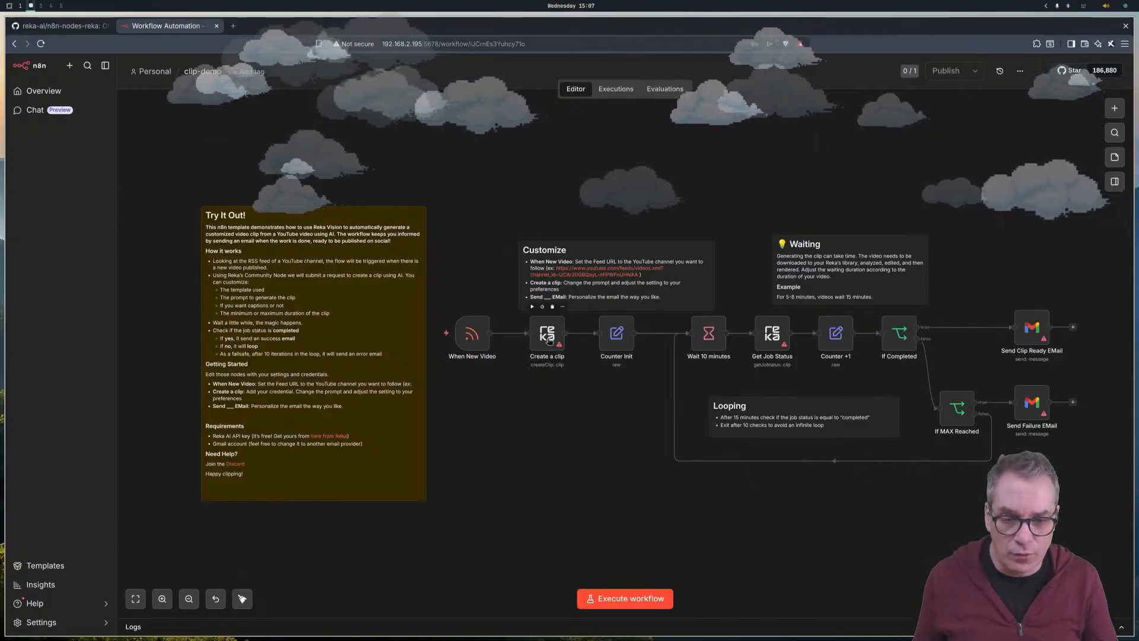
- Open the Create a clip node, review its prompt text, and close the node settings
{"action": "left_click", "coordinate": [550, 340]}
{"action": "double_click", "coordinate": [549, 340]}
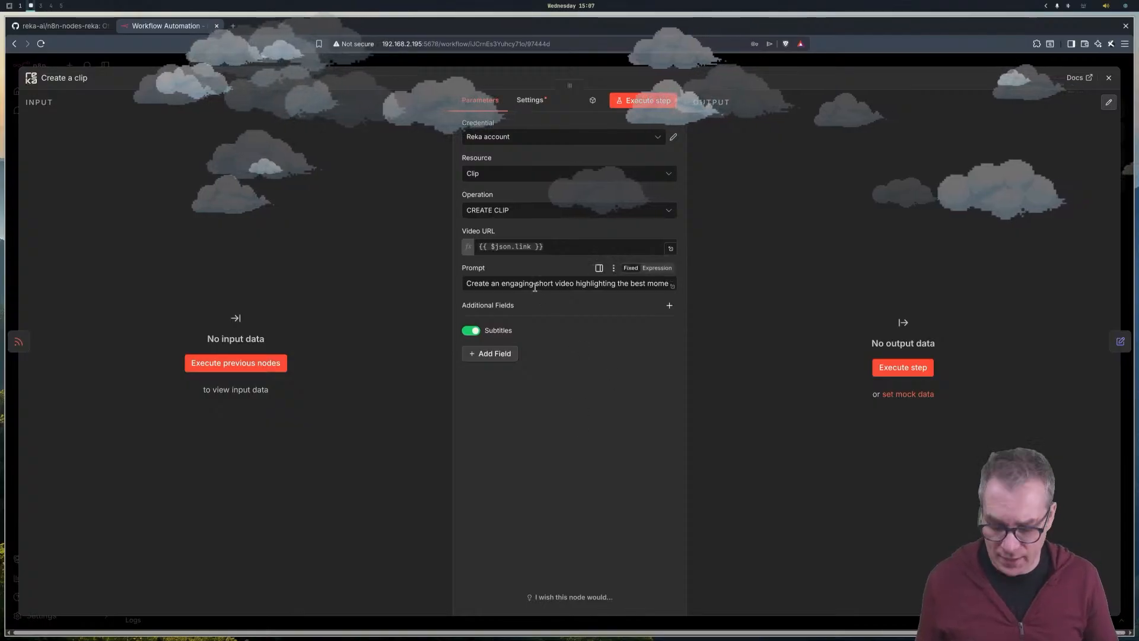
{"action": "left_click", "coordinate": [489, 278]}
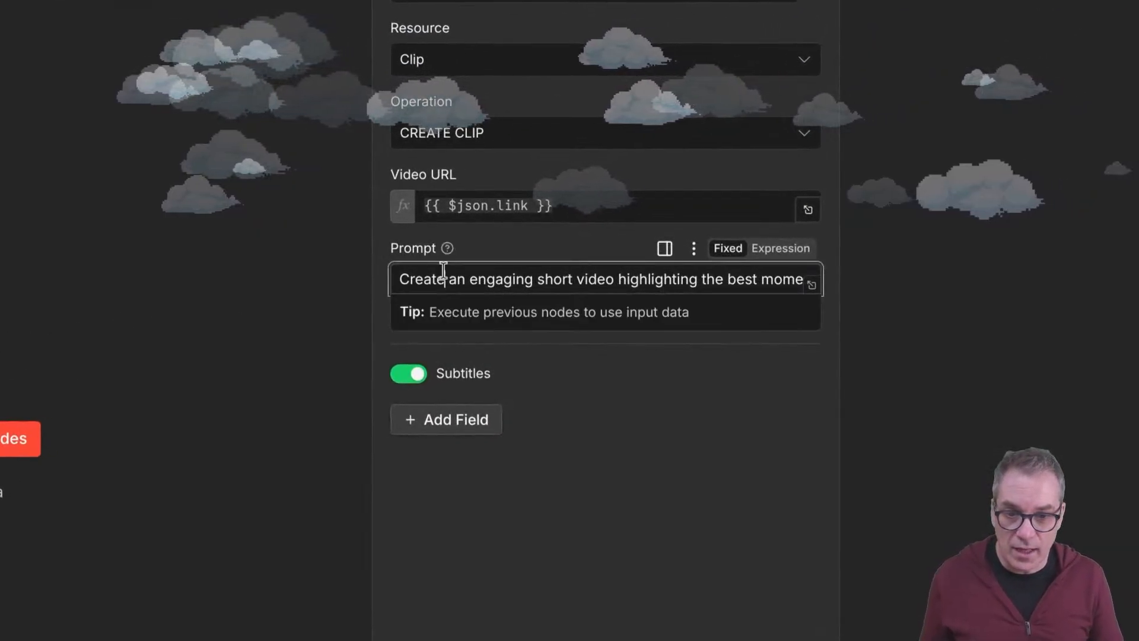
{"action": "left_click_drag", "start_coordinate": [414, 278], "coordinate": [785, 280]}
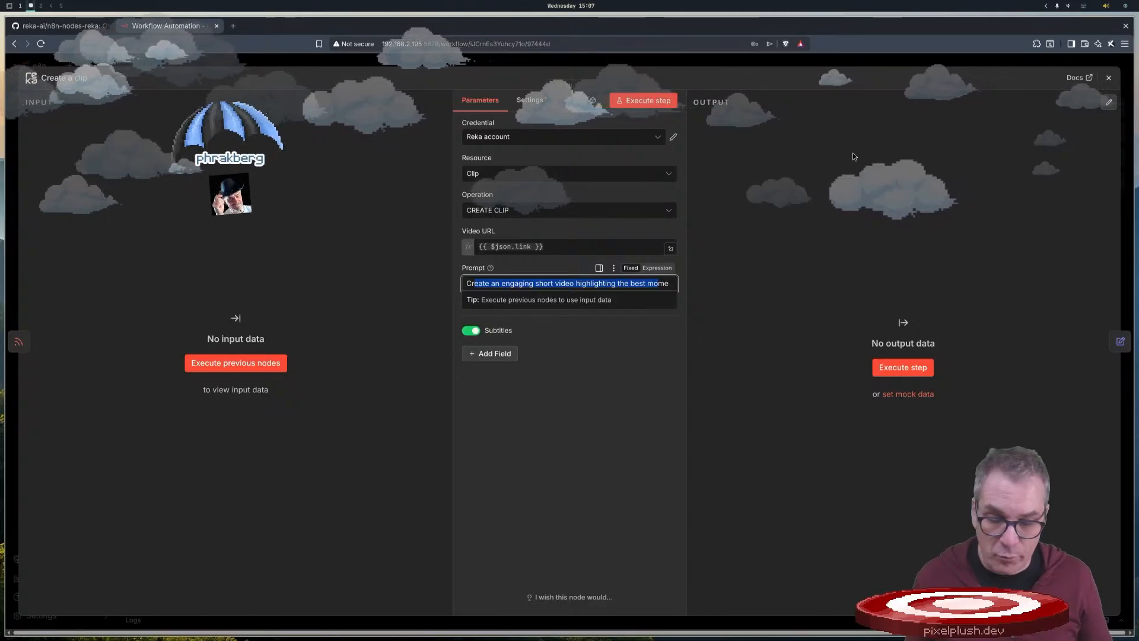
{"action": "left_click", "coordinate": [1109, 78]}
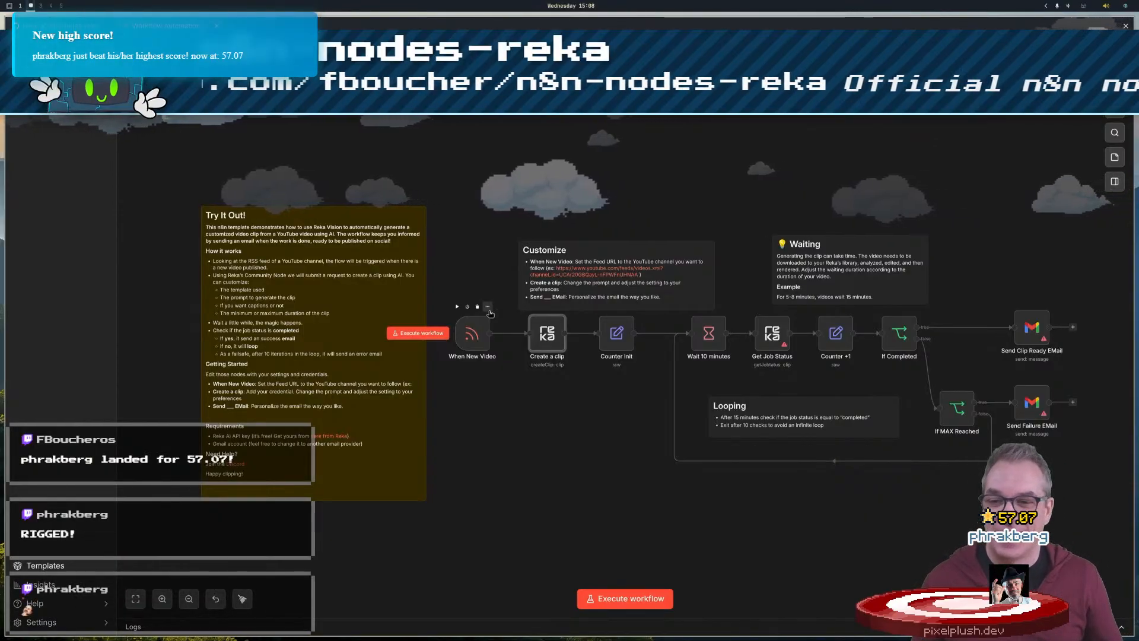
- Leave the clip-demo workflow and open the Behind my cloud test workflow from the Personal project
{"action": "left_click", "coordinate": [144, 69]}
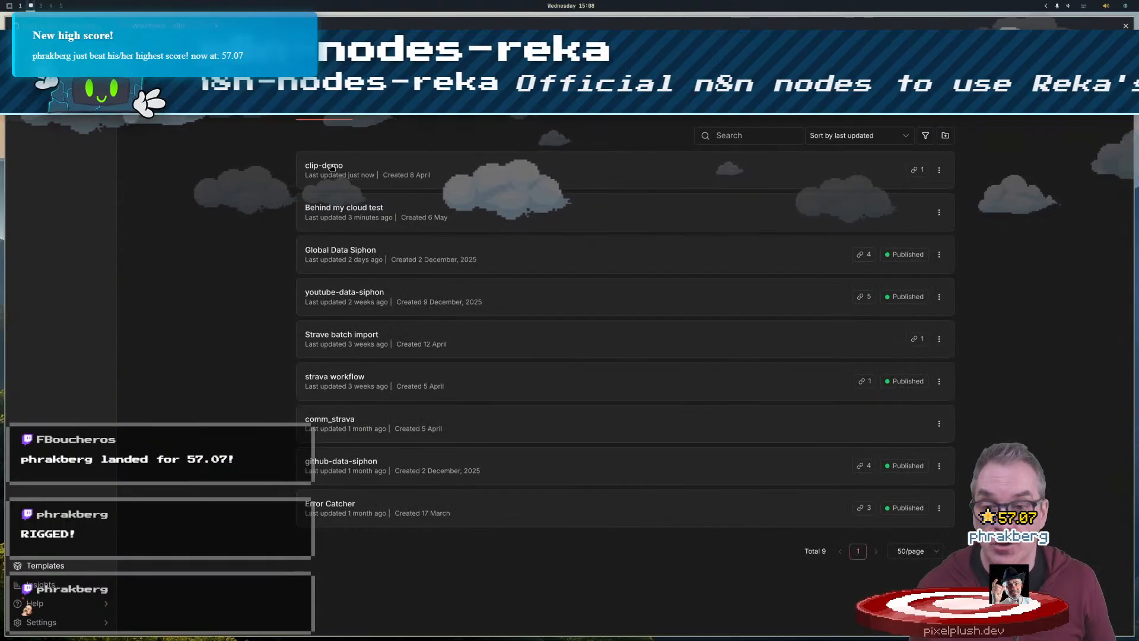
{"action": "left_click", "coordinate": [339, 213]}
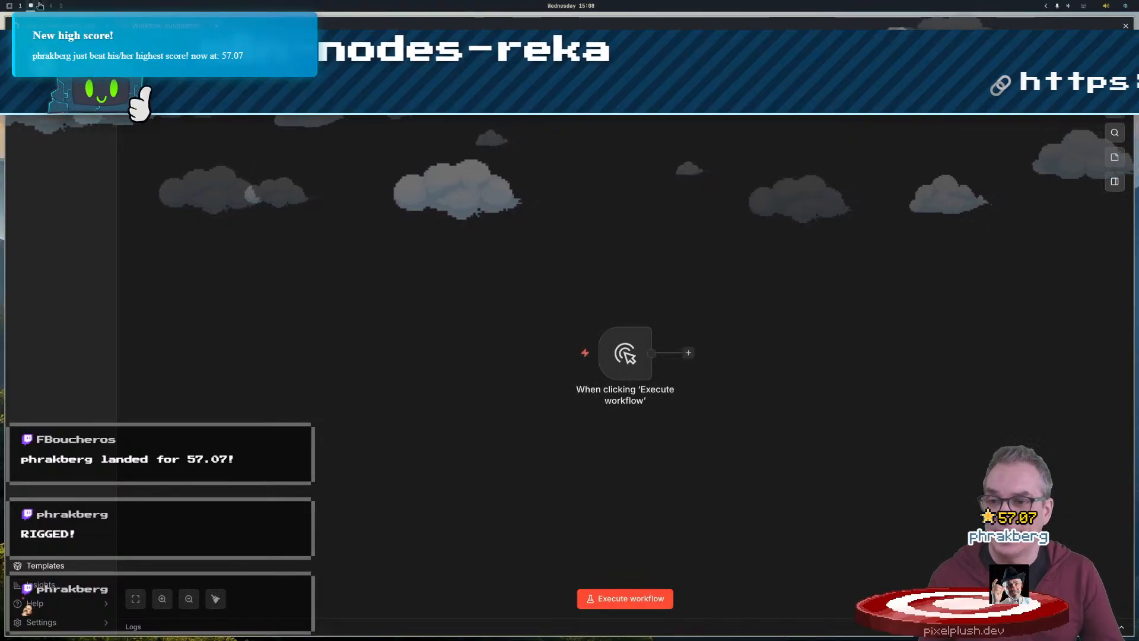
- Switch to the n8n-nodes-reka repository on GitHub, open the Templates issue #18 and read its template ideas
{"action": "left_click", "coordinate": [67, 26]}
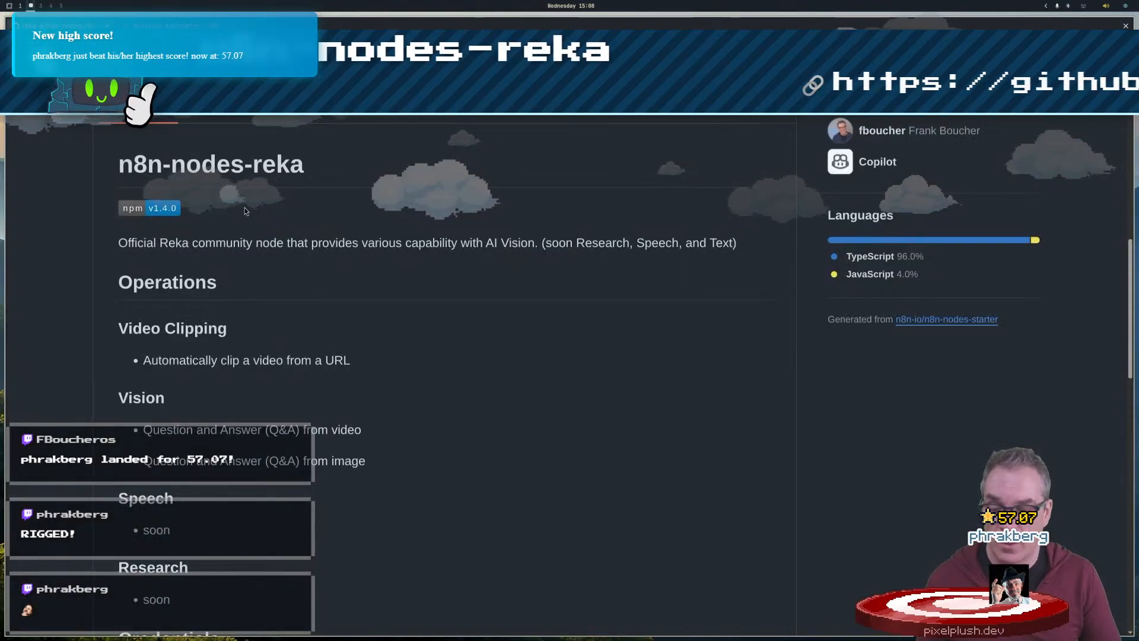
{"action": "scroll", "coordinate": [252, 221], "scroll_direction": "up", "scroll_amount": 15}
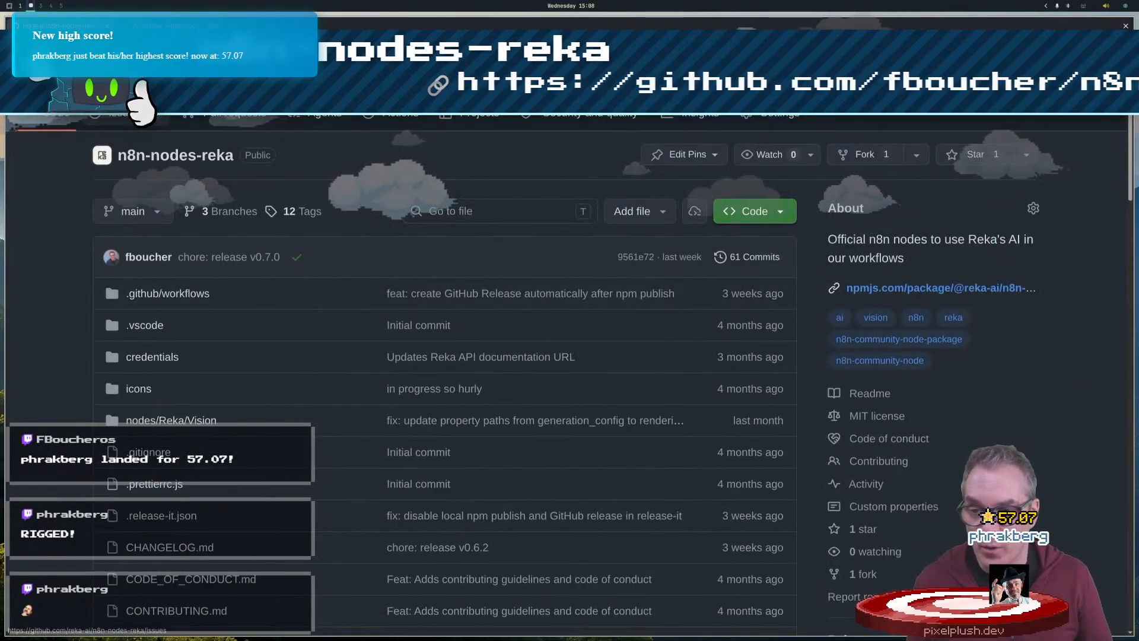
{"action": "left_click", "coordinate": [136, 122]}
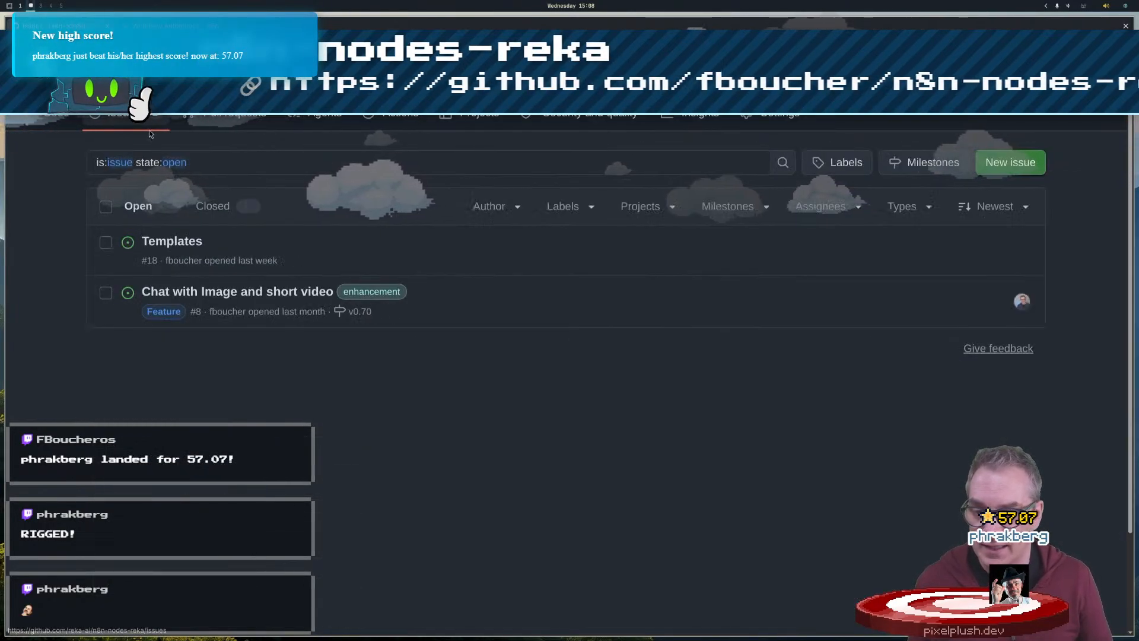
{"action": "left_click", "coordinate": [191, 244]}
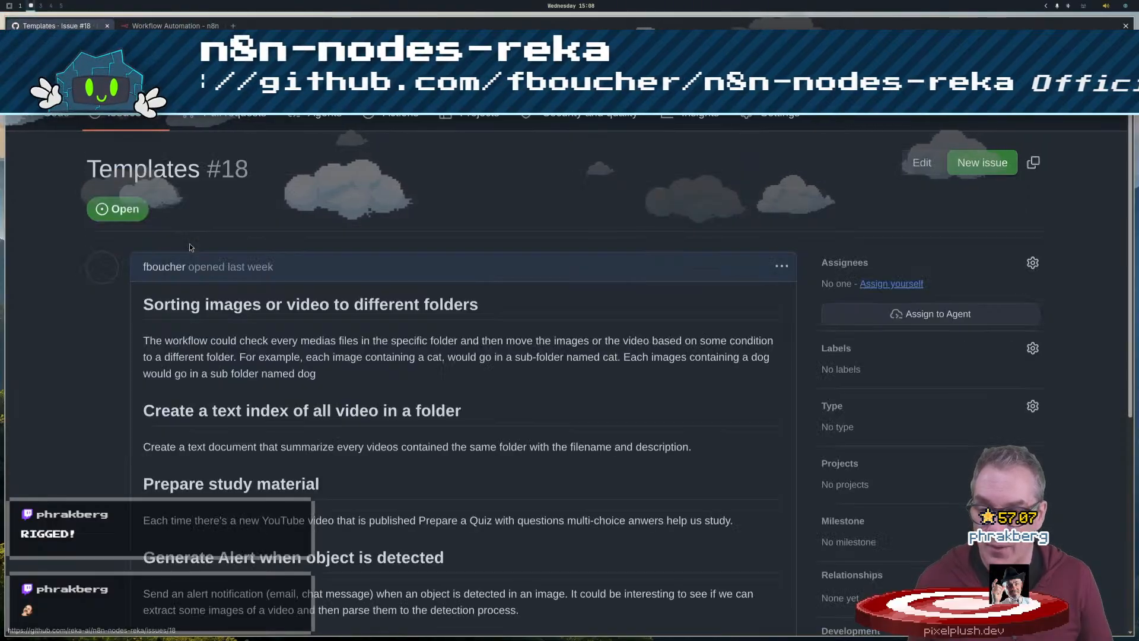
{"action": "scroll", "coordinate": [330, 368], "scroll_direction": "down", "scroll_amount": 5}
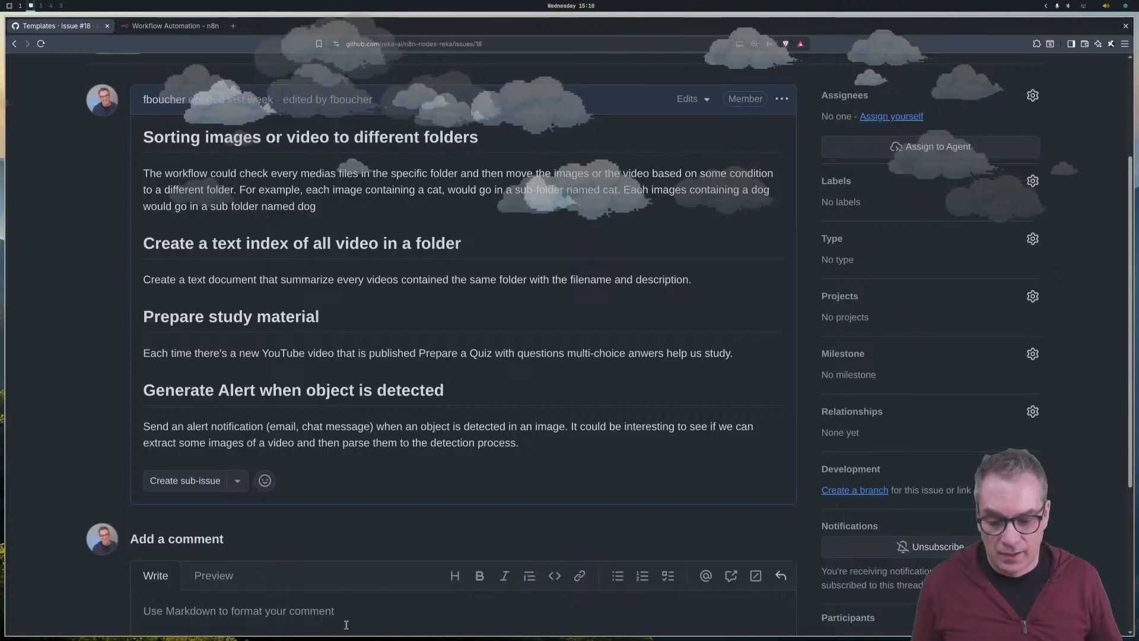
- Bring up the wooden deck photo in Google Photos, inspect the boards and steps zoomed in, and close it
{"action": "key", "text": "super+1"}
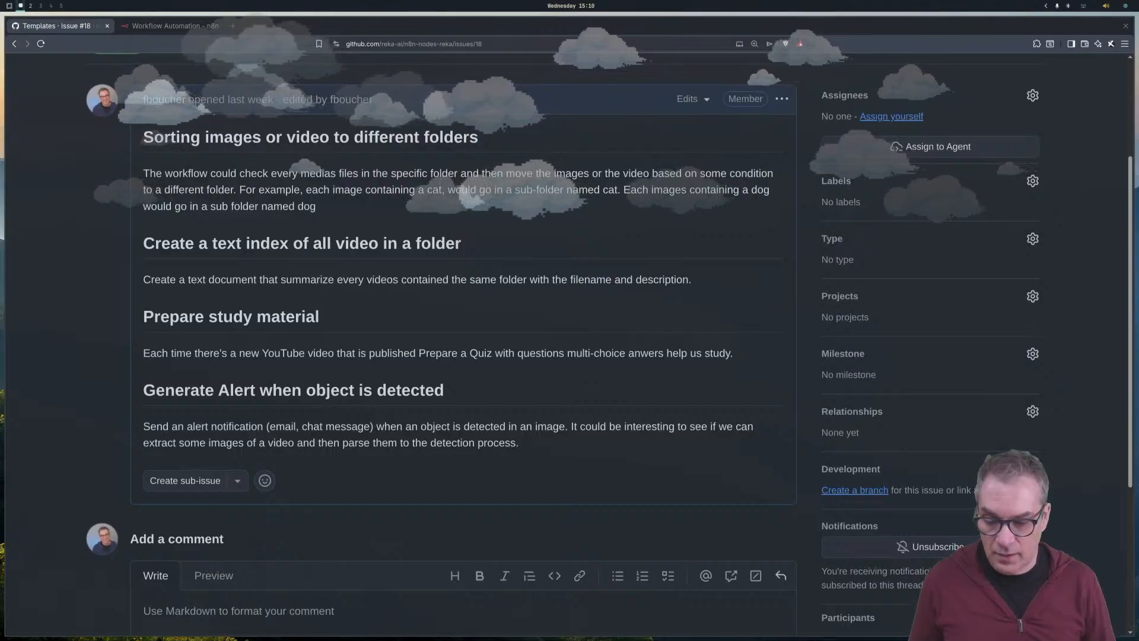
{"action": "key", "text": "super+2"}
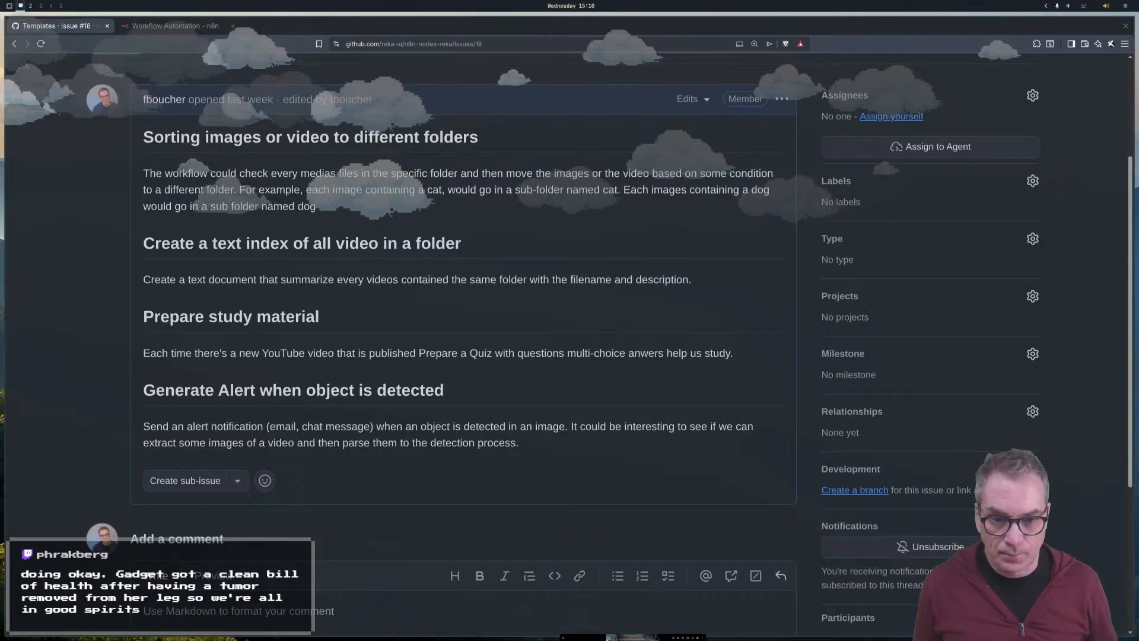
{"action": "key", "text": "super+2"}
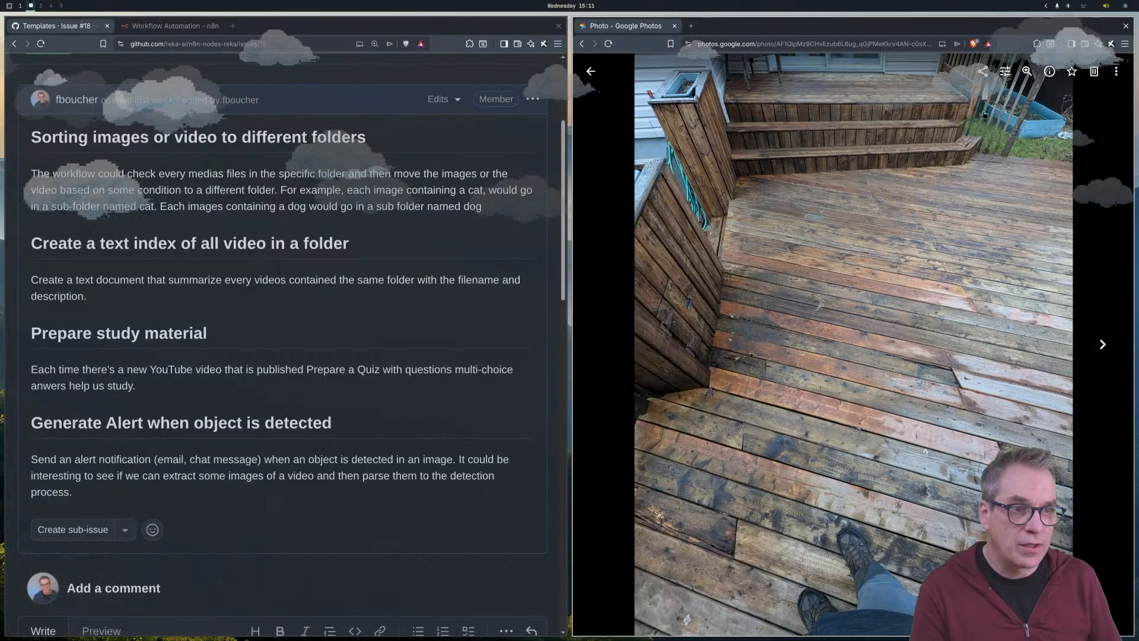
{"action": "left_click", "coordinate": [1025, 72]}
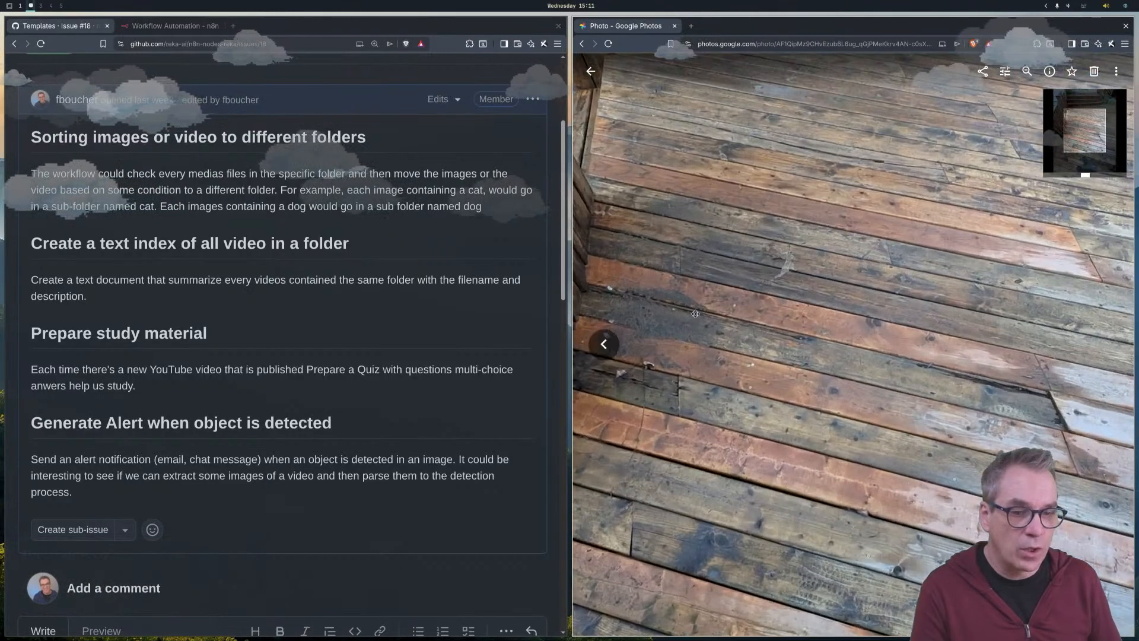
{"action": "left_click_drag", "start_coordinate": [690, 256], "coordinate": [689, 450]}
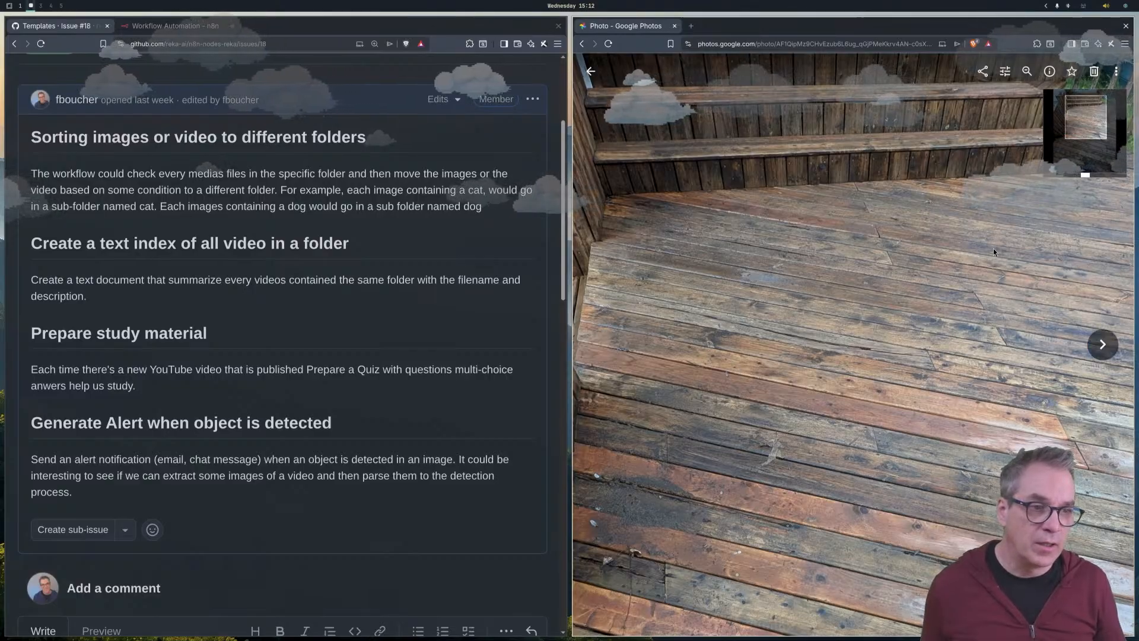
{"action": "key", "text": "Right"}
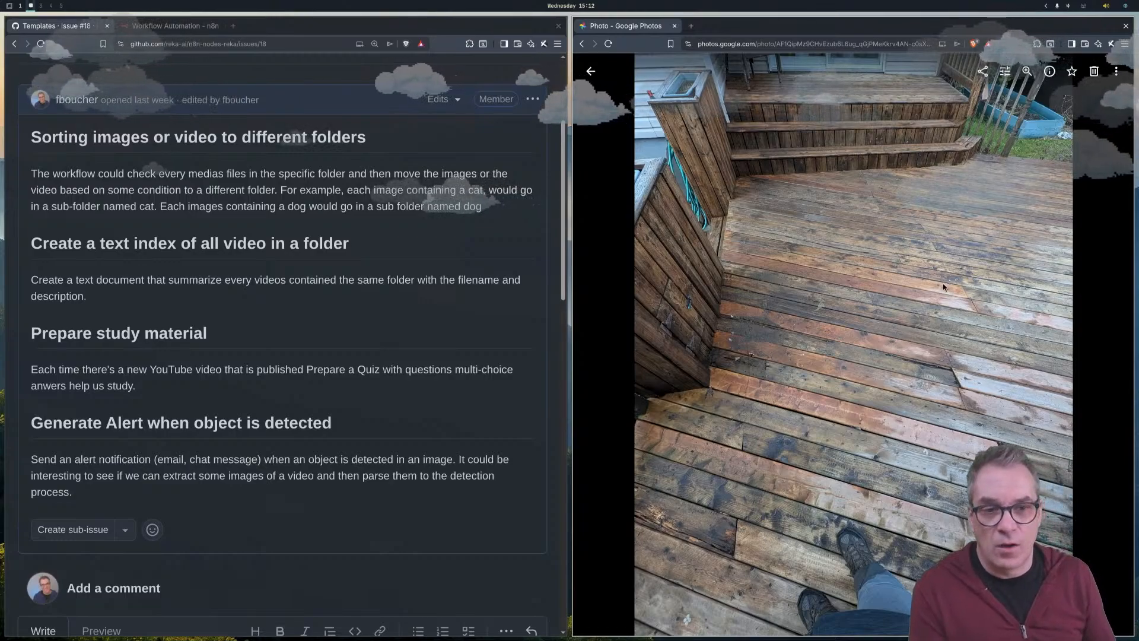
{"action": "left_click", "coordinate": [675, 26]}
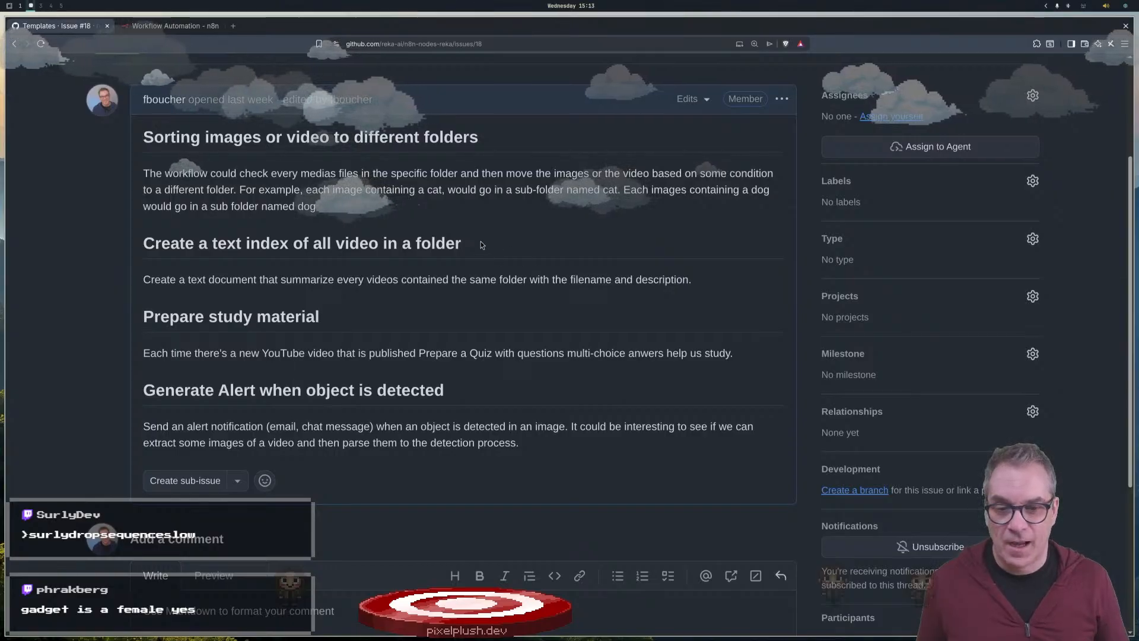
{"action": "scroll", "coordinate": [469, 195], "scroll_direction": "down", "scroll_amount": 2}
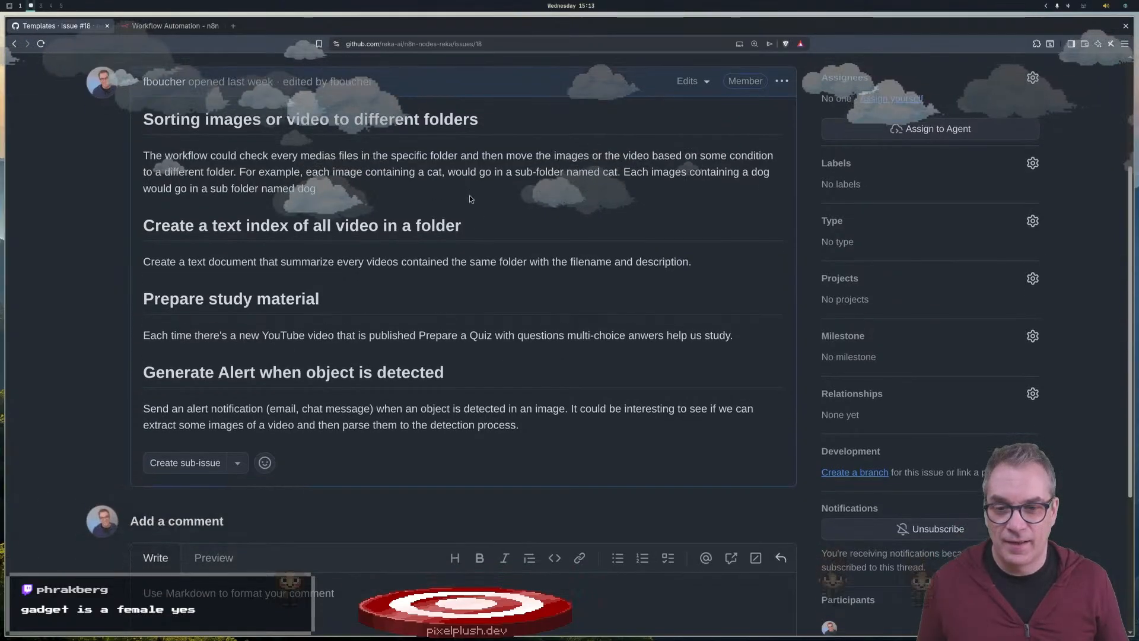
{"action": "scroll", "coordinate": [469, 195], "scroll_direction": "up", "scroll_amount": 2}
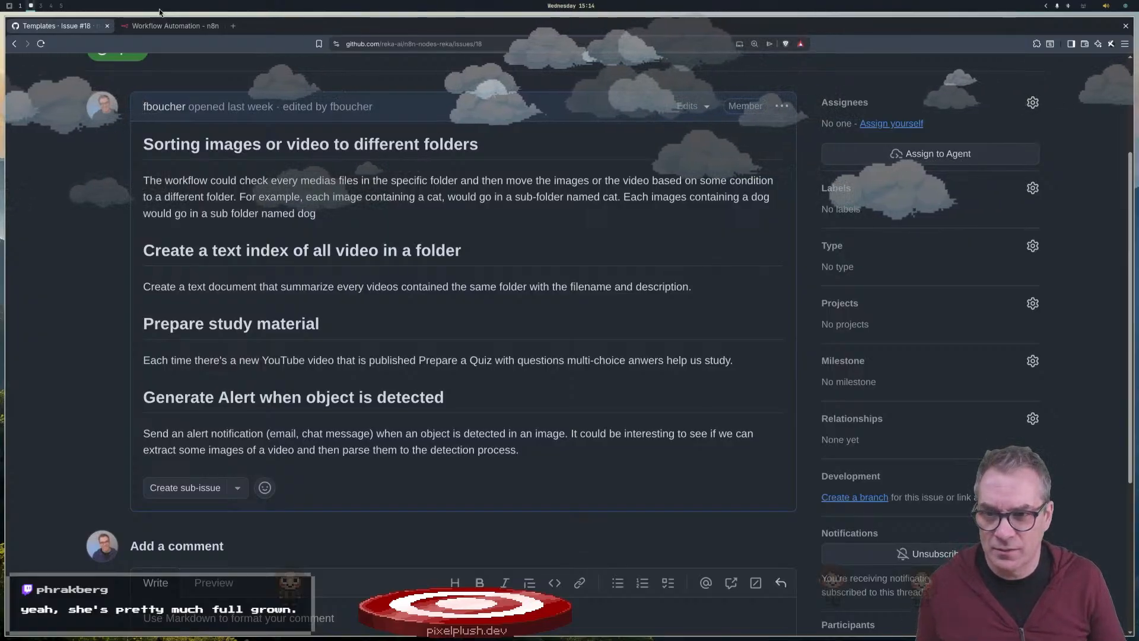
- Search the web for "bouvier bernois" in a new browser tab
{"action": "left_click", "coordinate": [233, 26]}
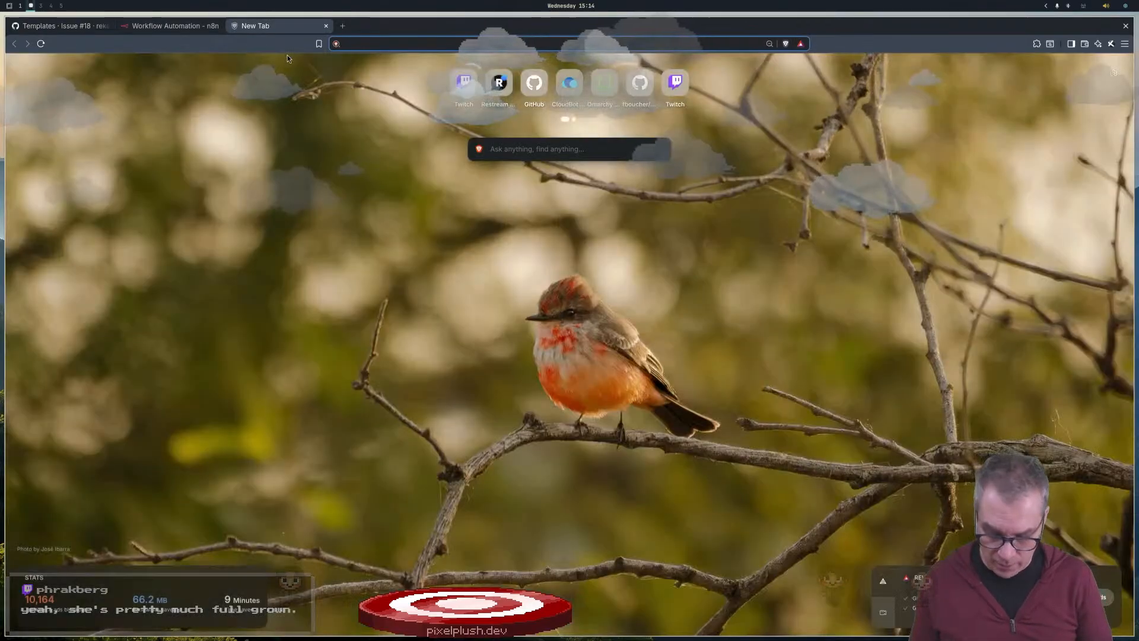
{"action": "type", "text": "bouvier "}
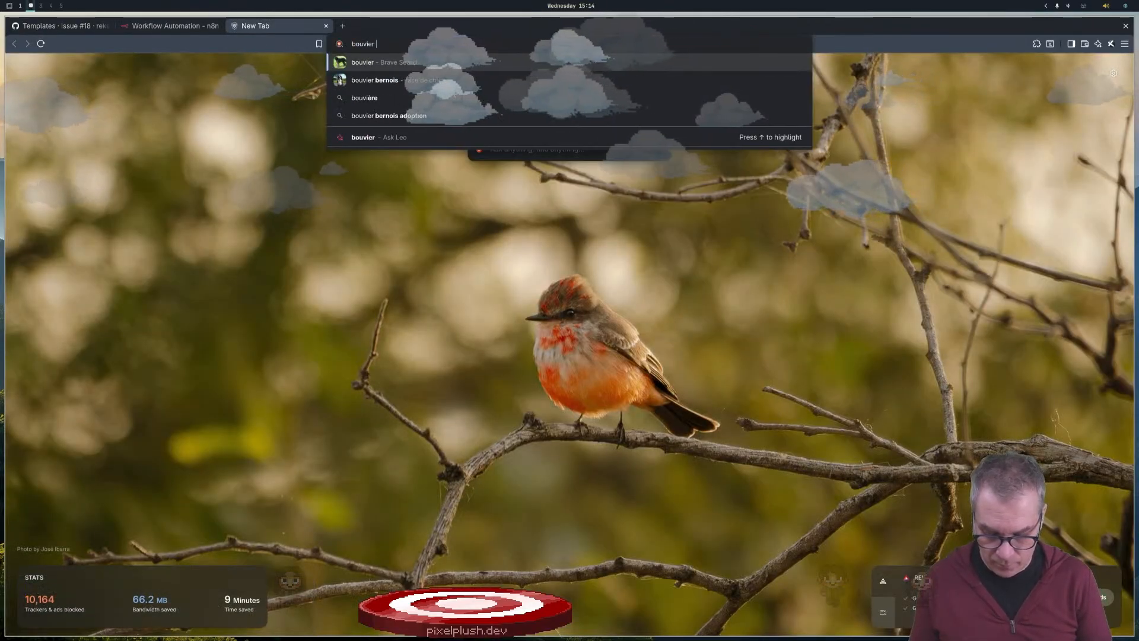
{"action": "type", "text": "bernois&source=desktop"}
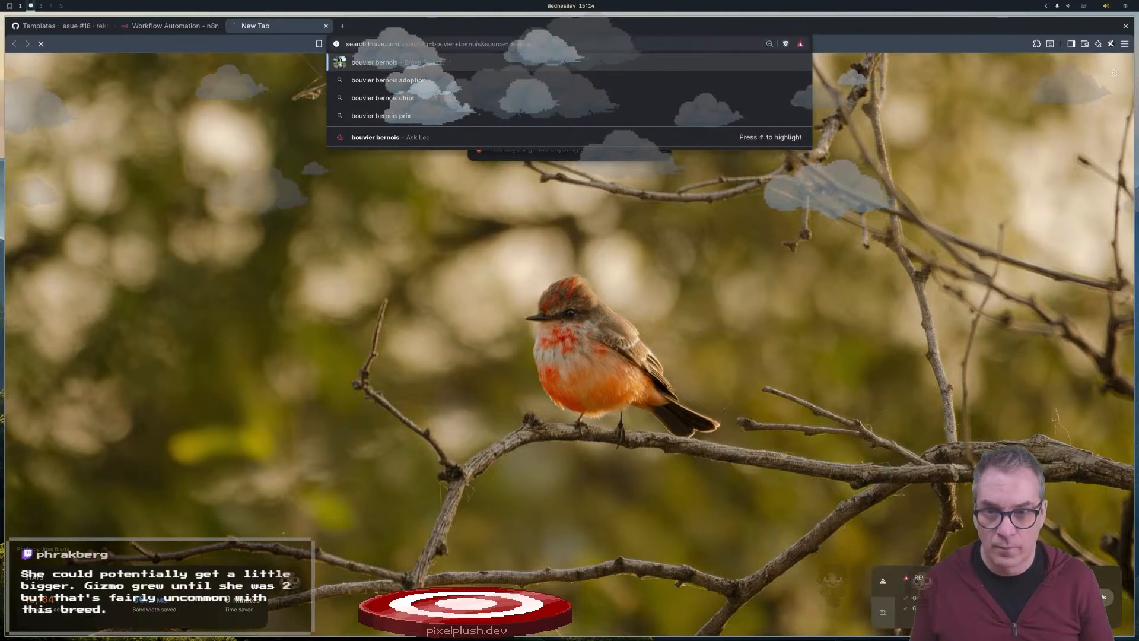
{"action": "key", "text": "Return"}
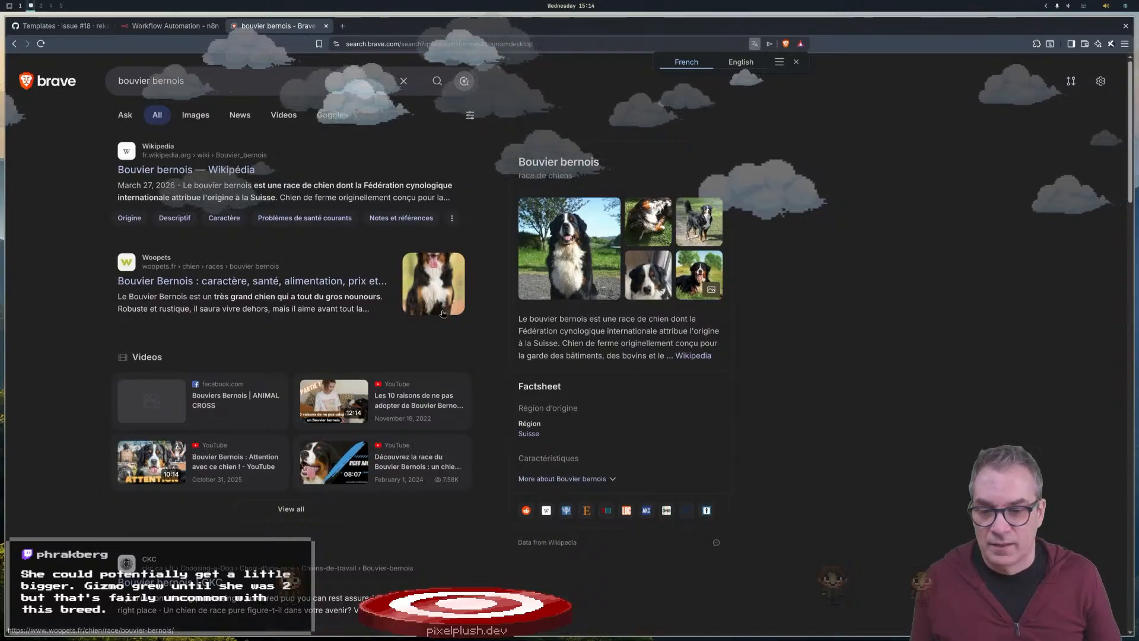
- Open the Woopets page on the Bouvier Bernois, view the dog's photo and size details, and close the page
{"action": "left_click", "coordinate": [440, 287]}
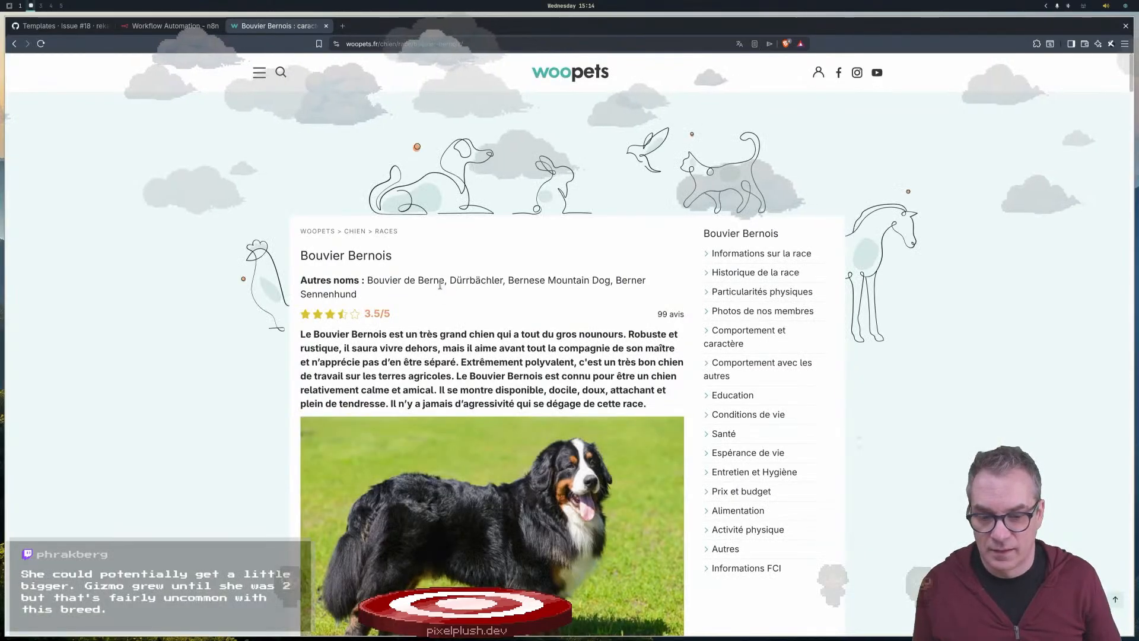
{"action": "scroll", "coordinate": [515, 364], "scroll_direction": "down", "scroll_amount": 4}
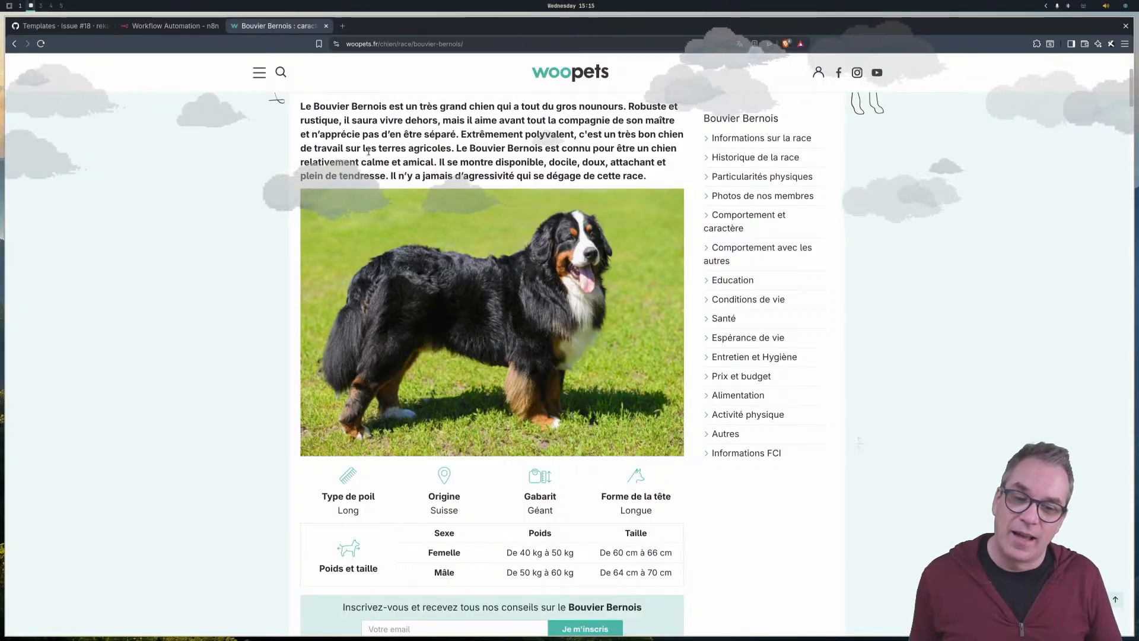
{"action": "left_click", "coordinate": [327, 26]}
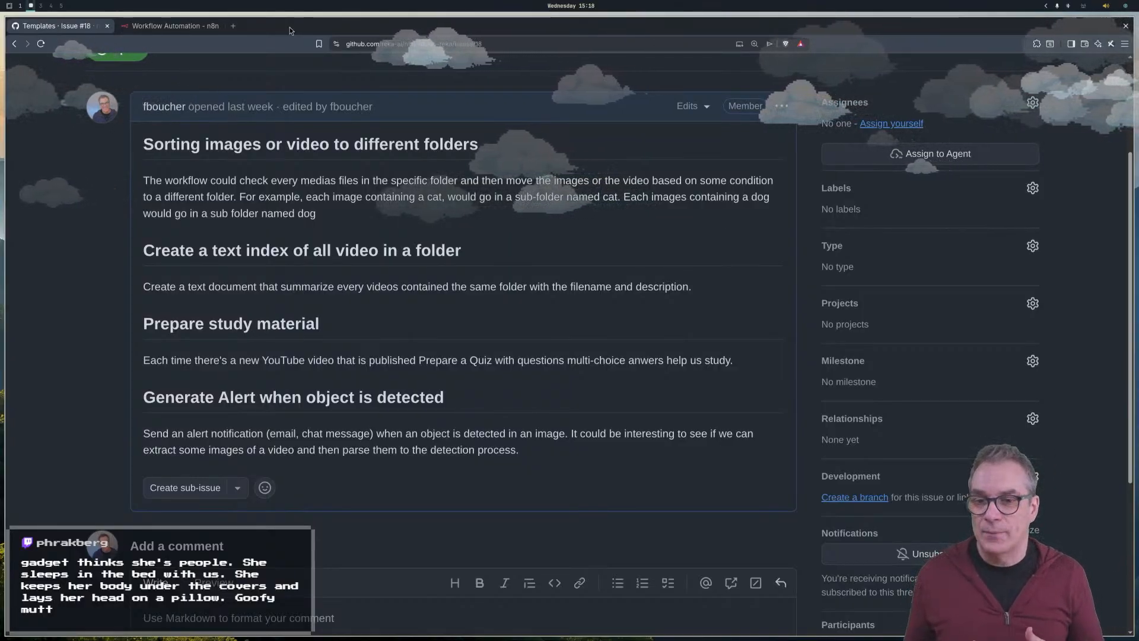
- In the Behind my cloud test workflow, search for "google" nodes to follow the manual trigger and open the Google Drive actions
{"action": "left_click", "coordinate": [166, 27]}
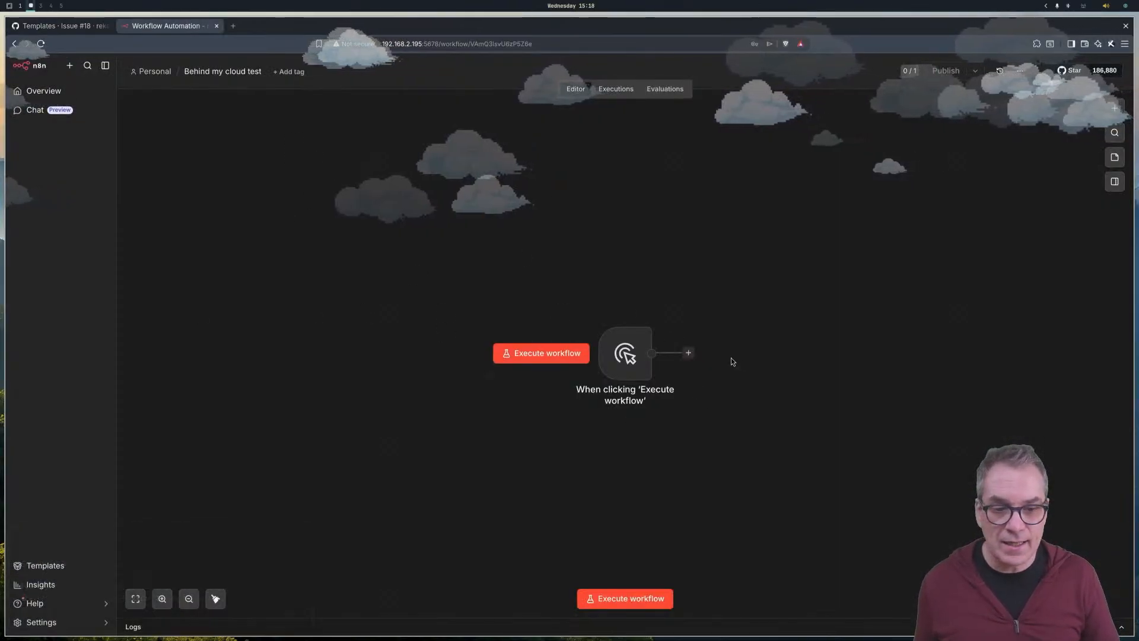
{"action": "left_click", "coordinate": [689, 352]}
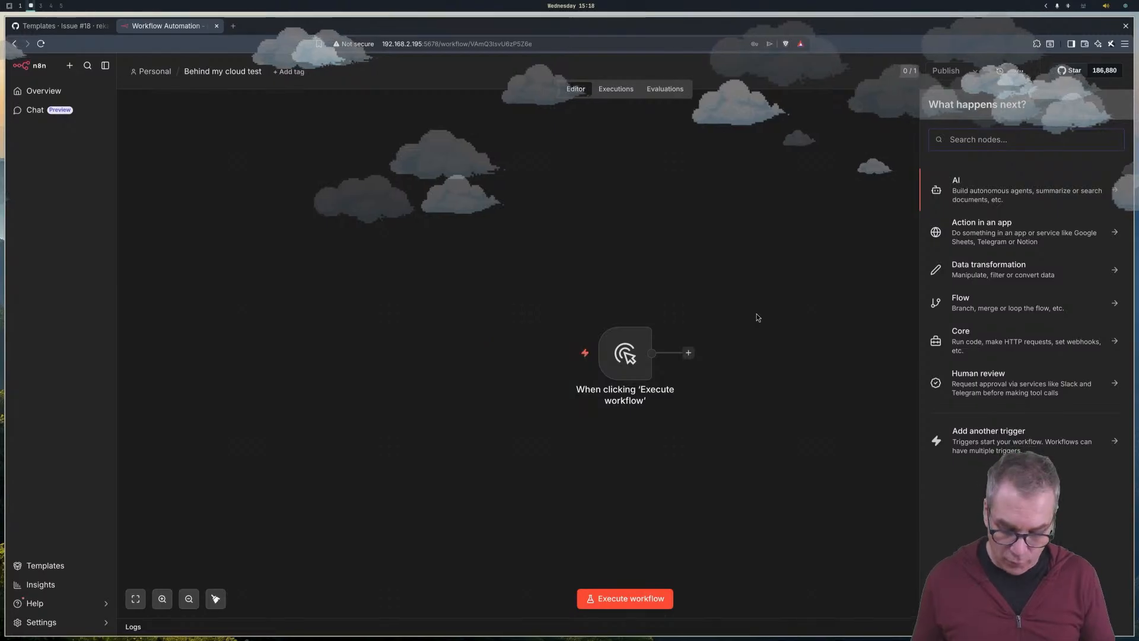
{"action": "type", "text": "google"}
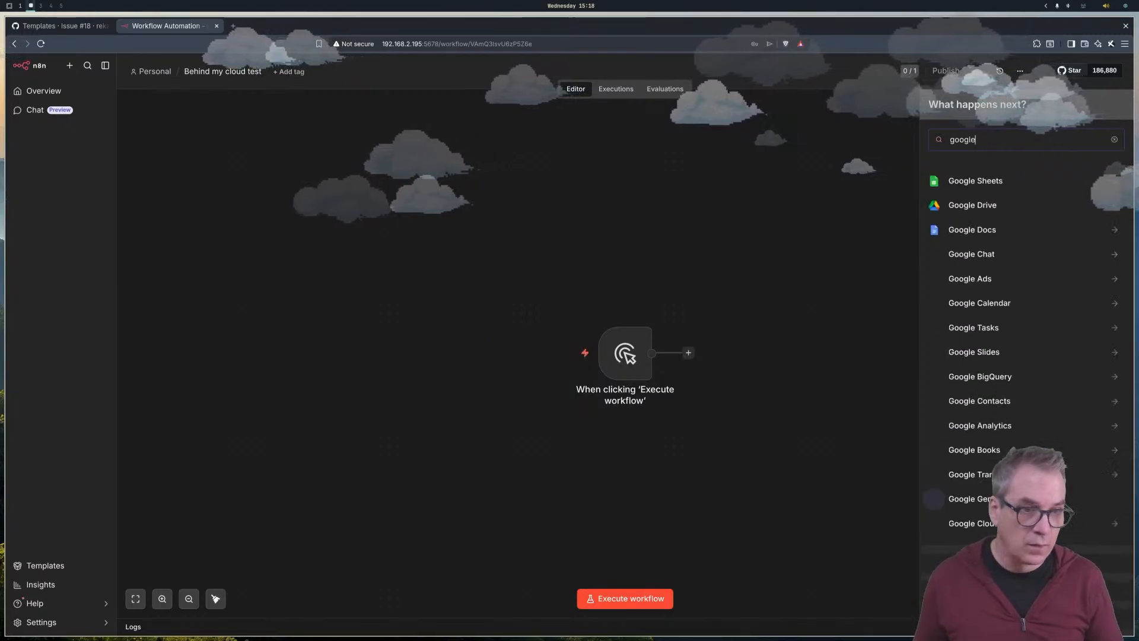
{"action": "left_click", "coordinate": [990, 205]}
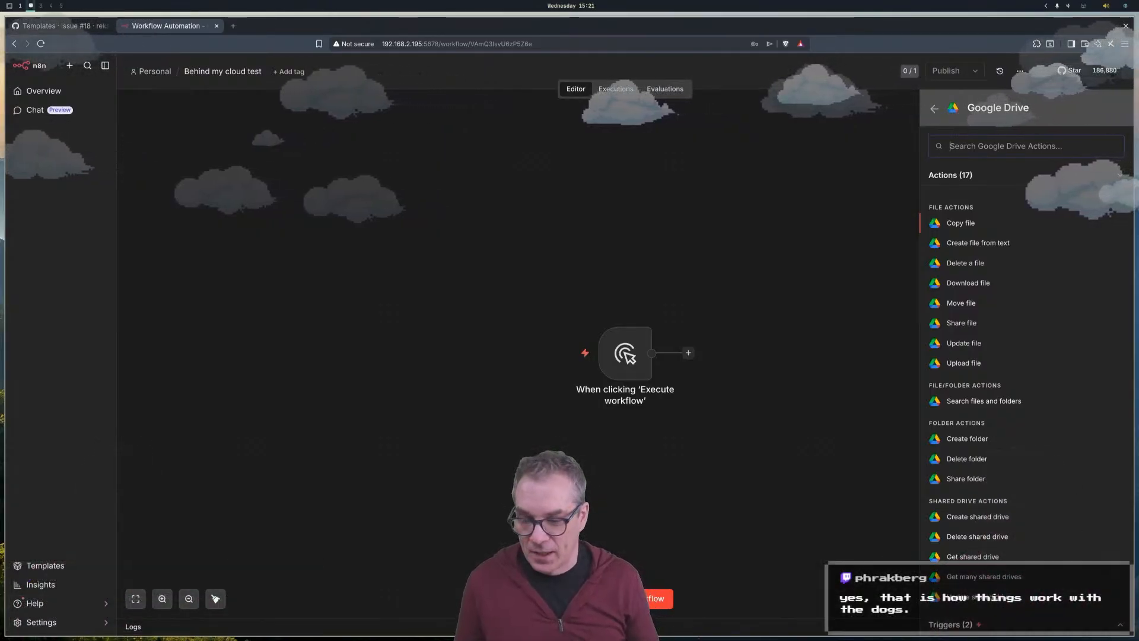
{"action": "left_click", "coordinate": [47, 624]}
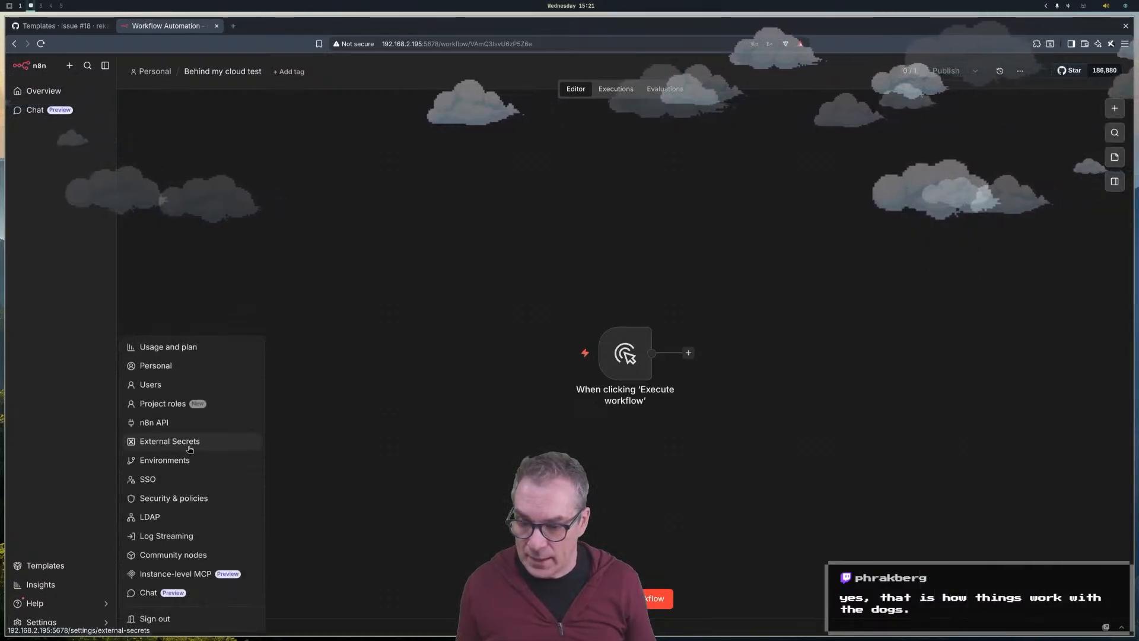
{"action": "left_click", "coordinate": [177, 557]}
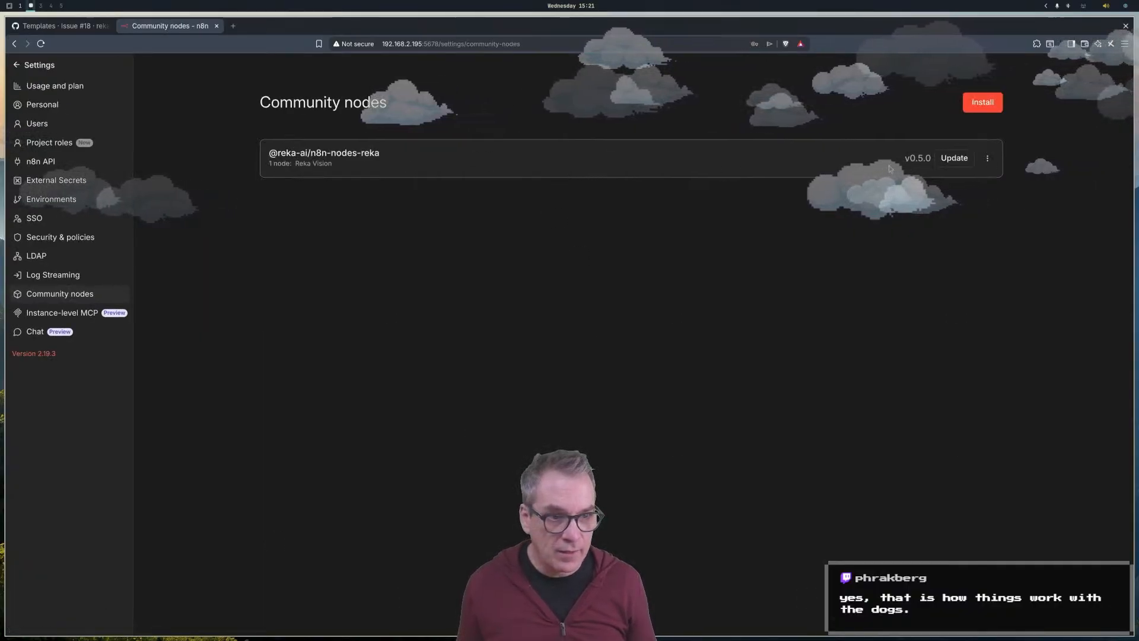
{"action": "double_click", "coordinate": [908, 157]}
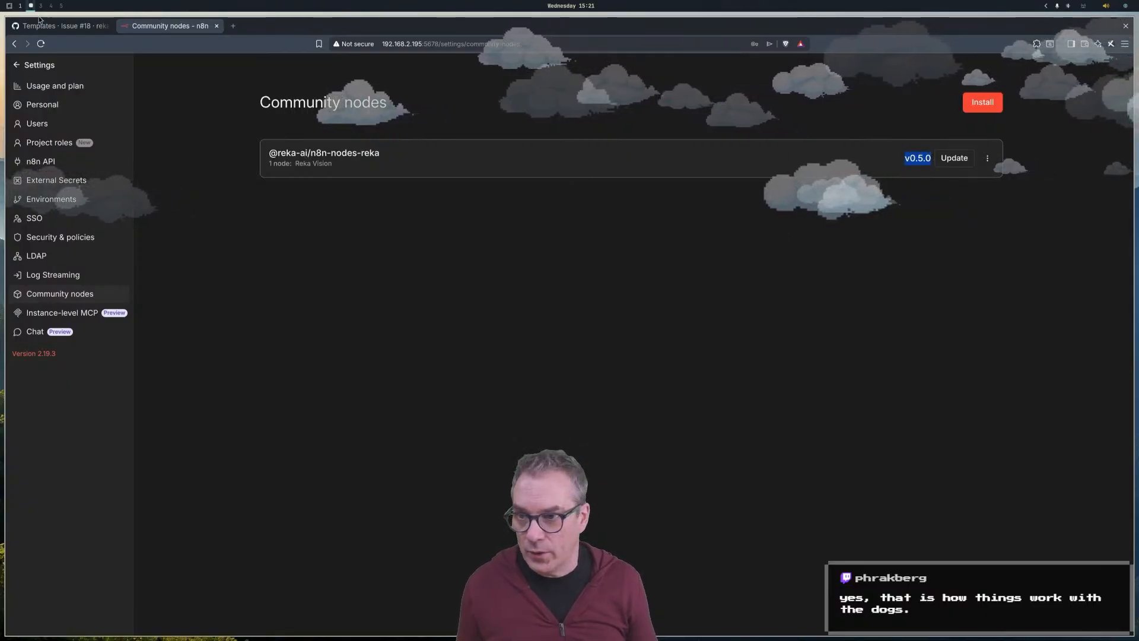
- Review the template ideas in the Templates issue, then open the n8n-nodes-reka repository in a new tab and check its latest release
{"action": "key", "text": "ctrl+Page_Up"}
{"action": "scroll", "coordinate": [910, 392], "scroll_direction": "down", "scroll_amount": 4}
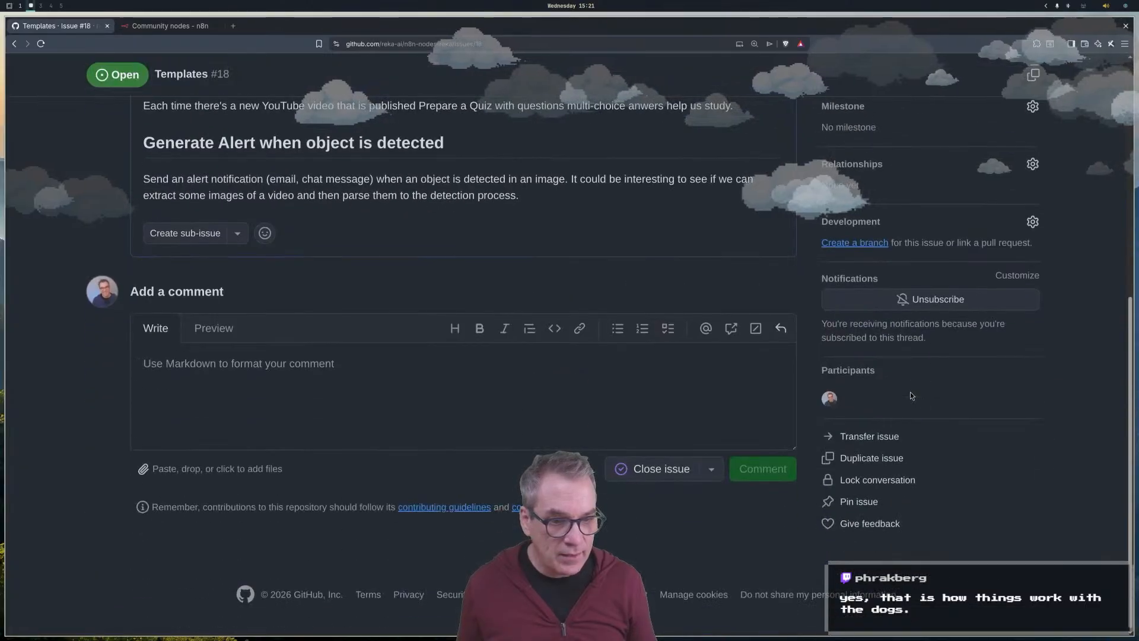
{"action": "scroll", "coordinate": [910, 391], "scroll_direction": "up", "scroll_amount": 6}
{"action": "scroll", "coordinate": [912, 394], "scroll_direction": "up", "scroll_amount": 2}
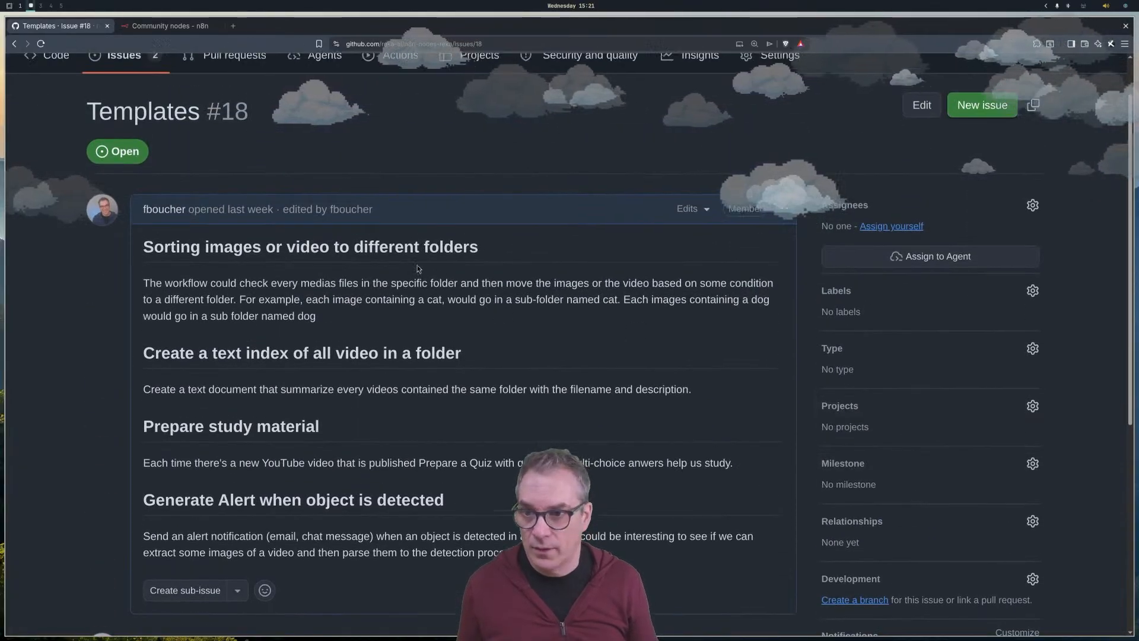
{"action": "middle_click", "coordinate": [66, 126]}
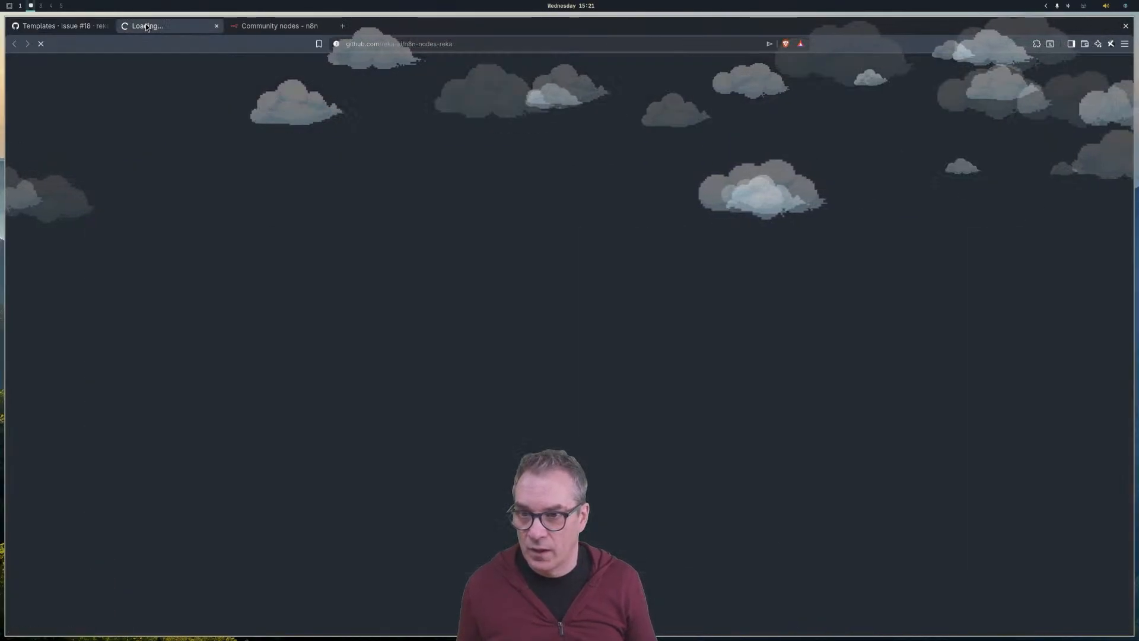
{"action": "scroll", "coordinate": [878, 430], "scroll_direction": "down", "scroll_amount": 5}
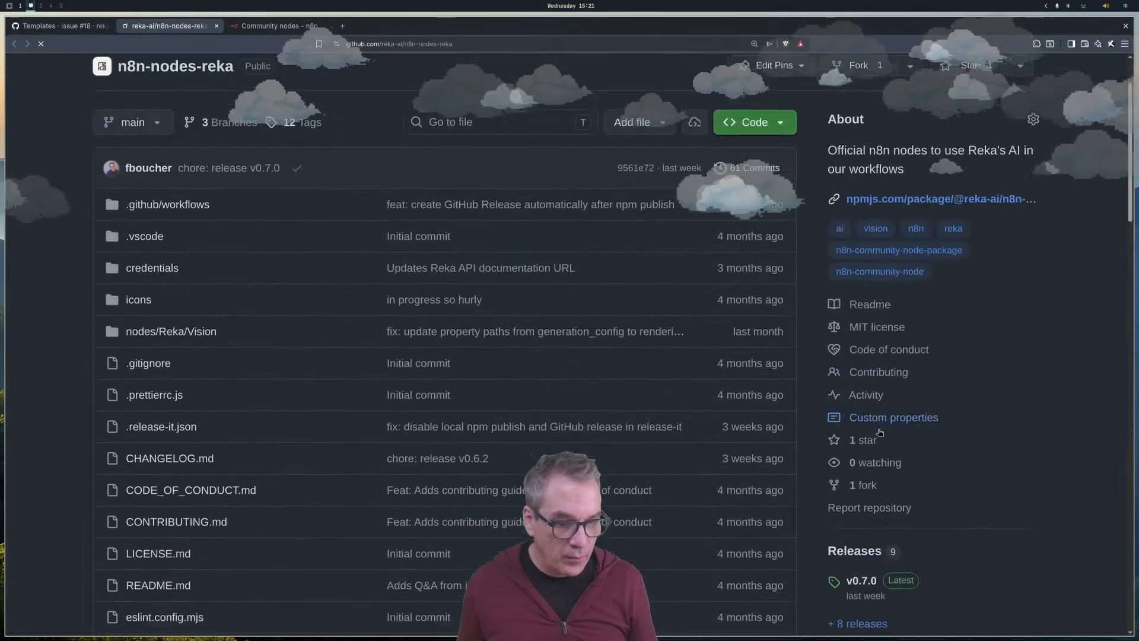
{"action": "scroll", "coordinate": [869, 464], "scroll_direction": "down", "scroll_amount": 5}
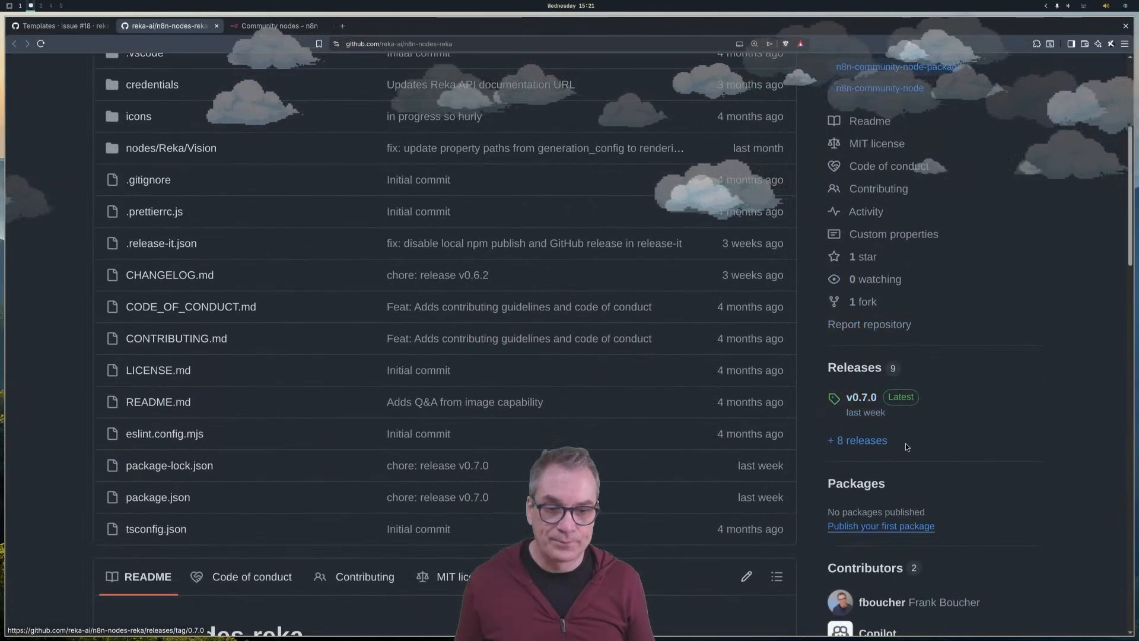
{"action": "left_click", "coordinate": [265, 26]}
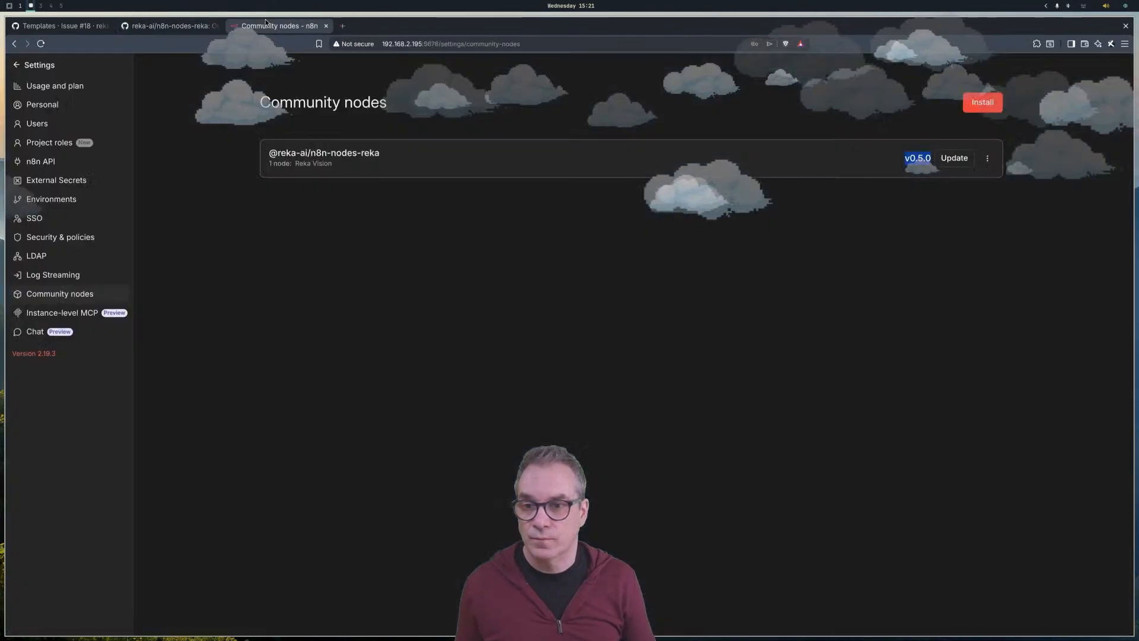
{"action": "left_click", "coordinate": [950, 160]}
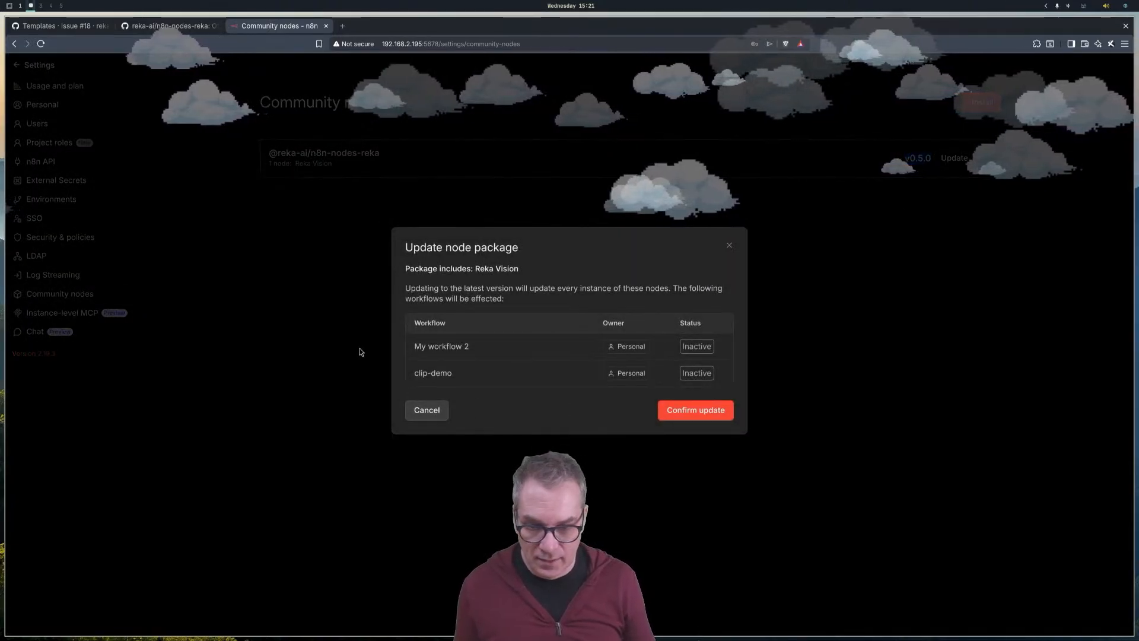
{"action": "left_click", "coordinate": [705, 414]}
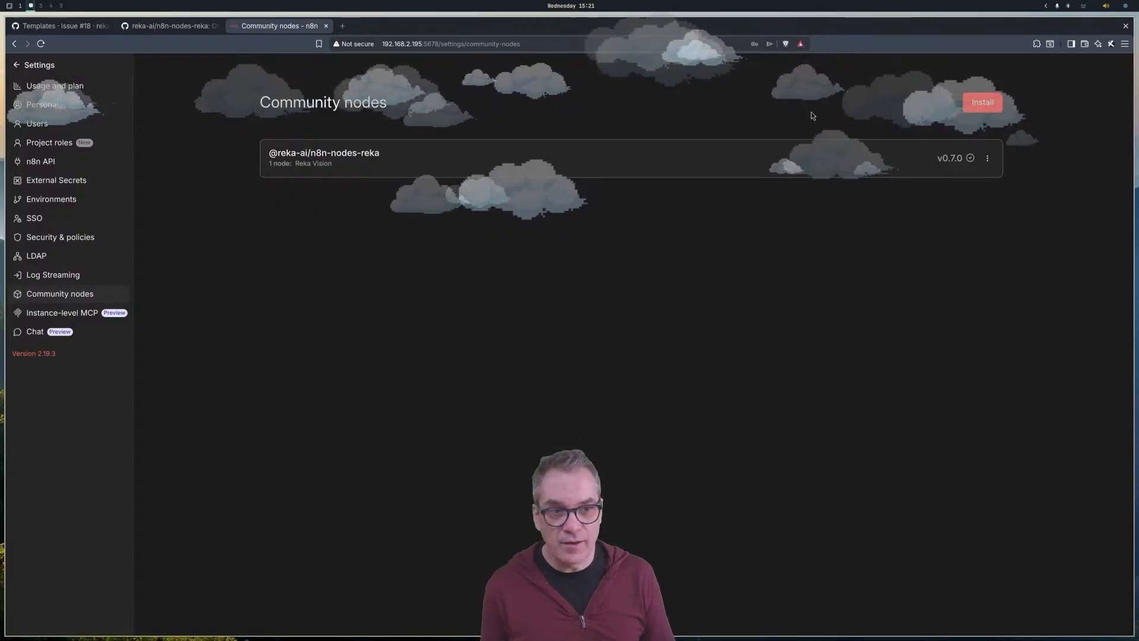
{"action": "left_click", "coordinate": [982, 107]}
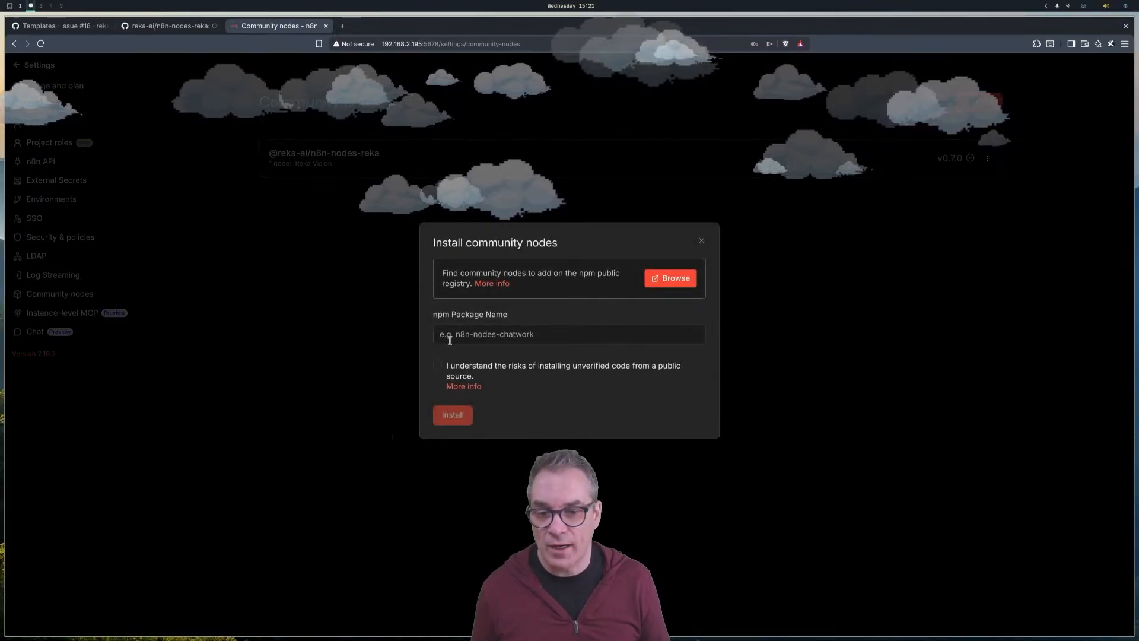
{"action": "left_click", "coordinate": [729, 112]}
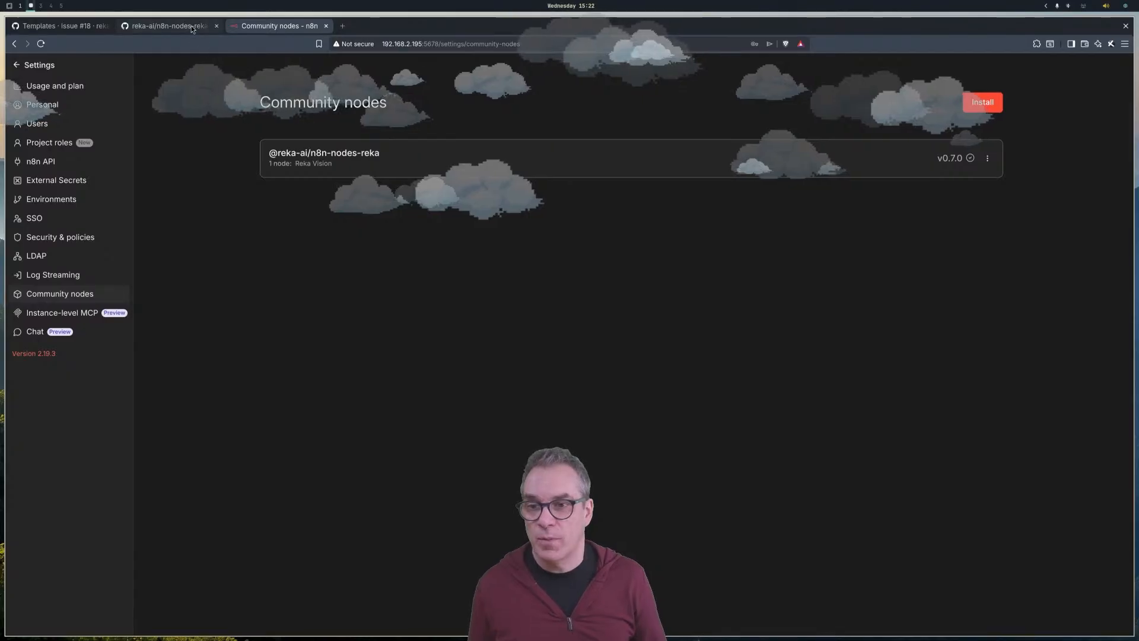
- Return to the Behind my cloud test workflow and search for "reka" nodes to follow the manual trigger
{"action": "left_click", "coordinate": [30, 65]}
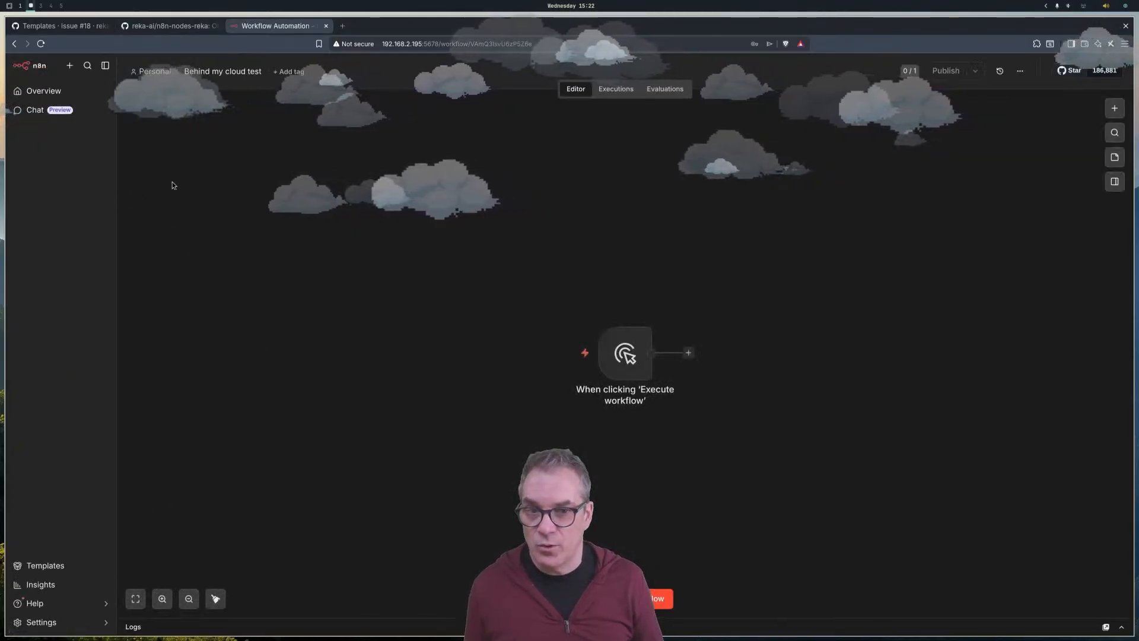
{"action": "left_click", "coordinate": [688, 352]}
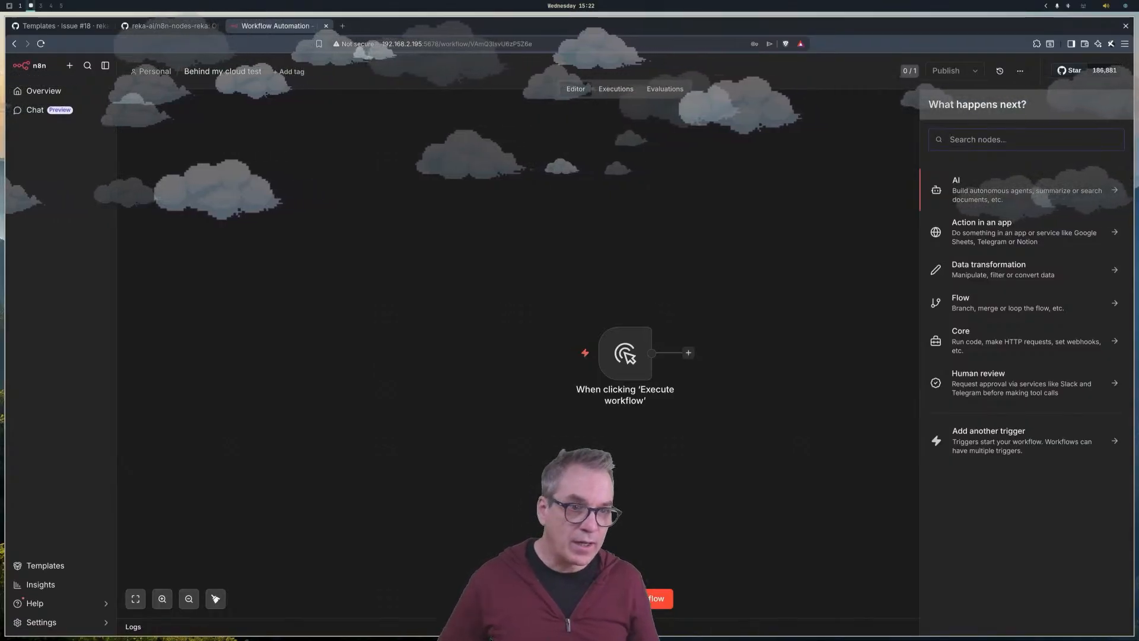
{"action": "type", "text": "reka"}
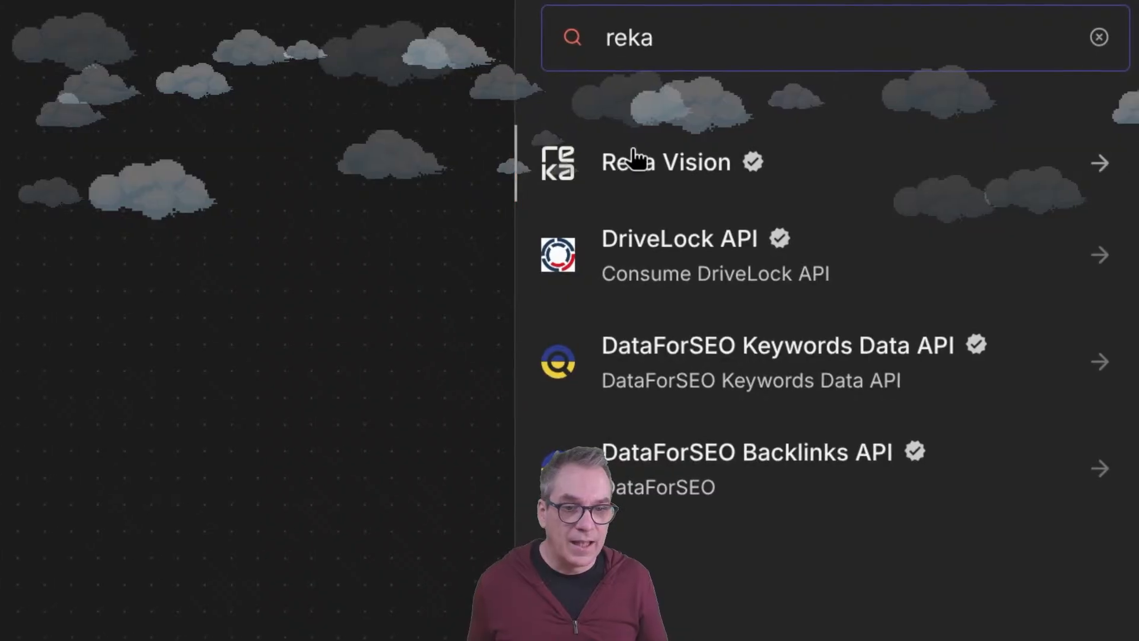
{"action": "mouse_move", "coordinate": [752, 177]}
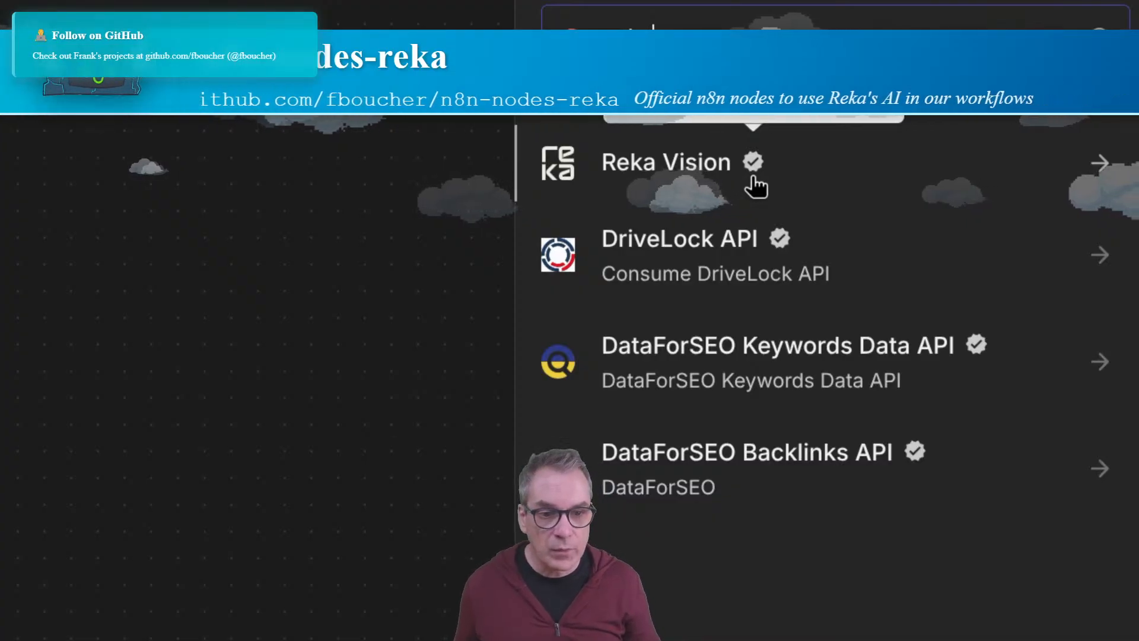
- Open the Reka Vision node details and review its clip, video, image and question actions and the package version
{"action": "left_click", "coordinate": [620, 175]}
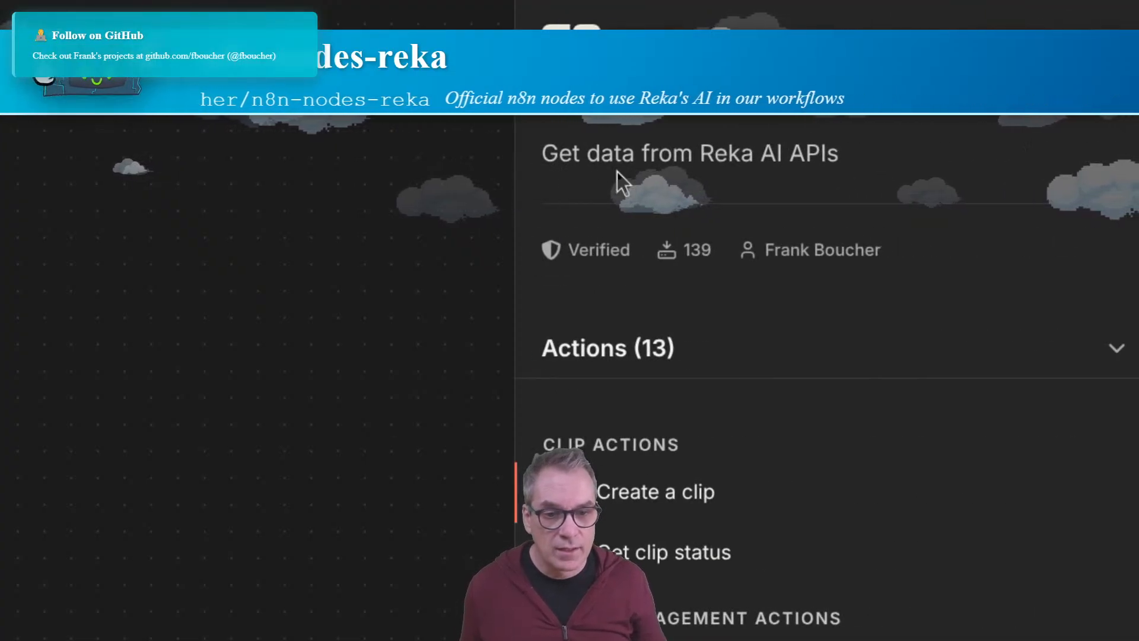
{"action": "scroll", "coordinate": [753, 609], "scroll_direction": "down", "scroll_amount": 10}
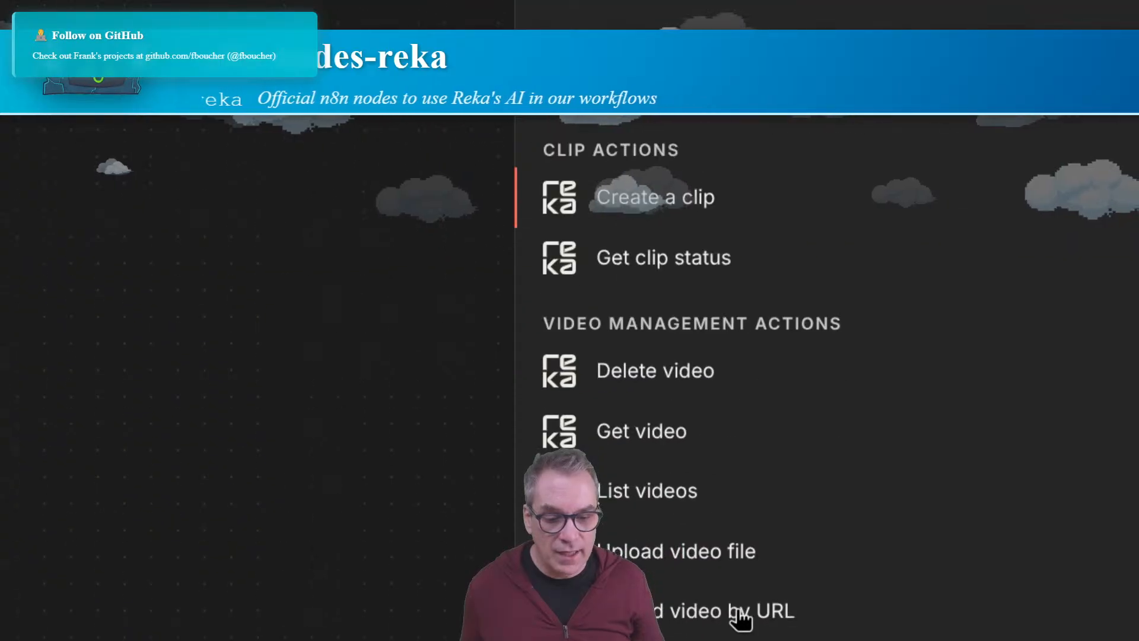
{"action": "scroll", "coordinate": [766, 617], "scroll_direction": "down", "scroll_amount": 2}
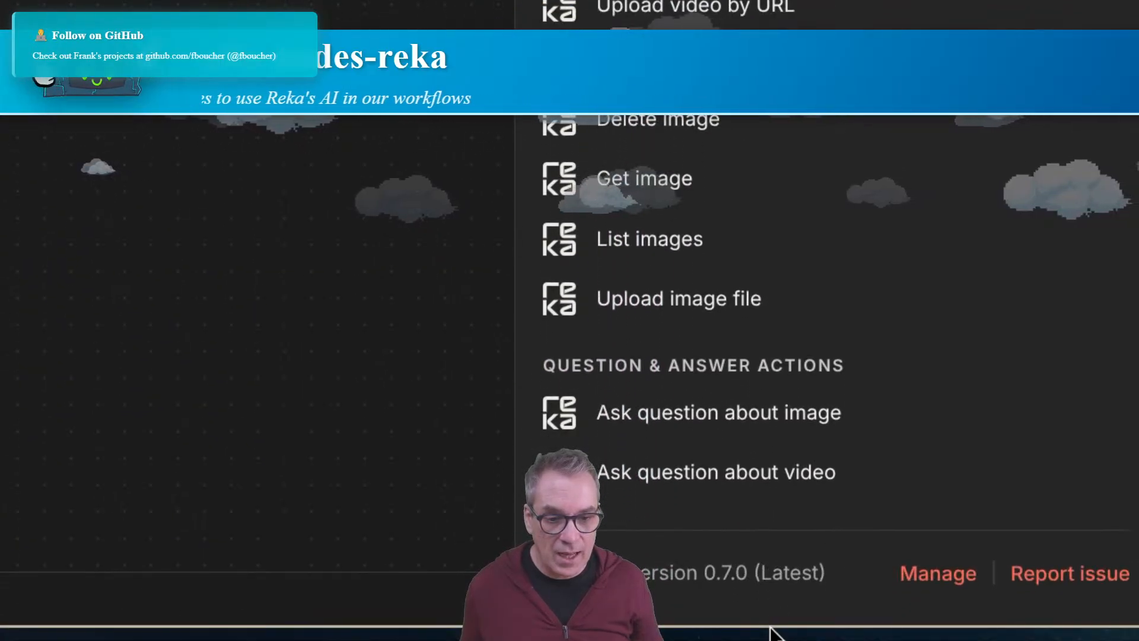
{"action": "scroll", "coordinate": [847, 245], "scroll_direction": "up", "scroll_amount": 8}
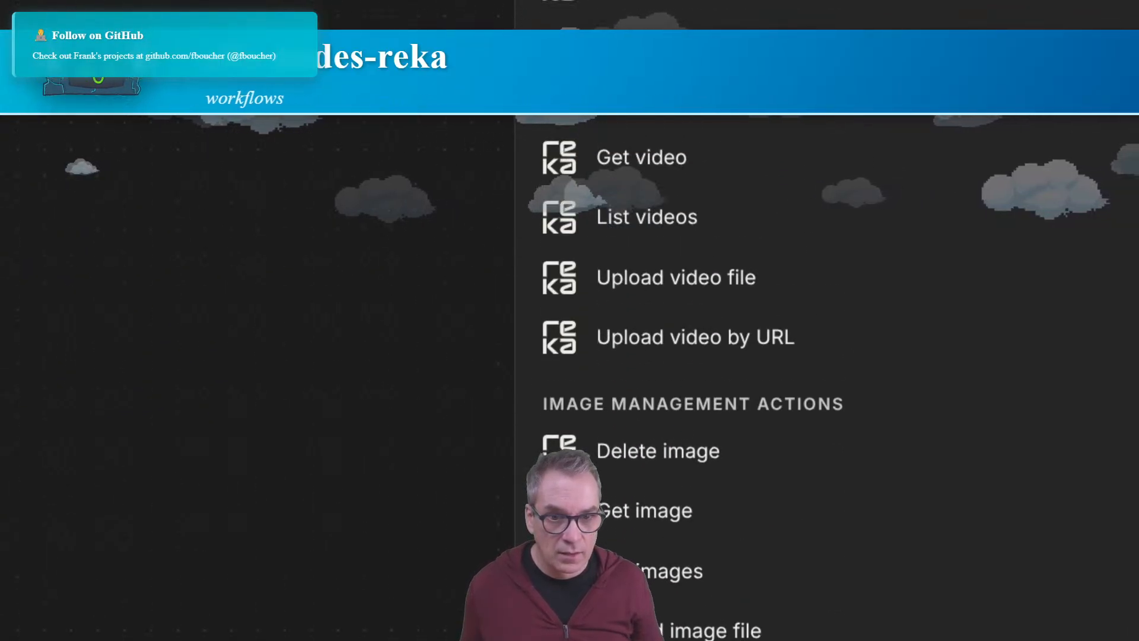
{"action": "scroll", "coordinate": [831, 594], "scroll_direction": "up", "scroll_amount": 3}
{"action": "scroll", "coordinate": [831, 616], "scroll_direction": "down", "scroll_amount": 3}
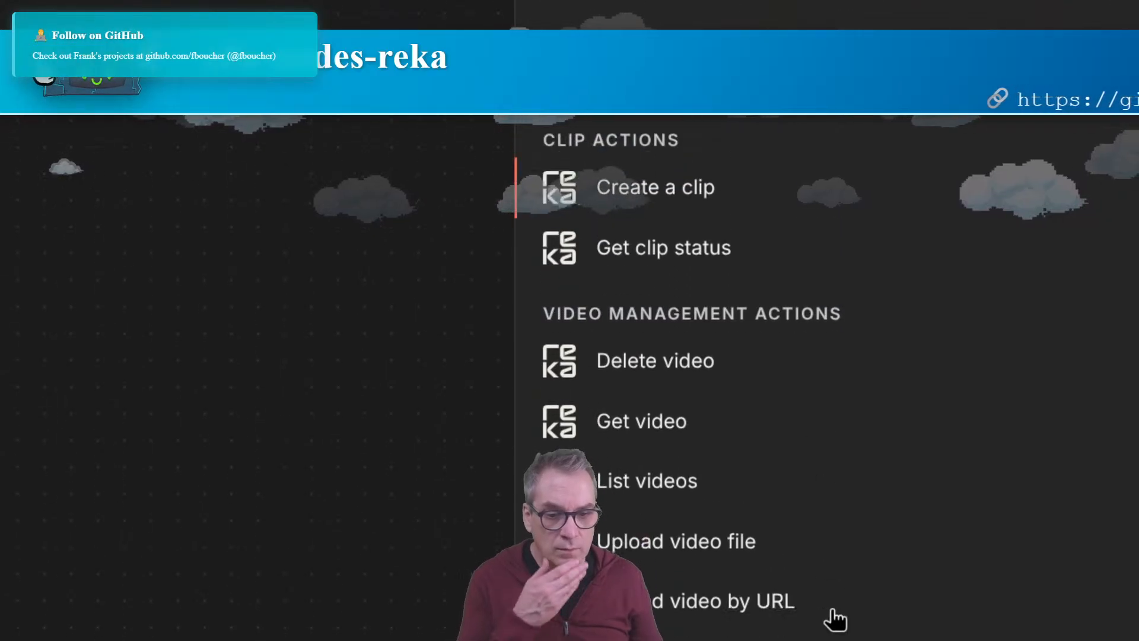
- Check the Reka package in the community nodes settings and go back to the workflow editor
{"action": "right_click", "coordinate": [831, 615]}
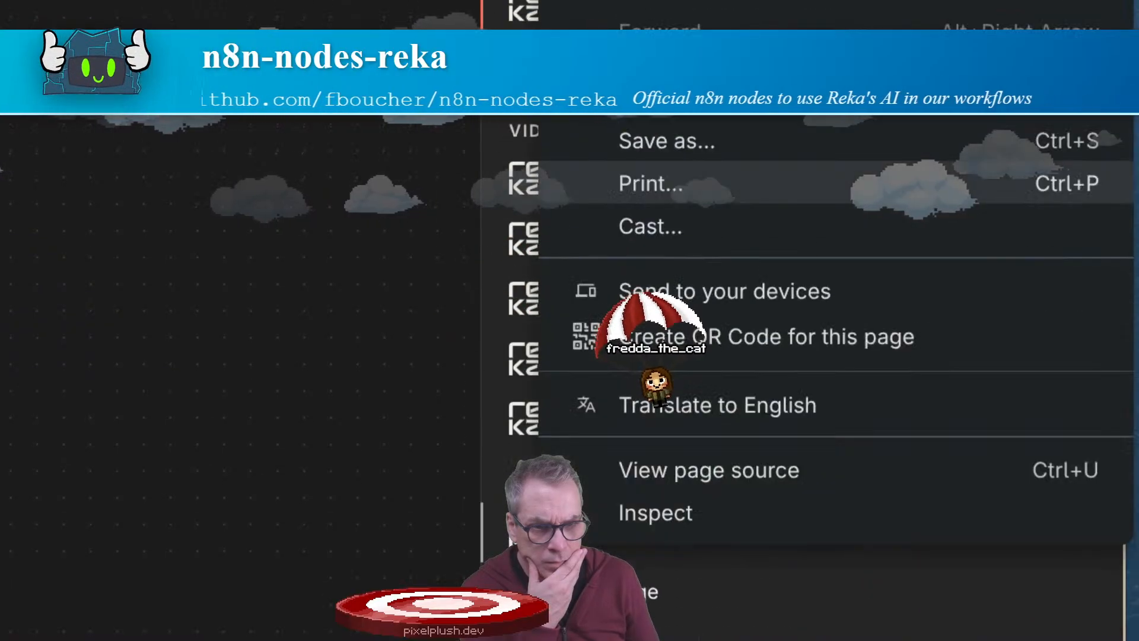
{"action": "key", "text": "Escape"}
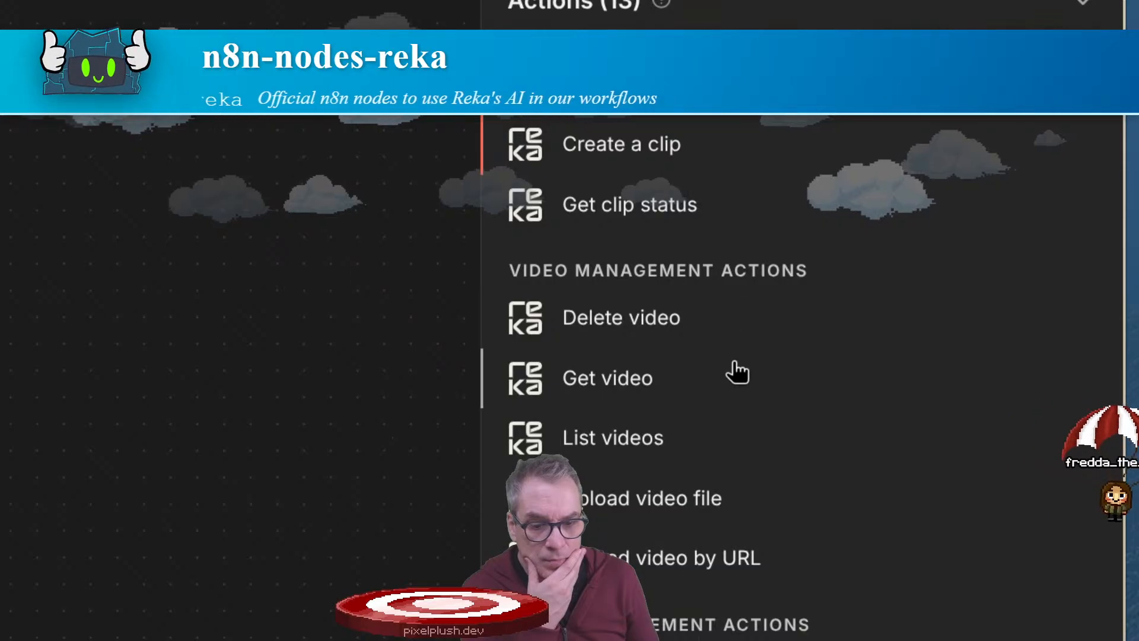
{"action": "right_click", "coordinate": [738, 406]}
{"action": "left_click", "coordinate": [734, 445]}
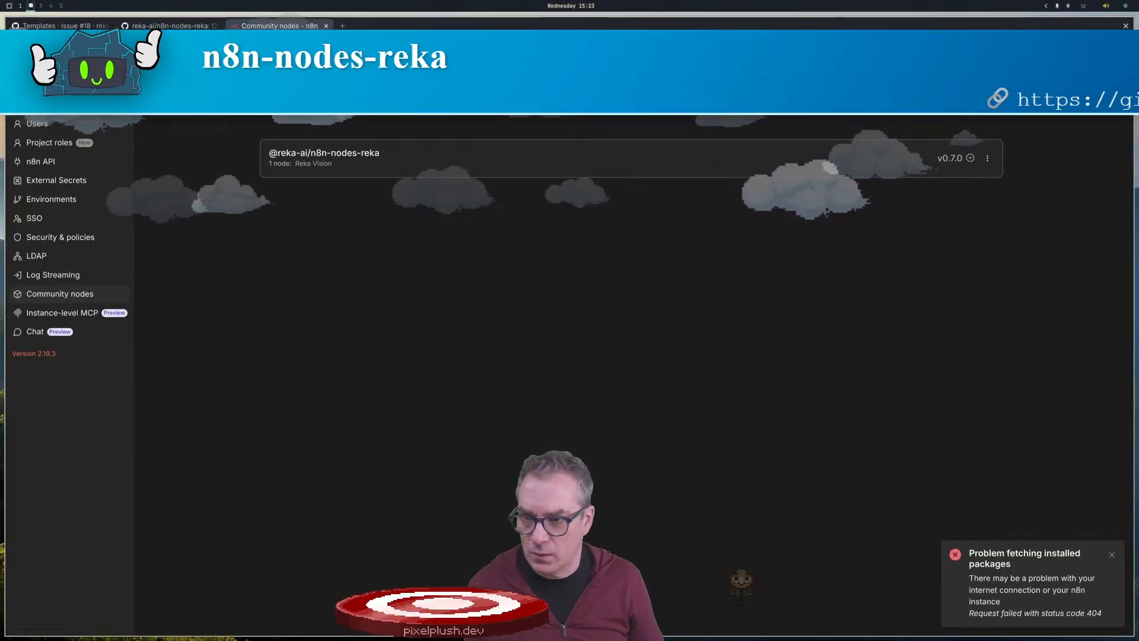
{"action": "key", "text": "alt+Left"}
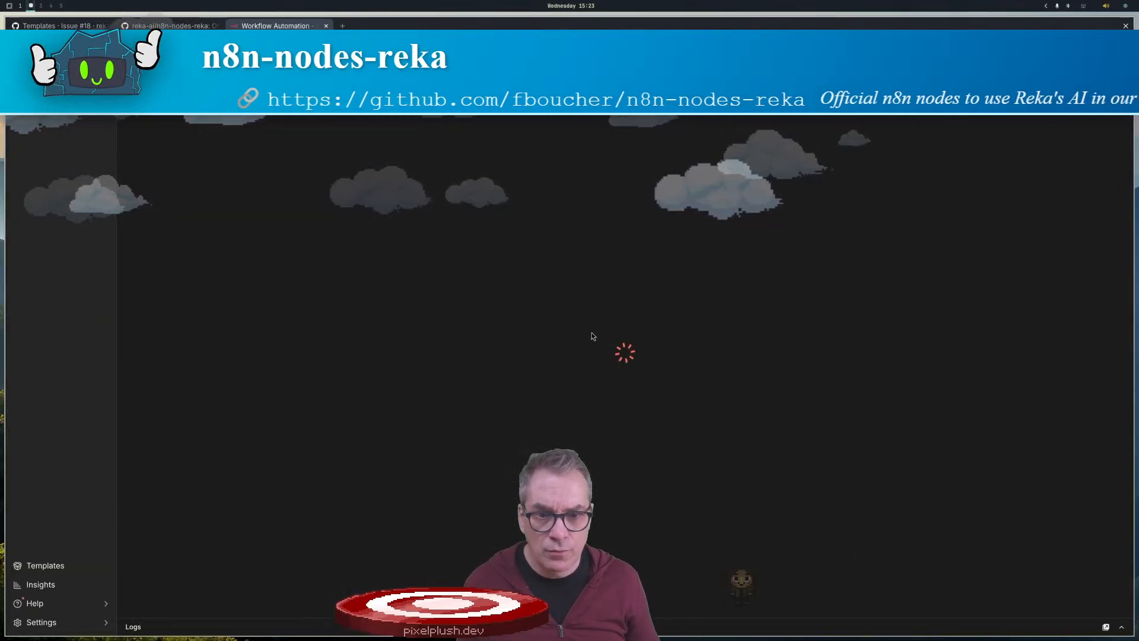
- Search for "reka" nodes again after the manual trigger and open the installed Reka Vision node's details
{"action": "left_click", "coordinate": [689, 353]}
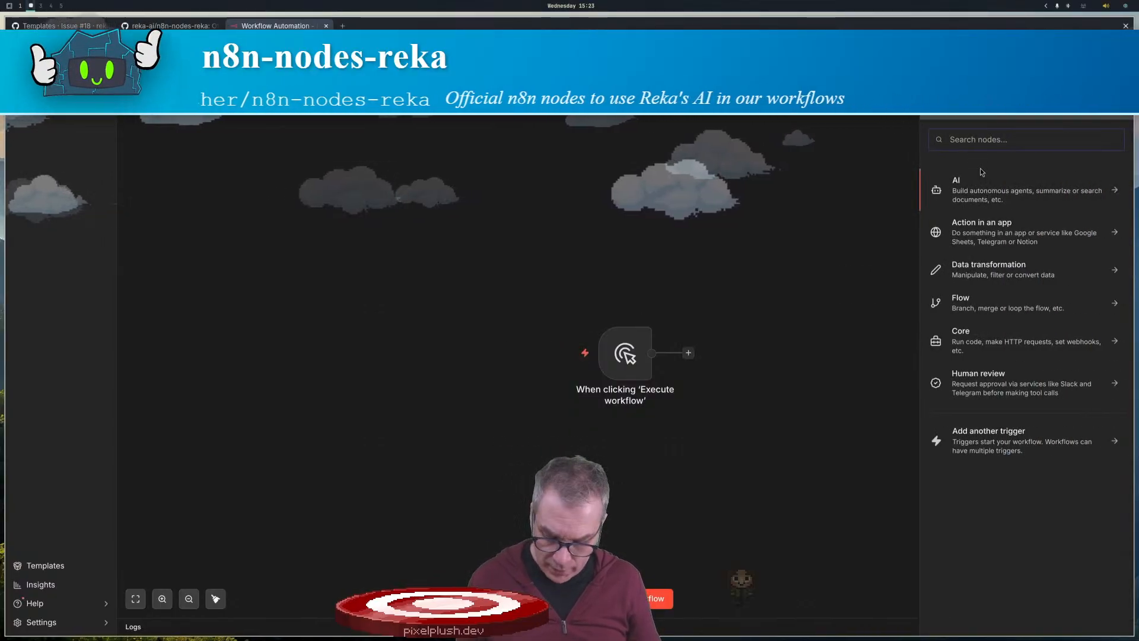
{"action": "type", "text": "reka"}
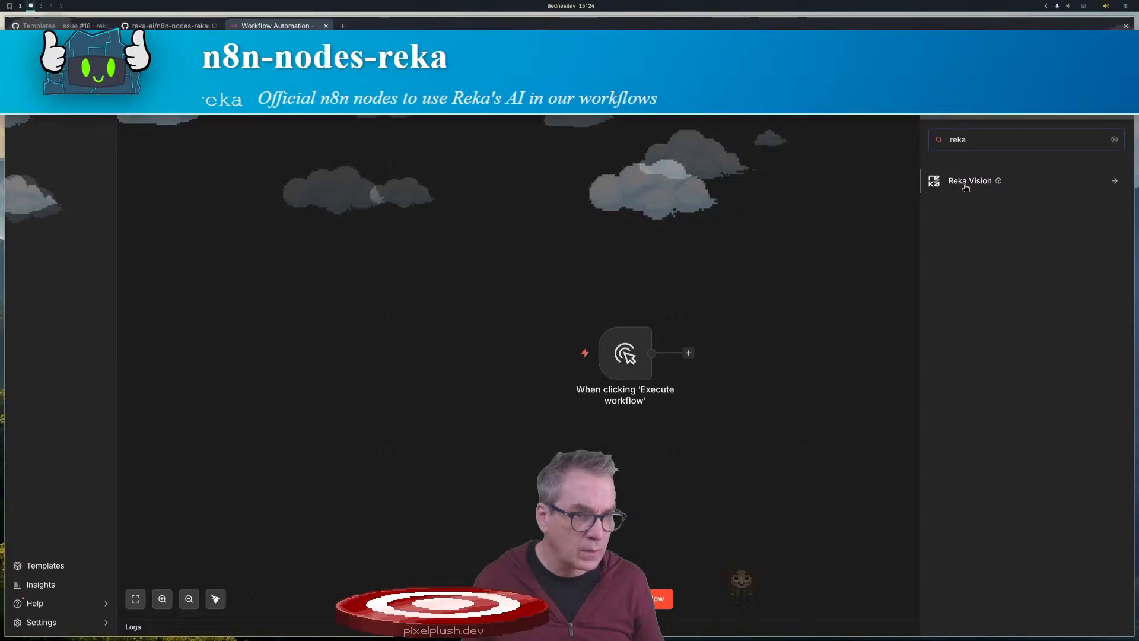
{"action": "left_click", "coordinate": [966, 187]}
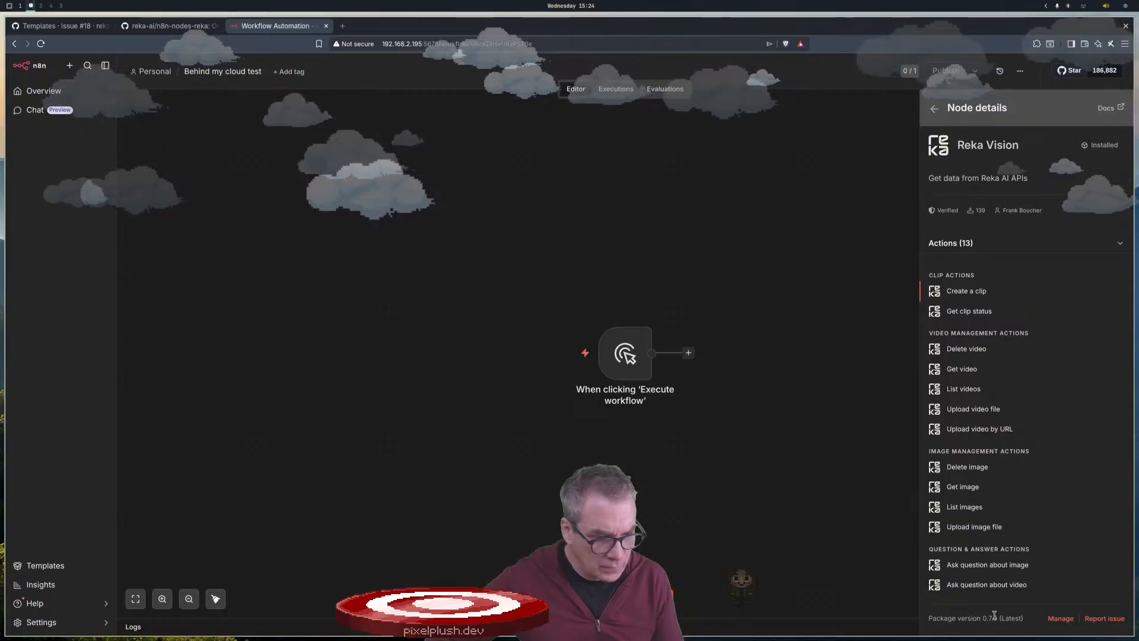
{"action": "left_click", "coordinate": [1062, 619]}
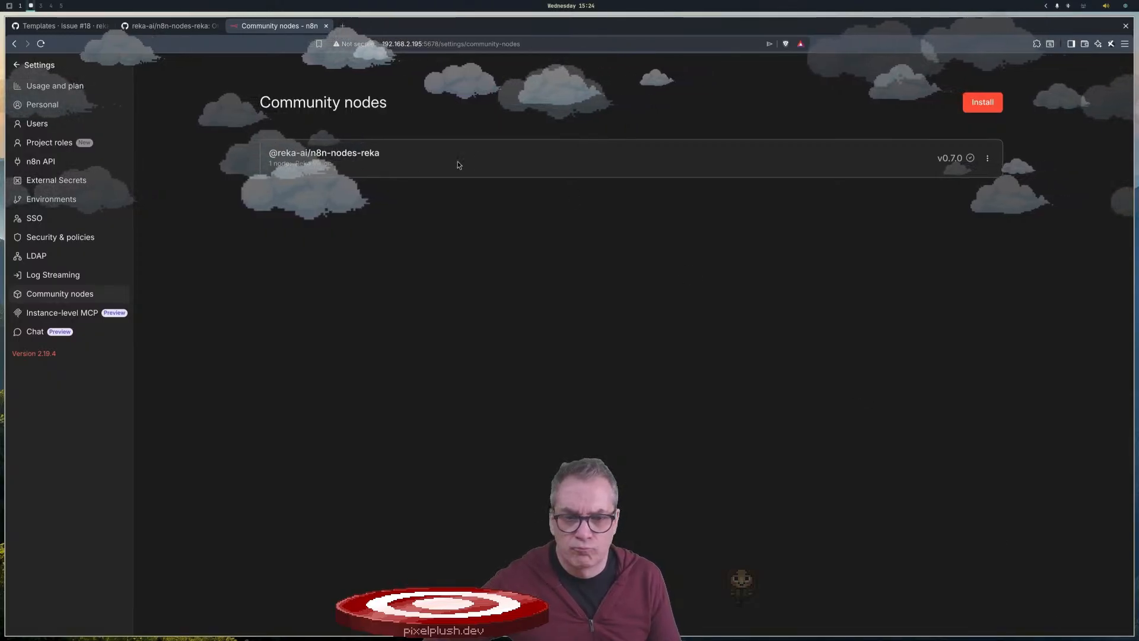
{"action": "left_click", "coordinate": [989, 160]}
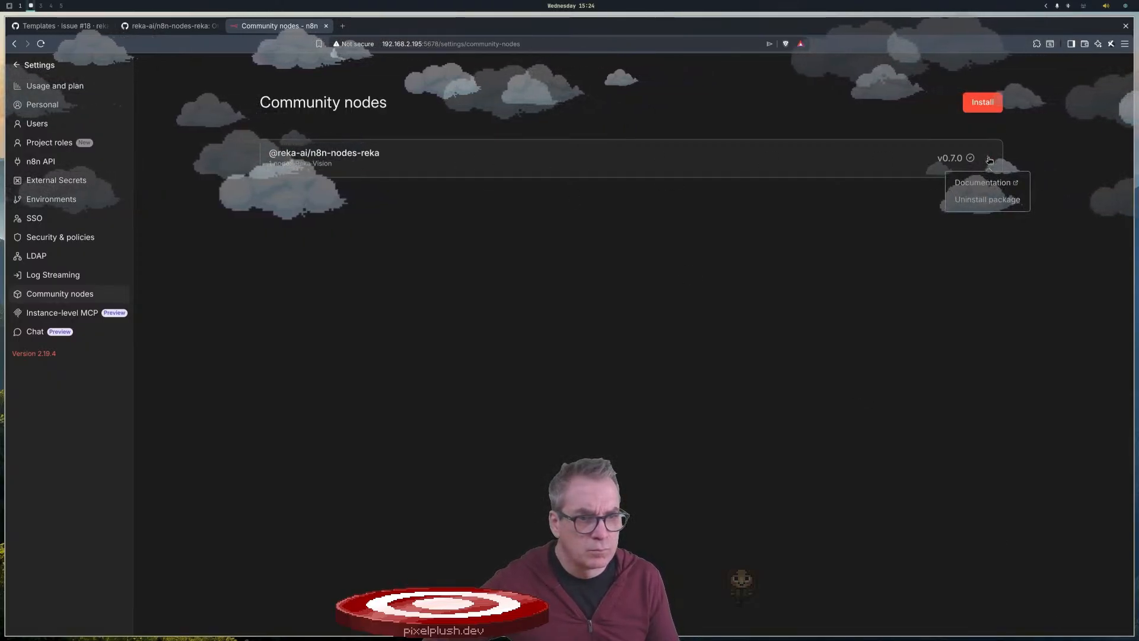
{"action": "left_click", "coordinate": [988, 199]}
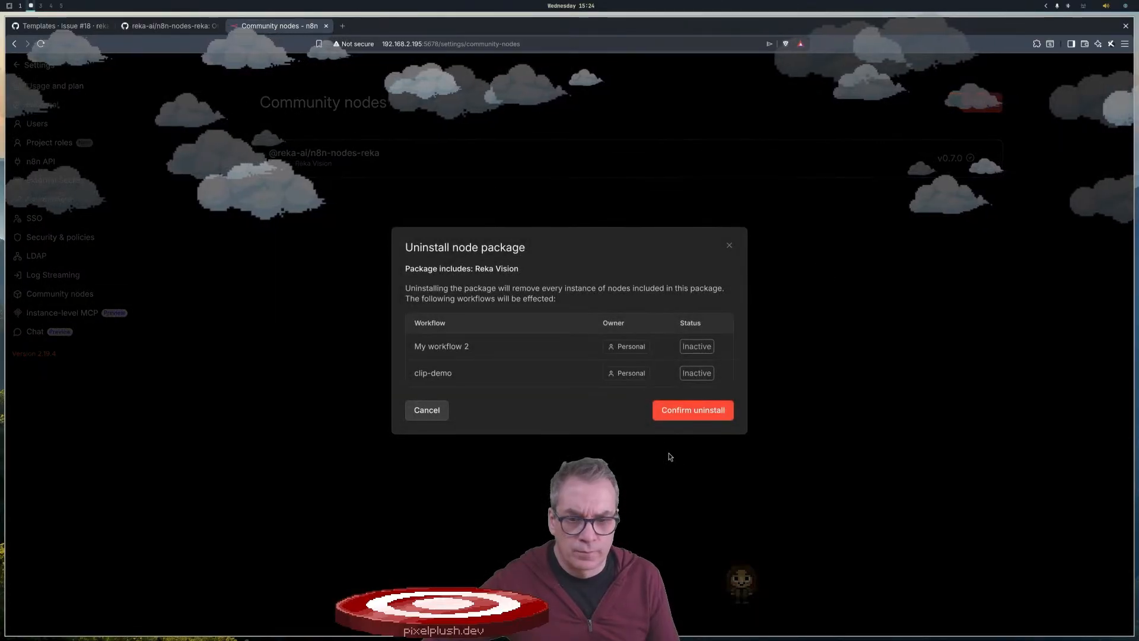
{"action": "left_click", "coordinate": [699, 416]}
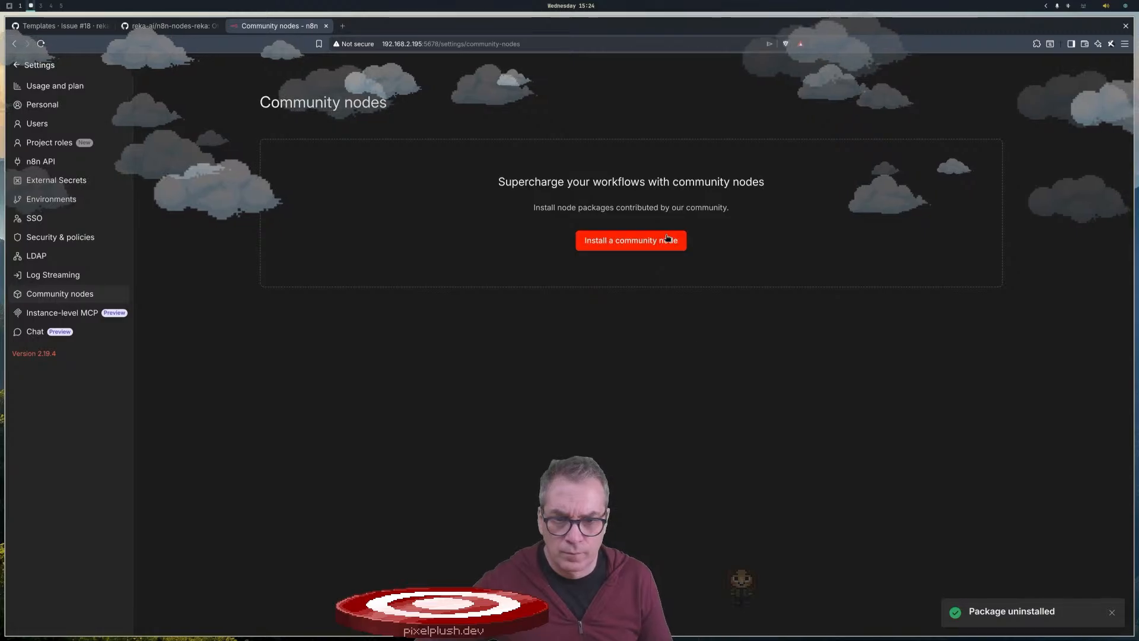
- Back in the workflow, find the uninstalled Reka Vision node by searching "reka" and review its details and available actions
{"action": "left_click", "coordinate": [16, 66]}
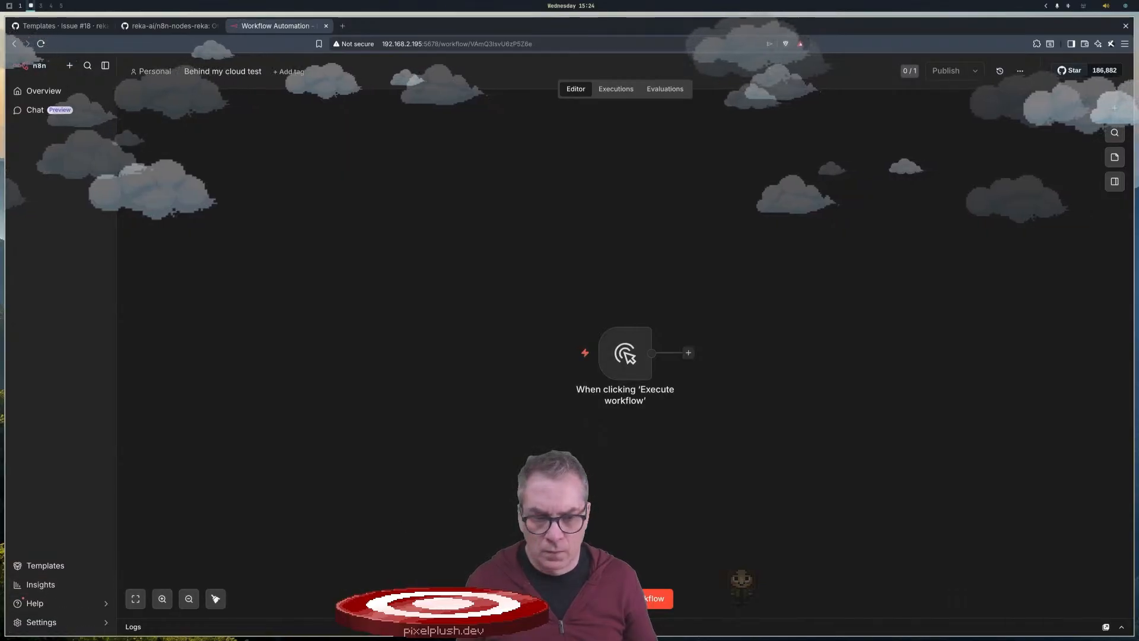
{"action": "left_click", "coordinate": [688, 353]}
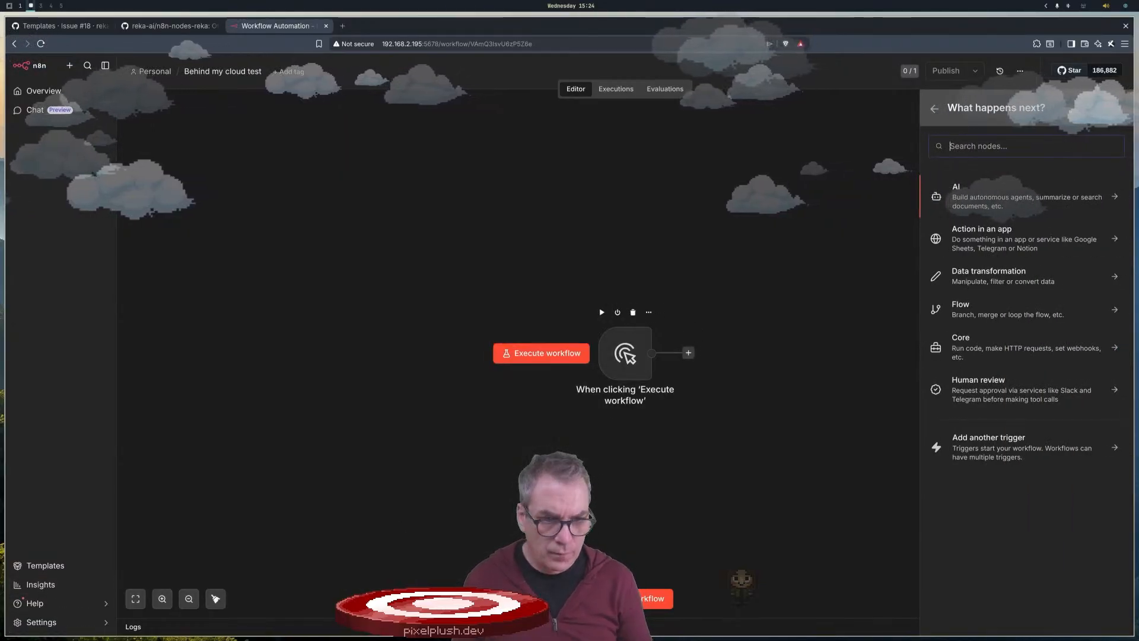
{"action": "type", "text": "reka"}
{"action": "left_click", "coordinate": [979, 191]}
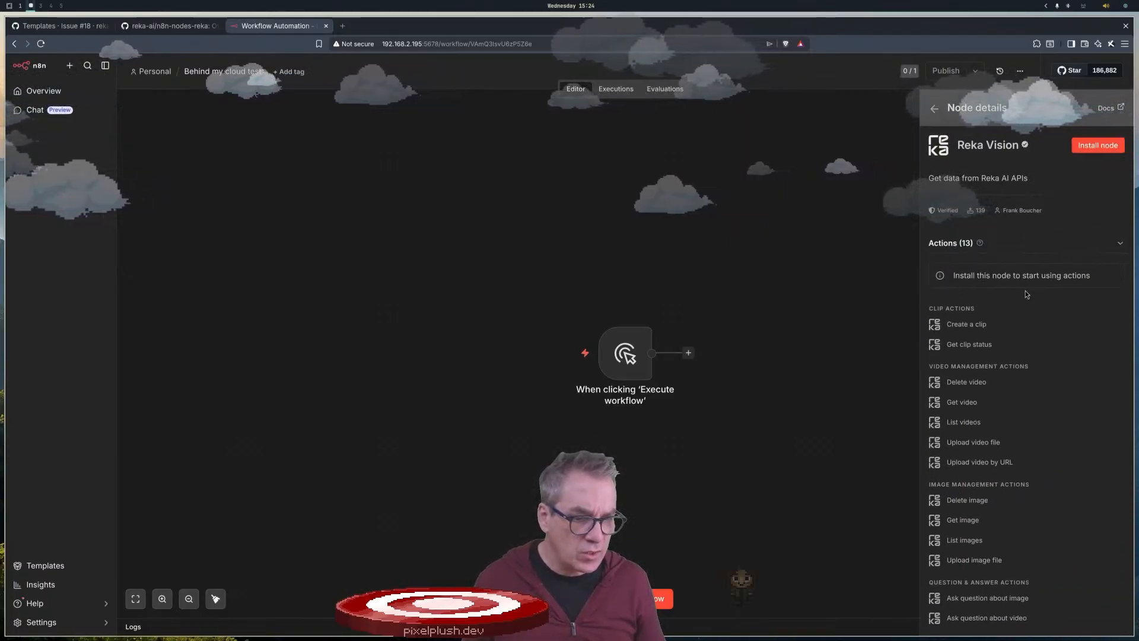
{"action": "scroll", "coordinate": [1015, 395], "scroll_direction": "down", "scroll_amount": 1}
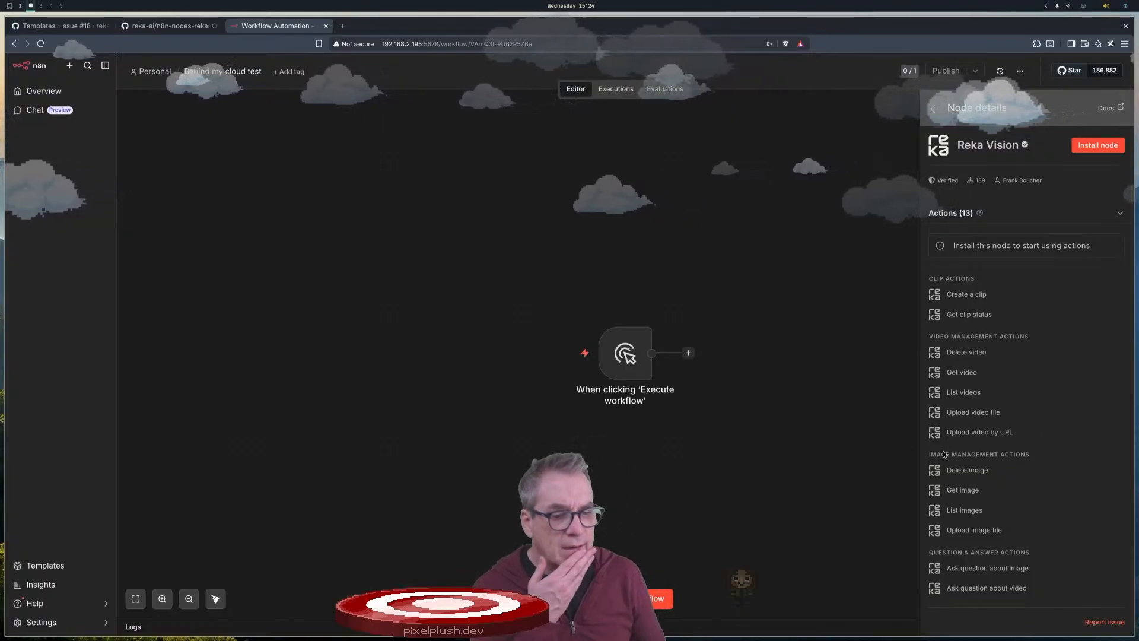
- Reread the template ideas in the GitHub Templates issue, including sorting images or video to different folders
{"action": "left_click", "coordinate": [67, 29]}
{"action": "scroll", "coordinate": [147, 242], "scroll_direction": "down", "scroll_amount": 4}
{"action": "scroll", "coordinate": [157, 259], "scroll_direction": "up", "scroll_amount": 3}
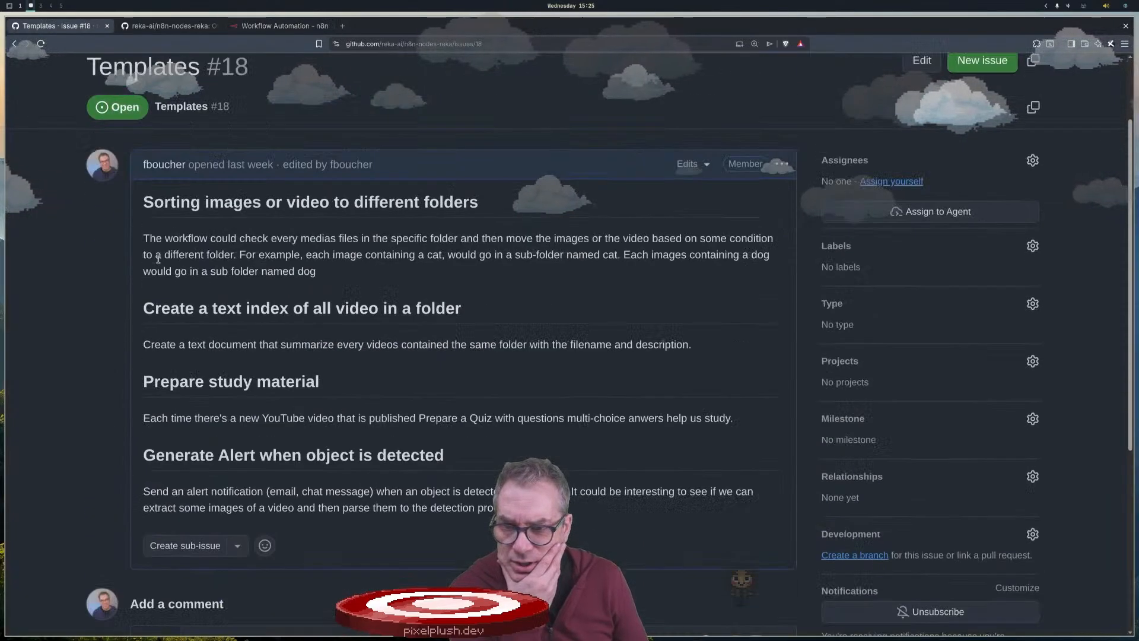
- Review the n8n-nodes-reka repository's file list, latest release and README on GitHub
{"action": "scroll", "coordinate": [158, 259], "scroll_direction": "up", "scroll_amount": 2}
{"action": "left_click", "coordinate": [171, 25]}
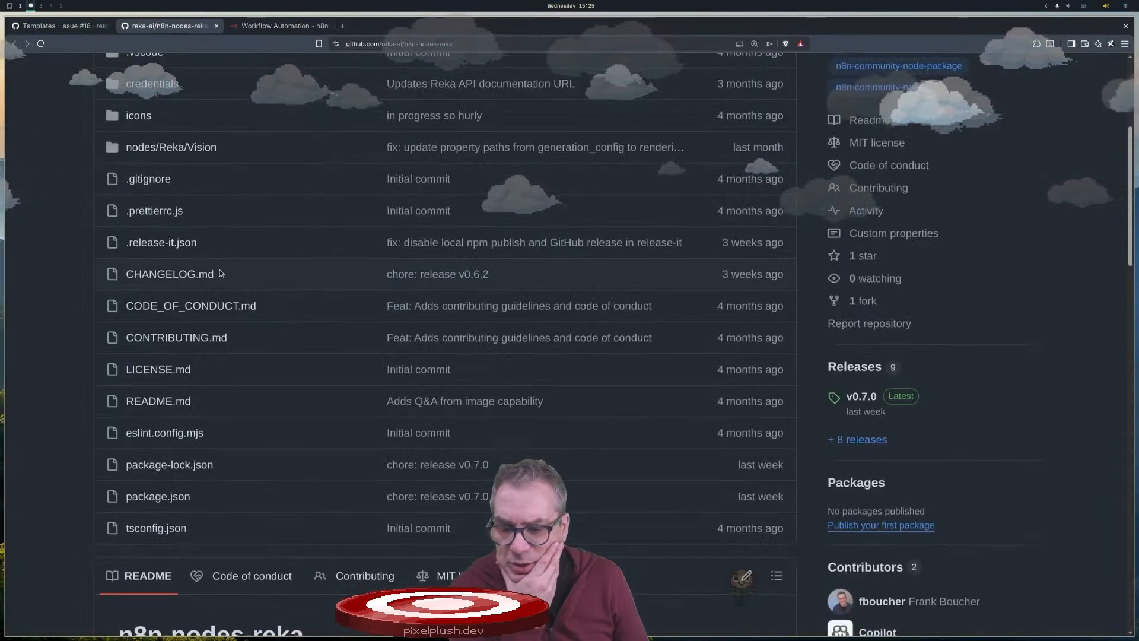
{"action": "scroll", "coordinate": [220, 269], "scroll_direction": "down", "scroll_amount": 4}
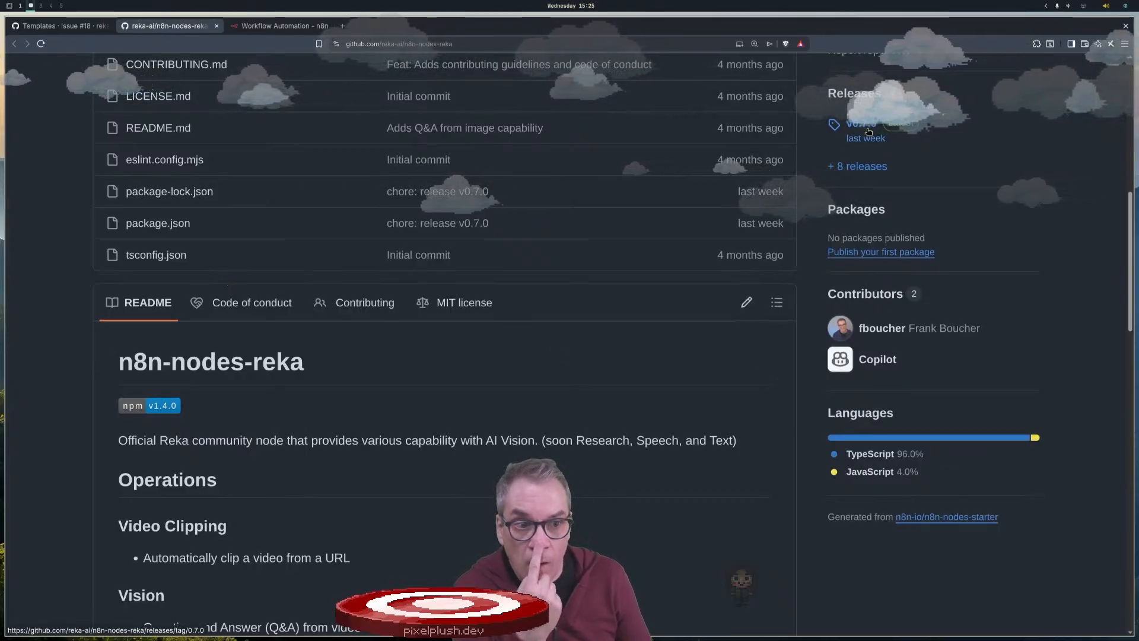
{"action": "scroll", "coordinate": [865, 130], "scroll_direction": "up", "scroll_amount": 2}
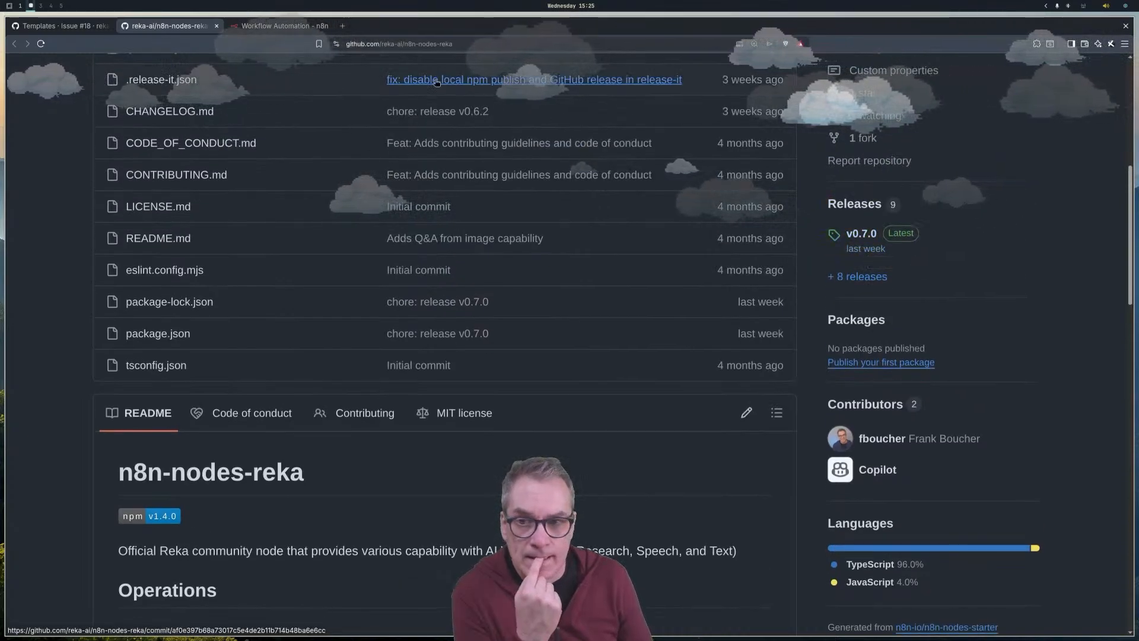
- Install the Reka Vision node from its details in the n8n workflow and dismiss the resulting notification
{"action": "left_click", "coordinate": [290, 30]}
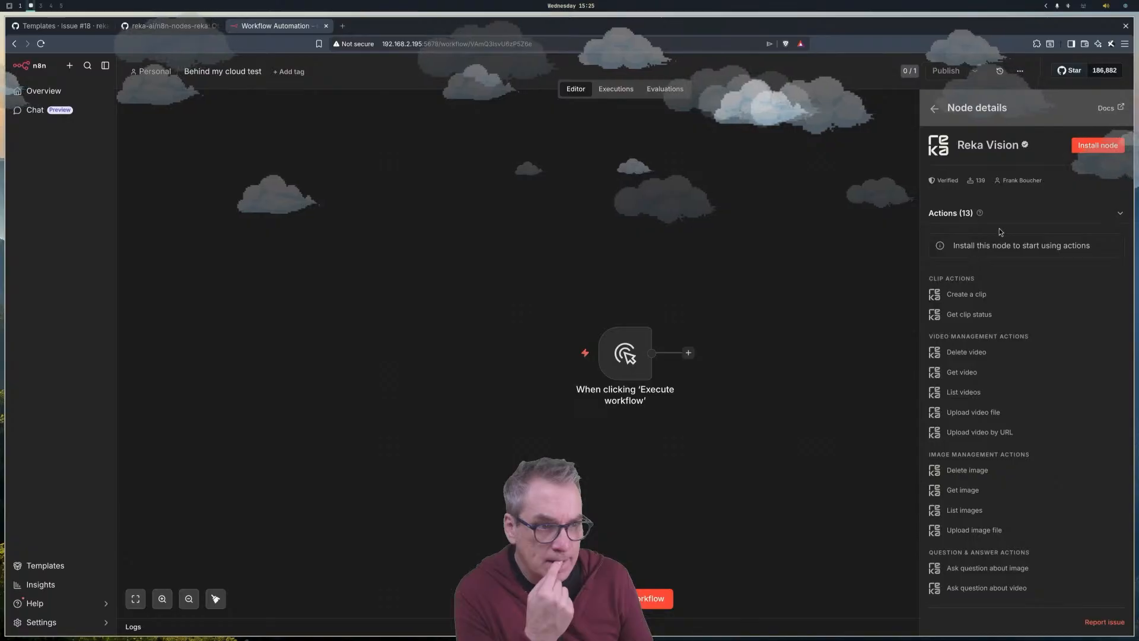
{"action": "left_click", "coordinate": [1105, 148]}
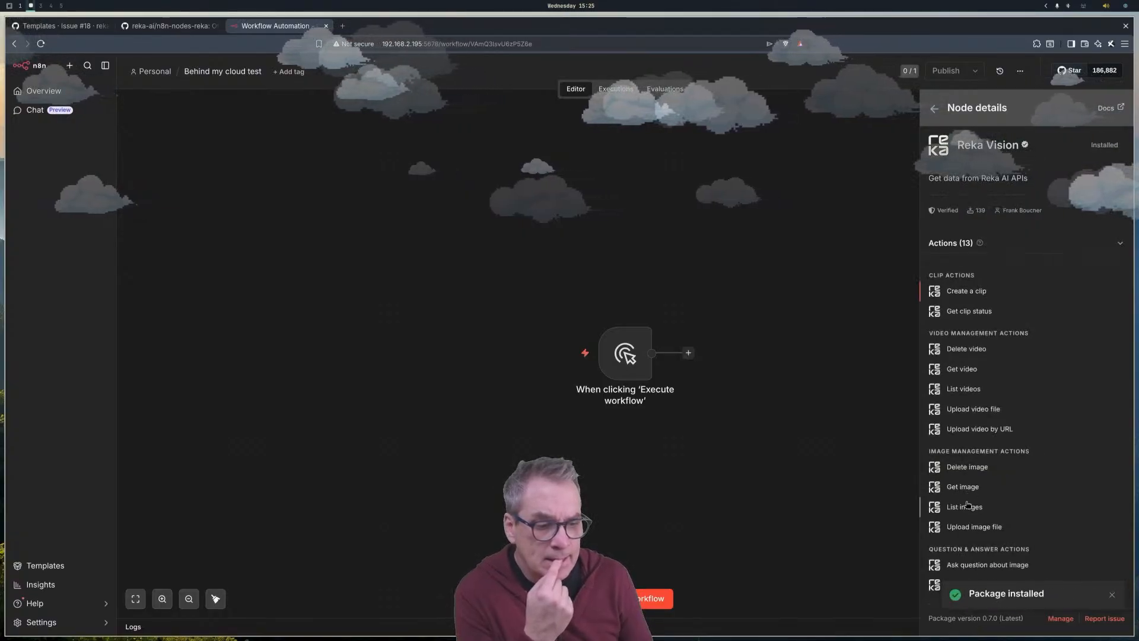
{"action": "left_click", "coordinate": [1114, 594]}
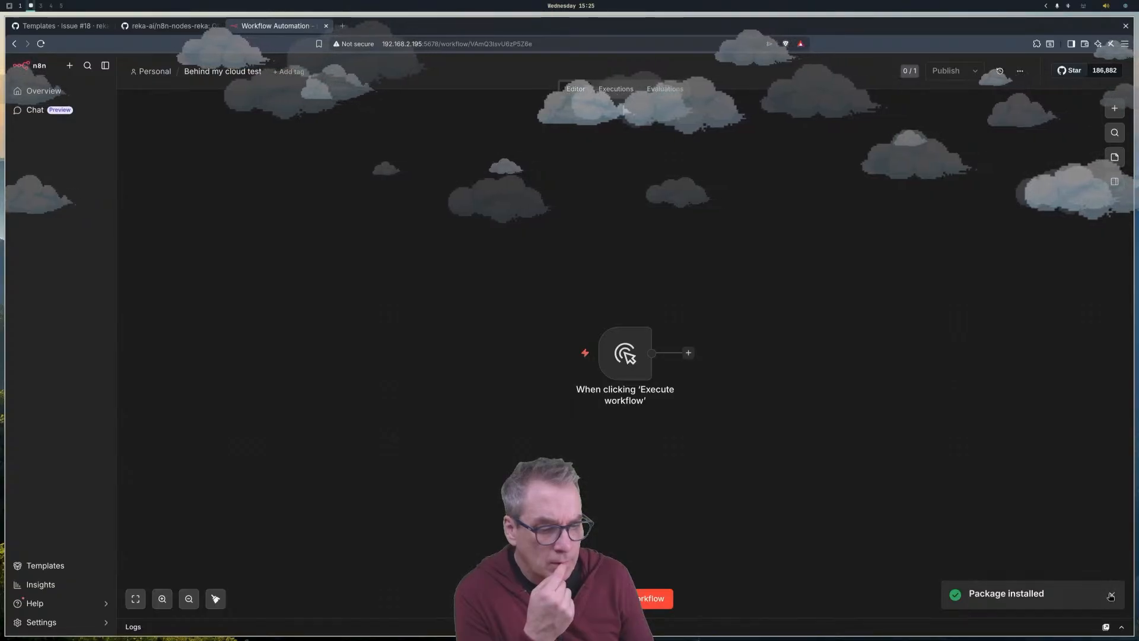
{"action": "left_click", "coordinate": [1111, 595]}
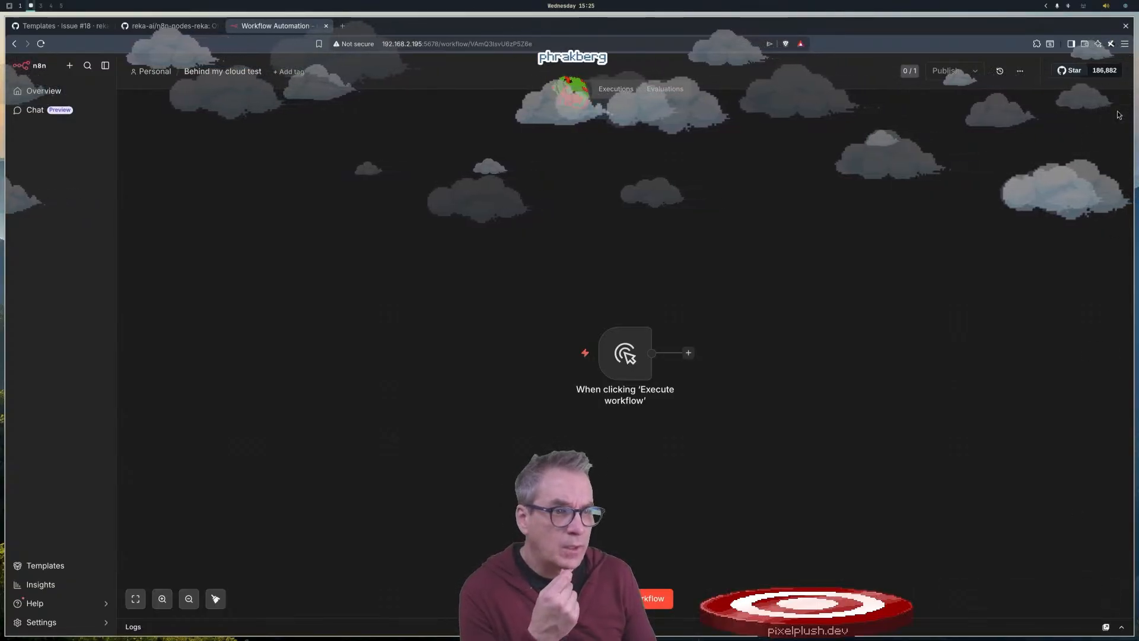
- Search the nodes for "reka" and open the Reka Vision node's details to review its actions and package version
{"action": "left_click", "coordinate": [1118, 114]}
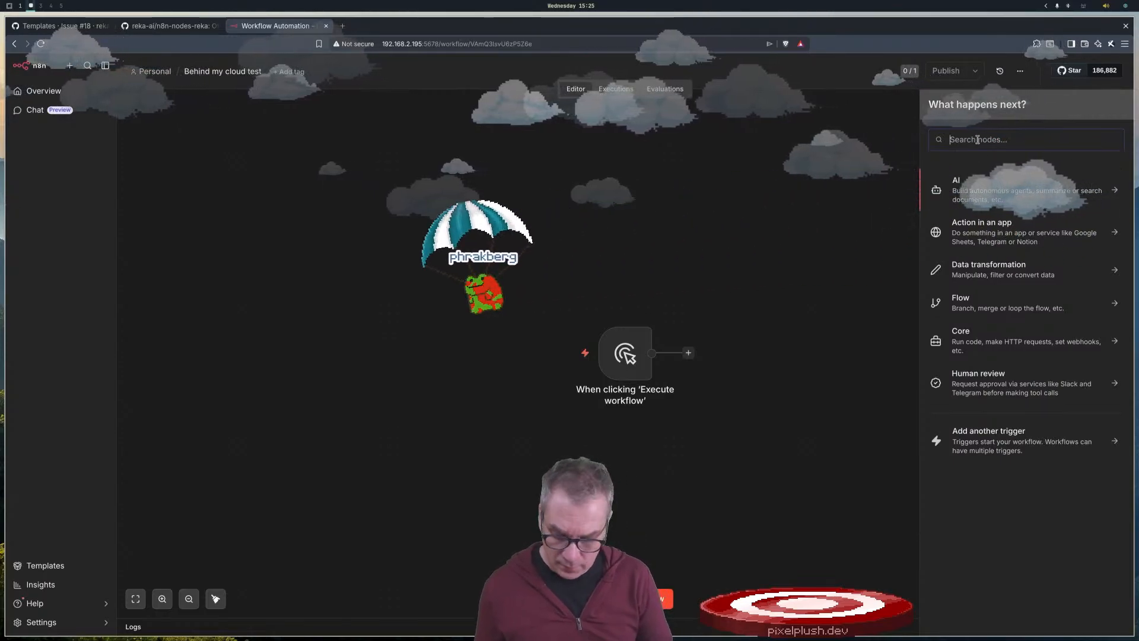
{"action": "key", "text": "Up"}
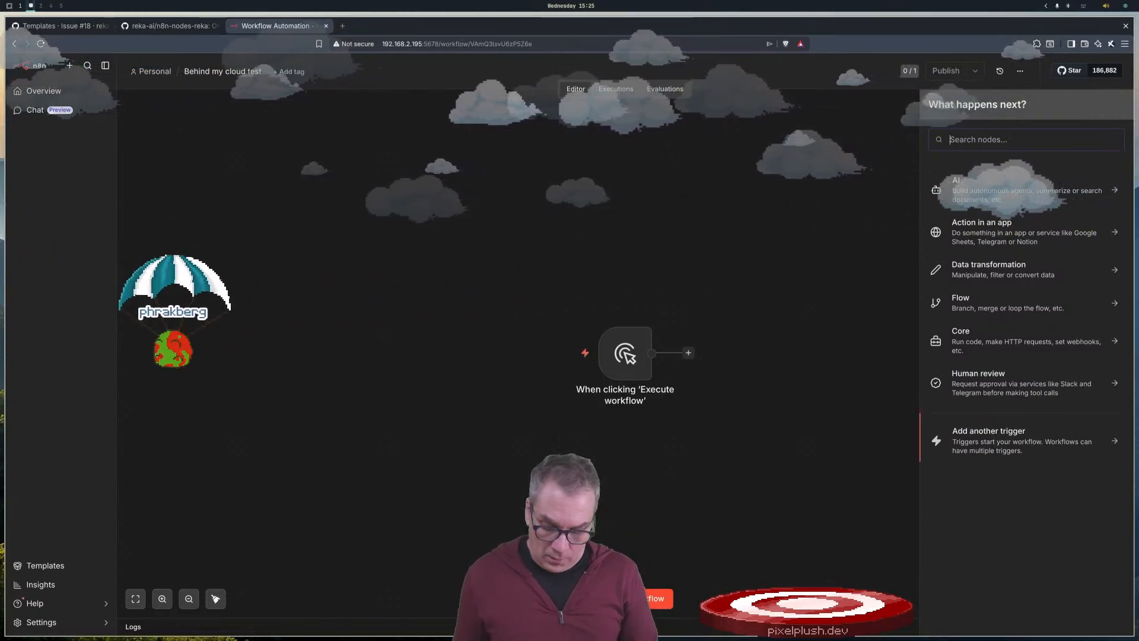
{"action": "type", "text": "reka"}
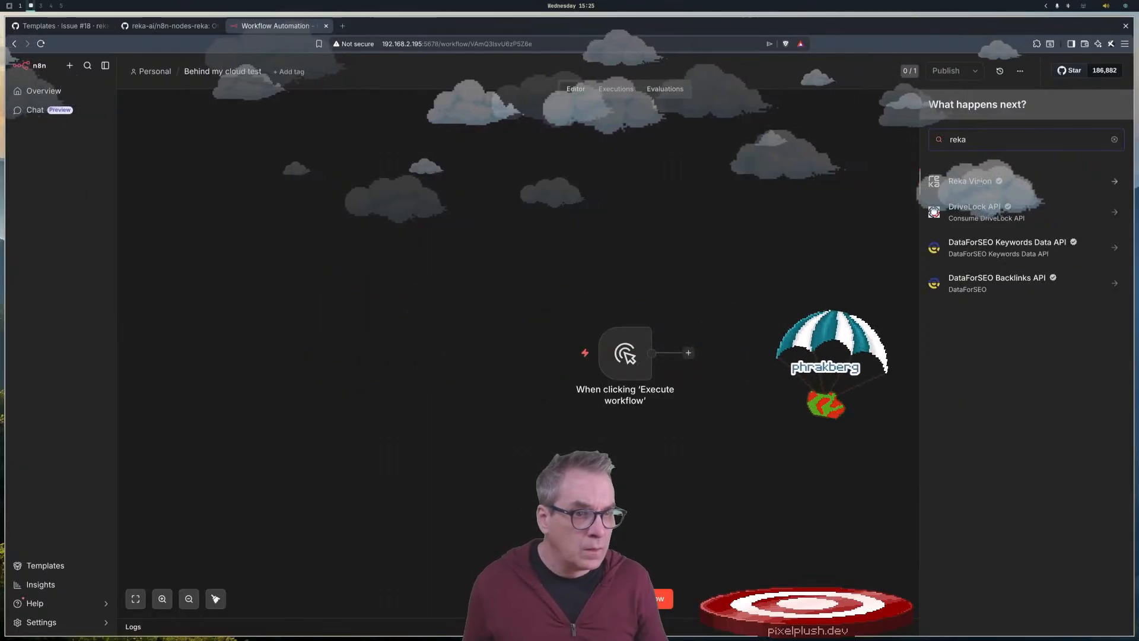
{"action": "key", "text": "Return"}
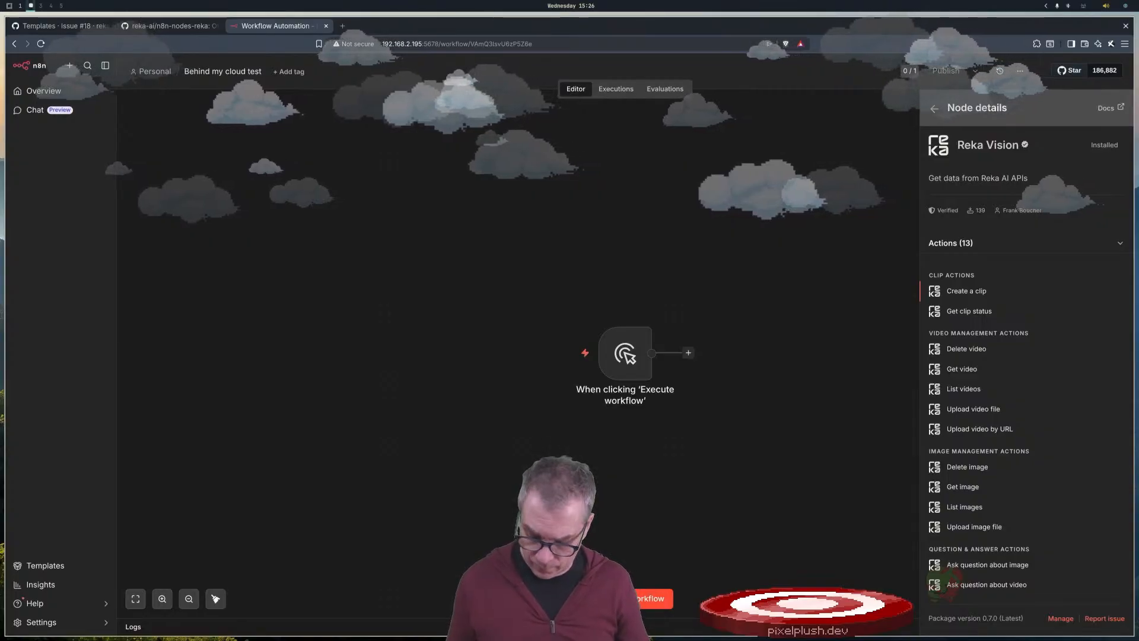
- Open a new terminal on an empty workspace and change to the demo/n8n folder
{"action": "key", "text": "super+3"}
{"action": "key", "text": "super+Return"}
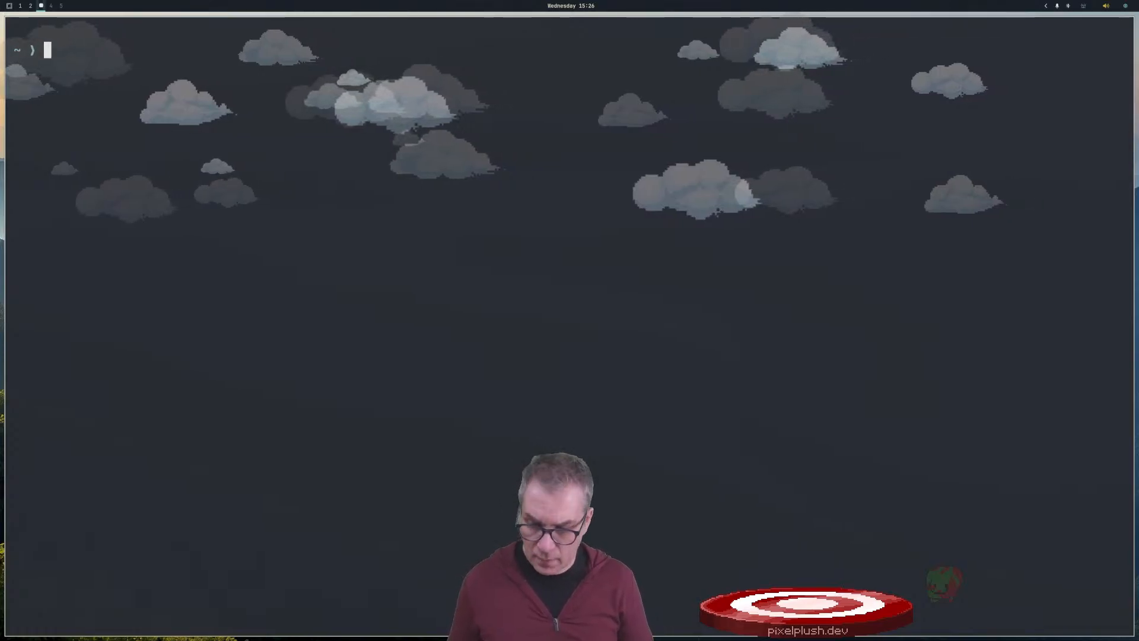
{"action": "type", "text": "cd dem"}
{"action": "key", "text": "Tab"}
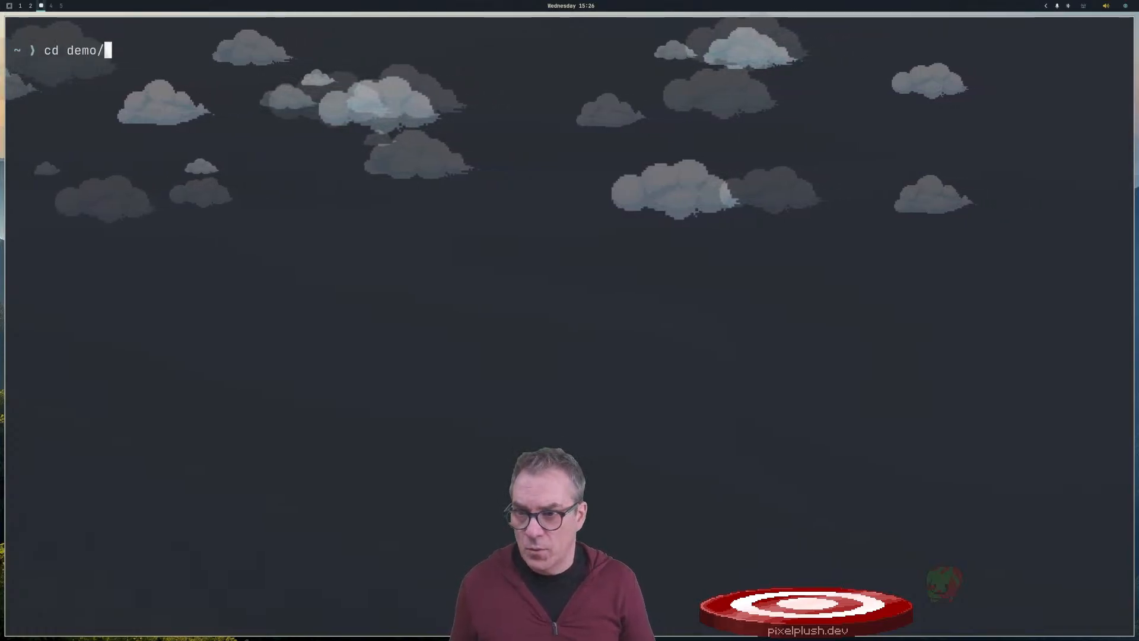
{"action": "key", "text": "Tab"}
{"action": "key", "text": "Tab"}
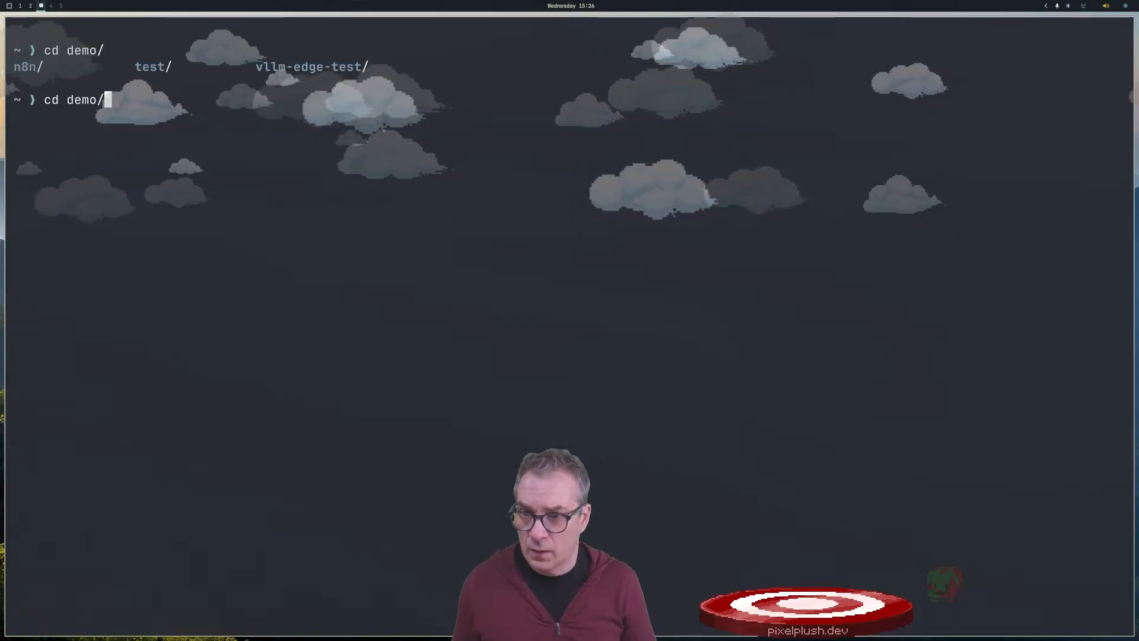
{"action": "type", "text": "n"}
{"action": "key", "text": "Tab"}
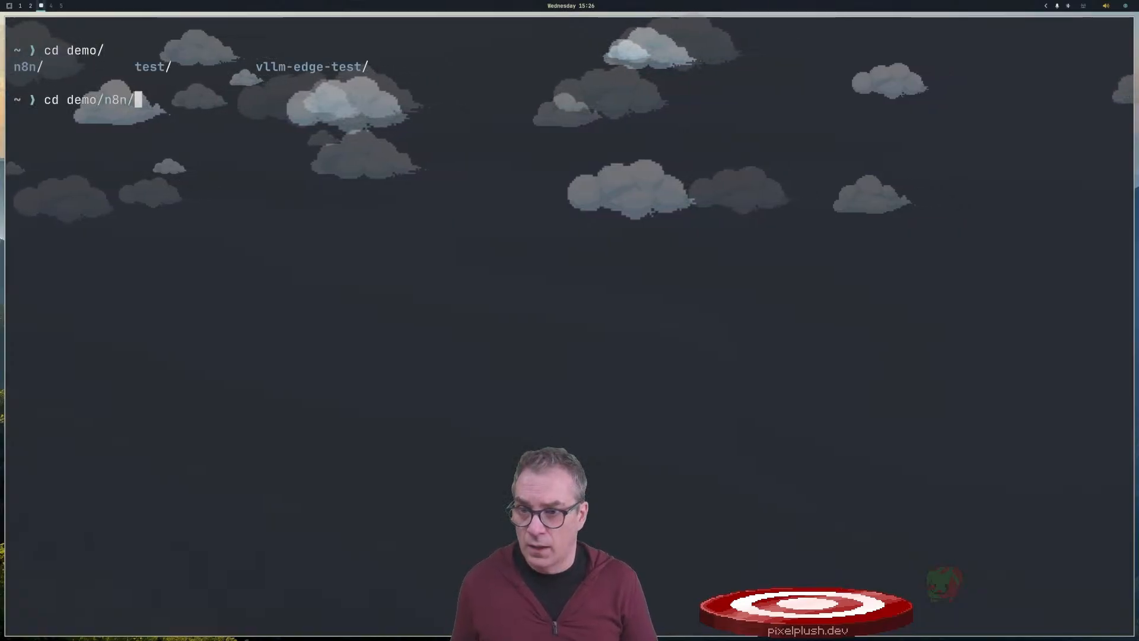
{"action": "key", "text": "Return"}
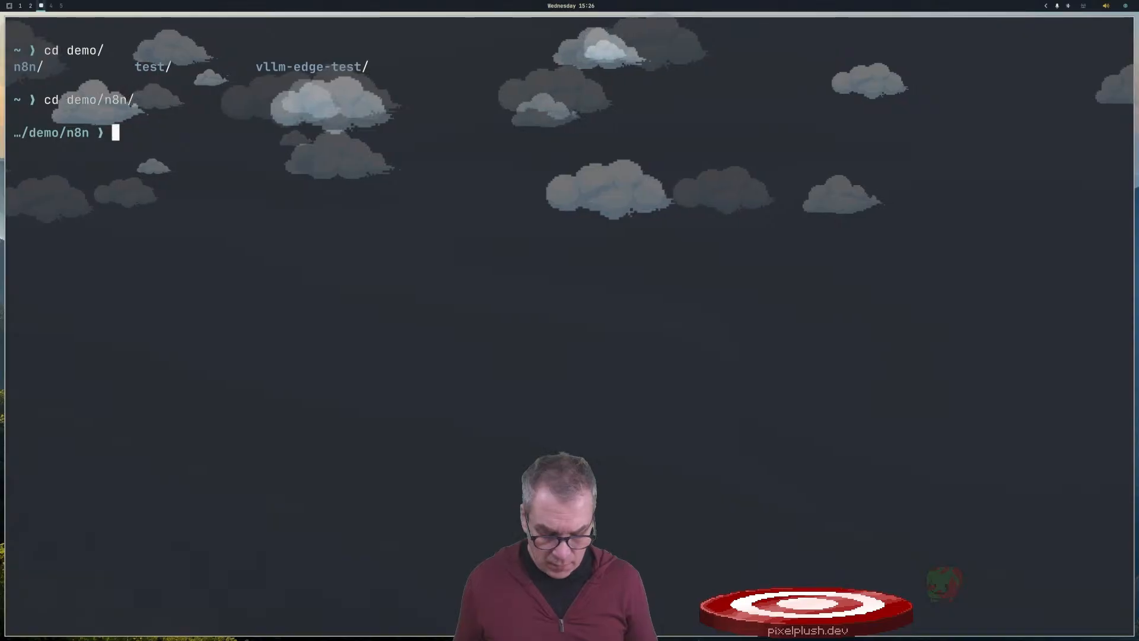
{"action": "key", "text": "Up"}
{"action": "key", "text": "Up"}
{"action": "key", "text": "Up"}
{"action": "key", "text": "Up"}
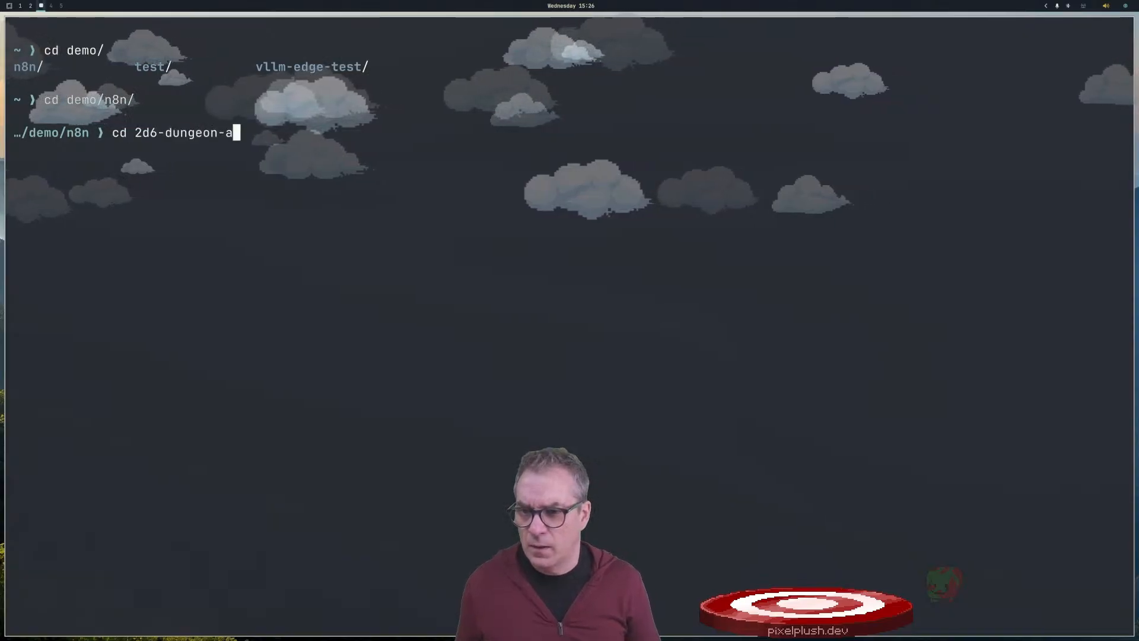
{"action": "key", "text": "BackSpace"}
{"action": "key", "text": "BackSpace"}
{"action": "key", "text": "BackSpace"}
{"action": "key", "text": "BackSpace"}
{"action": "key", "text": "BackSpace"}
{"action": "key", "text": "BackSpace"}
{"action": "key", "text": "BackSpace"}
{"action": "key", "text": "BackSpace"}
{"action": "key", "text": "BackSpace"}
{"action": "key", "text": "BackSpace"}
{"action": "key", "text": "BackSpace"}
{"action": "key", "text": "BackSpace"}
{"action": "key", "text": "BackSpace"}
{"action": "key", "text": "BackSpace"}
{"action": "key", "text": "BackSpace"}
{"action": "key", "text": "BackSpace"}
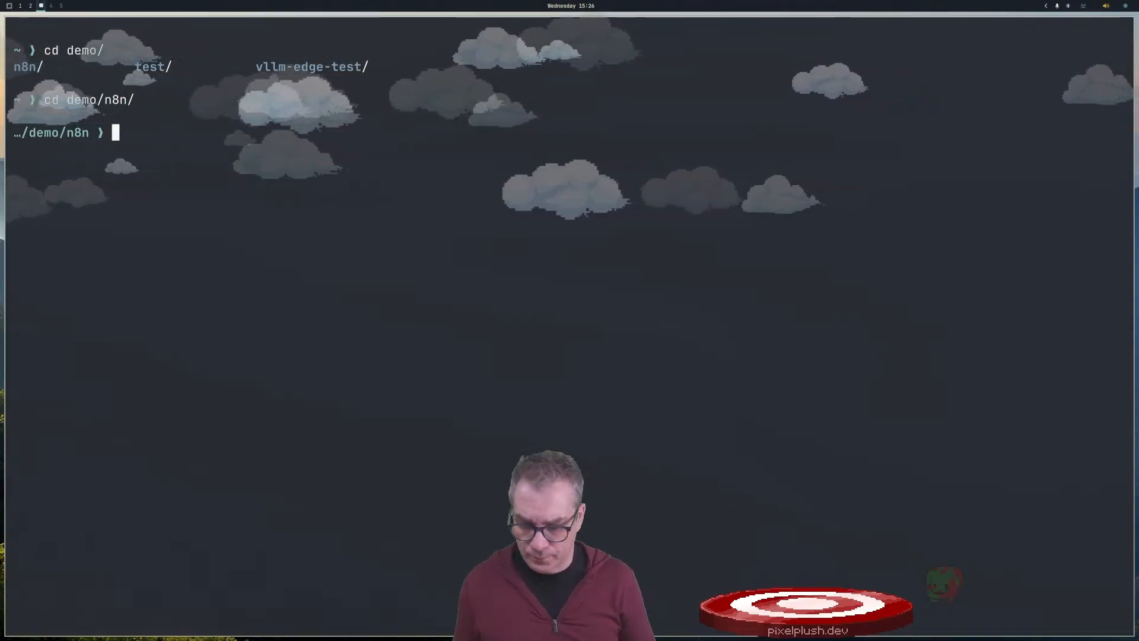
- List the files in the demo/n8n folder and start the n8n container in the background with docker compose up -d
{"action": "type", "text": "l"}
{"action": "key", "text": "Return"}
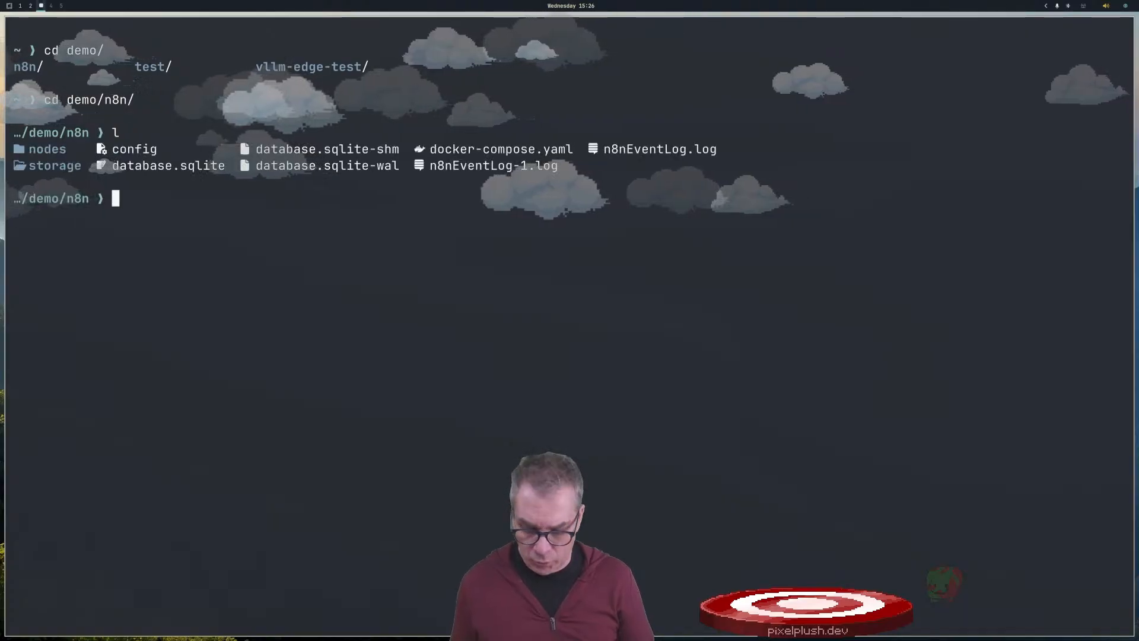
{"action": "type", "text": "dock"}
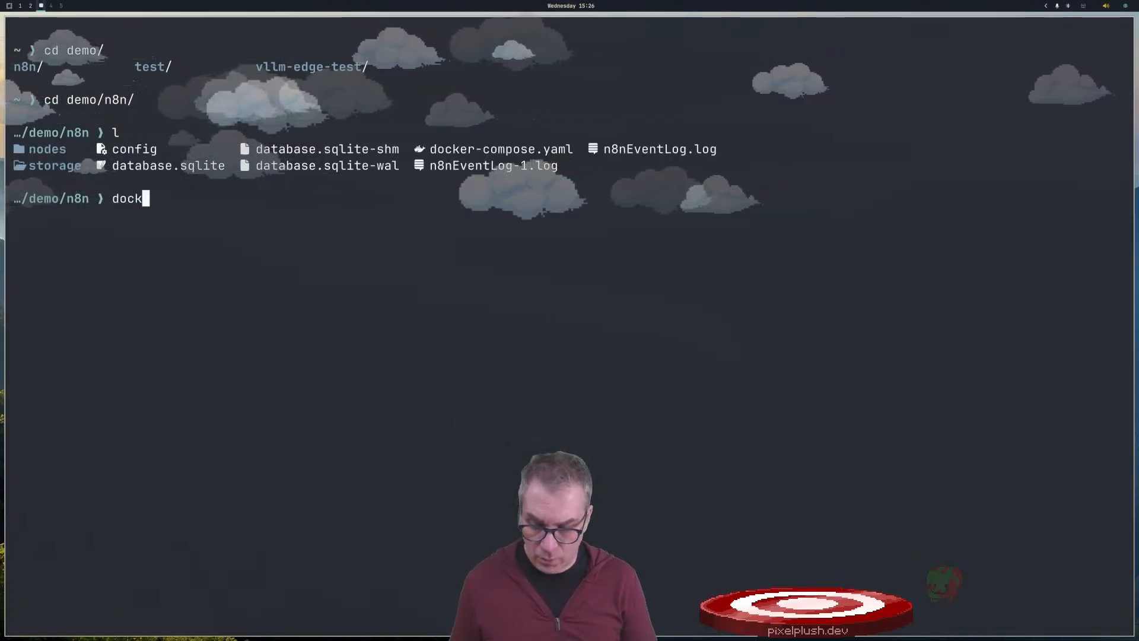
{"action": "type", "text": "er "}
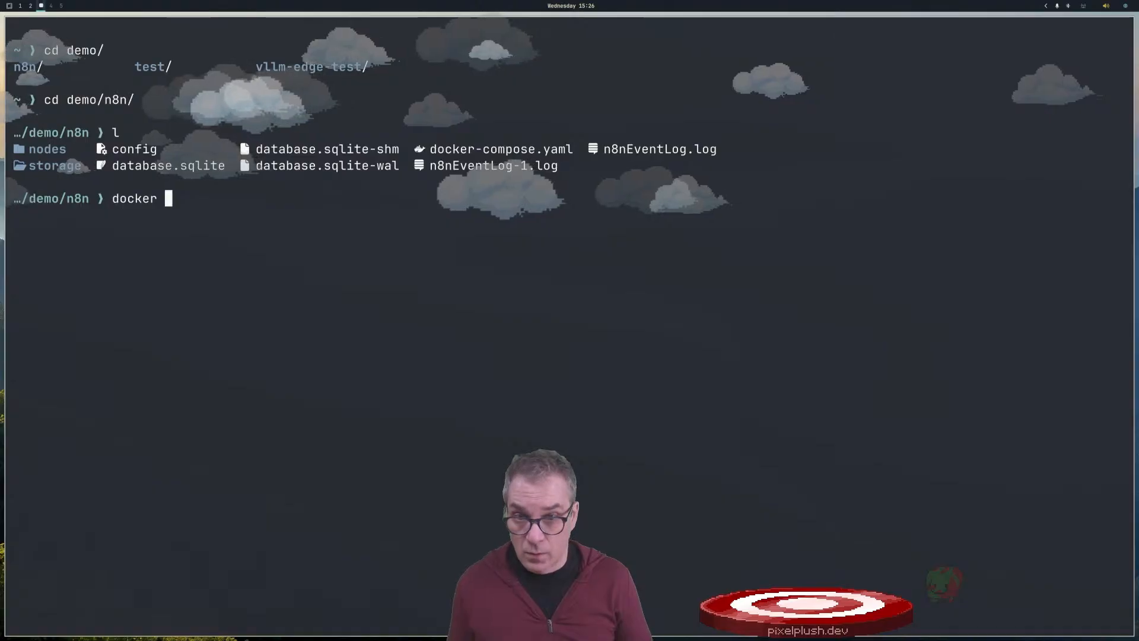
{"action": "type", "text": "com"}
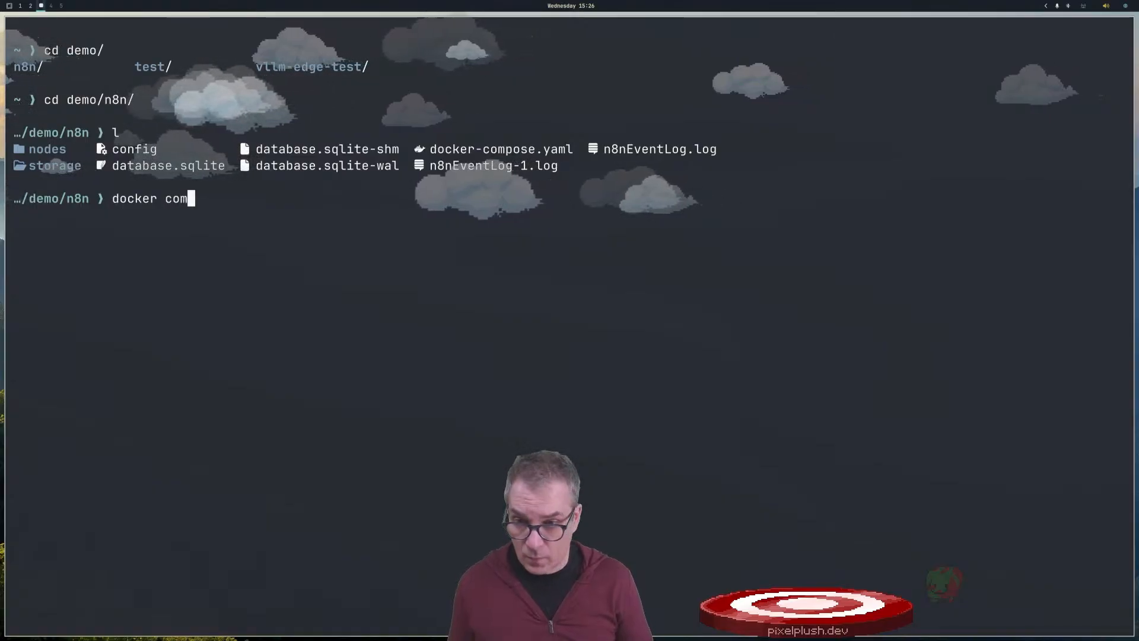
{"action": "type", "text": "pose u"}
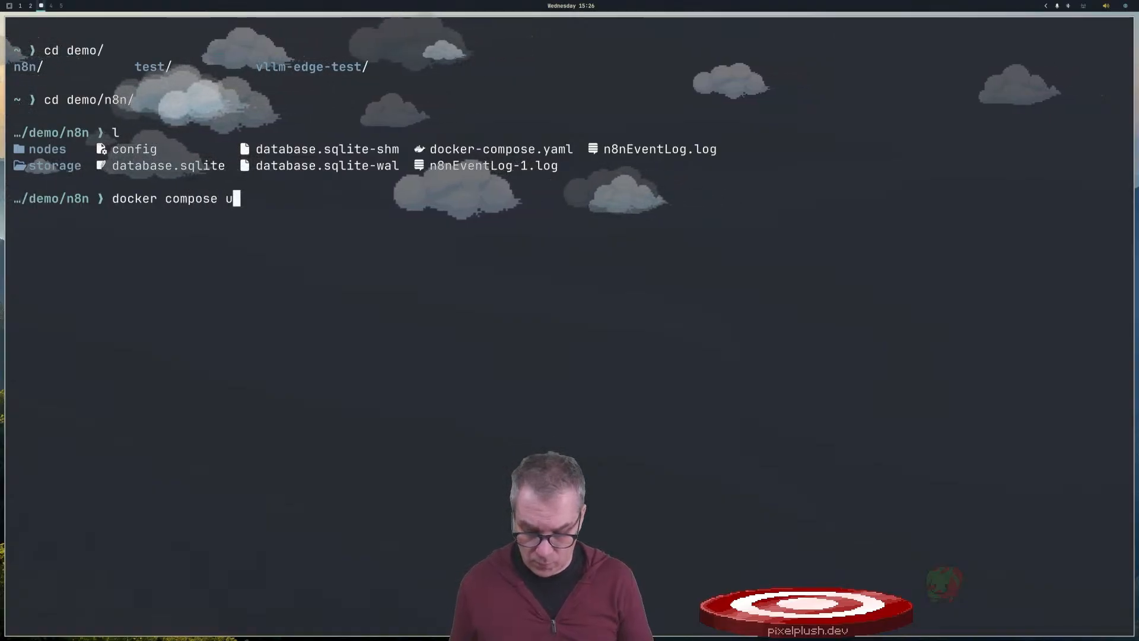
{"action": "type", "text": "p -d"}
{"action": "key", "text": "Return"}
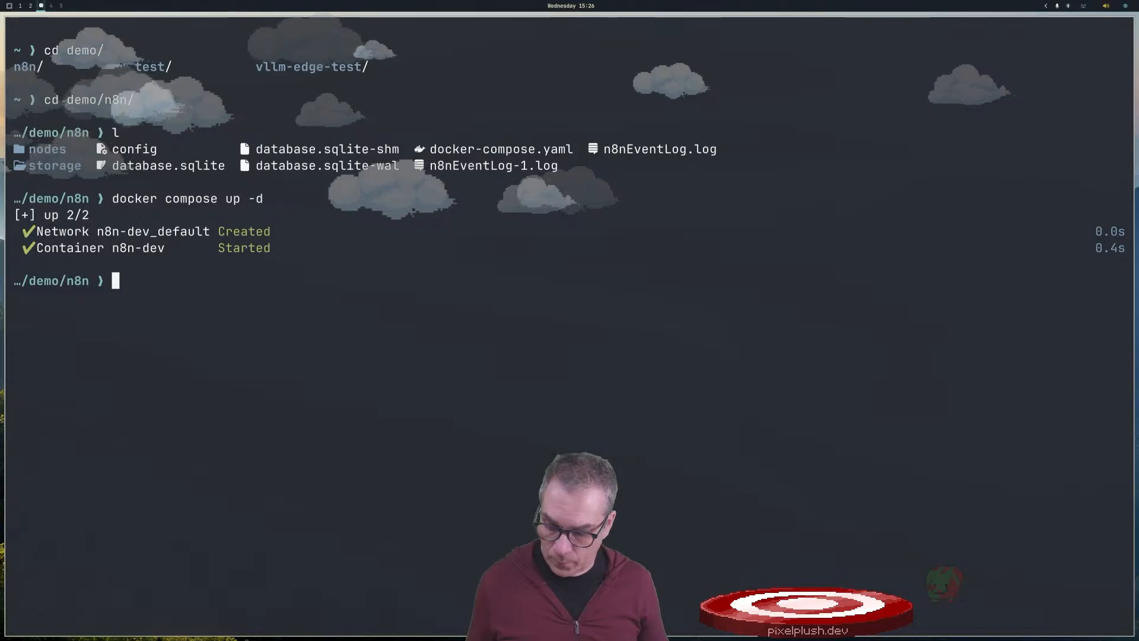
- Switch back to the browser and try to open localhost:5678/workflow/ in a new tab
{"action": "key", "text": "super+2"}
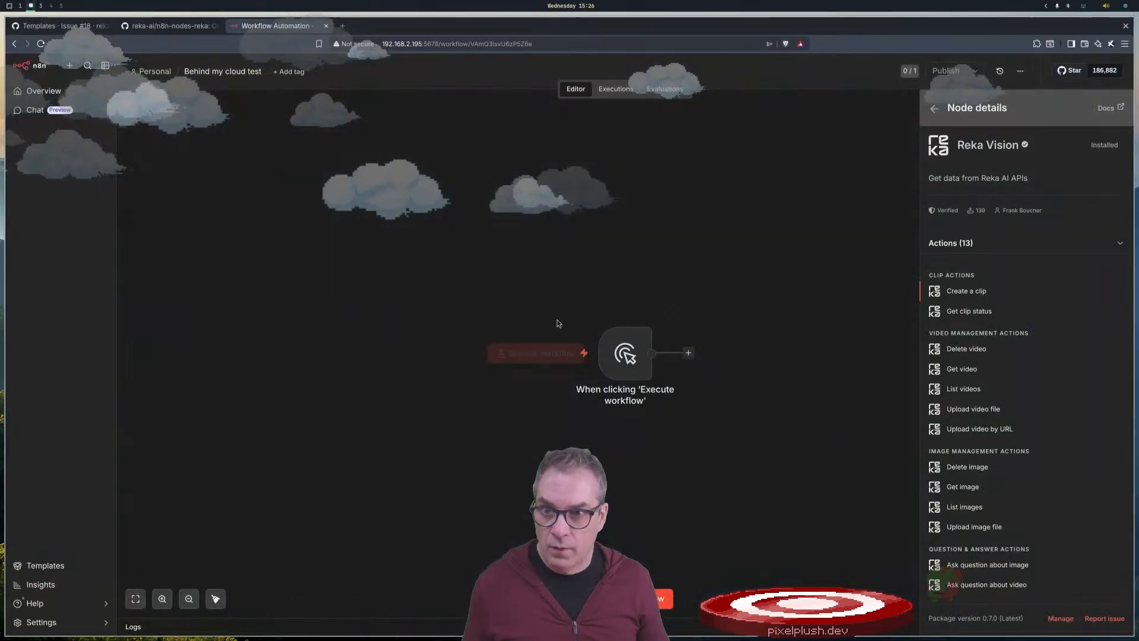
{"action": "left_click", "coordinate": [342, 26]}
{"action": "type", "text": "localhost:5678/workflow/"}
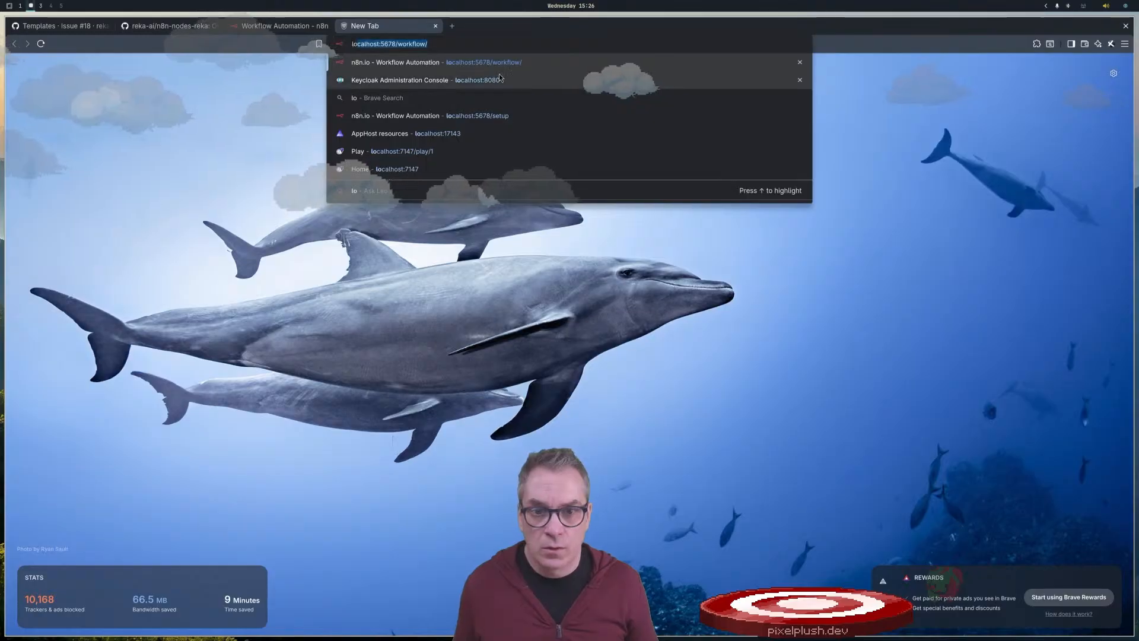
{"action": "key", "text": "Return"}
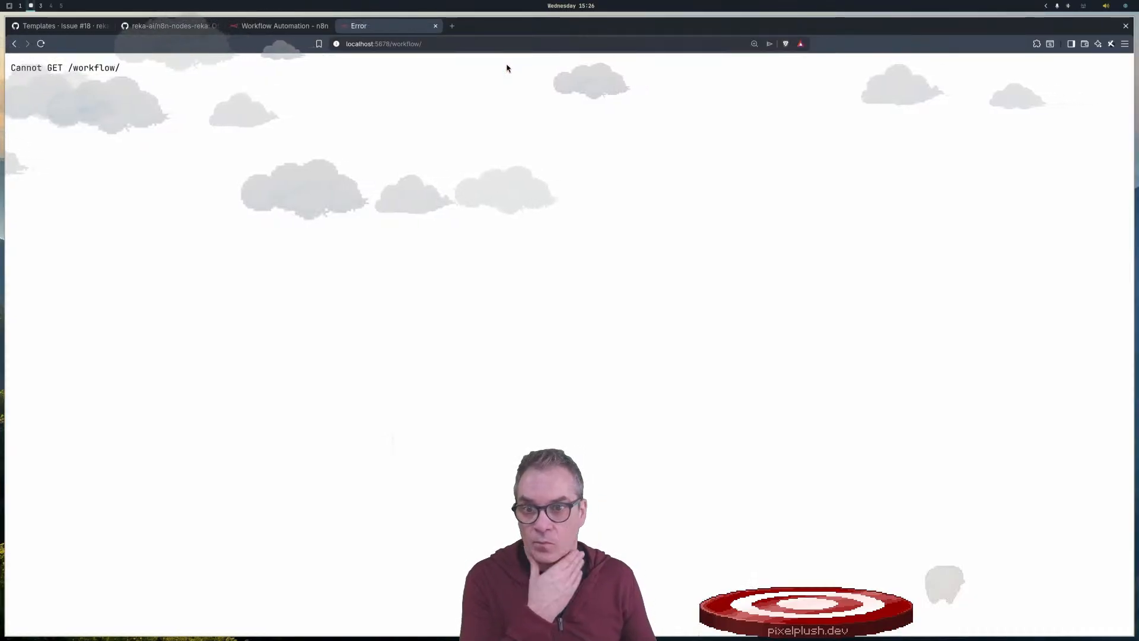
- Remove the workflow path from the address and load the local n8n instance at localhost:5678
{"action": "left_click", "coordinate": [432, 42]}
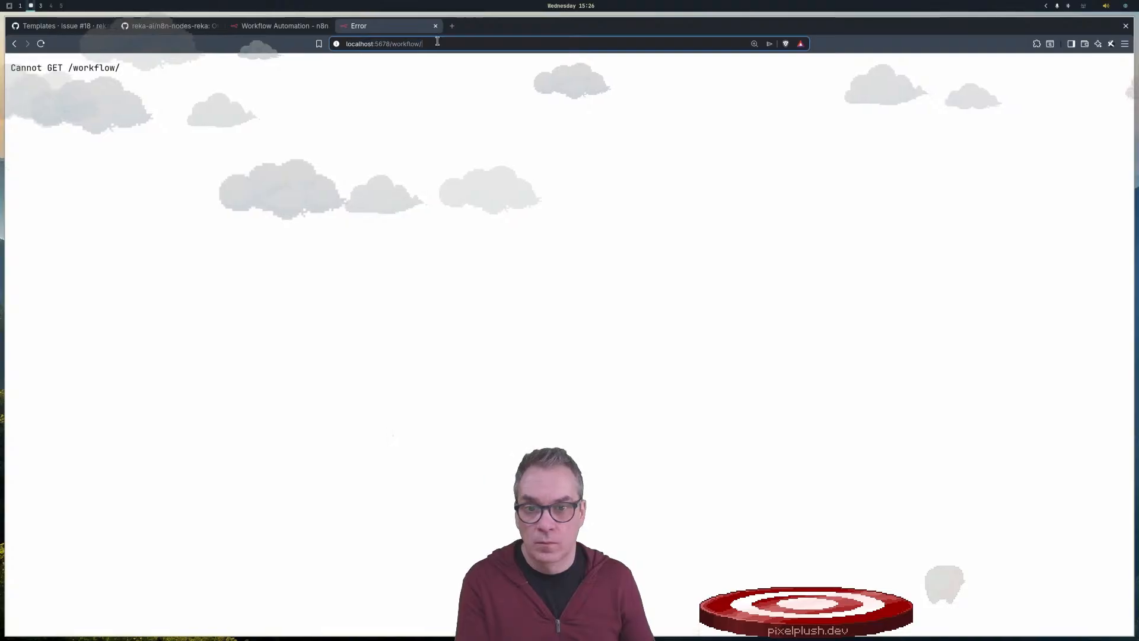
{"action": "key", "text": "BackSpace"}
{"action": "key", "text": "BackSpace"}
{"action": "key", "text": "BackSpace"}
{"action": "key", "text": "BackSpace"}
{"action": "key", "text": "BackSpace"}
{"action": "key", "text": "BackSpace"}
{"action": "key", "text": "BackSpace"}
{"action": "key", "text": "BackSpace"}
{"action": "key", "text": "BackSpace"}
{"action": "key", "text": "BackSpace"}
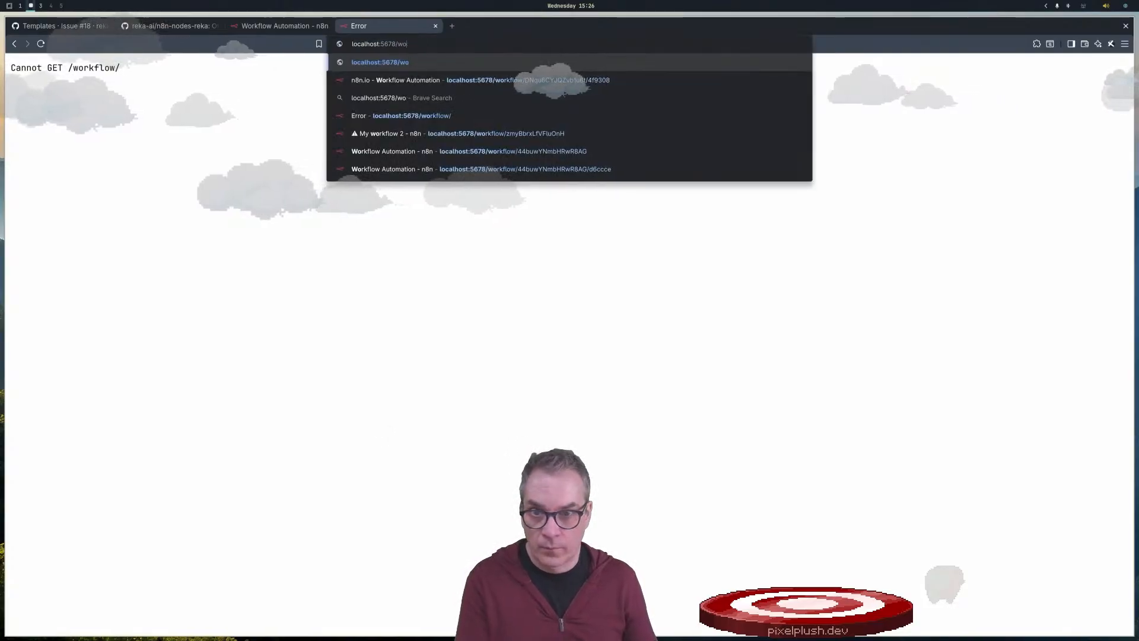
{"action": "key", "text": "Return"}
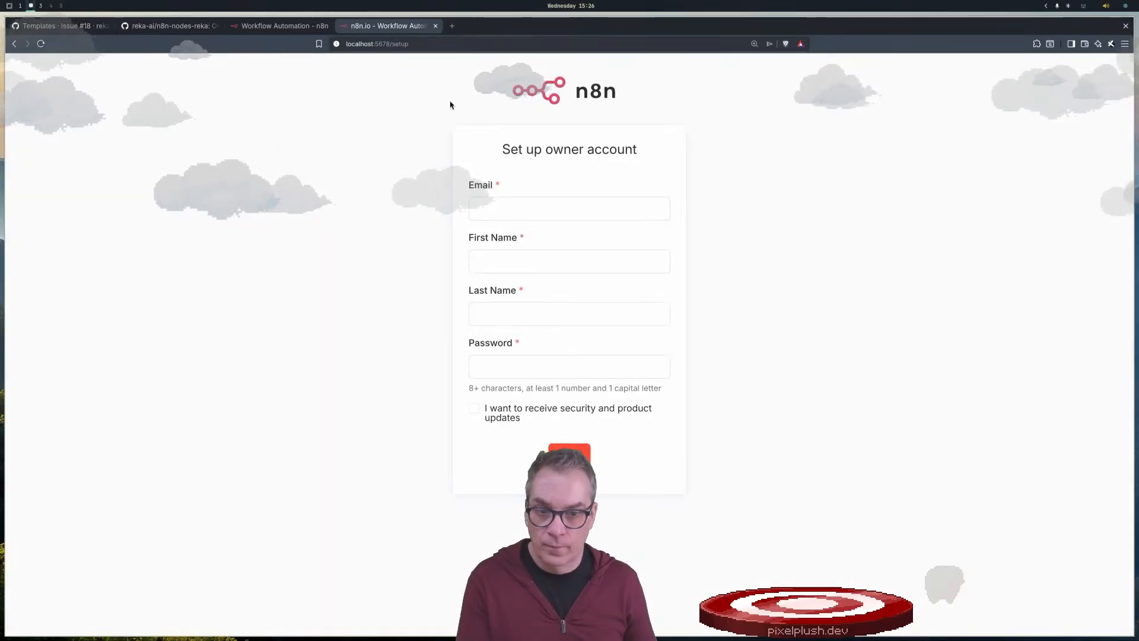
- Set up the n8n owner account by filling in the email, first name, last name and account password, and submit the form
{"action": "left_click", "coordinate": [508, 212]}
{"action": "left_click", "coordinate": [528, 233]}
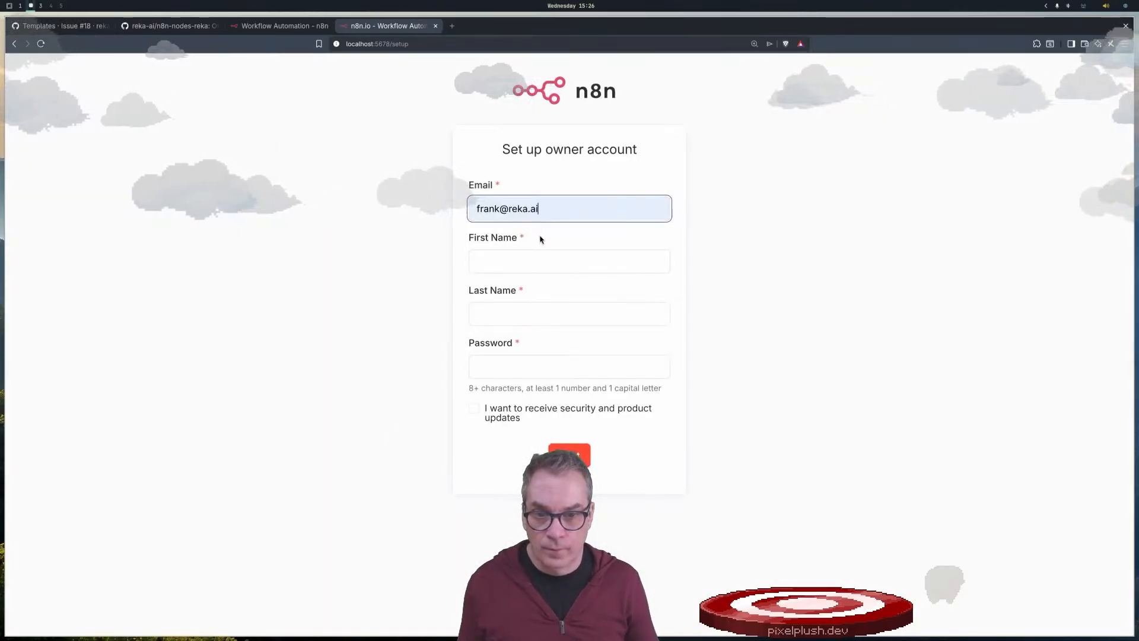
{"action": "left_click", "coordinate": [528, 256]}
{"action": "left_click", "coordinate": [535, 285]}
{"action": "left_click", "coordinate": [530, 312]}
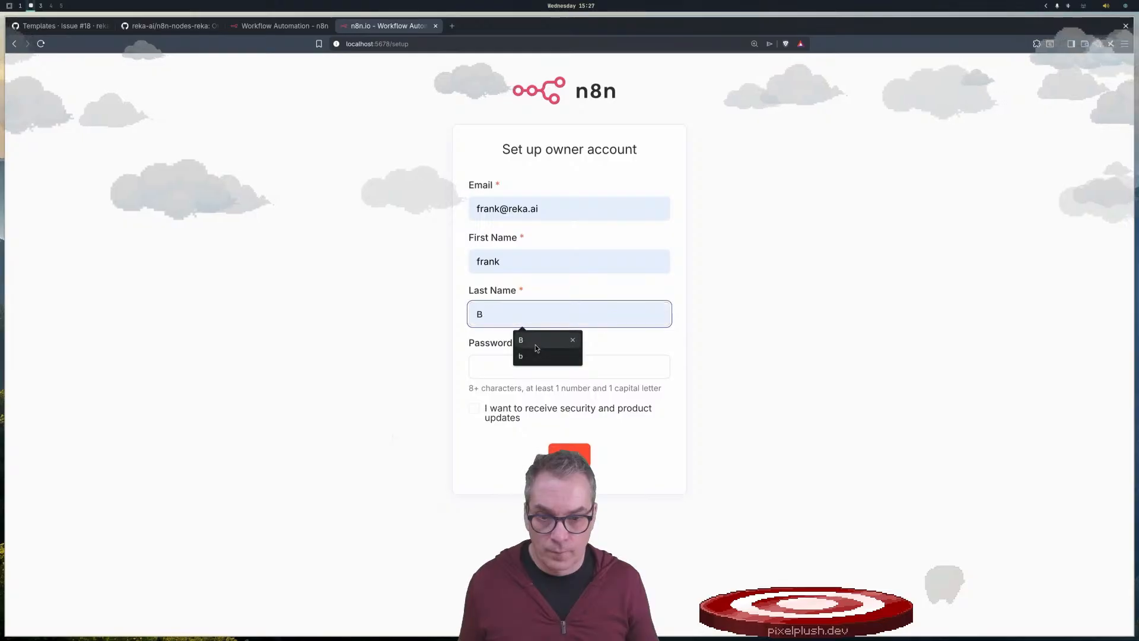
{"action": "left_click", "coordinate": [529, 361]}
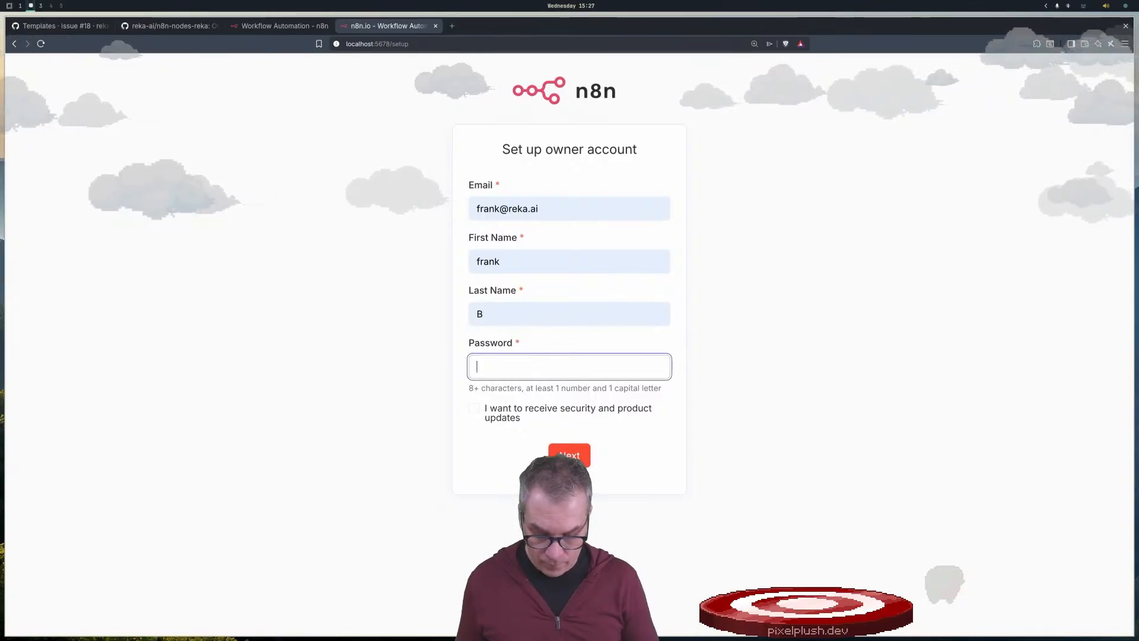
{"action": "type", "text": "P••••••••"}
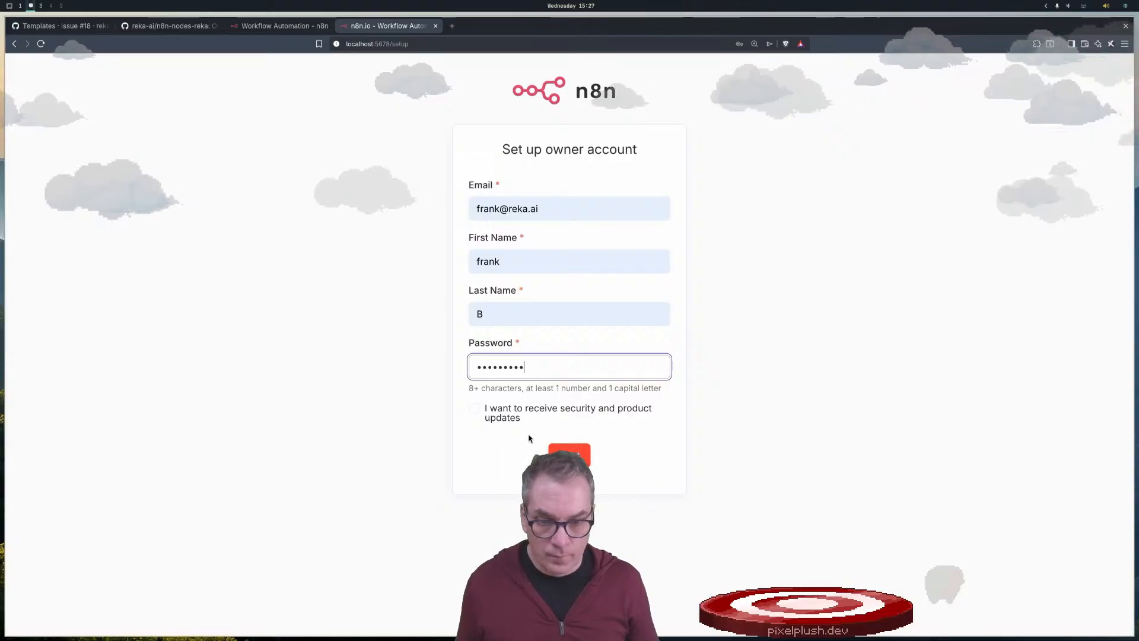
{"action": "left_click", "coordinate": [571, 452]}
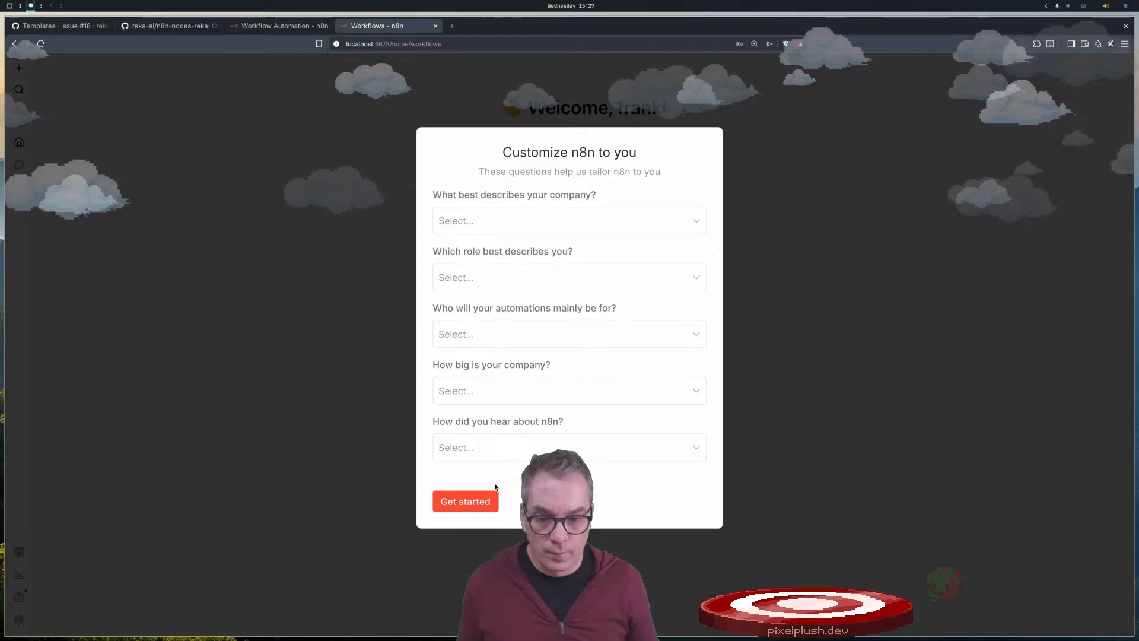
- Dismiss the n8n customization questions unanswered and skip the offer of a free license key
{"action": "left_click", "coordinate": [490, 499]}
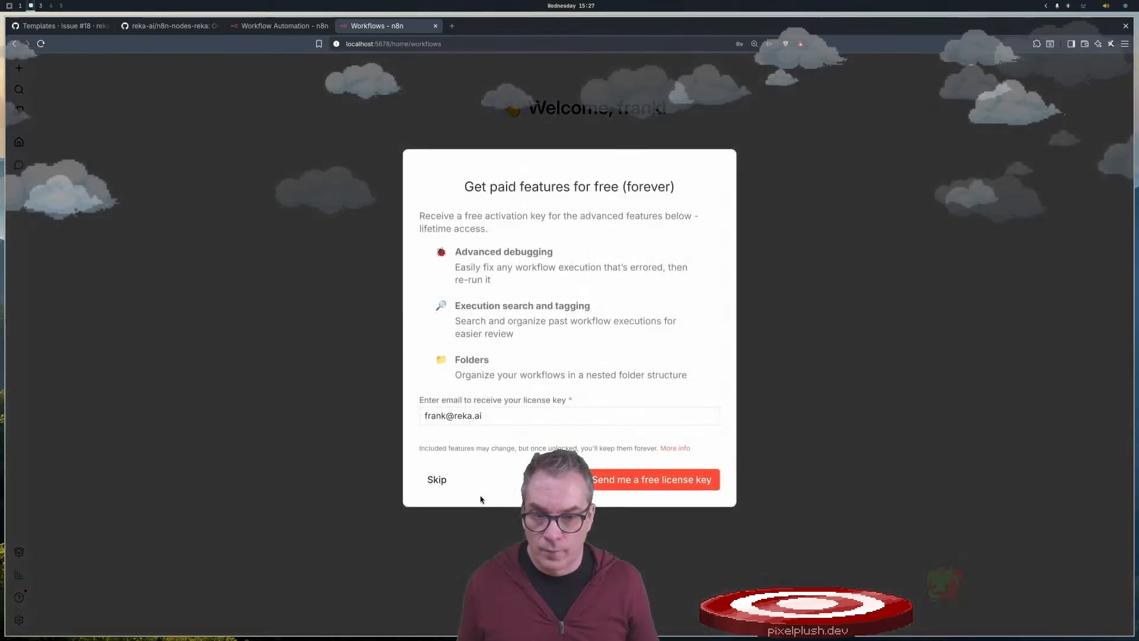
{"action": "left_click", "coordinate": [425, 482]}
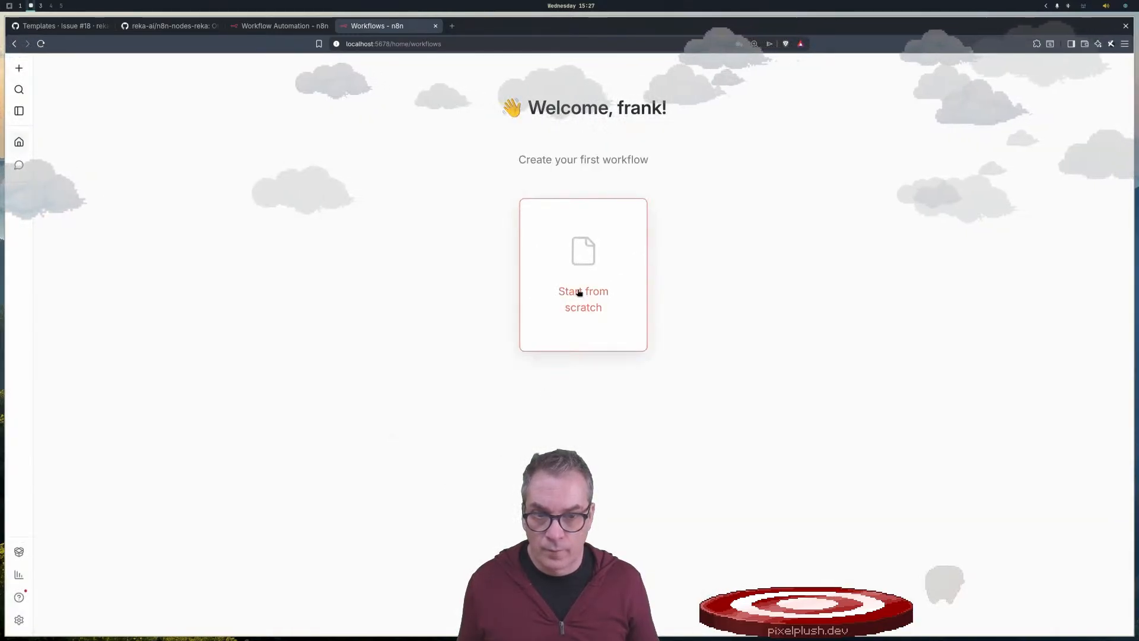
- Create a new workflow from scratch and add a manual trigger as its first step
{"action": "left_click_drag", "start_coordinate": [579, 292], "coordinate": [41, 69]}
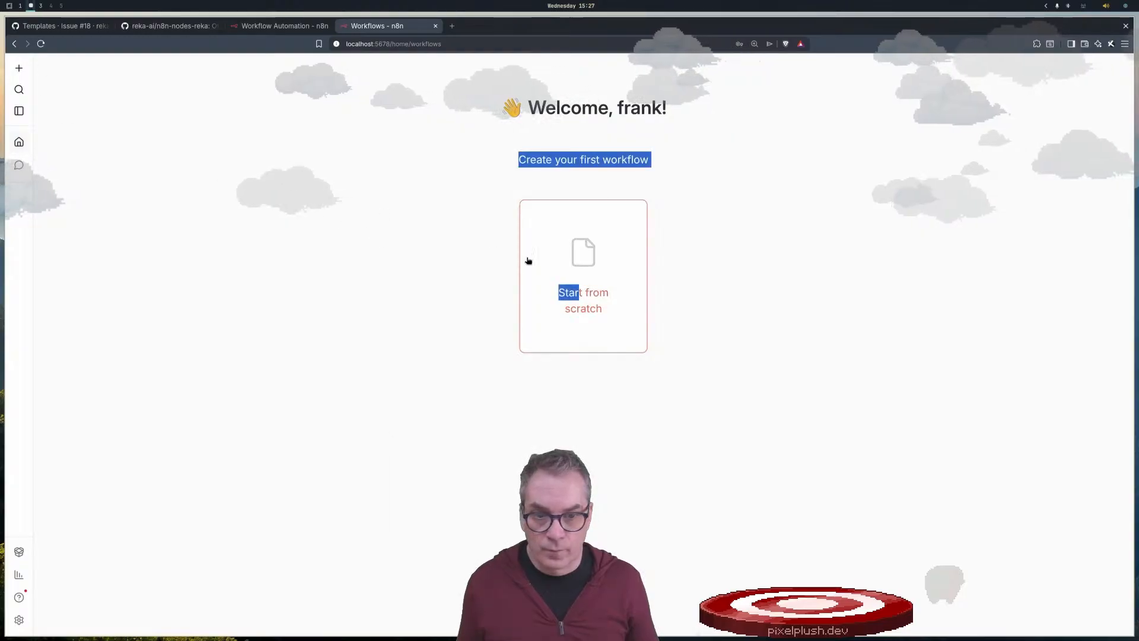
{"action": "left_click", "coordinate": [616, 295]}
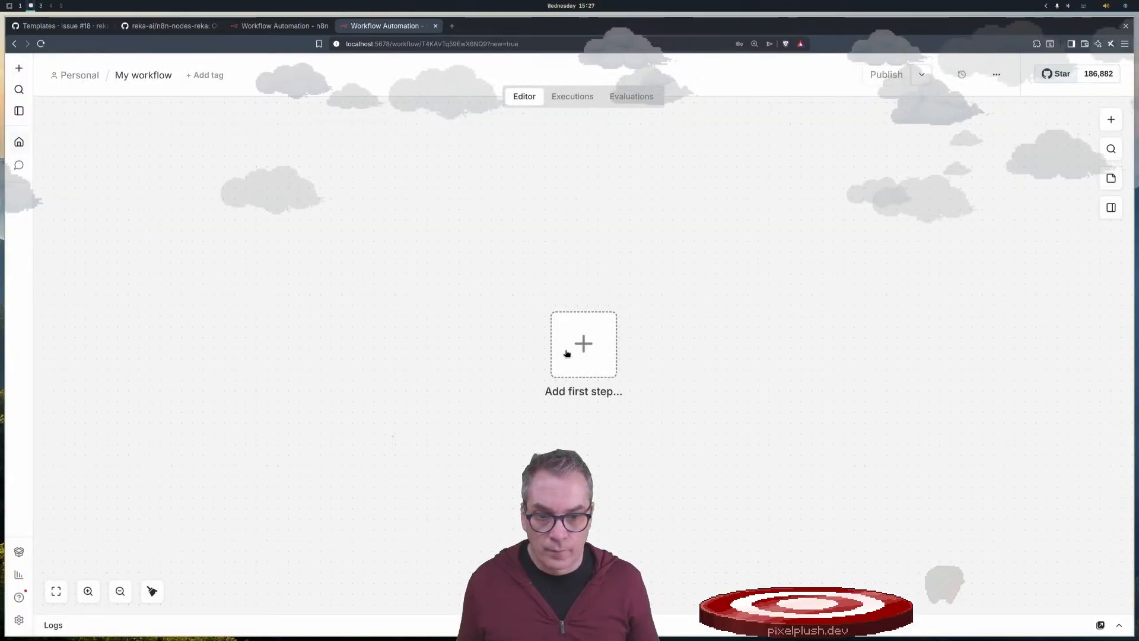
{"action": "left_click", "coordinate": [567, 354]}
{"action": "left_click", "coordinate": [943, 242]}
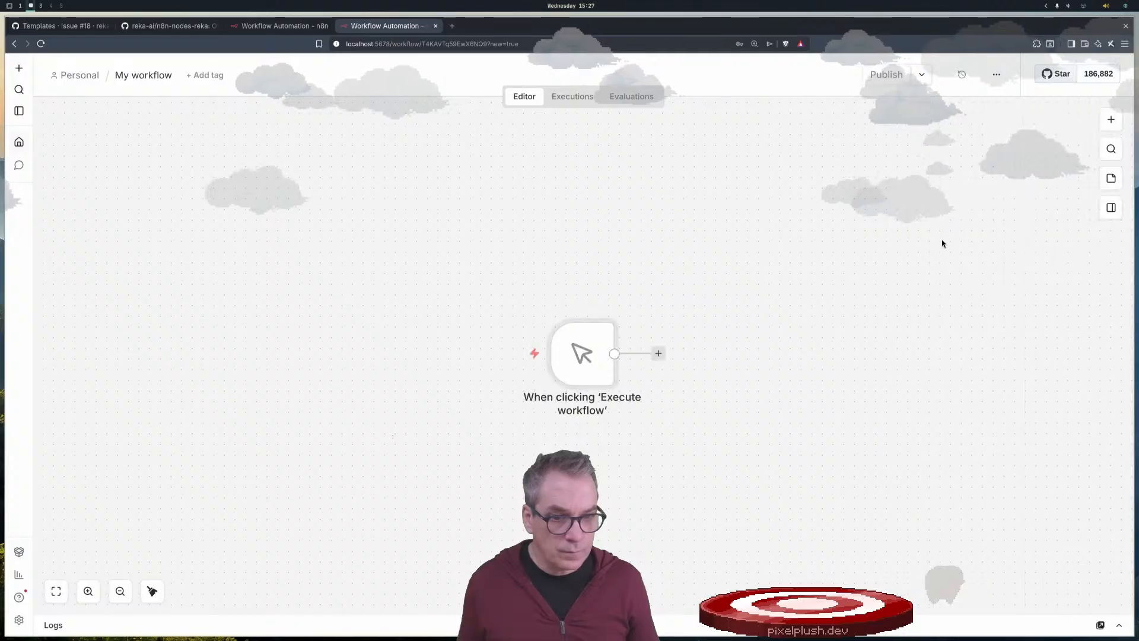
- Search for "reka" among the nodes that can follow the trigger and review the actions of the Reka Vision node
{"action": "left_click", "coordinate": [658, 353]}
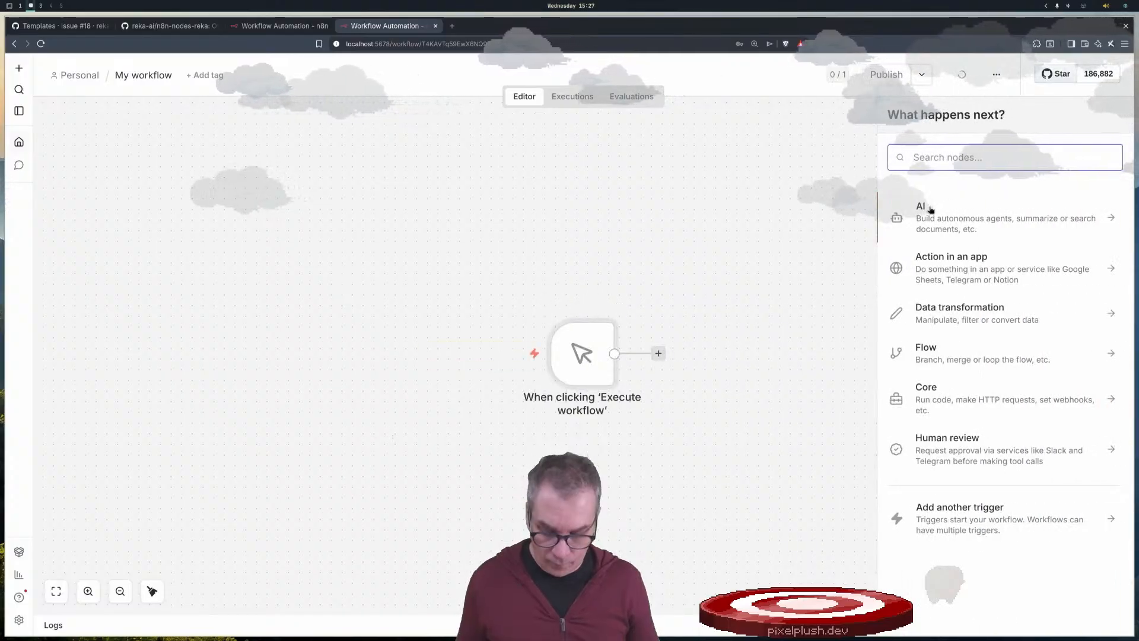
{"action": "type", "text": "reka"}
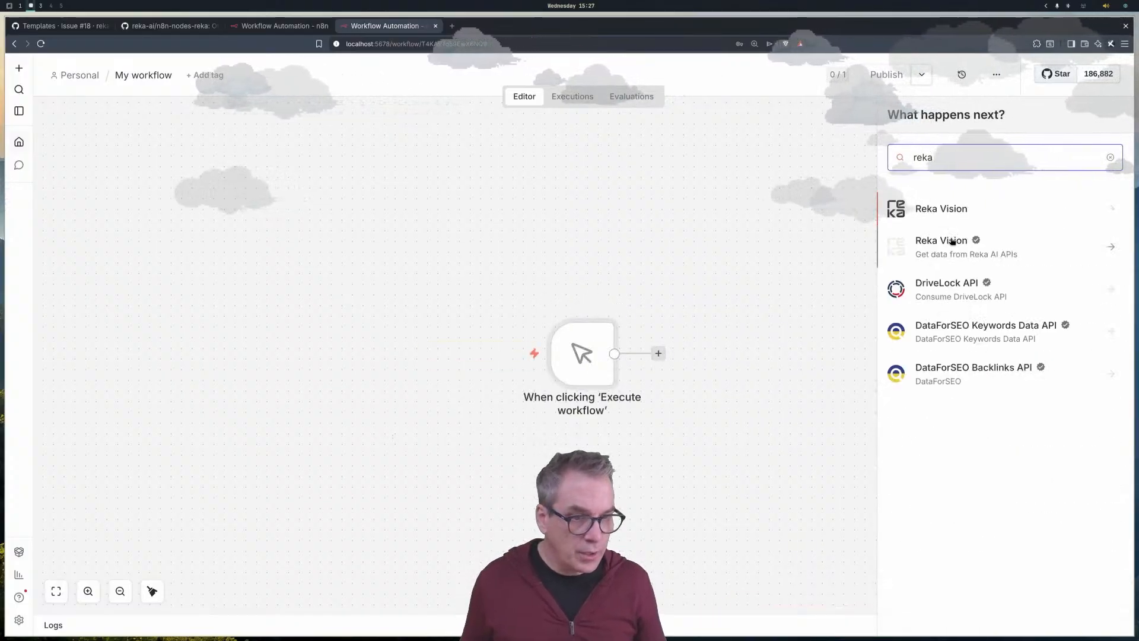
{"action": "left_click", "coordinate": [961, 208]}
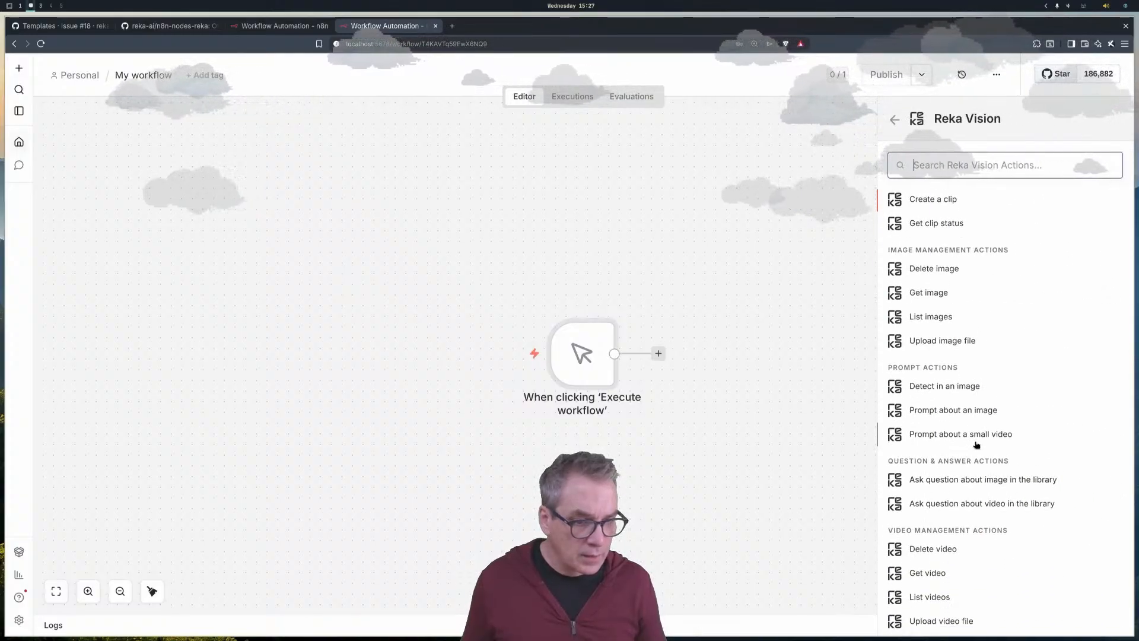
{"action": "scroll", "coordinate": [974, 454], "scroll_direction": "down", "scroll_amount": 3}
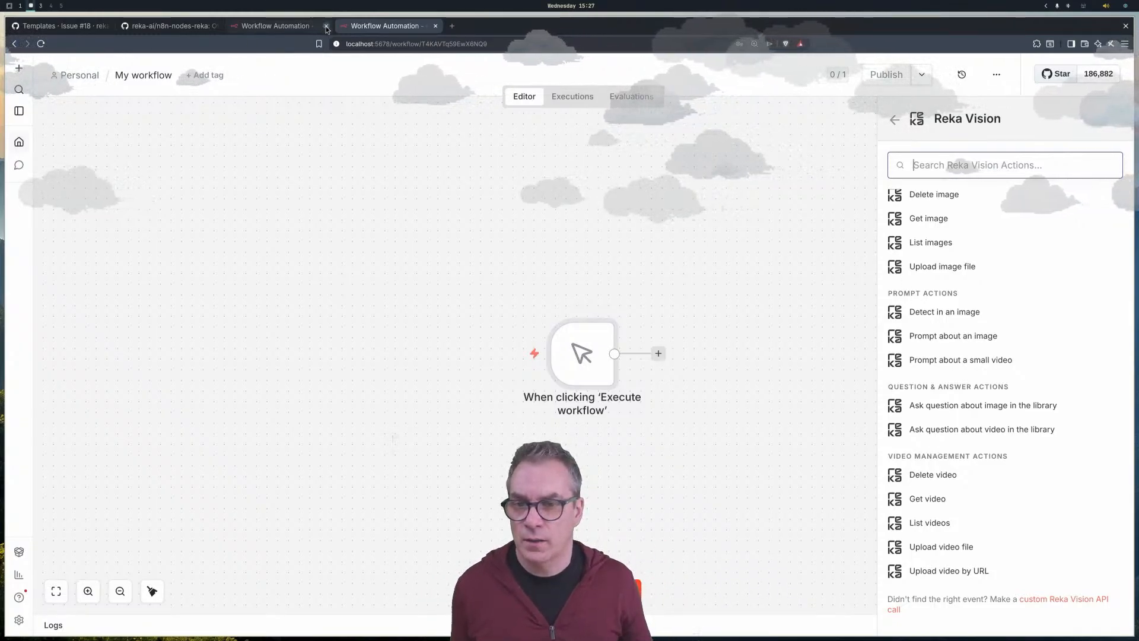
- Close the old n8n browser tab and save the Dark theme in the personal settings, returning to the workflow
{"action": "left_click", "coordinate": [327, 26]}
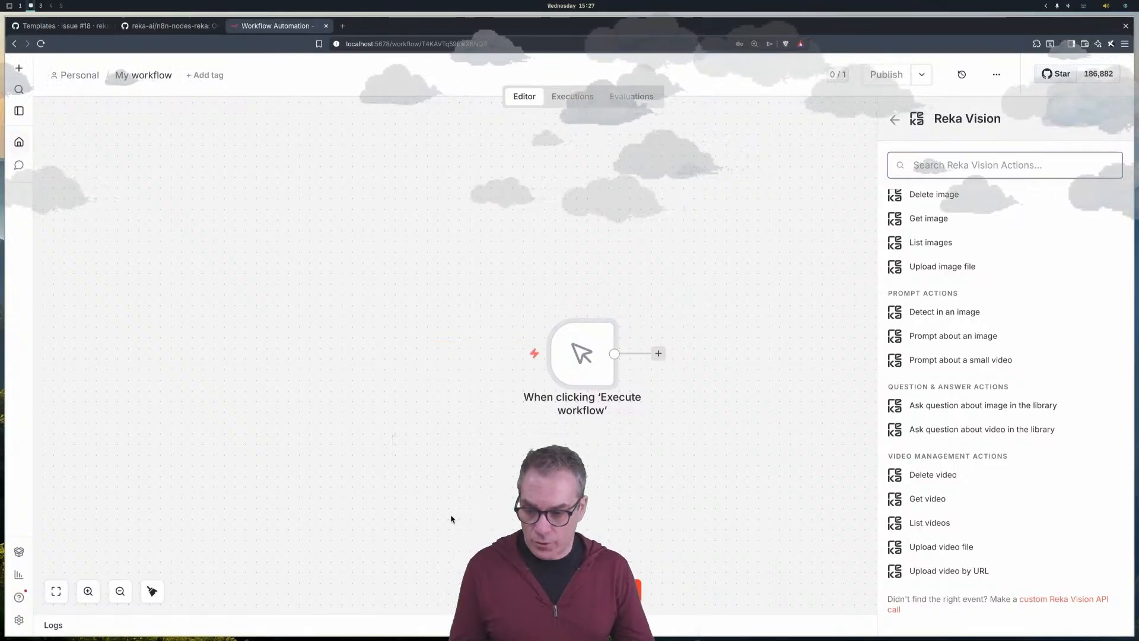
{"action": "left_click", "coordinate": [20, 621]}
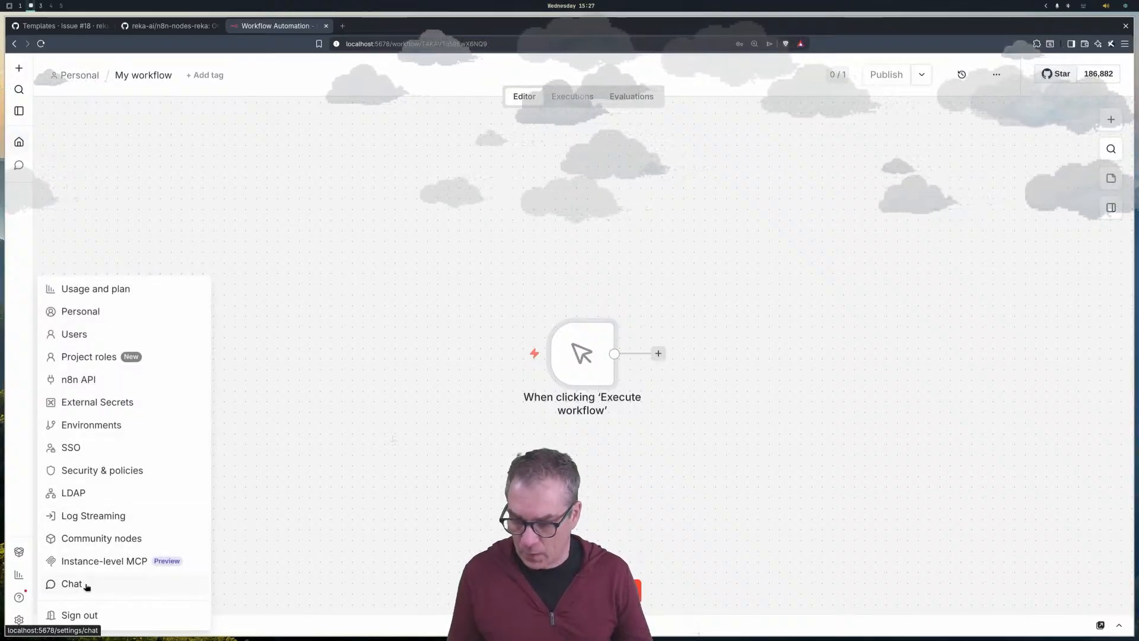
{"action": "left_click", "coordinate": [107, 306]}
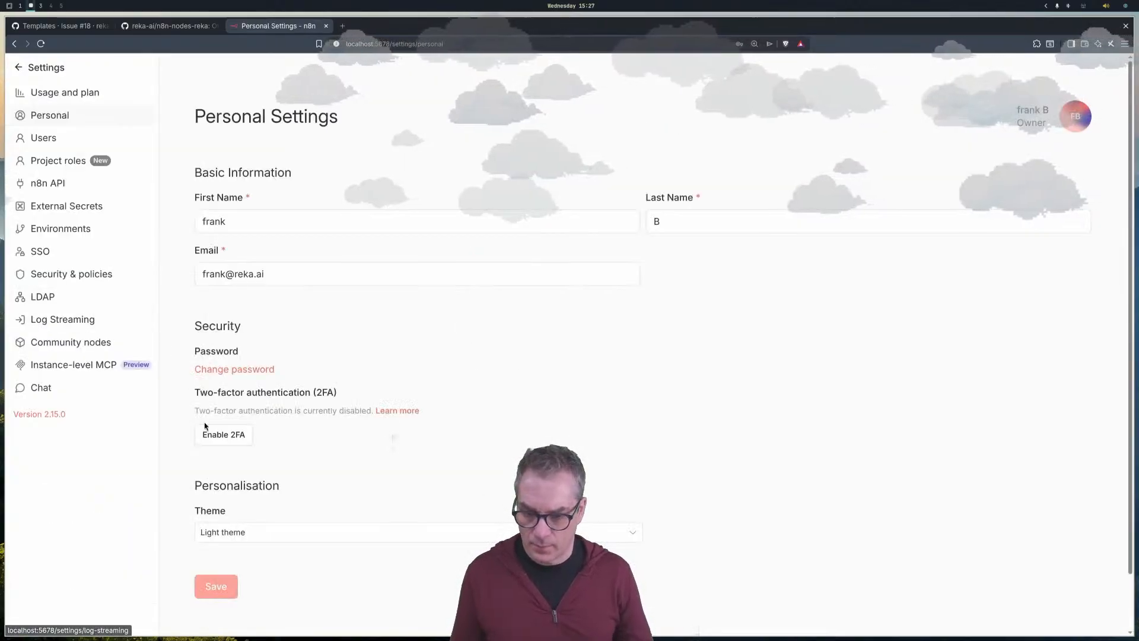
{"action": "left_click", "coordinate": [240, 532]}
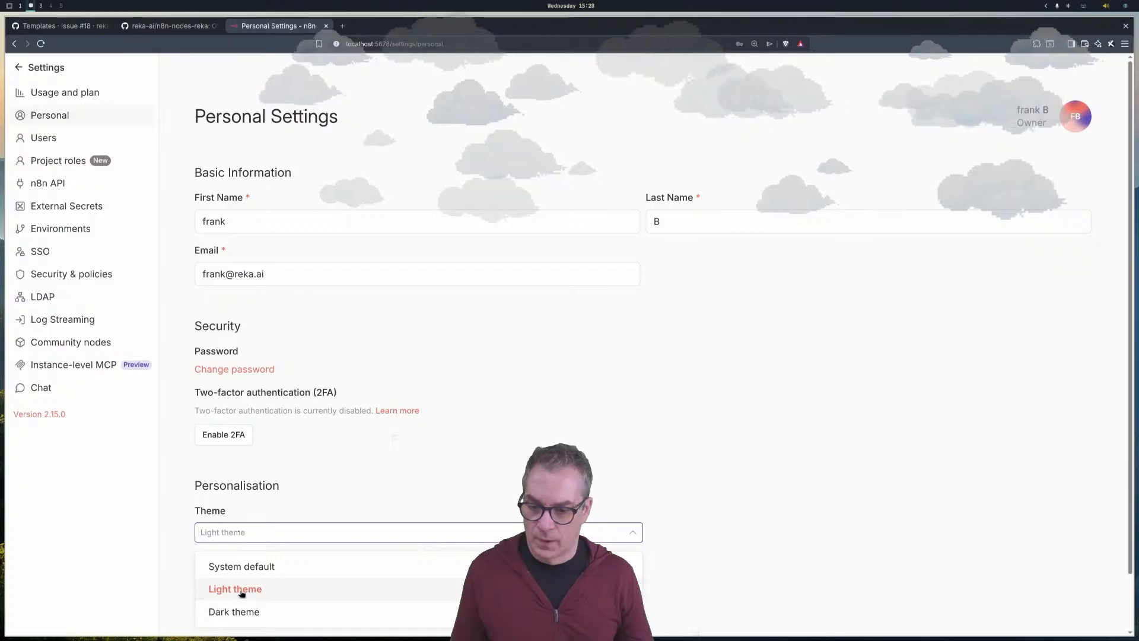
{"action": "left_click", "coordinate": [240, 611]}
{"action": "left_click", "coordinate": [209, 586]}
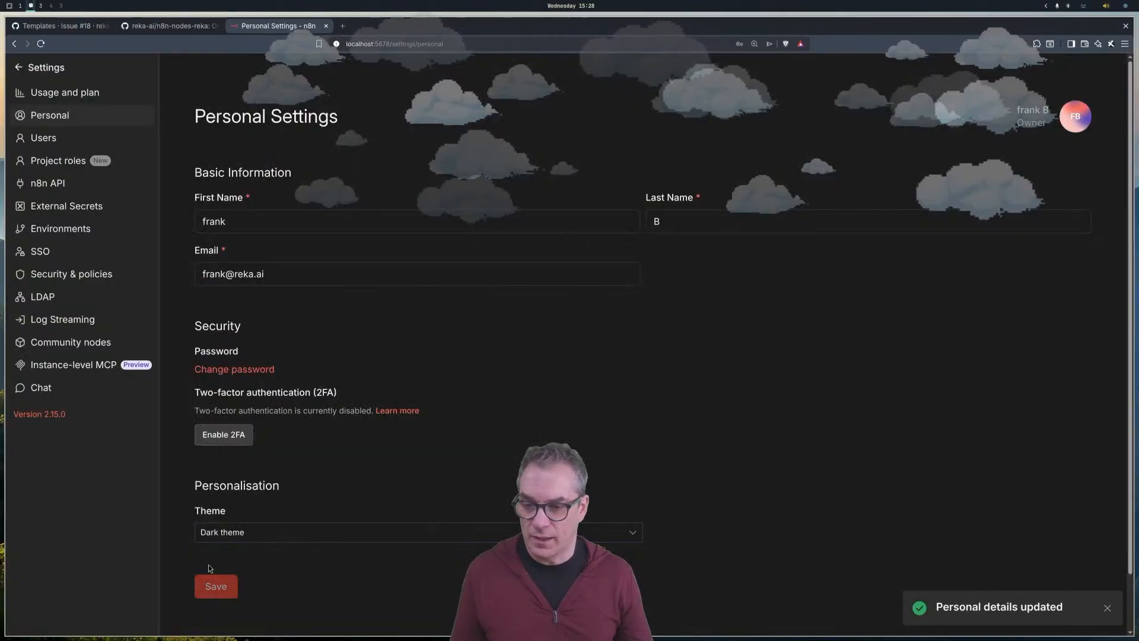
{"action": "left_click", "coordinate": [37, 69]}
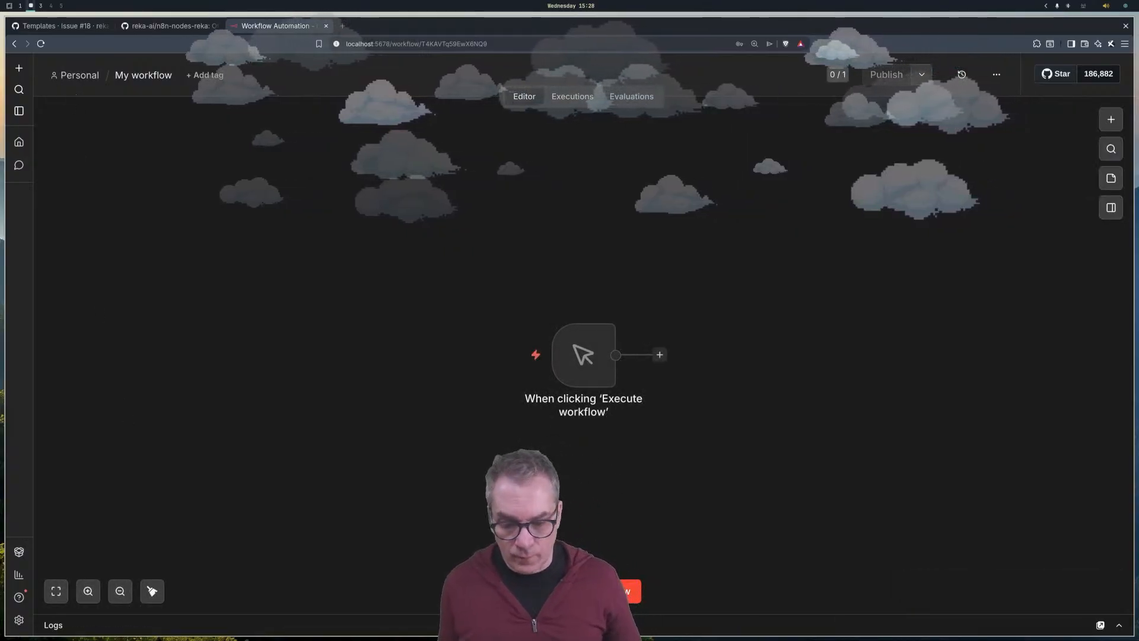
- Find the Google Drive node, review its actions and add its Create file from text action to the workflow
{"action": "key", "text": "super+1"}
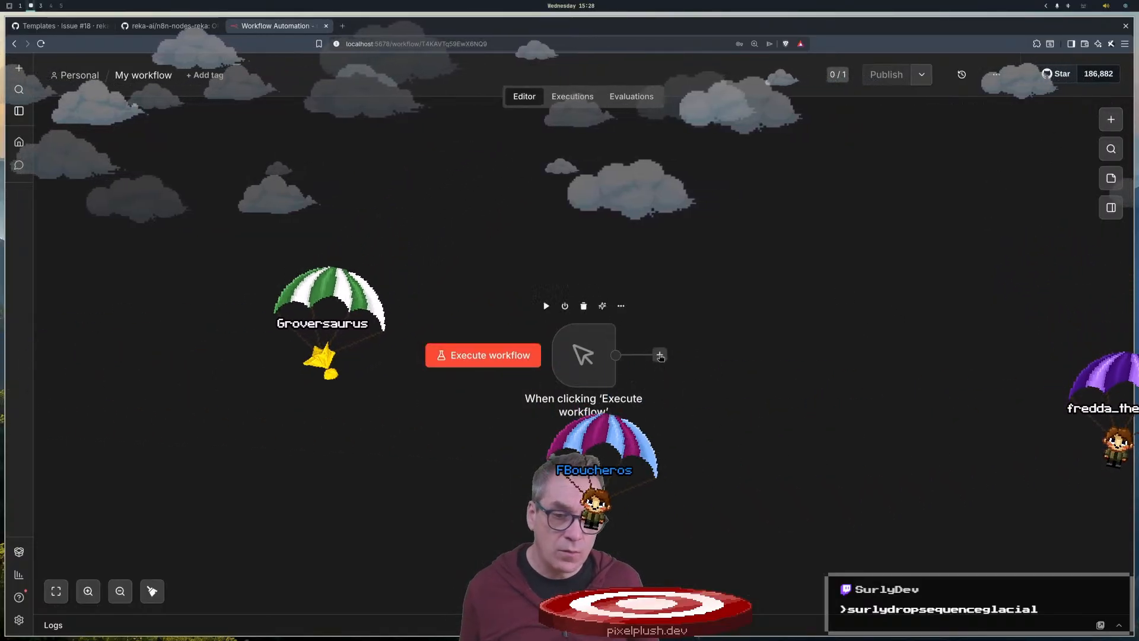
{"action": "left_click", "coordinate": [1111, 120]}
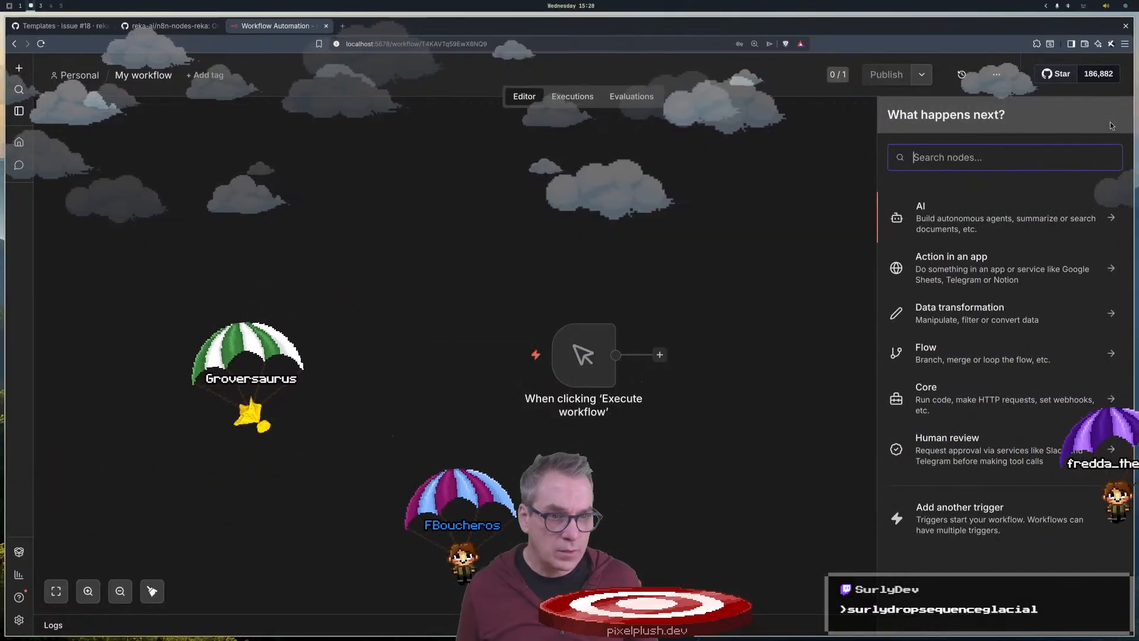
{"action": "type", "text": "google"}
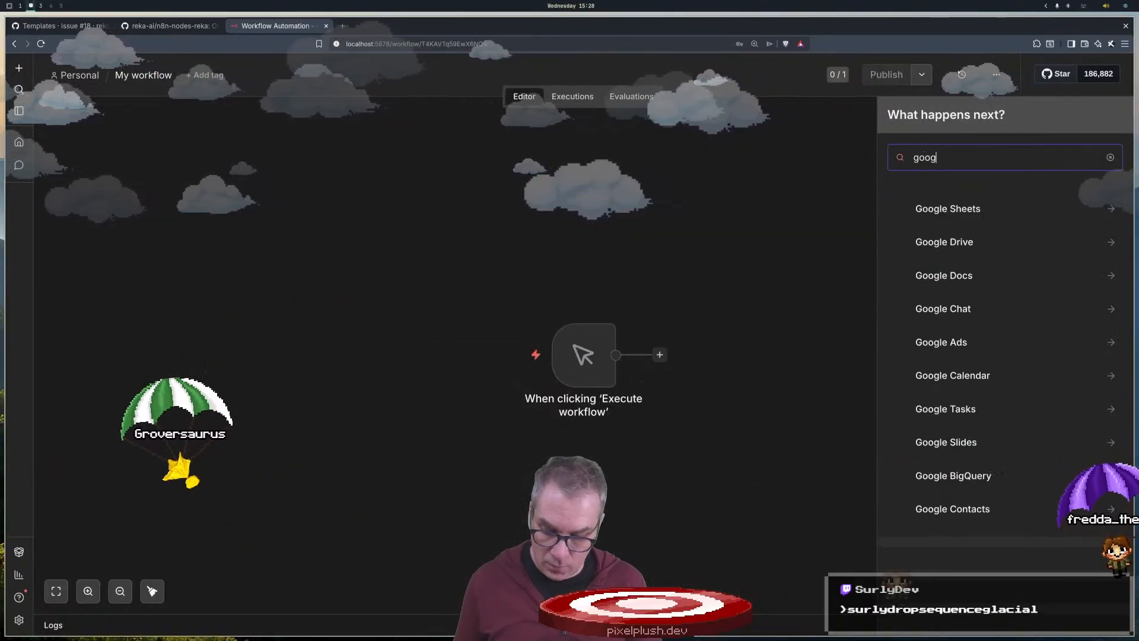
{"action": "left_click", "coordinate": [967, 243]}
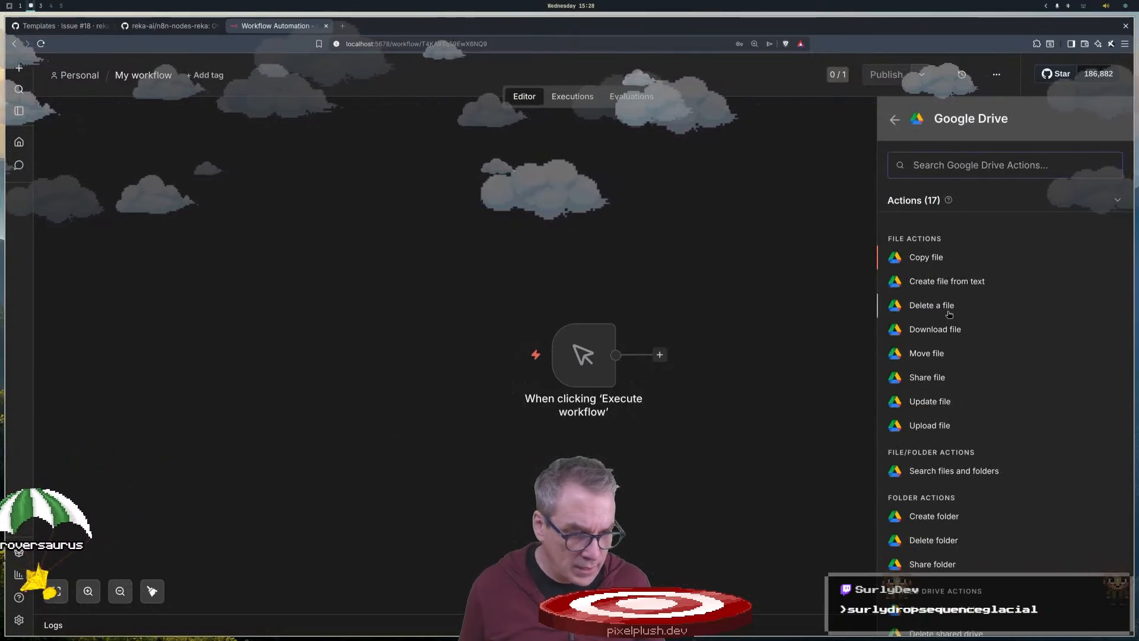
{"action": "scroll", "coordinate": [951, 329], "scroll_direction": "down", "scroll_amount": 2}
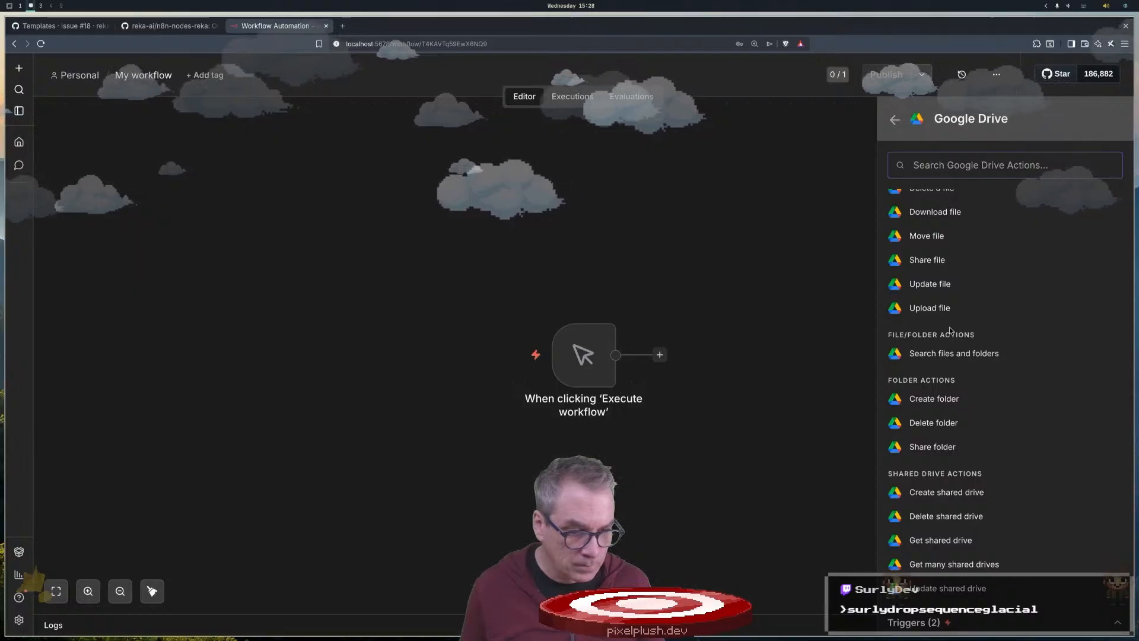
{"action": "scroll", "coordinate": [951, 330], "scroll_direction": "up", "scroll_amount": 2}
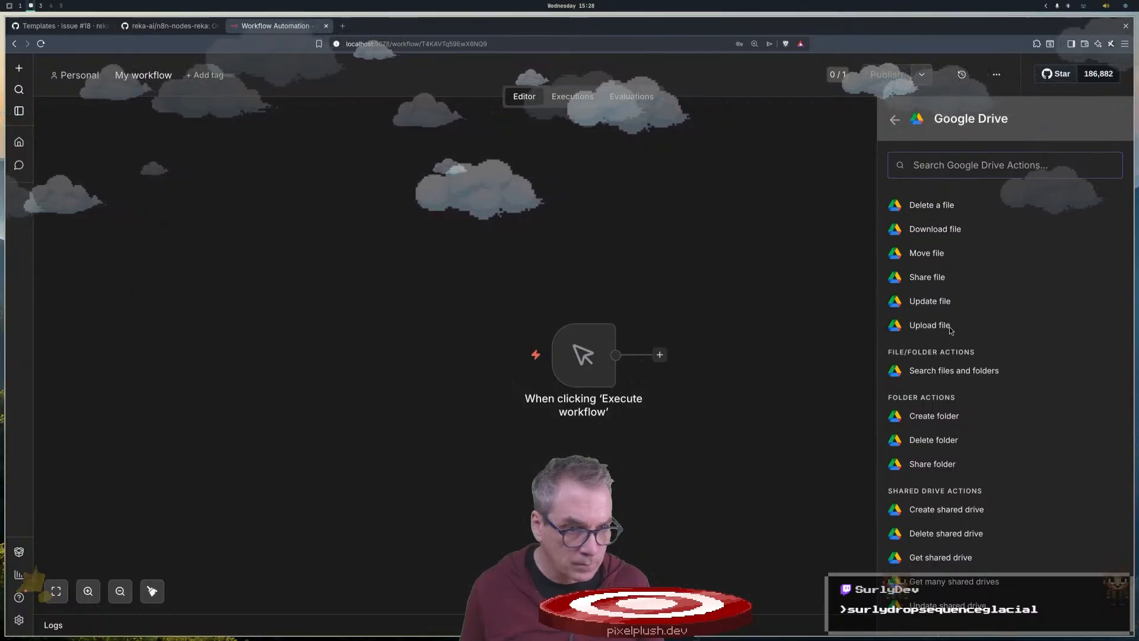
{"action": "scroll", "coordinate": [951, 330], "scroll_direction": "down", "scroll_amount": 2}
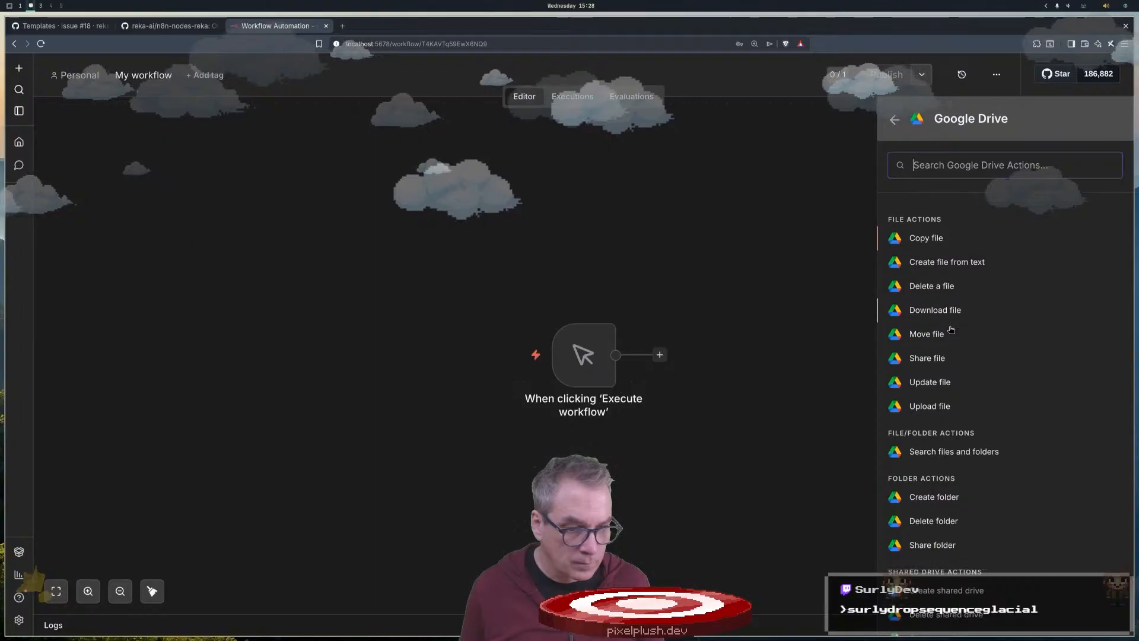
{"action": "scroll", "coordinate": [951, 330], "scroll_direction": "down", "scroll_amount": 3}
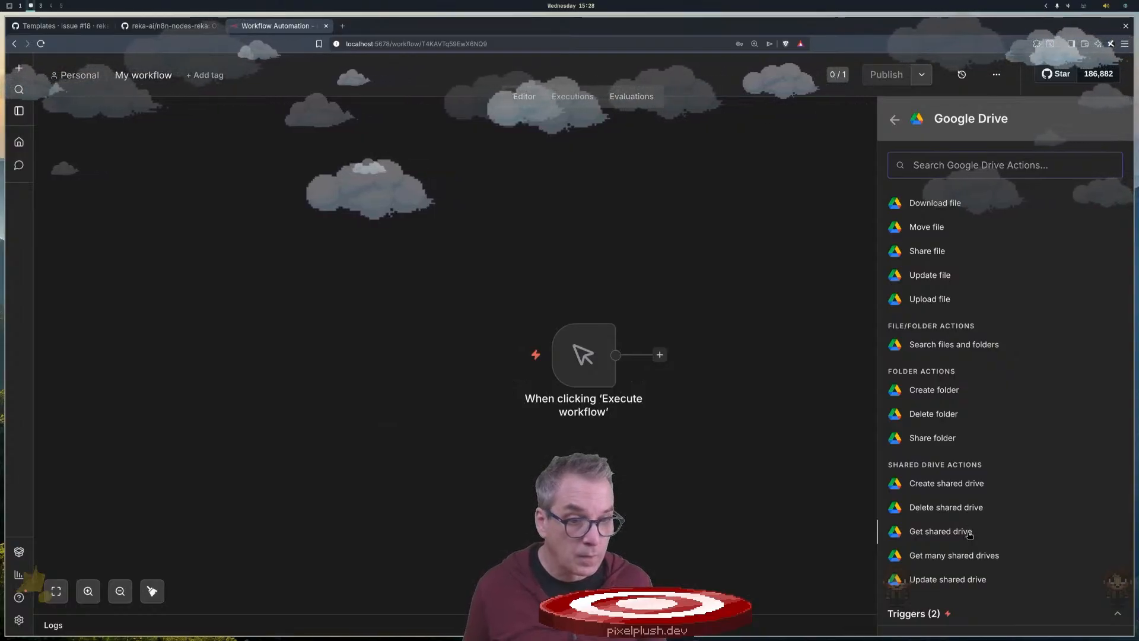
{"action": "scroll", "coordinate": [969, 535], "scroll_direction": "up", "scroll_amount": 4}
{"action": "scroll", "coordinate": [969, 535], "scroll_direction": "up", "scroll_amount": 1}
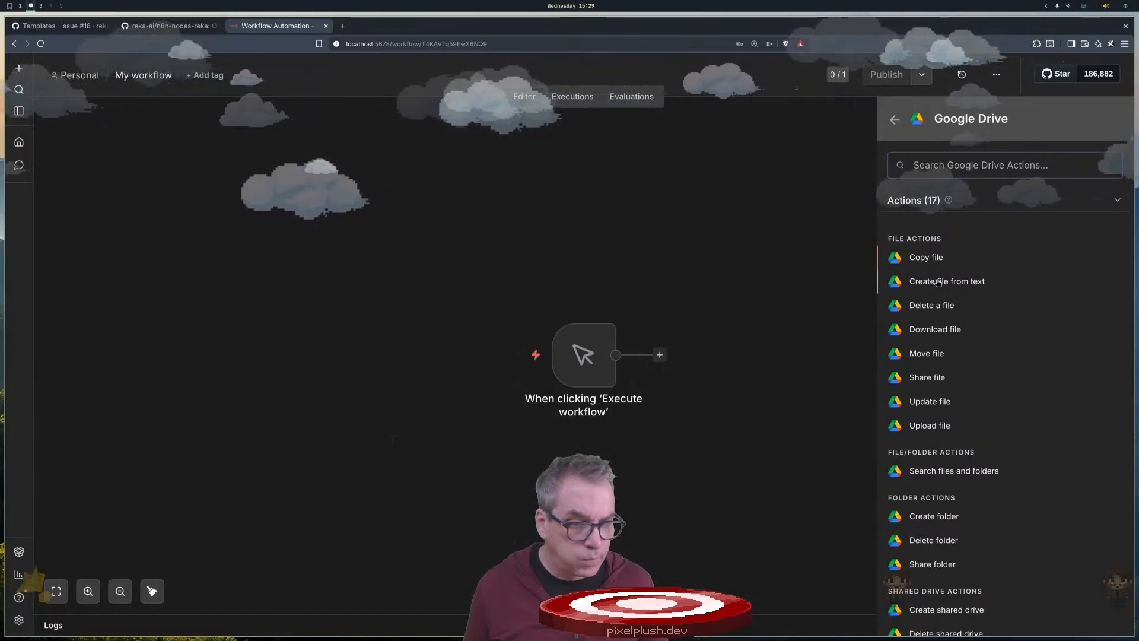
{"action": "left_click", "coordinate": [926, 283]}
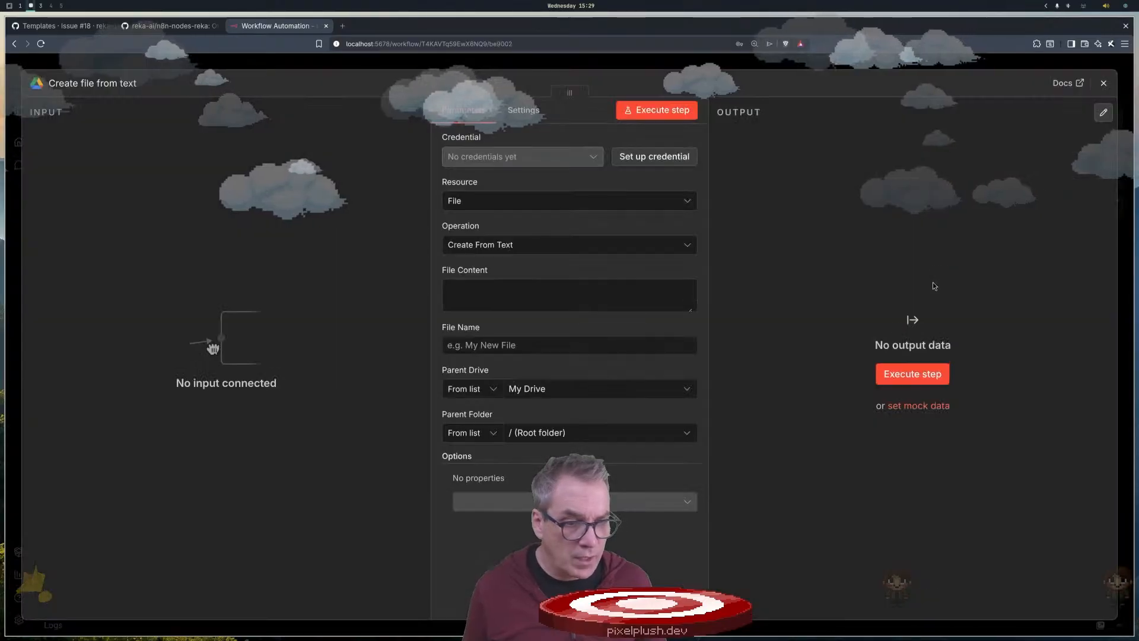
- Open the setup of a new Google Drive OAuth2 credential for the node and go to its Client ID field
{"action": "left_click", "coordinate": [651, 157]}
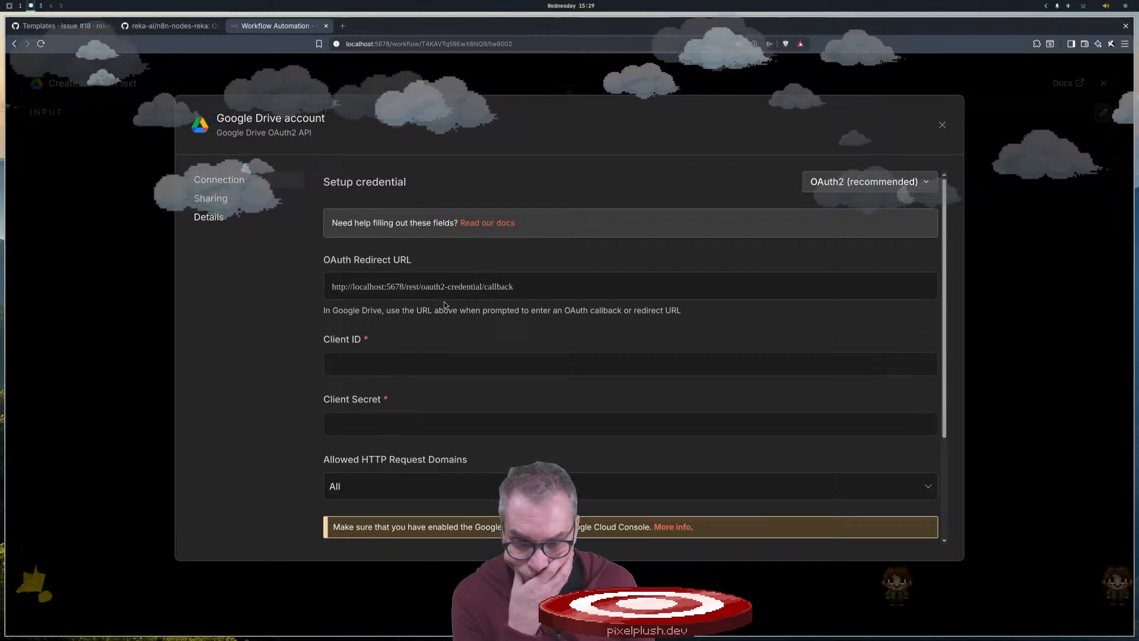
{"action": "left_click", "coordinate": [394, 369]}
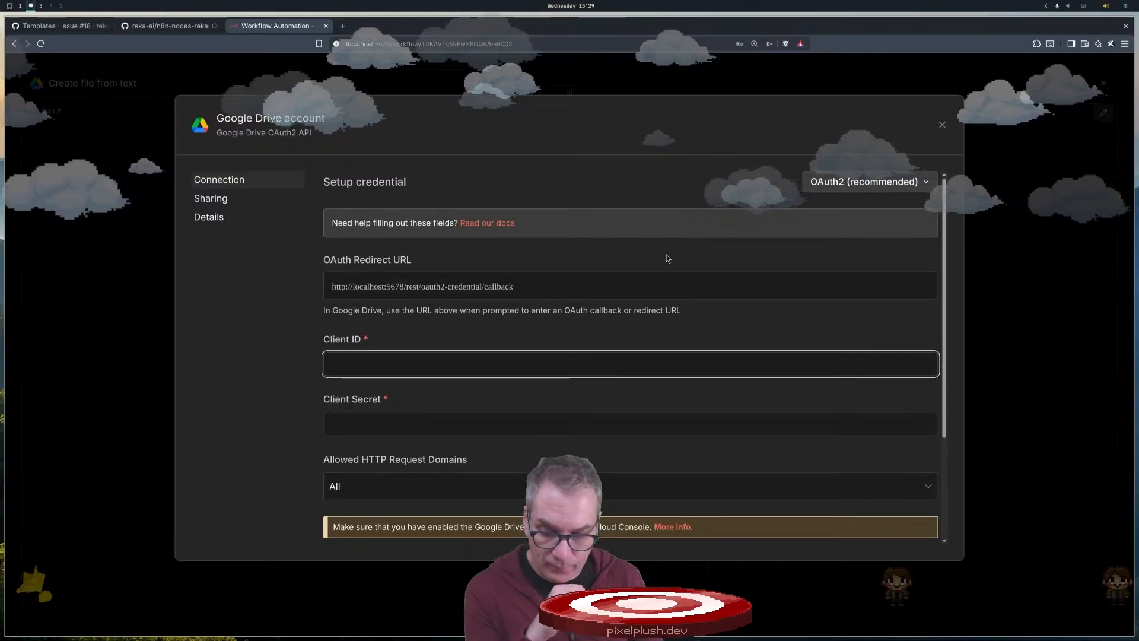
{"action": "key", "text": "super+1"}
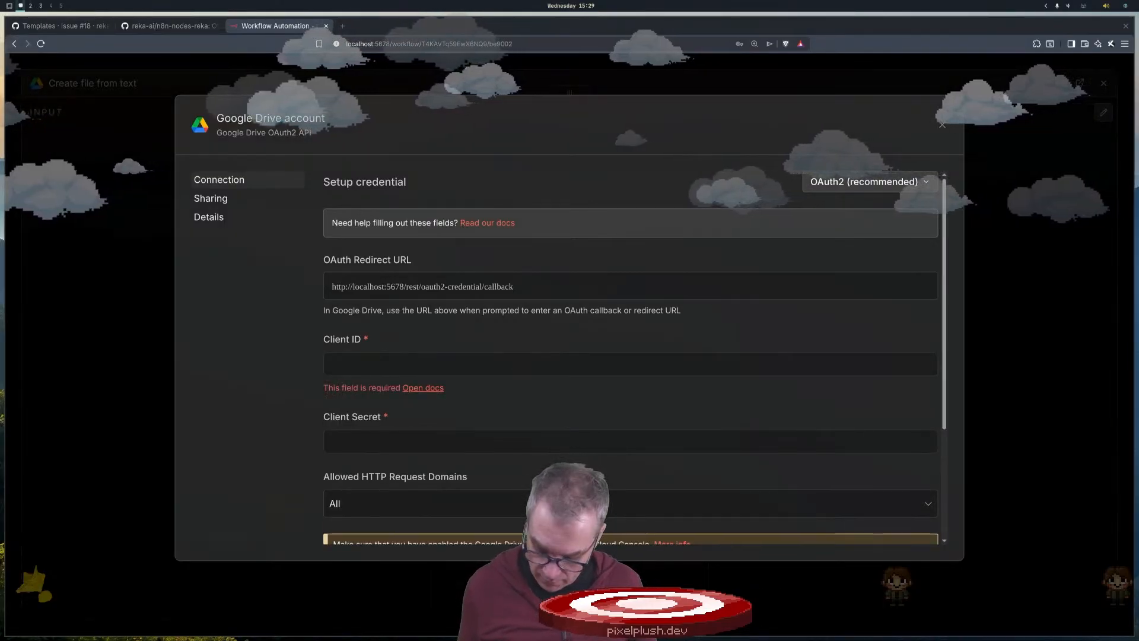
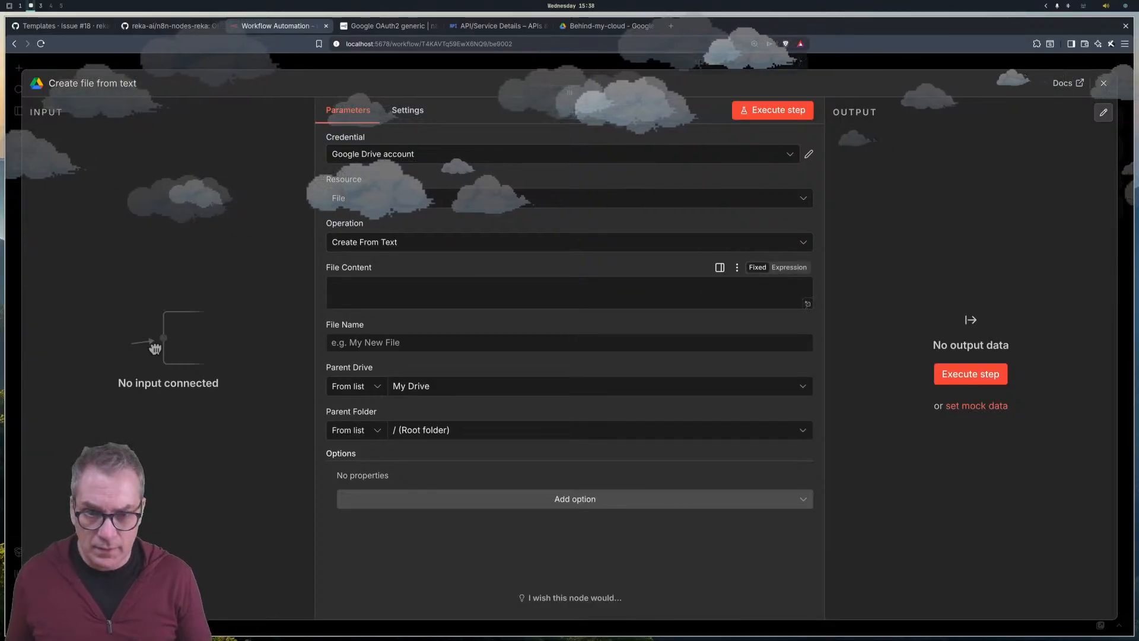
- Enlarge the n8n page, close the Google OAuth2 documentation and API/Service Details tabs, and view the Behind-my-cloud folder in Google Drive
{"action": "key", "text": "ctrl+plus"}
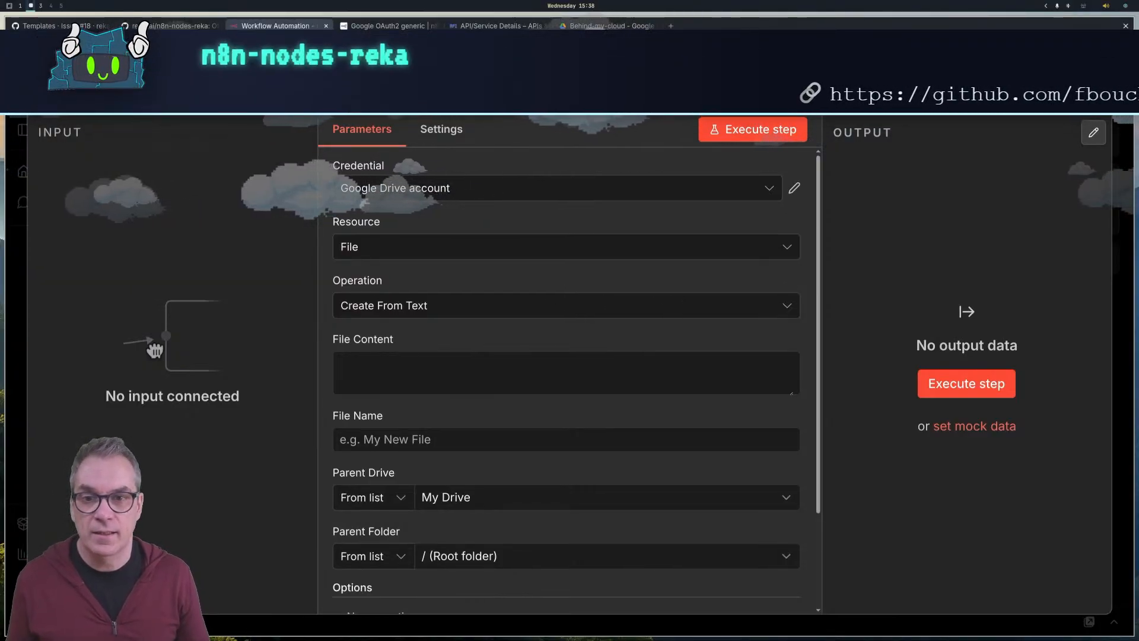
{"action": "left_click", "coordinate": [436, 26]}
{"action": "left_click", "coordinate": [436, 26]}
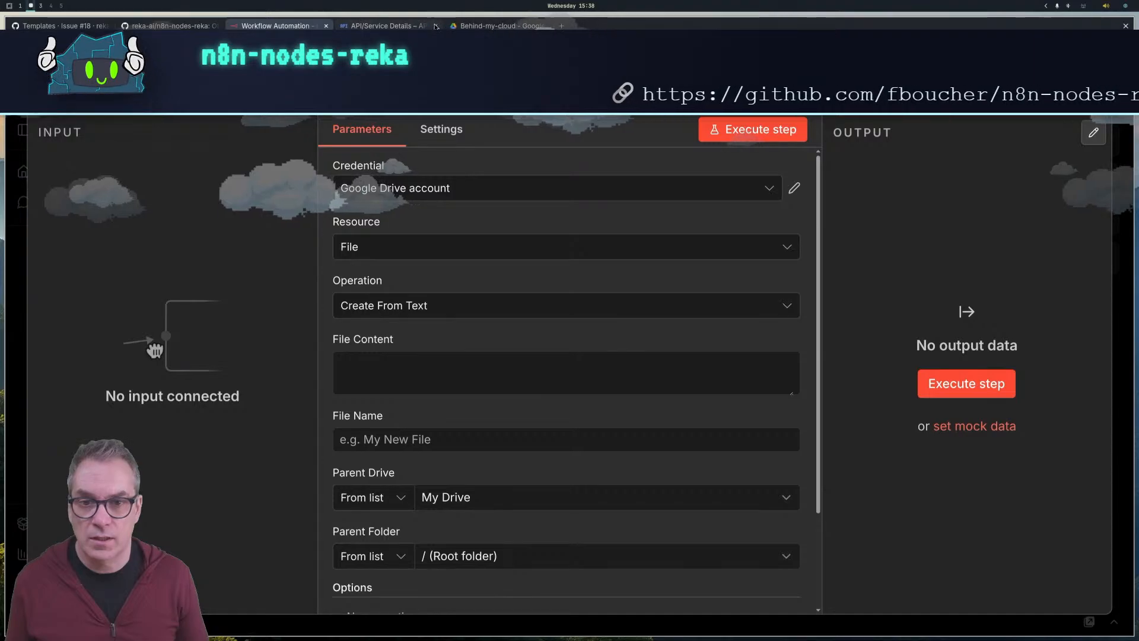
{"action": "left_click", "coordinate": [408, 26]}
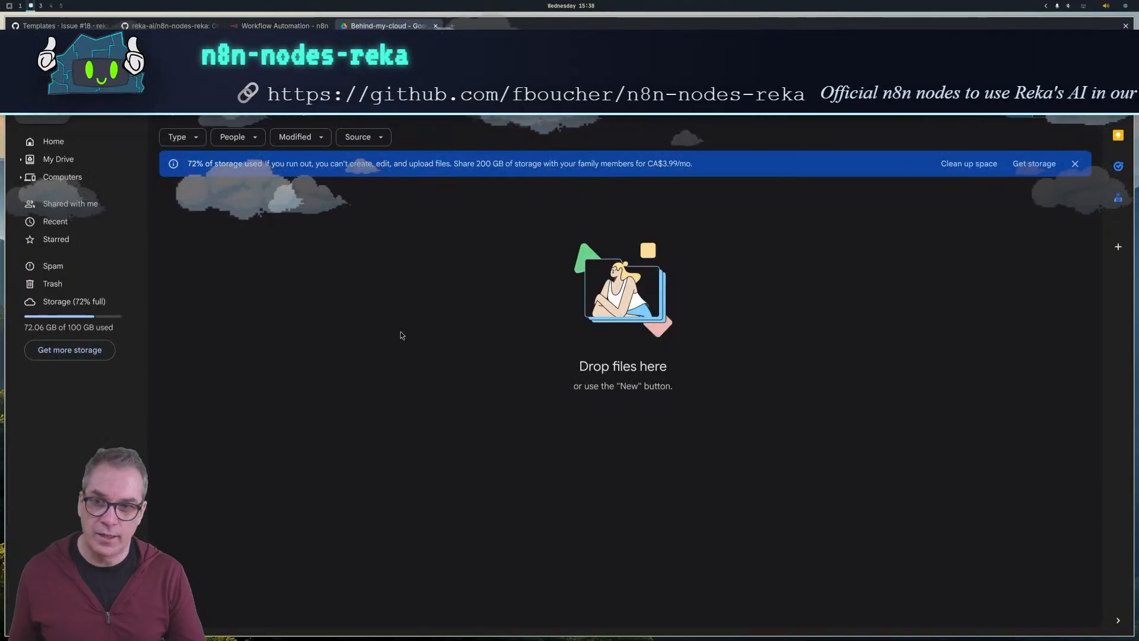
- Return to the Create file from text node in n8n and set its file content to "TEst test test"
{"action": "left_click", "coordinate": [276, 26]}
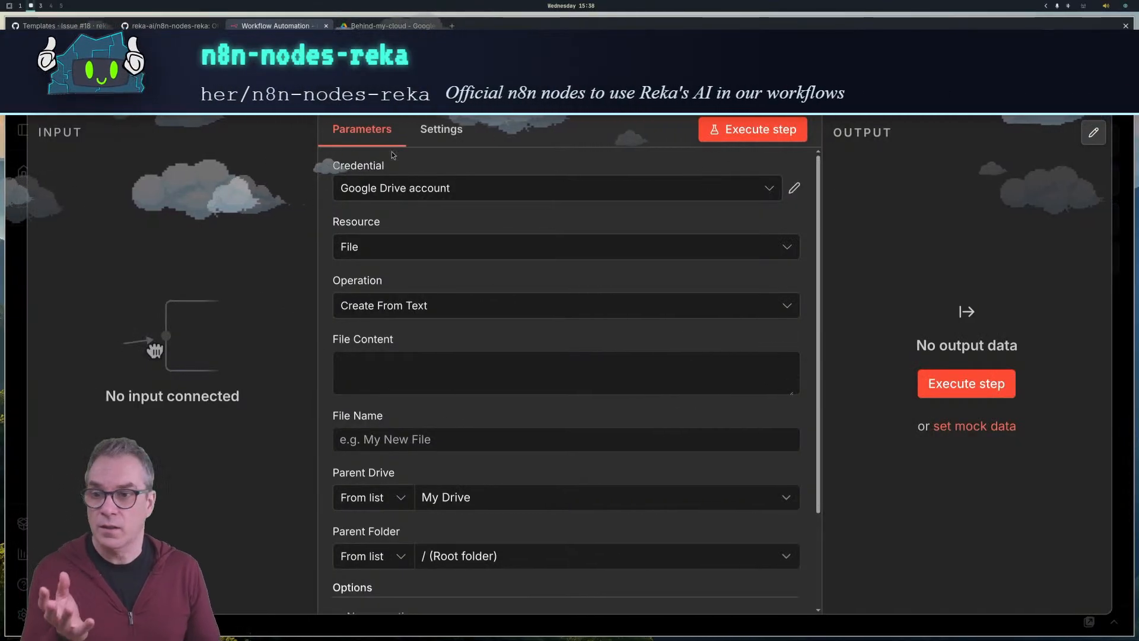
{"action": "left_click", "coordinate": [374, 375]}
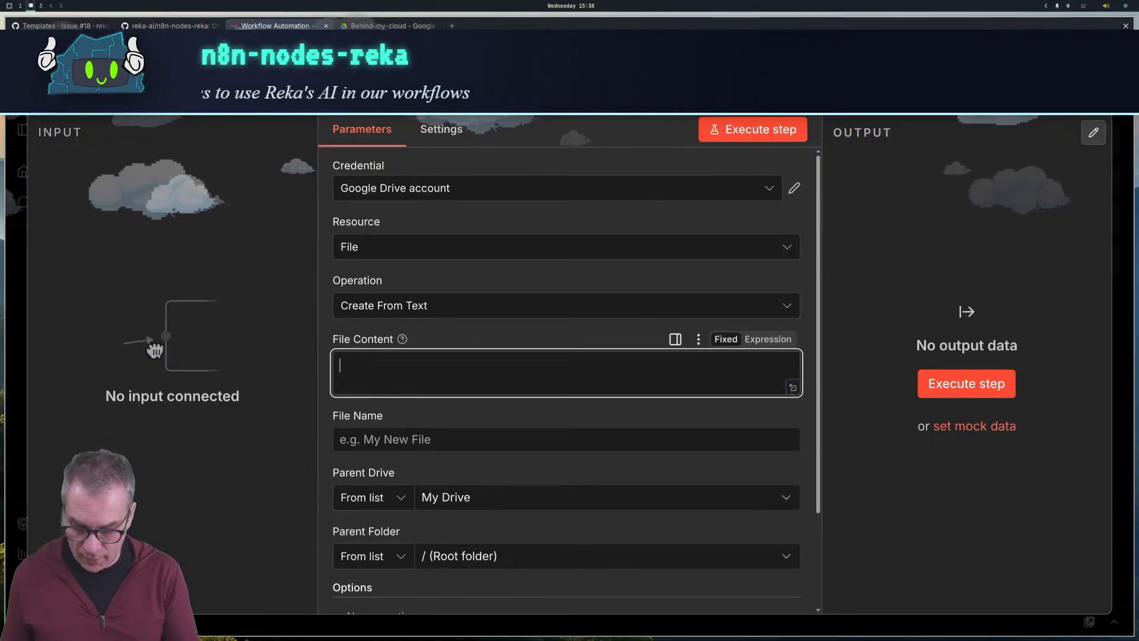
{"action": "type", "text": "TEst test test"}
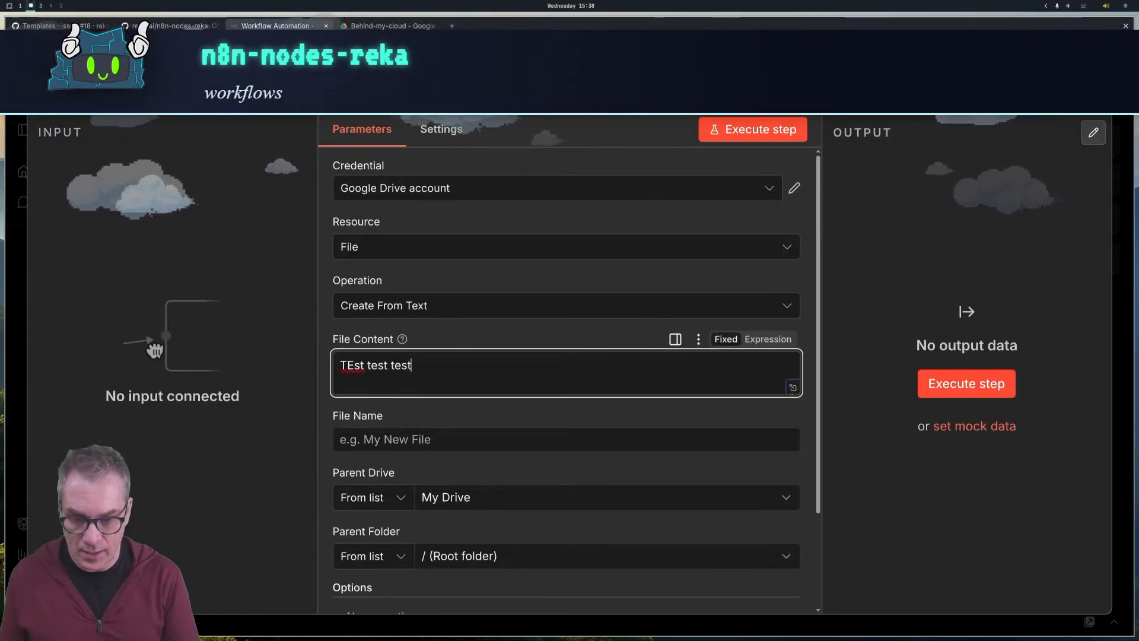
- Name the file My-file.txt and choose Behind-my-cloud as its parent folder in My Drive
{"action": "left_click", "coordinate": [443, 439]}
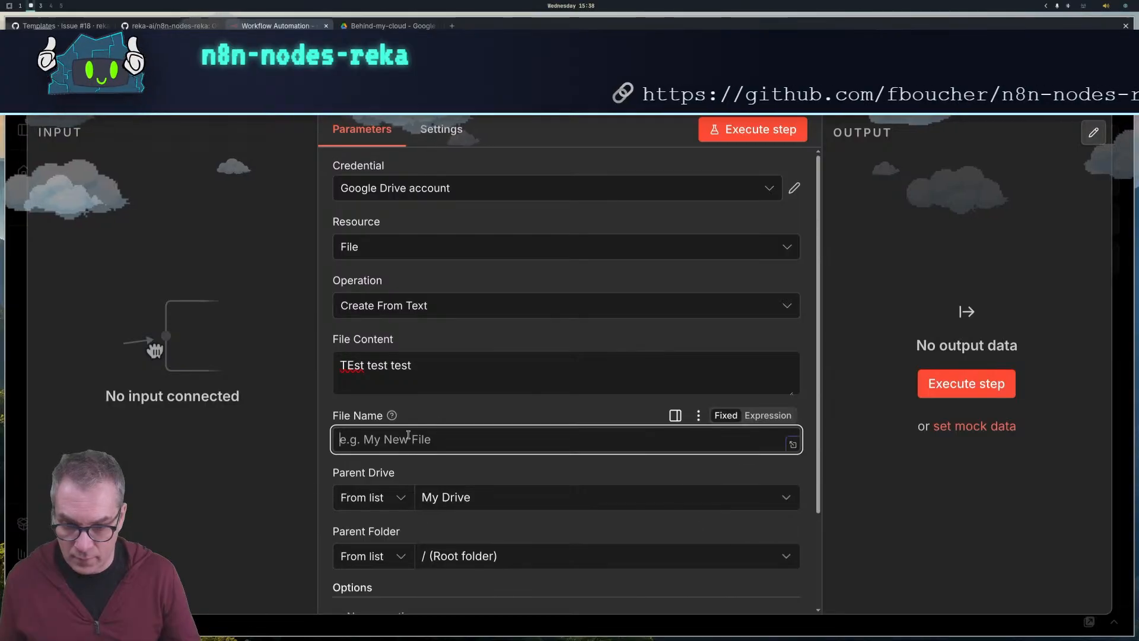
{"action": "type", "text": "My"}
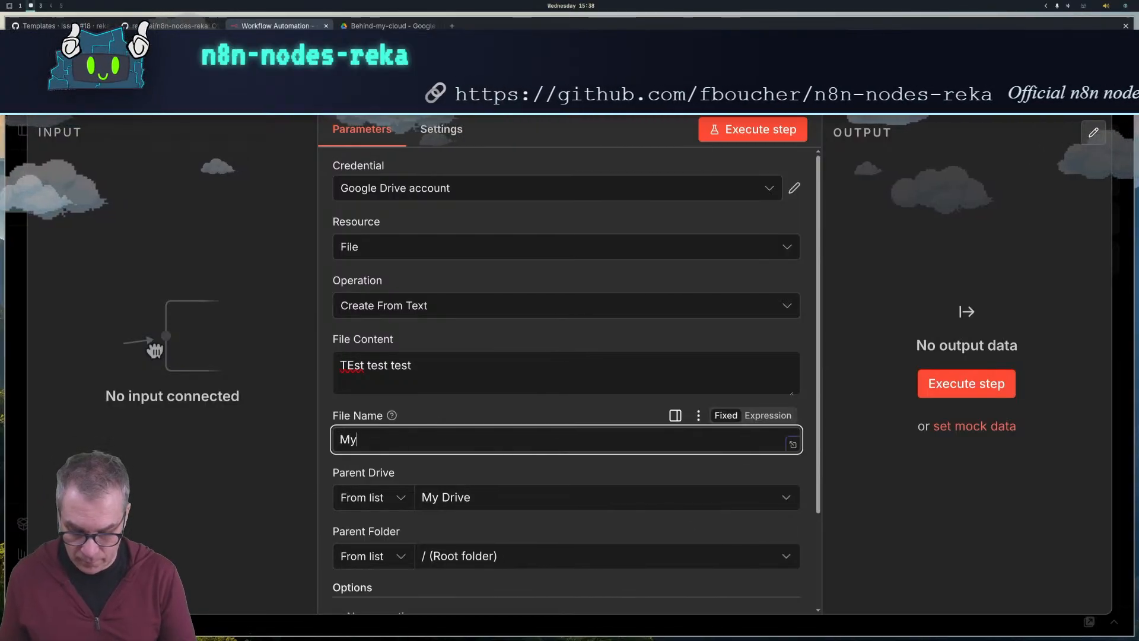
{"action": "type", "text": "-file.txt"}
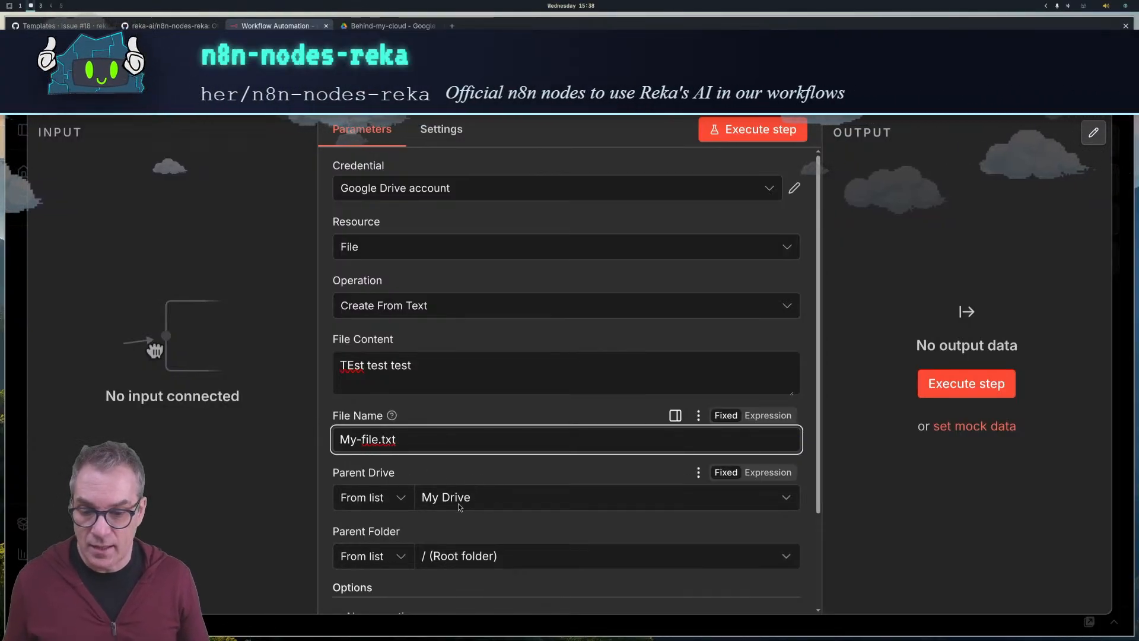
{"action": "scroll", "coordinate": [475, 504], "scroll_direction": "down", "scroll_amount": 2}
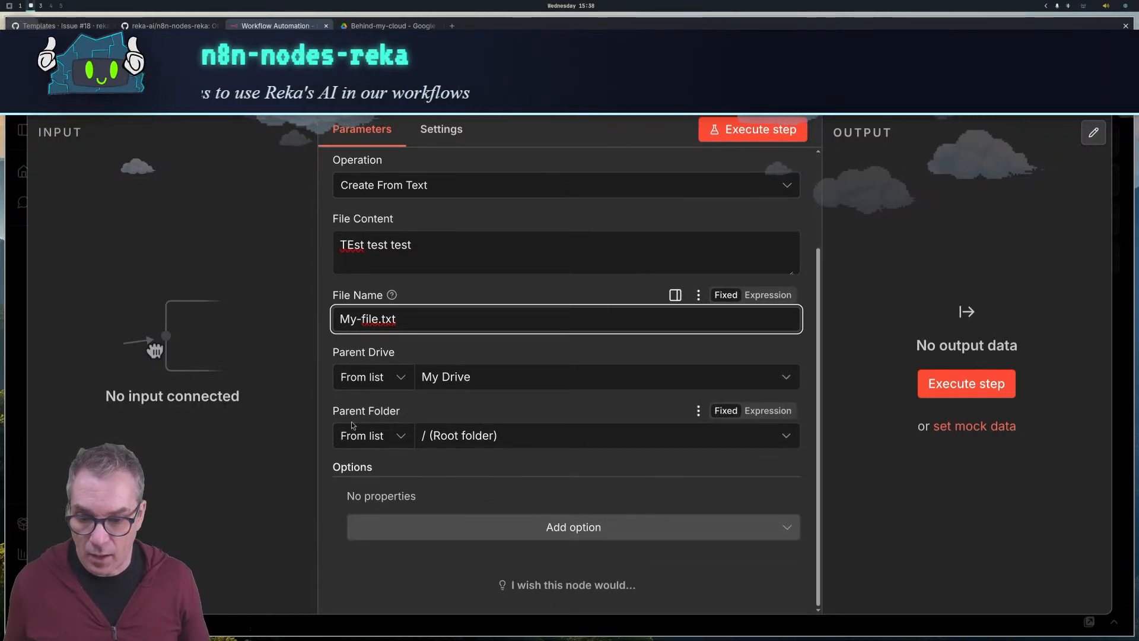
{"action": "left_click", "coordinate": [490, 440]}
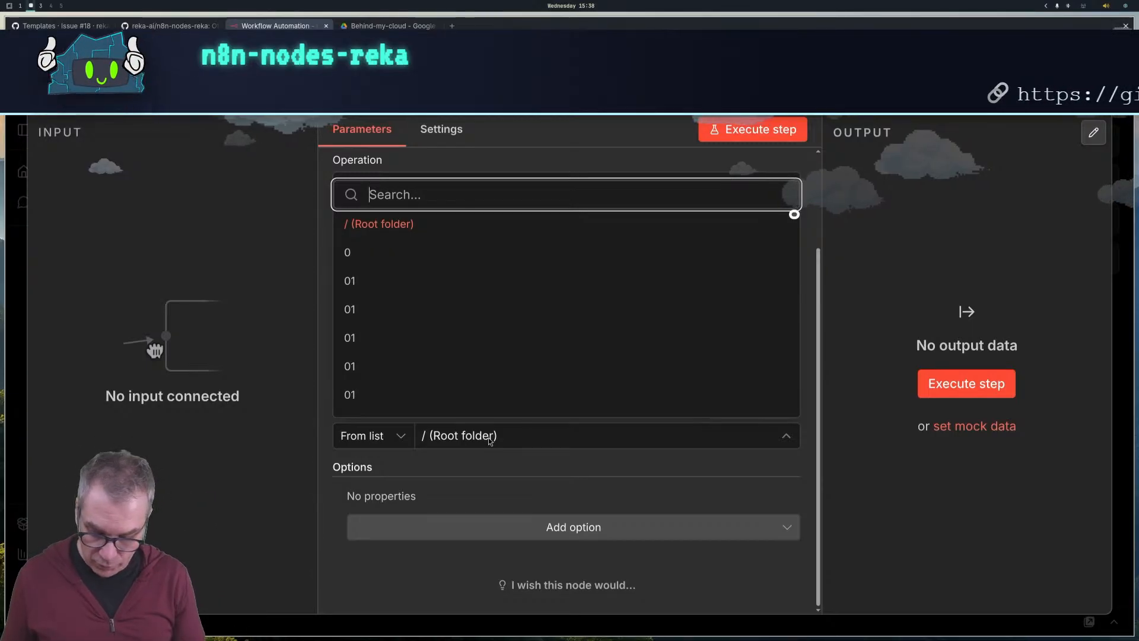
{"action": "type", "text": "behi"}
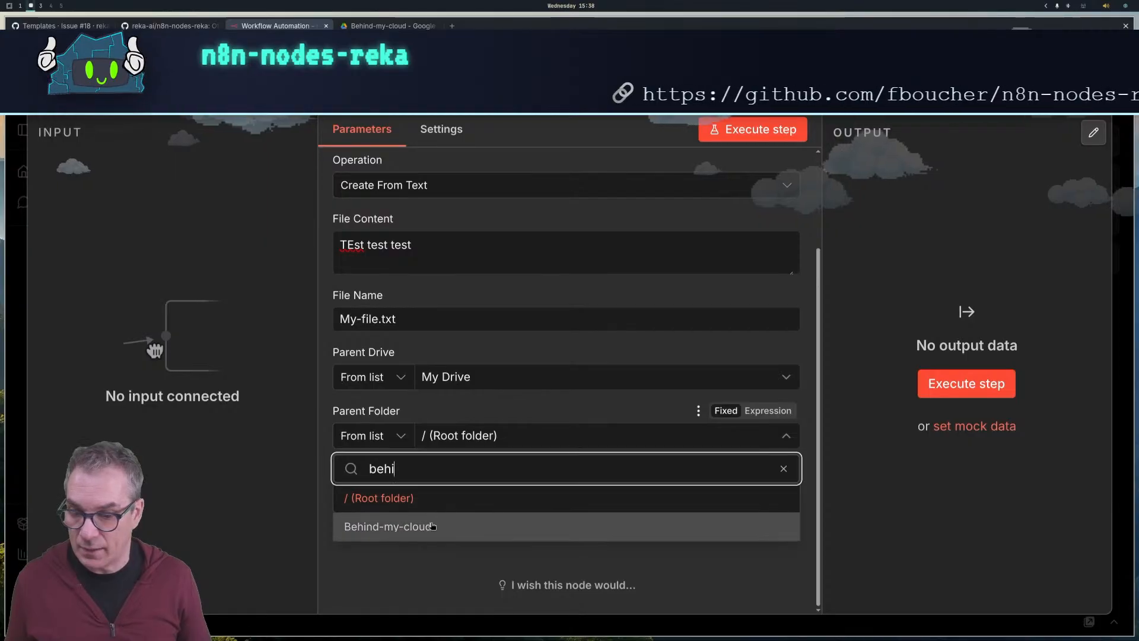
{"action": "left_click", "coordinate": [434, 531]}
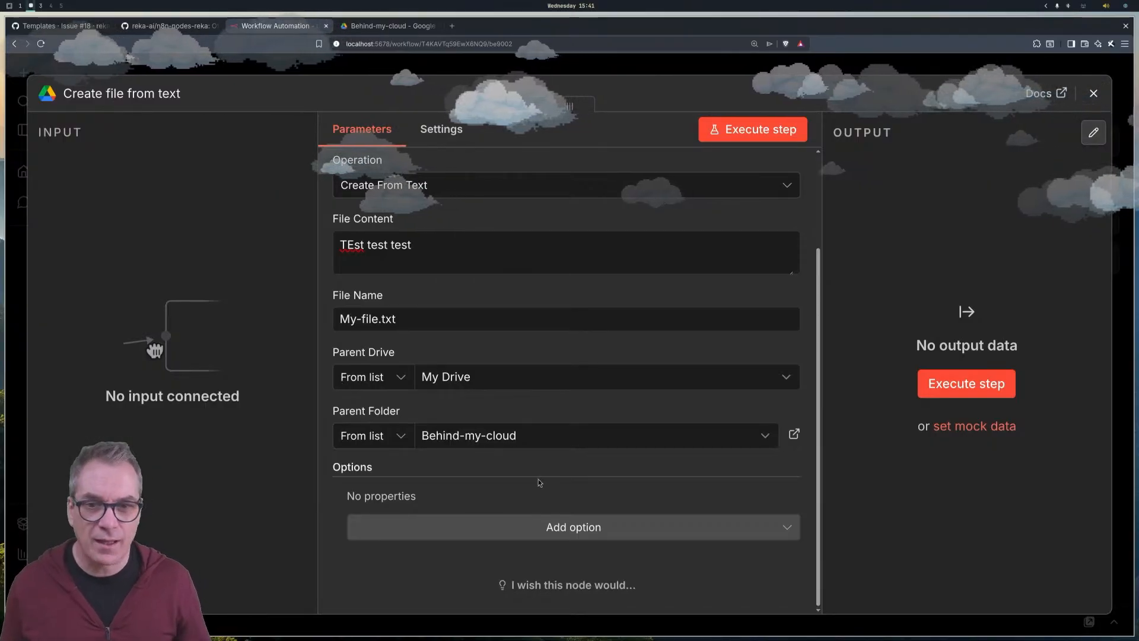
- Look up the English translation of the French word "teinture" in Google Translate in a new browser tab, and close that tab
{"action": "left_click", "coordinate": [453, 26]}
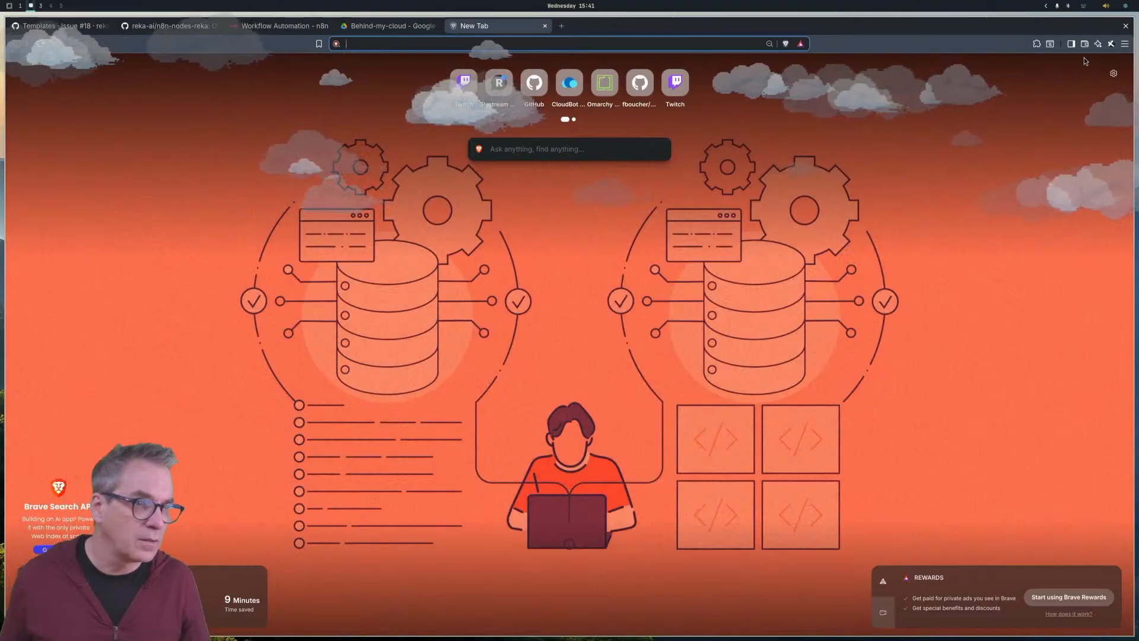
{"action": "left_click", "coordinate": [1125, 44]}
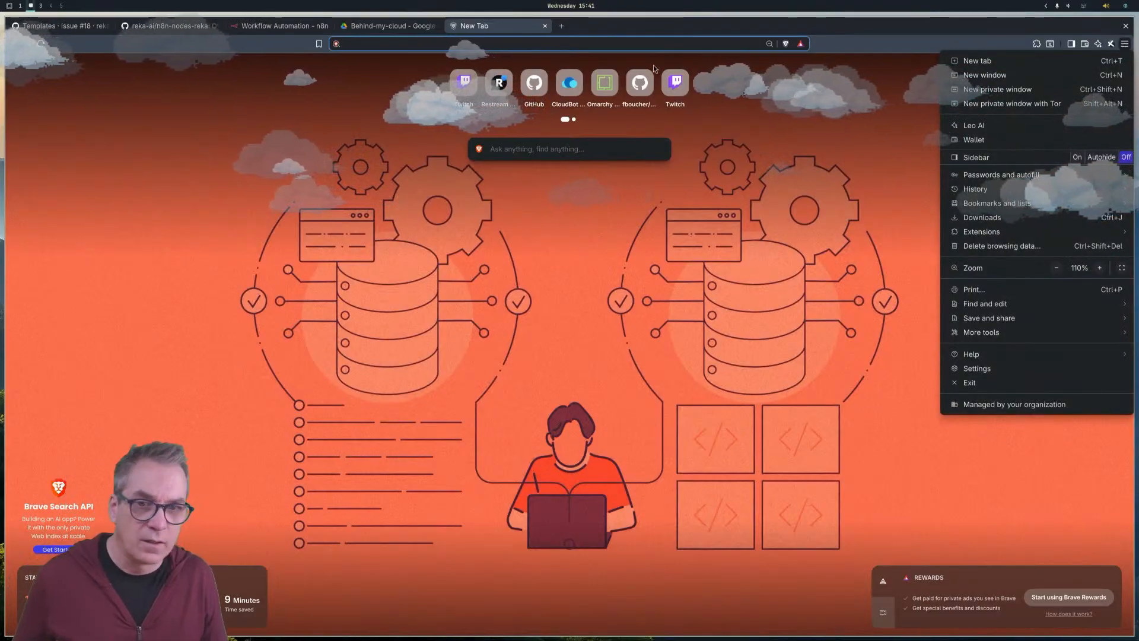
{"action": "left_click", "coordinate": [560, 44]}
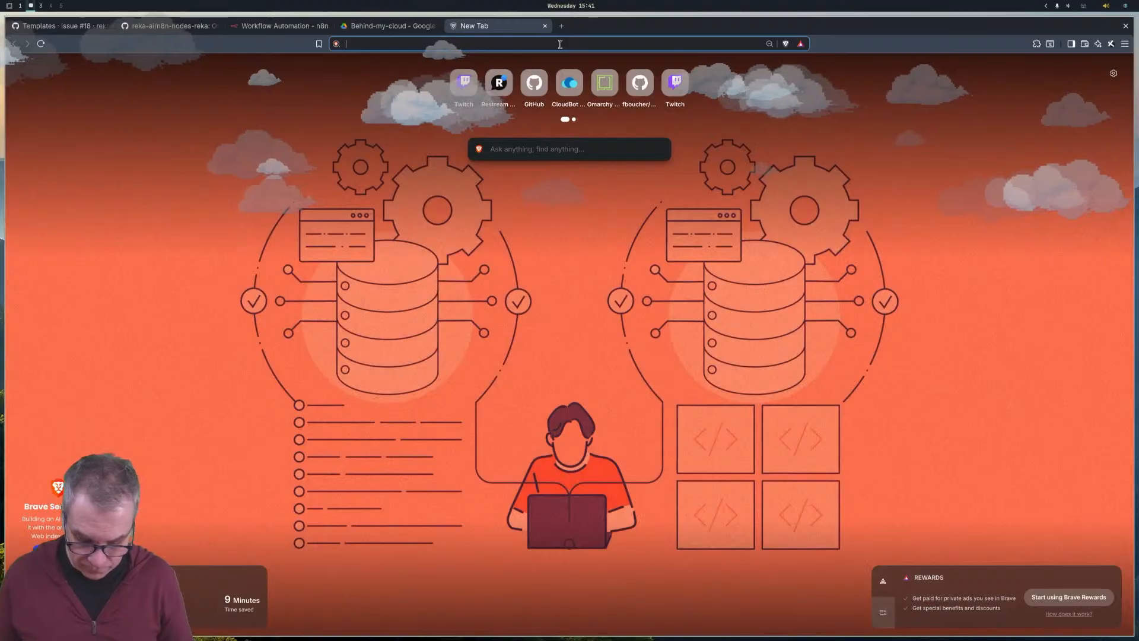
{"action": "type", "text": "google "}
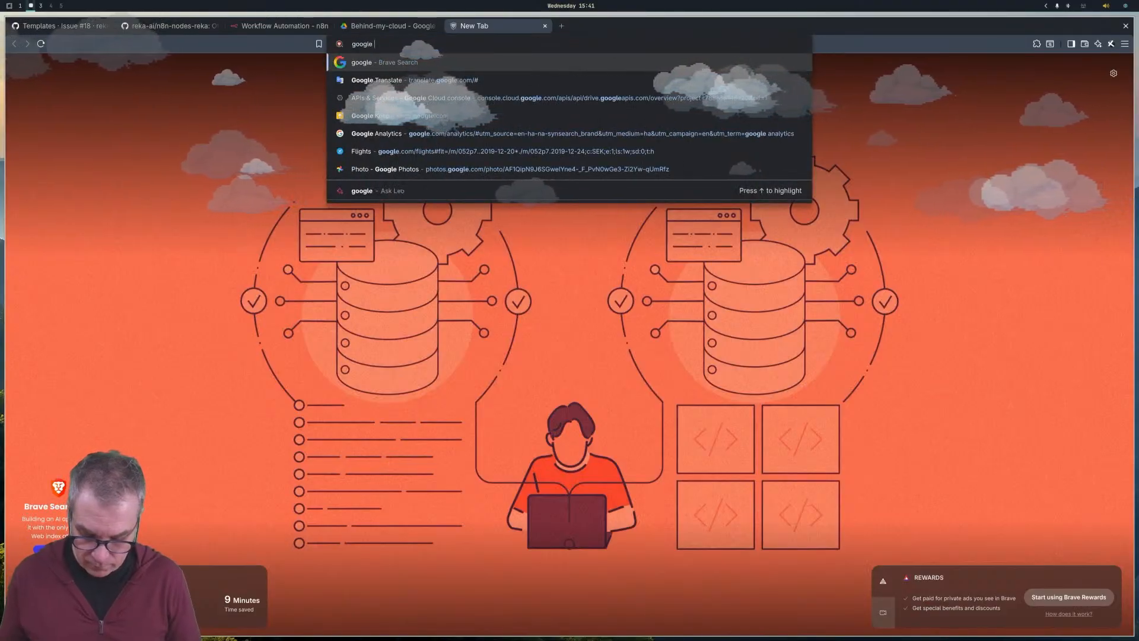
{"action": "type", "text": "trans"}
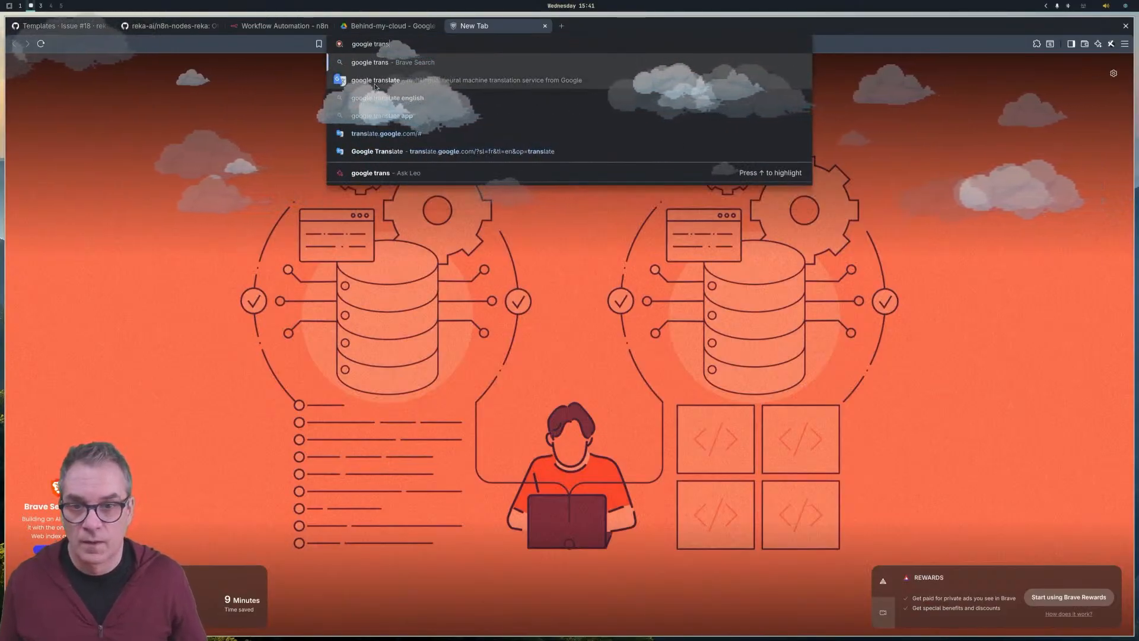
{"action": "left_click", "coordinate": [374, 82]}
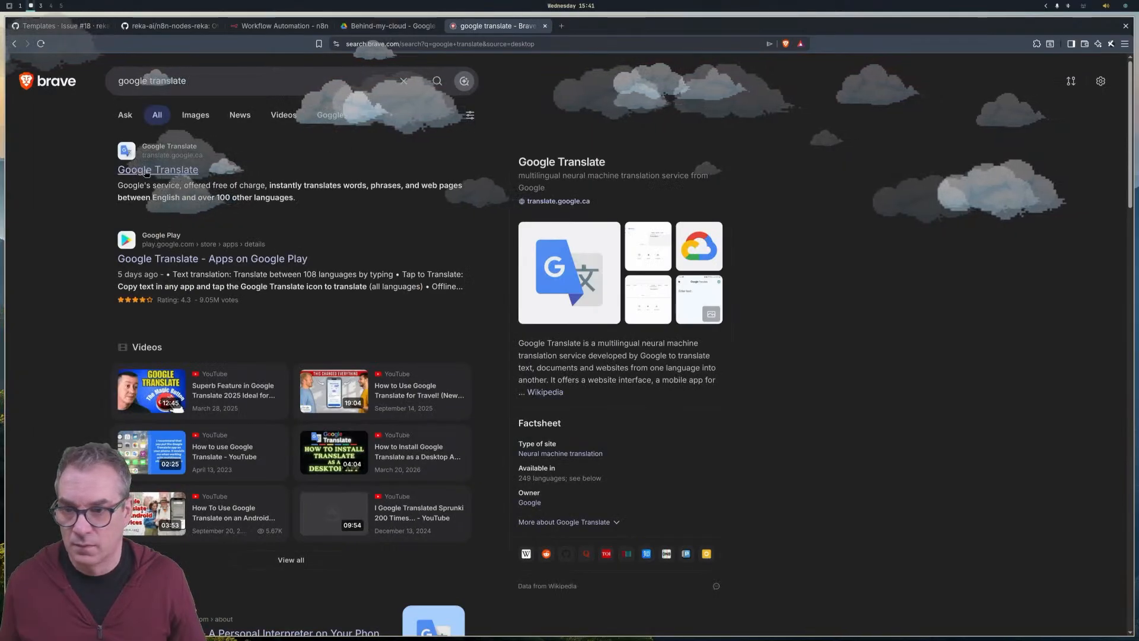
{"action": "left_click", "coordinate": [146, 171]}
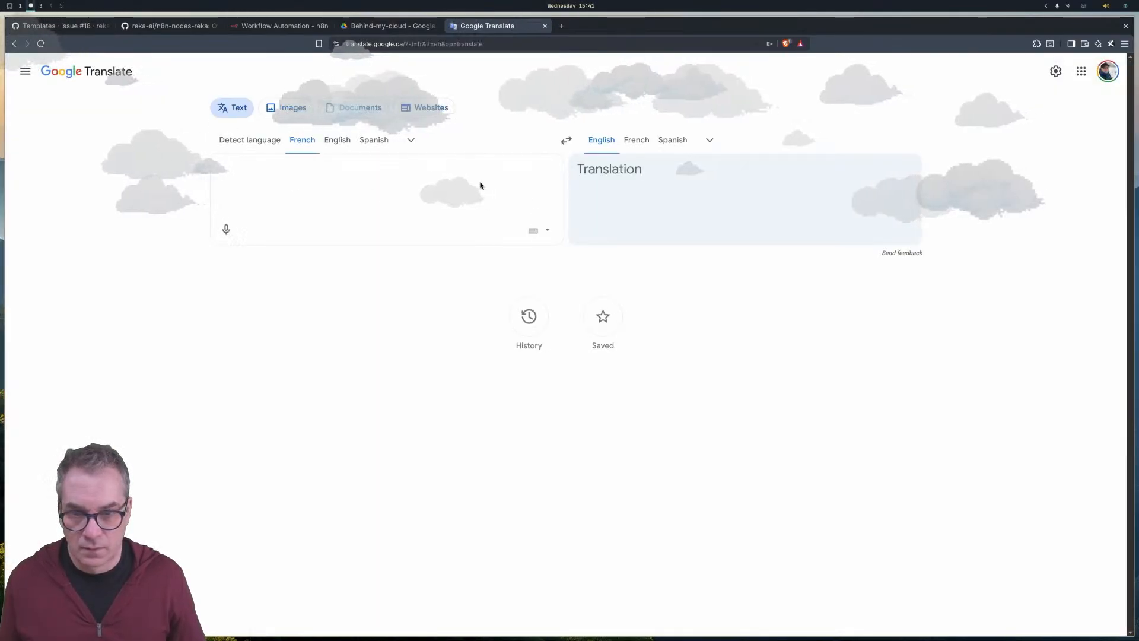
{"action": "type", "text": "teinture"}
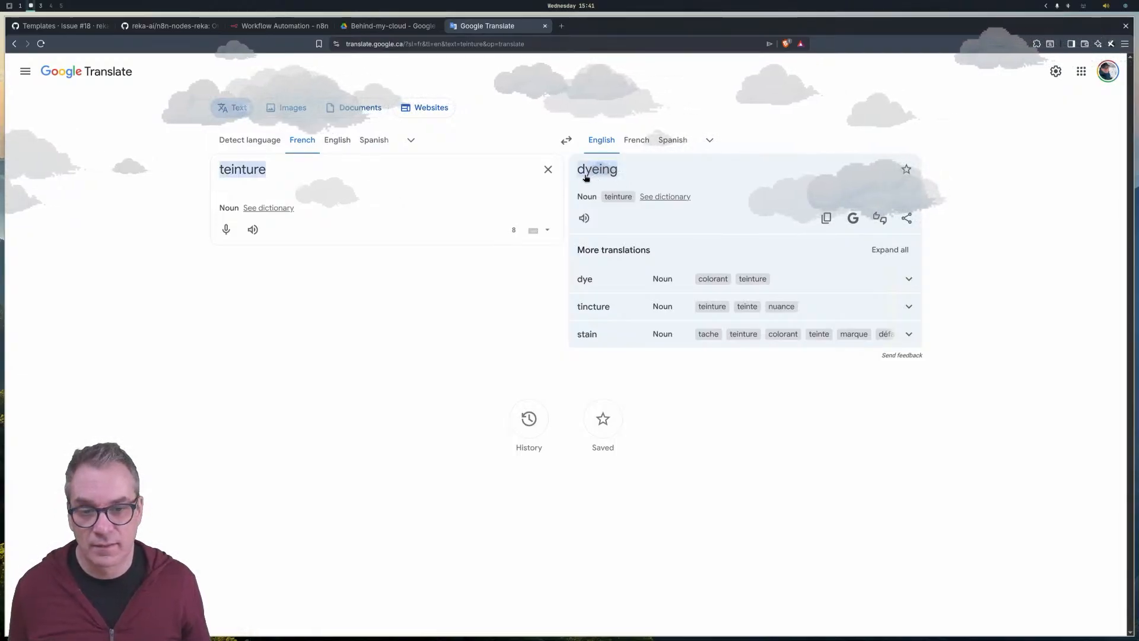
{"action": "left_click", "coordinate": [545, 27]}
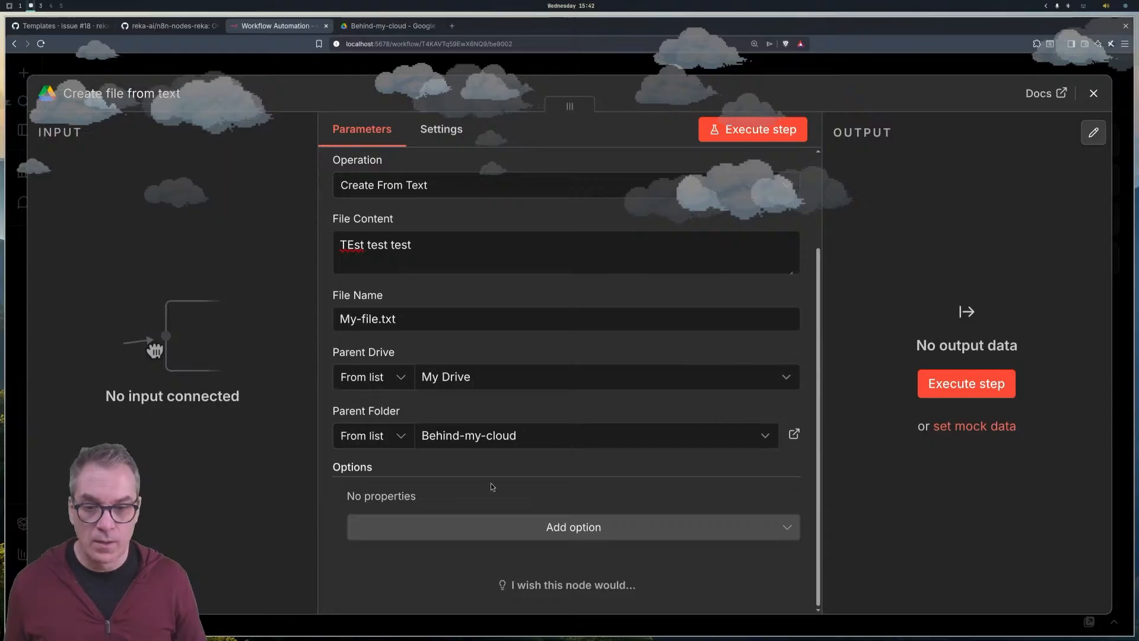
- Correct the file content to "Test test test" and connect the manual trigger to the Create file from text node
{"action": "left_click_drag", "start_coordinate": [347, 245], "coordinate": [355, 244]}
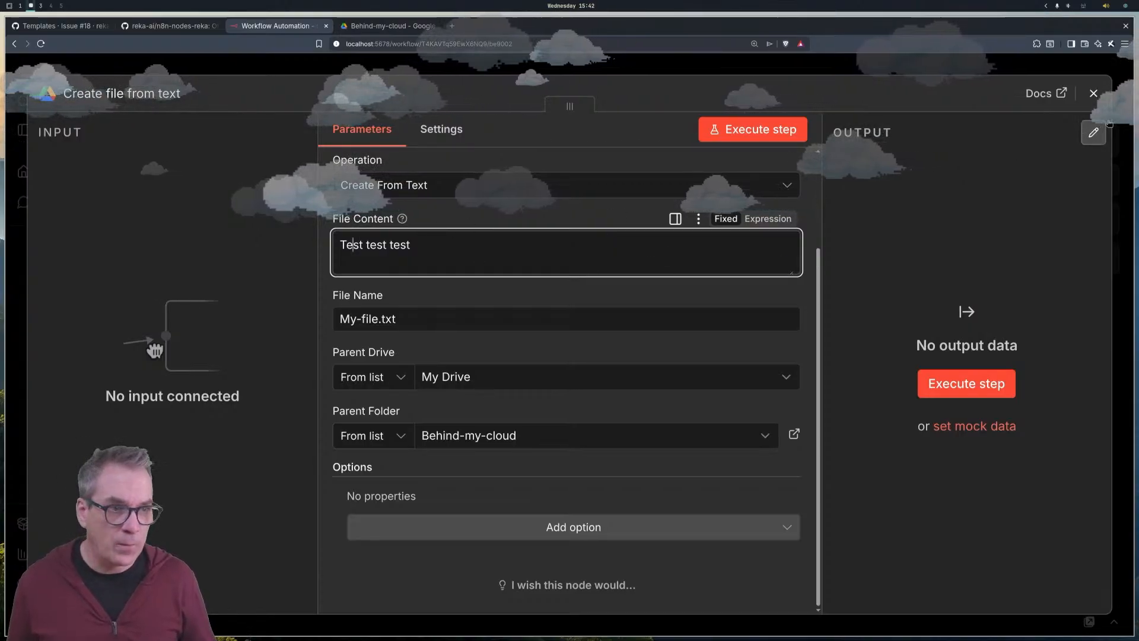
{"action": "left_click", "coordinate": [1095, 94]}
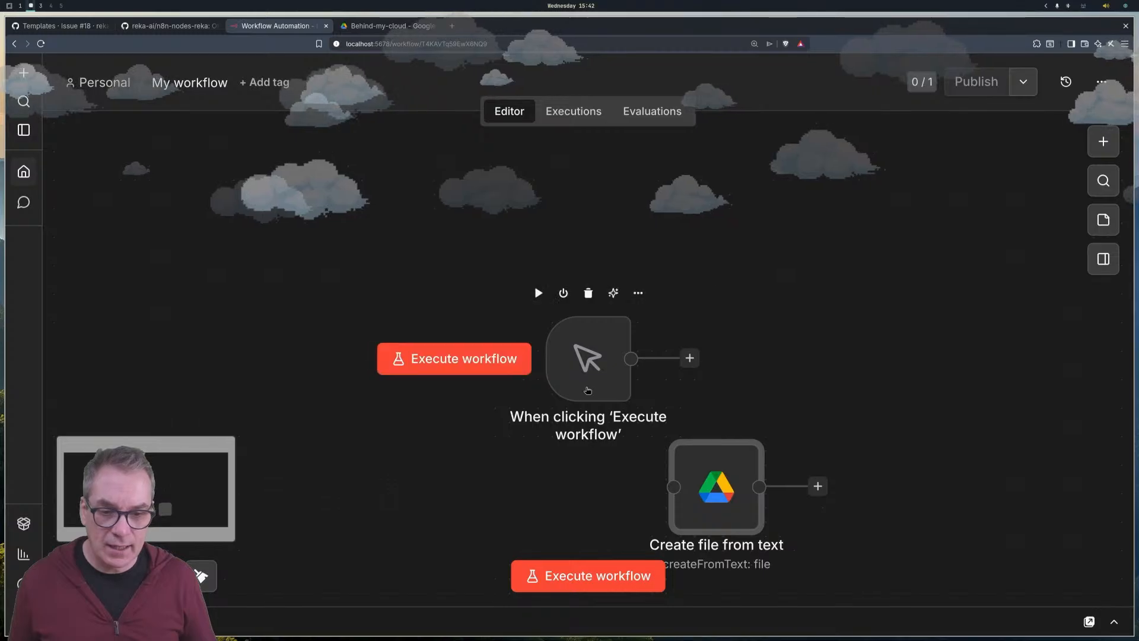
{"action": "left_click_drag", "start_coordinate": [803, 447], "coordinate": [874, 332]}
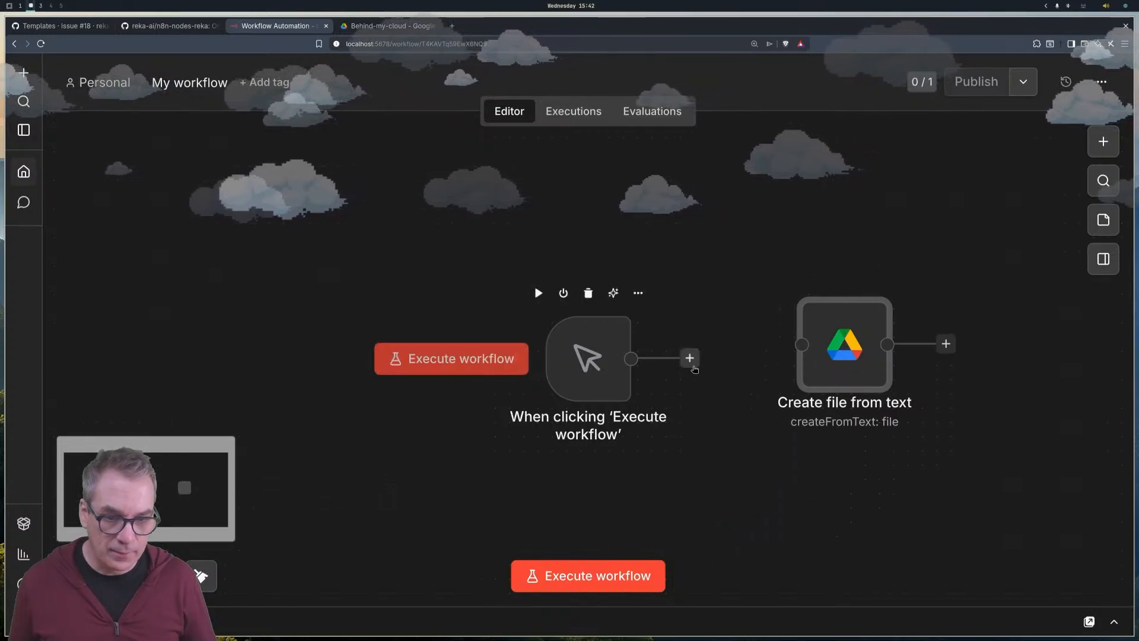
{"action": "left_click_drag", "start_coordinate": [630, 359], "coordinate": [756, 370]}
{"action": "scroll", "coordinate": [755, 368], "scroll_direction": "down", "scroll_amount": 3}
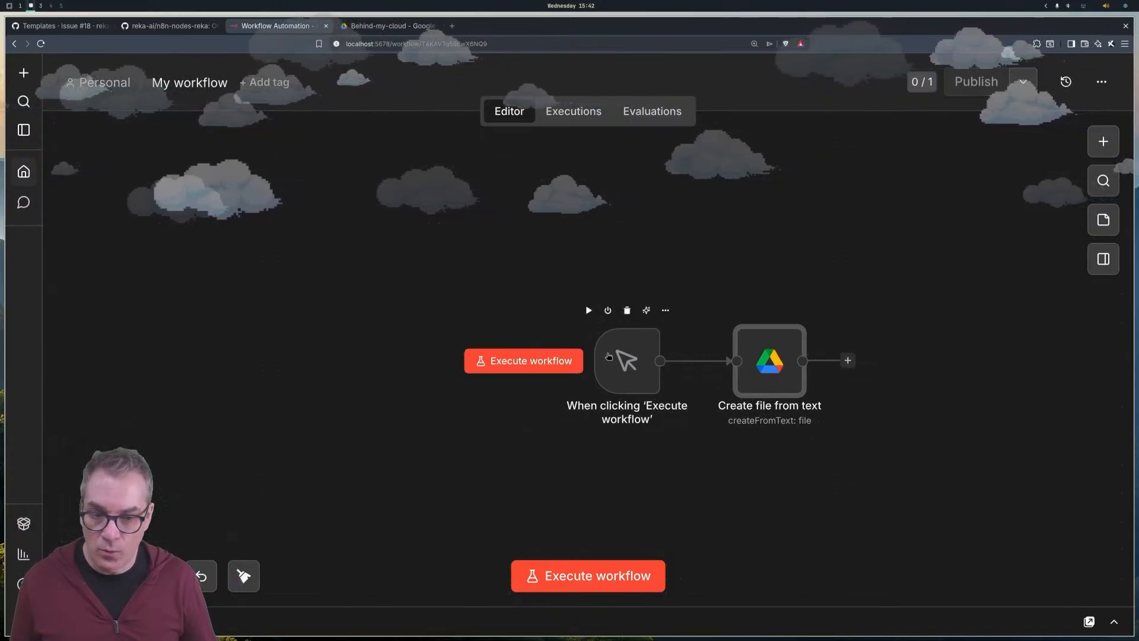
- Execute the workflow and check the Behind-my-cloud folder in Google Drive for My-file.txt
{"action": "left_click", "coordinate": [579, 579]}
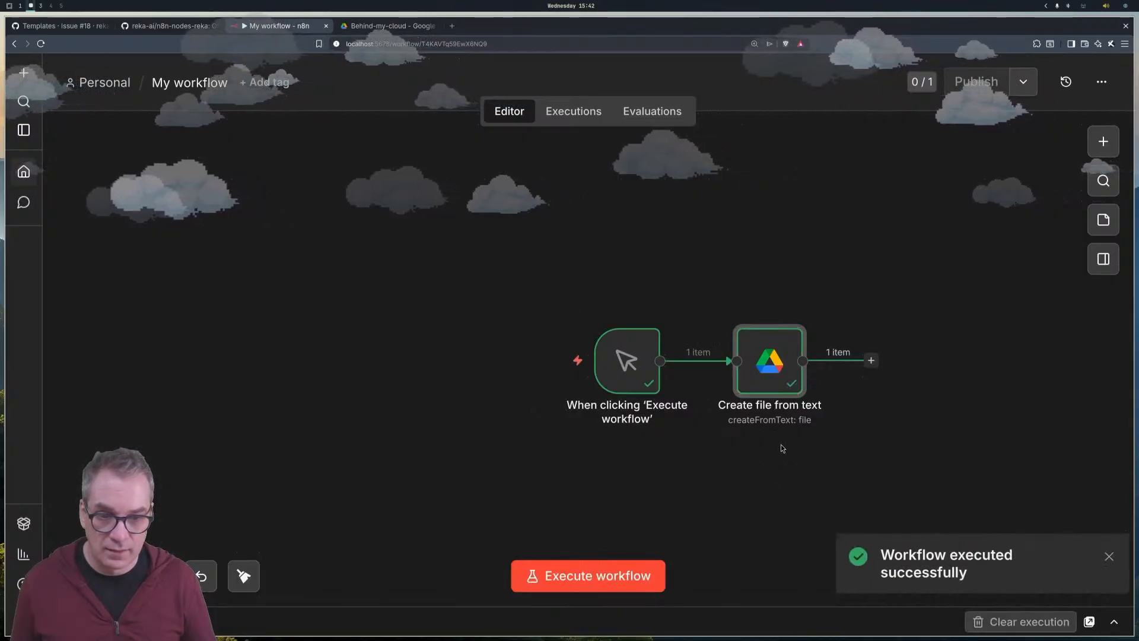
{"action": "left_click", "coordinate": [371, 27]}
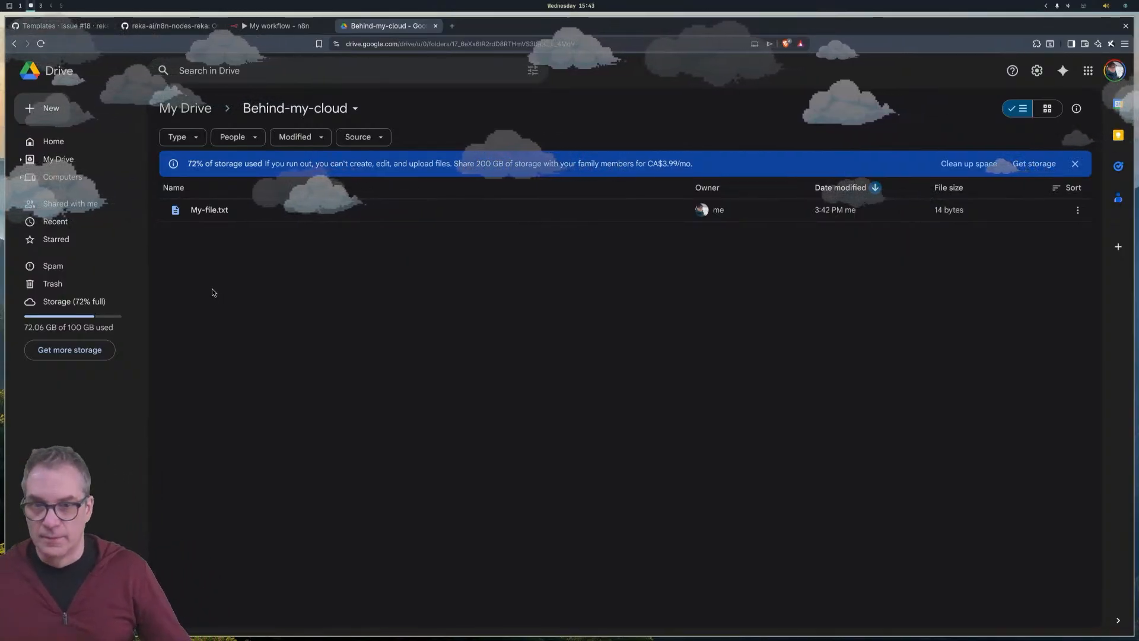
{"action": "left_click", "coordinate": [279, 26]}
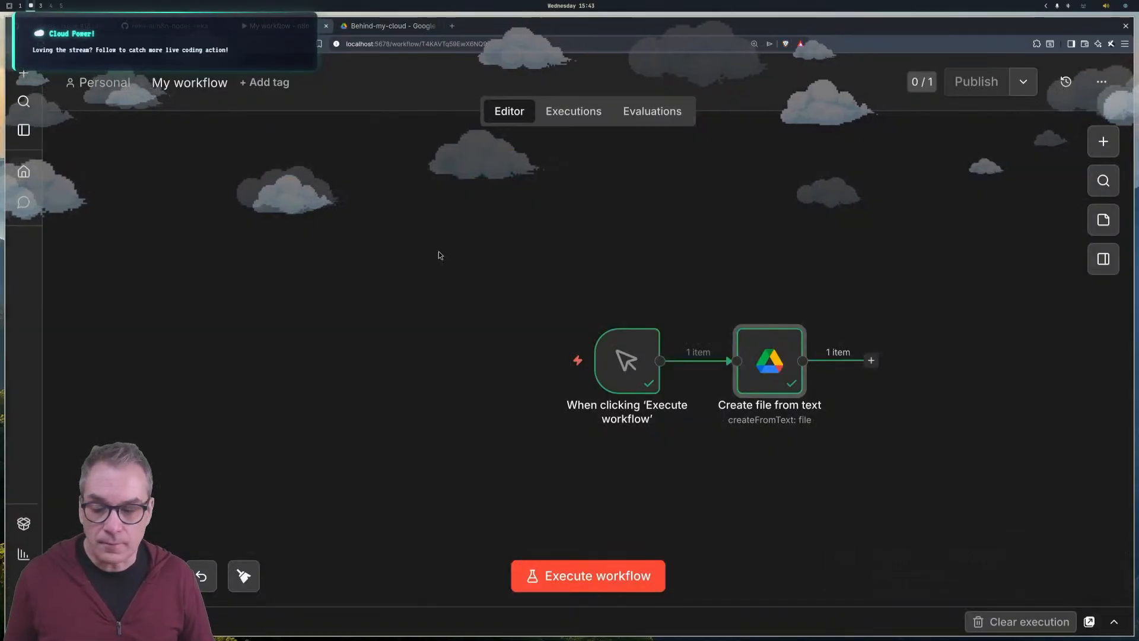
- Search the n8n node list for "go" and open the available Google Drive actions
{"action": "scroll", "coordinate": [796, 524], "scroll_direction": "left", "scroll_amount": 4}
{"action": "scroll", "coordinate": [784, 515], "scroll_direction": "right", "scroll_amount": 8}
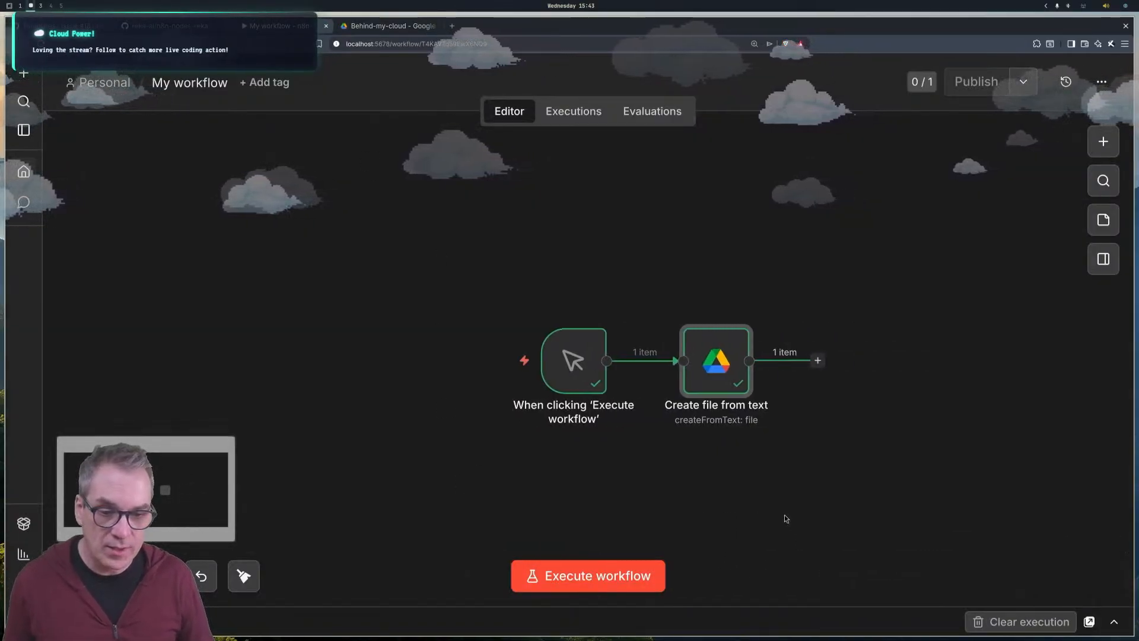
{"action": "left_click", "coordinate": [1104, 142]}
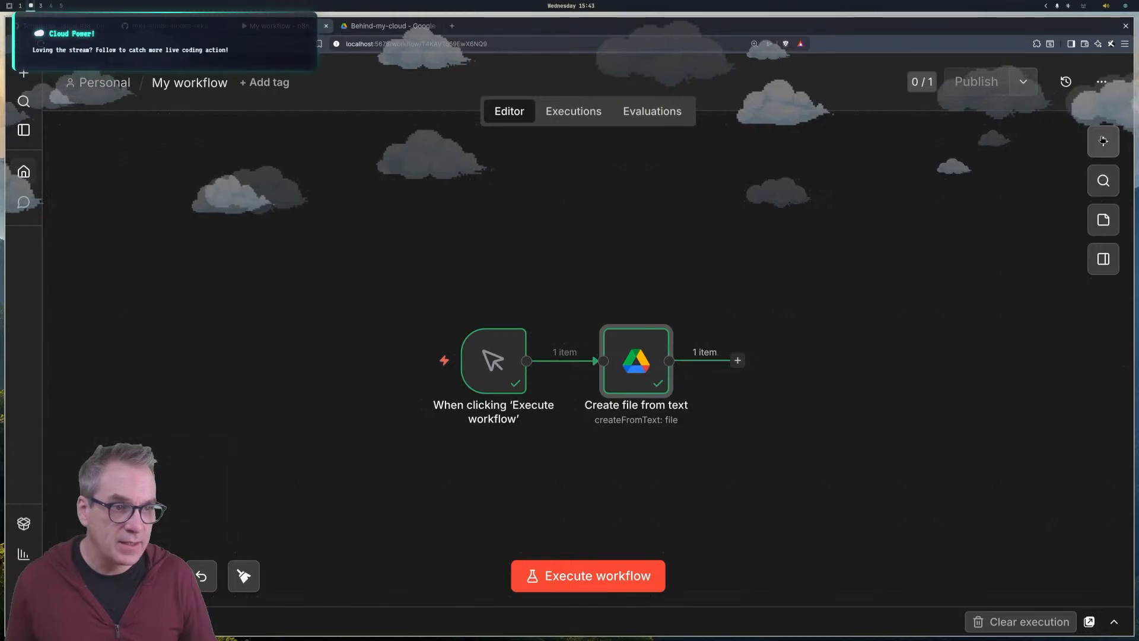
{"action": "type", "text": "go"}
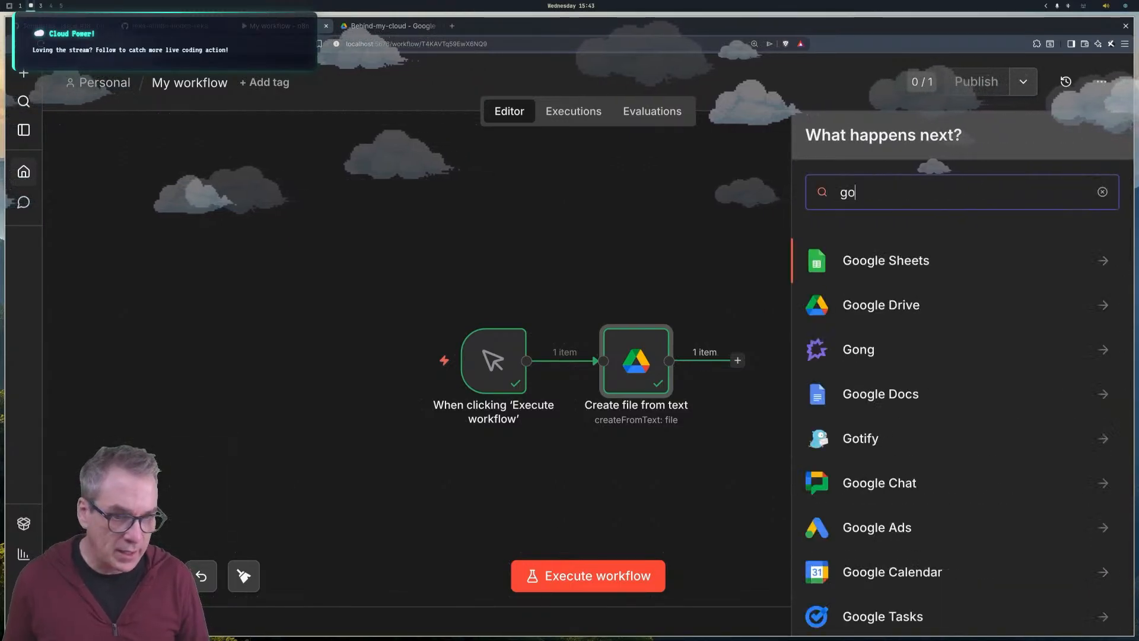
{"action": "left_click", "coordinate": [897, 305]}
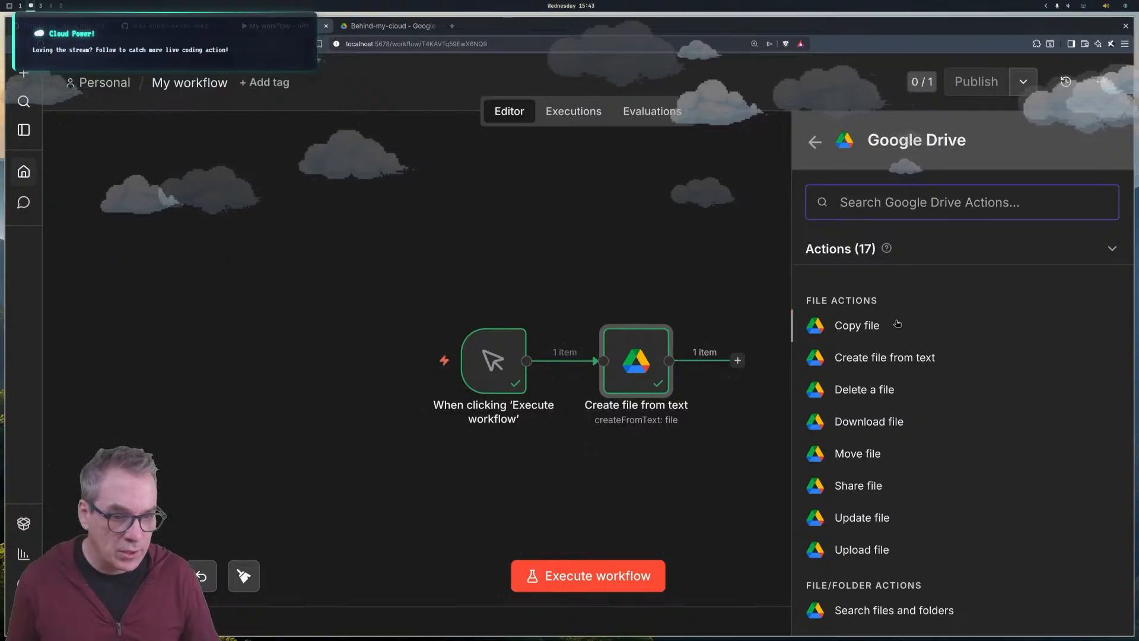
- Look through the available Google Drive actions and expand the list of Google Drive triggers
{"action": "scroll", "coordinate": [898, 323], "scroll_direction": "down", "scroll_amount": 5}
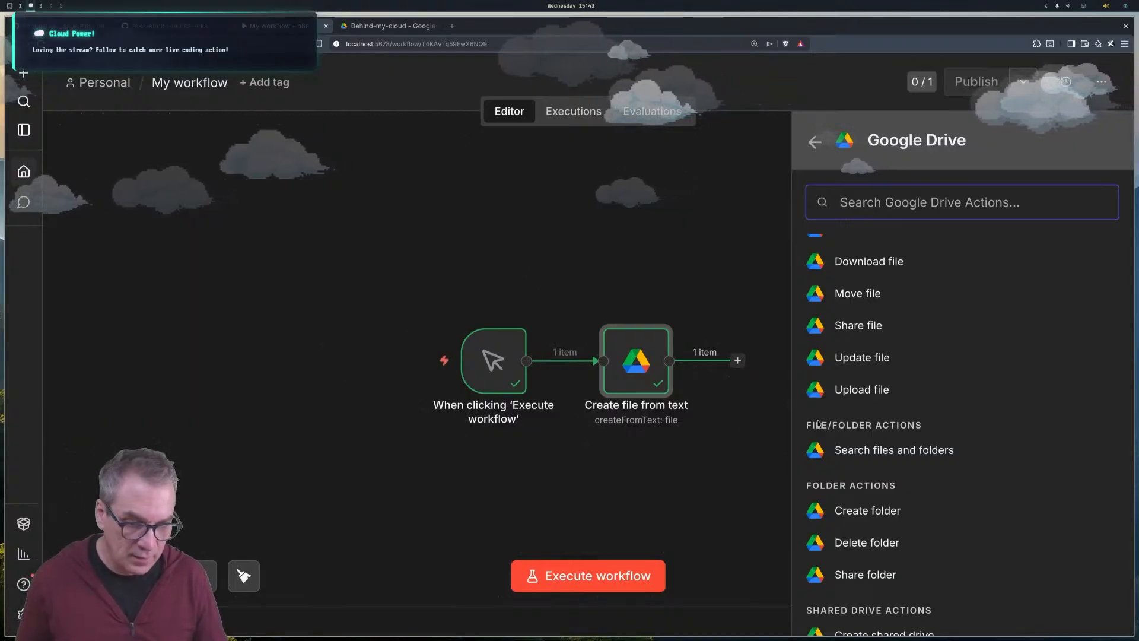
{"action": "scroll", "coordinate": [818, 423], "scroll_direction": "down", "scroll_amount": 2}
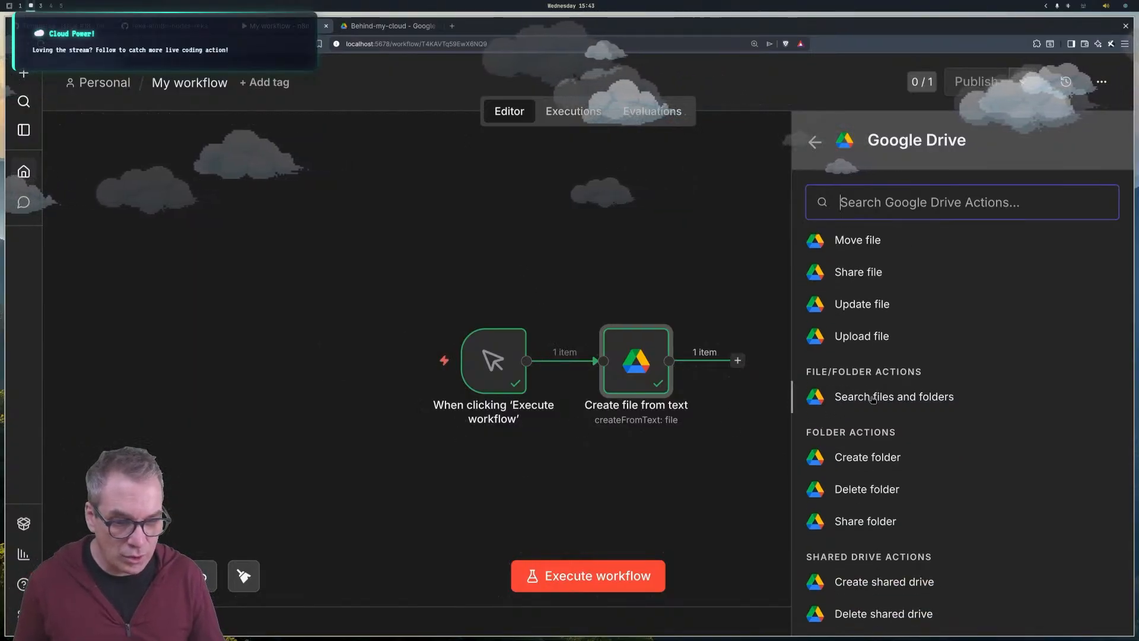
{"action": "scroll", "coordinate": [873, 399], "scroll_direction": "down", "scroll_amount": 2}
{"action": "scroll", "coordinate": [873, 399], "scroll_direction": "down", "scroll_amount": 2}
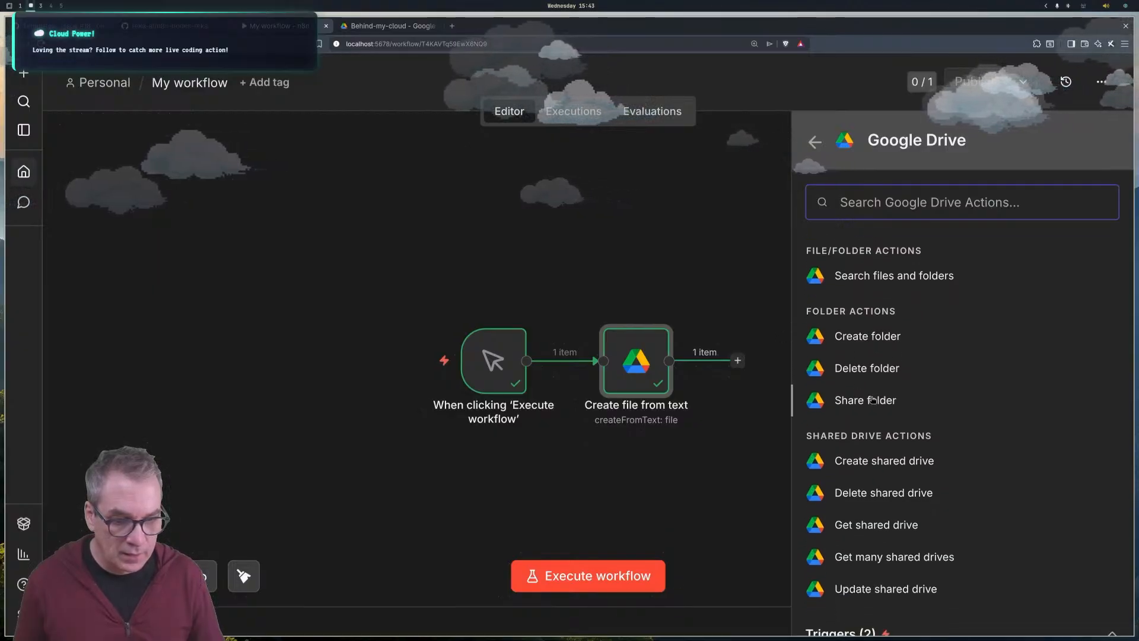
{"action": "scroll", "coordinate": [873, 399], "scroll_direction": "down", "scroll_amount": 1}
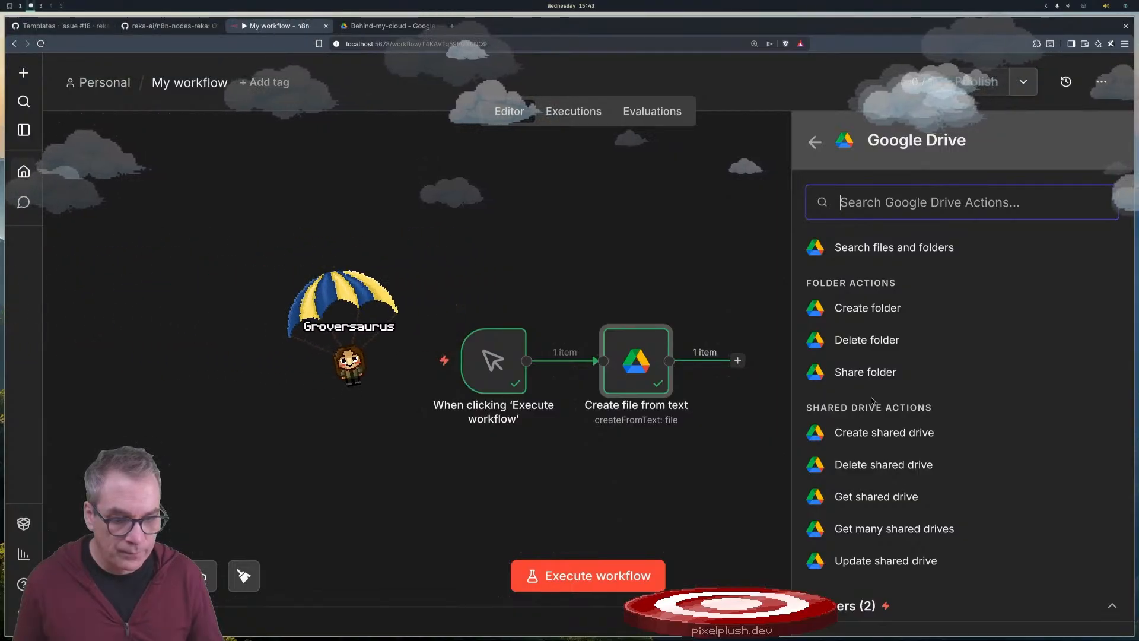
{"action": "left_click", "coordinate": [881, 605]}
{"action": "scroll", "coordinate": [882, 576], "scroll_direction": "down", "scroll_amount": 1}
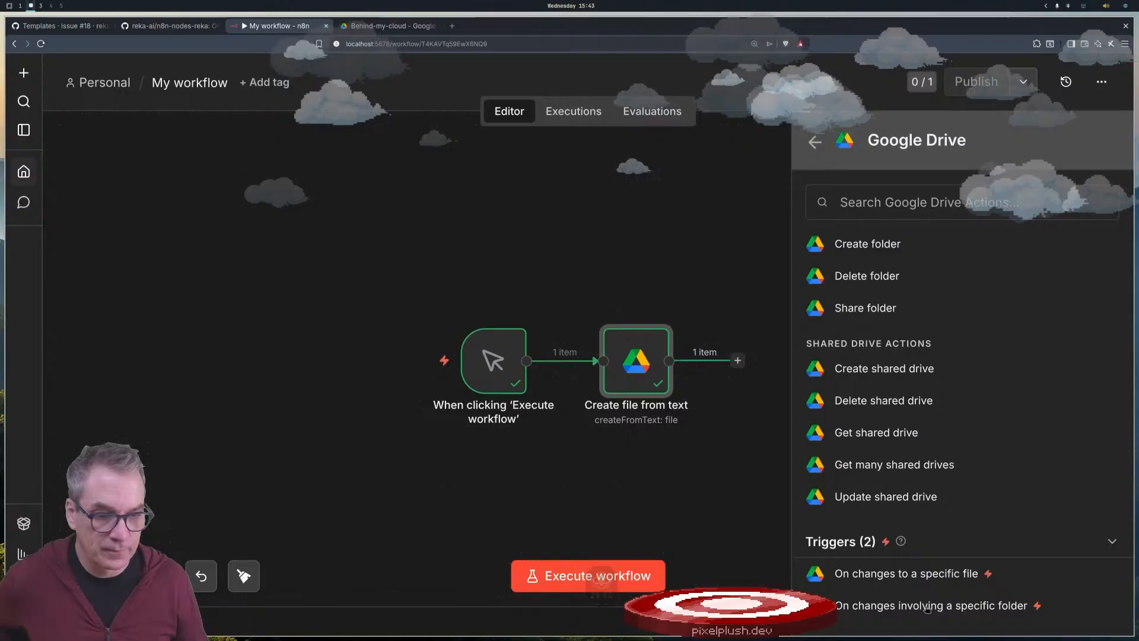
- Review the Google Drive file, folder and shared drive actions again for ones that suit the workflow
{"action": "scroll", "coordinate": [949, 474], "scroll_direction": "up", "scroll_amount": 6}
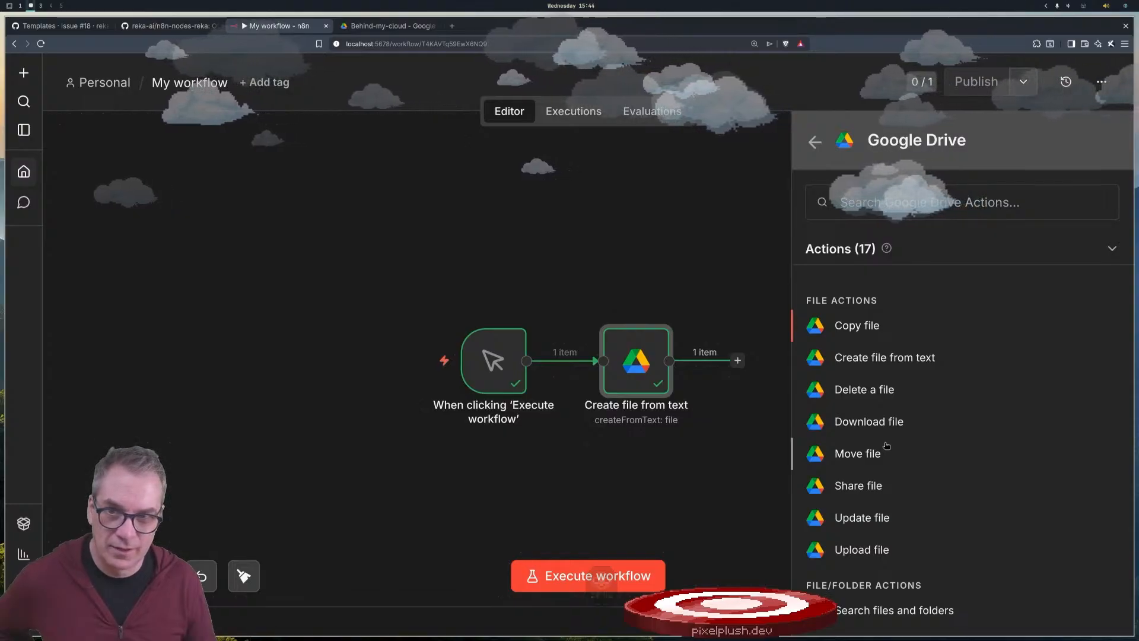
{"action": "scroll", "coordinate": [887, 446], "scroll_direction": "down", "scroll_amount": 4}
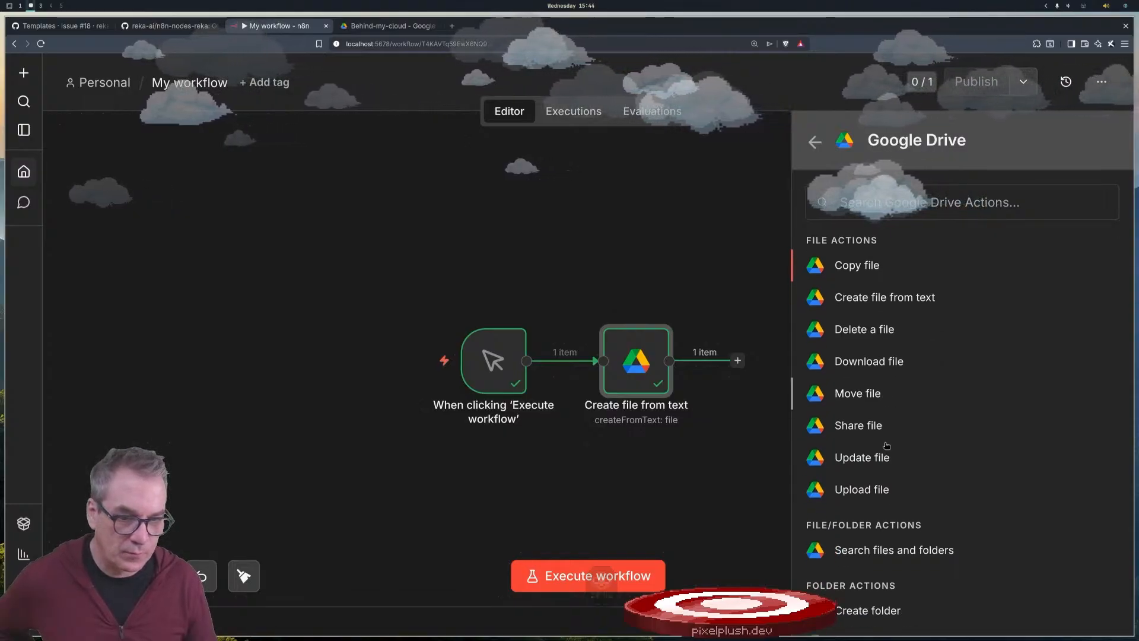
{"action": "scroll", "coordinate": [886, 445], "scroll_direction": "down", "scroll_amount": 1}
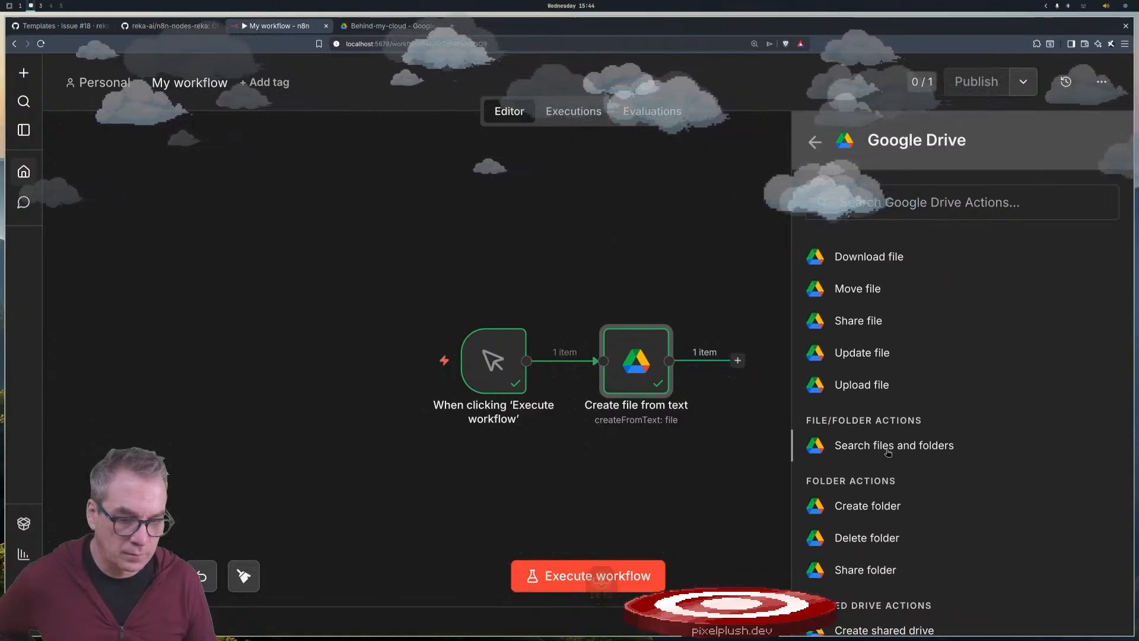
{"action": "scroll", "coordinate": [888, 450], "scroll_direction": "down", "scroll_amount": 1}
{"action": "scroll", "coordinate": [888, 453], "scroll_direction": "up", "scroll_amount": 6}
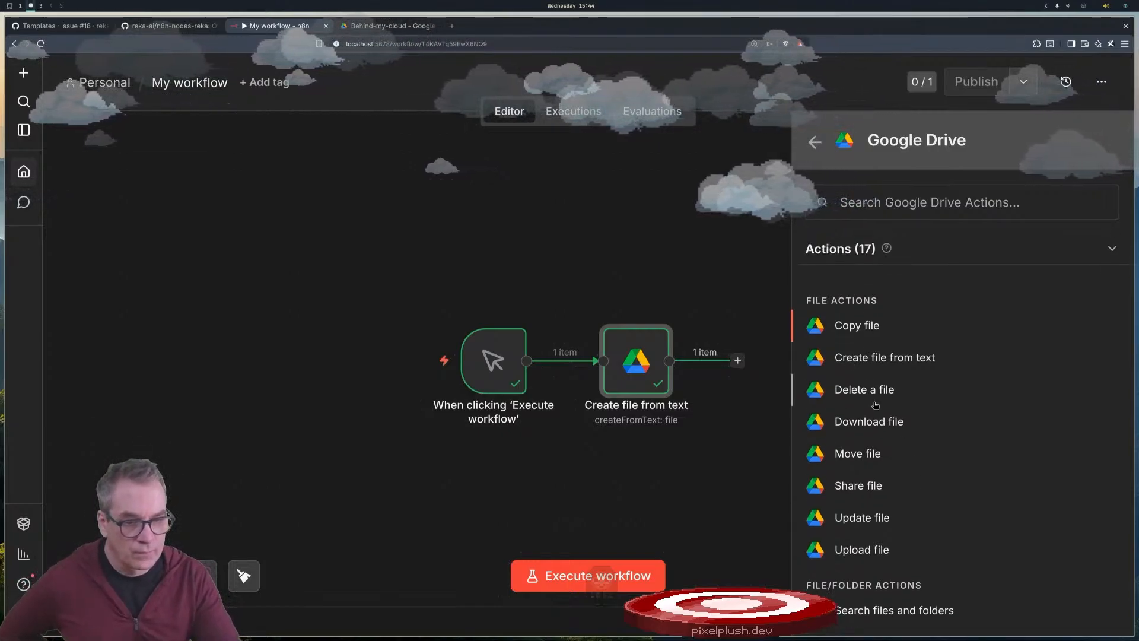
{"action": "scroll", "coordinate": [878, 417], "scroll_direction": "down", "scroll_amount": 3}
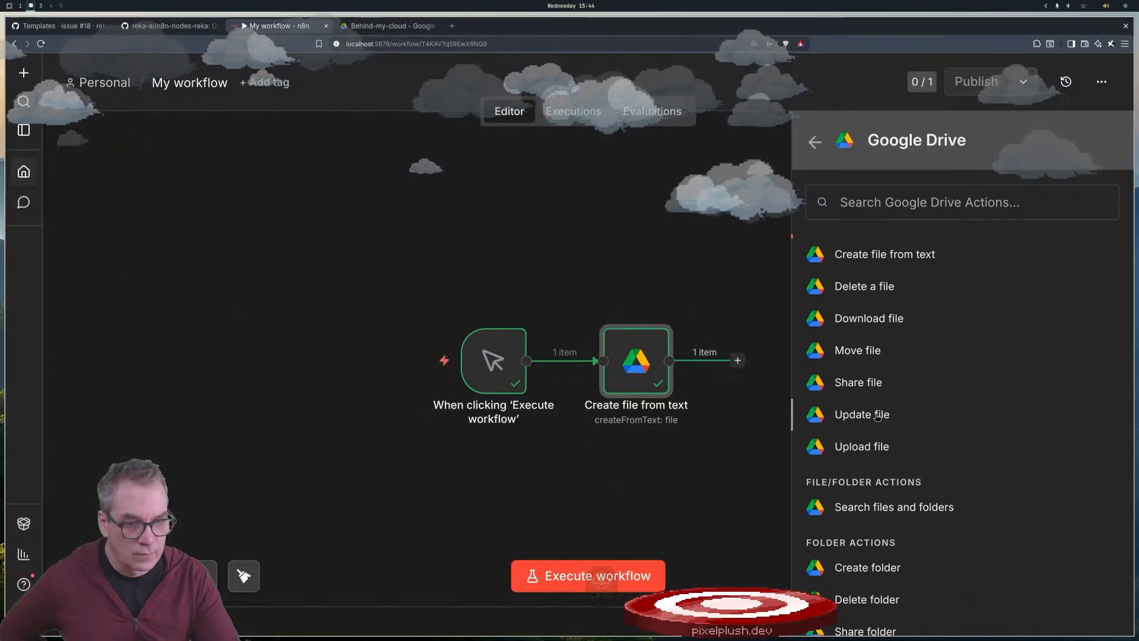
{"action": "scroll", "coordinate": [878, 417], "scroll_direction": "down", "scroll_amount": 2}
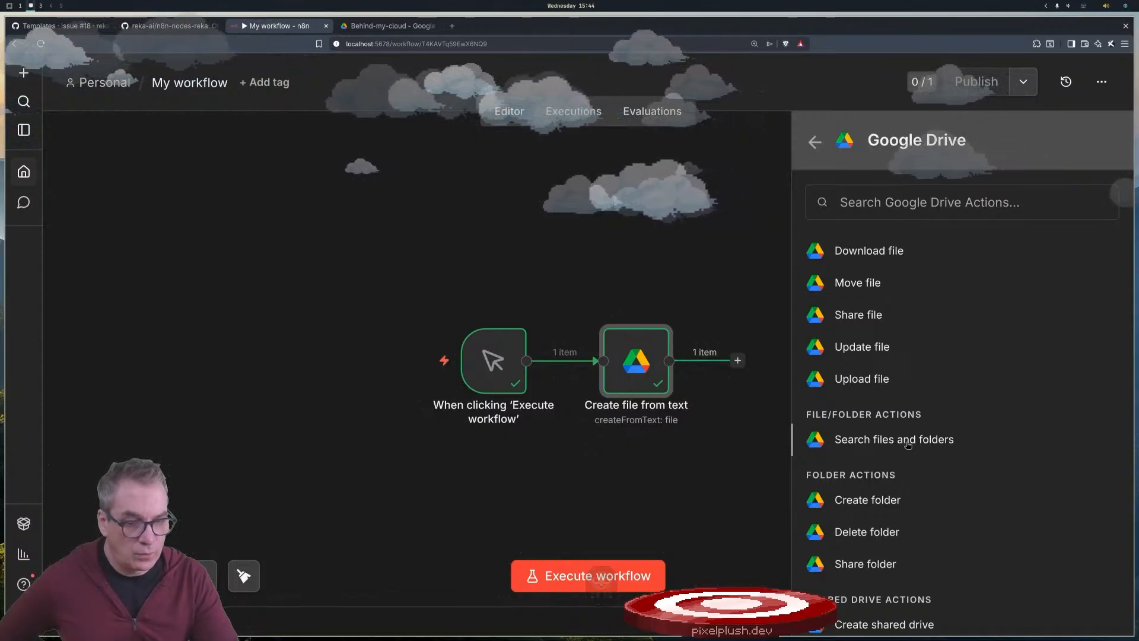
{"action": "scroll", "coordinate": [907, 444], "scroll_direction": "down", "scroll_amount": 3}
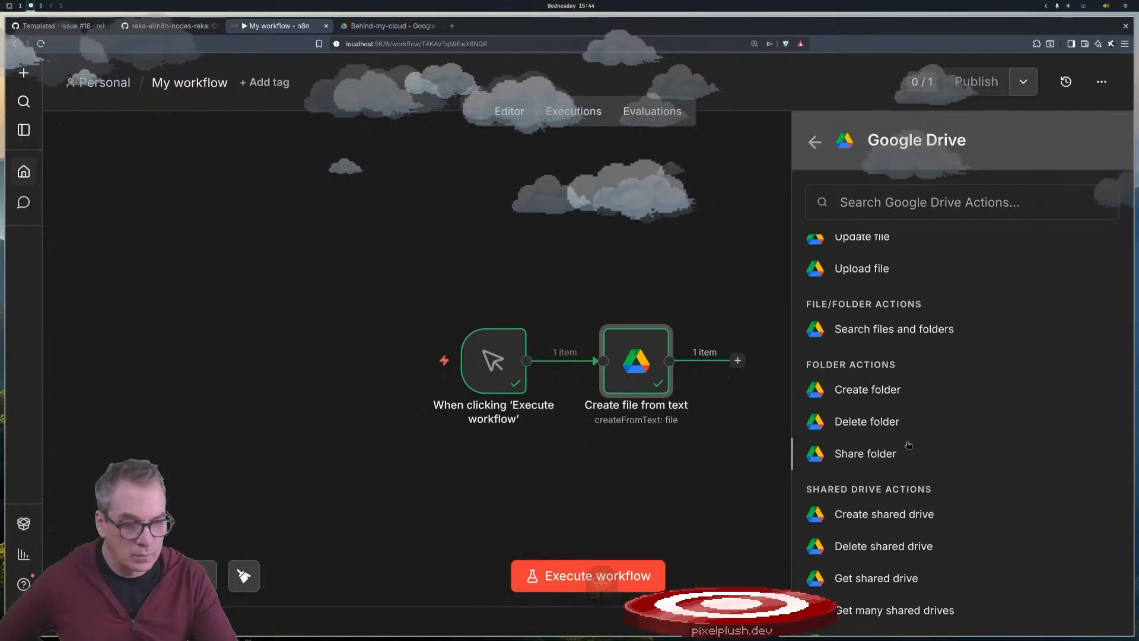
{"action": "scroll", "coordinate": [908, 444], "scroll_direction": "down", "scroll_amount": 2}
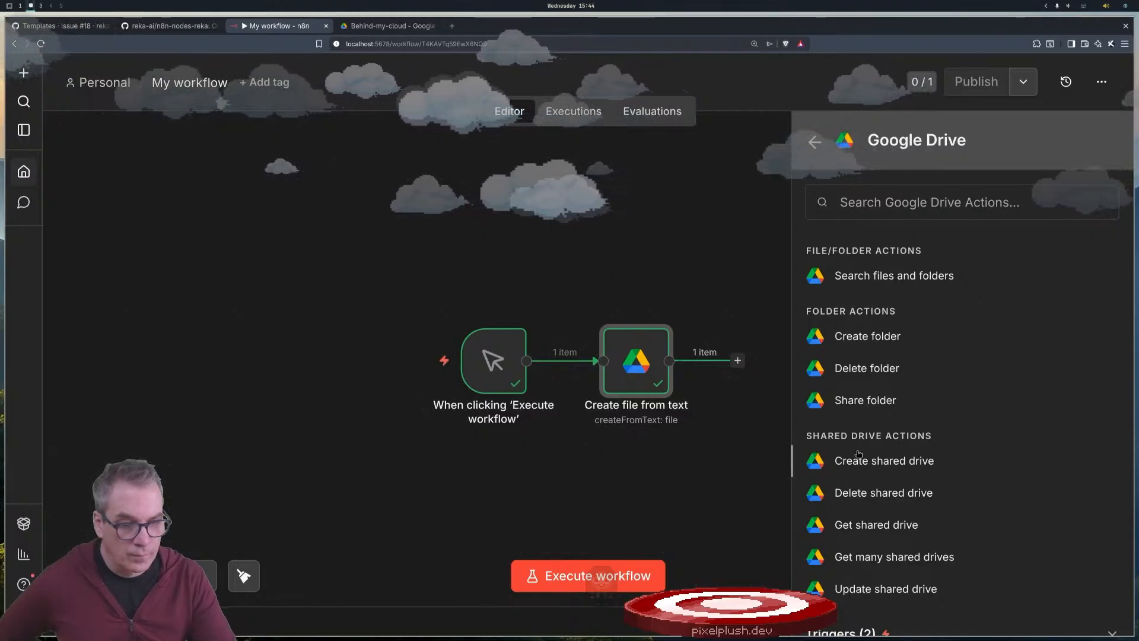
- Add the Google Drive trigger "On changes involving a specific folder" and set its poll mode to Every Hour
{"action": "scroll", "coordinate": [858, 455], "scroll_direction": "down", "scroll_amount": 3}
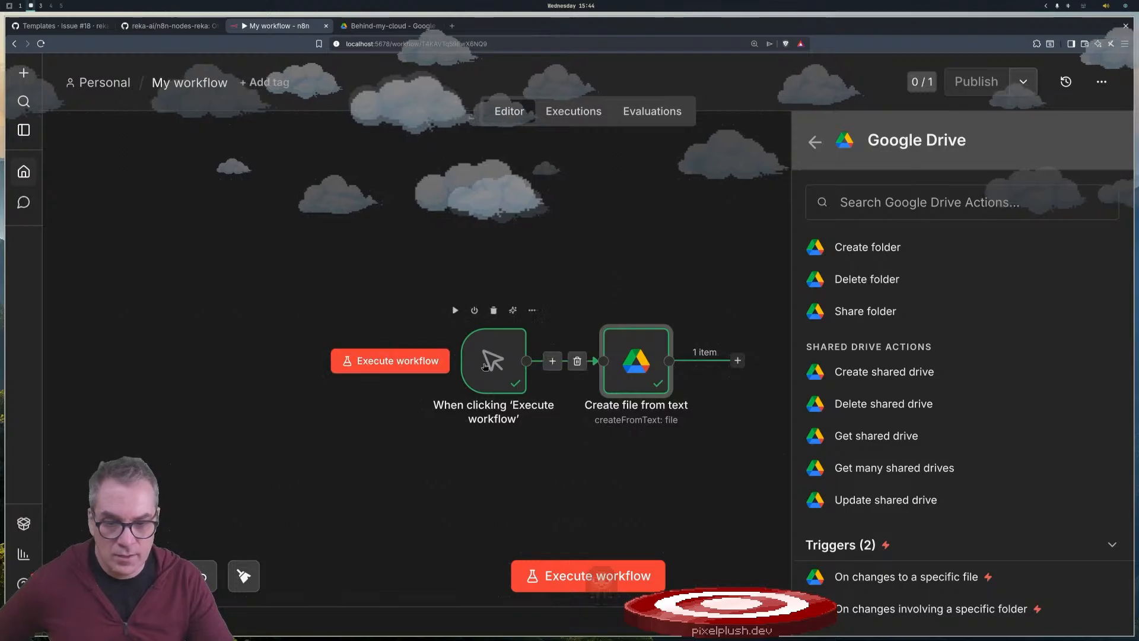
{"action": "left_click", "coordinate": [854, 609]}
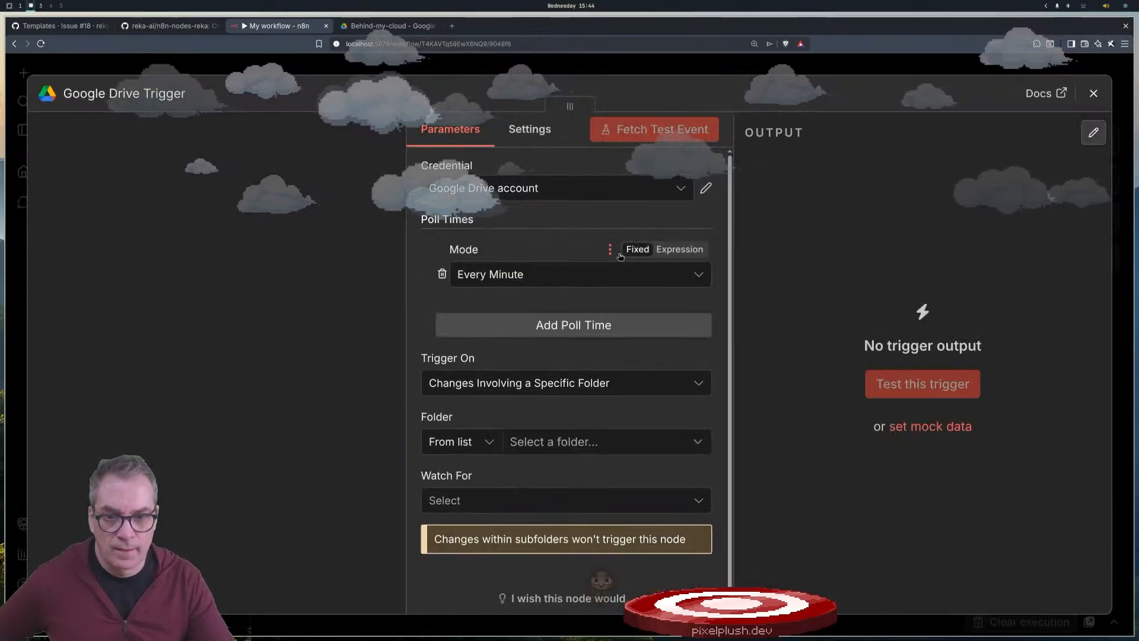
{"action": "left_click", "coordinate": [703, 277]}
{"action": "left_click", "coordinate": [579, 349]}
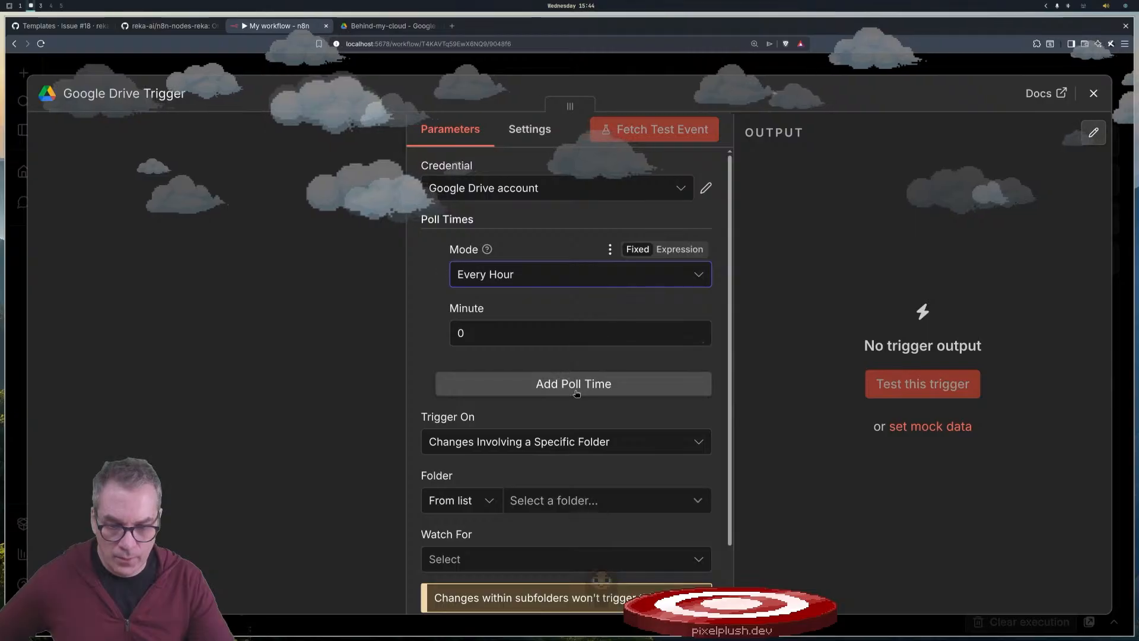
- Set the trigger's folder to Behind-my-cloud and make it watch for File Updated
{"action": "scroll", "coordinate": [580, 419], "scroll_direction": "down", "scroll_amount": 1}
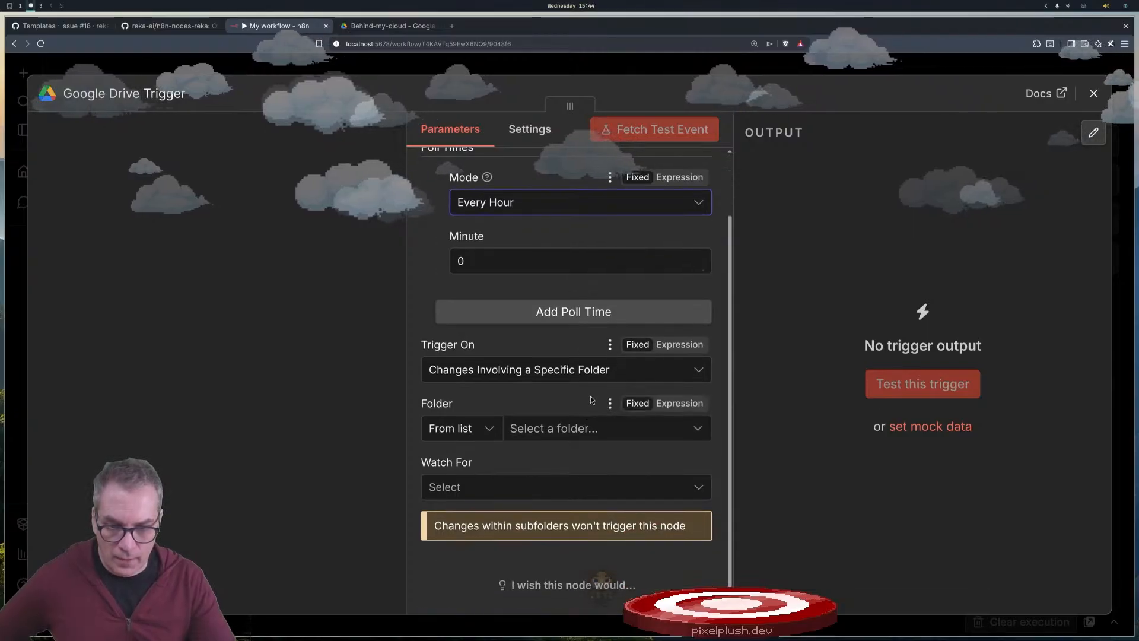
{"action": "left_click", "coordinate": [592, 427]}
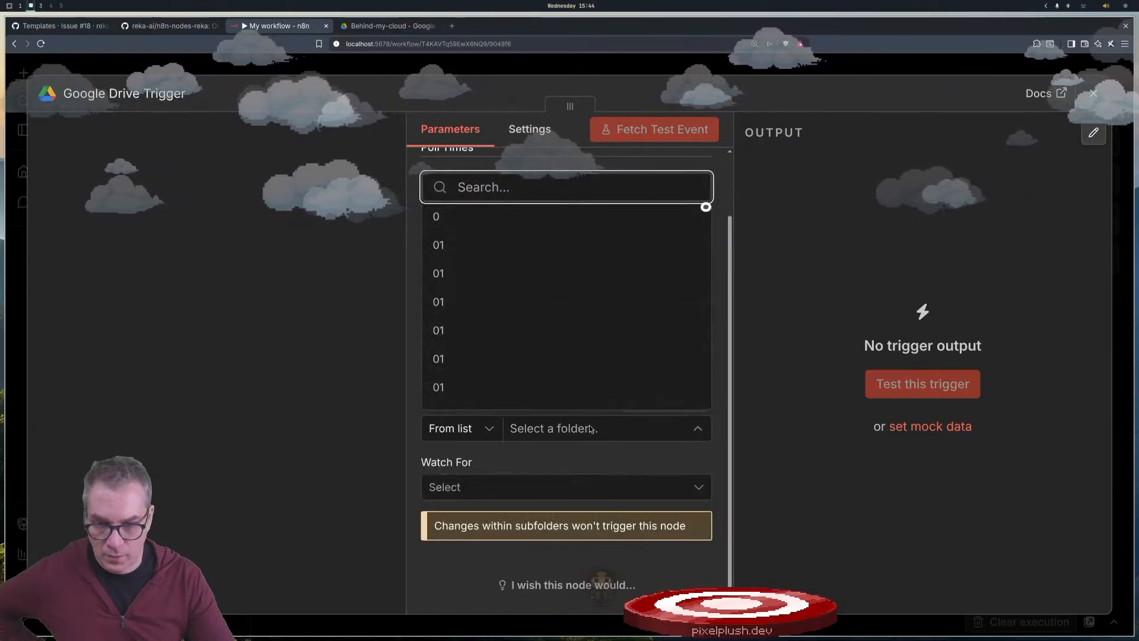
{"action": "type", "text": "be"}
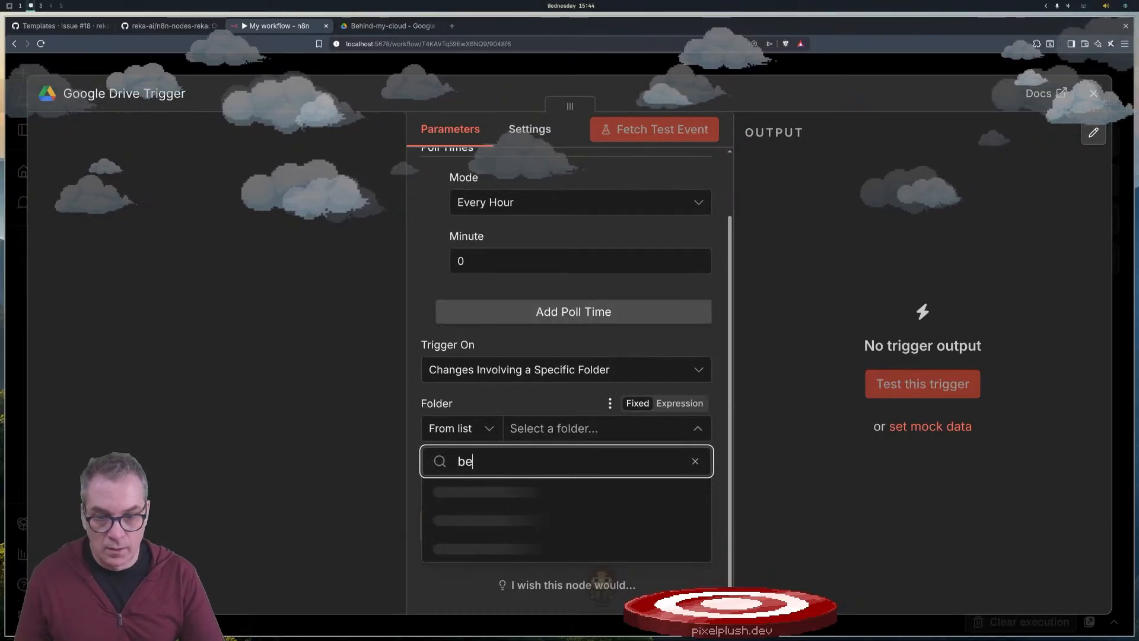
{"action": "left_click", "coordinate": [485, 491]}
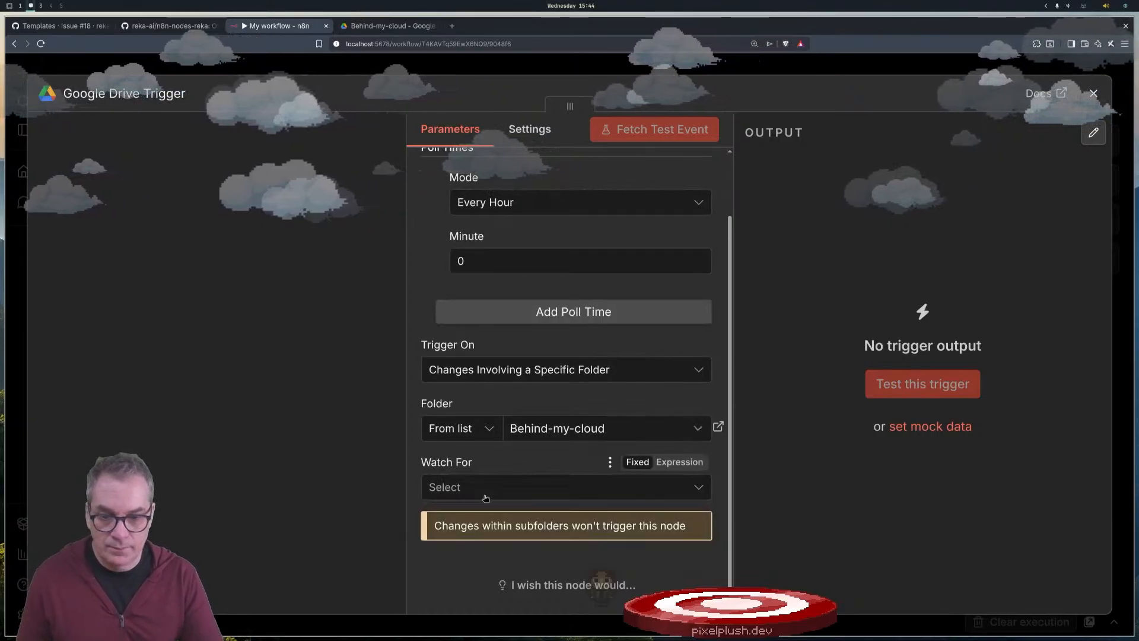
{"action": "left_click", "coordinate": [489, 491]}
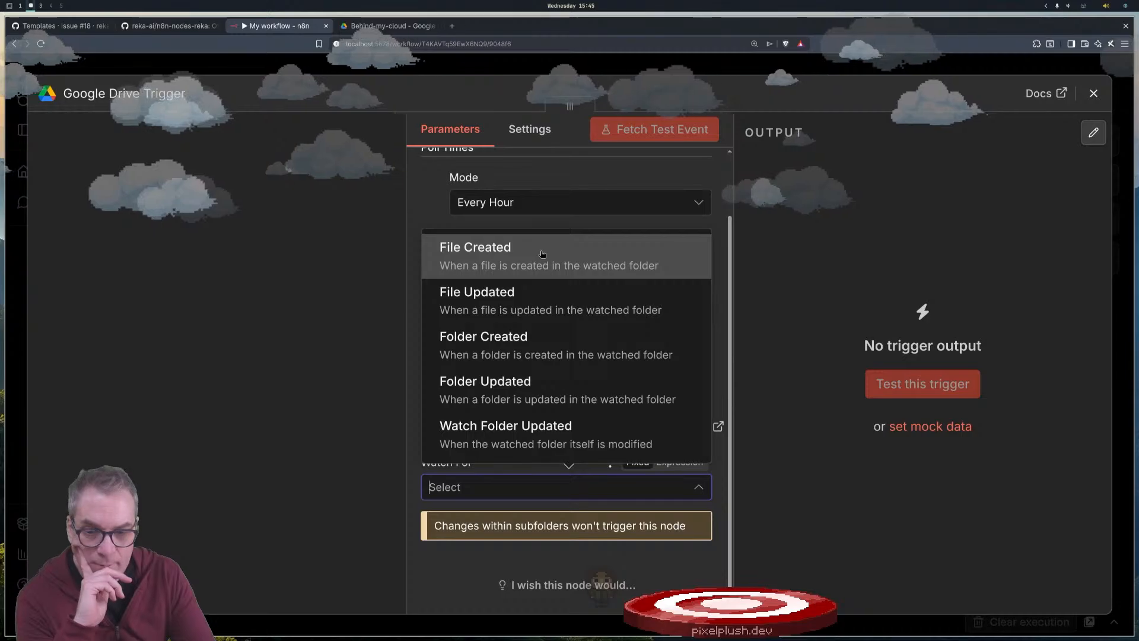
{"action": "left_click", "coordinate": [546, 302]}
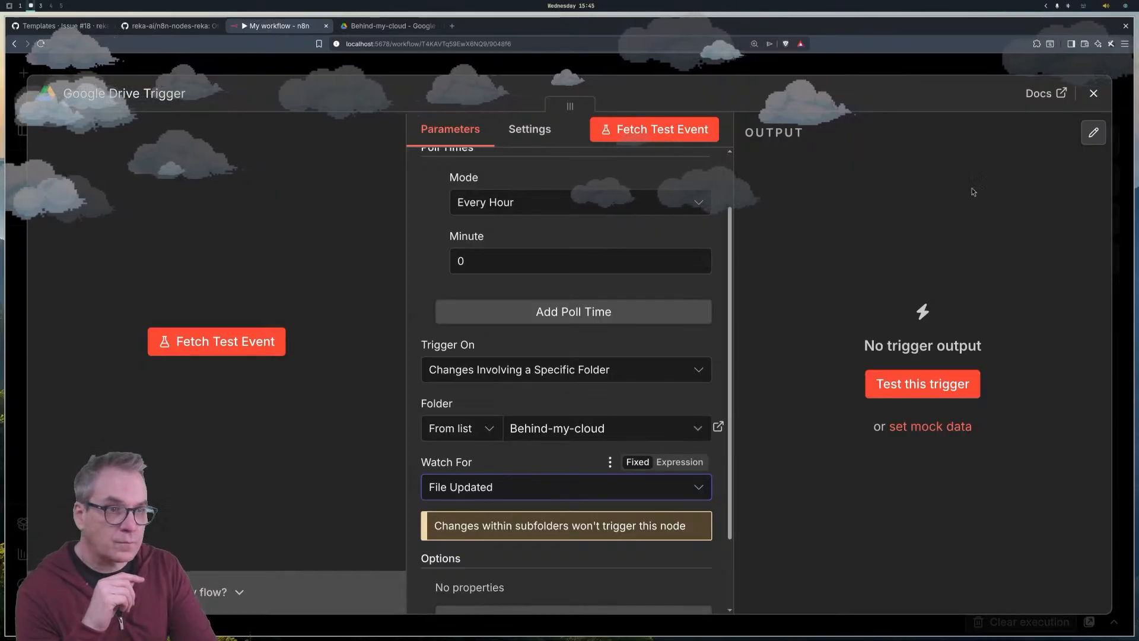
- Rename the Google Drive trigger as "When File is uploaded" and close its settings
{"action": "left_click", "coordinate": [132, 94]}
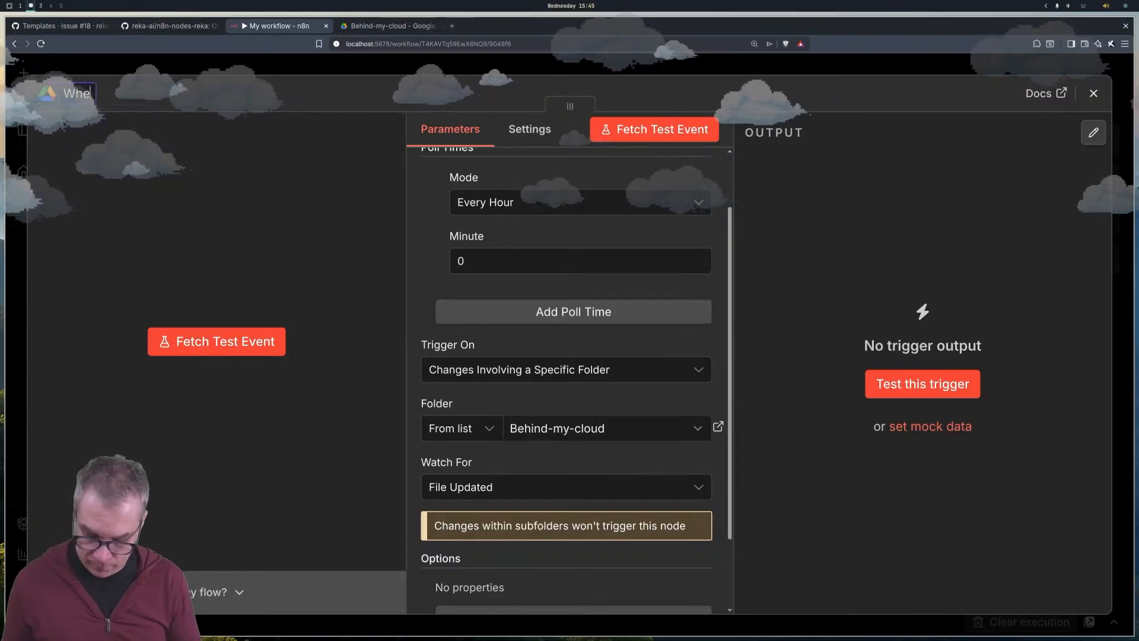
{"action": "type", "text": "When File "}
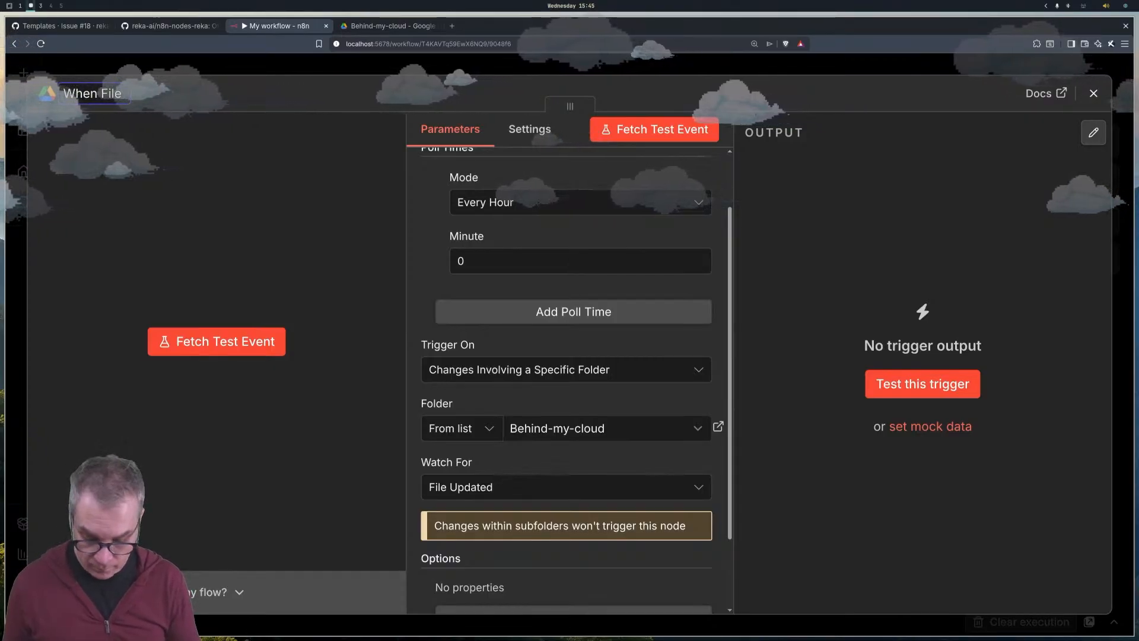
{"action": "type", "text": "is uploaded"}
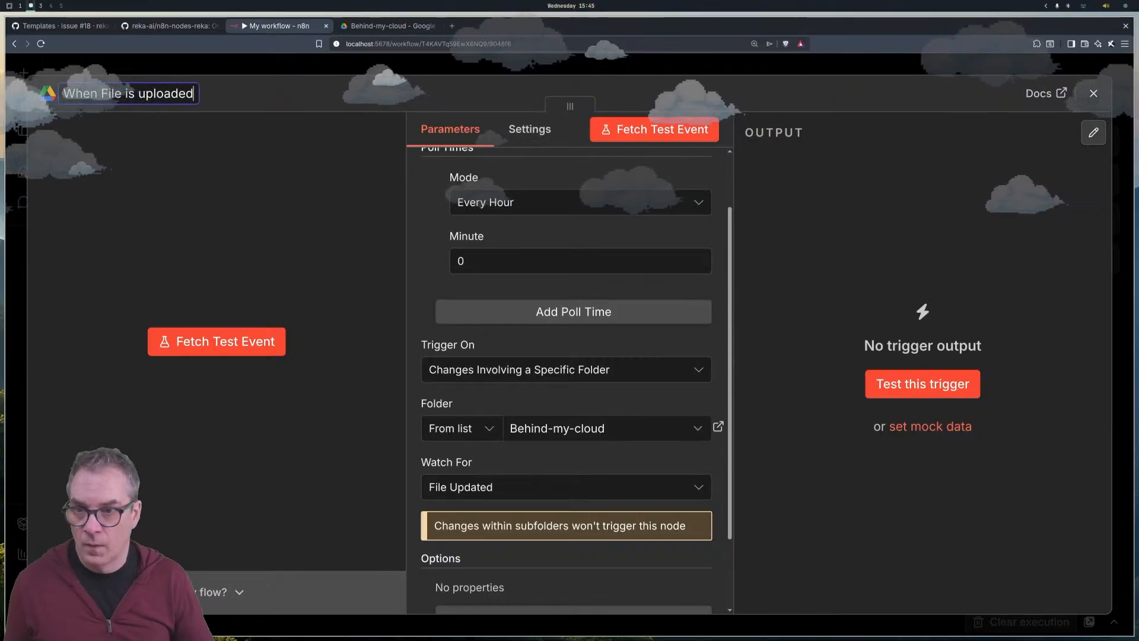
{"action": "key", "text": "Return"}
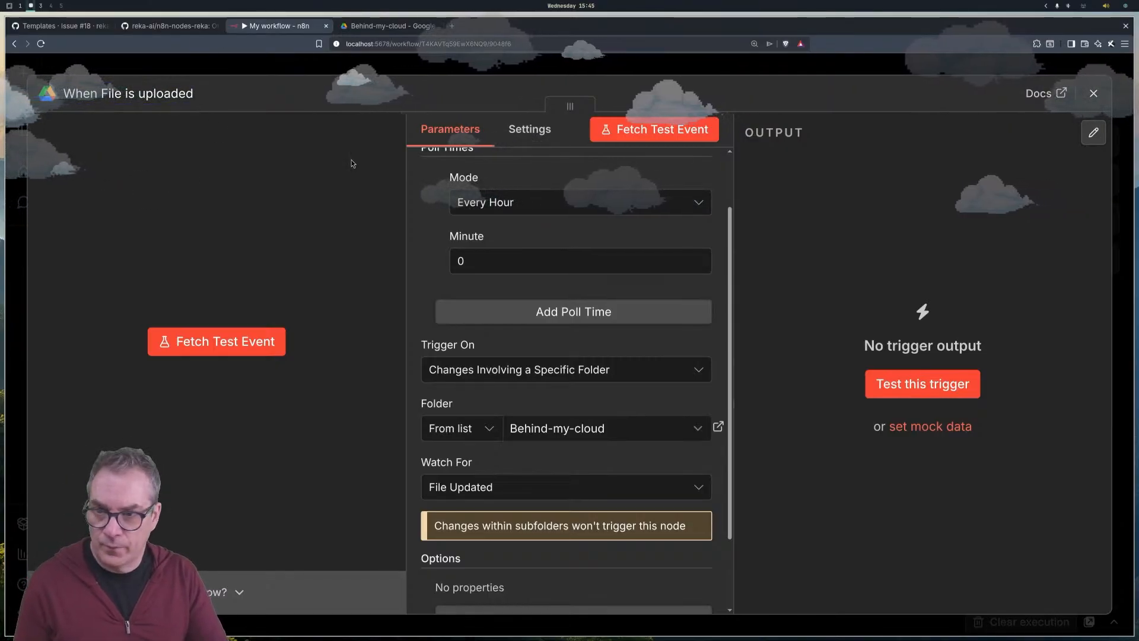
{"action": "left_click", "coordinate": [1093, 93]}
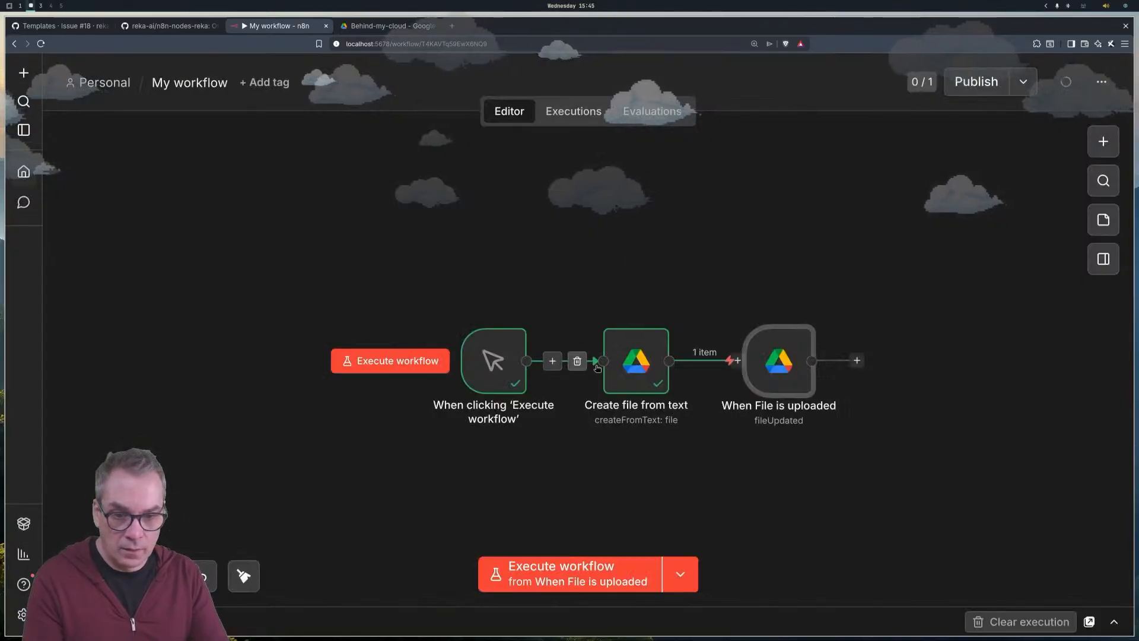
- Replace the manual trigger with When File is uploaded at the start of the flow, deleting the manual one and spacing out Create file from text
{"action": "left_click_drag", "start_coordinate": [779, 362], "coordinate": [357, 360]}
{"action": "left_click", "coordinate": [493, 313]}
{"action": "left_click_drag", "start_coordinate": [664, 375], "coordinate": [729, 377]}
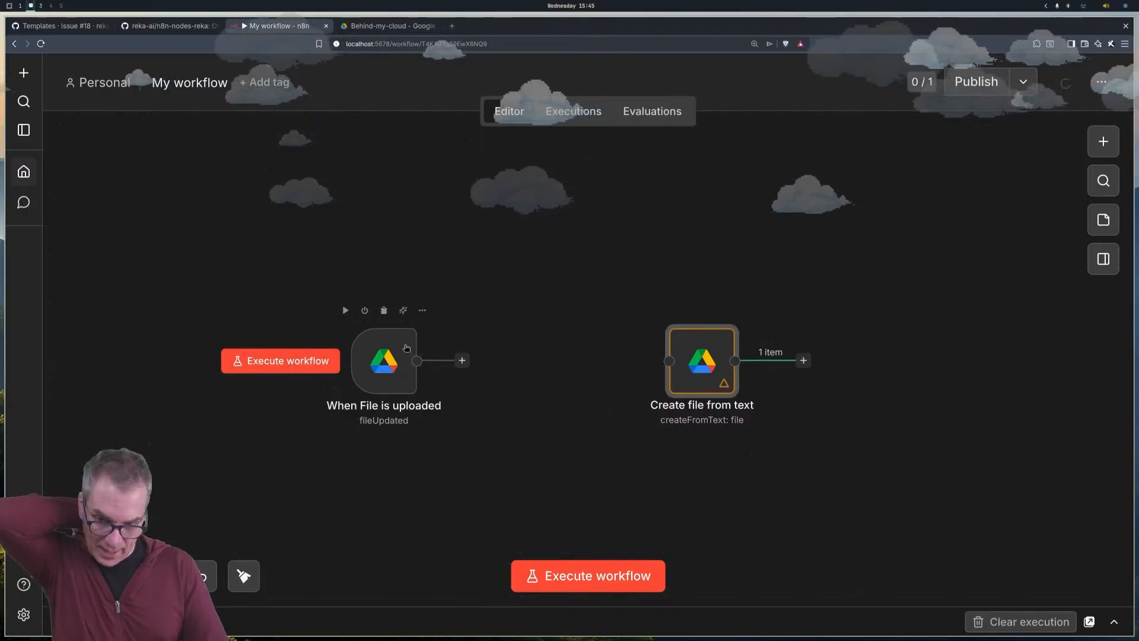
- Switch to the Behind-my-cloud folder in Google Drive and open the local Downloads folder in the Files app beside it
{"action": "left_click", "coordinate": [371, 30]}
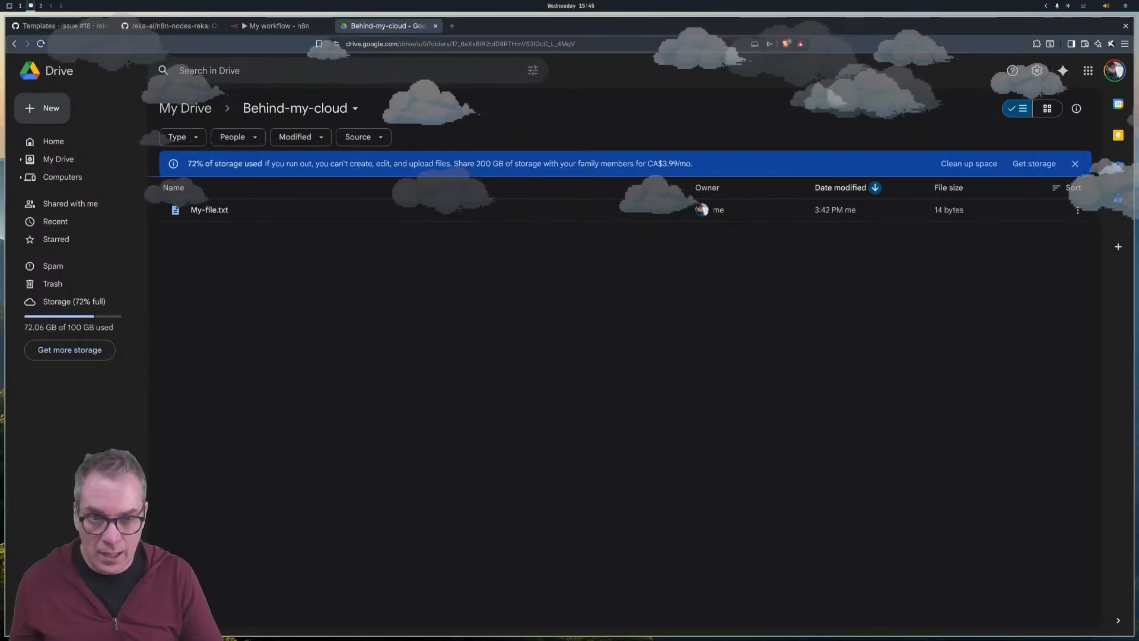
{"action": "key", "text": "super+shift+f"}
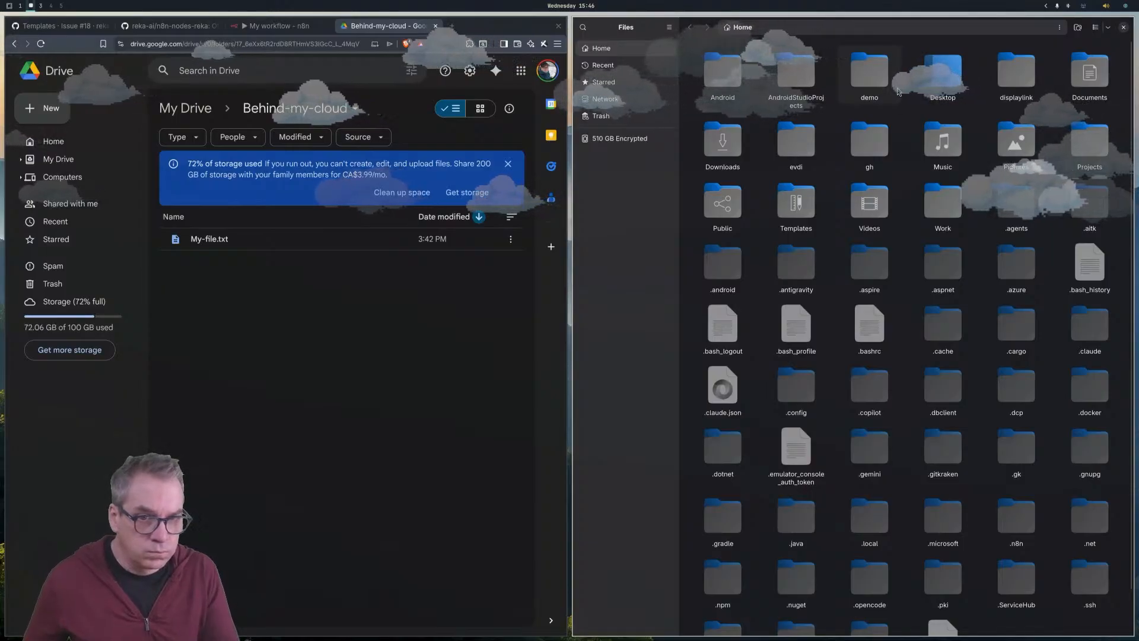
{"action": "double_click", "coordinate": [725, 133]}
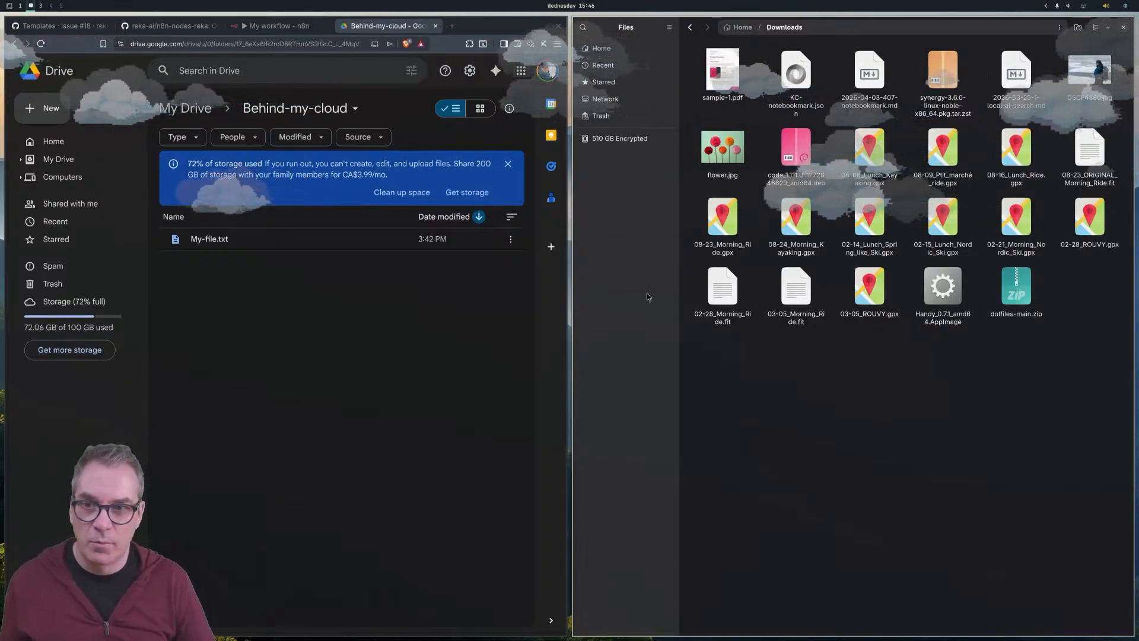
- Search the web for "dog" in a new browser tab and show the image results
{"action": "left_click", "coordinate": [452, 26]}
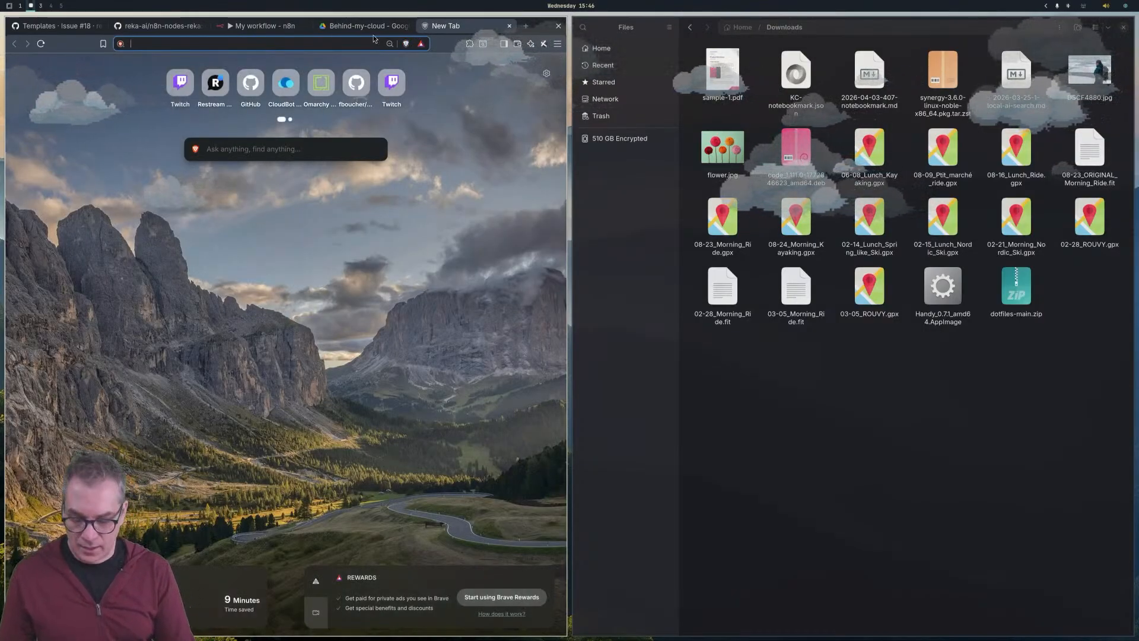
{"action": "type", "text": "dog"}
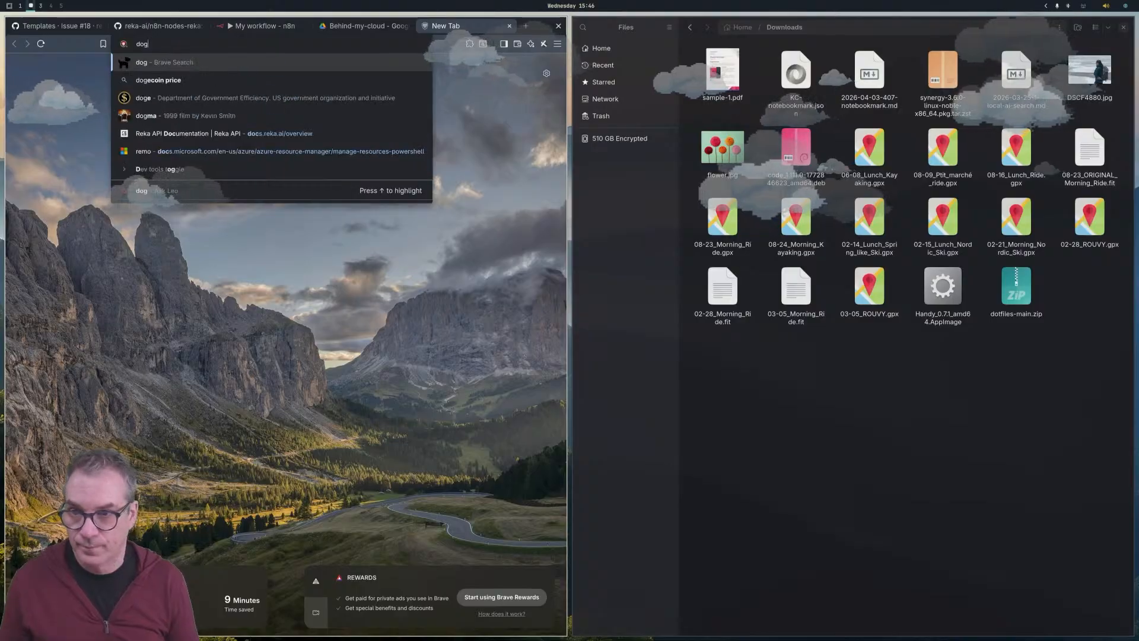
{"action": "key", "text": "Return"}
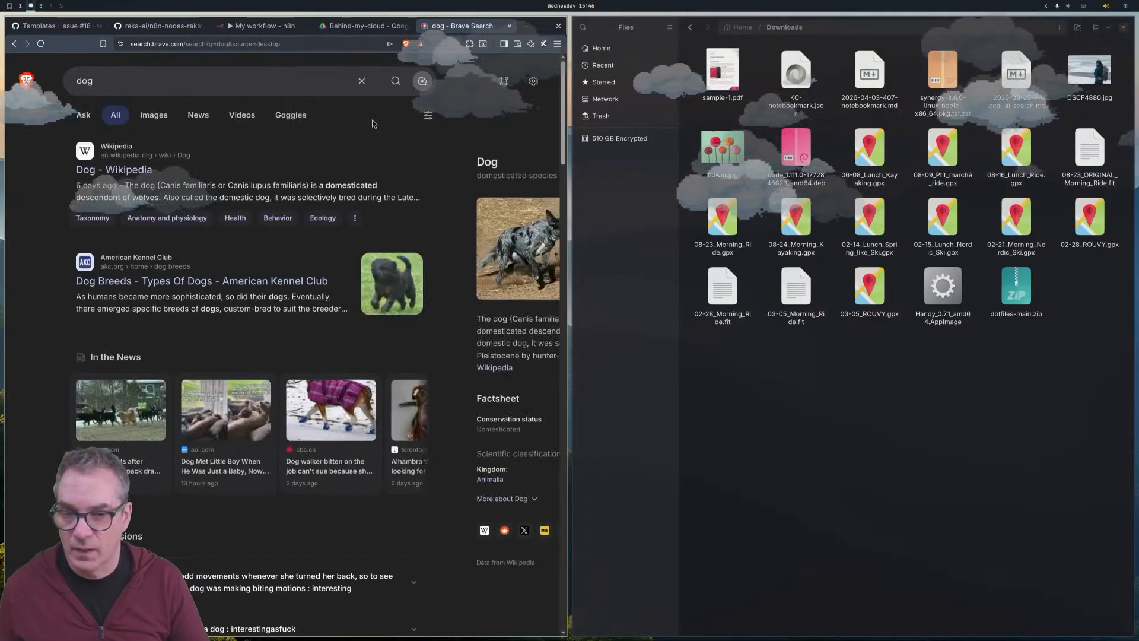
{"action": "left_click", "coordinate": [153, 114]}
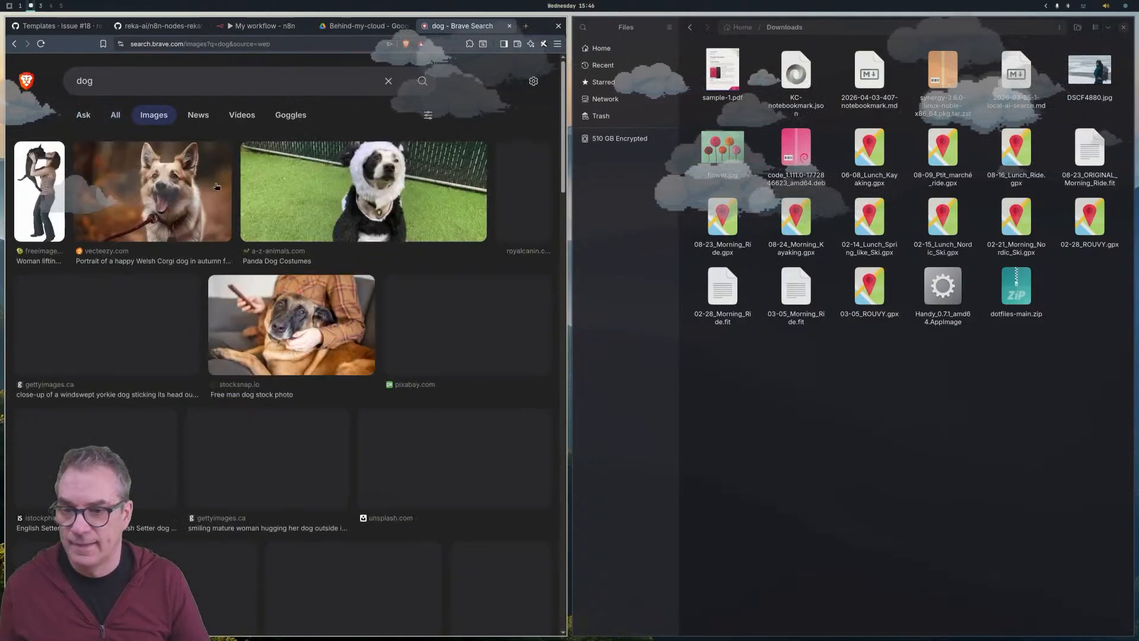
- Save the happy Welsh Corgi photo from the image results to Downloads as happy-corgi.jpg and close its image tab
{"action": "left_click", "coordinate": [153, 191]}
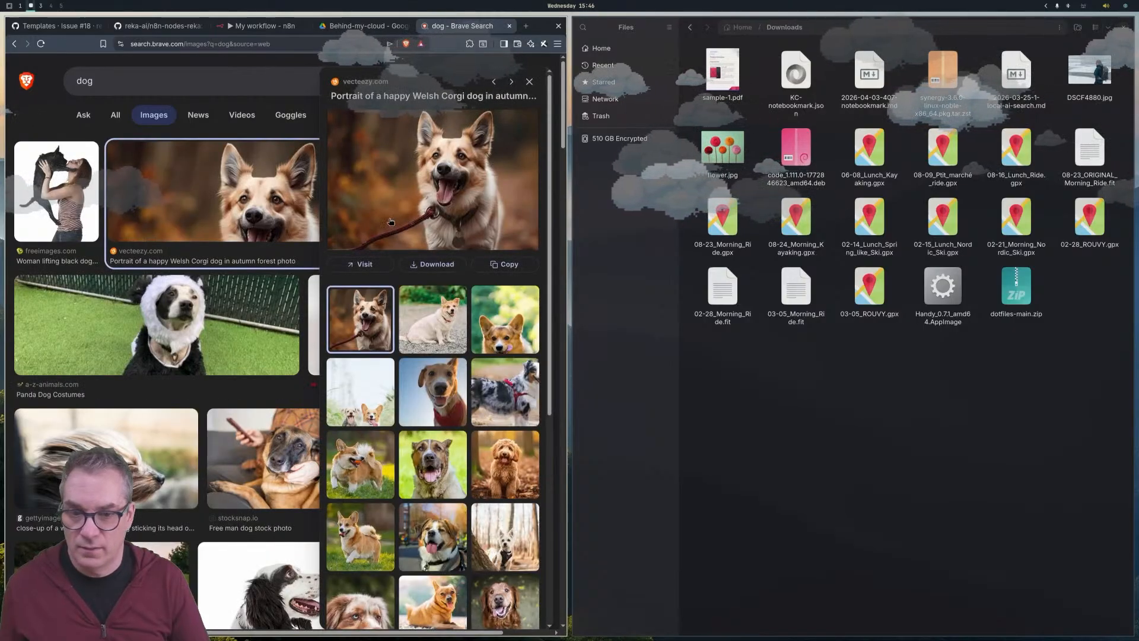
{"action": "left_click", "coordinate": [434, 265]}
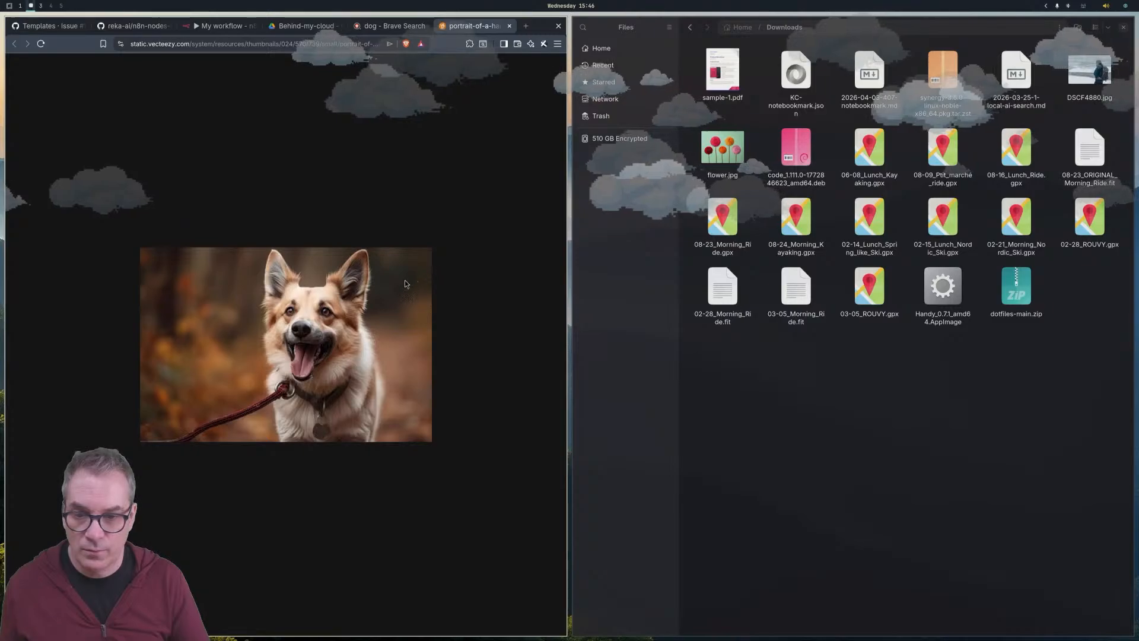
{"action": "right_click", "coordinate": [330, 326]}
{"action": "left_click", "coordinate": [344, 349]}
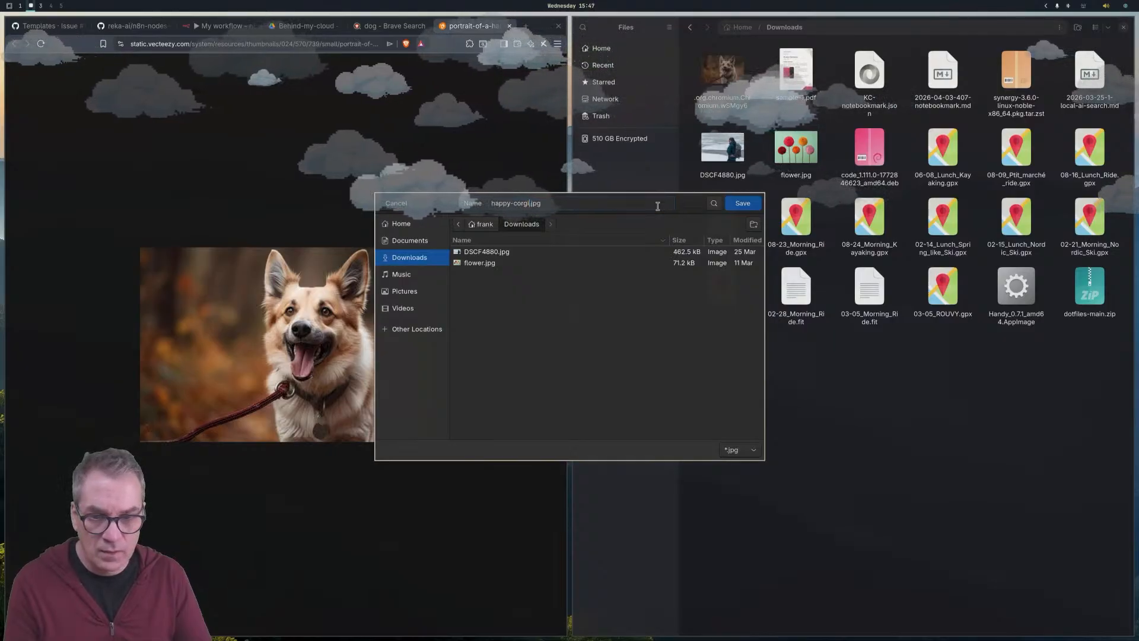
{"action": "left_click", "coordinate": [743, 203]}
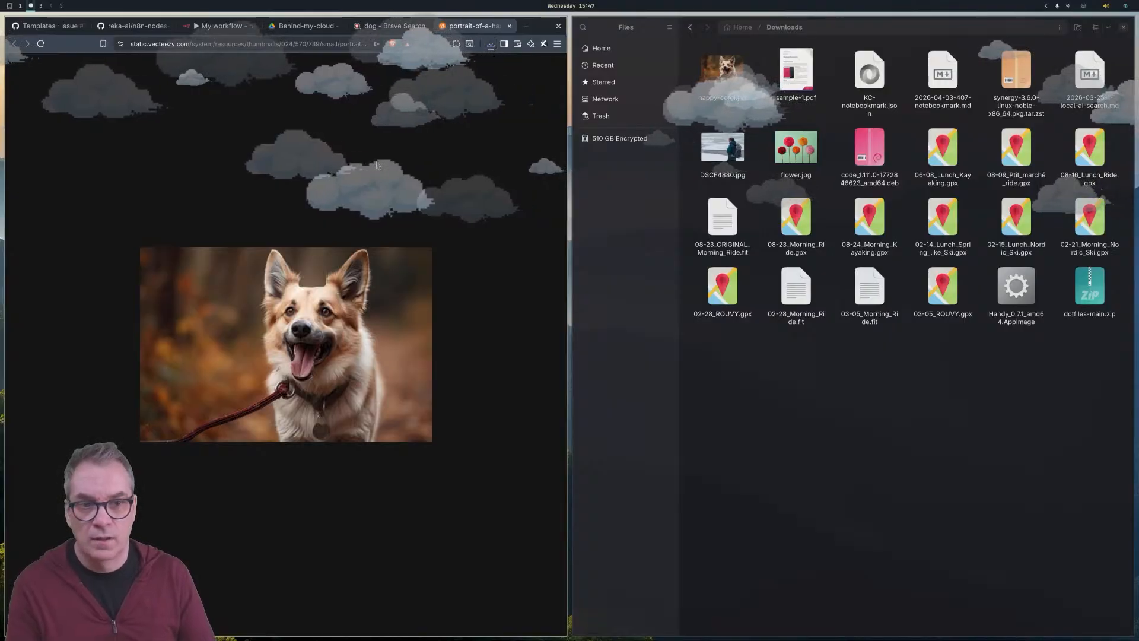
{"action": "left_click", "coordinate": [509, 26]}
- Open two more dog photos from the results in separate tabs: the peeking brown dog and the black-and-white dog on a blue background
{"action": "scroll", "coordinate": [304, 289], "scroll_direction": "down", "scroll_amount": 12}
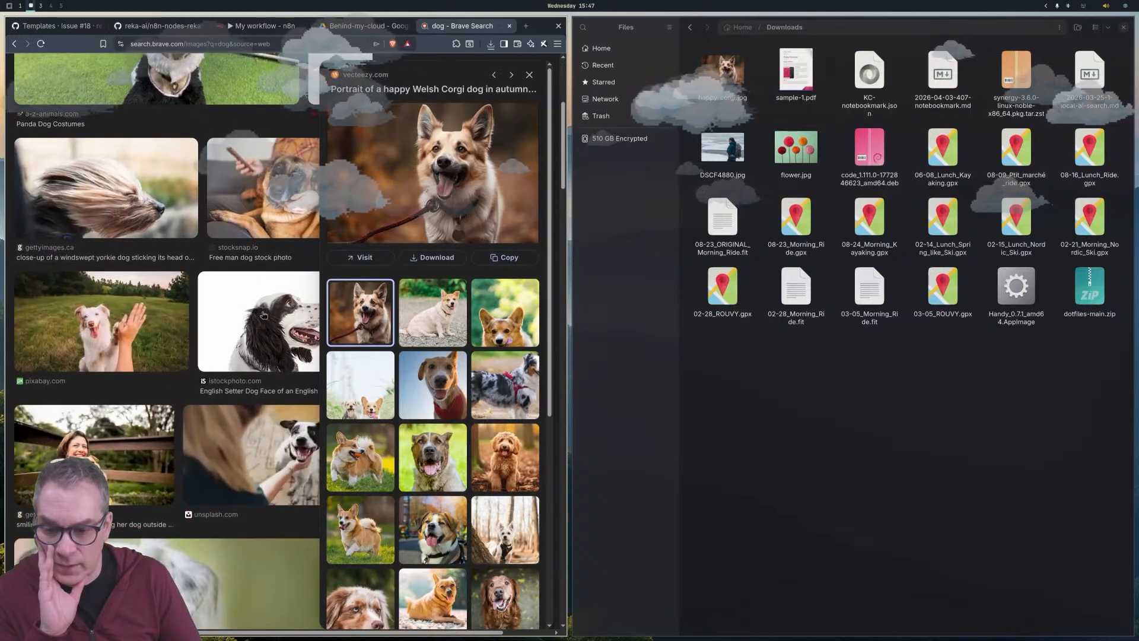
{"action": "scroll", "coordinate": [142, 386], "scroll_direction": "down", "scroll_amount": 10}
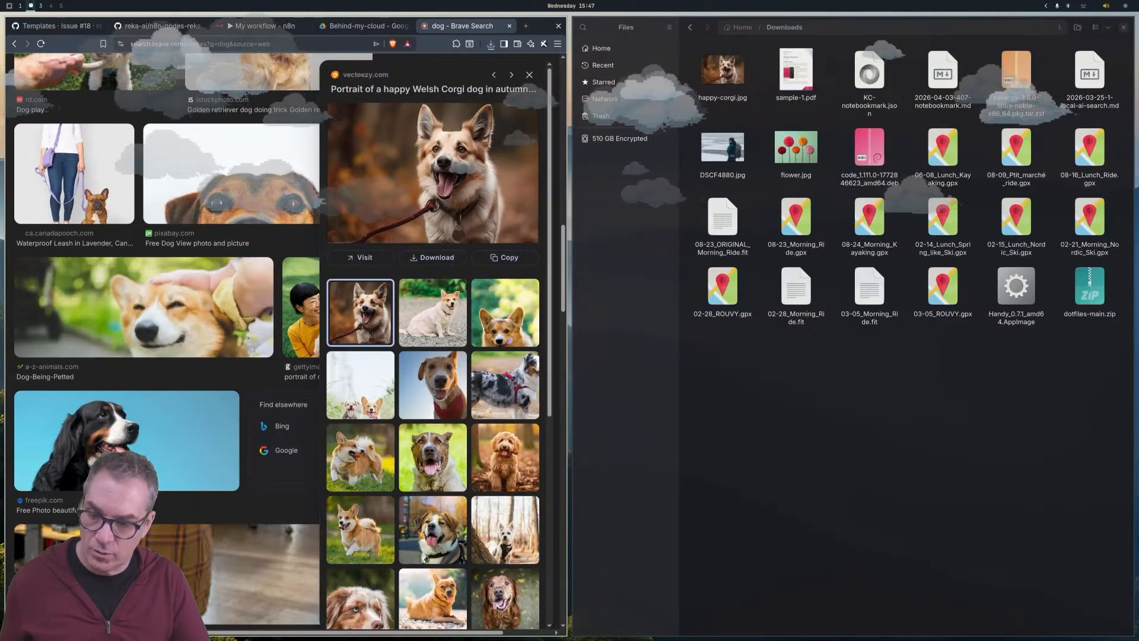
{"action": "left_click", "coordinate": [127, 466]}
{"action": "right_click", "coordinate": [243, 185]}
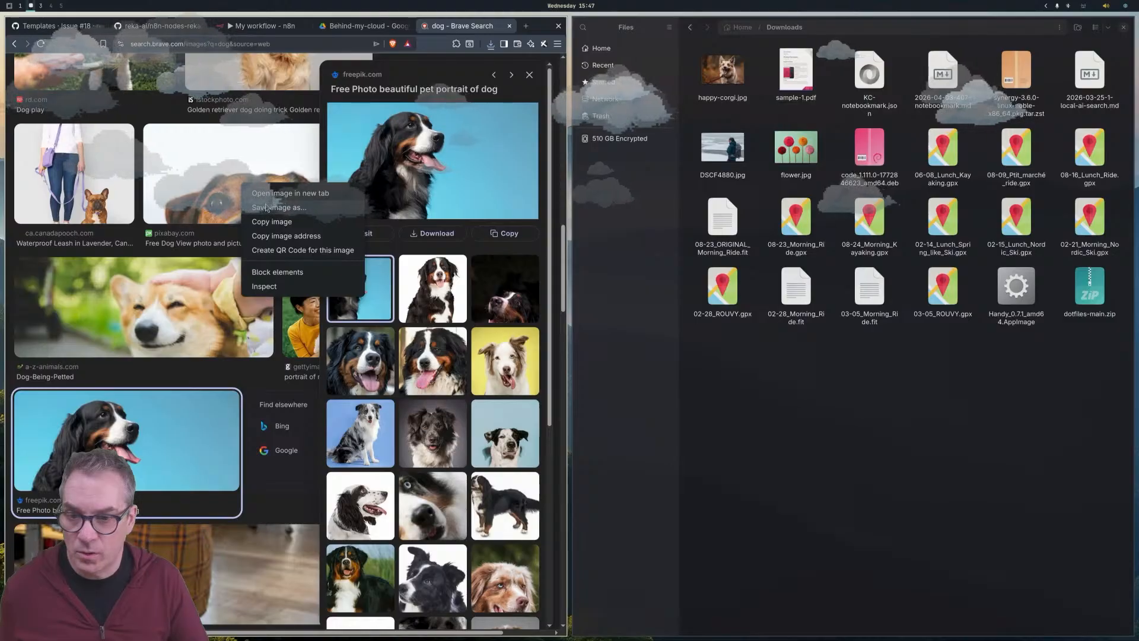
{"action": "left_click", "coordinate": [268, 194]}
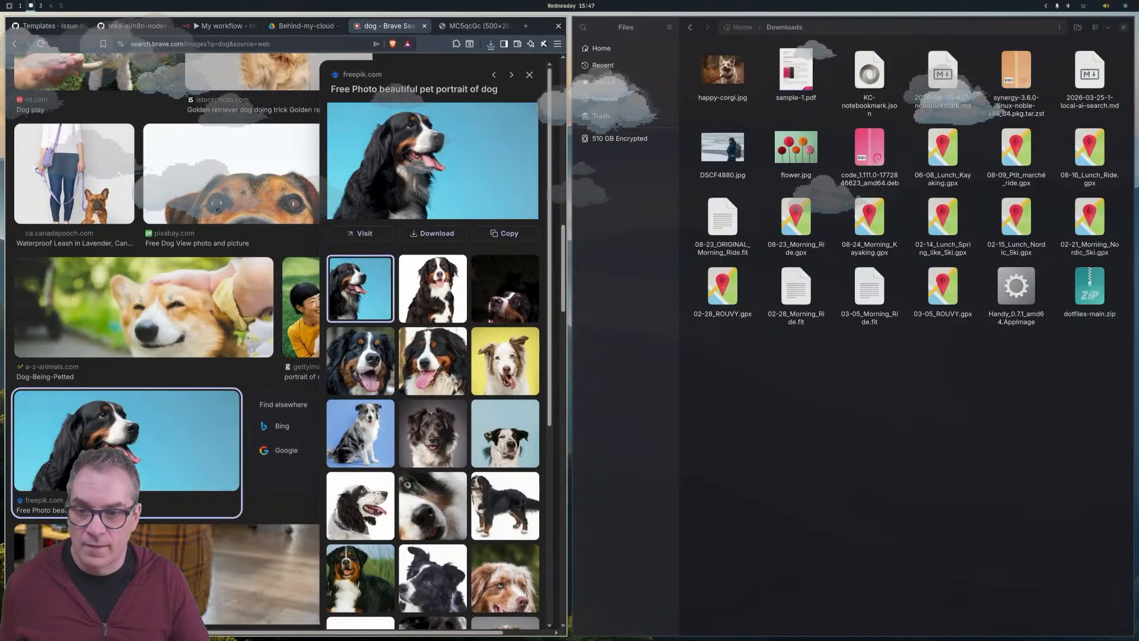
{"action": "left_click", "coordinate": [379, 146]}
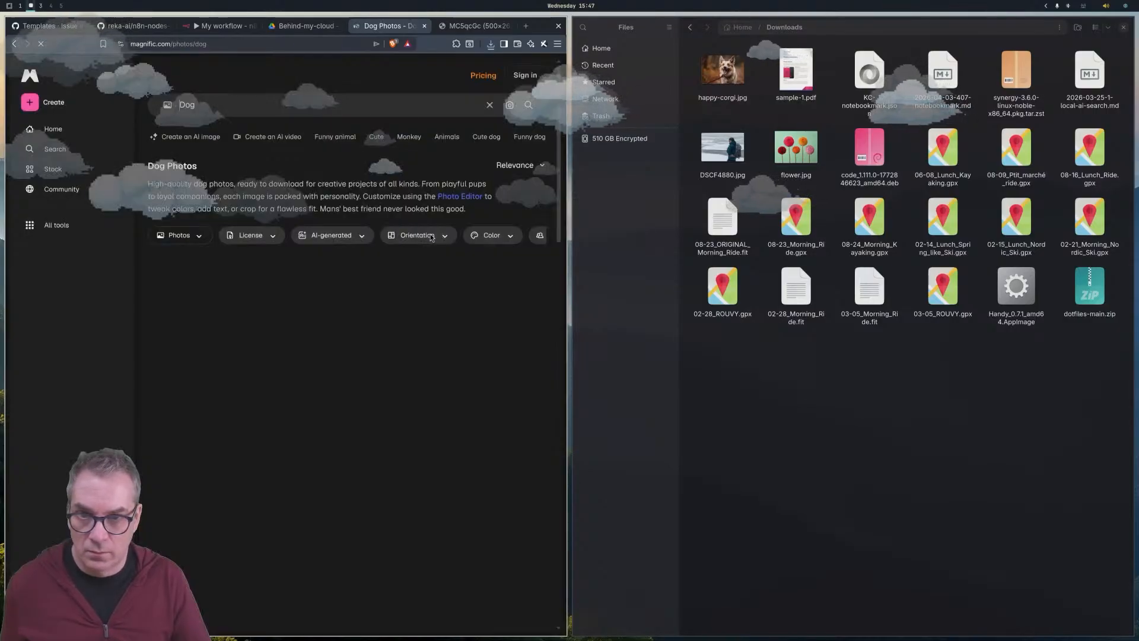
{"action": "key", "text": "alt+Left"}
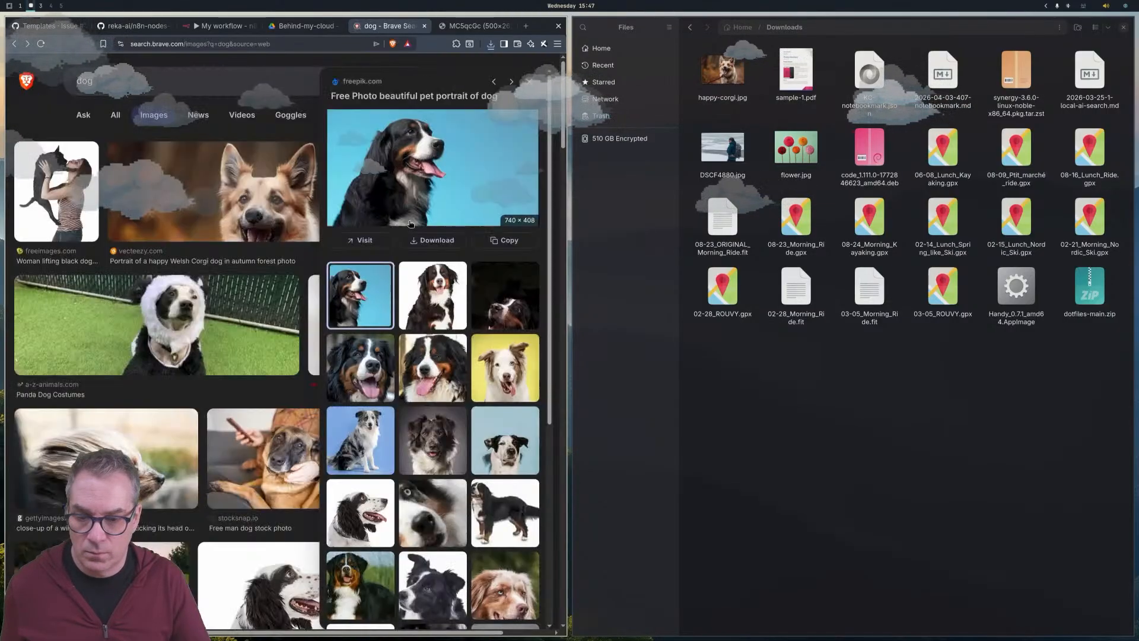
{"action": "left_click", "coordinate": [432, 242]}
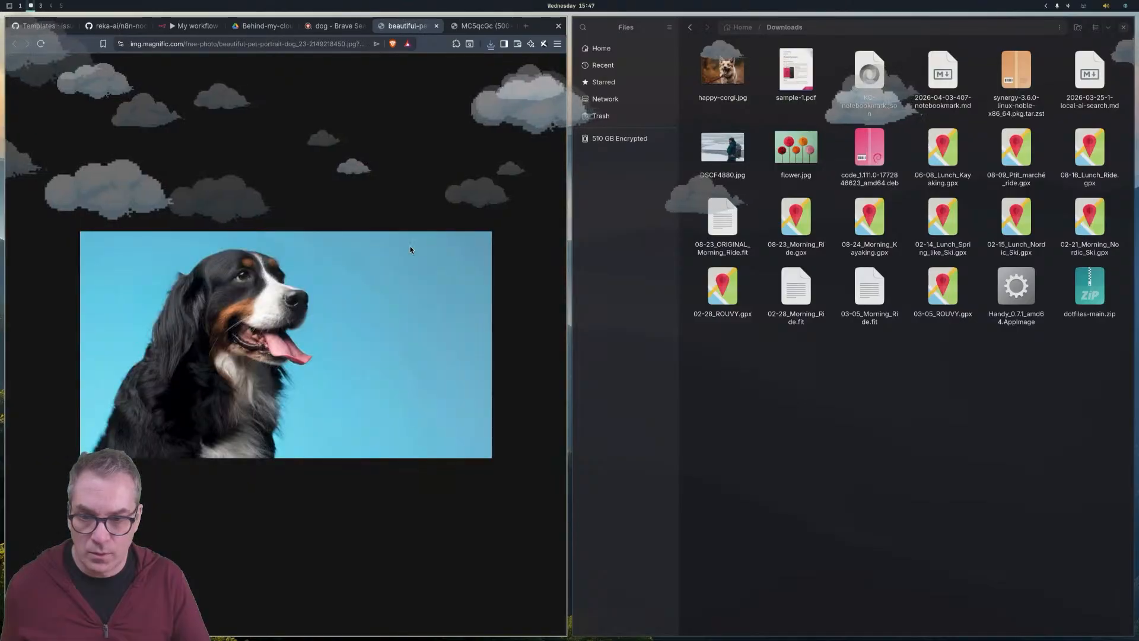
- Try to save the photo of the dog on the blue background to Downloads under a shorter file name
{"action": "right_click", "coordinate": [333, 295]}
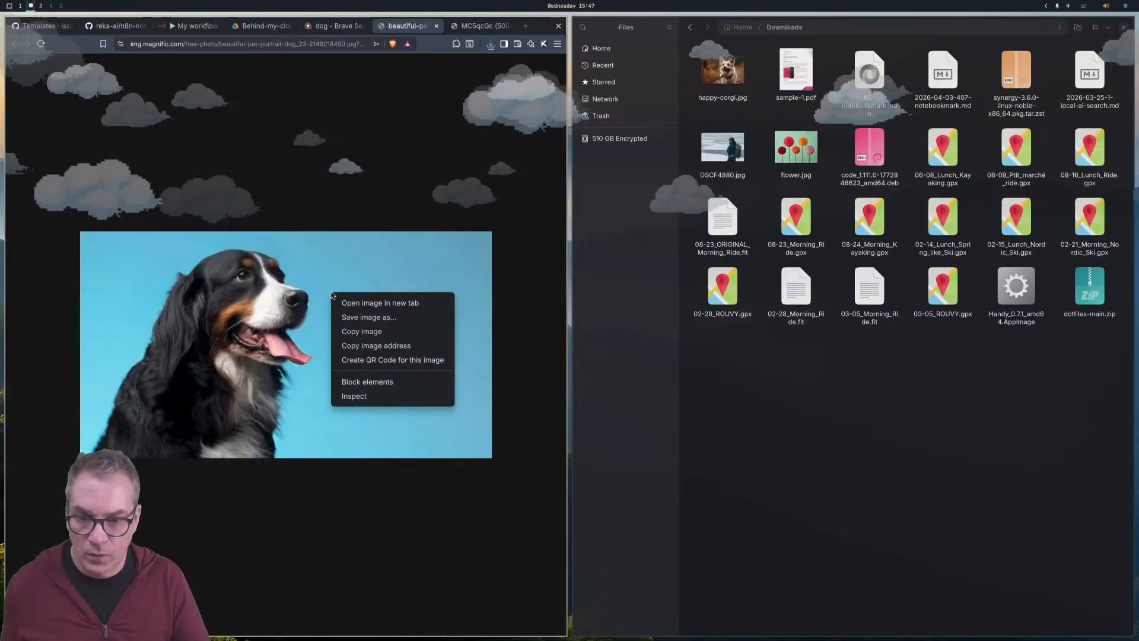
{"action": "left_click", "coordinate": [368, 317]}
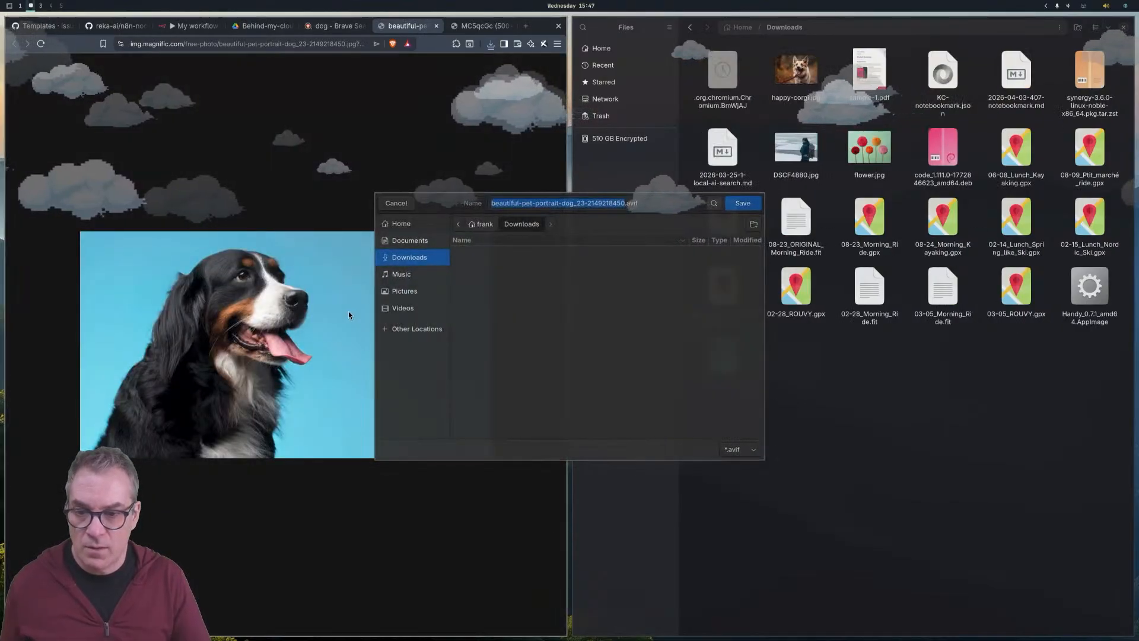
{"action": "left_click", "coordinate": [523, 203]}
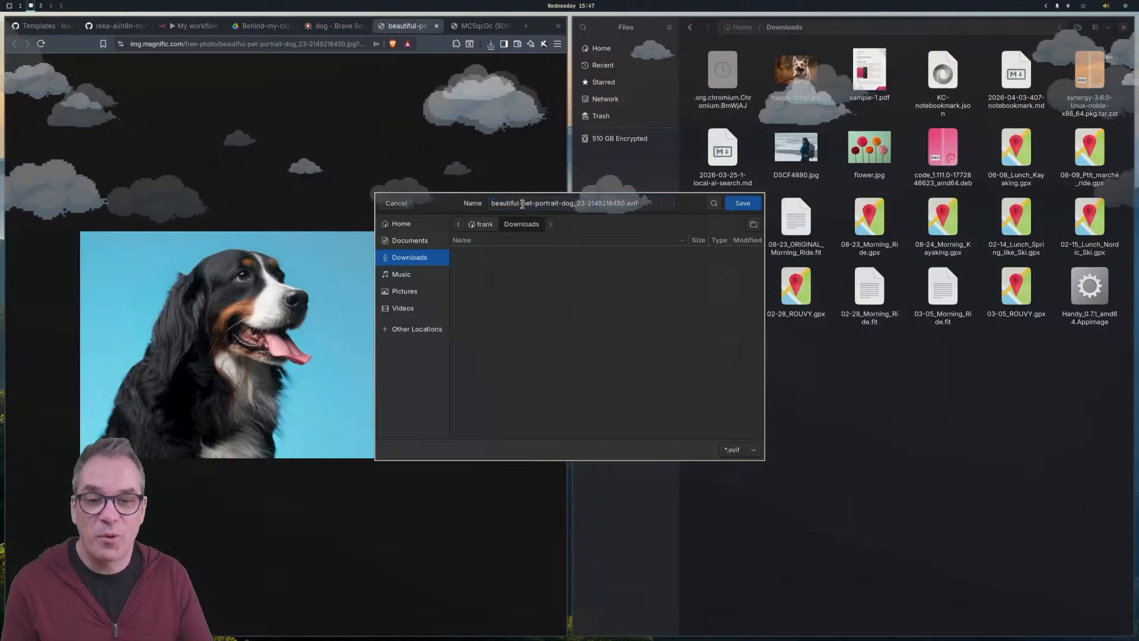
{"action": "key", "text": "shift+Home"}
{"action": "key", "text": "BackSpace"}
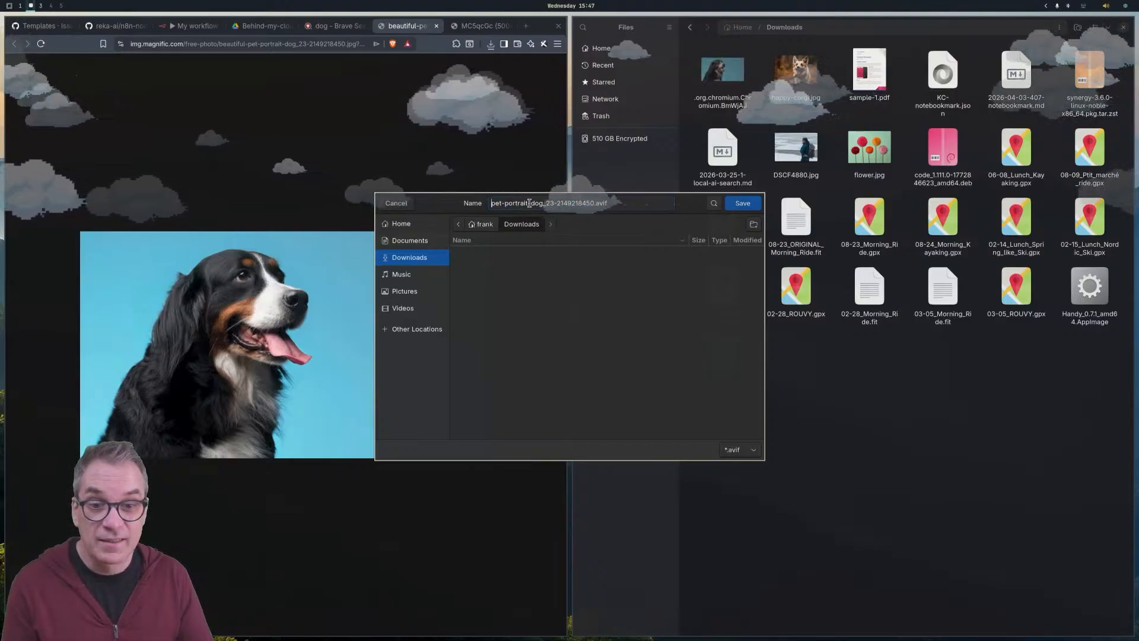
{"action": "left_click_drag", "start_coordinate": [529, 203], "coordinate": [590, 198]}
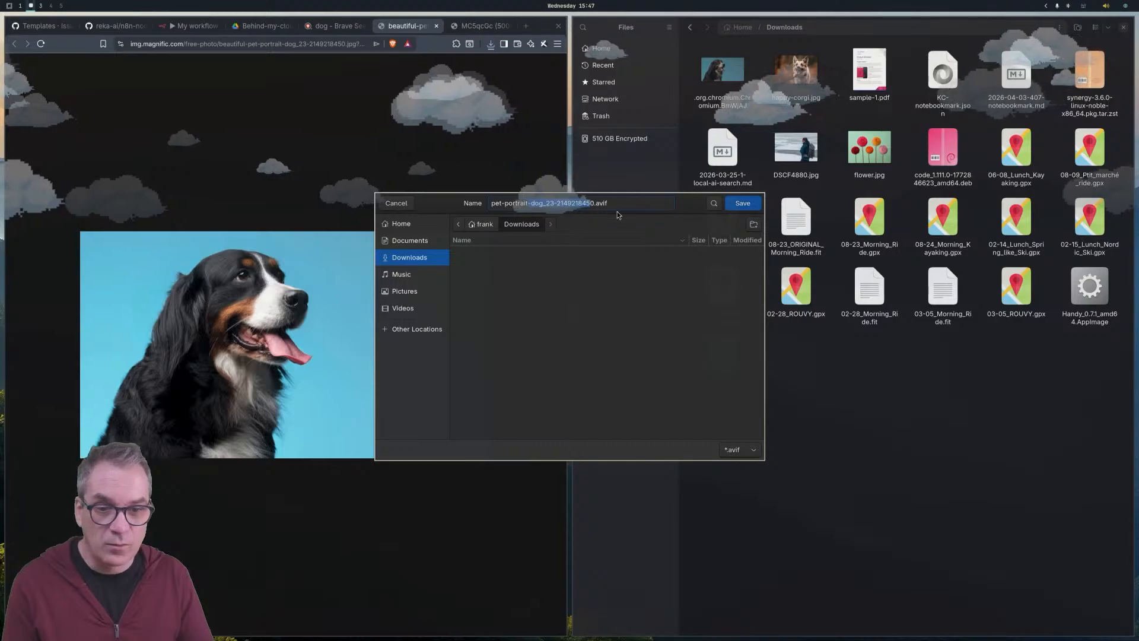
{"action": "left_click", "coordinate": [413, 203]}
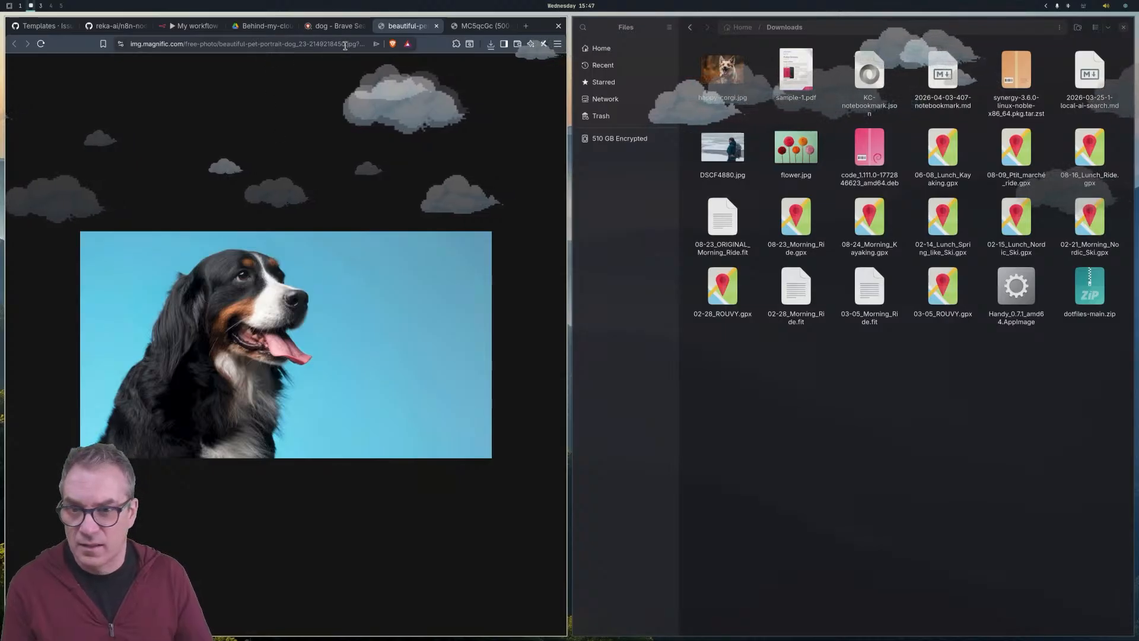
{"action": "right_click", "coordinate": [274, 349]}
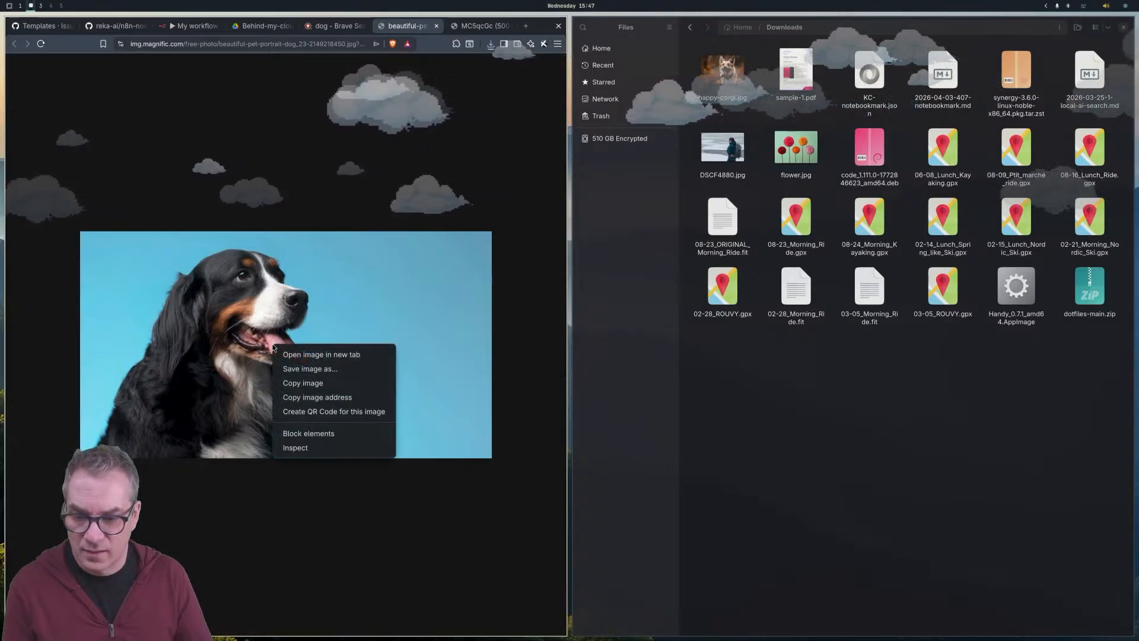
{"action": "left_click", "coordinate": [300, 368]}
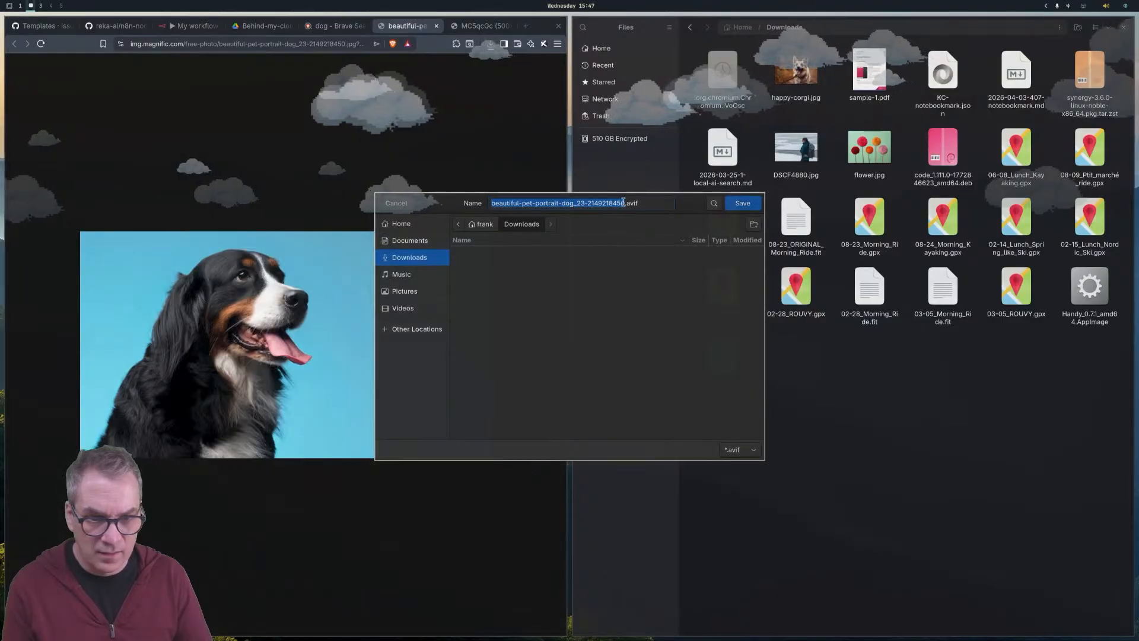
{"action": "left_click", "coordinate": [396, 203]}
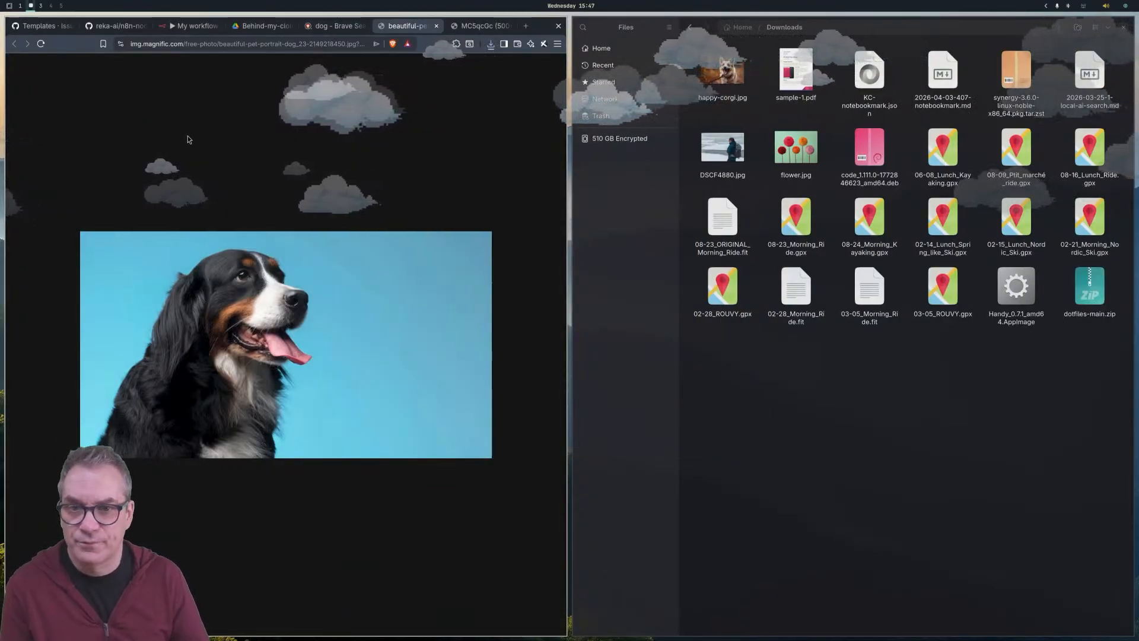
- Try to save the peeking brown dog photo to Downloads, and close both image tabs
{"action": "left_click", "coordinate": [472, 26]}
{"action": "right_click", "coordinate": [307, 347]}
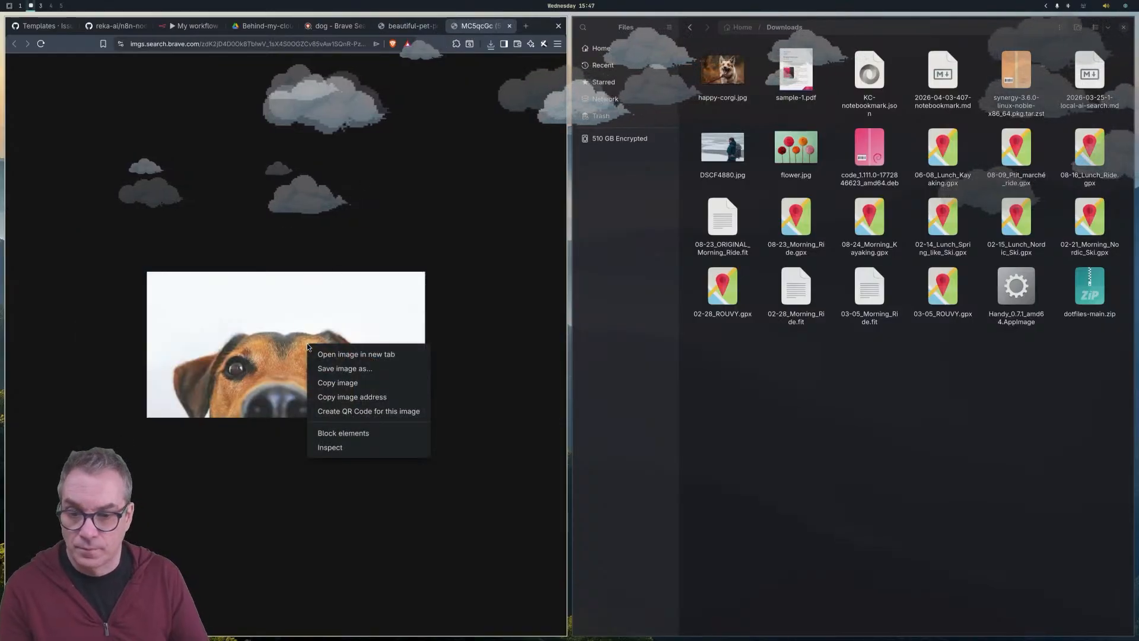
{"action": "left_click", "coordinate": [323, 370]}
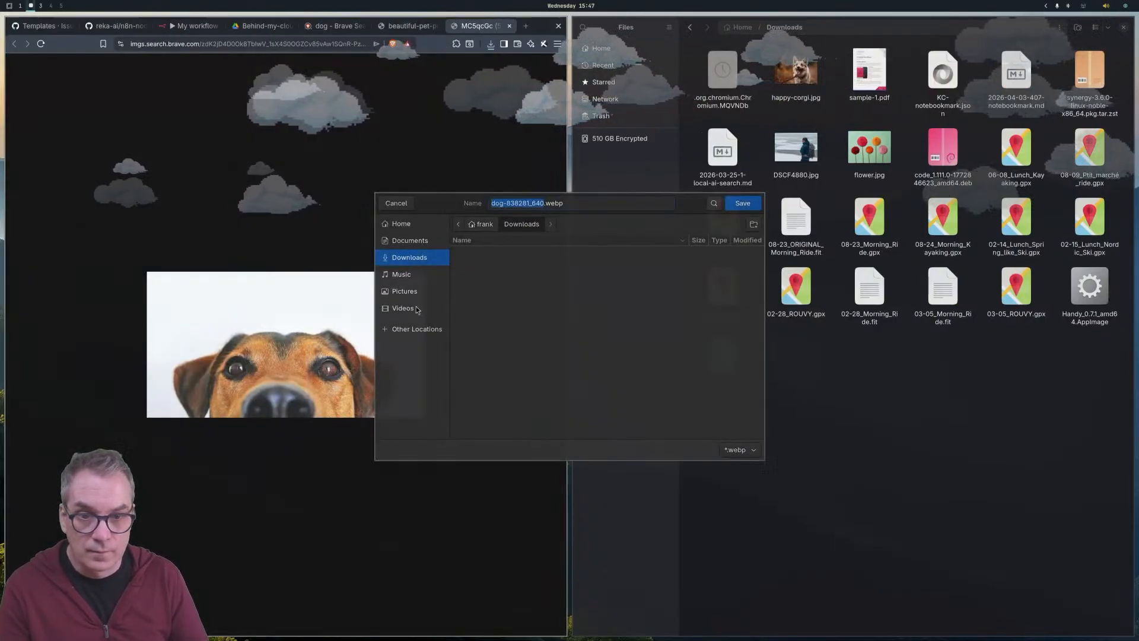
{"action": "left_click", "coordinate": [395, 203]}
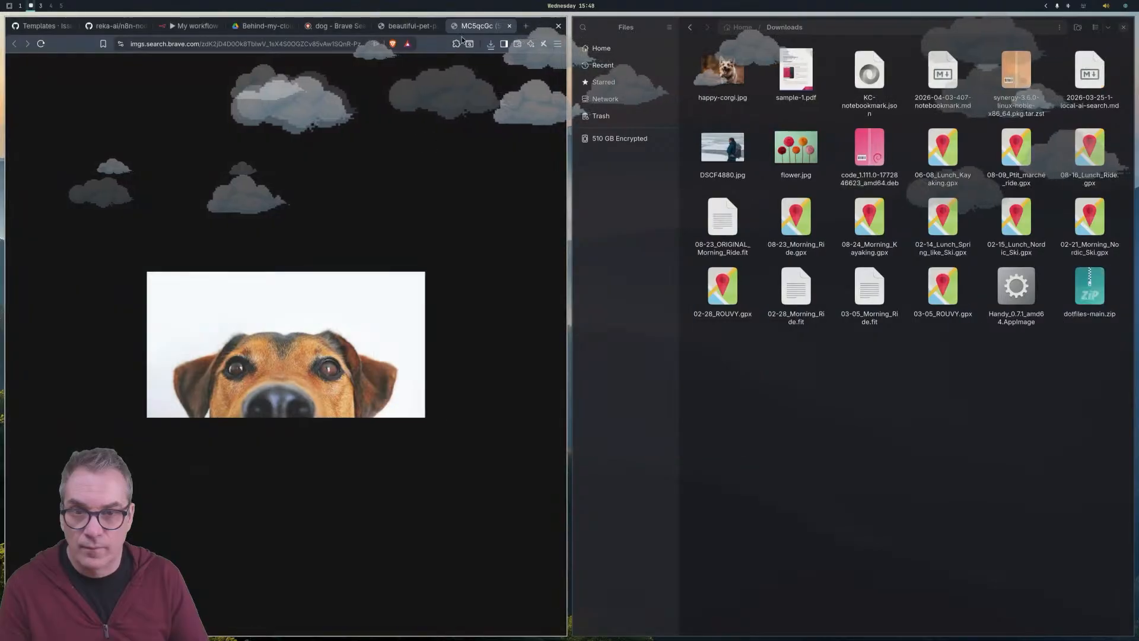
{"action": "left_click", "coordinate": [509, 26]}
{"action": "left_click", "coordinate": [509, 26]}
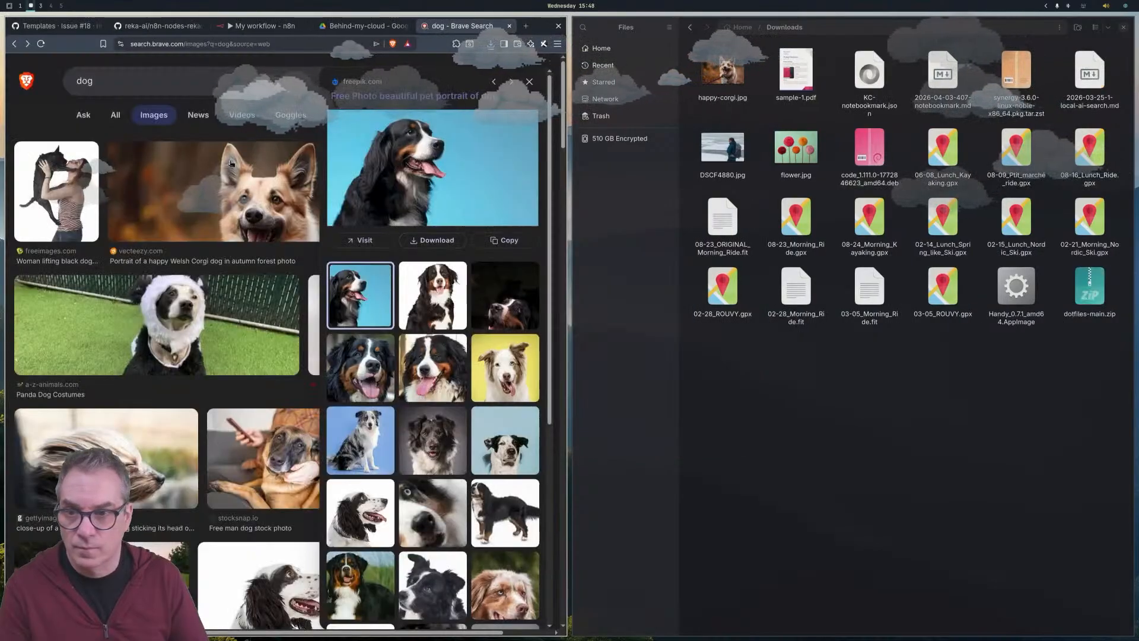
- Search the images for "dog jpg" and try to save the Pomeranian in a paper bag to Downloads
{"action": "left_click", "coordinate": [107, 89]}
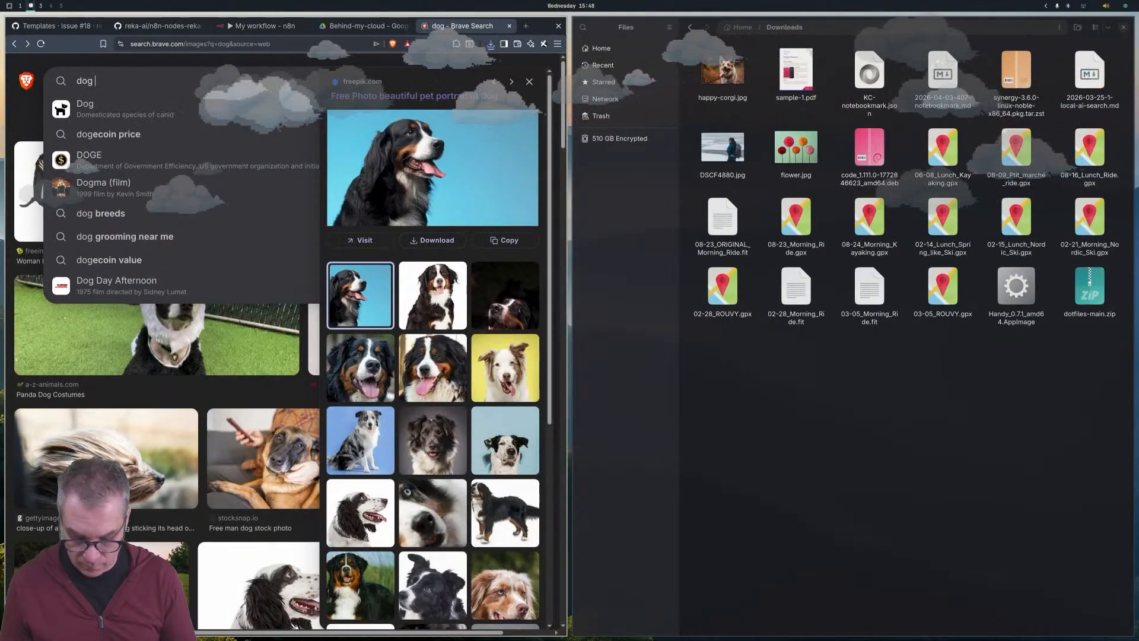
{"action": "type", "text": "jpg"}
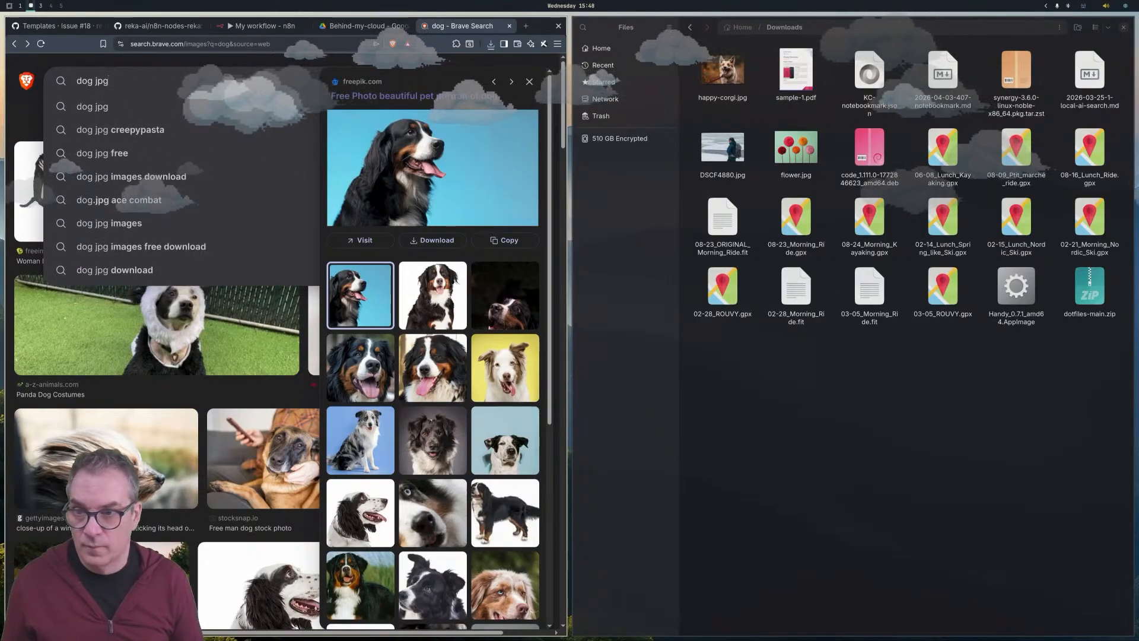
{"action": "key", "text": "Return"}
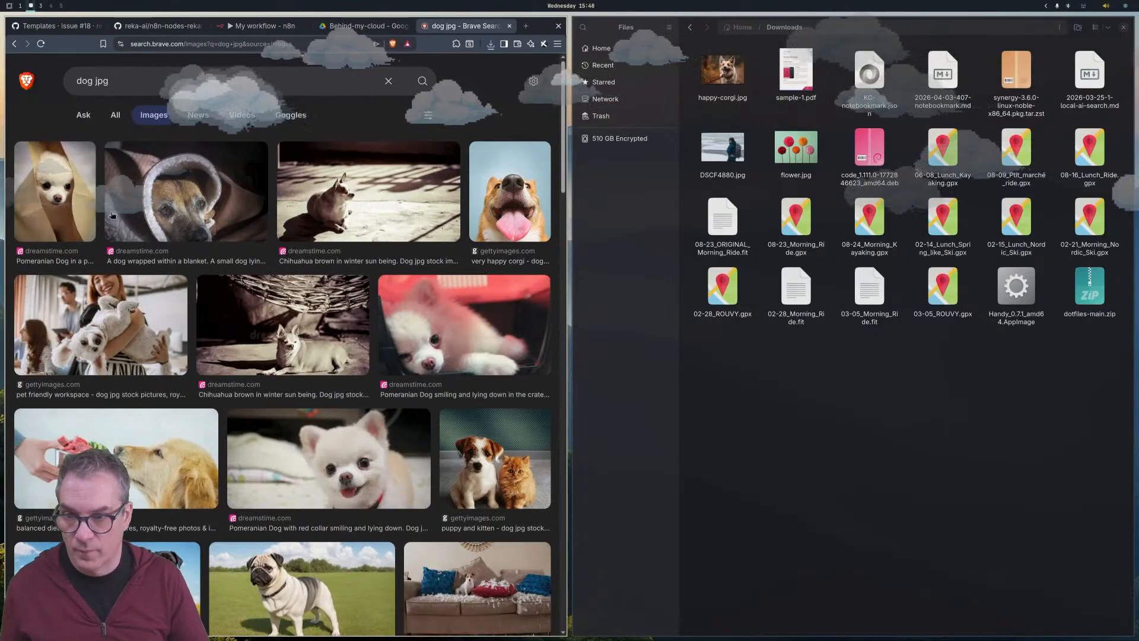
{"action": "right_click", "coordinate": [55, 200]}
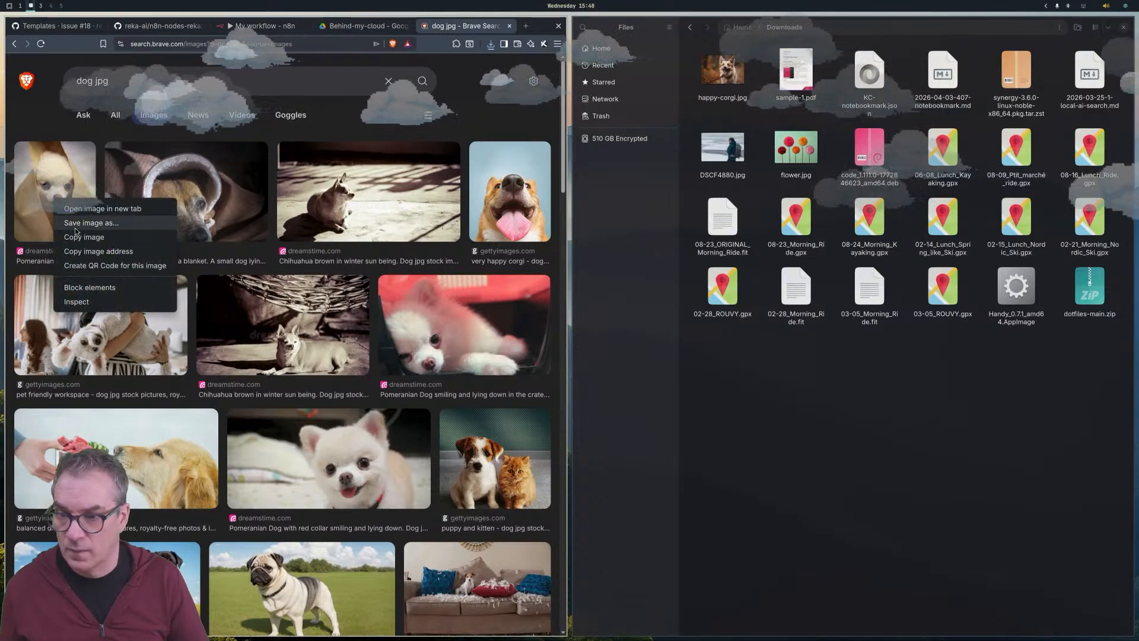
{"action": "left_click", "coordinate": [71, 222]}
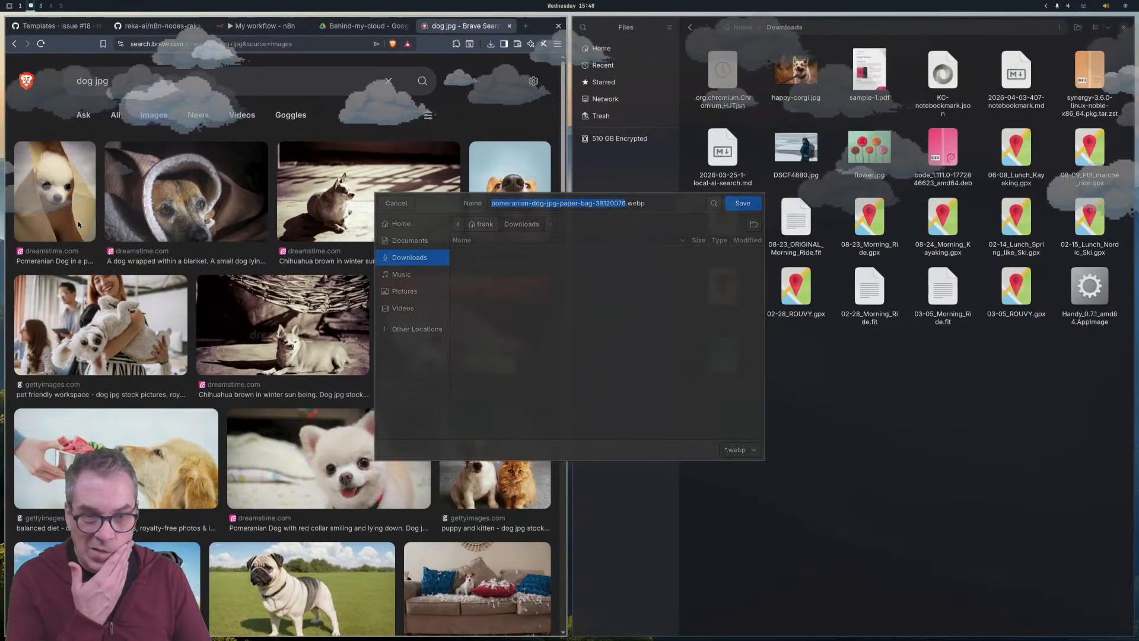
{"action": "left_click", "coordinate": [753, 204]}
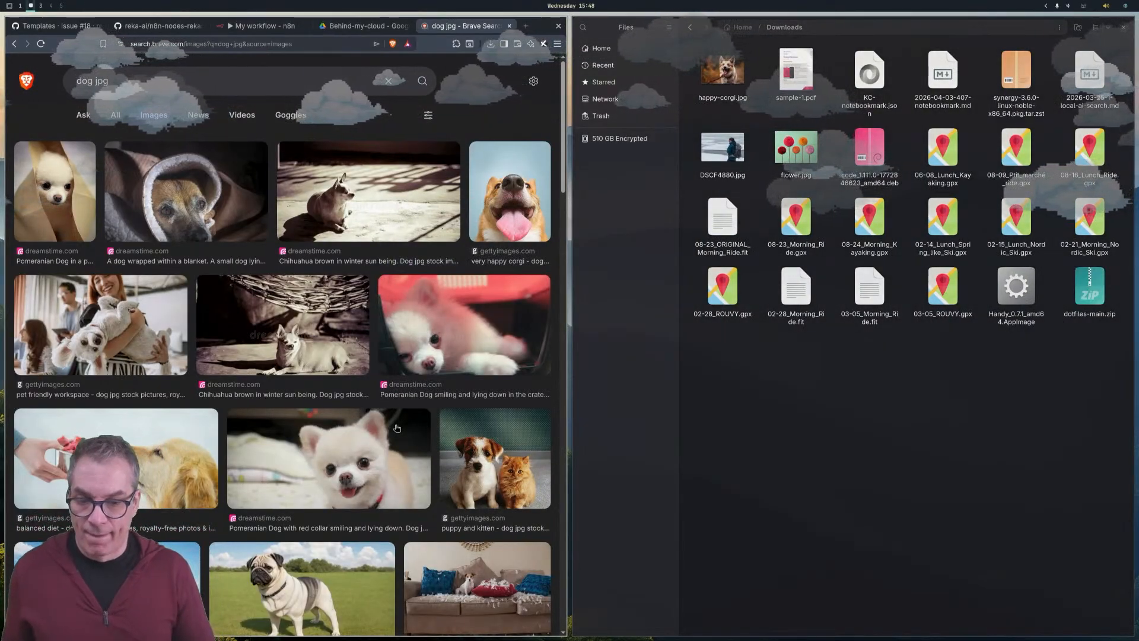
- Browse the Dreamstime dog jpg stock photos from the pug result and close the tab to return to the Behind-my-cloud folder
{"action": "left_click", "coordinate": [316, 582]}
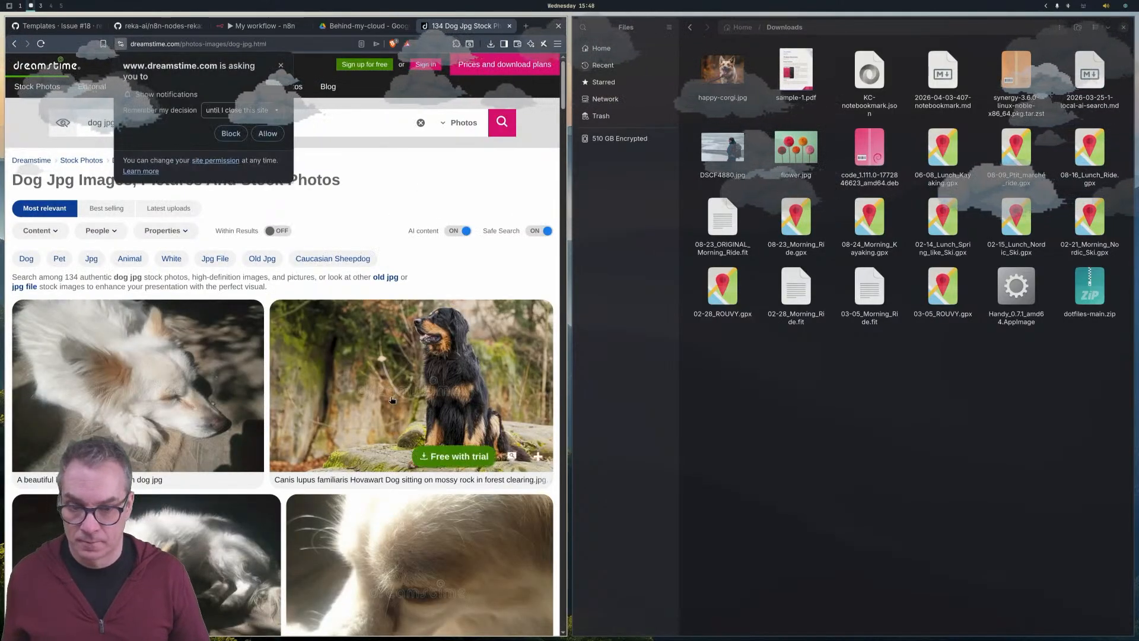
{"action": "scroll", "coordinate": [393, 400], "scroll_direction": "down", "scroll_amount": 3}
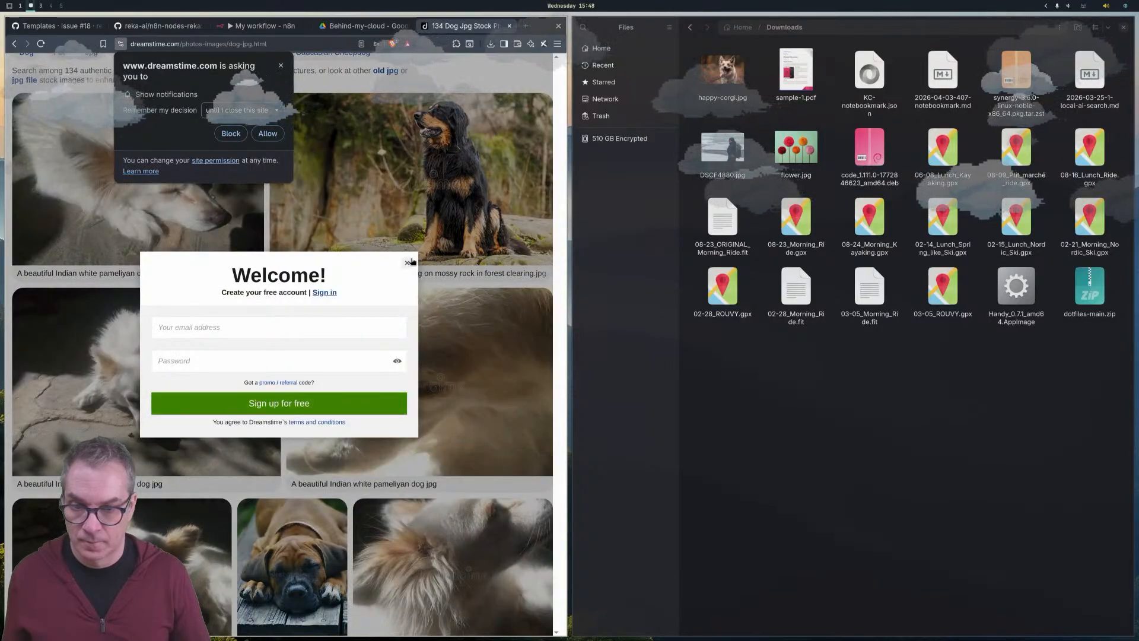
{"action": "left_click", "coordinate": [409, 262]}
{"action": "scroll", "coordinate": [356, 386], "scroll_direction": "down", "scroll_amount": 4}
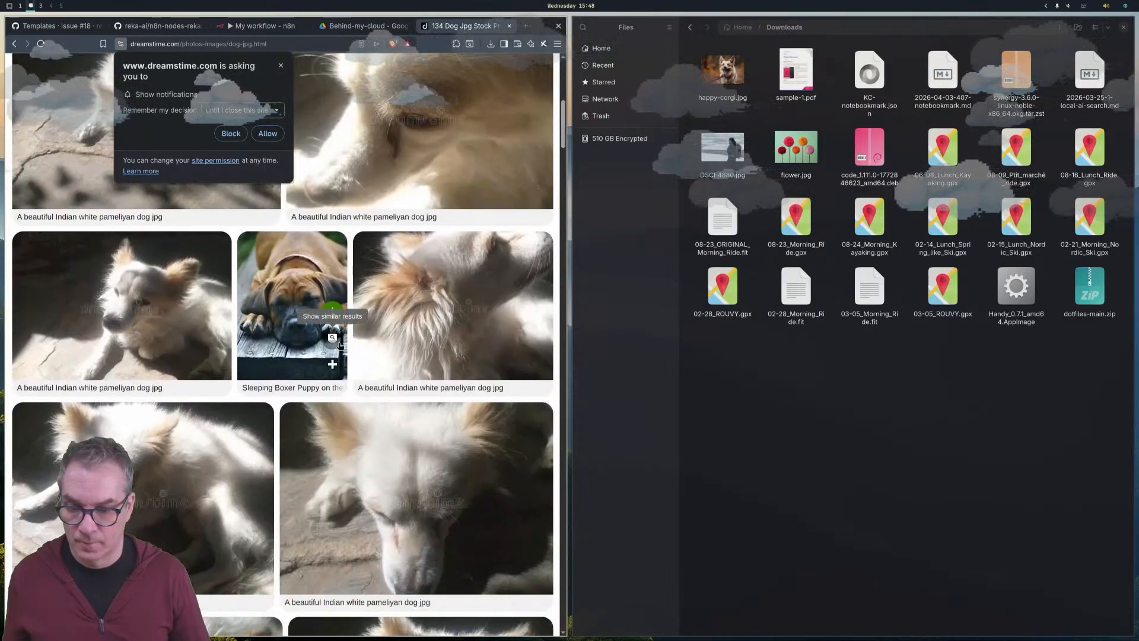
{"action": "scroll", "coordinate": [339, 344], "scroll_direction": "down", "scroll_amount": 5}
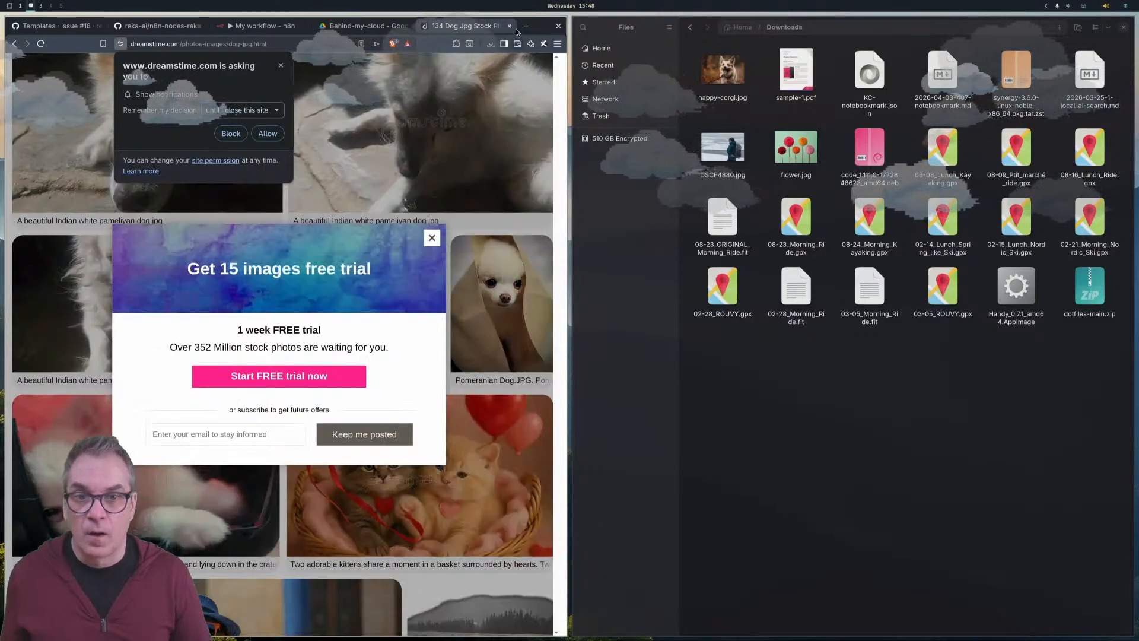
{"action": "left_click", "coordinate": [511, 26]}
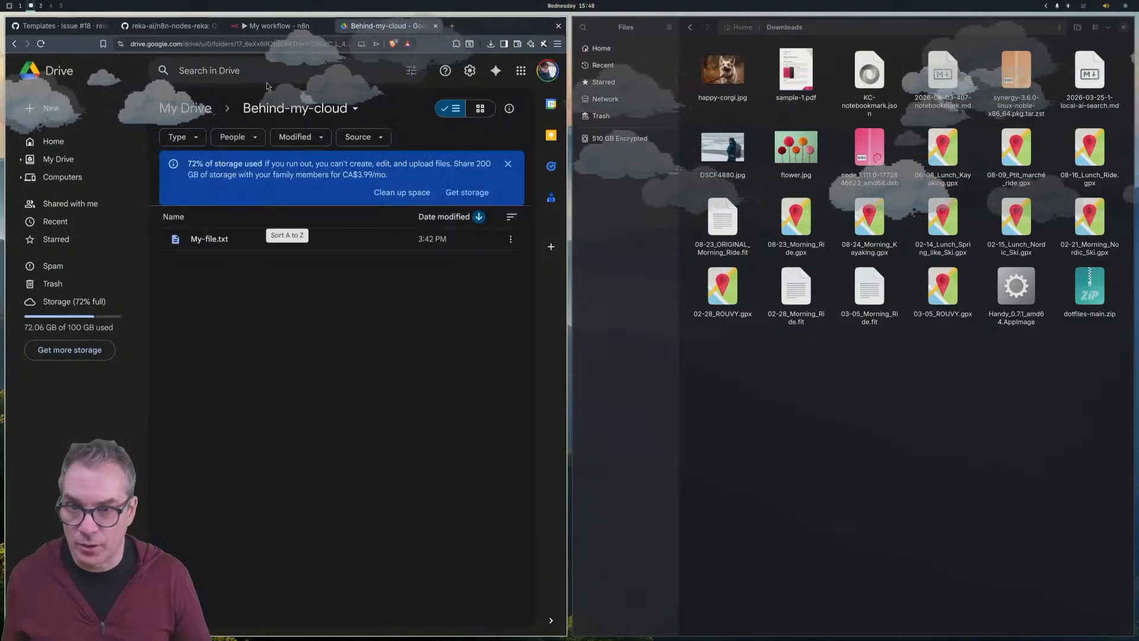
- Search the web for "dog free images" in a new browser tab
{"action": "left_click", "coordinate": [452, 27]}
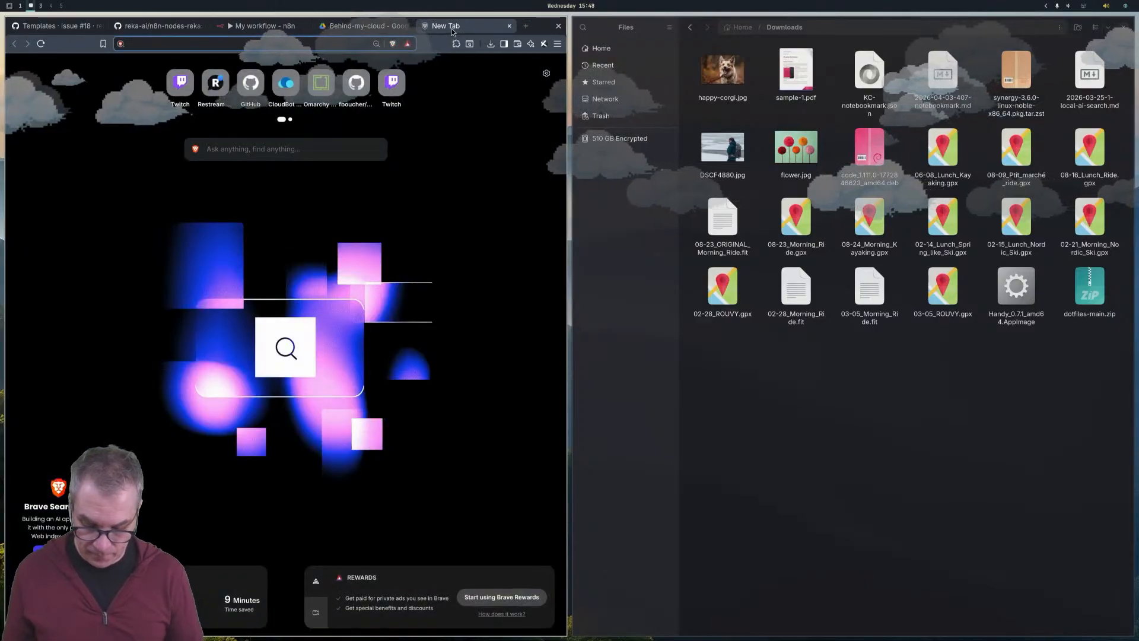
{"action": "type", "text": "do"}
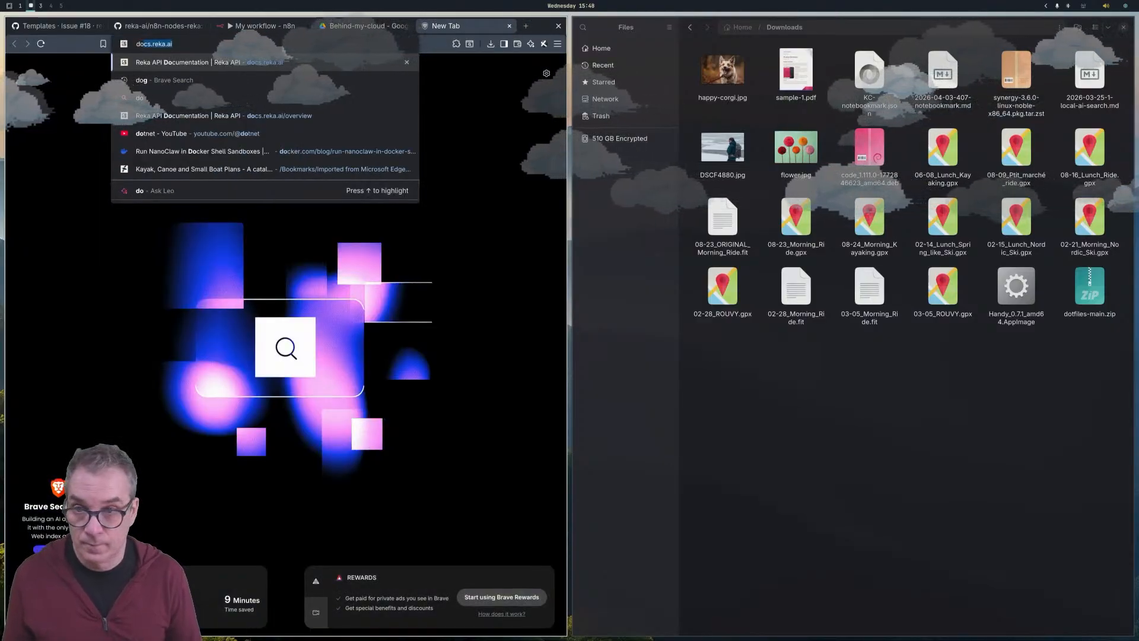
{"action": "type", "text": "g"}
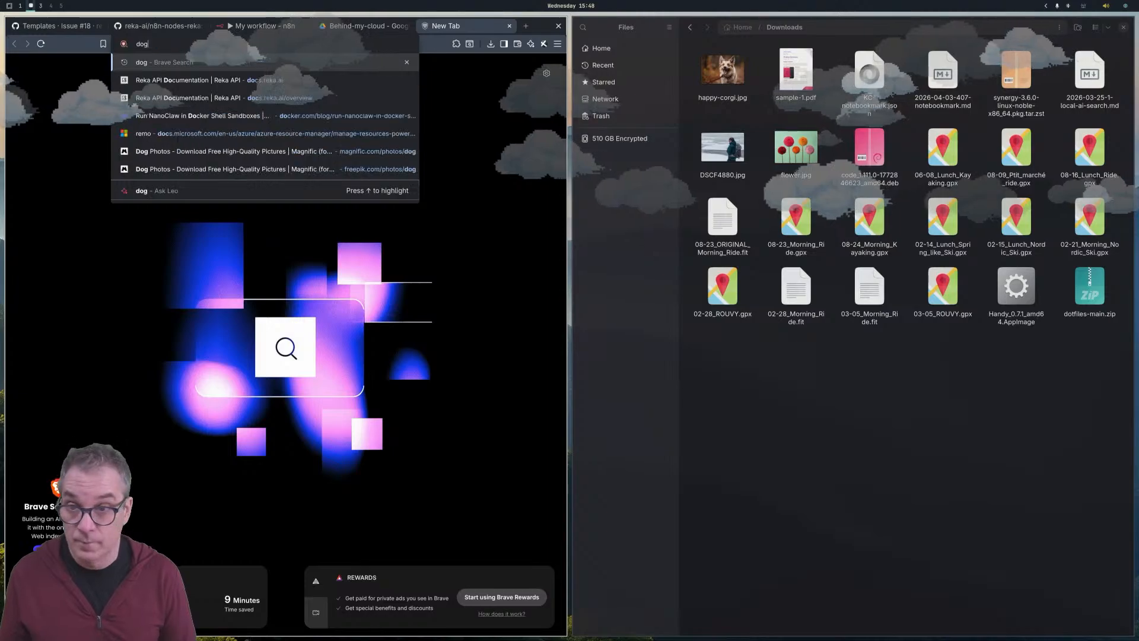
{"action": "type", "text": " free images"}
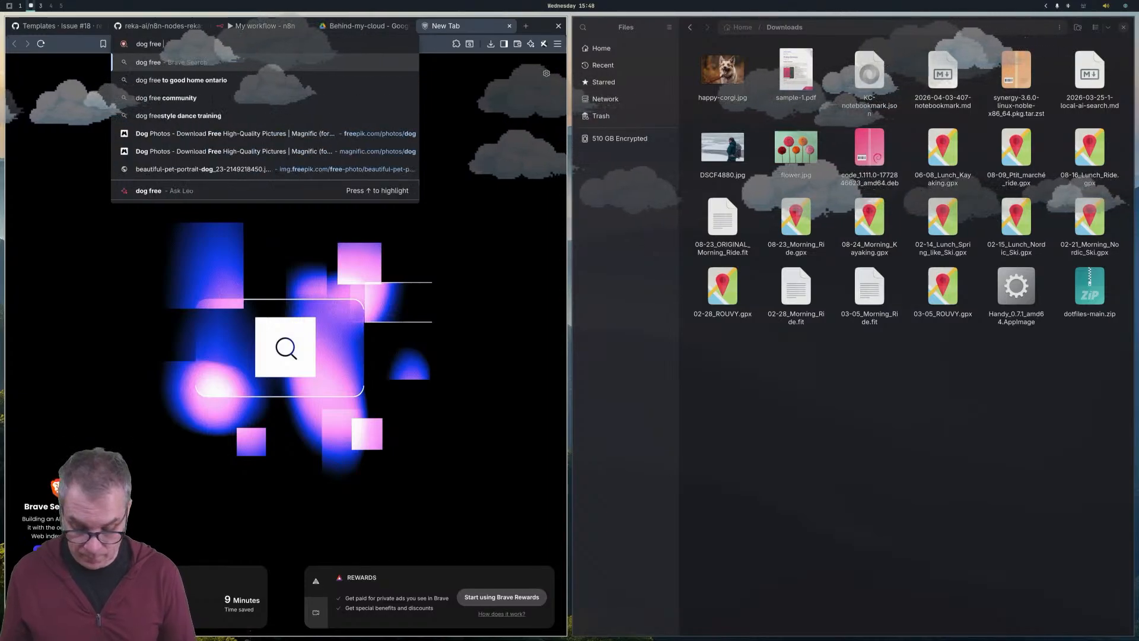
{"action": "key", "text": "Return"}
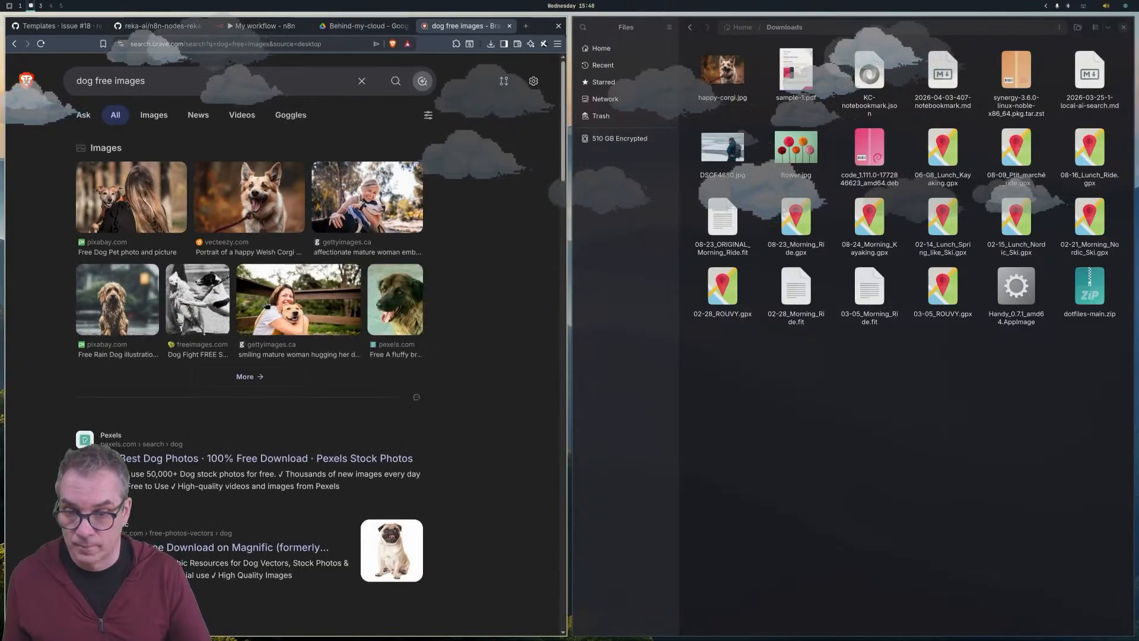
- Open the fluffy brown dog and the pixabay dog pet image results in separate tabs, and show the fluffy dog result
{"action": "key", "text": "ctrl+t"}
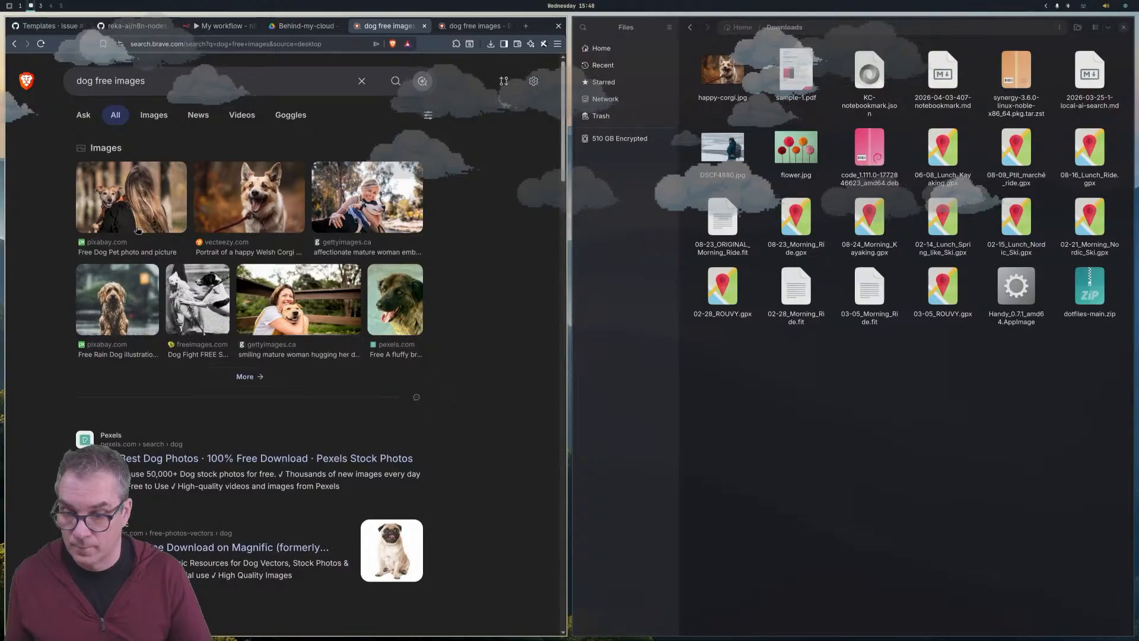
{"action": "left_click", "coordinate": [143, 199], "text": "ctrl"}
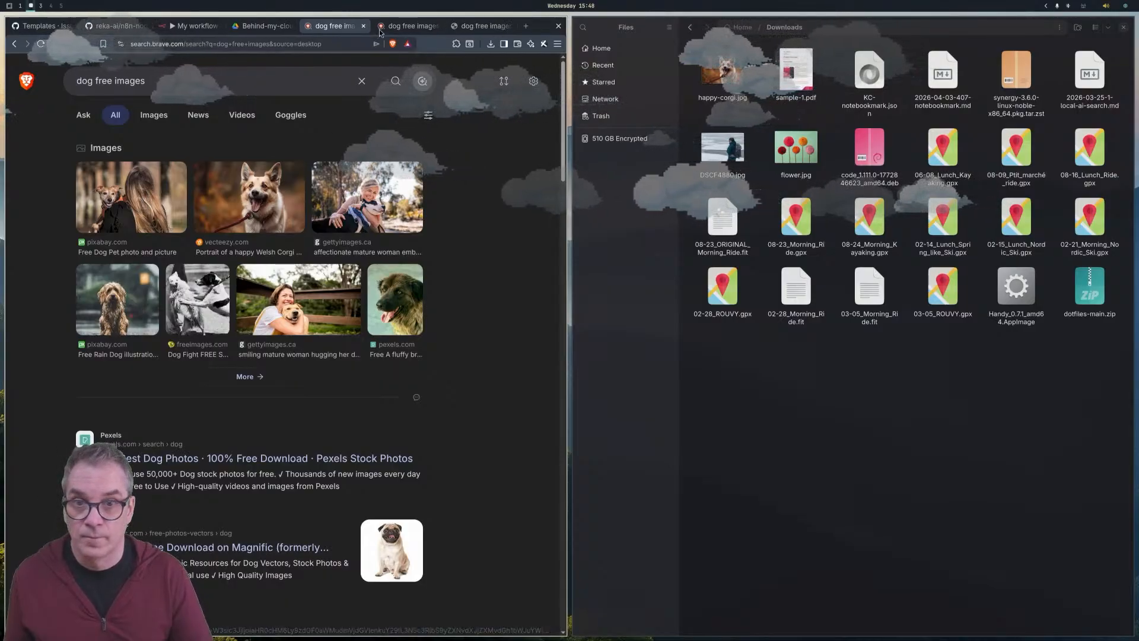
{"action": "left_click", "coordinate": [395, 28]}
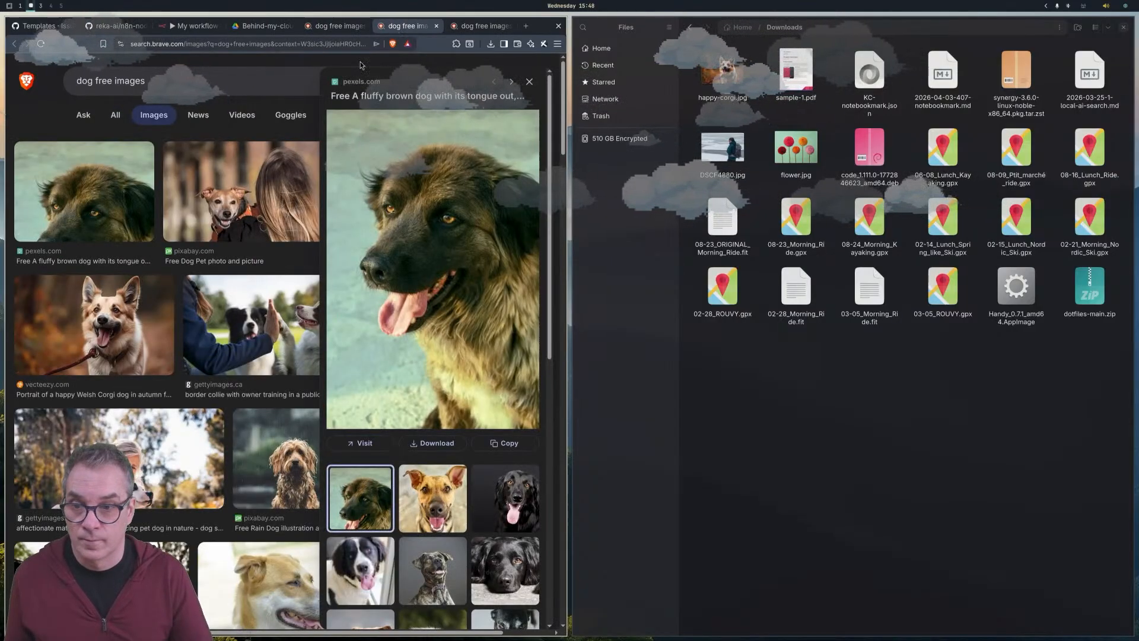
- Try to get the black puppy photo from the Pexels dog images page, and return to the fluffy dog result
{"action": "right_click", "coordinate": [419, 282]}
{"action": "left_click", "coordinate": [405, 388]}
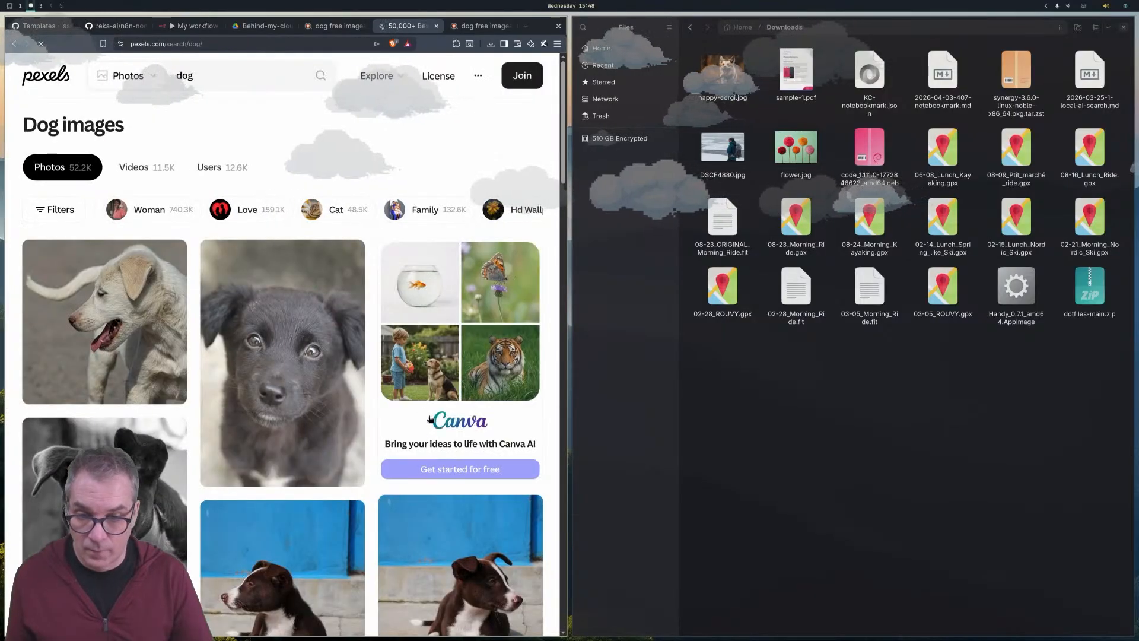
{"action": "right_click", "coordinate": [276, 363]}
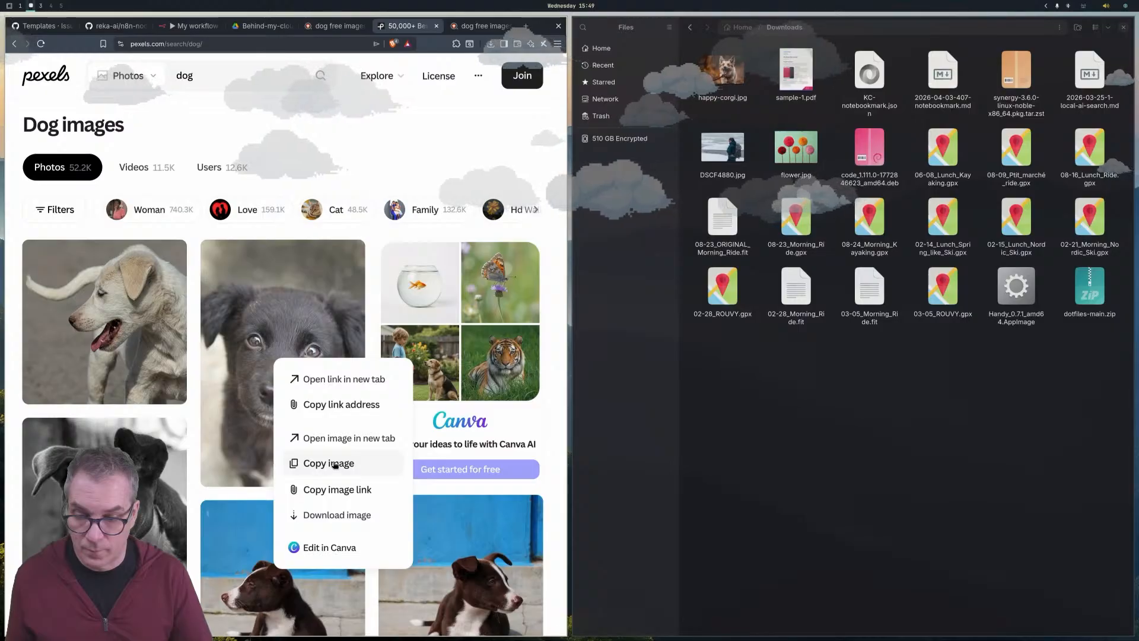
{"action": "key", "text": "alt+Left"}
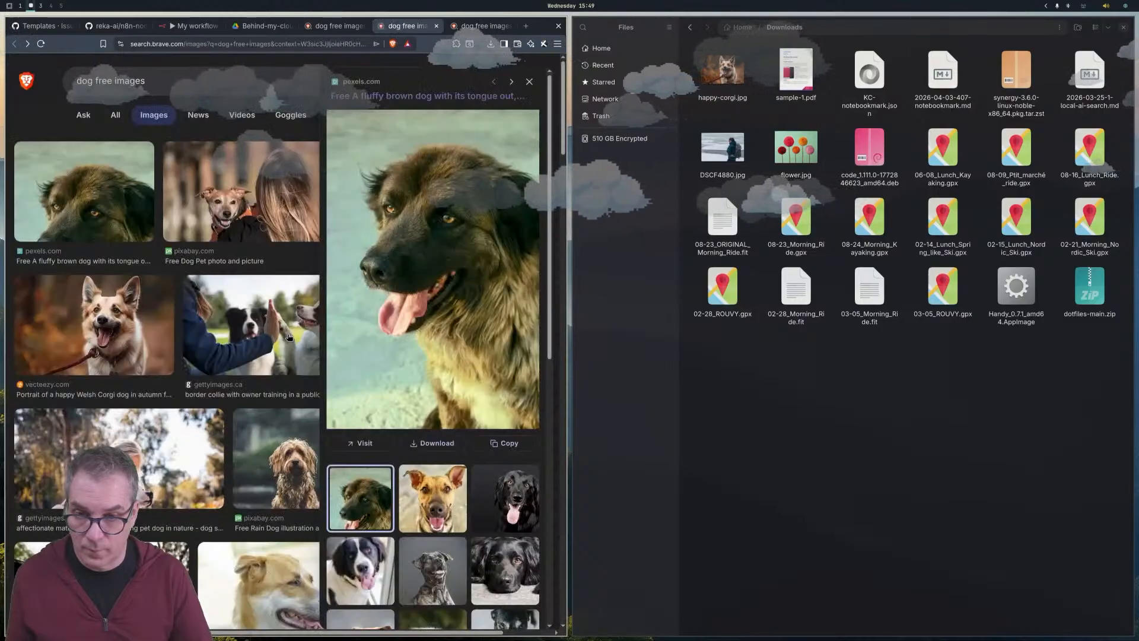
- Open the fluffy brown dog photo at full size and save it to Downloads as fluffy.jpeg
{"action": "left_click", "coordinate": [435, 441]}
{"action": "right_click", "coordinate": [352, 371]}
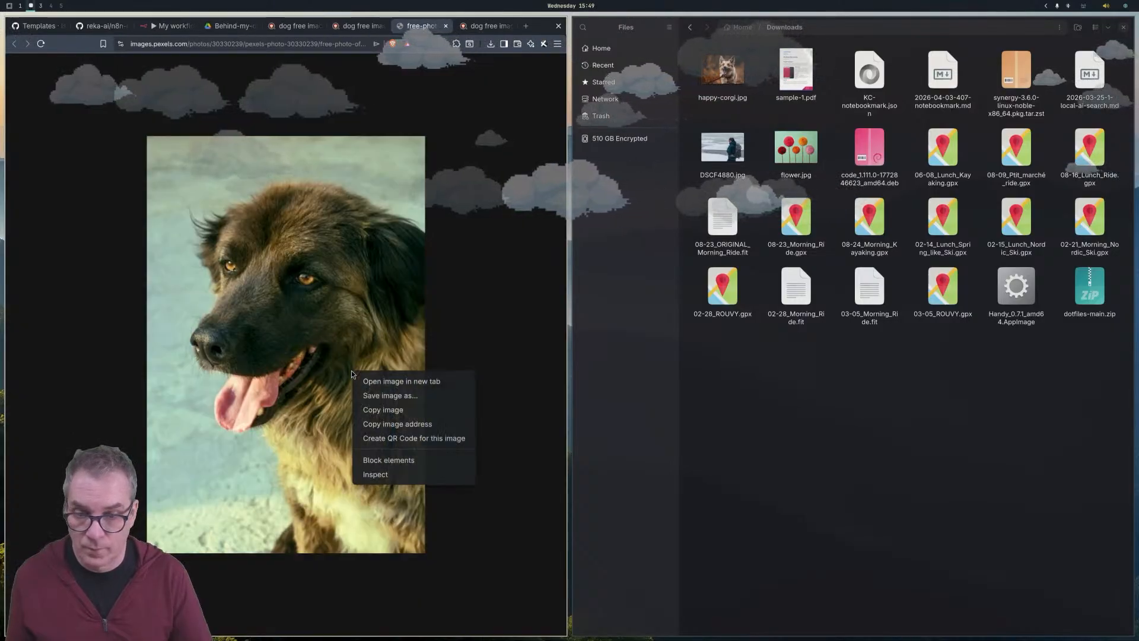
{"action": "left_click", "coordinate": [379, 396]}
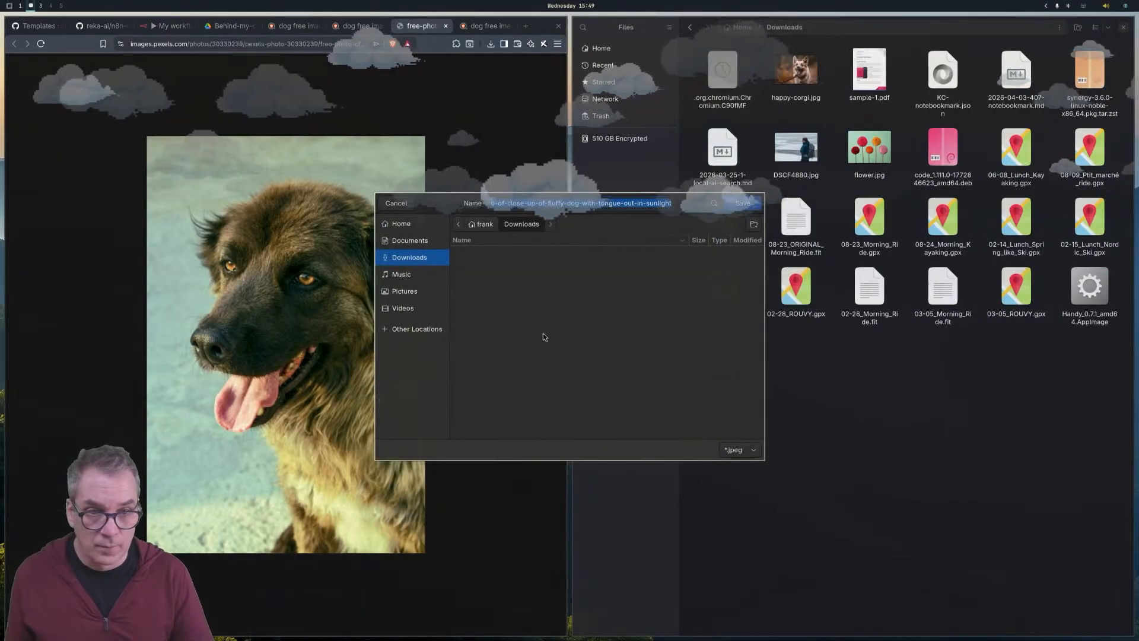
{"action": "left_click", "coordinate": [543, 204]}
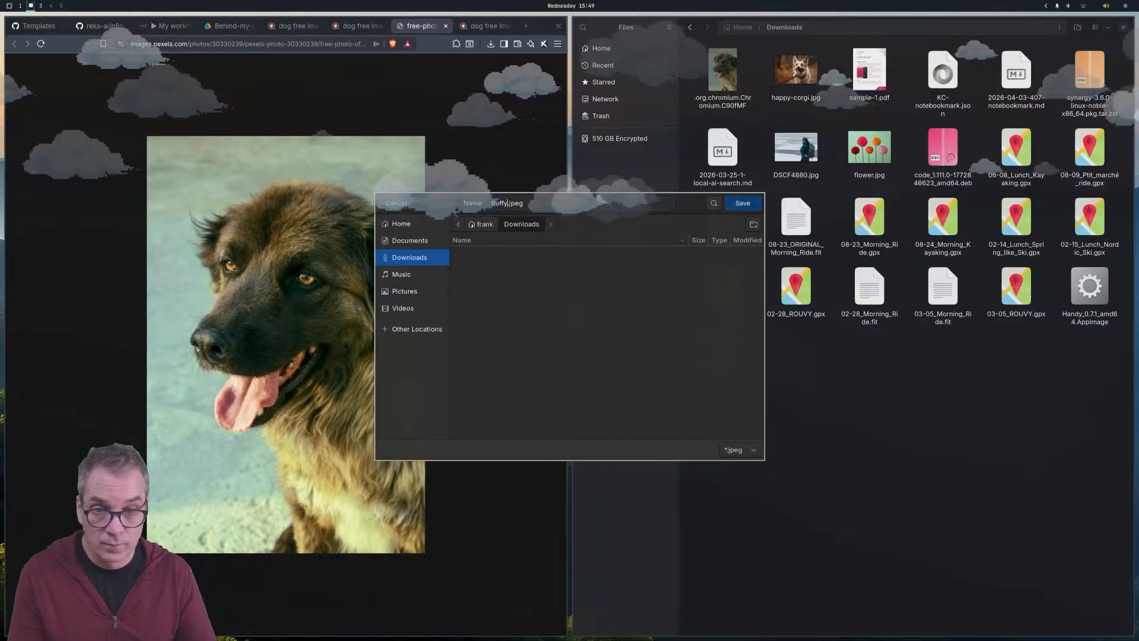
{"action": "key", "text": "Return"}
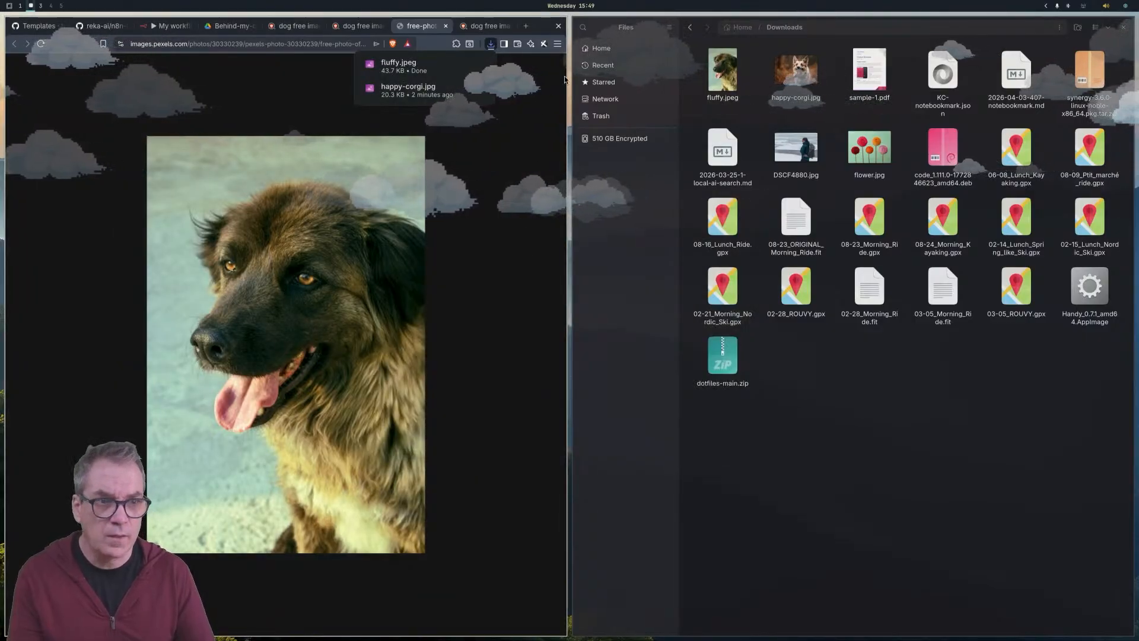
- Close the fluffy dog image tab and change the search in the pixabay result's tab to "flower free images"
{"action": "left_click", "coordinate": [445, 26]}
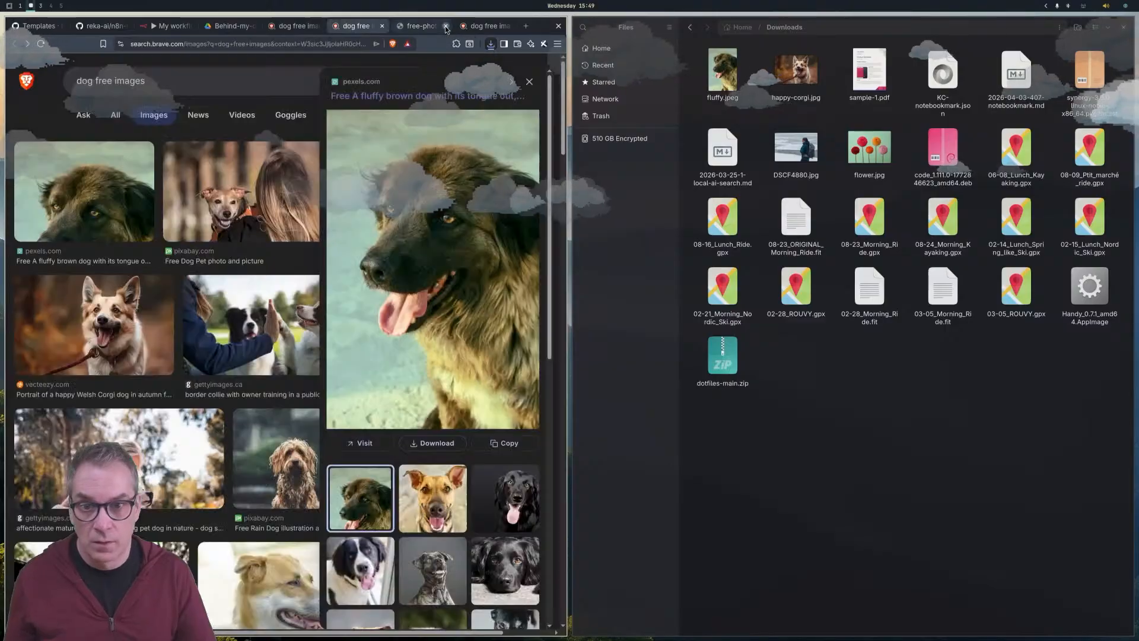
{"action": "left_click", "coordinate": [446, 26]}
{"action": "left_click", "coordinate": [416, 26]}
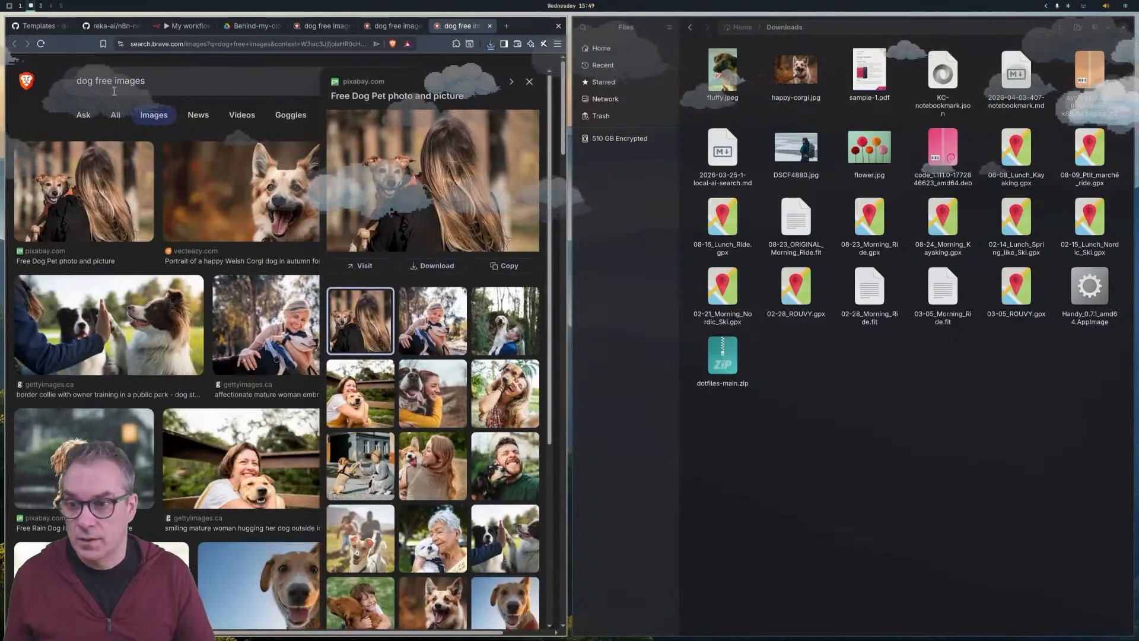
{"action": "double_click", "coordinate": [85, 82]}
{"action": "type", "text": "f"}
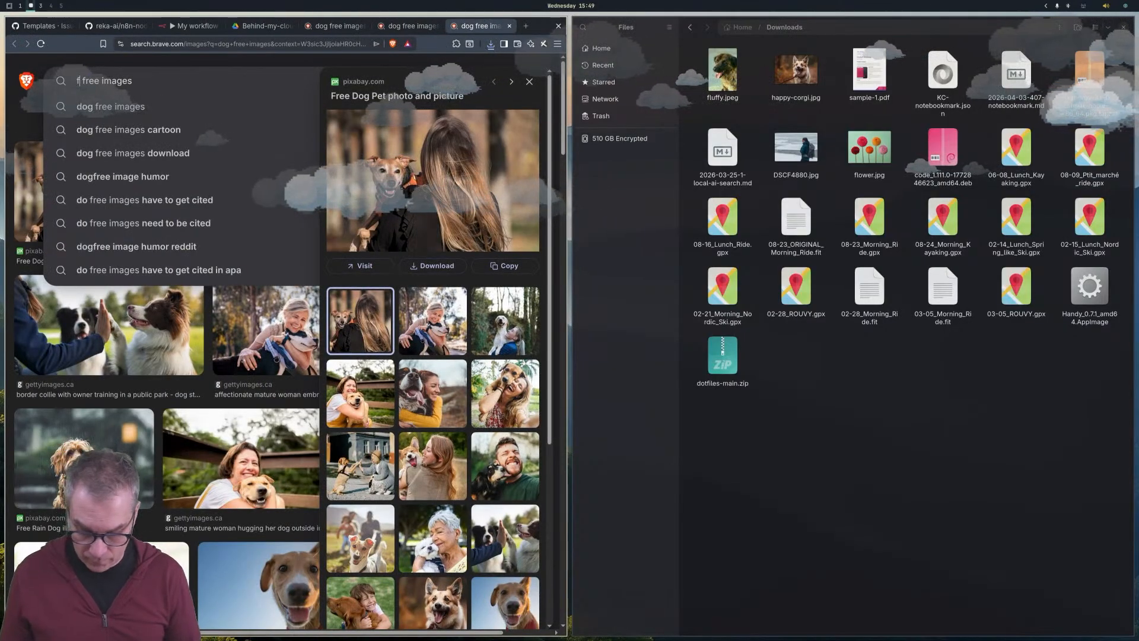
{"action": "type", "text": "lower"}
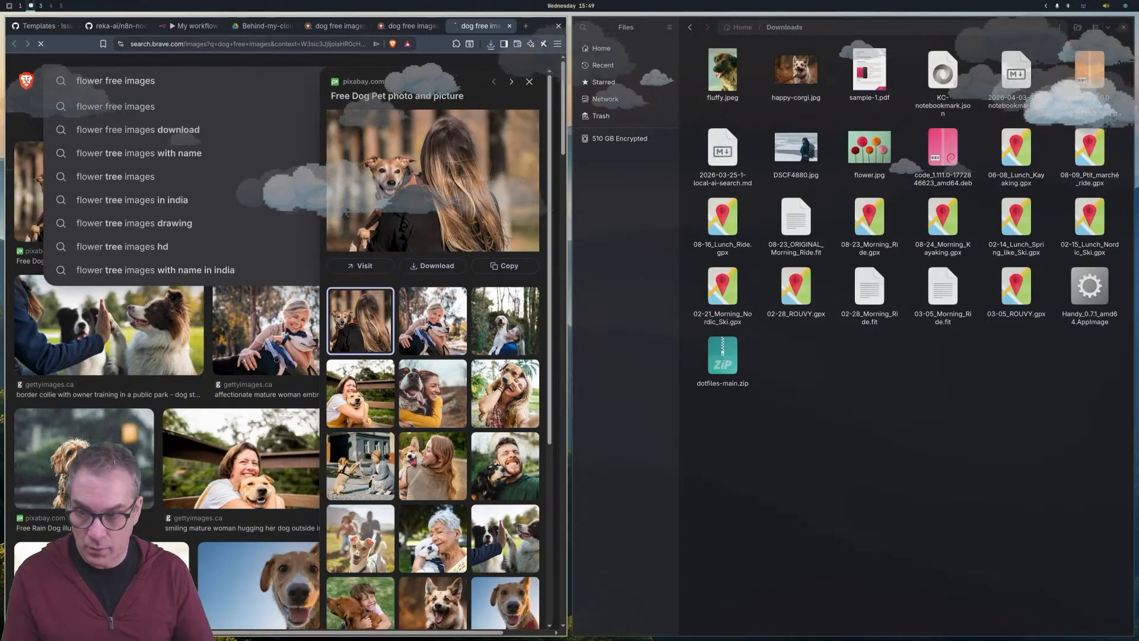
{"action": "key", "text": "Return"}
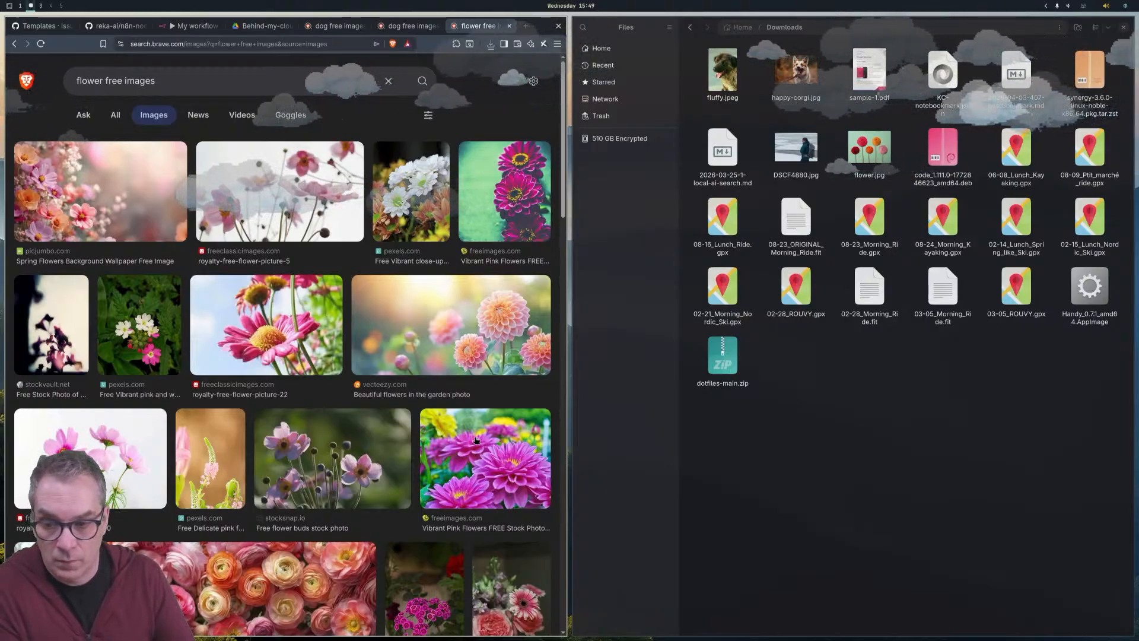
- Save the "Beautiful flowers in the garden" photo to Downloads as beautiful-free-photo.jpg and close its image tab
{"action": "right_click", "coordinate": [478, 336]}
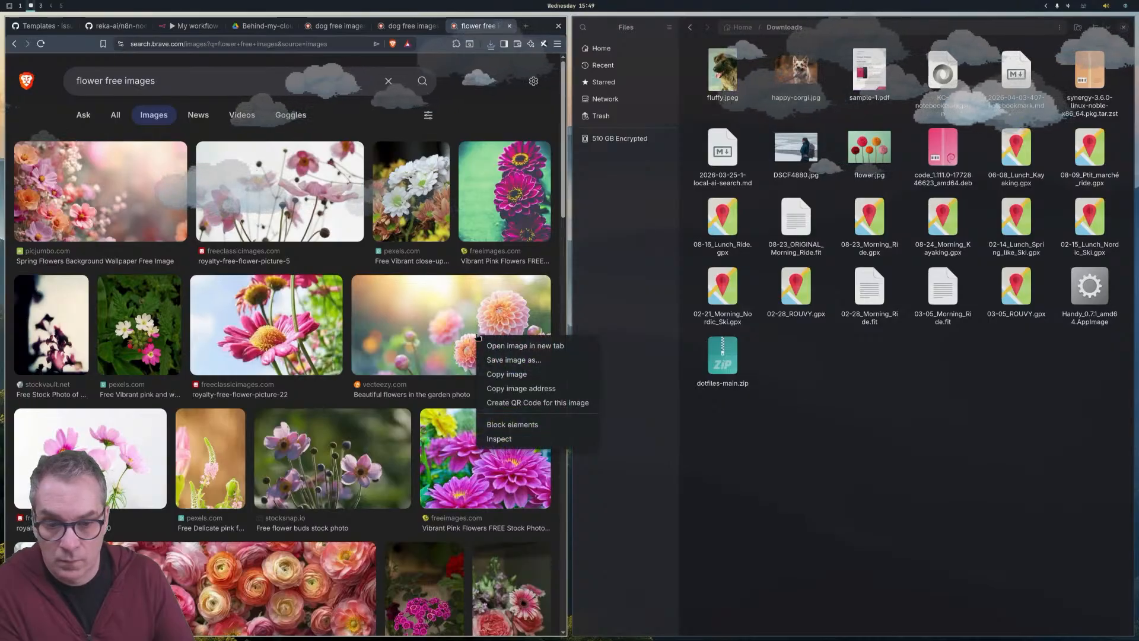
{"action": "left_click", "coordinate": [432, 344]}
{"action": "left_click", "coordinate": [431, 344]}
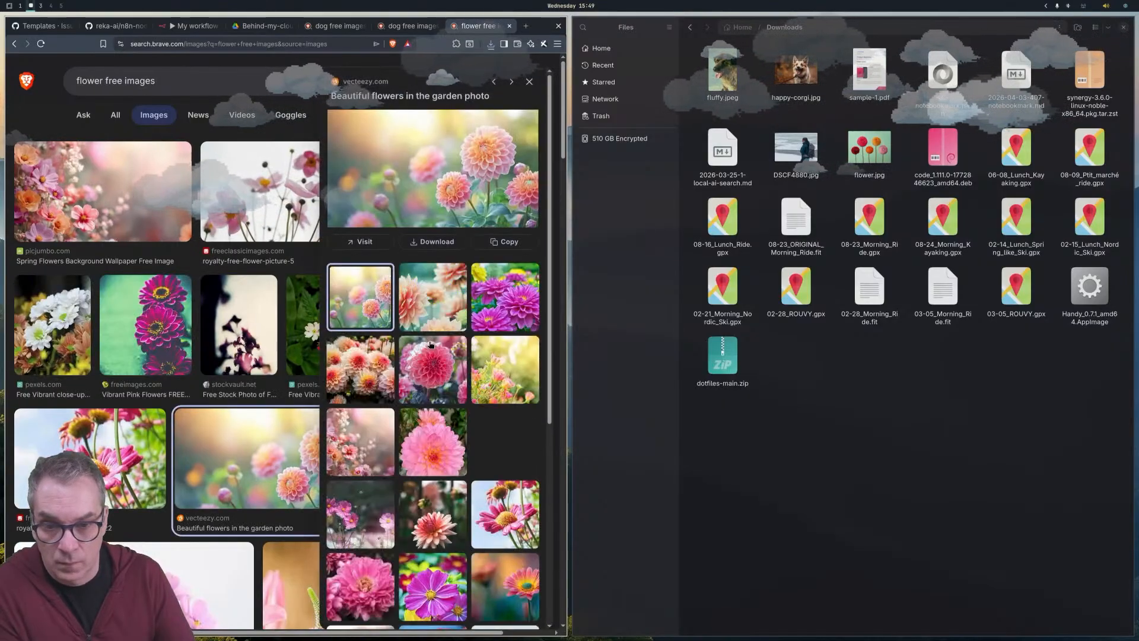
{"action": "left_click", "coordinate": [441, 242]}
{"action": "right_click", "coordinate": [372, 297]}
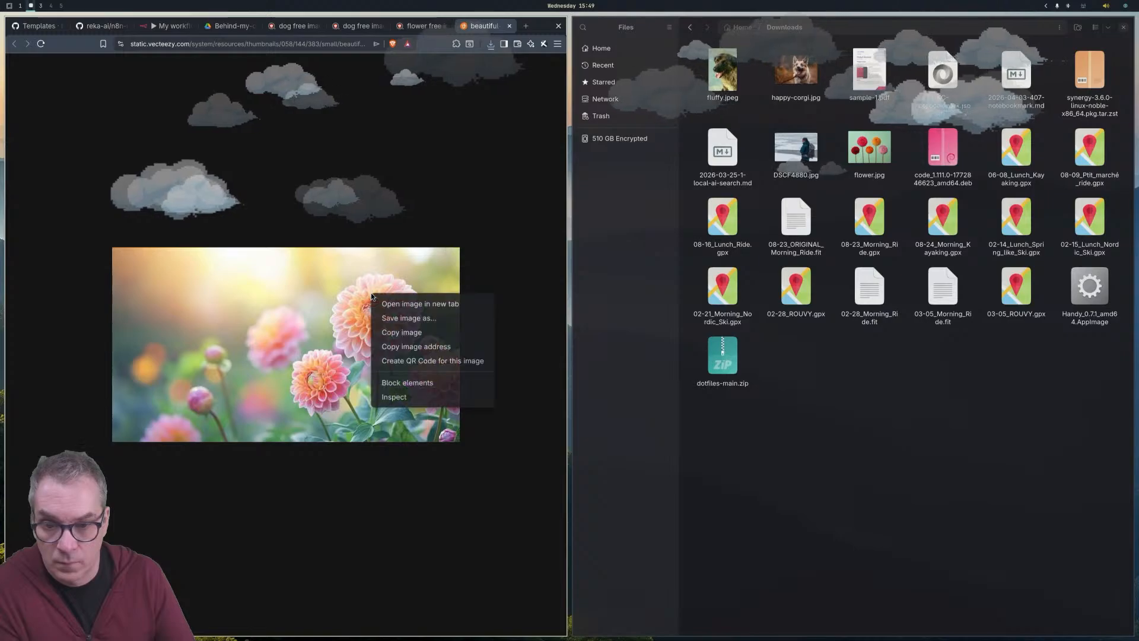
{"action": "left_click", "coordinate": [414, 320]}
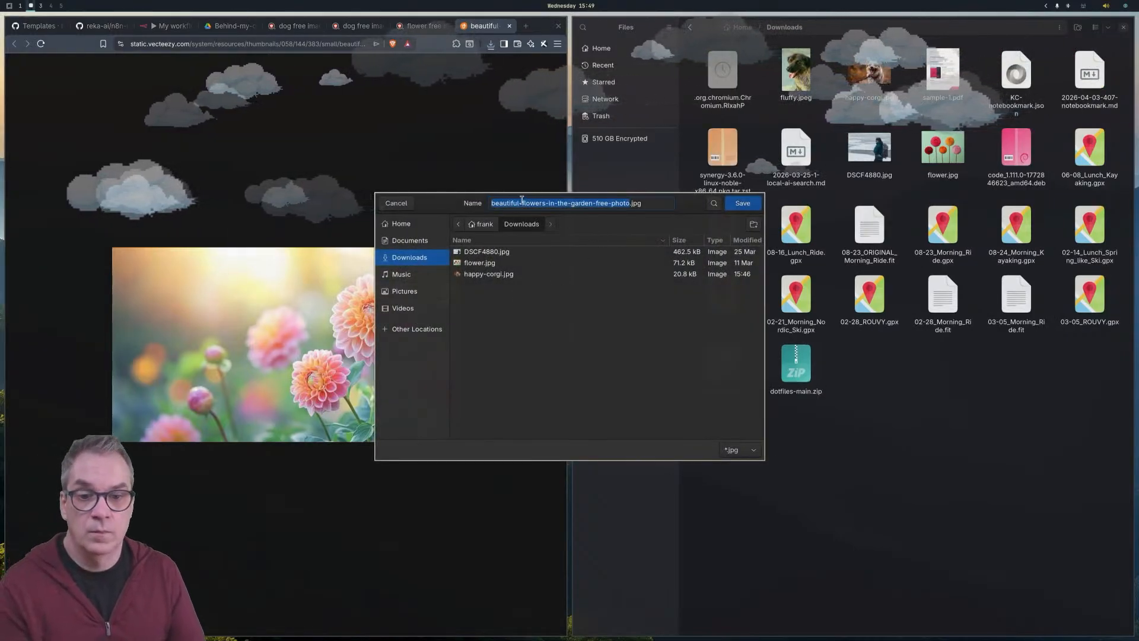
{"action": "left_click", "coordinate": [519, 202]}
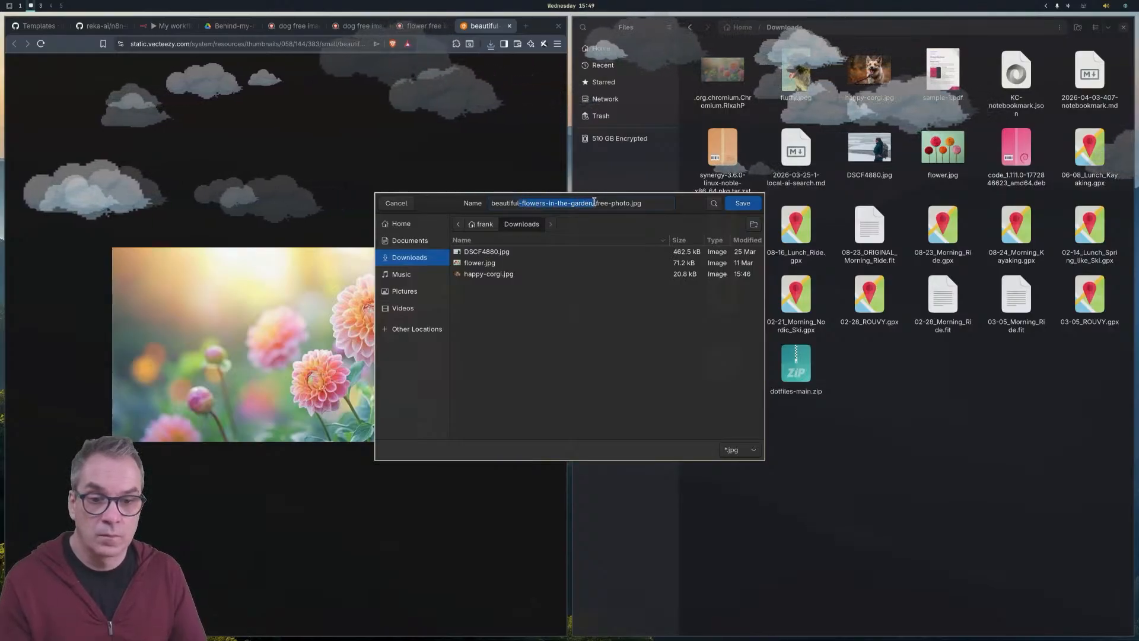
{"action": "key", "text": "BackSpace"}
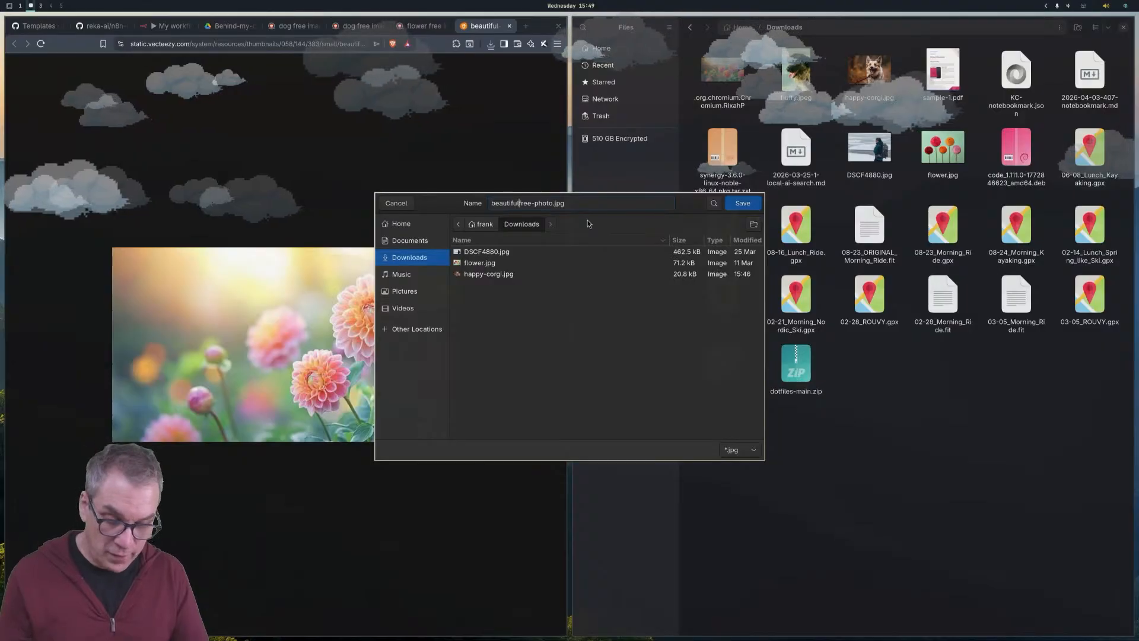
{"action": "left_click", "coordinate": [744, 204]}
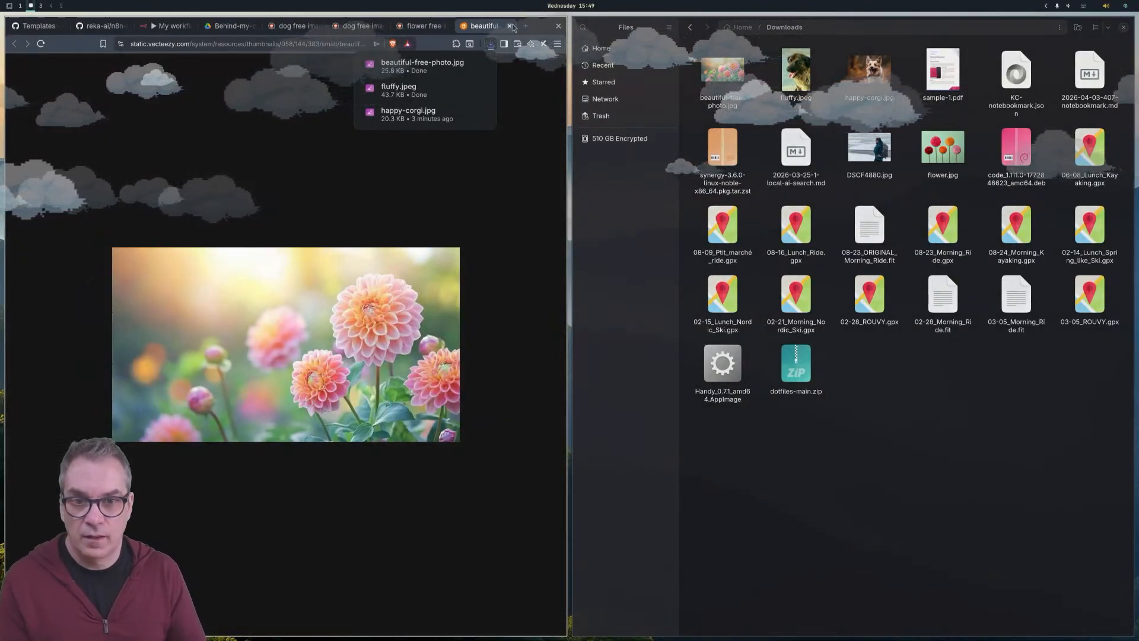
{"action": "left_click", "coordinate": [511, 26]}
- Browse the flower image results and refine the search to "macro flower free images"
{"action": "scroll", "coordinate": [413, 286], "scroll_direction": "down", "scroll_amount": 5}
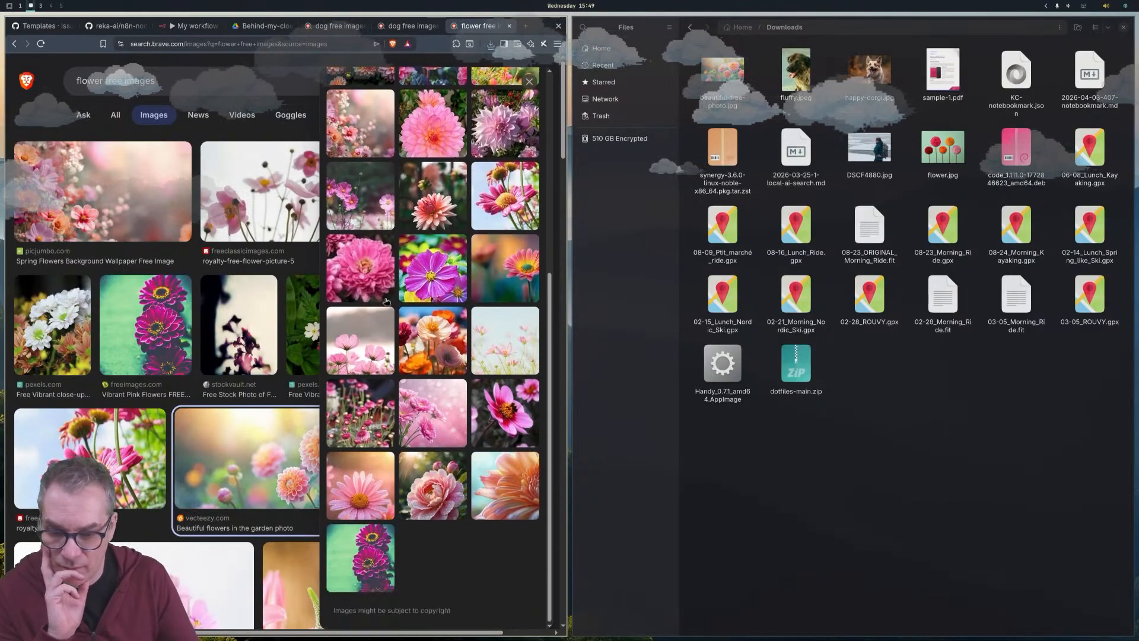
{"action": "scroll", "coordinate": [148, 399], "scroll_direction": "down", "scroll_amount": 5}
{"action": "scroll", "coordinate": [148, 400], "scroll_direction": "down", "scroll_amount": 10}
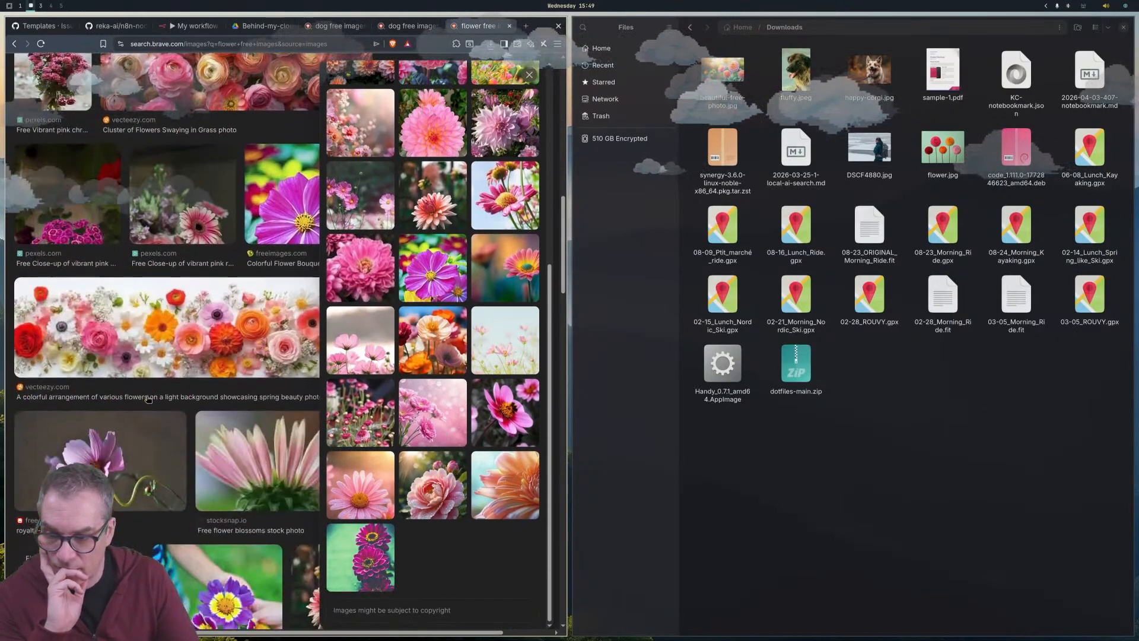
{"action": "scroll", "coordinate": [149, 400], "scroll_direction": "down", "scroll_amount": 10}
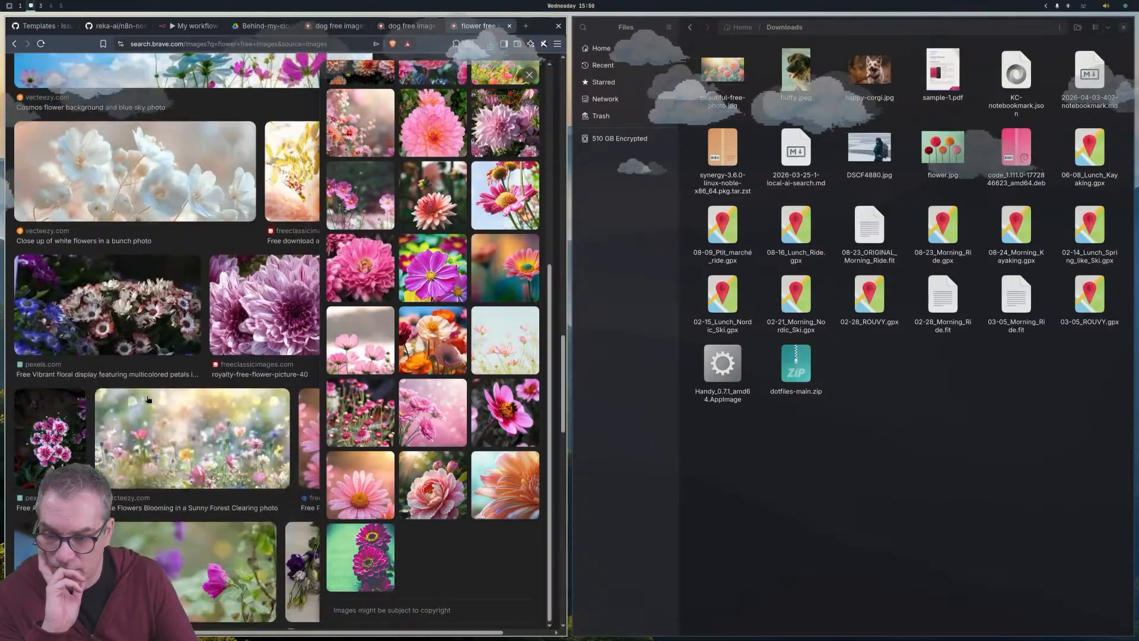
{"action": "scroll", "coordinate": [148, 399], "scroll_direction": "down", "scroll_amount": 10}
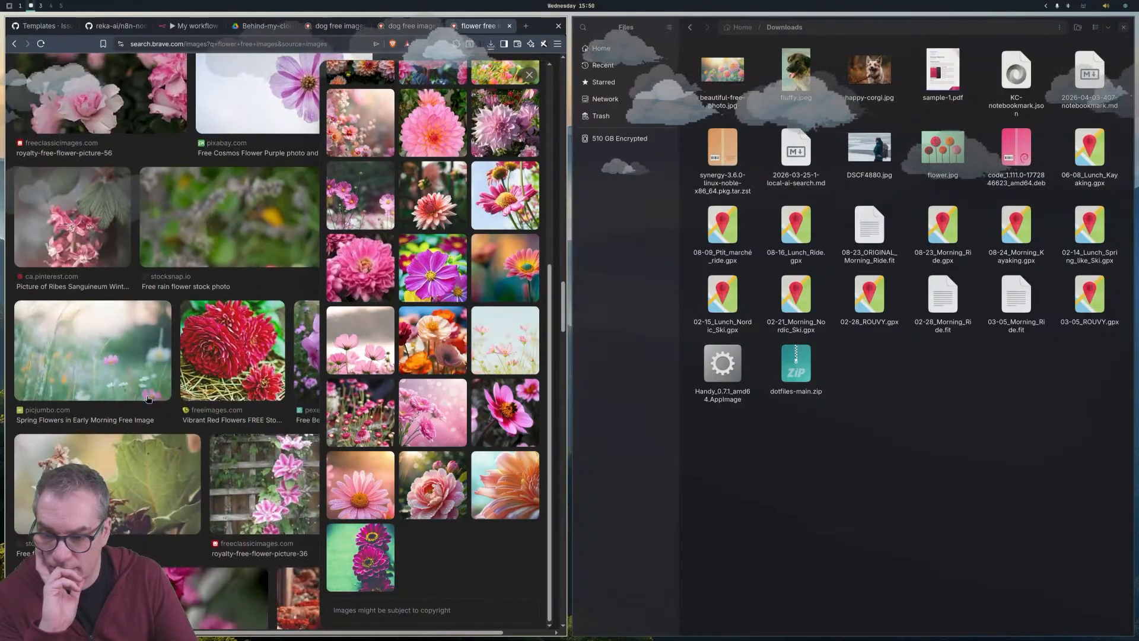
{"action": "scroll", "coordinate": [150, 398], "scroll_direction": "up", "scroll_amount": 15}
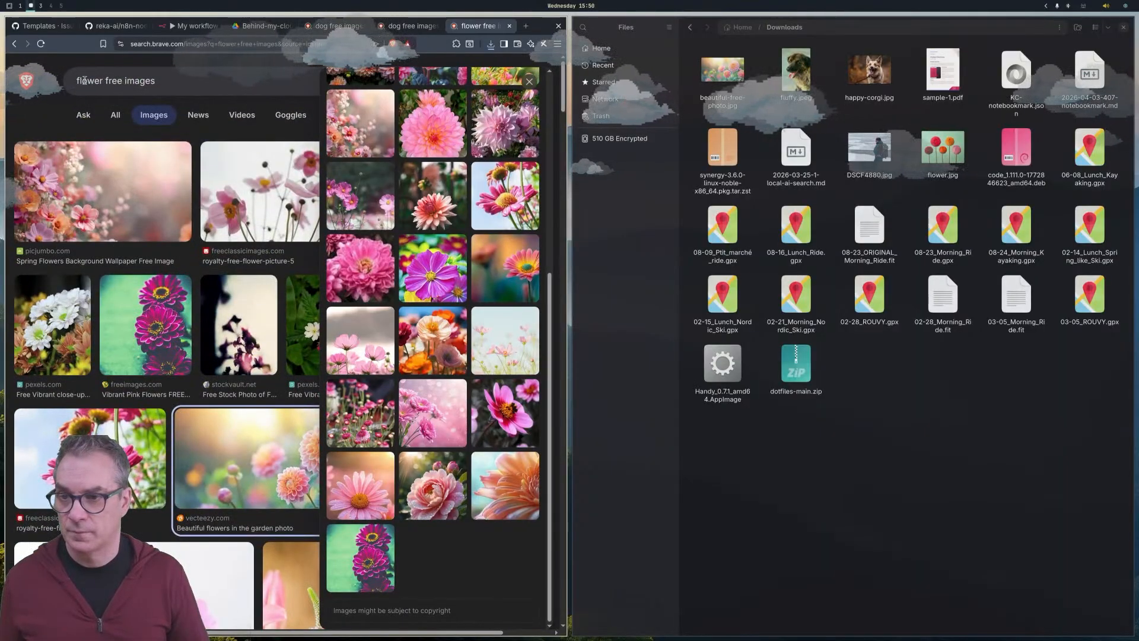
{"action": "left_click", "coordinate": [74, 79]}
{"action": "type", "text": "macro"}
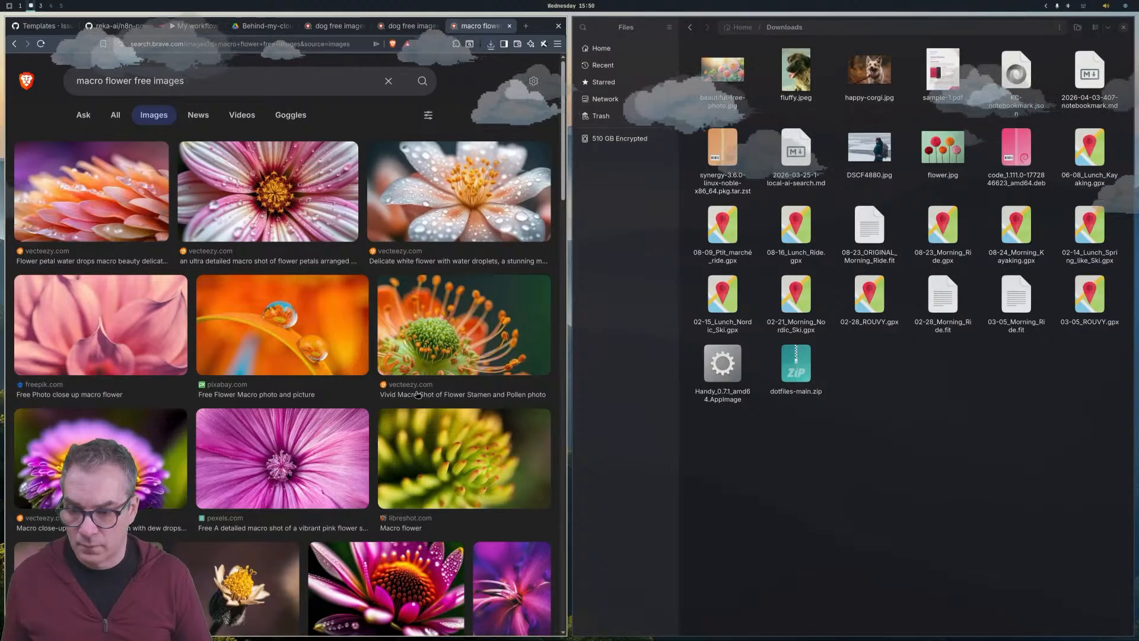
{"action": "scroll", "coordinate": [418, 394], "scroll_direction": "down", "scroll_amount": 3}
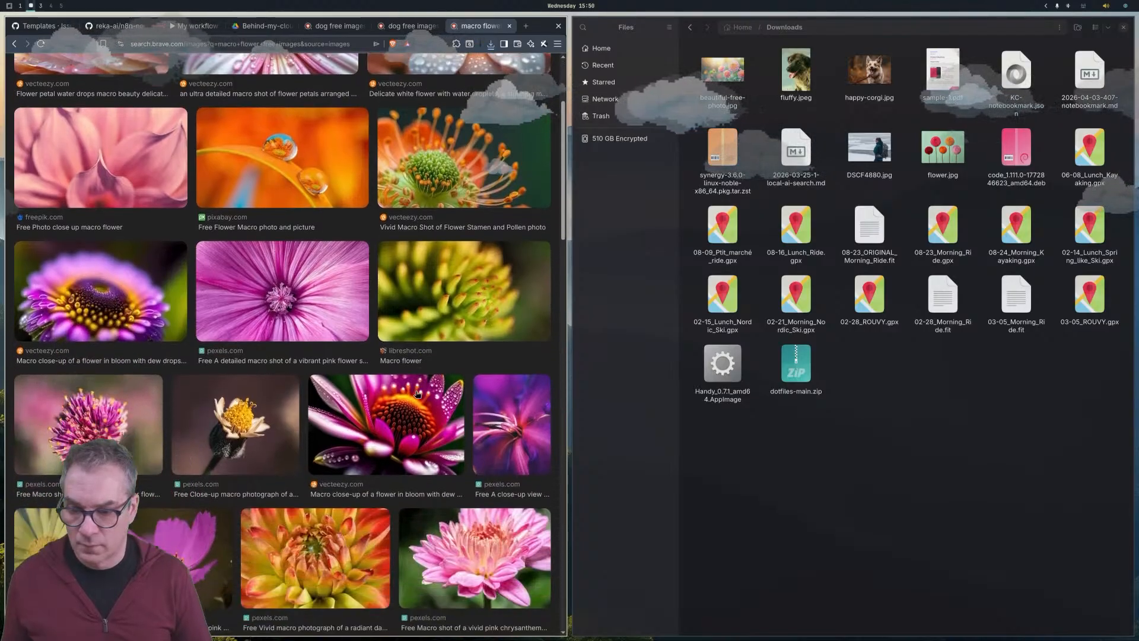
{"action": "right_click", "coordinate": [241, 423]}
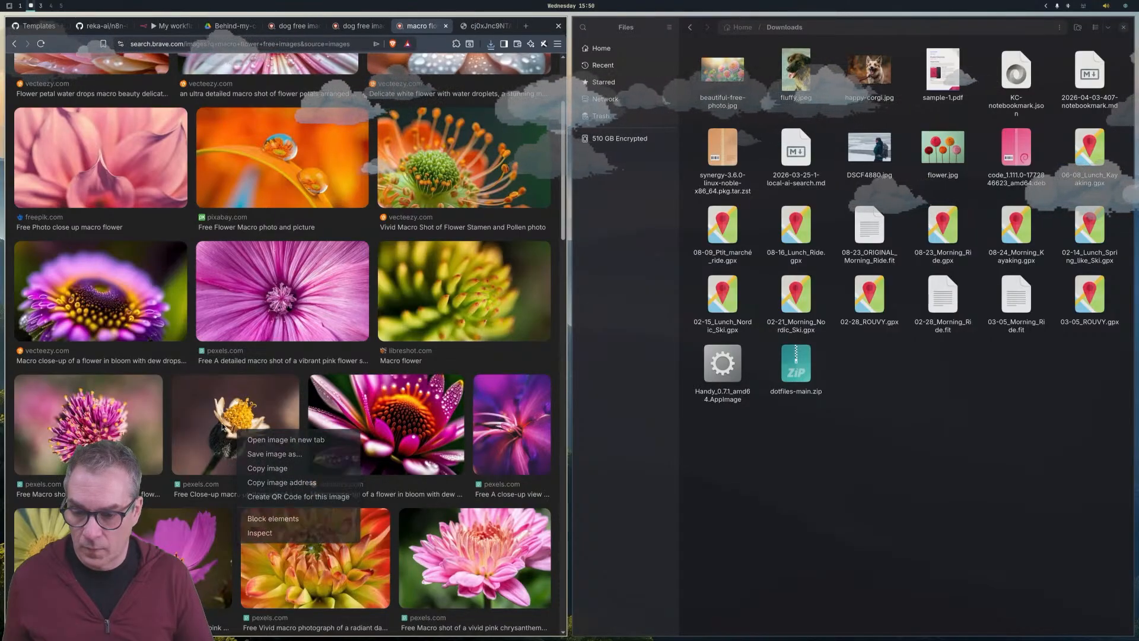
{"action": "left_click", "coordinate": [241, 431]}
{"action": "left_click", "coordinate": [445, 289]}
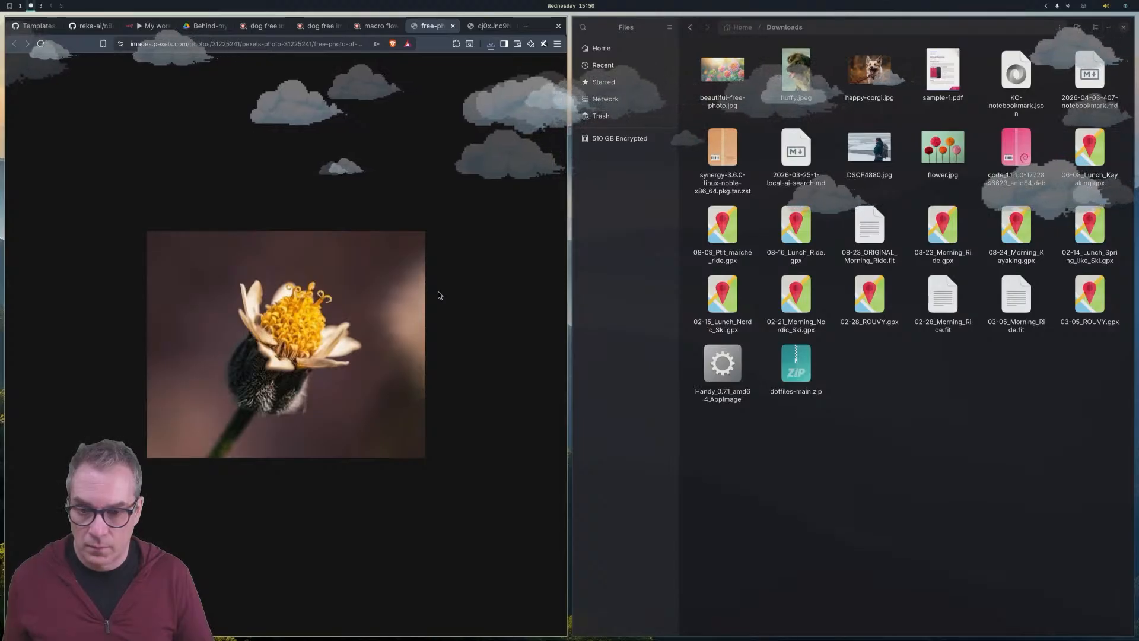
{"action": "right_click", "coordinate": [315, 331]}
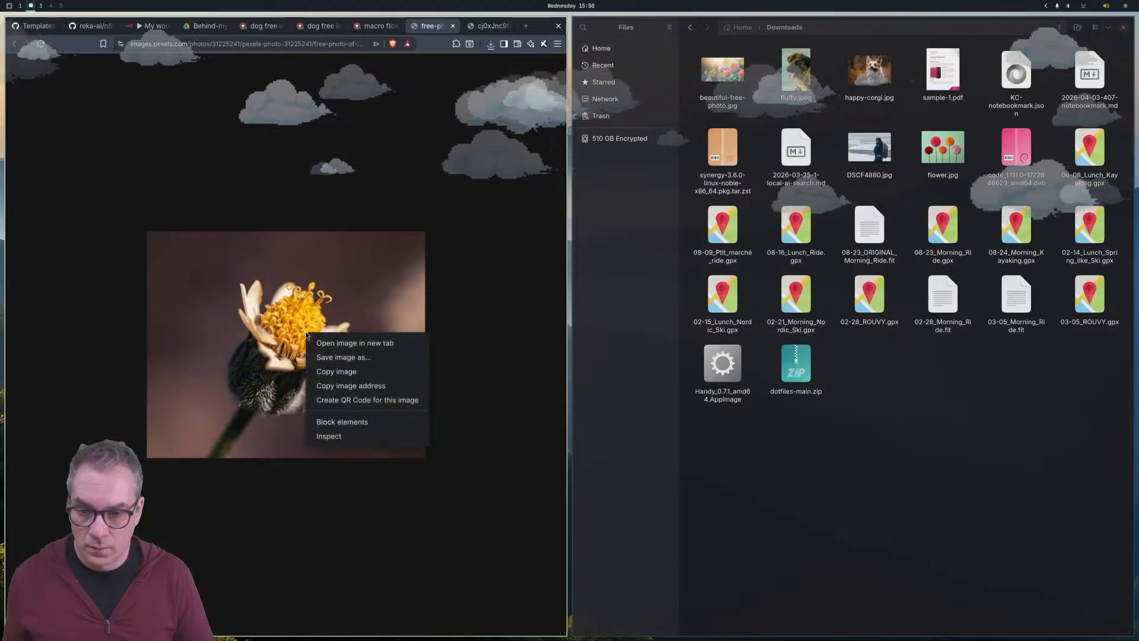
{"action": "left_click", "coordinate": [339, 360]}
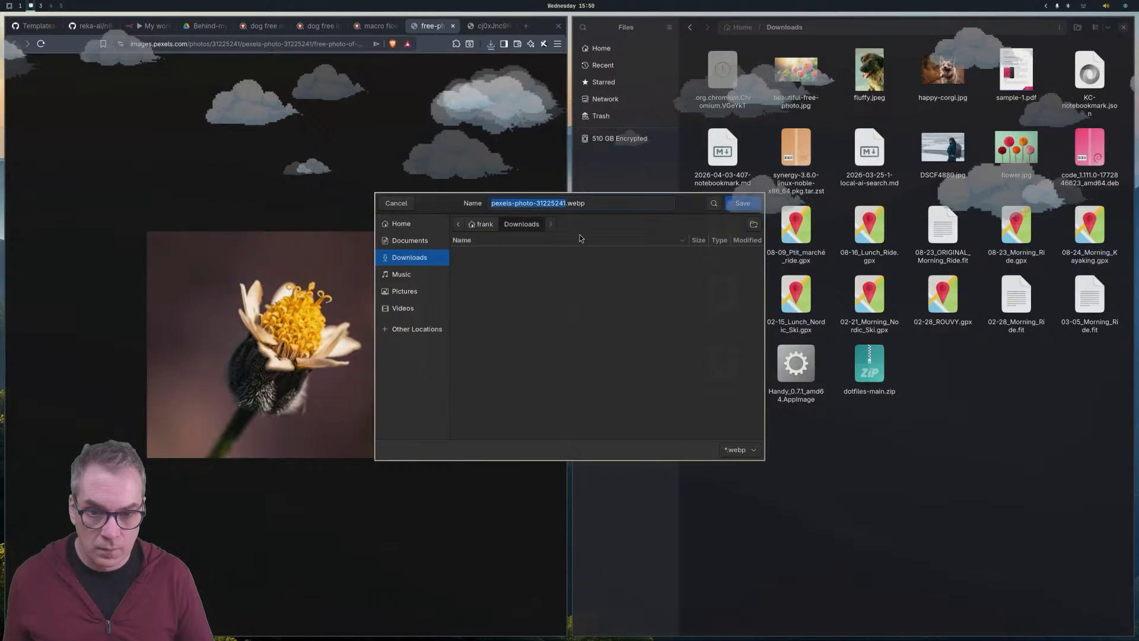
{"action": "left_click", "coordinate": [396, 203]}
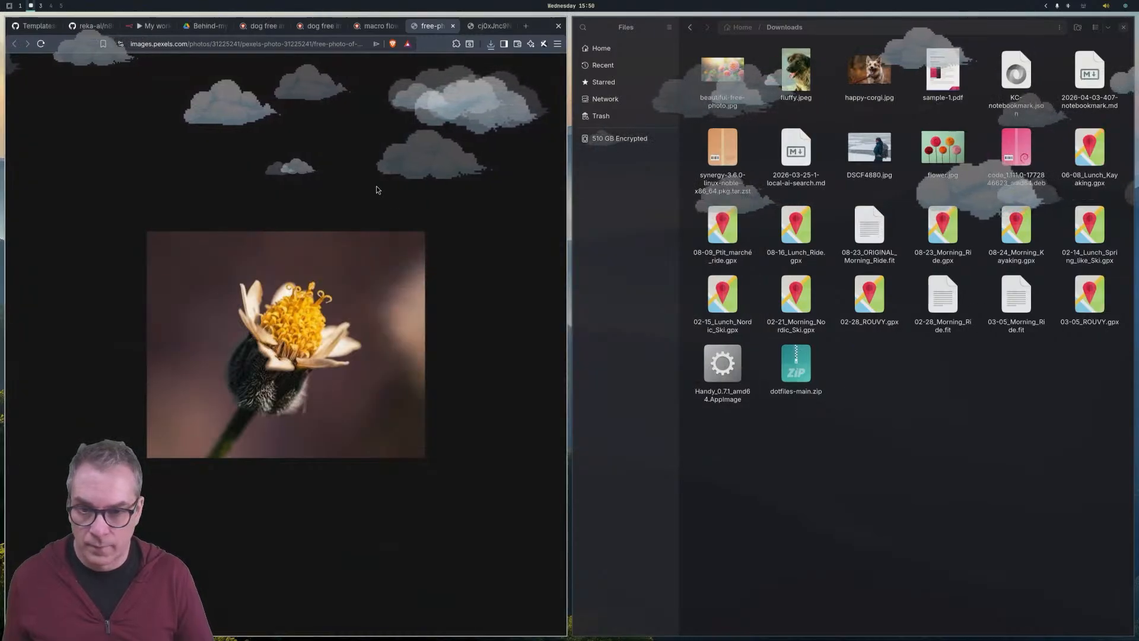
{"action": "left_click", "coordinate": [453, 26]}
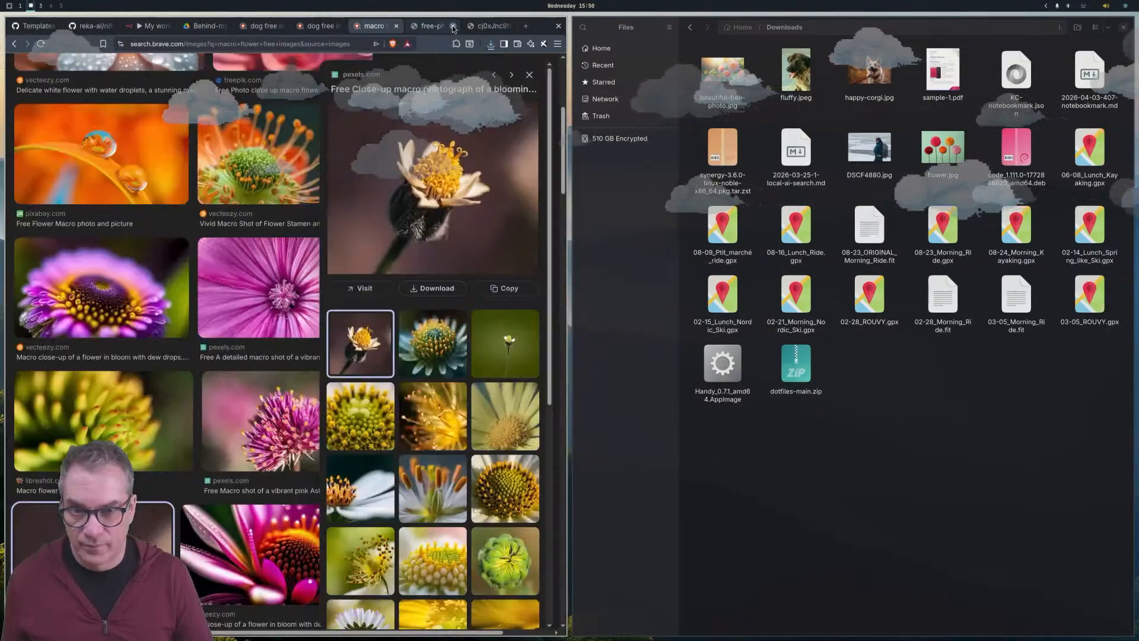
{"action": "left_click", "coordinate": [453, 26]}
{"action": "left_click", "coordinate": [453, 26]}
- Open the "Flower petal water drops macro beauty" photo from vecteezy at full size in its own tab
{"action": "scroll", "coordinate": [113, 272], "scroll_direction": "up", "scroll_amount": 4}
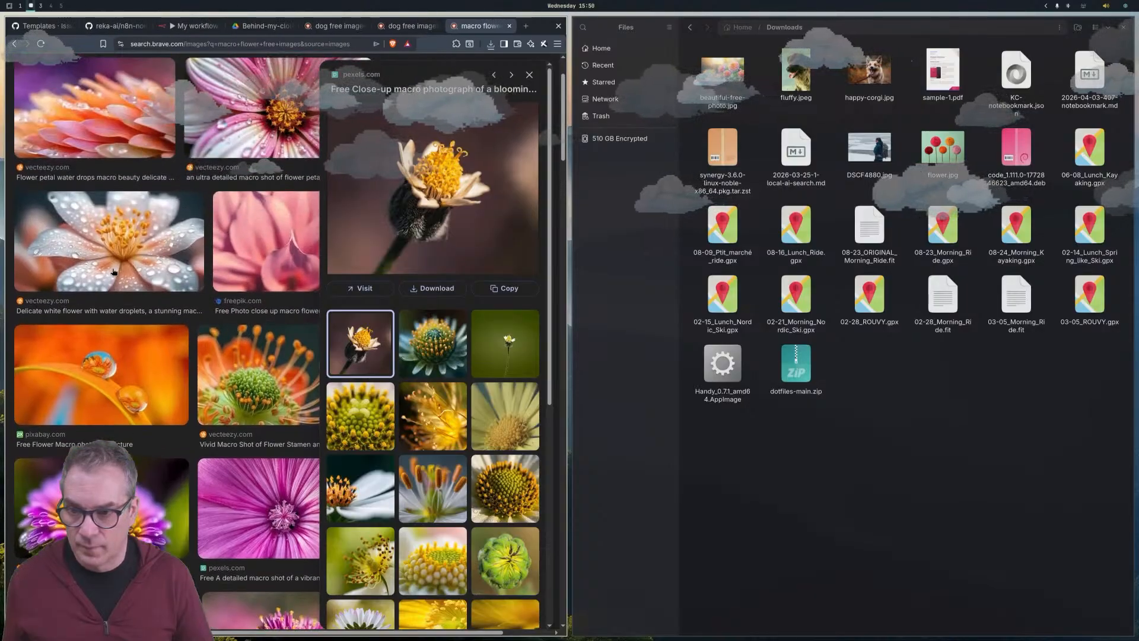
{"action": "scroll", "coordinate": [115, 285], "scroll_direction": "up", "scroll_amount": 2}
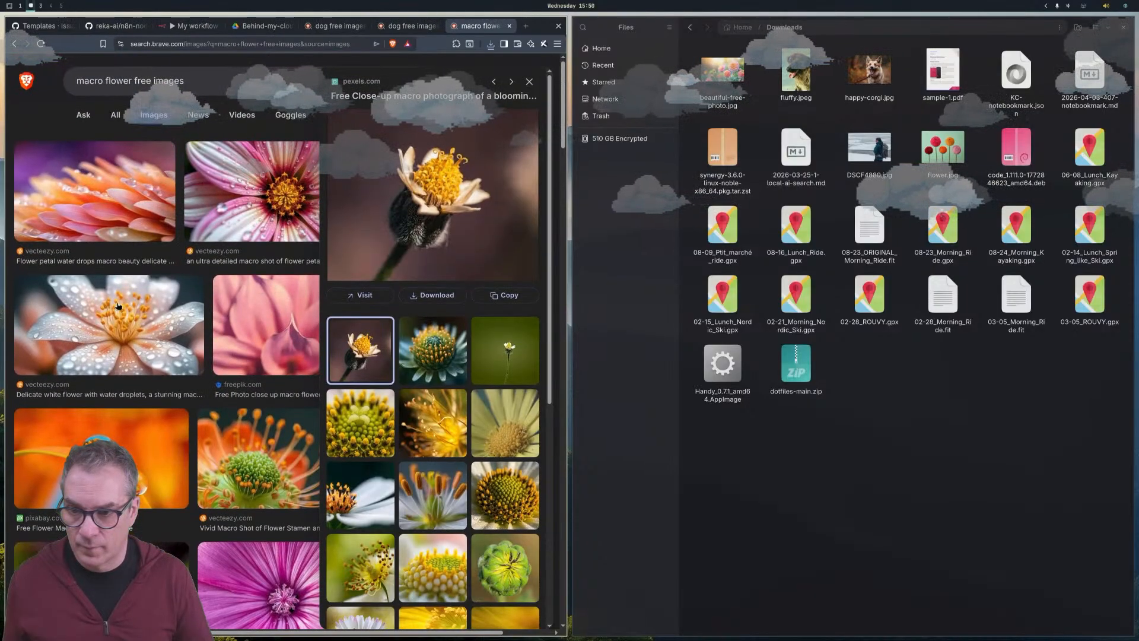
{"action": "left_click", "coordinate": [119, 186]}
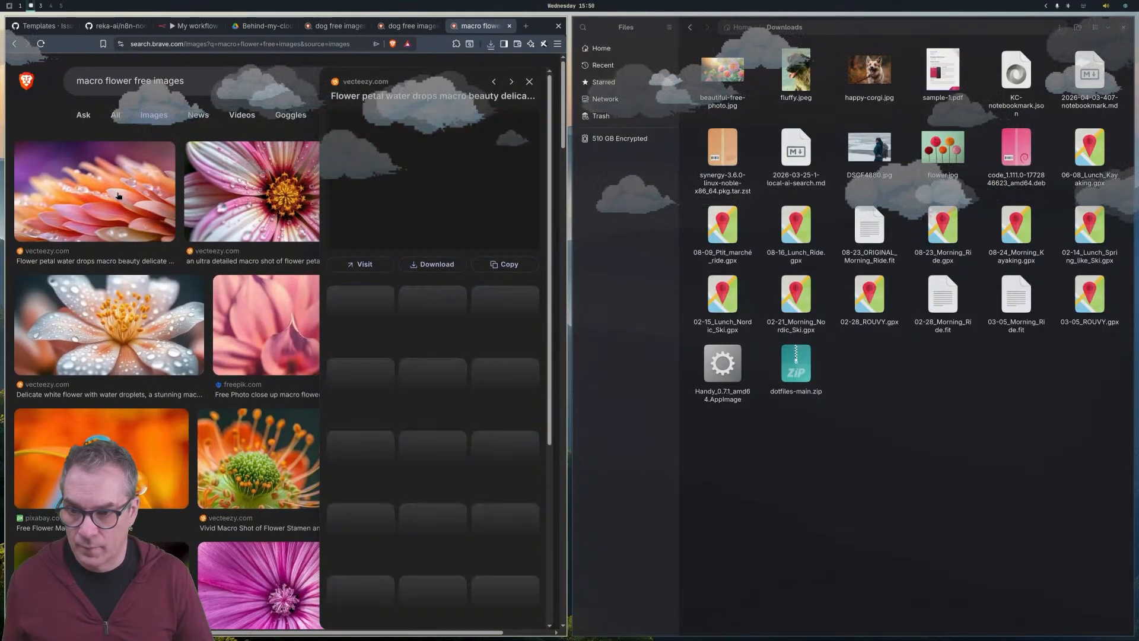
{"action": "left_click", "coordinate": [432, 265]}
- Save the orange flower petal photo to Downloads, shortening its file name to macro.jpg
{"action": "right_click", "coordinate": [334, 314]}
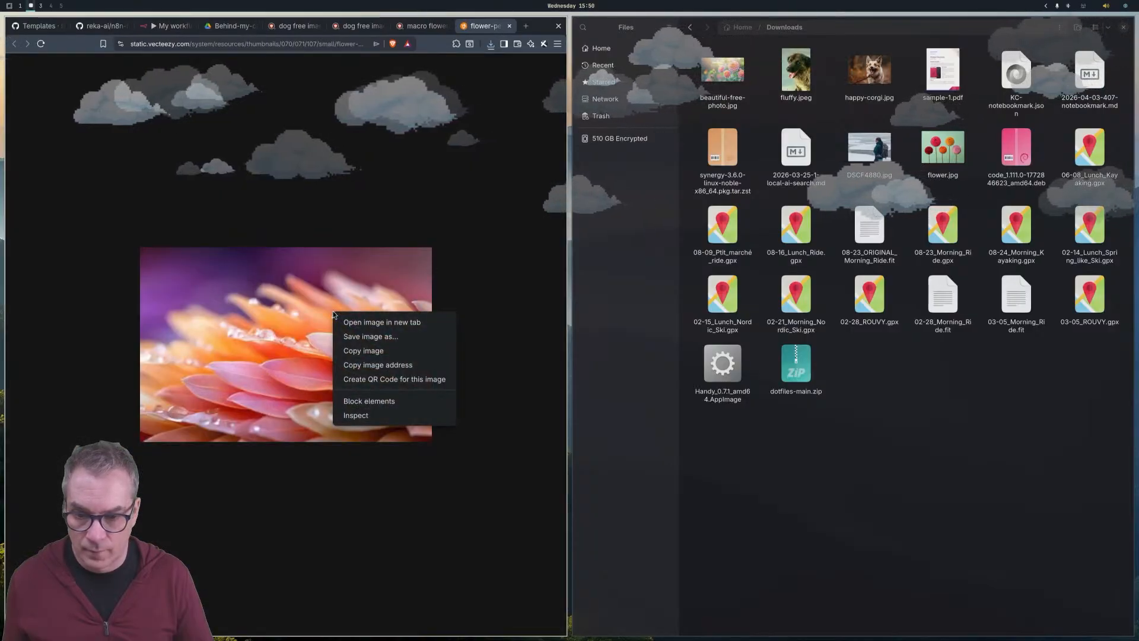
{"action": "left_click", "coordinate": [370, 337]}
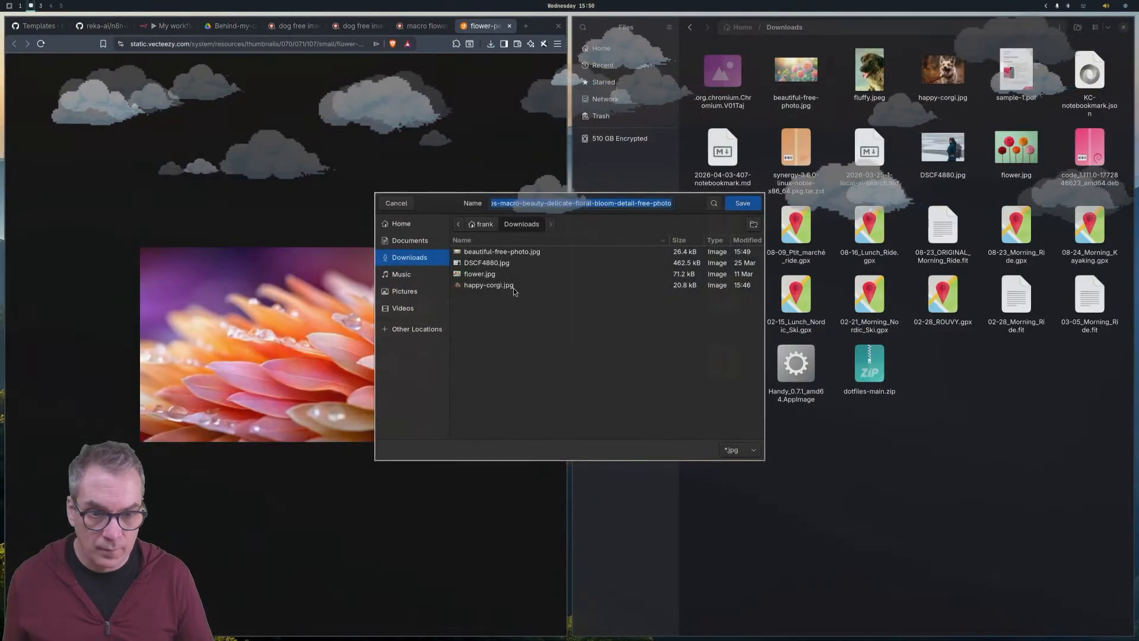
{"action": "left_click", "coordinate": [501, 203]}
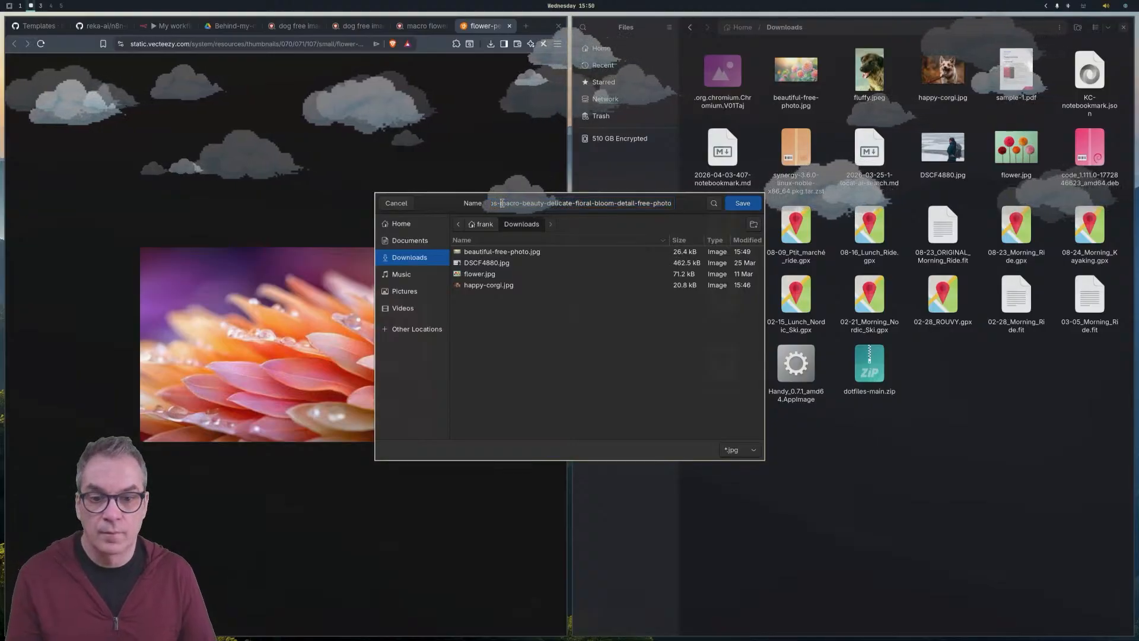
{"action": "key", "text": "BackSpace"}
{"action": "key", "text": "BackSpace"}
{"action": "key", "text": "BackSpace"}
{"action": "key", "text": "BackSpace"}
{"action": "key", "text": "BackSpace"}
{"action": "key", "text": "BackSpace"}
{"action": "key", "text": "BackSpace"}
{"action": "key", "text": "BackSpace"}
{"action": "key", "text": "BackSpace"}
{"action": "key", "text": "BackSpace"}
{"action": "key", "text": "BackSpace"}
{"action": "key", "text": "BackSpace"}
{"action": "key", "text": "BackSpace"}
{"action": "key", "text": "BackSpace"}
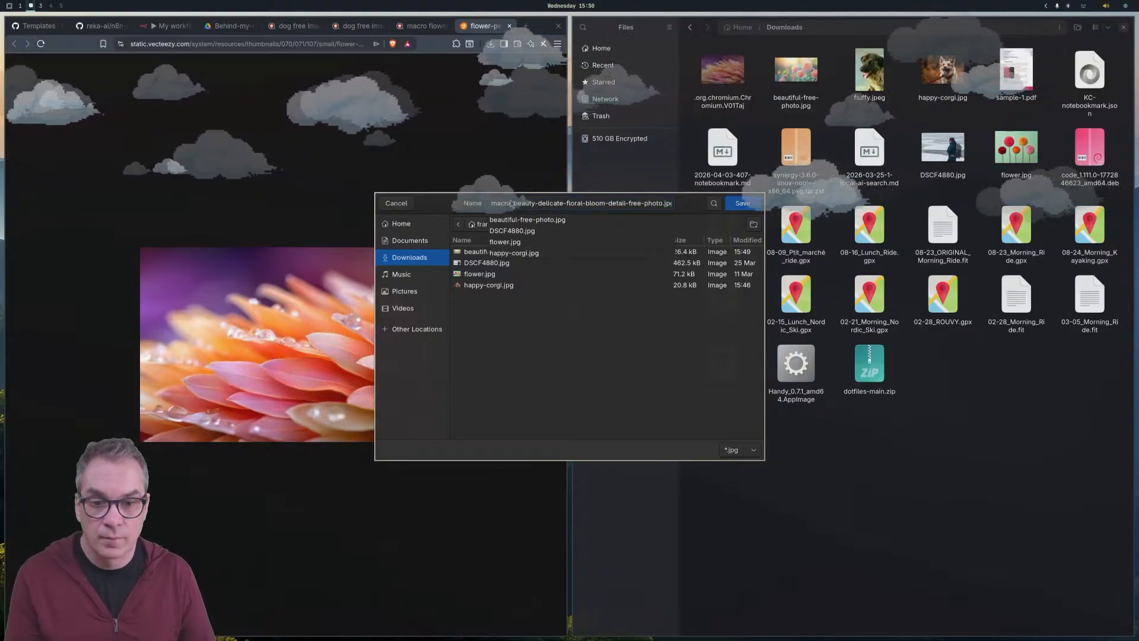
{"action": "left_click", "coordinate": [509, 203]}
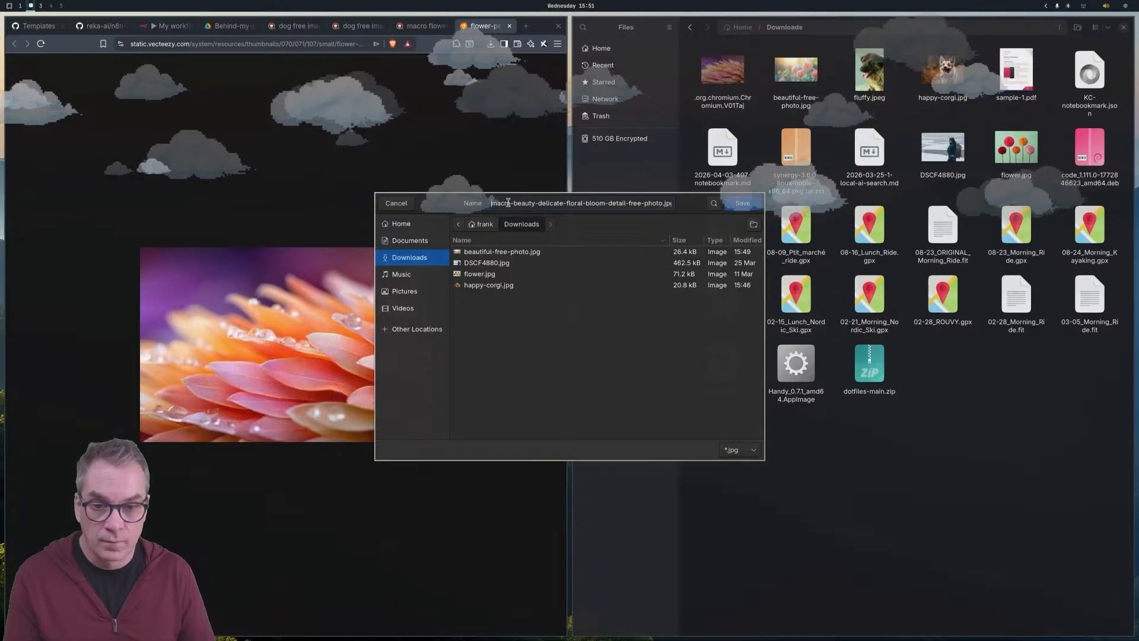
{"action": "left_click_drag", "start_coordinate": [509, 202], "coordinate": [656, 203]}
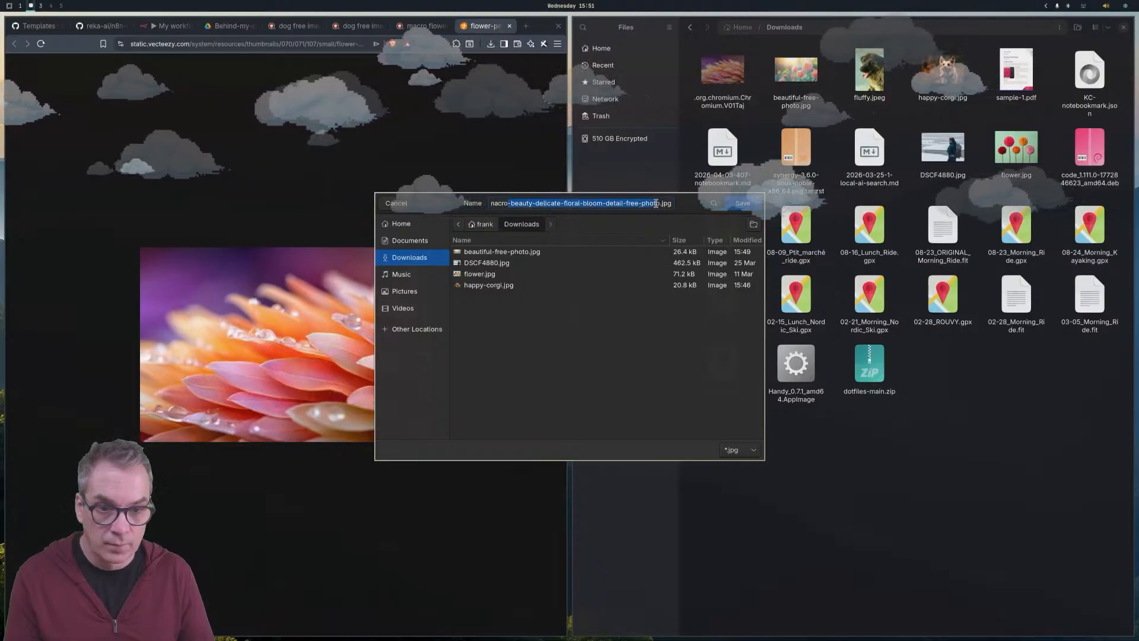
{"action": "key", "text": "BackSpace"}
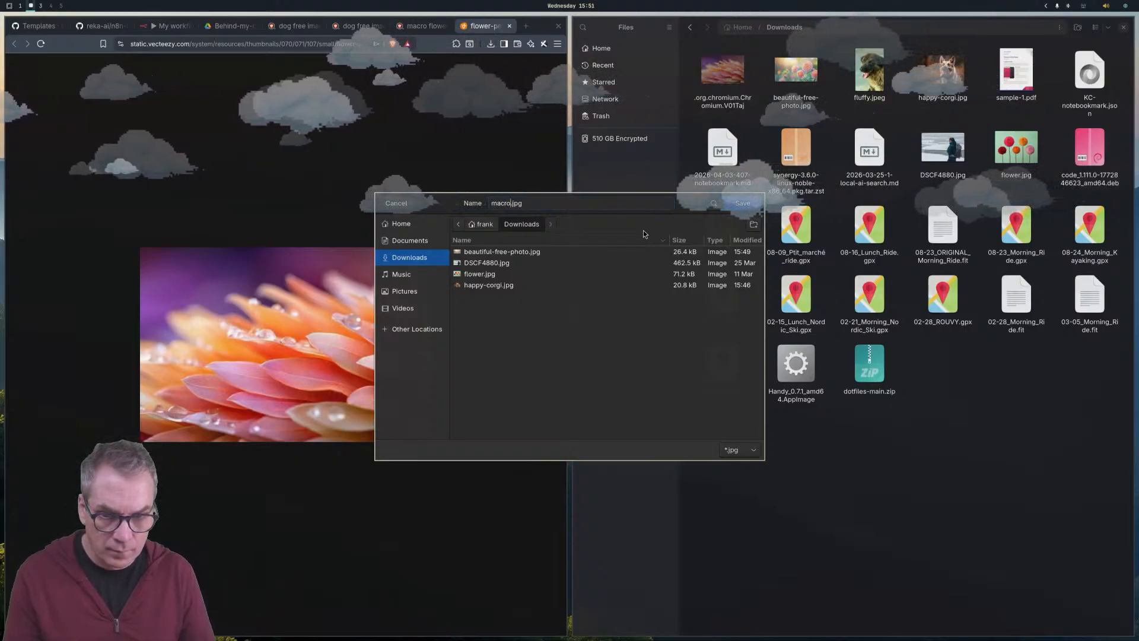
{"action": "left_click", "coordinate": [749, 206]}
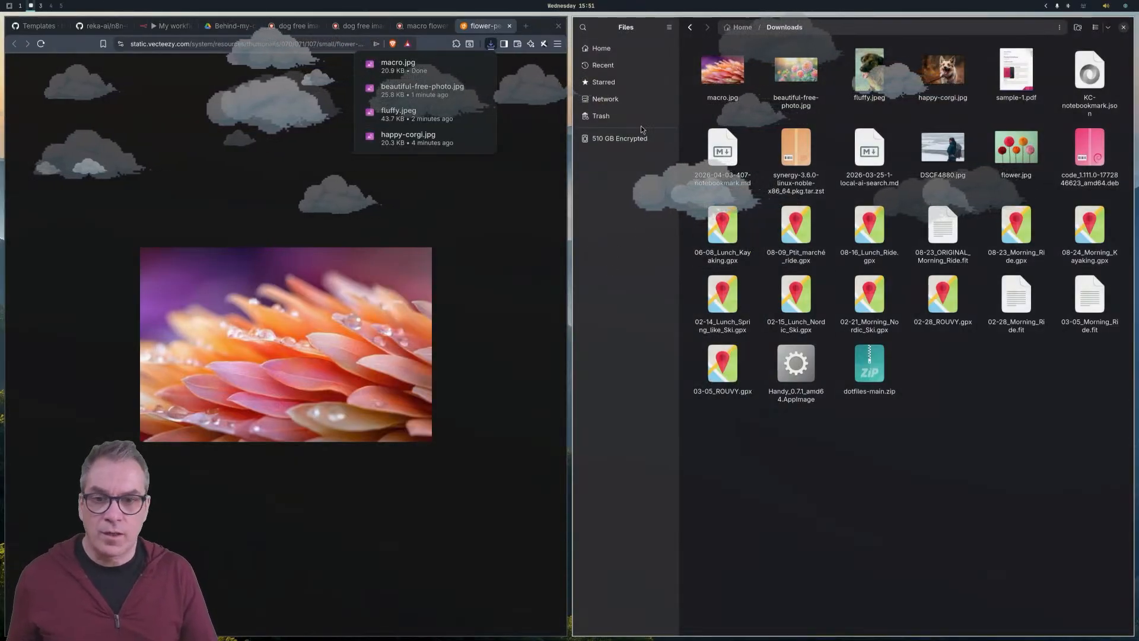
- Close the flower image tab and the remaining image search tabs to return to the Behind-my-cloud folder in Google Drive
{"action": "left_click", "coordinate": [509, 26]}
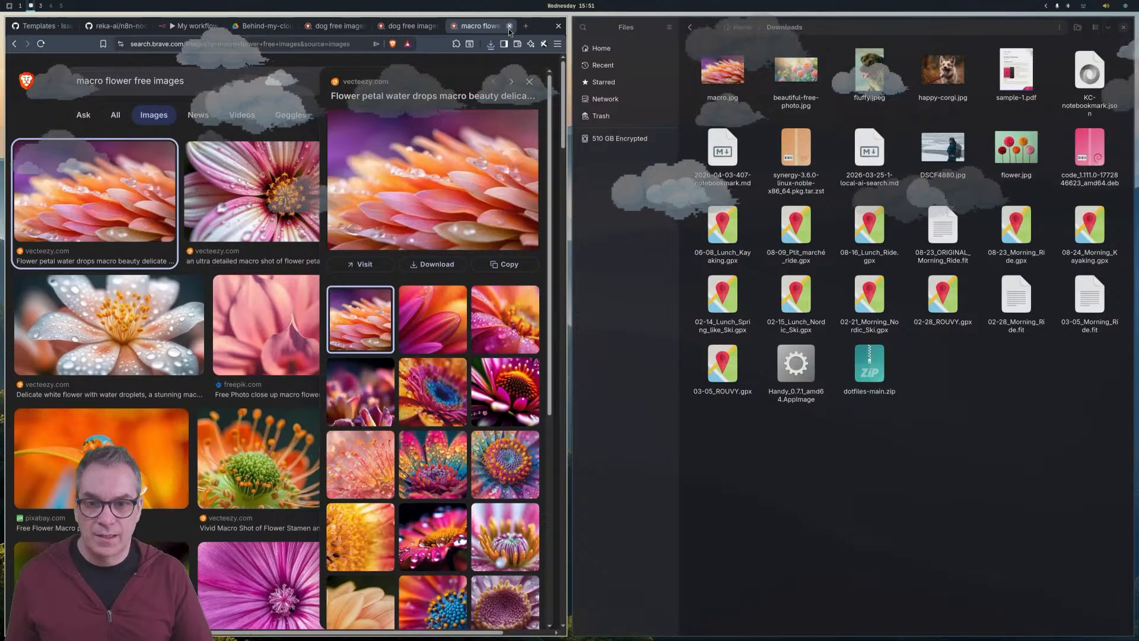
{"action": "left_click", "coordinate": [508, 26]}
{"action": "left_click", "coordinate": [509, 27]}
{"action": "left_click", "coordinate": [502, 27]}
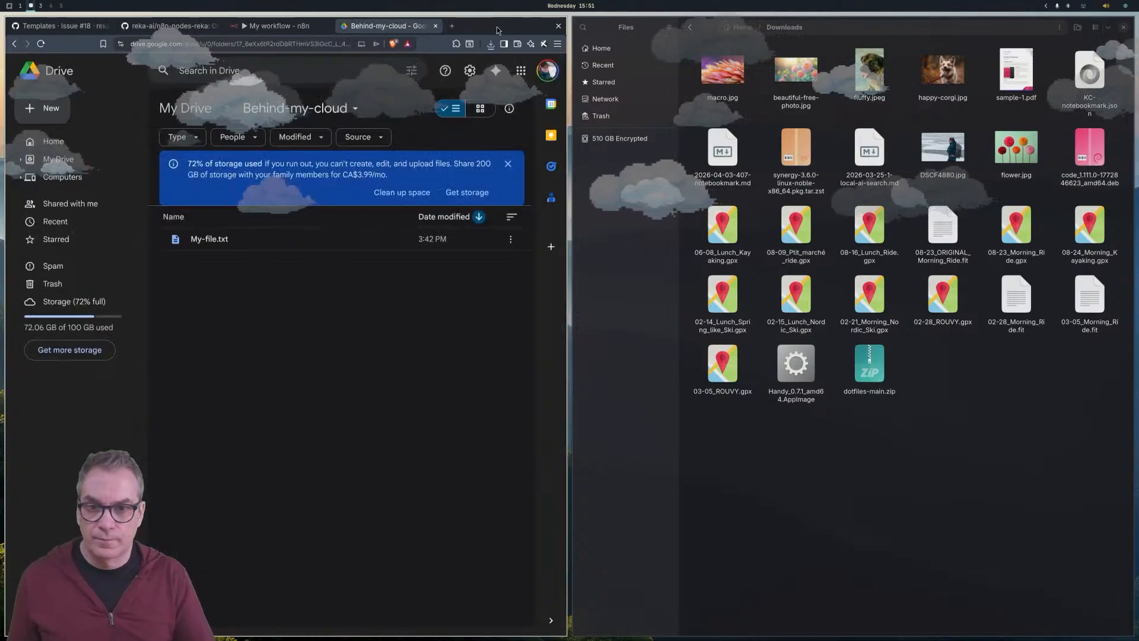
- Move My-file.txt from the Behind-my-cloud folder to the trash
{"action": "right_click", "coordinate": [249, 334]}
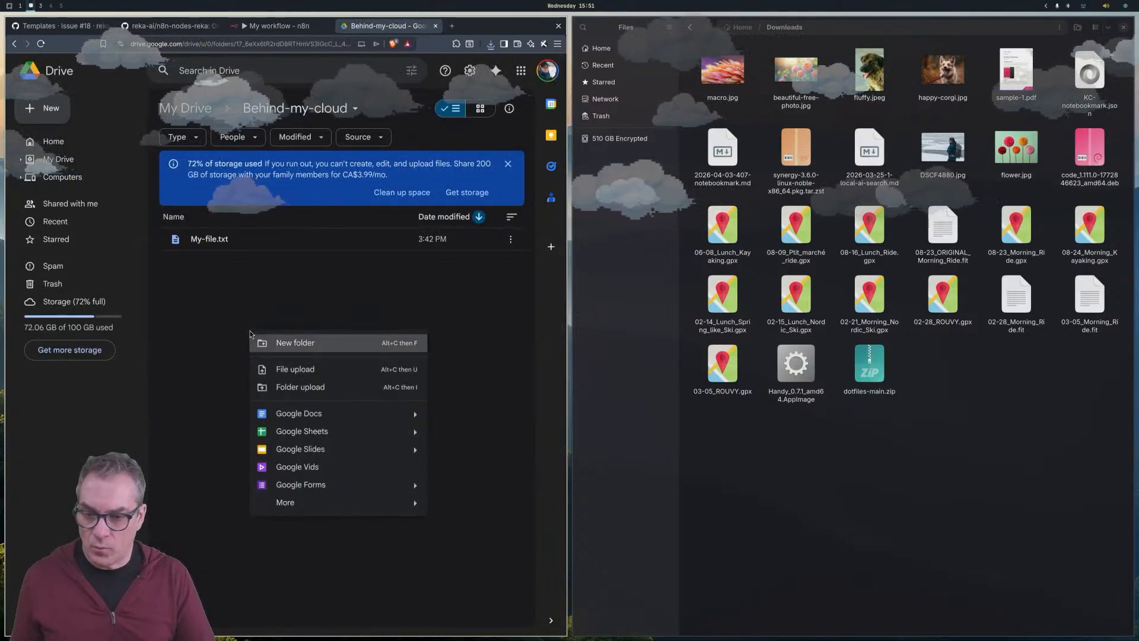
{"action": "left_click", "coordinate": [510, 239]}
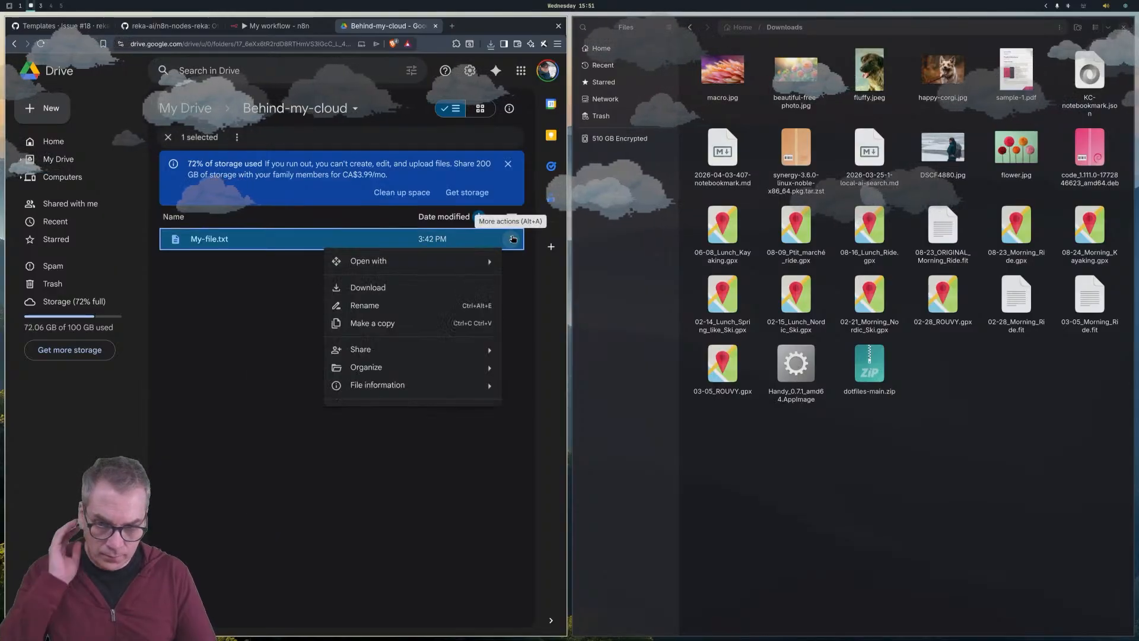
{"action": "left_click", "coordinate": [245, 339]}
{"action": "right_click", "coordinate": [249, 336]}
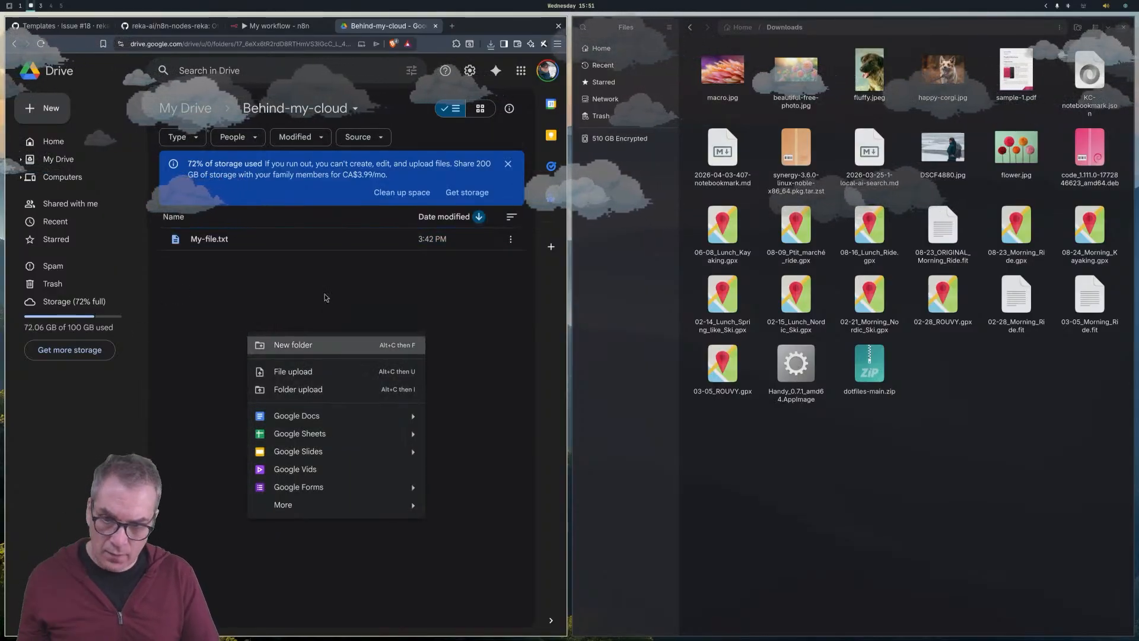
{"action": "left_click", "coordinate": [510, 239]}
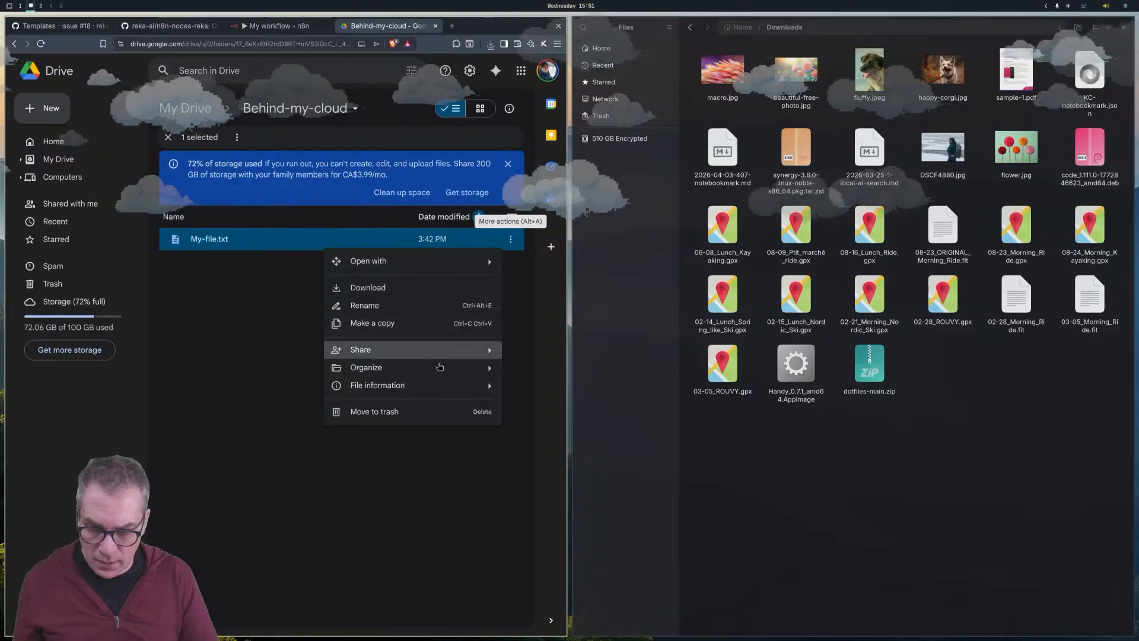
{"action": "left_click", "coordinate": [424, 412]}
- Create a folder named dogs inside Behind-my-cloud and dismiss the storage usage banner
{"action": "right_click", "coordinate": [418, 384]}
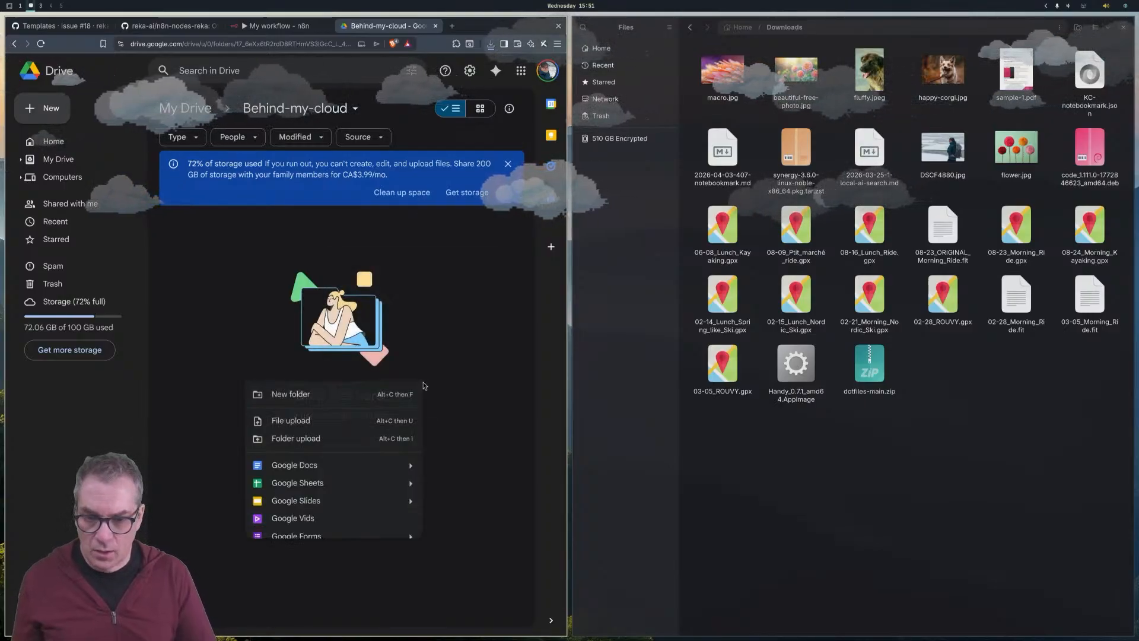
{"action": "left_click", "coordinate": [414, 394]}
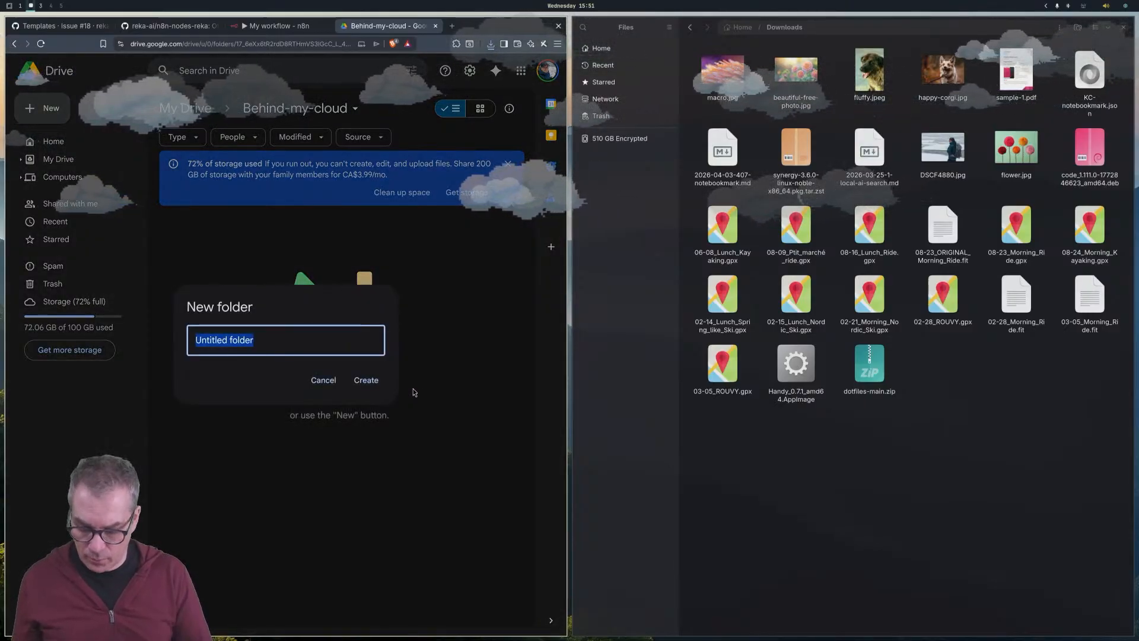
{"action": "type", "text": "dogs"}
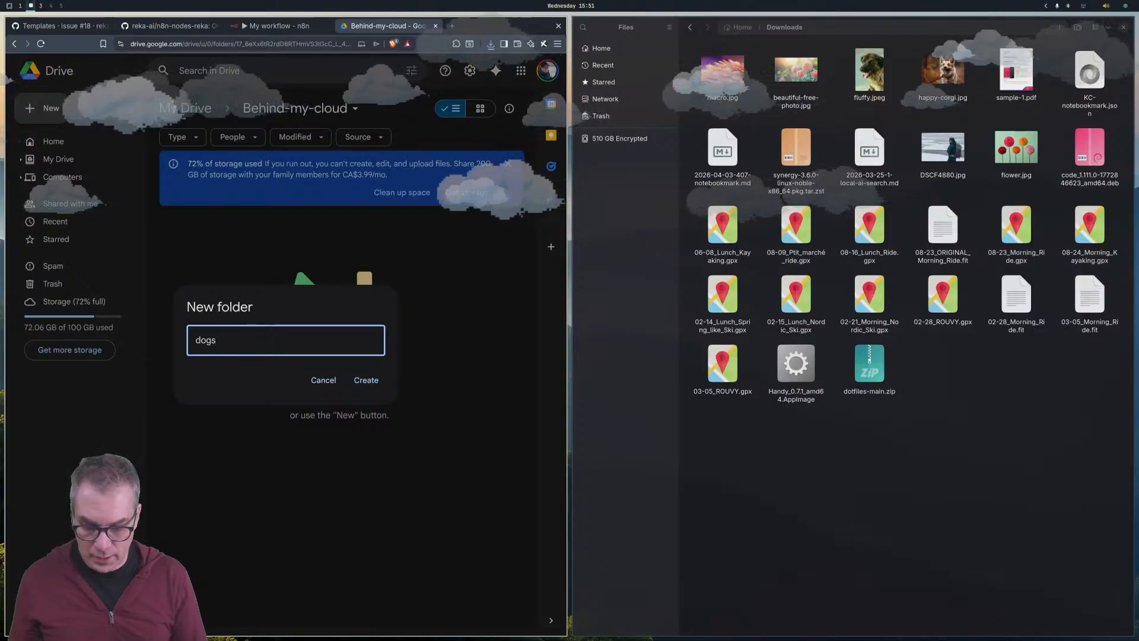
{"action": "key", "text": "Return"}
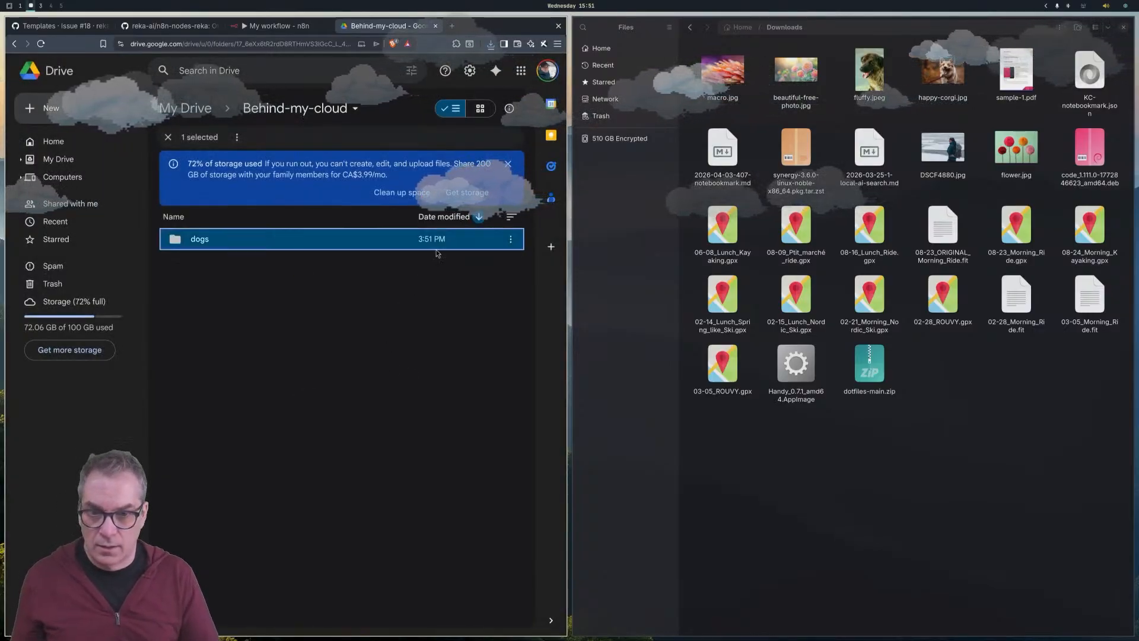
{"action": "left_click", "coordinate": [507, 164]}
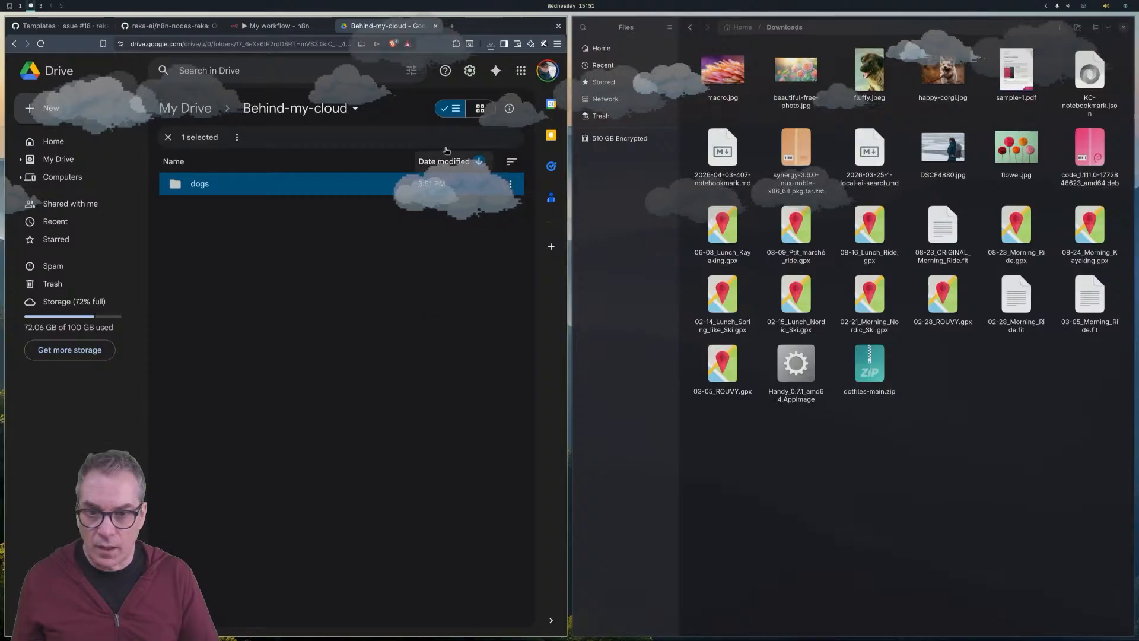
- Create a folder named flowers inside Behind-my-cloud
{"action": "right_click", "coordinate": [430, 259]}
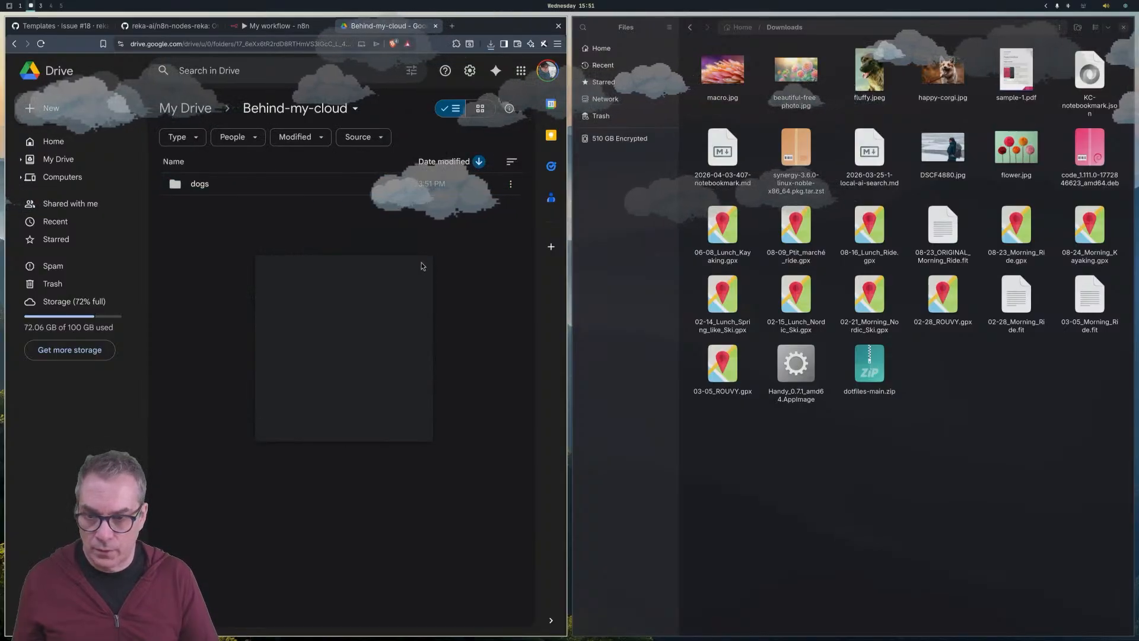
{"action": "type", "text": "flowers"}
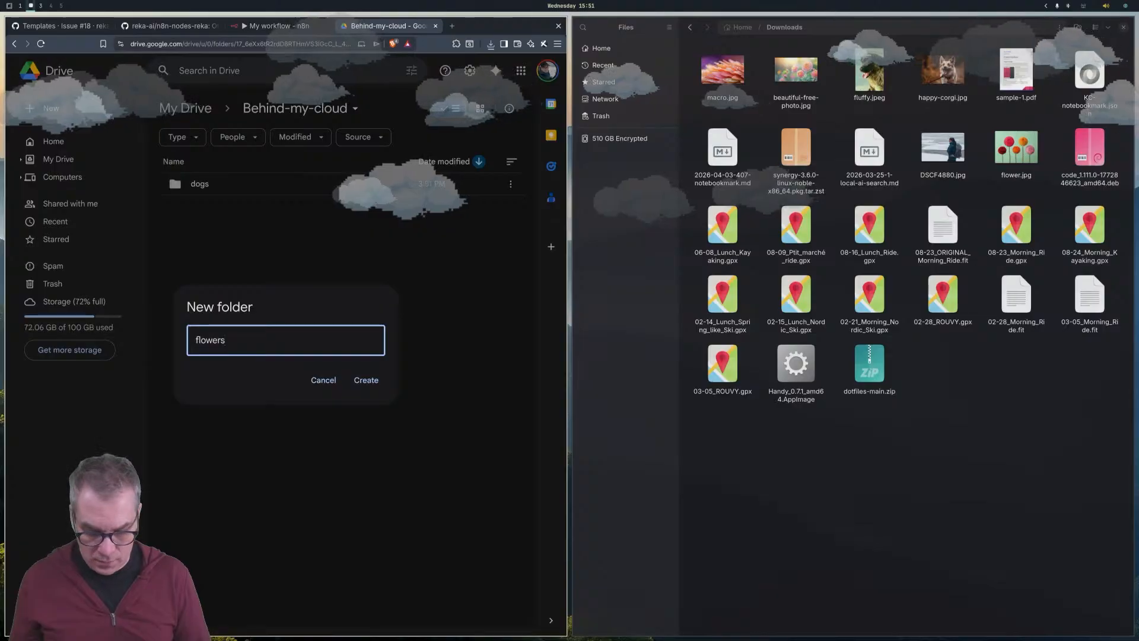
{"action": "key", "text": "Return"}
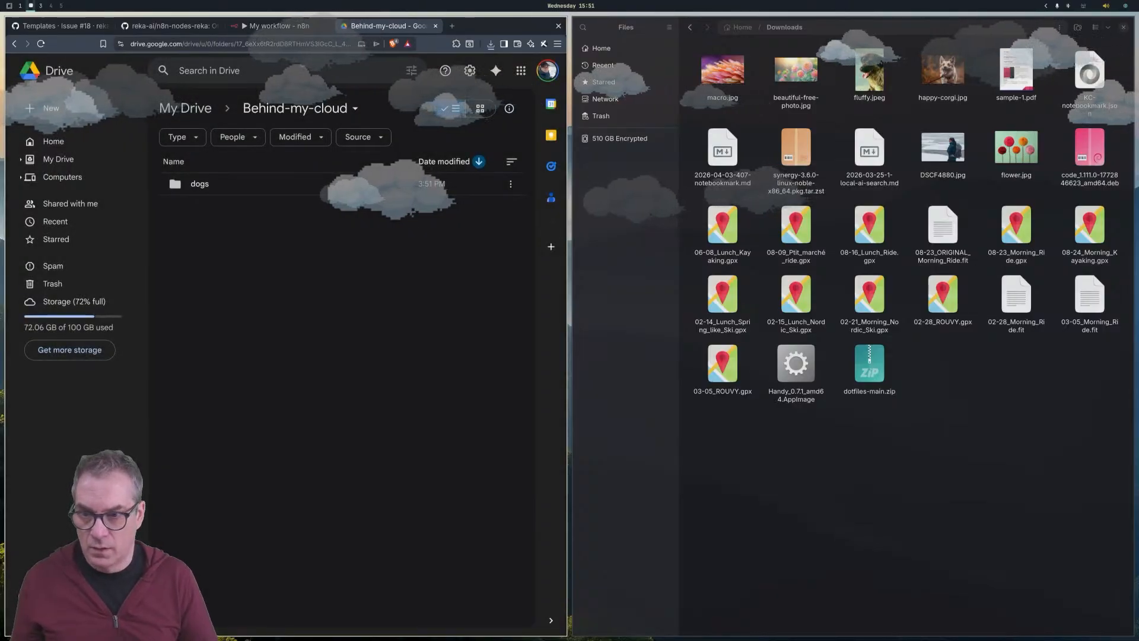
- Create a folder named unknowed inside Behind-my-cloud
{"action": "right_click", "coordinate": [414, 270]}
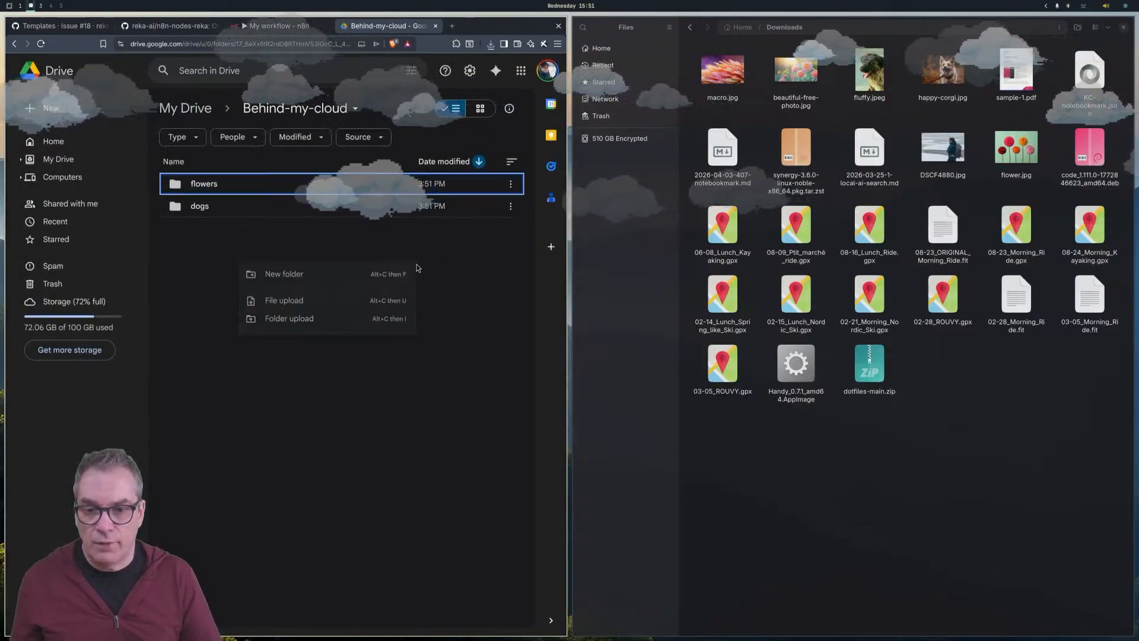
{"action": "left_click", "coordinate": [356, 276]}
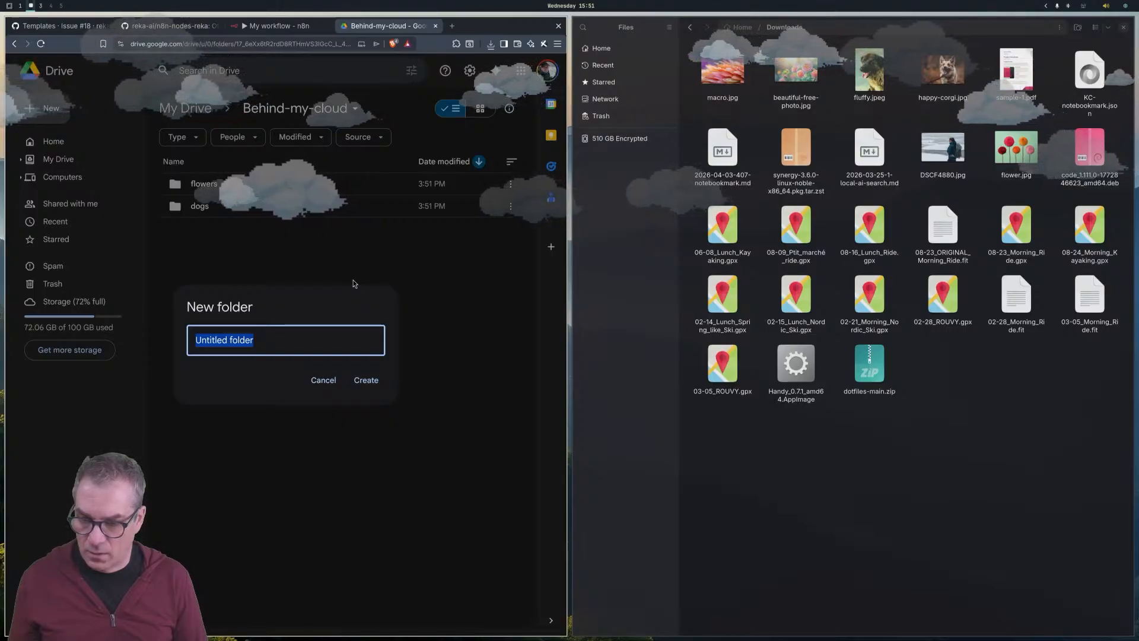
{"action": "type", "text": "un"}
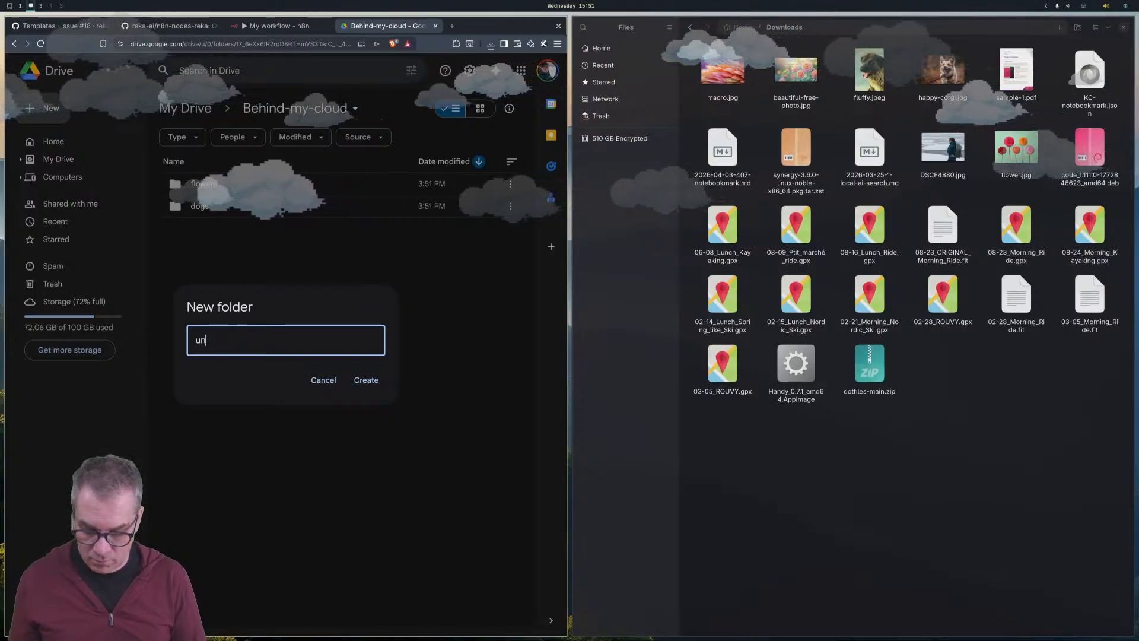
{"action": "type", "text": "knowed"}
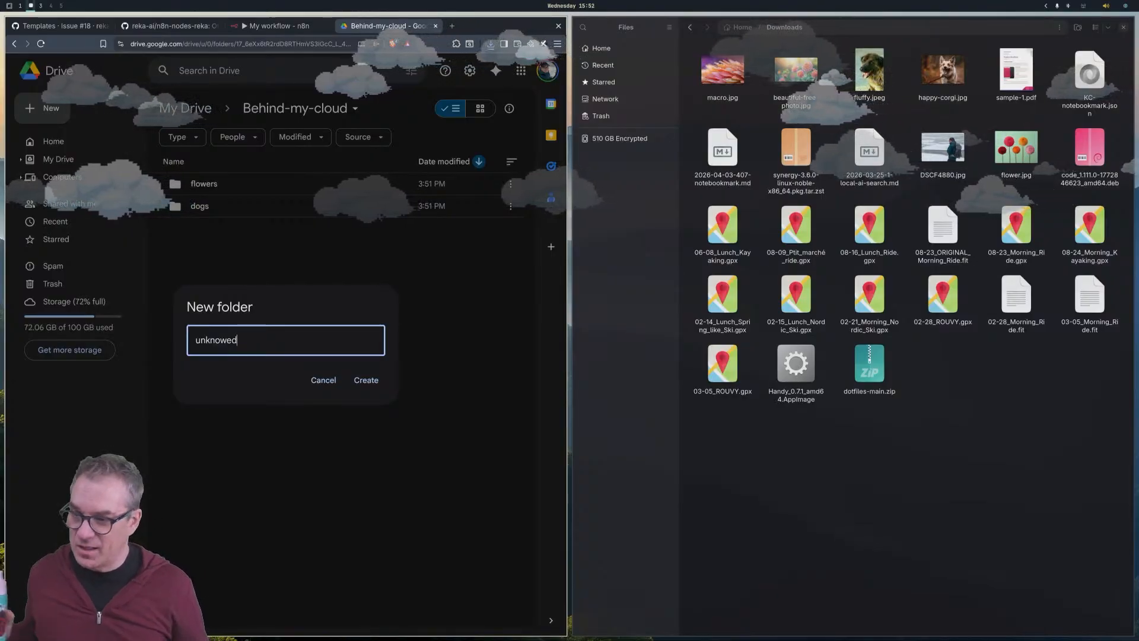
{"action": "key", "text": "Return"}
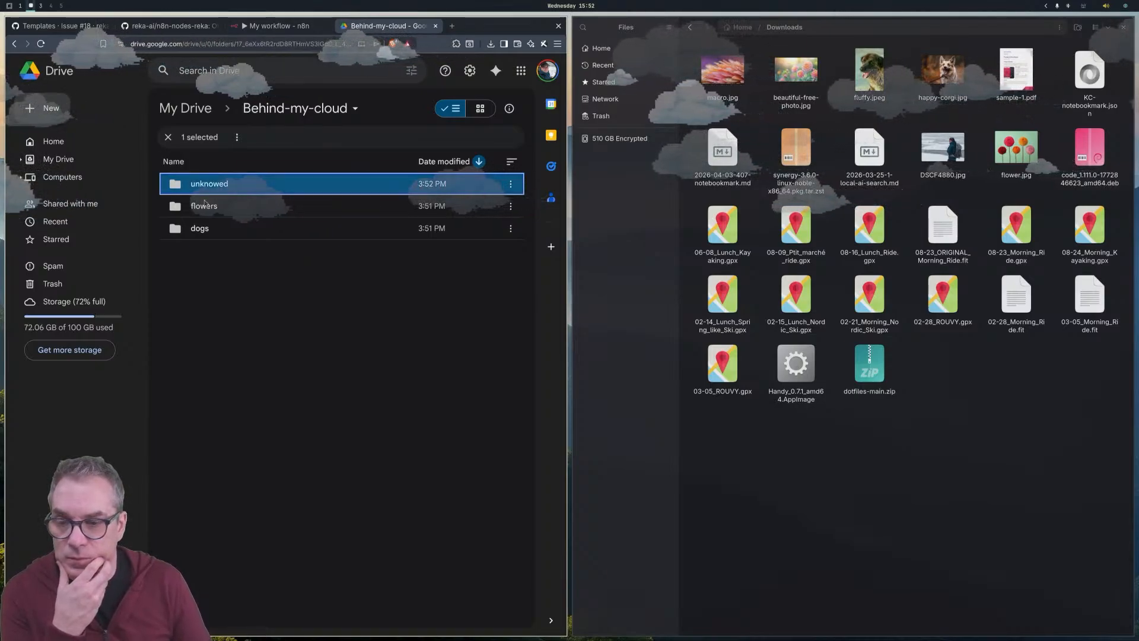
- Create a folder named others inside Behind-my-cloud
{"action": "right_click", "coordinate": [212, 256]}
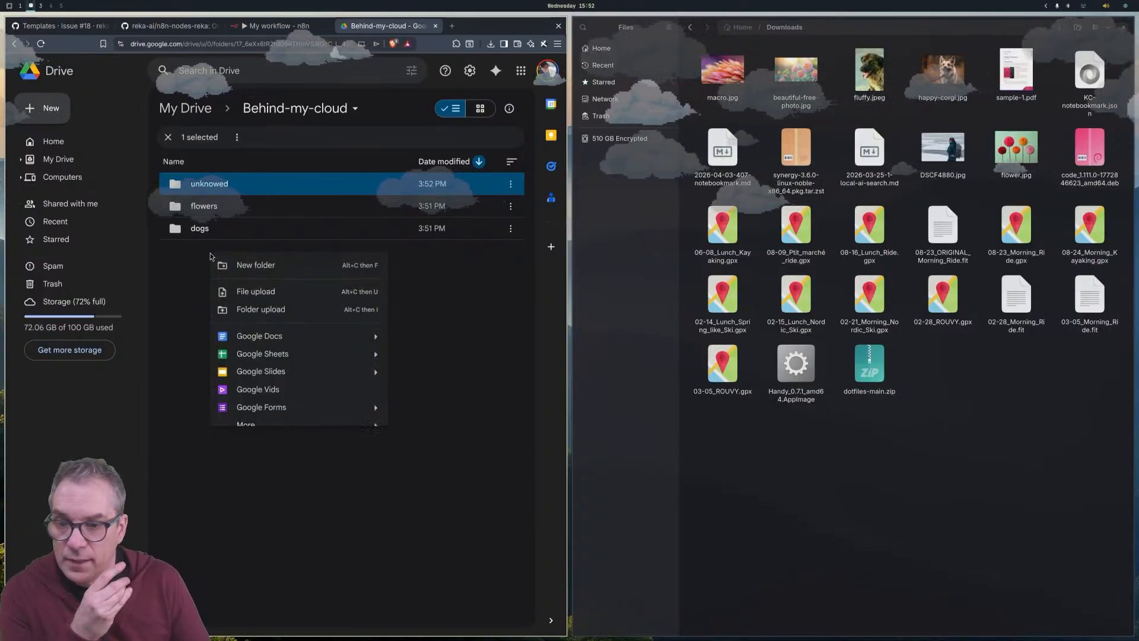
{"action": "left_click", "coordinate": [234, 270]}
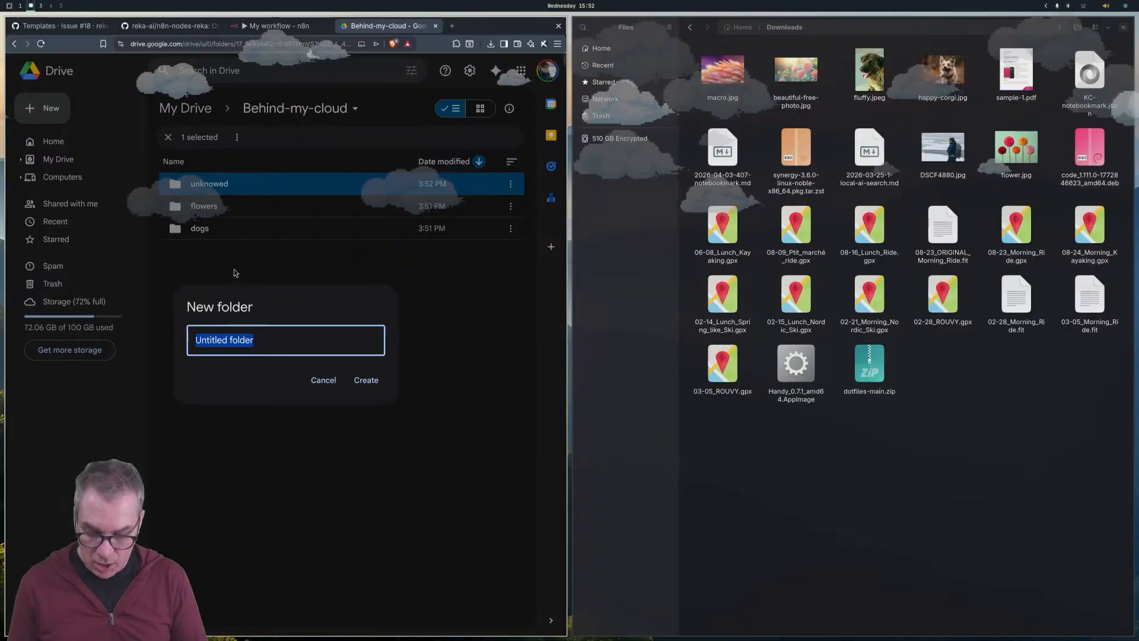
{"action": "type", "text": "others"}
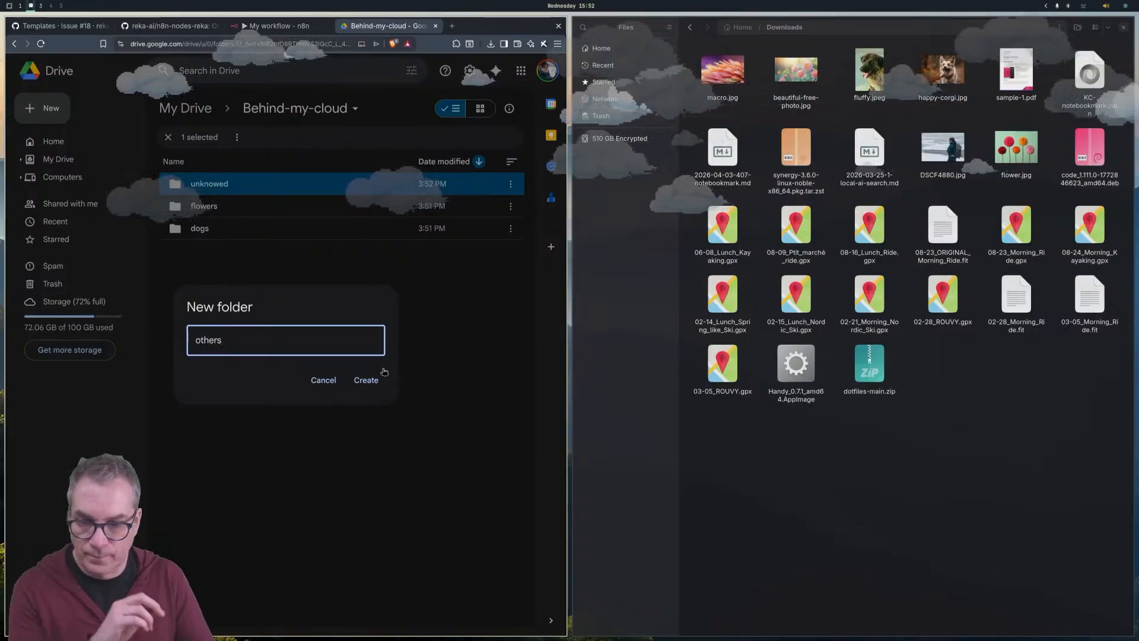
{"action": "left_click", "coordinate": [363, 381]}
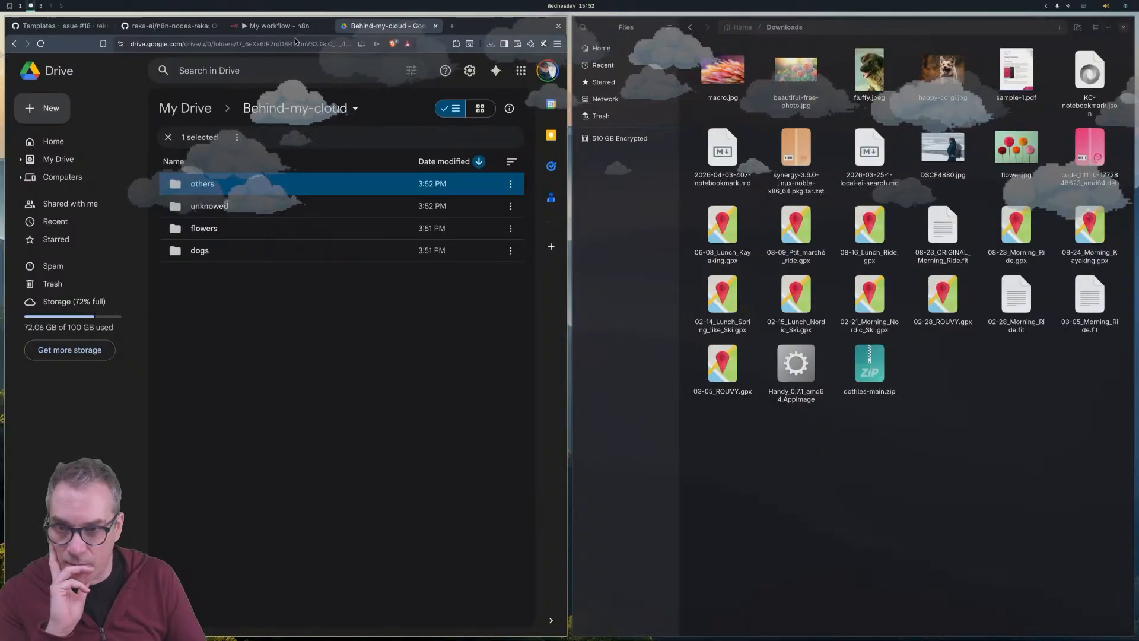
- Return to My workflow in n8n and add a Reka Vision Detect in an image node after the When File is uploaded trigger
{"action": "left_click", "coordinate": [279, 26]}
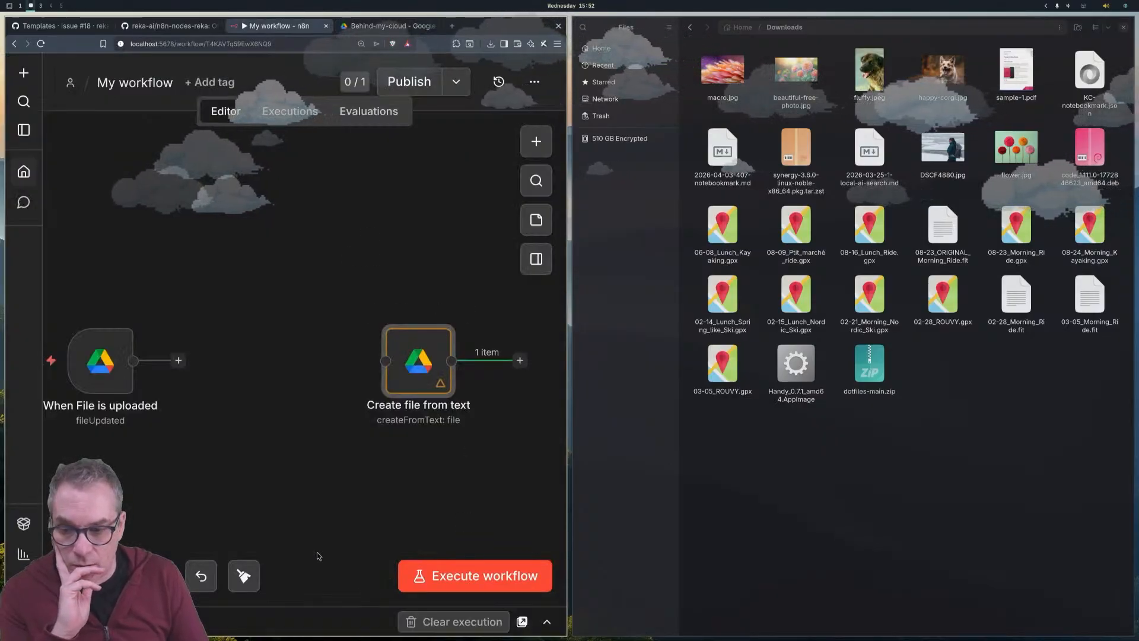
{"action": "scroll", "coordinate": [180, 457], "scroll_direction": "left", "scroll_amount": 2}
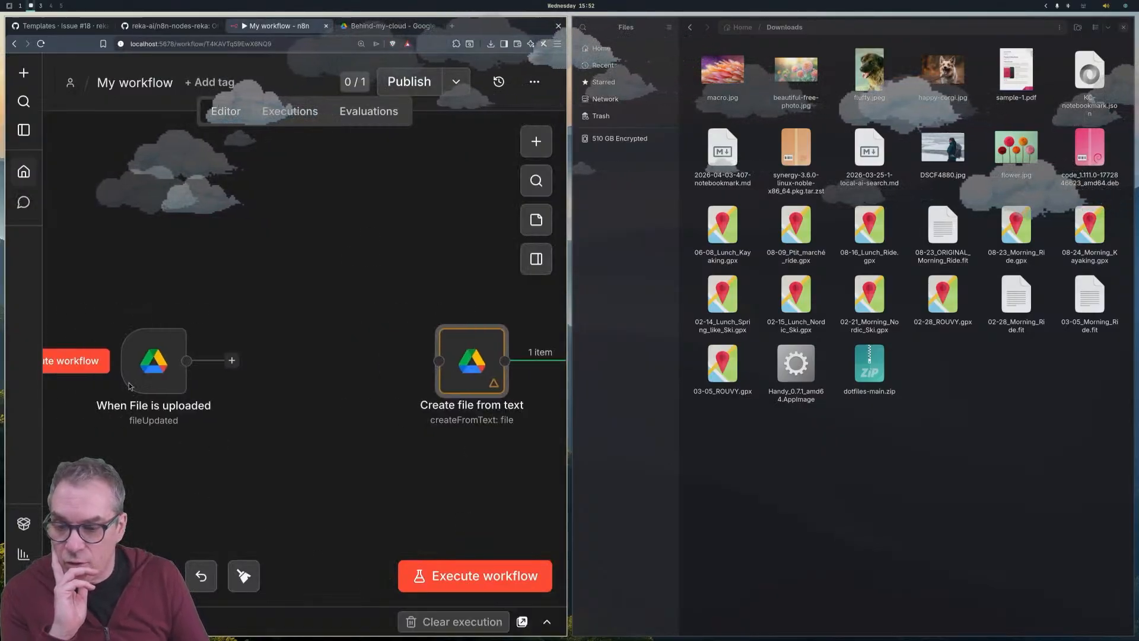
{"action": "left_click", "coordinate": [233, 361]}
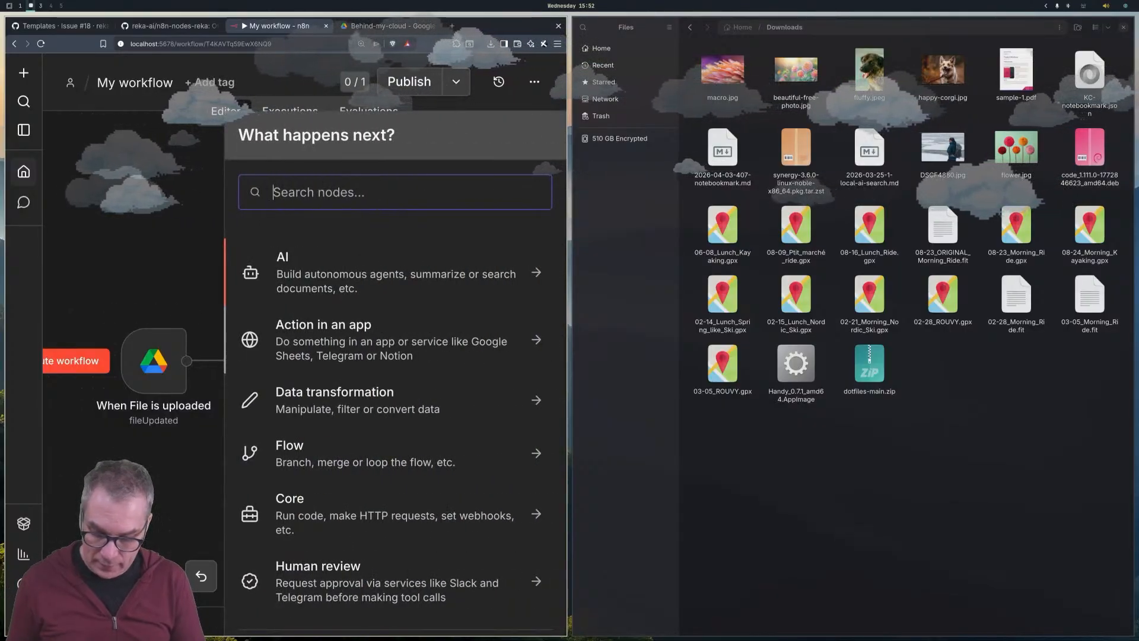
{"action": "type", "text": "reka"}
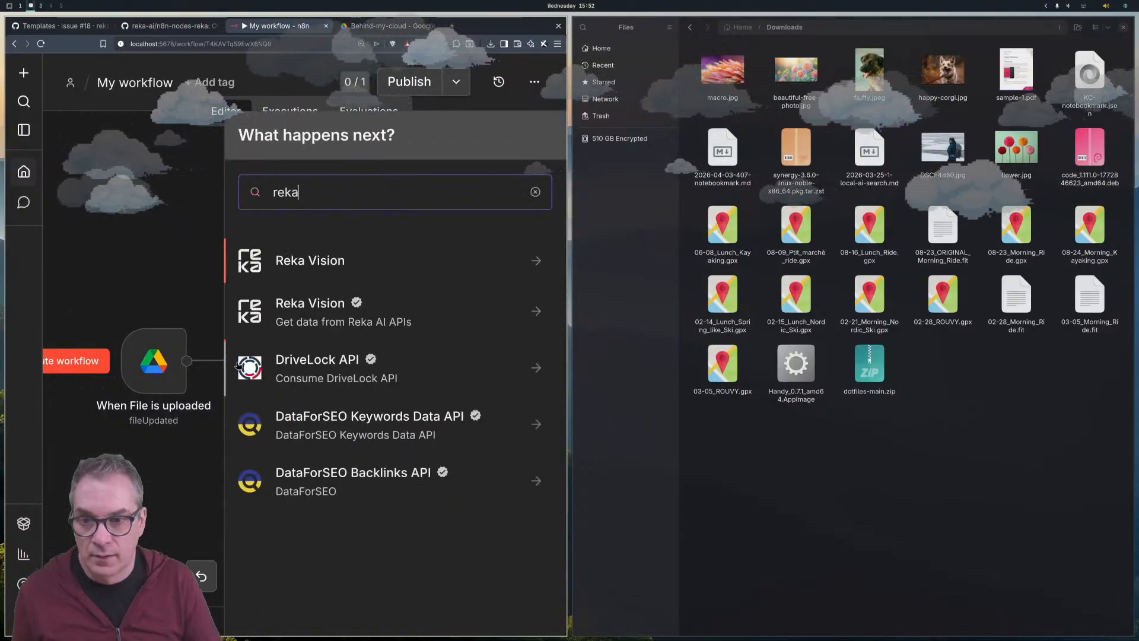
{"action": "left_click", "coordinate": [343, 267]}
{"action": "scroll", "coordinate": [342, 277], "scroll_direction": "down", "scroll_amount": 5}
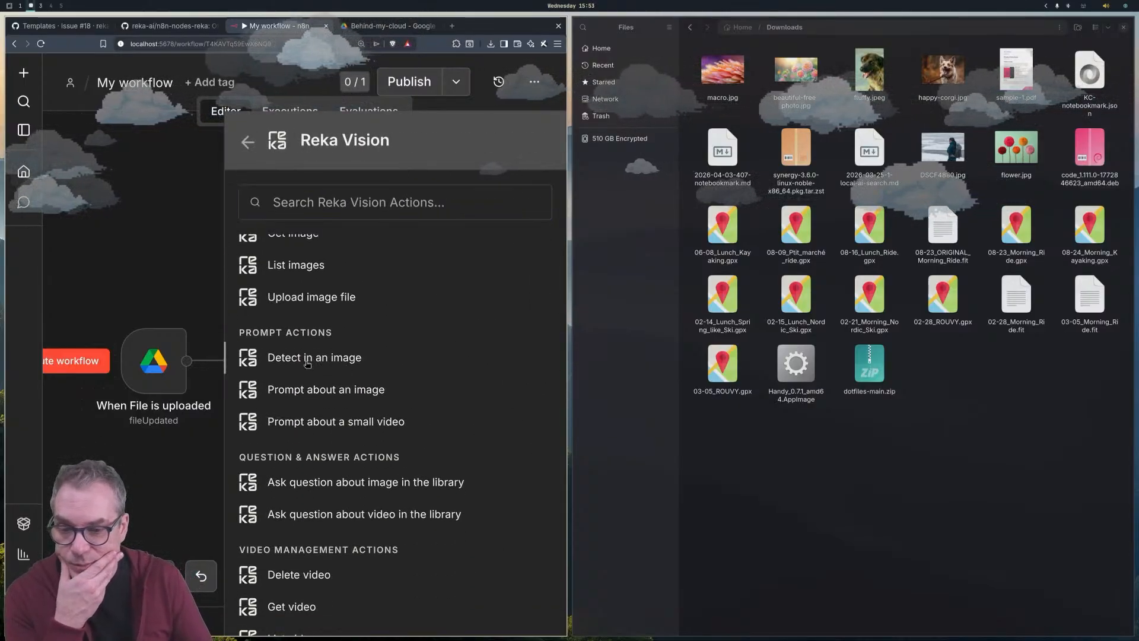
{"action": "left_click", "coordinate": [306, 358]}
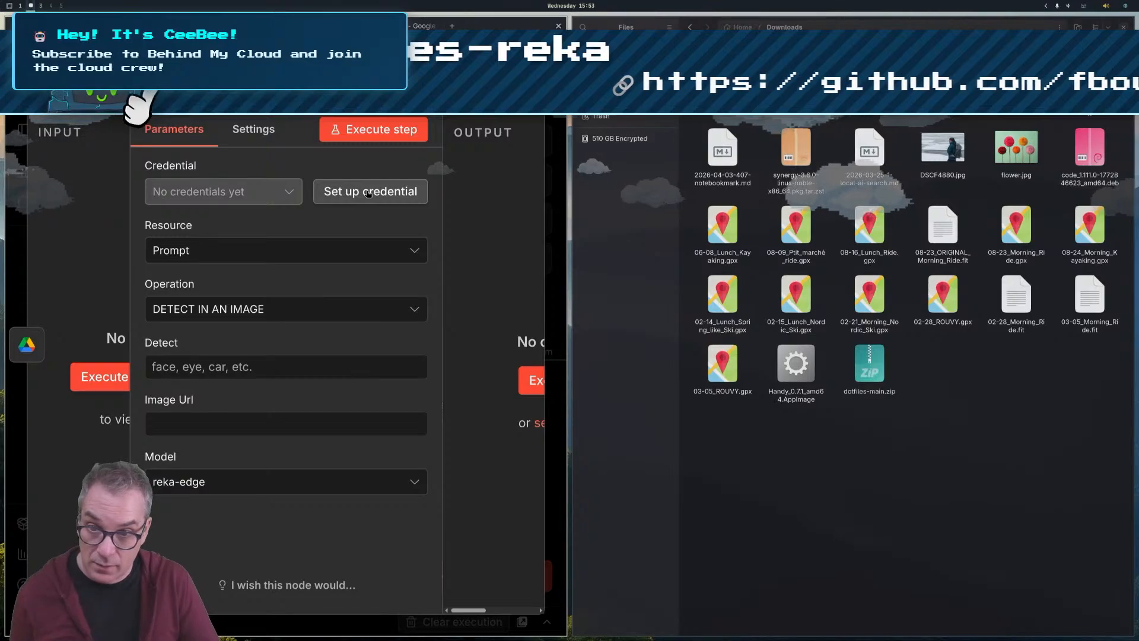
- Open the setup form for a new Reka API credential on the Detect in an image node and close the Files window
{"action": "left_click", "coordinate": [369, 192]}
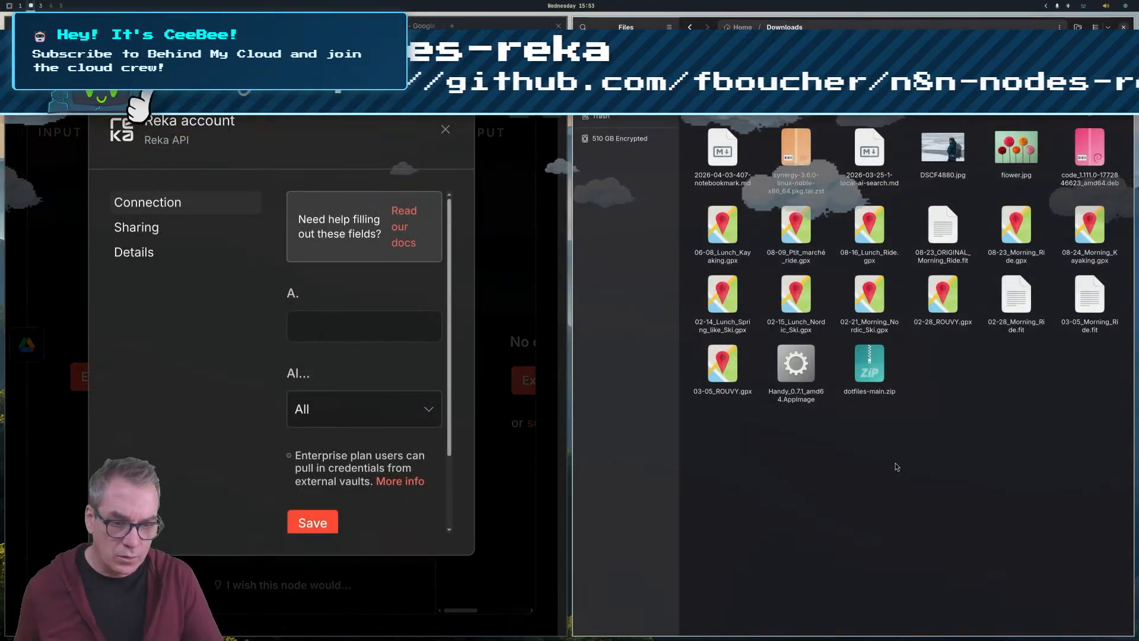
{"action": "key", "text": "super+w"}
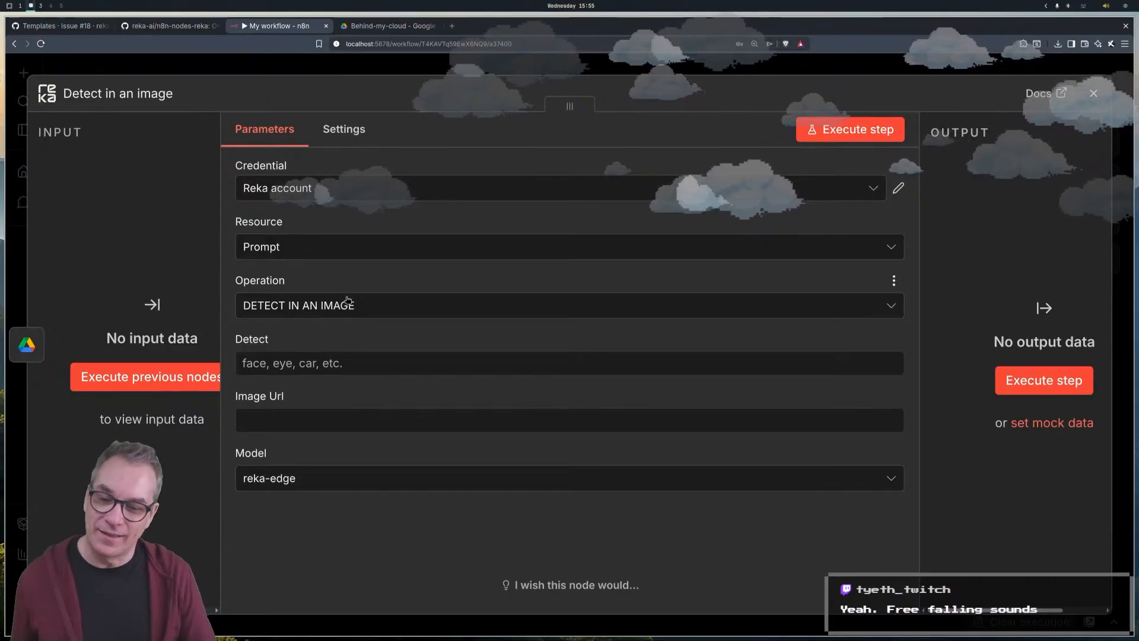
- Set the object to detect to "dog" and execute the previous nodes to get input data
{"action": "left_click", "coordinate": [317, 365]}
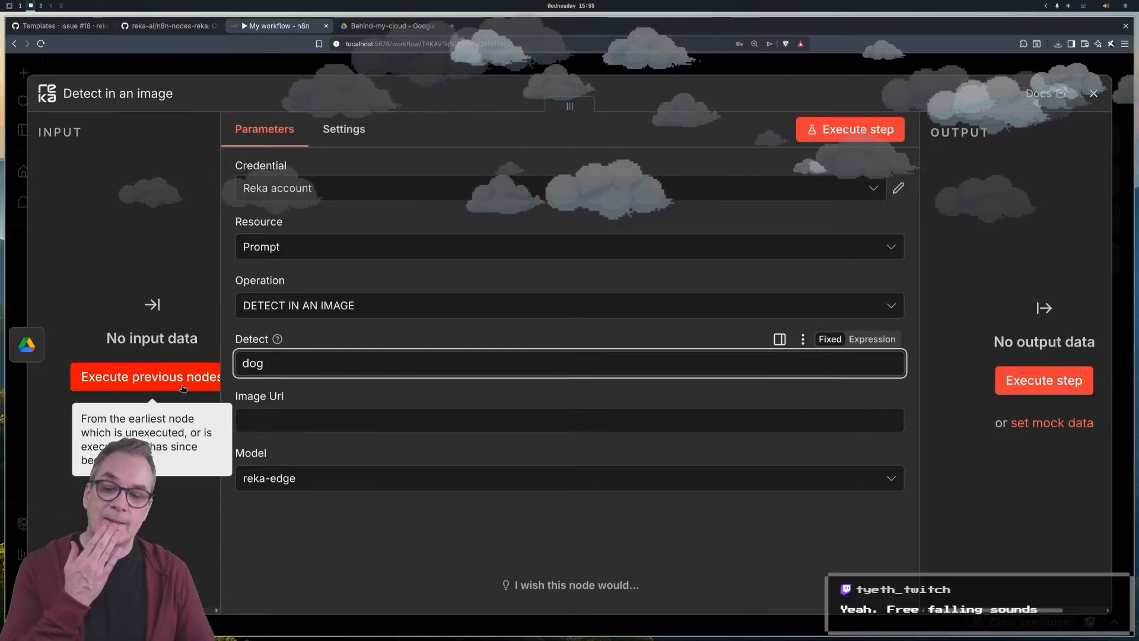
{"action": "left_click", "coordinate": [172, 383]}
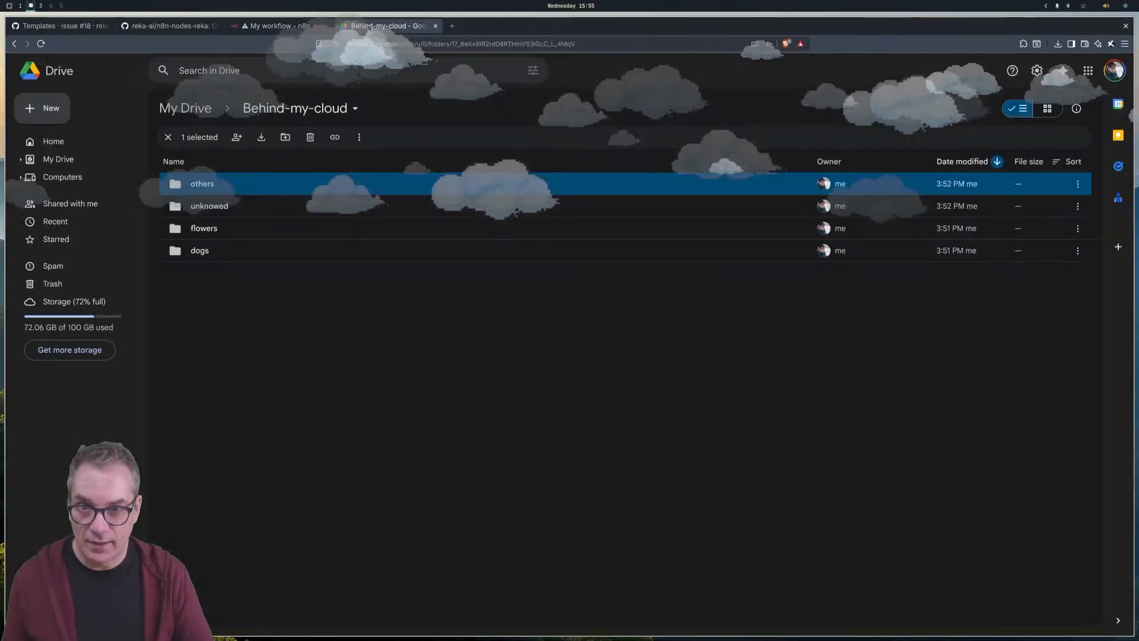
- Switch to the Behind-my-cloud folder in Google Drive and open the local Downloads folder in a file manager beside it
{"action": "left_click", "coordinate": [357, 26]}
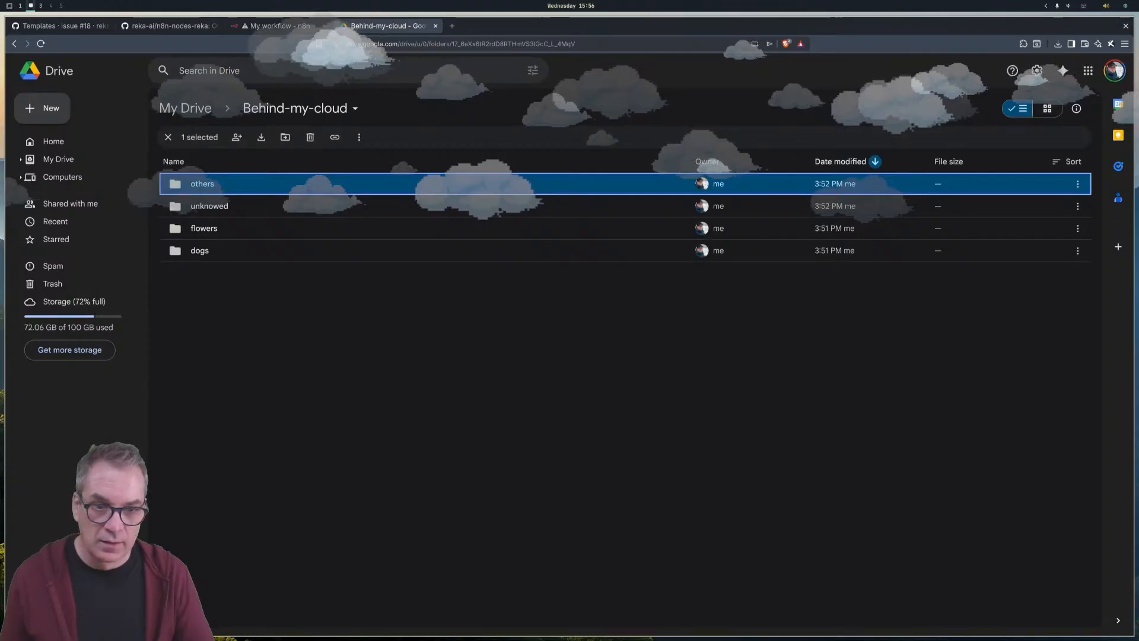
{"action": "key", "text": "super+shift+f"}
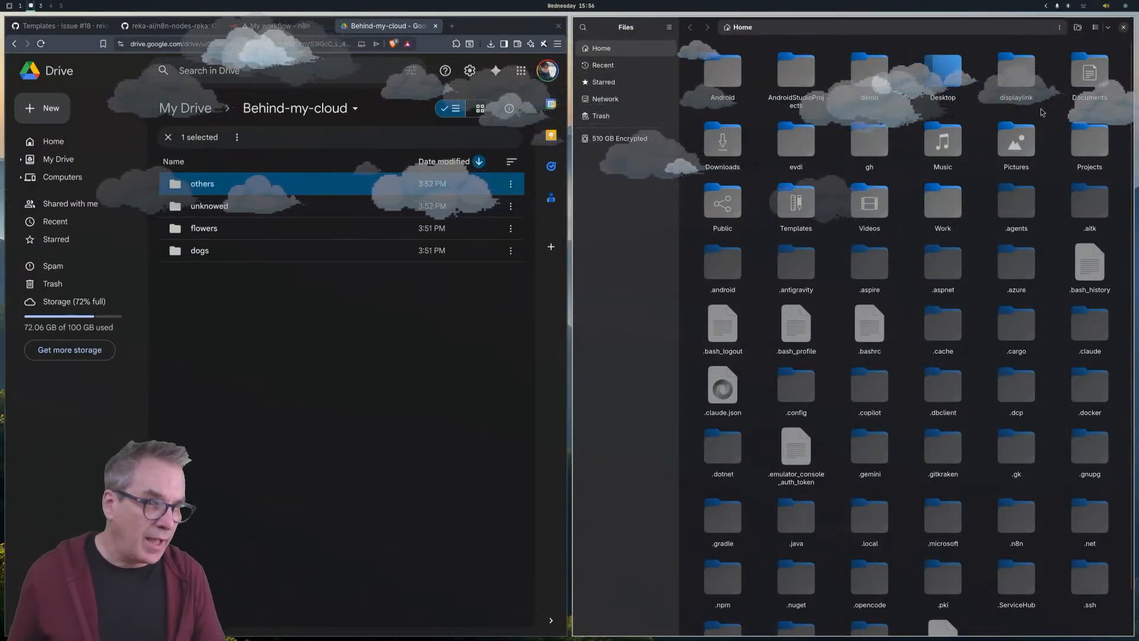
{"action": "right_click", "coordinate": [726, 143]}
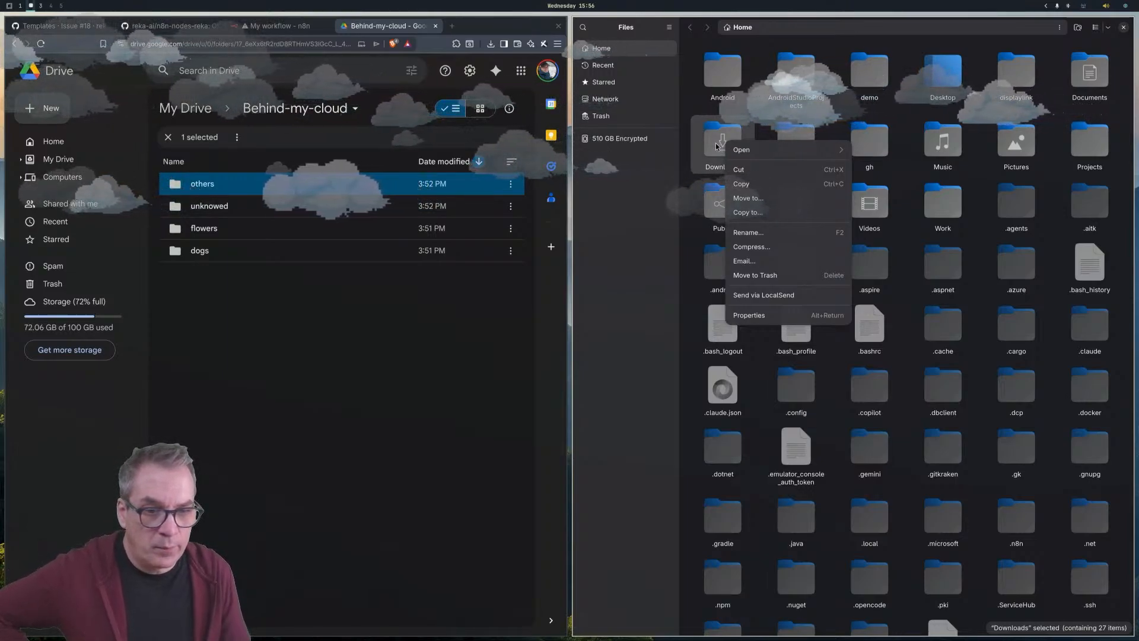
{"action": "key", "text": "Escape"}
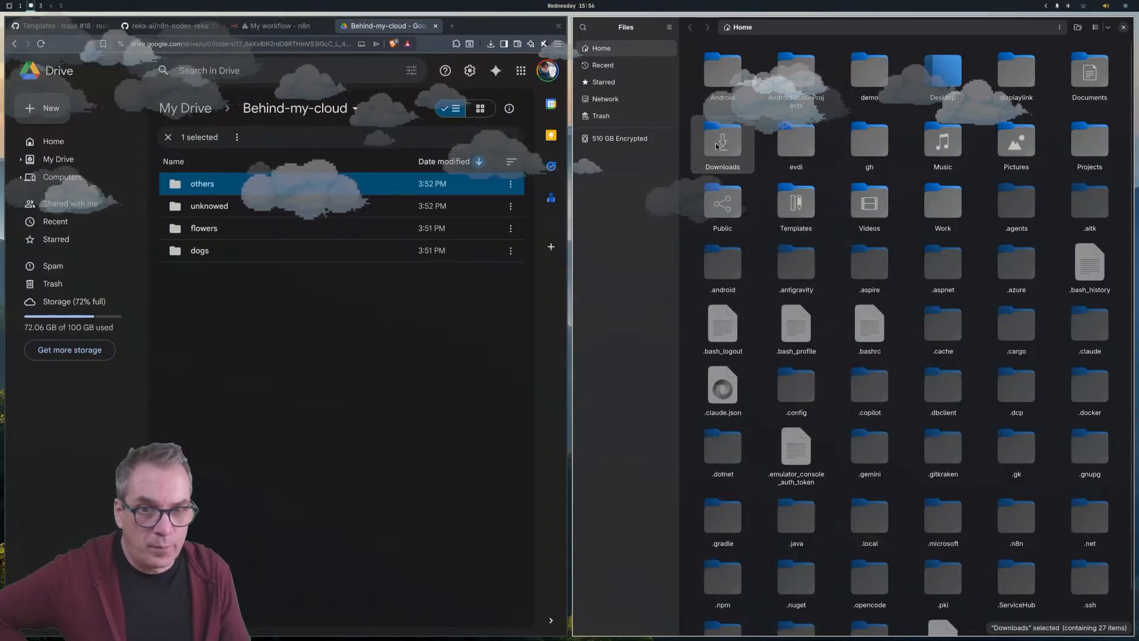
{"action": "double_click", "coordinate": [717, 145]}
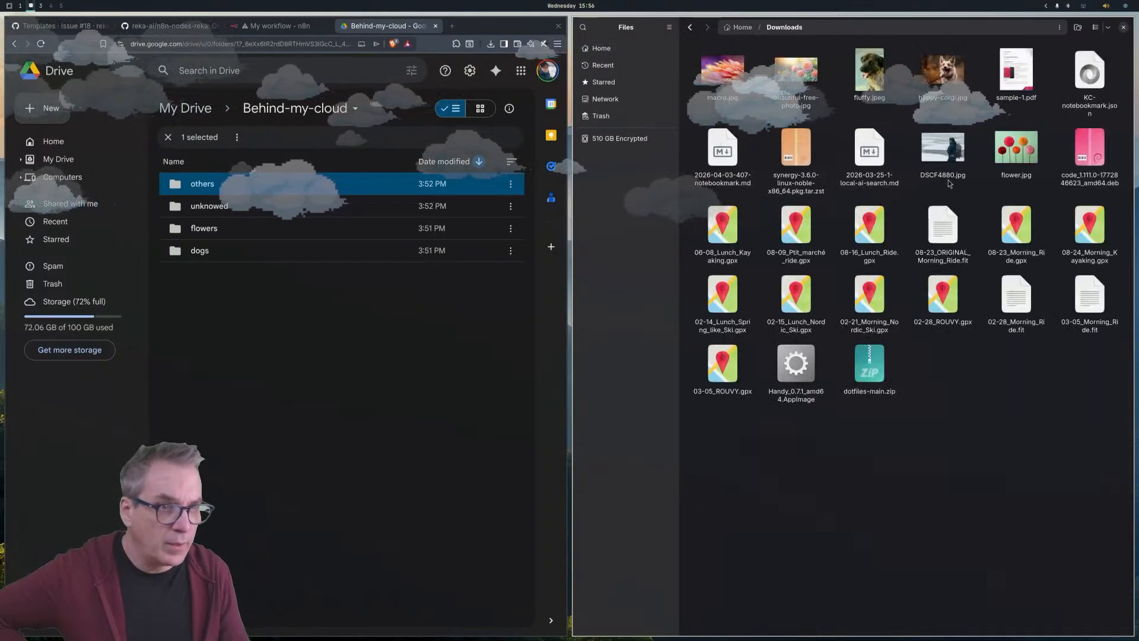
- Upload DSCF4880.jpg from Downloads into the Behind-my-cloud Drive folder
{"action": "left_click", "coordinate": [1108, 28]}
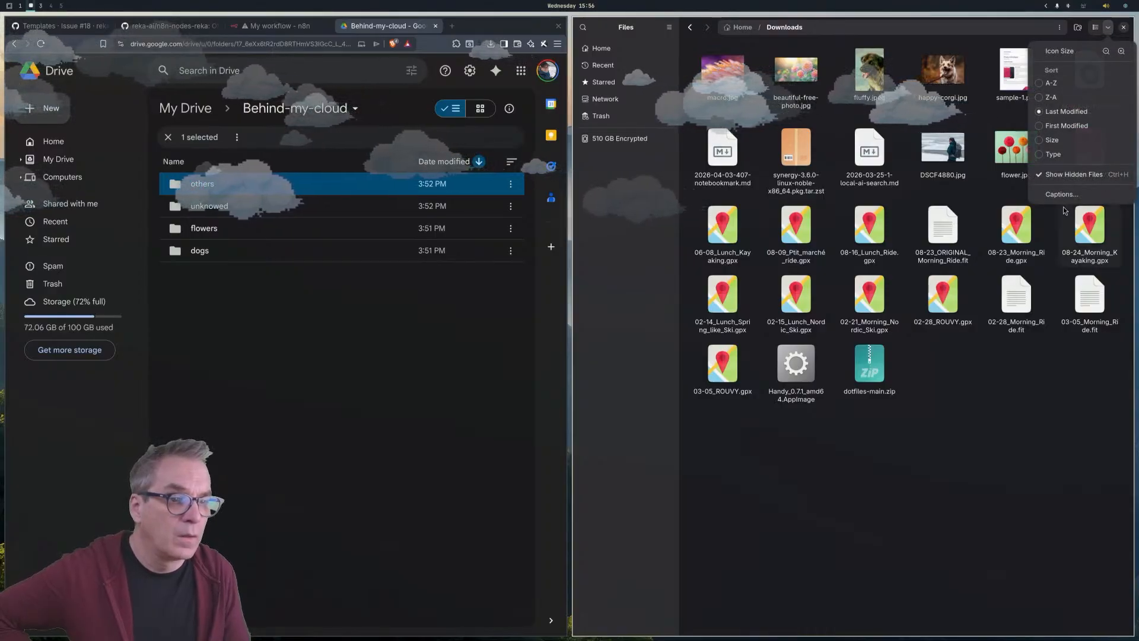
{"action": "left_click", "coordinate": [1008, 424]}
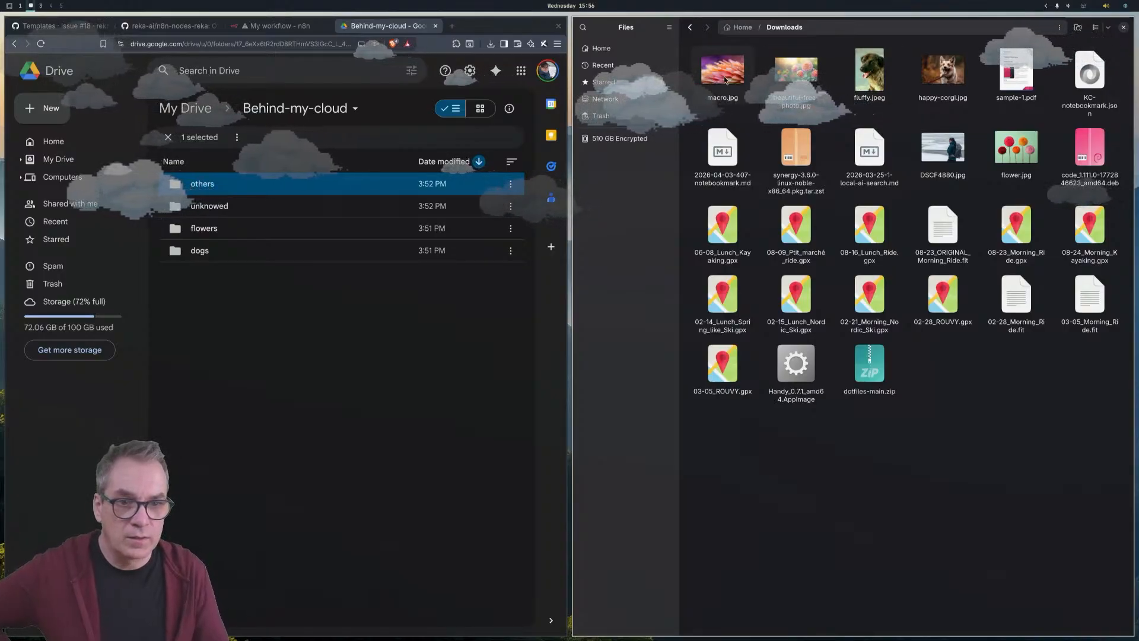
{"action": "left_click_drag", "start_coordinate": [943, 148], "coordinate": [301, 358]}
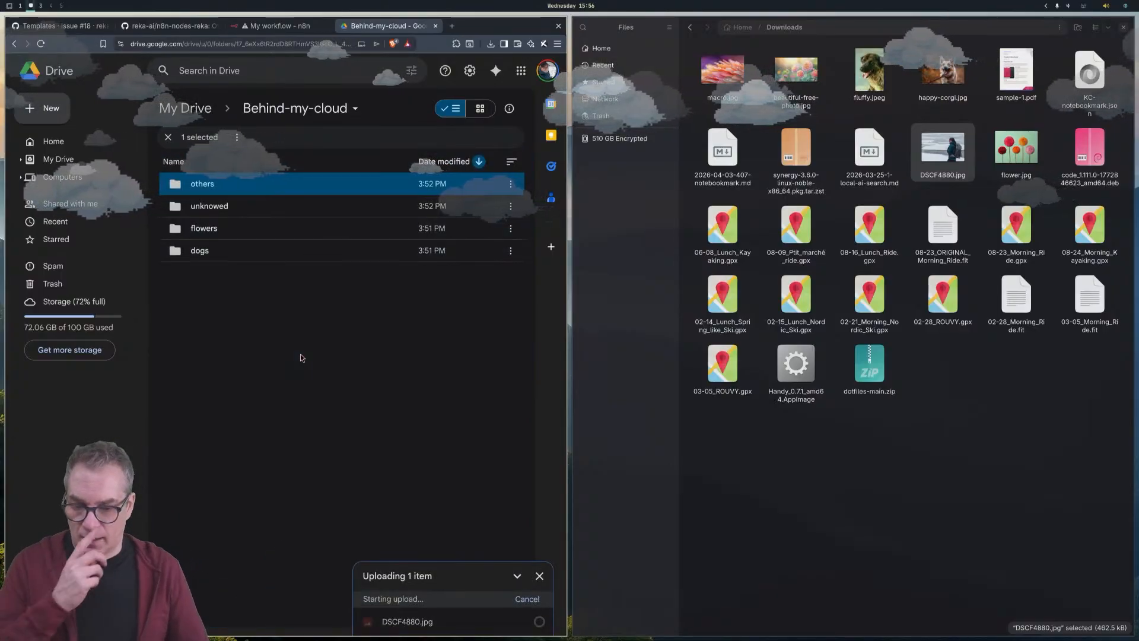
- Return to the n8n workflow and widen the browser window relative to the file manager
{"action": "left_click", "coordinate": [286, 30]}
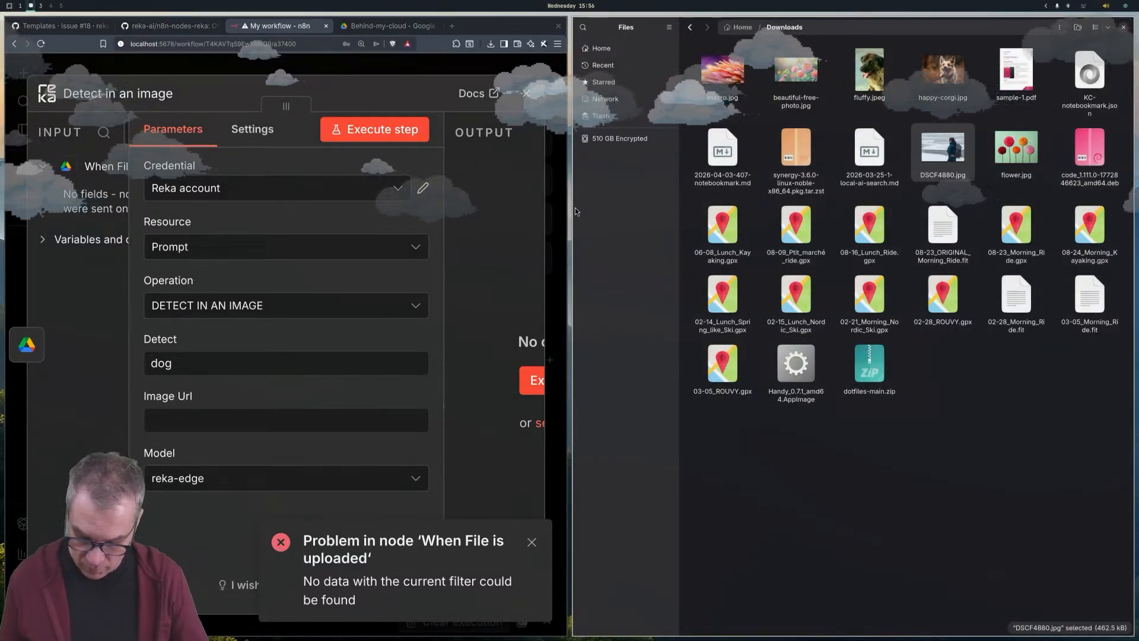
{"action": "key", "text": "super+equal"}
{"action": "key", "text": "super+equal"}
{"action": "key", "text": "super+equal"}
{"action": "key", "text": "super+equal"}
{"action": "key", "text": "super+equal"}
{"action": "key", "text": "super+equal"}
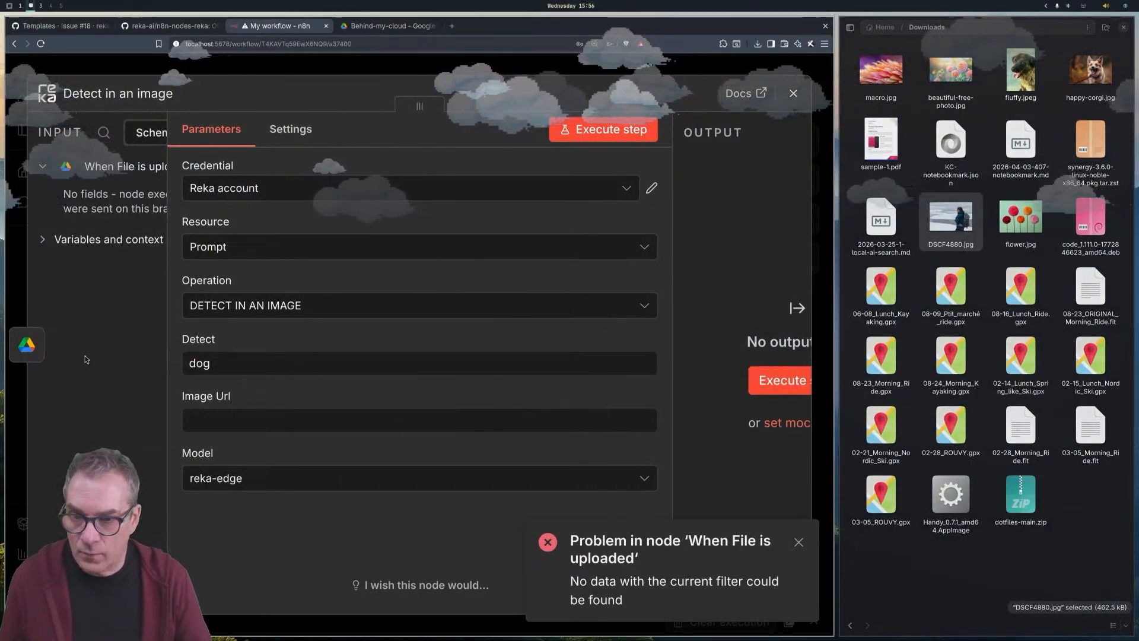
- Fetch a test event in the When File is uploaded trigger and look through its output fields
{"action": "left_click", "coordinate": [794, 95]}
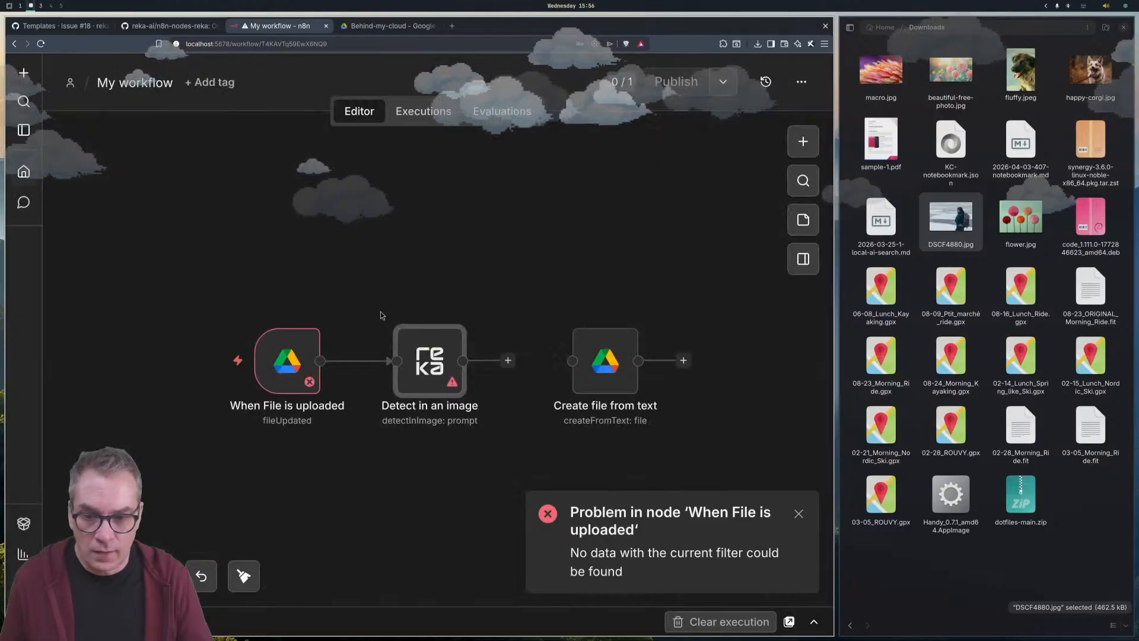
{"action": "mouse_move", "coordinate": [289, 359]}
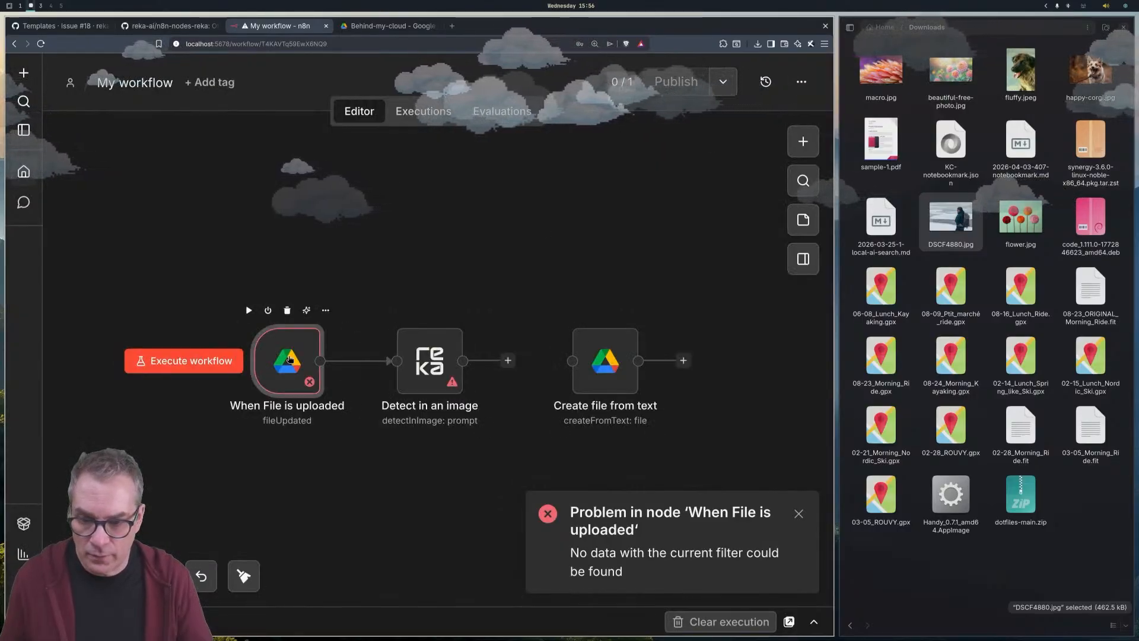
{"action": "double_click", "coordinate": [289, 359]}
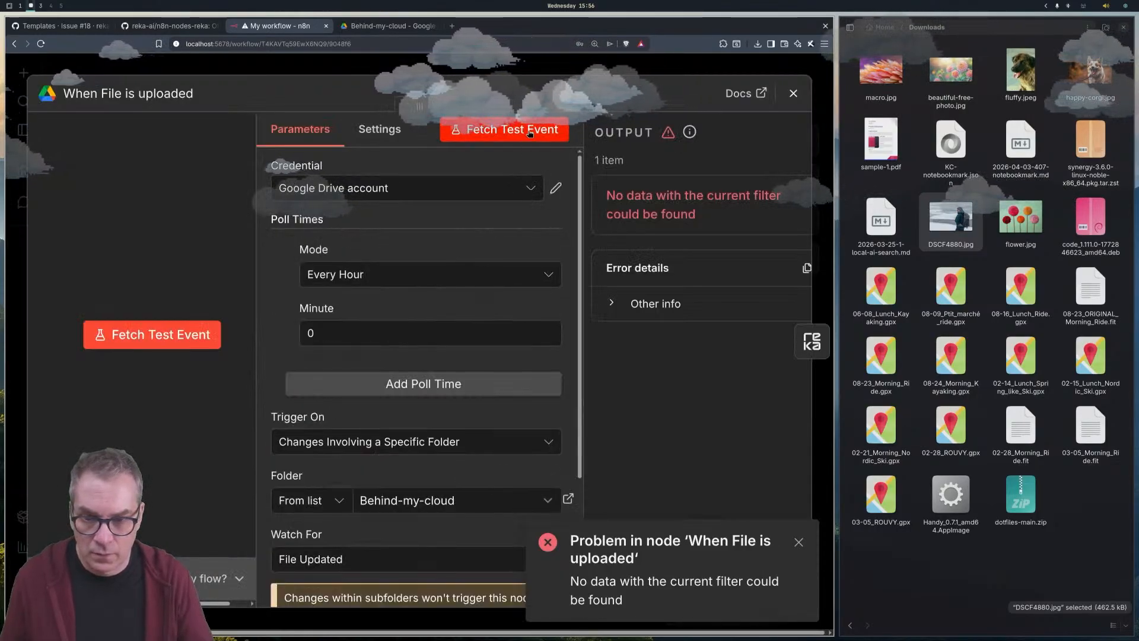
{"action": "left_click", "coordinate": [530, 132]}
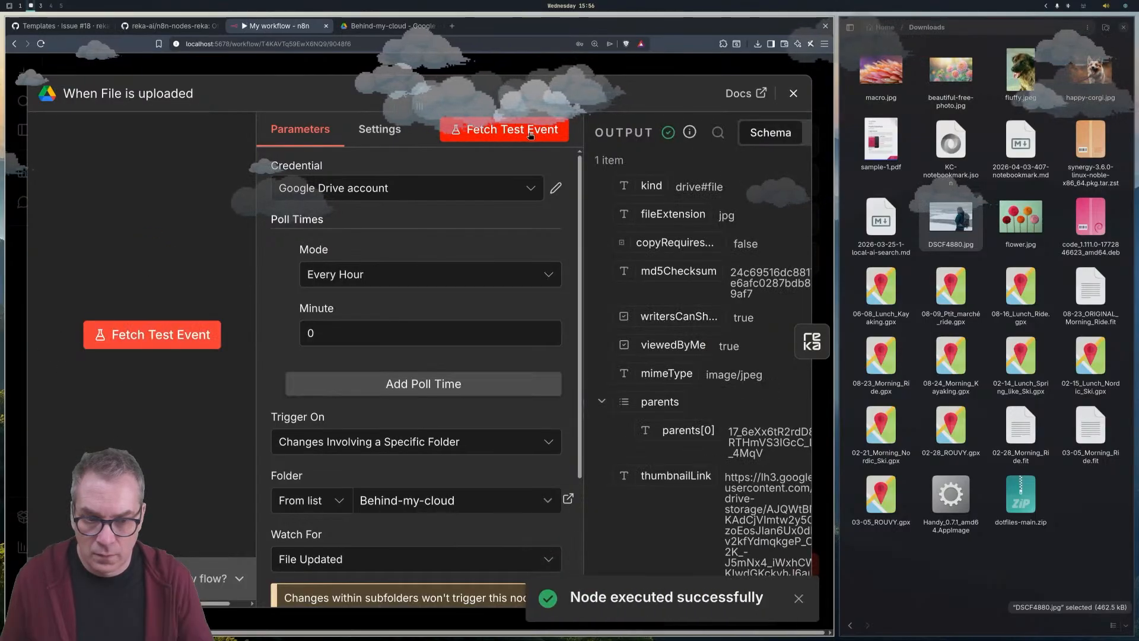
{"action": "scroll", "coordinate": [656, 398], "scroll_direction": "down", "scroll_amount": 3}
{"action": "scroll", "coordinate": [657, 398], "scroll_direction": "down", "scroll_amount": 1}
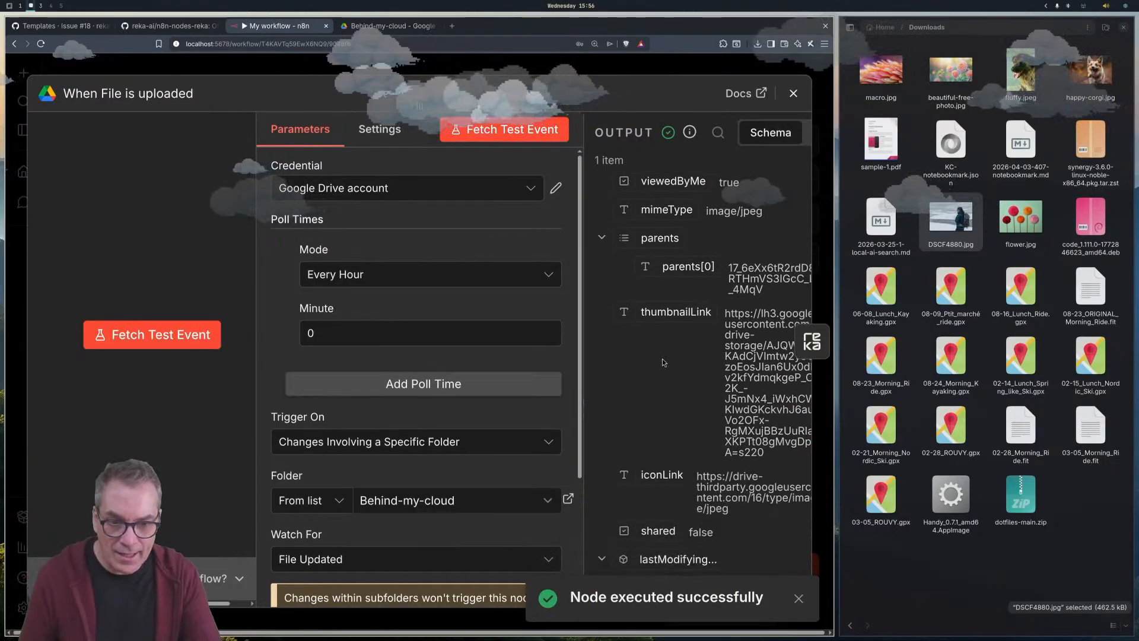
{"action": "scroll", "coordinate": [694, 347], "scroll_direction": "down", "scroll_amount": 3}
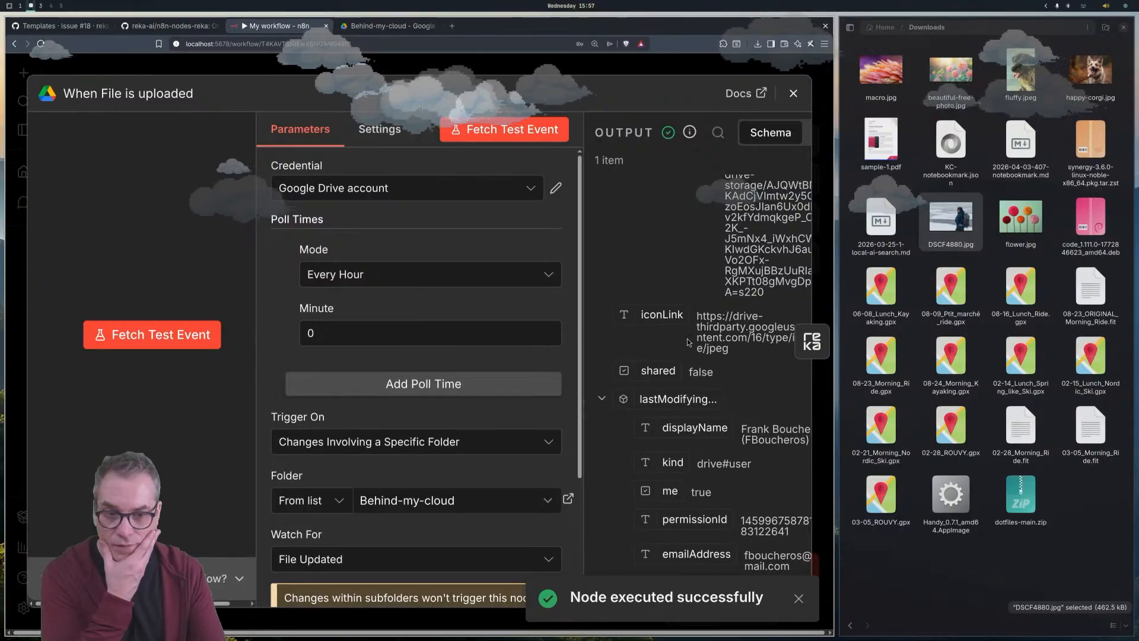
{"action": "scroll", "coordinate": [695, 347], "scroll_direction": "down", "scroll_amount": 4}
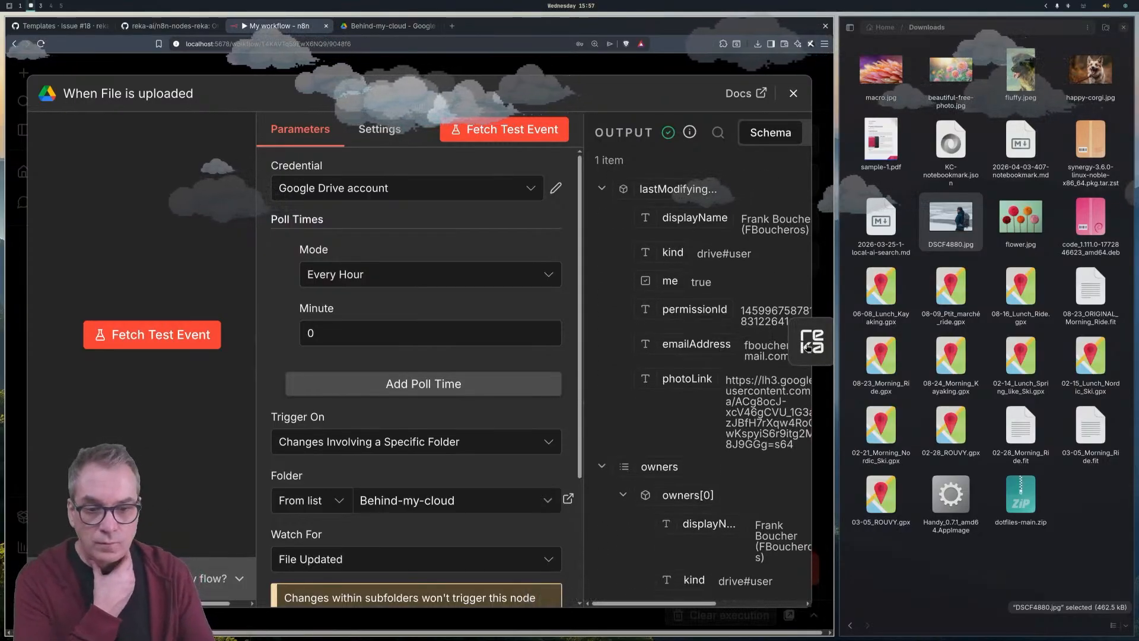
- Go to the Detect in an image node and examine the trigger's input fields for a usable image URL
{"action": "left_click", "coordinate": [811, 342]}
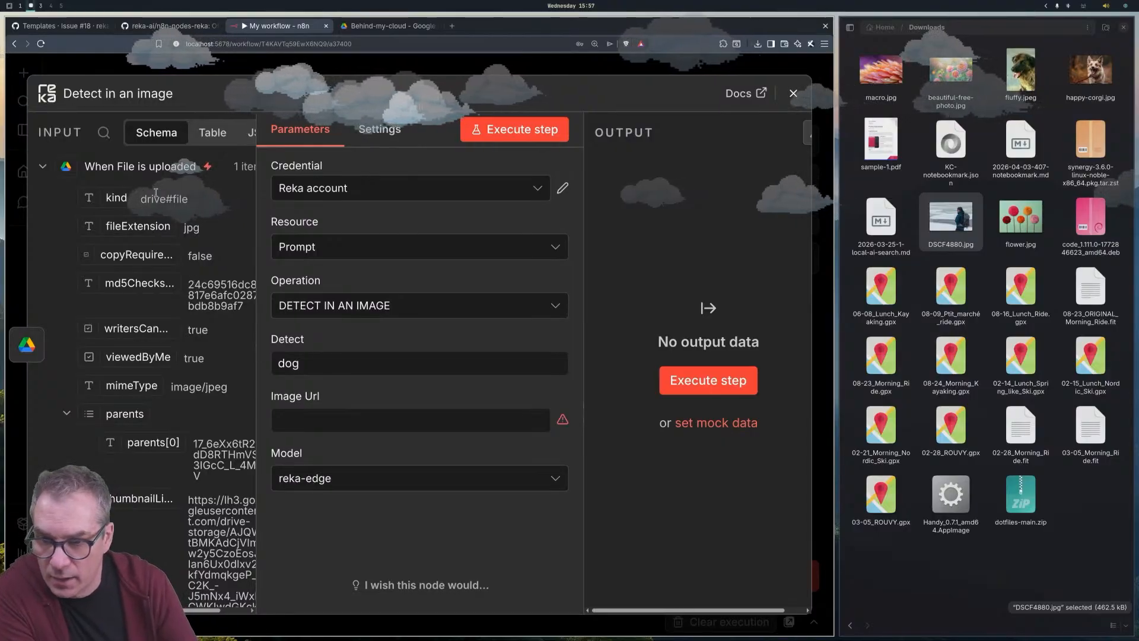
{"action": "key", "text": "ctrl+minus"}
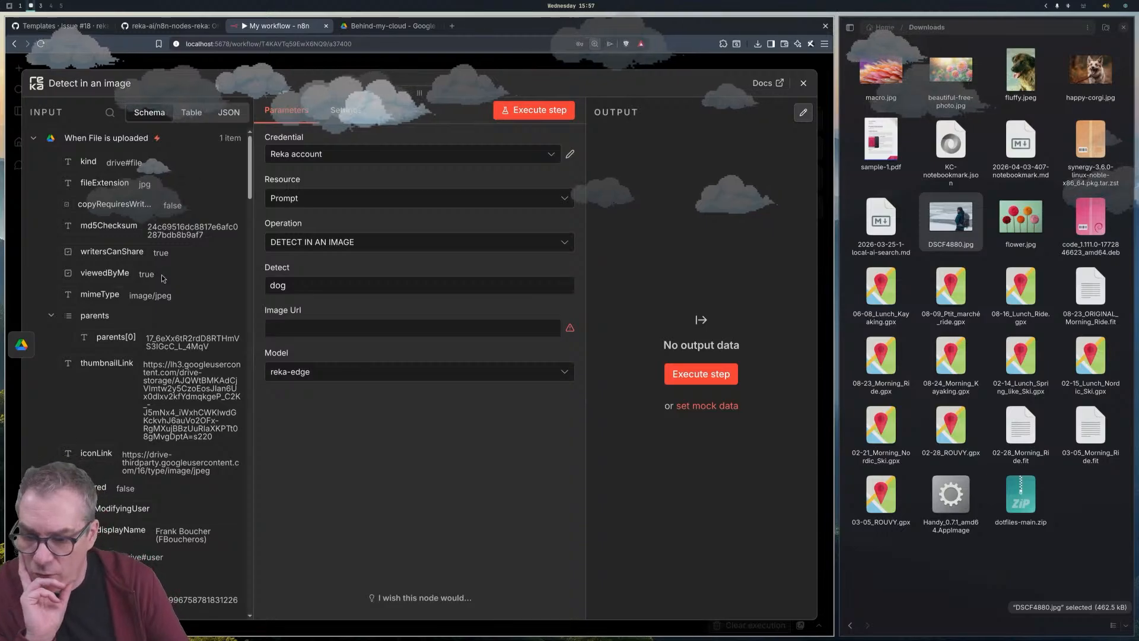
{"action": "scroll", "coordinate": [141, 304], "scroll_direction": "down", "scroll_amount": 3}
{"action": "scroll", "coordinate": [141, 304], "scroll_direction": "down", "scroll_amount": 2}
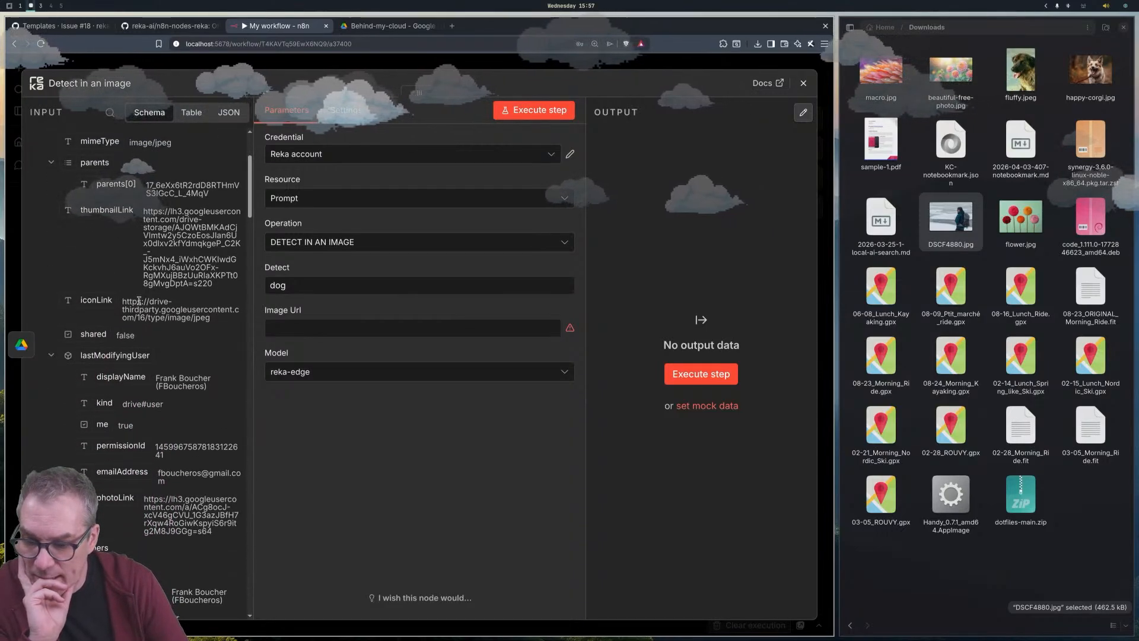
{"action": "scroll", "coordinate": [139, 302], "scroll_direction": "up", "scroll_amount": 6}
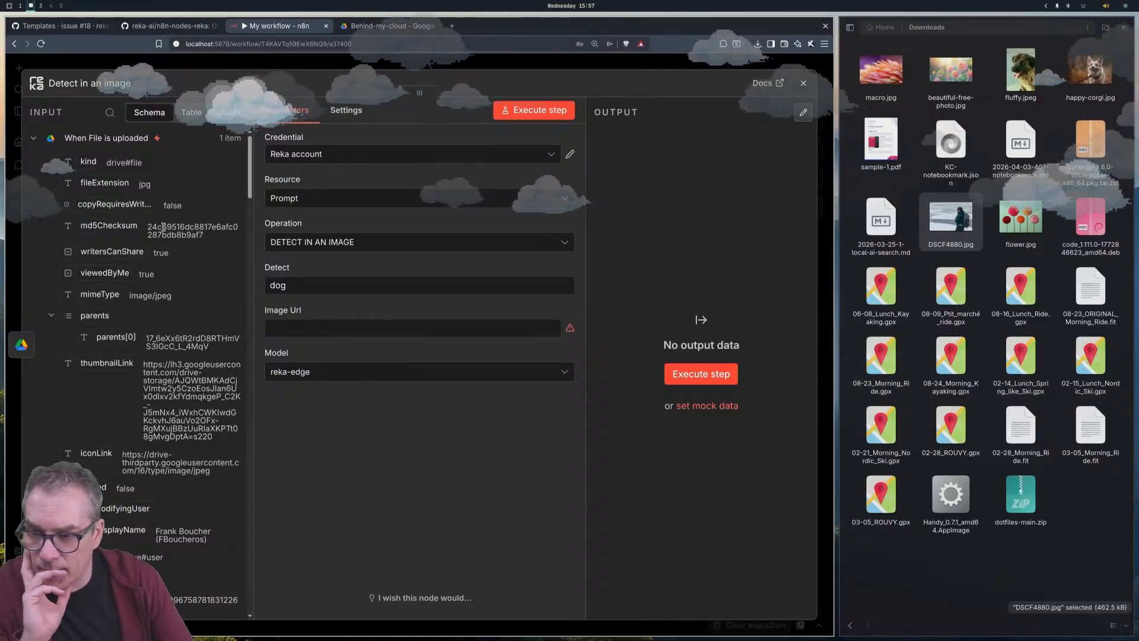
{"action": "scroll", "coordinate": [136, 284], "scroll_direction": "down", "scroll_amount": 2}
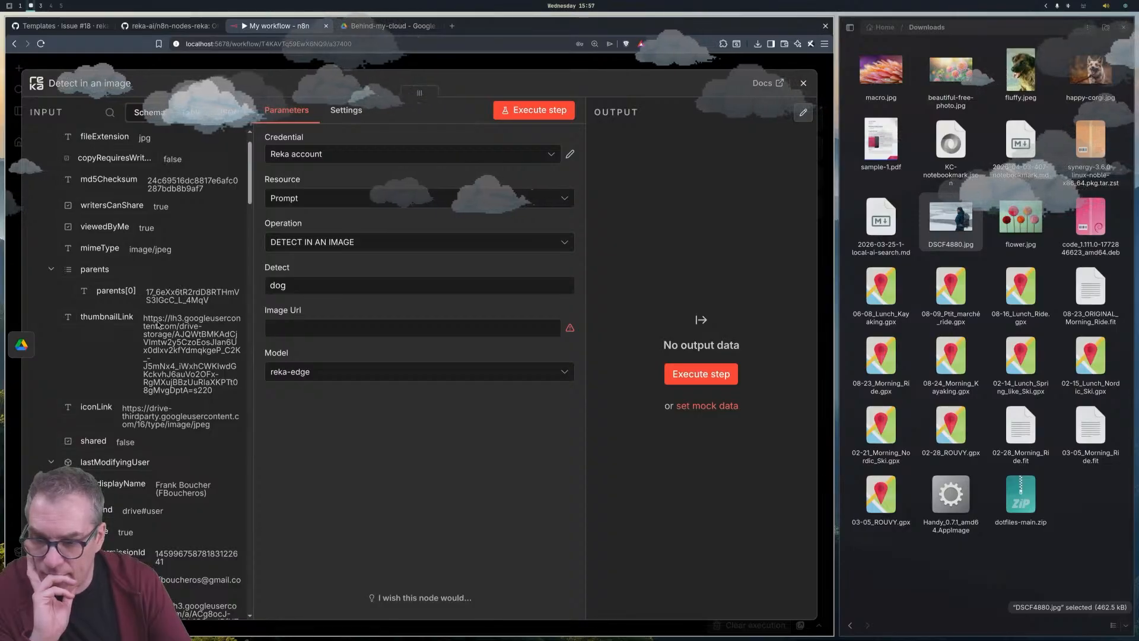
{"action": "scroll", "coordinate": [165, 325], "scroll_direction": "down", "scroll_amount": 2}
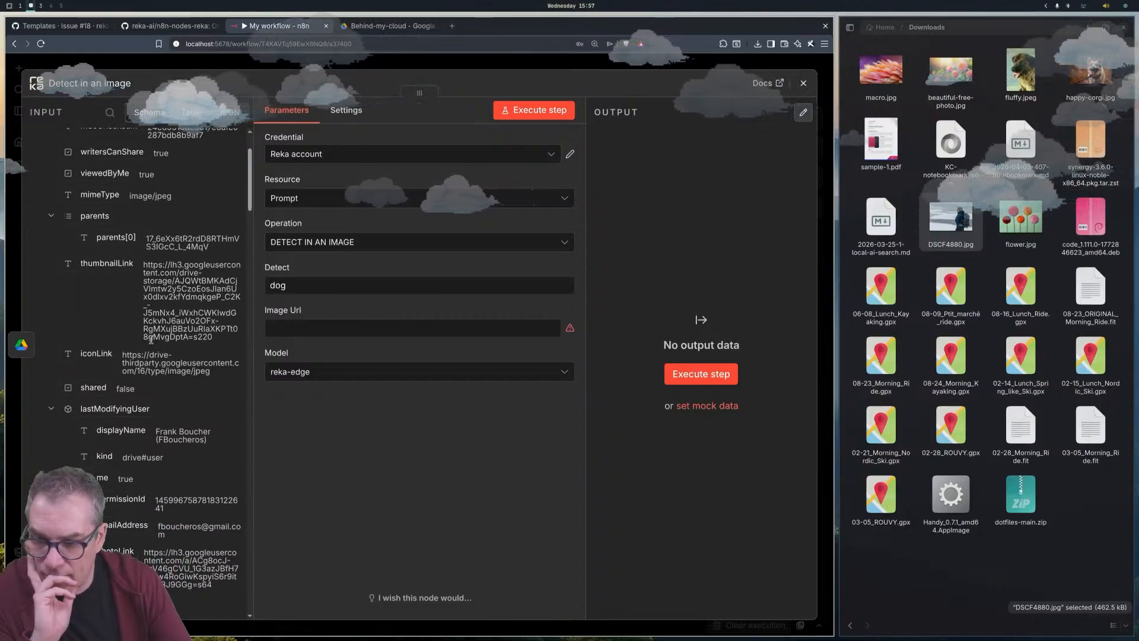
{"action": "scroll", "coordinate": [157, 363], "scroll_direction": "down", "scroll_amount": 6}
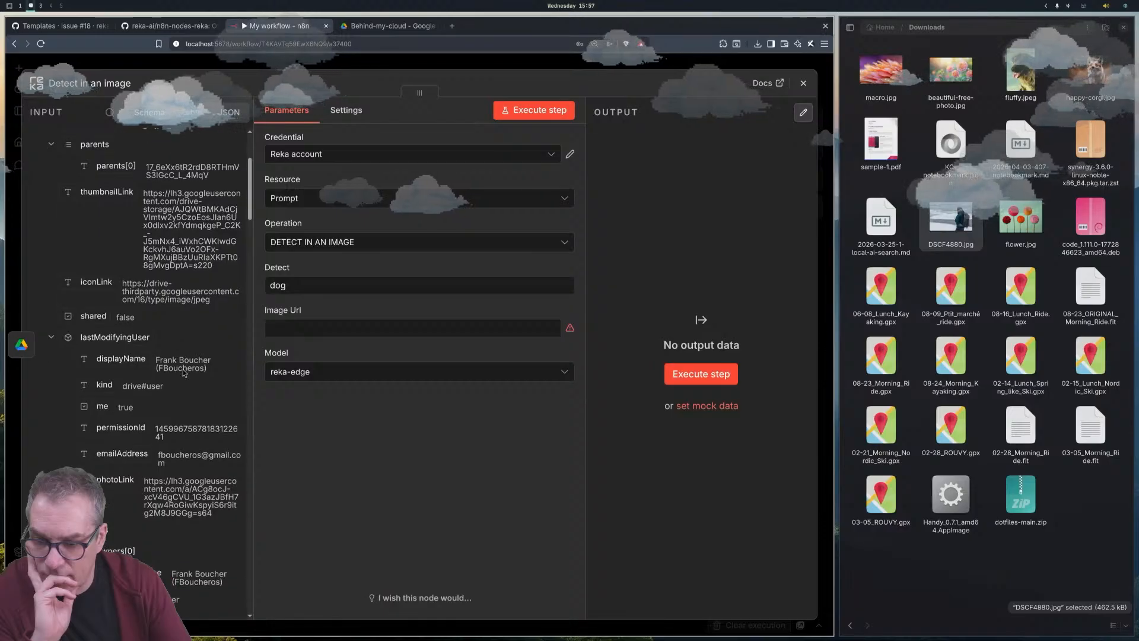
{"action": "scroll", "coordinate": [182, 369], "scroll_direction": "down", "scroll_amount": 5}
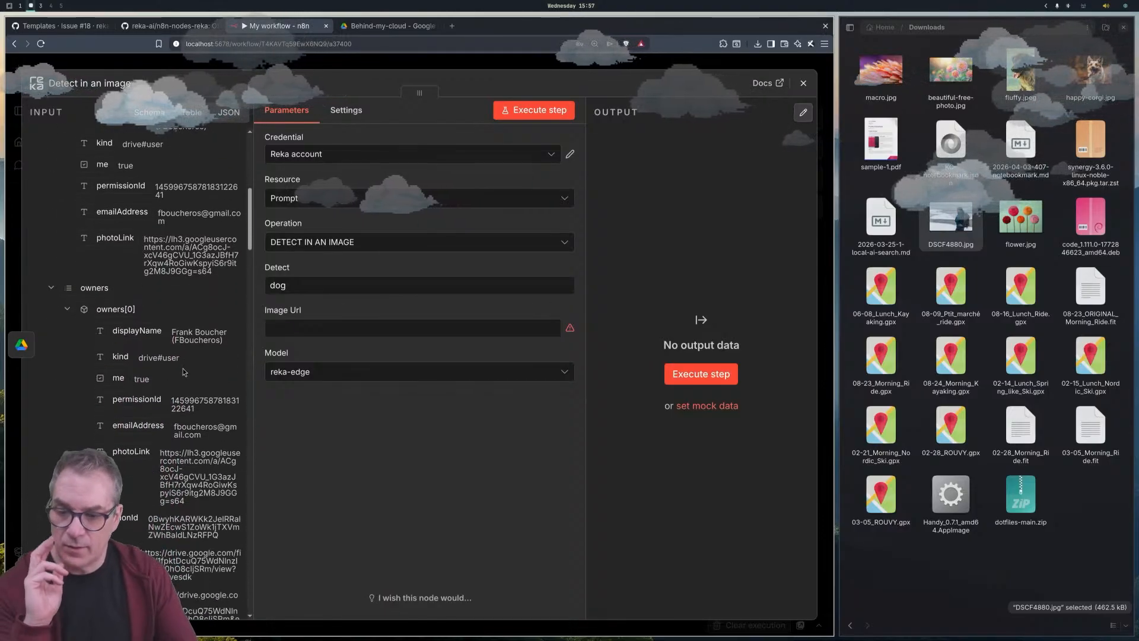
{"action": "scroll", "coordinate": [184, 370], "scroll_direction": "down", "scroll_amount": 2}
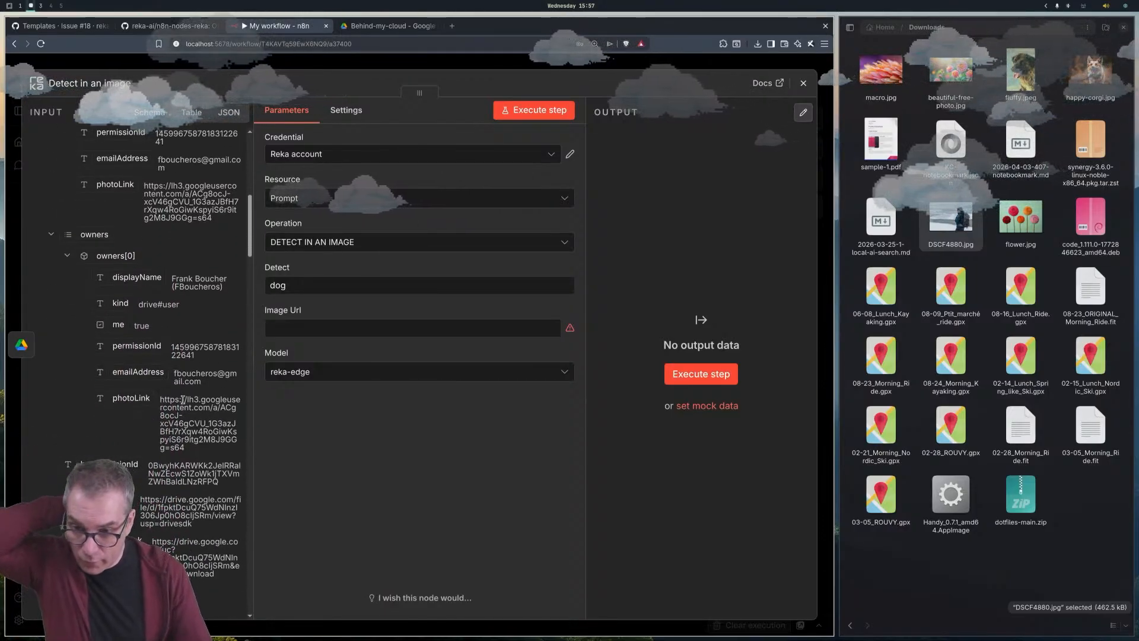
{"action": "scroll", "coordinate": [172, 420], "scroll_direction": "down", "scroll_amount": 6}
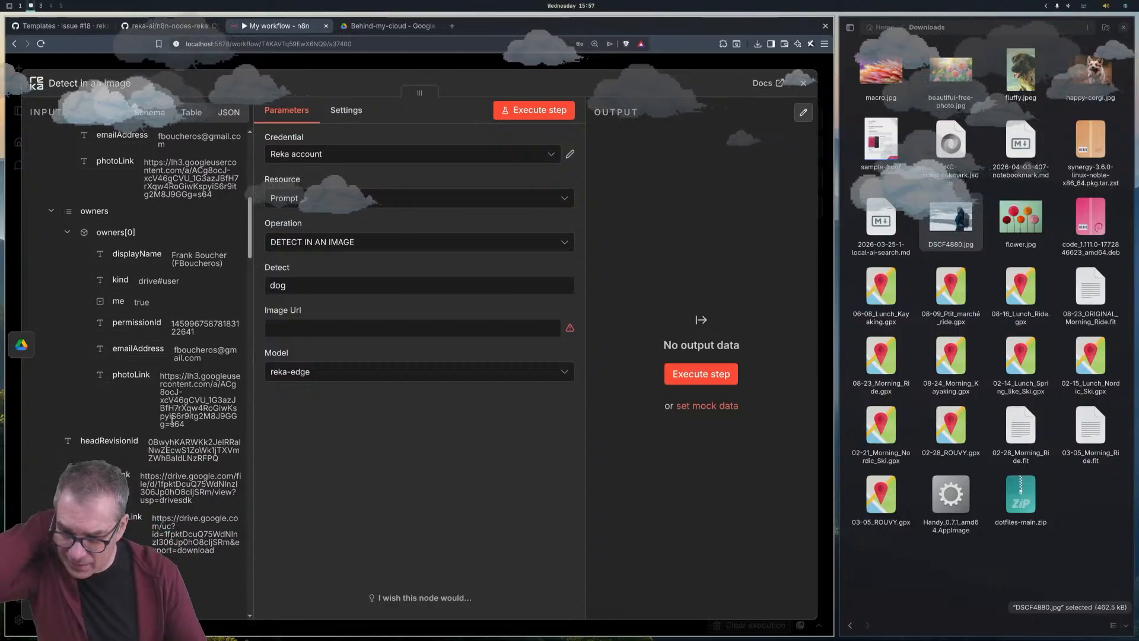
{"action": "scroll", "coordinate": [173, 424], "scroll_direction": "down", "scroll_amount": 6}
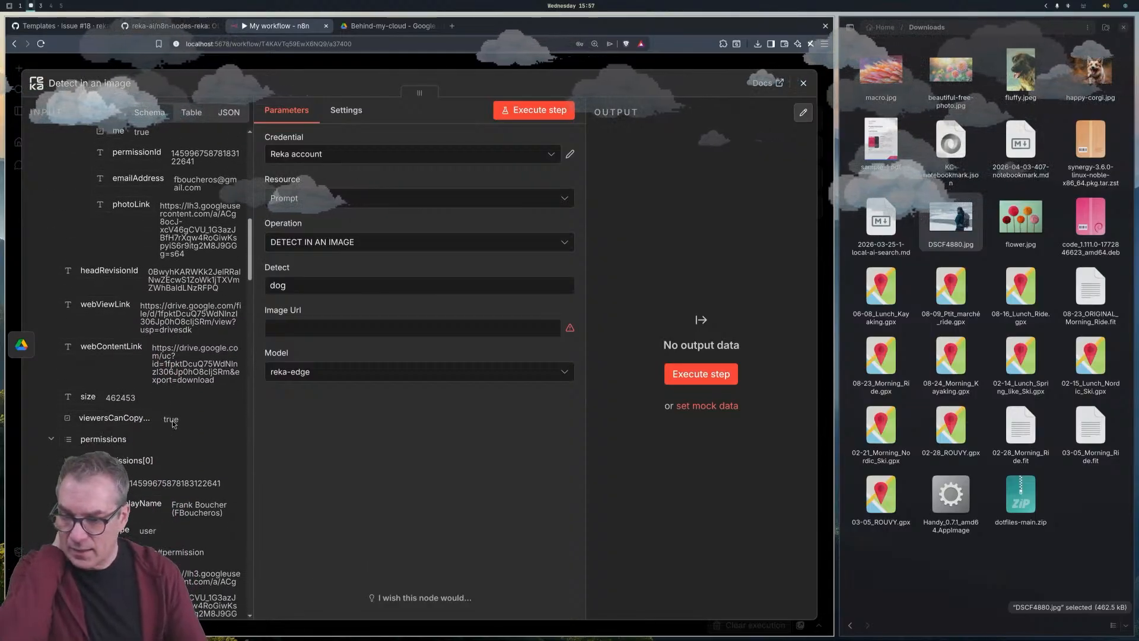
{"action": "scroll", "coordinate": [173, 424], "scroll_direction": "down", "scroll_amount": 9}
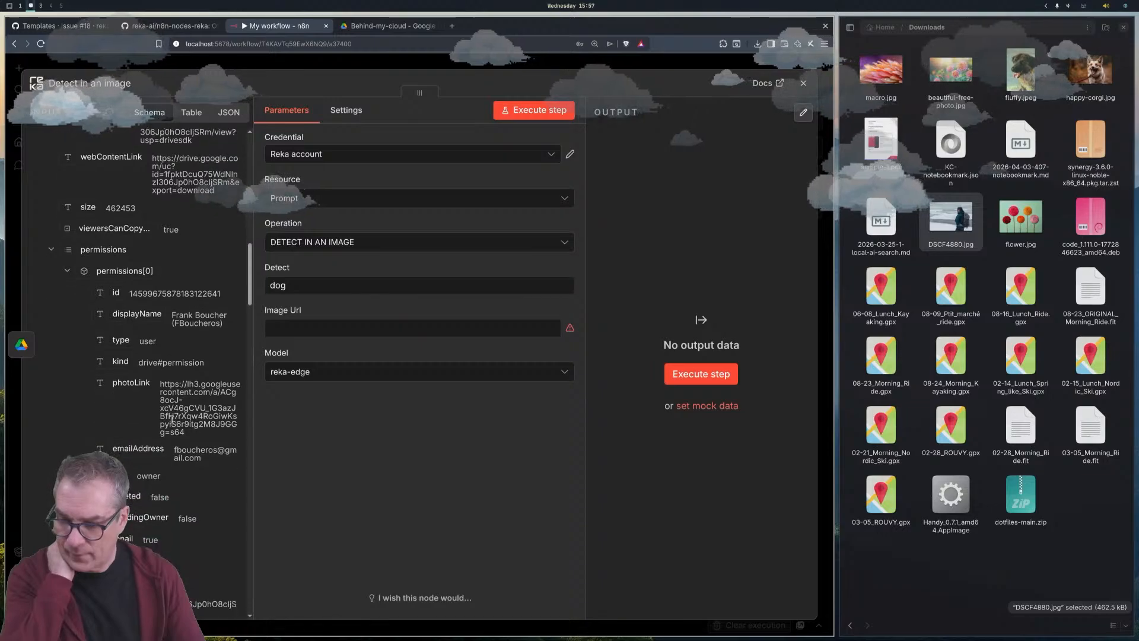
{"action": "scroll", "coordinate": [172, 419], "scroll_direction": "down", "scroll_amount": 12}
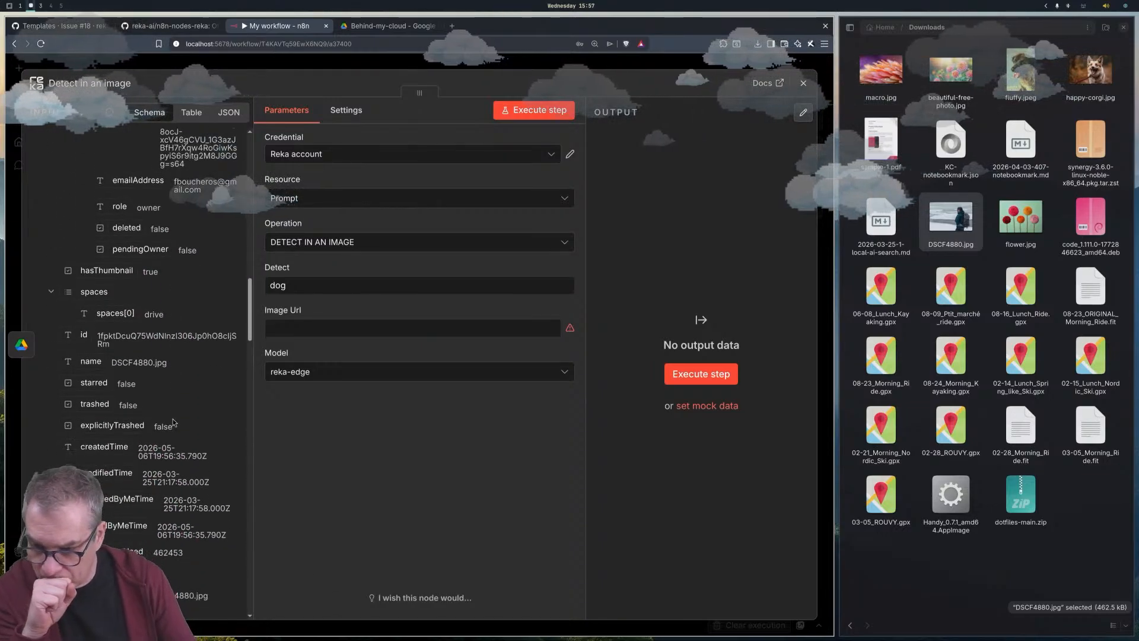
{"action": "scroll", "coordinate": [174, 421], "scroll_direction": "down", "scroll_amount": 15}
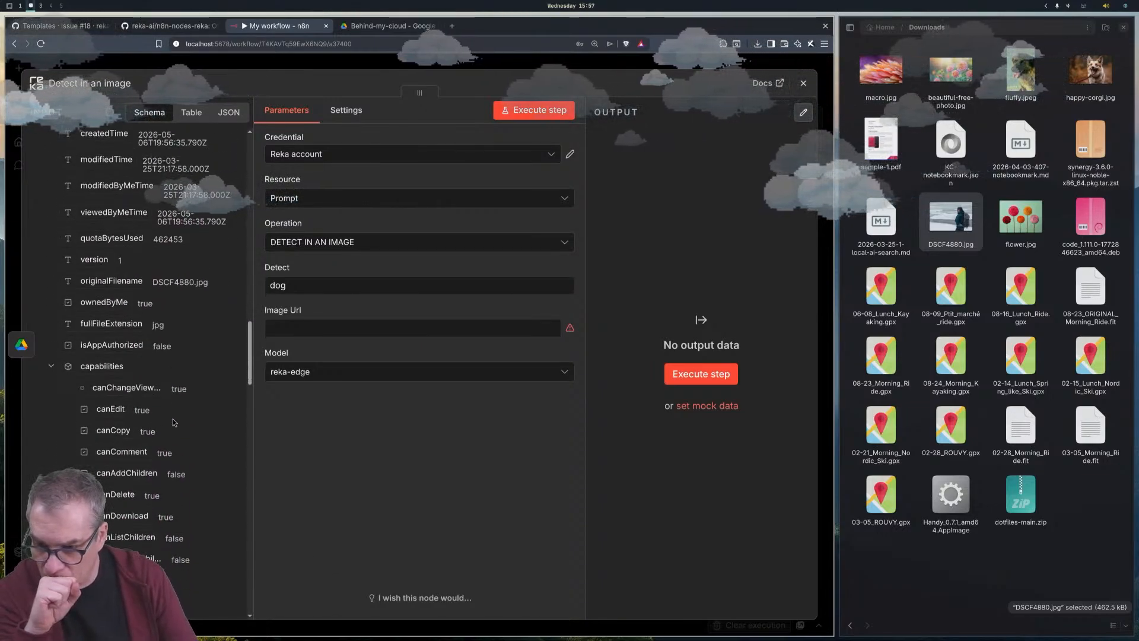
{"action": "scroll", "coordinate": [174, 422], "scroll_direction": "down", "scroll_amount": 13}
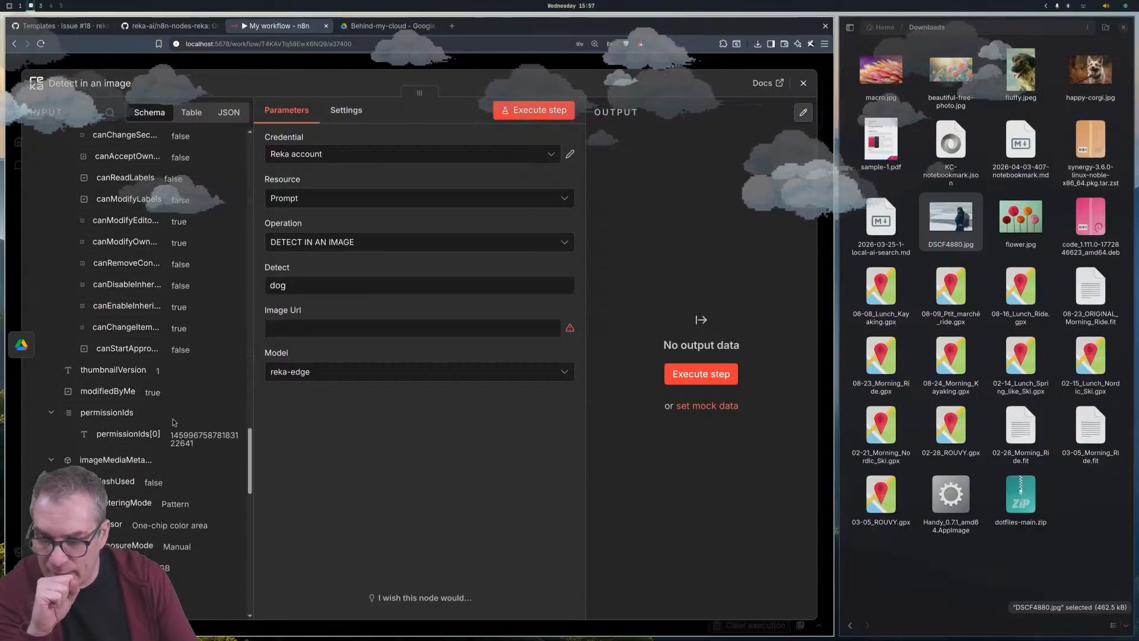
{"action": "scroll", "coordinate": [173, 423], "scroll_direction": "down", "scroll_amount": 20}
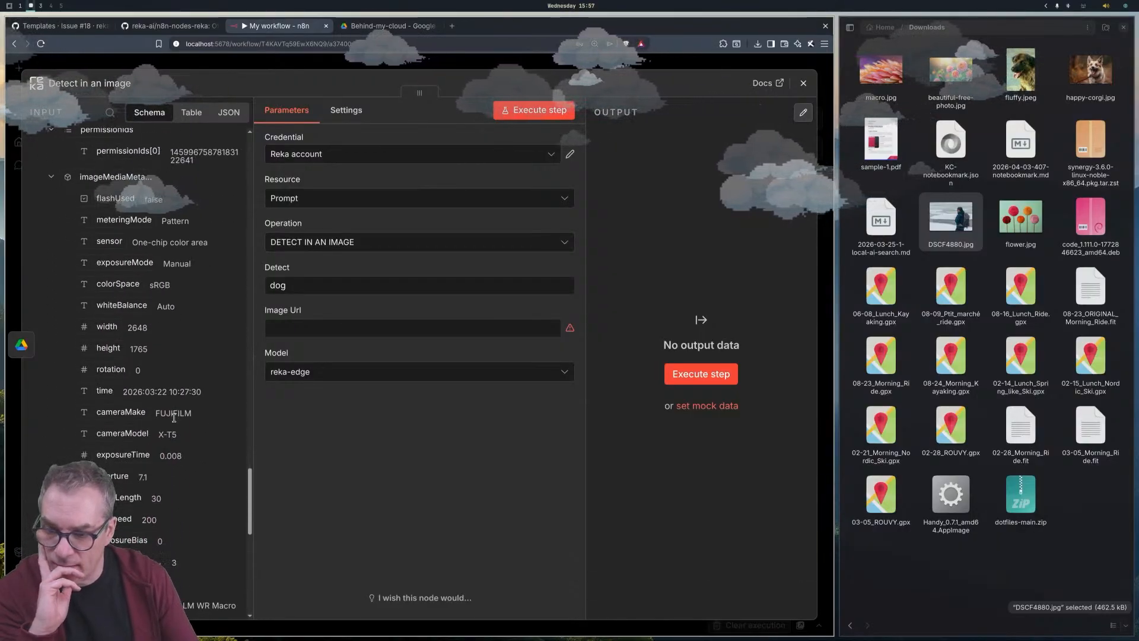
{"action": "scroll", "coordinate": [176, 422], "scroll_direction": "down", "scroll_amount": 9}
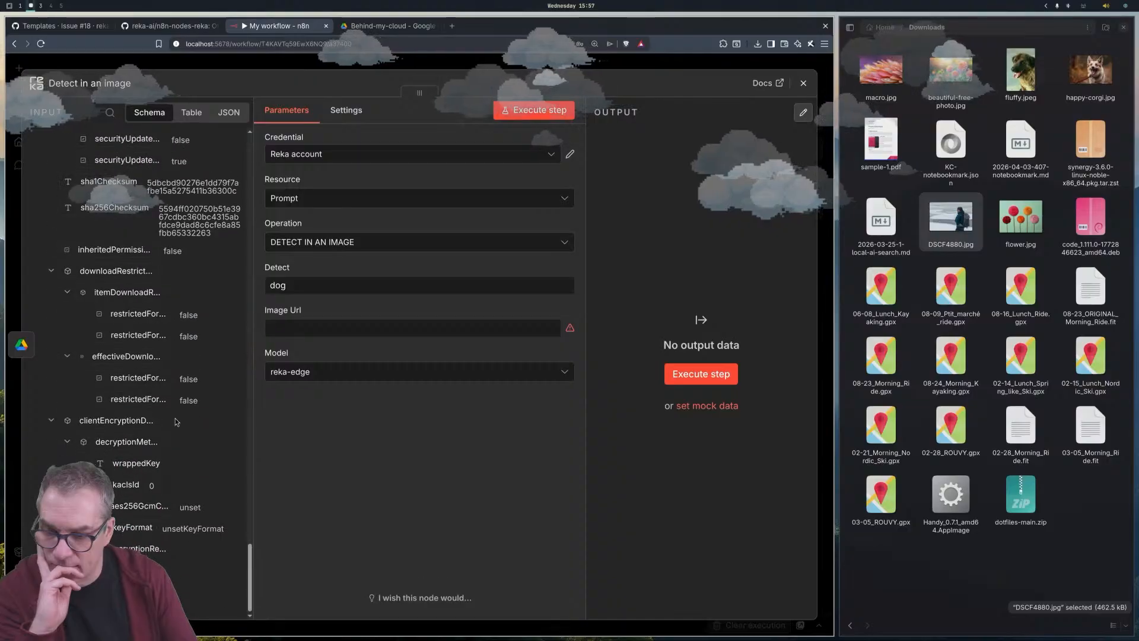
{"action": "scroll", "coordinate": [193, 419], "scroll_direction": "up", "scroll_amount": 20}
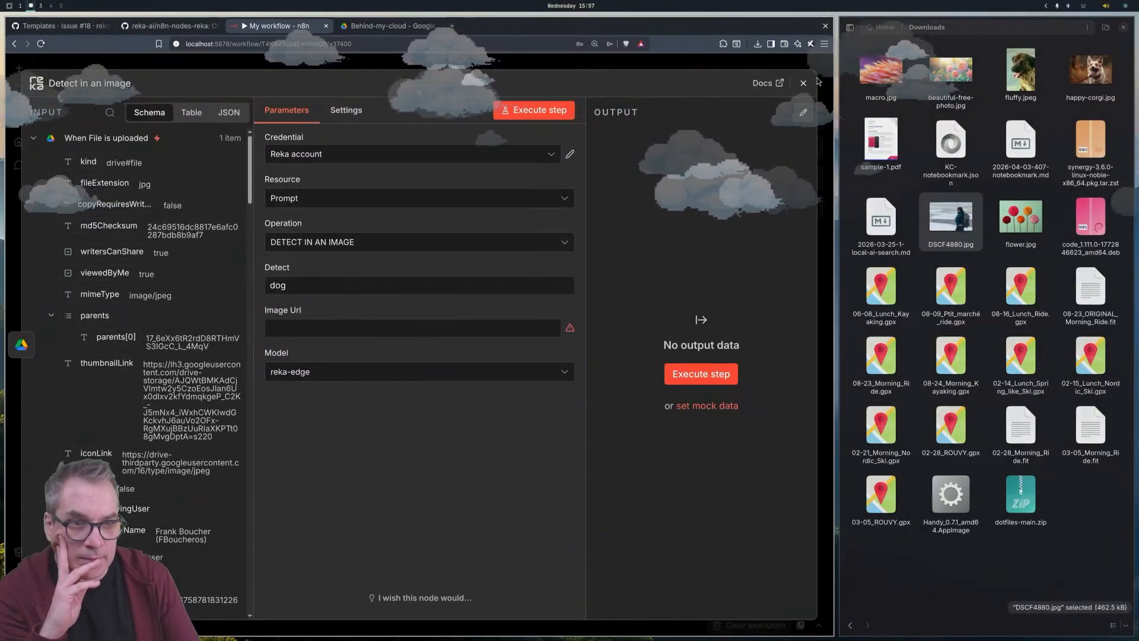
{"action": "left_click", "coordinate": [804, 83]}
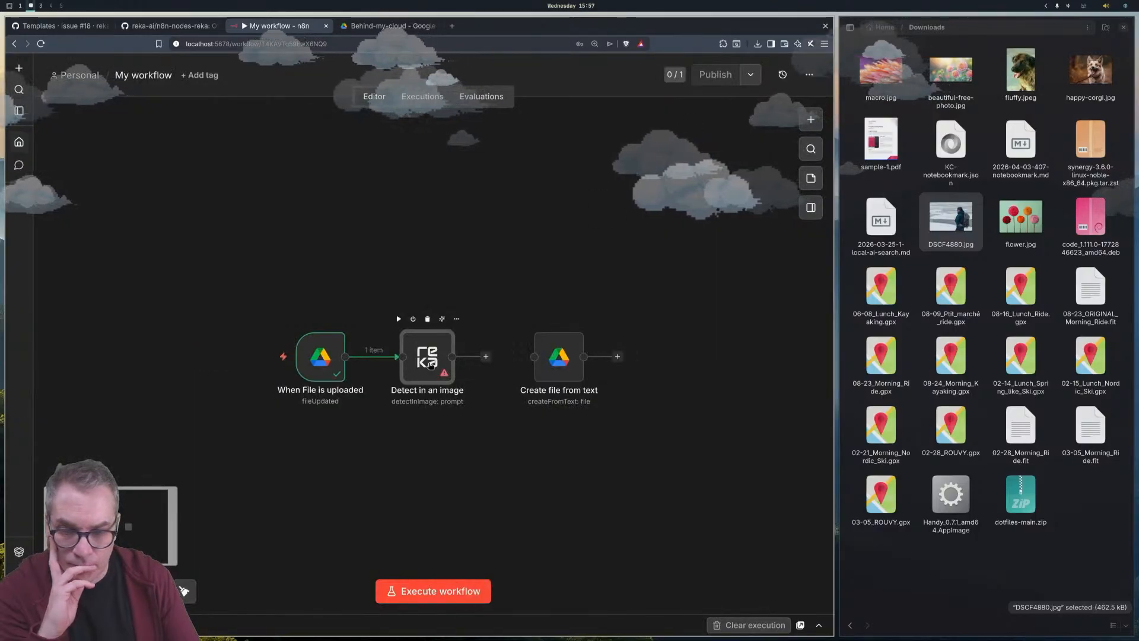
- Insert a Google Drive Share file node between When File is uploaded and Detect in an image, with its file chosen By ID
{"action": "left_click", "coordinate": [364, 358]}
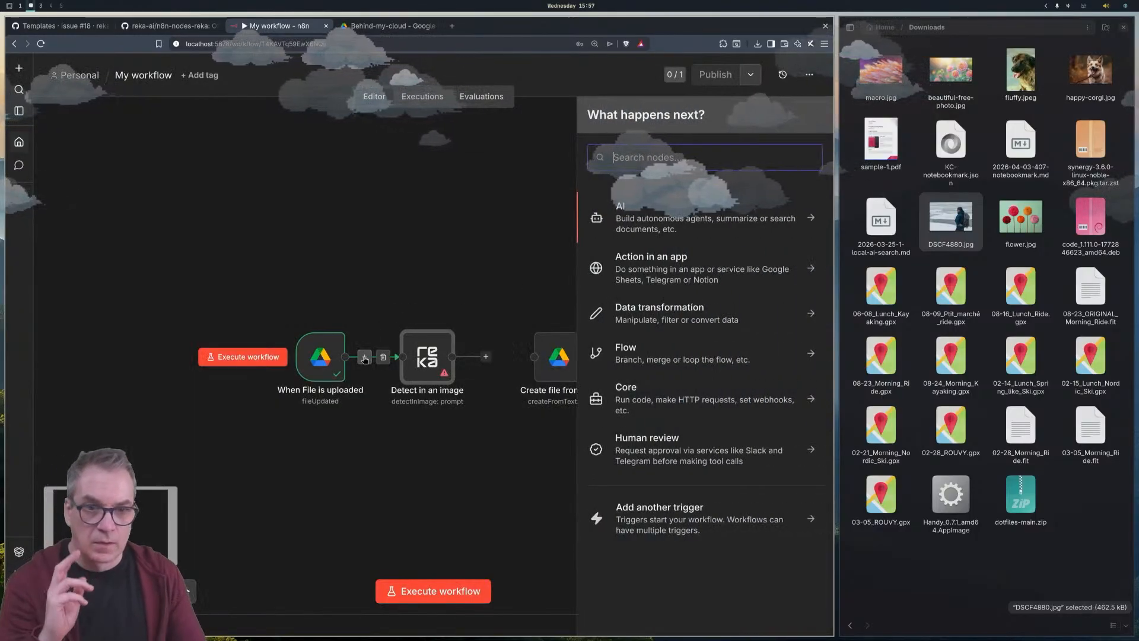
{"action": "type", "text": "go"}
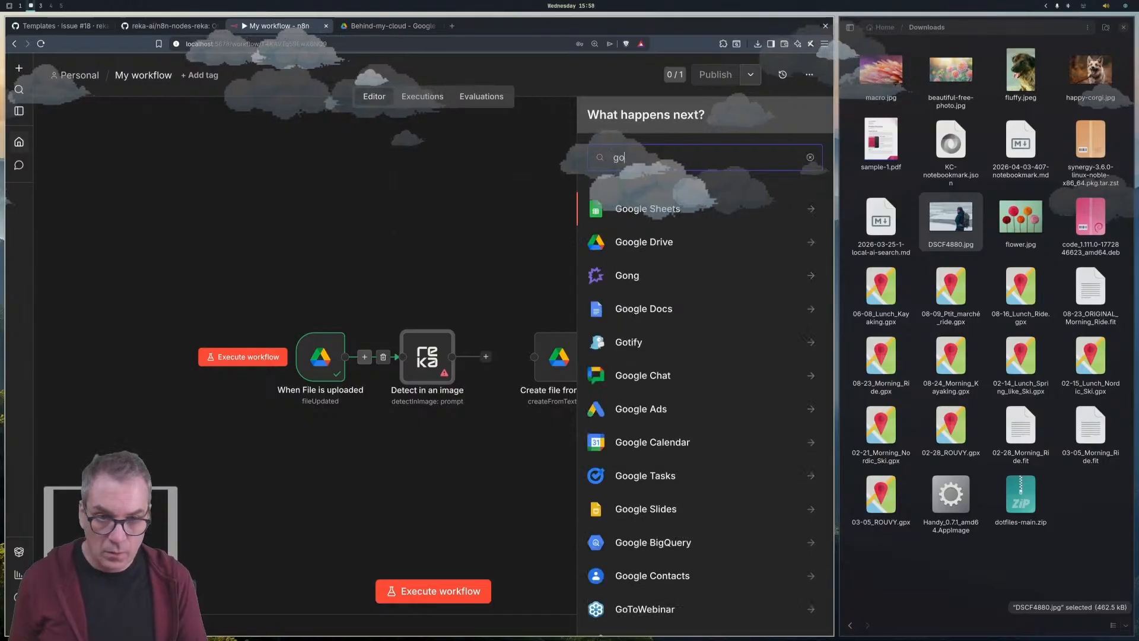
{"action": "left_click", "coordinate": [696, 251]}
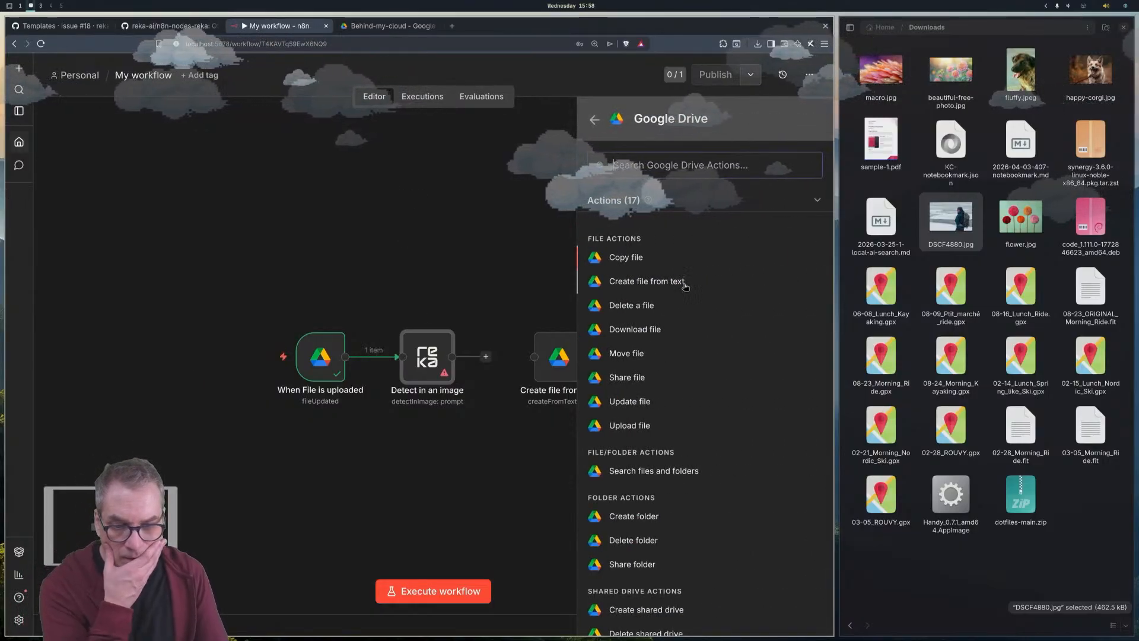
{"action": "scroll", "coordinate": [680, 308], "scroll_direction": "down", "scroll_amount": 2}
{"action": "scroll", "coordinate": [680, 308], "scroll_direction": "down", "scroll_amount": 2}
{"action": "scroll", "coordinate": [680, 308], "scroll_direction": "up", "scroll_amount": 3}
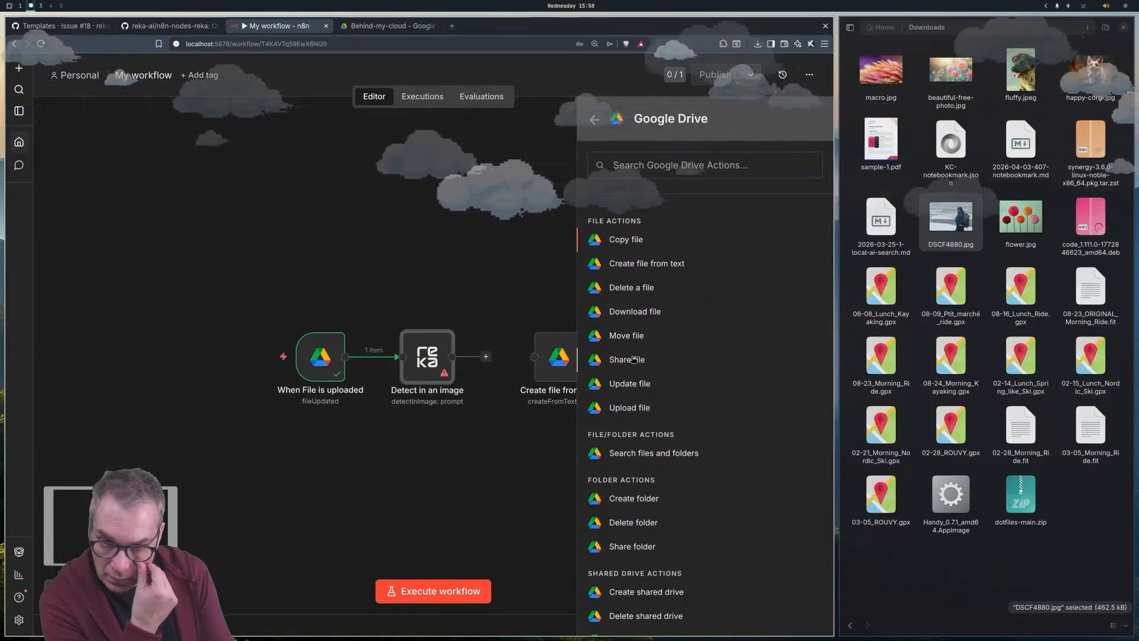
{"action": "left_click", "coordinate": [634, 359]}
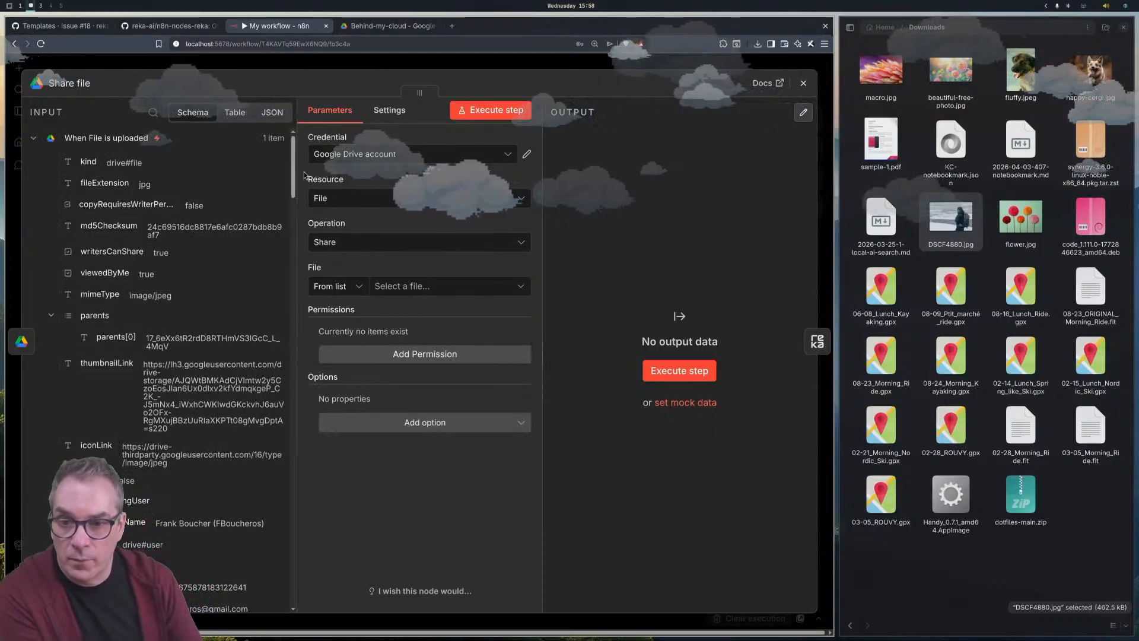
{"action": "left_click", "coordinate": [354, 286]}
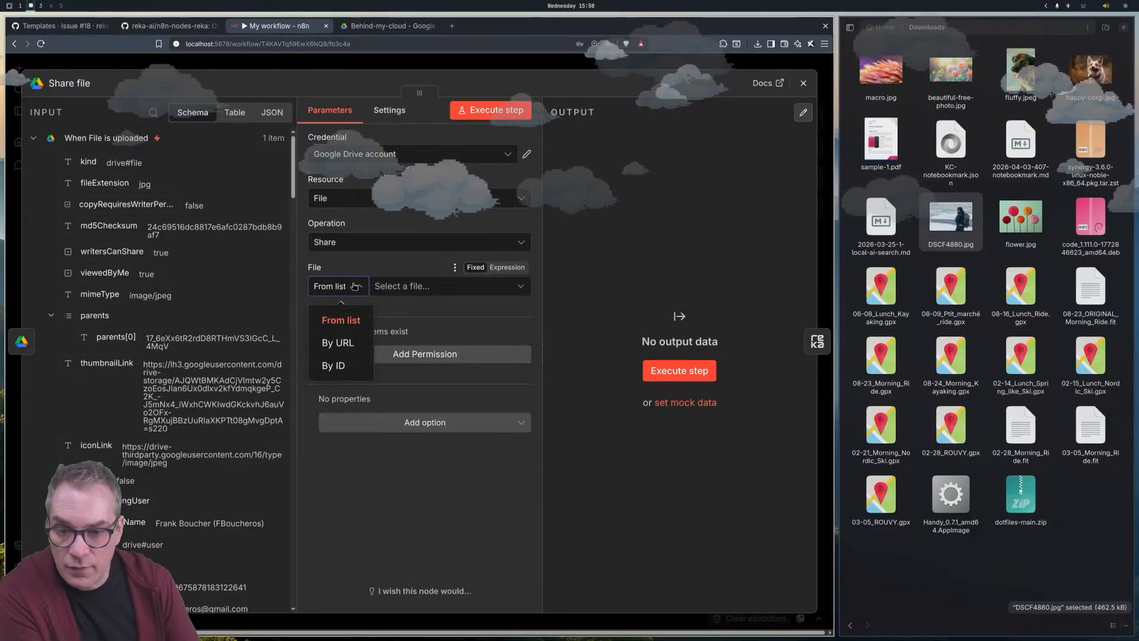
{"action": "left_click", "coordinate": [335, 366]}
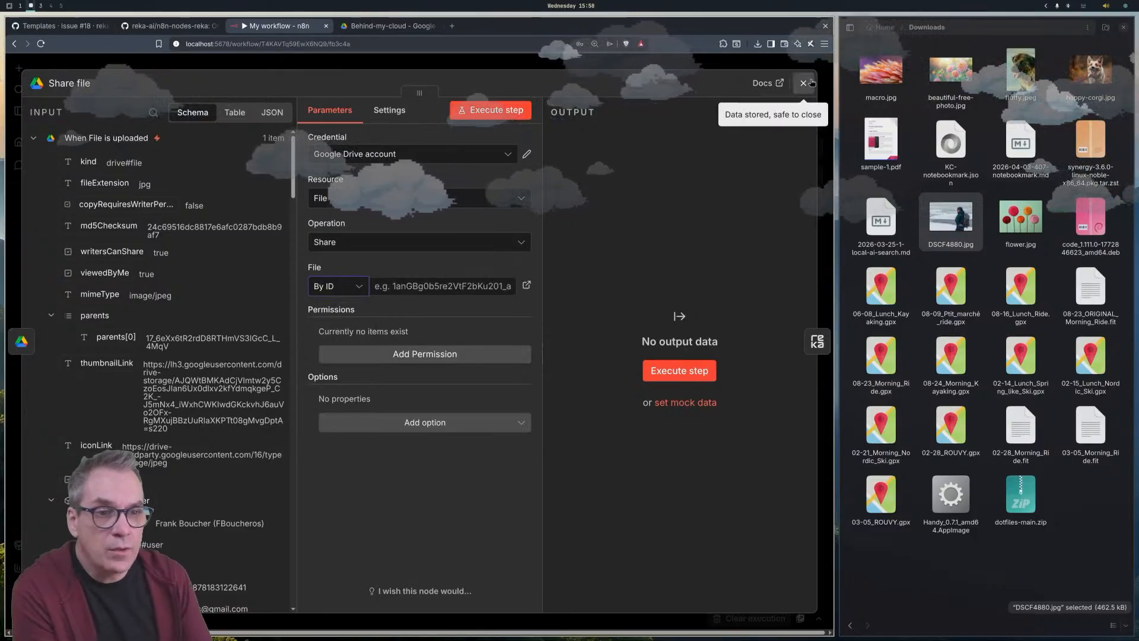
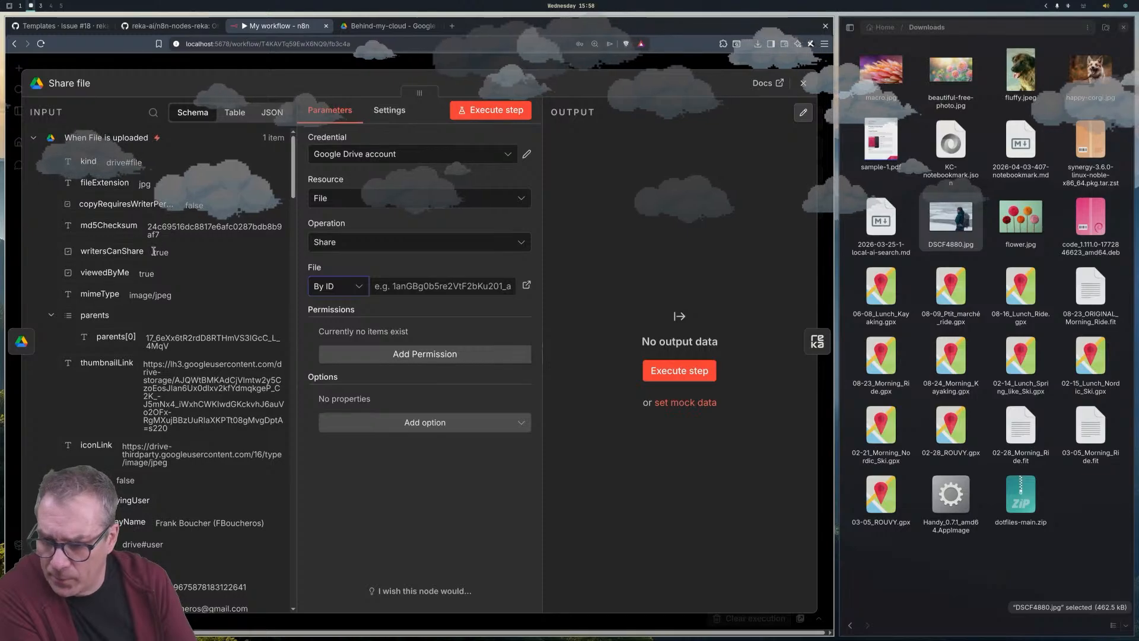
- Set the file ID in the Share file node to the id field of the When File is uploaded trigger, {{ $json.id }}
{"action": "scroll", "coordinate": [154, 254], "scroll_direction": "down", "scroll_amount": 3}
{"action": "scroll", "coordinate": [154, 257], "scroll_direction": "up", "scroll_amount": 3}
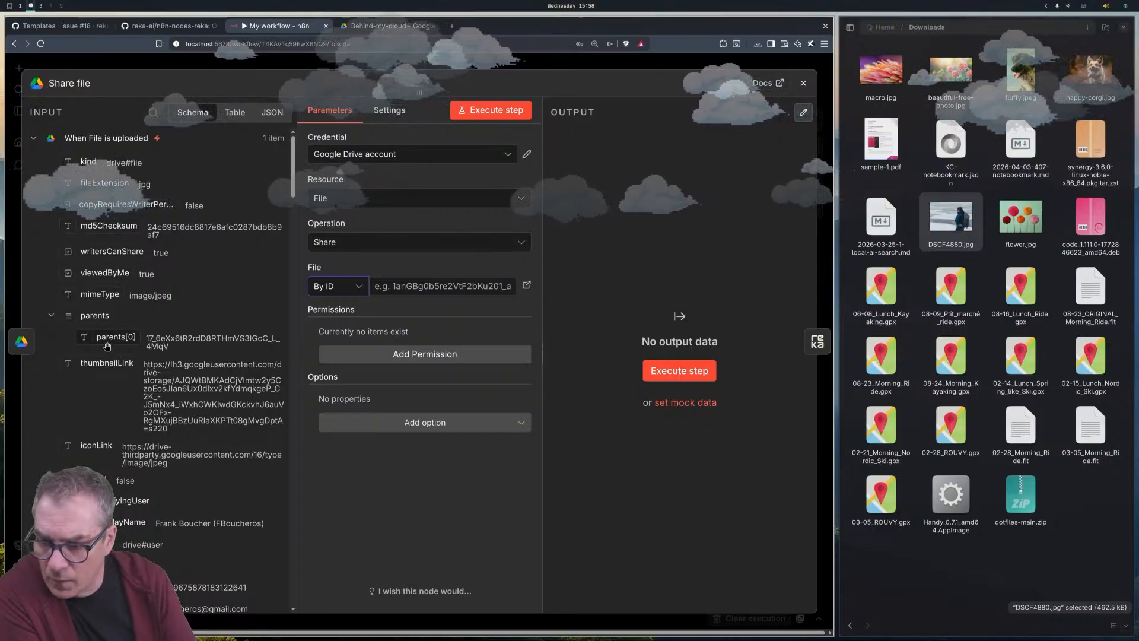
{"action": "scroll", "coordinate": [110, 356], "scroll_direction": "down", "scroll_amount": 4}
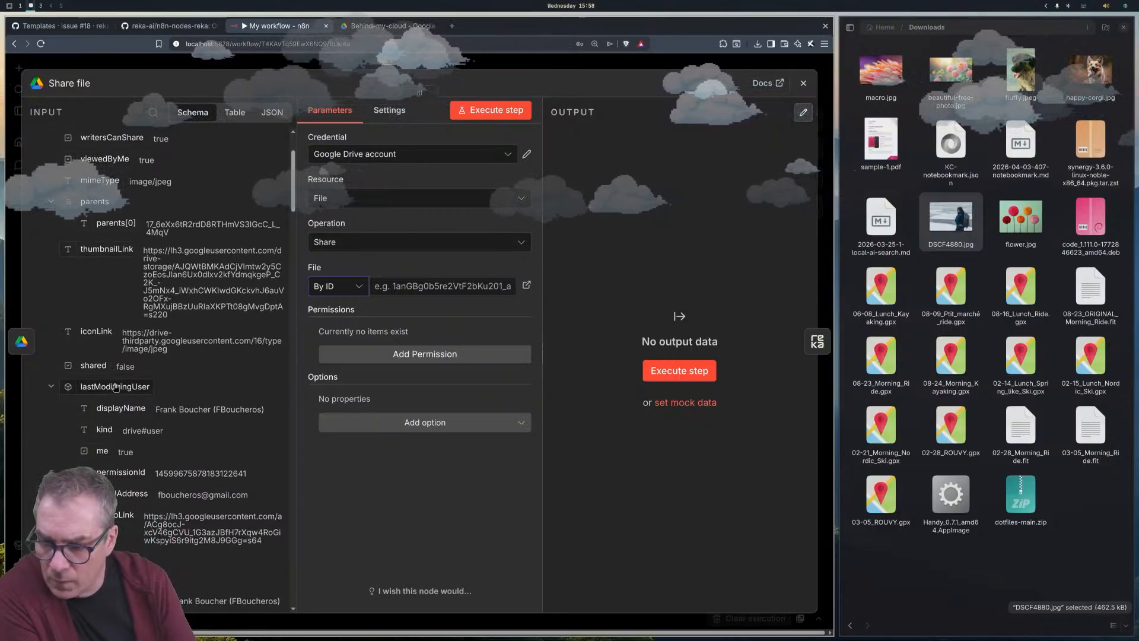
{"action": "scroll", "coordinate": [115, 386], "scroll_direction": "down", "scroll_amount": 10}
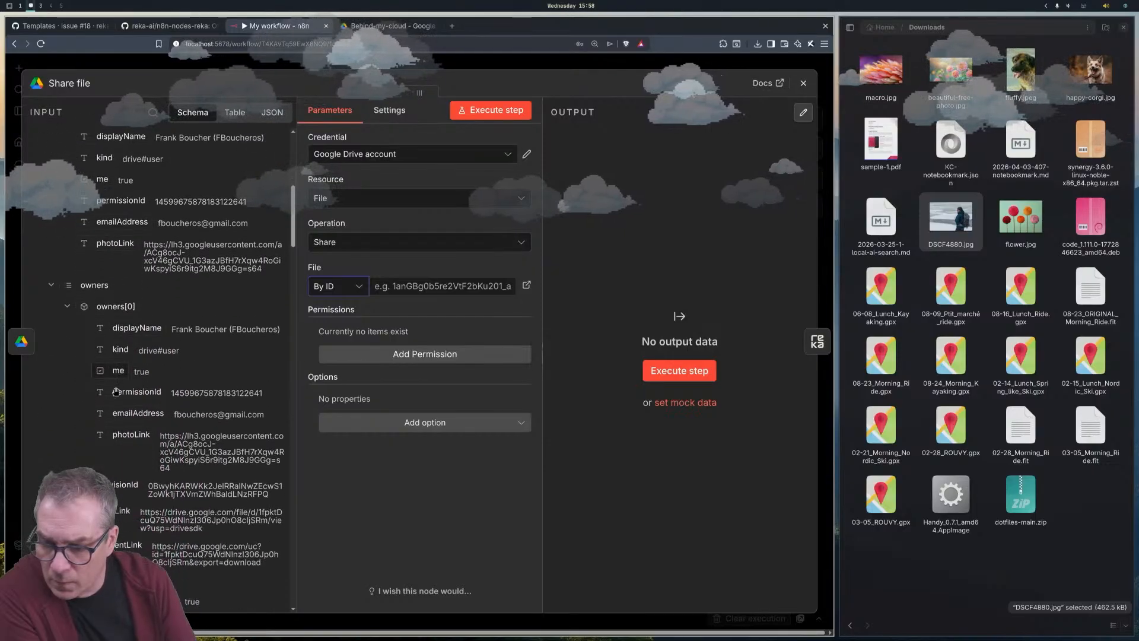
{"action": "scroll", "coordinate": [115, 391], "scroll_direction": "down", "scroll_amount": 4}
{"action": "scroll", "coordinate": [116, 389], "scroll_direction": "down", "scroll_amount": 6}
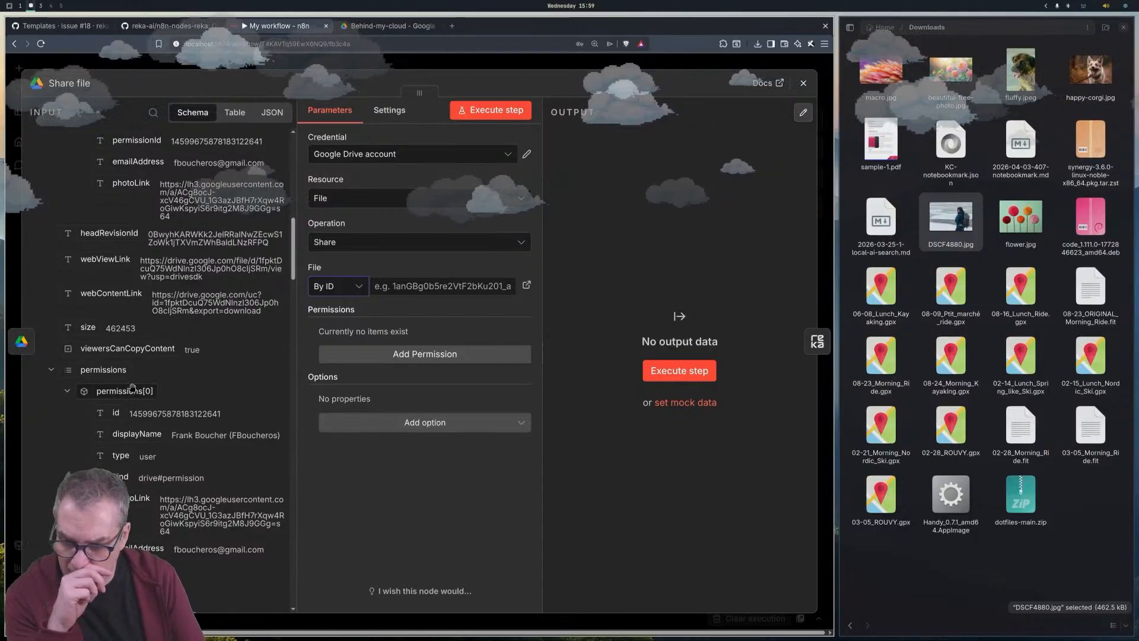
{"action": "scroll", "coordinate": [135, 392], "scroll_direction": "down", "scroll_amount": 7}
{"action": "scroll", "coordinate": [132, 386], "scroll_direction": "down", "scroll_amount": 8}
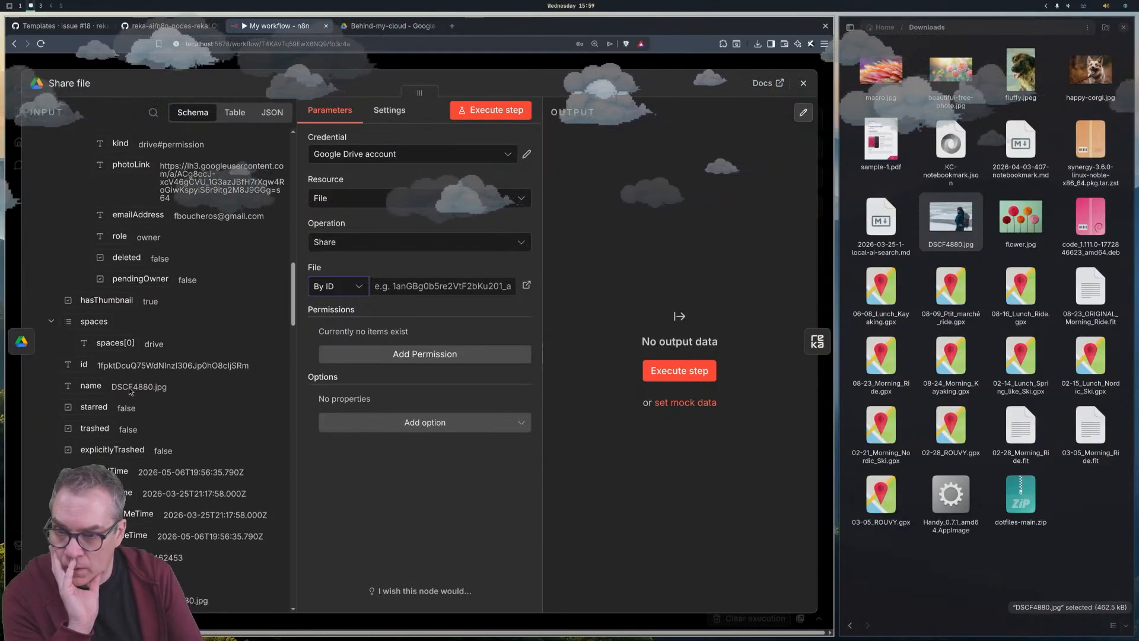
{"action": "scroll", "coordinate": [128, 386], "scroll_direction": "down", "scroll_amount": 2}
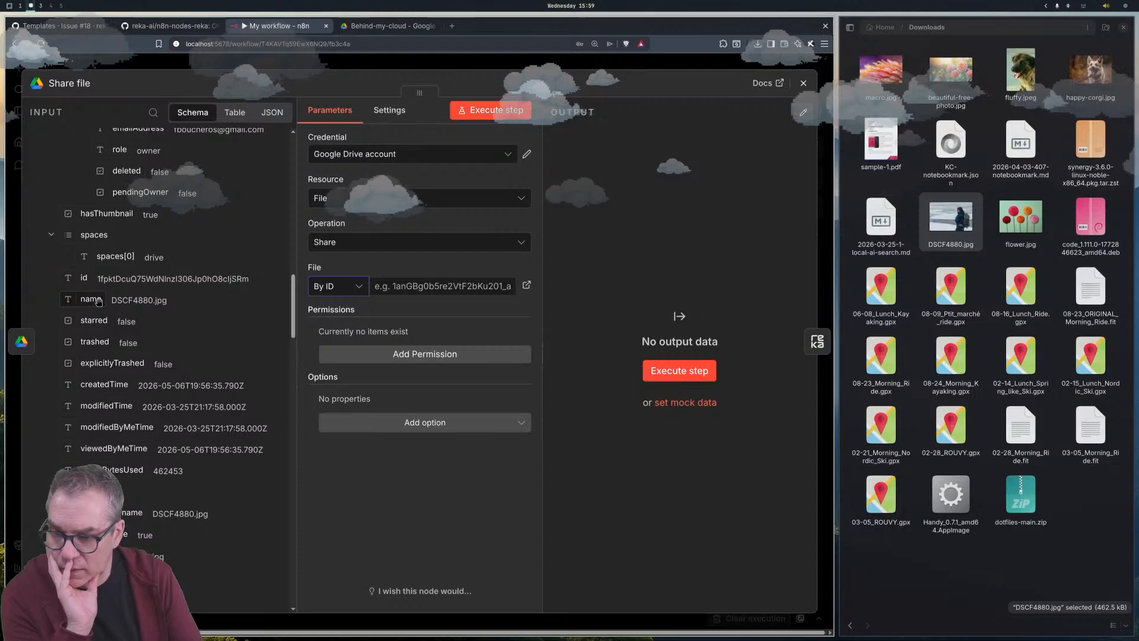
{"action": "scroll", "coordinate": [99, 301], "scroll_direction": "down", "scroll_amount": 6}
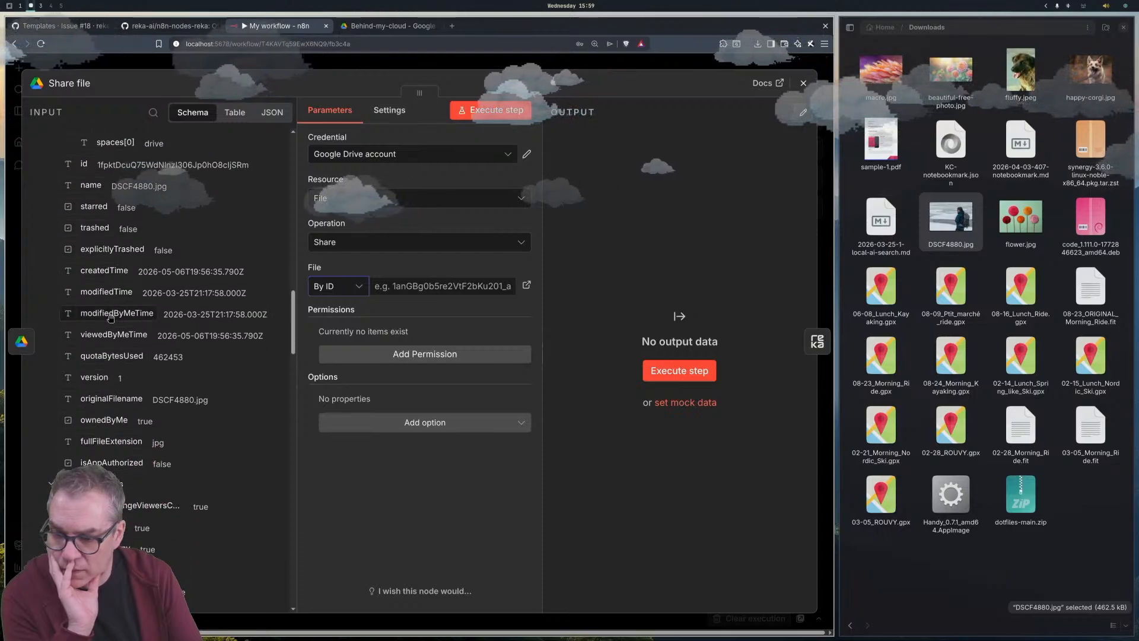
{"action": "left_click", "coordinate": [49, 484]}
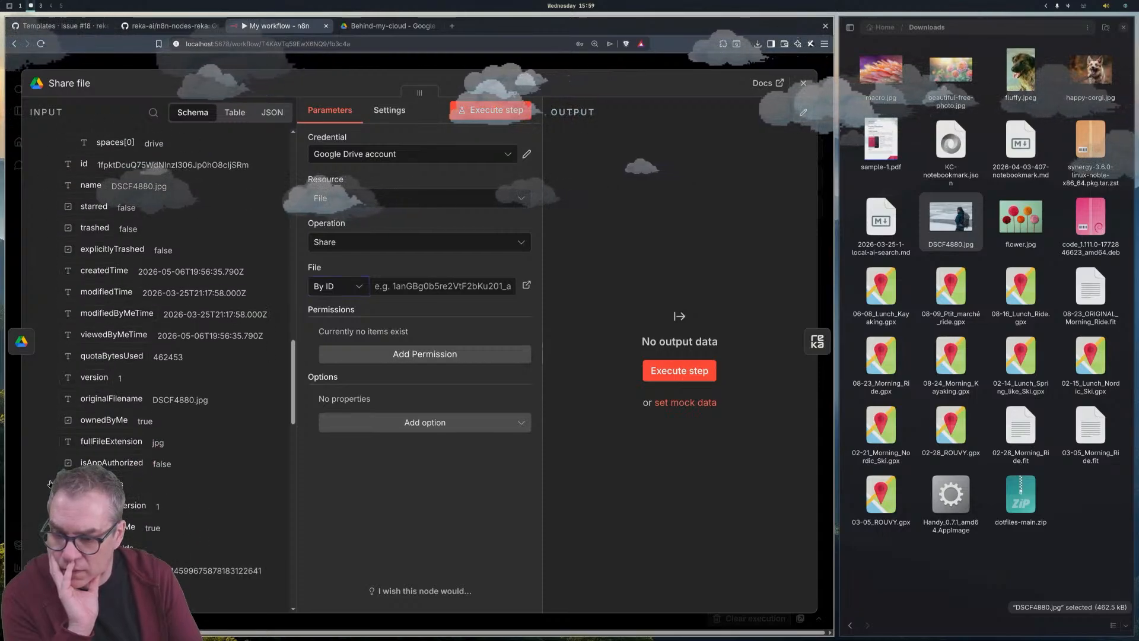
{"action": "scroll", "coordinate": [161, 368], "scroll_direction": "down", "scroll_amount": 8}
{"action": "scroll", "coordinate": [160, 368], "scroll_direction": "up", "scroll_amount": 11}
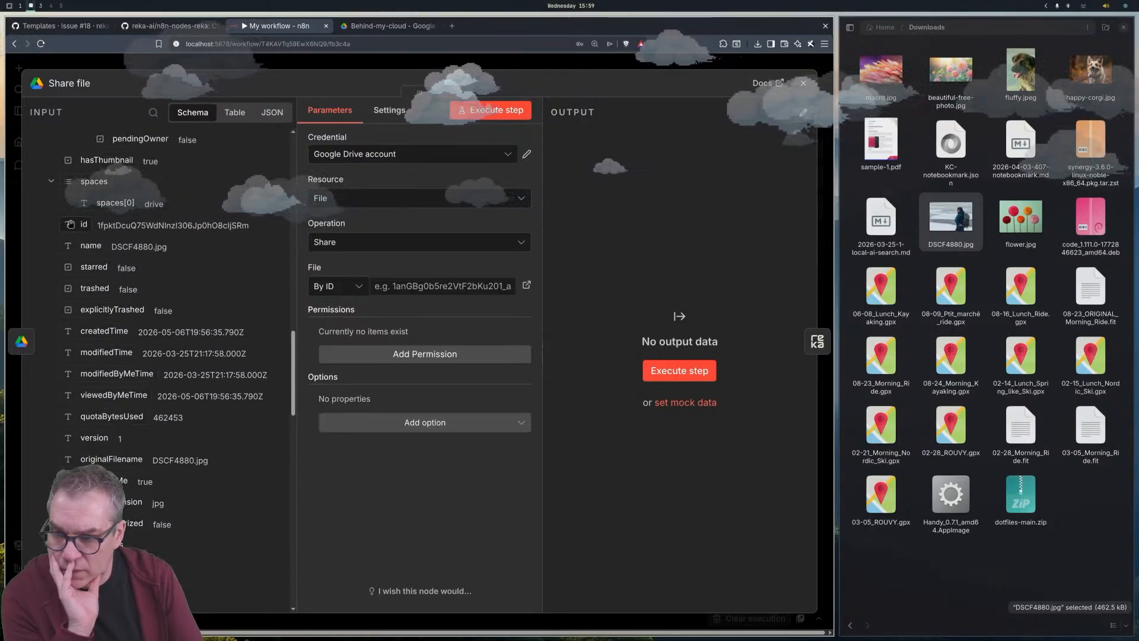
{"action": "left_click_drag", "start_coordinate": [160, 248], "coordinate": [436, 290]}
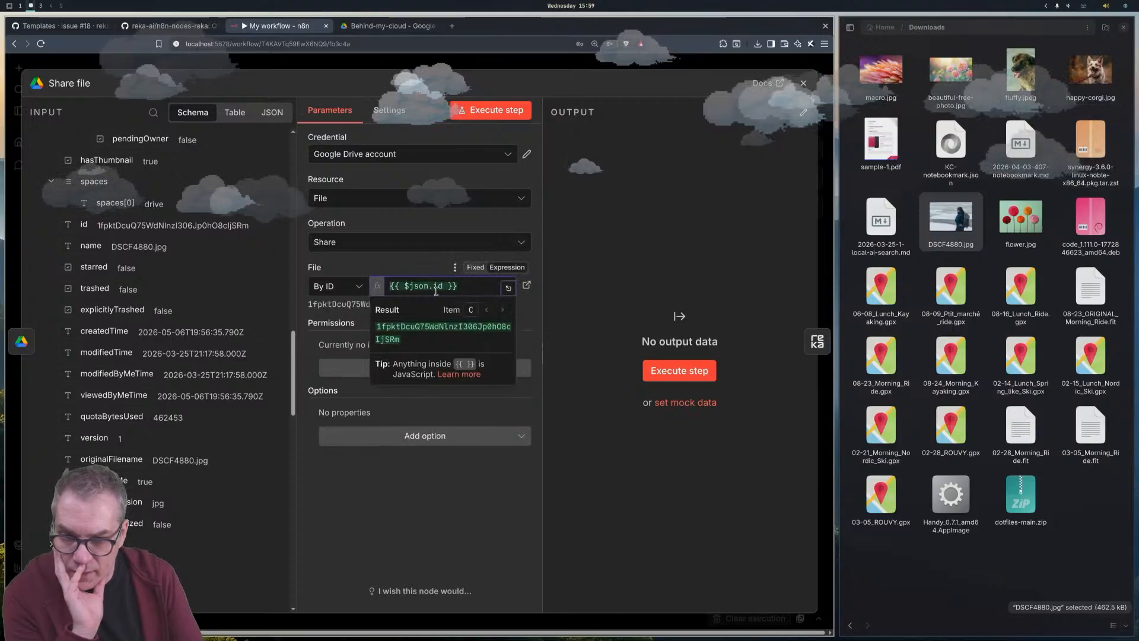
{"action": "left_click", "coordinate": [596, 455]}
- Add a permission to the Share file node with the role Reader and the type Anyone
{"action": "left_click", "coordinate": [465, 368]}
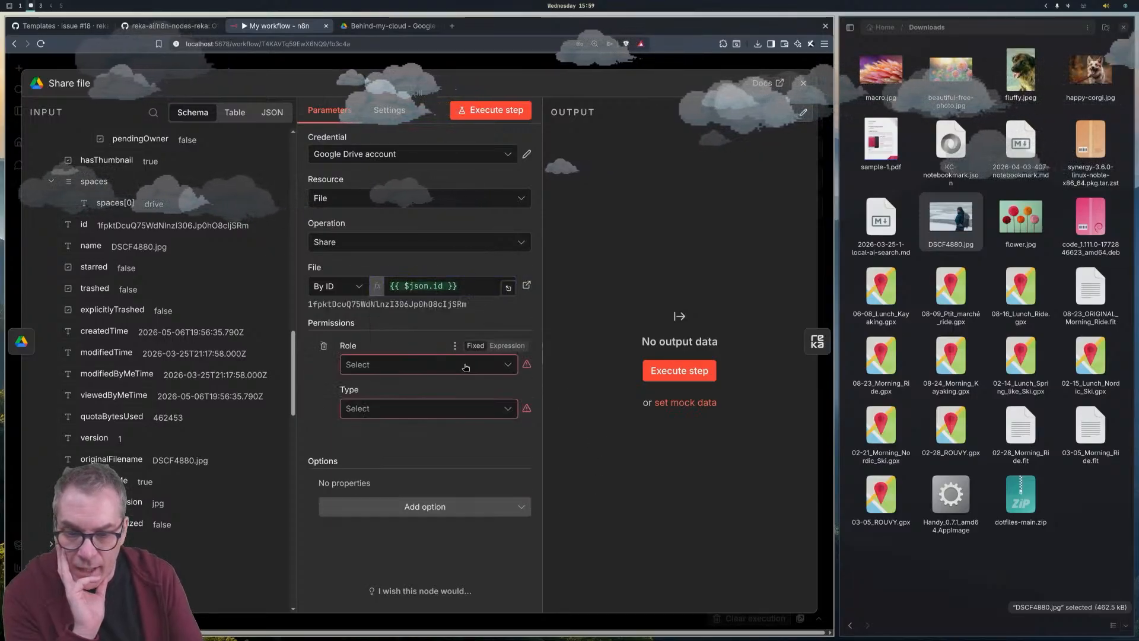
{"action": "left_click", "coordinate": [508, 367]}
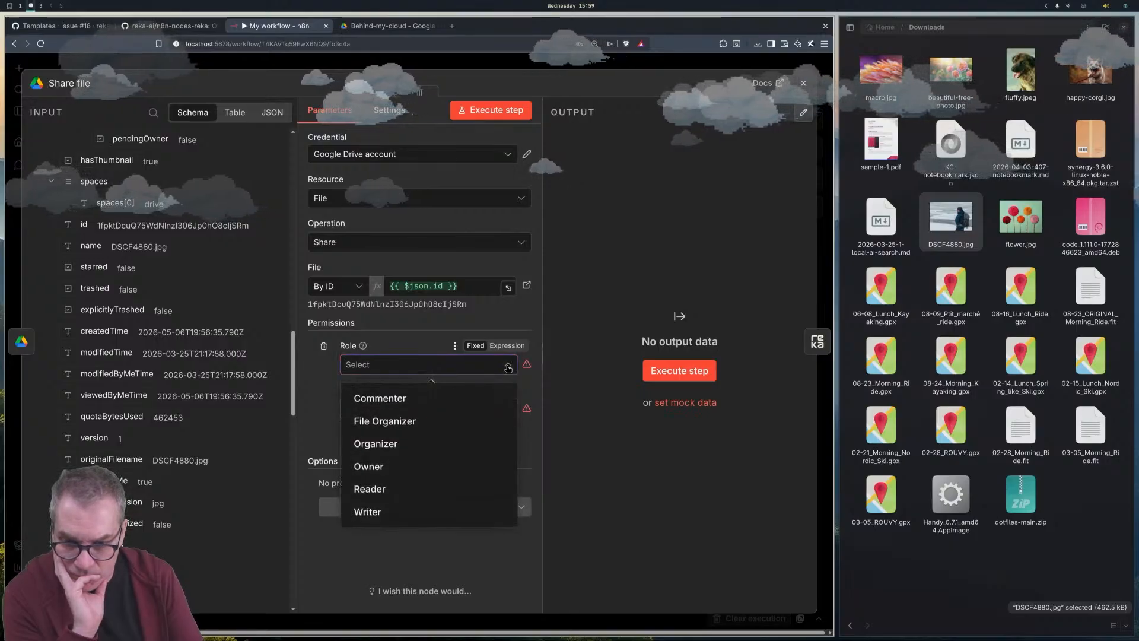
{"action": "left_click", "coordinate": [393, 489]}
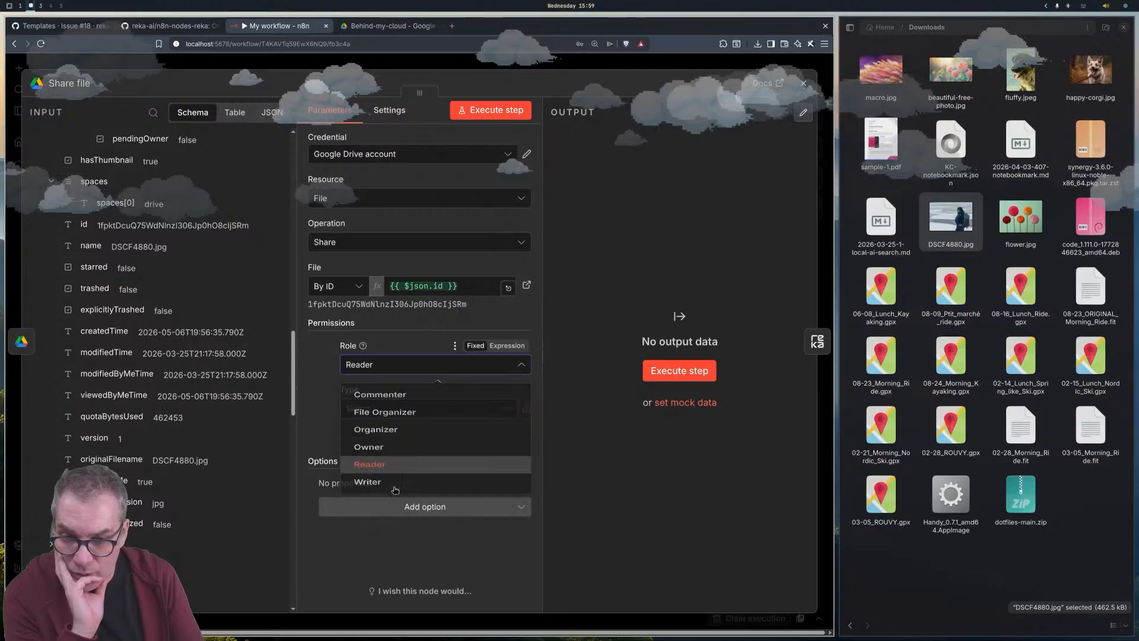
{"action": "left_click", "coordinate": [492, 411]}
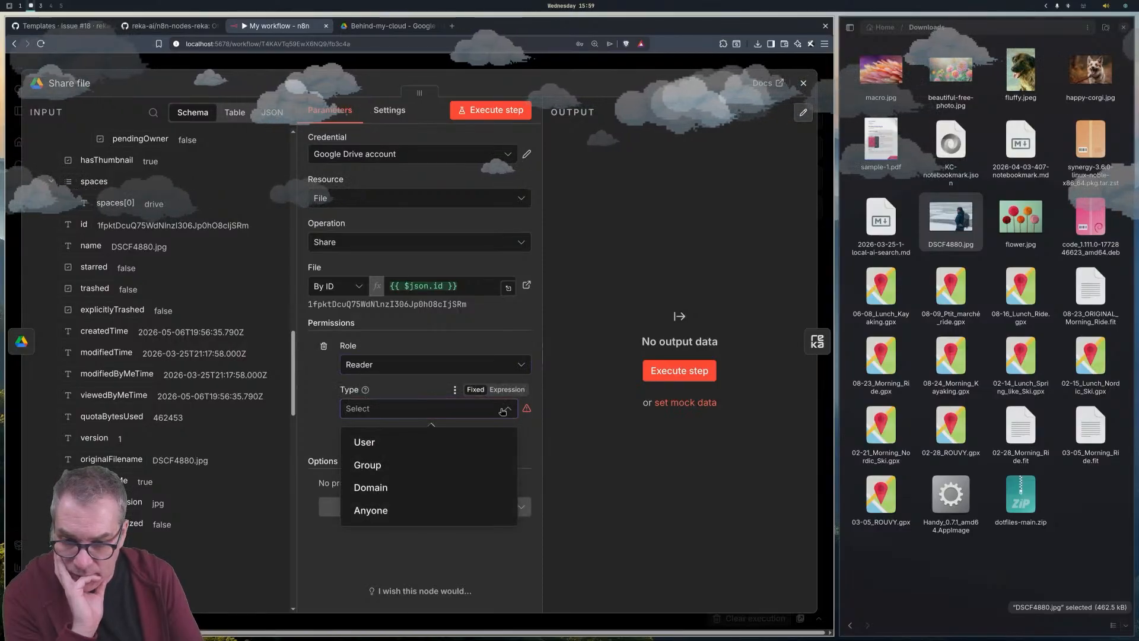
{"action": "left_click", "coordinate": [403, 489]}
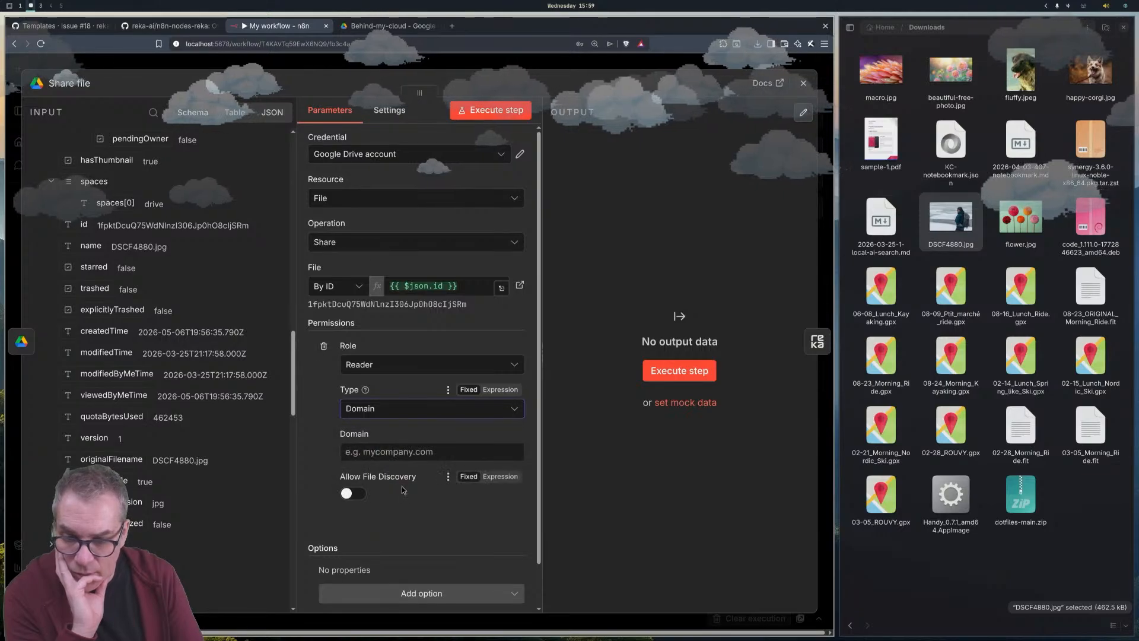
{"action": "left_click", "coordinate": [512, 408]}
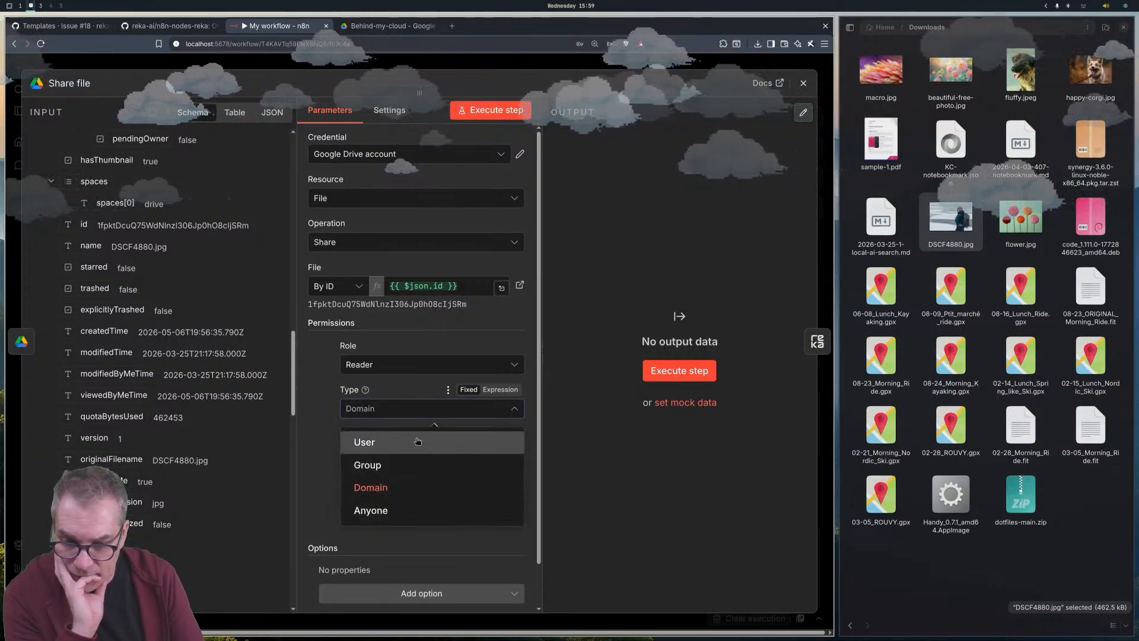
{"action": "left_click", "coordinate": [386, 508]}
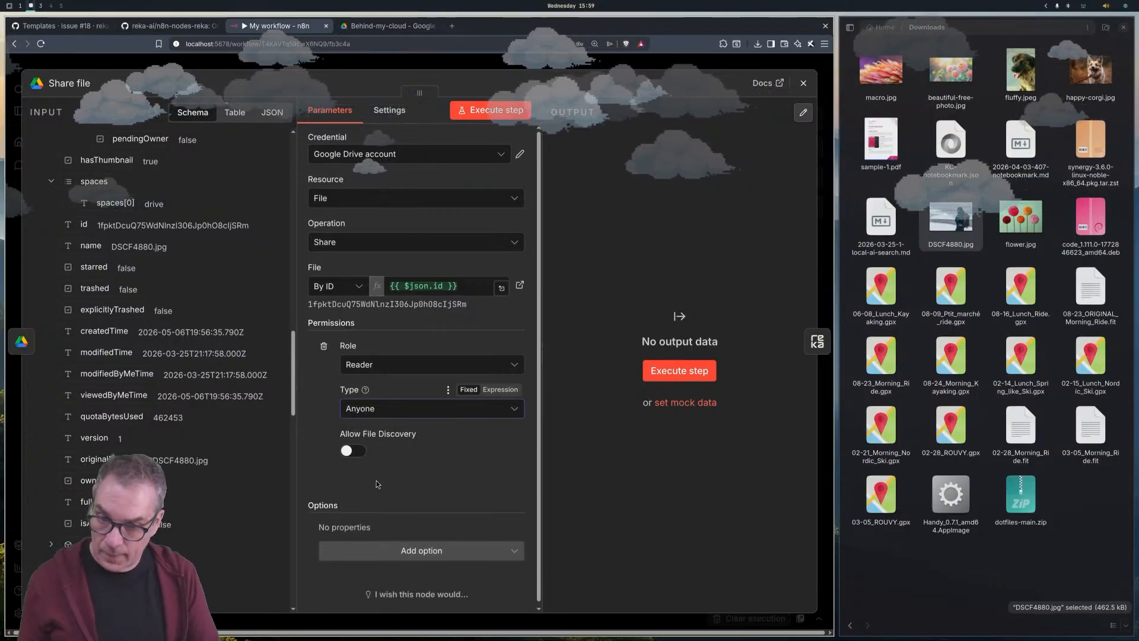
{"action": "scroll", "coordinate": [431, 482], "scroll_direction": "down", "scroll_amount": 1}
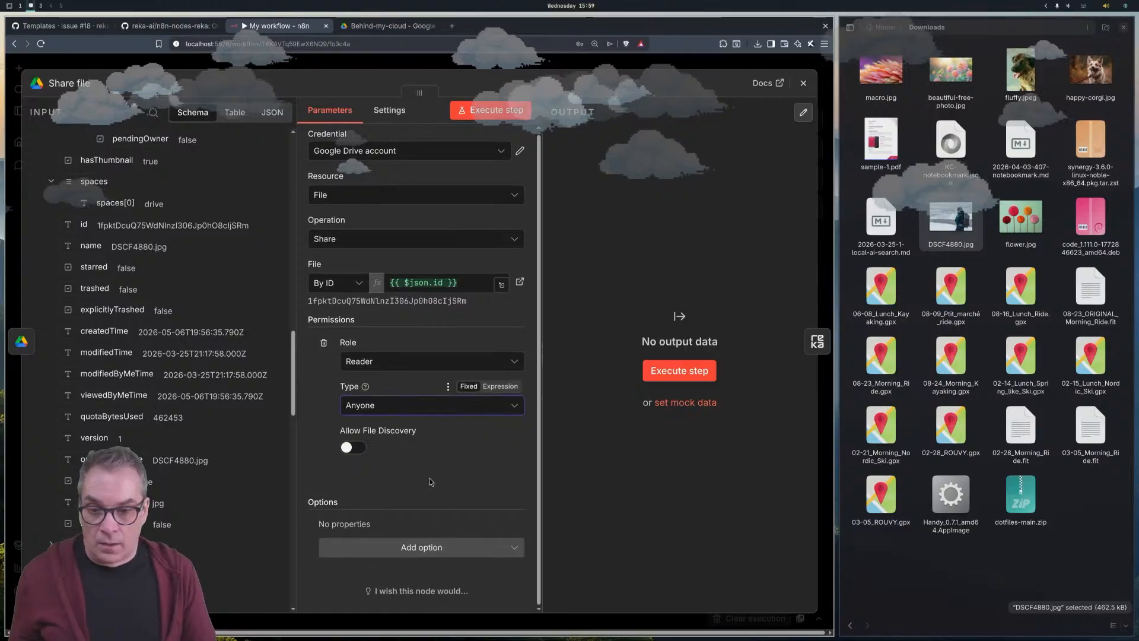
- Execute the Share file step, return to the canvas and move the Share file node slightly closer to the trigger
{"action": "left_click", "coordinate": [657, 372]}
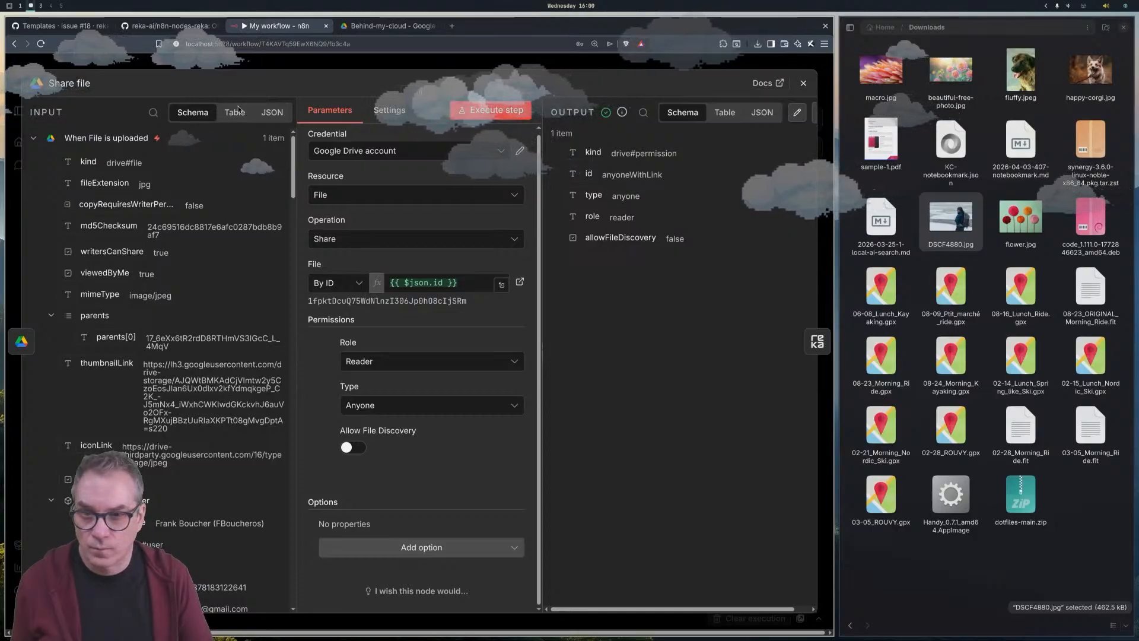
{"action": "left_click", "coordinate": [803, 83]}
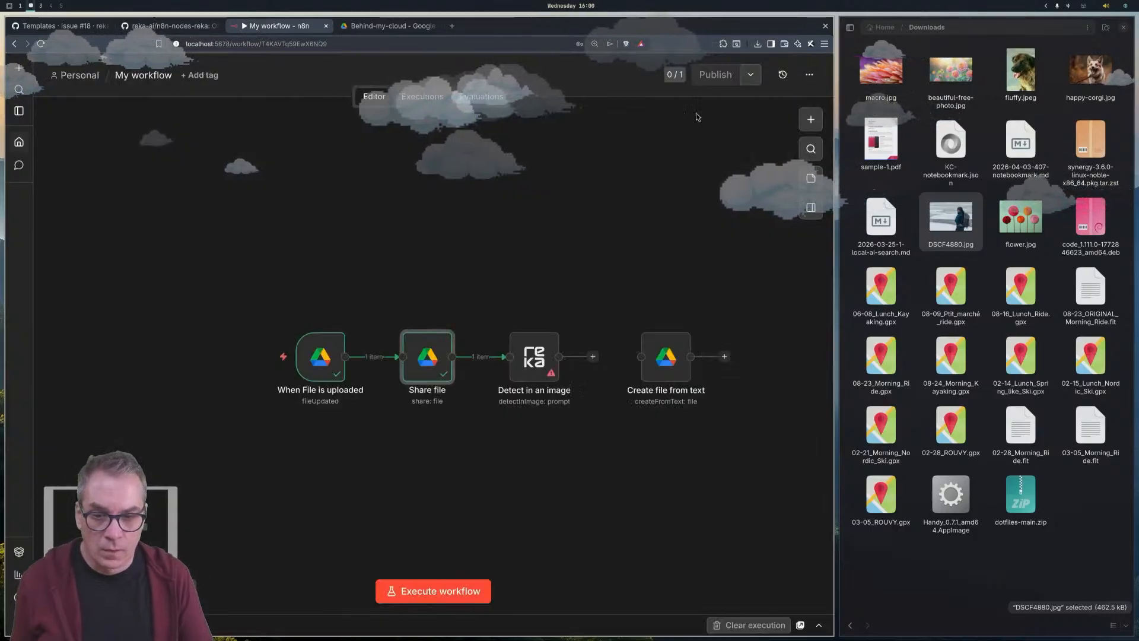
{"action": "left_click_drag", "start_coordinate": [429, 360], "coordinate": [412, 360]}
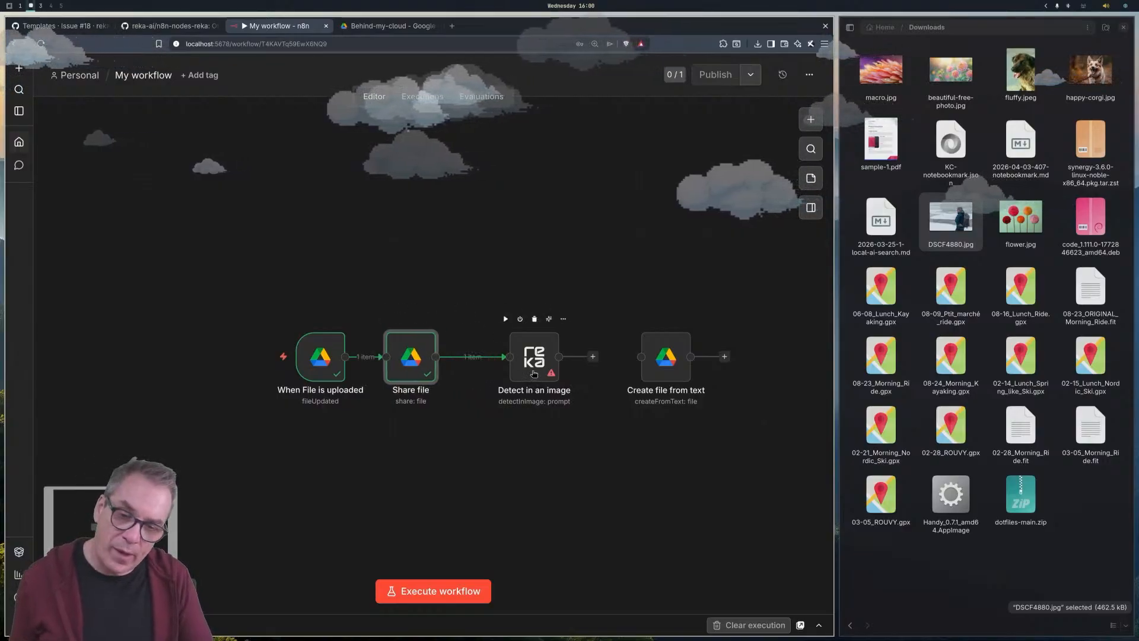
- Look through the Google Drive actions that could be inserted between Share file and Detect in an image, without adding one
{"action": "left_click", "coordinate": [464, 356]}
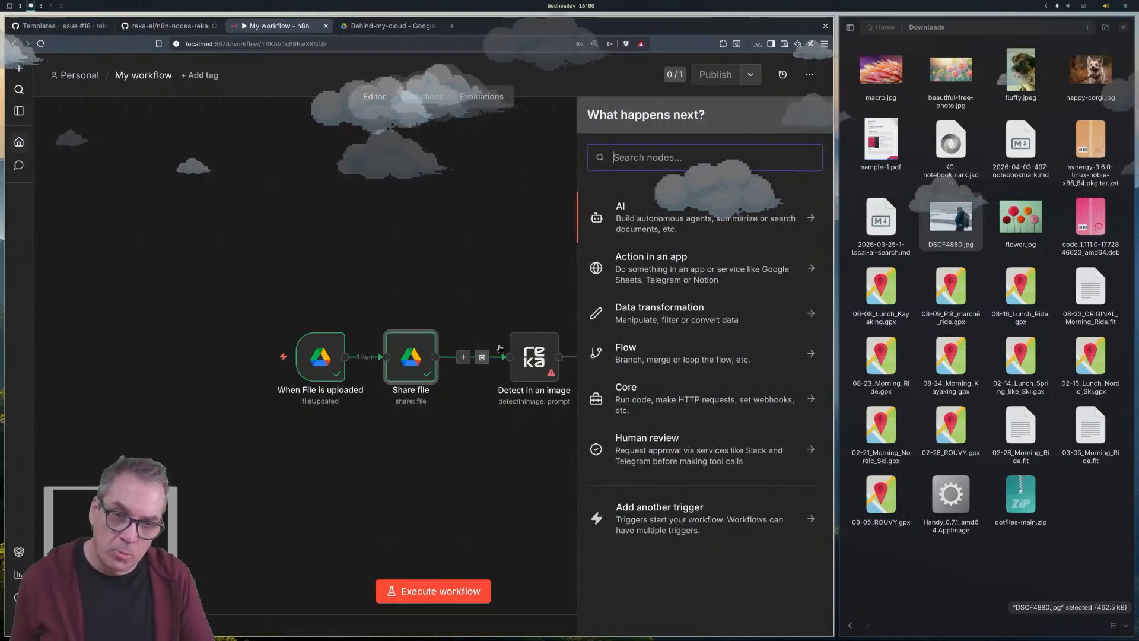
{"action": "type", "text": "g"}
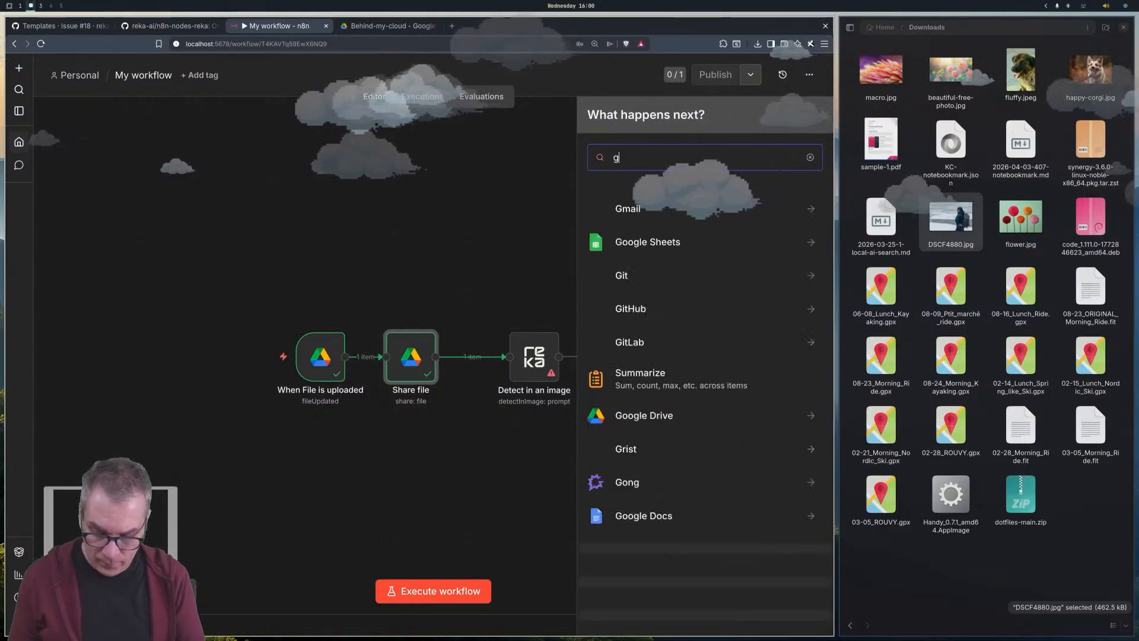
{"action": "type", "text": "oogle"}
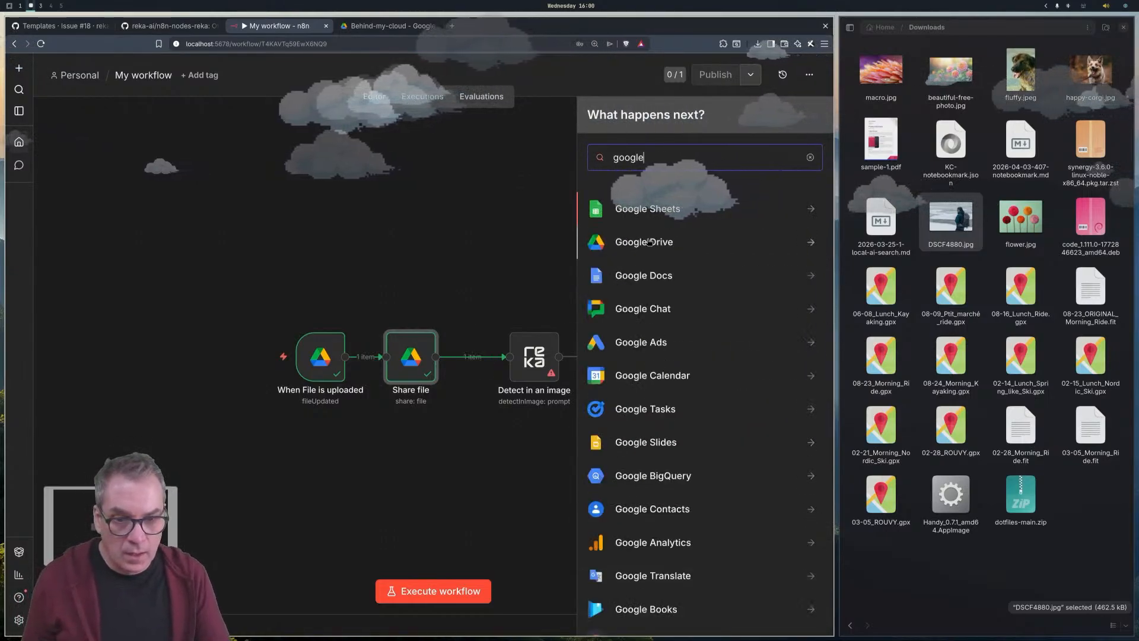
{"action": "left_click", "coordinate": [650, 242]}
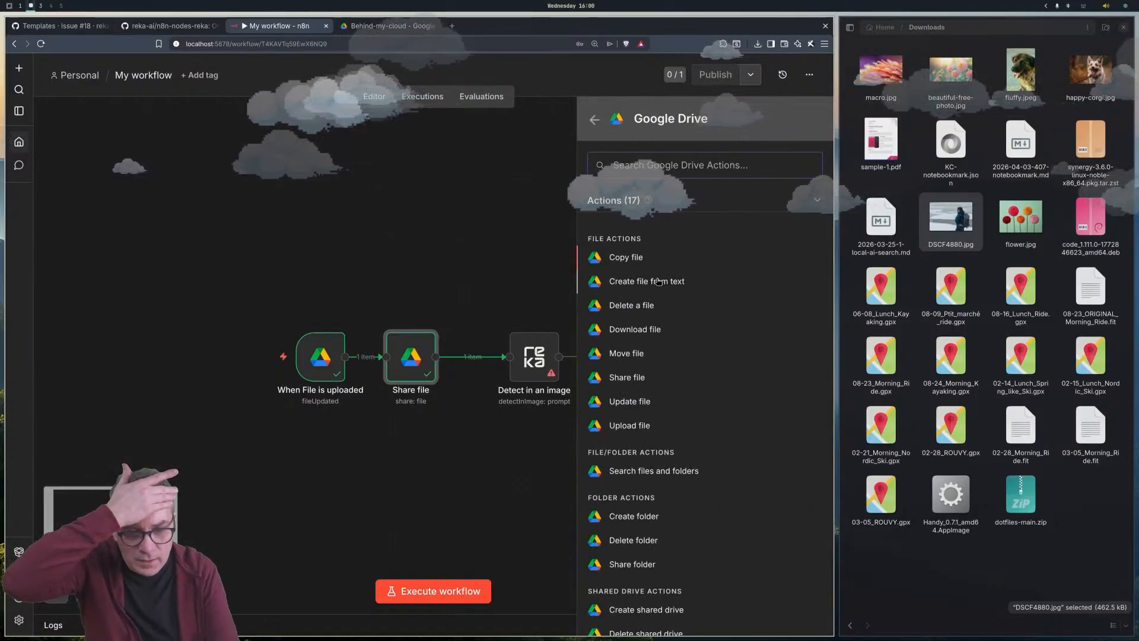
{"action": "scroll", "coordinate": [659, 282], "scroll_direction": "down", "scroll_amount": 4}
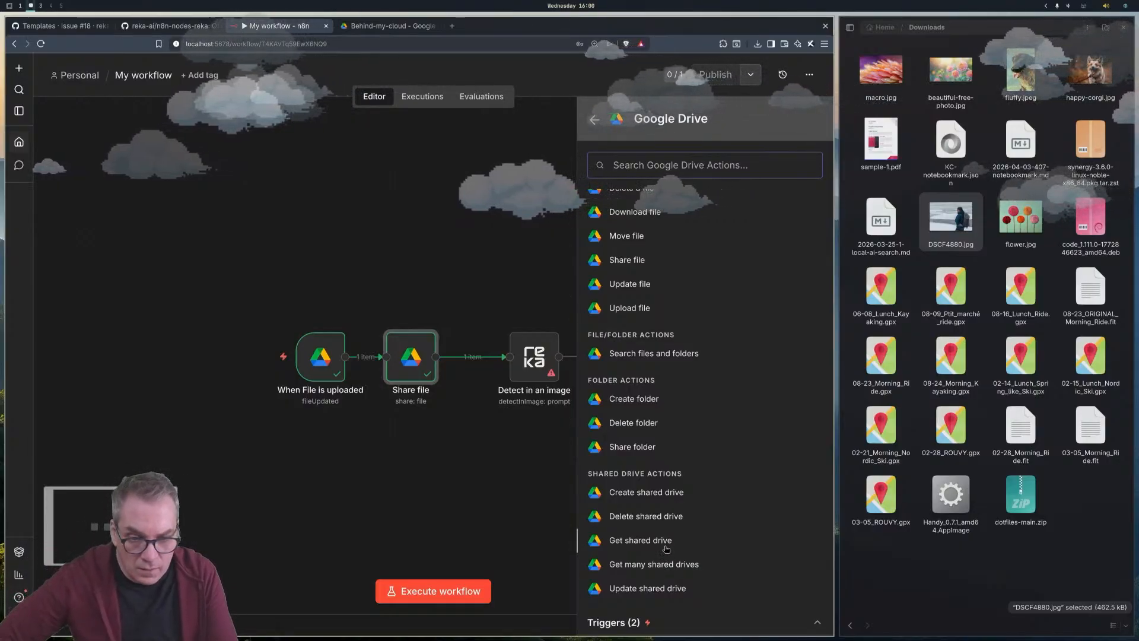
{"action": "scroll", "coordinate": [665, 549], "scroll_direction": "up", "scroll_amount": 4}
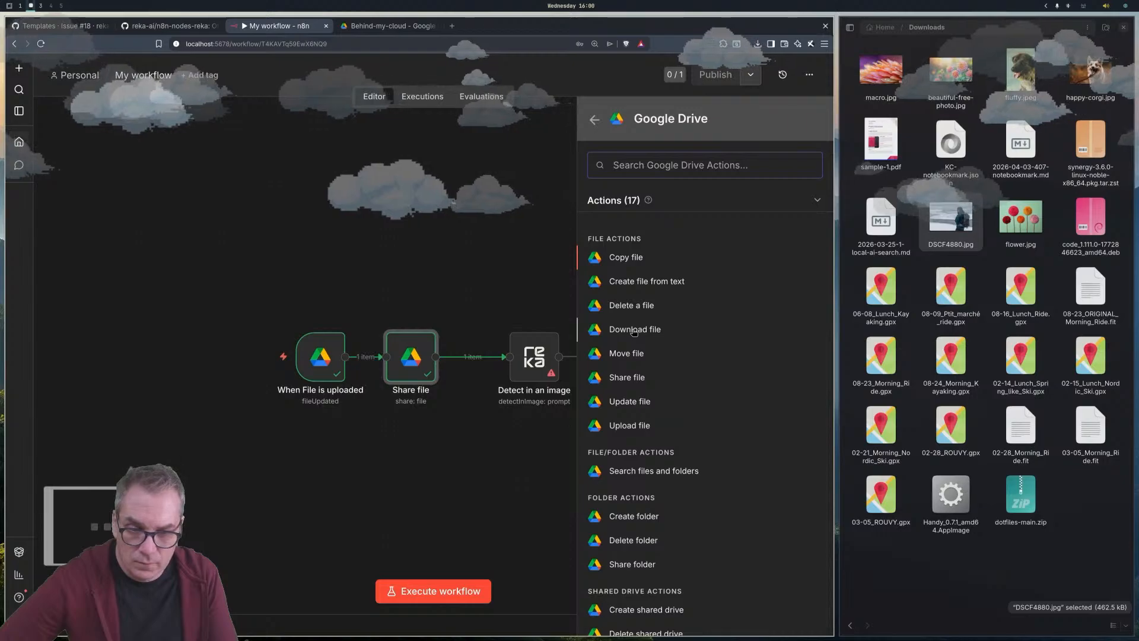
{"action": "scroll", "coordinate": [634, 332], "scroll_direction": "down", "scroll_amount": 2}
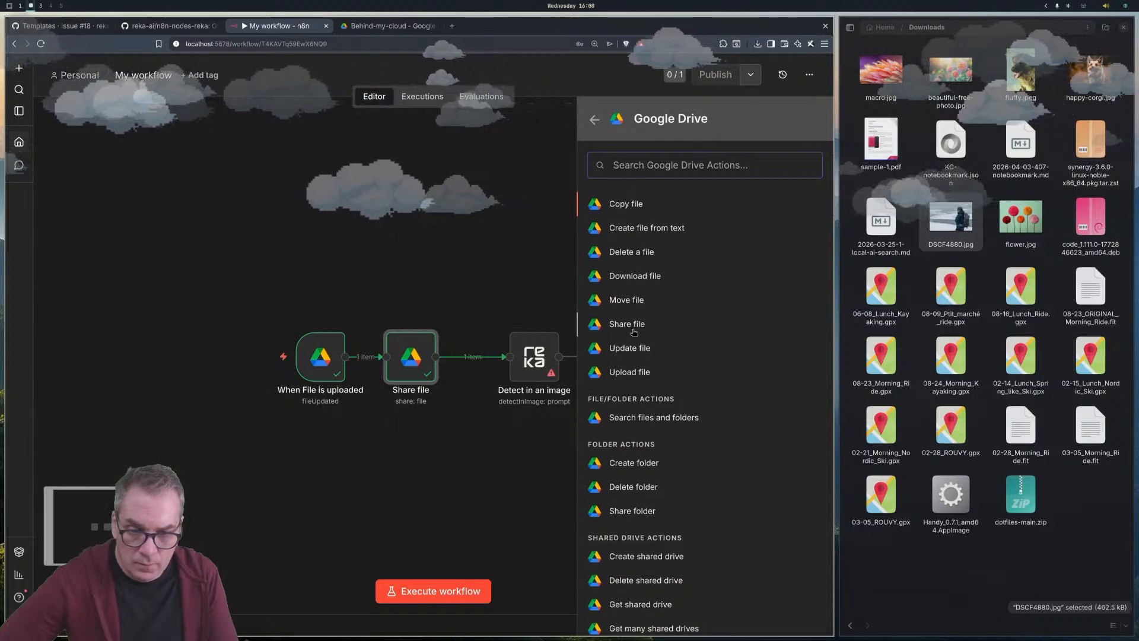
{"action": "scroll", "coordinate": [634, 332], "scroll_direction": "down", "scroll_amount": 2}
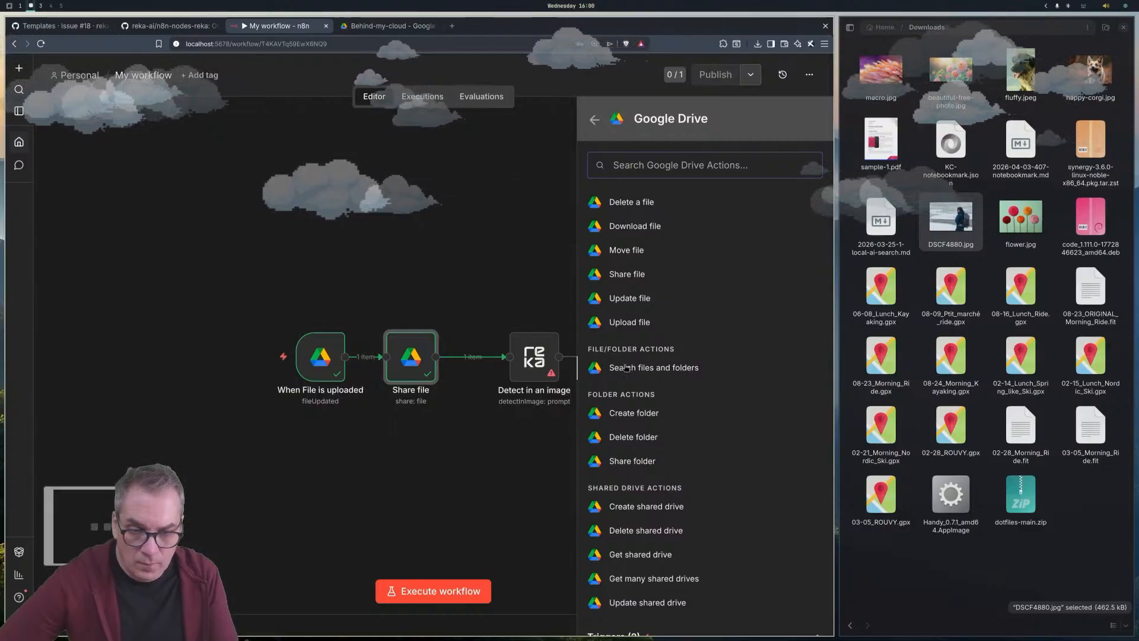
{"action": "scroll", "coordinate": [626, 369], "scroll_direction": "down", "scroll_amount": 1}
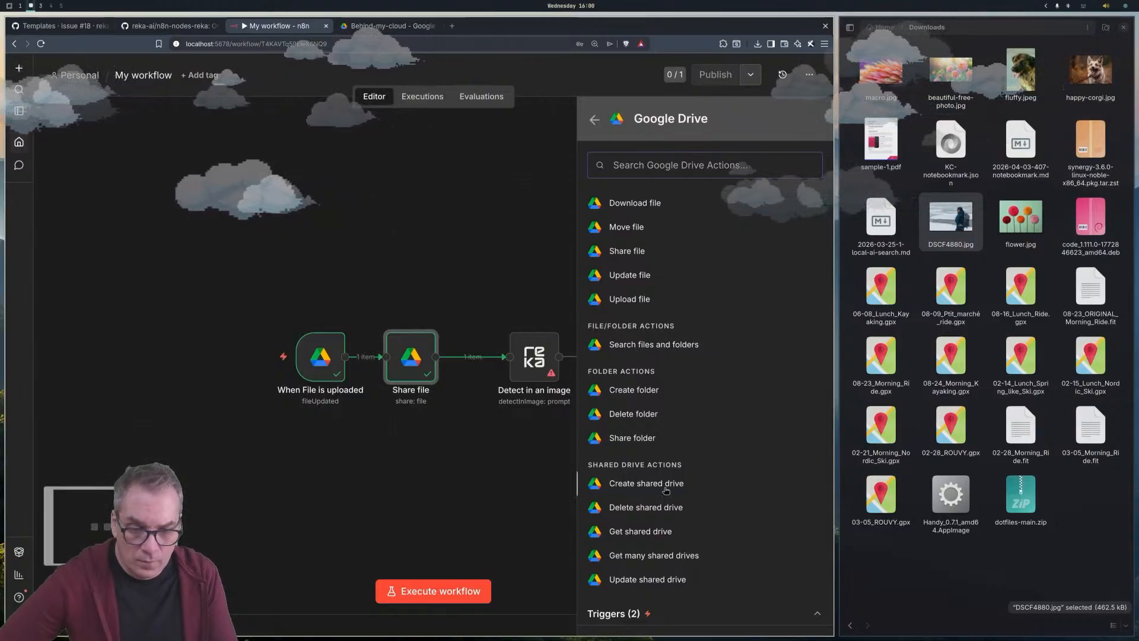
{"action": "left_click", "coordinate": [473, 480]}
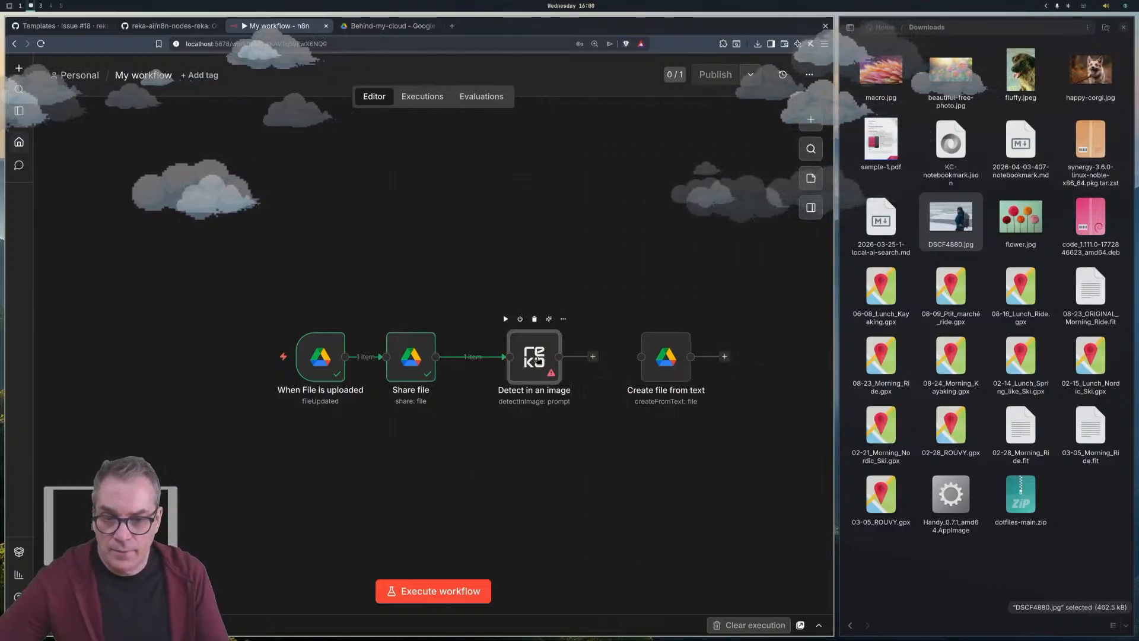
- Open the Detect in an image node and examine the When File is uploaded input fields for an image link, collapsing nested groups such as parents, owners and capabilities
{"action": "double_click", "coordinate": [536, 358]}
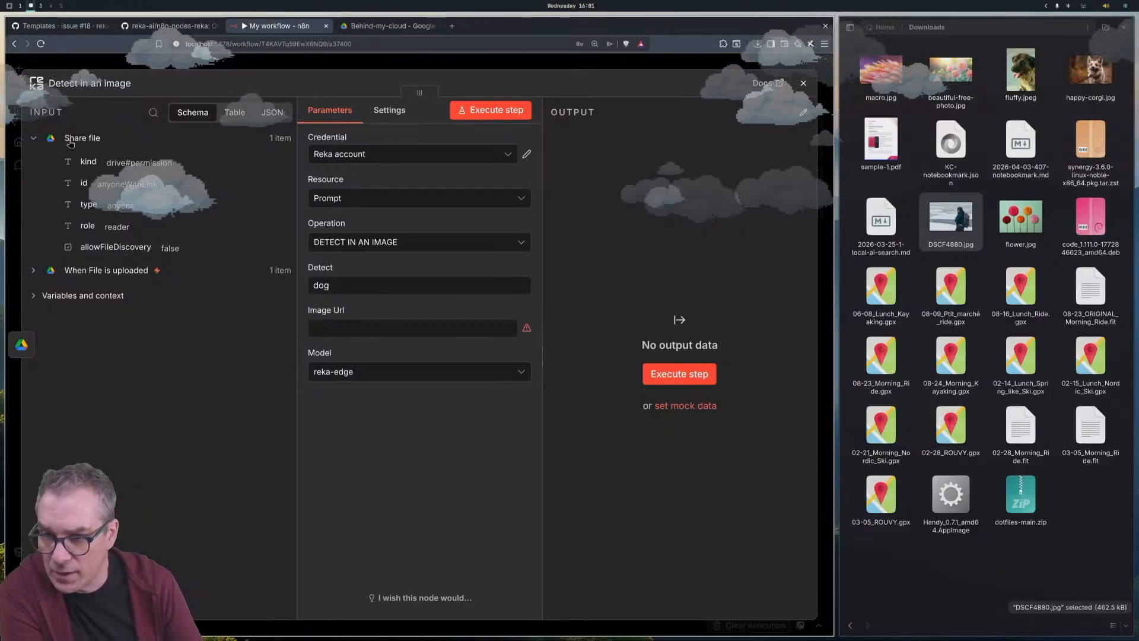
{"action": "left_click", "coordinate": [34, 271]}
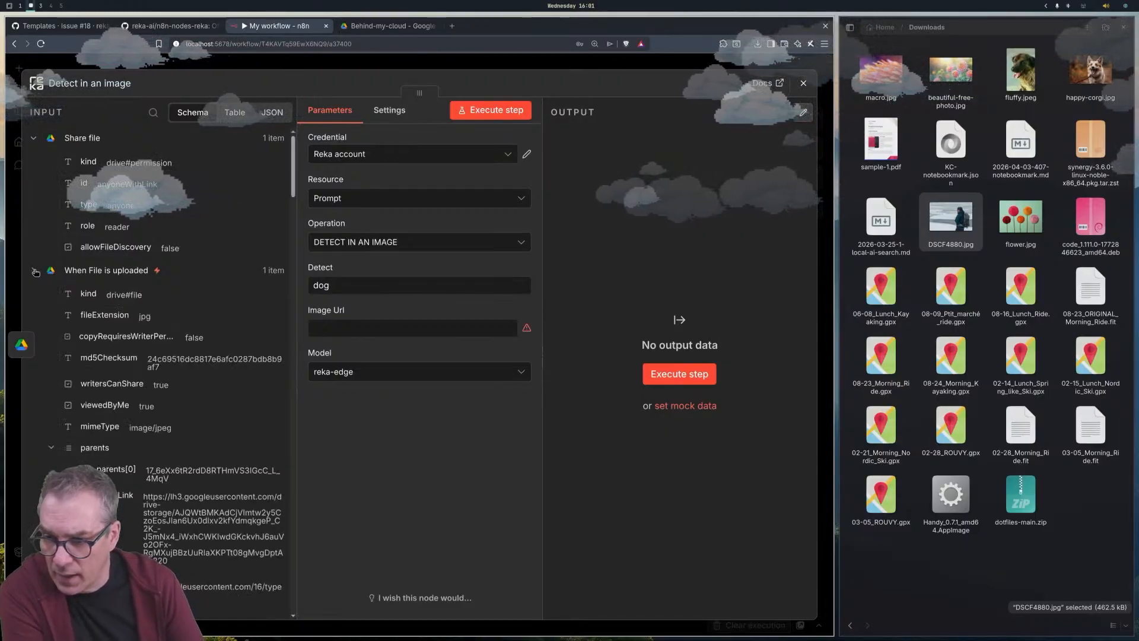
{"action": "scroll", "coordinate": [141, 308], "scroll_direction": "down", "scroll_amount": 2}
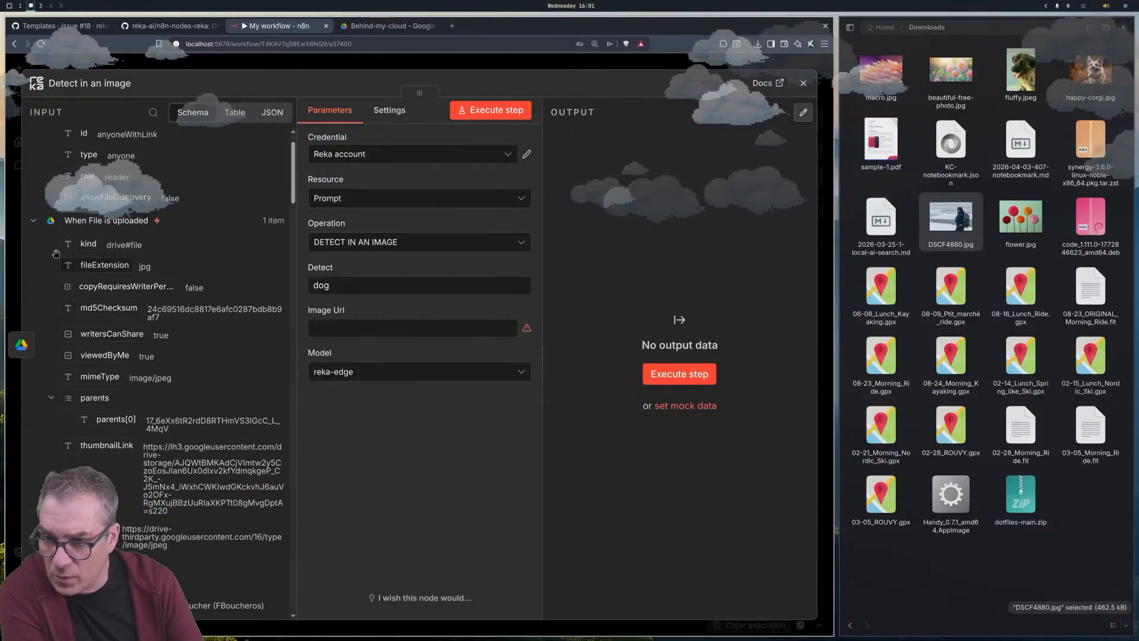
{"action": "left_click", "coordinate": [51, 398]}
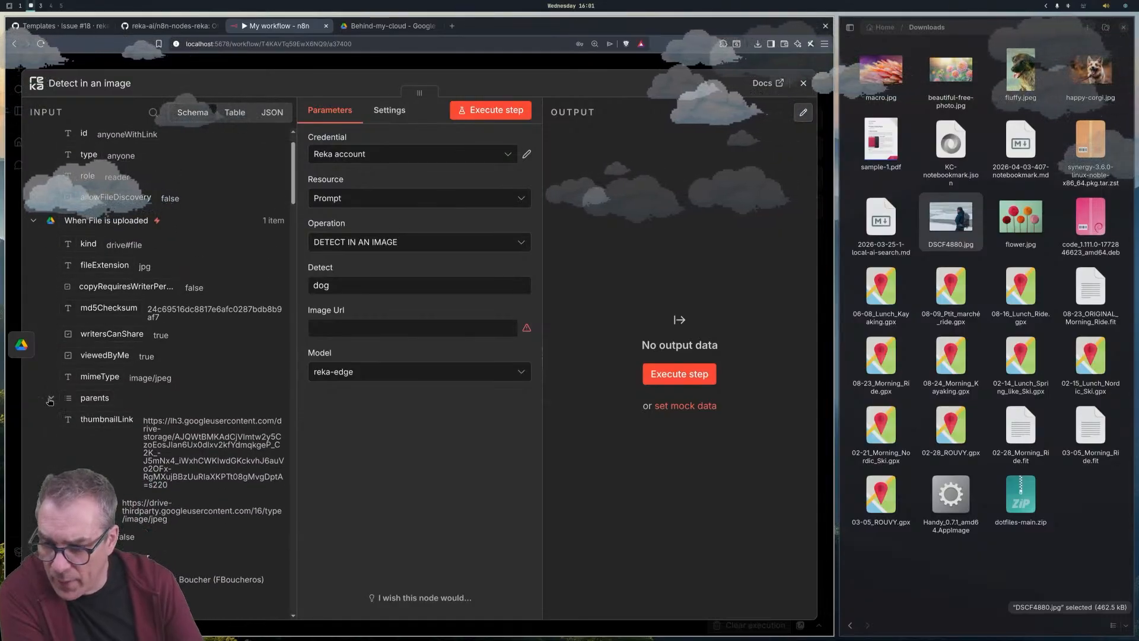
{"action": "scroll", "coordinate": [51, 418], "scroll_direction": "down", "scroll_amount": 4}
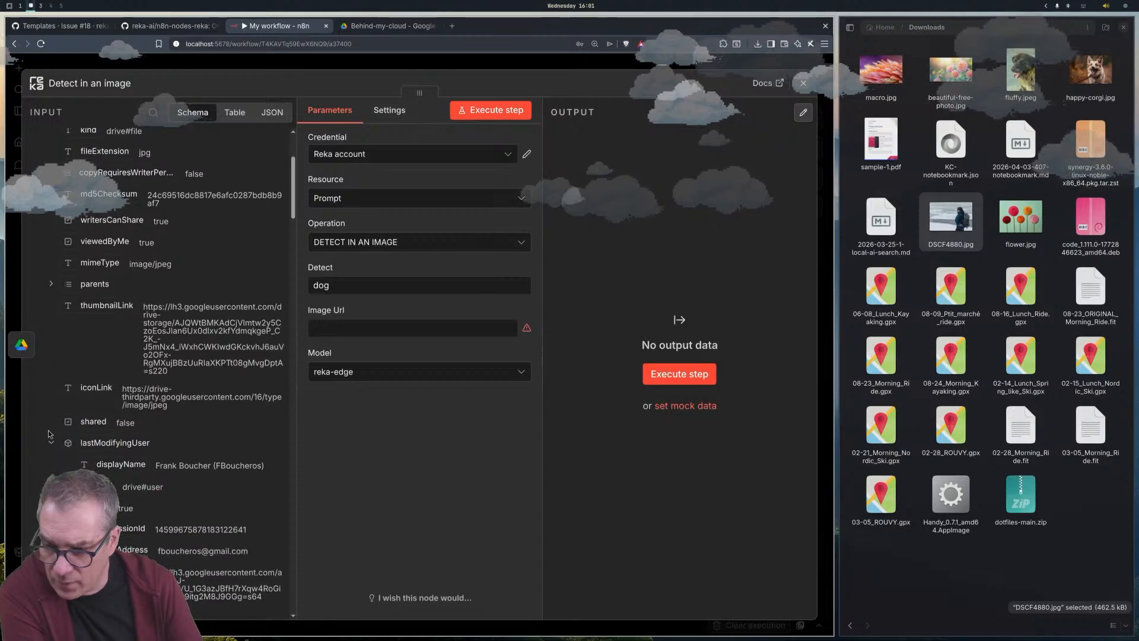
{"action": "scroll", "coordinate": [51, 428], "scroll_direction": "down", "scroll_amount": 4}
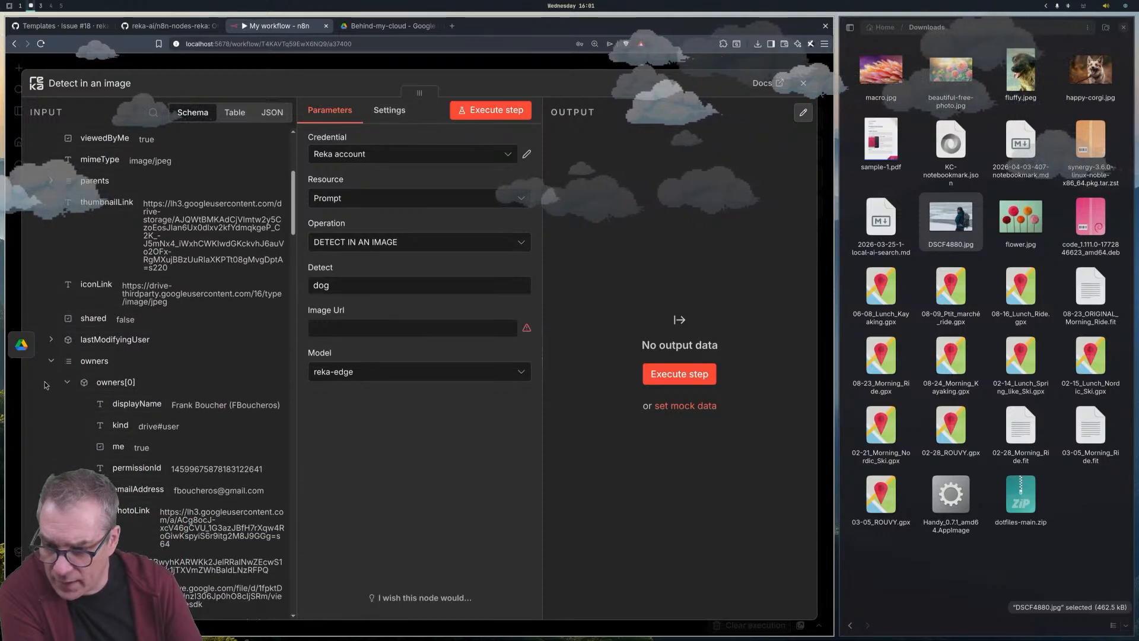
{"action": "left_click", "coordinate": [52, 361]}
{"action": "scroll", "coordinate": [52, 364], "scroll_direction": "down", "scroll_amount": 6}
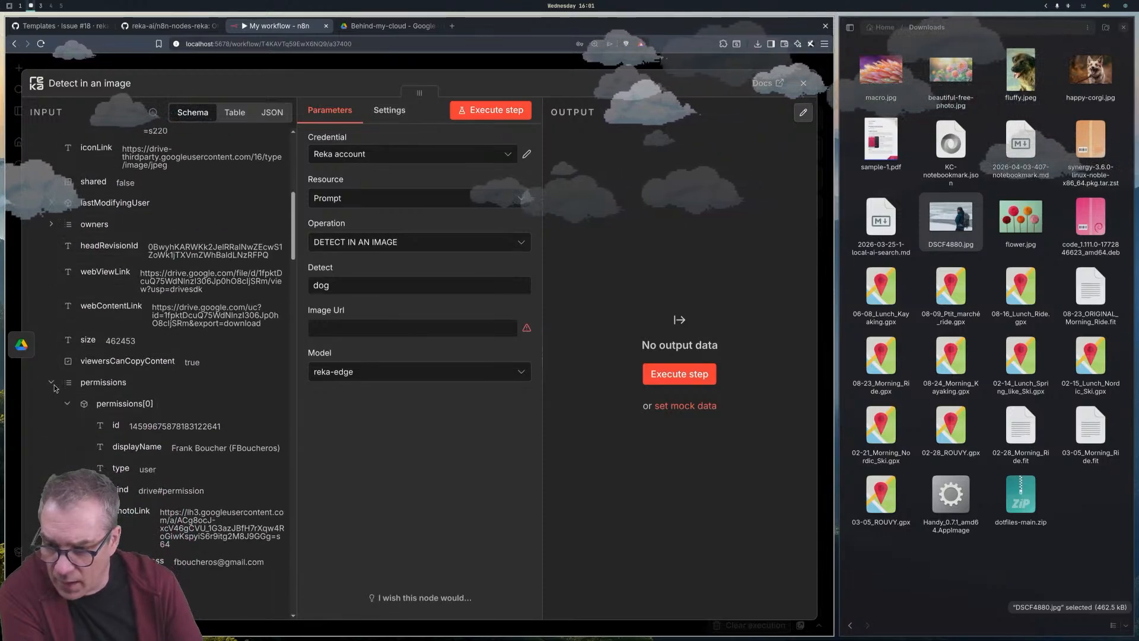
{"action": "left_click", "coordinate": [50, 356]}
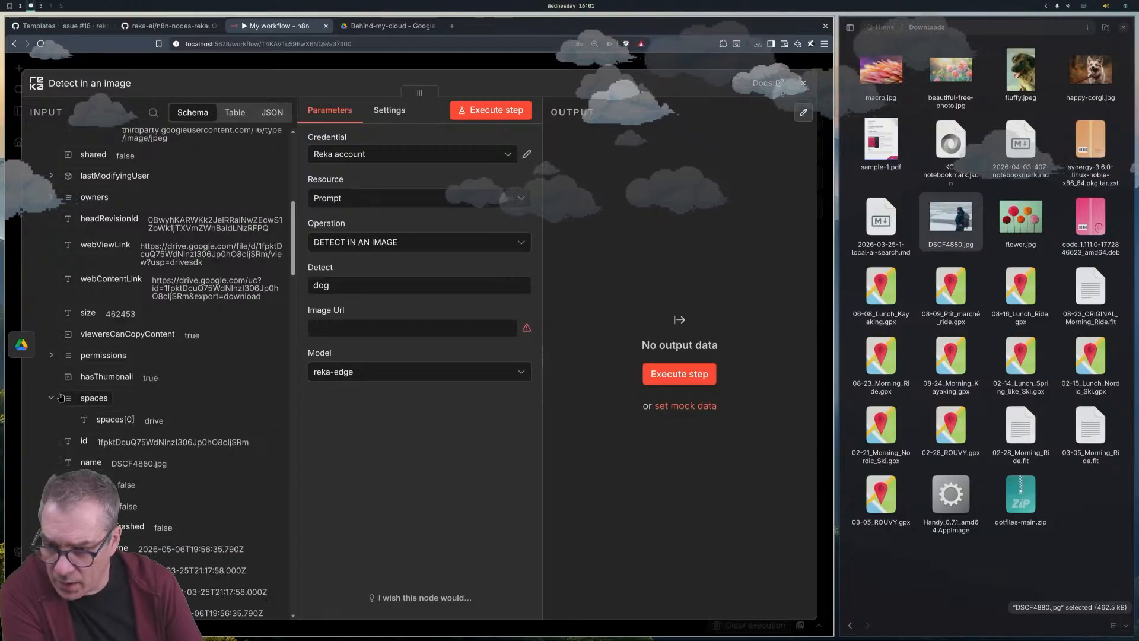
{"action": "scroll", "coordinate": [95, 415], "scroll_direction": "down", "scroll_amount": 6}
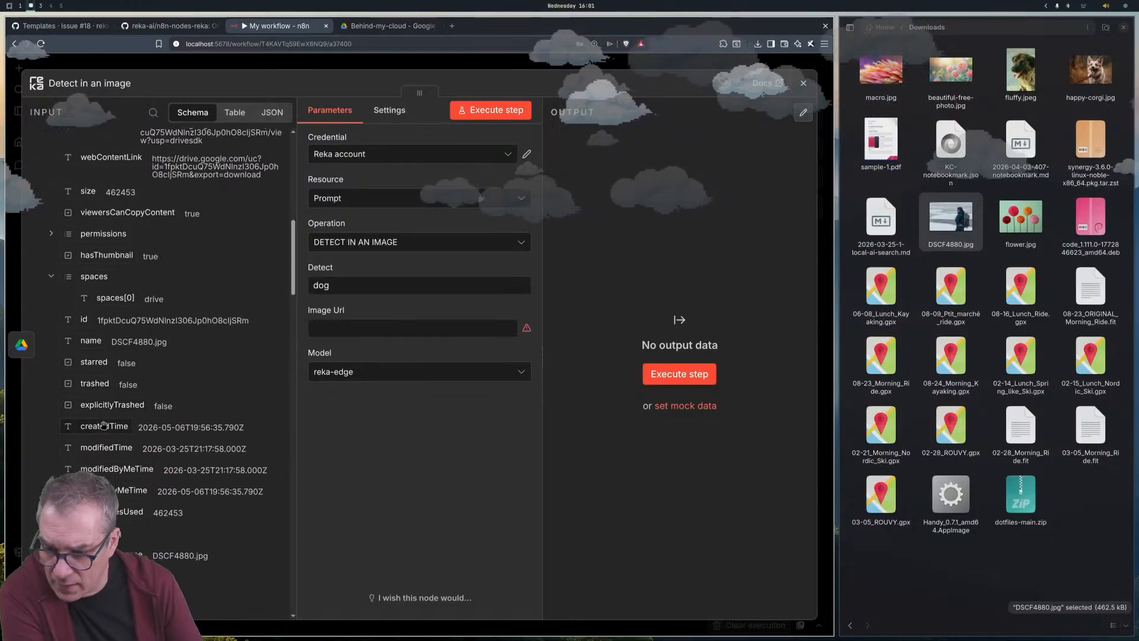
{"action": "scroll", "coordinate": [104, 425], "scroll_direction": "down", "scroll_amount": 7}
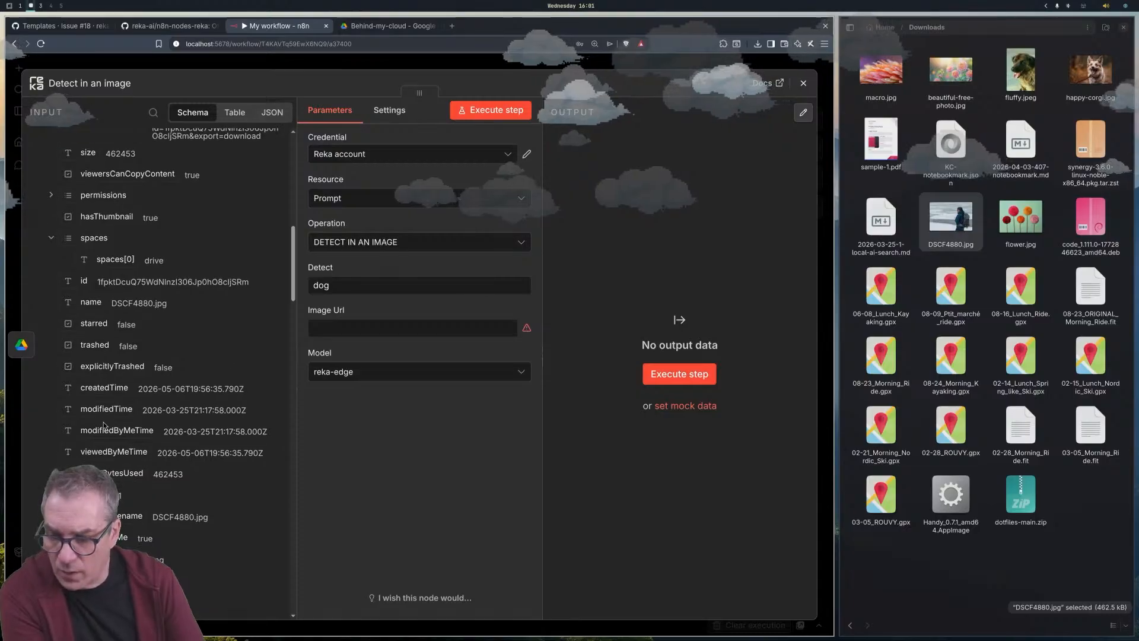
{"action": "scroll", "coordinate": [104, 422], "scroll_direction": "down", "scroll_amount": 2}
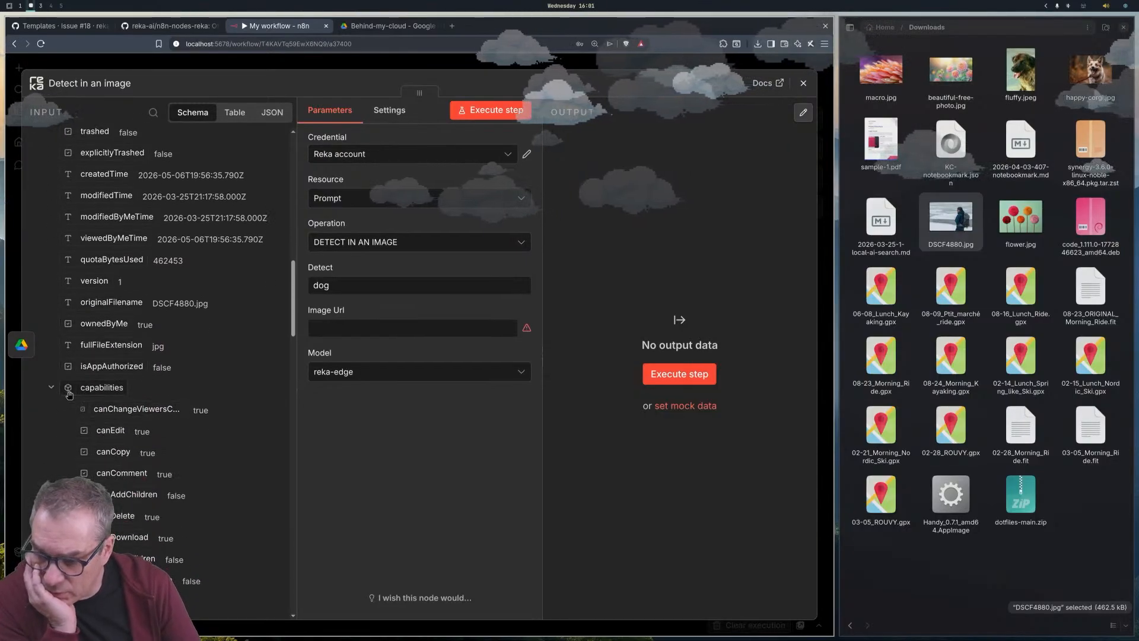
{"action": "left_click", "coordinate": [52, 388]}
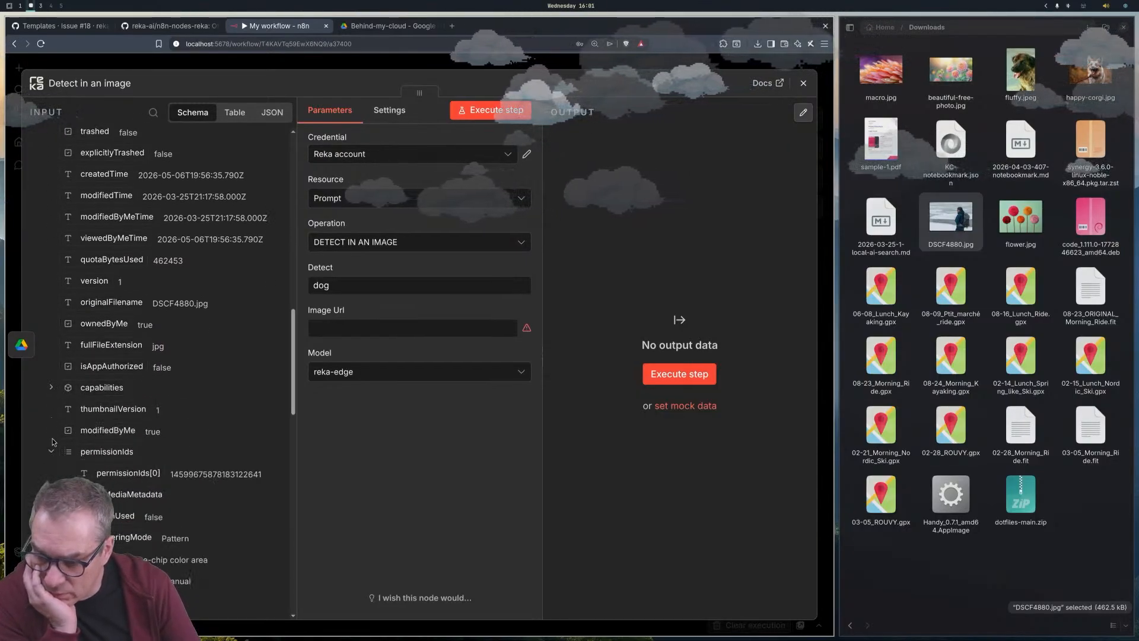
{"action": "scroll", "coordinate": [54, 445], "scroll_direction": "down", "scroll_amount": 8}
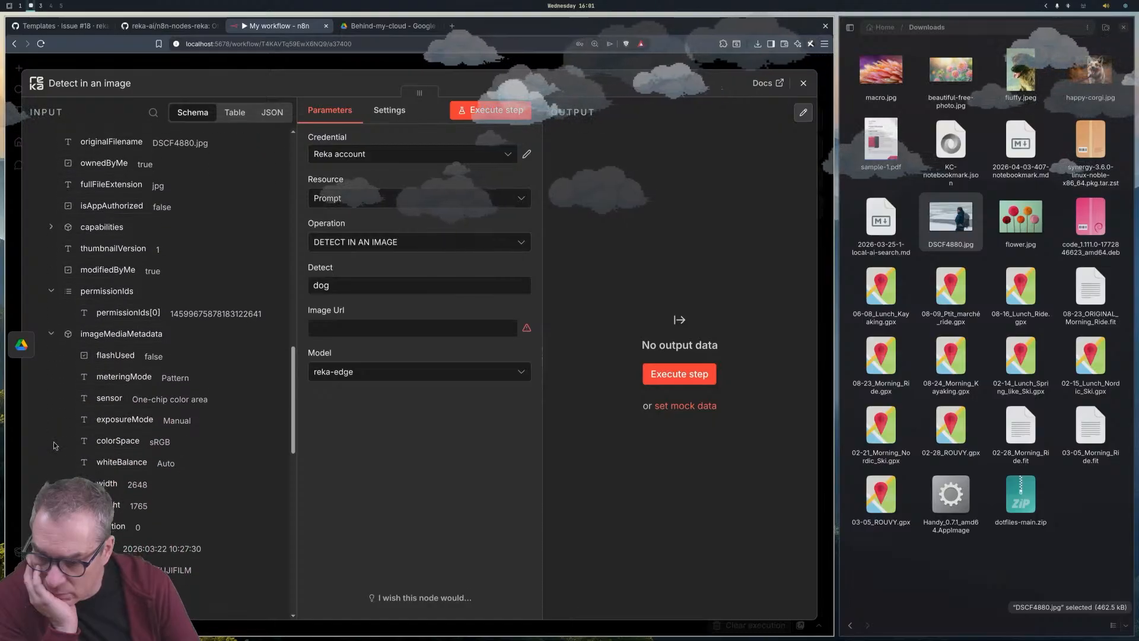
{"action": "scroll", "coordinate": [54, 446], "scroll_direction": "down", "scroll_amount": 8}
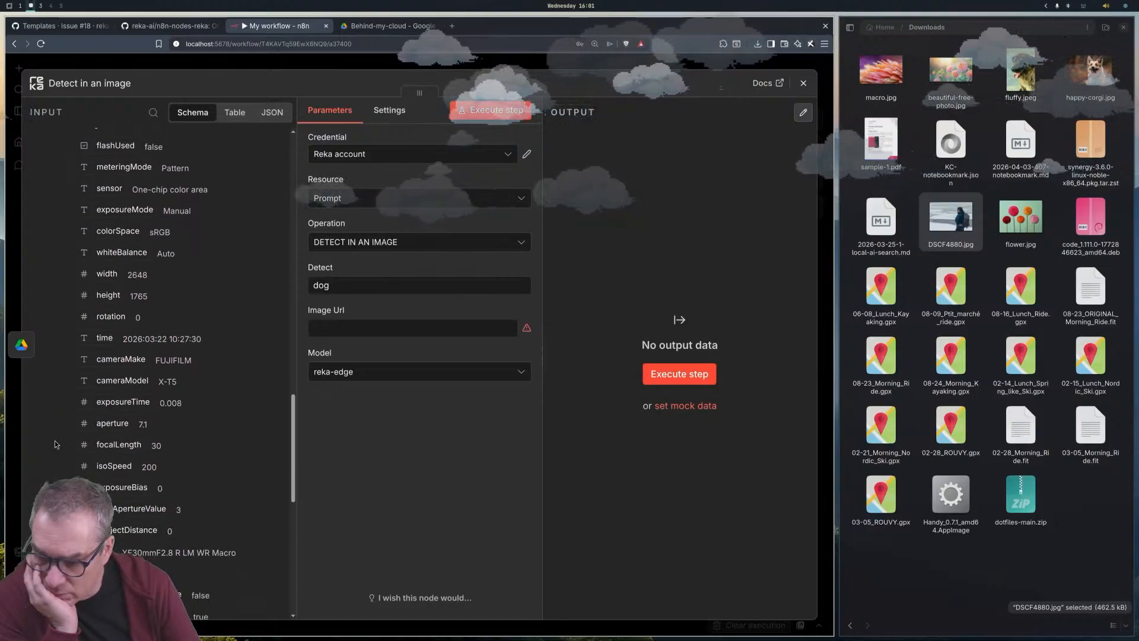
{"action": "scroll", "coordinate": [55, 444], "scroll_direction": "down", "scroll_amount": 1}
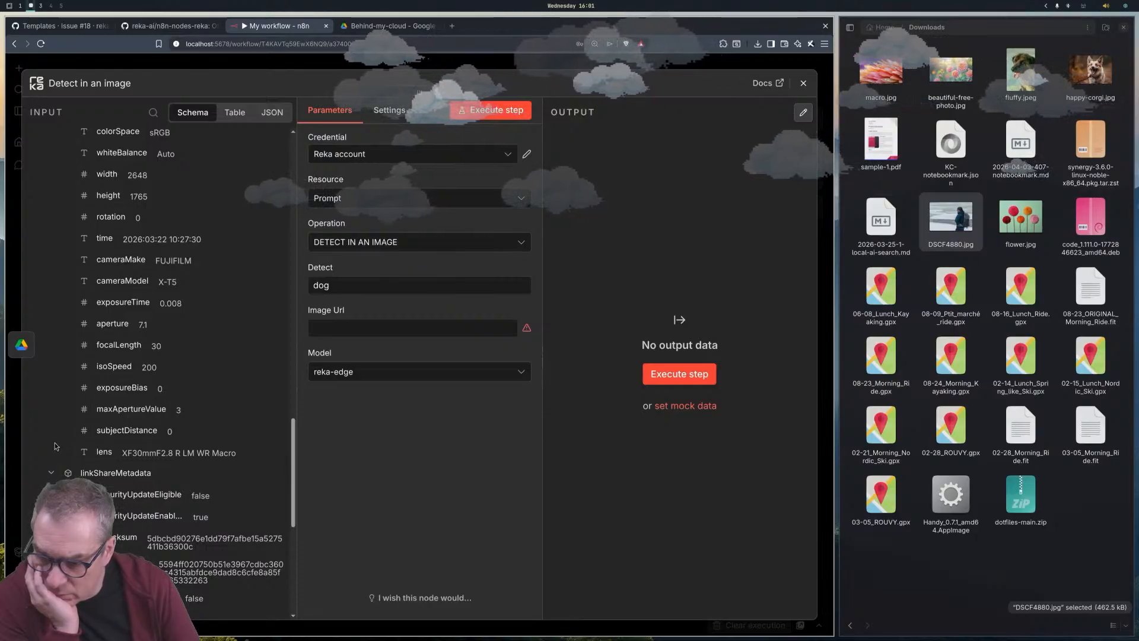
{"action": "scroll", "coordinate": [54, 446], "scroll_direction": "down", "scroll_amount": 6}
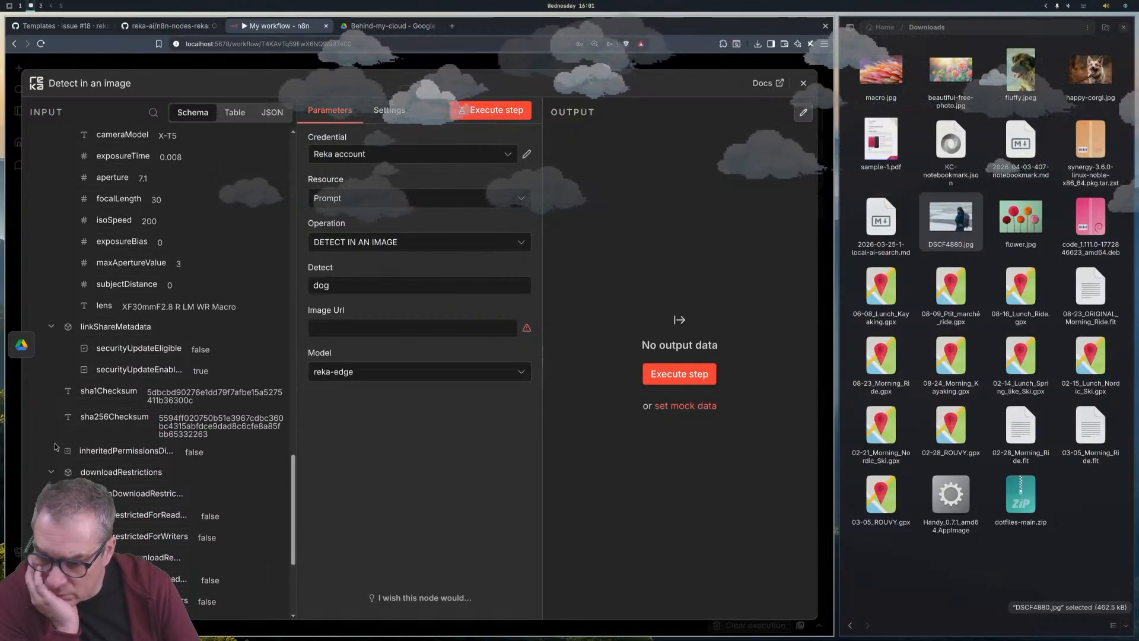
{"action": "scroll", "coordinate": [54, 446], "scroll_direction": "down", "scroll_amount": 3}
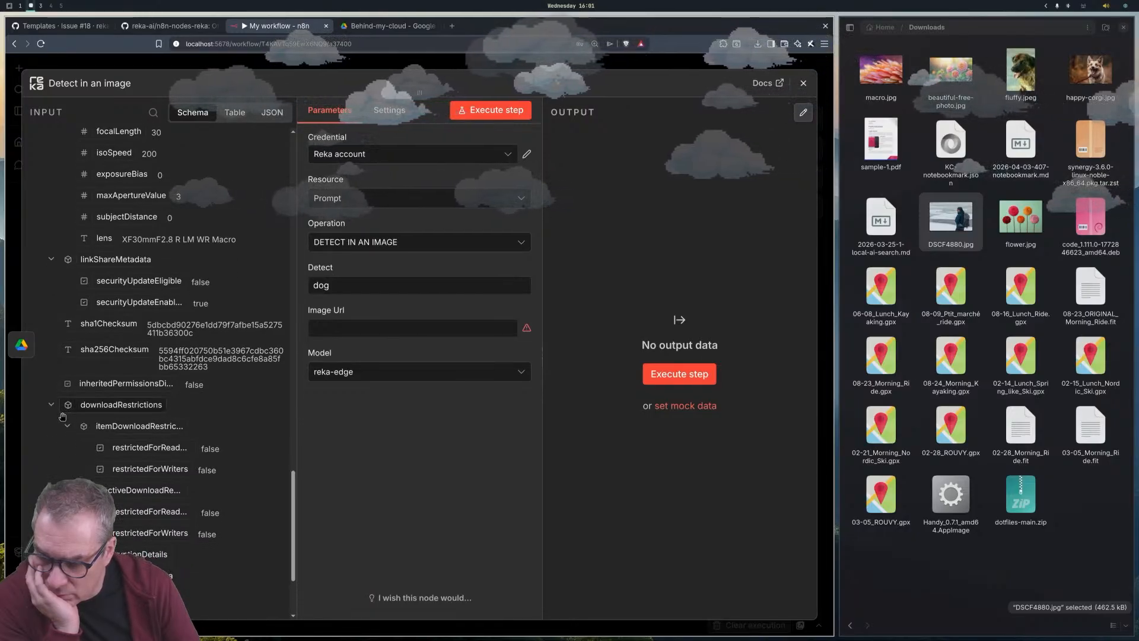
{"action": "scroll", "coordinate": [62, 416], "scroll_direction": "down", "scroll_amount": 6}
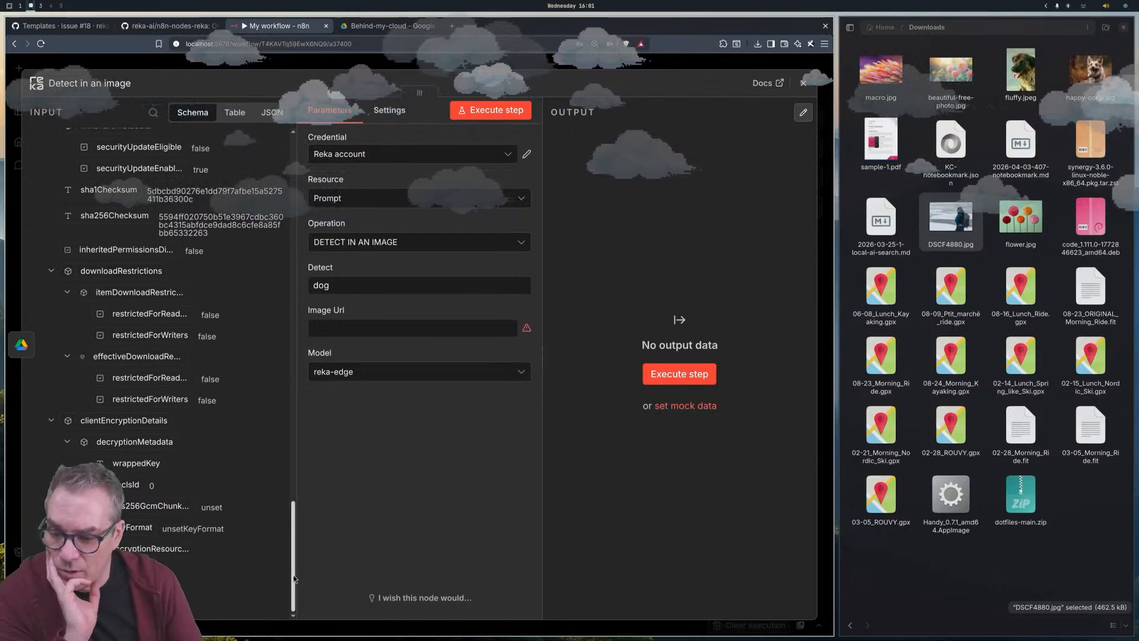
- Collapse the Share file input data and reread the trigger's fields, including thumbnailLink, webViewLink and webContentLink, for a URL suited to Image Url
{"action": "left_click_drag", "start_coordinate": [293, 573], "coordinate": [311, 184]}
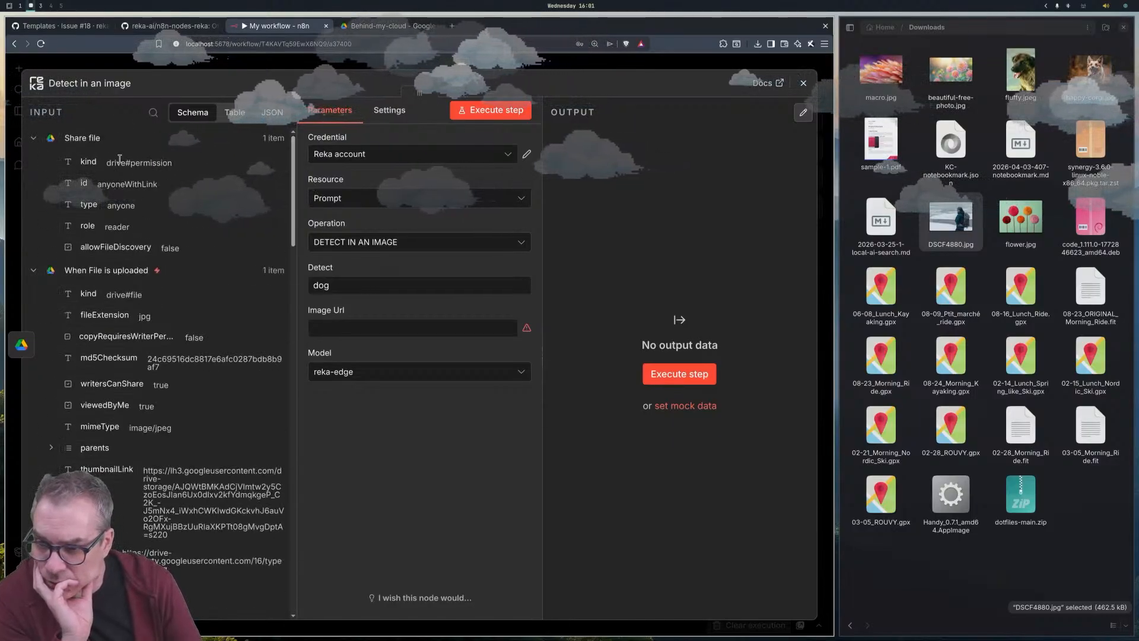
{"action": "left_click", "coordinate": [33, 140]}
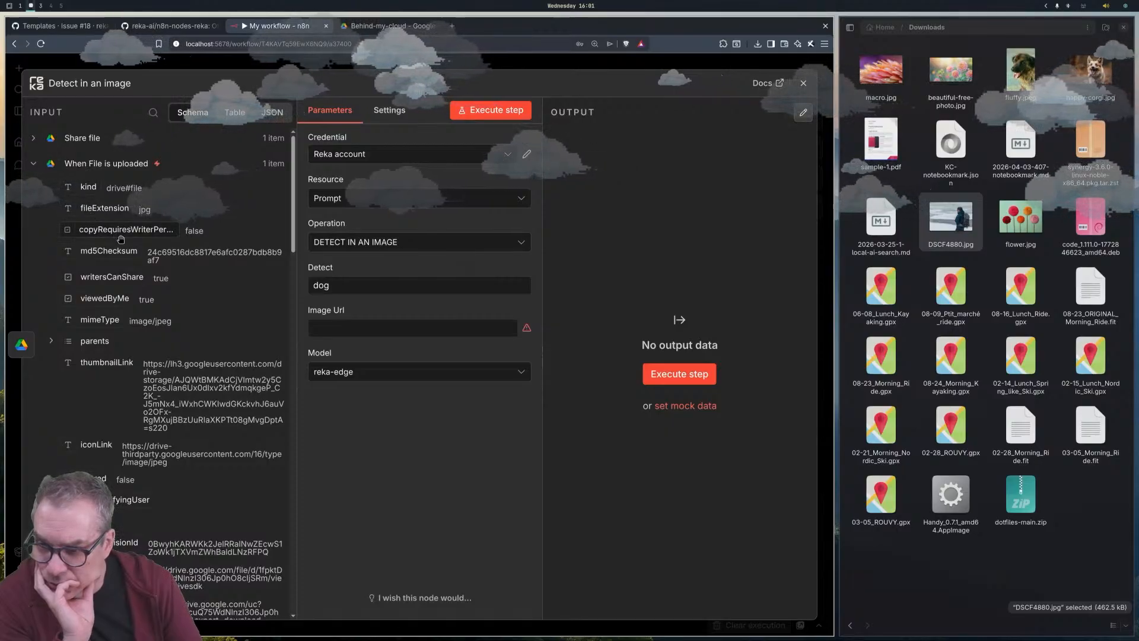
{"action": "scroll", "coordinate": [133, 302], "scroll_direction": "down", "scroll_amount": 2}
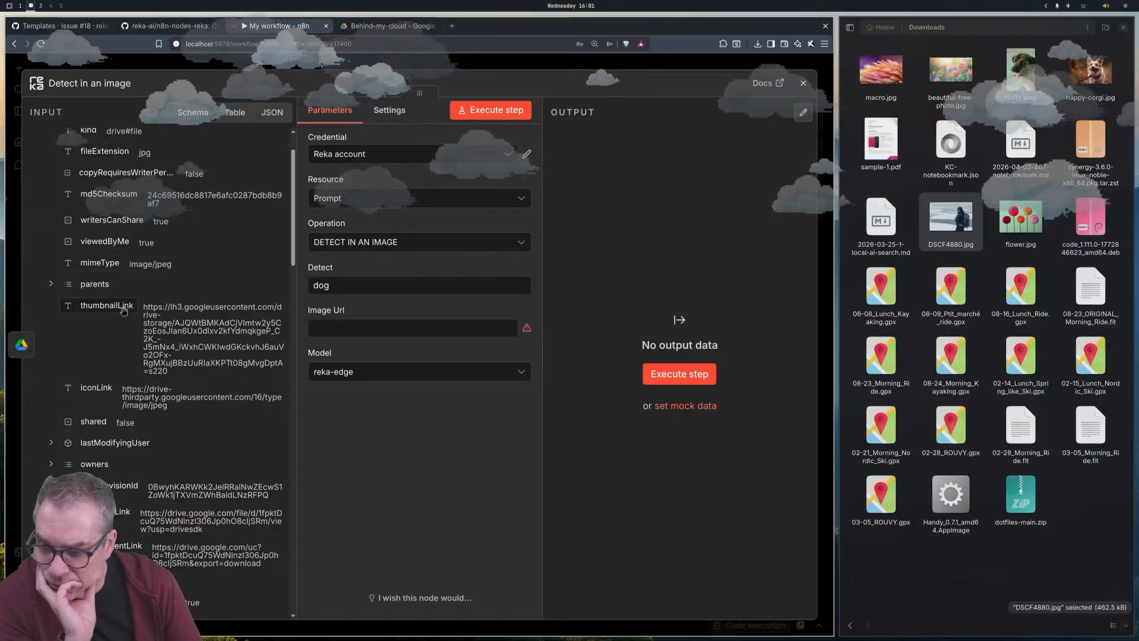
{"action": "scroll", "coordinate": [123, 310], "scroll_direction": "down", "scroll_amount": 5}
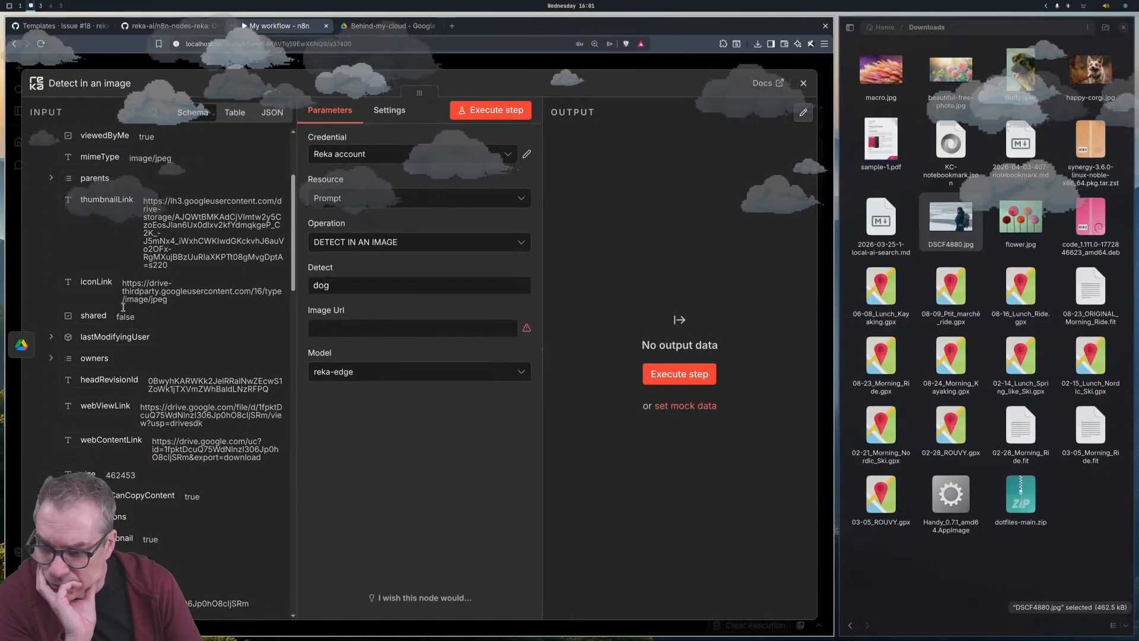
{"action": "scroll", "coordinate": [124, 311], "scroll_direction": "down", "scroll_amount": 4}
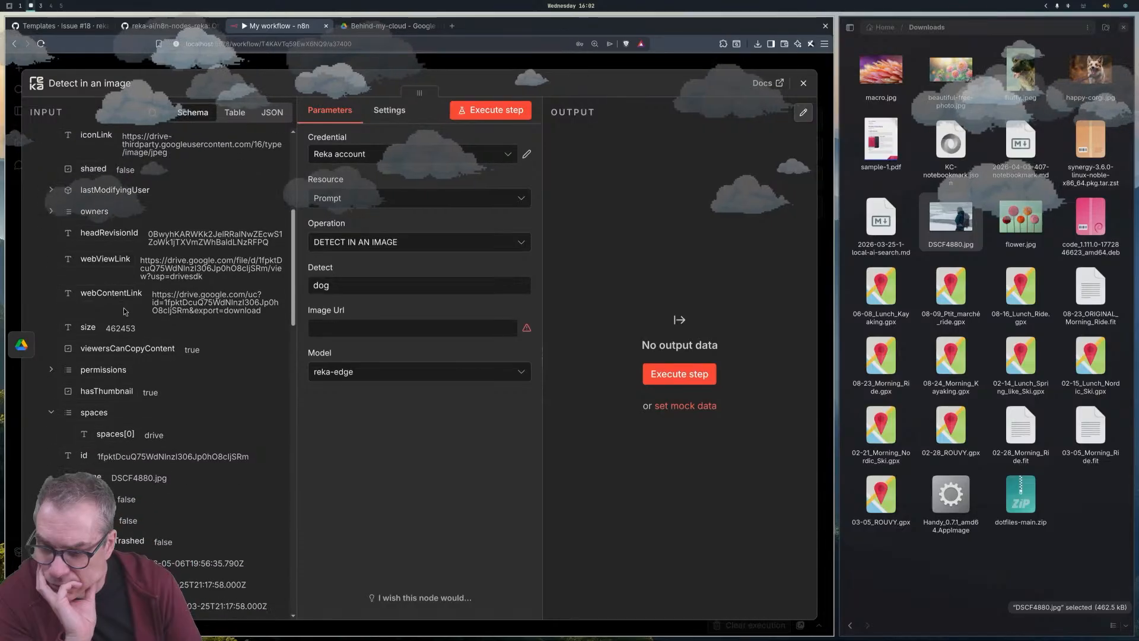
{"action": "scroll", "coordinate": [124, 311], "scroll_direction": "down", "scroll_amount": 2}
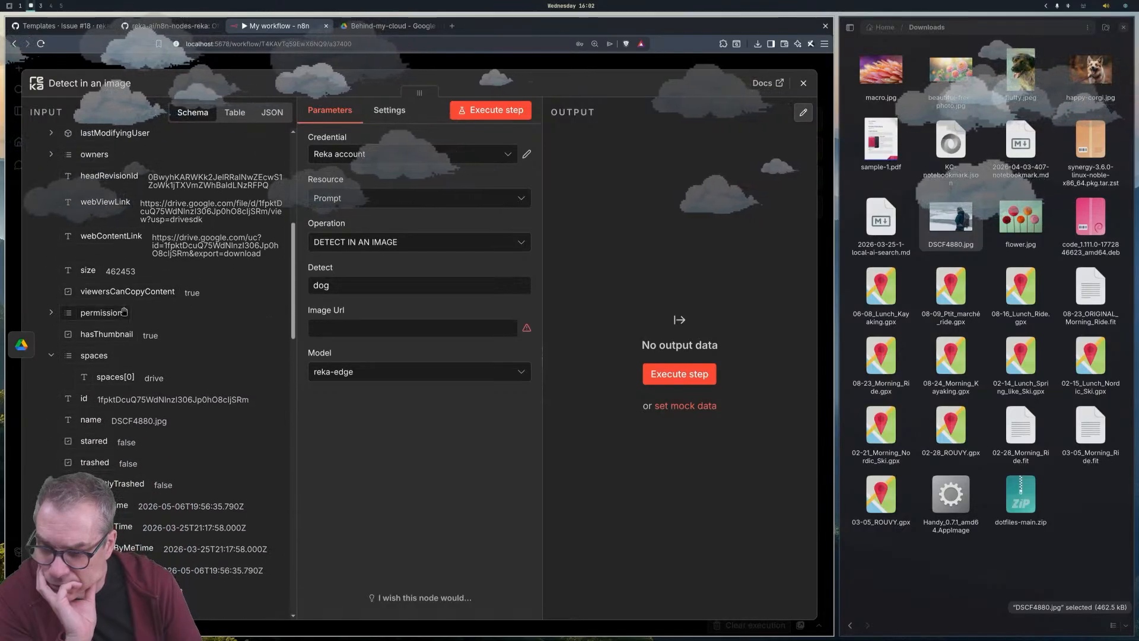
{"action": "scroll", "coordinate": [124, 312], "scroll_direction": "down", "scroll_amount": 4}
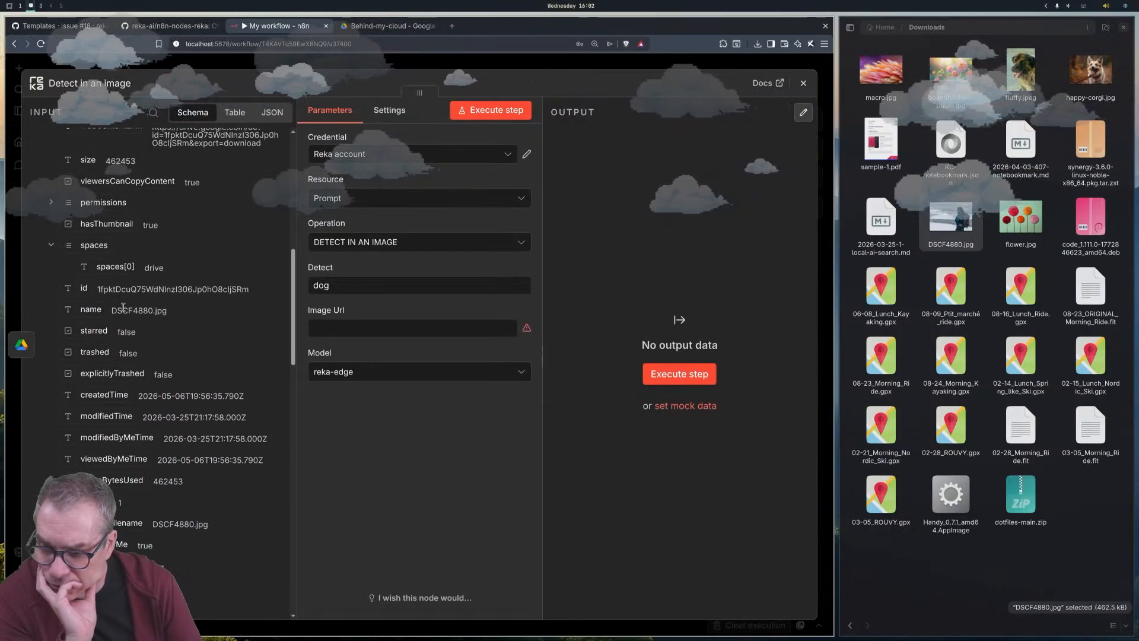
{"action": "scroll", "coordinate": [124, 307], "scroll_direction": "down", "scroll_amount": 4}
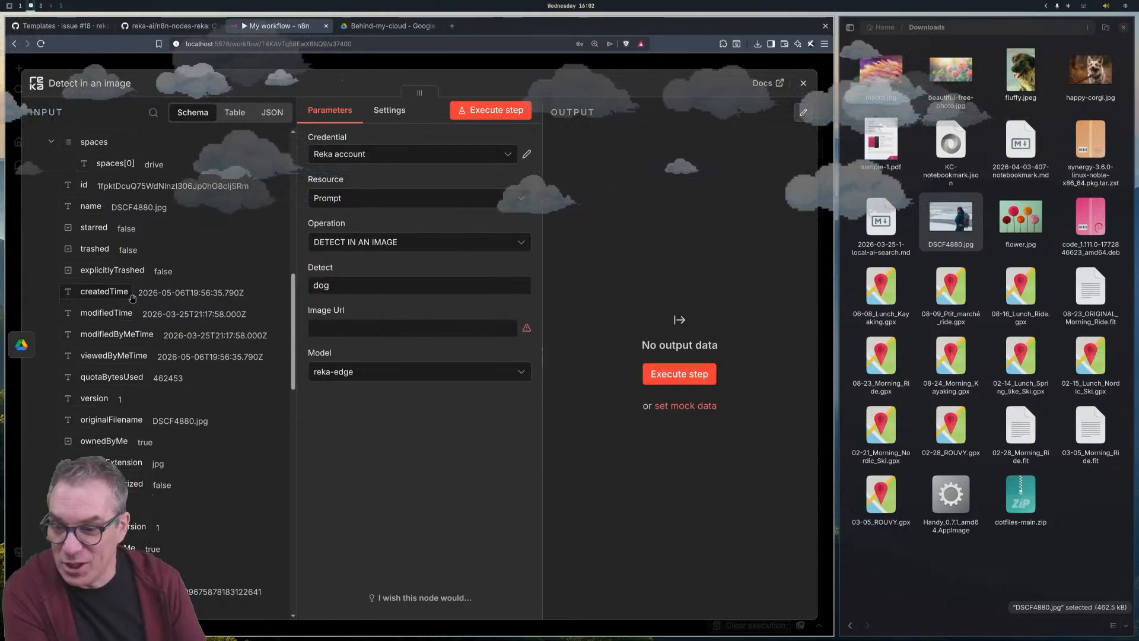
{"action": "scroll", "coordinate": [131, 298], "scroll_direction": "down", "scroll_amount": 4}
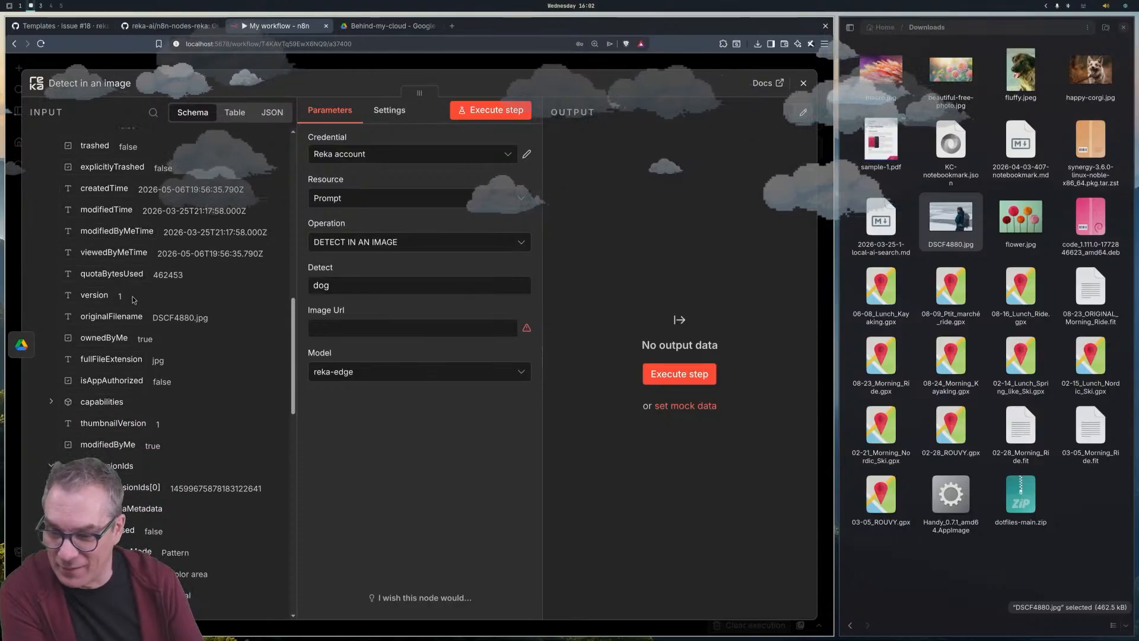
{"action": "scroll", "coordinate": [133, 299], "scroll_direction": "down", "scroll_amount": 2}
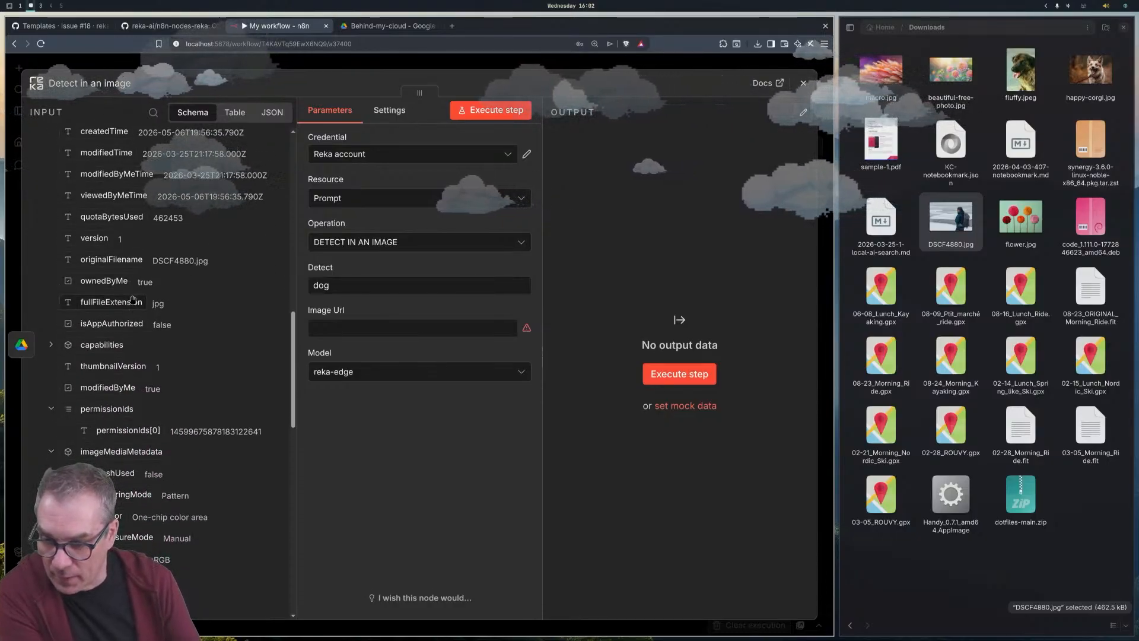
{"action": "scroll", "coordinate": [133, 300], "scroll_direction": "down", "scroll_amount": 4}
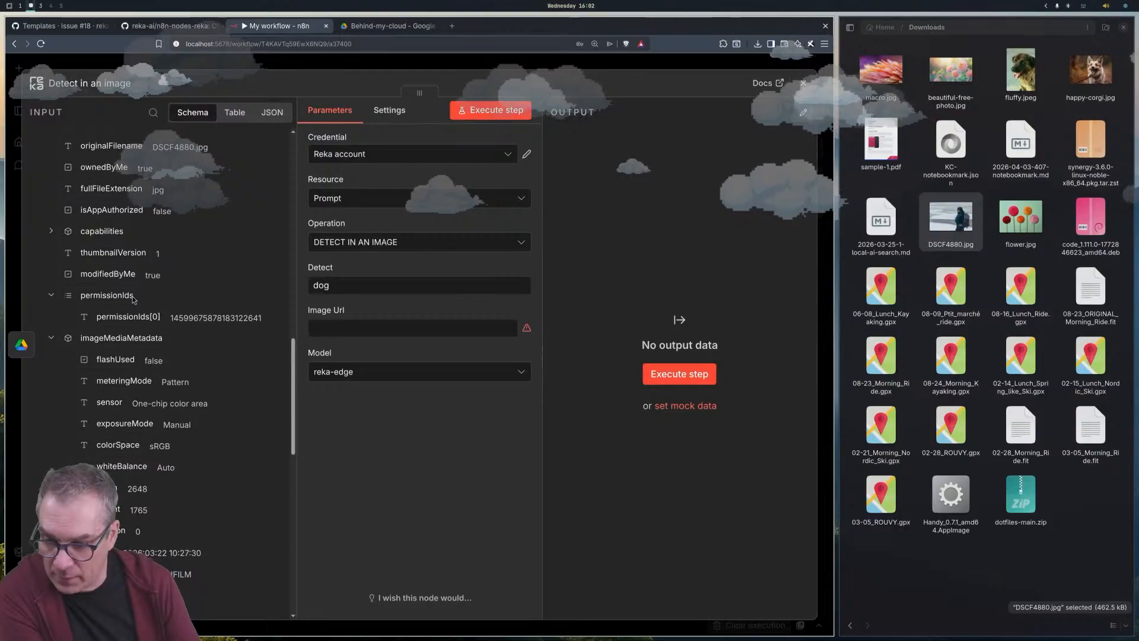
{"action": "scroll", "coordinate": [133, 298], "scroll_direction": "down", "scroll_amount": 4}
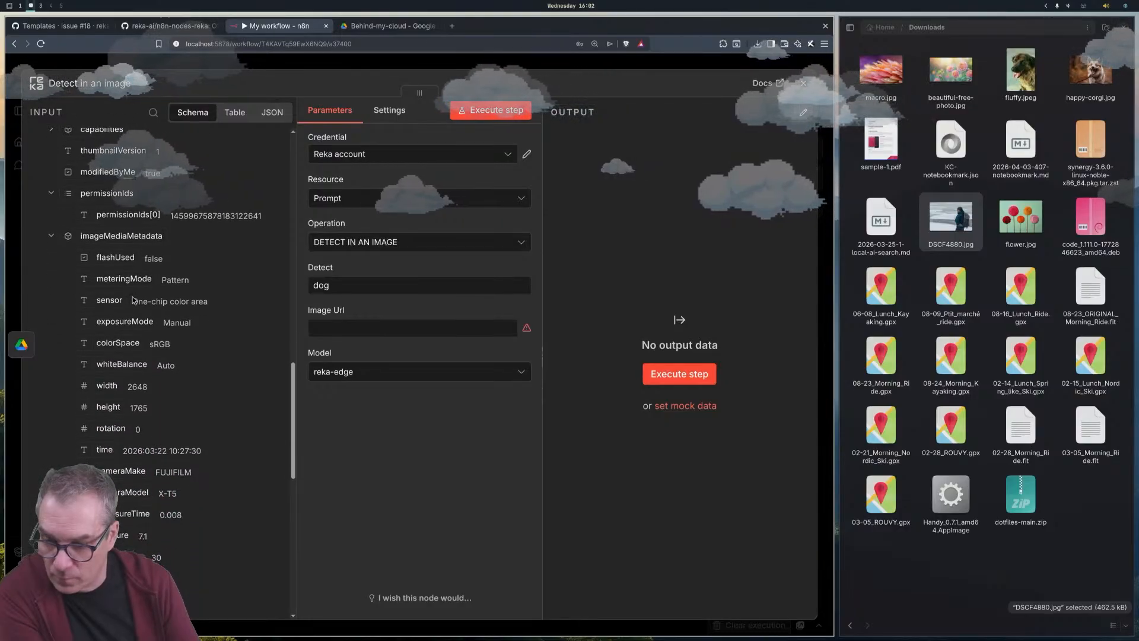
{"action": "scroll", "coordinate": [133, 300], "scroll_direction": "down", "scroll_amount": 10}
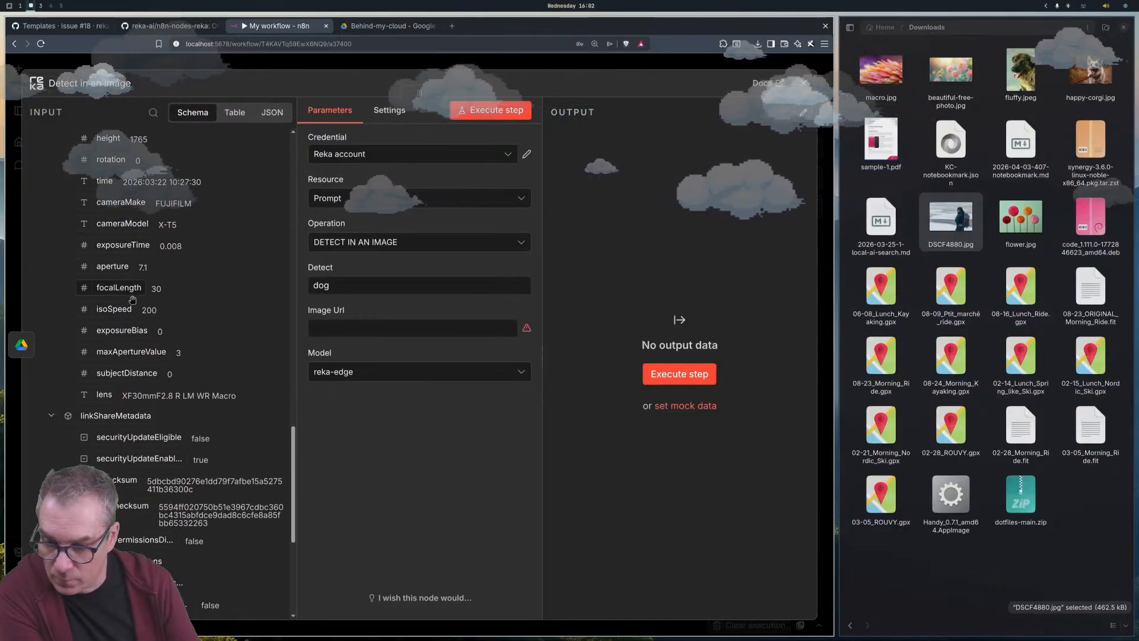
{"action": "scroll", "coordinate": [133, 299], "scroll_direction": "down", "scroll_amount": 6}
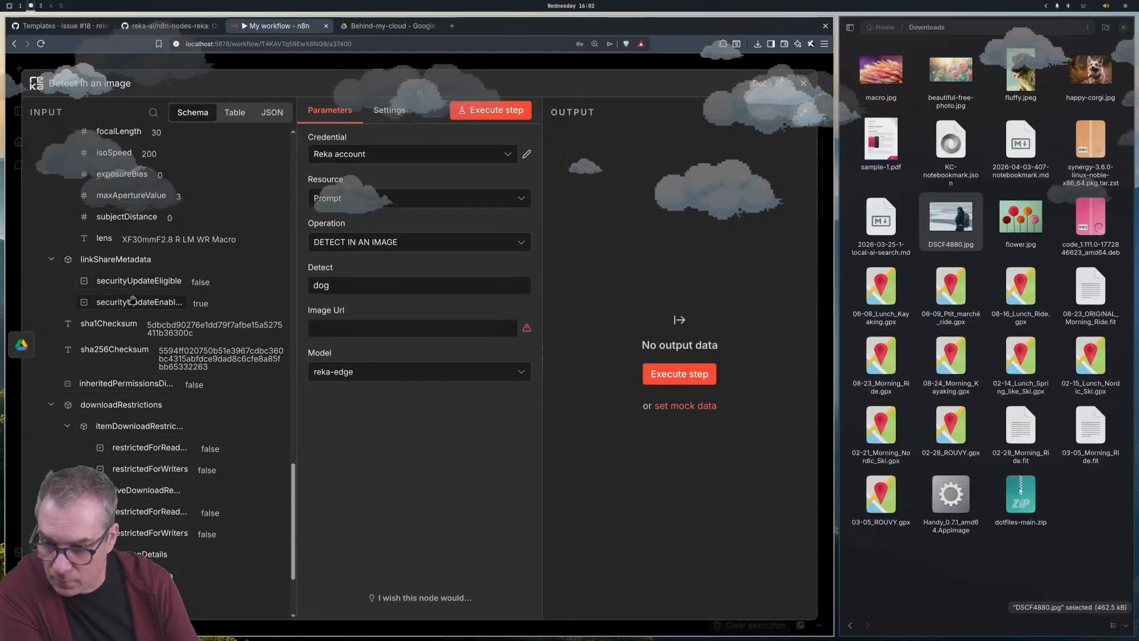
{"action": "scroll", "coordinate": [133, 300], "scroll_direction": "down", "scroll_amount": 5}
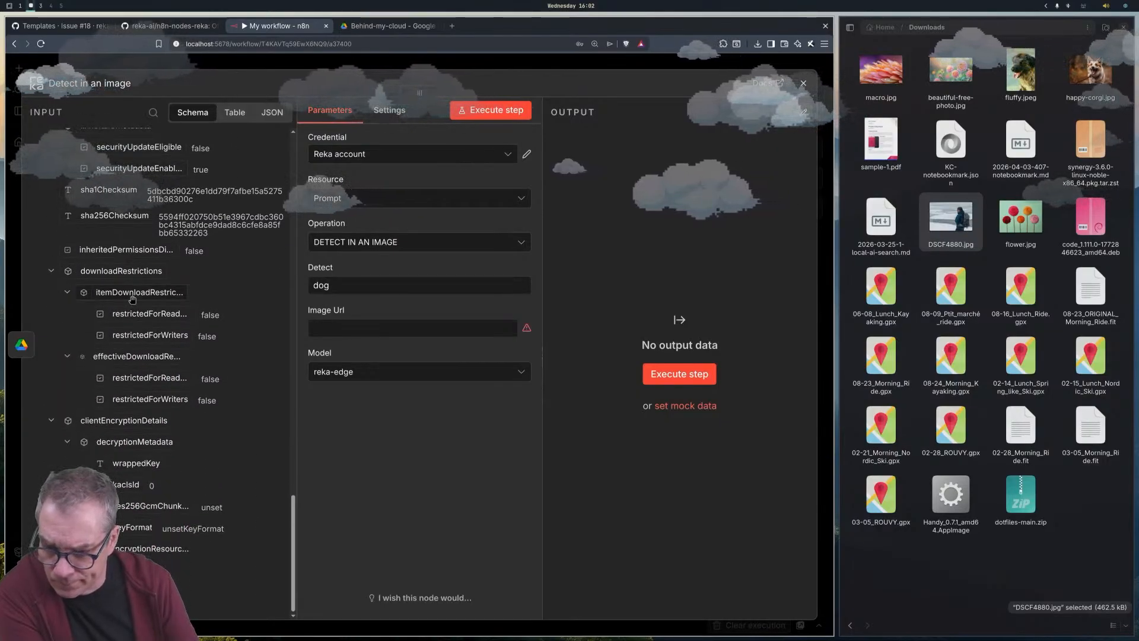
{"action": "scroll", "coordinate": [133, 299], "scroll_direction": "up", "scroll_amount": 4}
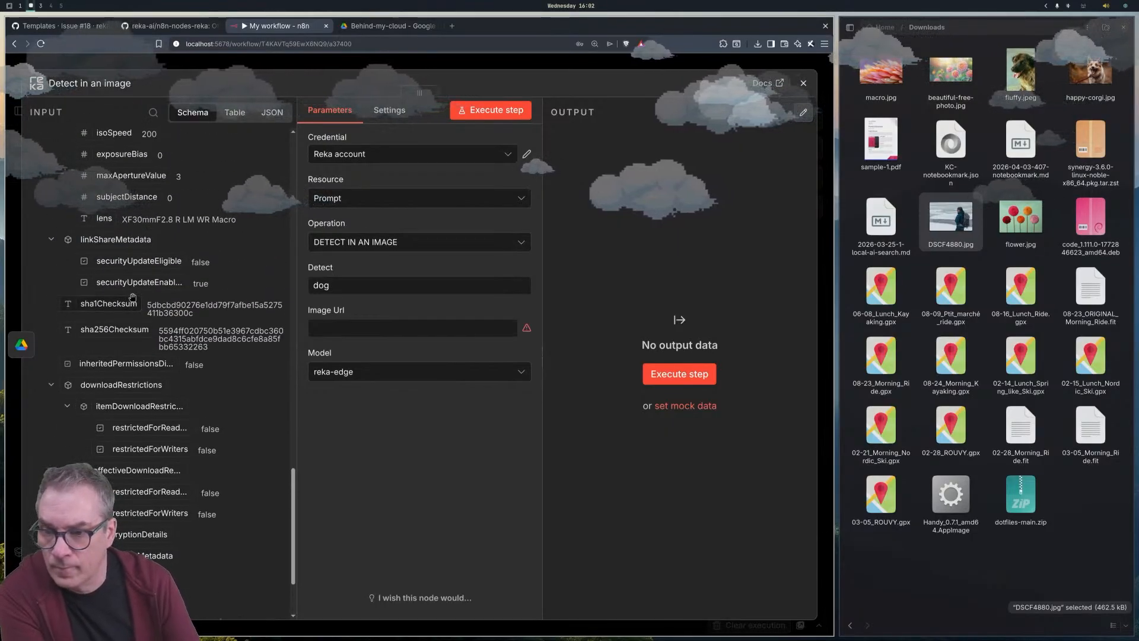
{"action": "scroll", "coordinate": [133, 297], "scroll_direction": "up", "scroll_amount": 10}
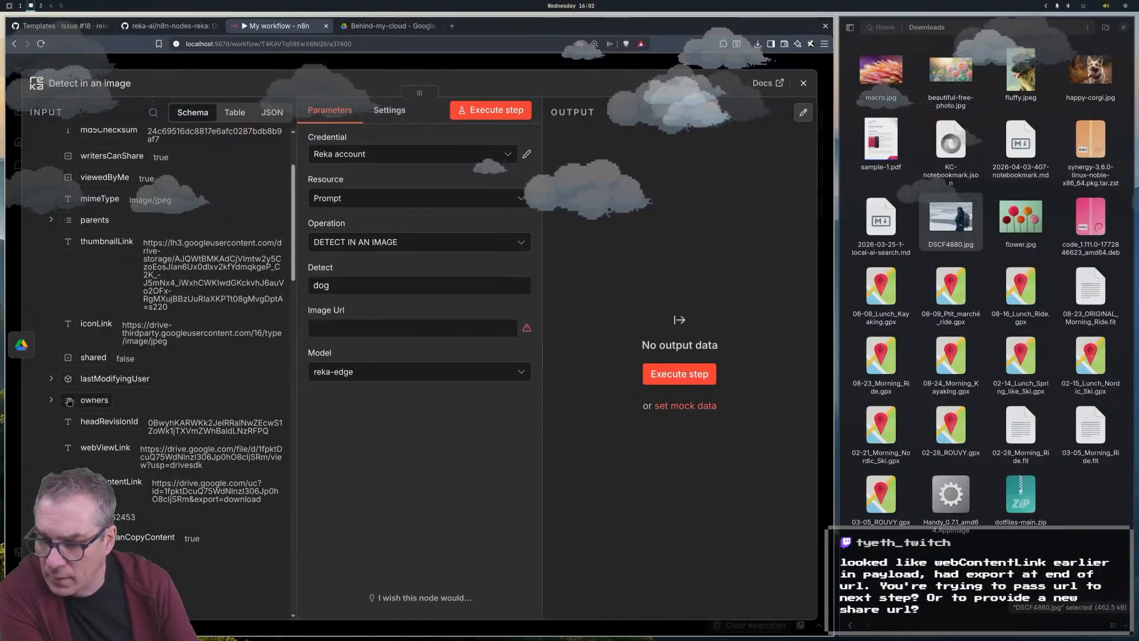
- Map the webContentLink field of When File is uploaded into the Image Url parameter of Detect in an image
{"action": "left_click", "coordinate": [52, 379]}
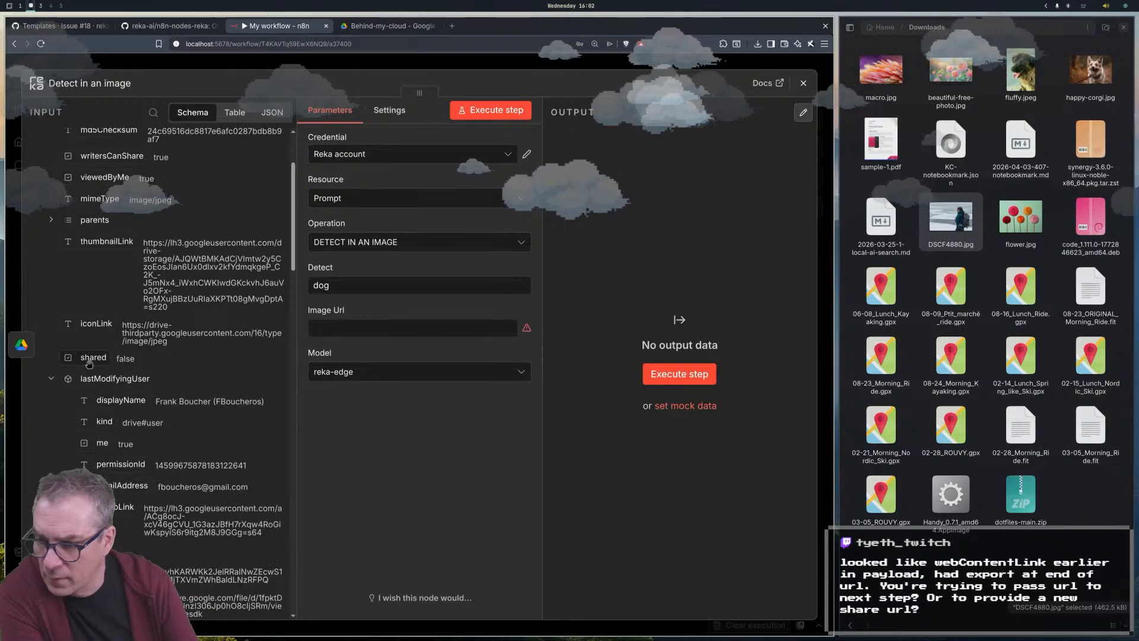
{"action": "scroll", "coordinate": [198, 334], "scroll_direction": "down", "scroll_amount": 3}
{"action": "scroll", "coordinate": [199, 334], "scroll_direction": "down", "scroll_amount": 2}
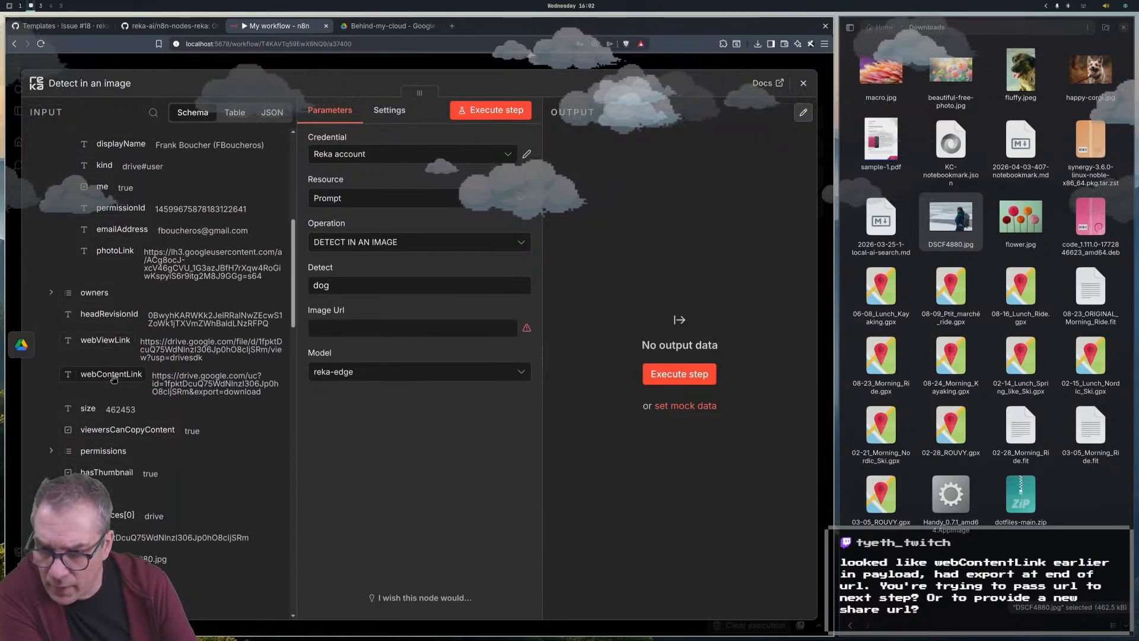
{"action": "left_click_drag", "start_coordinate": [265, 396], "coordinate": [153, 376]}
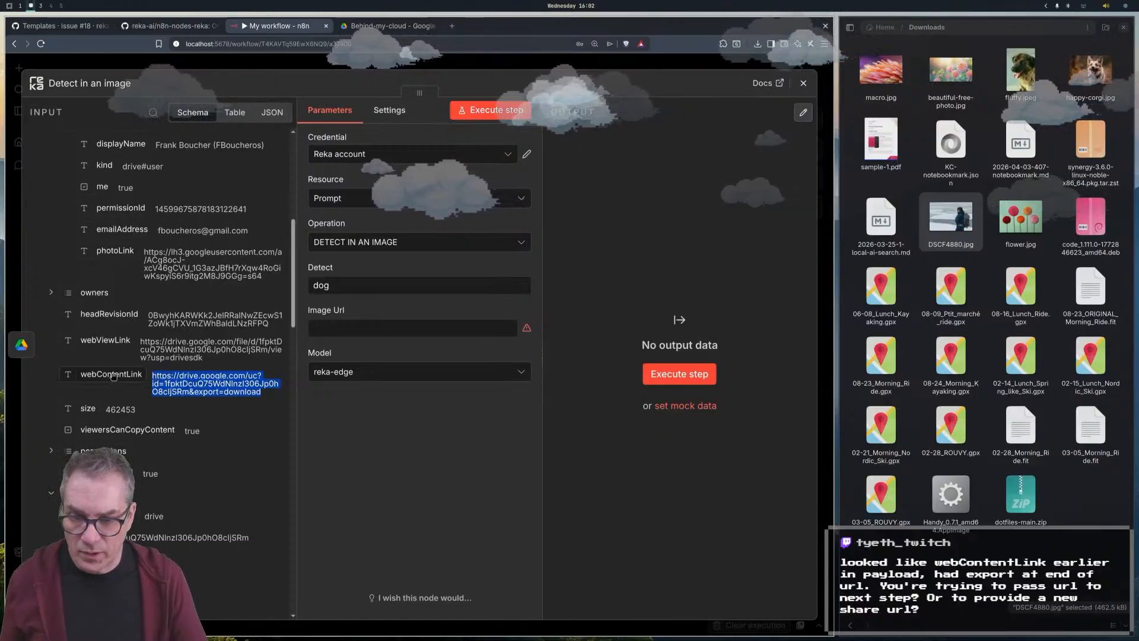
{"action": "left_click_drag", "start_coordinate": [153, 377], "coordinate": [345, 339]}
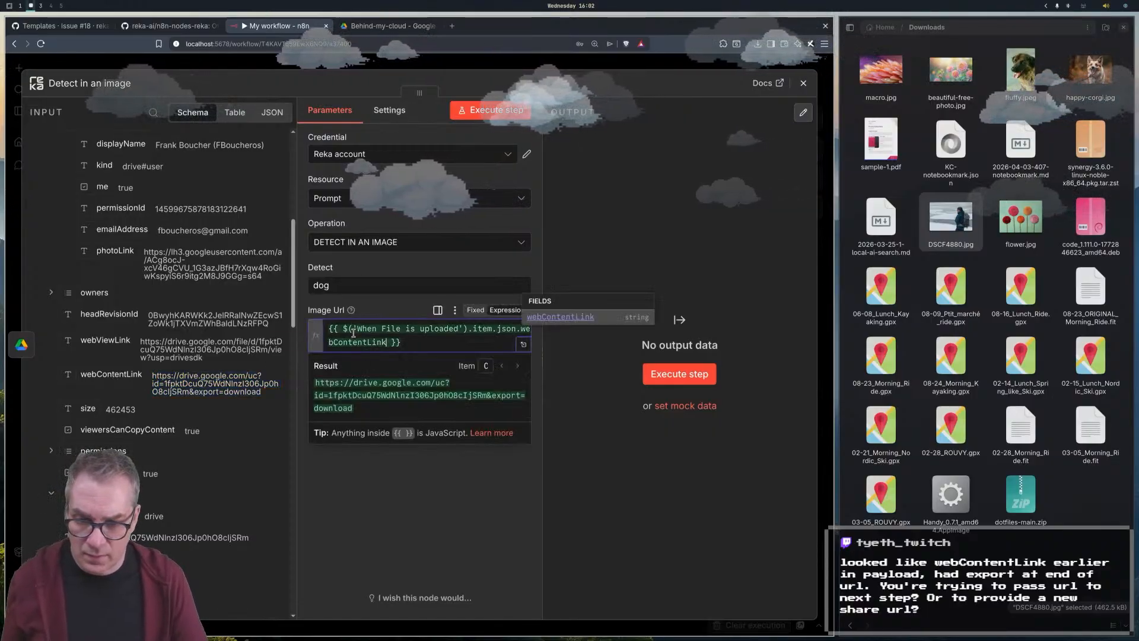
{"action": "left_click", "coordinate": [460, 513]}
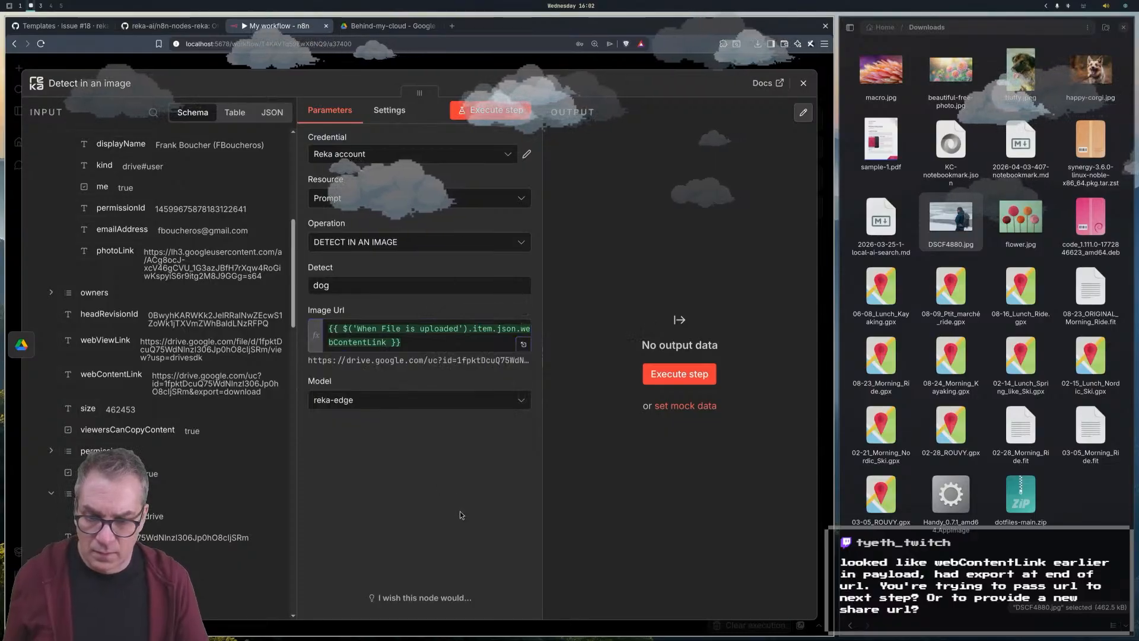
- Keep reka-edge as the model and execute the Detect in an image step with dog as the object to detect
{"action": "left_click", "coordinate": [363, 400]}
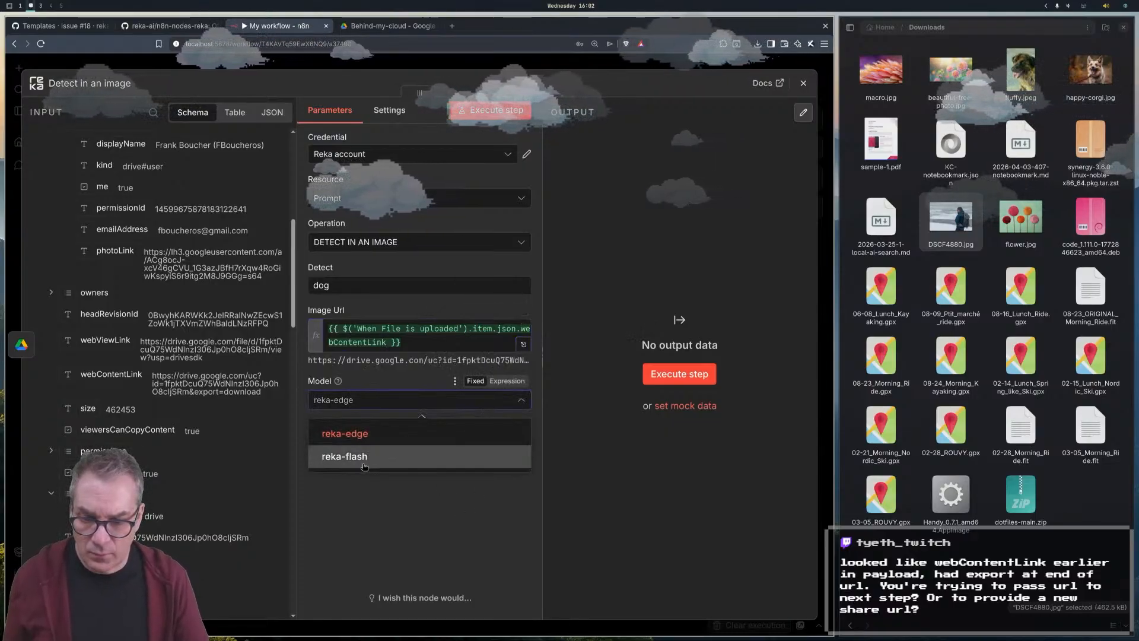
{"action": "left_click", "coordinate": [365, 435]}
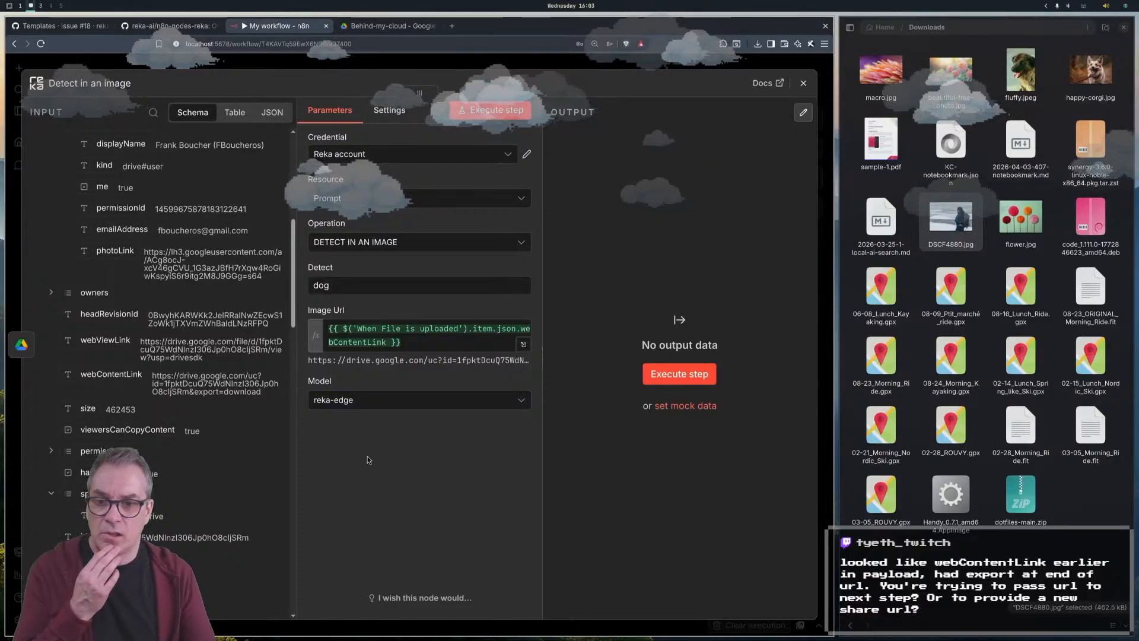
{"action": "left_click", "coordinate": [706, 378]}
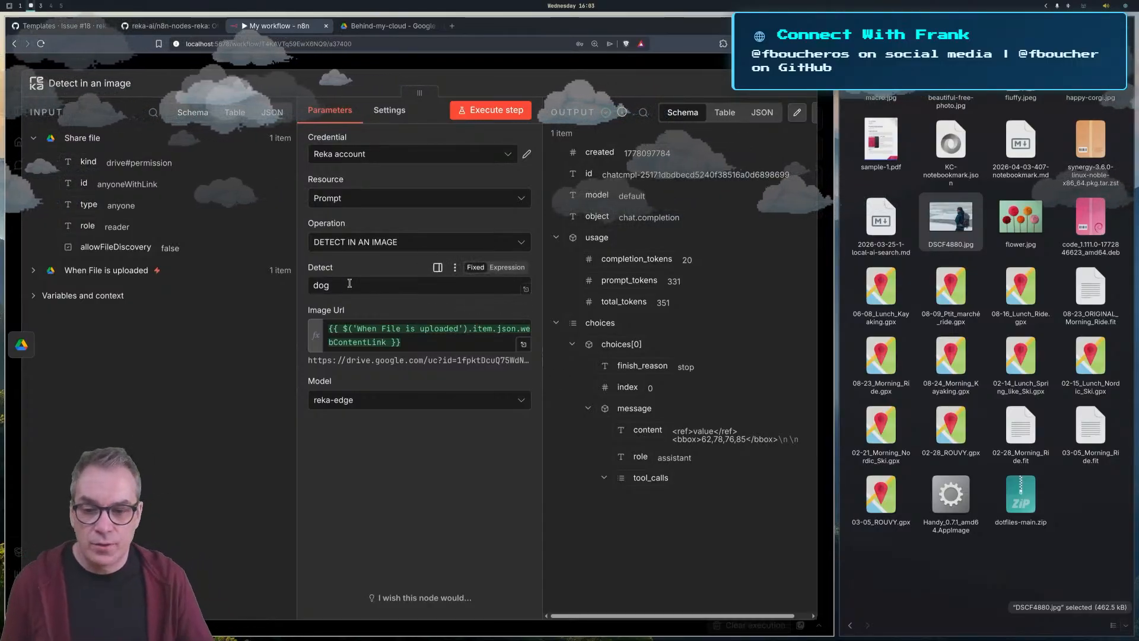
- Set the Detect value to cat and execute the Detect in an image step again
{"action": "left_click_drag", "start_coordinate": [336, 285], "coordinate": [297, 284]}
{"action": "type", "text": "cat"}
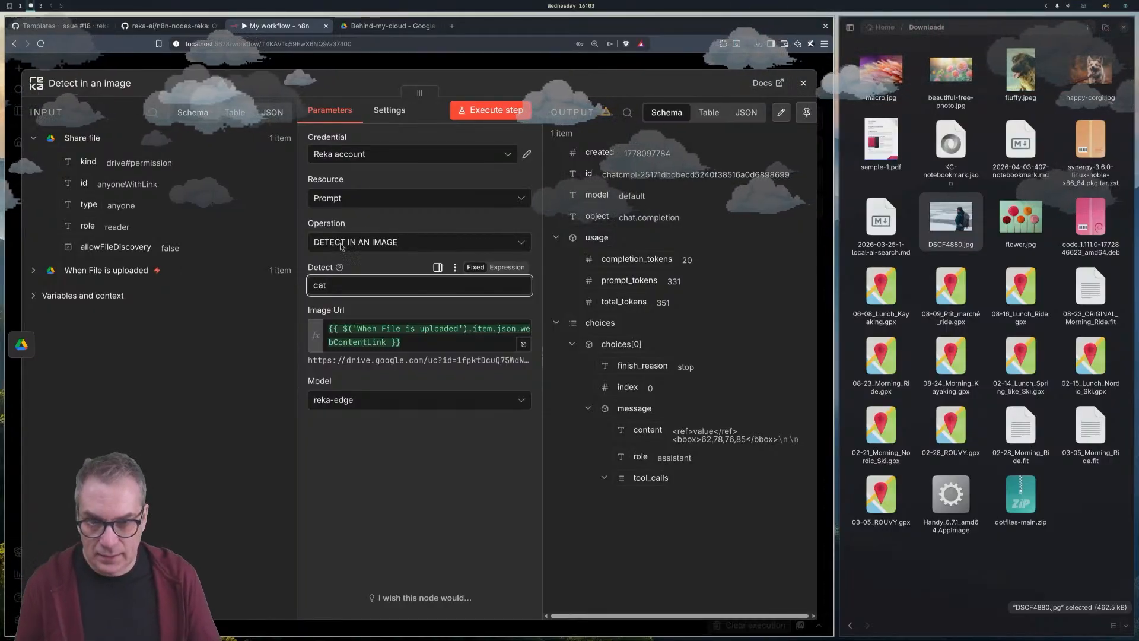
{"action": "left_click", "coordinate": [512, 118]}
{"action": "left_click", "coordinate": [512, 118]}
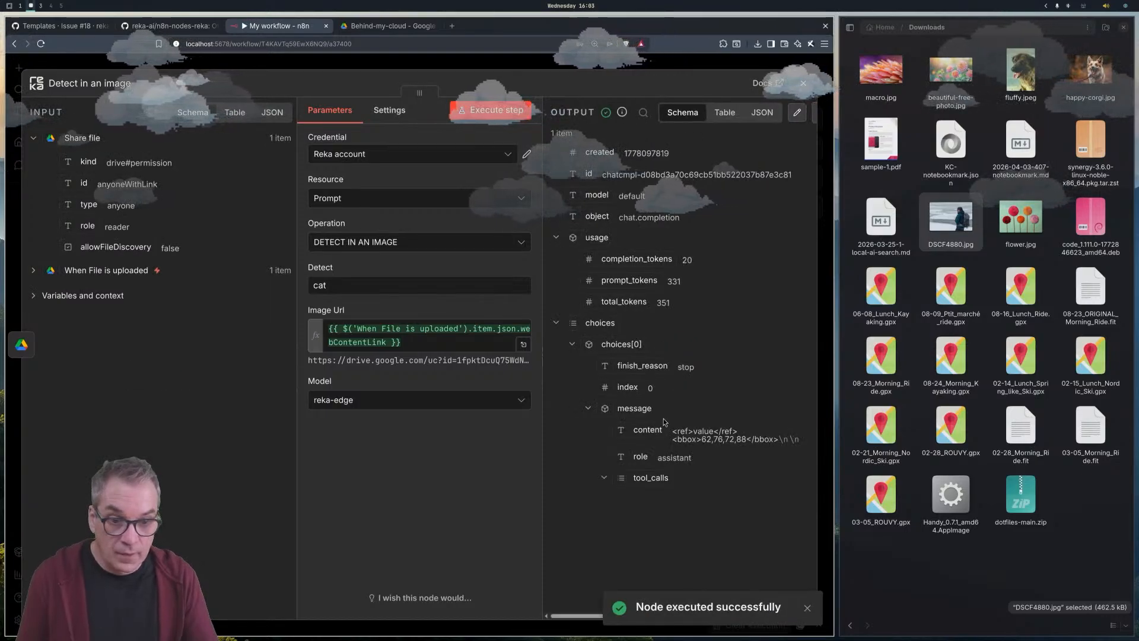
- Set the Detect value to car and rerun the Detect in an image step
{"action": "left_click", "coordinate": [324, 285]}
{"action": "type", "text": "r"}
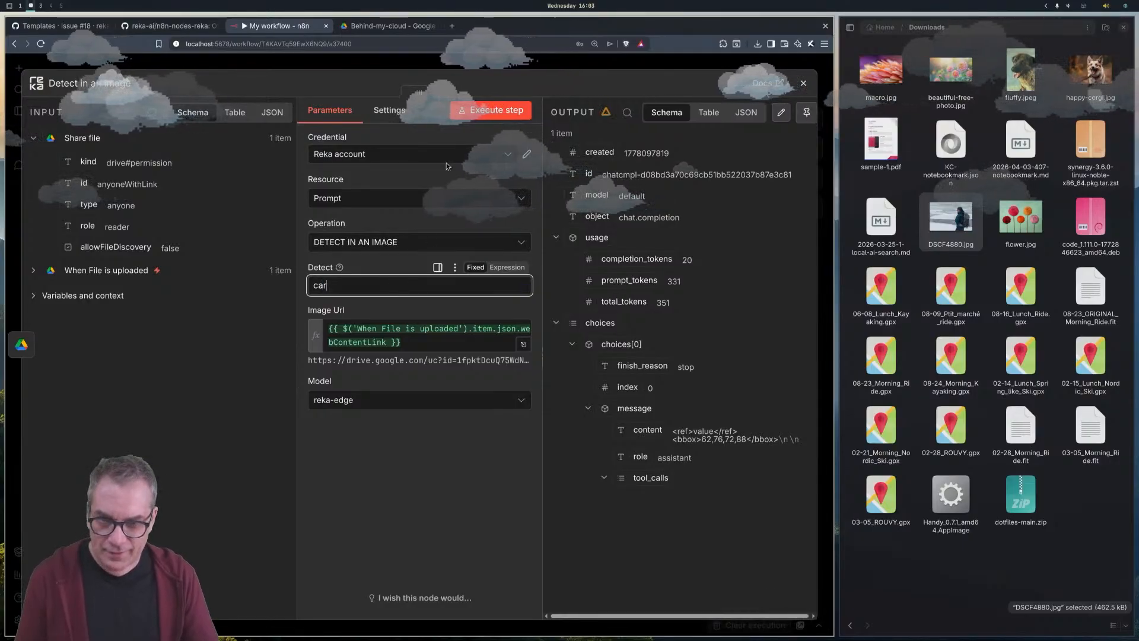
{"action": "left_click", "coordinate": [483, 113]}
{"action": "left_click", "coordinate": [483, 113]}
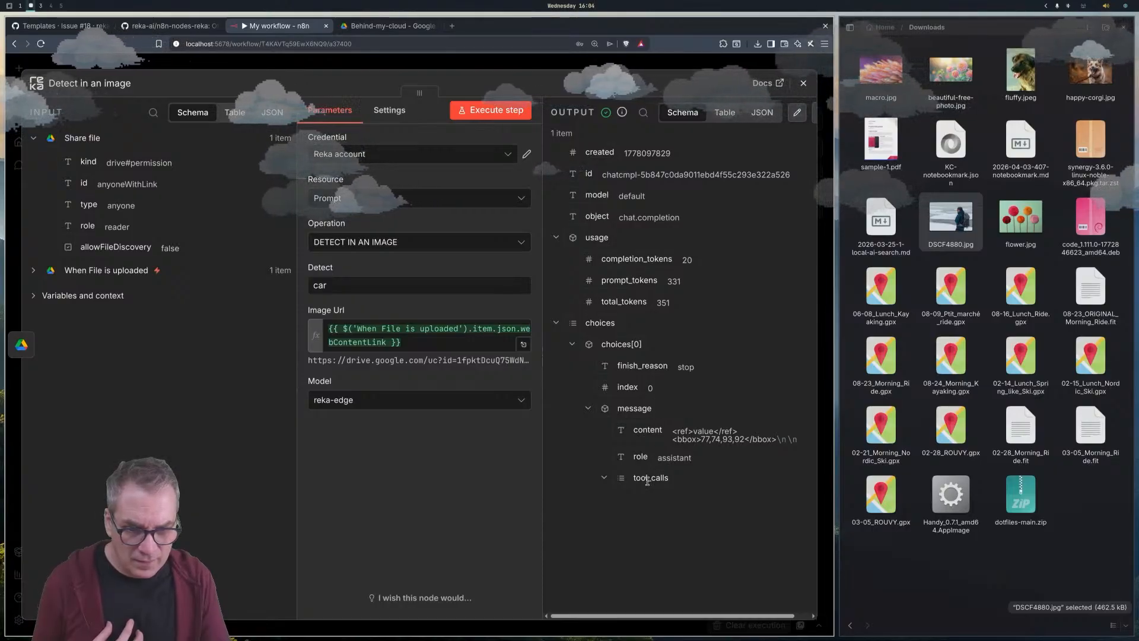
- Check the Behind-my-cloud folder in Google Drive against the detection output in n8n, and open a new browser tab
{"action": "left_click", "coordinate": [379, 27]}
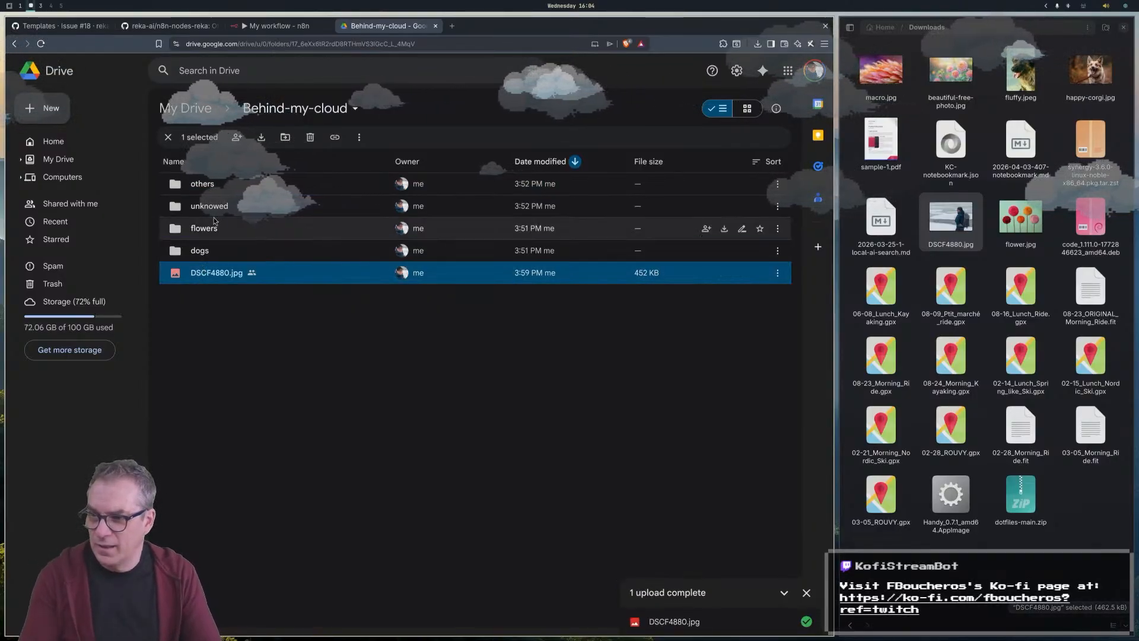
{"action": "left_click", "coordinate": [272, 29]}
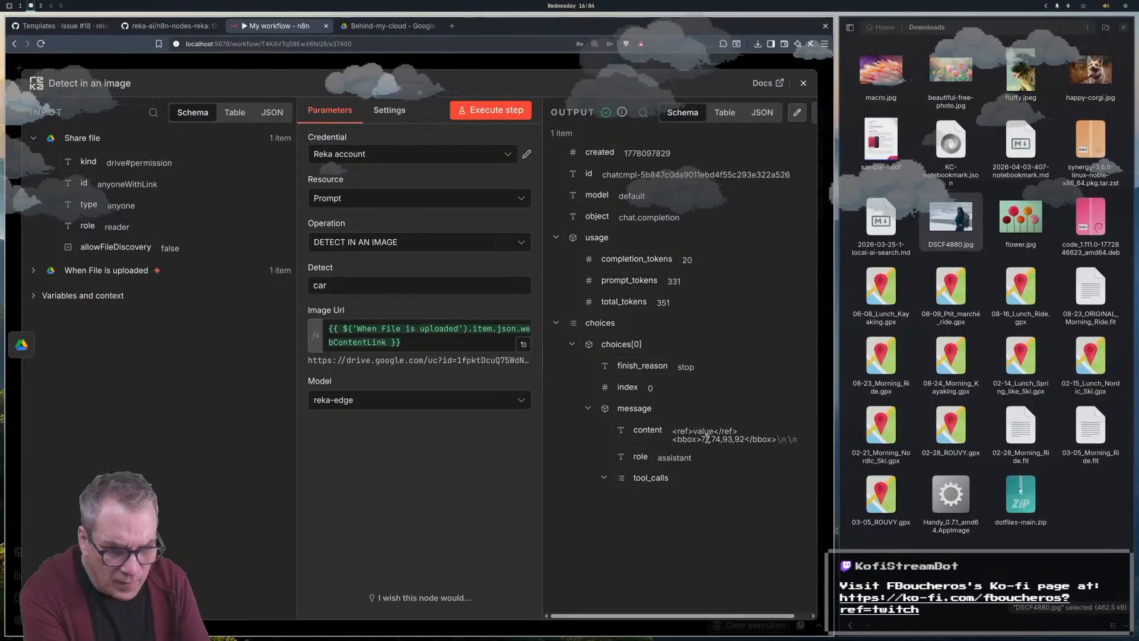
{"action": "left_click", "coordinate": [454, 28]}
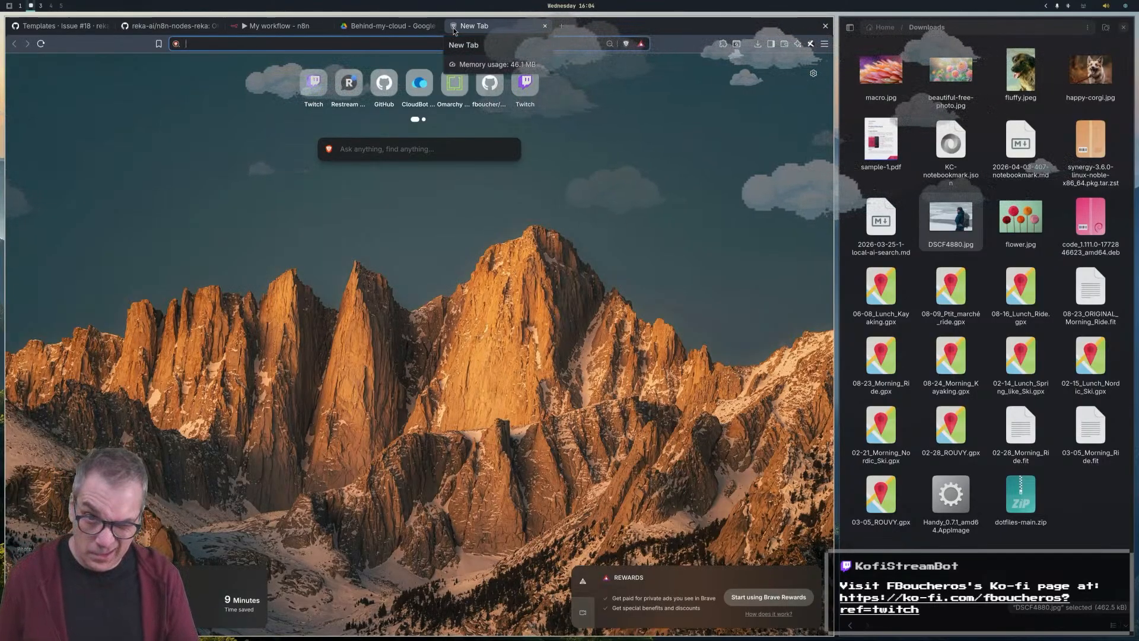
{"action": "left_click", "coordinate": [825, 44]}
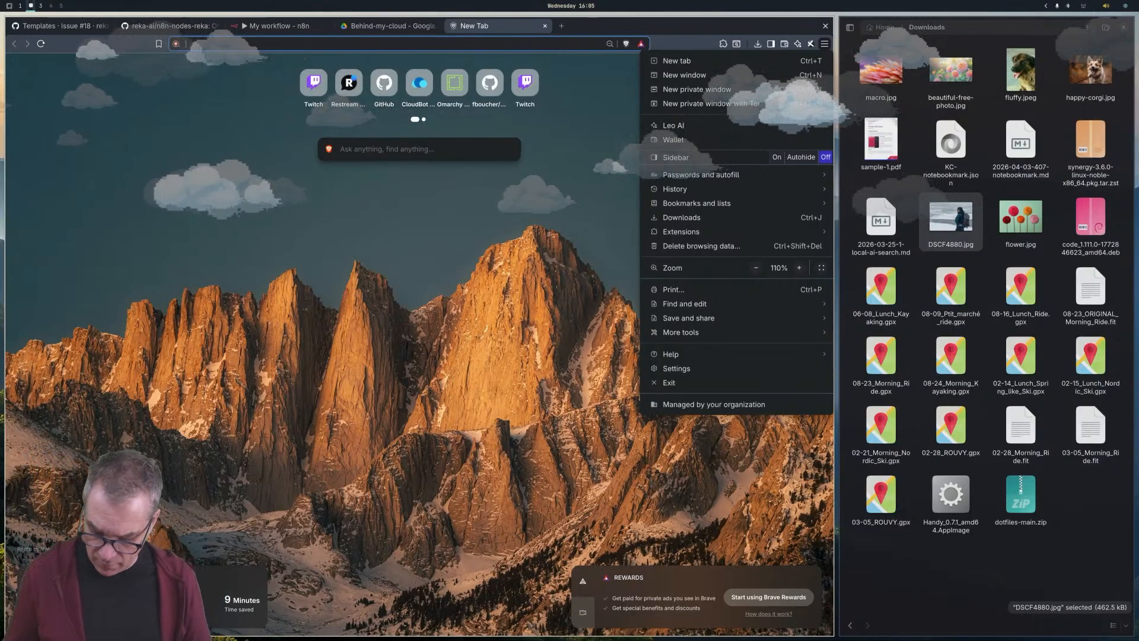
- Open a new terminal on an empty workspace, change to the ../../gh directory and list its contents
{"action": "key", "text": "super+3"}
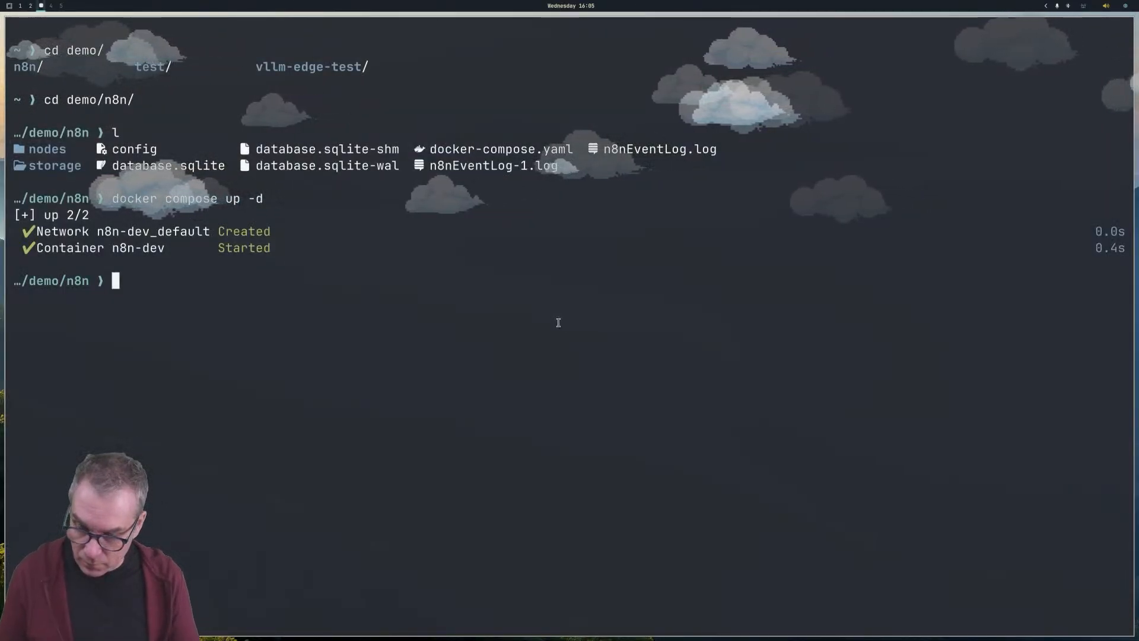
{"action": "key", "text": "super+4"}
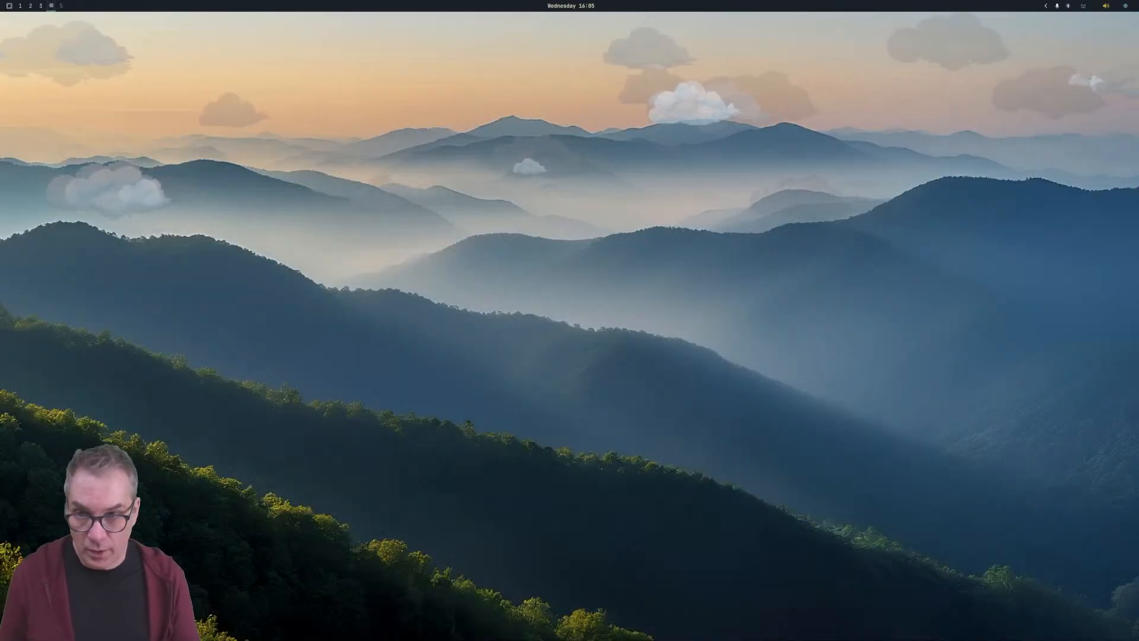
{"action": "key", "text": "super+Return"}
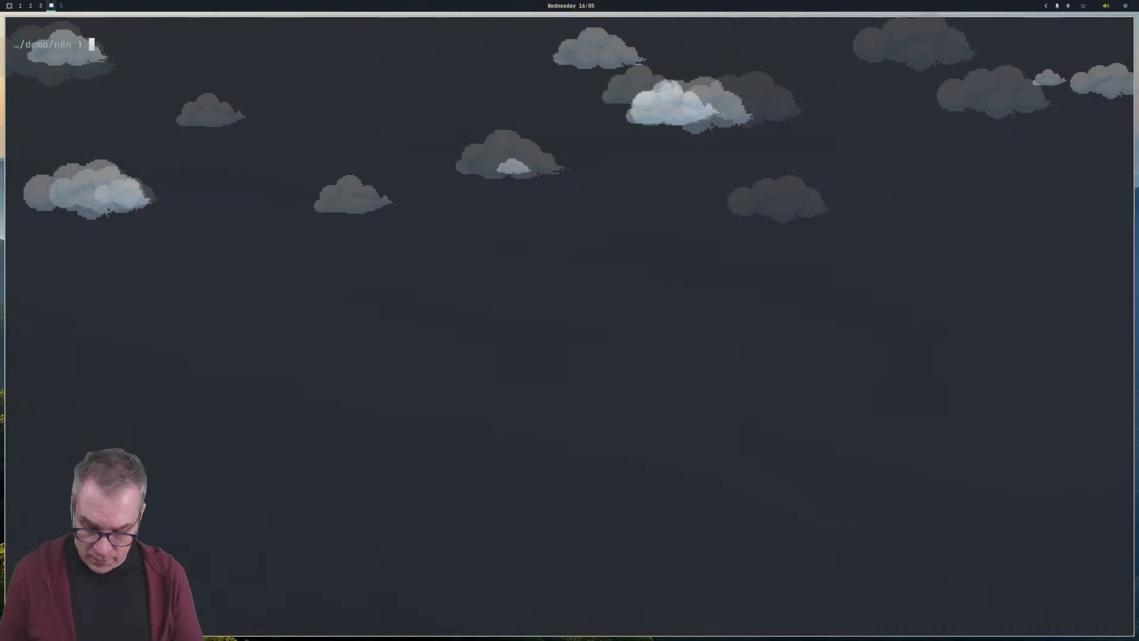
{"action": "type", "text": "cd .."}
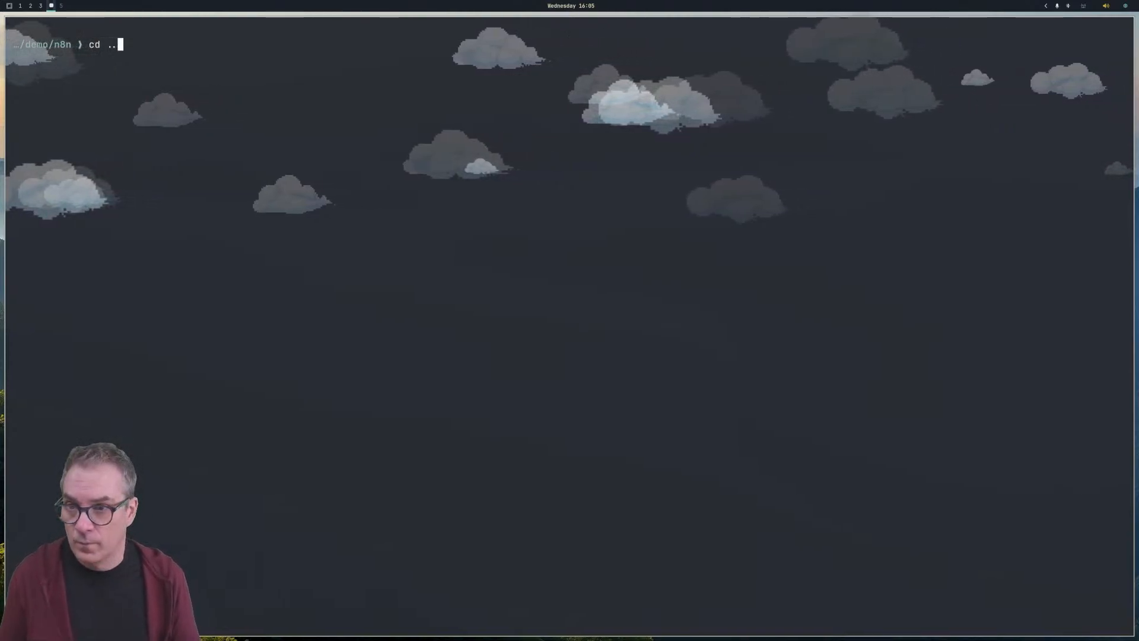
{"action": "type", "text": "/../"}
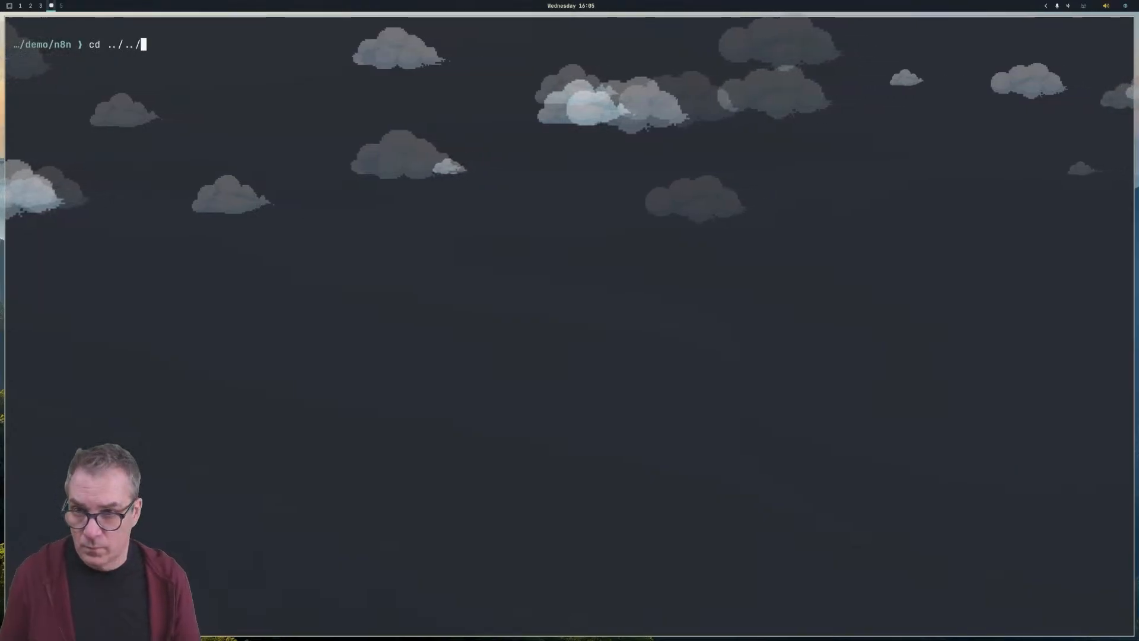
{"action": "type", "text": "gh/"}
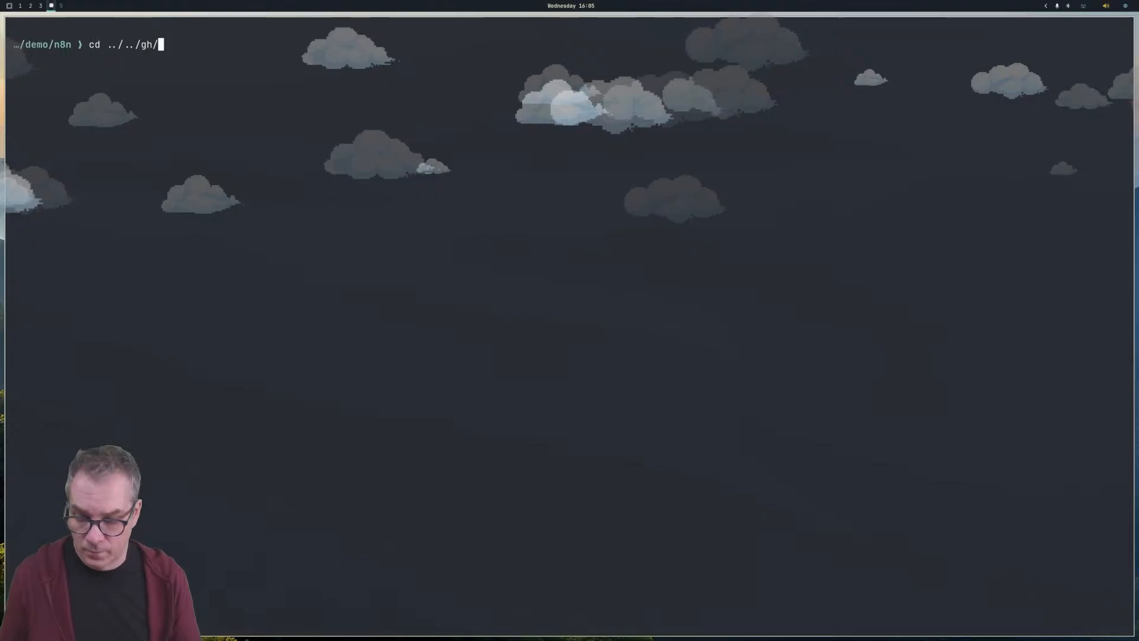
{"action": "type", "text": "m"}
{"action": "key", "text": "Tab"}
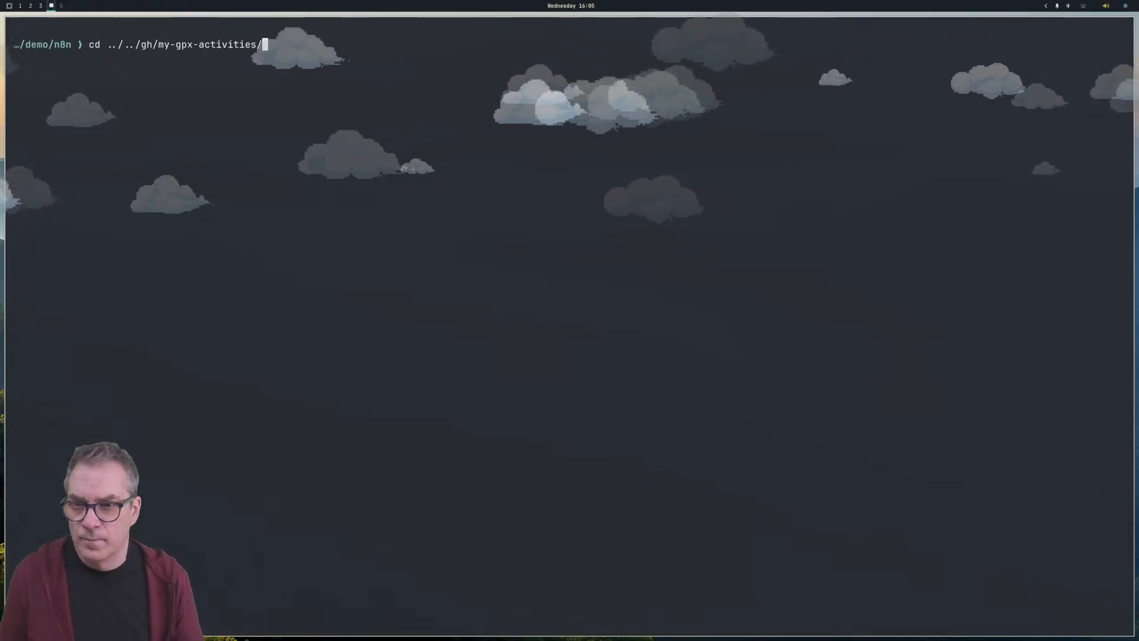
{"action": "key", "text": "Tab"}
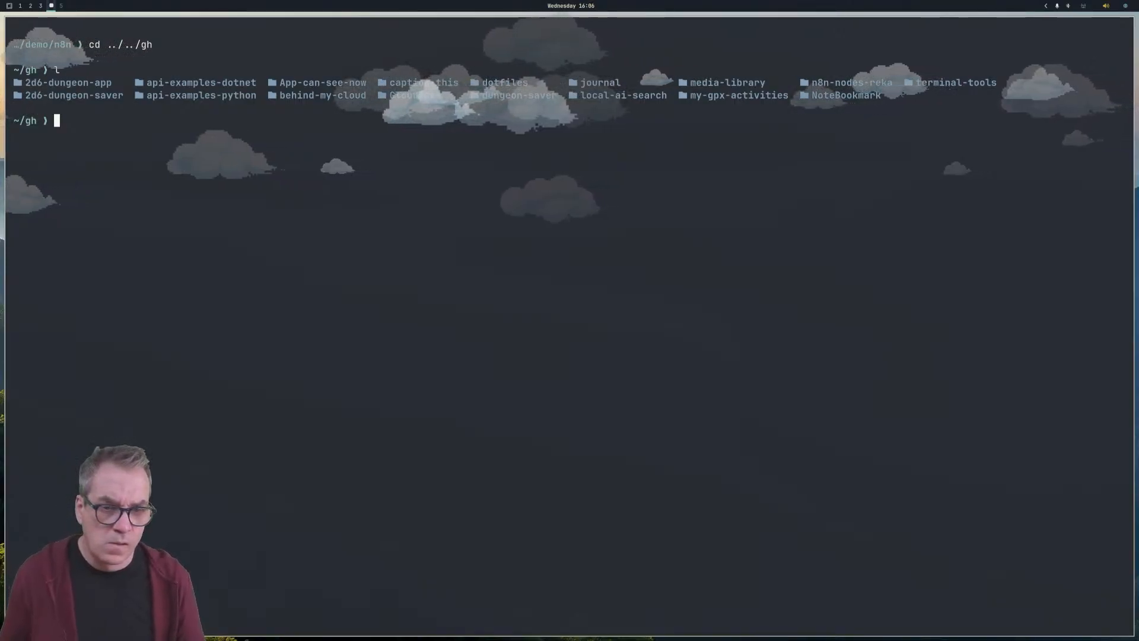
- Change into the media-library directory and list its files
{"action": "type", "text": "cd me"}
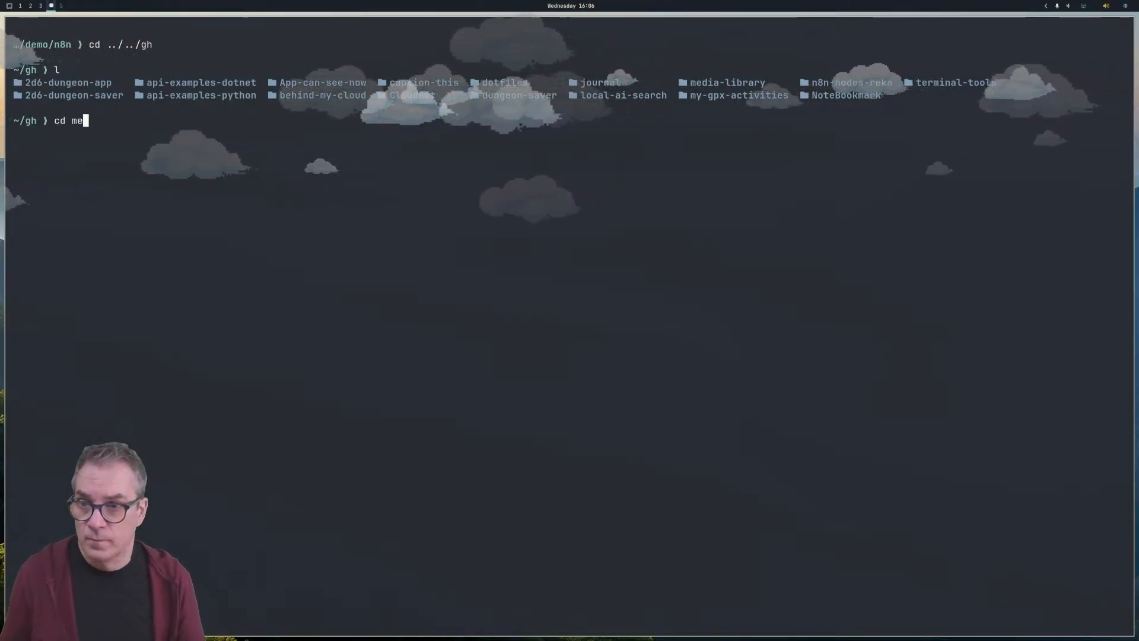
{"action": "key", "text": "Tab"}
{"action": "key", "text": "Return"}
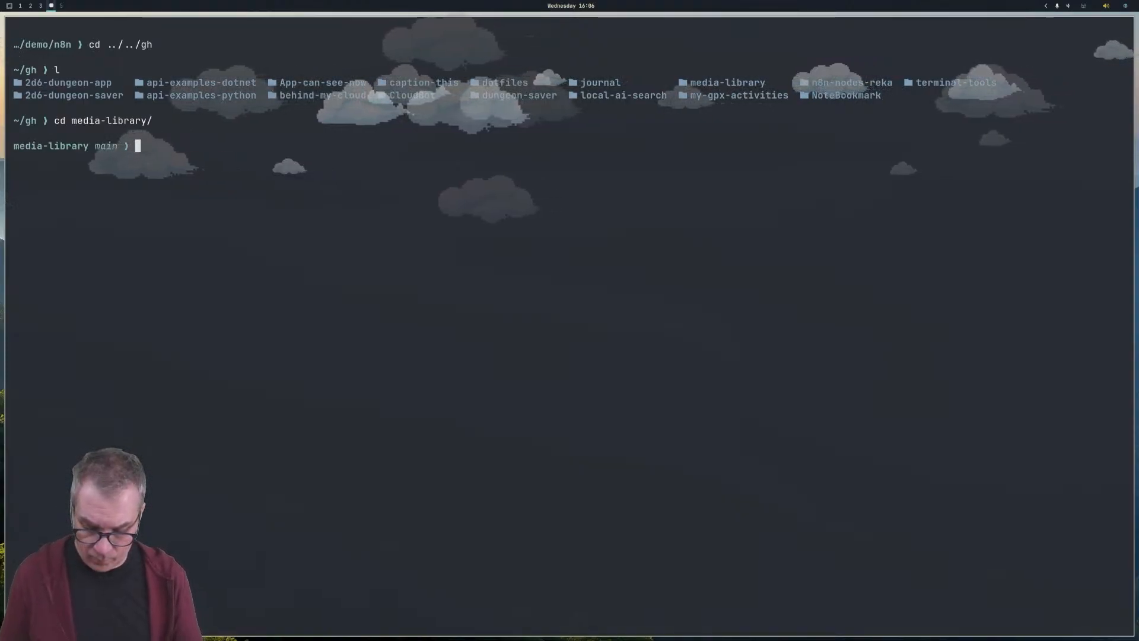
{"action": "type", "text": "cd "}
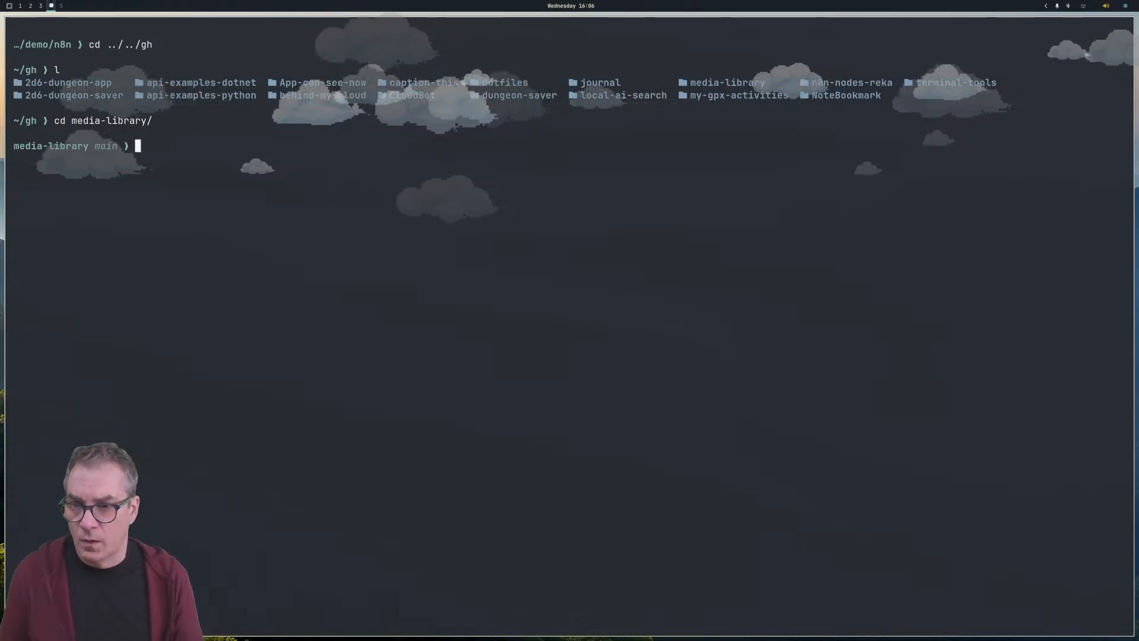
{"action": "type", "text": "l"}
{"action": "key", "text": "Return"}
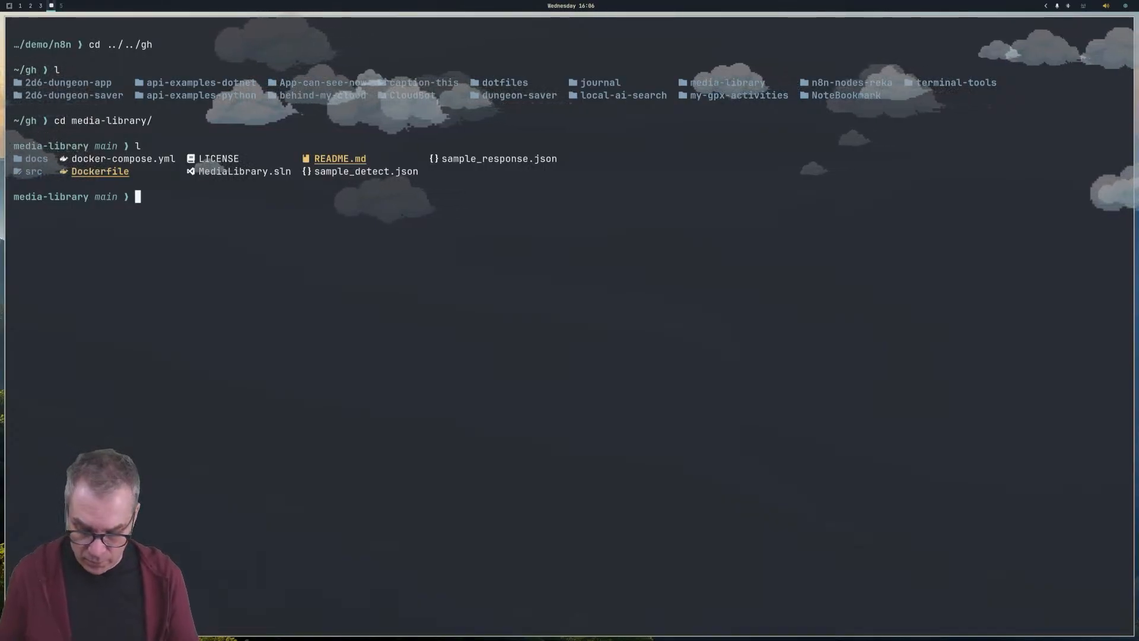
- Start the media-library container in the foreground with docker compose up
{"action": "type", "text": "docker"}
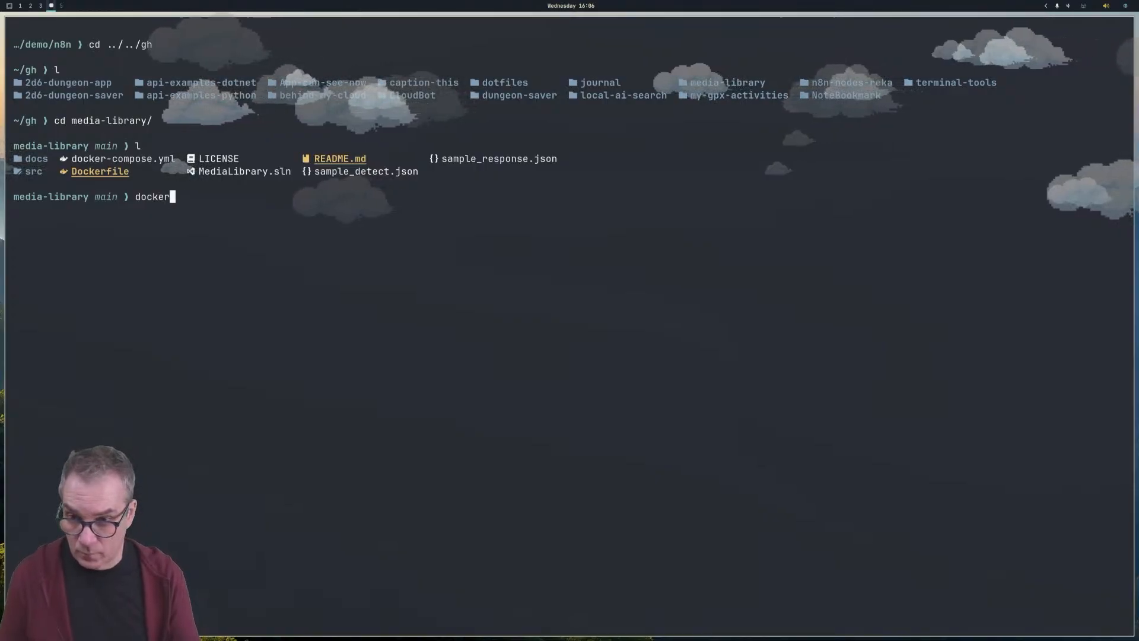
{"action": "type", "text": " composr"}
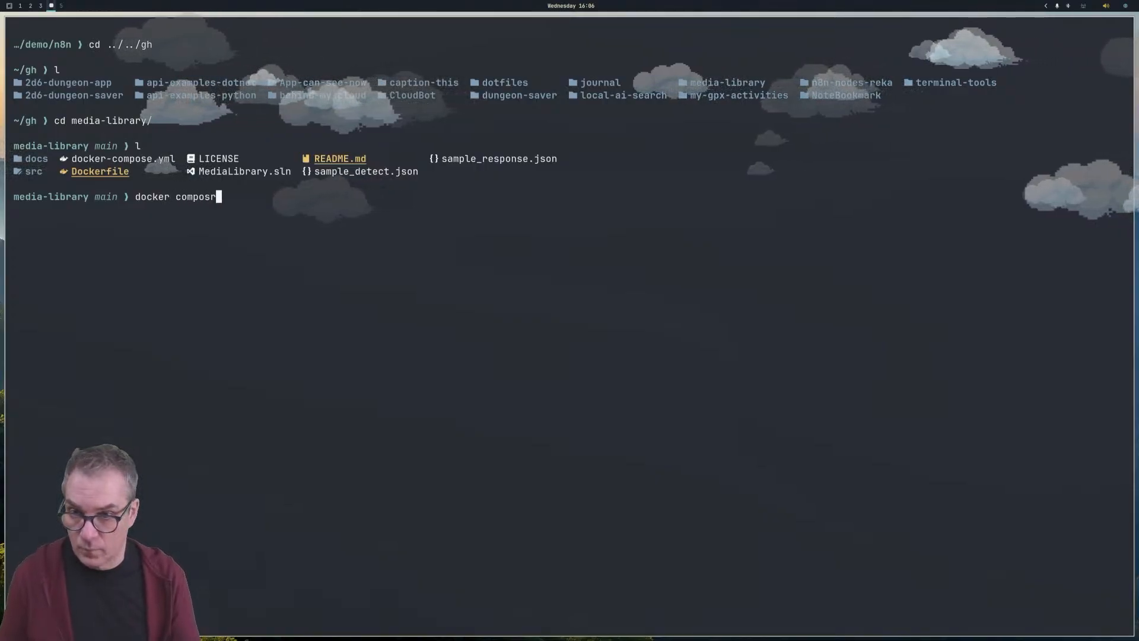
{"action": "key", "text": "BackSpace"}
{"action": "type", "text": "e up"}
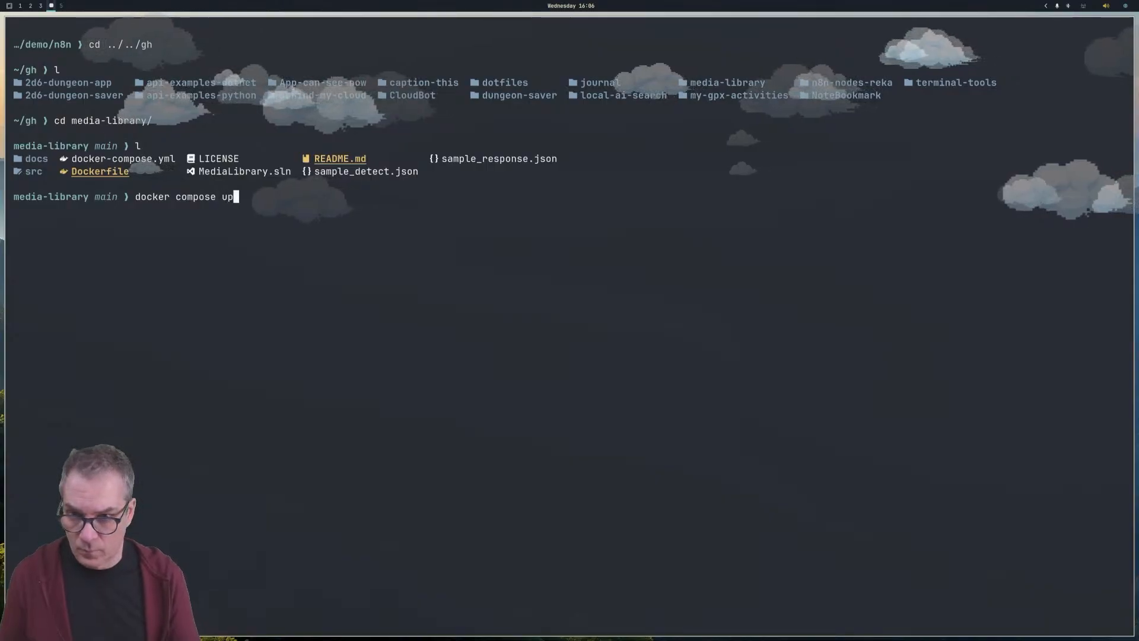
{"action": "key", "text": "Return"}
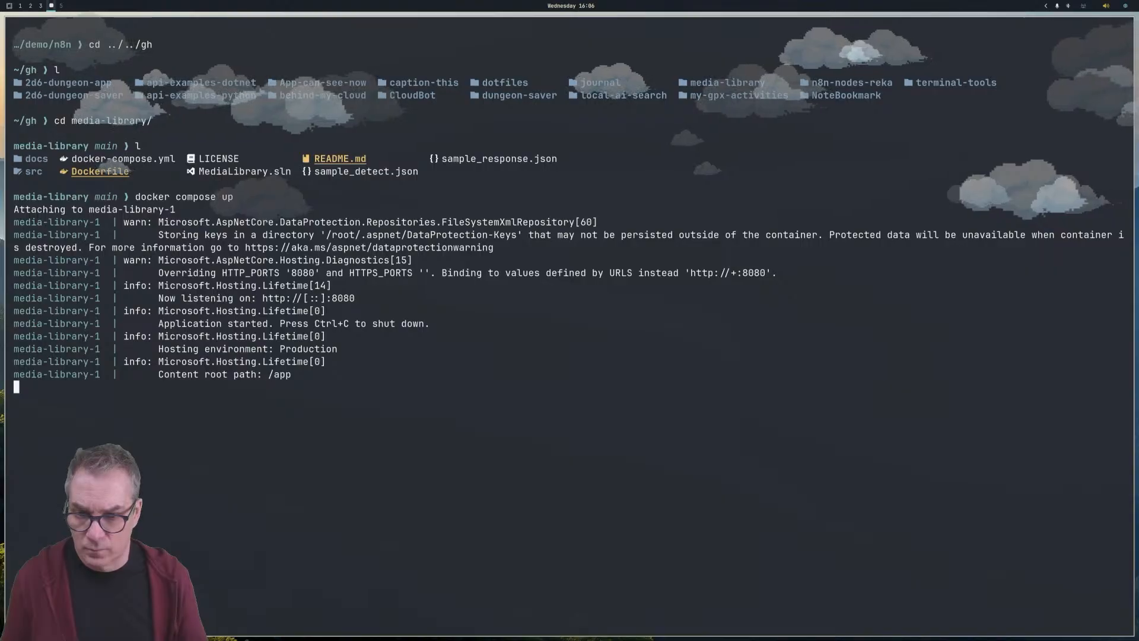
- Switch to the browser workspace and open the Media Library app at localhost:8080 in the empty tab
{"action": "key", "text": "super+2"}
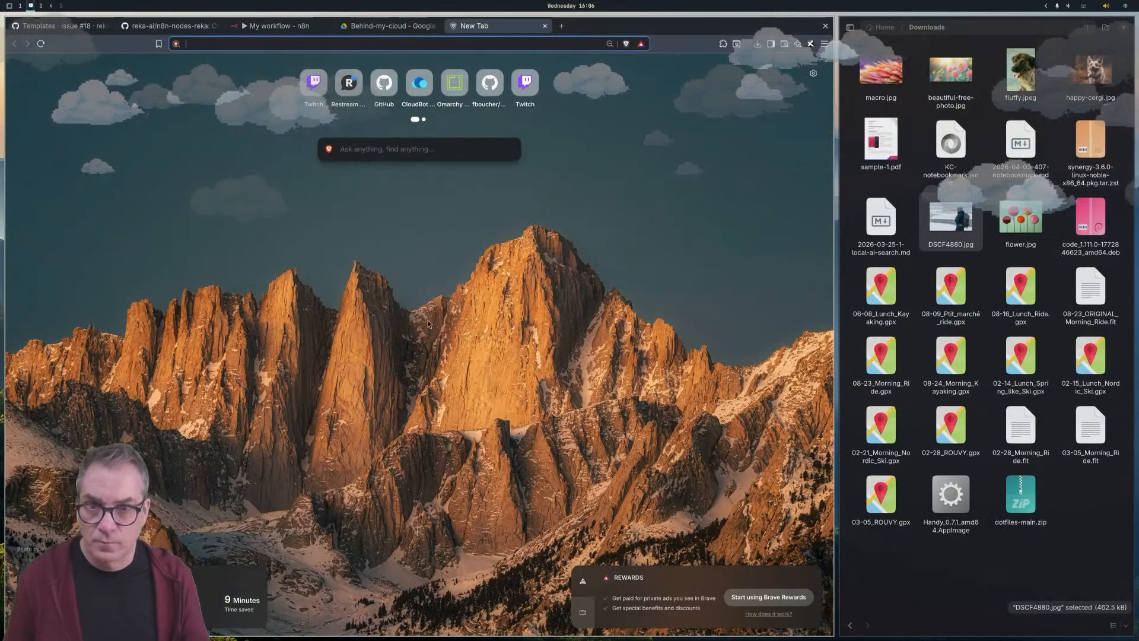
{"action": "type", "text": "loc"}
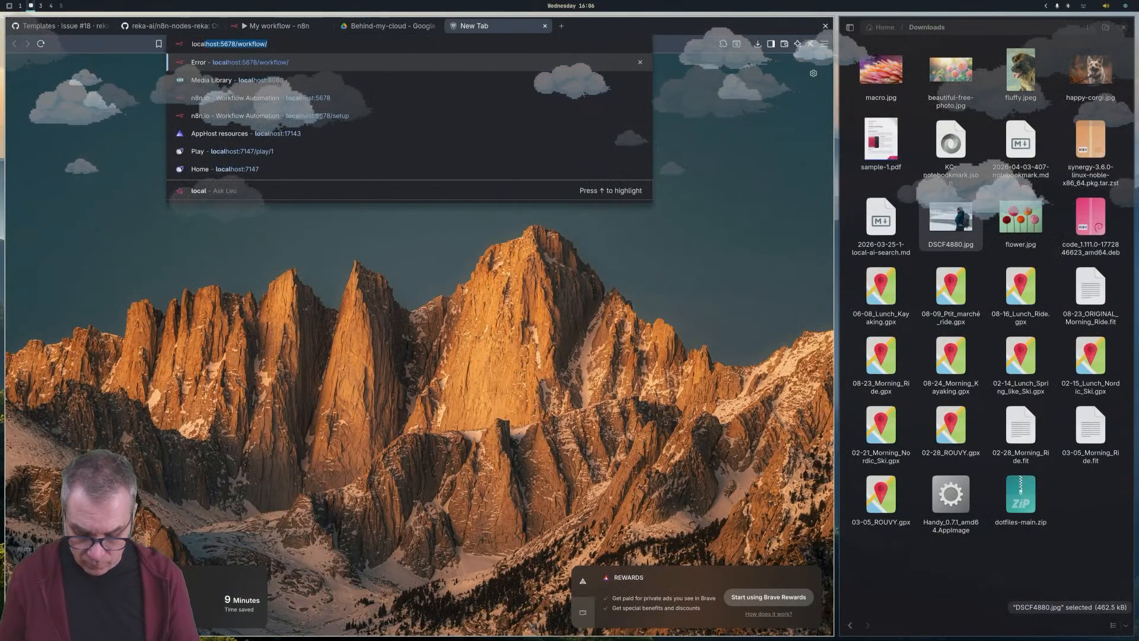
{"action": "type", "text": "alhost"}
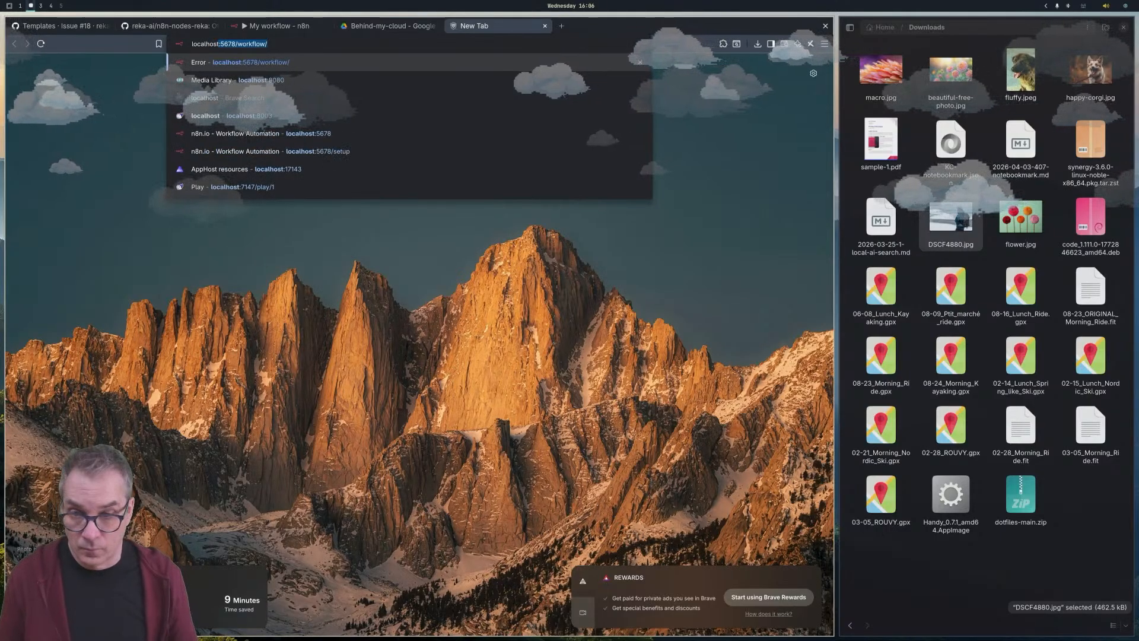
{"action": "key", "text": "Down"}
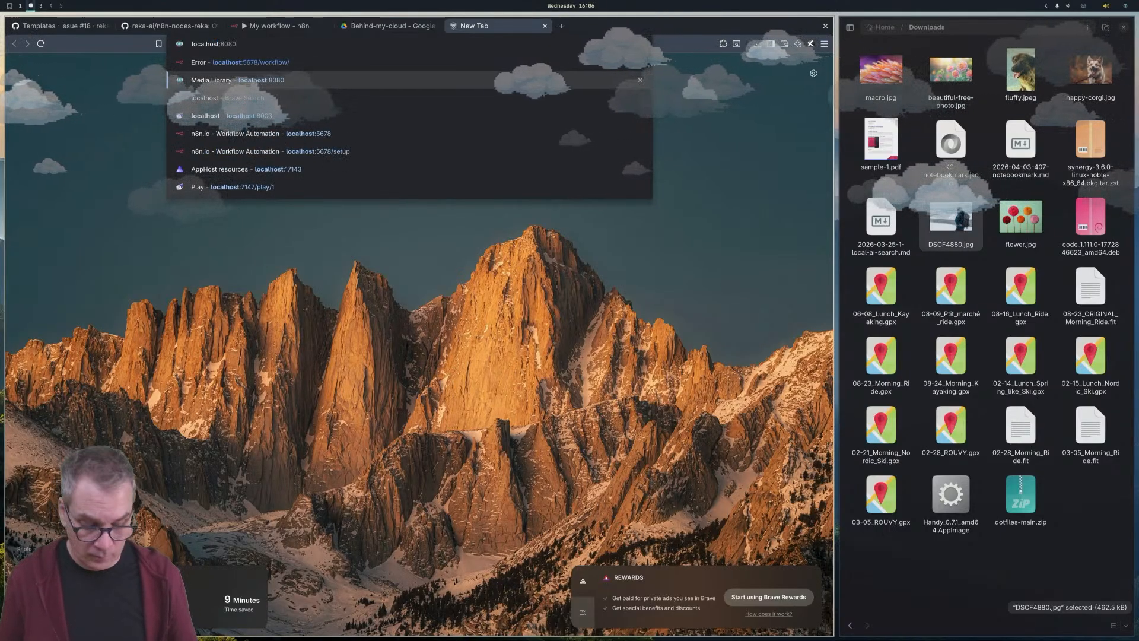
{"action": "key", "text": "Return"}
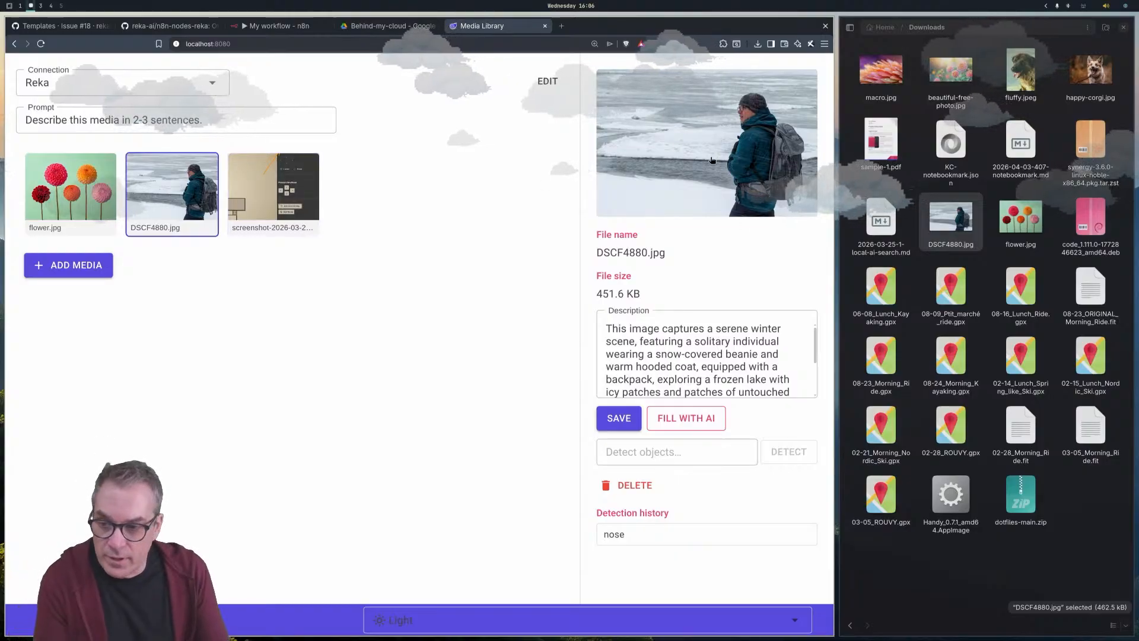
- Run object detection for "dog" on DSCF4880.jpg in the Media Library and inspect the result on the enlarged image
{"action": "left_click", "coordinate": [677, 449]}
{"action": "type", "text": "dog"}
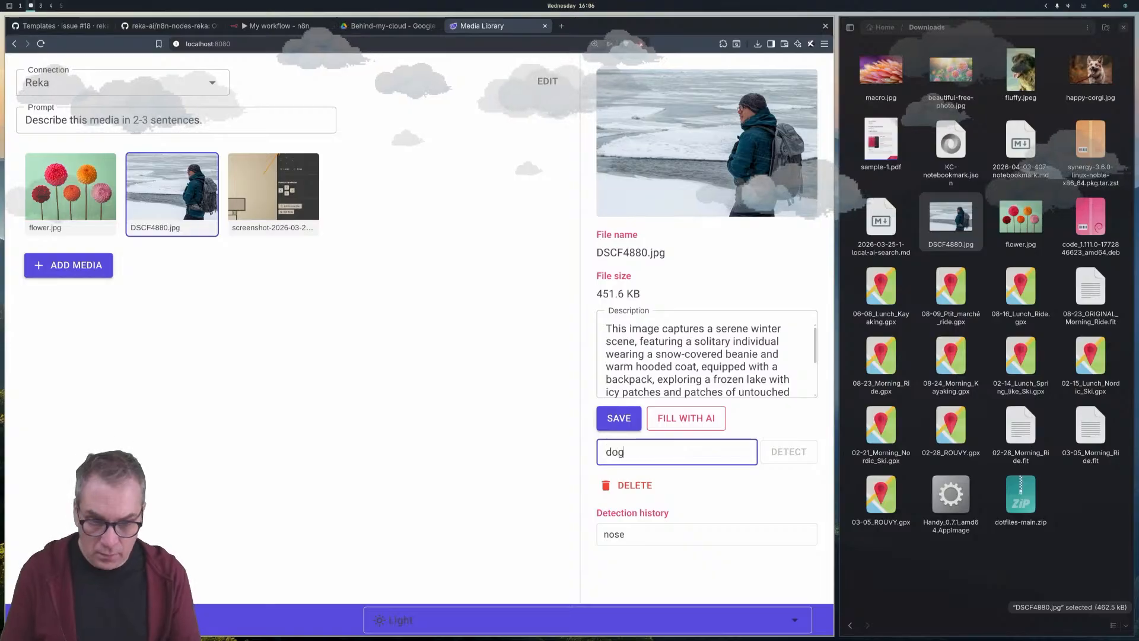
{"action": "left_click", "coordinate": [792, 453]}
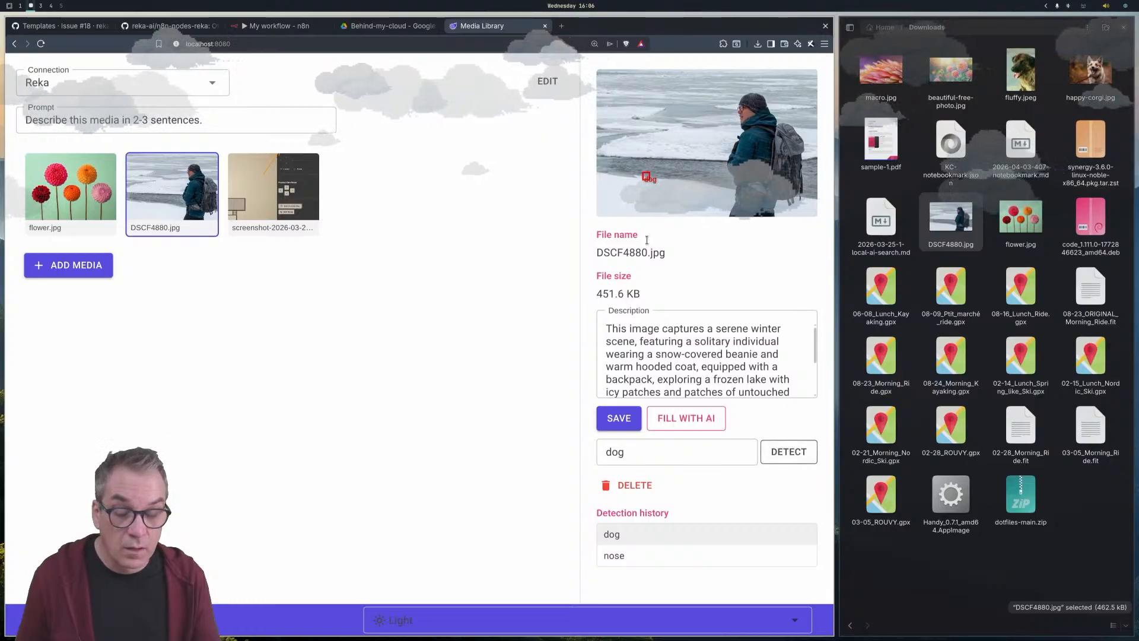
{"action": "left_click", "coordinate": [725, 168]}
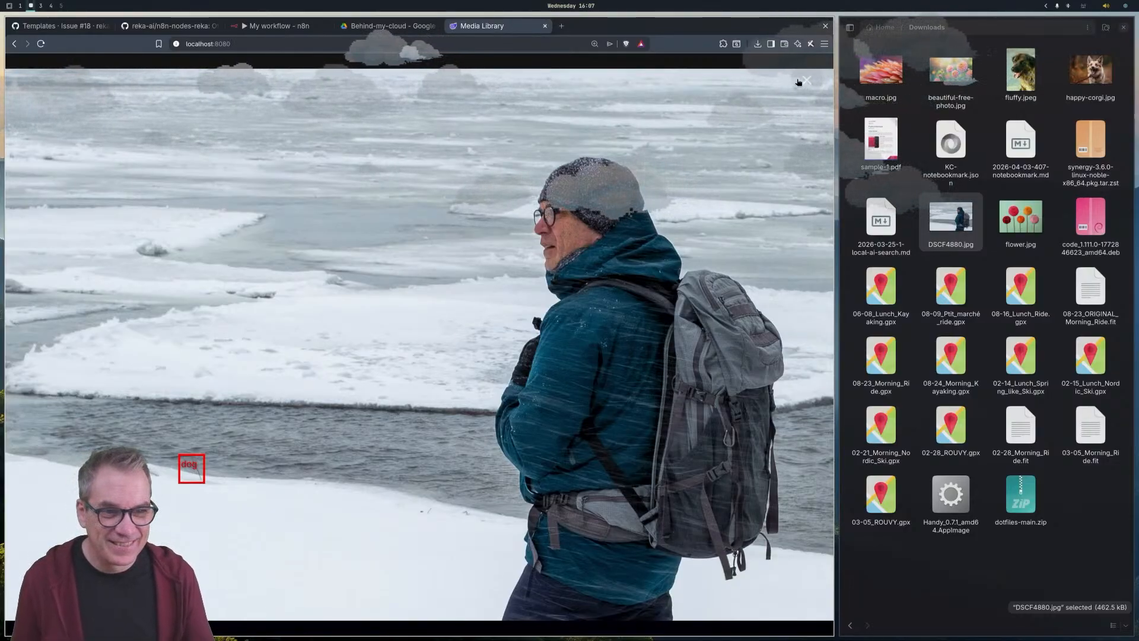
{"action": "key", "text": "Escape"}
- Run object detection for "cat" on the same DSCF4880.jpg image
{"action": "double_click", "coordinate": [647, 451]}
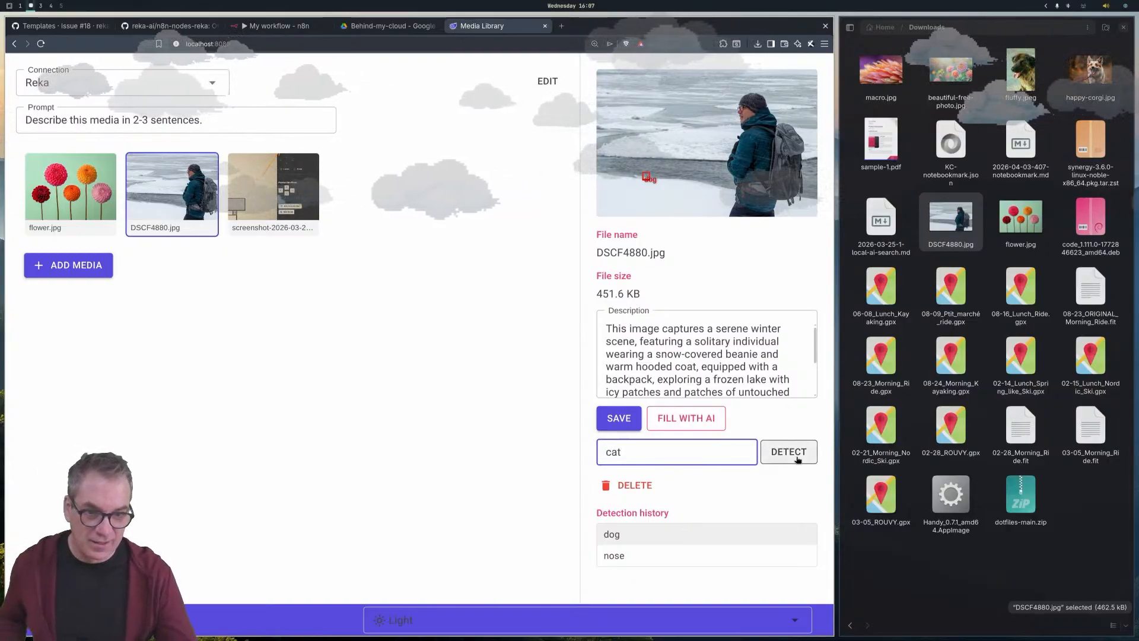
{"action": "left_click", "coordinate": [797, 459]}
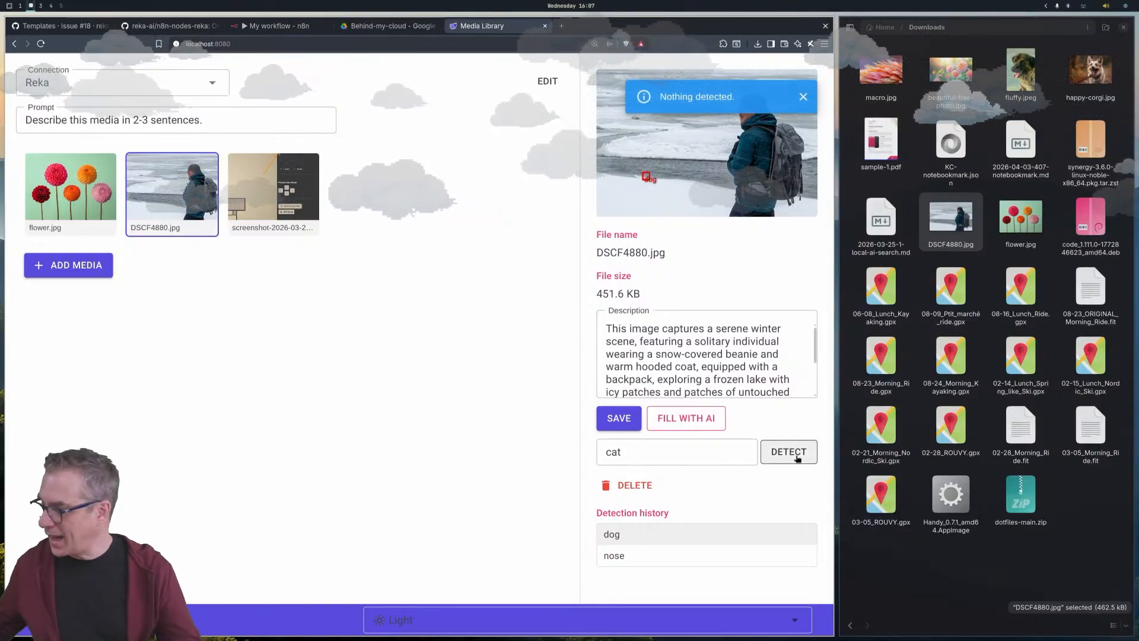
- Return to the n8n workflow, set the Reka node's Detect value to "cat" and execute the step
{"action": "left_click", "coordinate": [257, 28]}
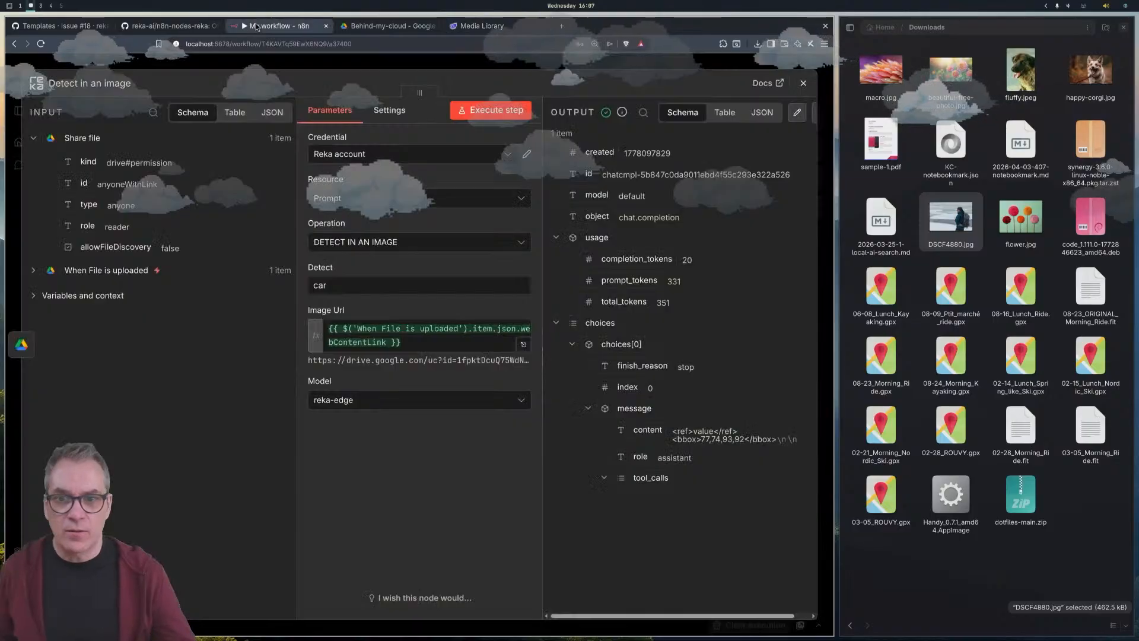
{"action": "left_click", "coordinate": [340, 283]}
{"action": "key", "text": "BackSpace"}
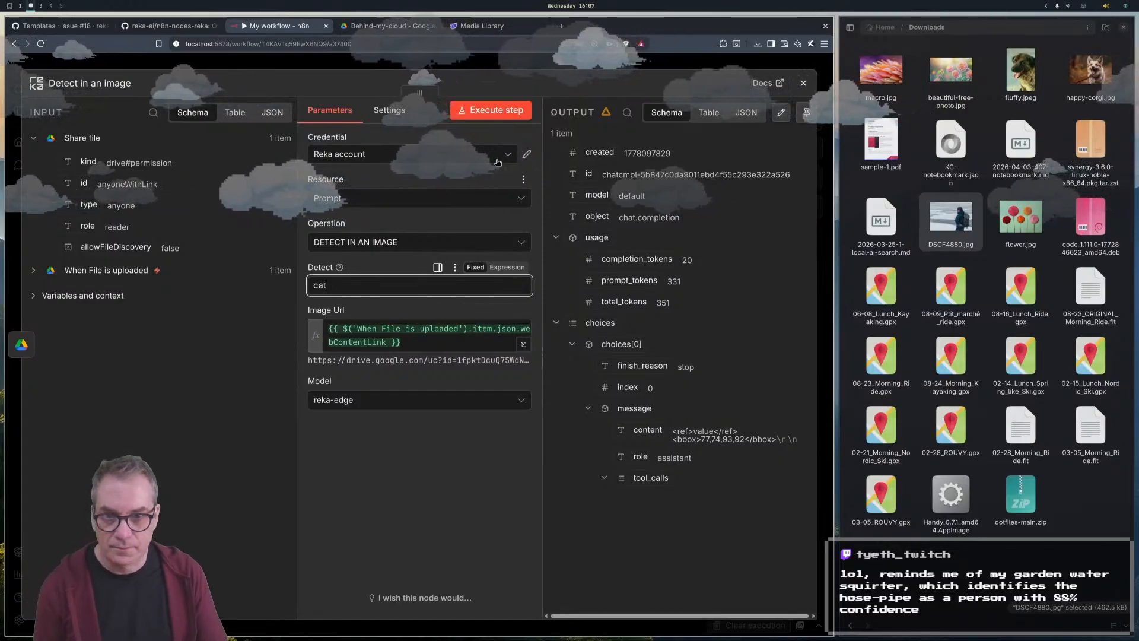
{"action": "left_click", "coordinate": [490, 111]}
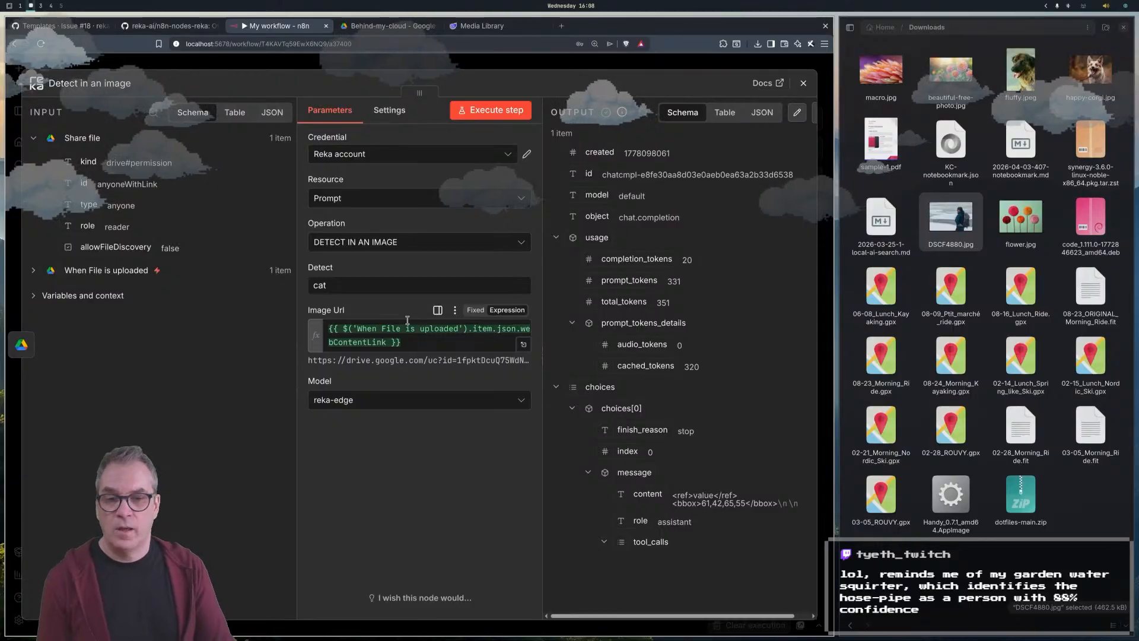
- Set the Detect value to "firetruck", execute the step again and check the bounding box coordinates in the output
{"action": "left_click", "coordinate": [330, 286]}
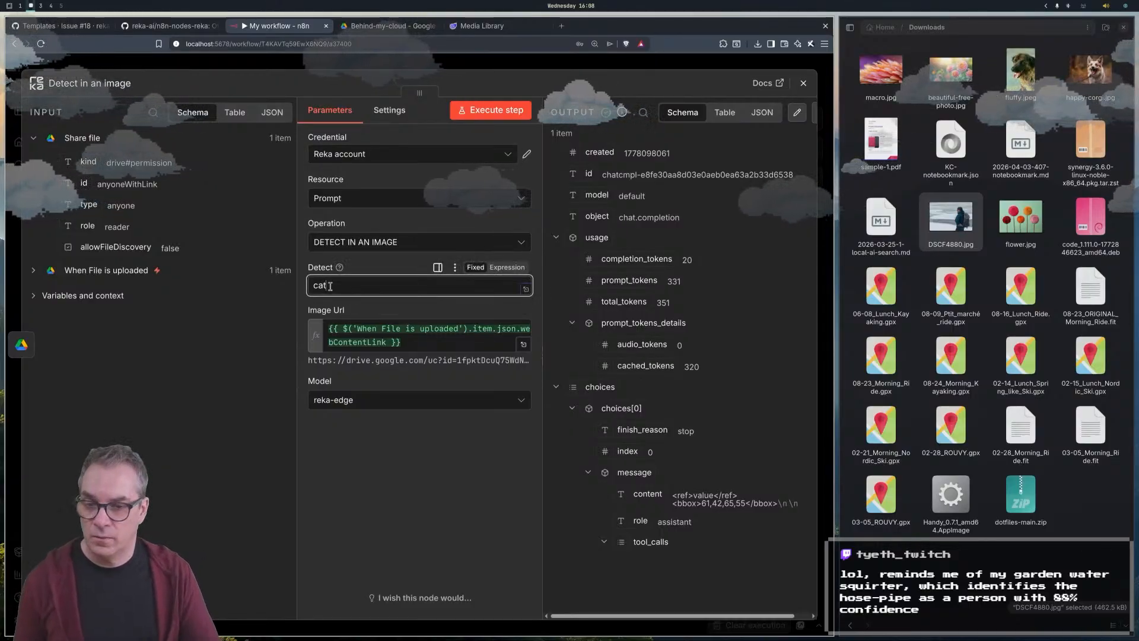
{"action": "type", "text": "fire"}
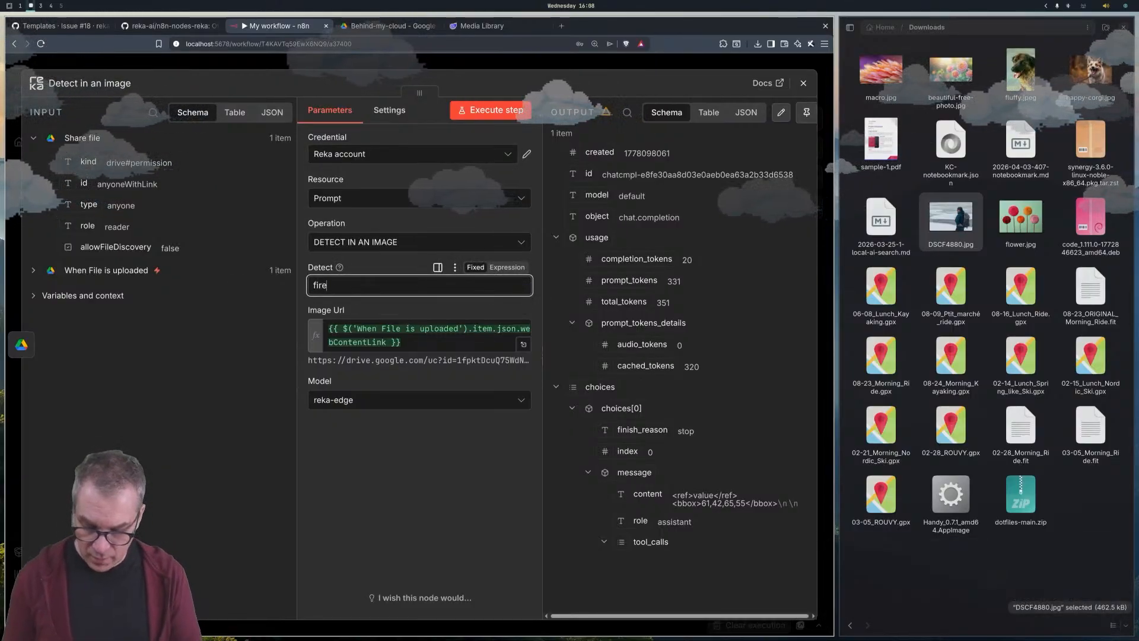
{"action": "type", "text": "truck"}
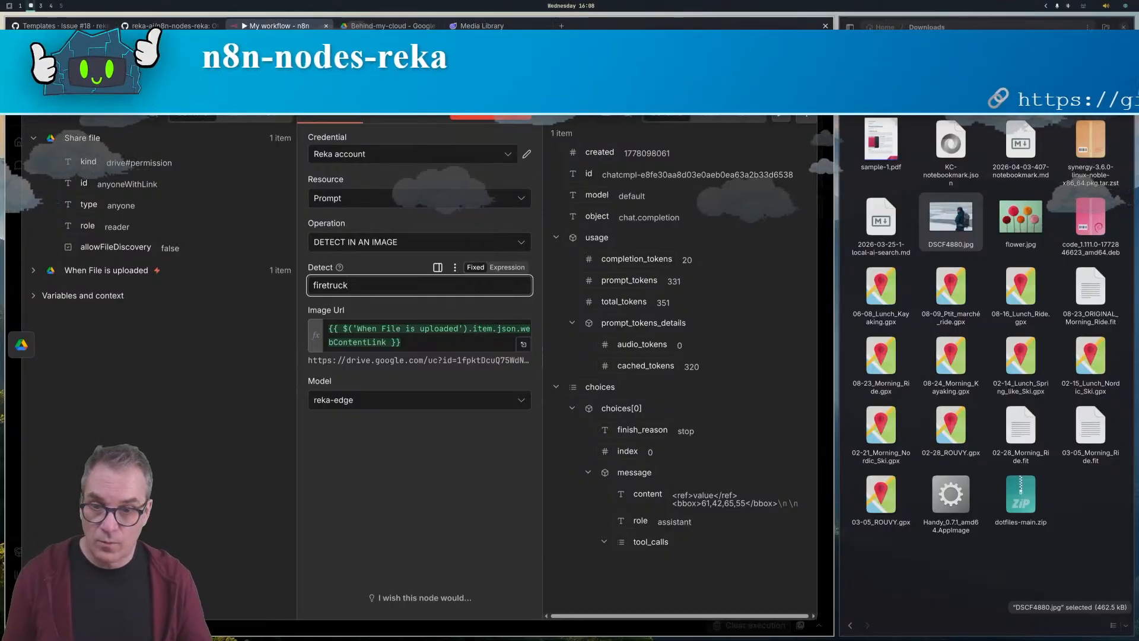
{"action": "left_click", "coordinate": [490, 110]}
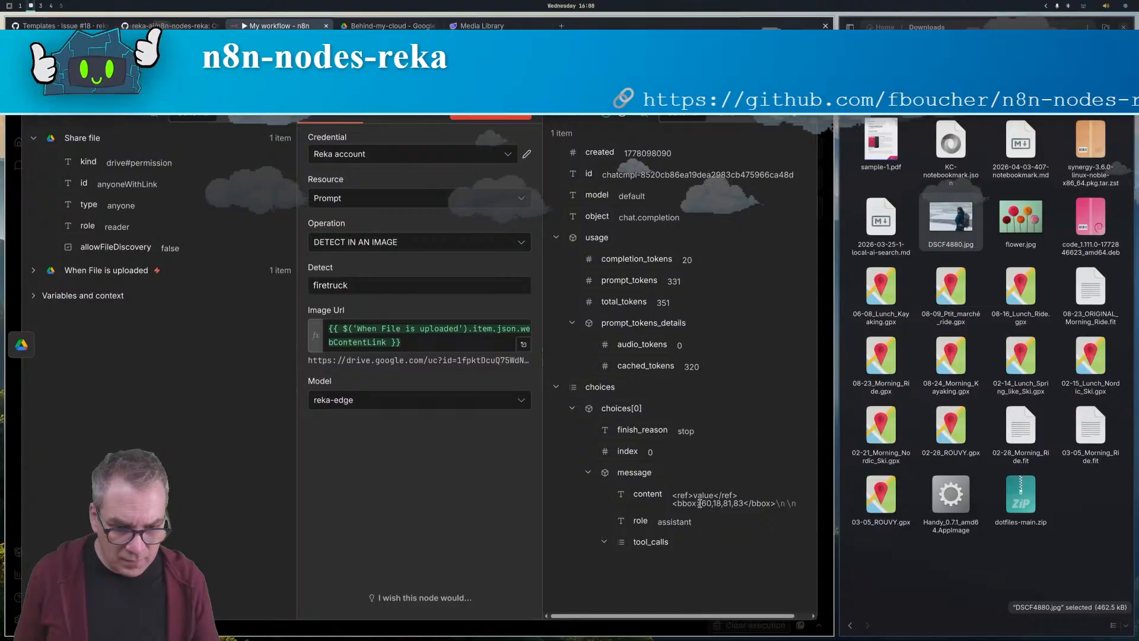
{"action": "left_click_drag", "start_coordinate": [701, 503], "coordinate": [744, 504]}
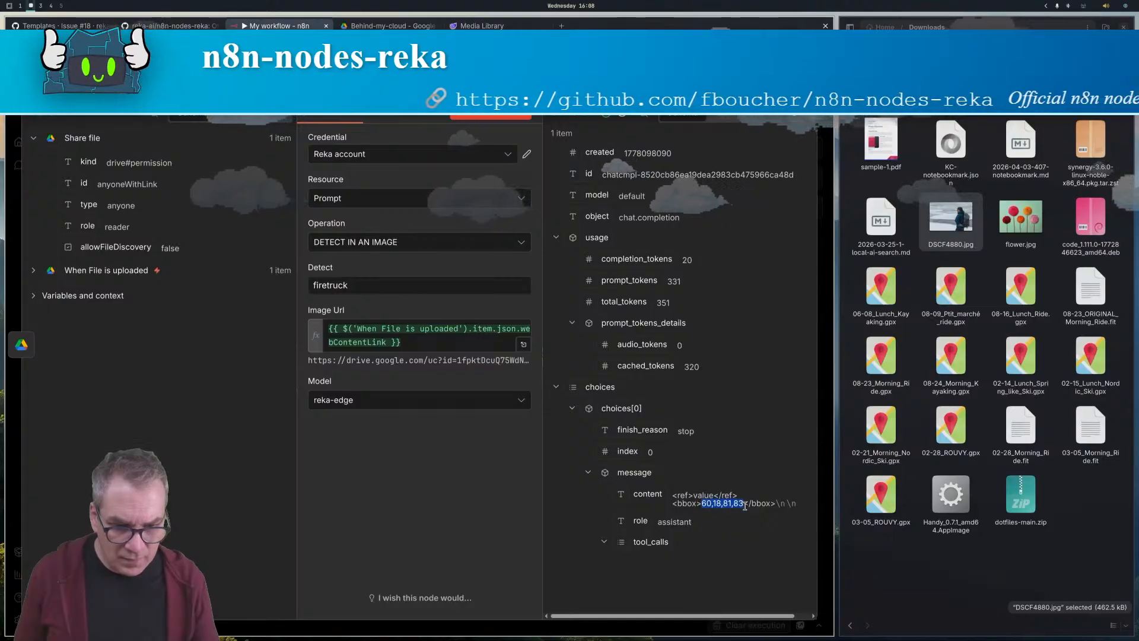
- Copy "firetruck" from the n8n node into the Media Library's detection prompt and run the detection on DSCF4880.jpg
{"action": "left_click_drag", "start_coordinate": [351, 285], "coordinate": [297, 284]}
{"action": "key", "text": "ctrl+c"}
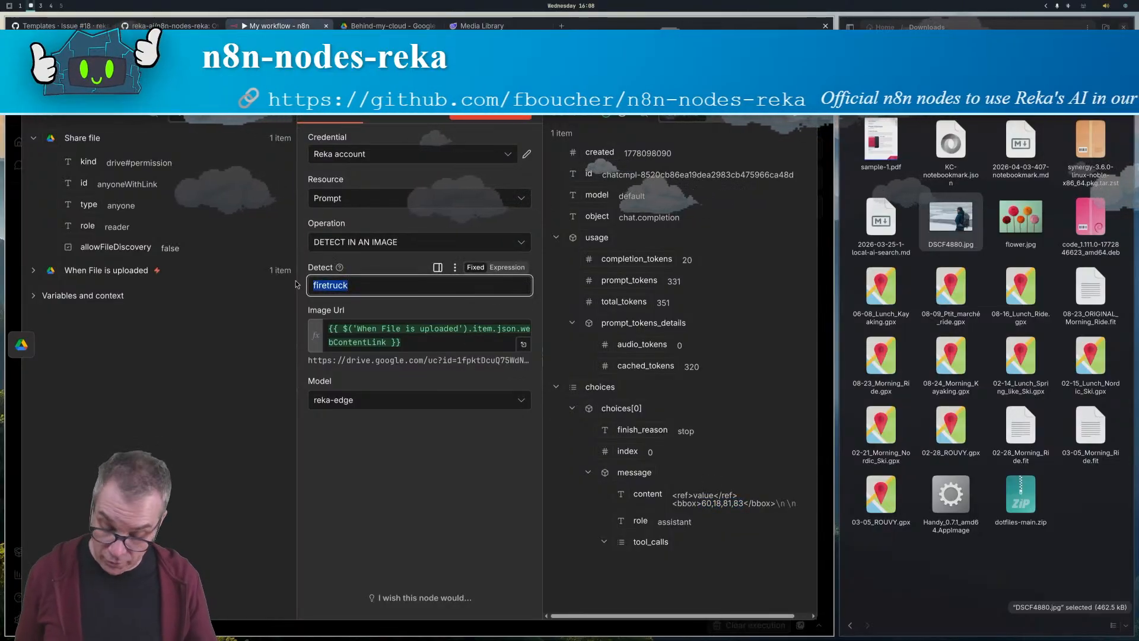
{"action": "left_click", "coordinate": [482, 26]}
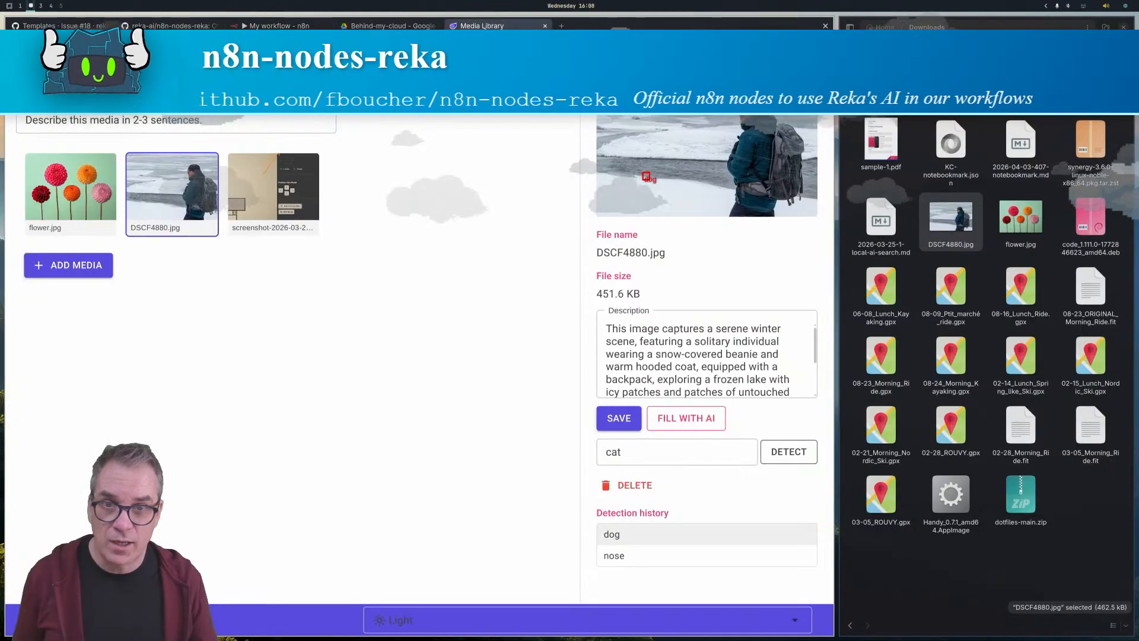
{"action": "triple_click", "coordinate": [650, 452]}
{"action": "key", "text": "ctrl+v"}
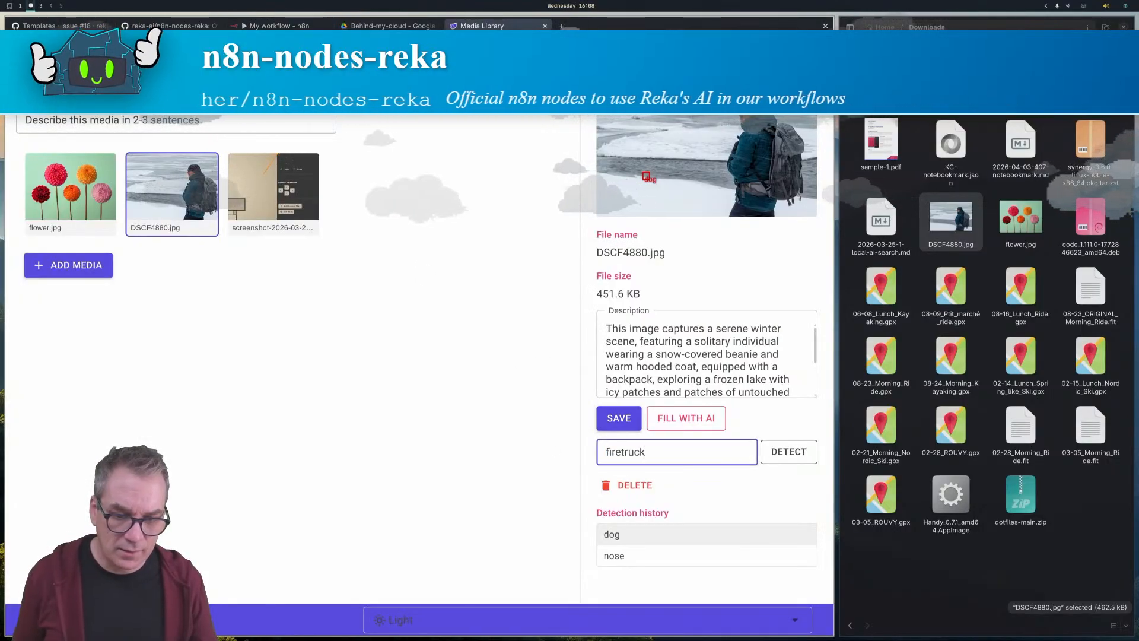
{"action": "left_click", "coordinate": [790, 453]}
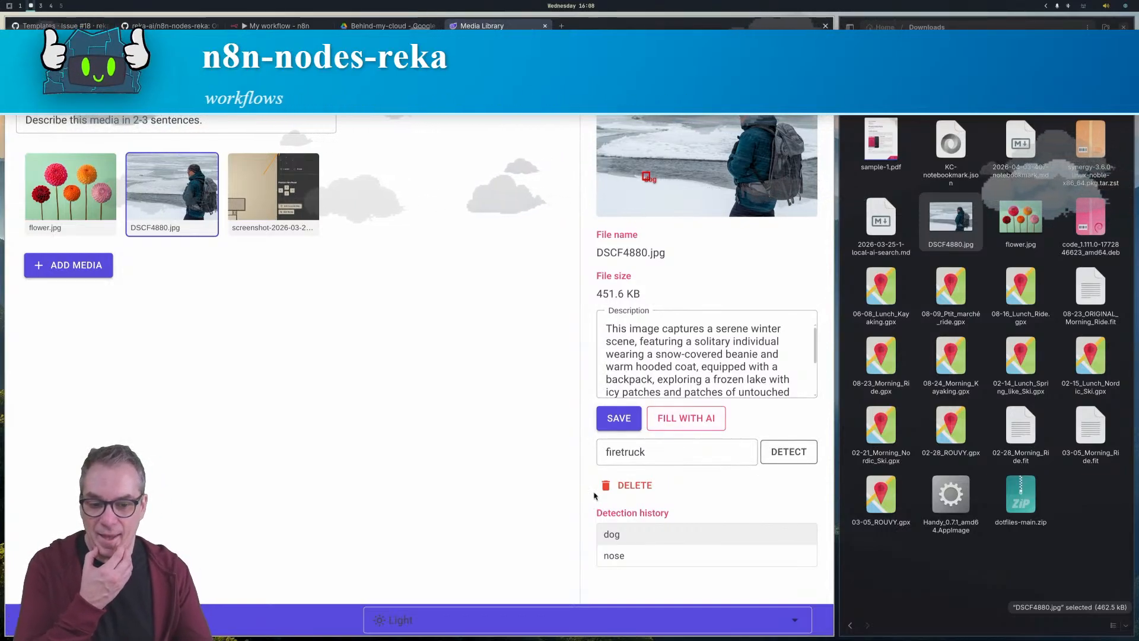
- Go back past the Google Drive folder to the n8n node and review its firetruck detection output and image URL
{"action": "key", "text": "ctrl+shift+Tab"}
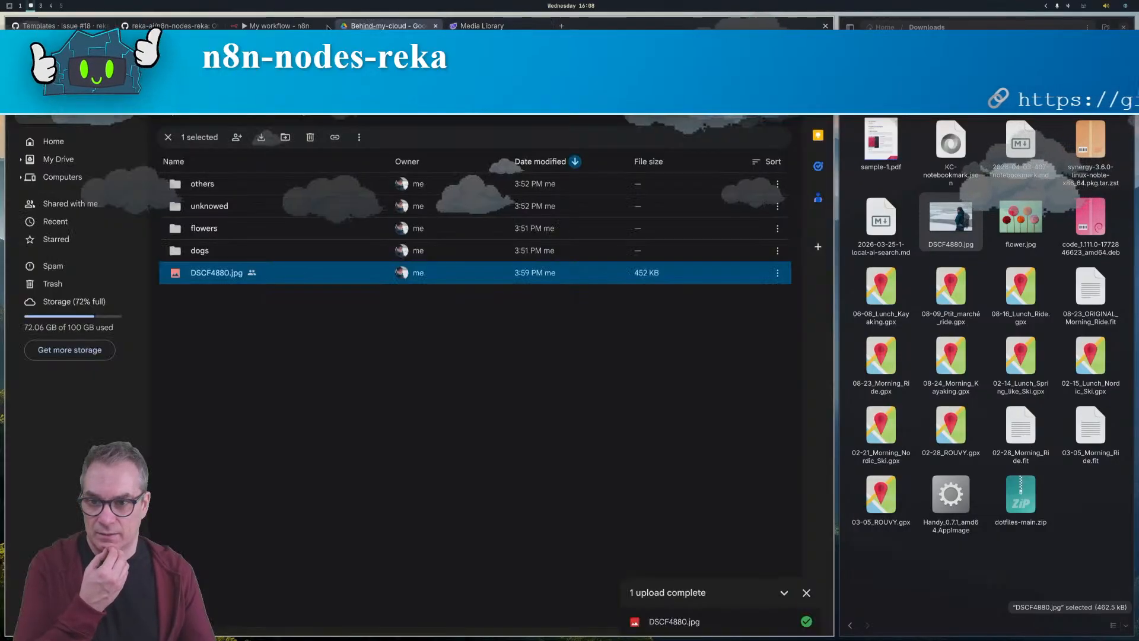
{"action": "key", "text": "ctrl+shift+Tab"}
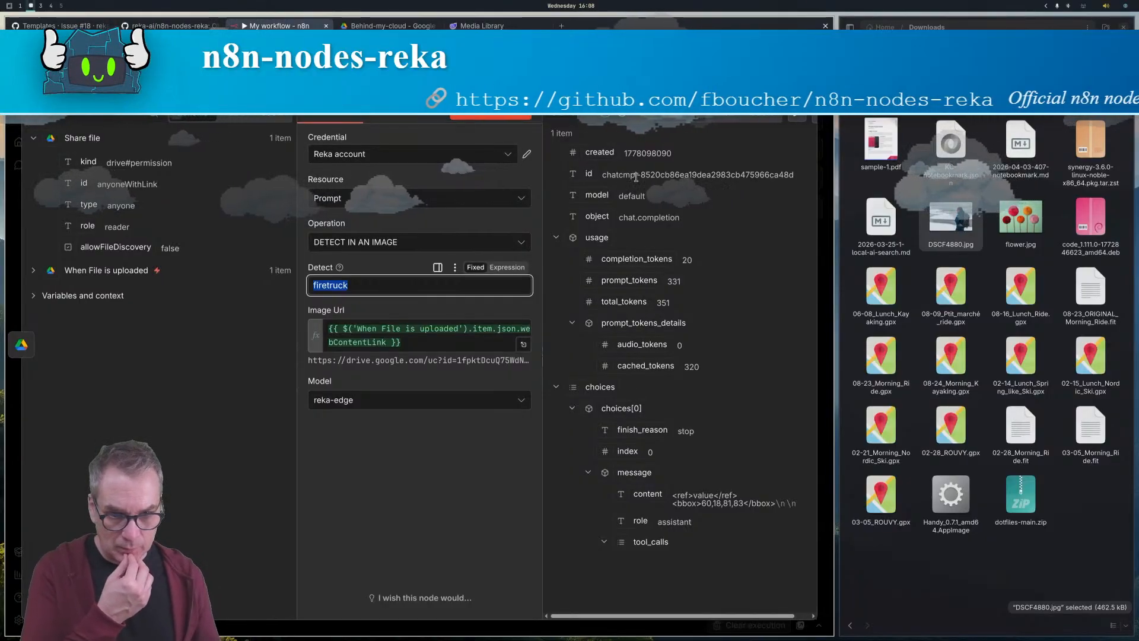
{"action": "left_click", "coordinate": [467, 361]}
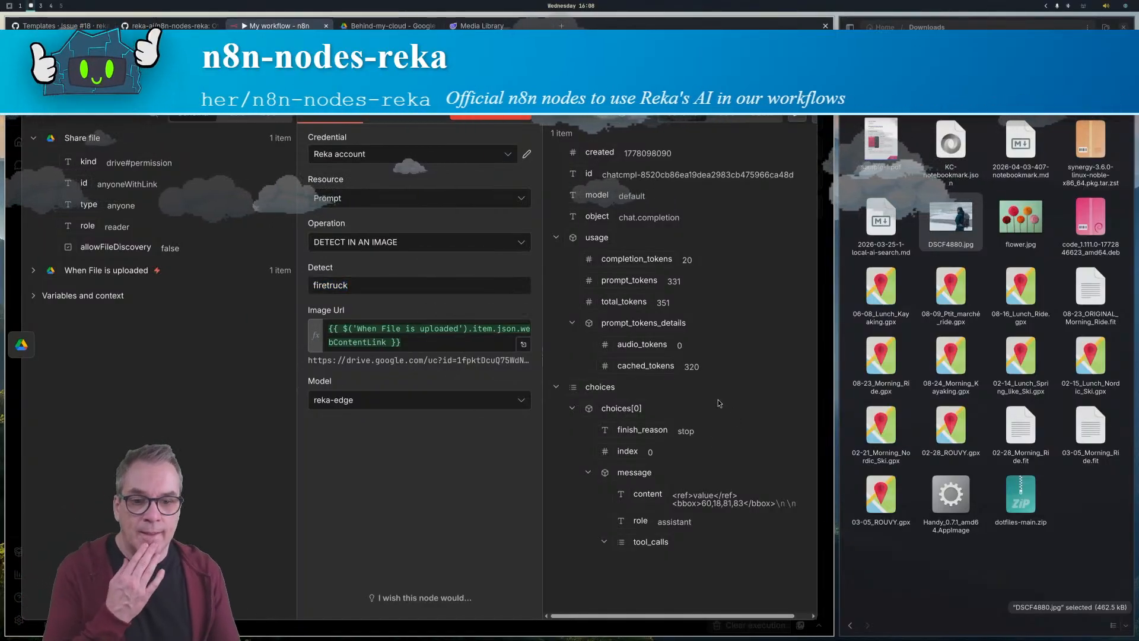
- Open docs.reka.ai in a new browser tab and go to the Chat with Image, Video, and Audio page
{"action": "left_click", "coordinate": [561, 25]}
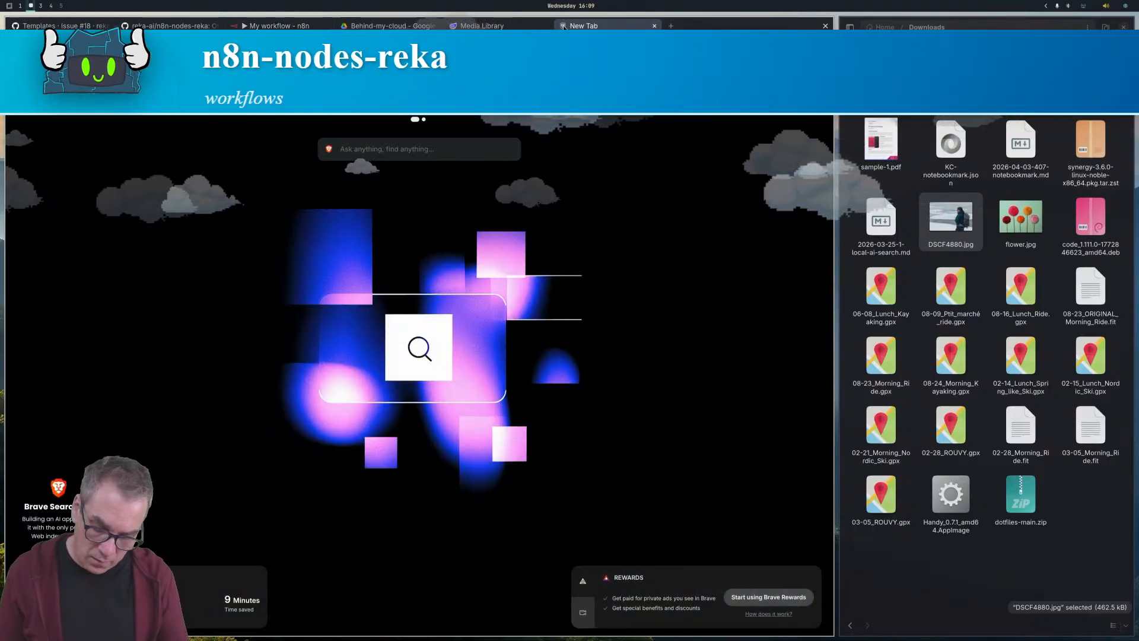
{"action": "type", "text": "docs.reka.ai"}
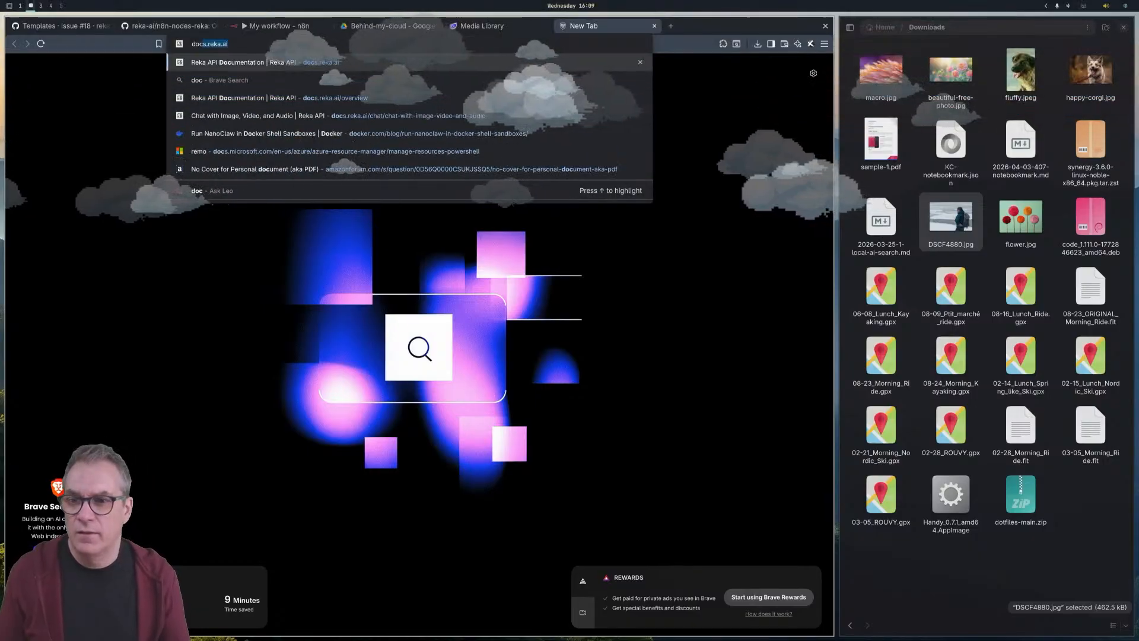
{"action": "key", "text": "Return"}
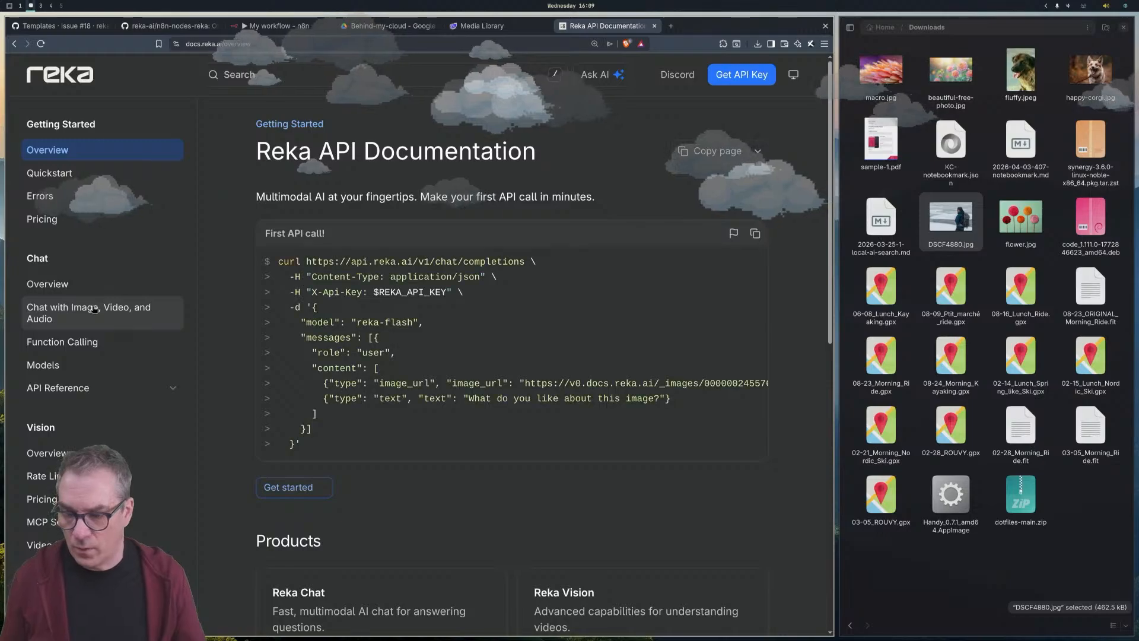
{"action": "scroll", "coordinate": [95, 308], "scroll_direction": "down", "scroll_amount": 2}
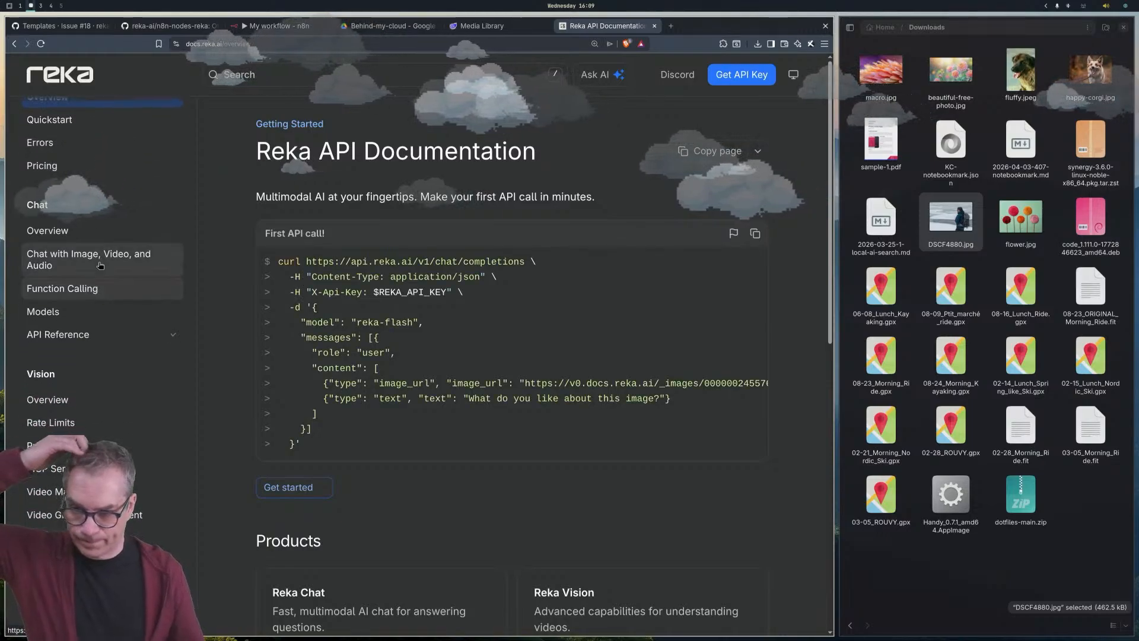
{"action": "left_click", "coordinate": [100, 265]}
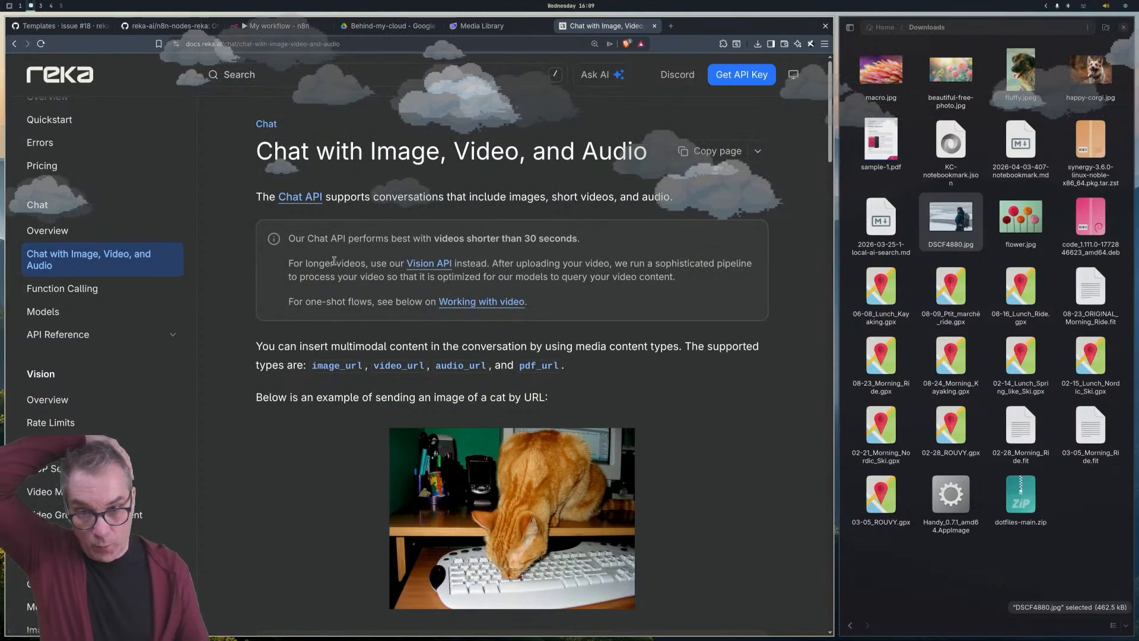
- Read through the Chat with Image, Video, and Audio page and search it for "detec"
{"action": "scroll", "coordinate": [334, 261], "scroll_direction": "down", "scroll_amount": 2}
{"action": "scroll", "coordinate": [334, 261], "scroll_direction": "down", "scroll_amount": 8}
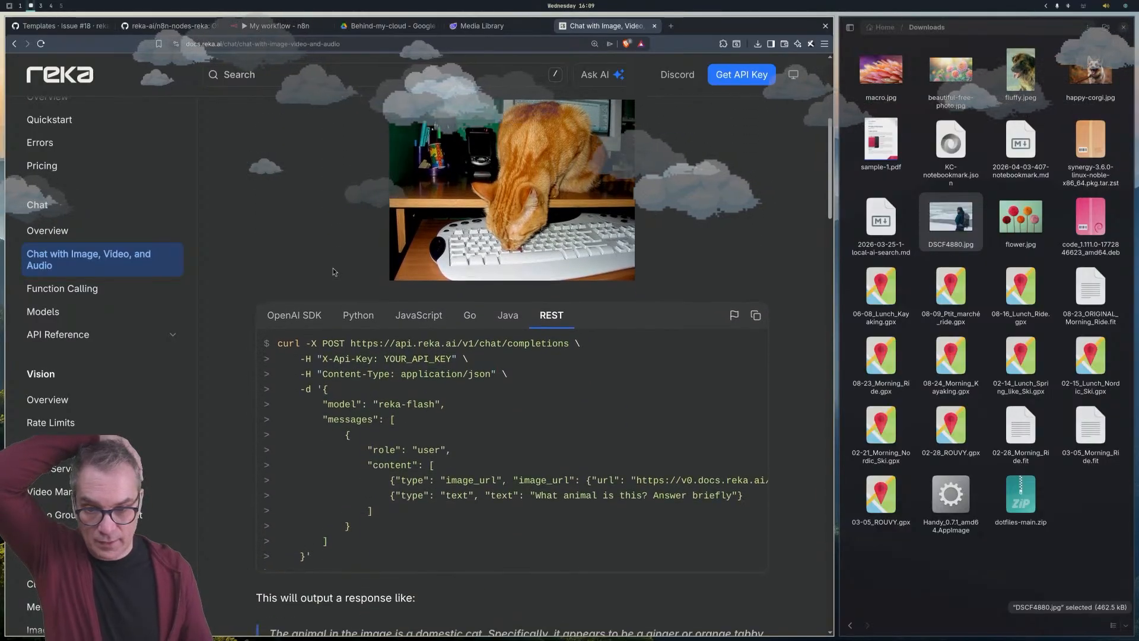
{"action": "scroll", "coordinate": [332, 272], "scroll_direction": "down", "scroll_amount": 5}
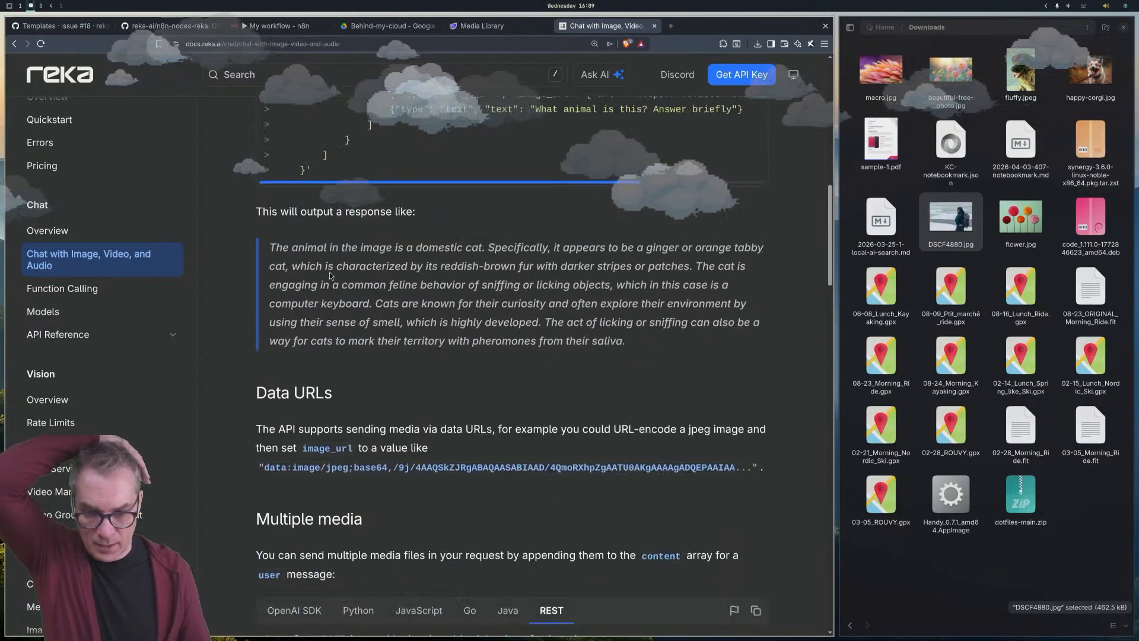
{"action": "scroll", "coordinate": [329, 272], "scroll_direction": "down", "scroll_amount": 11}
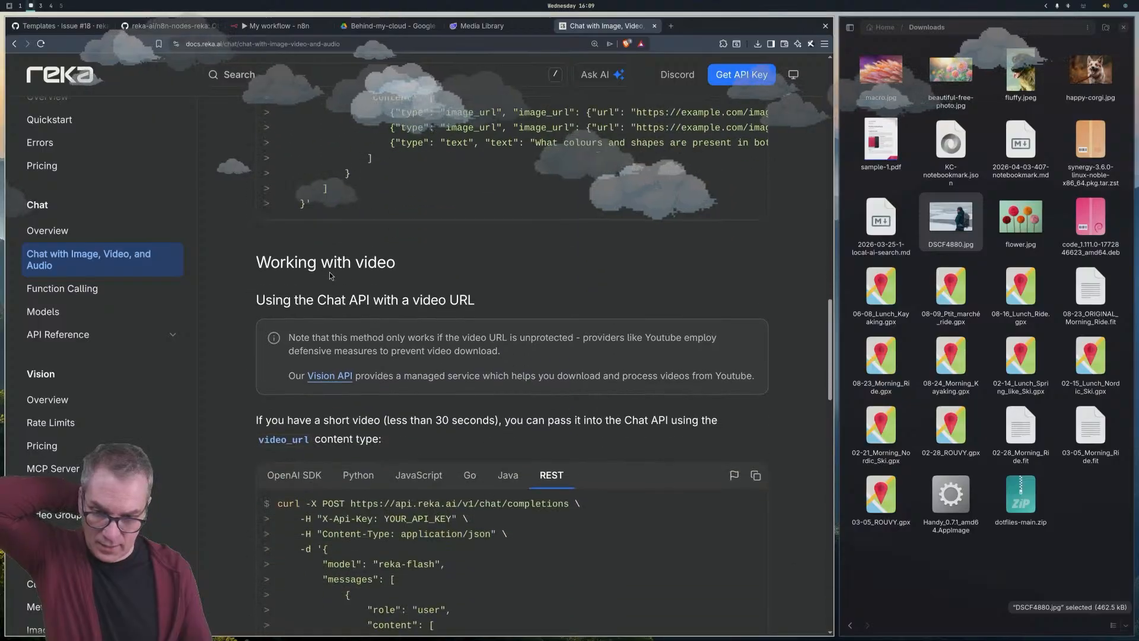
{"action": "scroll", "coordinate": [330, 272], "scroll_direction": "down", "scroll_amount": 2}
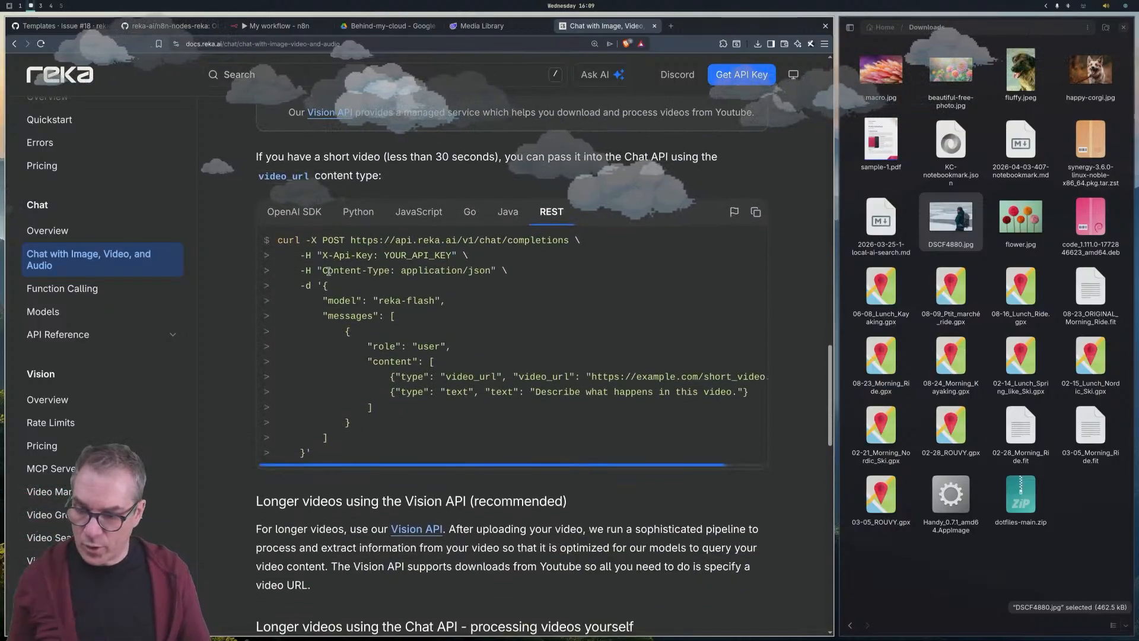
{"action": "scroll", "coordinate": [330, 270], "scroll_direction": "down", "scroll_amount": 1}
{"action": "scroll", "coordinate": [329, 269], "scroll_direction": "down", "scroll_amount": 3}
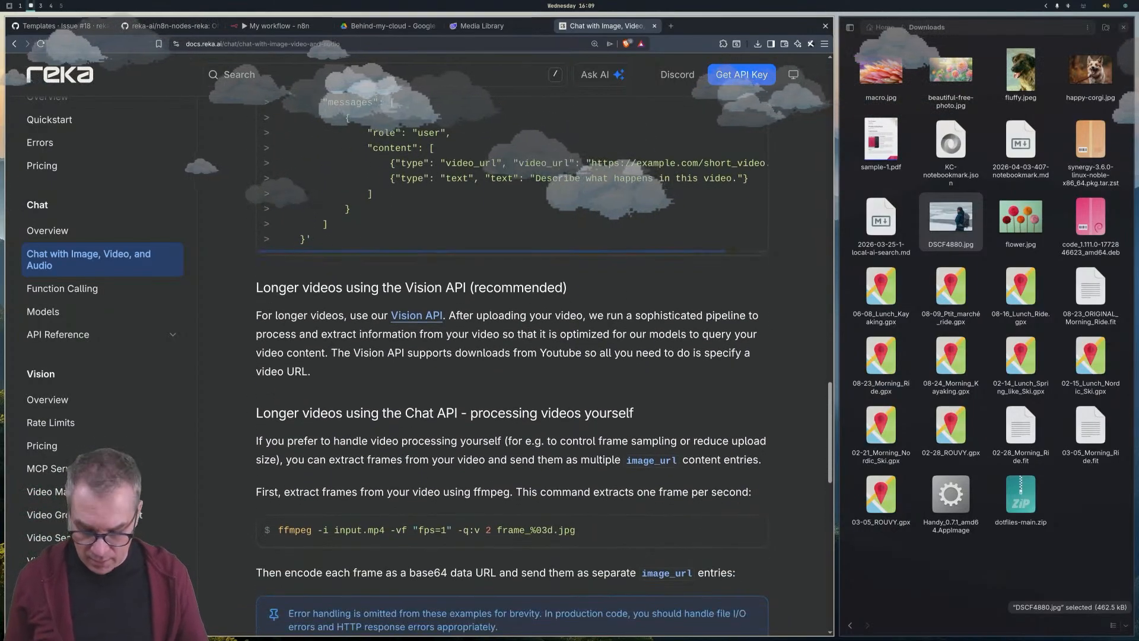
{"action": "key", "text": "ctrl+f"}
{"action": "type", "text": "de"}
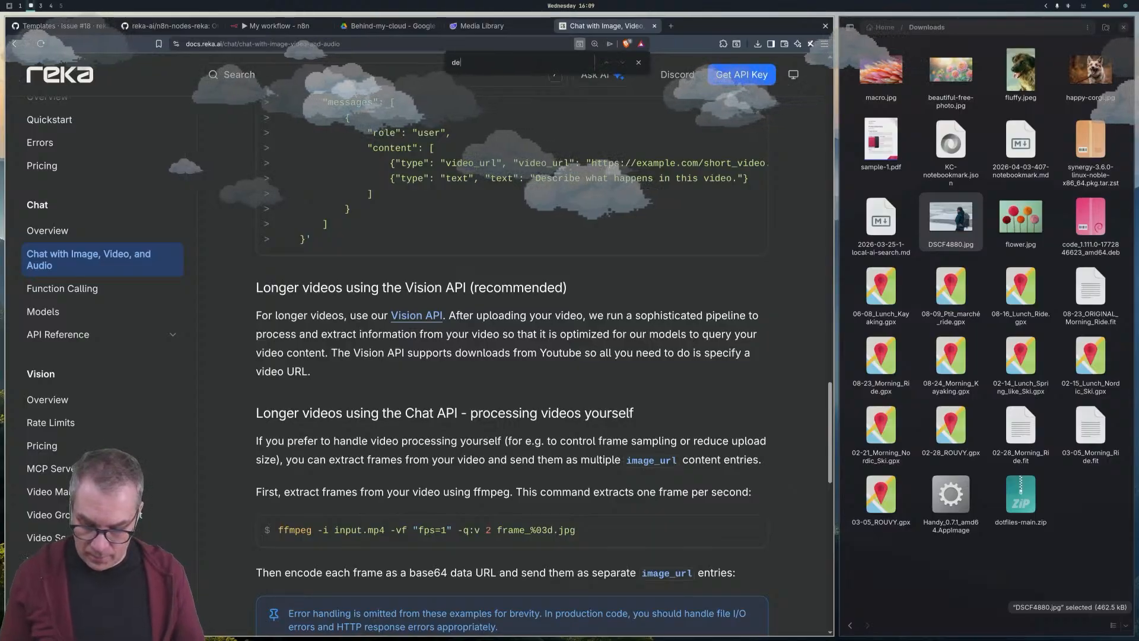
{"action": "type", "text": "tec"}
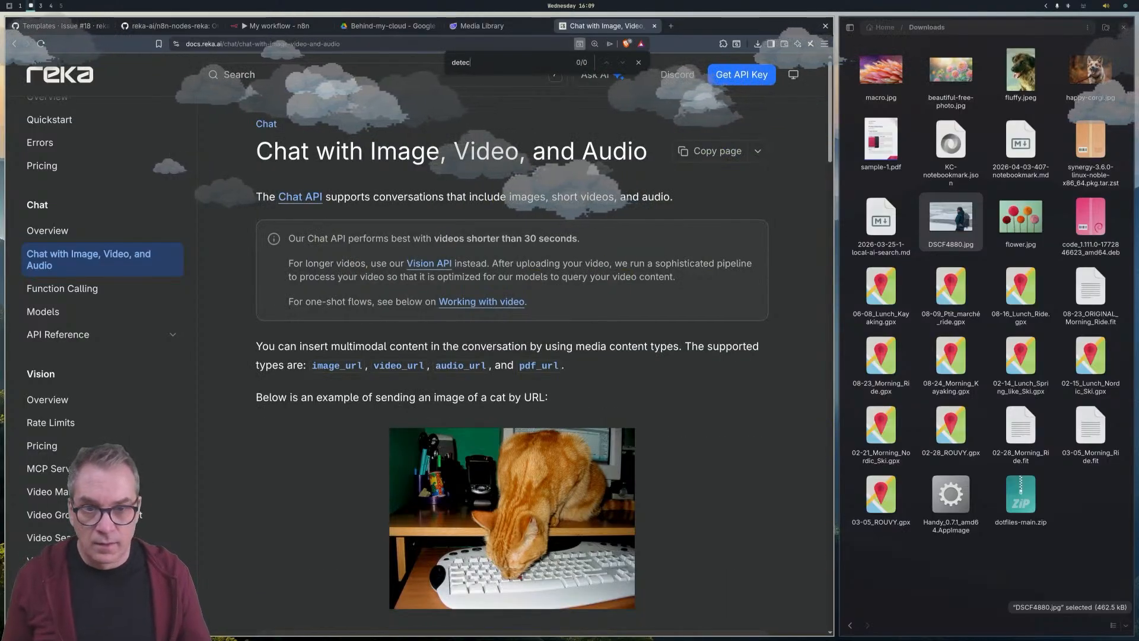
- Open the Vision Overview page of the Reka docs and look through it for object detection information
{"action": "scroll", "coordinate": [141, 334], "scroll_direction": "down", "scroll_amount": 4}
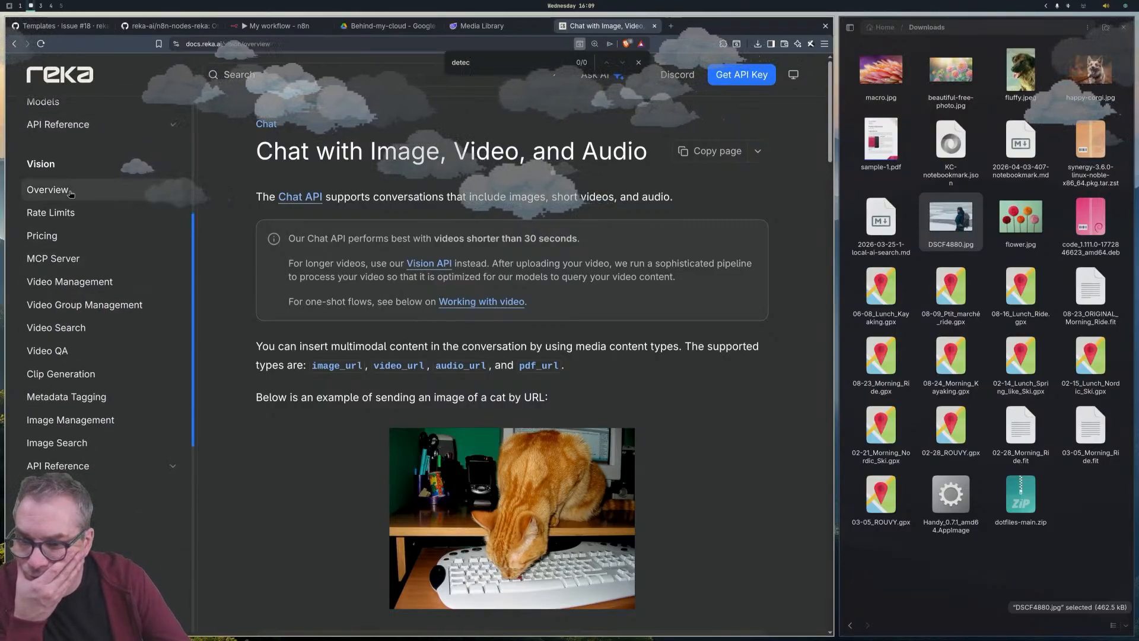
{"action": "left_click", "coordinate": [47, 190]}
{"action": "scroll", "coordinate": [438, 382], "scroll_direction": "down", "scroll_amount": 14}
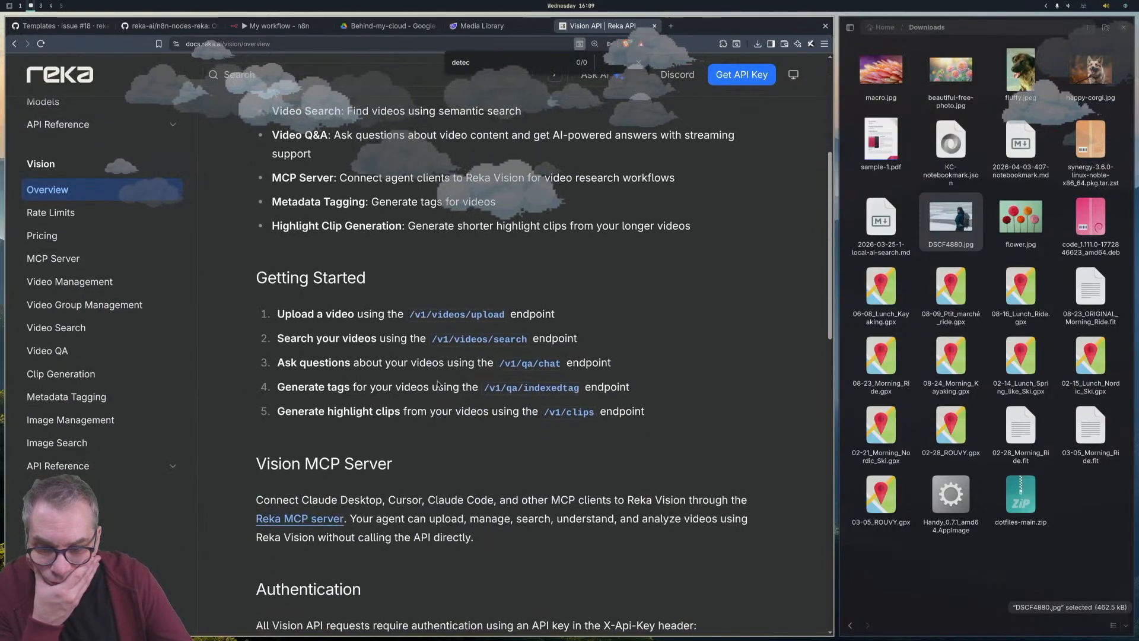
{"action": "scroll", "coordinate": [437, 384], "scroll_direction": "down", "scroll_amount": 6}
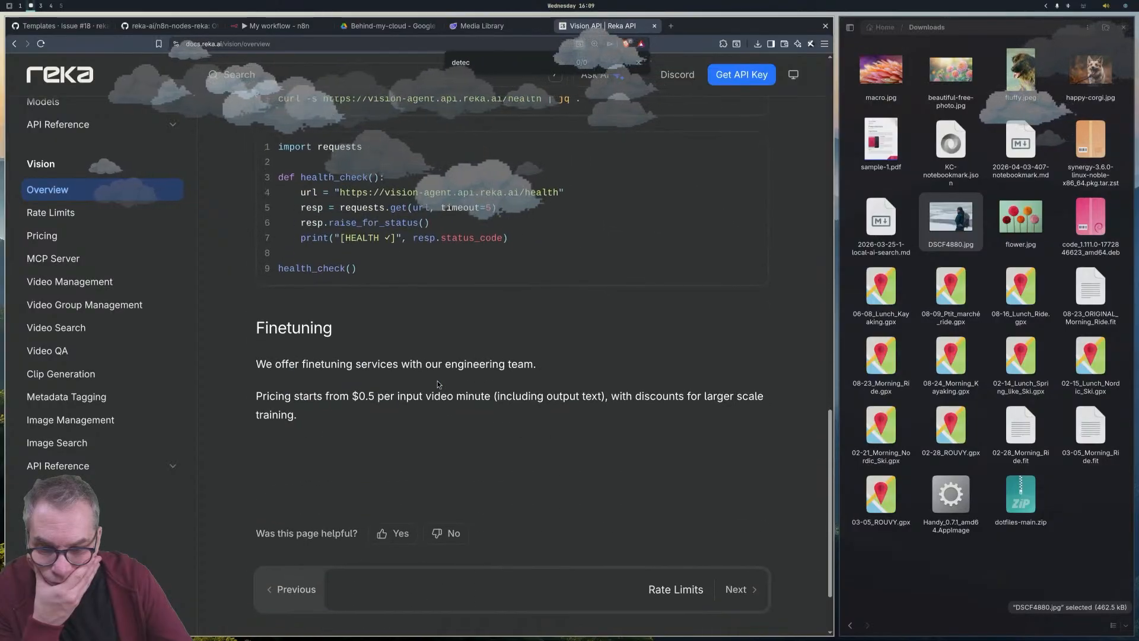
- Open the Vision section's Image Search page and read it through to the Use Cases
{"action": "left_click", "coordinate": [84, 441]}
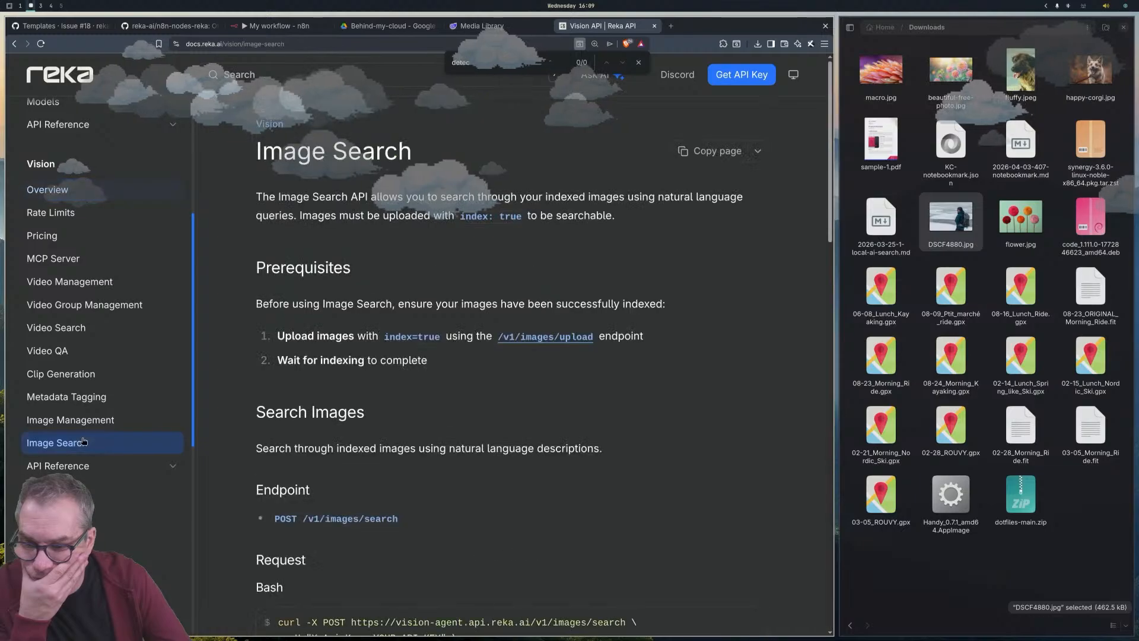
{"action": "scroll", "coordinate": [431, 400], "scroll_direction": "down", "scroll_amount": 5}
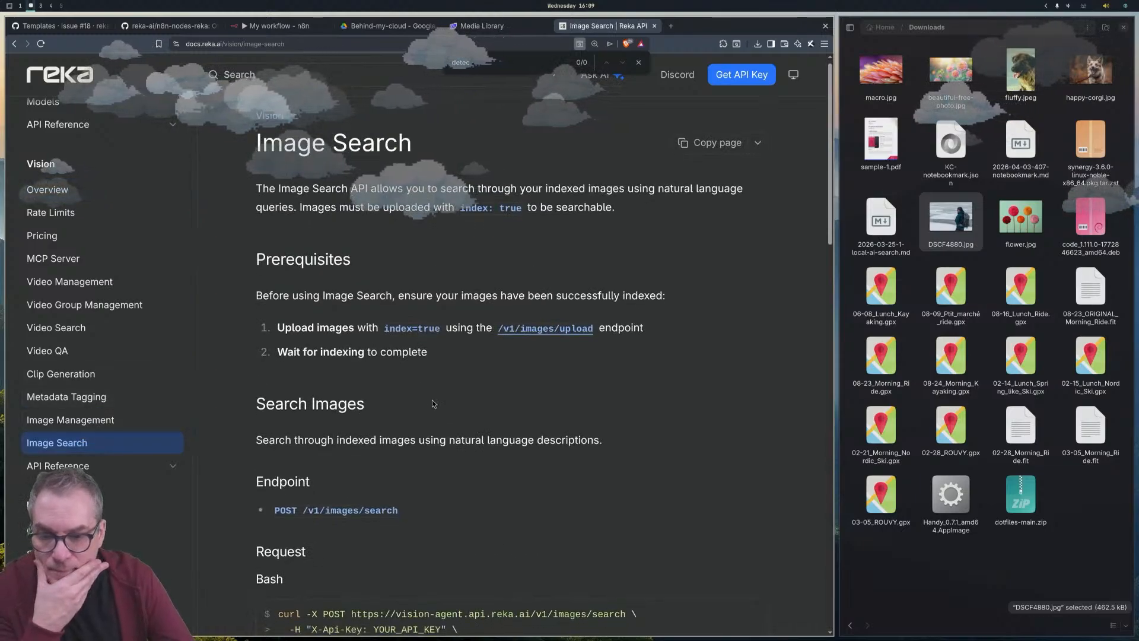
{"action": "scroll", "coordinate": [432, 400], "scroll_direction": "down", "scroll_amount": 15}
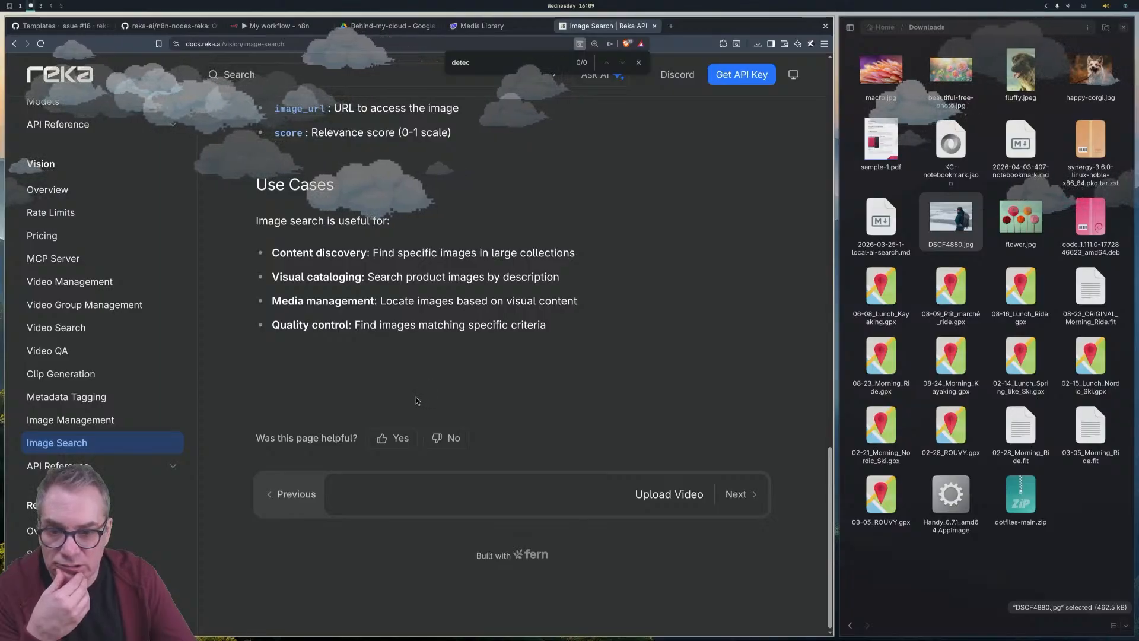
- Open the Image Management page and examine its upload, get, list and delete image endpoints for detection support
{"action": "left_click", "coordinate": [92, 414]}
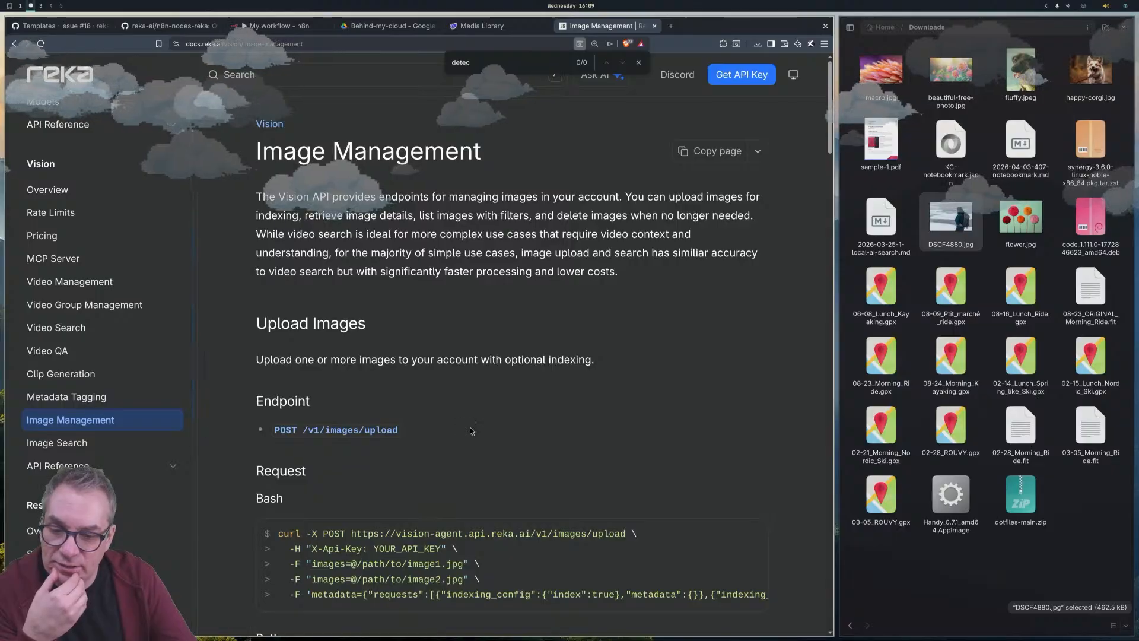
{"action": "scroll", "coordinate": [470, 427], "scroll_direction": "down", "scroll_amount": 10}
{"action": "scroll", "coordinate": [469, 428], "scroll_direction": "down", "scroll_amount": 4}
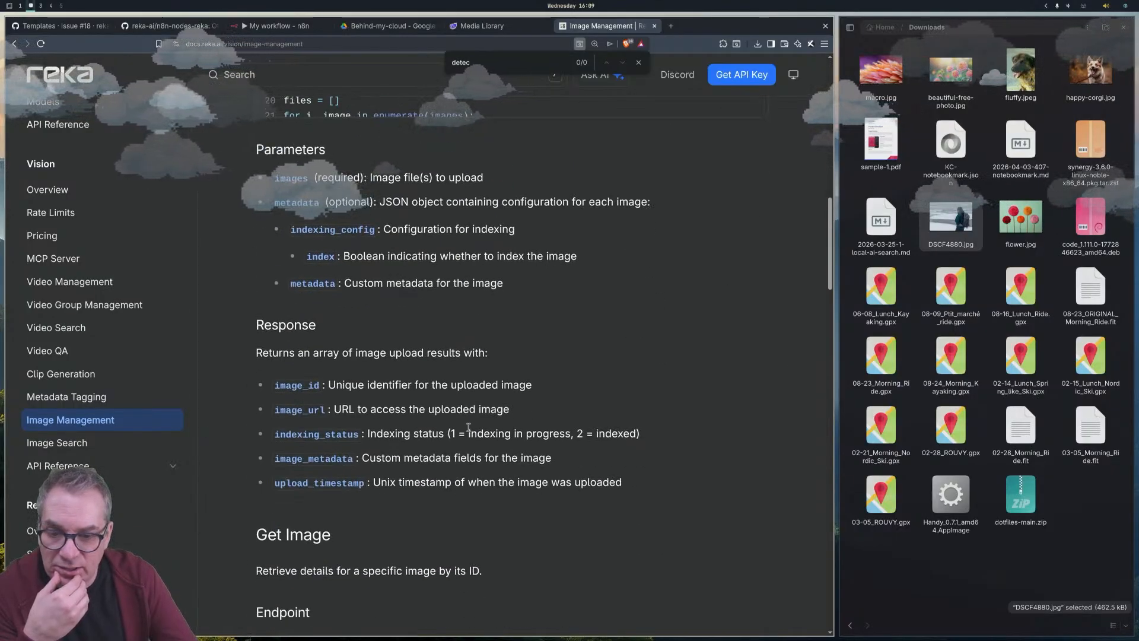
{"action": "scroll", "coordinate": [469, 427], "scroll_direction": "down", "scroll_amount": 8}
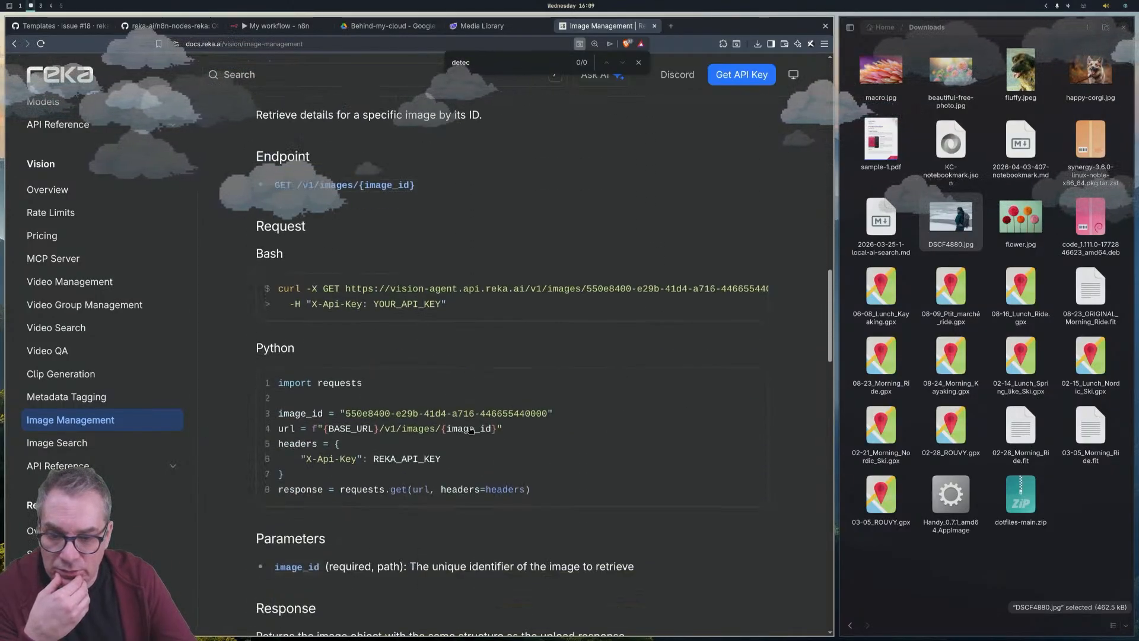
{"action": "scroll", "coordinate": [469, 428], "scroll_direction": "down", "scroll_amount": 8}
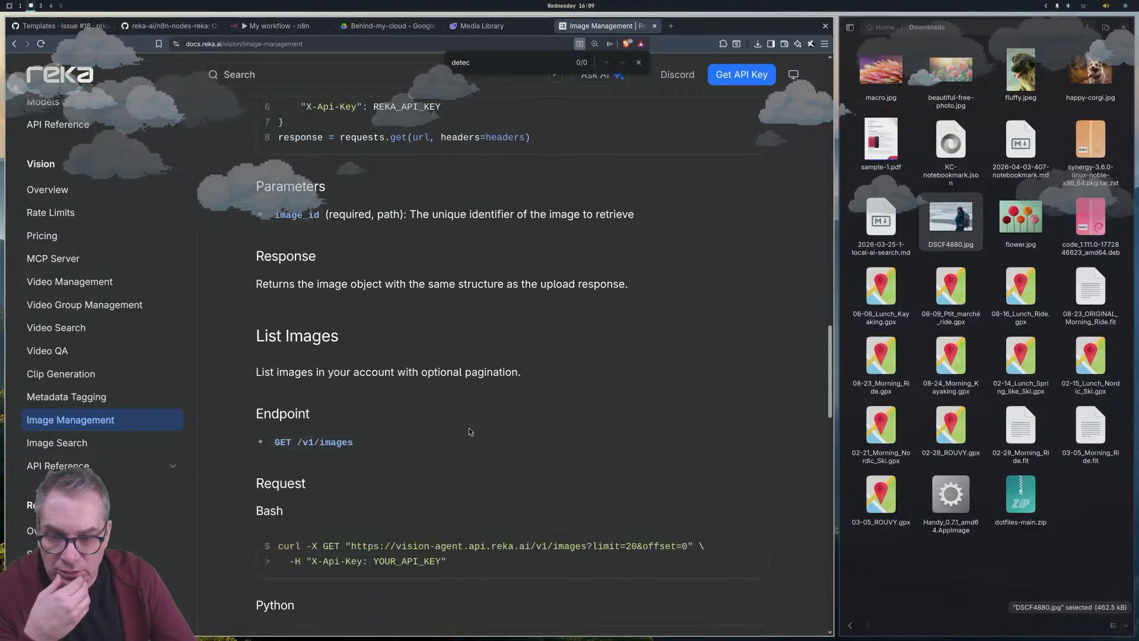
{"action": "scroll", "coordinate": [468, 428], "scroll_direction": "down", "scroll_amount": 7}
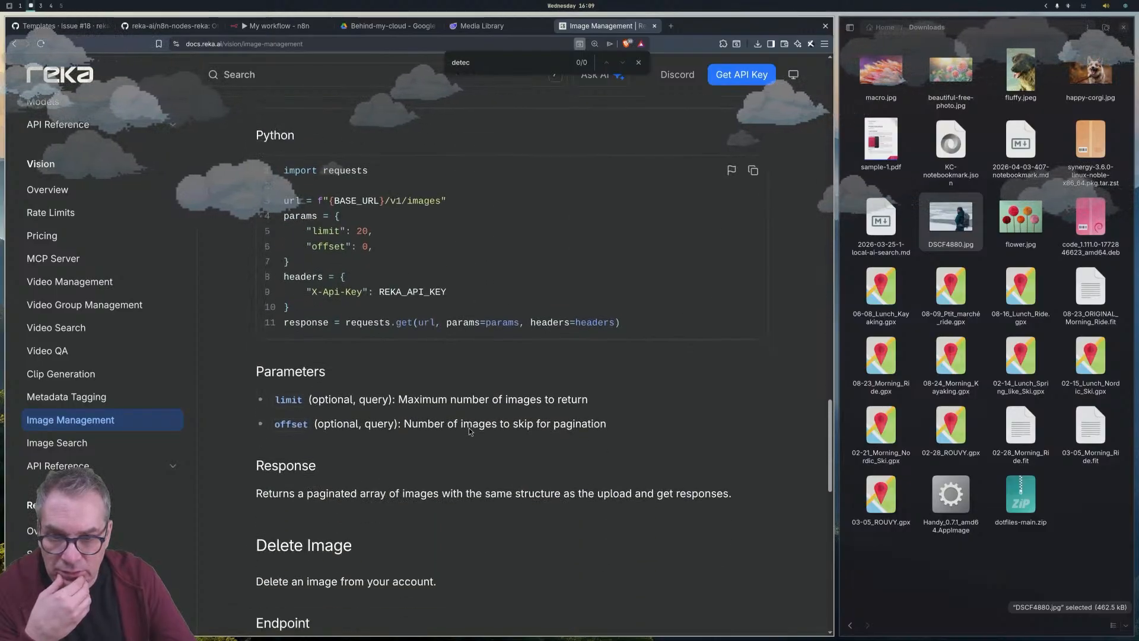
{"action": "scroll", "coordinate": [469, 427], "scroll_direction": "down", "scroll_amount": 6}
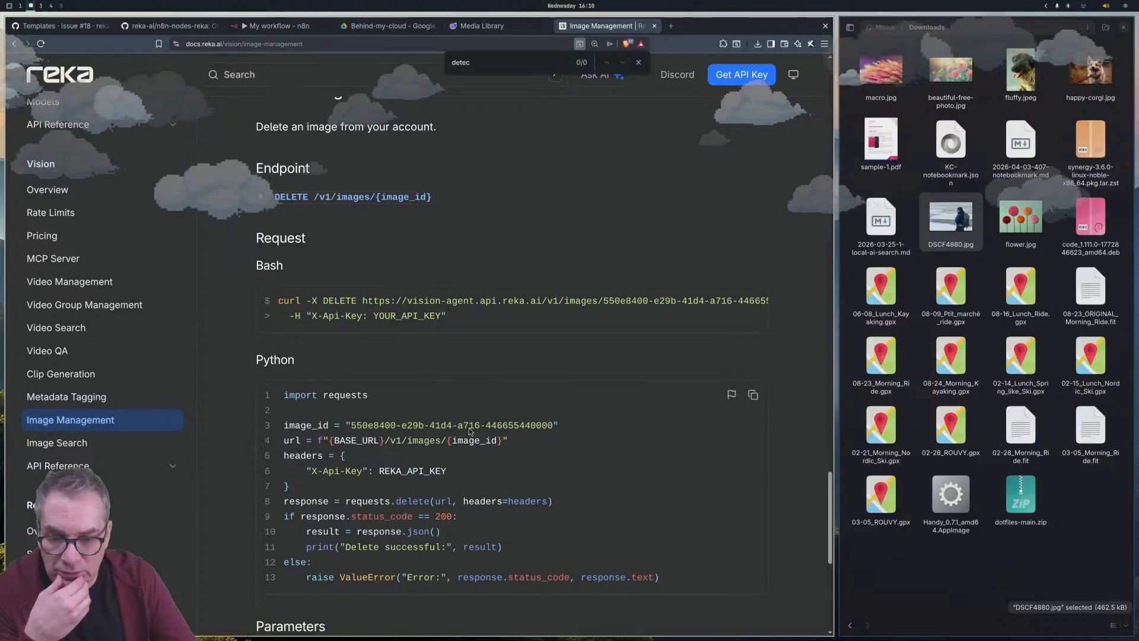
{"action": "scroll", "coordinate": [468, 428], "scroll_direction": "down", "scroll_amount": 3}
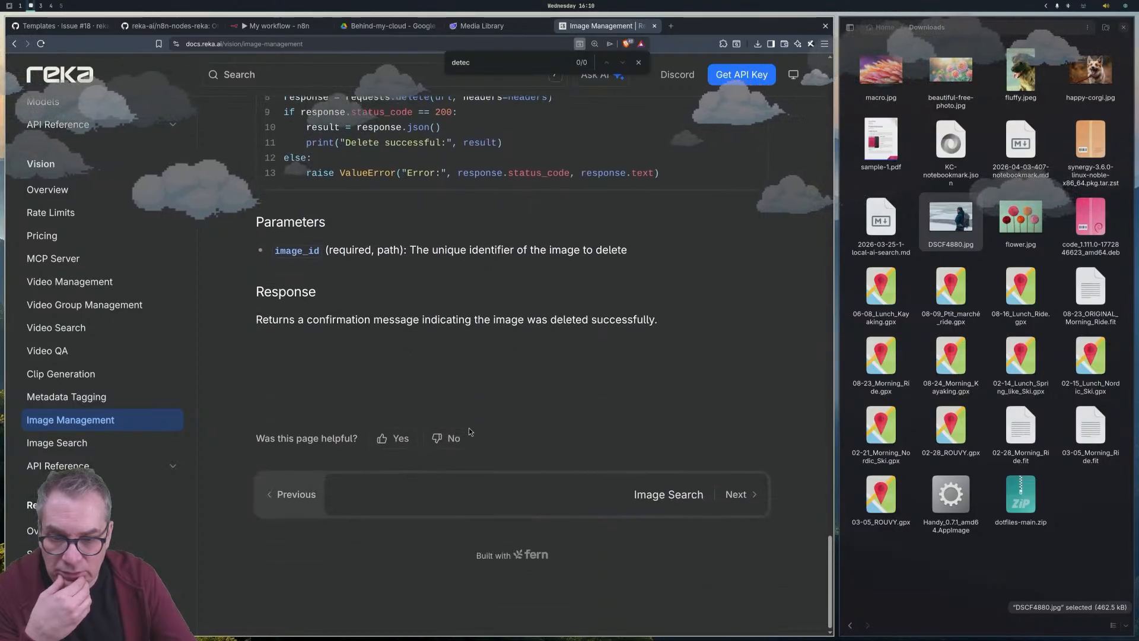
{"action": "scroll", "coordinate": [468, 428], "scroll_direction": "up", "scroll_amount": 7}
{"action": "scroll", "coordinate": [464, 429], "scroll_direction": "up", "scroll_amount": 2}
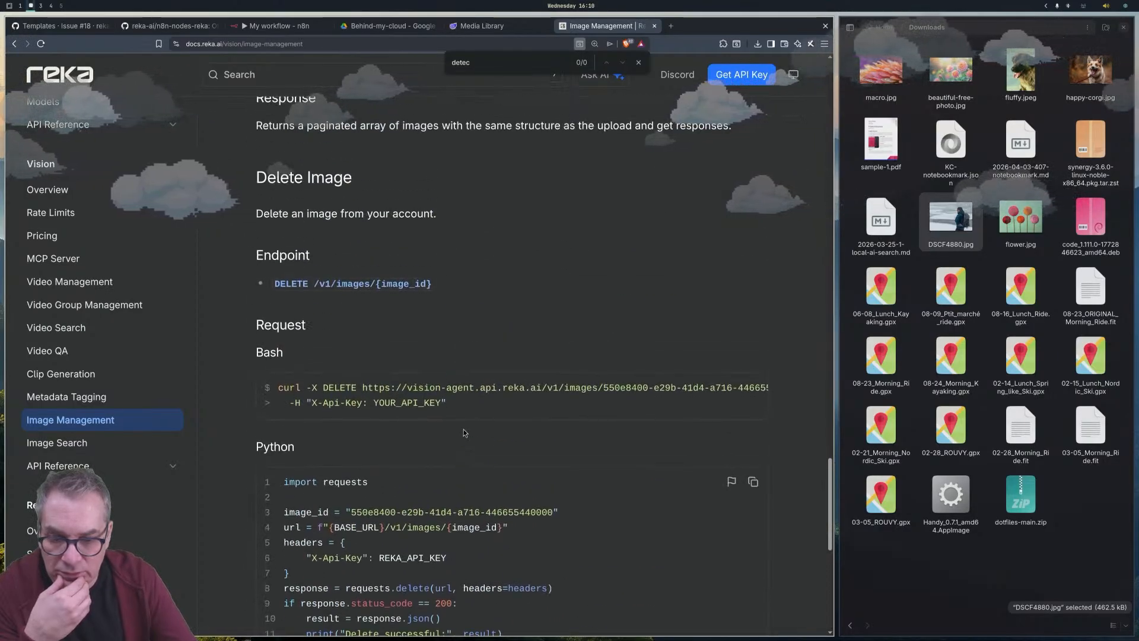
{"action": "scroll", "coordinate": [464, 429], "scroll_direction": "down", "scroll_amount": 5}
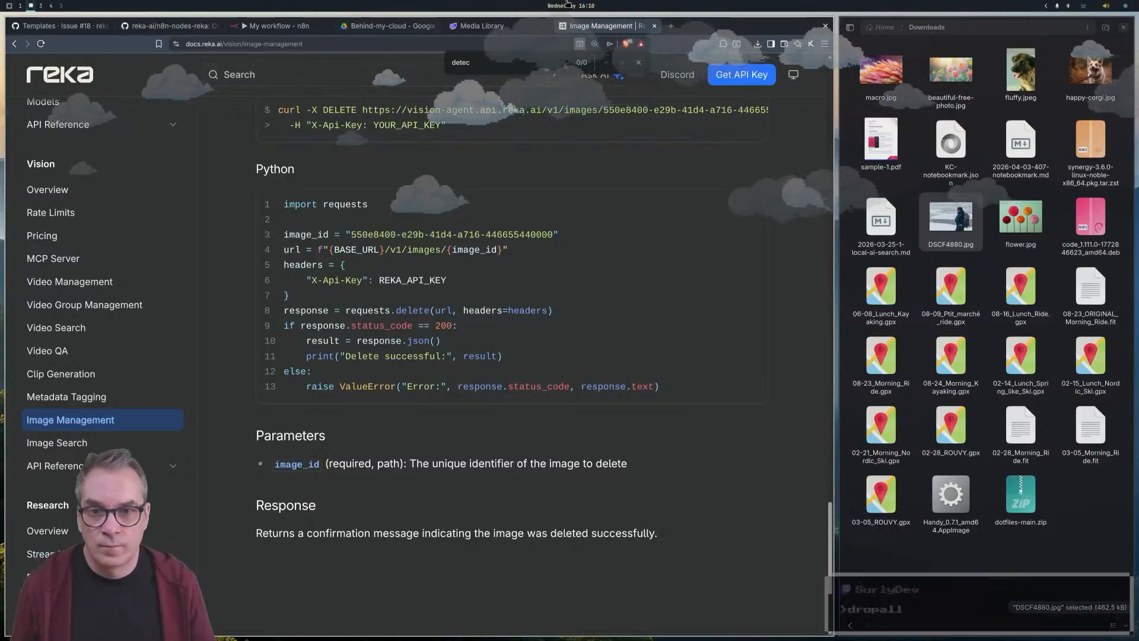
- Switch to the Media Library, set the detection prompt to "flower" and run the detection on DSCF4880.jpg
{"action": "left_click", "coordinate": [494, 30]}
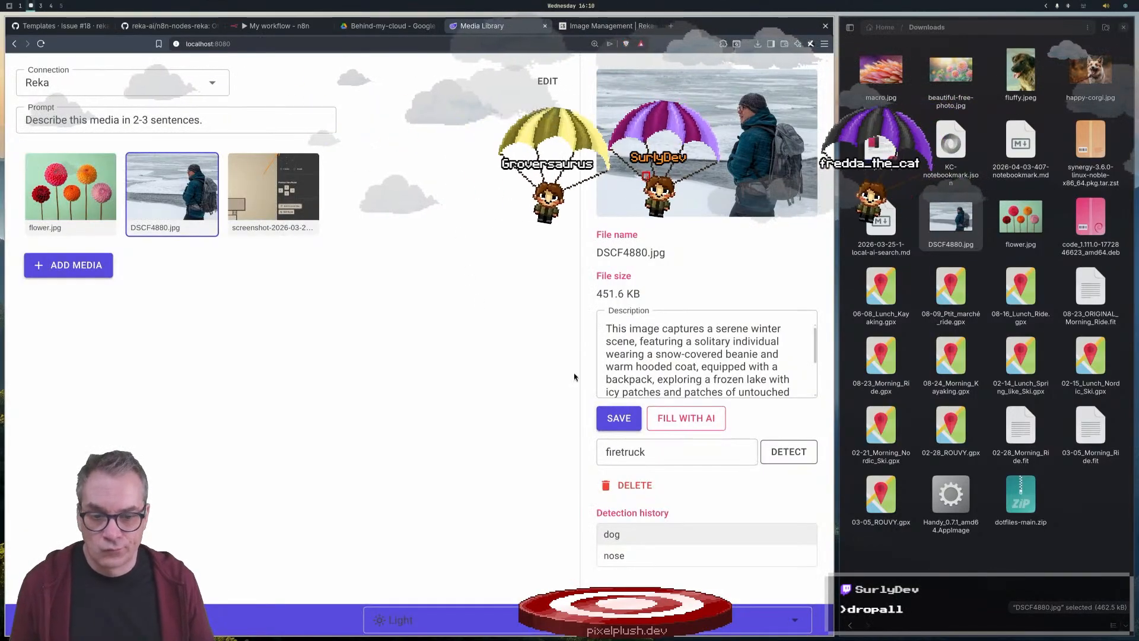
{"action": "left_click_drag", "start_coordinate": [668, 453], "coordinate": [523, 455]}
{"action": "type", "text": "flower"}
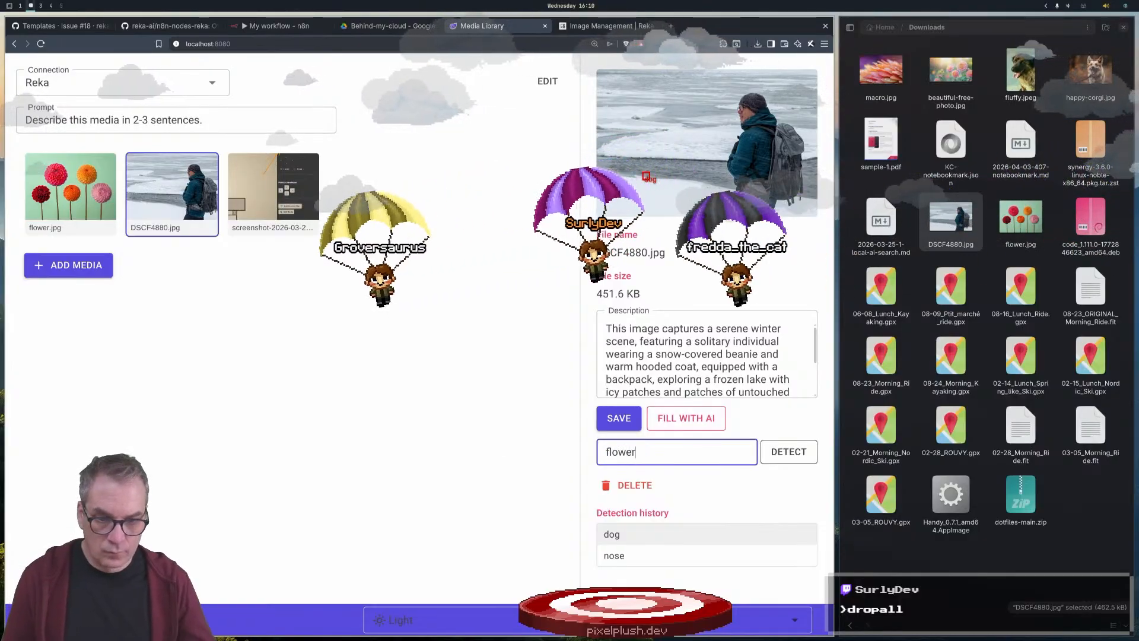
{"action": "left_click", "coordinate": [790, 452]}
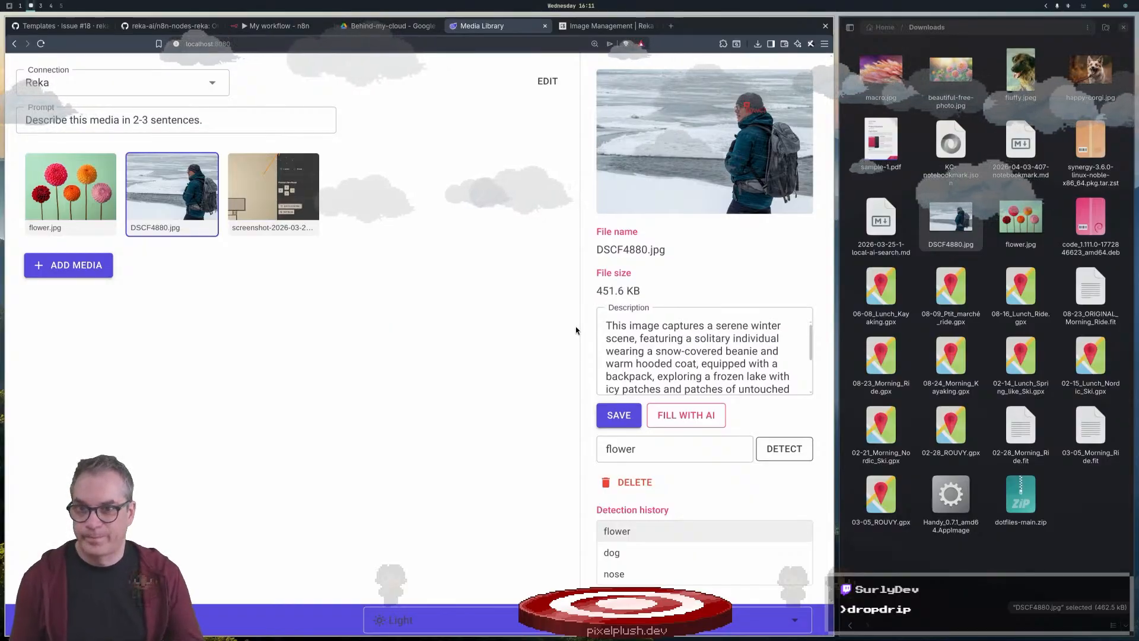
- Return to the n8n workflow and review the node's Operation options, keeping DETECT IN AN IMAGE selected
{"action": "left_click", "coordinate": [281, 26]}
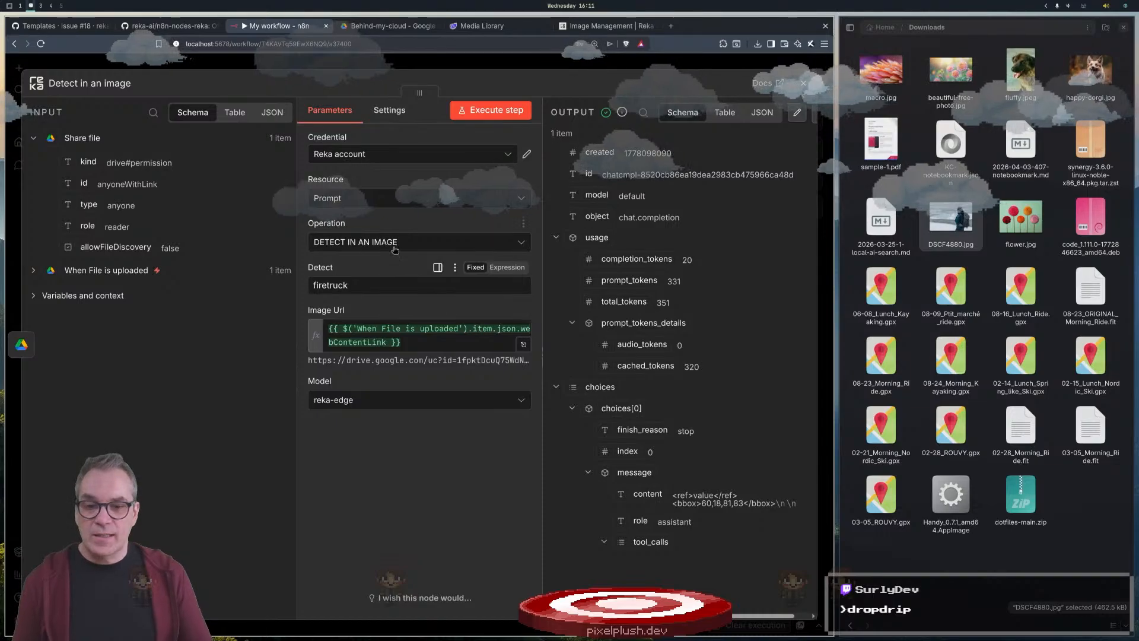
{"action": "left_click", "coordinate": [392, 243]}
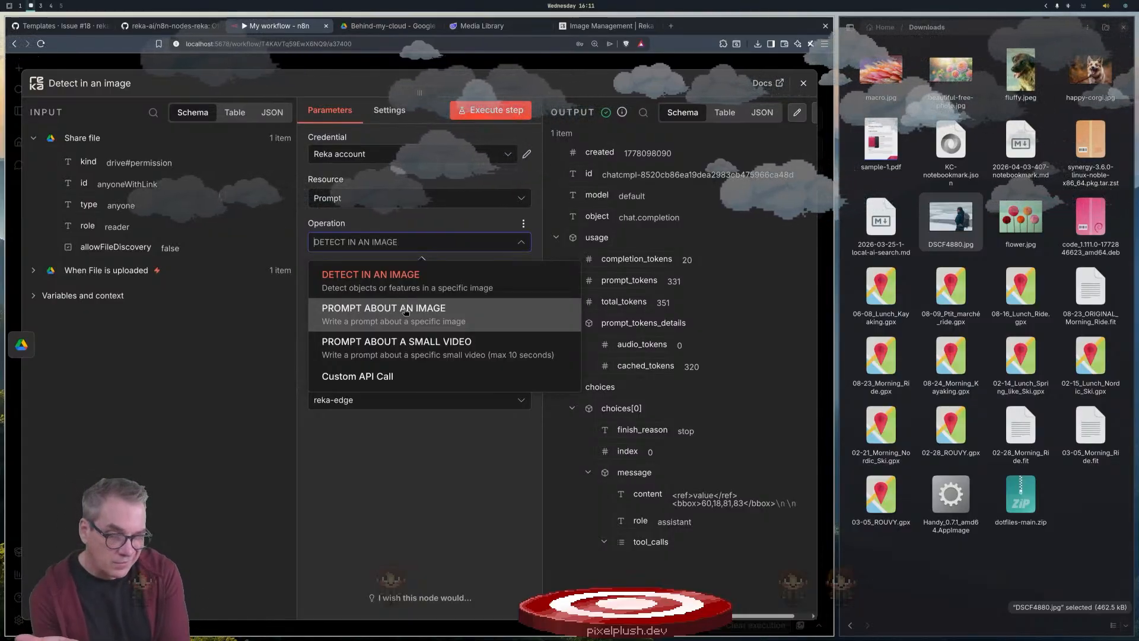
{"action": "left_click", "coordinate": [367, 289]}
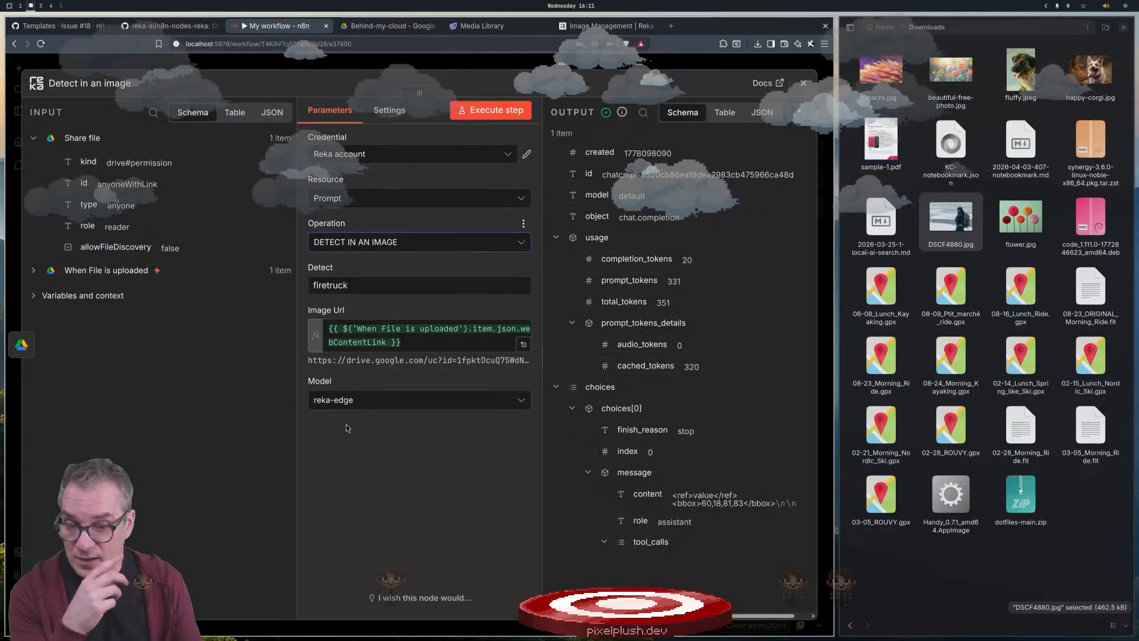
- Set the node's Model to reka-flash, execute the step and read the message content in the output
{"action": "left_click", "coordinate": [344, 400]}
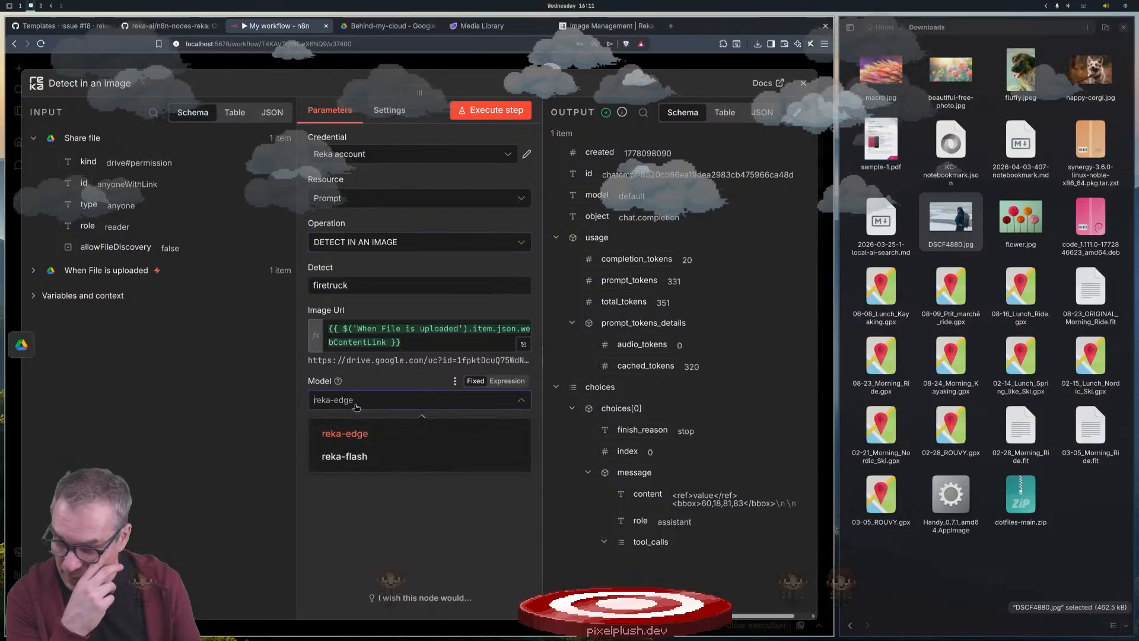
{"action": "left_click", "coordinate": [338, 456]}
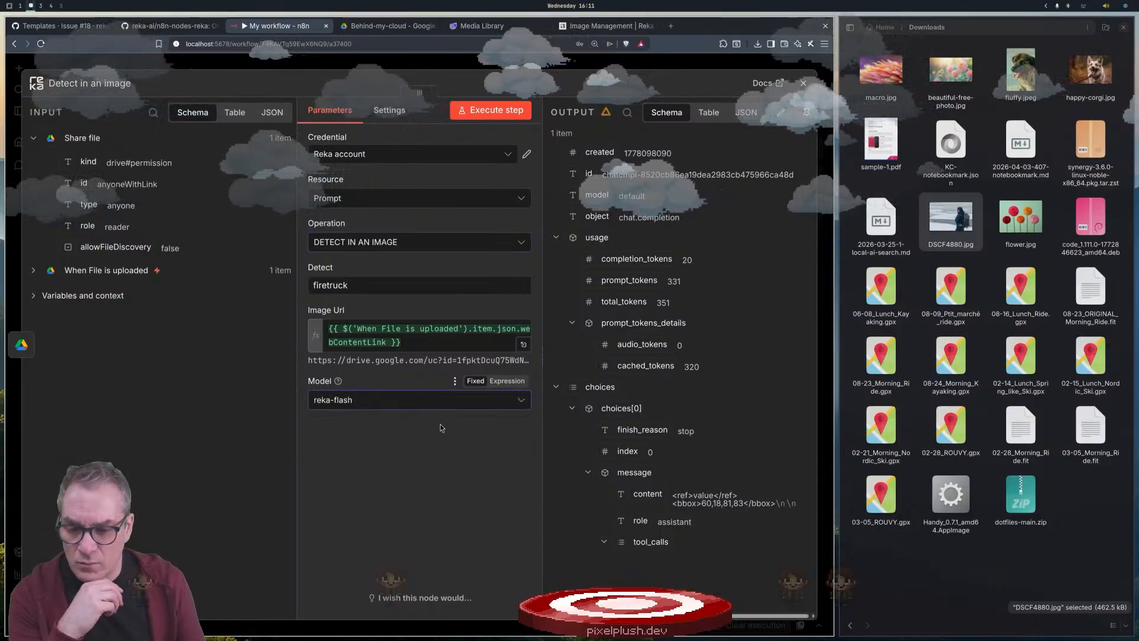
{"action": "left_click", "coordinate": [484, 106]}
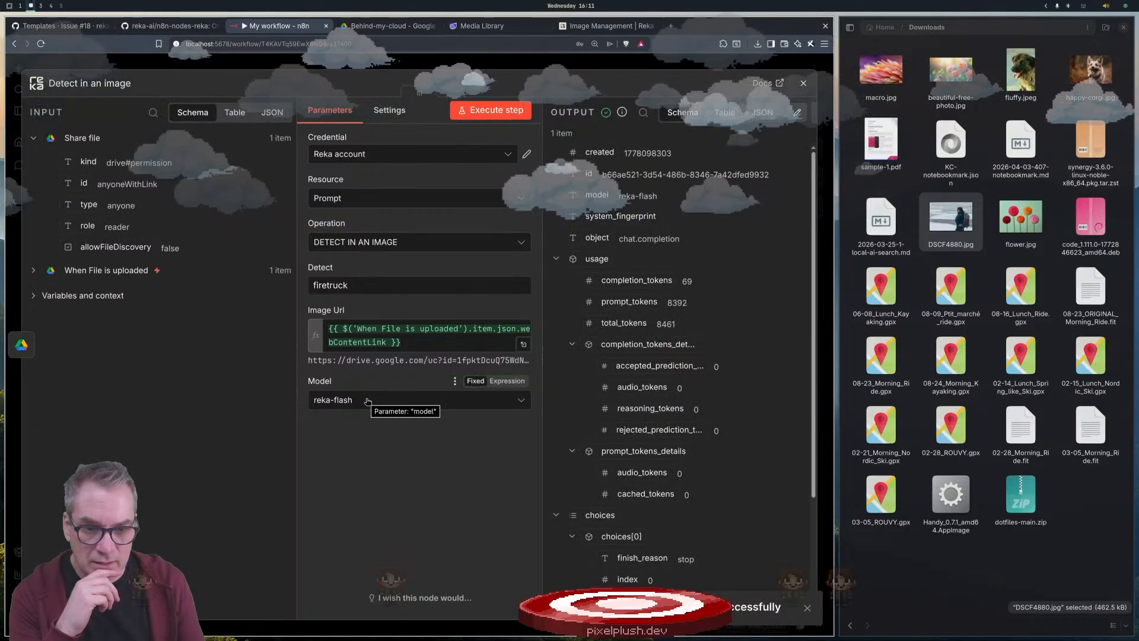
{"action": "scroll", "coordinate": [742, 424], "scroll_direction": "down", "scroll_amount": 3}
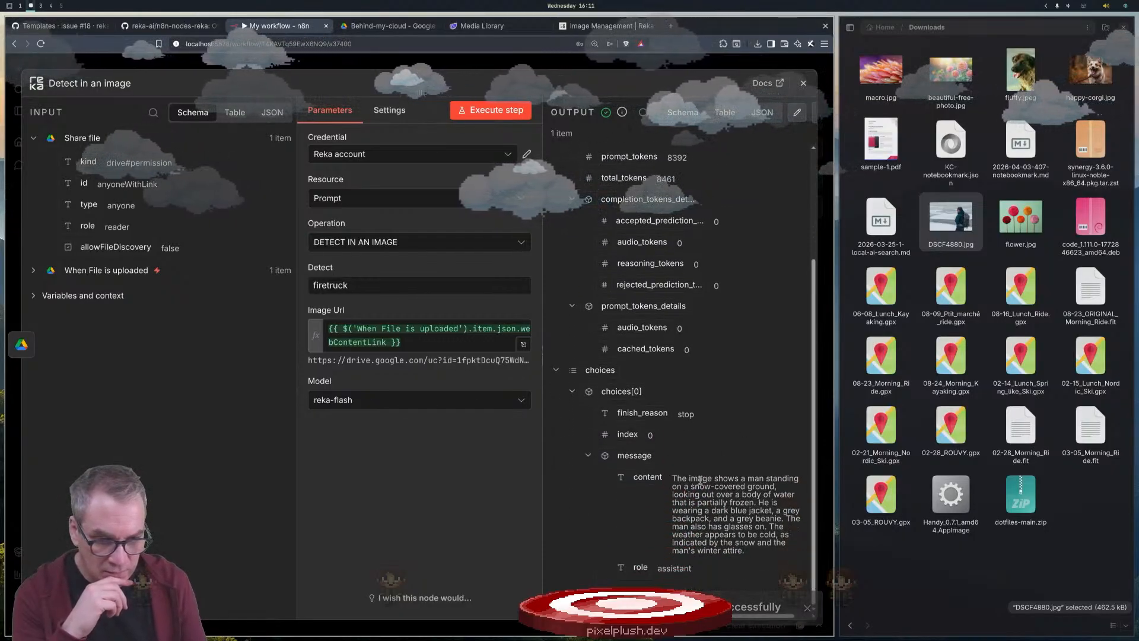
{"action": "left_click_drag", "start_coordinate": [715, 479], "coordinate": [786, 542]}
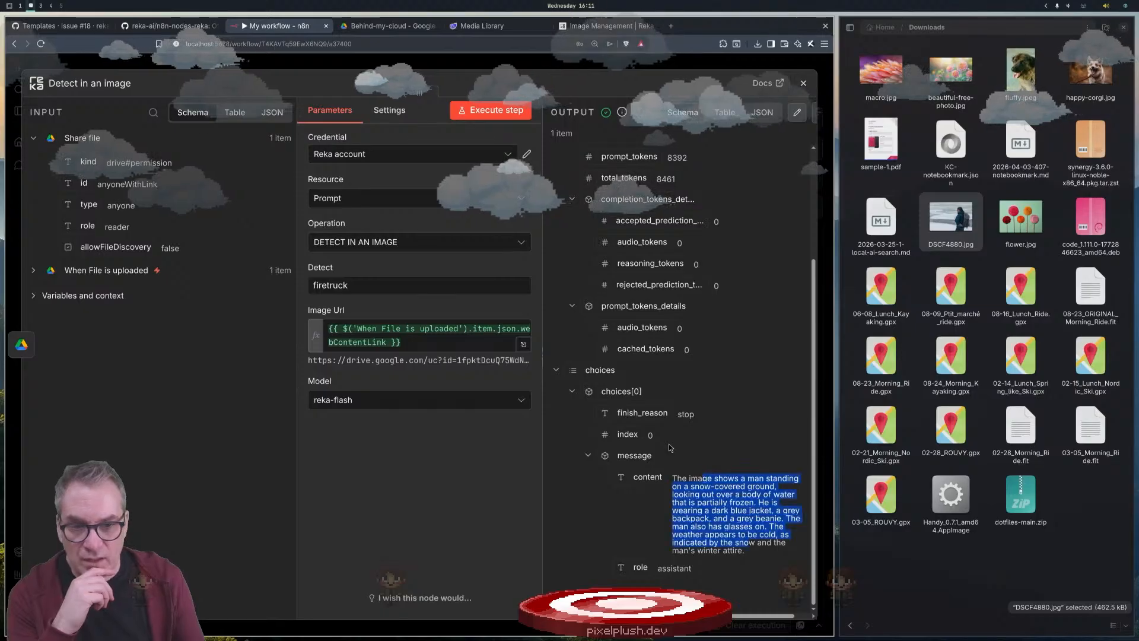
- Set the Detect in an image node's Model back to reka-edge
{"action": "scroll", "coordinate": [671, 447], "scroll_direction": "up", "scroll_amount": 3}
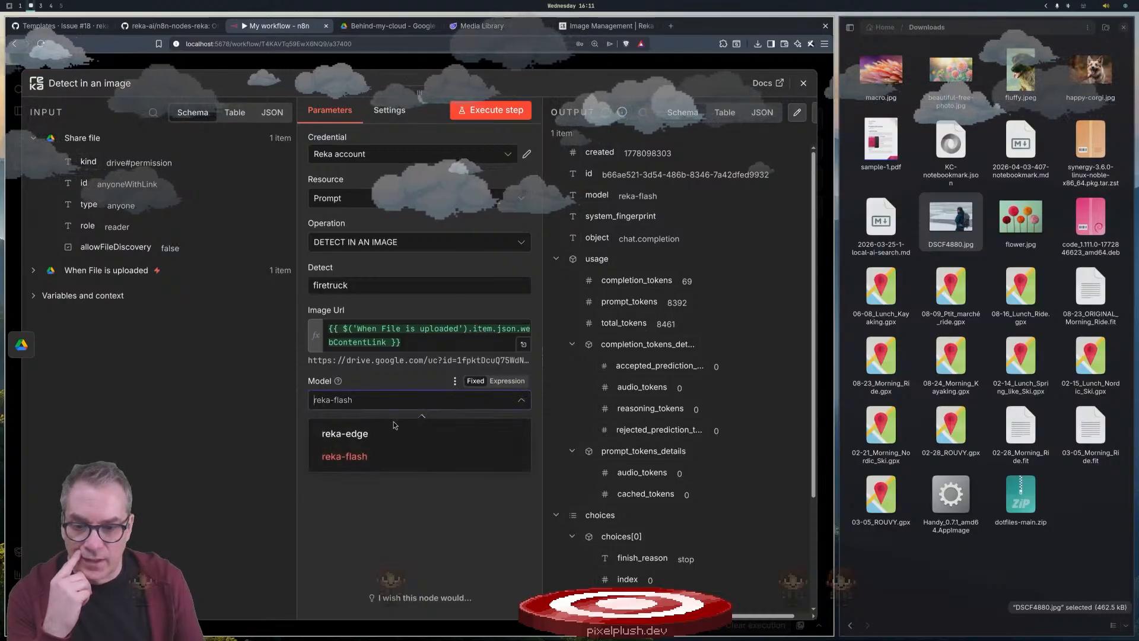
{"action": "left_click", "coordinate": [408, 432]}
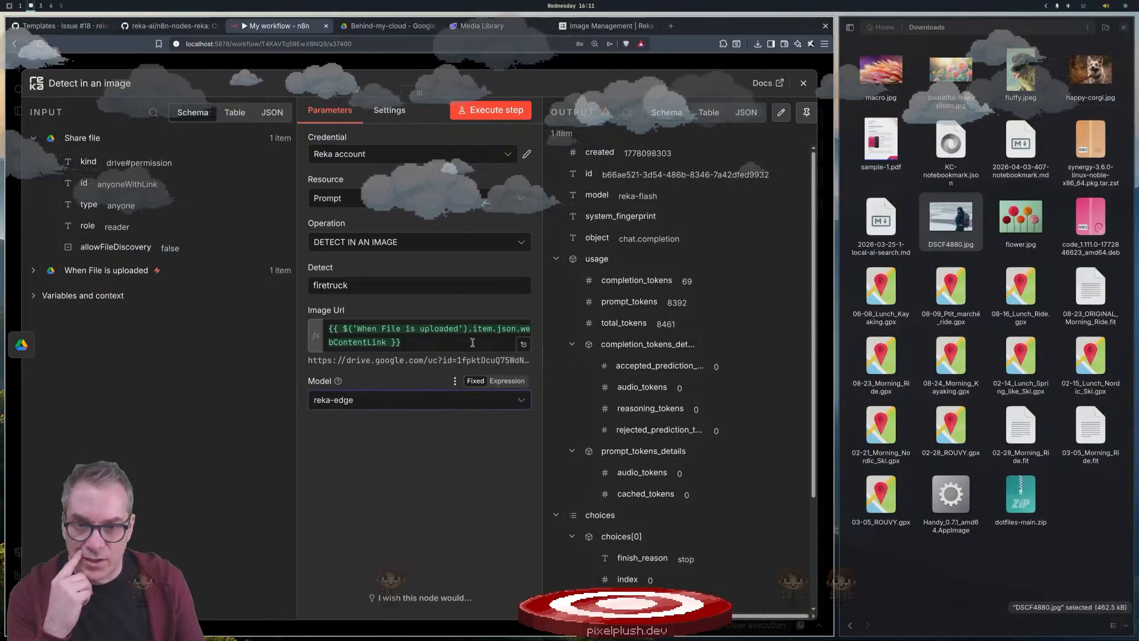
- Execute the Detect in an image node with reka-edge and set its Detect value to "dog"
{"action": "left_click", "coordinate": [494, 113]}
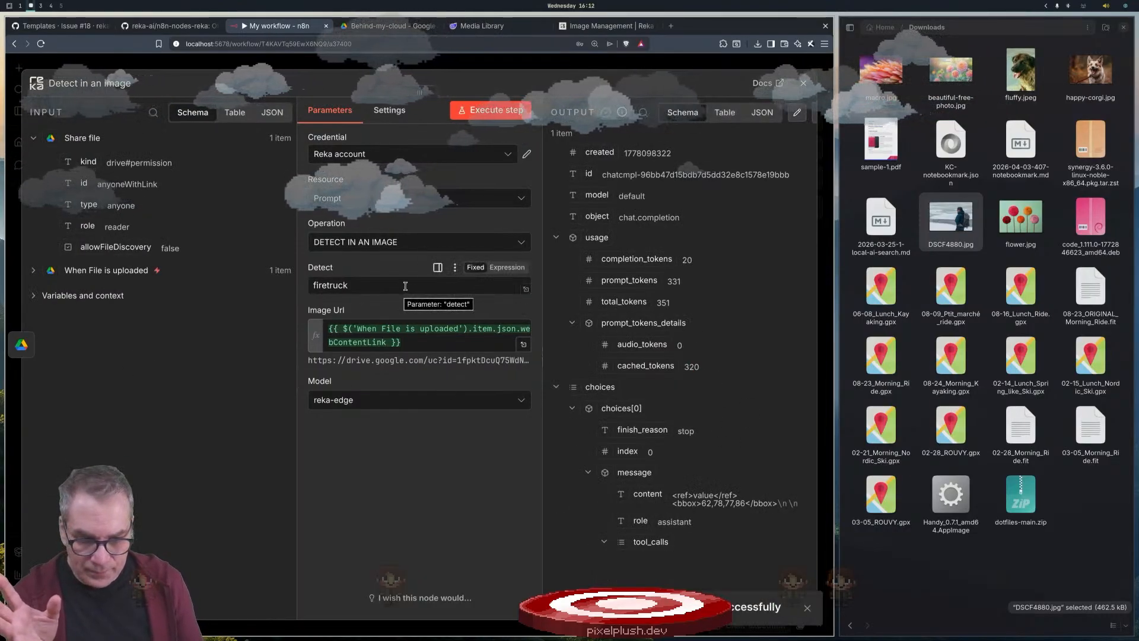
{"action": "double_click", "coordinate": [334, 279]}
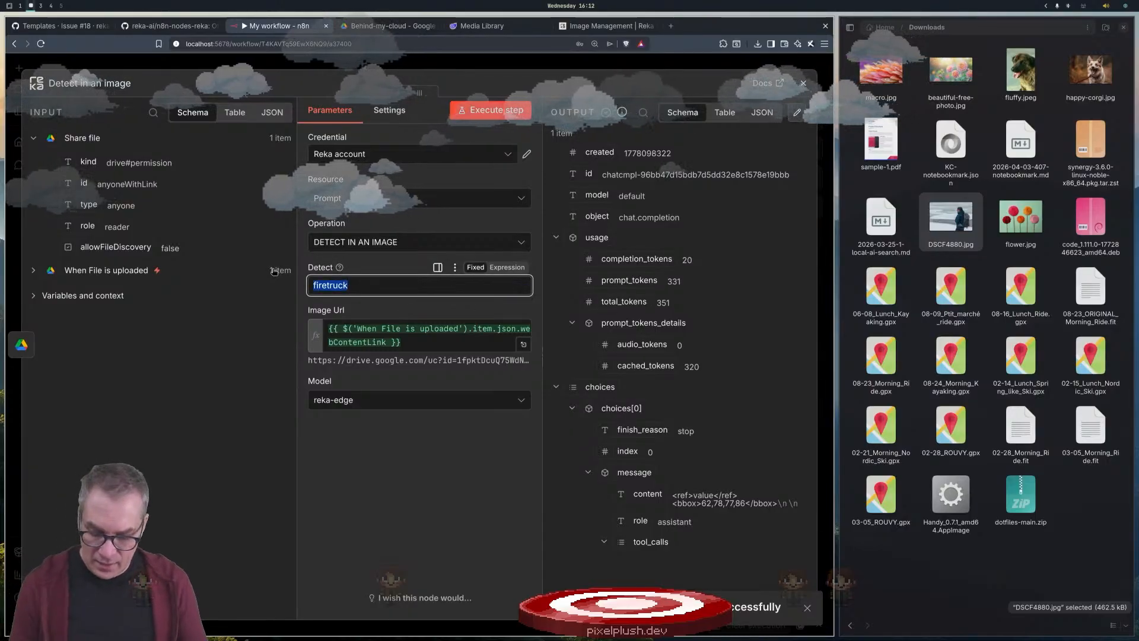
{"action": "type", "text": "dog"}
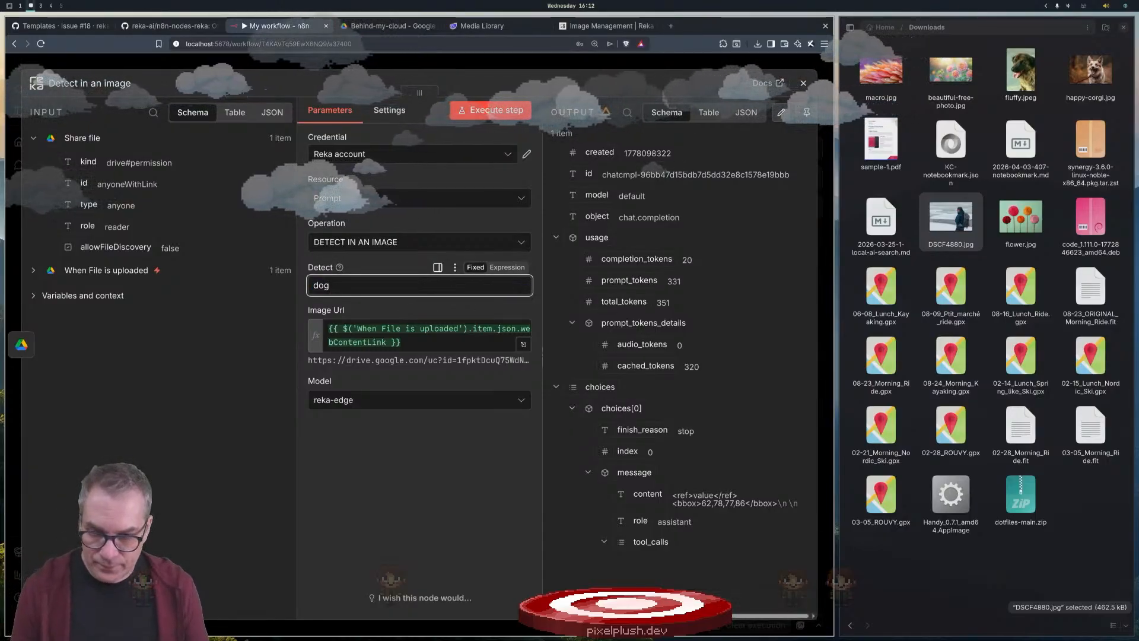
{"action": "left_click", "coordinate": [375, 513]}
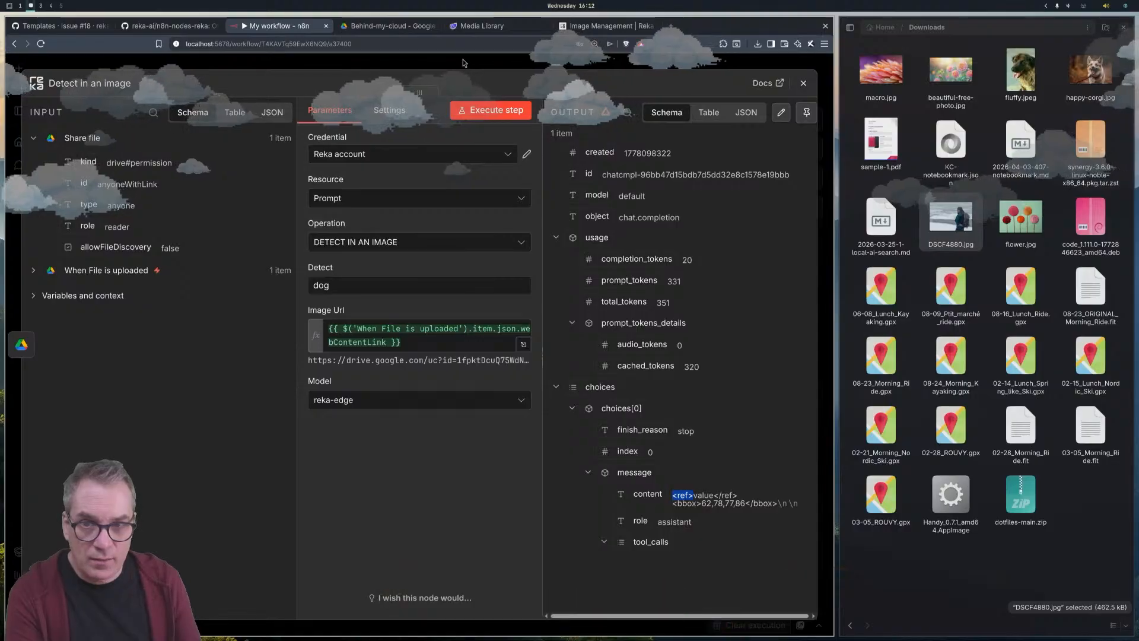
- Switch to the Reka docs and look through the Chat with Image, Video, and Audio page for guidance on image detection
{"action": "left_click", "coordinate": [608, 26]}
{"action": "scroll", "coordinate": [365, 327], "scroll_direction": "up", "scroll_amount": 10}
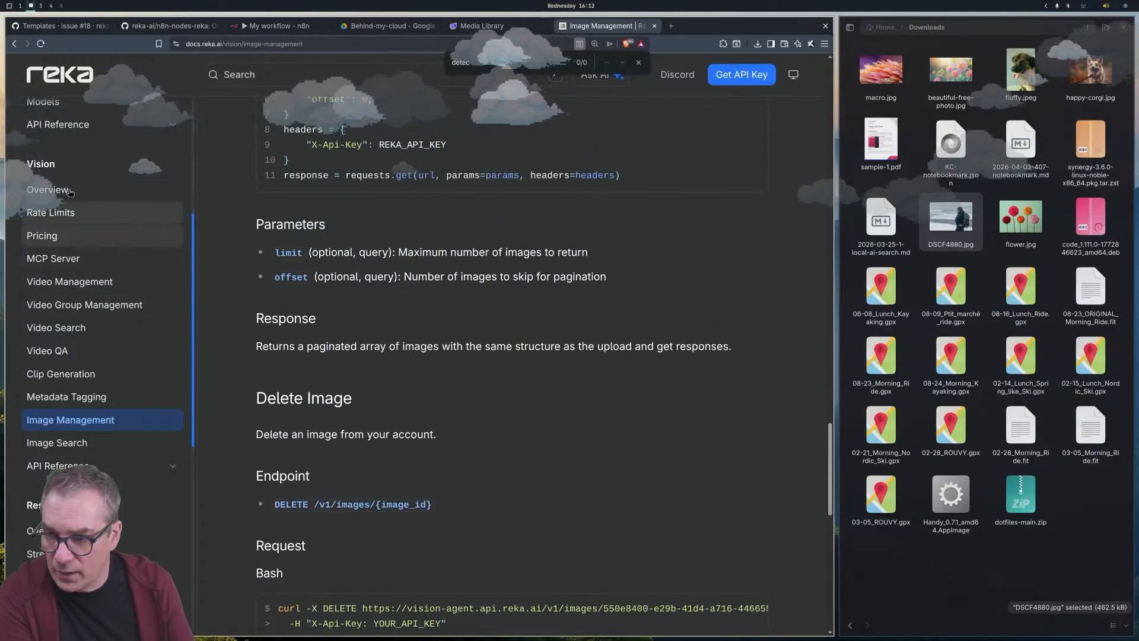
{"action": "scroll", "coordinate": [108, 343], "scroll_direction": "down", "scroll_amount": 4}
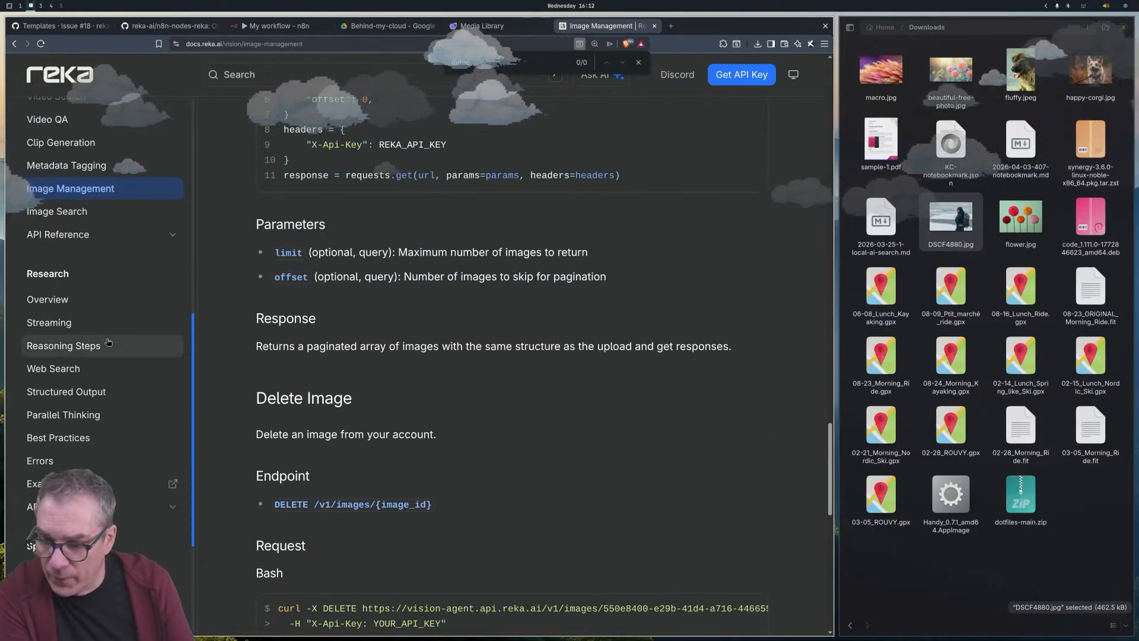
{"action": "scroll", "coordinate": [107, 343], "scroll_direction": "down", "scroll_amount": 3}
{"action": "scroll", "coordinate": [108, 339], "scroll_direction": "up", "scroll_amount": 10}
{"action": "scroll", "coordinate": [108, 337], "scroll_direction": "up", "scroll_amount": 2}
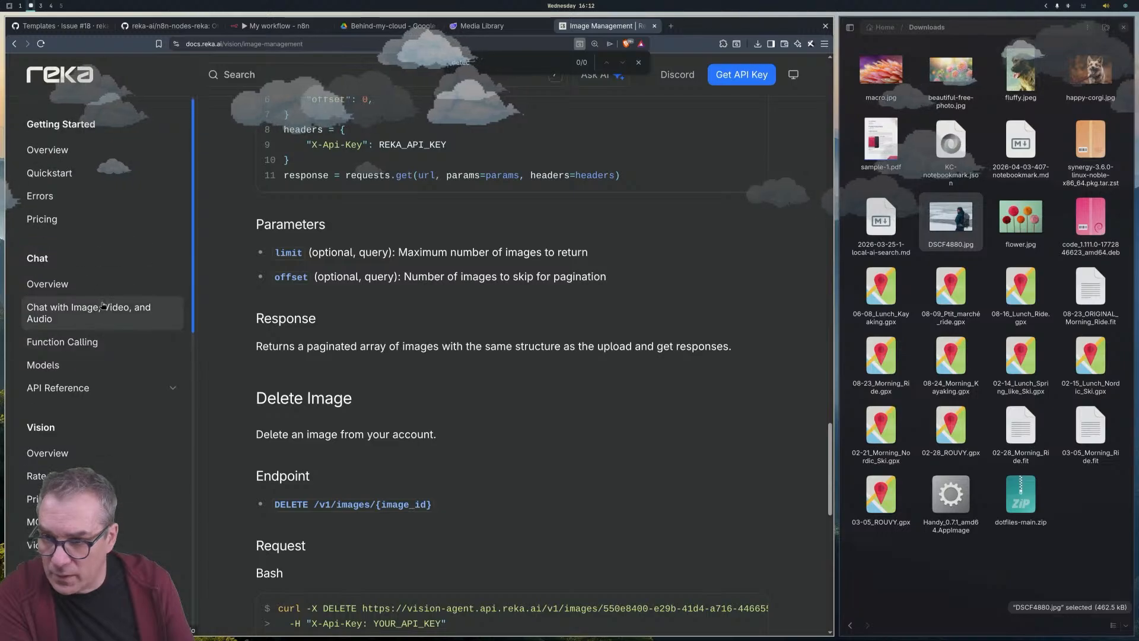
{"action": "left_click", "coordinate": [65, 309]}
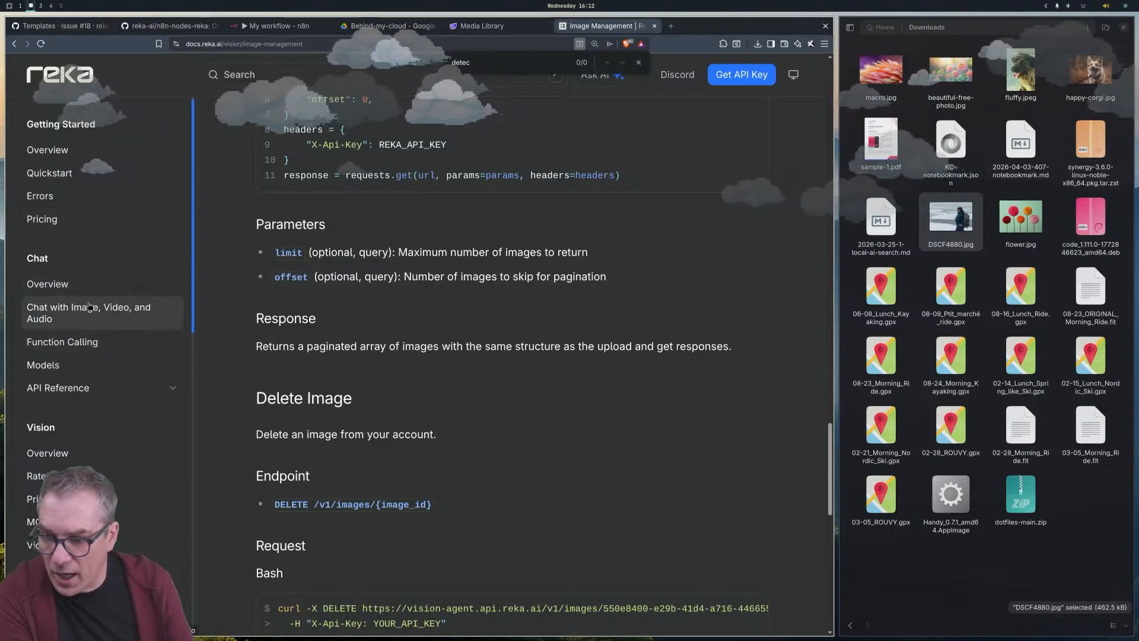
{"action": "scroll", "coordinate": [479, 318], "scroll_direction": "down", "scroll_amount": 4}
{"action": "scroll", "coordinate": [480, 320], "scroll_direction": "down", "scroll_amount": 4}
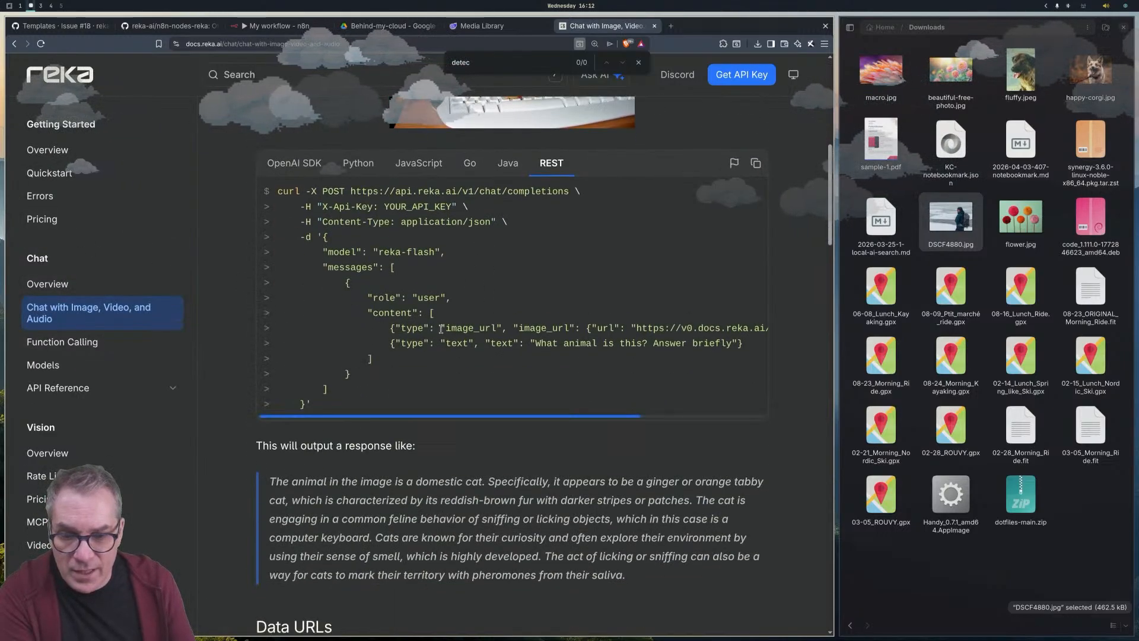
{"action": "scroll", "coordinate": [415, 338], "scroll_direction": "down", "scroll_amount": 1}
{"action": "scroll", "coordinate": [390, 290], "scroll_direction": "down", "scroll_amount": 9}
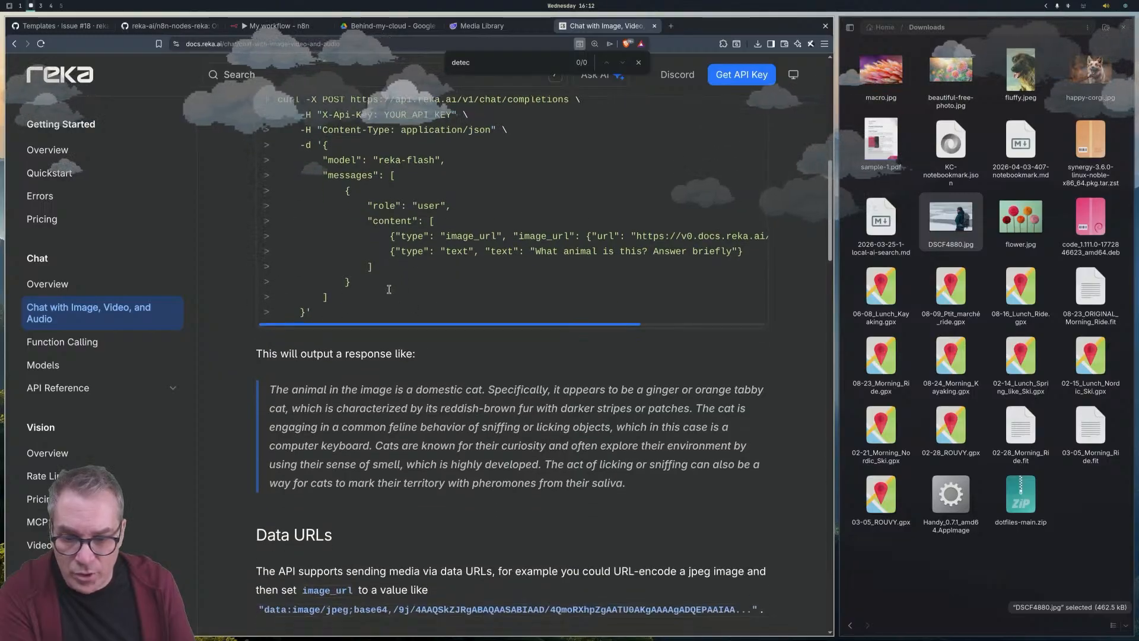
{"action": "scroll", "coordinate": [389, 290], "scroll_direction": "down", "scroll_amount": 3}
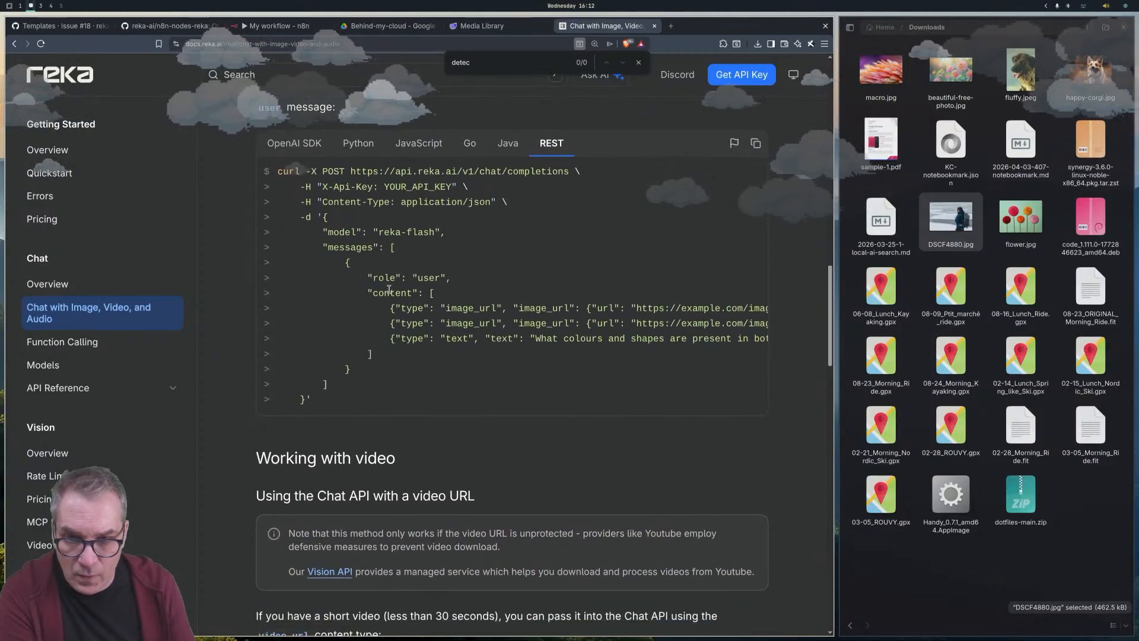
{"action": "scroll", "coordinate": [389, 290], "scroll_direction": "down", "scroll_amount": 6}
{"action": "scroll", "coordinate": [390, 290], "scroll_direction": "down", "scroll_amount": 15}
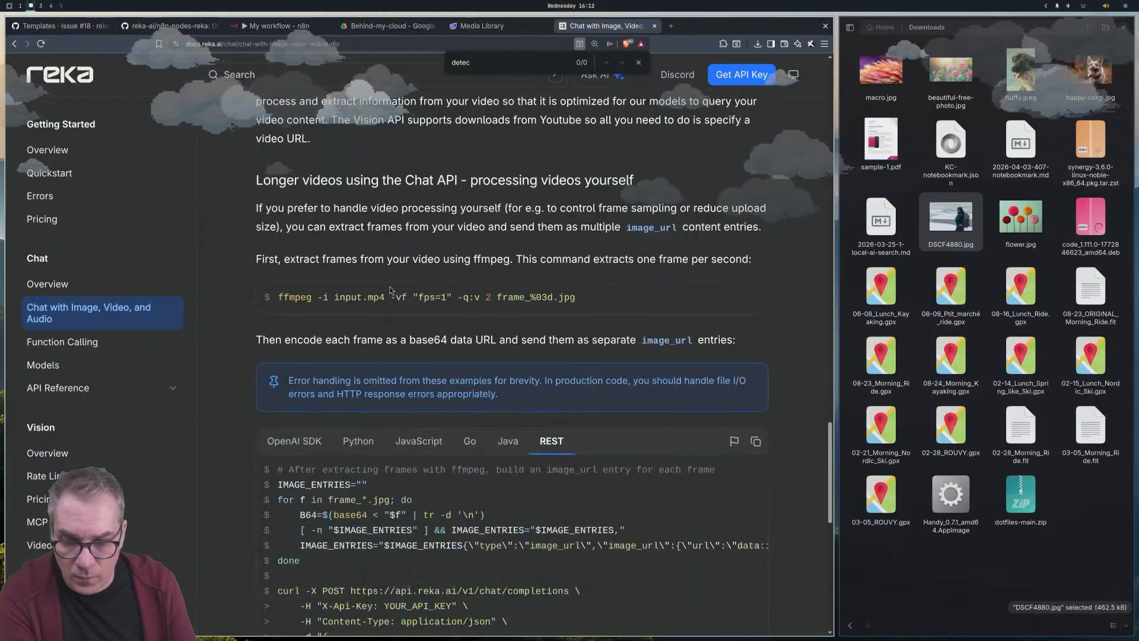
- Open the Chat endpoint's API reference, examine its request parameters down to temperature, and dismiss the page search
{"action": "left_click", "coordinate": [101, 391]}
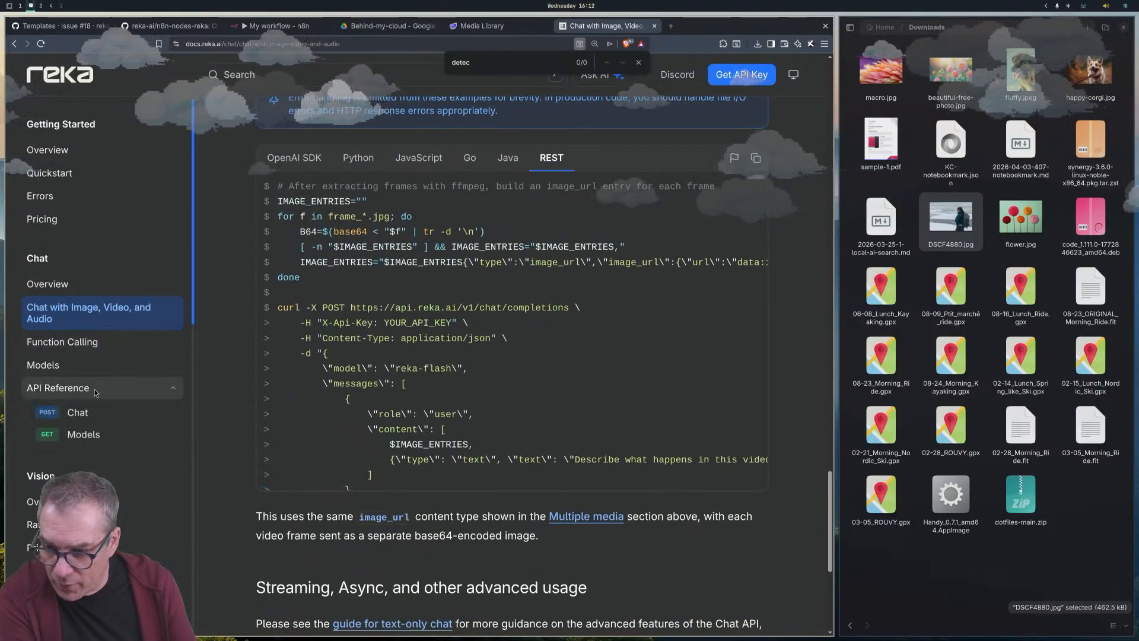
{"action": "left_click", "coordinate": [89, 414]}
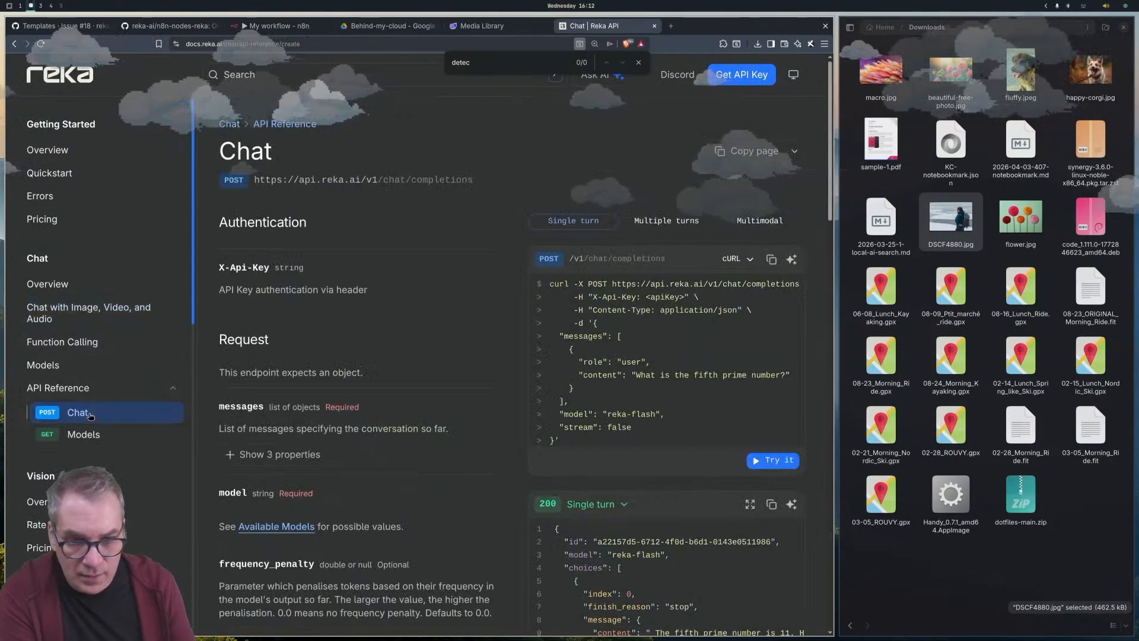
{"action": "scroll", "coordinate": [451, 427], "scroll_direction": "down", "scroll_amount": 3}
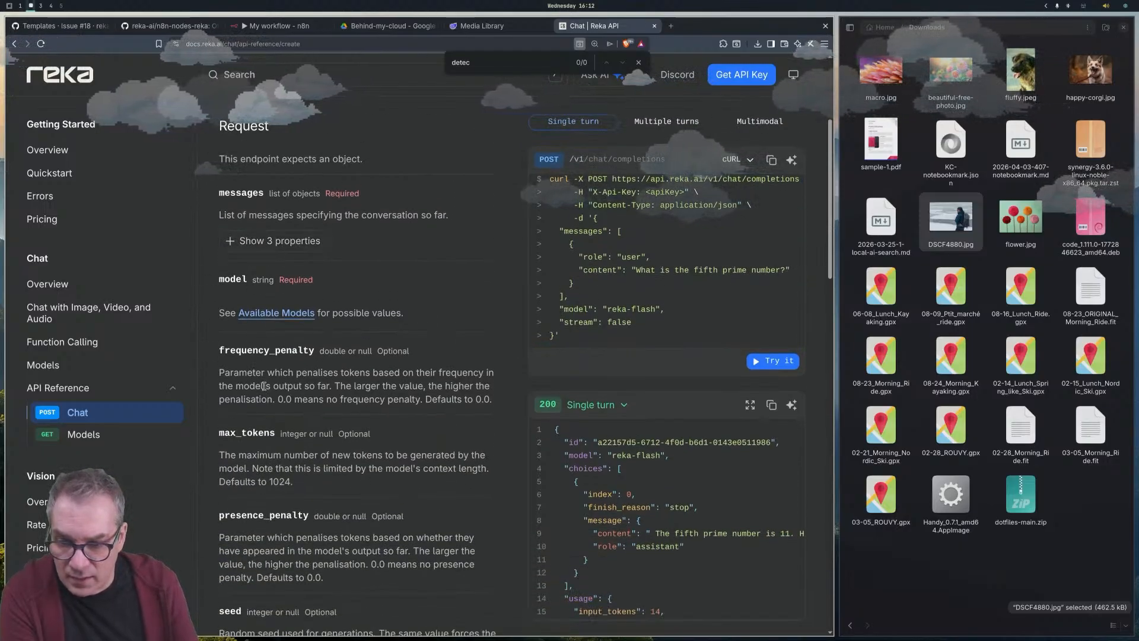
{"action": "scroll", "coordinate": [280, 365], "scroll_direction": "down", "scroll_amount": 4}
{"action": "scroll", "coordinate": [279, 365], "scroll_direction": "down", "scroll_amount": 3}
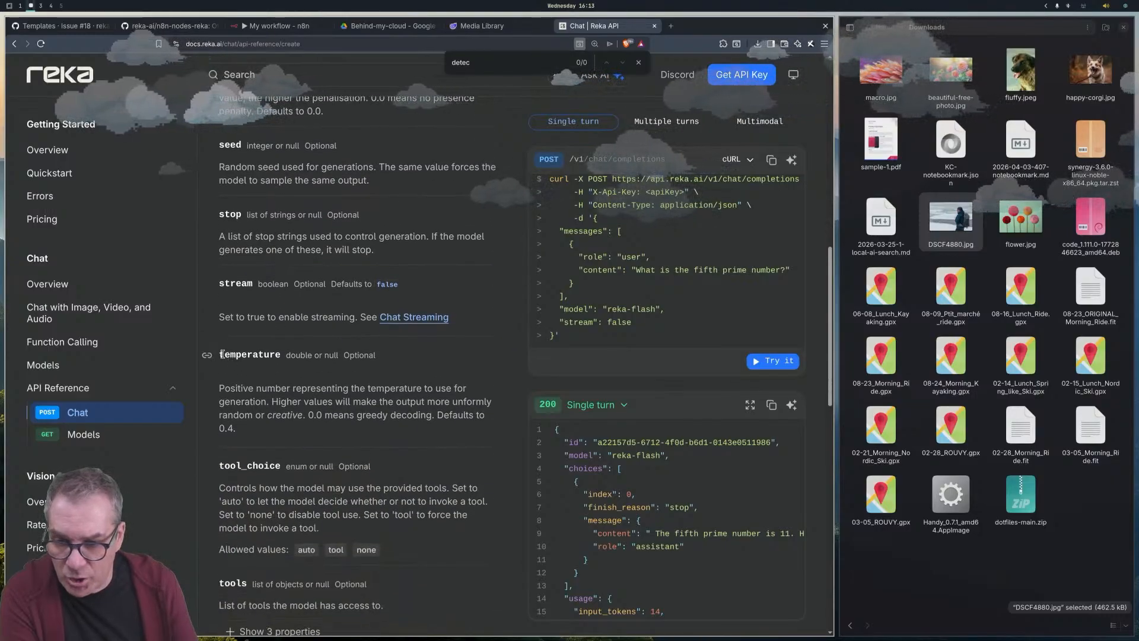
{"action": "left_click_drag", "start_coordinate": [222, 354], "coordinate": [285, 356]}
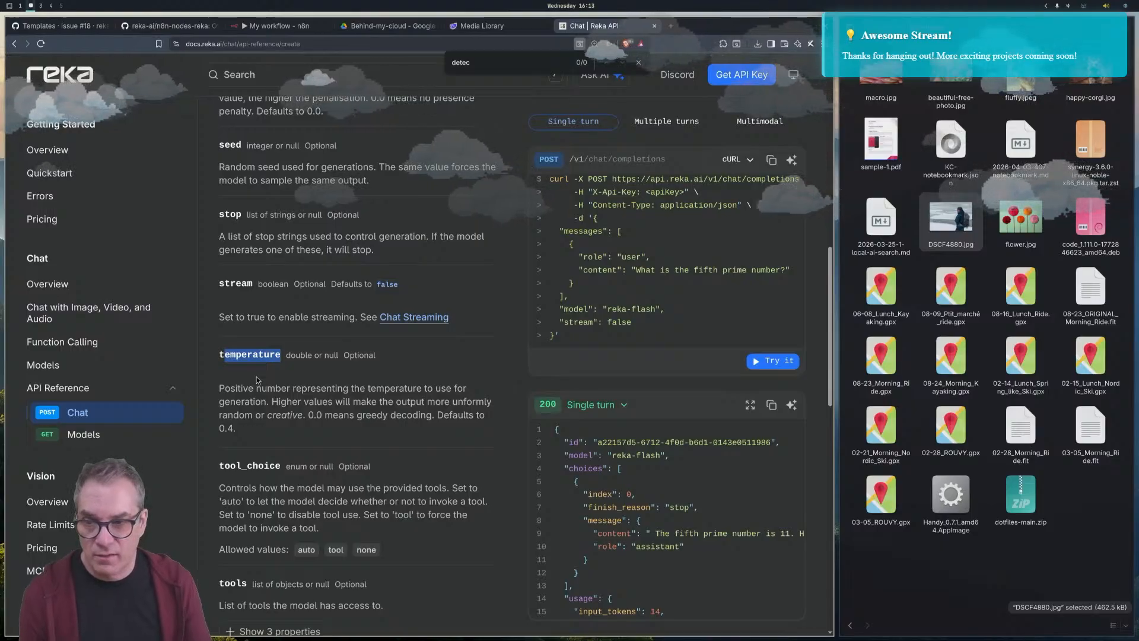
{"action": "left_click", "coordinate": [640, 62]}
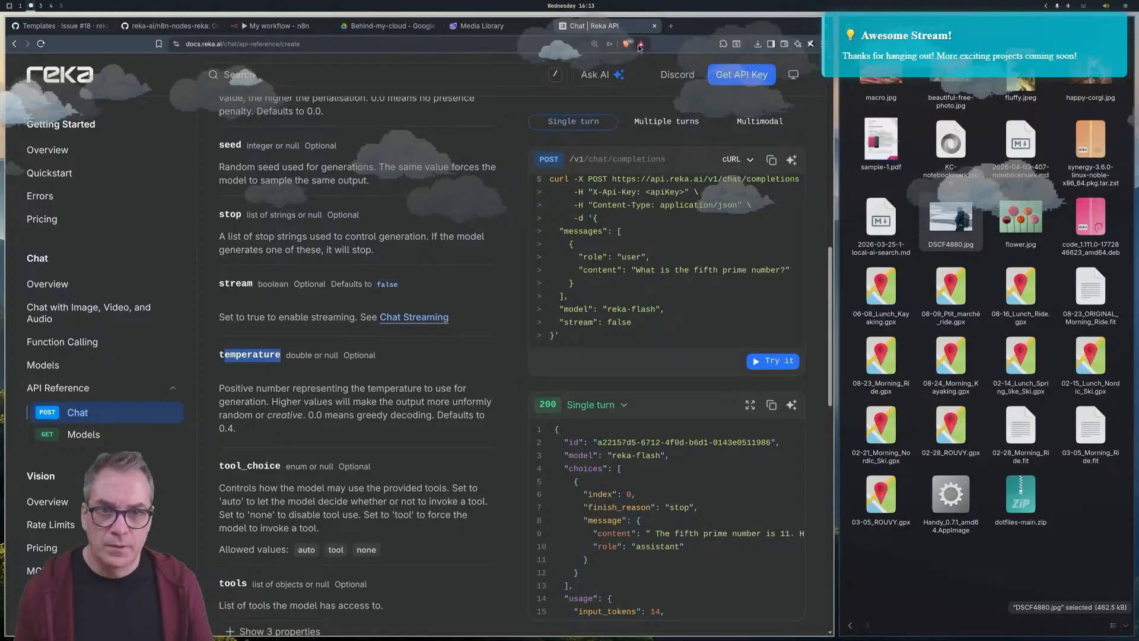
- Return to the n8n workflow canvas and delete the disconnected Create file from text node
{"action": "left_click", "coordinate": [486, 27]}
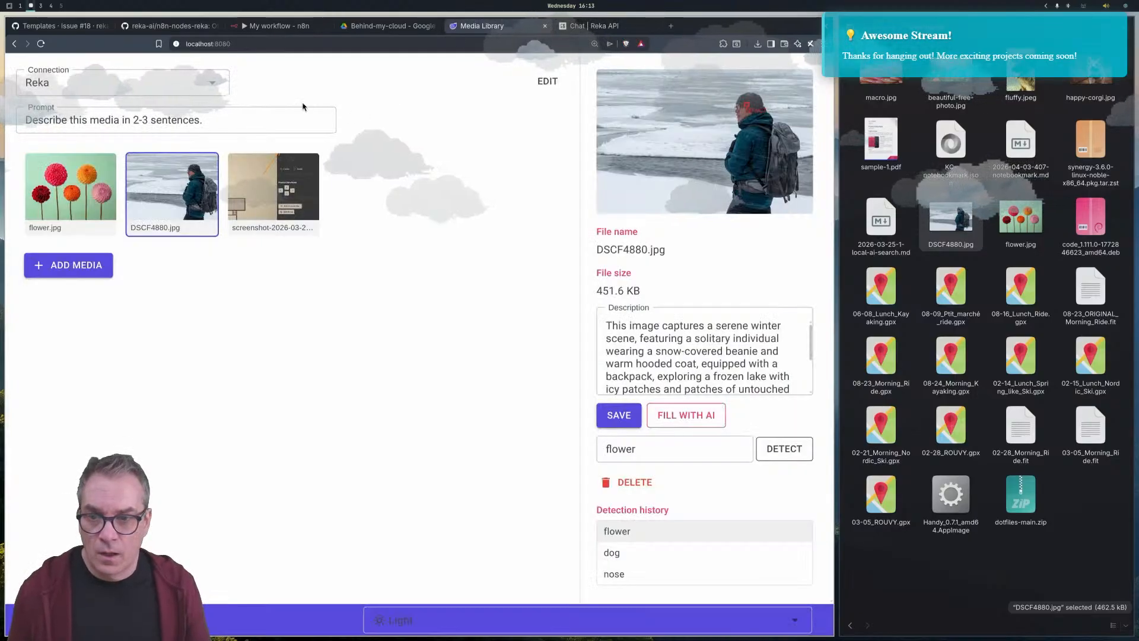
{"action": "left_click", "coordinate": [294, 33]}
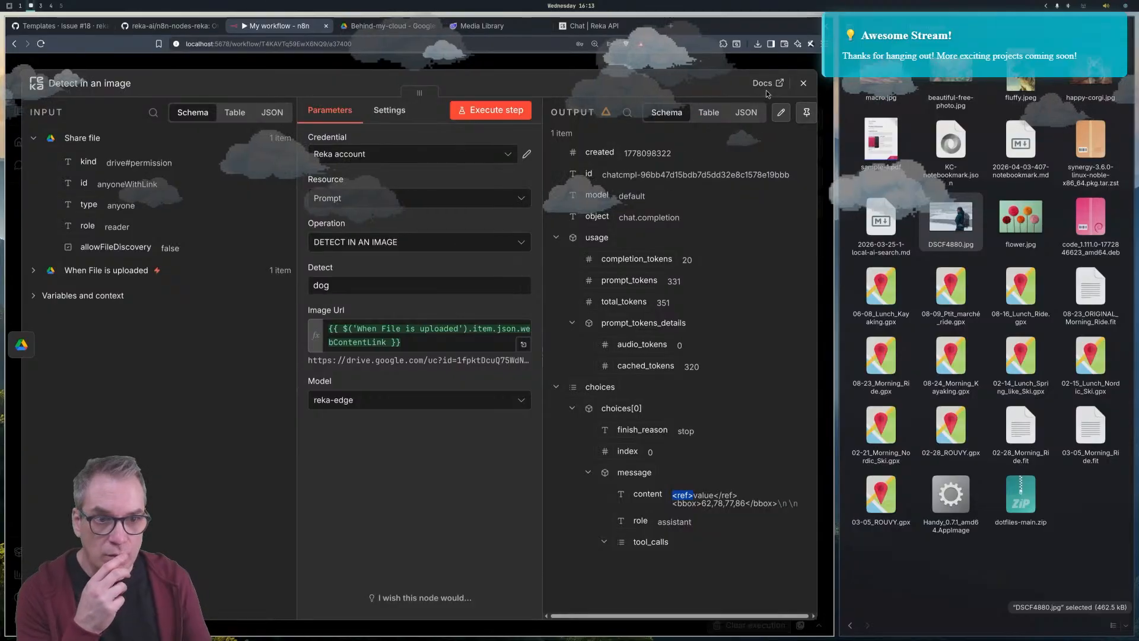
{"action": "left_click", "coordinate": [804, 85]}
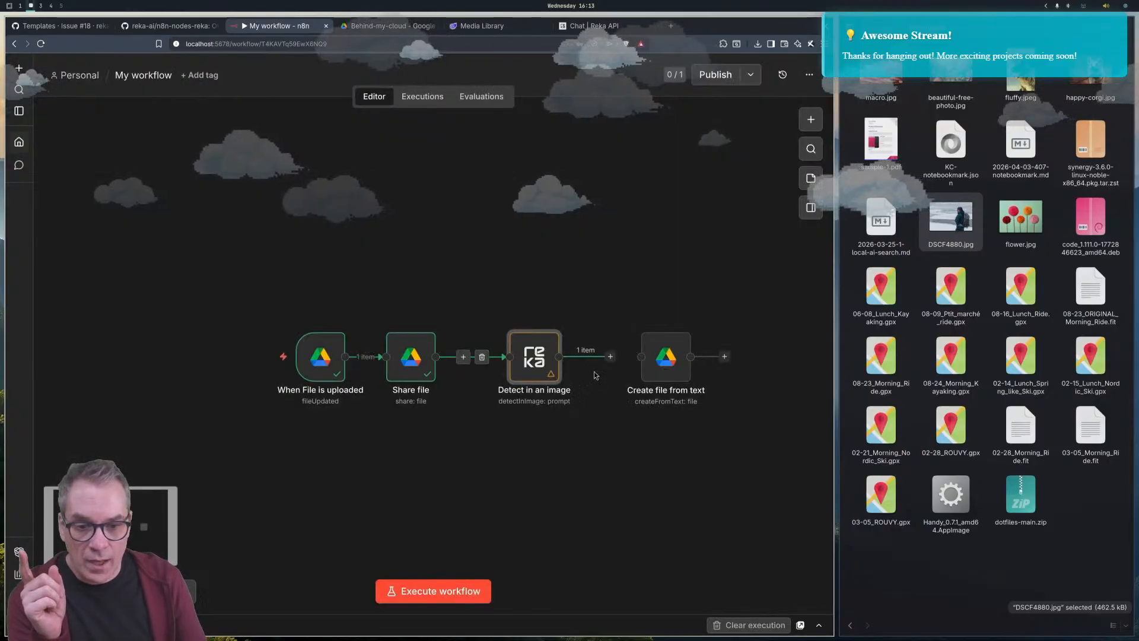
{"action": "left_click_drag", "start_coordinate": [671, 344], "coordinate": [713, 336]}
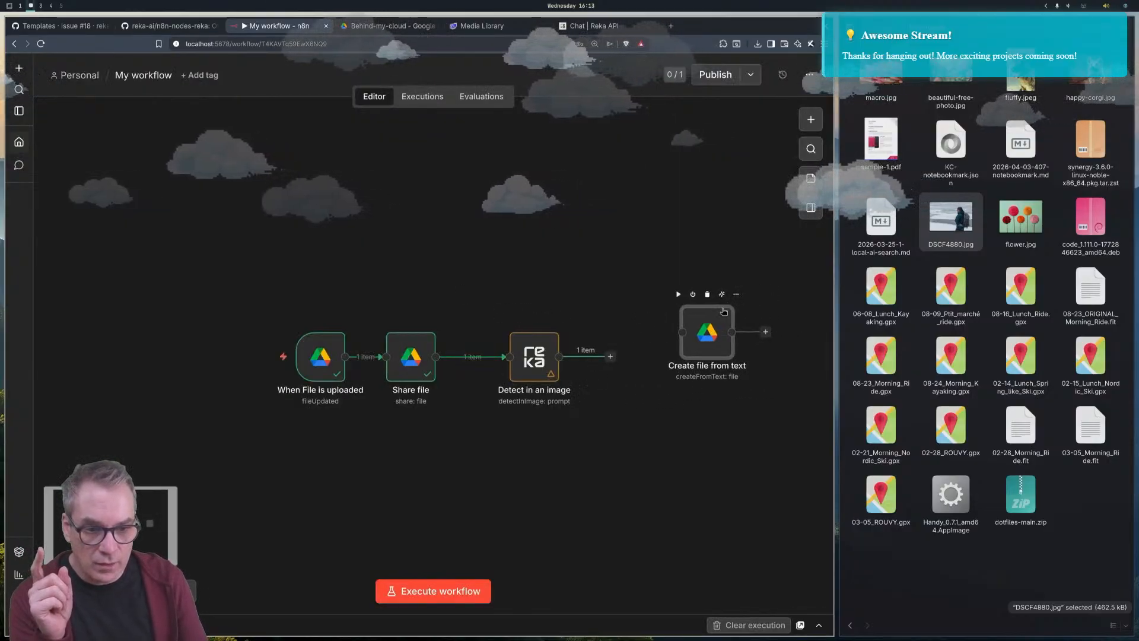
{"action": "left_click", "coordinate": [708, 294]}
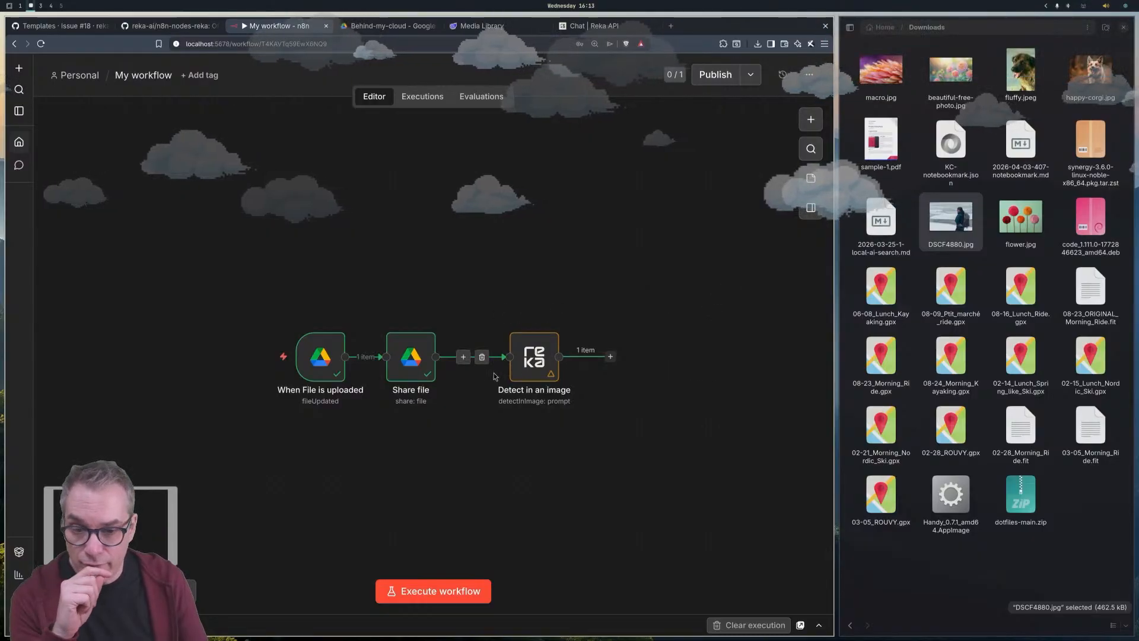
- Shift the Detect in an image node slightly closer to Share file and add an If node after it
{"action": "left_click_drag", "start_coordinate": [535, 360], "coordinate": [519, 361]}
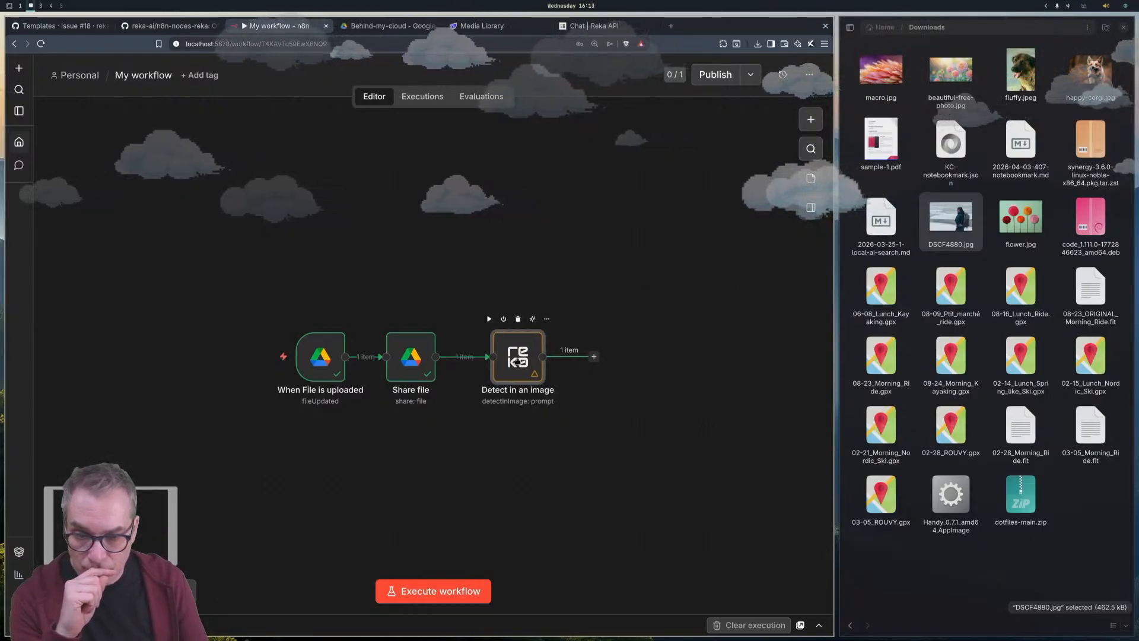
{"action": "left_click", "coordinate": [594, 356]}
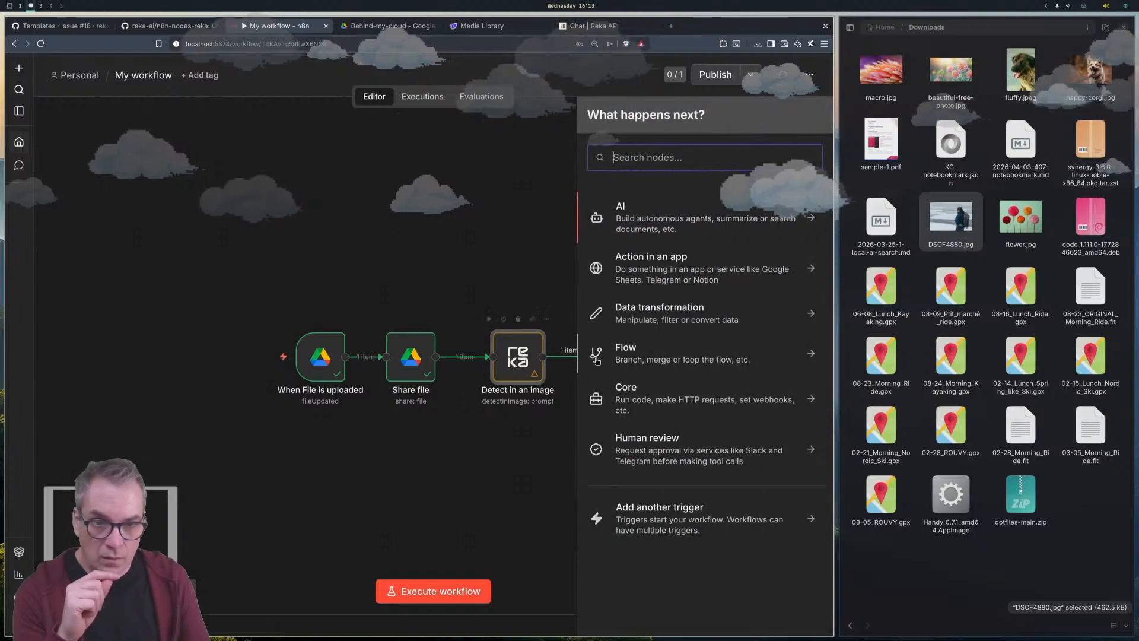
{"action": "type", "text": "if"}
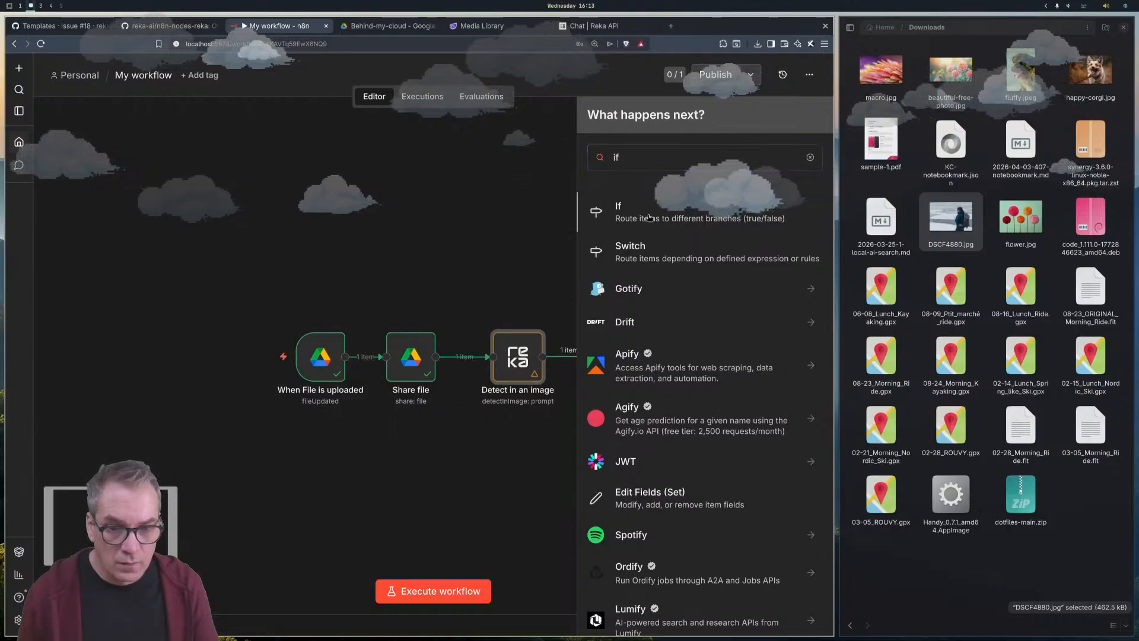
{"action": "left_click", "coordinate": [649, 218]}
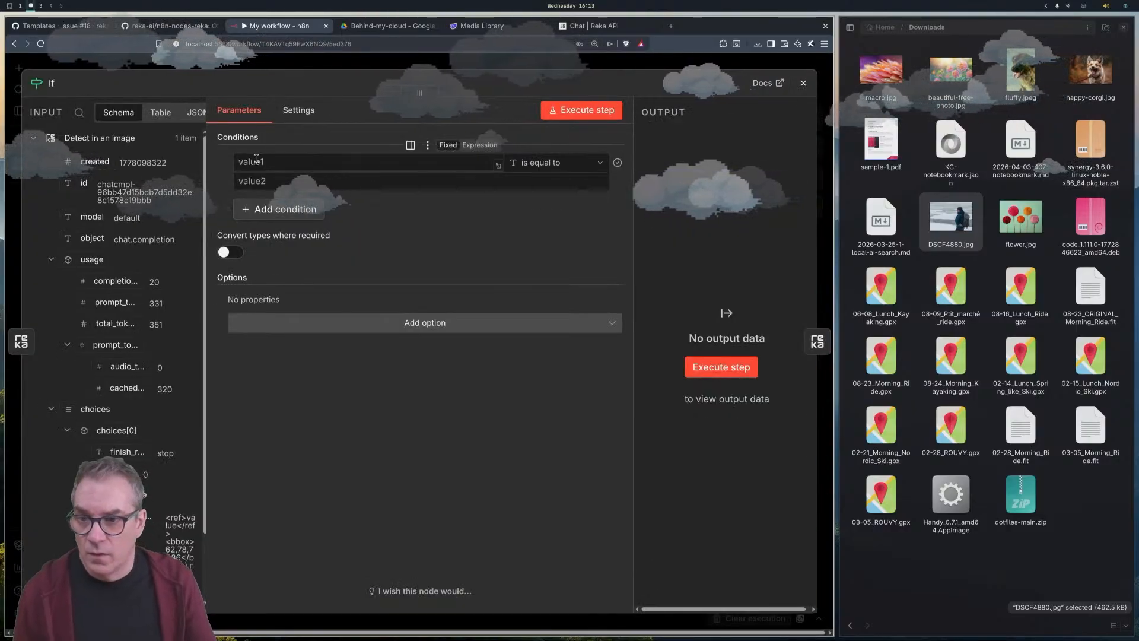
- Set the If condition's first value to the detection's message content with the String operator "contains", and return to the canvas
{"action": "left_click_drag", "start_coordinate": [206, 248], "coordinate": [313, 250]}
{"action": "left_click_drag", "start_coordinate": [130, 506], "coordinate": [369, 162]}
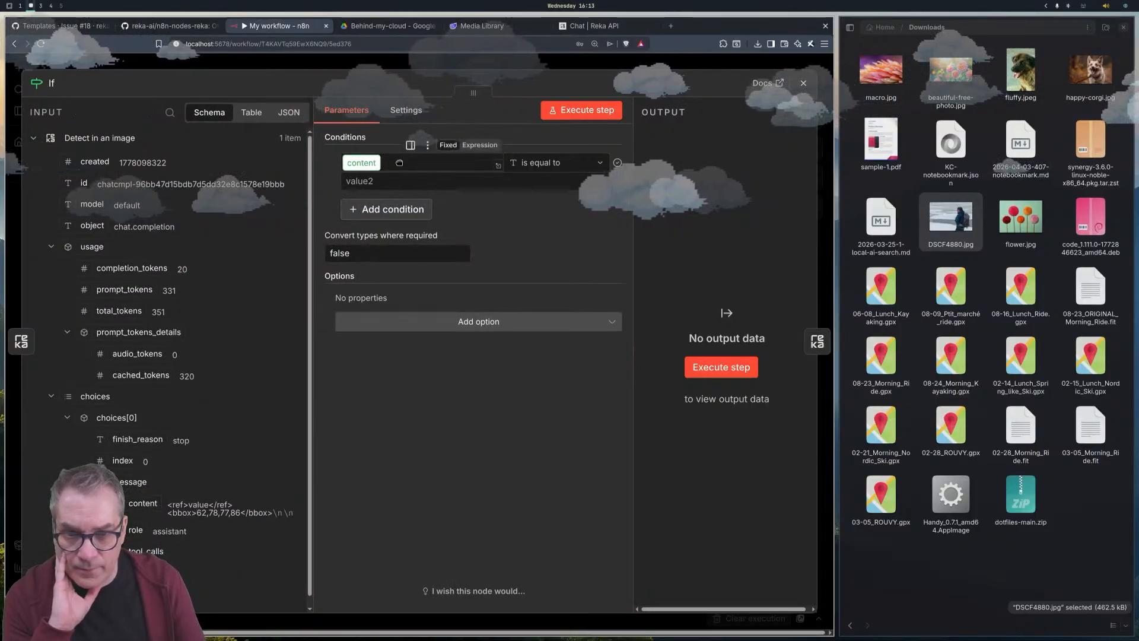
{"action": "left_click", "coordinate": [596, 165]}
{"action": "mouse_move", "coordinate": [583, 264]}
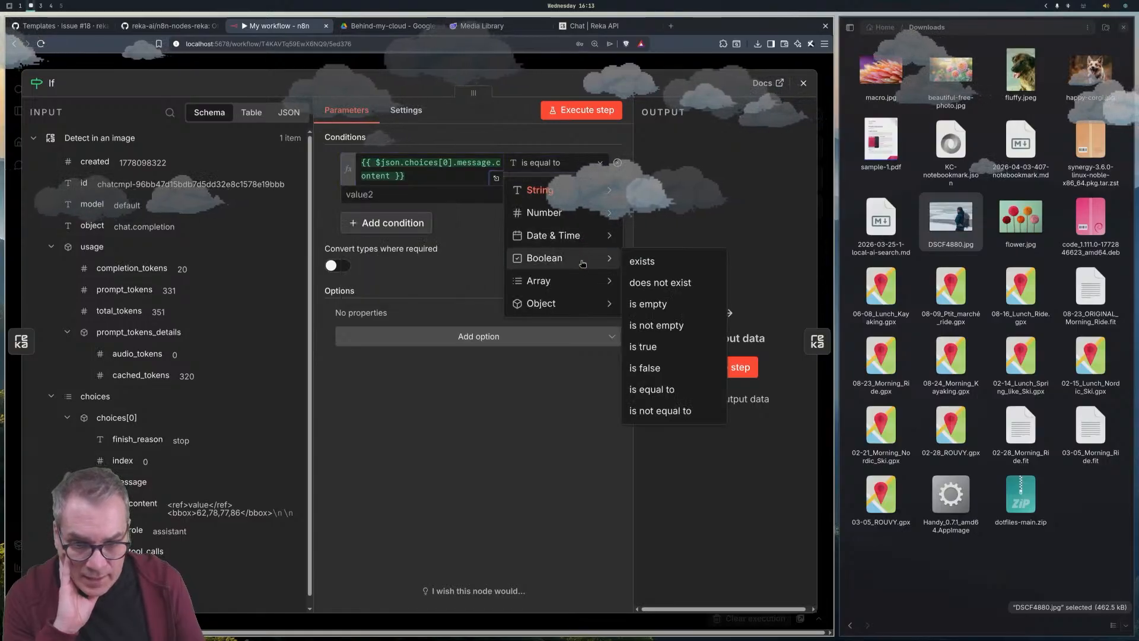
{"action": "mouse_move", "coordinate": [585, 313]}
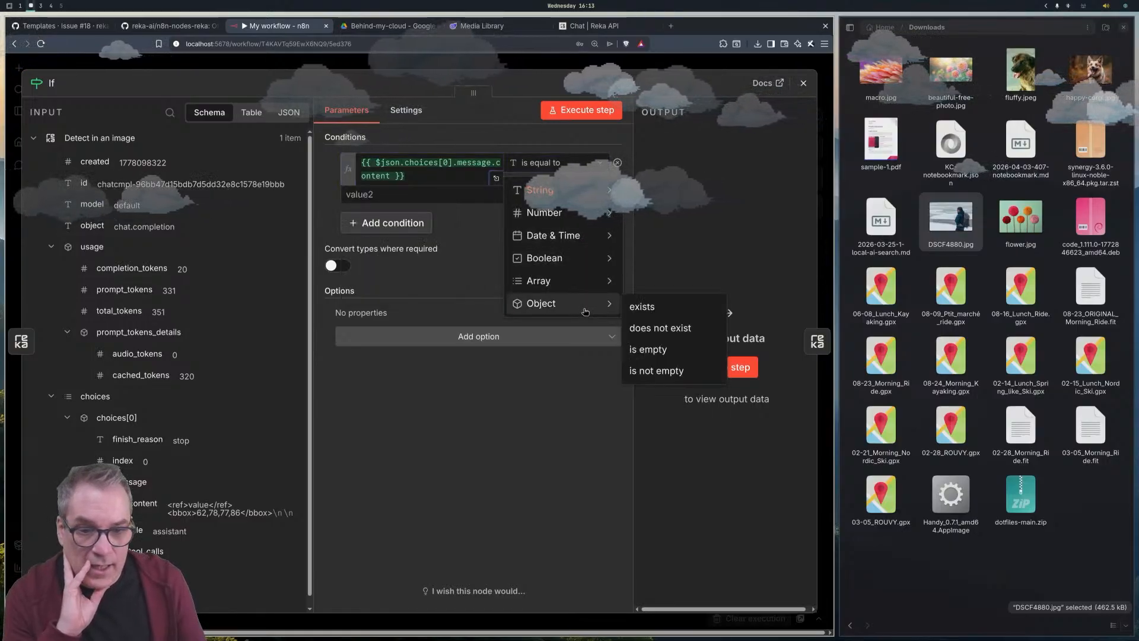
{"action": "mouse_move", "coordinate": [583, 285]}
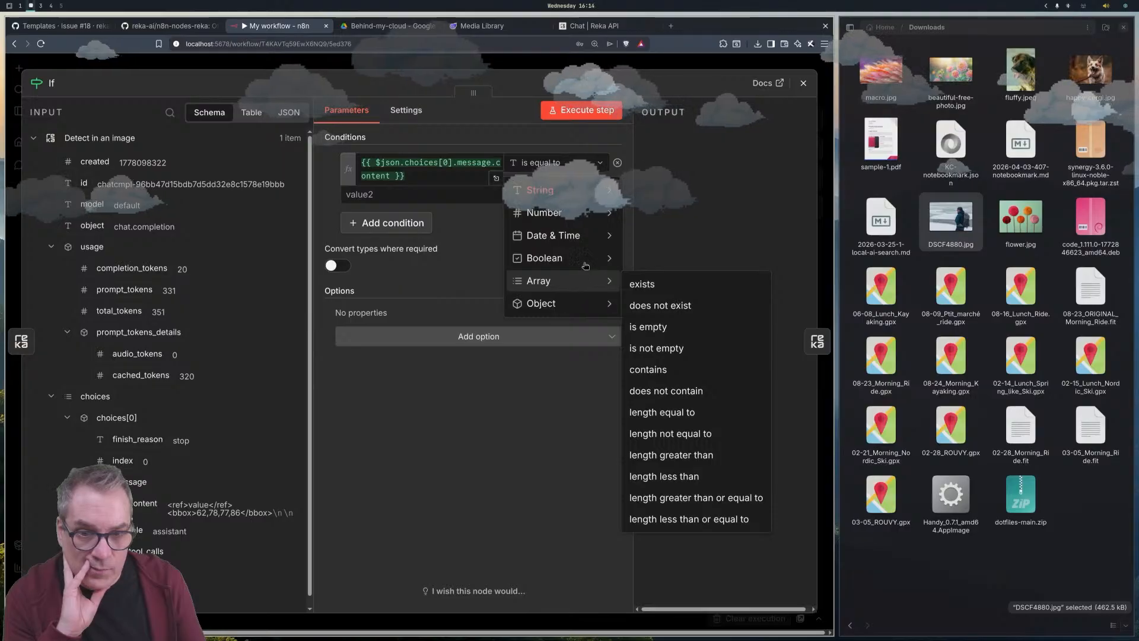
{"action": "mouse_move", "coordinate": [593, 190]}
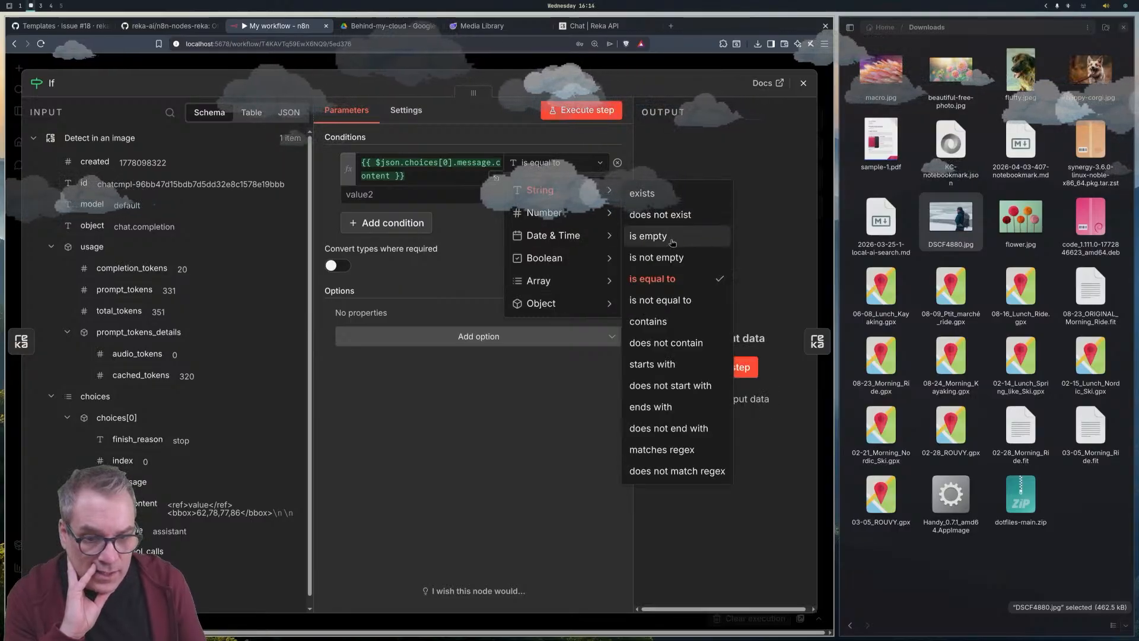
{"action": "left_click", "coordinate": [669, 323]}
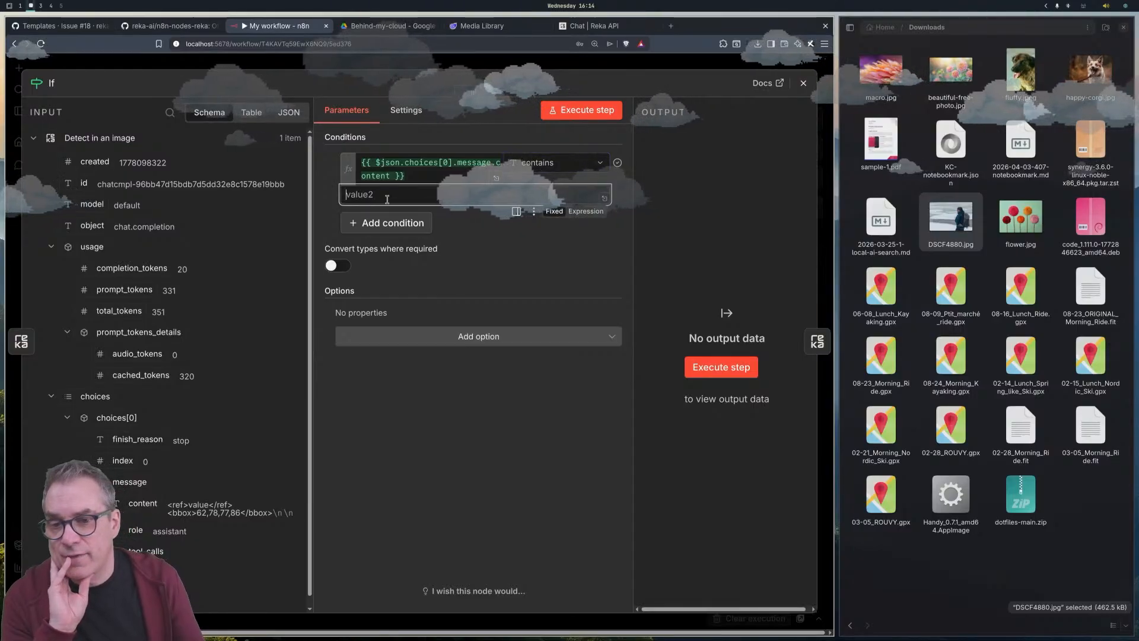
{"action": "left_click", "coordinate": [803, 83]}
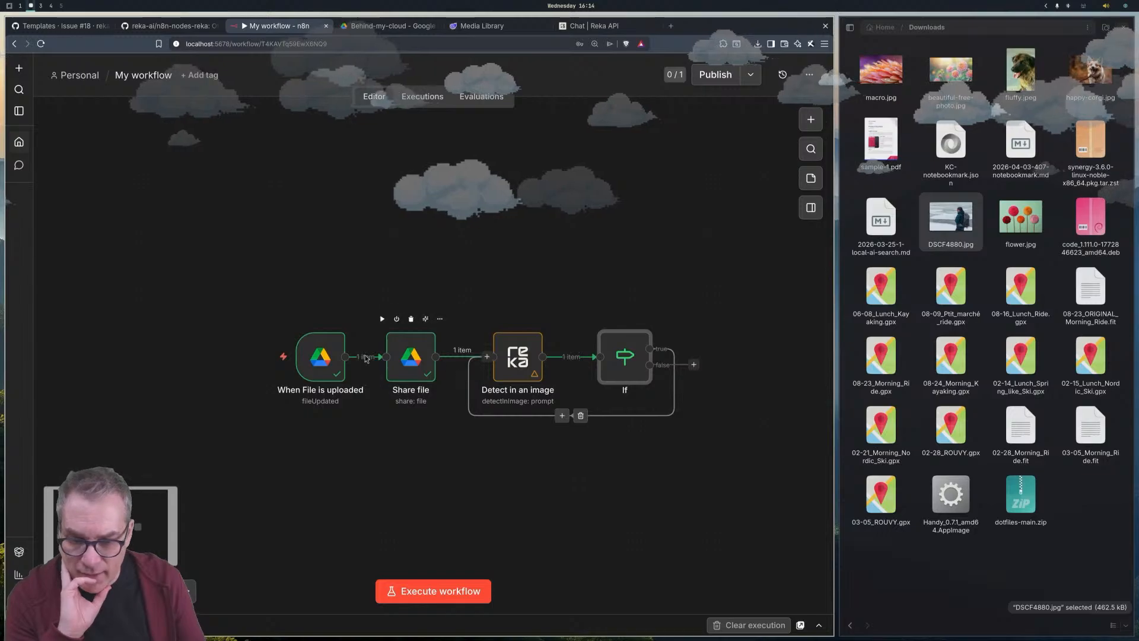
- Space out the trigger, Share file and Detect in an image nodes, connect Share file to Detect, and delete the If node's loop connection
{"action": "left_click_drag", "start_coordinate": [320, 355], "coordinate": [229, 348]}
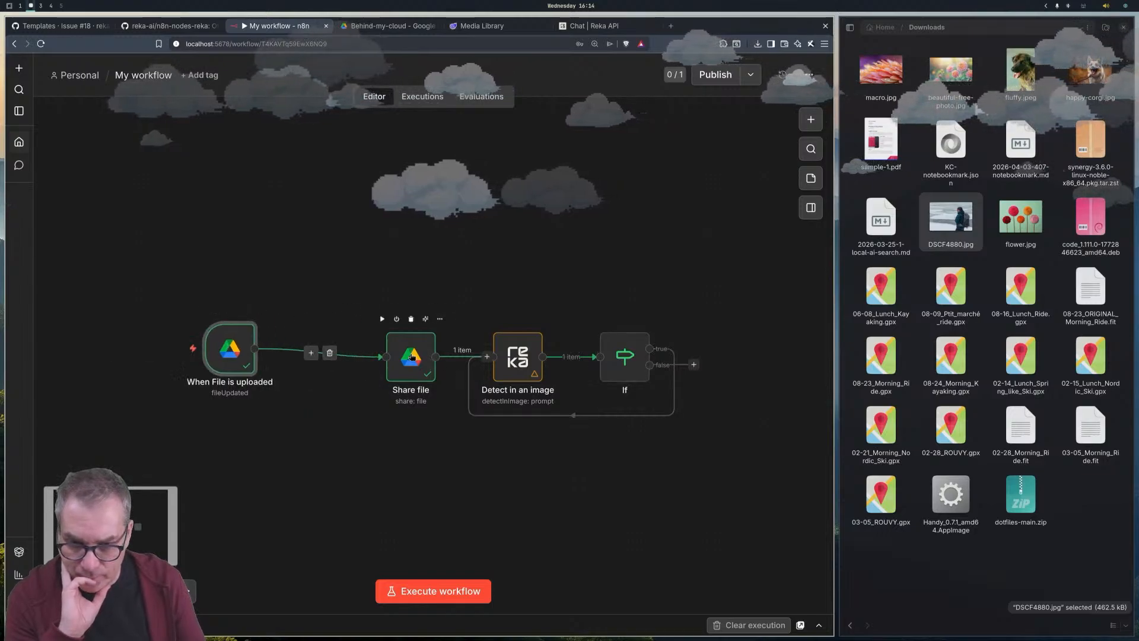
{"action": "left_click_drag", "start_coordinate": [416, 368], "coordinate": [376, 360]}
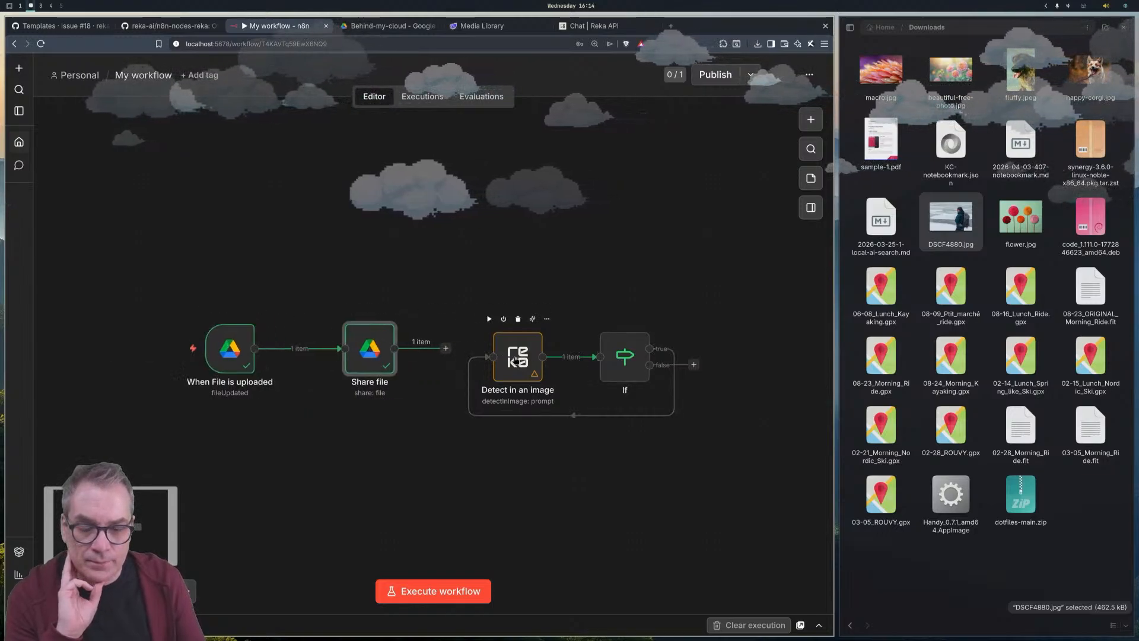
{"action": "left_click_drag", "start_coordinate": [515, 358], "coordinate": [548, 342]}
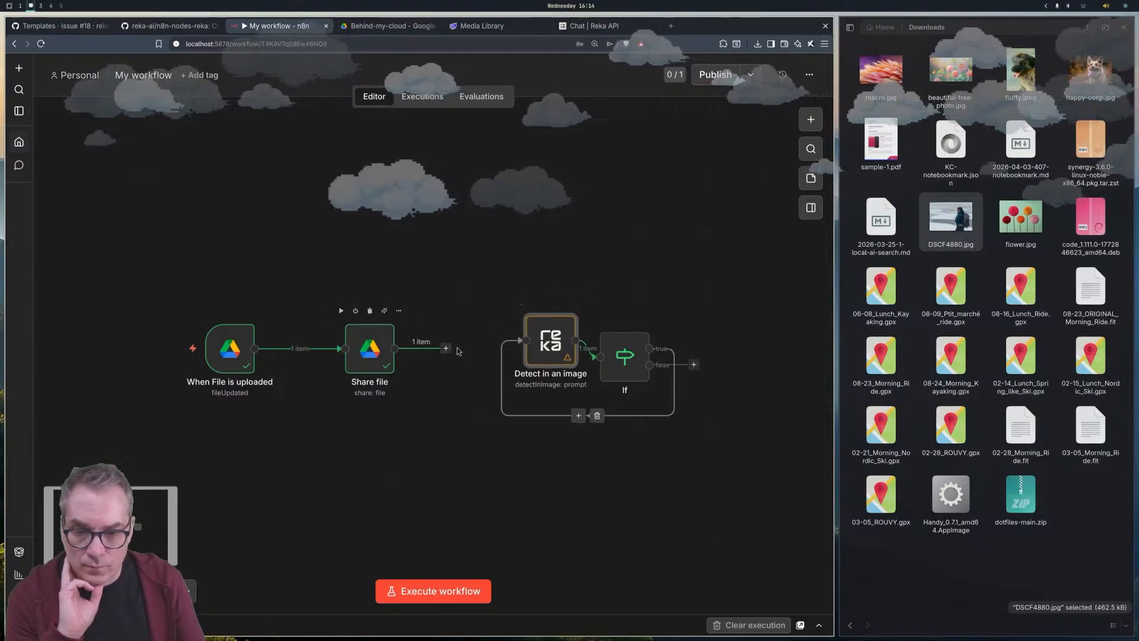
{"action": "left_click_drag", "start_coordinate": [447, 349], "coordinate": [522, 344]}
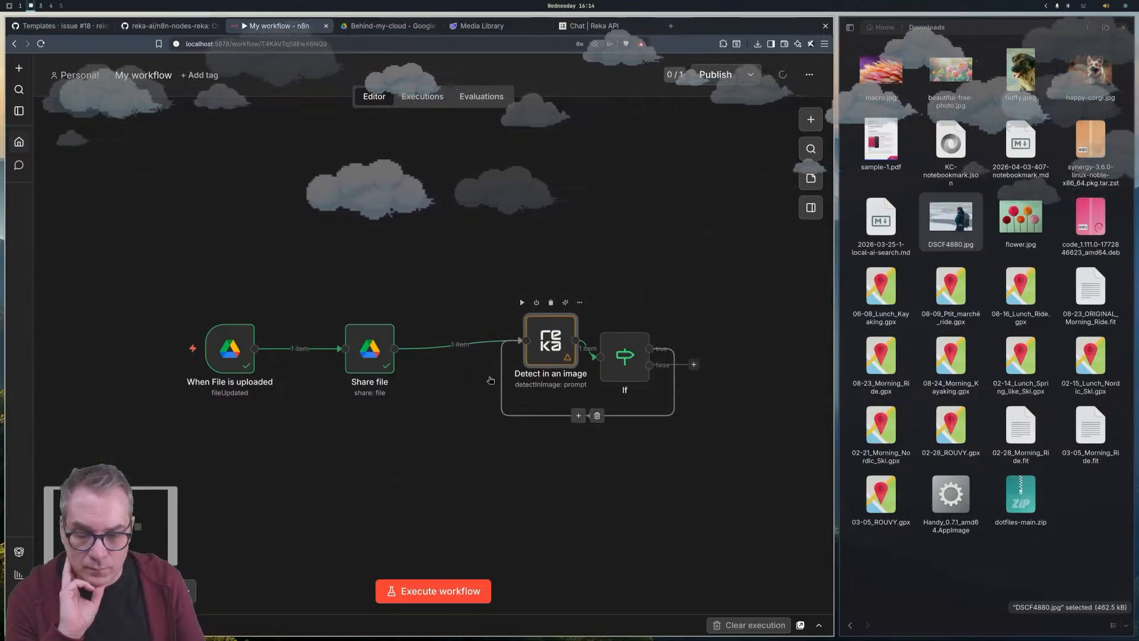
{"action": "left_click", "coordinate": [596, 416]}
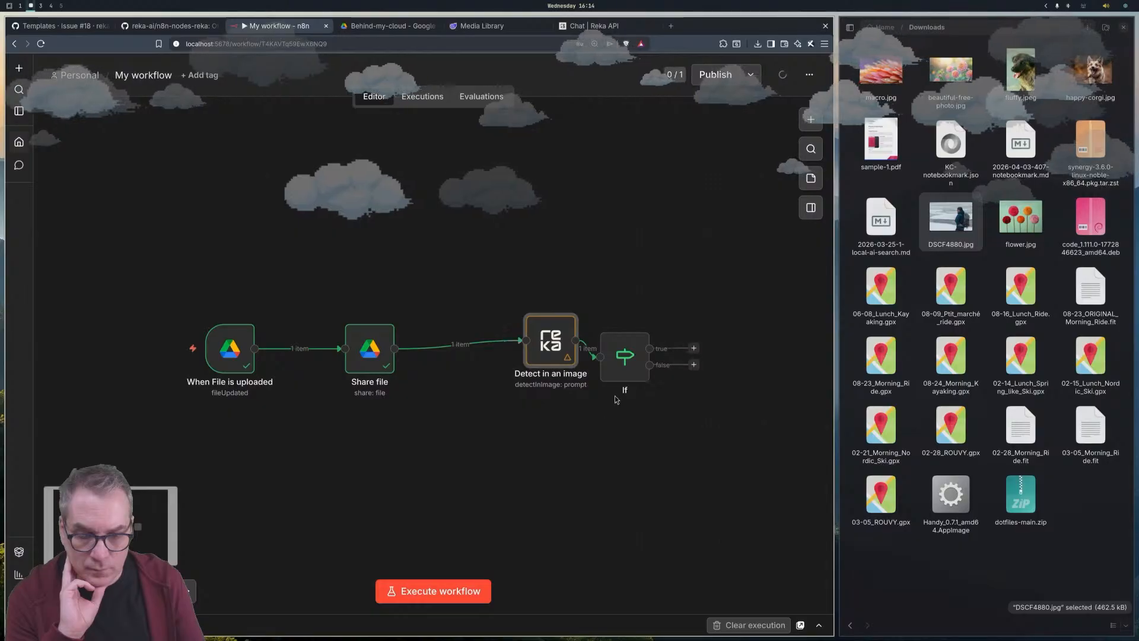
- Align Detect in an image with Share file and shift Share file toward it, leaving a gap after the trigger for another node
{"action": "left_click_drag", "start_coordinate": [549, 355], "coordinate": [471, 354]}
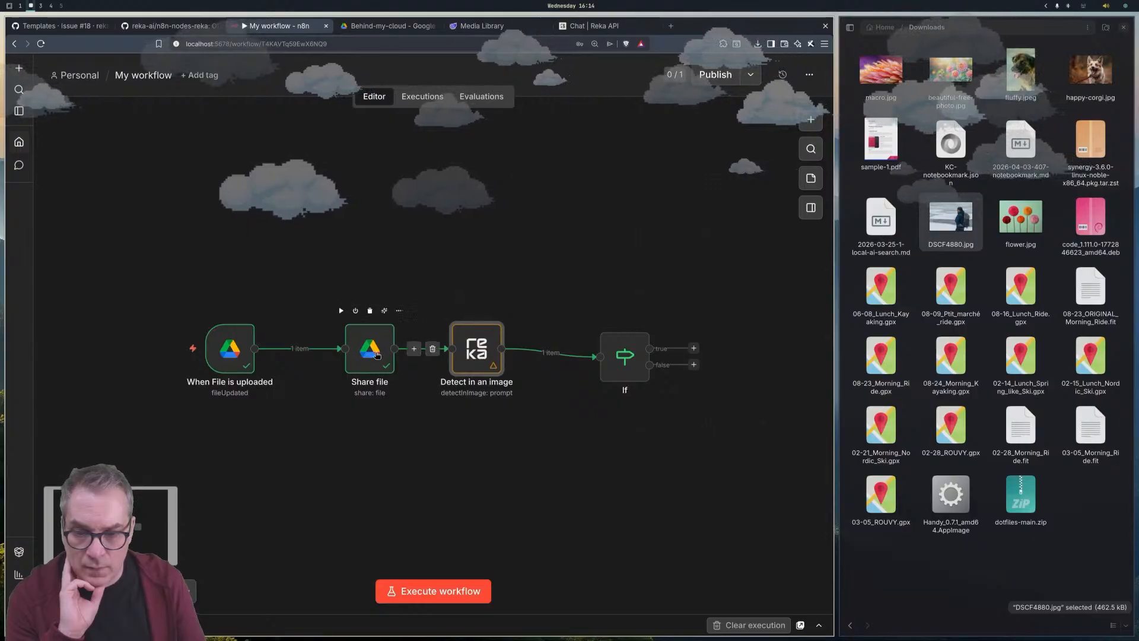
{"action": "left_click_drag", "start_coordinate": [377, 355], "coordinate": [340, 351]}
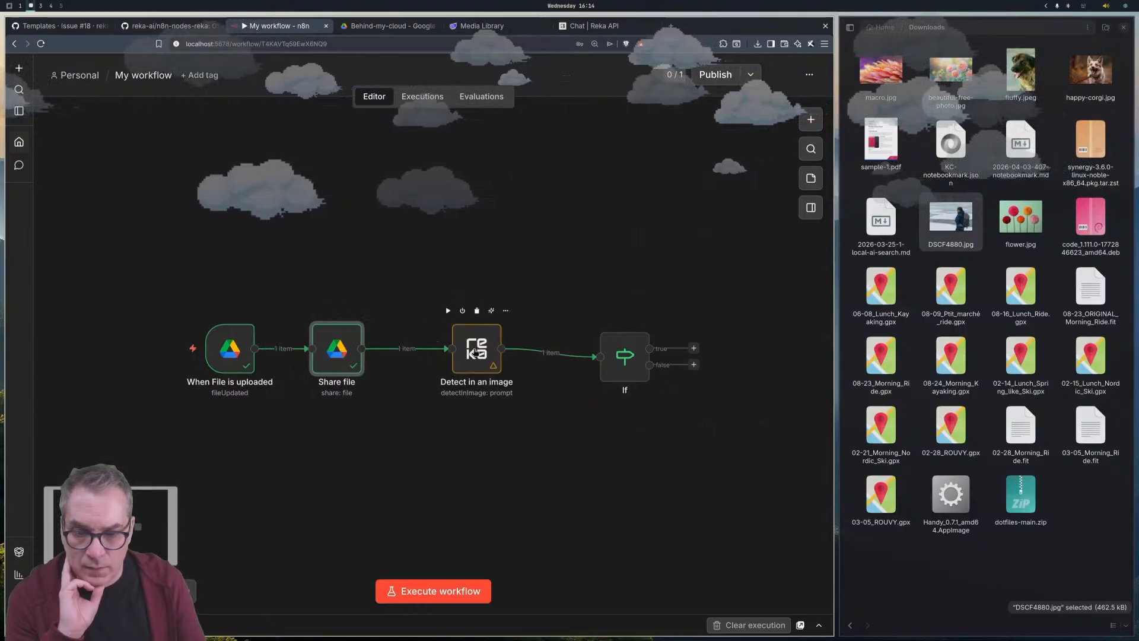
{"action": "left_click_drag", "start_coordinate": [474, 350], "coordinate": [508, 350]}
{"action": "mouse_move", "coordinate": [401, 348]}
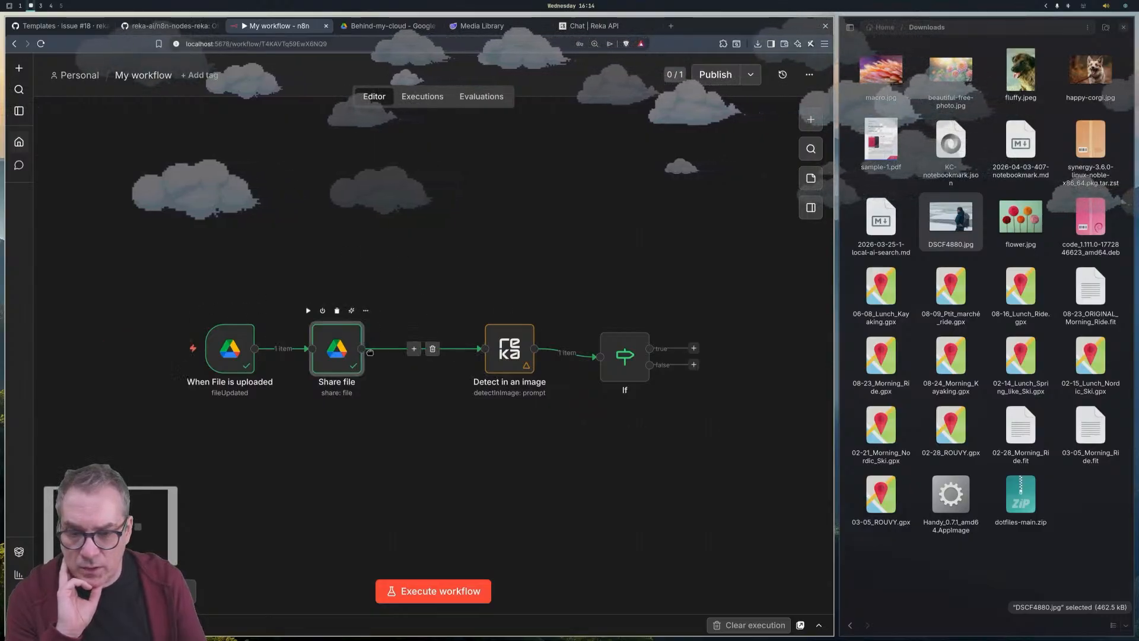
{"action": "left_click_drag", "start_coordinate": [338, 353], "coordinate": [413, 353]}
- Insert a Code in JavaScript node between When File is uploaded and Share file, and return to the canvas
{"action": "left_click", "coordinate": [311, 349]}
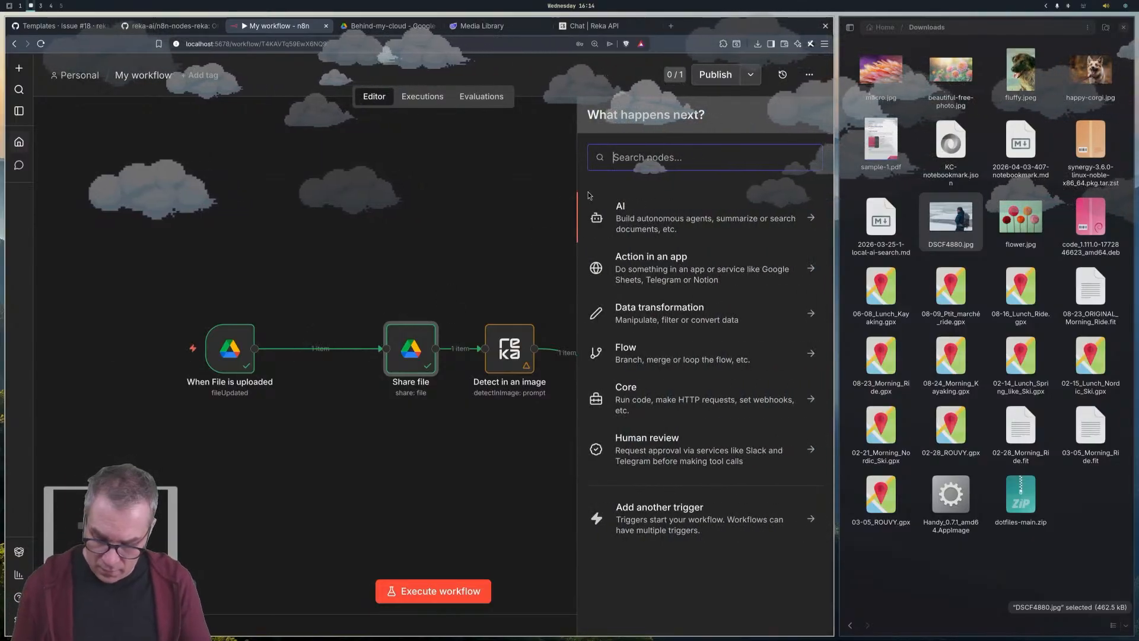
{"action": "type", "text": "var"}
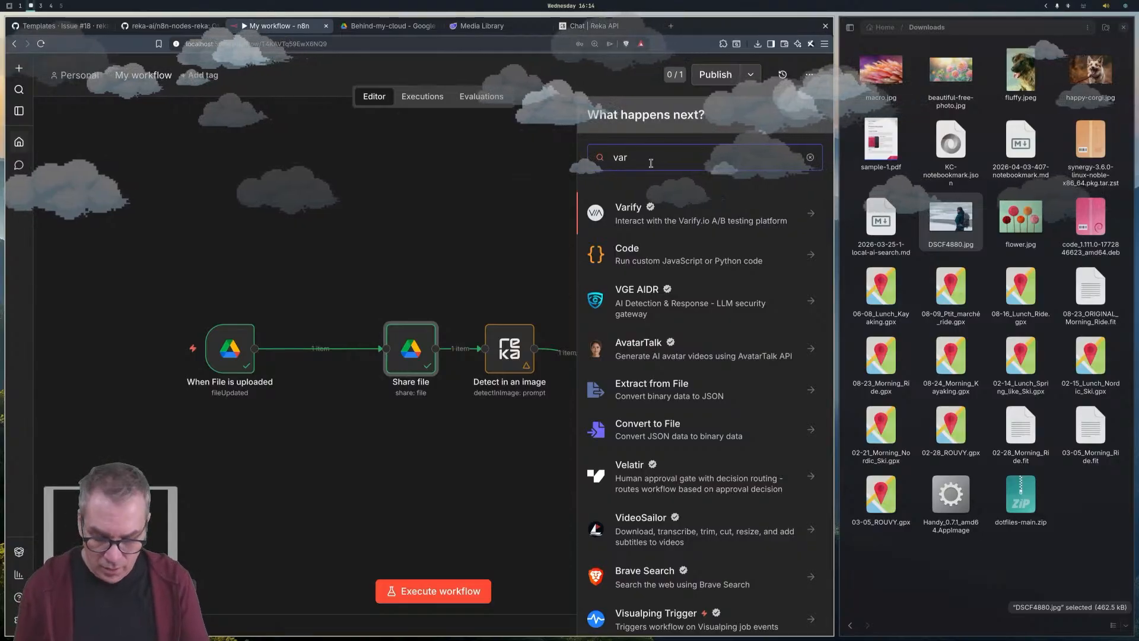
{"action": "type", "text": "ia"}
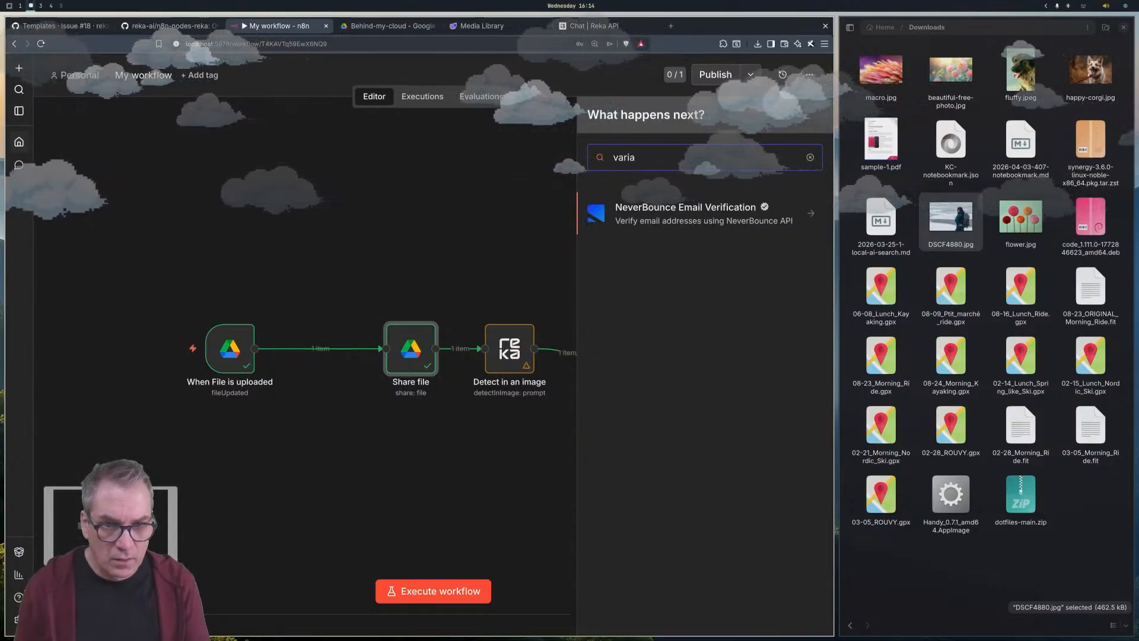
{"action": "key", "text": "BackSpace"}
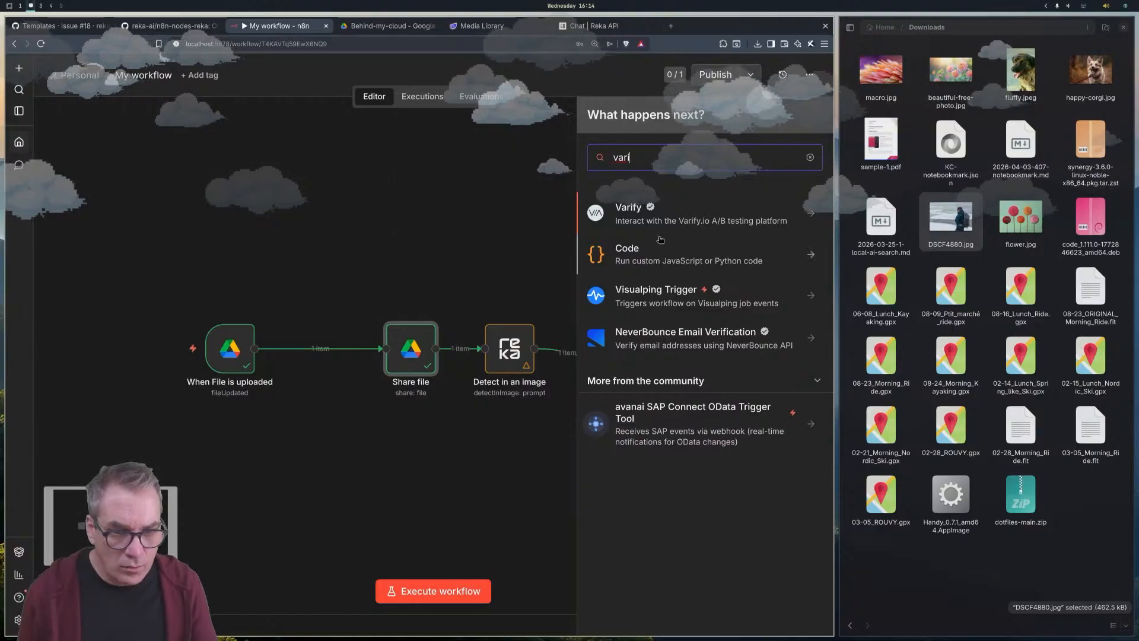
{"action": "left_click", "coordinate": [649, 261]}
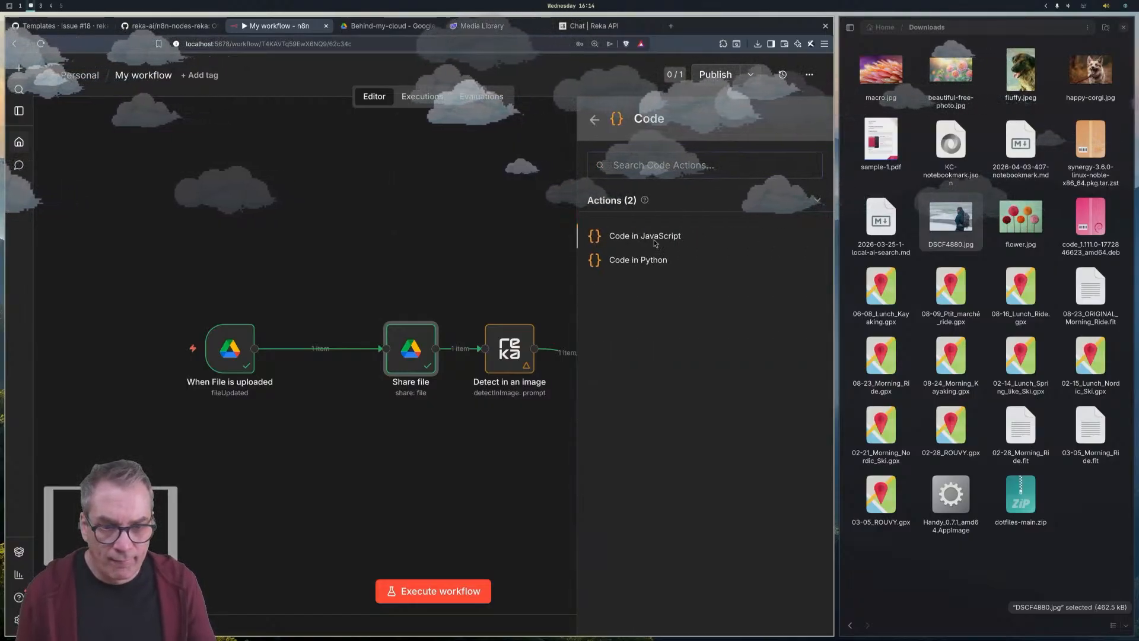
{"action": "left_click", "coordinate": [701, 238]}
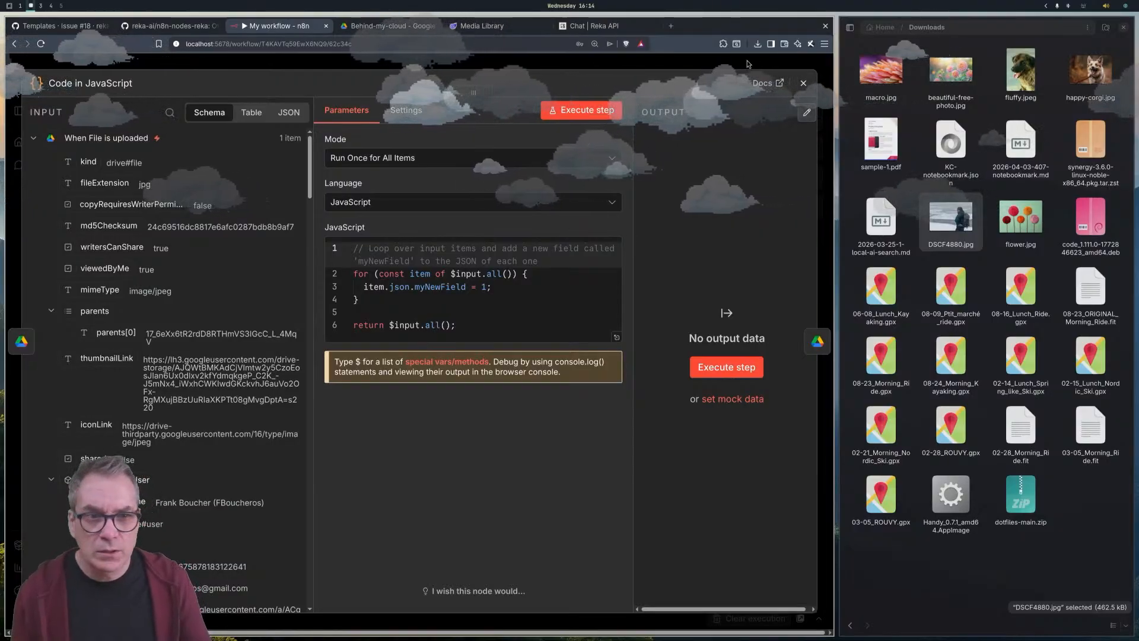
{"action": "key", "text": "Escape"}
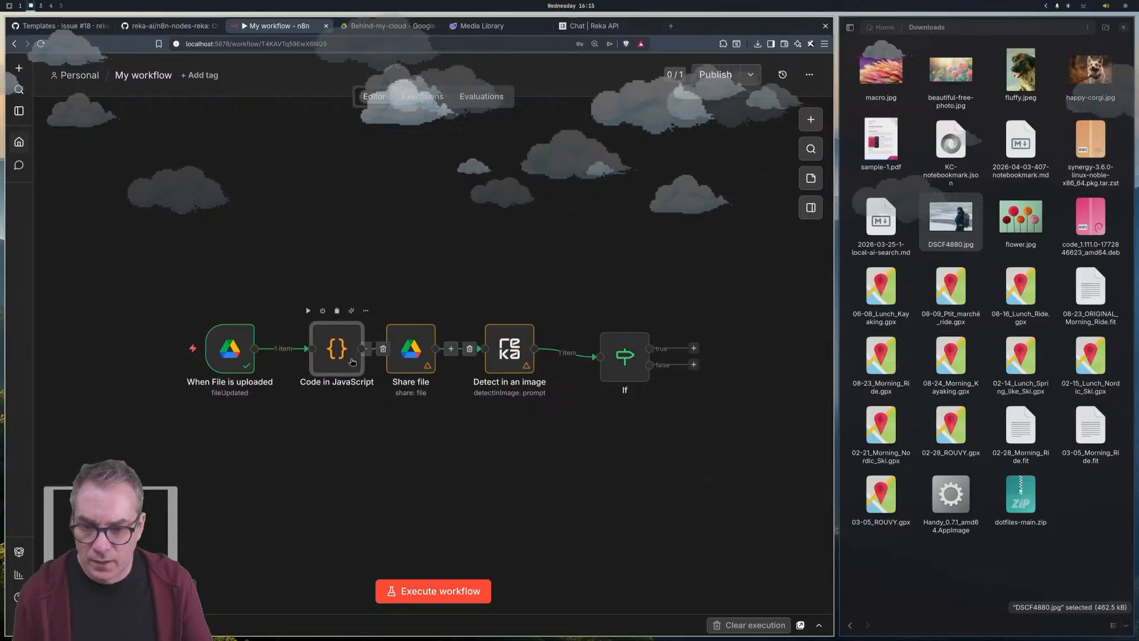
- Leave the workflow for the Personal workflows list and open n8n.io/integrations/?q=reka in a new browser tab
{"action": "left_click", "coordinate": [77, 76]}
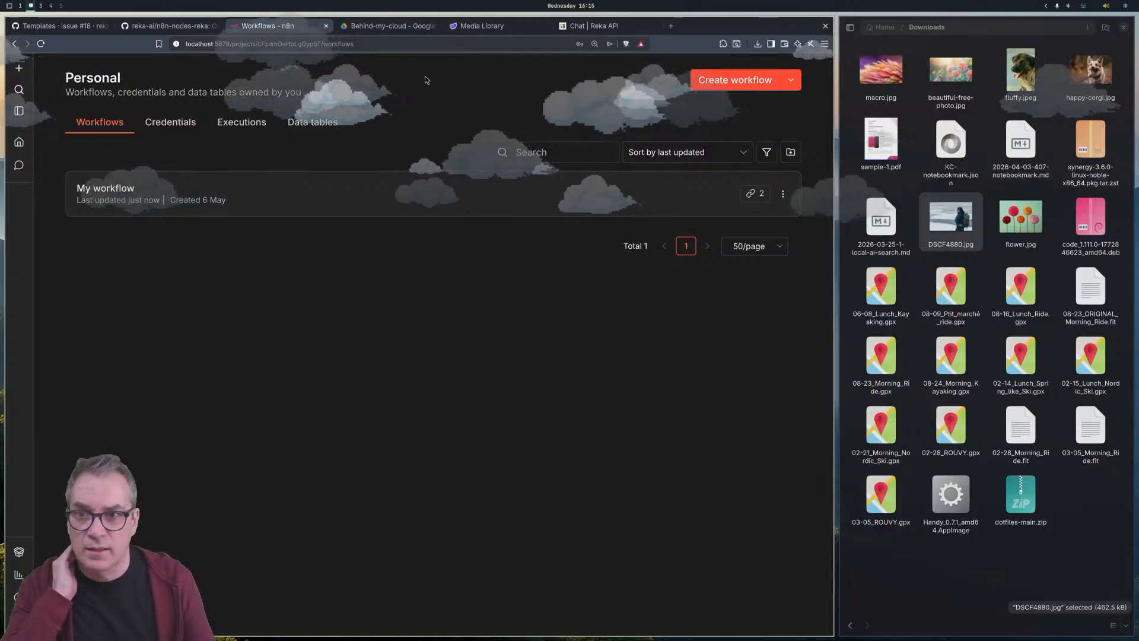
{"action": "left_click", "coordinate": [669, 27]}
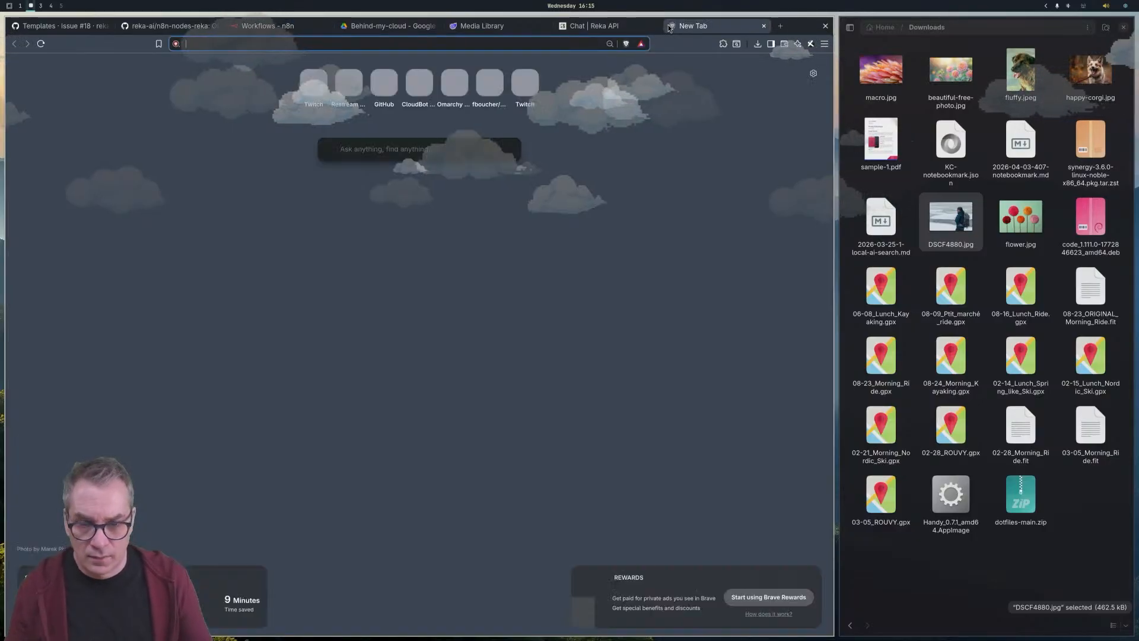
{"action": "type", "text": "new"}
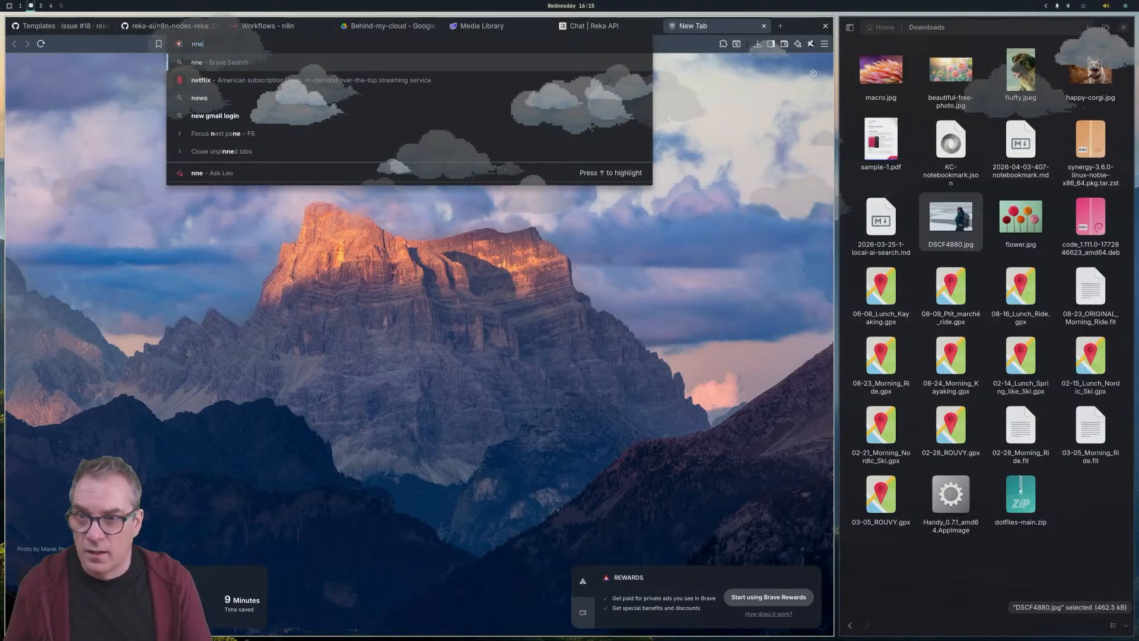
{"action": "key", "text": "BackSpace"}
{"action": "key", "text": "BackSpace"}
{"action": "key", "text": "BackSpace"}
{"action": "type", "text": "n"}
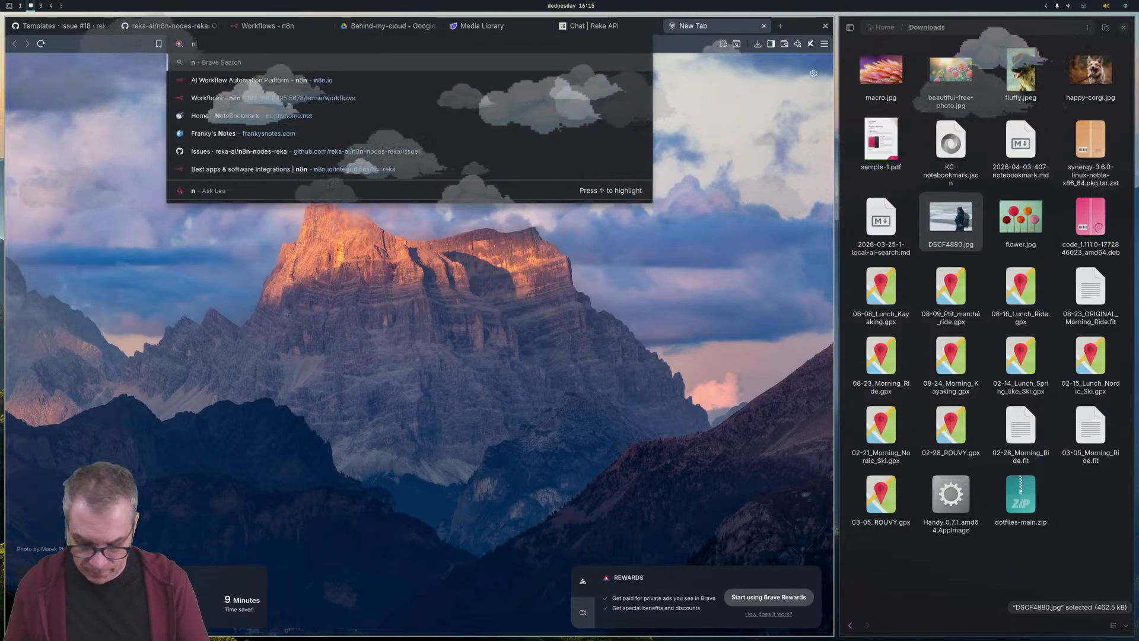
{"action": "type", "text": "8n.io/integrations/?q=reka"}
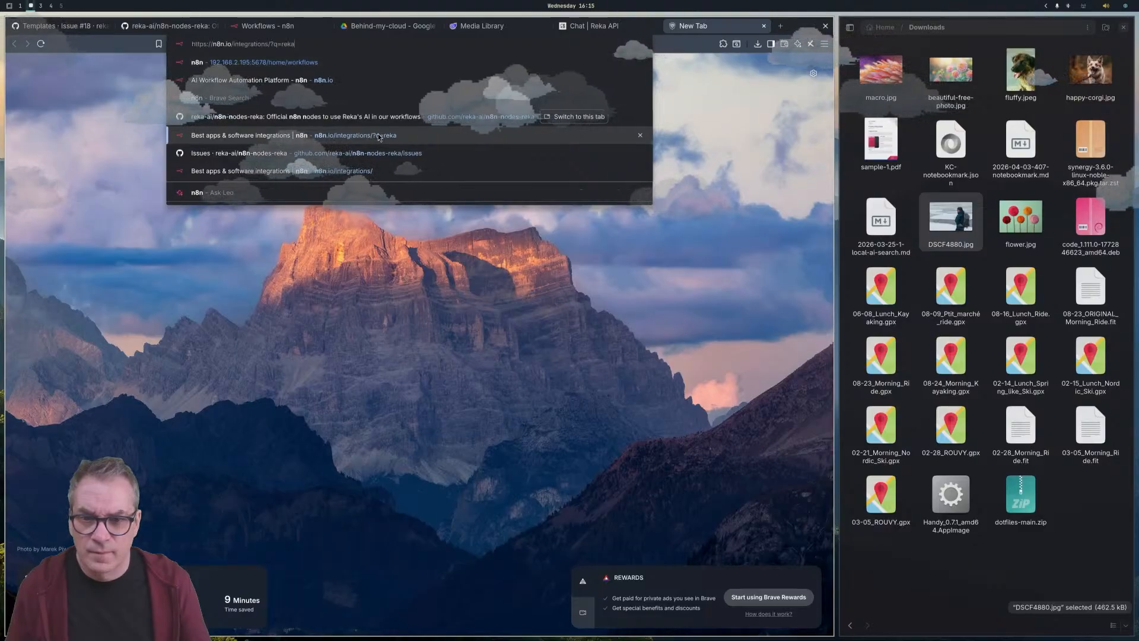
{"action": "left_click", "coordinate": [378, 135]}
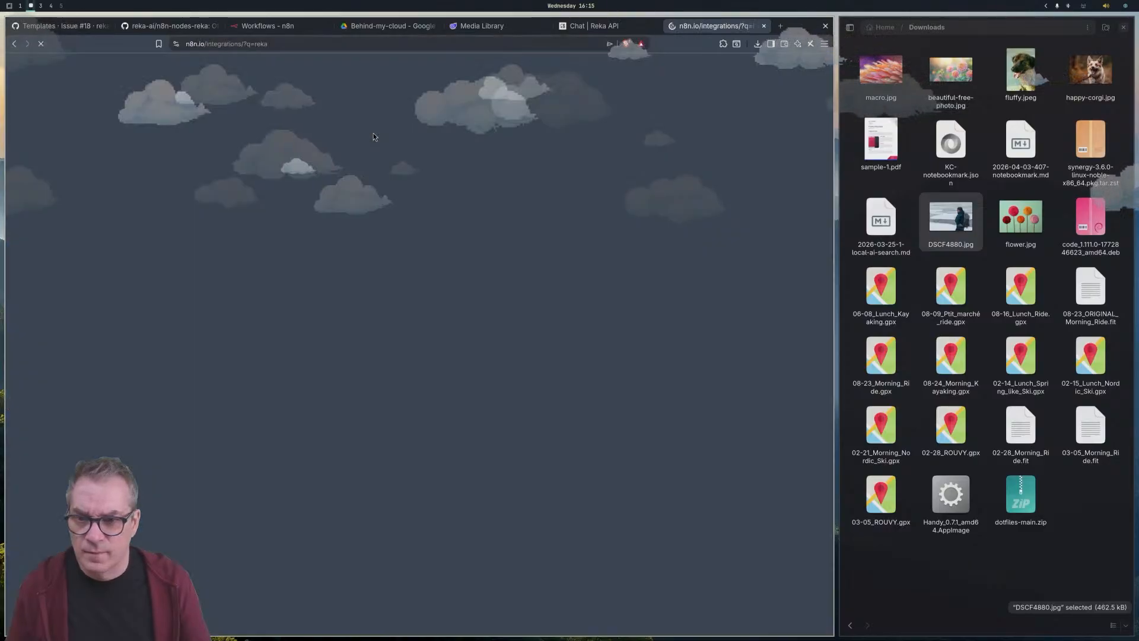
- Search the n8n integrations for "reka", open the Reka Vision integration, and find its popular workflow templates
{"action": "left_click", "coordinate": [373, 367]}
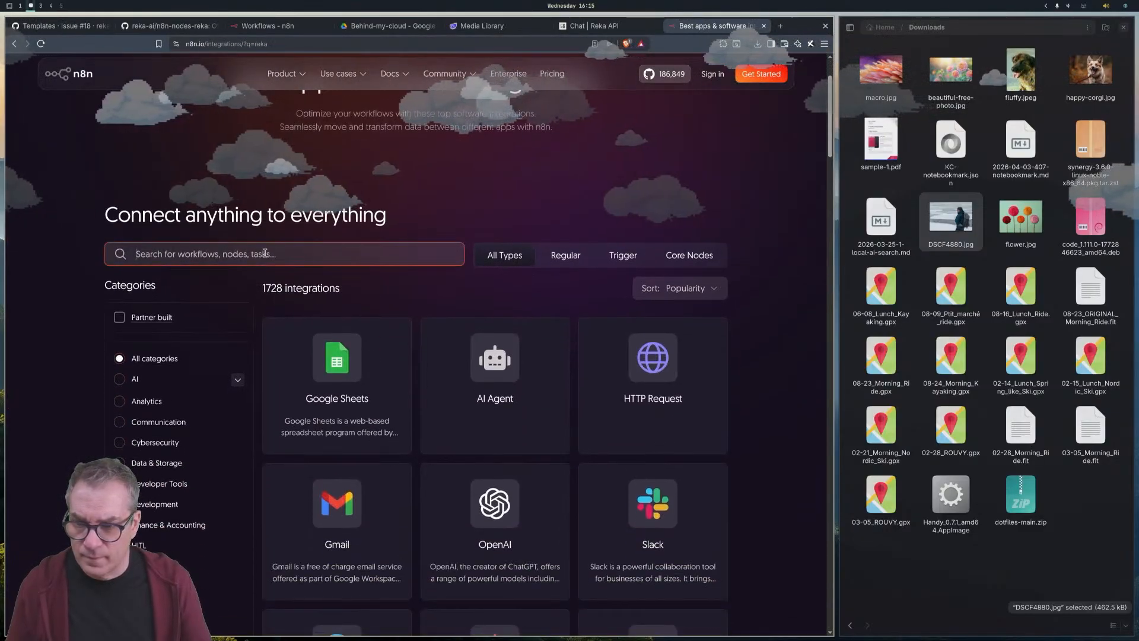
{"action": "type", "text": "reka"}
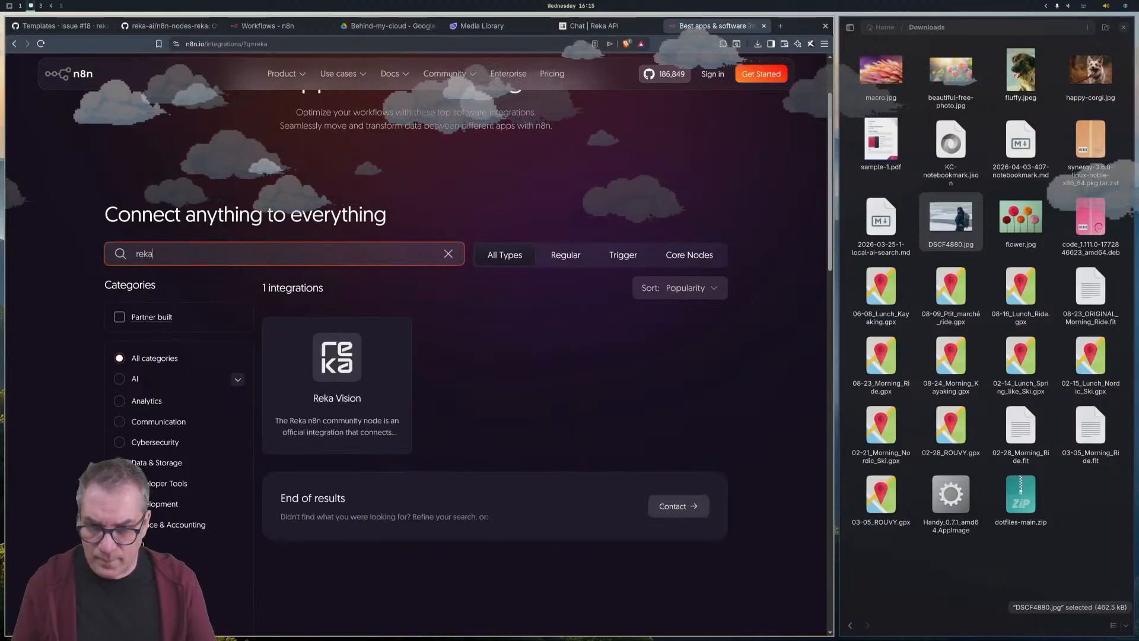
{"action": "scroll", "coordinate": [332, 356], "scroll_direction": "down", "scroll_amount": 3}
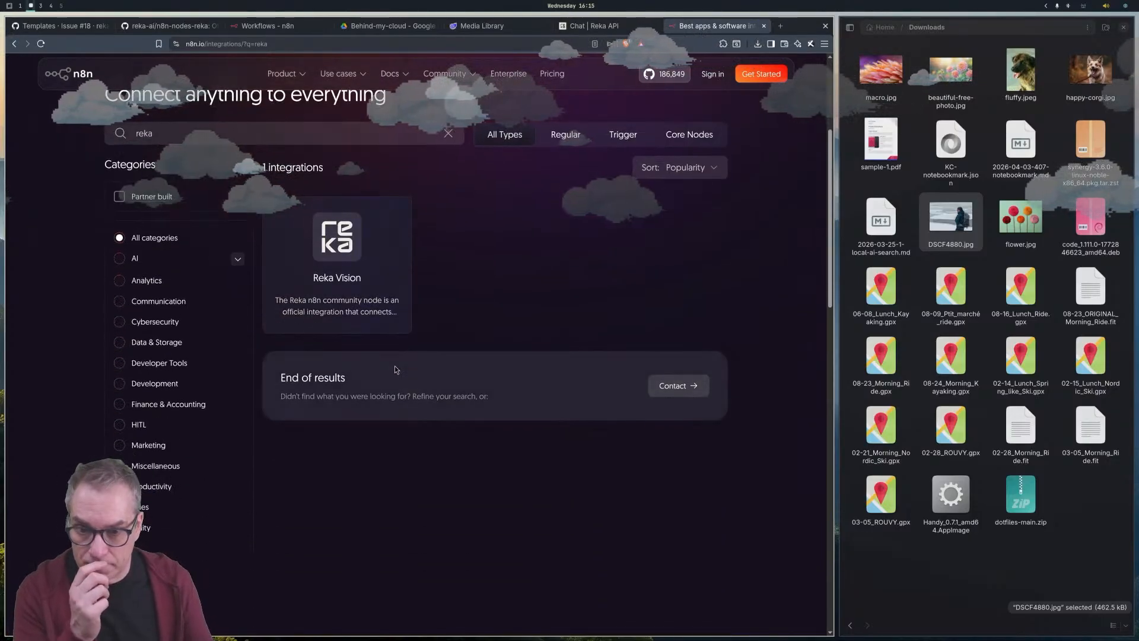
{"action": "left_click", "coordinate": [348, 251]}
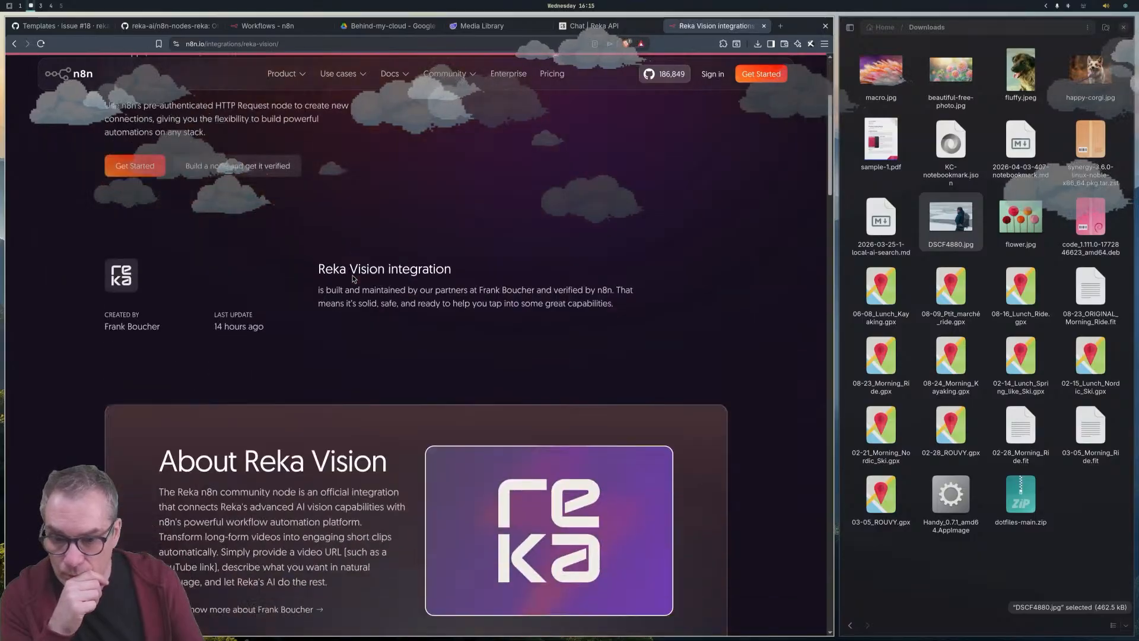
{"action": "scroll", "coordinate": [352, 276], "scroll_direction": "down", "scroll_amount": 5}
{"action": "scroll", "coordinate": [352, 277], "scroll_direction": "down", "scroll_amount": 8}
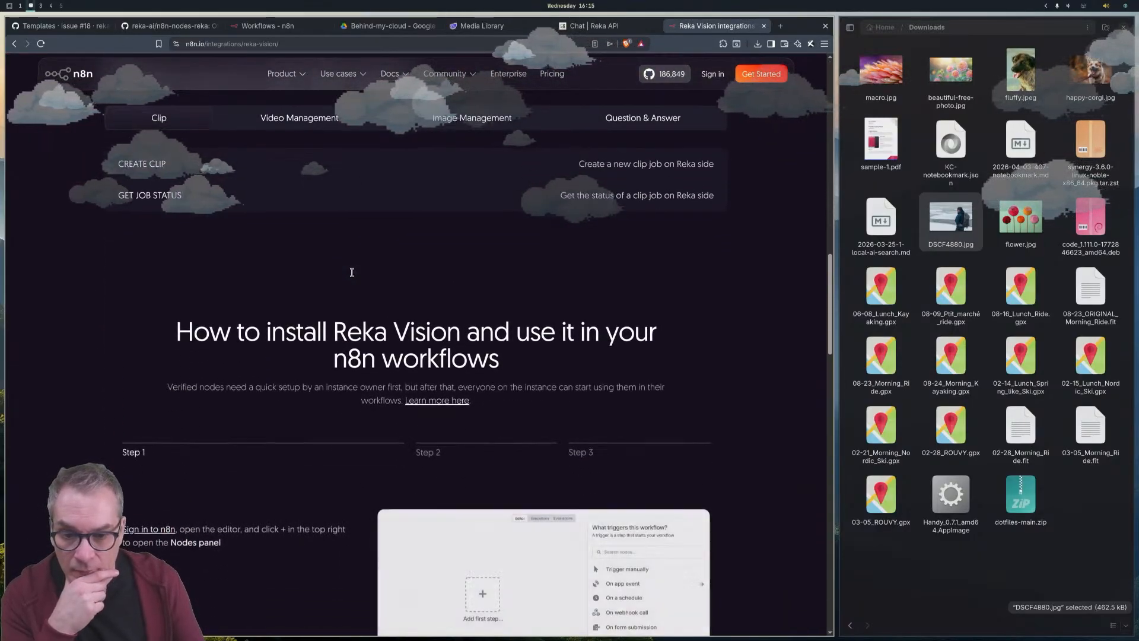
{"action": "scroll", "coordinate": [352, 277], "scroll_direction": "up", "scroll_amount": 4}
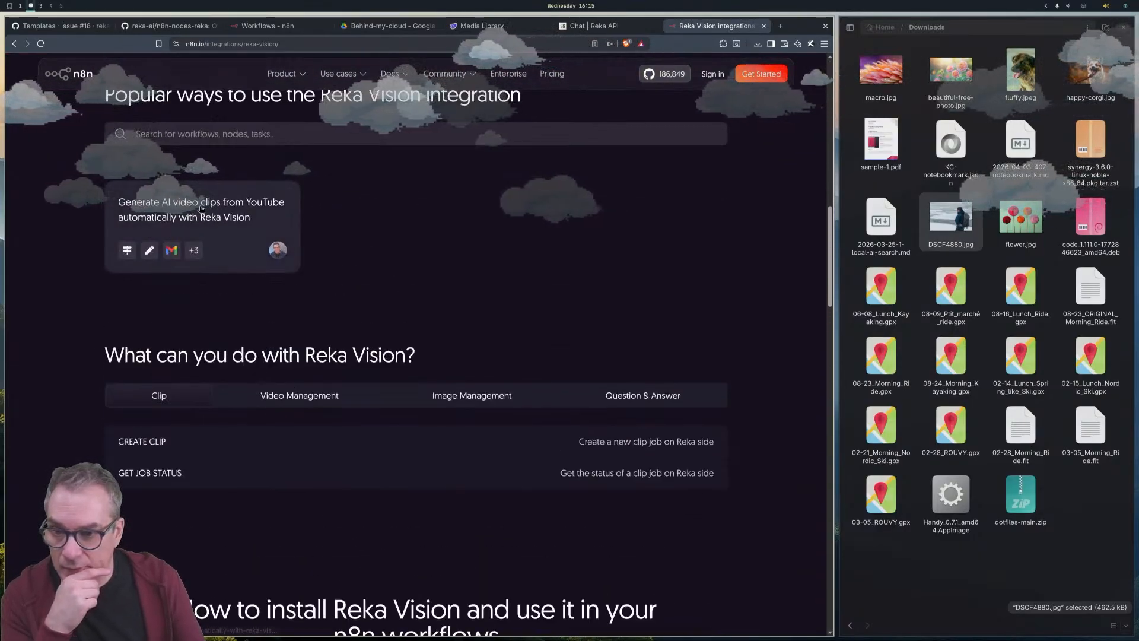
- Open the template "Generate AI video clips from YouTube automatically with Reka Vision" and copy its JSON to the clipboard
{"action": "left_click", "coordinate": [241, 219]}
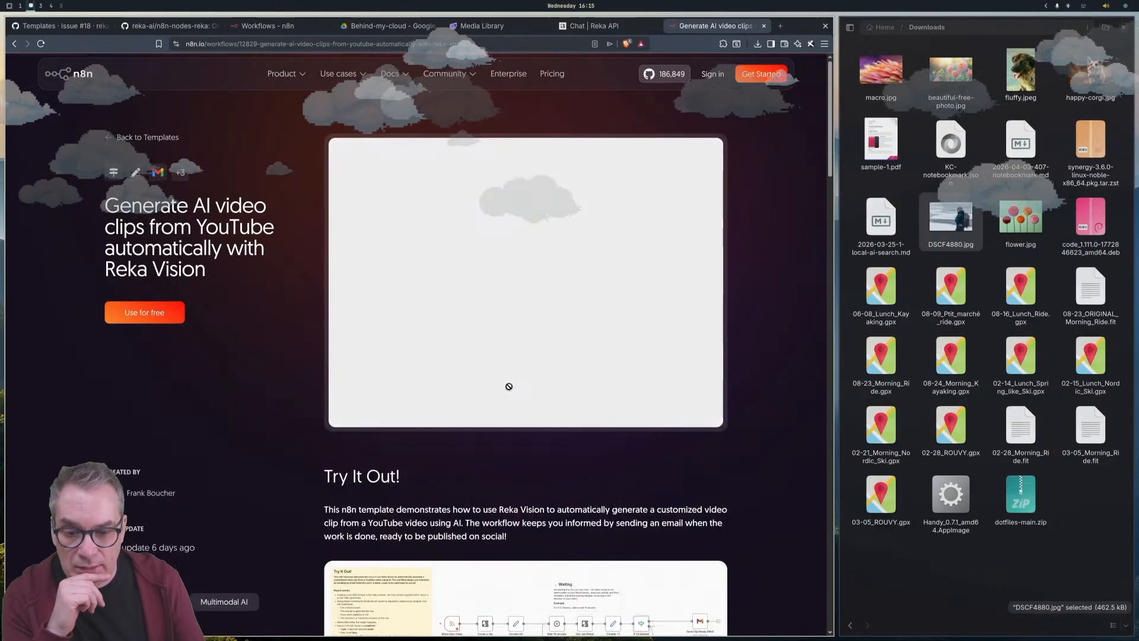
{"action": "scroll", "coordinate": [512, 402], "scroll_direction": "down", "scroll_amount": 3}
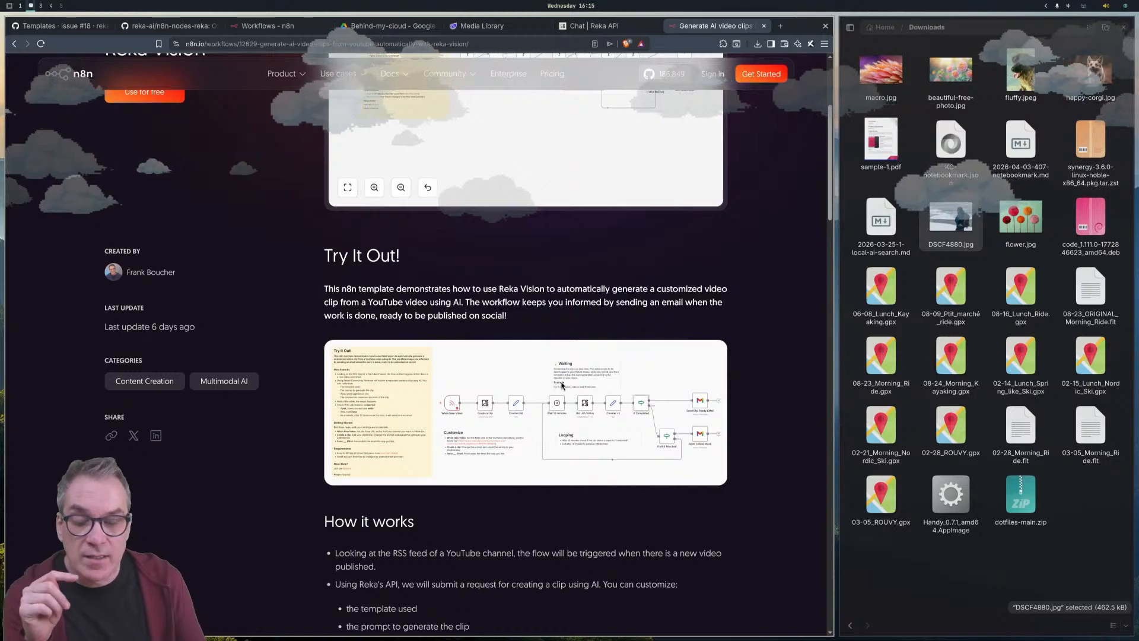
{"action": "scroll", "coordinate": [562, 386], "scroll_direction": "up", "scroll_amount": 4}
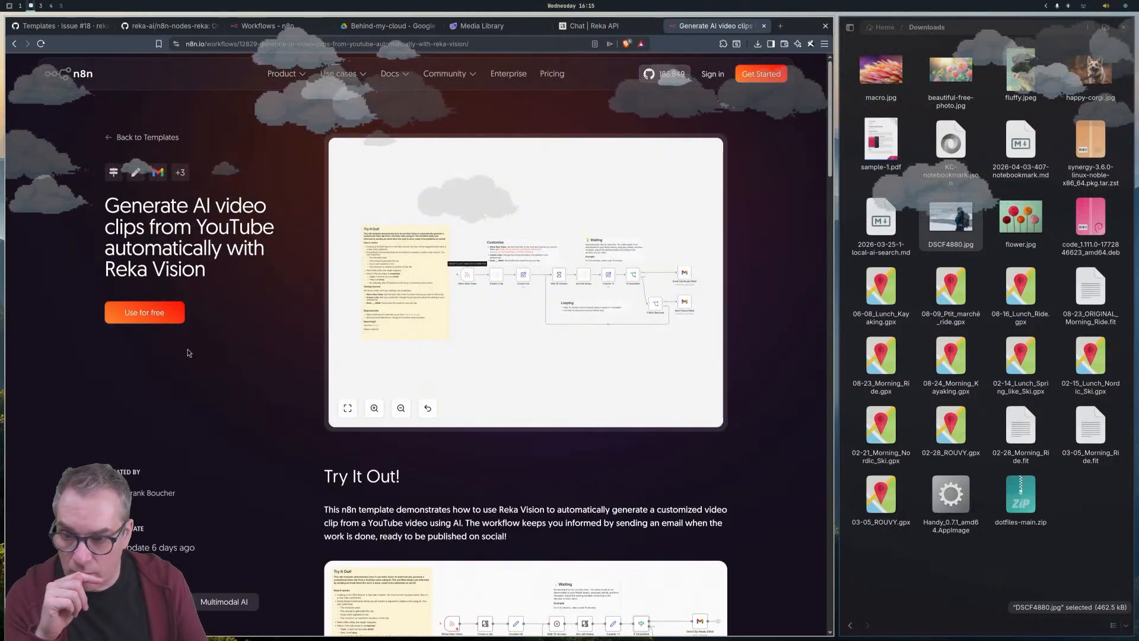
{"action": "left_click", "coordinate": [151, 312]}
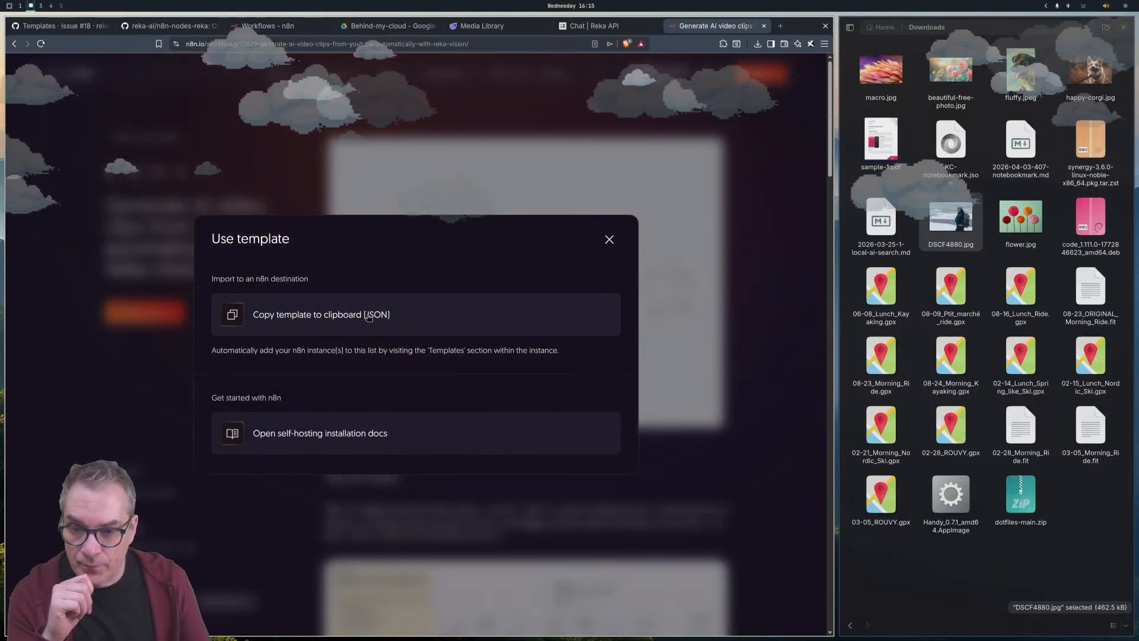
{"action": "left_click", "coordinate": [372, 316]}
- Create a new workflow in the local n8n instance, paste the copied template into it, and focus on the Counter Init node
{"action": "left_click", "coordinate": [264, 27]}
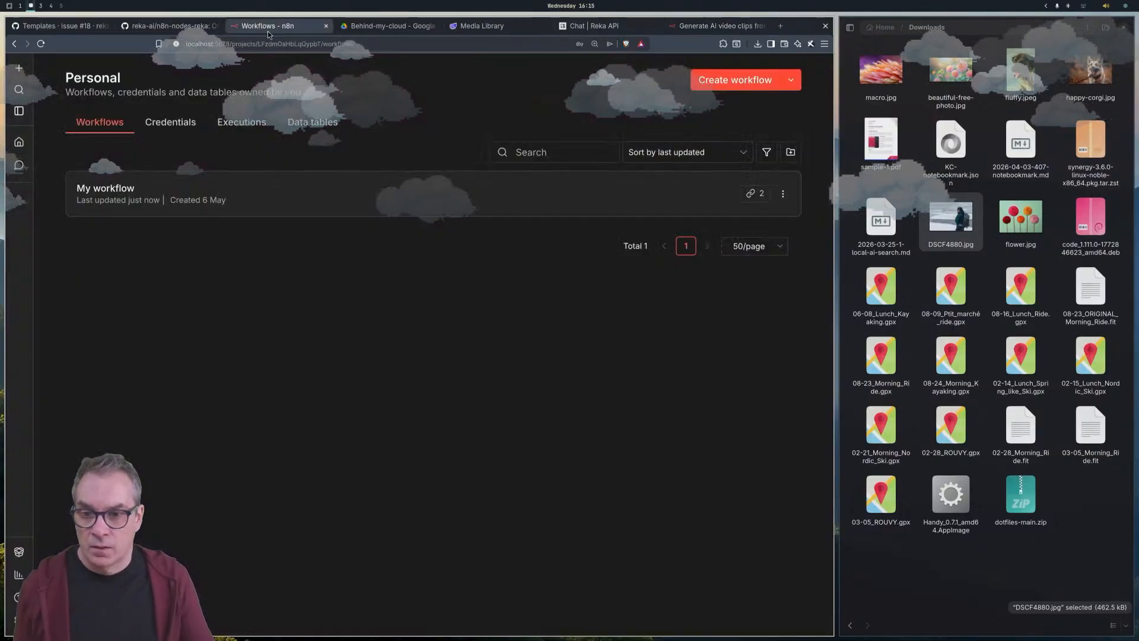
{"action": "left_click", "coordinate": [734, 79]}
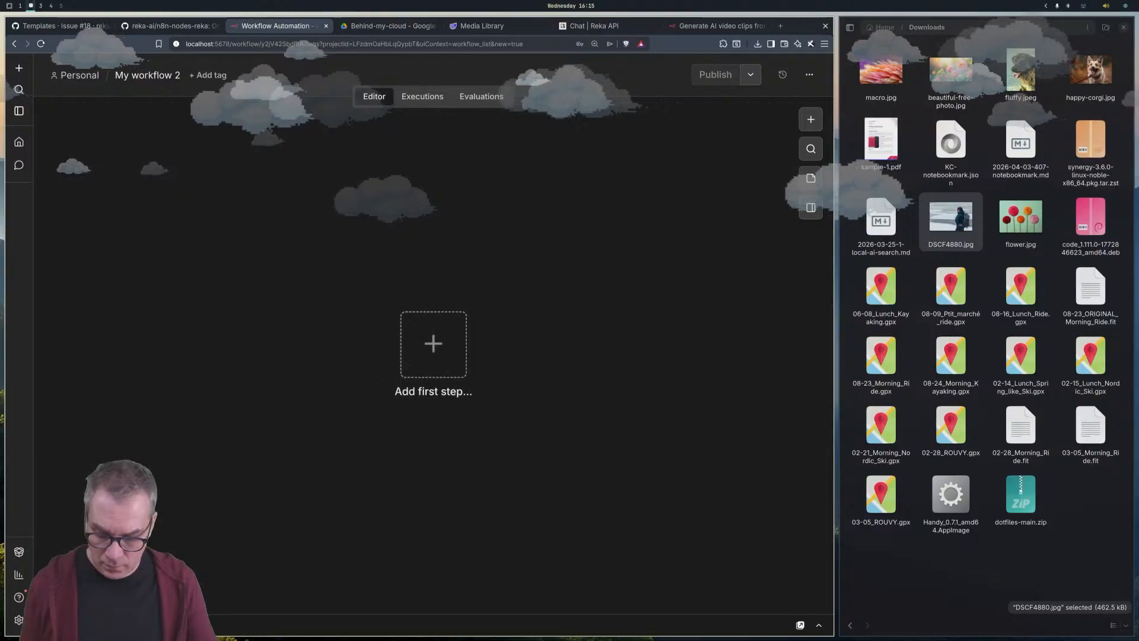
{"action": "key", "text": "ctrl+v"}
{"action": "scroll", "coordinate": [496, 395], "scroll_direction": "up", "scroll_amount": 3}
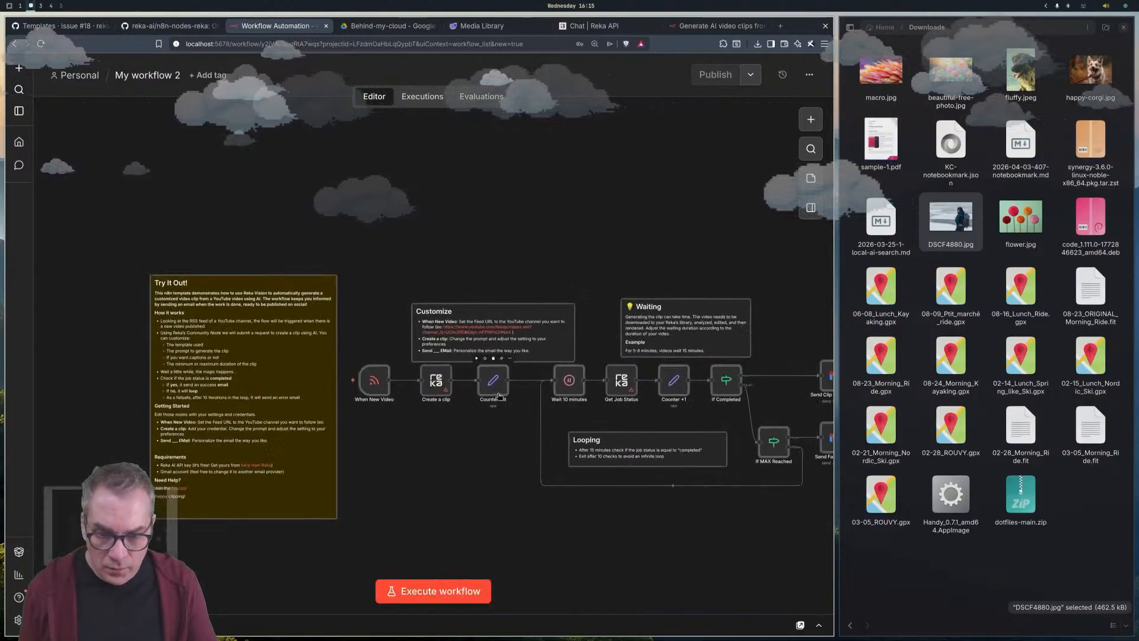
{"action": "scroll", "coordinate": [496, 396], "scroll_direction": "up", "scroll_amount": 5}
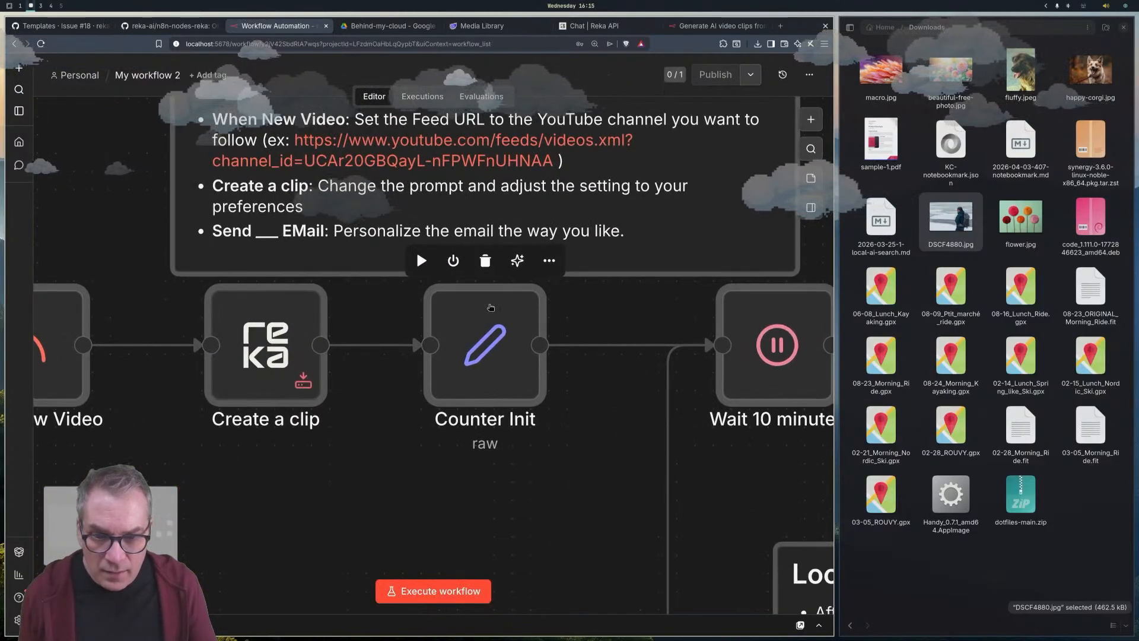
- Inspect the Counter Init node's parameters, close it, and reopen "My workflow" from the Personal workflows
{"action": "double_click", "coordinate": [501, 322]}
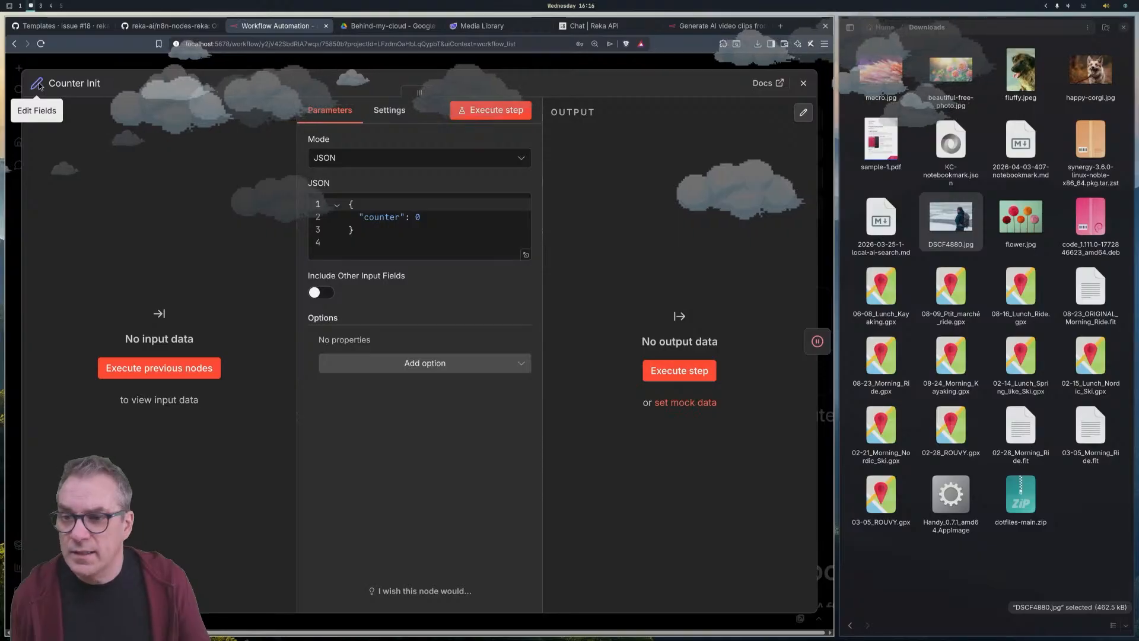
{"action": "left_click", "coordinate": [803, 83]}
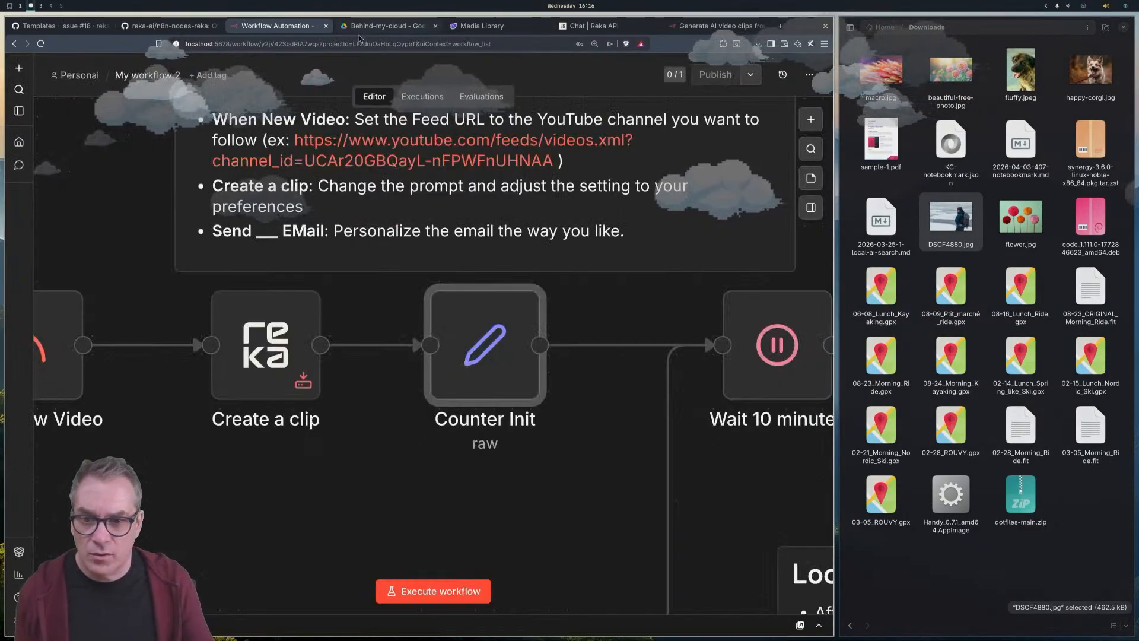
{"action": "left_click", "coordinate": [60, 75]}
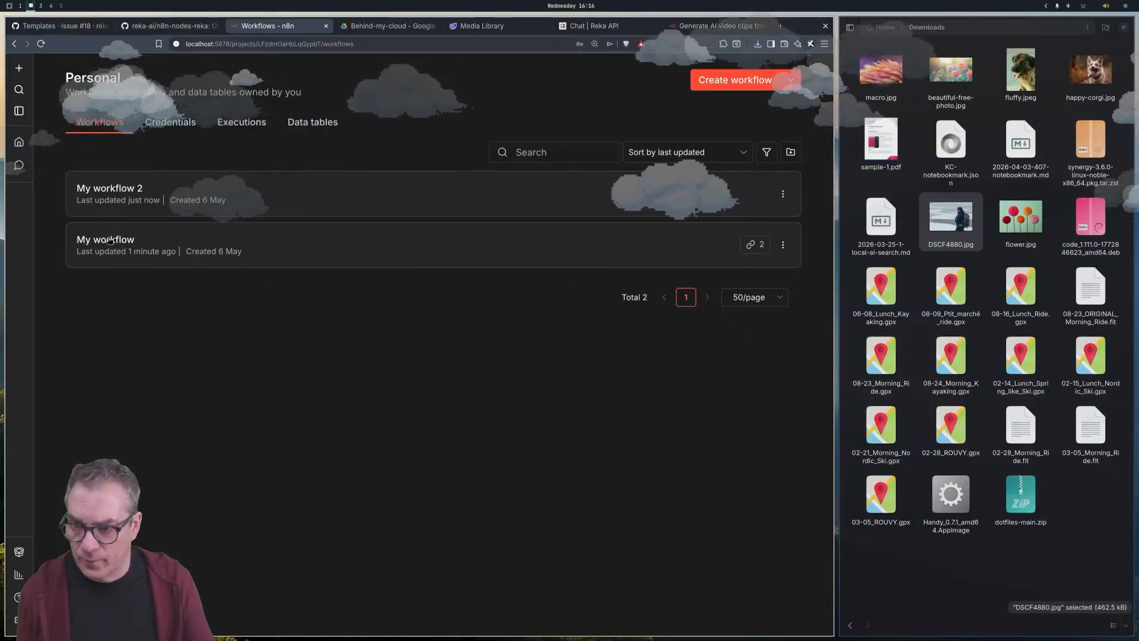
{"action": "scroll", "coordinate": [183, 262], "scroll_direction": "down", "scroll_amount": 4}
{"action": "scroll", "coordinate": [184, 262], "scroll_direction": "up", "scroll_amount": 3}
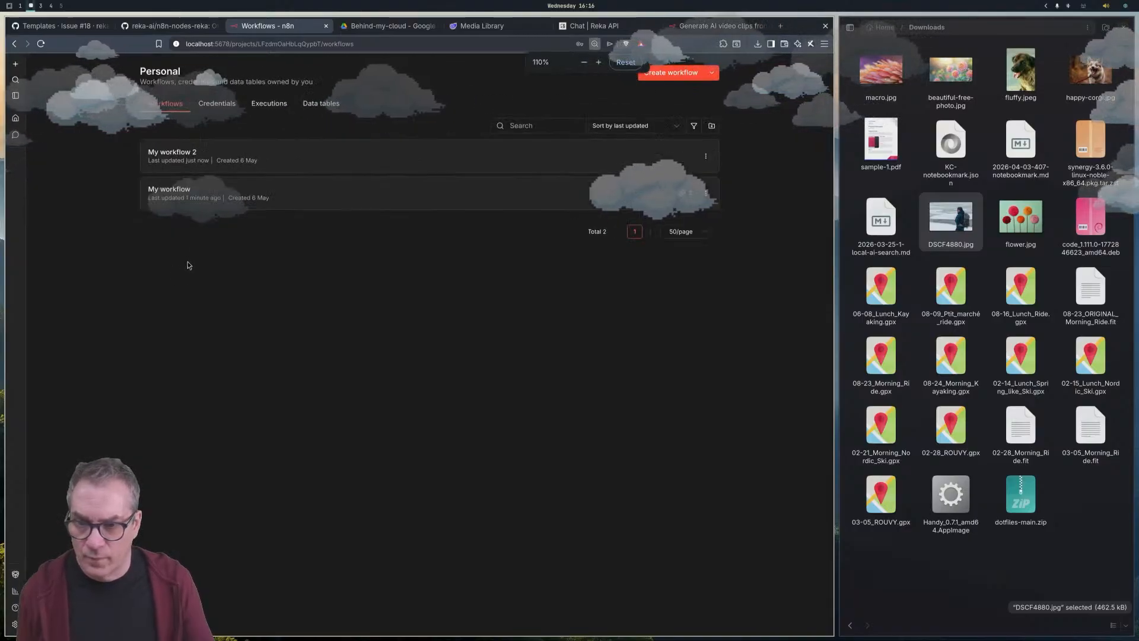
{"action": "left_click", "coordinate": [139, 210]}
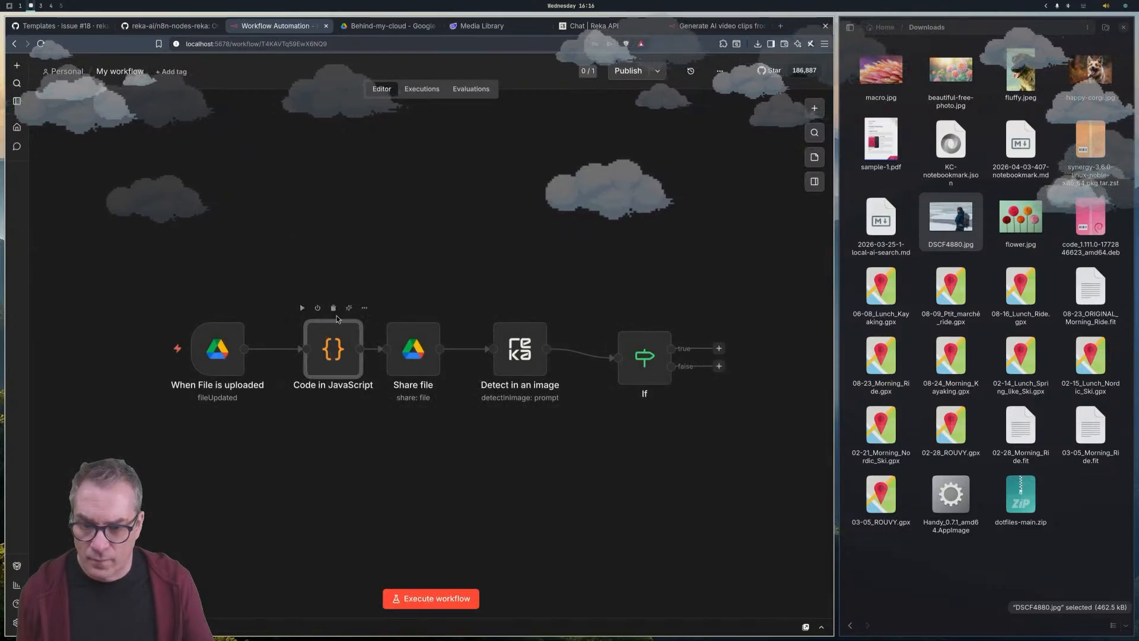
- Replace the Code in JavaScript node between the file upload trigger and Share file with an Edit Fields (Set) node
{"action": "left_click", "coordinate": [333, 308]}
{"action": "left_click", "coordinate": [305, 349]}
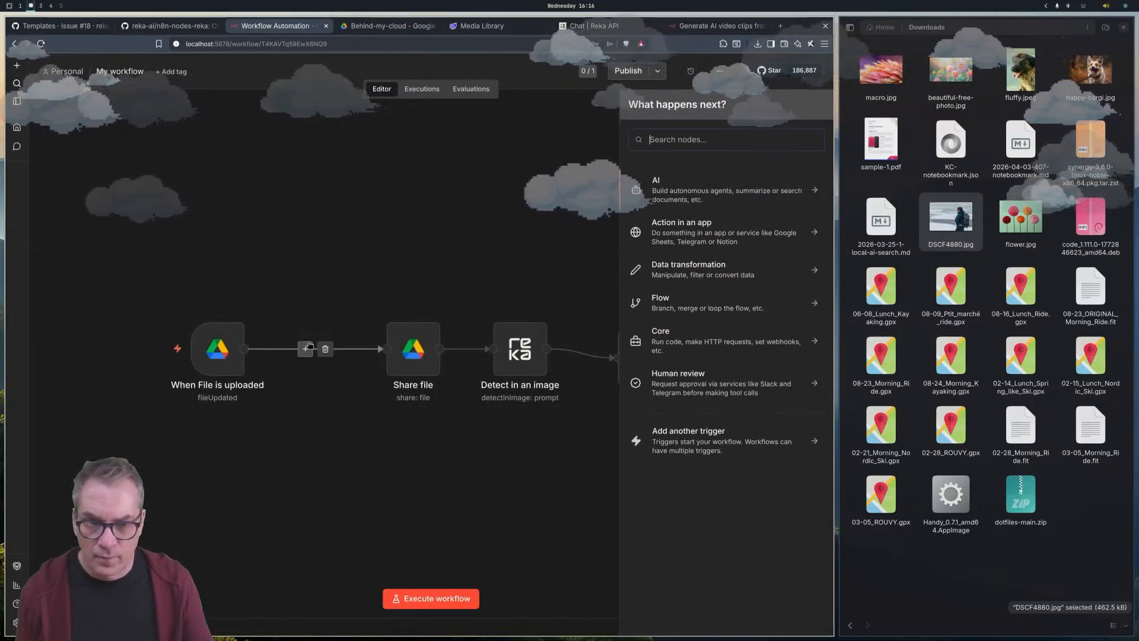
{"action": "type", "text": "edit"}
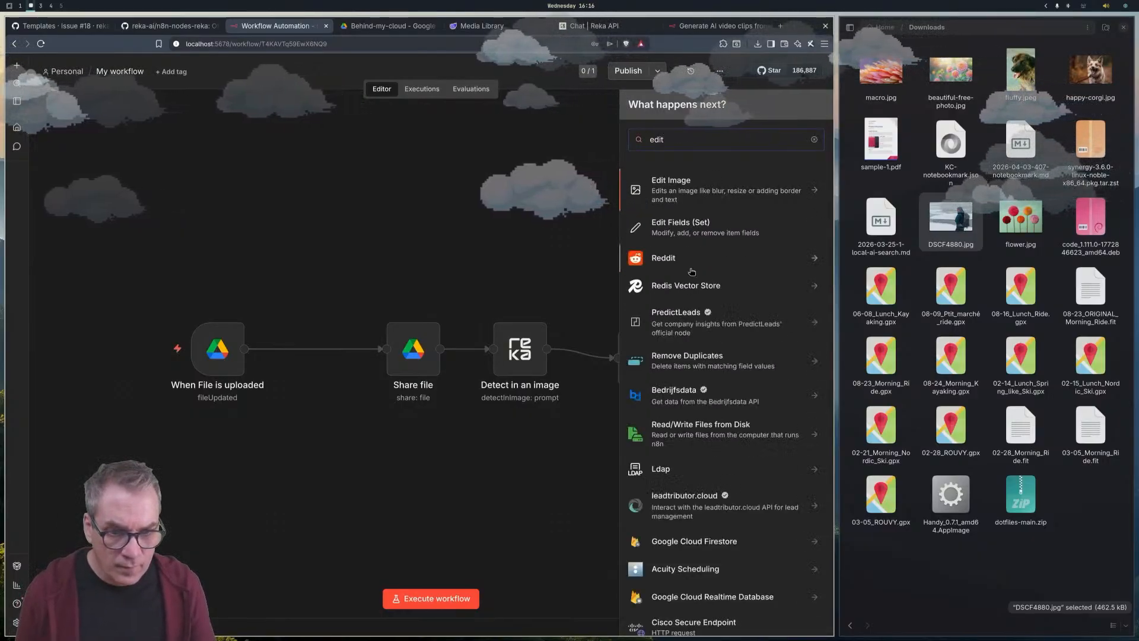
{"action": "left_click", "coordinate": [672, 229]}
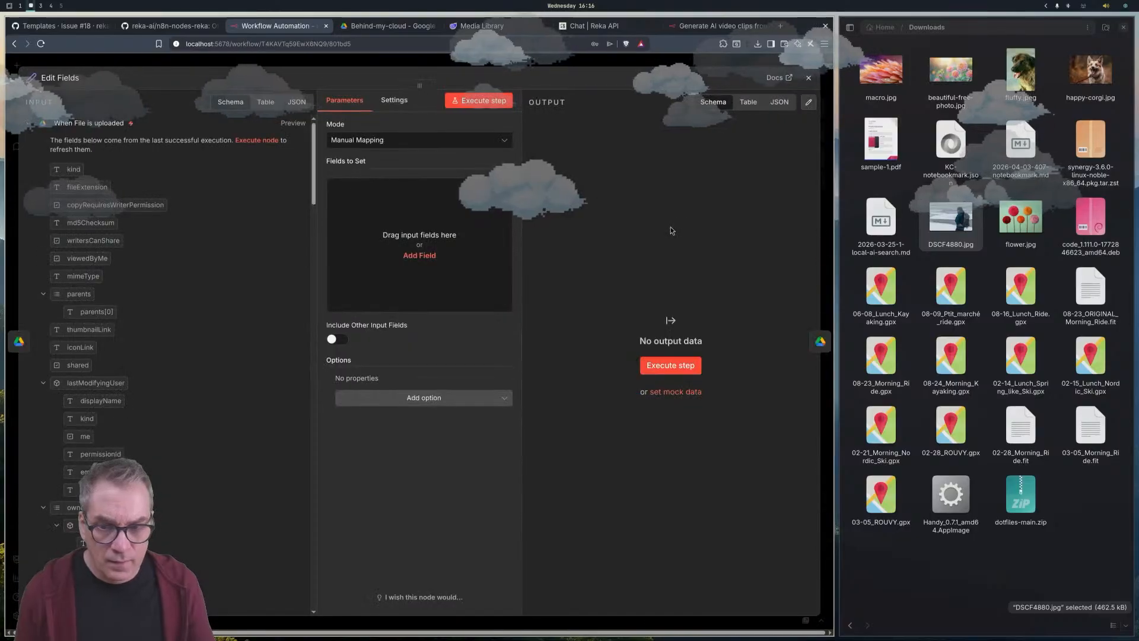
- Set the Edit Fields node's mode to JSON
{"action": "left_click", "coordinate": [388, 141]}
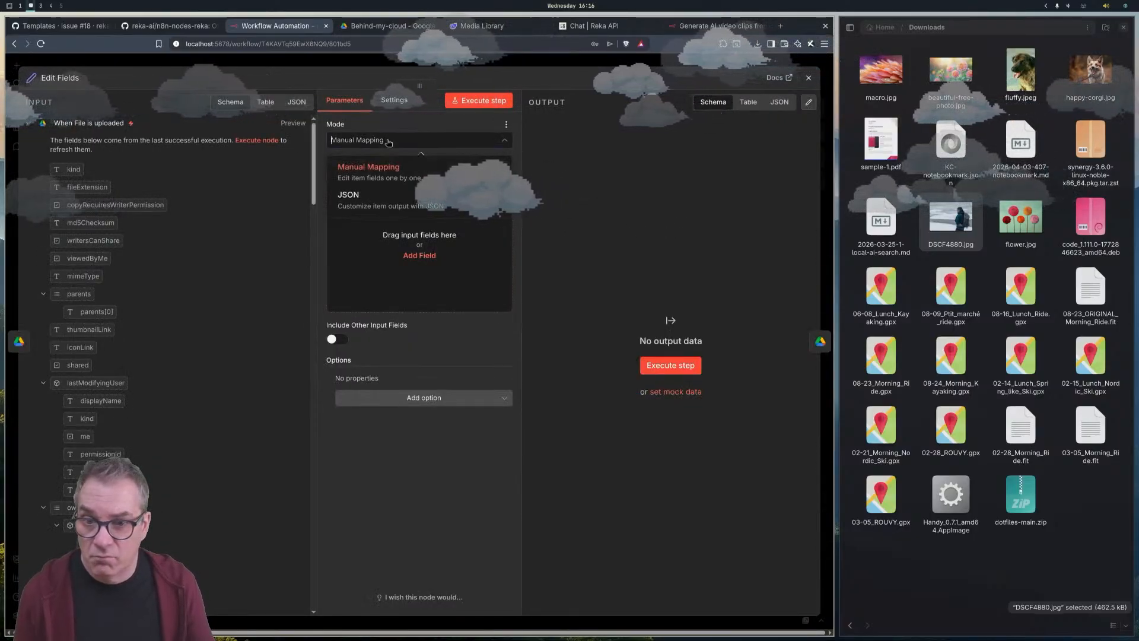
{"action": "left_click", "coordinate": [406, 121]}
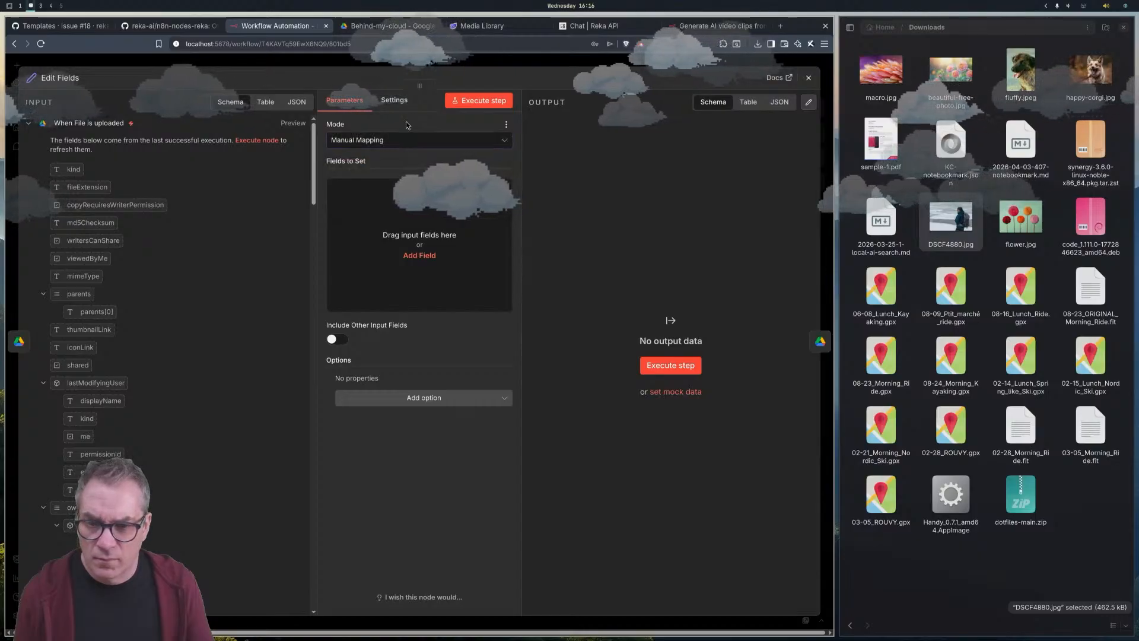
{"action": "left_click", "coordinate": [403, 139]}
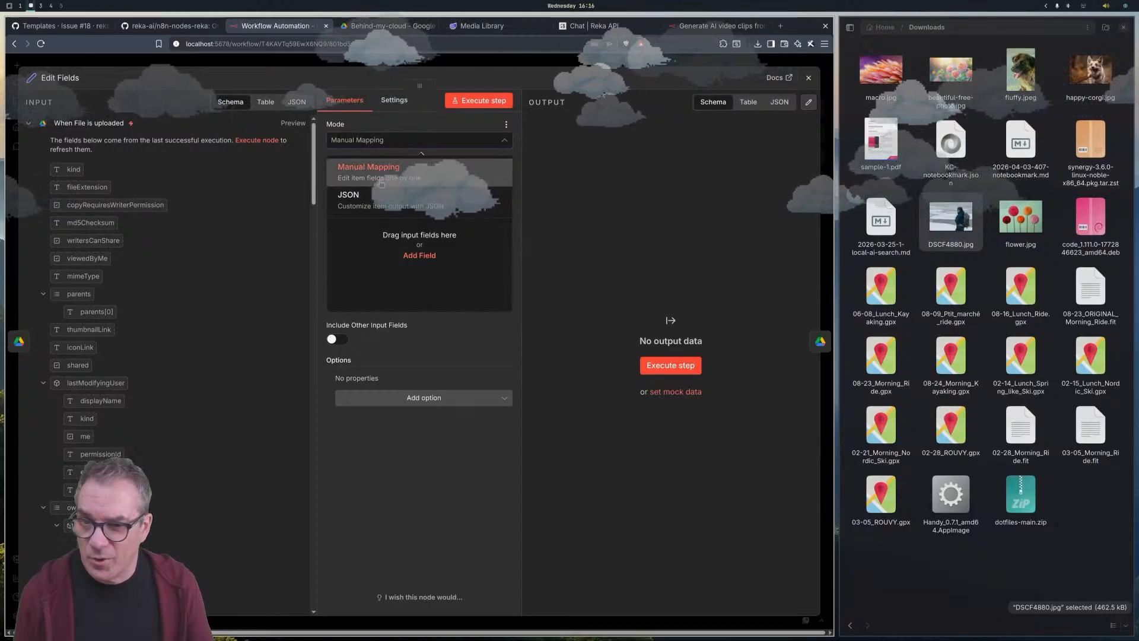
{"action": "left_click", "coordinate": [370, 190]}
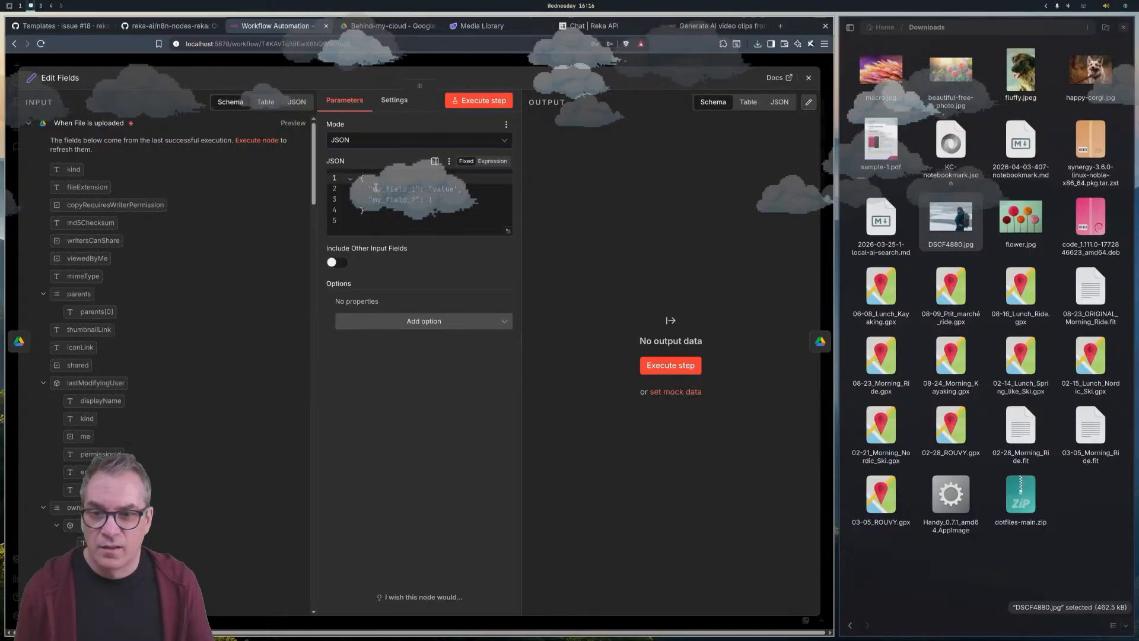
- Define a single "subject" field with the value "dog" in the node's JSON, removing the second sample field
{"action": "left_click", "coordinate": [408, 187]}
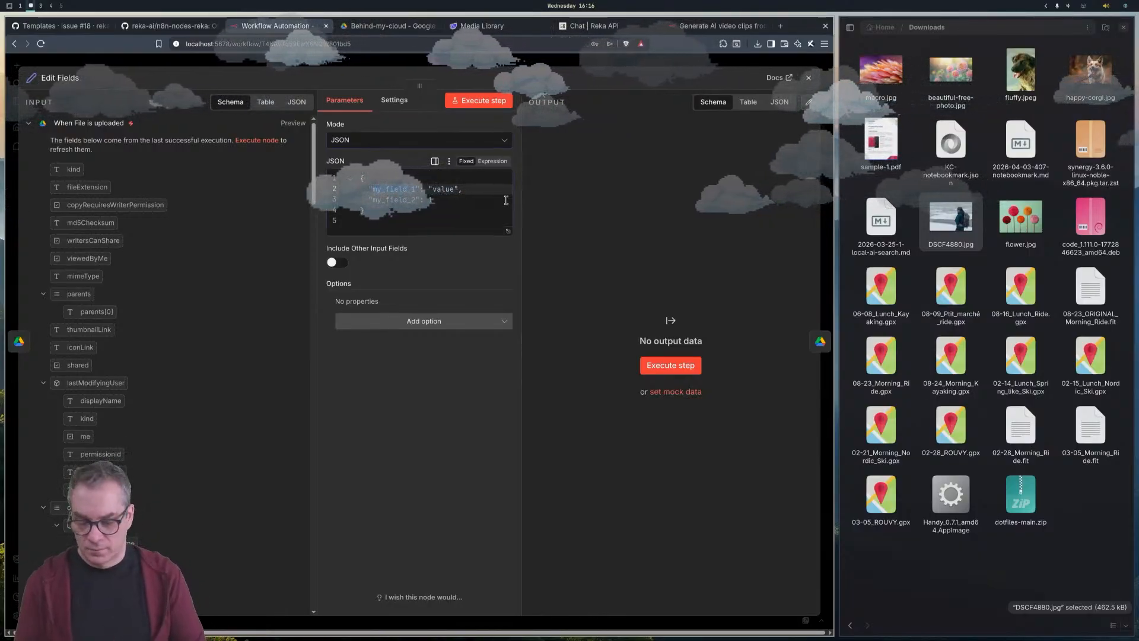
{"action": "type", "text": "look"}
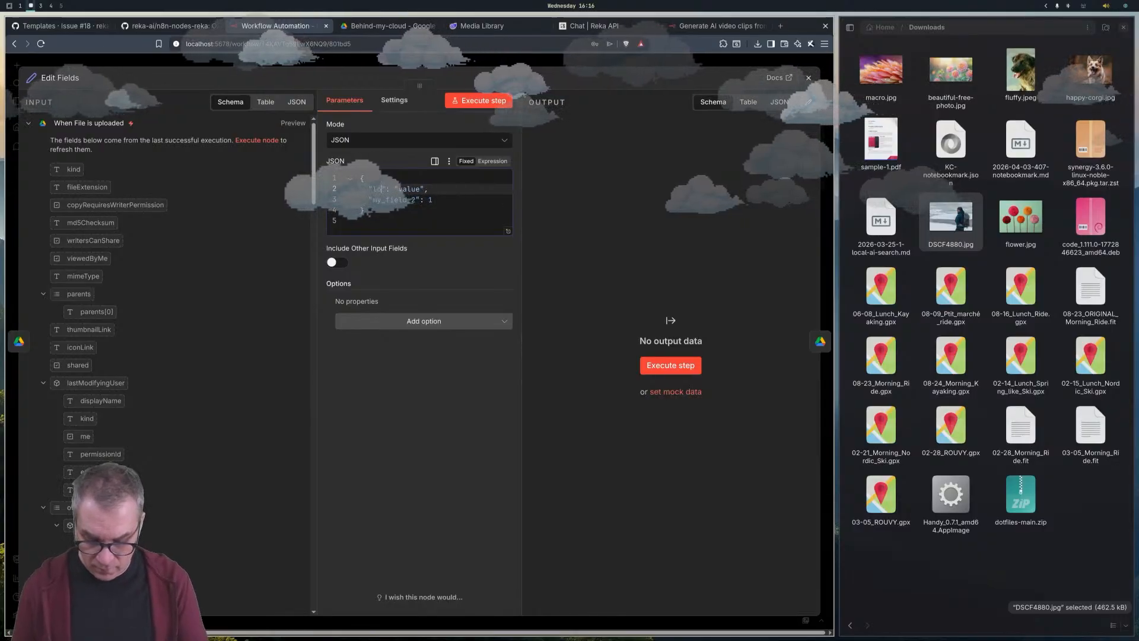
{"action": "type", "text": "for"}
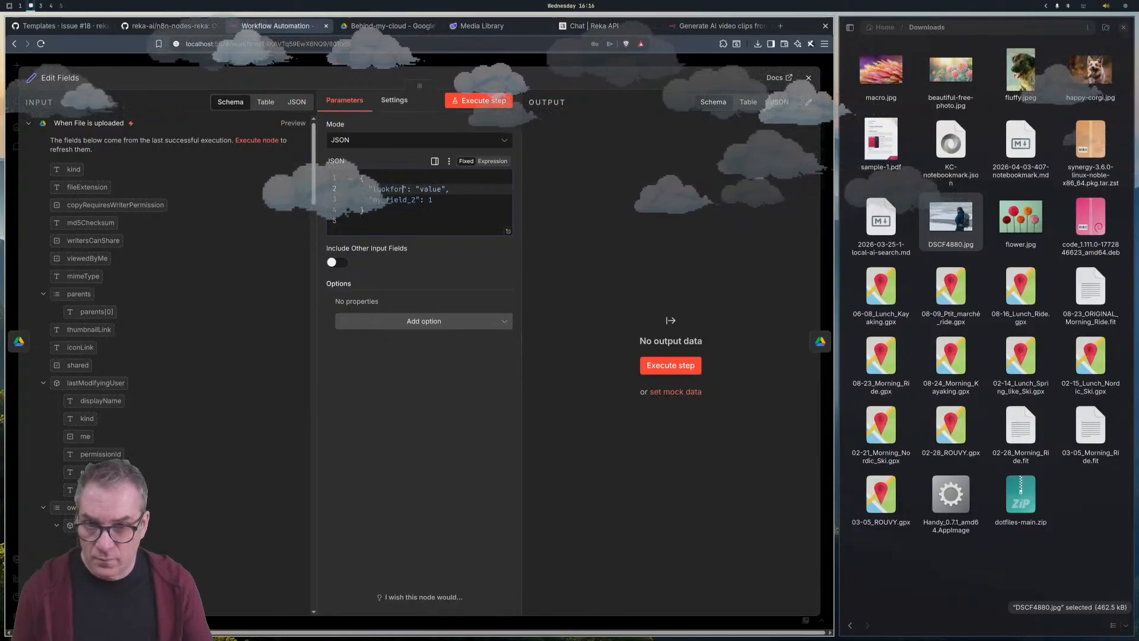
{"action": "double_click", "coordinate": [428, 189]}
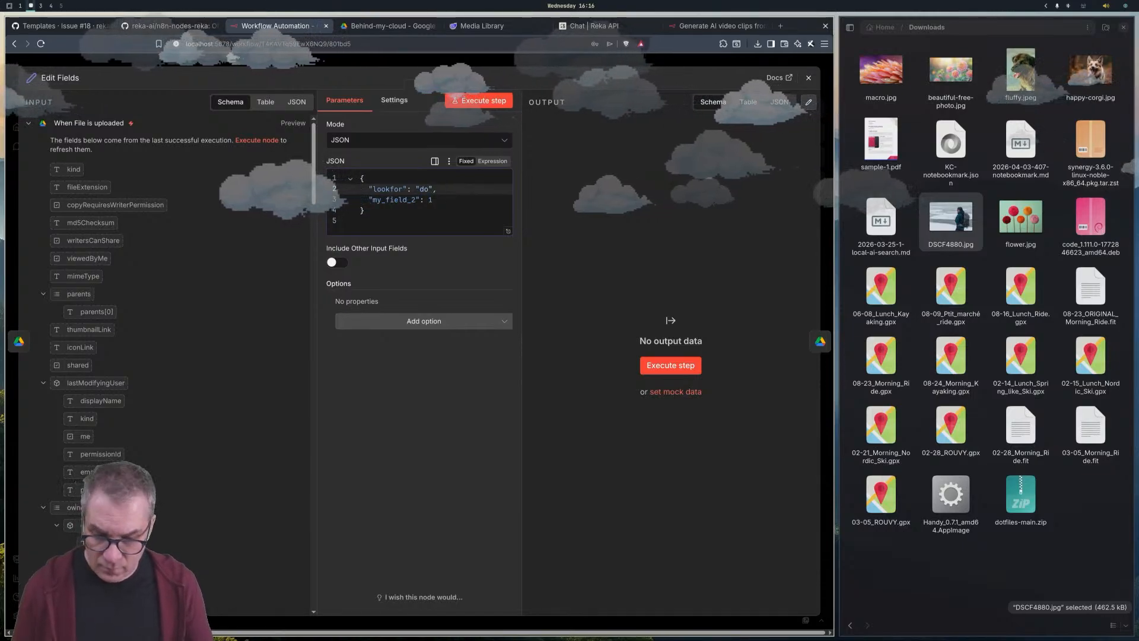
{"action": "type", "text": "dog"}
{"action": "left_click_drag", "start_coordinate": [453, 203], "coordinate": [436, 188]}
{"action": "key", "text": "BackSpace"}
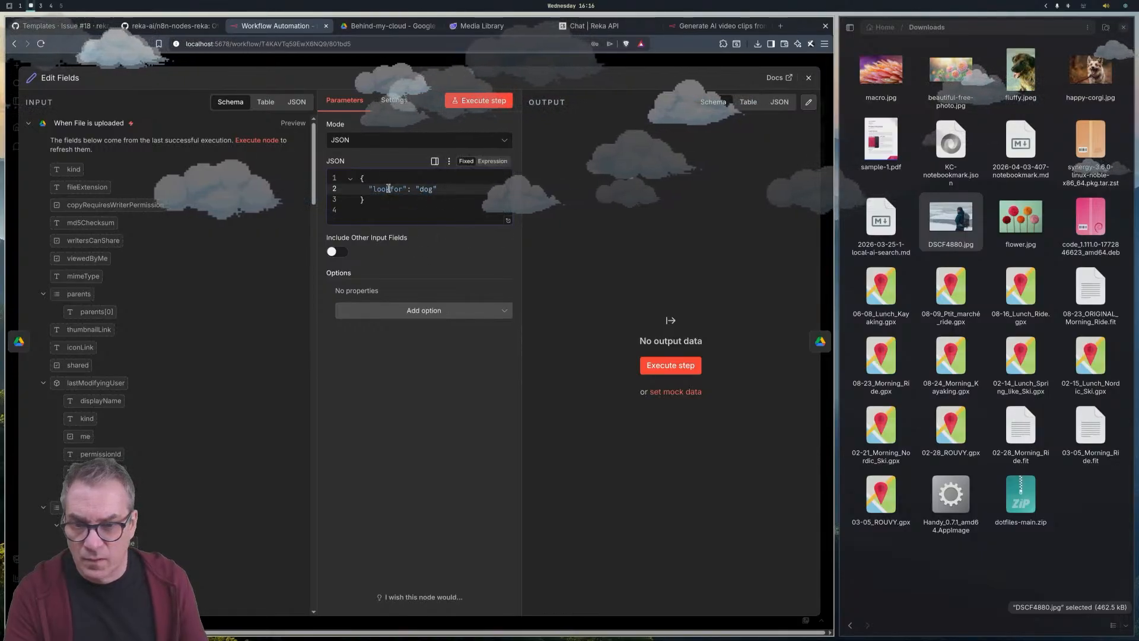
{"action": "type", "text": "ing"}
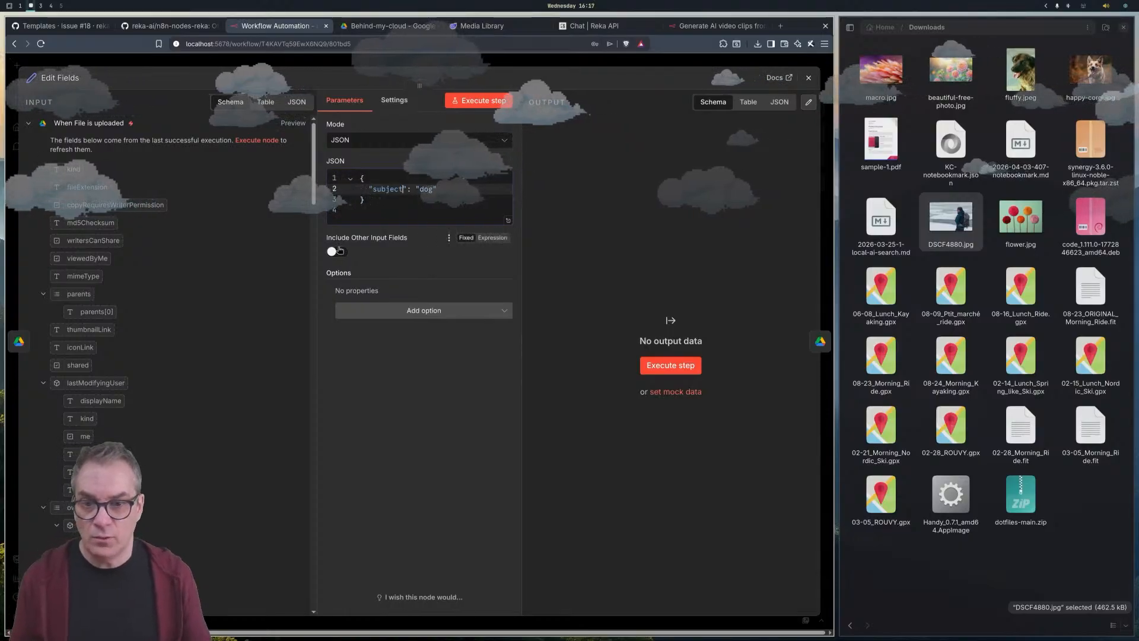
- Test the Edit Fields node, naming it "Set Subject", and place it closer to the upload trigger on the canvas
{"action": "left_click", "coordinate": [682, 366]}
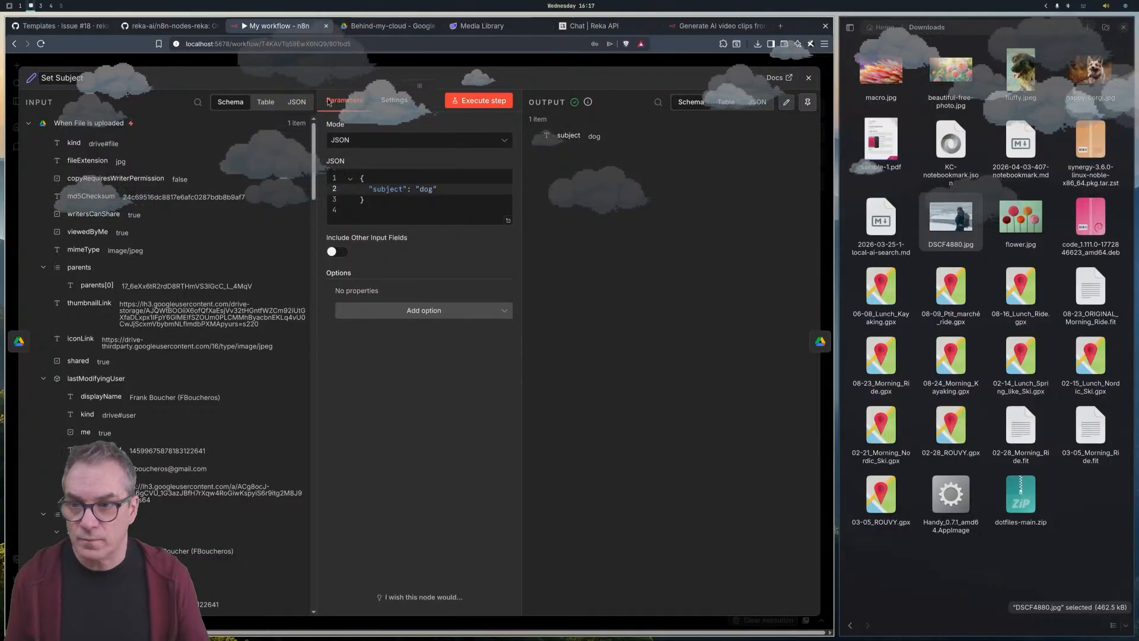
{"action": "left_click", "coordinate": [809, 78]}
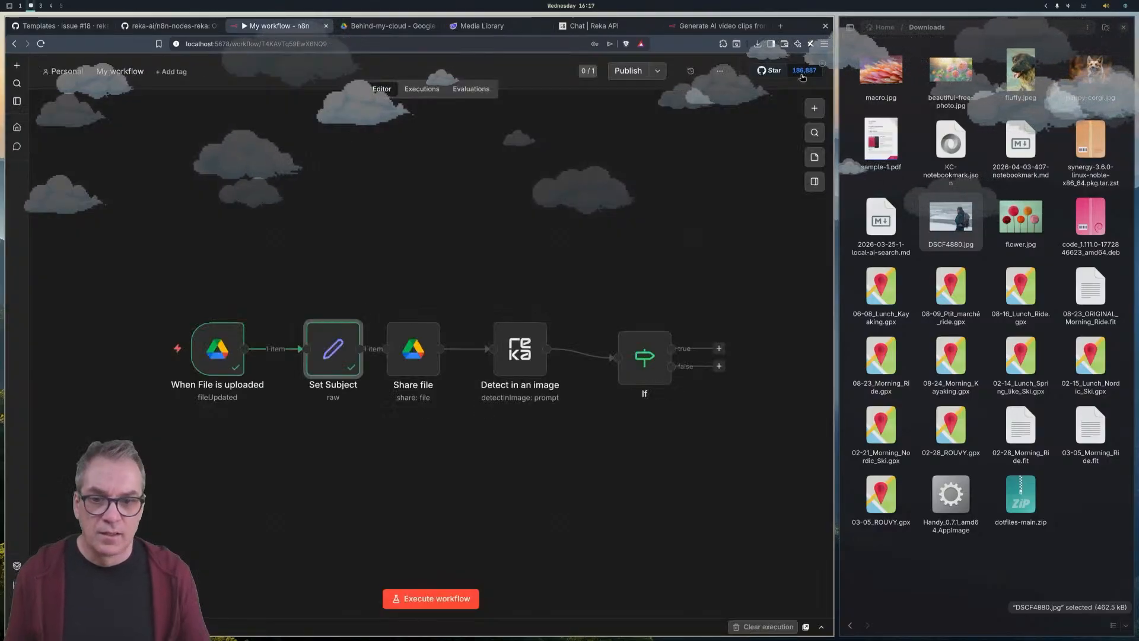
{"action": "left_click_drag", "start_coordinate": [310, 352], "coordinate": [293, 353]}
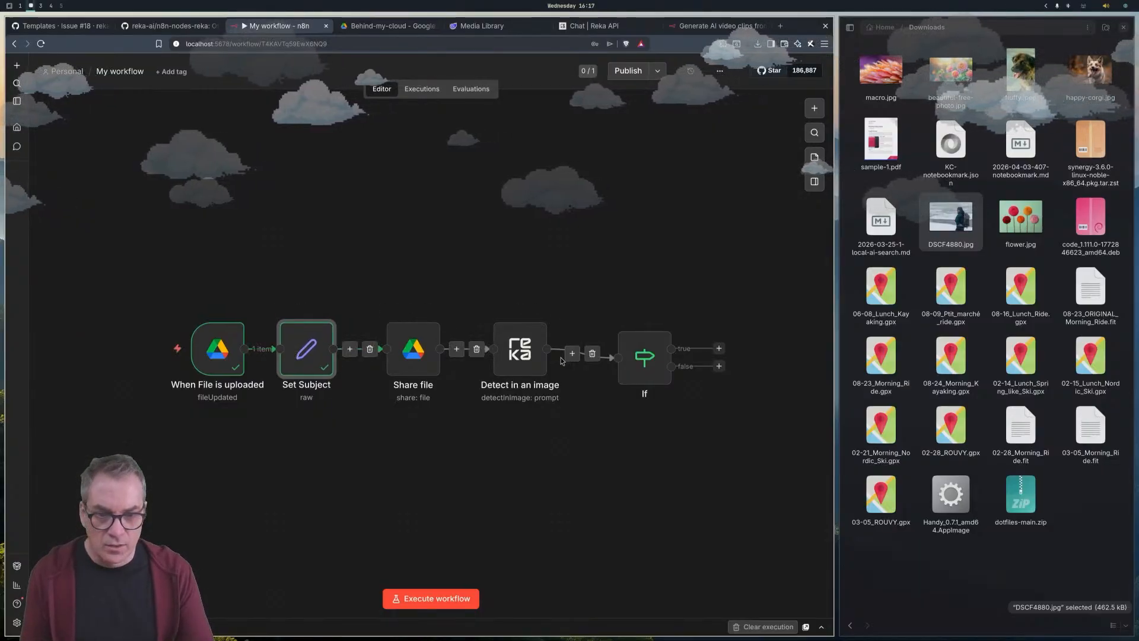
- Replace the fixed Detect value in the Detect in an image node with the expression {{ $('Set Subject').item.json.subject }}
{"action": "double_click", "coordinate": [523, 352]}
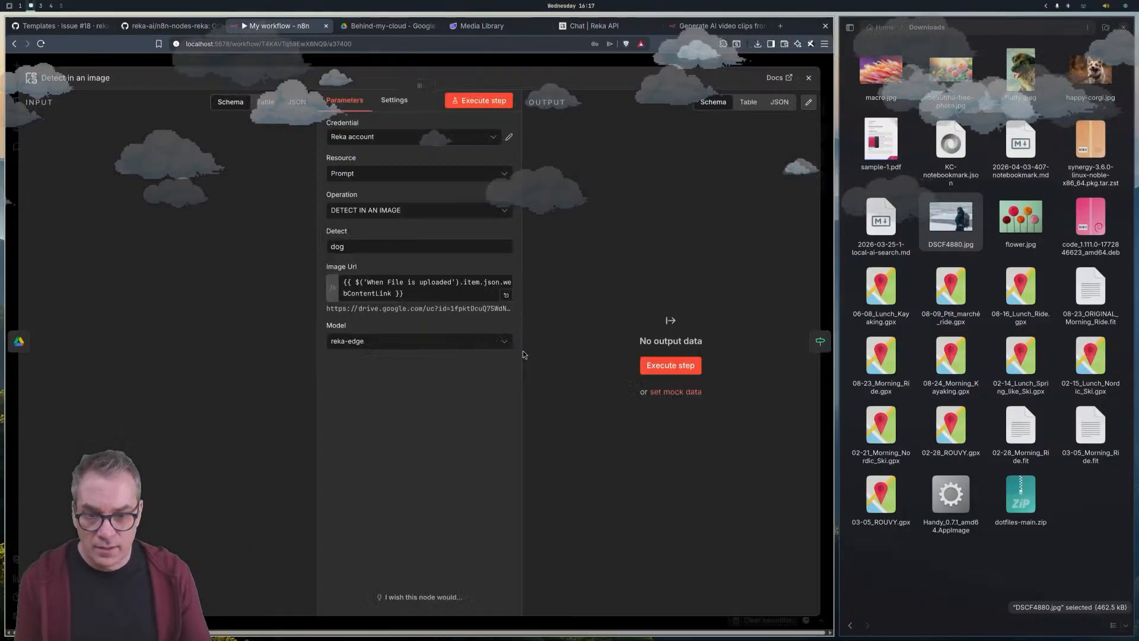
{"action": "left_click_drag", "start_coordinate": [371, 248], "coordinate": [290, 252]}
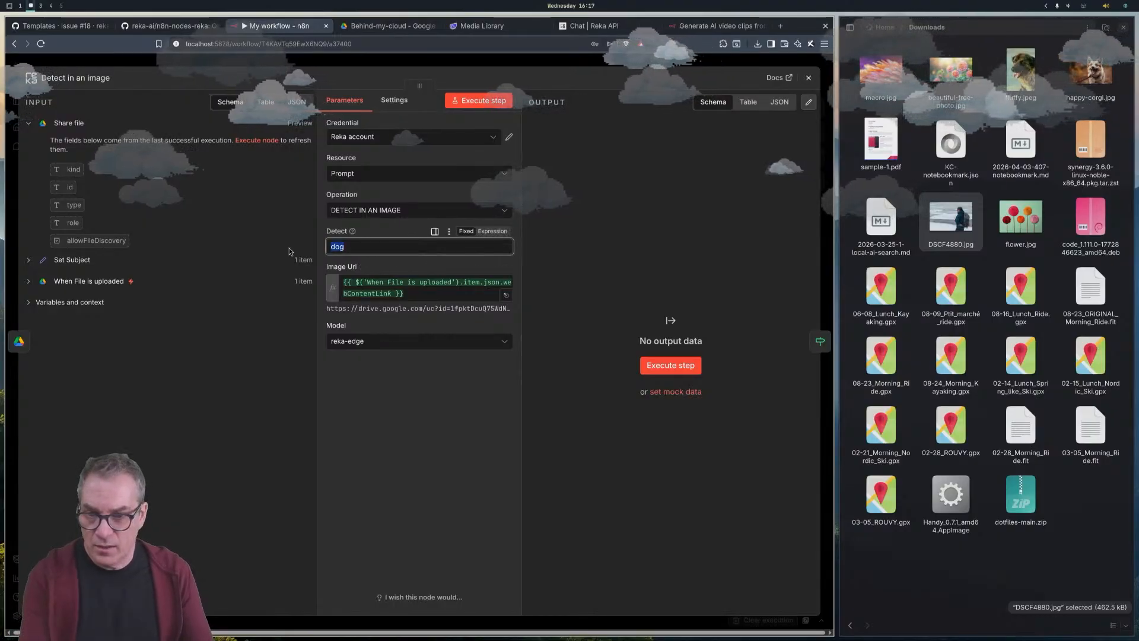
{"action": "key", "text": "BackSpace"}
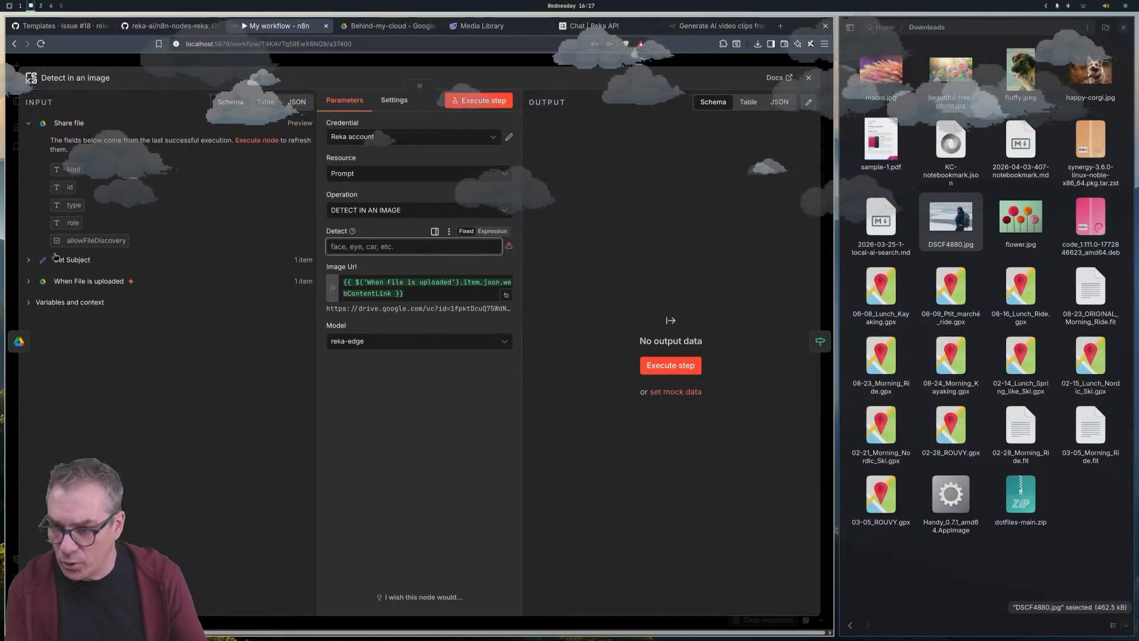
{"action": "left_click", "coordinate": [28, 261]}
{"action": "left_click_drag", "start_coordinate": [71, 280], "coordinate": [387, 248]}
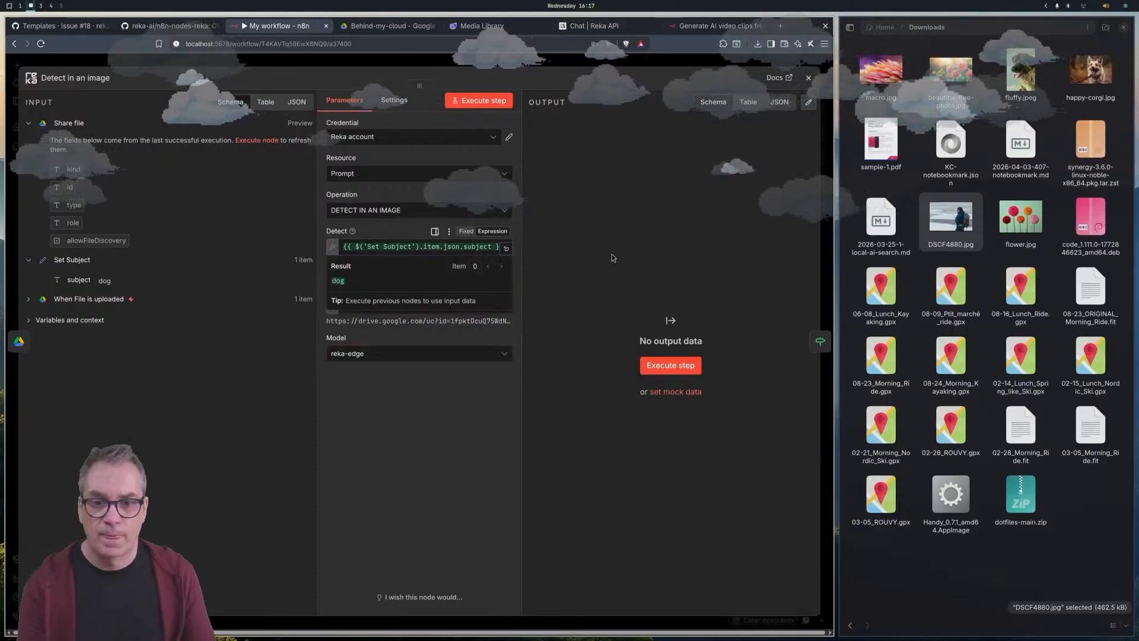
- Set the If node's comparison value to {{ $('Set Subject').item.json.subject }} so the message content is checked against the subject
{"action": "left_click", "coordinate": [820, 341]}
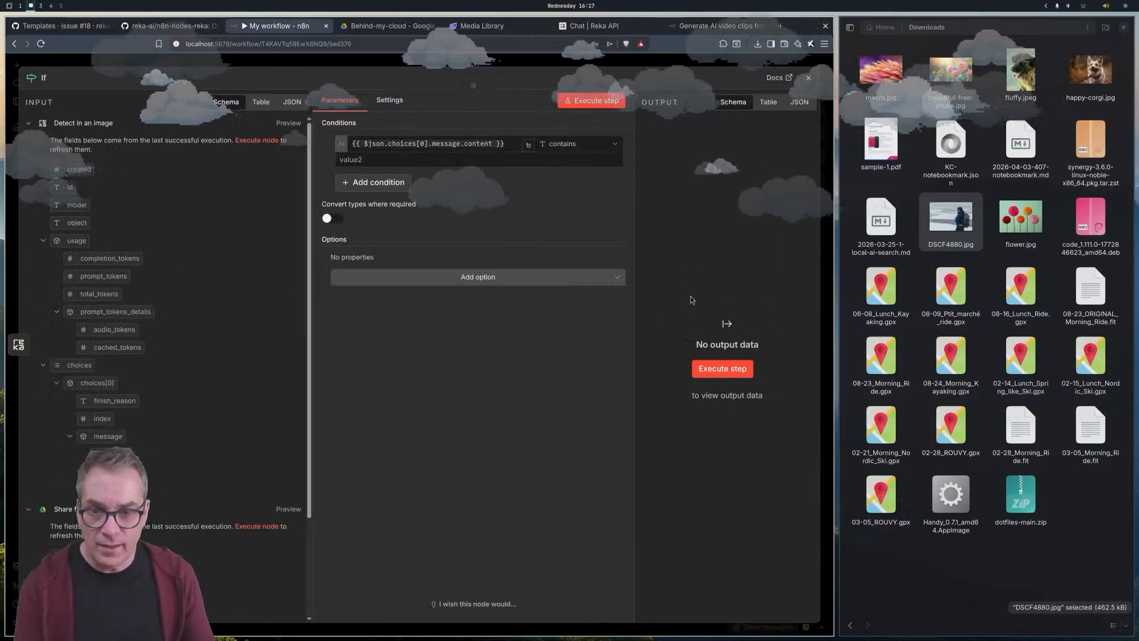
{"action": "left_click_drag", "start_coordinate": [513, 145], "coordinate": [350, 146]}
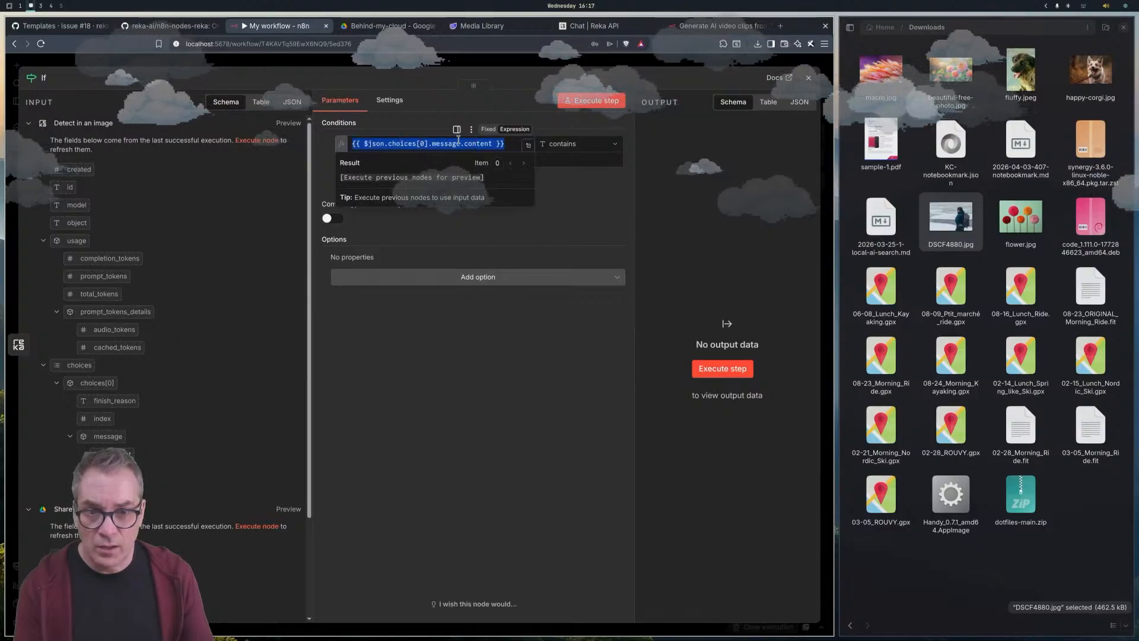
{"action": "left_click", "coordinate": [491, 188]}
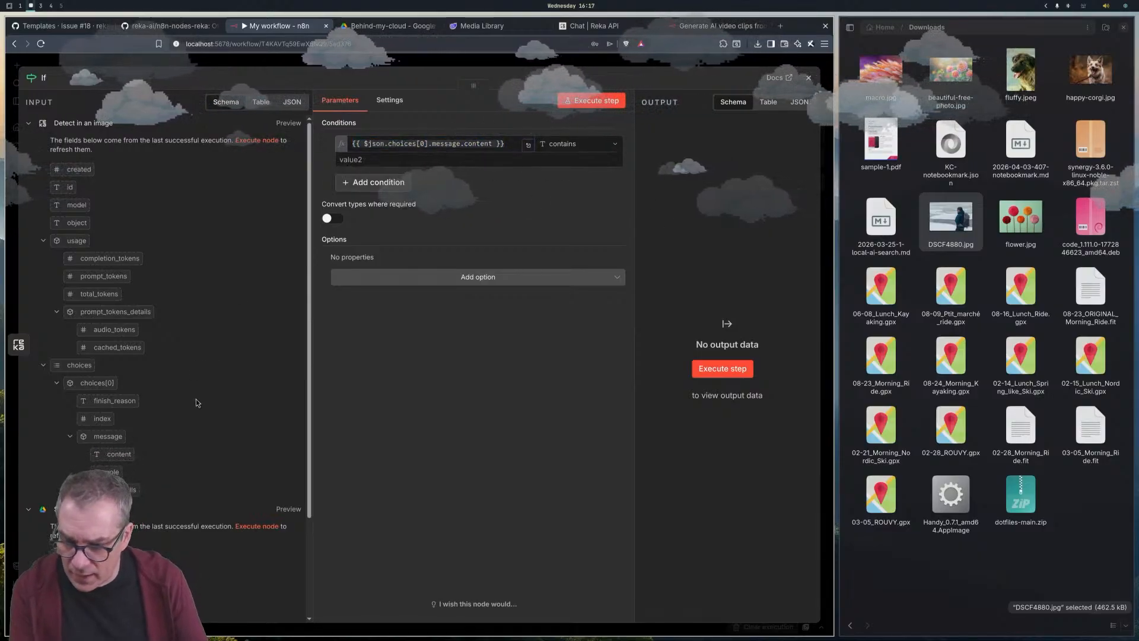
{"action": "scroll", "coordinate": [149, 249], "scroll_direction": "down", "scroll_amount": 3}
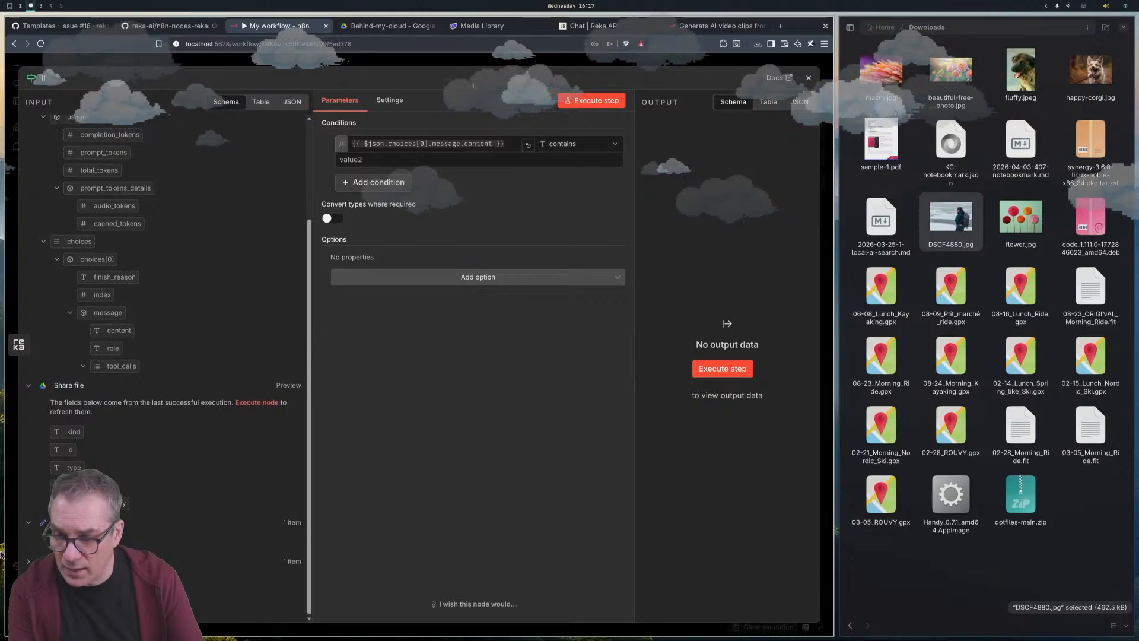
{"action": "left_click", "coordinate": [446, 160]}
{"action": "type", "text": "{{ $('Set Subject').item.json.subject }}"}
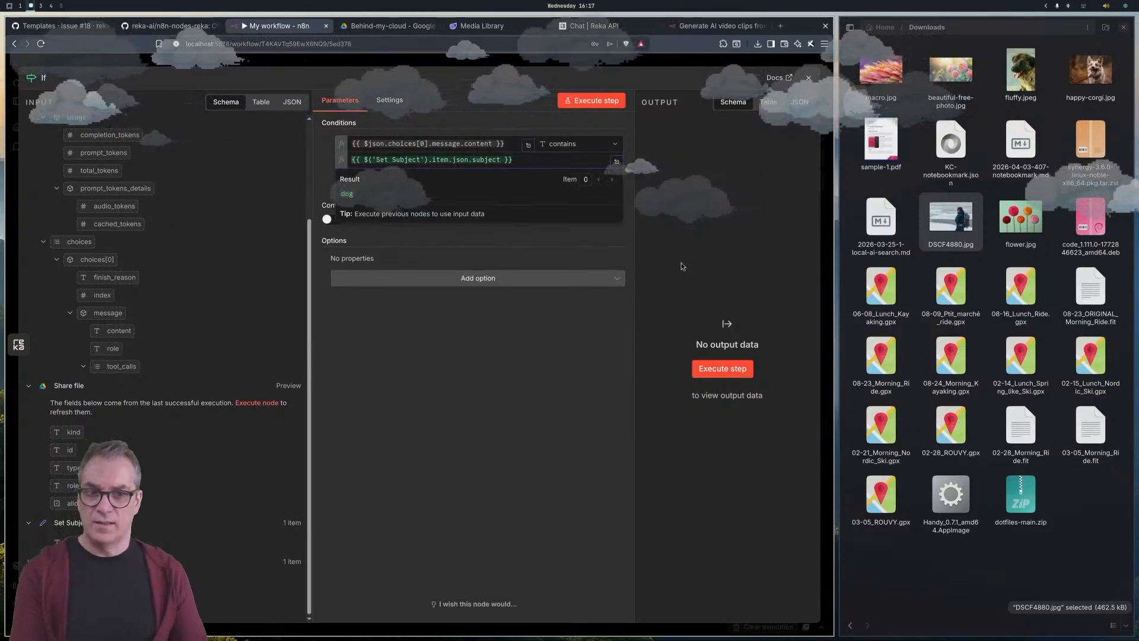
{"action": "left_click", "coordinate": [809, 79]}
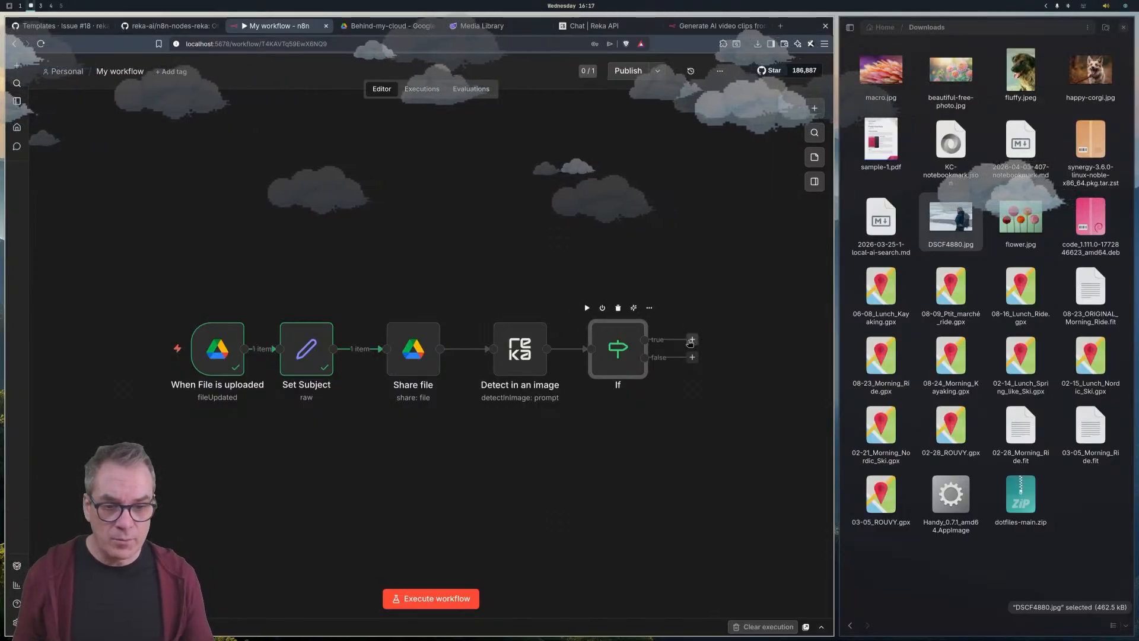
- Add a Google Drive Move file node to the true branch of the If node
{"action": "left_click", "coordinate": [692, 340]}
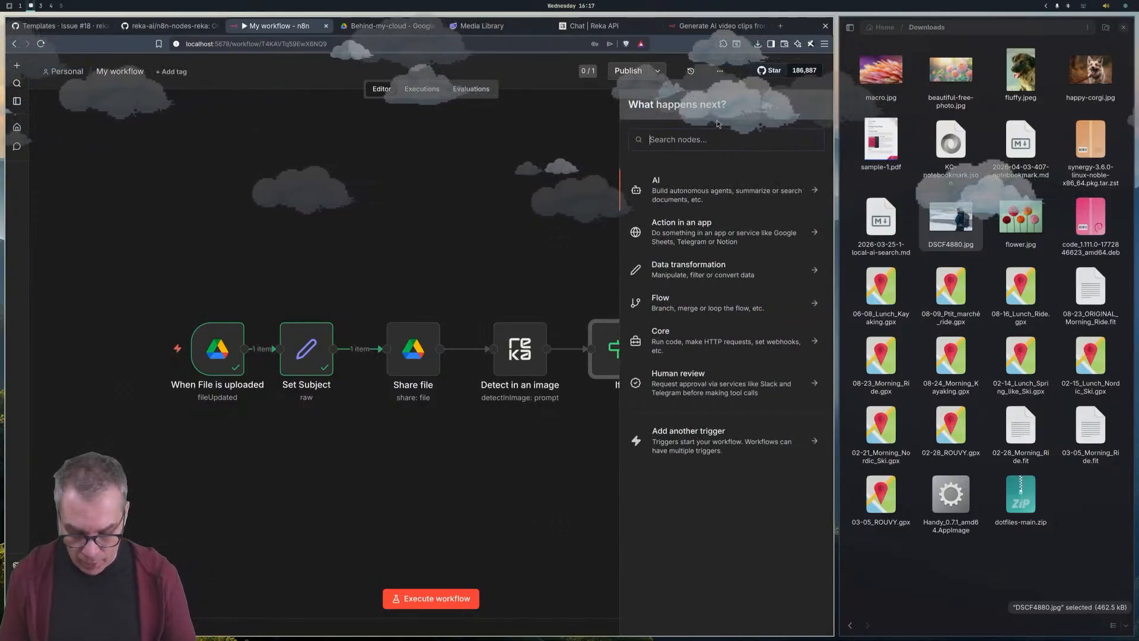
{"action": "type", "text": "goo"}
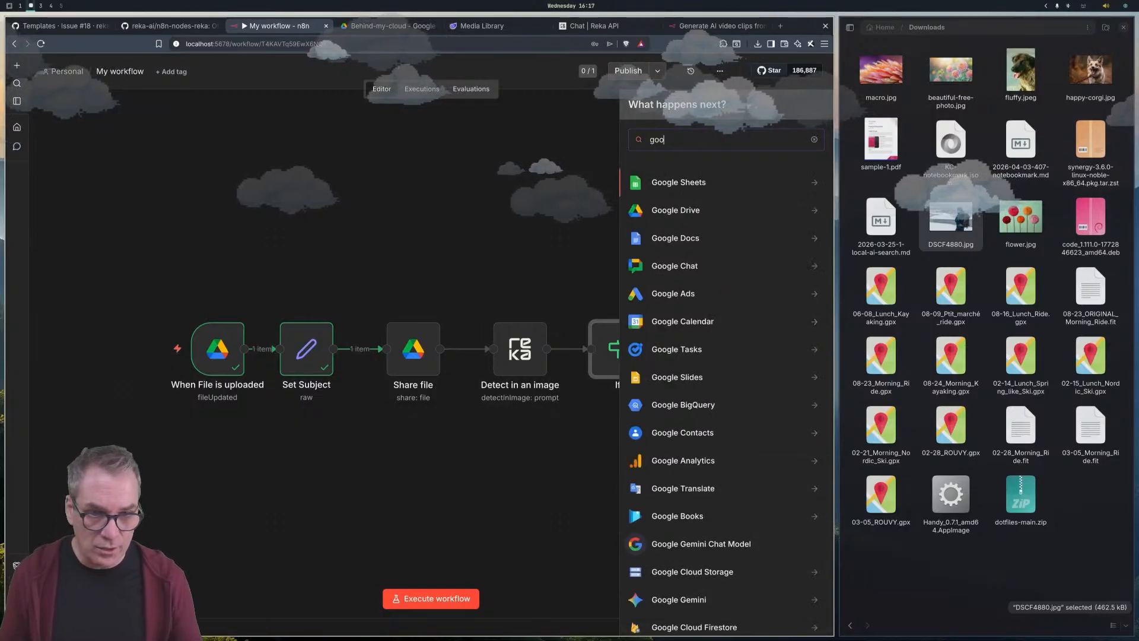
{"action": "left_click", "coordinate": [693, 216]}
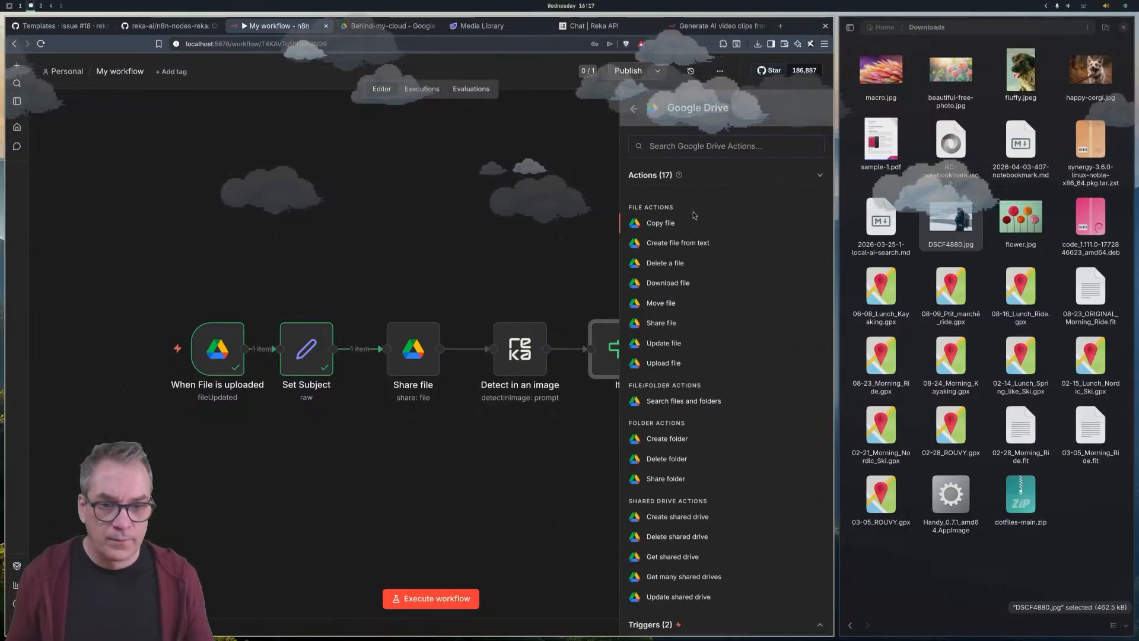
{"action": "left_click", "coordinate": [665, 304]}
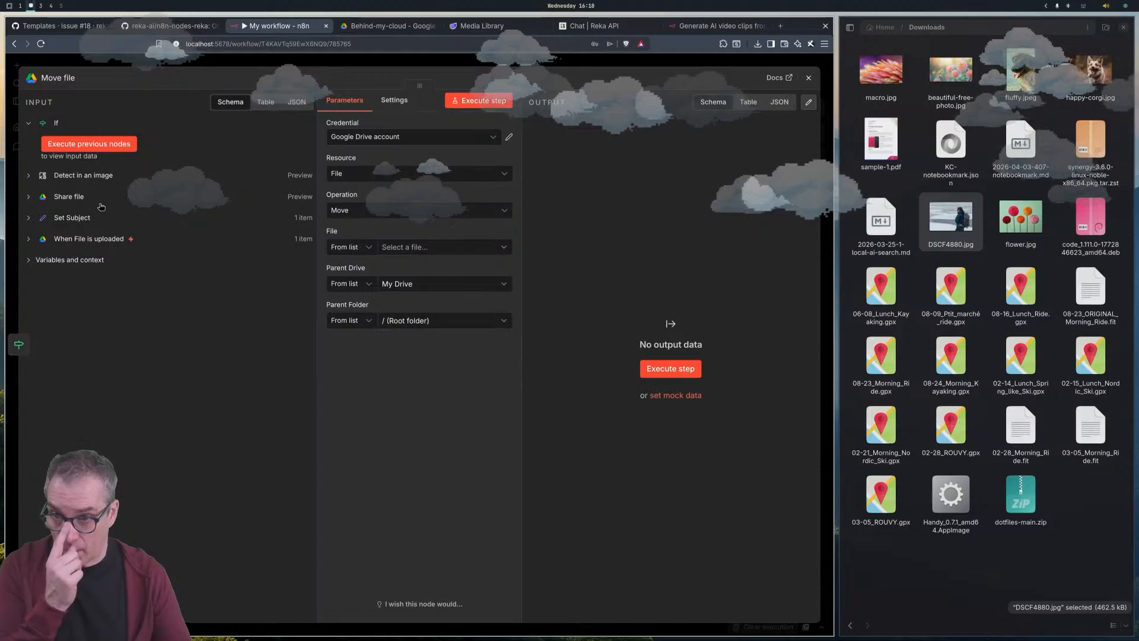
- Look through the When File is uploaded input fields and set the Move file node's File selection to By ID
{"action": "left_click", "coordinate": [29, 197]}
{"action": "left_click", "coordinate": [30, 196]}
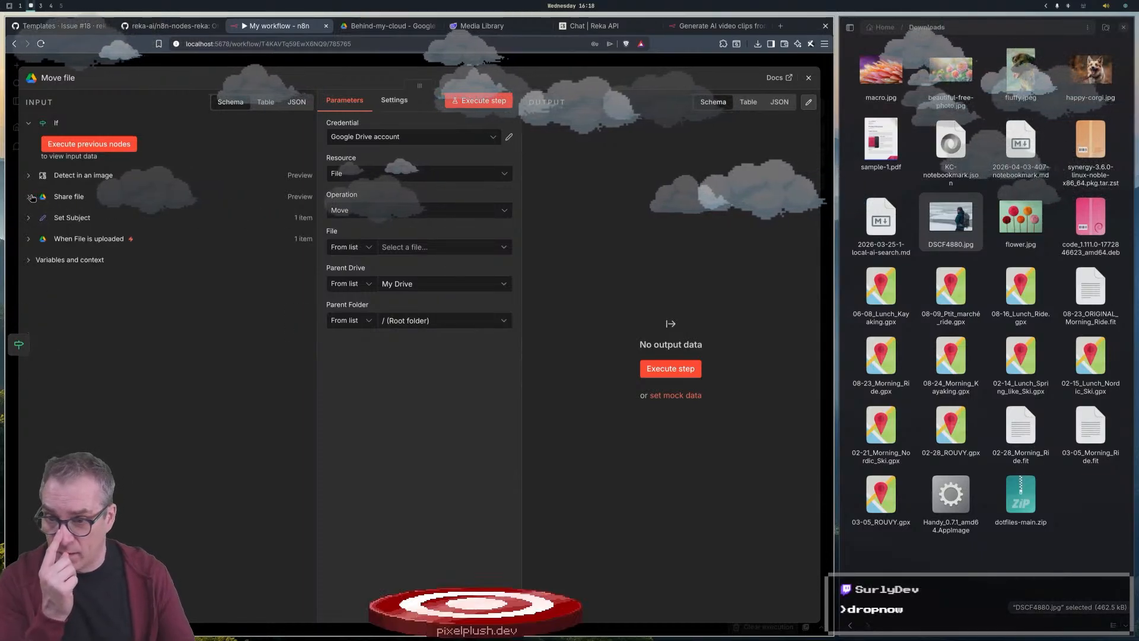
{"action": "left_click", "coordinate": [29, 238]}
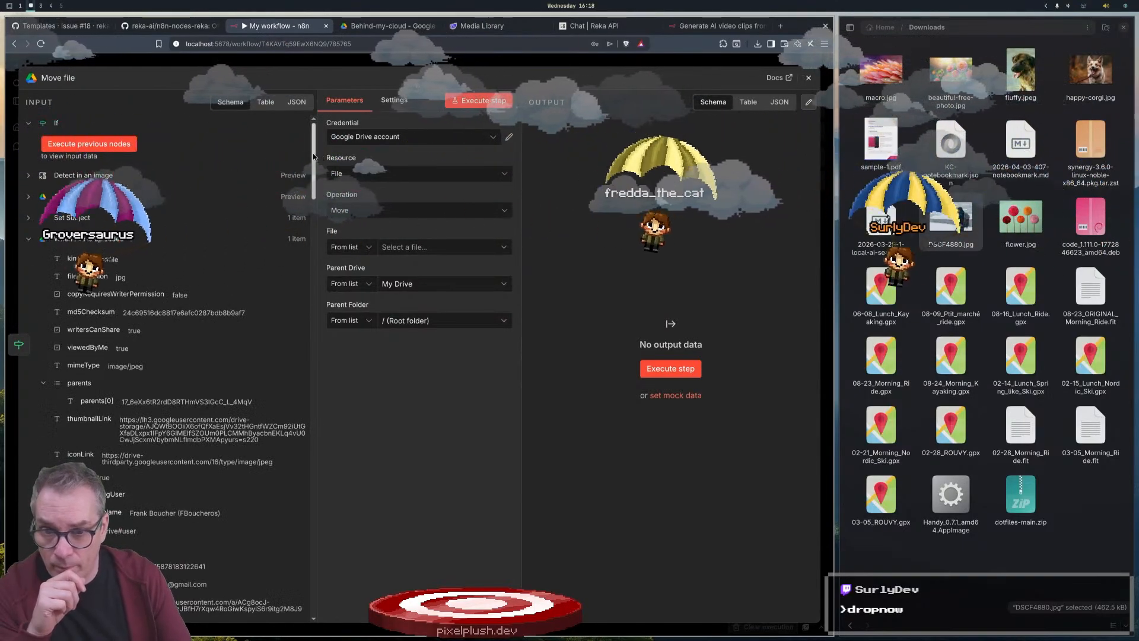
{"action": "scroll", "coordinate": [315, 233], "scroll_direction": "down", "scroll_amount": 4}
{"action": "left_click_drag", "start_coordinate": [315, 232], "coordinate": [315, 394]}
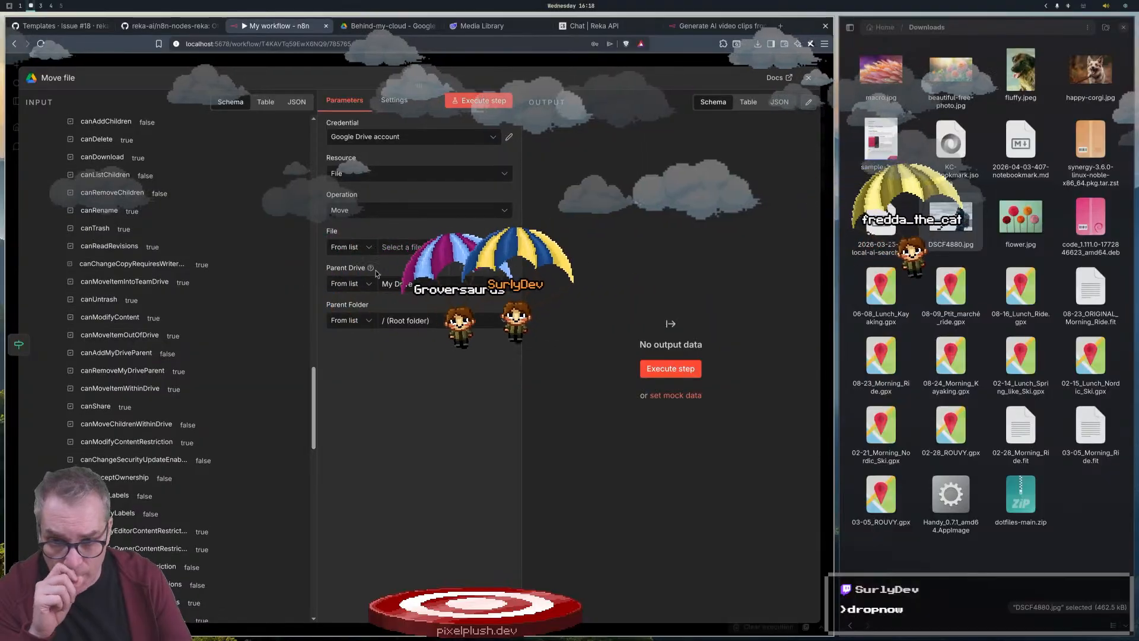
{"action": "left_click", "coordinate": [350, 247]}
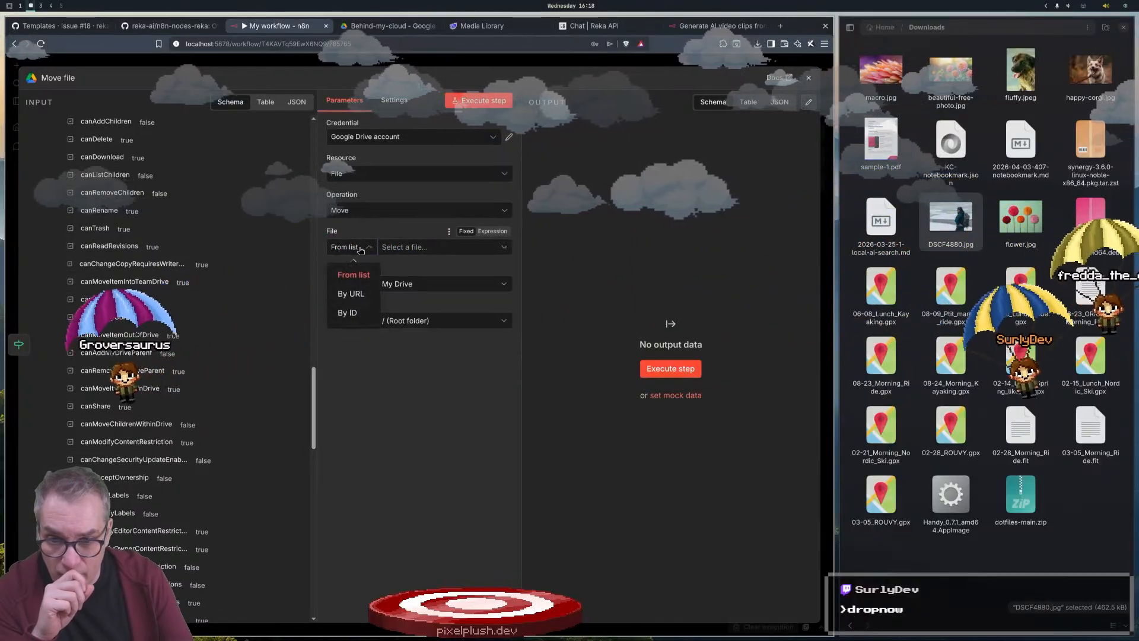
{"action": "left_click", "coordinate": [346, 312]}
{"action": "scroll", "coordinate": [308, 436], "scroll_direction": "down", "scroll_amount": 5}
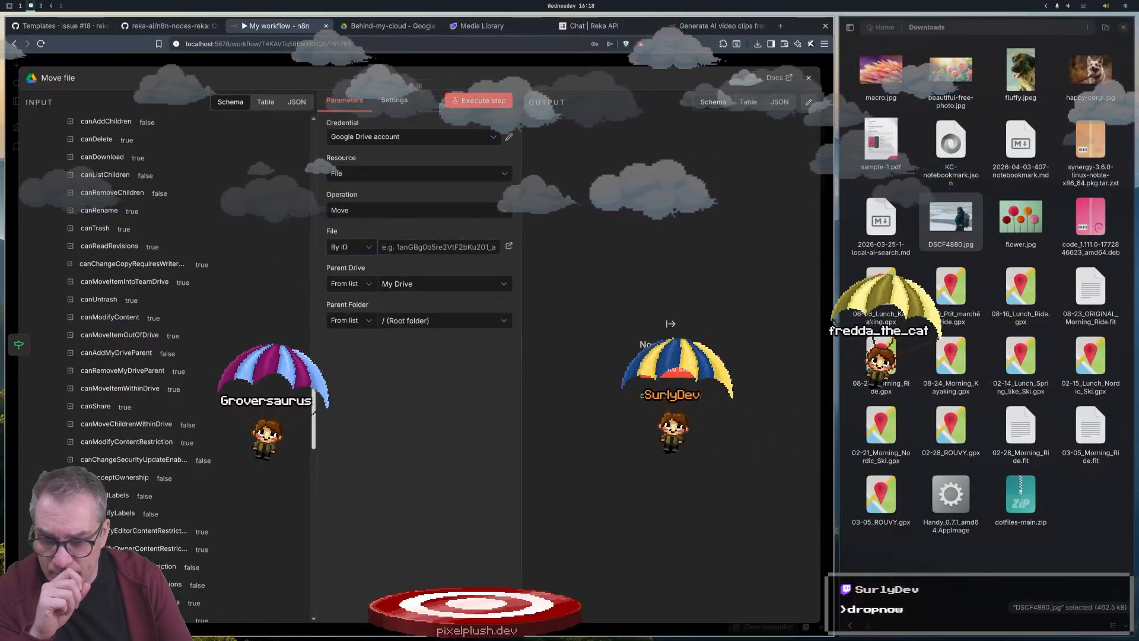
- Map the Move file node's file ID to the id field of the "When File is uploaded" node's output
{"action": "scroll", "coordinate": [305, 490], "scroll_direction": "down", "scroll_amount": 7}
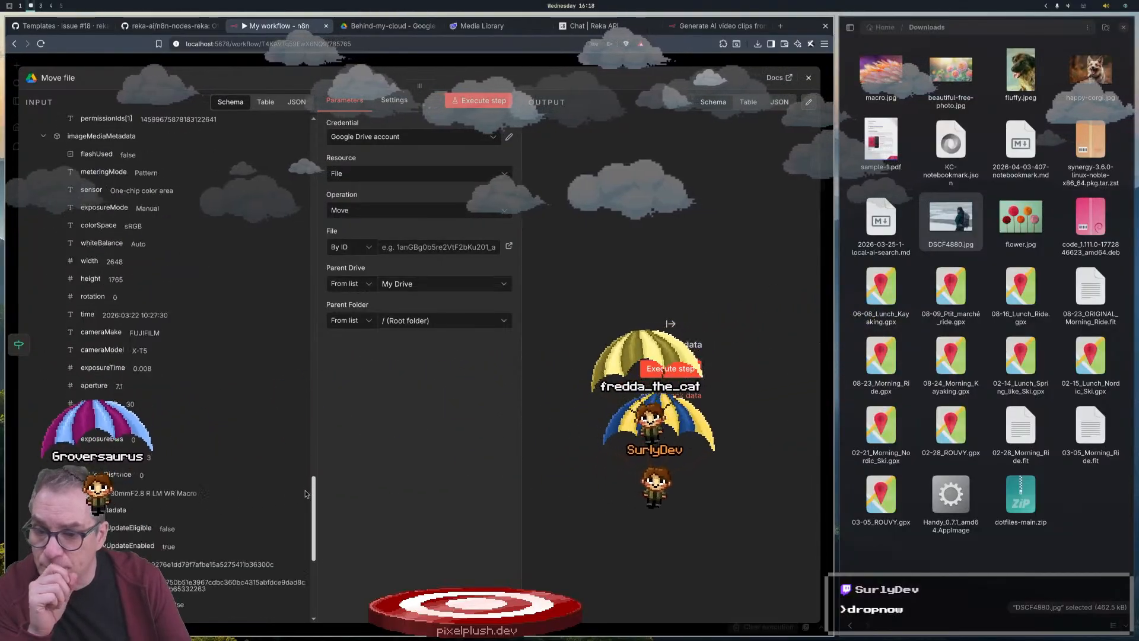
{"action": "scroll", "coordinate": [305, 516], "scroll_direction": "down", "scroll_amount": 5}
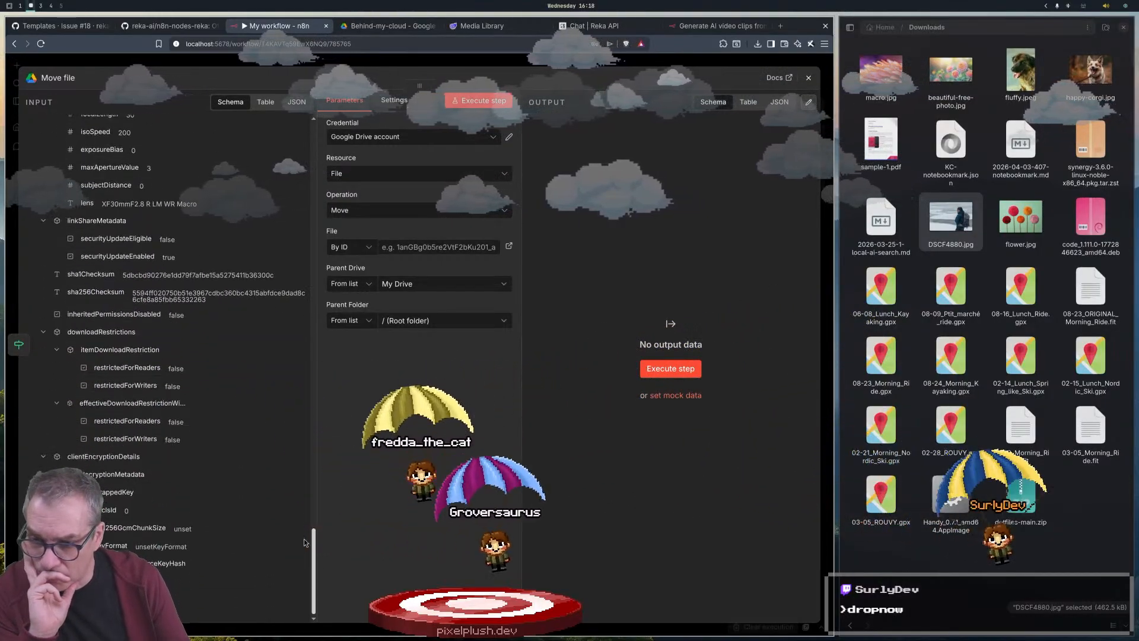
{"action": "scroll", "coordinate": [306, 540], "scroll_direction": "up", "scroll_amount": 1}
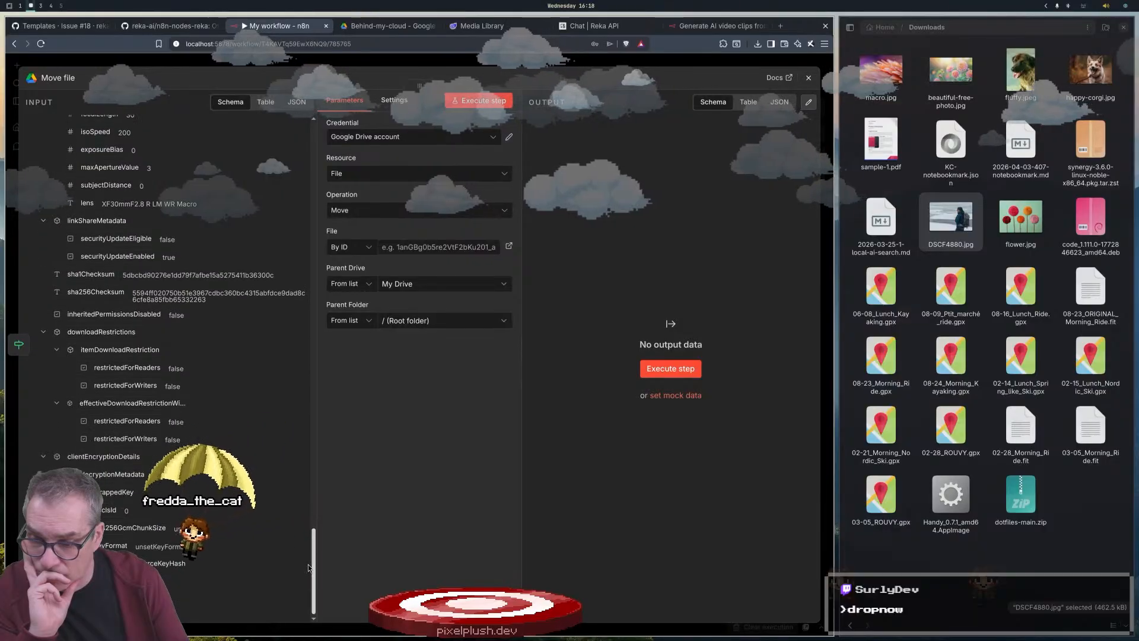
{"action": "left_click_drag", "start_coordinate": [313, 528], "coordinate": [312, 305]}
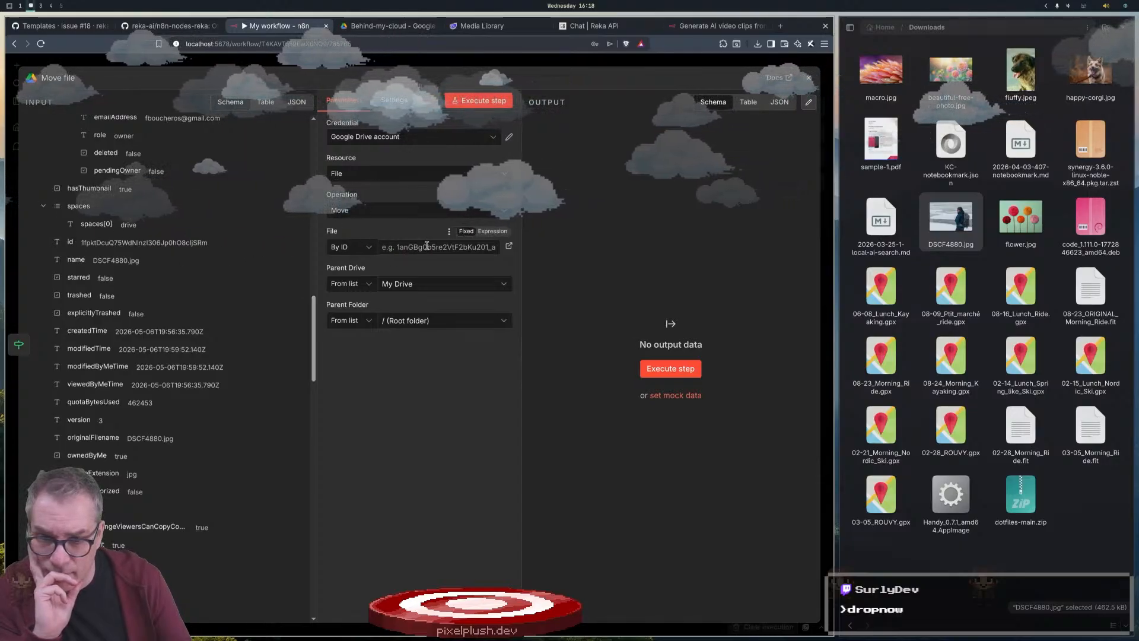
{"action": "left_click", "coordinate": [576, 415]}
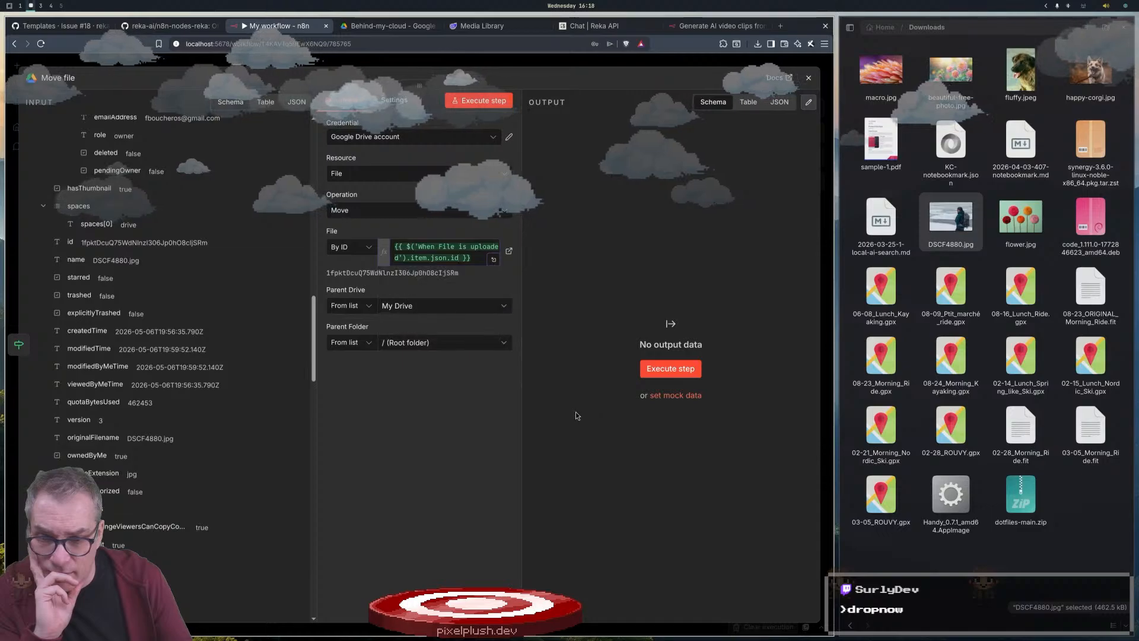
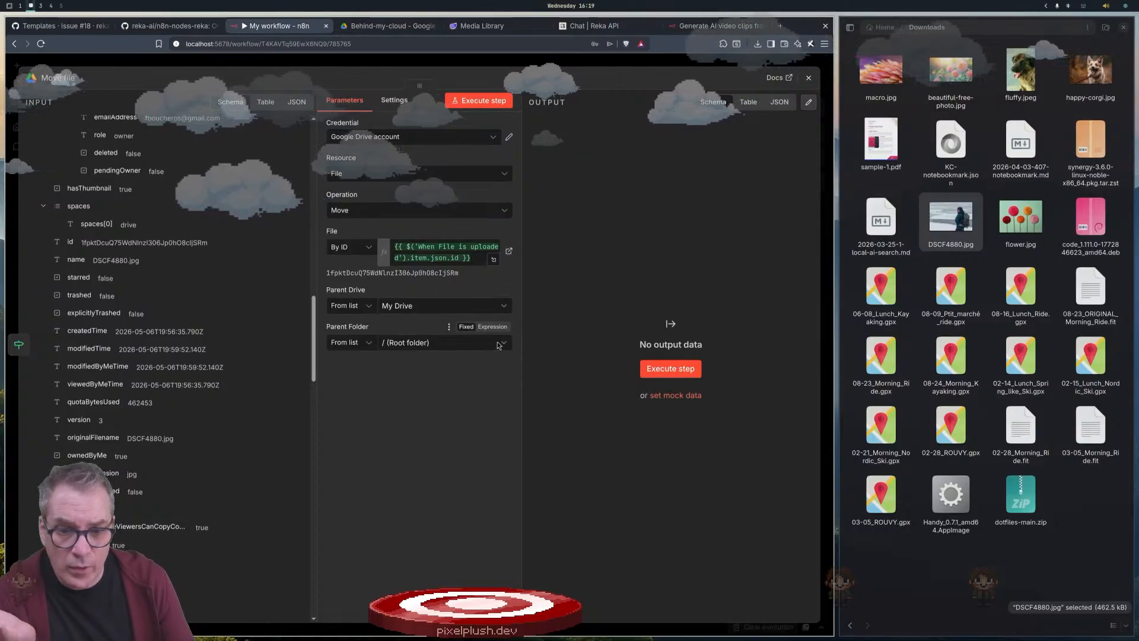
- Set the Move file node's parent folder to dogs and return to the workflow canvas
{"action": "left_click", "coordinate": [504, 342]}
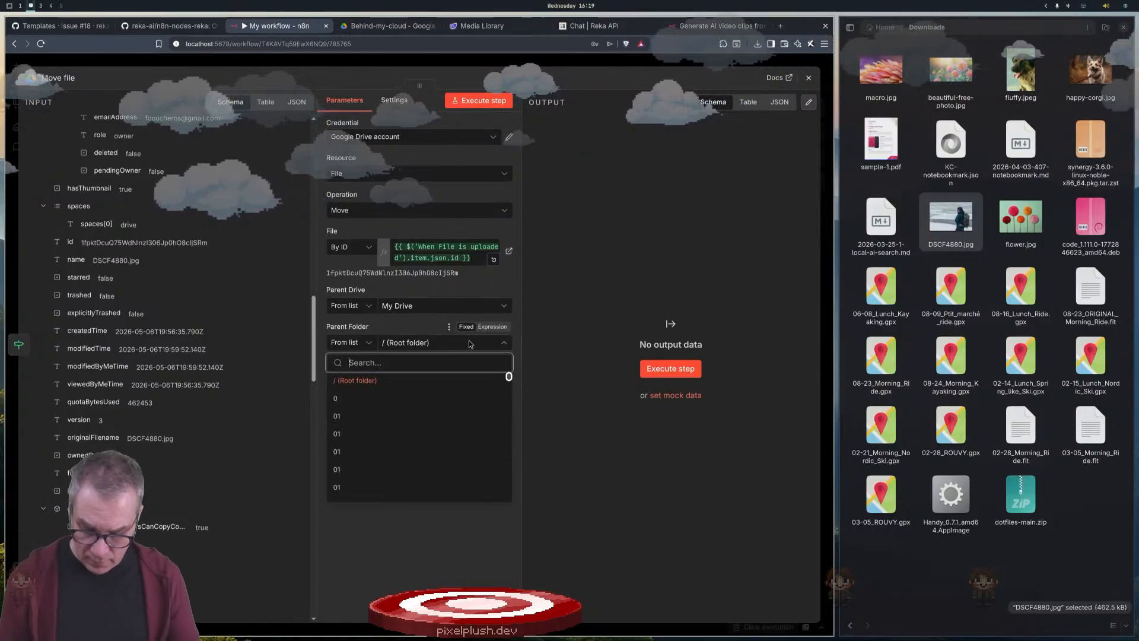
{"action": "type", "text": "dog"}
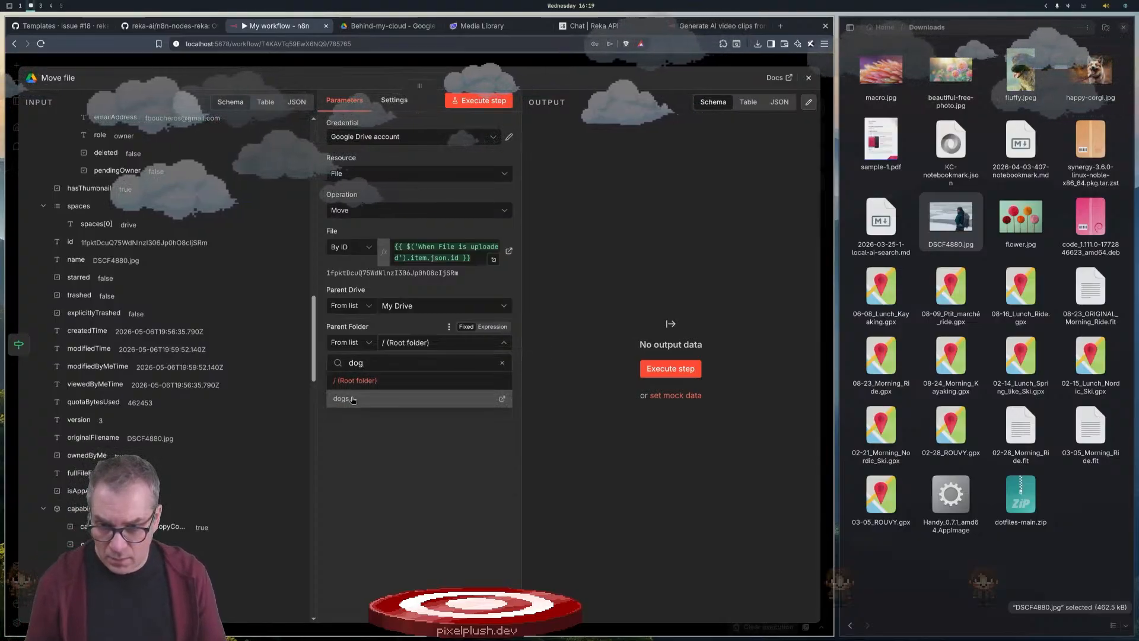
{"action": "left_click", "coordinate": [351, 397]}
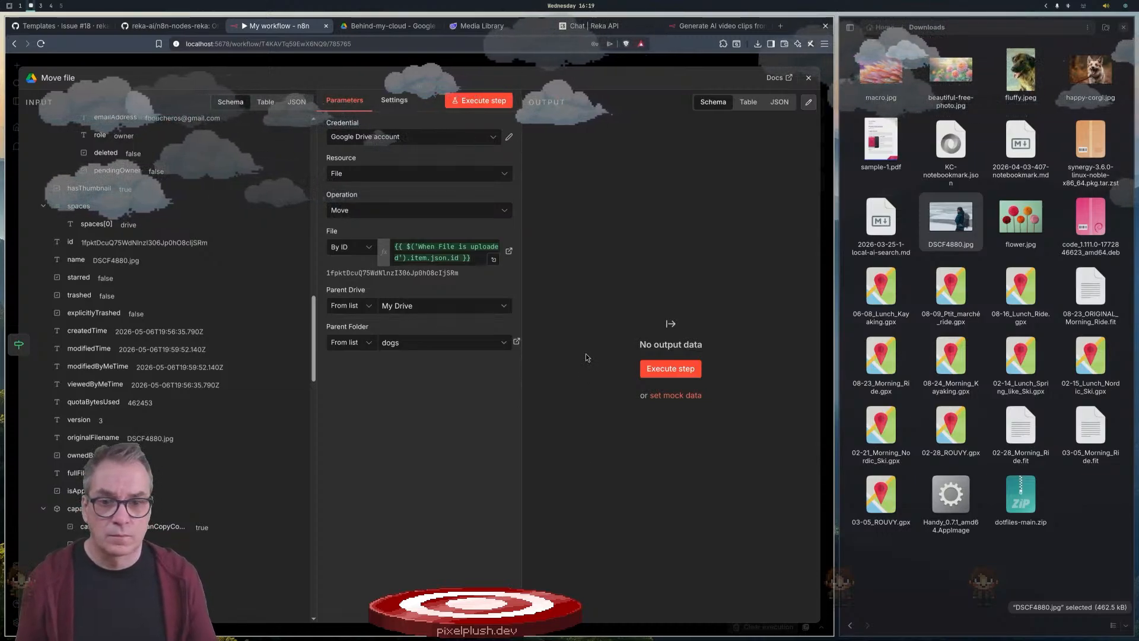
{"action": "left_click", "coordinate": [808, 78]}
- Move the Move file node up, duplicate it, and connect the copy below it to the If node's false output
{"action": "left_click_drag", "start_coordinate": [735, 305], "coordinate": [735, 278]}
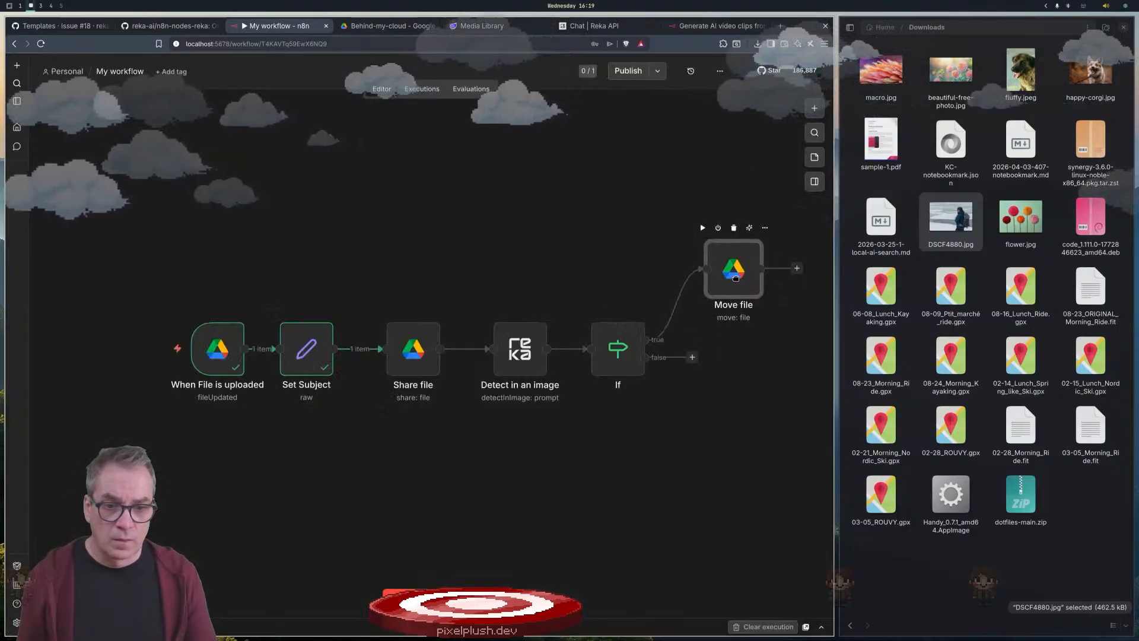
{"action": "left_click", "coordinate": [735, 307]}
{"action": "right_click", "coordinate": [734, 306]}
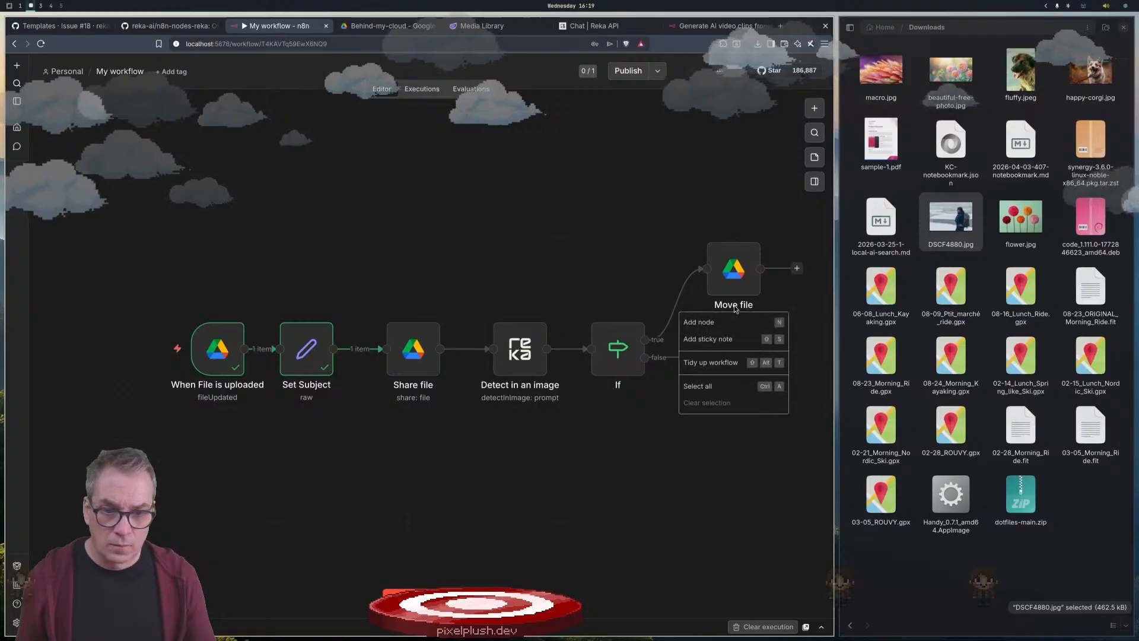
{"action": "left_click", "coordinate": [738, 277]}
{"action": "key", "text": "ctrl+c"}
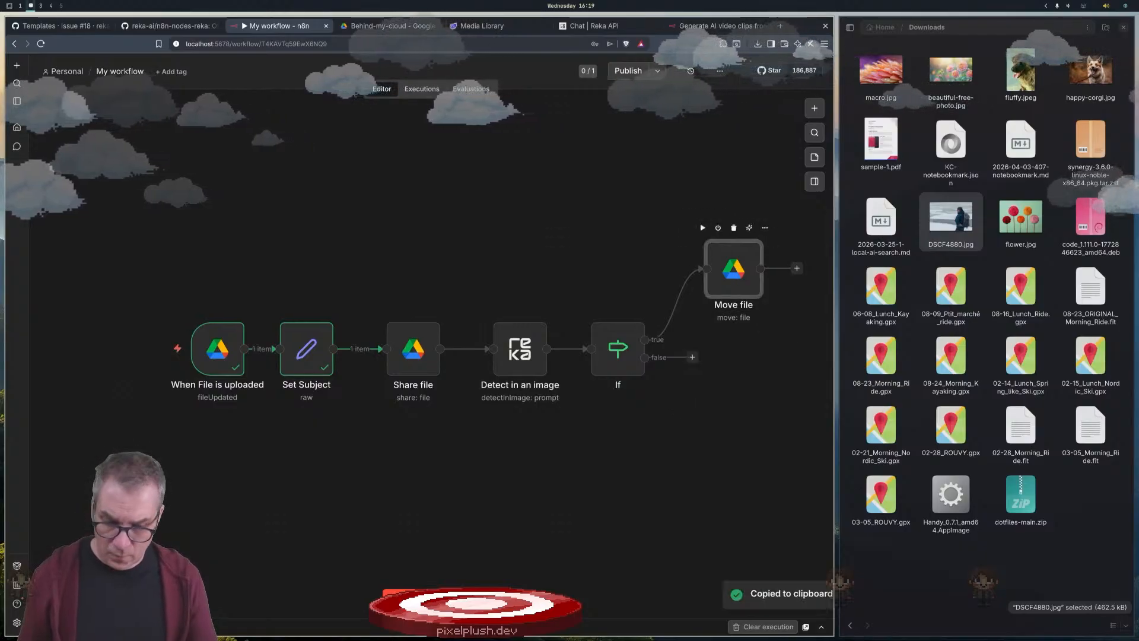
{"action": "key", "text": "ctrl+v"}
{"action": "left_click_drag", "start_coordinate": [789, 346], "coordinate": [754, 391]}
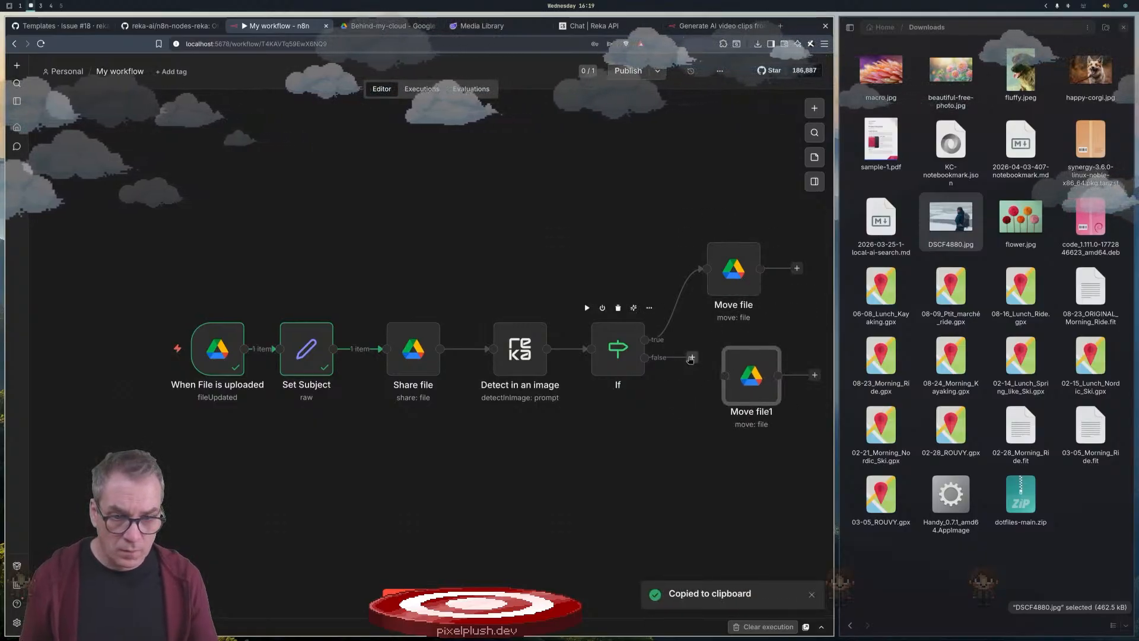
{"action": "left_click_drag", "start_coordinate": [645, 357], "coordinate": [733, 380]}
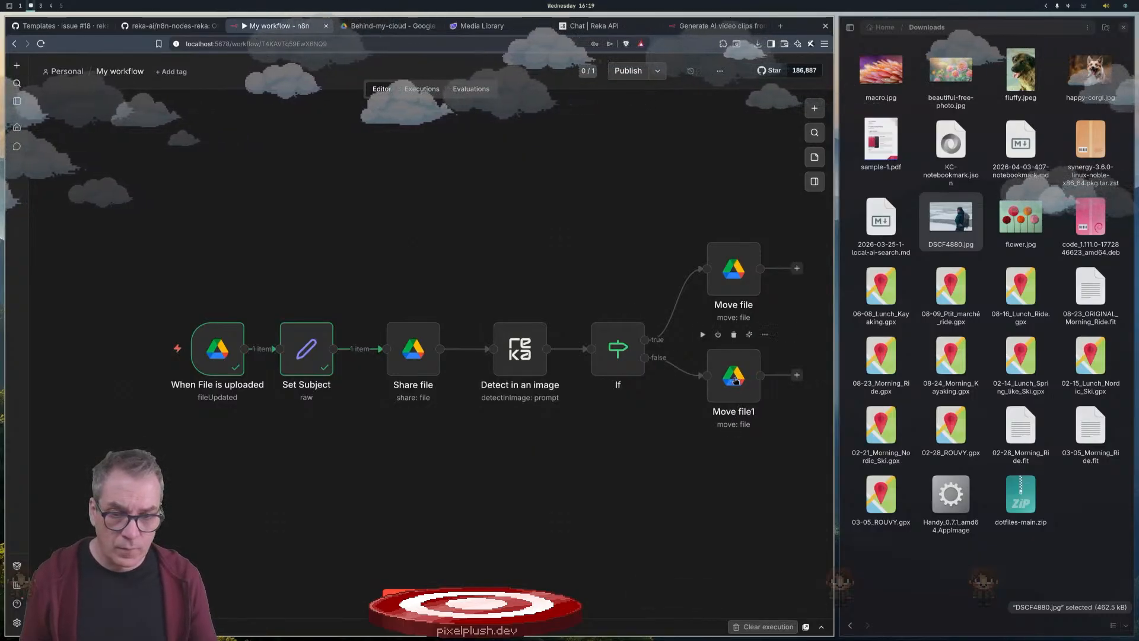
- Rename the false-branch move node "Move to Other Folder" and set its parent folder to others
{"action": "left_click", "coordinate": [735, 380]}
{"action": "double_click", "coordinate": [735, 378]}
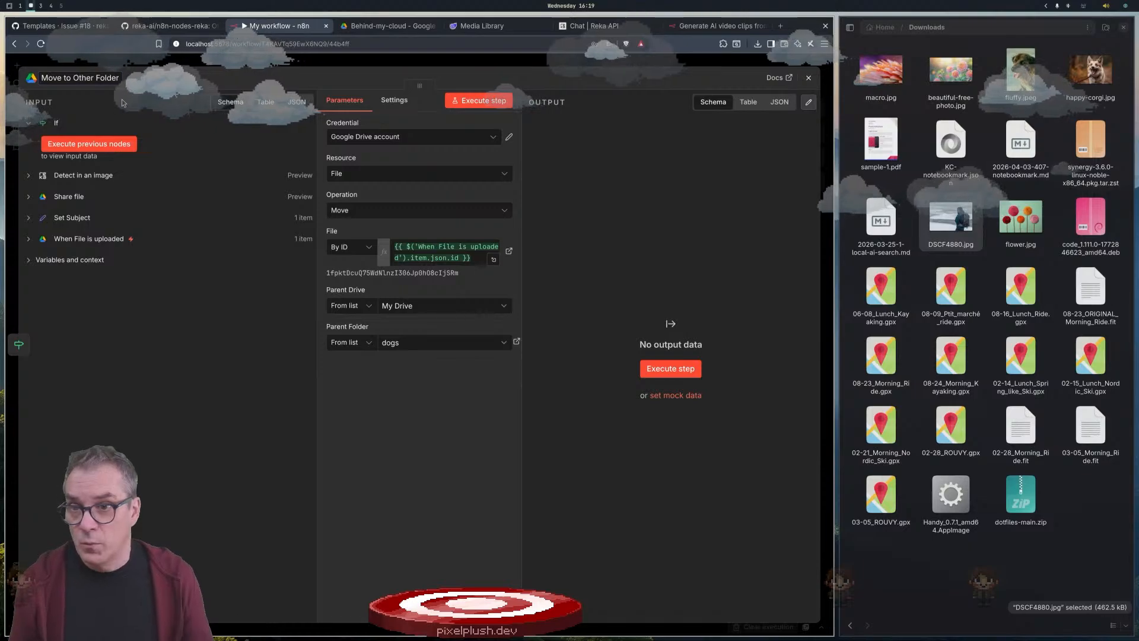
{"action": "left_click", "coordinate": [418, 347]}
{"action": "type", "text": "o"}
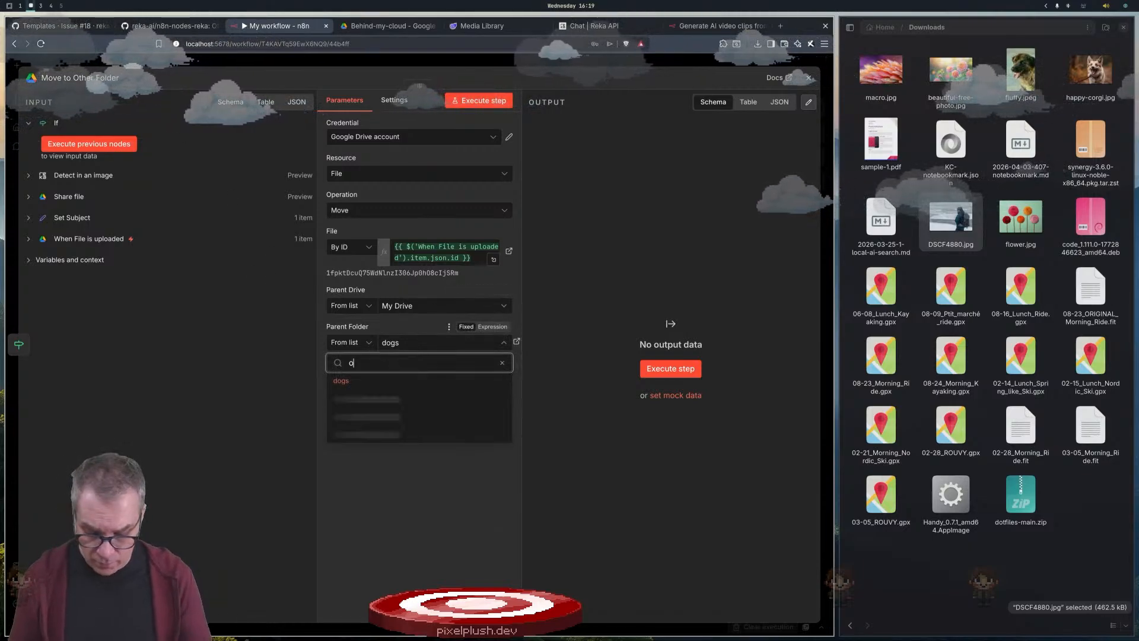
{"action": "type", "text": "ther"}
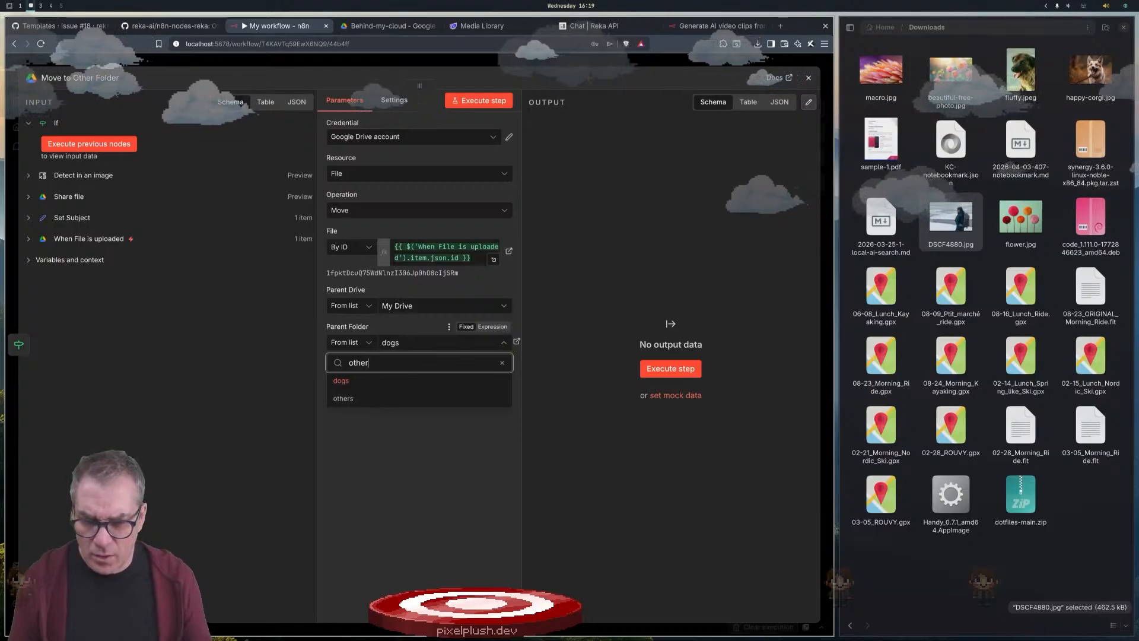
{"action": "left_click", "coordinate": [350, 398]}
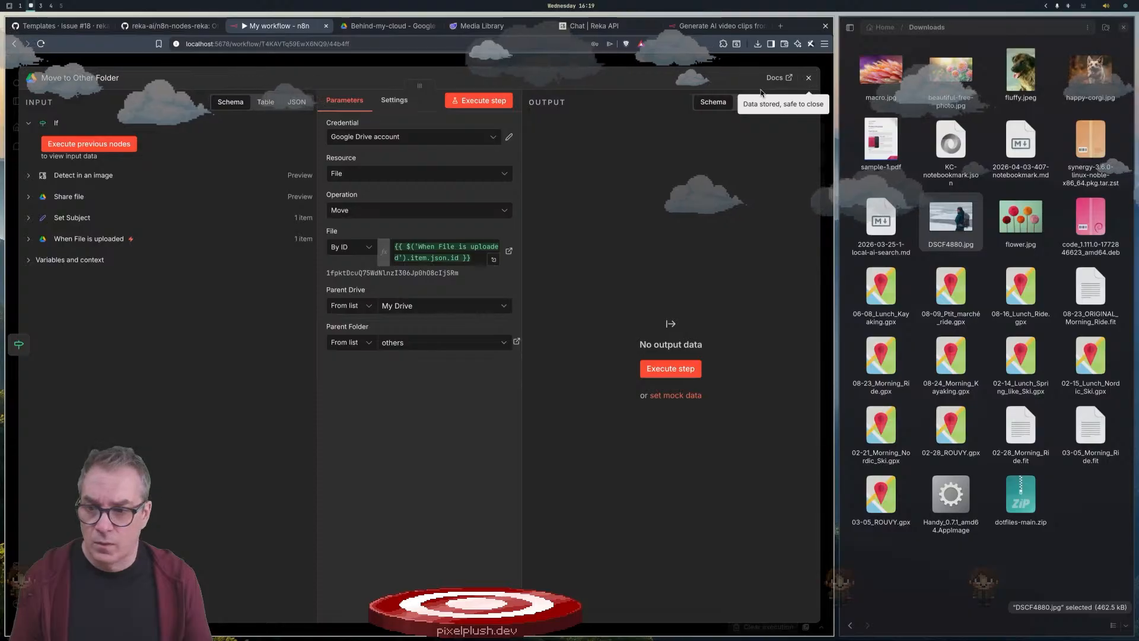
- Rename the true-branch move node "Move to Subject Folder" and execute the workflow
{"action": "left_click", "coordinate": [10, 349]}
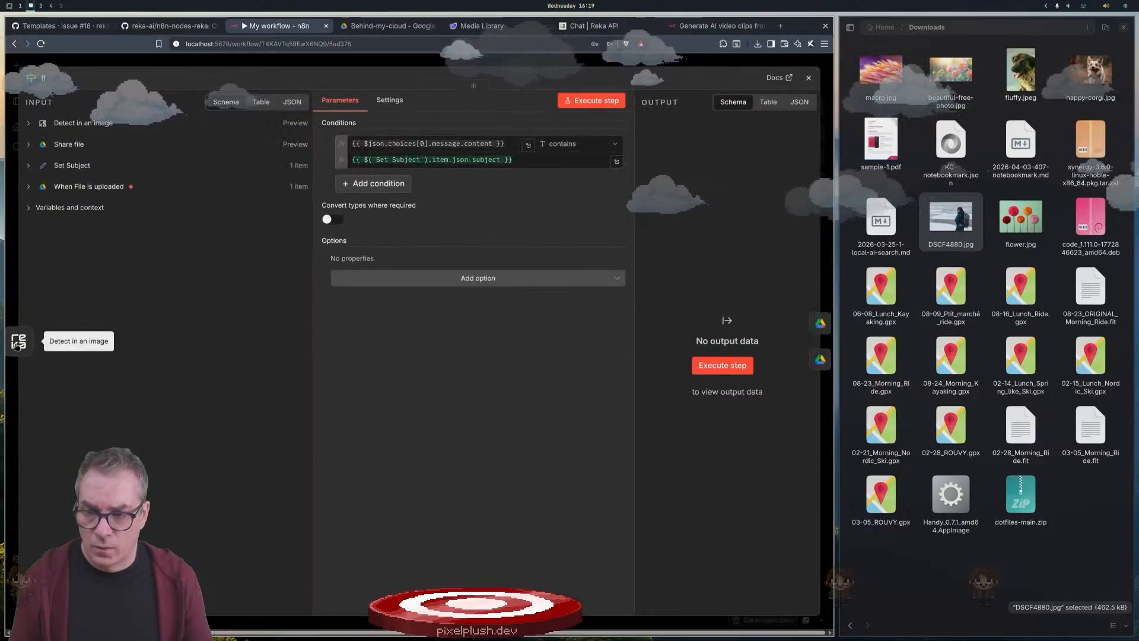
{"action": "left_click", "coordinate": [821, 324]}
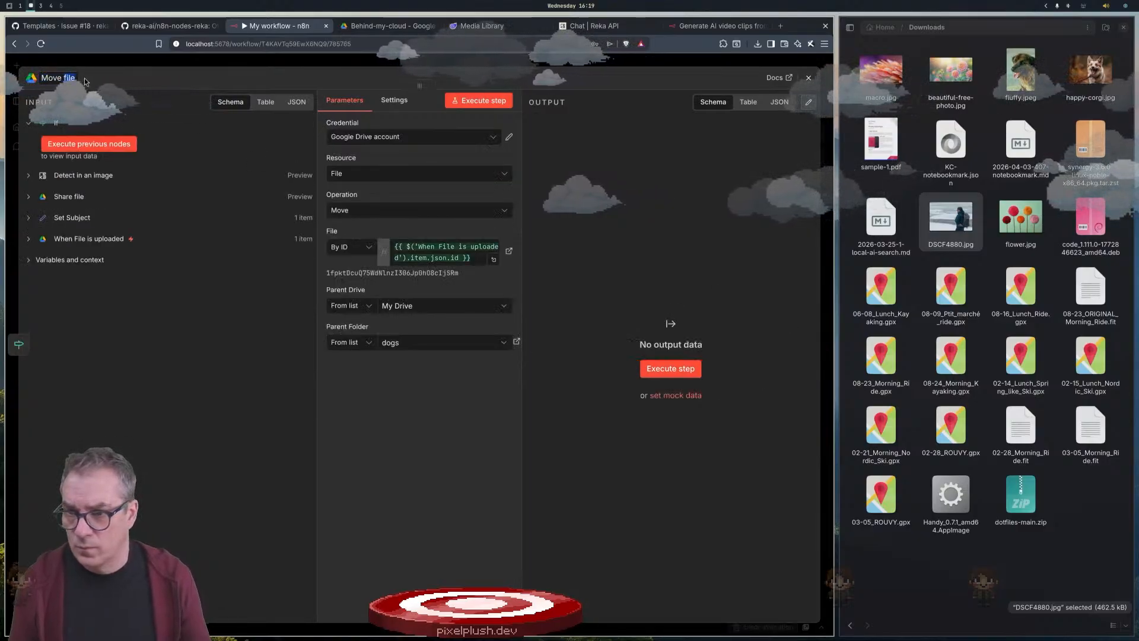
{"action": "type", "text": "Move to S"}
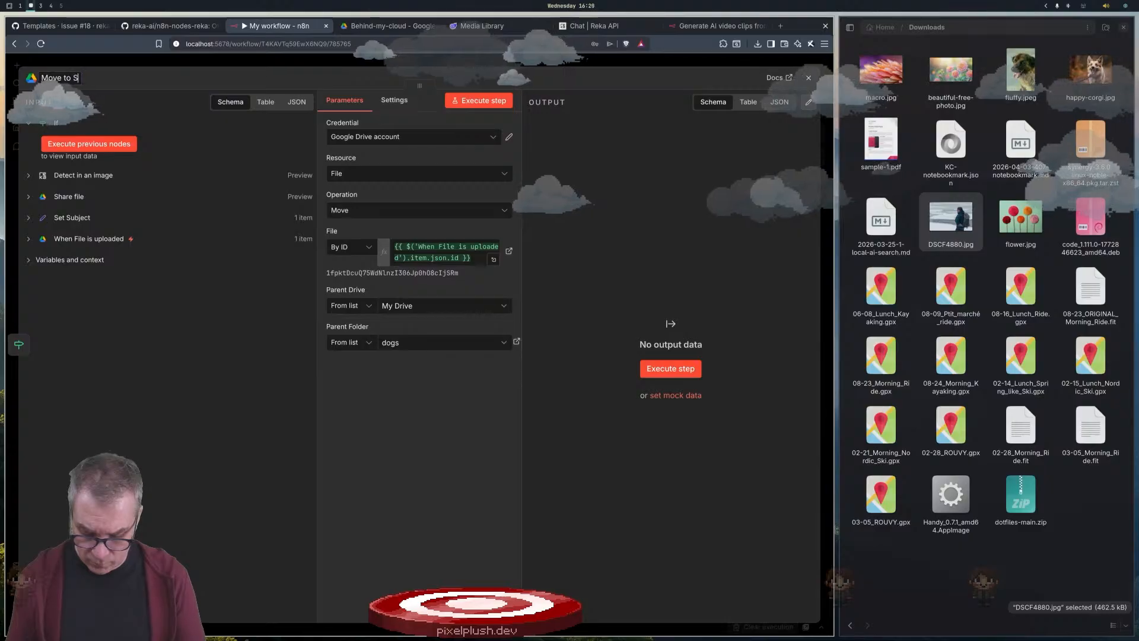
{"action": "type", "text": "ubject Folder"}
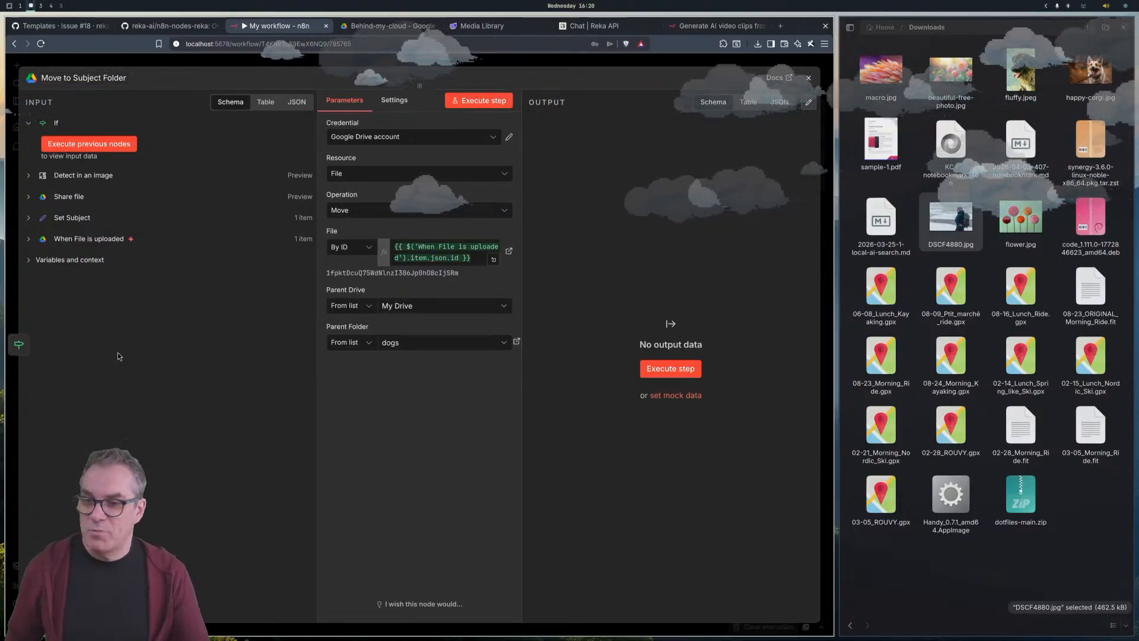
{"action": "left_click", "coordinate": [809, 78]}
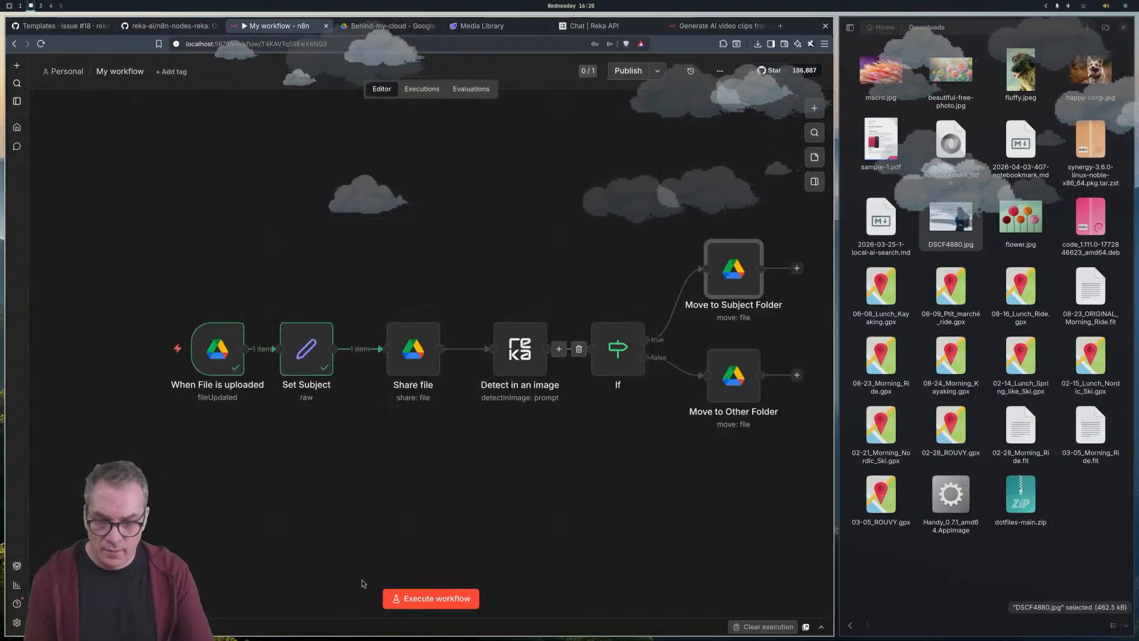
{"action": "left_click", "coordinate": [437, 601]}
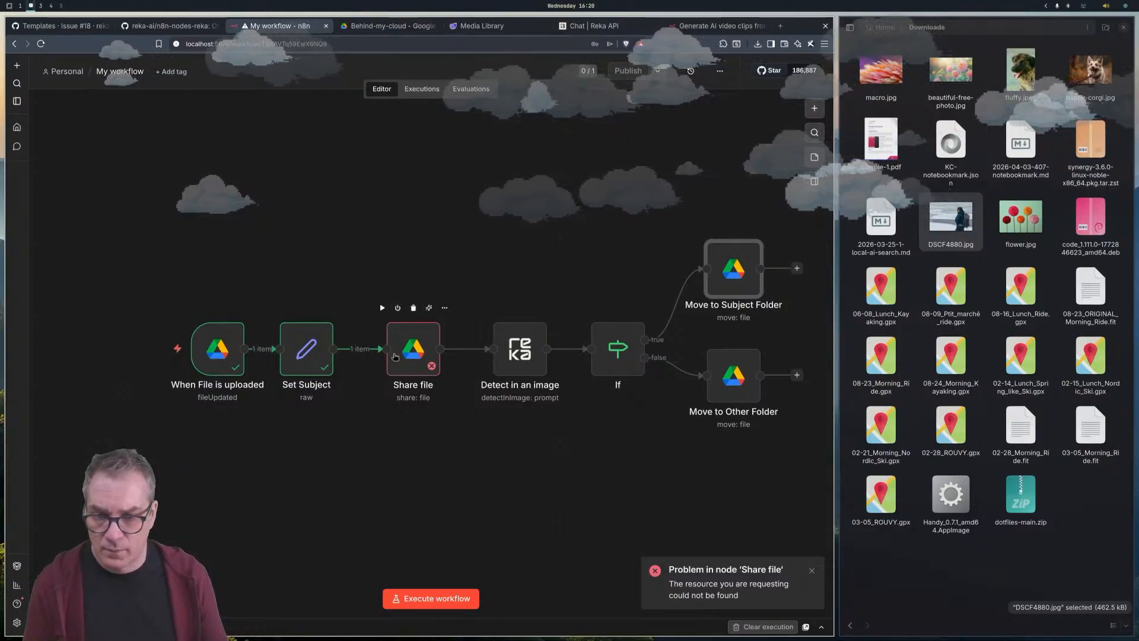
- Replace the Share file node's file ID expression with the id from "When File is uploaded"
{"action": "double_click", "coordinate": [406, 351]}
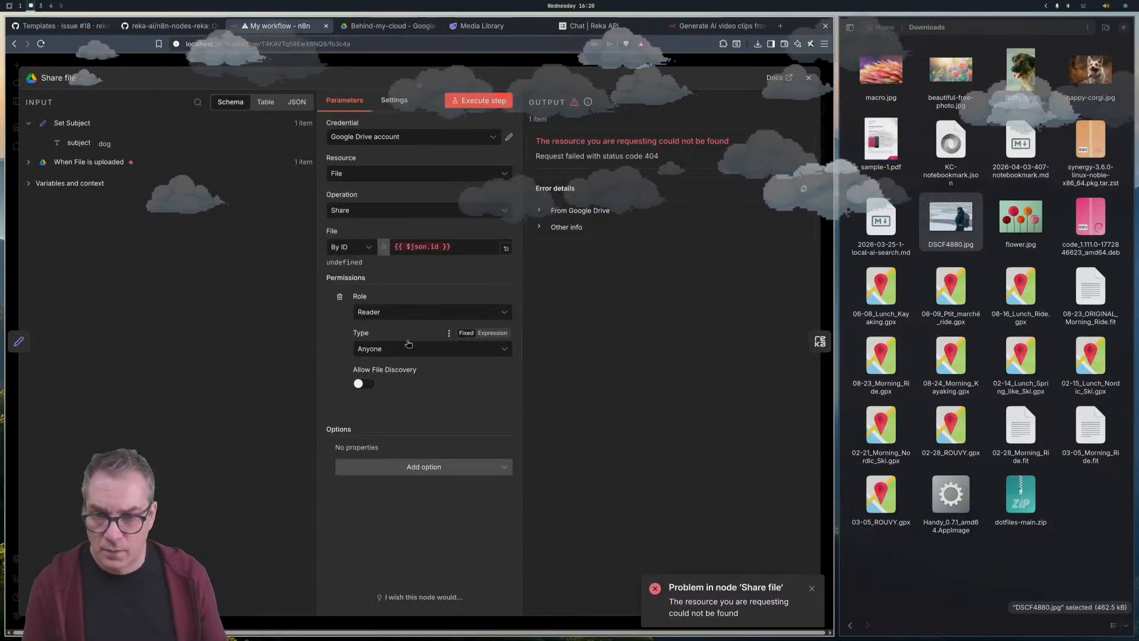
{"action": "left_click", "coordinate": [464, 247]}
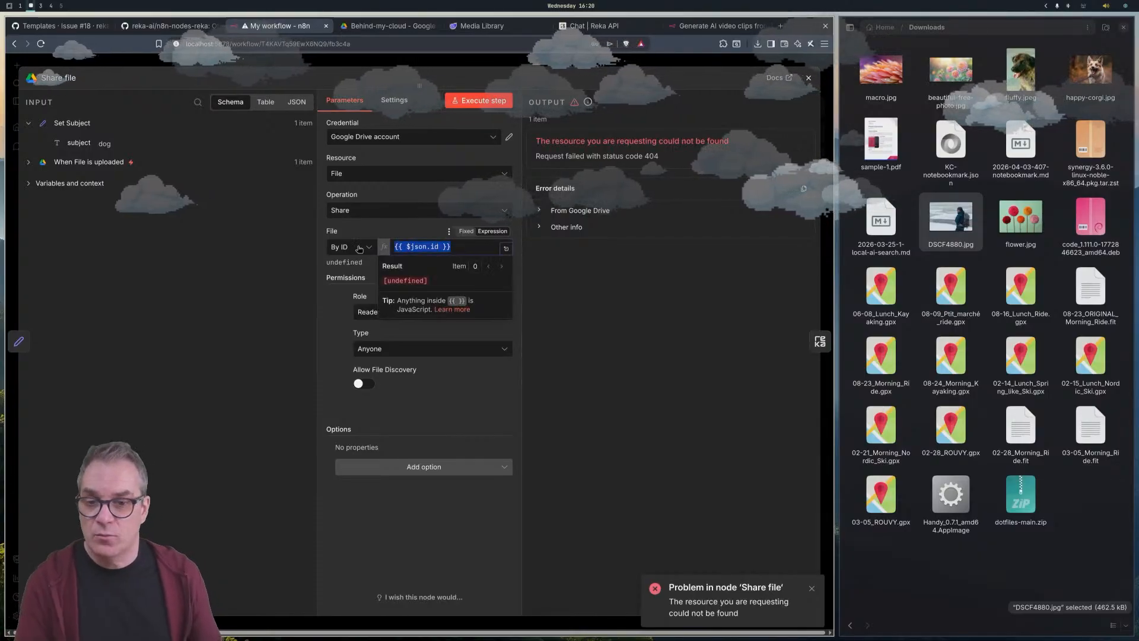
{"action": "key", "text": "BackSpace"}
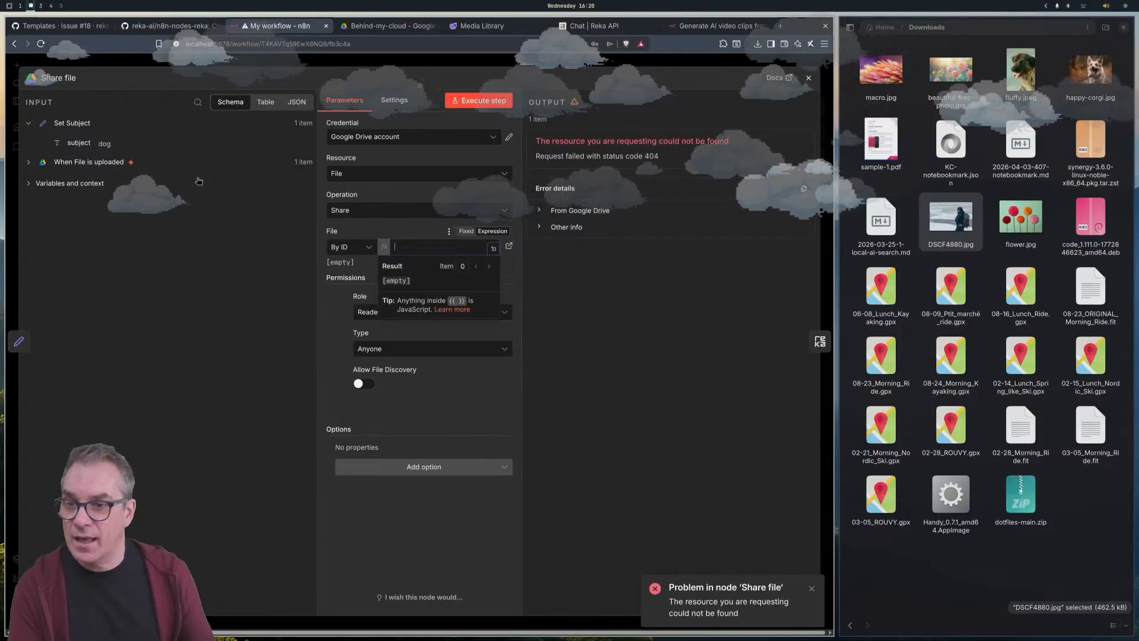
{"action": "left_click", "coordinate": [28, 163]}
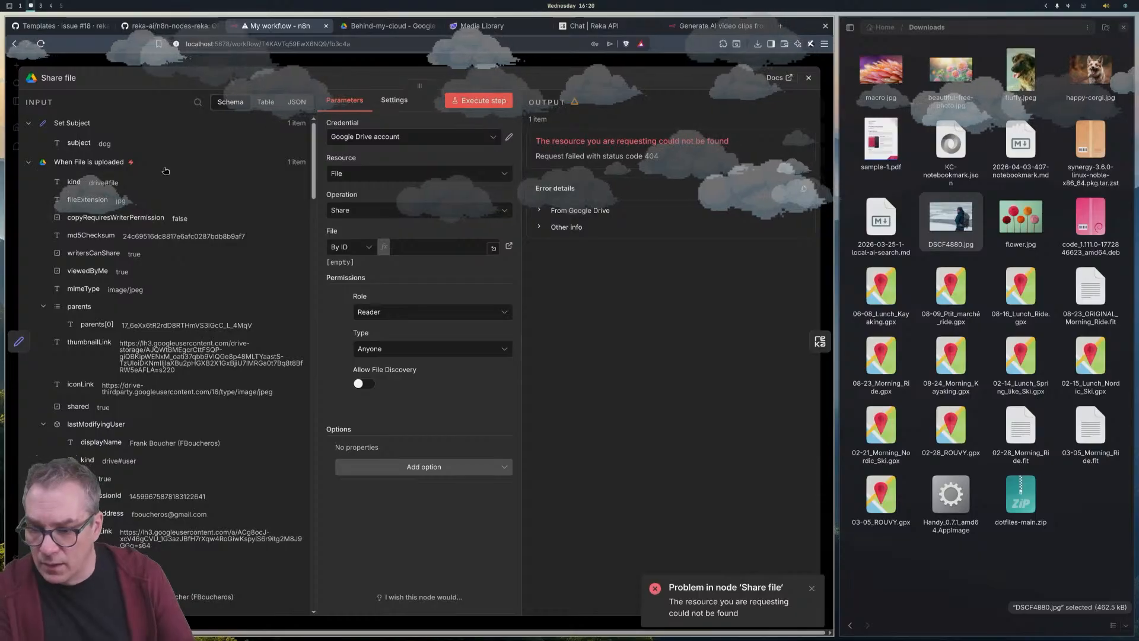
{"action": "scroll", "coordinate": [172, 327], "scroll_direction": "down", "scroll_amount": 10}
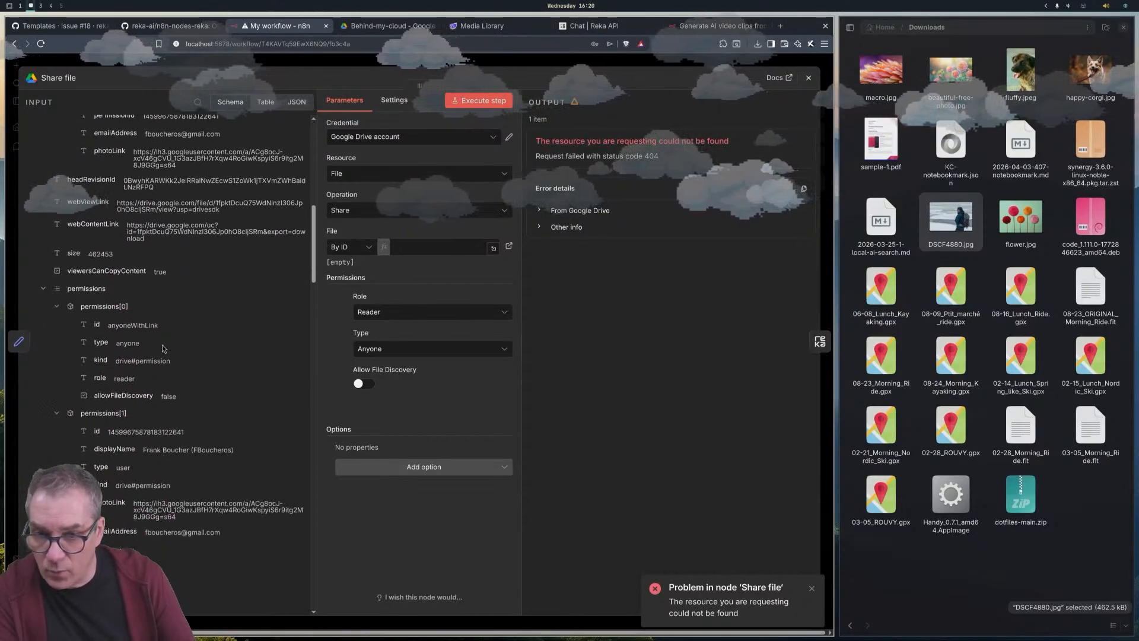
{"action": "scroll", "coordinate": [162, 344], "scroll_direction": "down", "scroll_amount": 8}
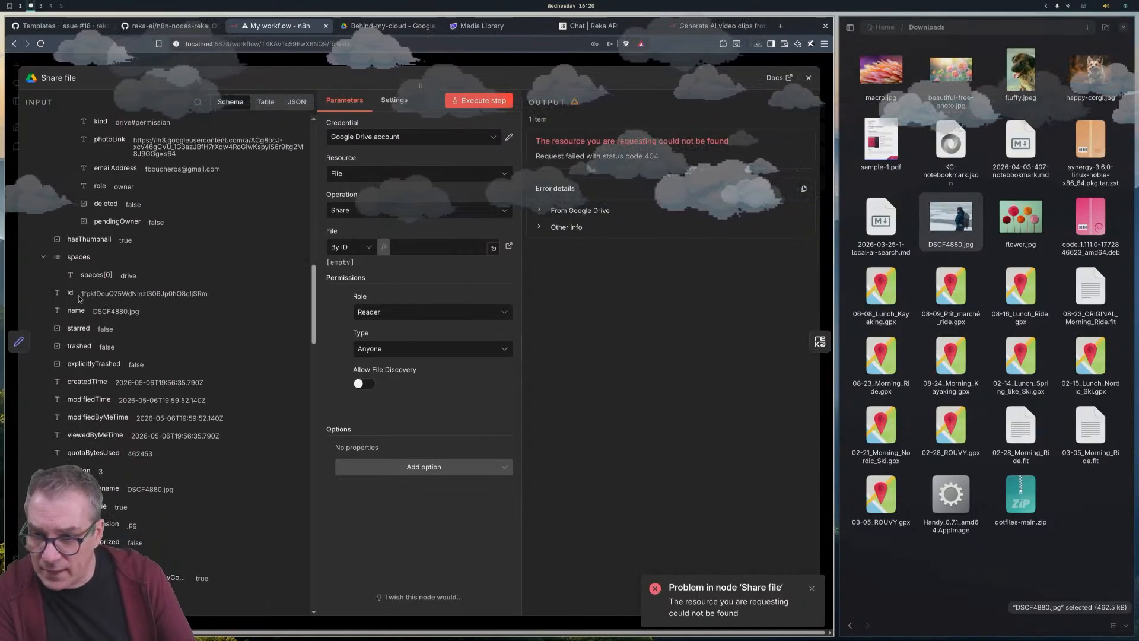
{"action": "left_click_drag", "start_coordinate": [78, 295], "coordinate": [454, 250]}
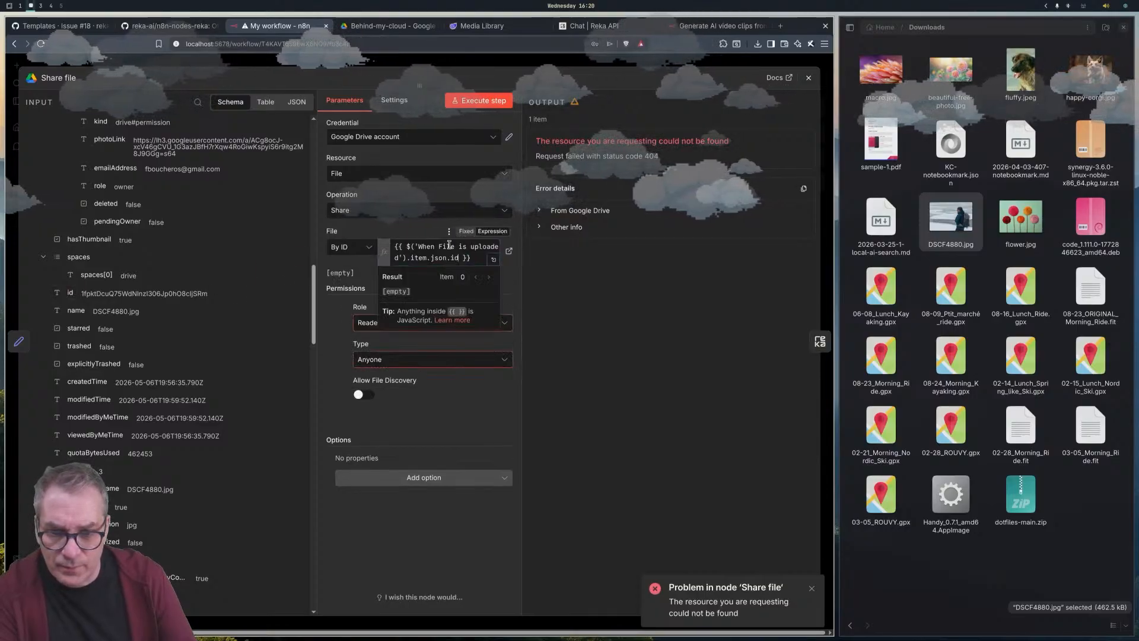
{"action": "left_click", "coordinate": [809, 78]}
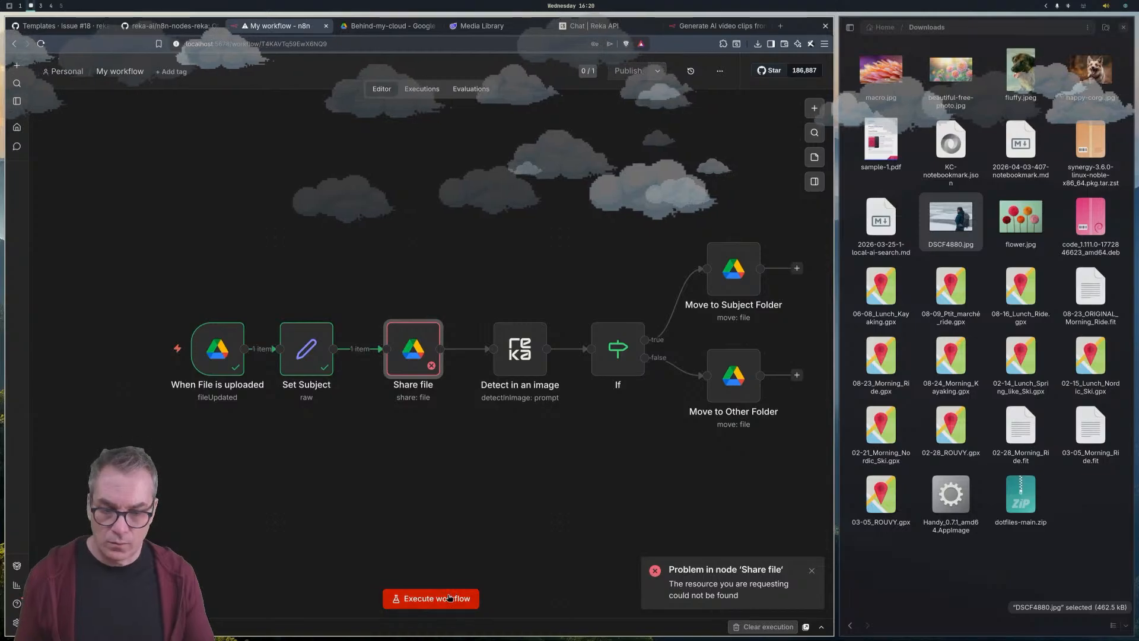
- Execute the workflow again and check the others folder in Google Drive for the moved file
{"action": "left_click", "coordinate": [454, 595]}
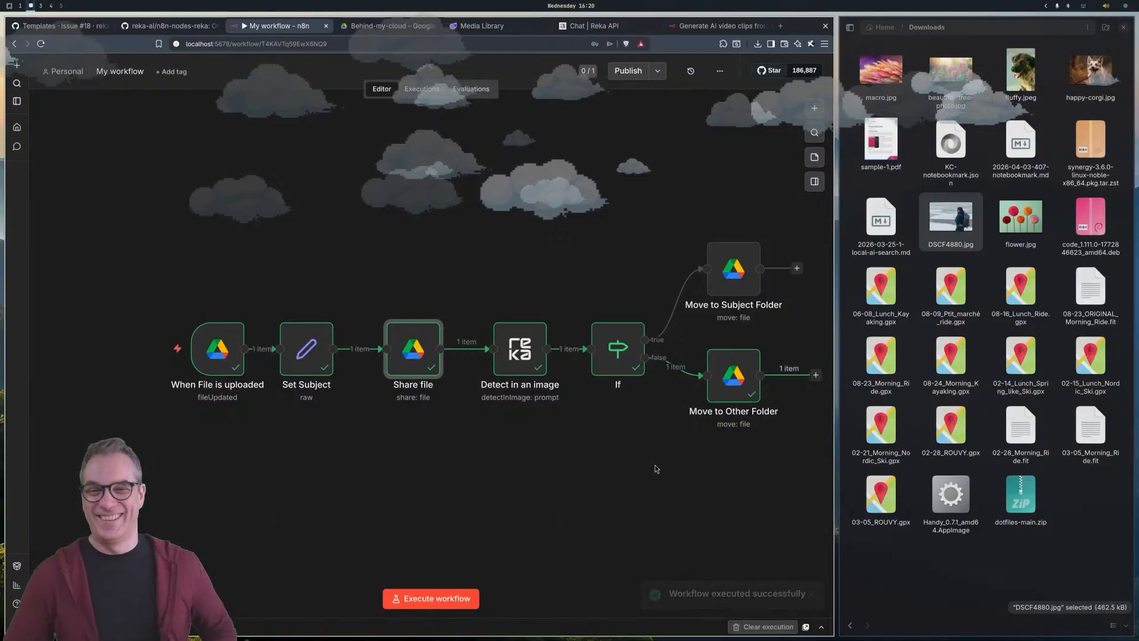
{"action": "left_click", "coordinate": [396, 30]}
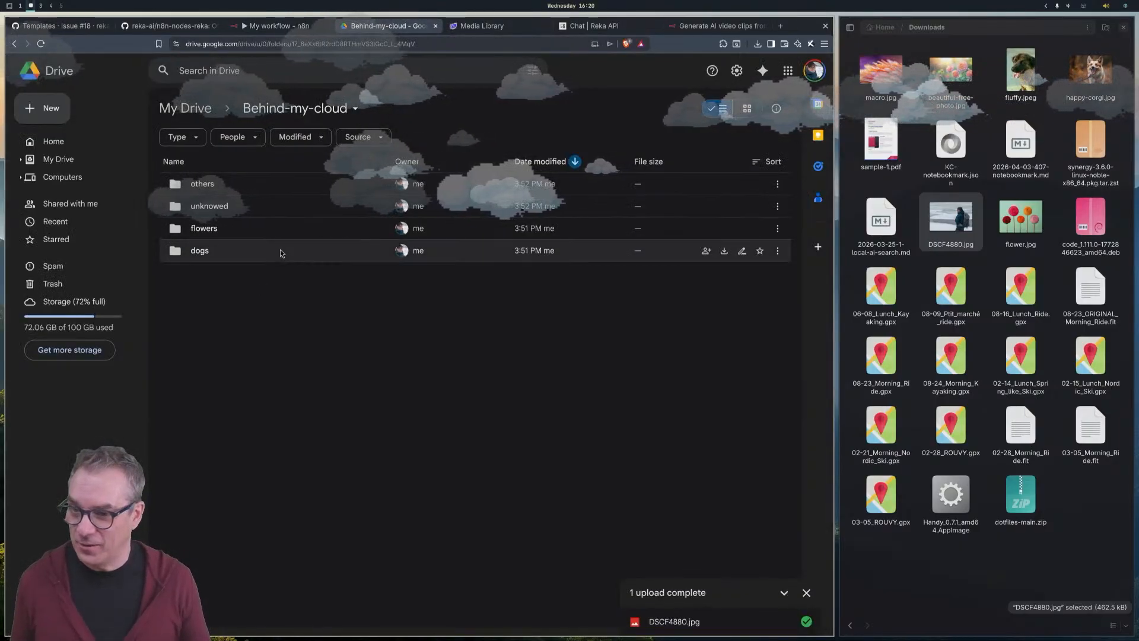
{"action": "double_click", "coordinate": [204, 185]}
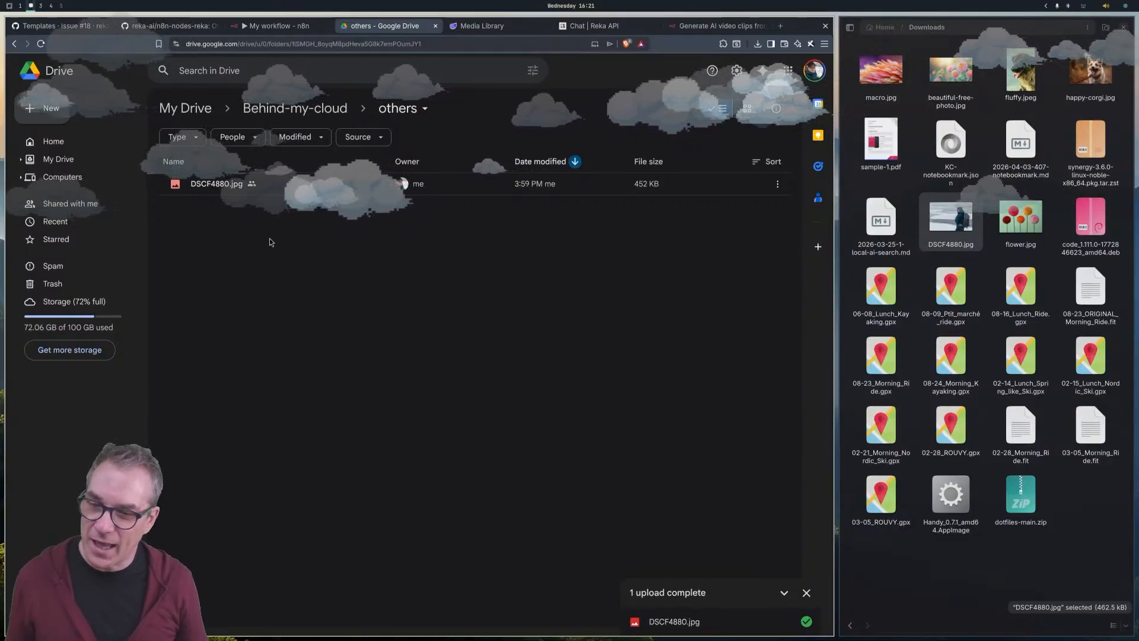
- Switch to the Media Library app and view the dog and nose detections from the history of DSCF4880.jpg
{"action": "left_click", "coordinate": [611, 26]}
{"action": "left_click", "coordinate": [477, 26]}
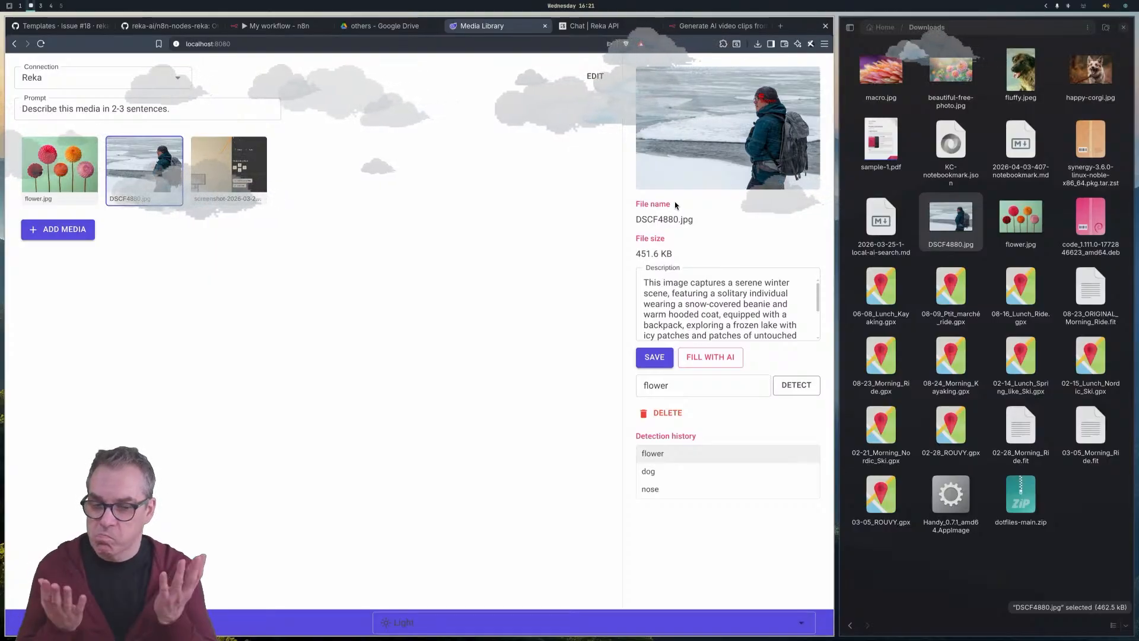
{"action": "left_click", "coordinate": [661, 464]}
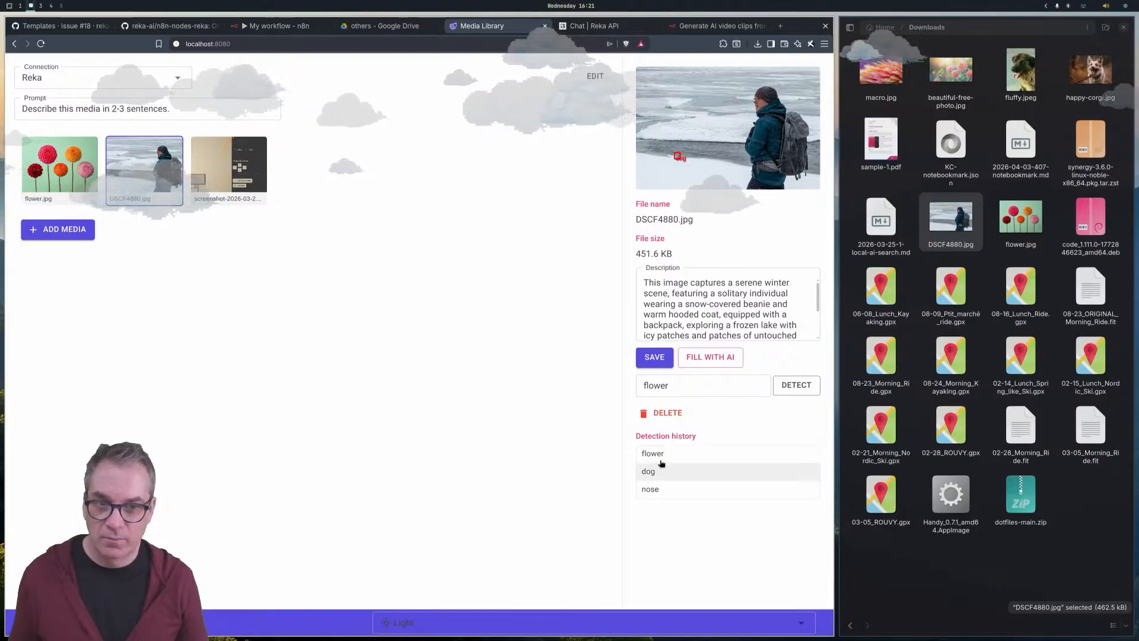
{"action": "left_click", "coordinate": [659, 491]}
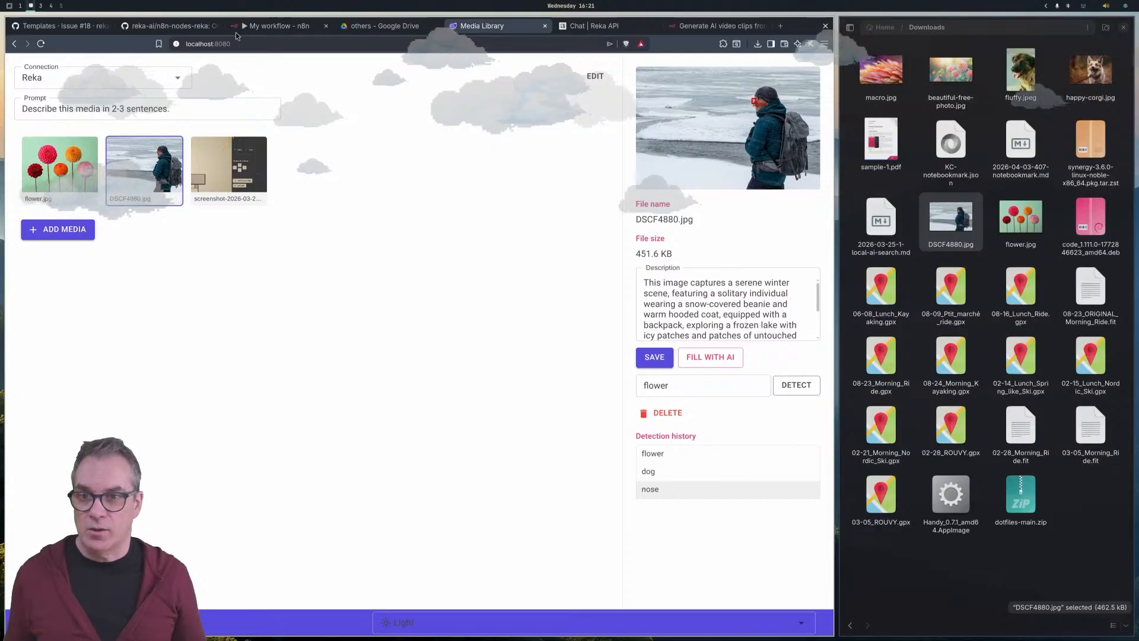
- Upload fluffy.jpeg from Downloads to the Behind-my-cloud folder in Google Drive
{"action": "left_click", "coordinate": [274, 28]}
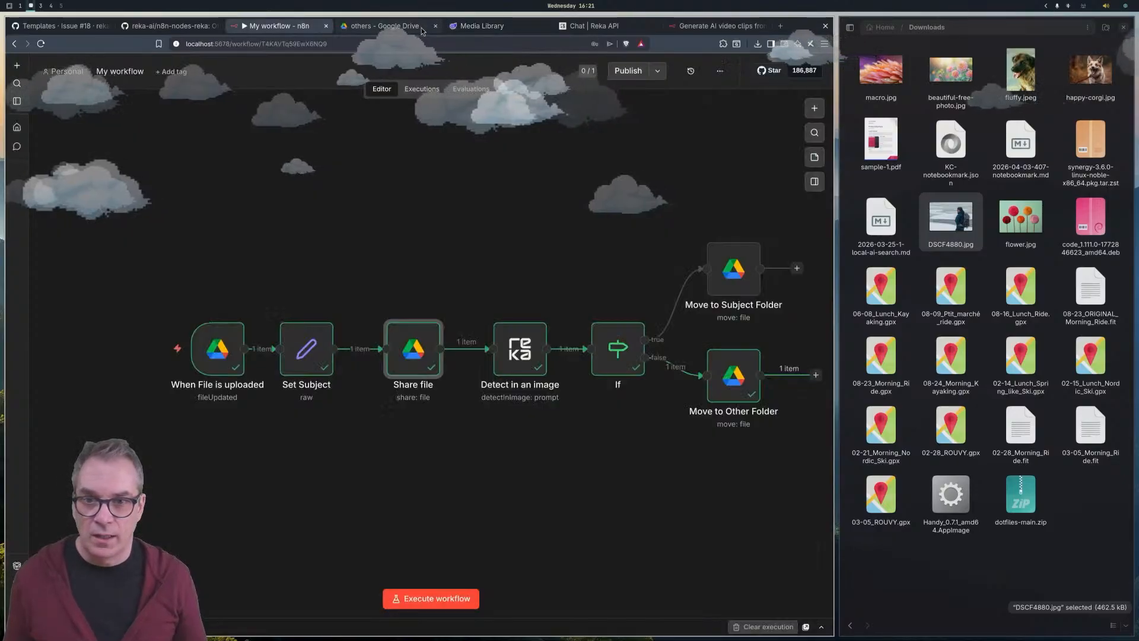
{"action": "left_click", "coordinate": [385, 26]}
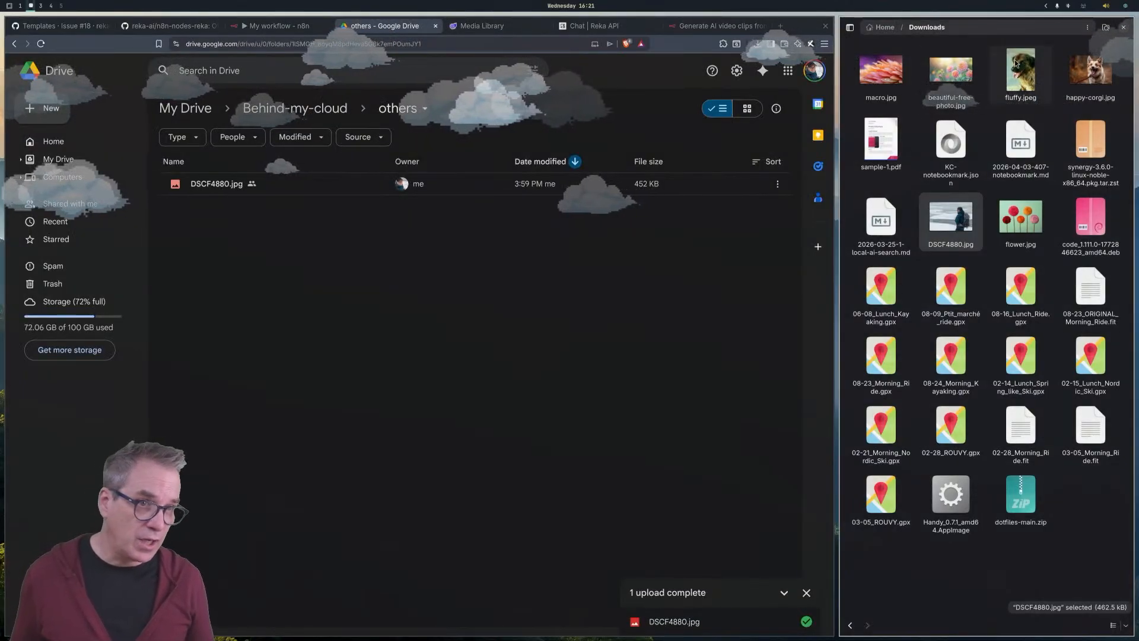
{"action": "left_click_drag", "start_coordinate": [1025, 66], "coordinate": [837, 181]}
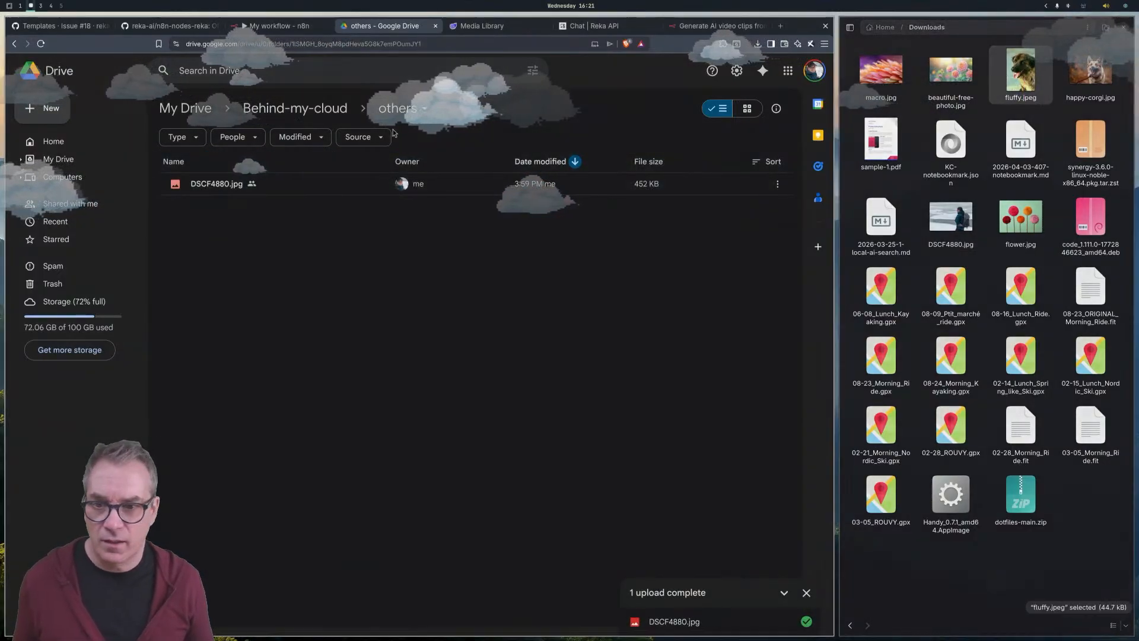
{"action": "left_click", "coordinate": [314, 113]}
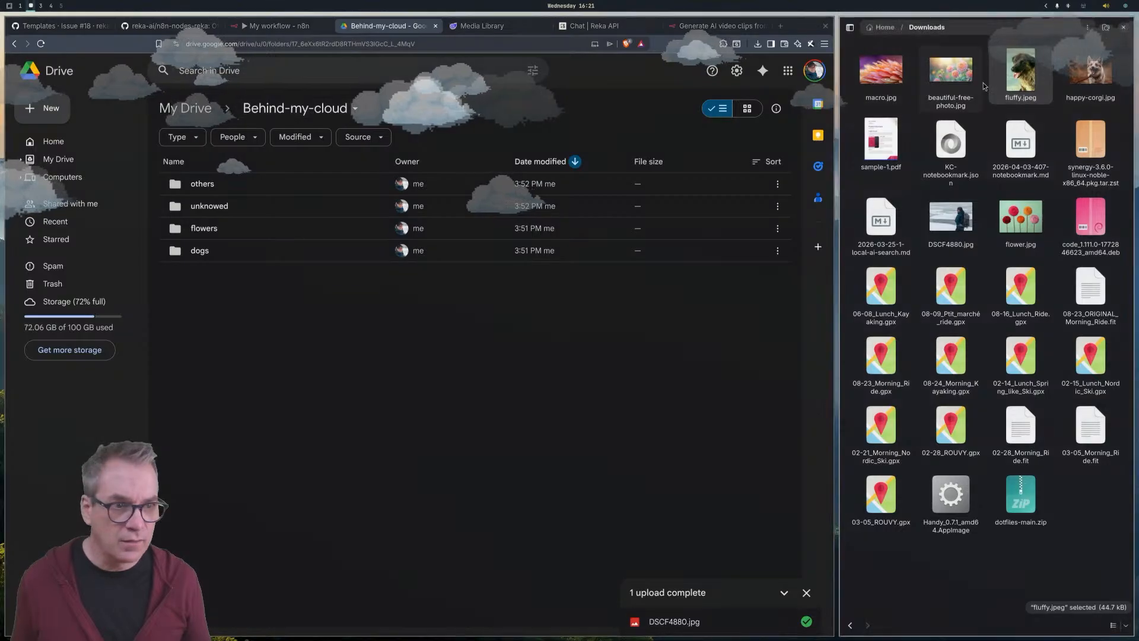
{"action": "left_click_drag", "start_coordinate": [868, 197], "coordinate": [359, 398]}
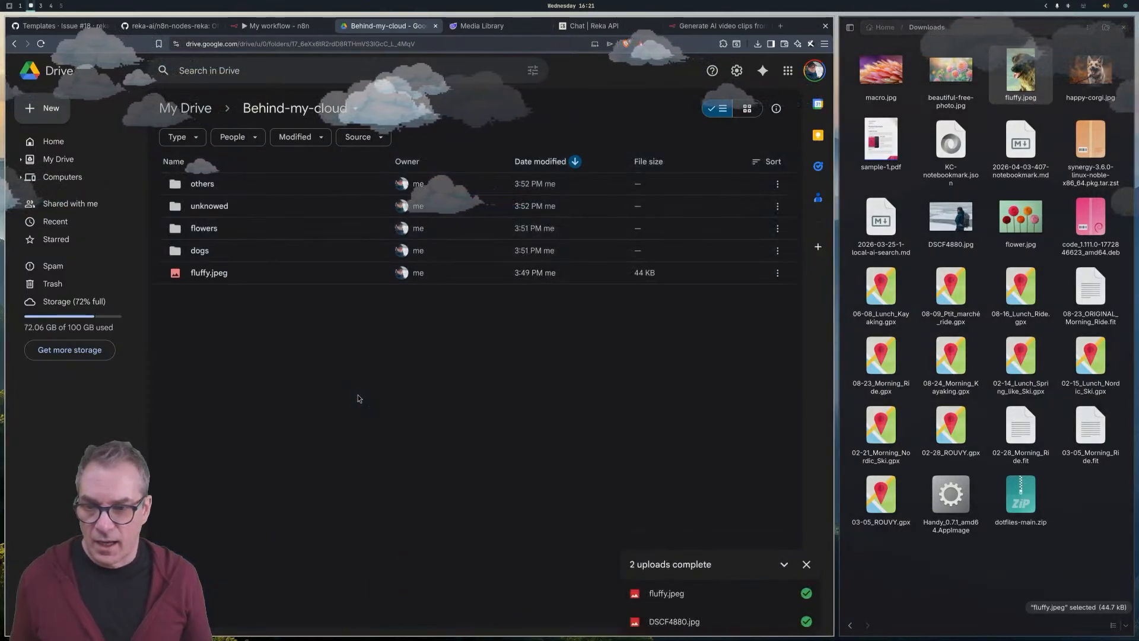
- Execute the n8n workflow on the uploaded image and open the Detect in an image node to check its output
{"action": "left_click", "coordinate": [274, 26]}
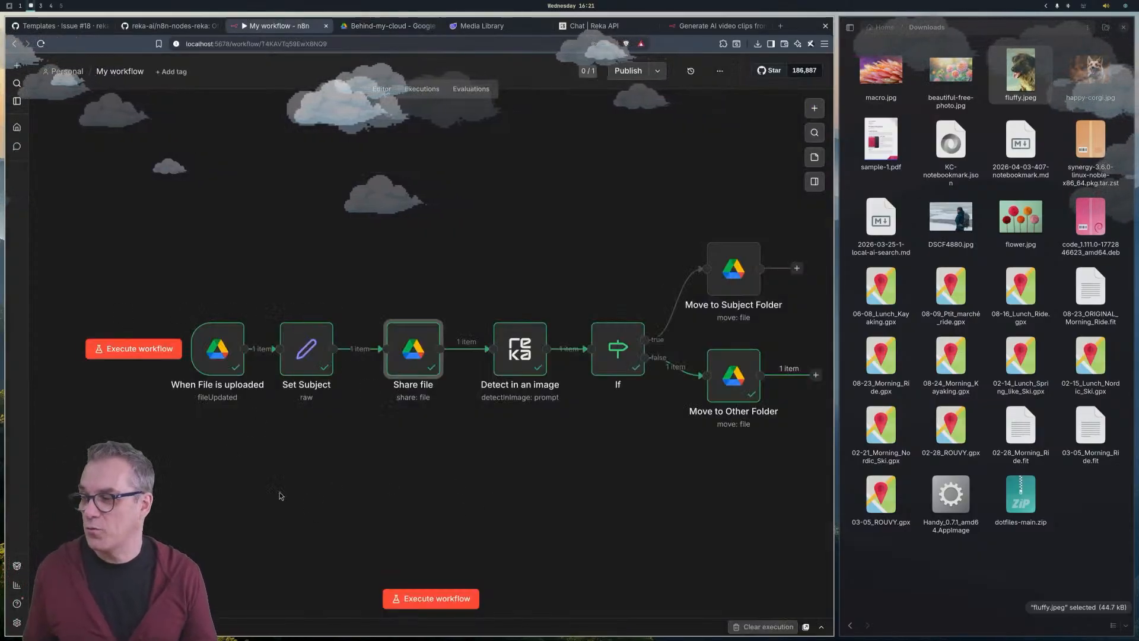
{"action": "left_click", "coordinate": [428, 597]}
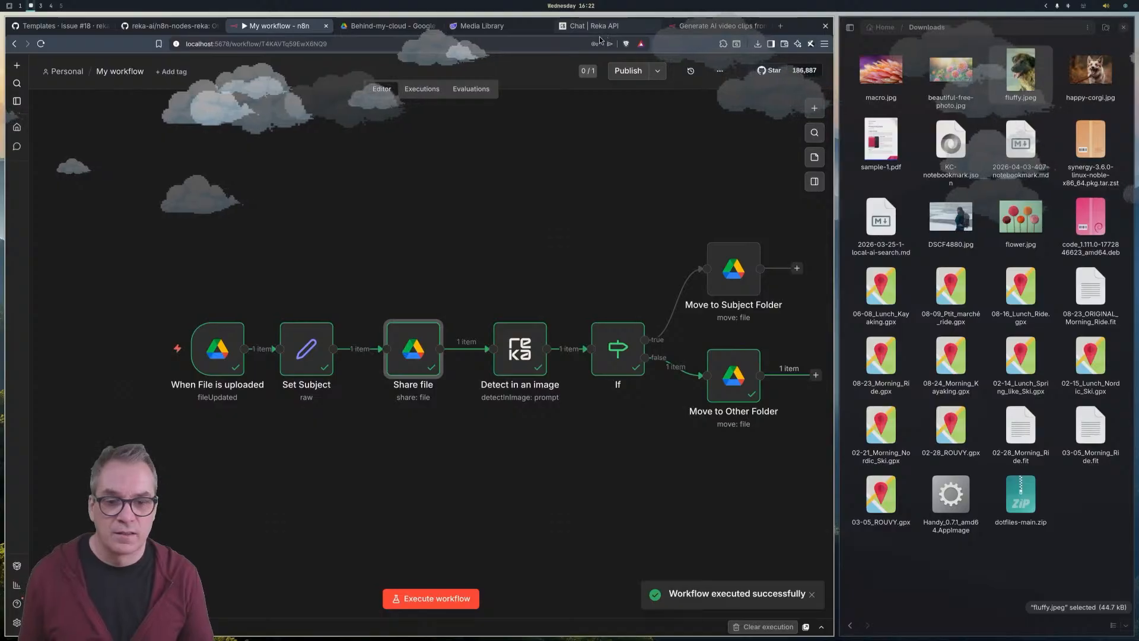
{"action": "double_click", "coordinate": [515, 350]}
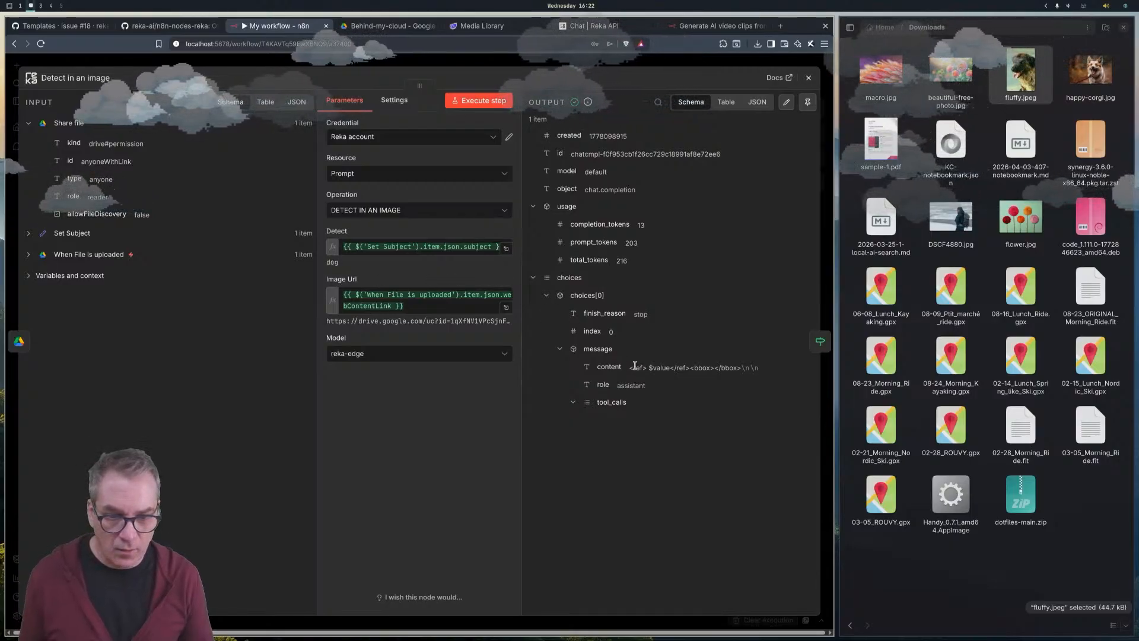
- Replace the If condition's comparison value with <ref>, copied from the detection output's message content, and return to the workflow canvas
{"action": "left_click_drag", "start_coordinate": [645, 366], "coordinate": [648, 366]}
{"action": "key", "text": "ctrl+c"}
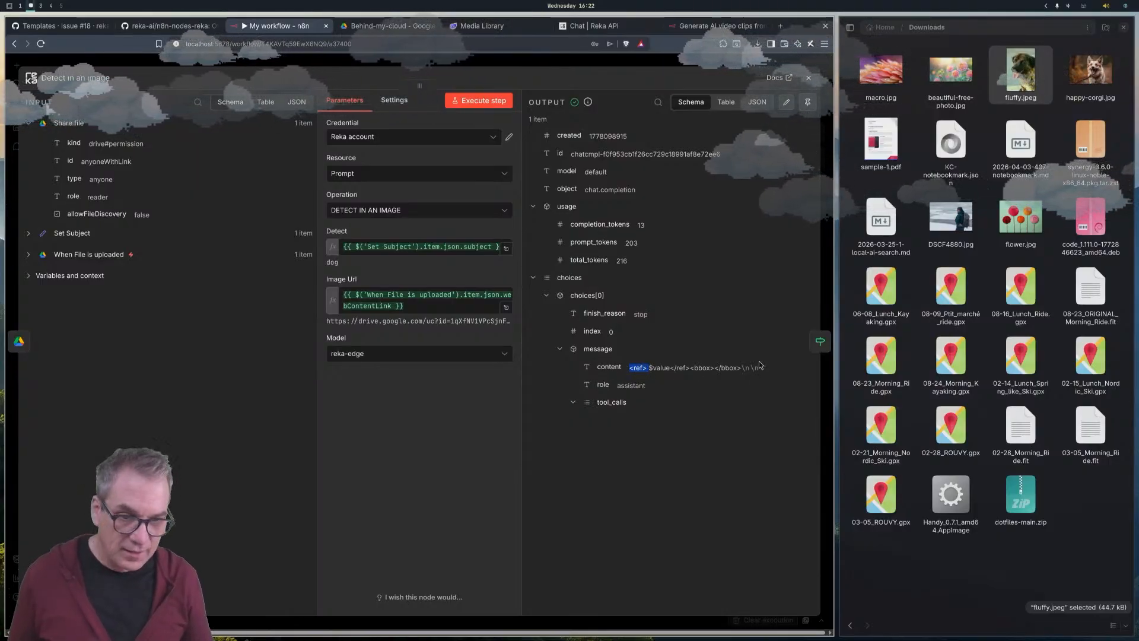
{"action": "left_click", "coordinate": [822, 342]}
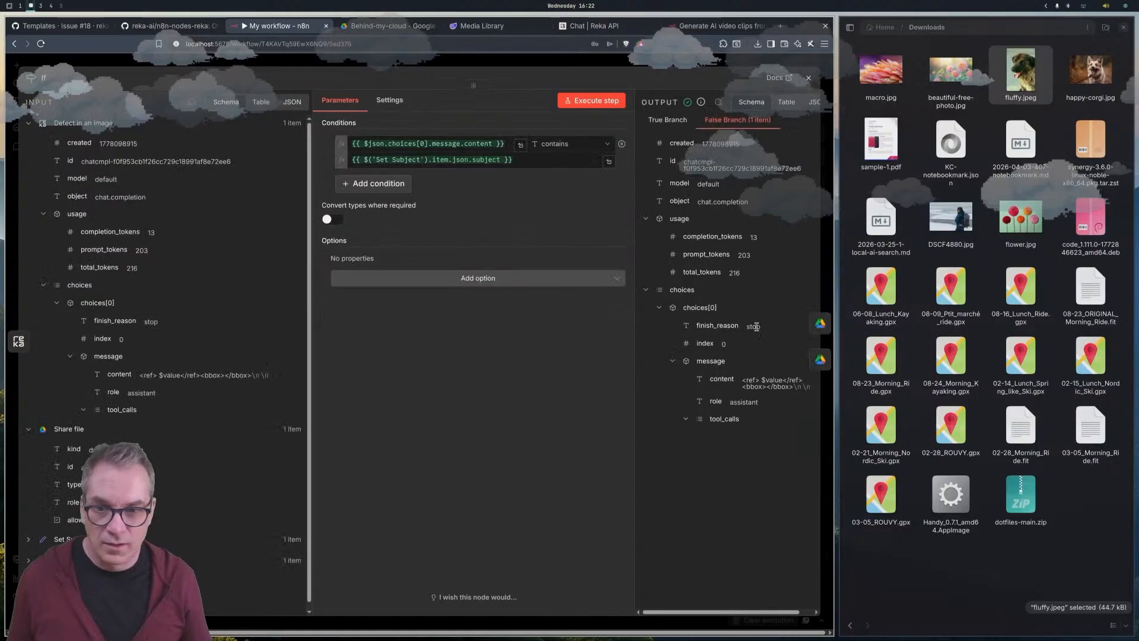
{"action": "left_click", "coordinate": [527, 157]}
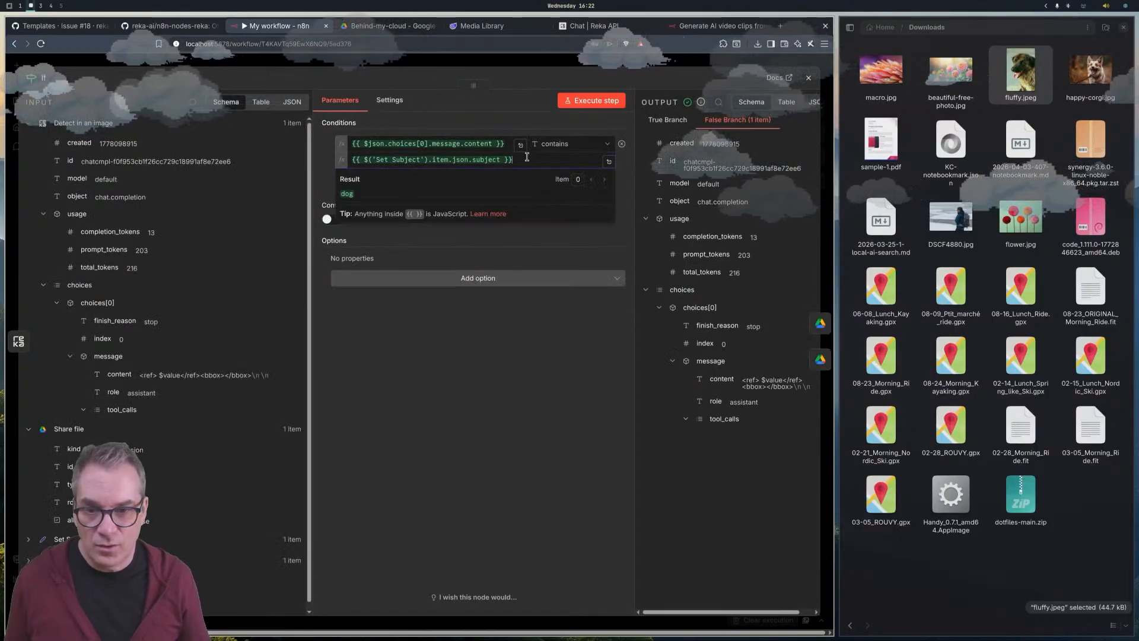
{"action": "key", "text": "ctrl+v"}
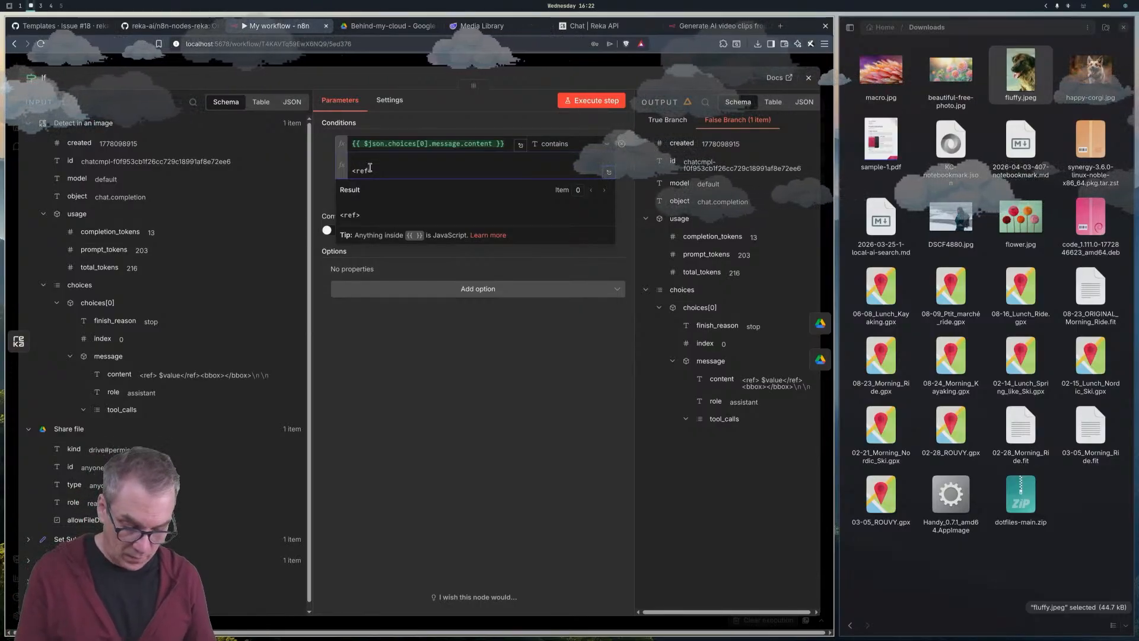
{"action": "key", "text": "Delete"}
{"action": "left_click", "coordinate": [520, 377]}
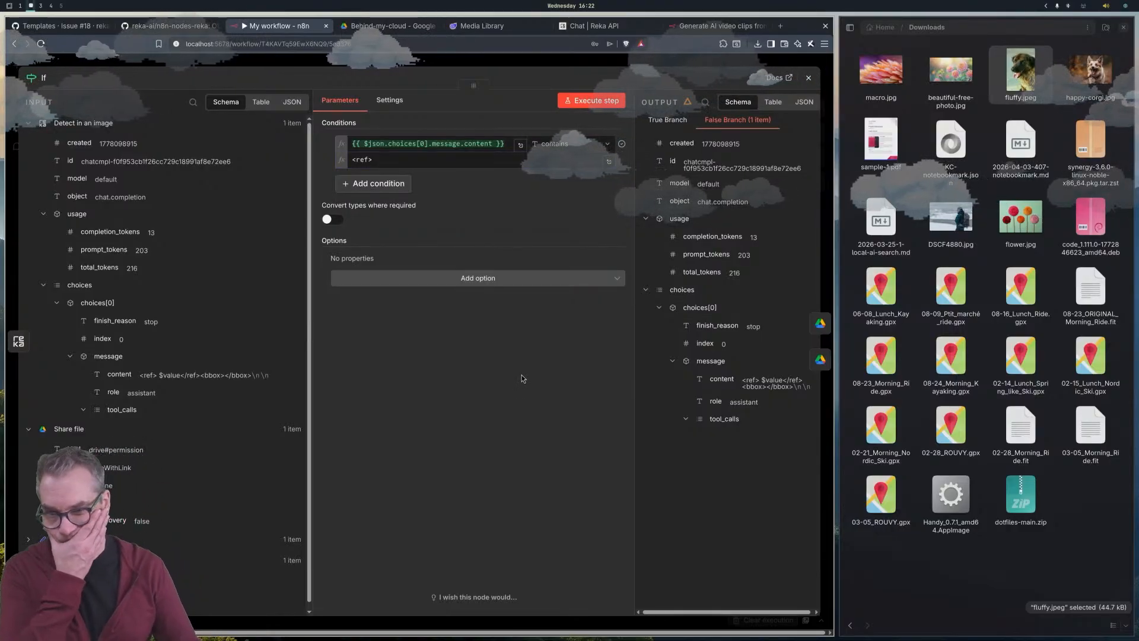
{"action": "left_click", "coordinate": [808, 78]}
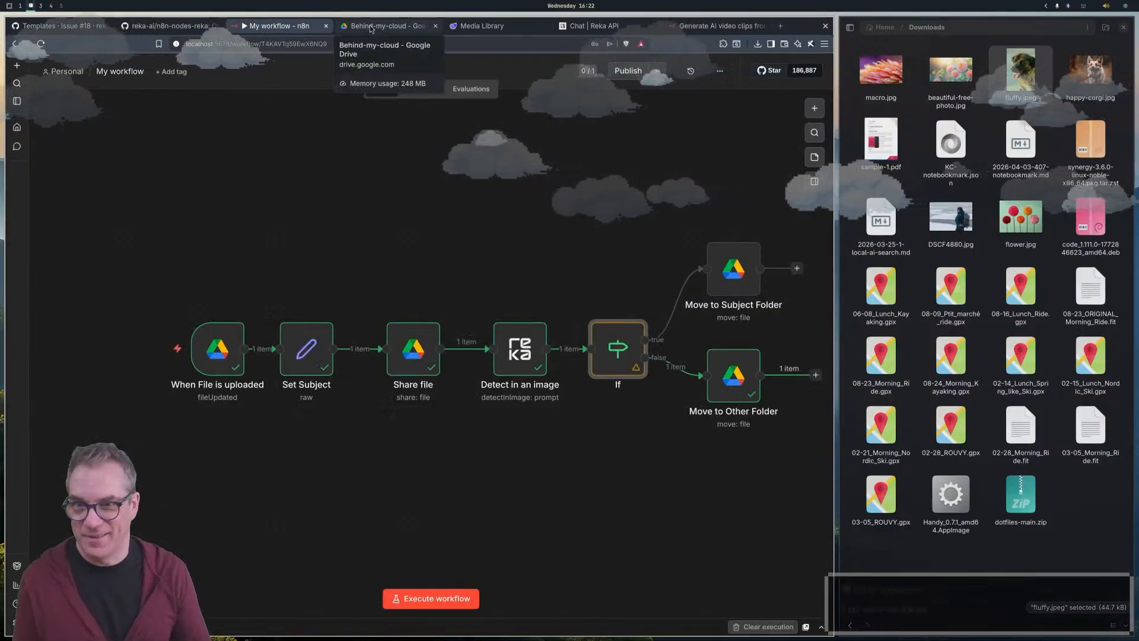
- Upload fluffy.jpeg to Behind-my-cloud again and execute the n8n workflow with the edited If condition
{"action": "left_click", "coordinate": [446, 26]}
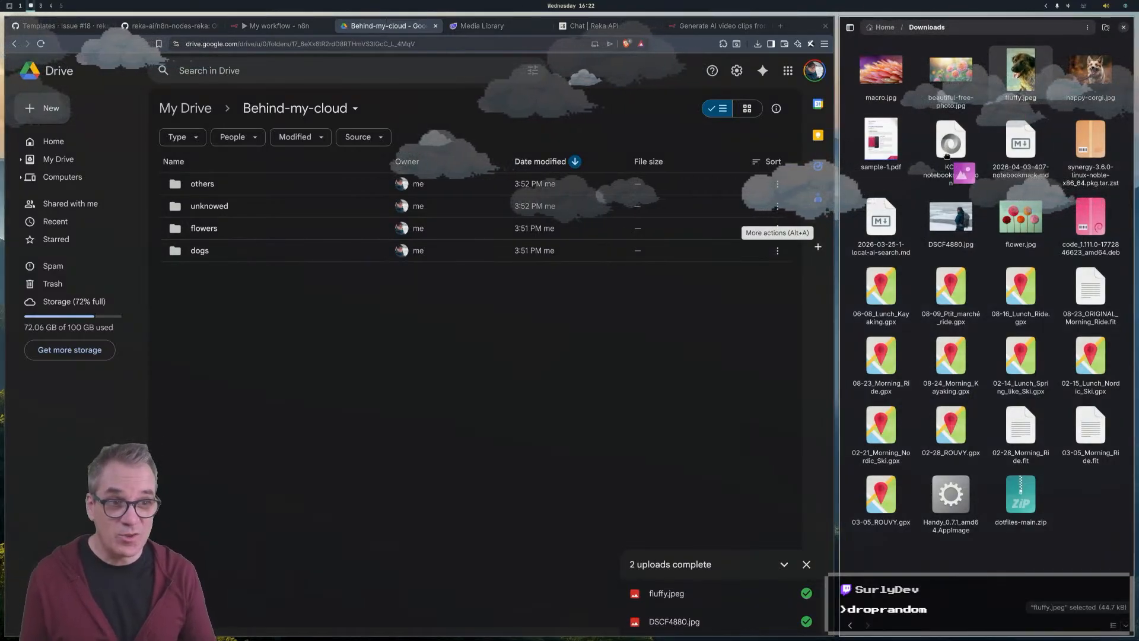
{"action": "left_click_drag", "start_coordinate": [947, 156], "coordinate": [548, 344]}
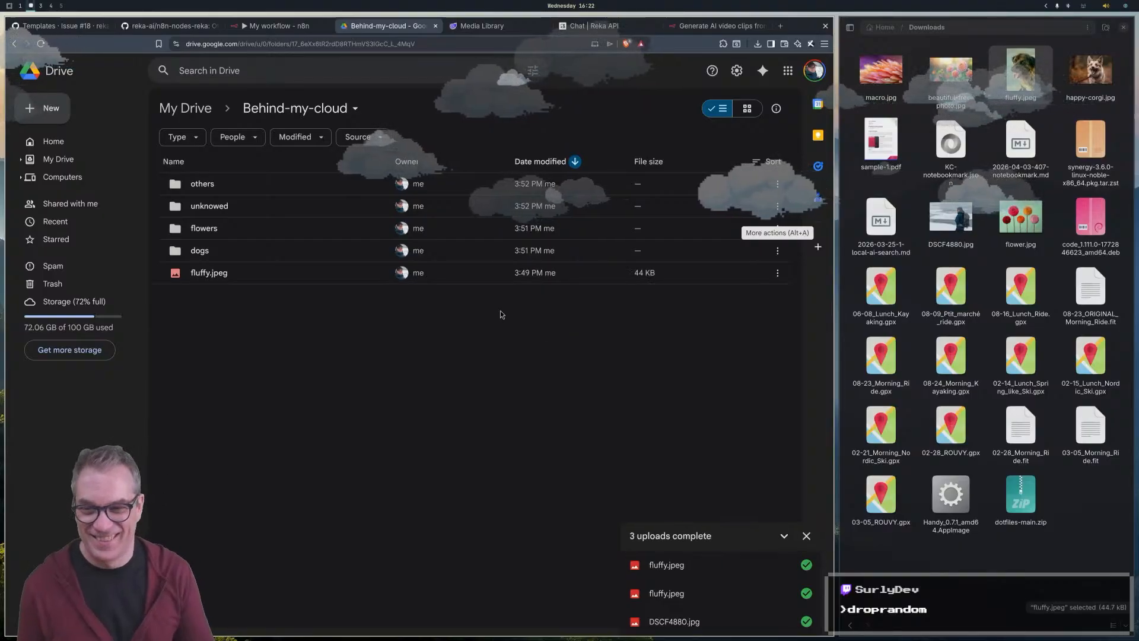
{"action": "left_click", "coordinate": [296, 27]}
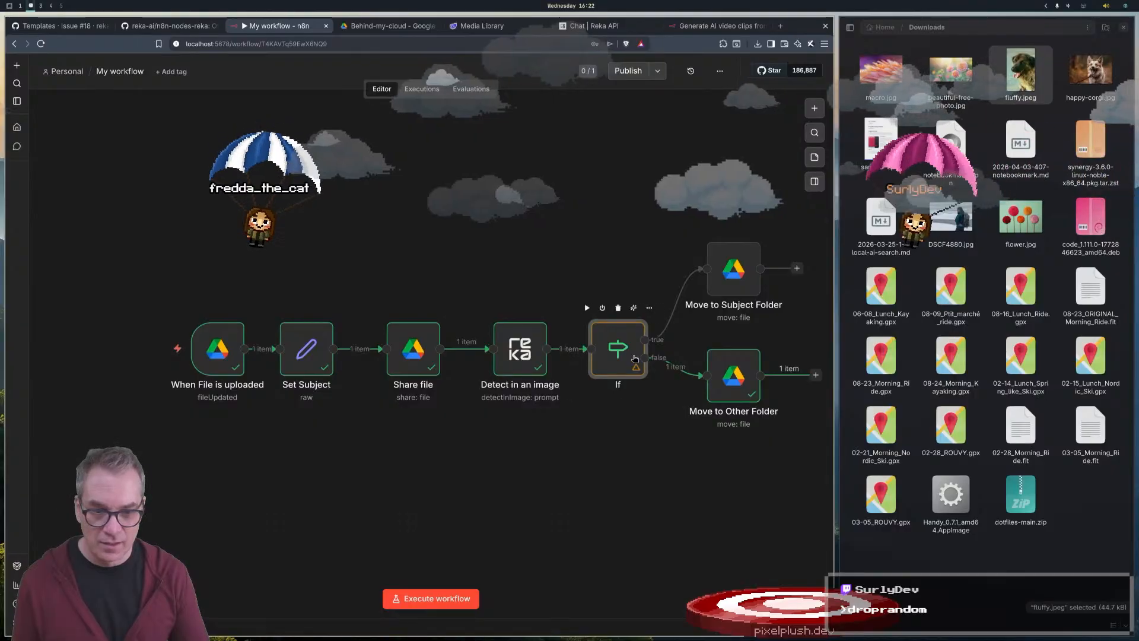
{"action": "double_click", "coordinate": [631, 354]}
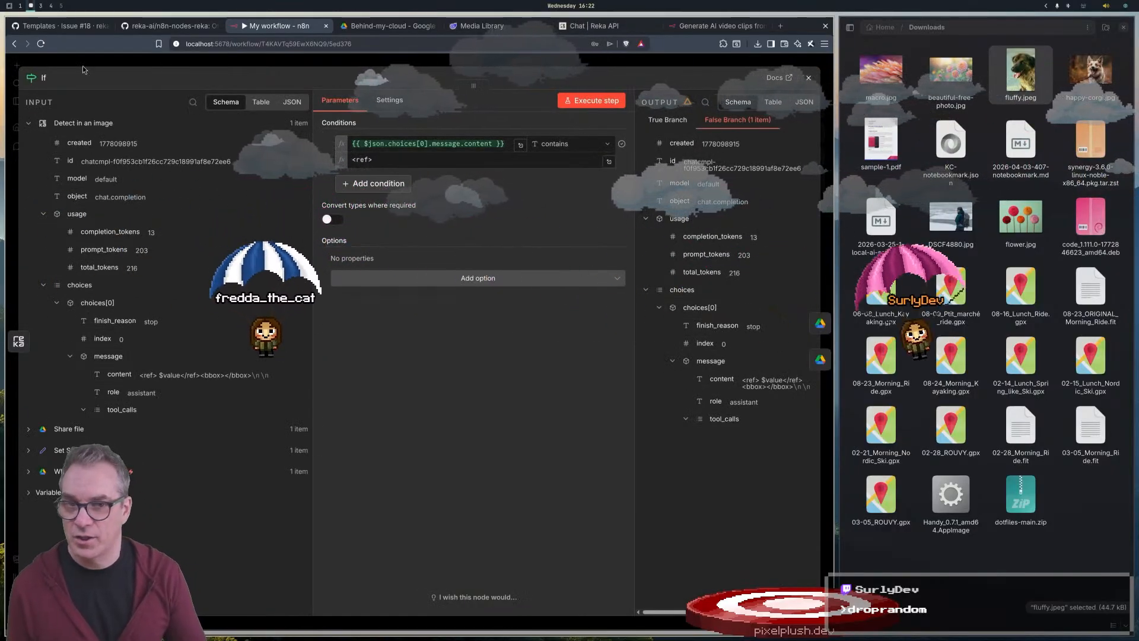
{"action": "left_click", "coordinate": [809, 78]}
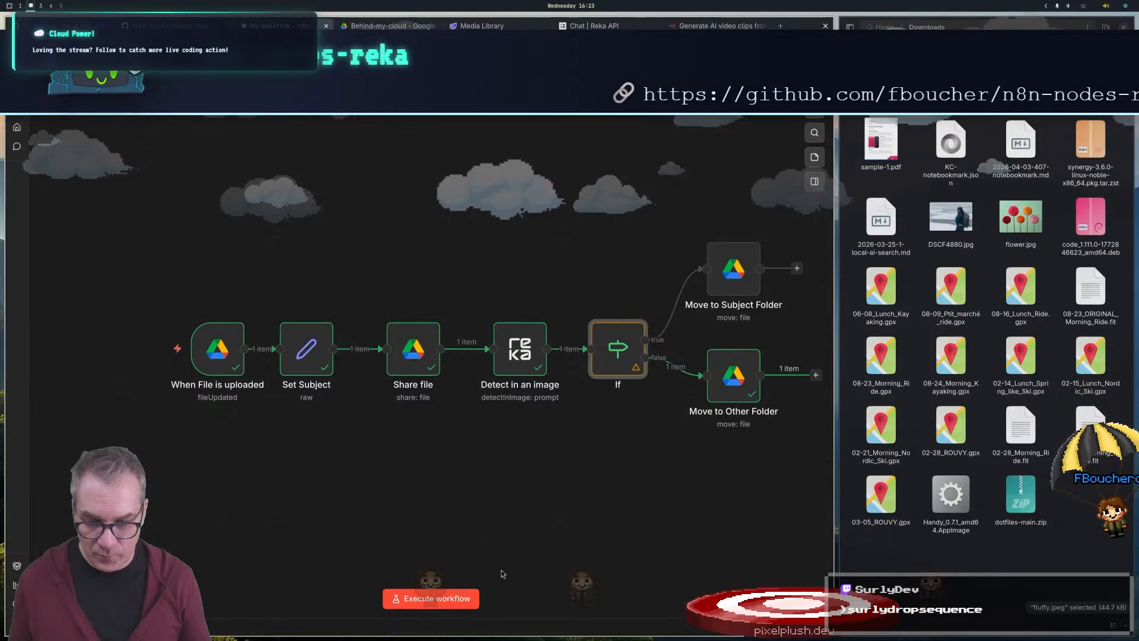
{"action": "left_click", "coordinate": [428, 598]}
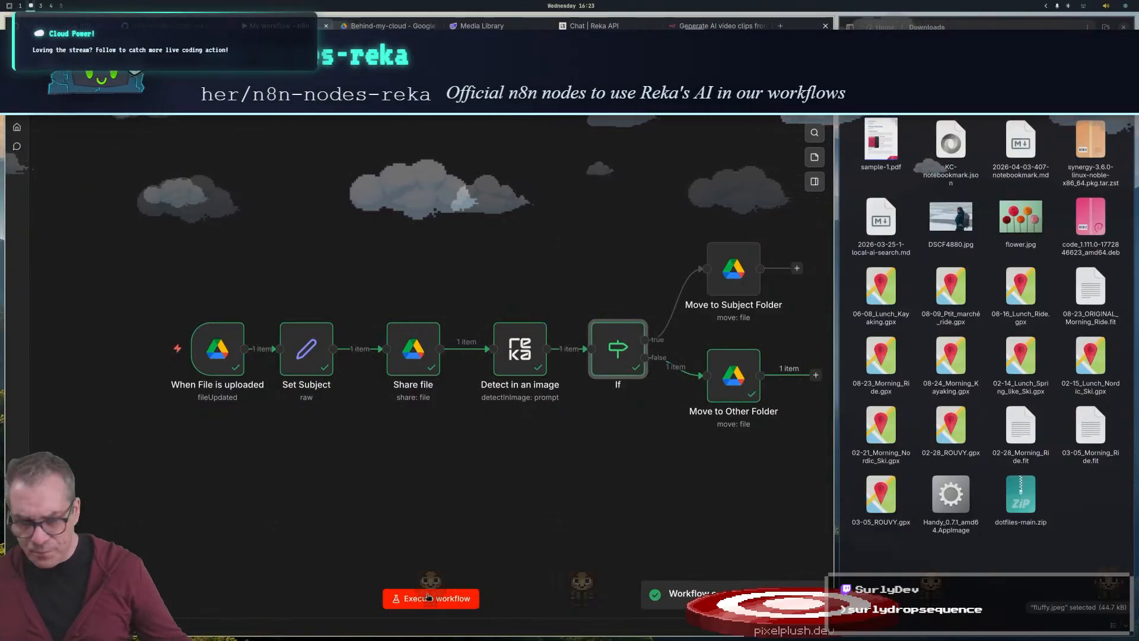
- Compare the message content returned by Detect in an image with the If node's contains <ref> condition
{"action": "left_click", "coordinate": [520, 341]}
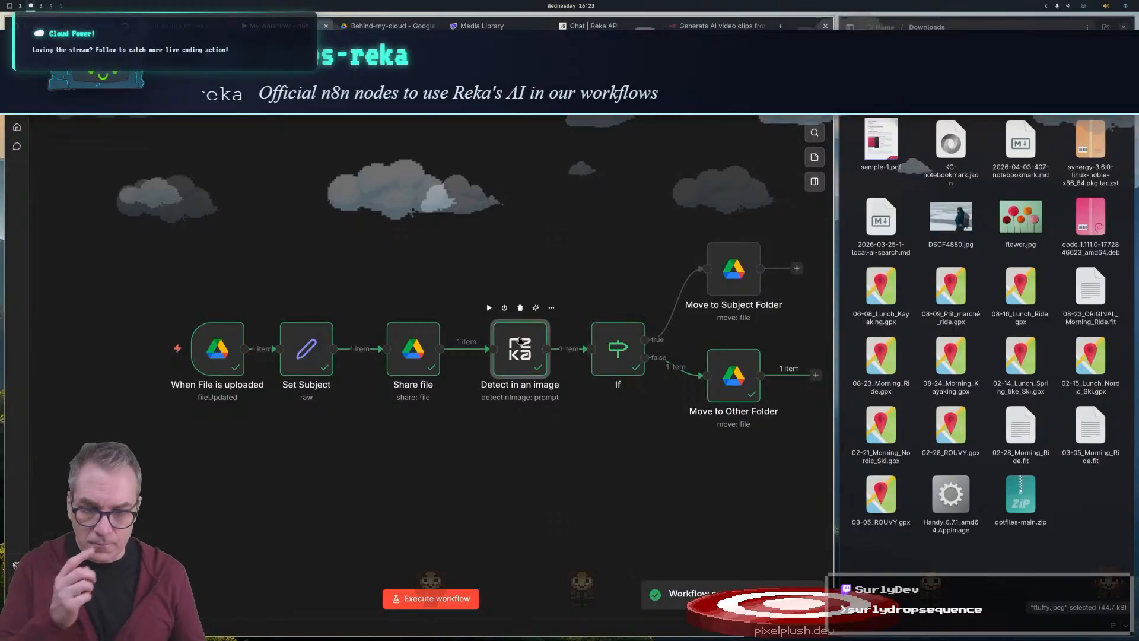
{"action": "double_click", "coordinate": [520, 340]}
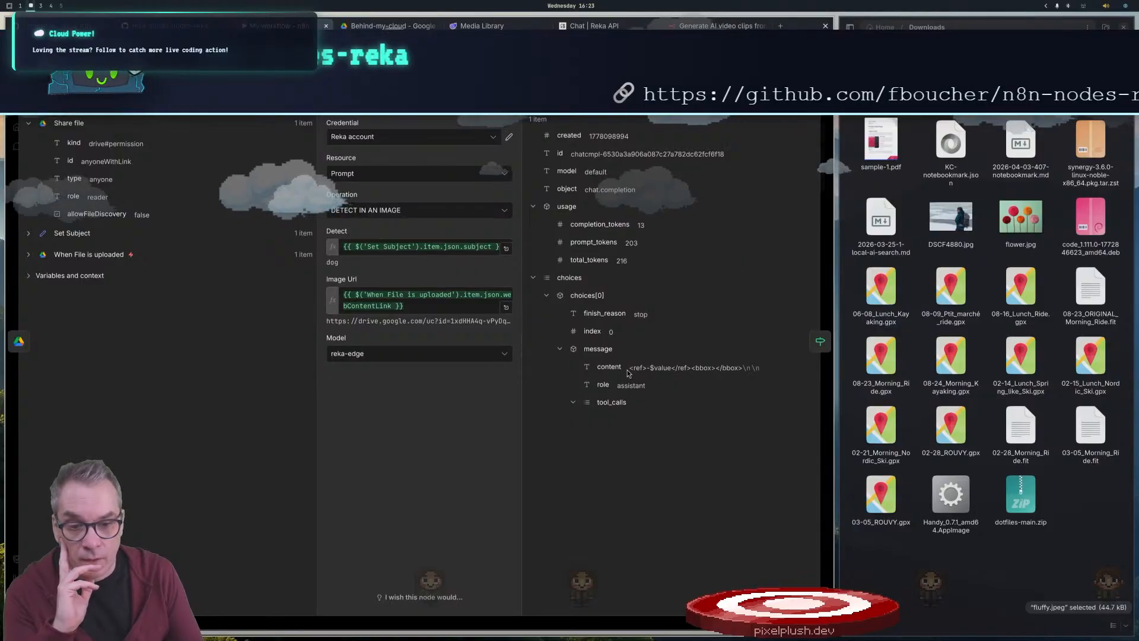
{"action": "left_click_drag", "start_coordinate": [628, 367], "coordinate": [744, 369]}
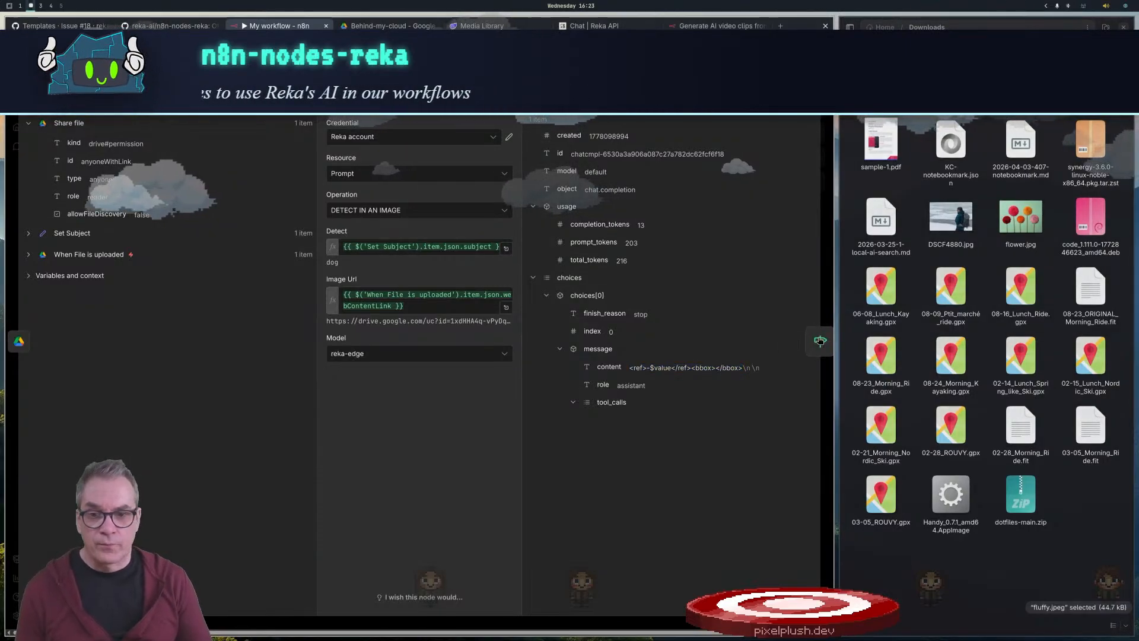
{"action": "left_click", "coordinate": [820, 342]}
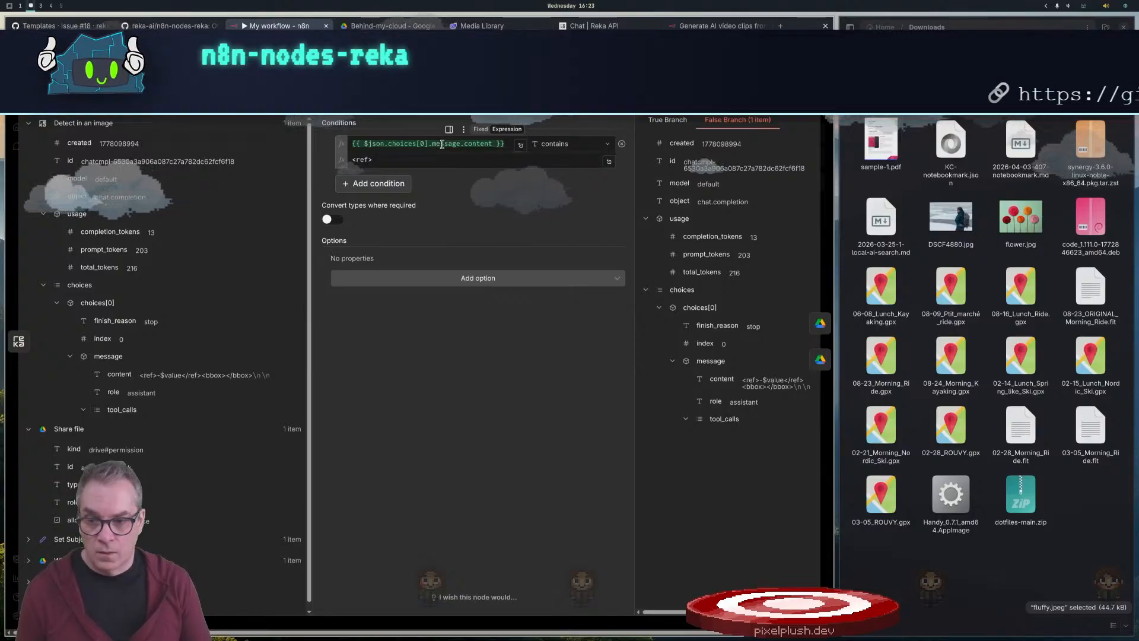
{"action": "scroll", "coordinate": [194, 505], "scroll_direction": "down", "scroll_amount": 1}
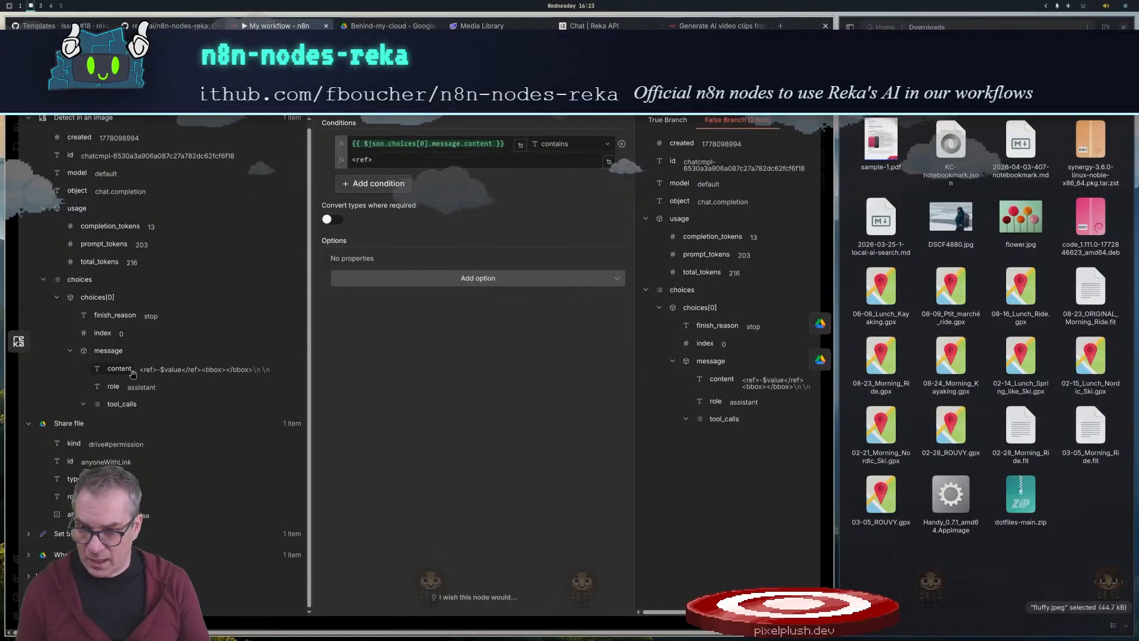
{"action": "left_click", "coordinate": [391, 155]}
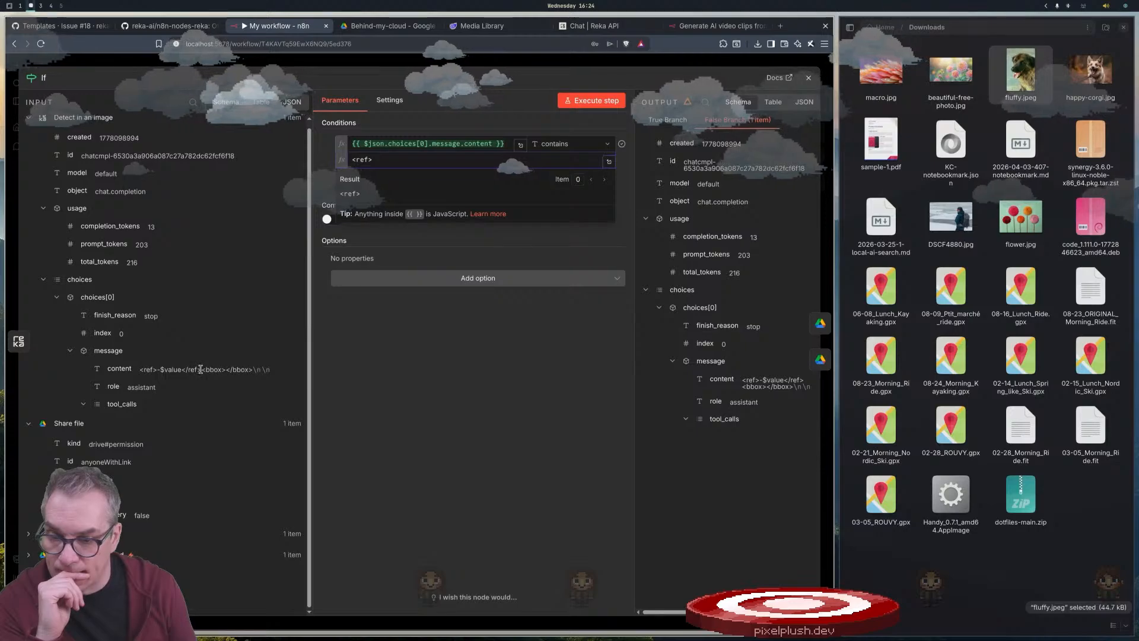
{"action": "left_click_drag", "start_coordinate": [201, 369], "coordinate": [253, 369]}
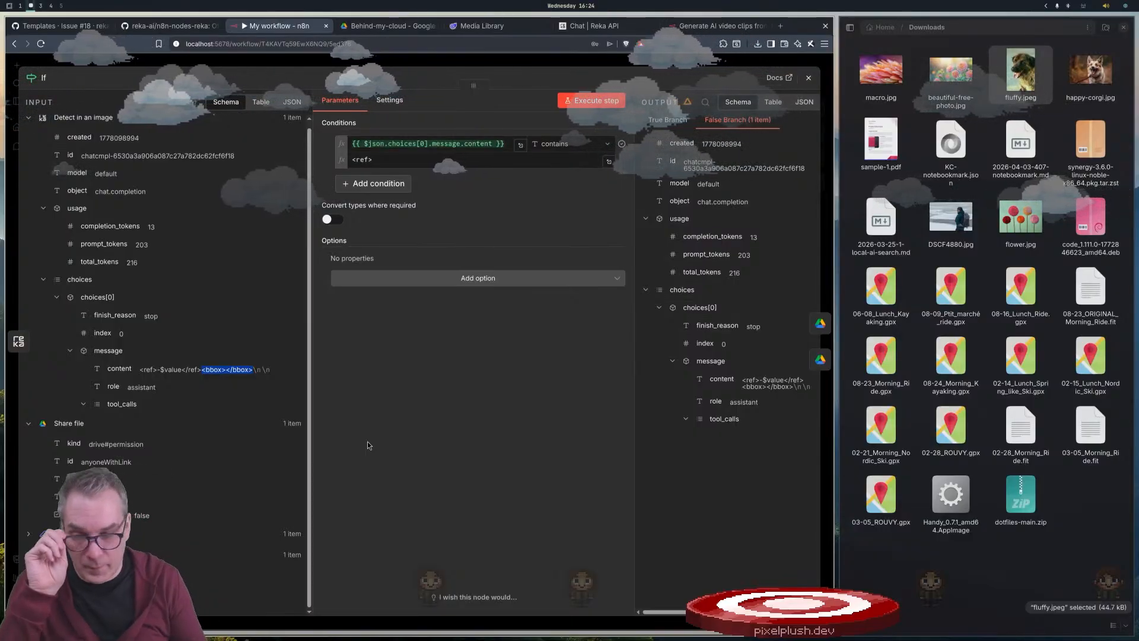
{"action": "left_click", "coordinate": [374, 183]}
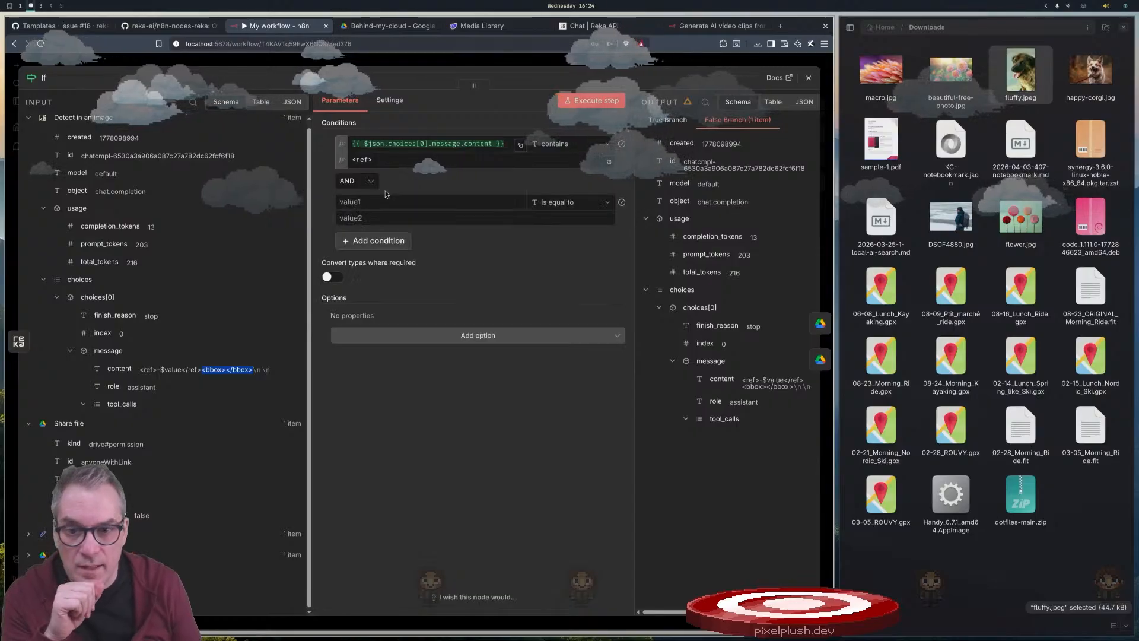
{"action": "left_click", "coordinate": [585, 206]}
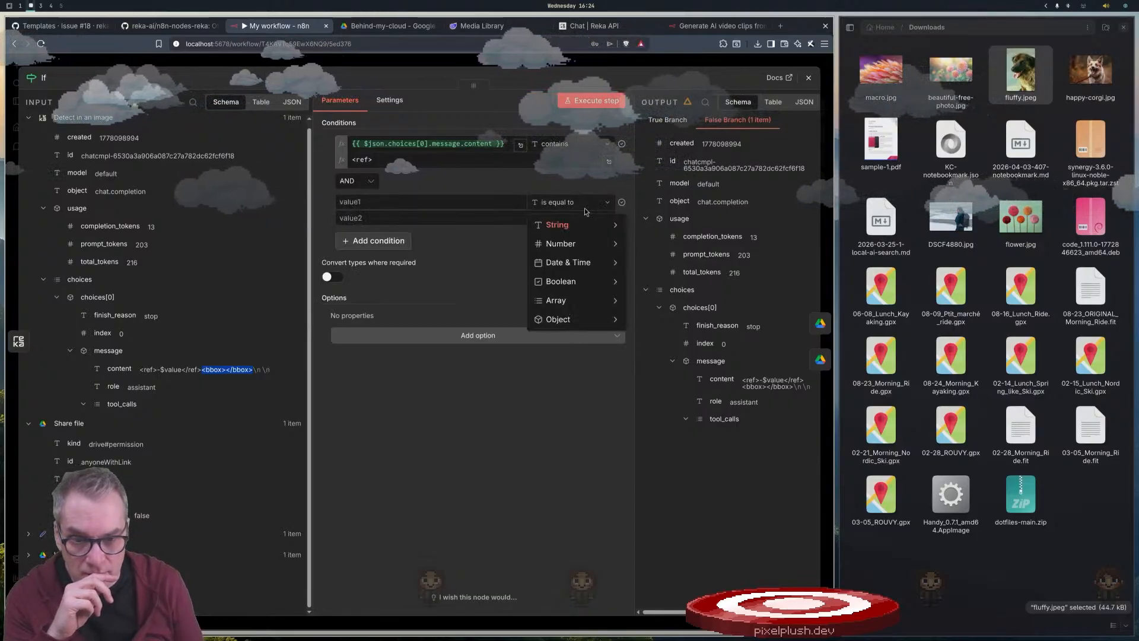
{"action": "mouse_move", "coordinate": [611, 227]}
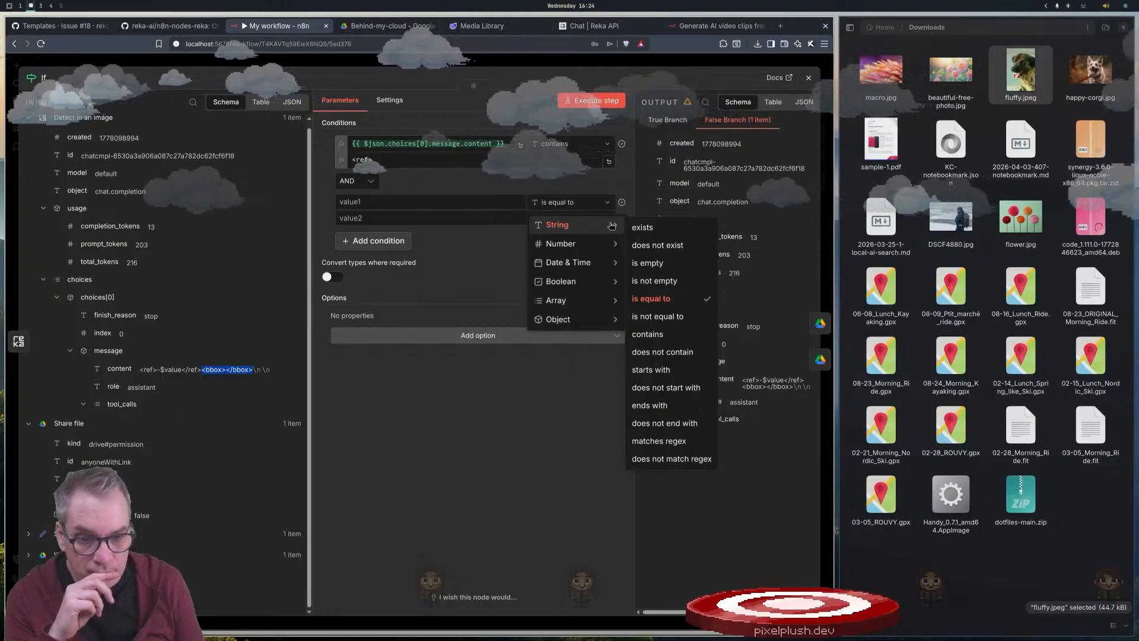
{"action": "left_click", "coordinate": [661, 443]}
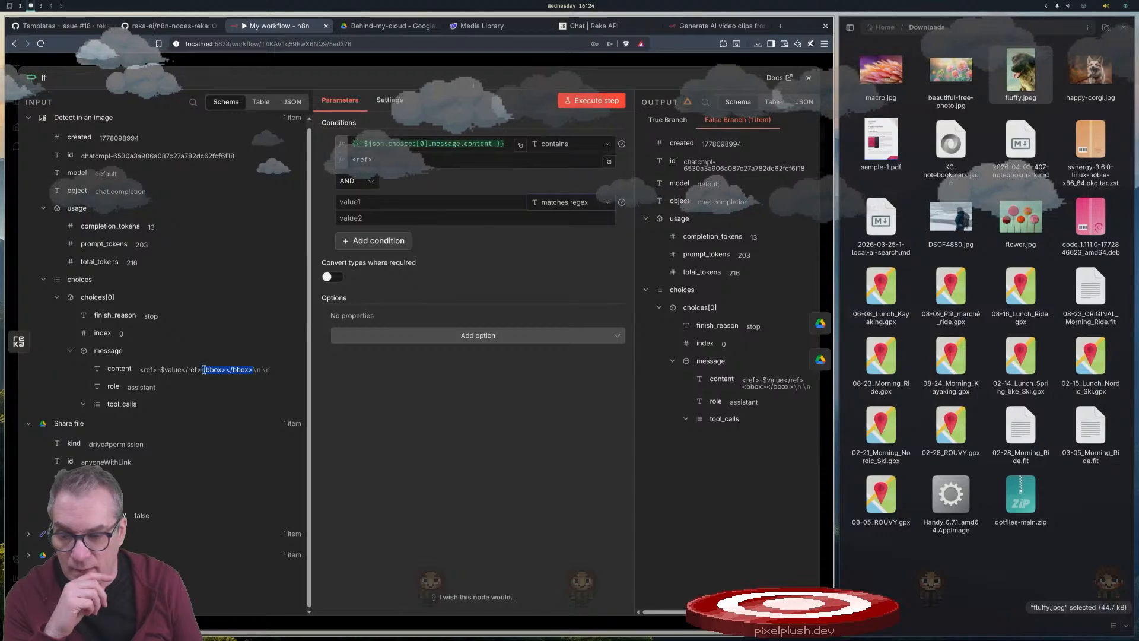
- Remove the empty second If condition and replace the first one's comparison value with <bbox></bbox>, copied from the detection's message content
{"action": "left_click_drag", "start_coordinate": [201, 369], "coordinate": [256, 379]}
{"action": "key", "text": "ctrl+c"}
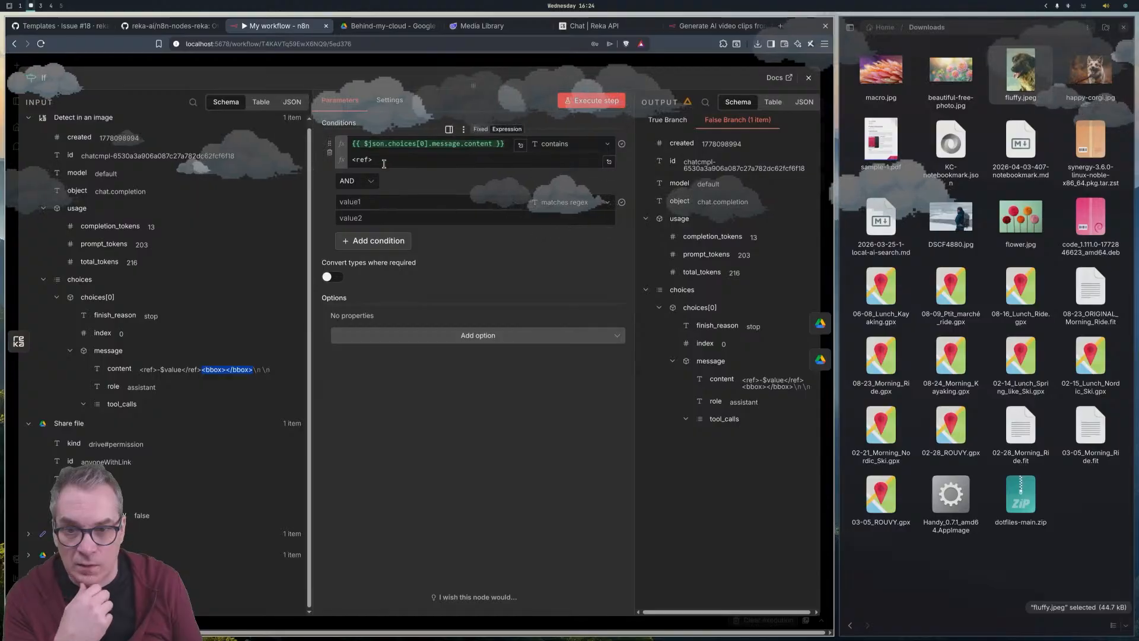
{"action": "left_click", "coordinate": [377, 160]}
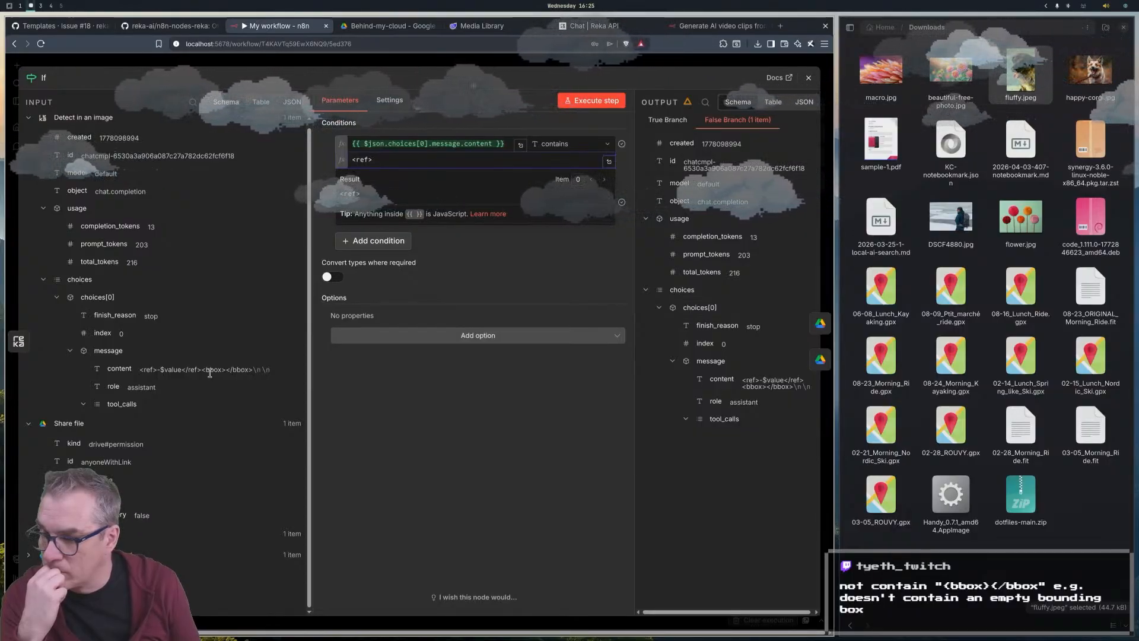
{"action": "left_click", "coordinate": [521, 297]}
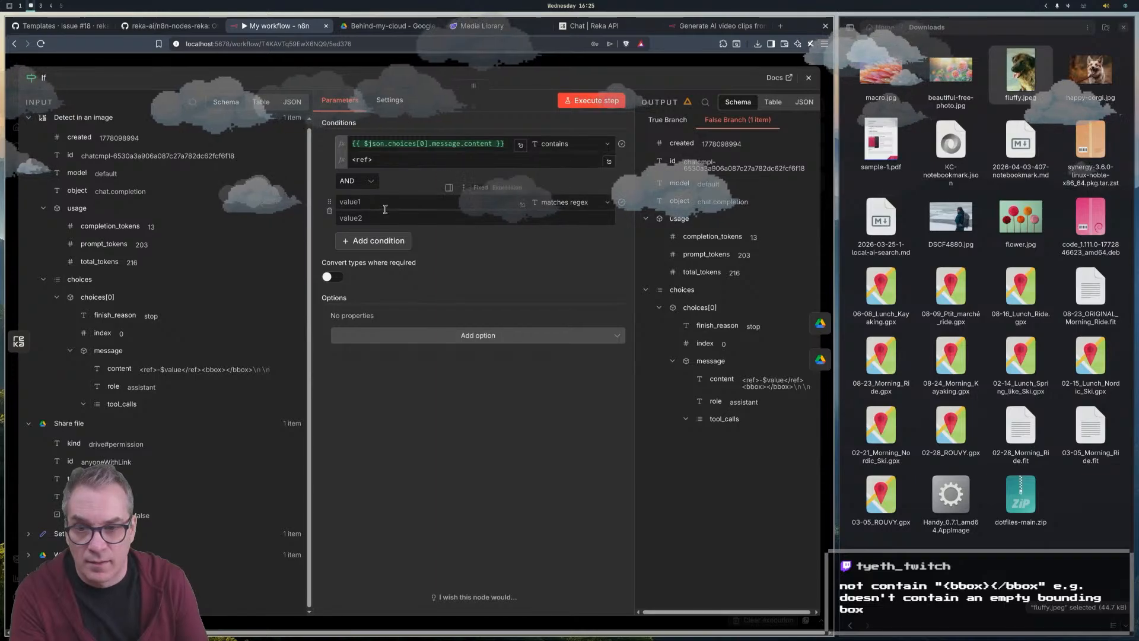
{"action": "left_click", "coordinate": [331, 212]}
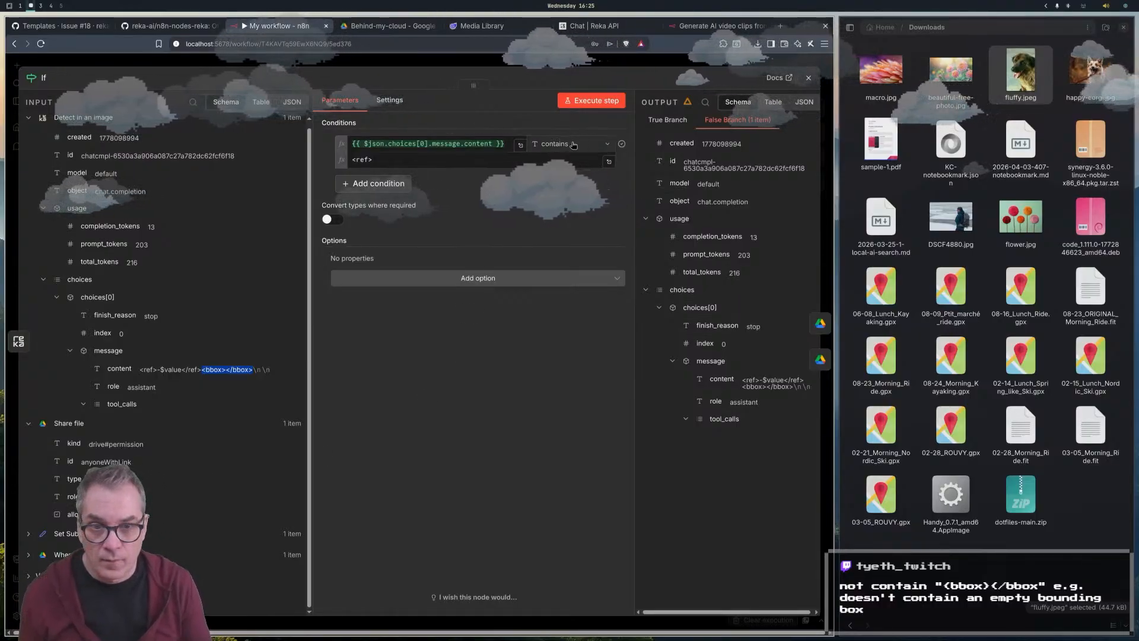
{"action": "left_click", "coordinate": [391, 161]}
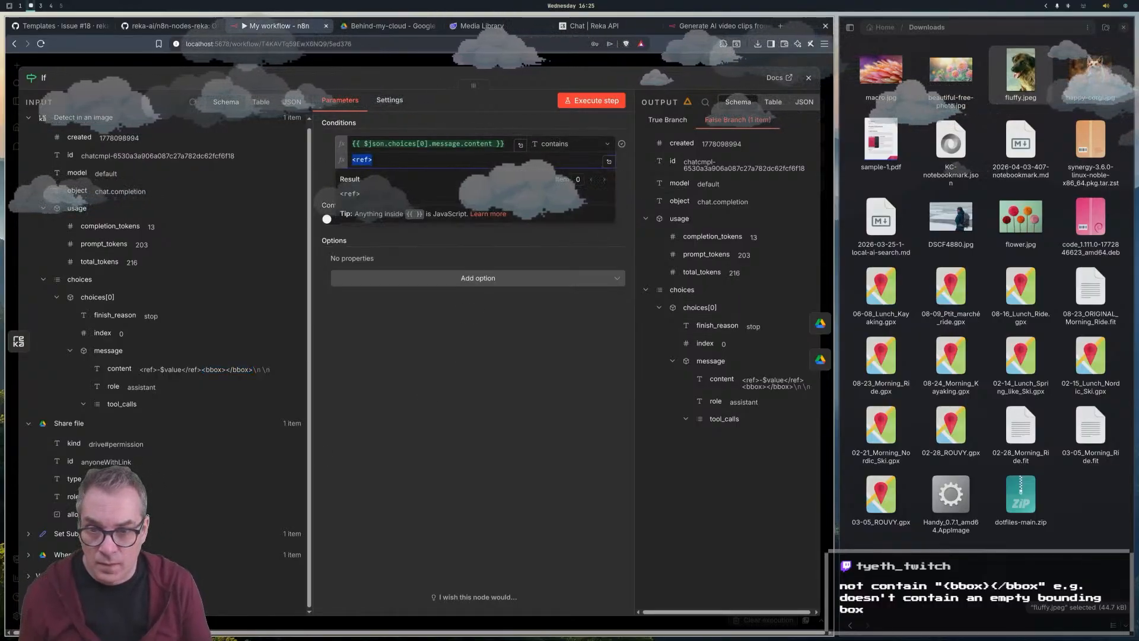
{"action": "key", "text": "ctrl+a"}
{"action": "key", "text": "ctrl+v"}
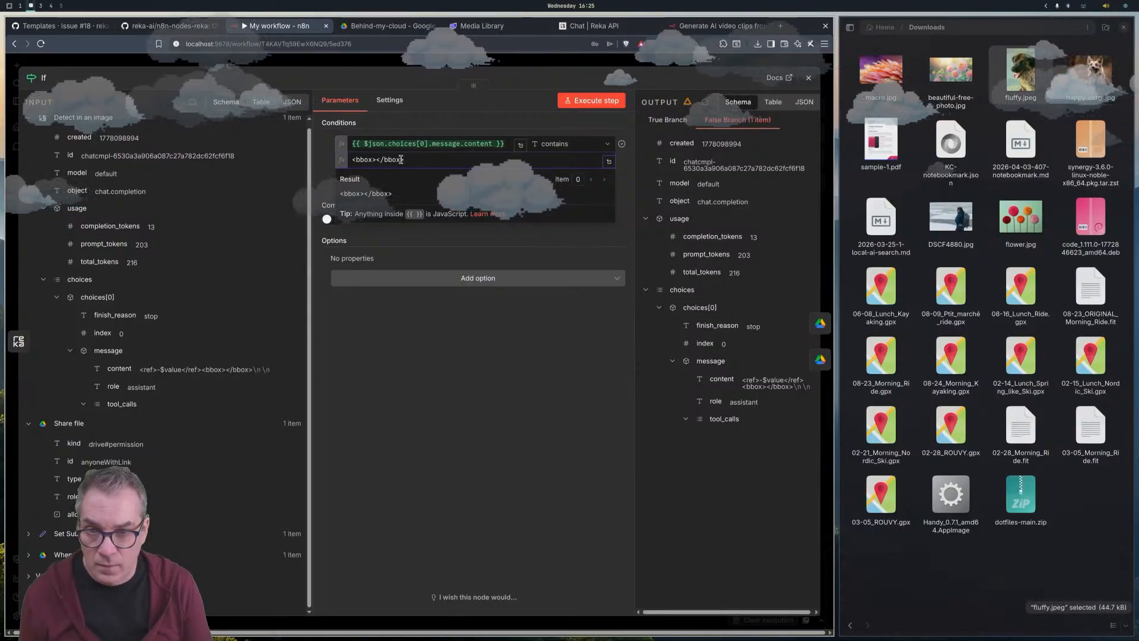
- Change the If condition's string operator to does not contain and execute the If step
{"action": "left_click", "coordinate": [590, 145]}
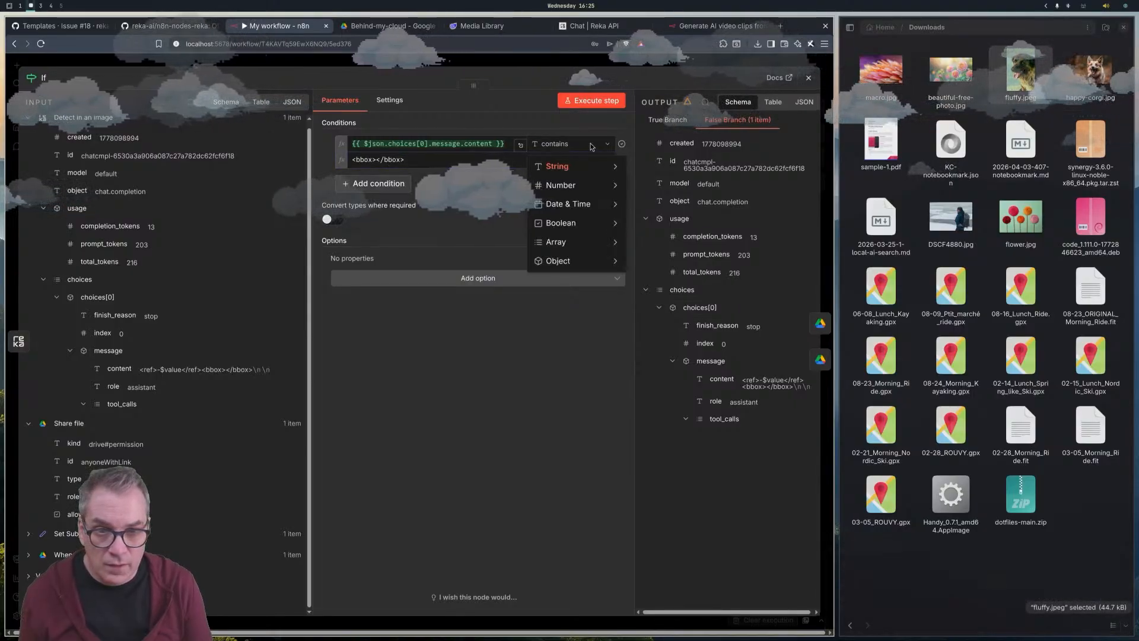
{"action": "mouse_move", "coordinate": [623, 170]}
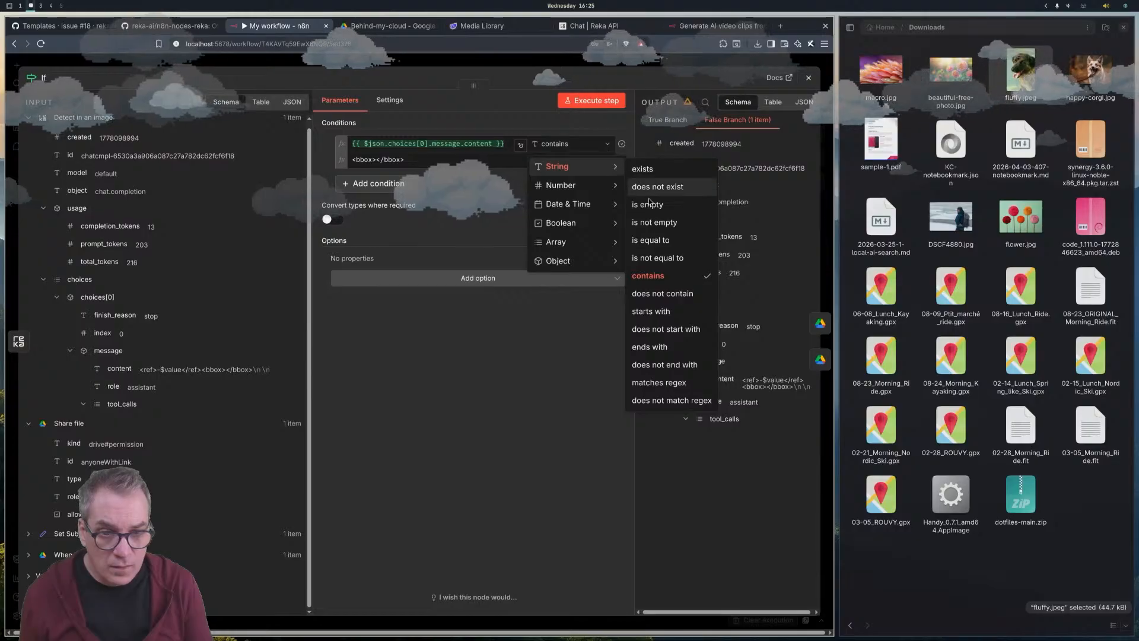
{"action": "left_click", "coordinate": [665, 292]}
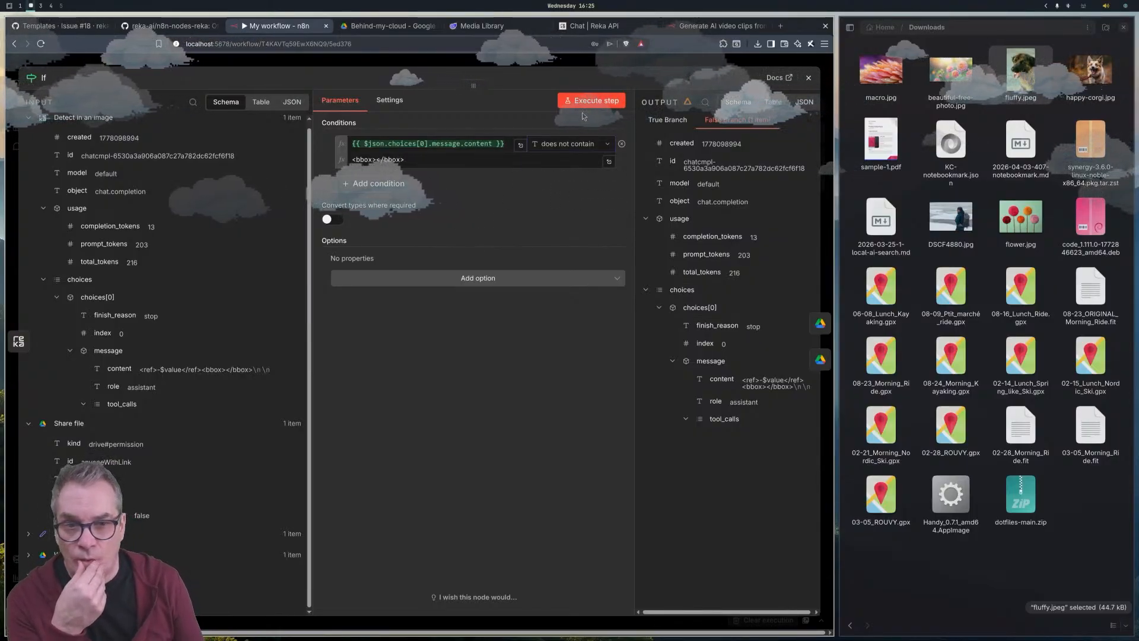
{"action": "left_click", "coordinate": [597, 101]}
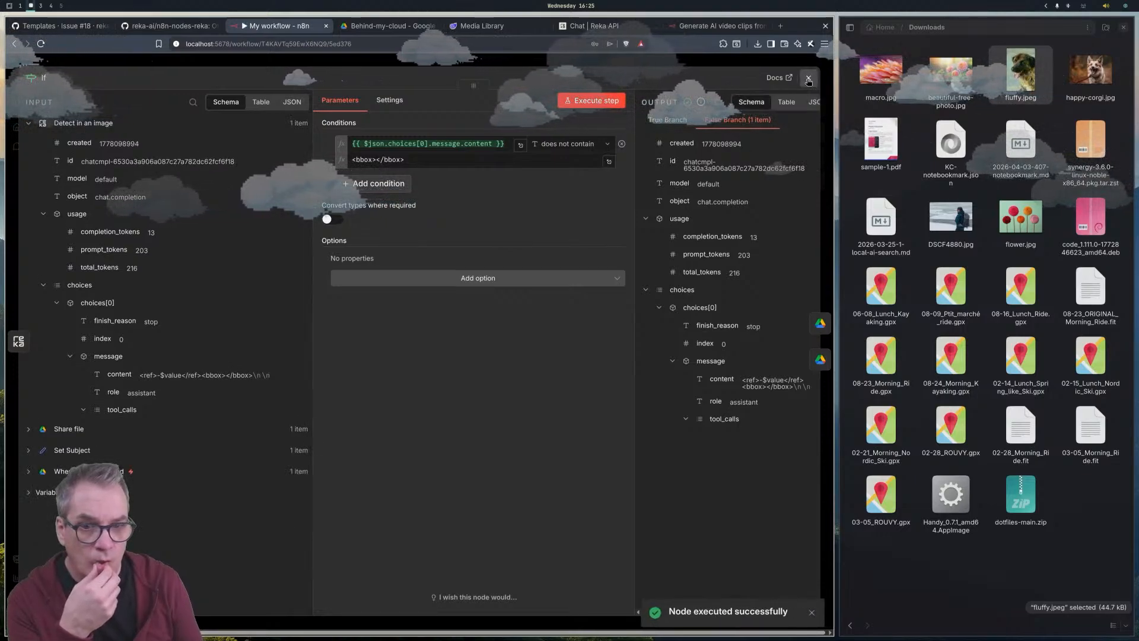
- Check the If node's branch routing on the workflow canvas and review its edited condition
{"action": "left_click", "coordinate": [808, 79]}
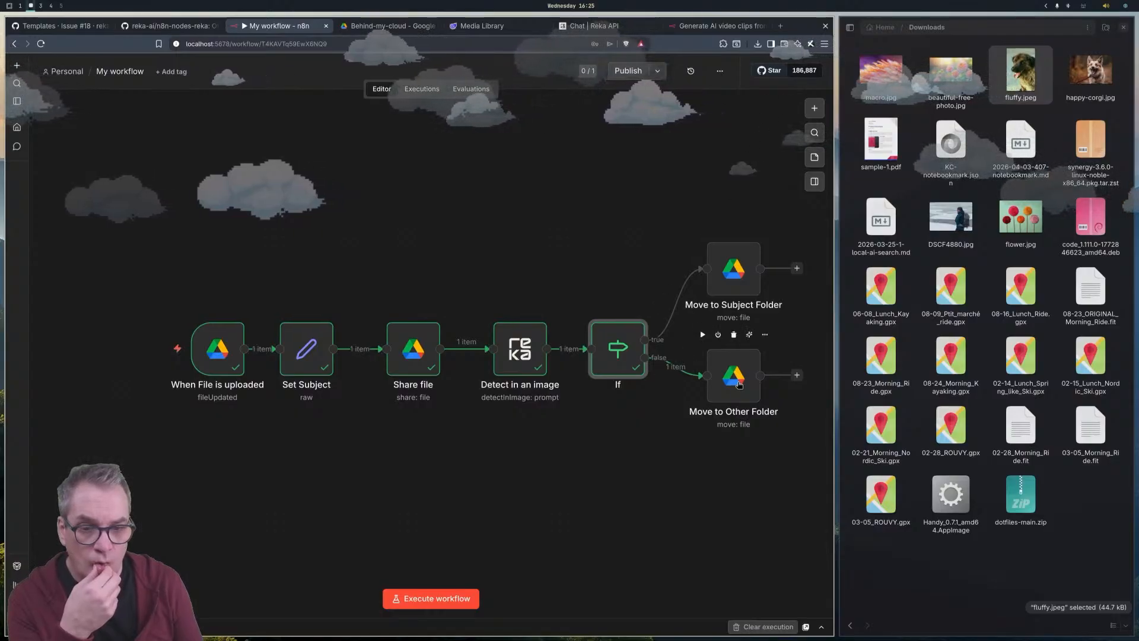
{"action": "double_click", "coordinate": [619, 353]}
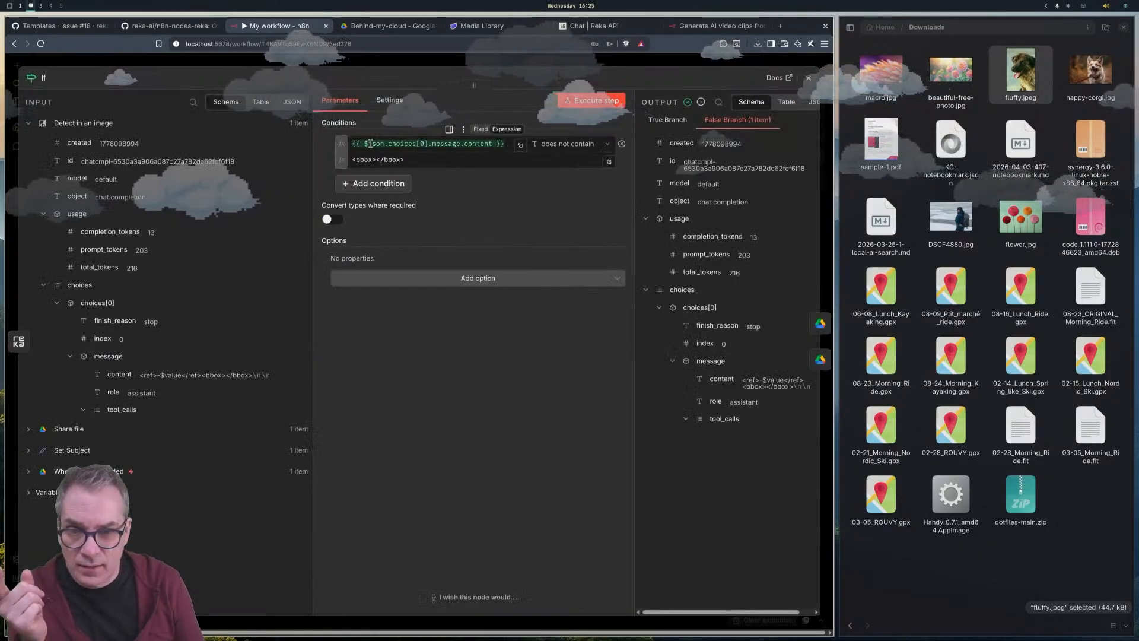
{"action": "mouse_move", "coordinate": [375, 143]}
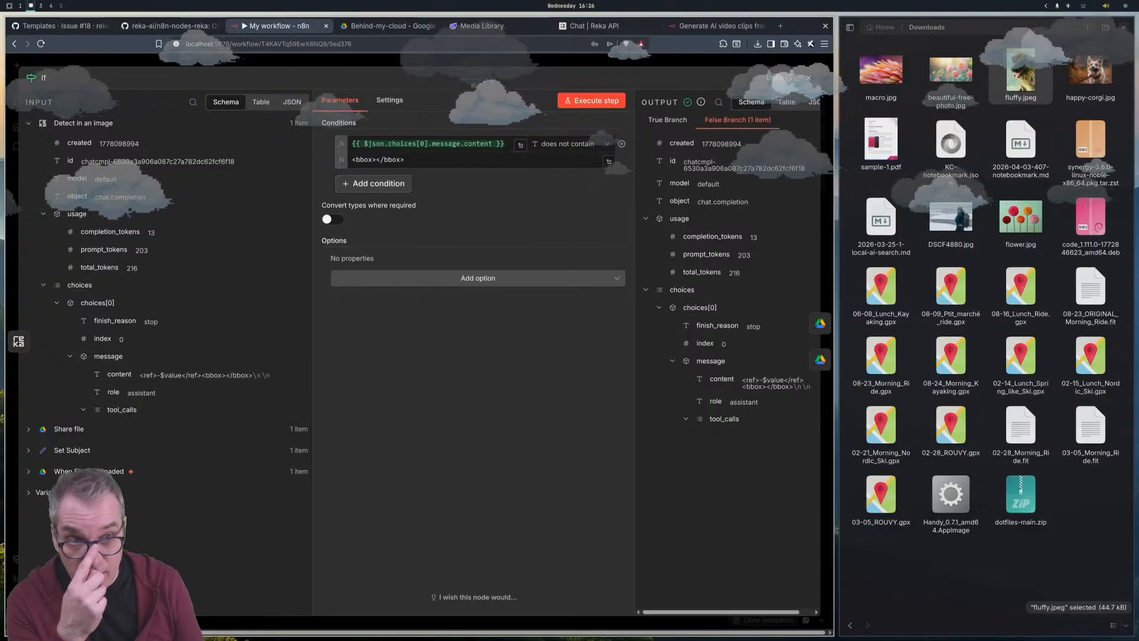
{"action": "left_click", "coordinate": [811, 77]}
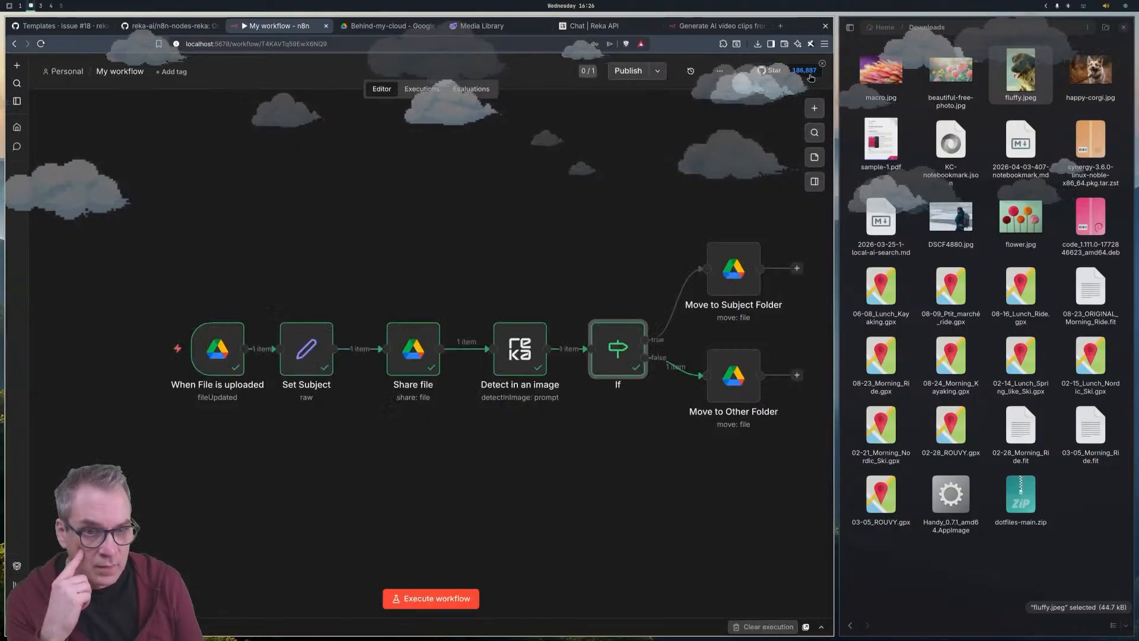
- Upload fluffy.jpeg to the Behind-my-cloud Drive folder and execute the n8n workflow on it
{"action": "left_click", "coordinate": [385, 26]}
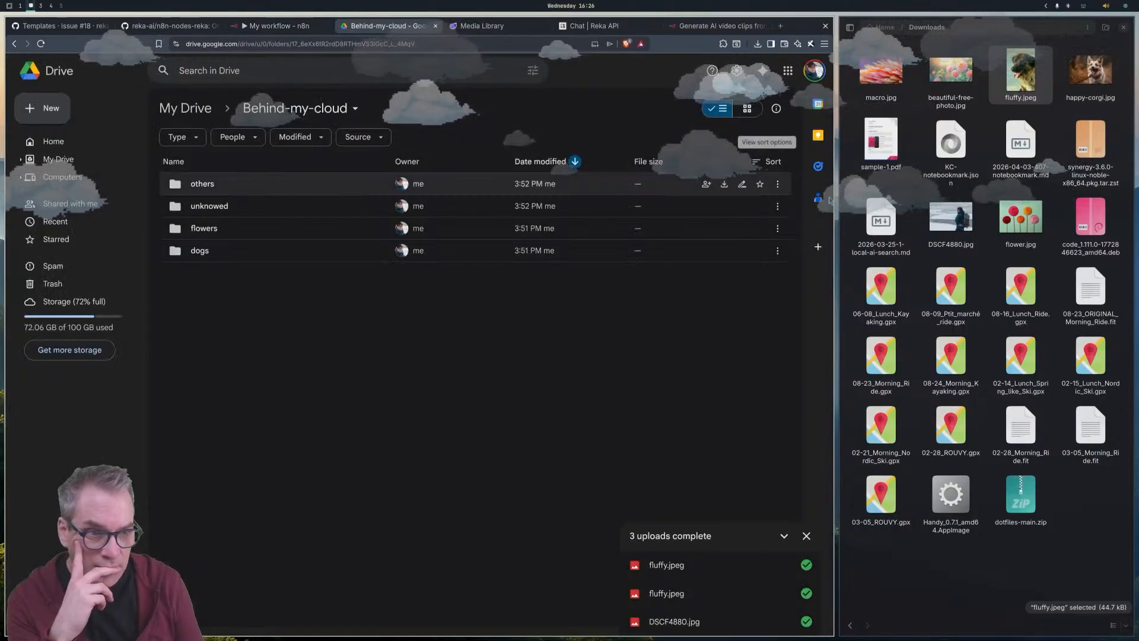
{"action": "left_click_drag", "start_coordinate": [1018, 73], "coordinate": [340, 362]}
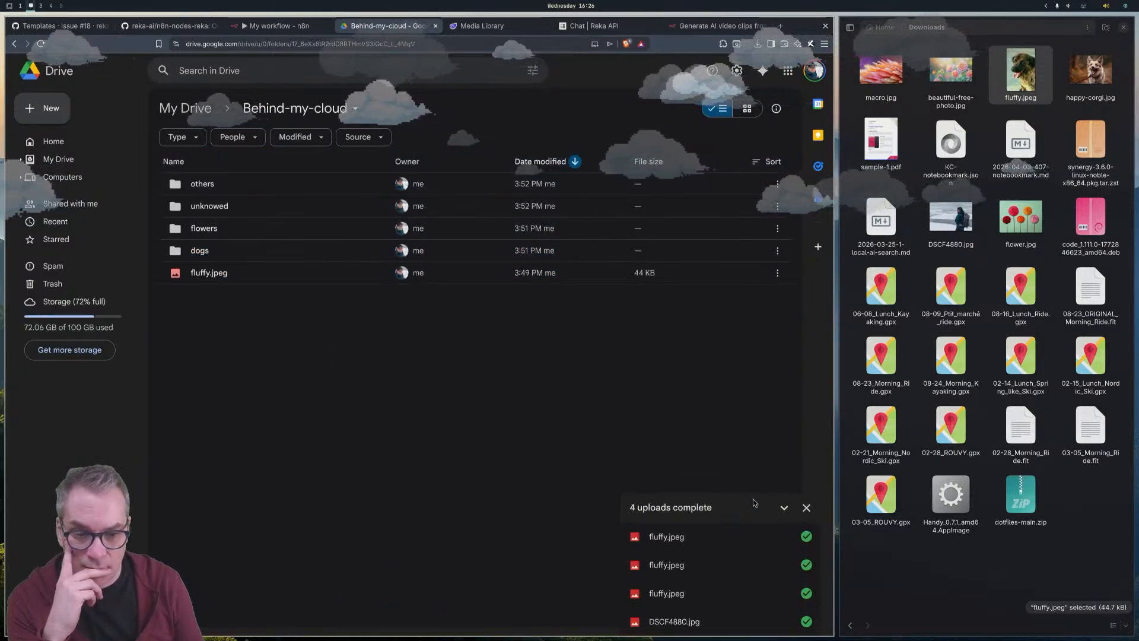
{"action": "left_click", "coordinate": [806, 508]}
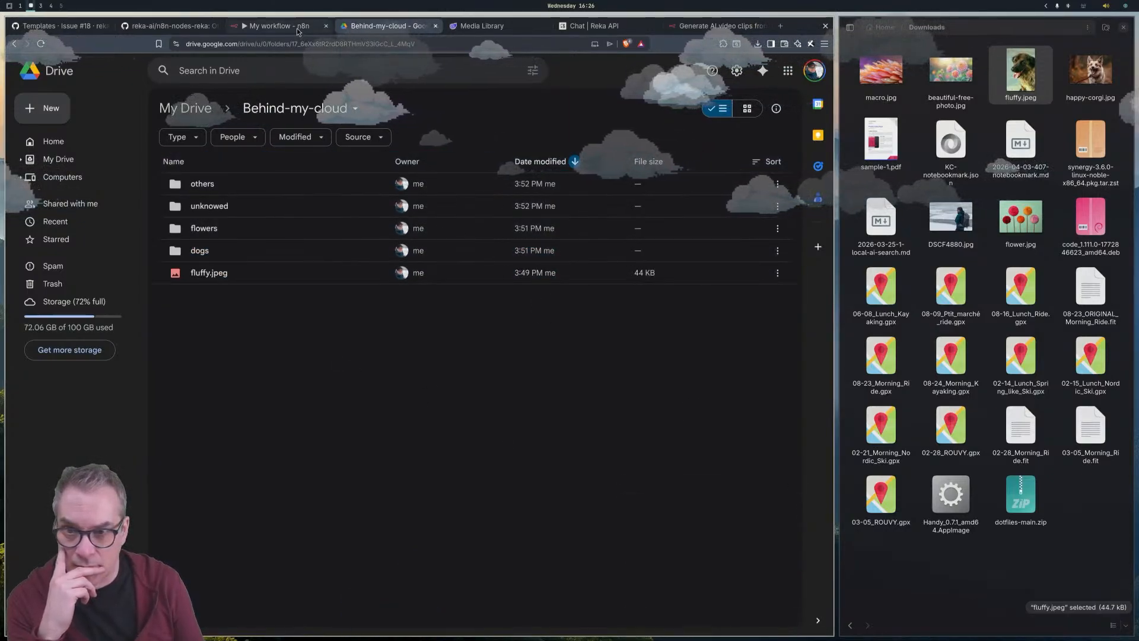
{"action": "left_click", "coordinate": [276, 25]}
{"action": "left_click", "coordinate": [446, 599]}
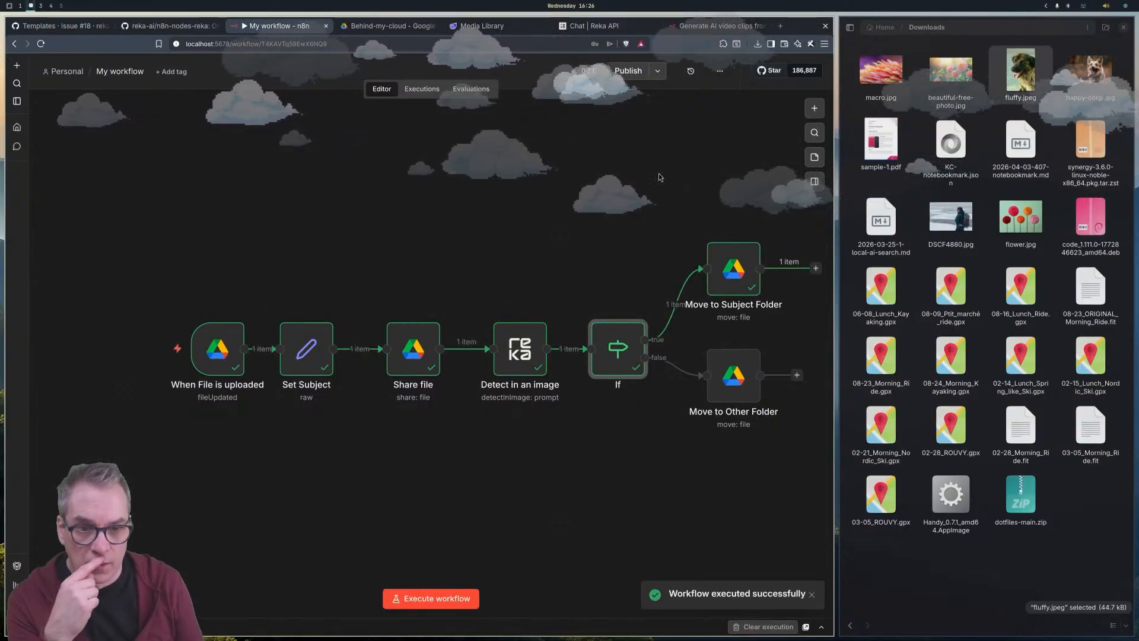
- Run the n8n workflow on DSCF4880.jpg uploaded to Behind-my-cloud and examine the message content returned by Detect in an image
{"action": "left_click", "coordinate": [386, 27]}
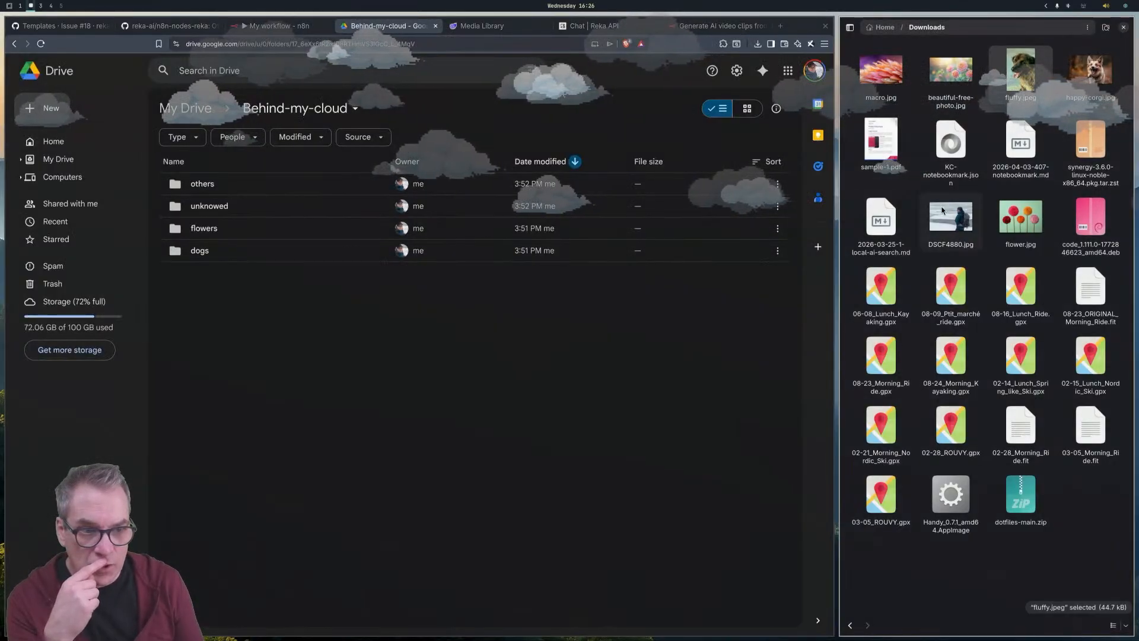
{"action": "left_click_drag", "start_coordinate": [942, 210], "coordinate": [370, 393]}
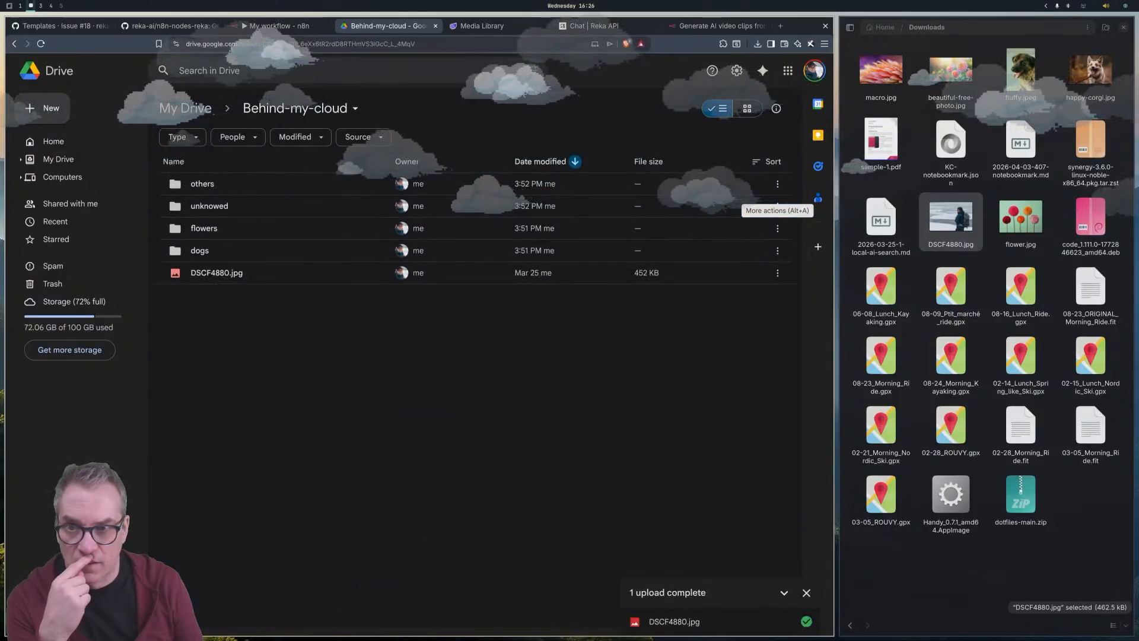
{"action": "left_click", "coordinate": [274, 27]}
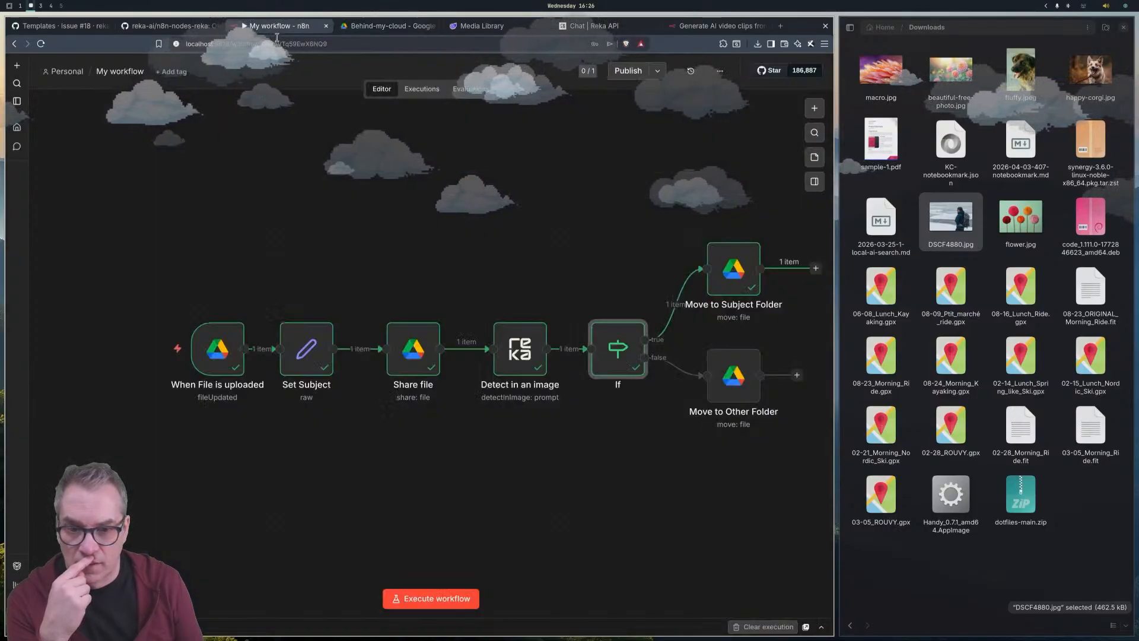
{"action": "left_click", "coordinate": [449, 601]}
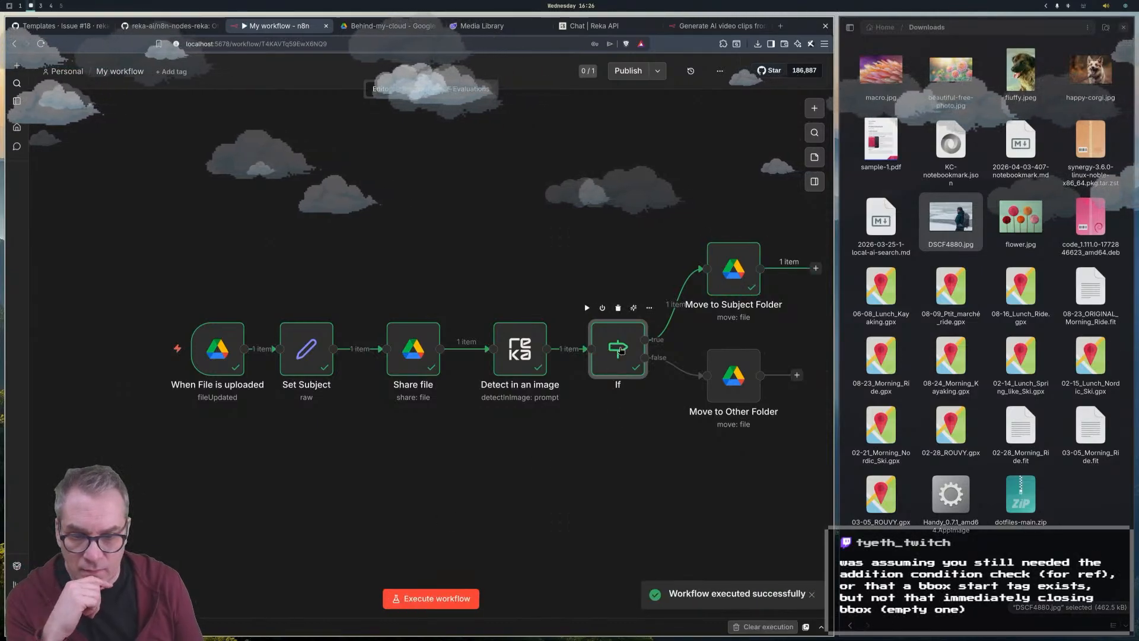
{"action": "double_click", "coordinate": [510, 351]}
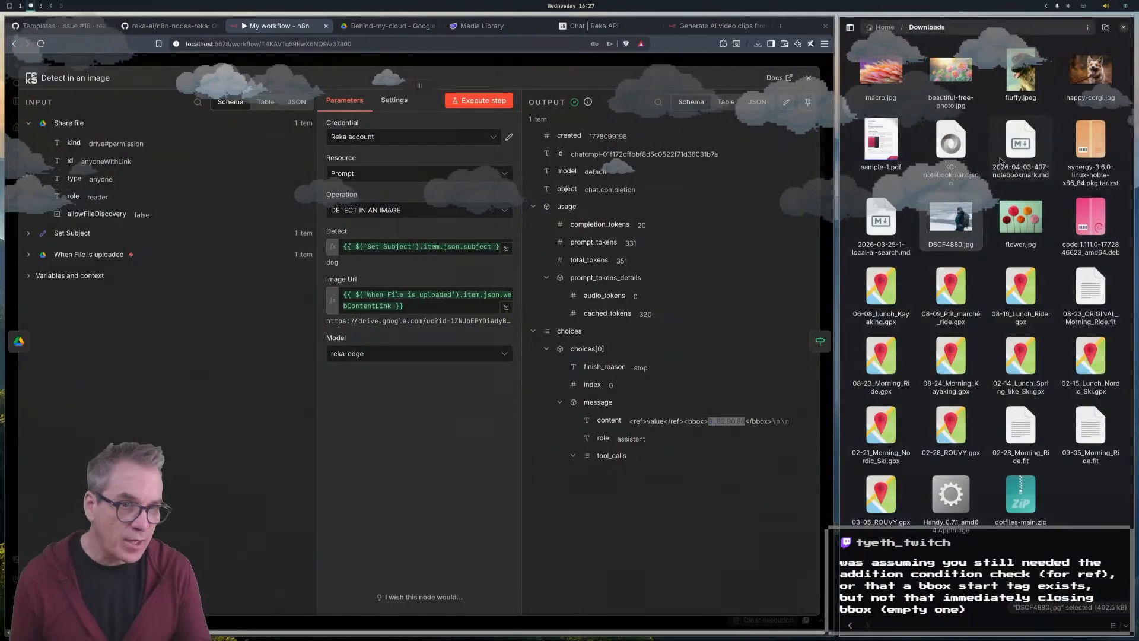
- Upload flower.jpg to Behind-my-cloud, execute the n8n workflow on it, and examine the Detect in an image output
{"action": "left_click", "coordinate": [368, 25]}
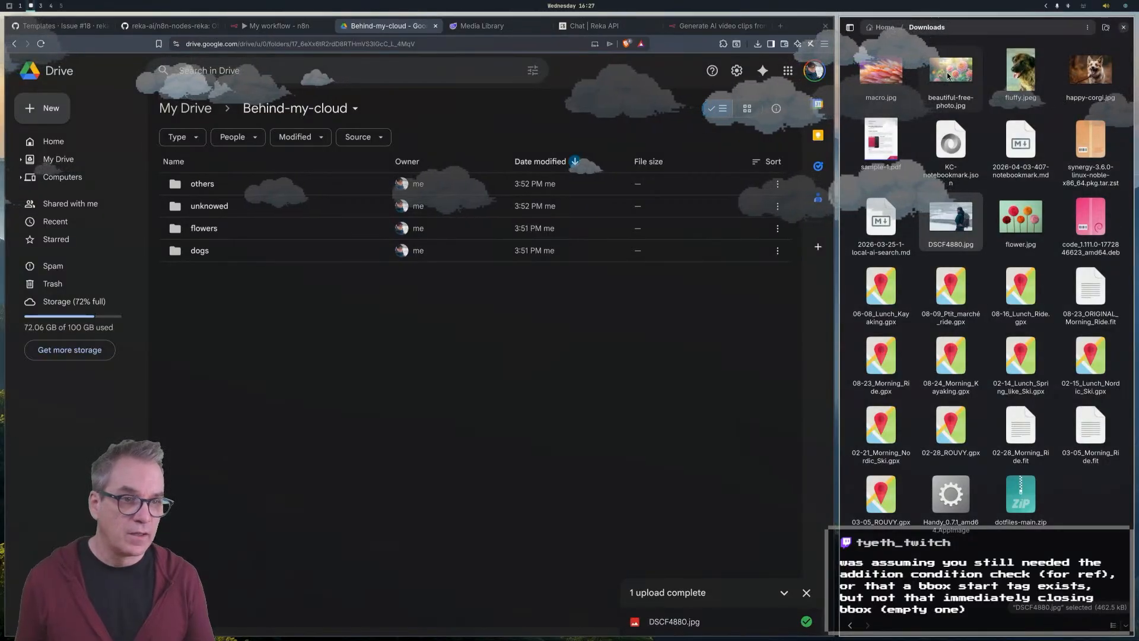
{"action": "left_click_drag", "start_coordinate": [1026, 222], "coordinate": [424, 373]}
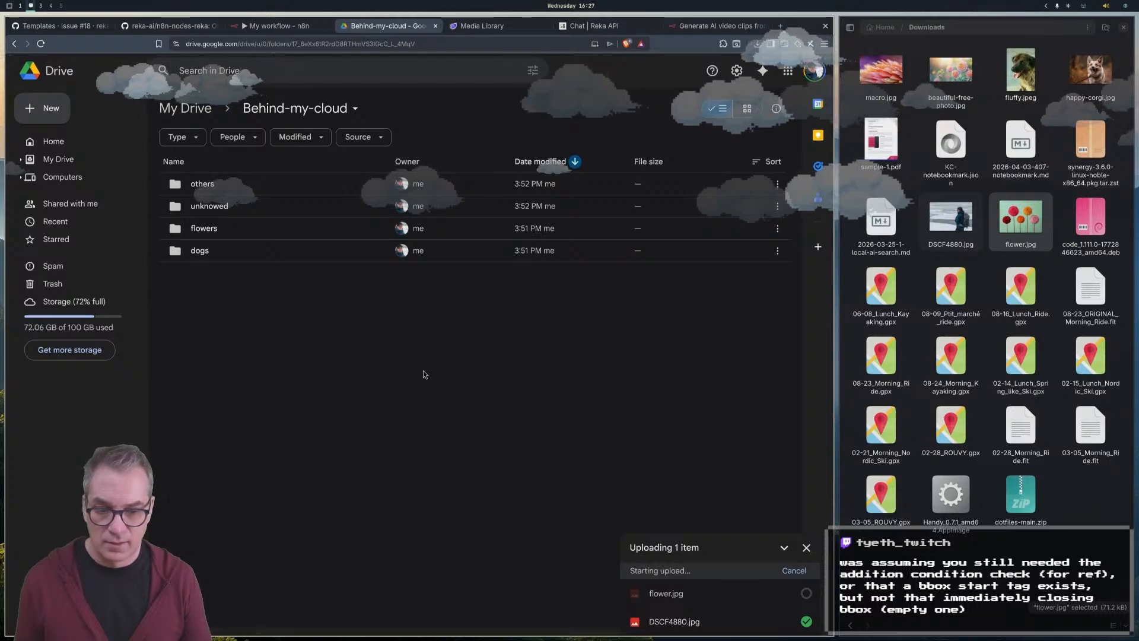
{"action": "left_click", "coordinate": [277, 26]}
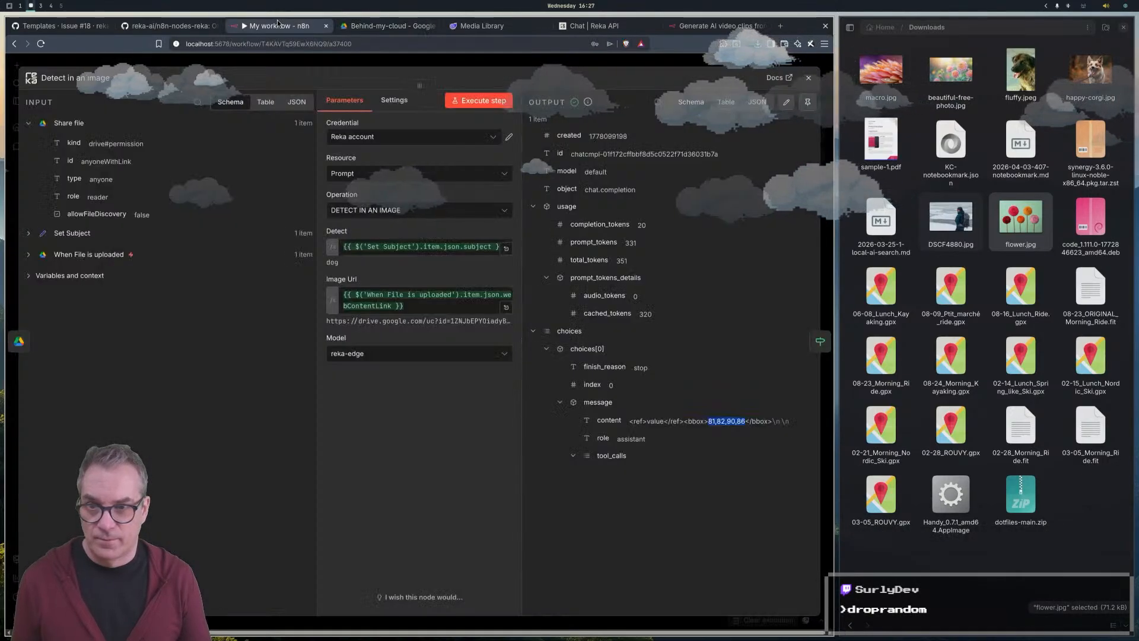
{"action": "left_click", "coordinate": [810, 78]}
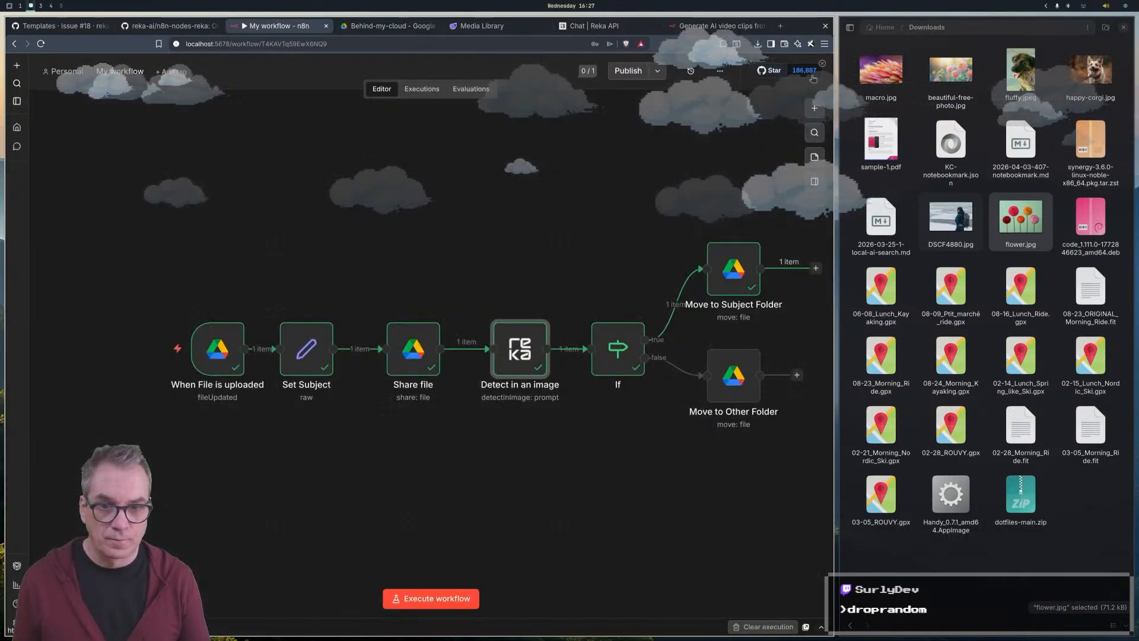
{"action": "left_click", "coordinate": [438, 598]}
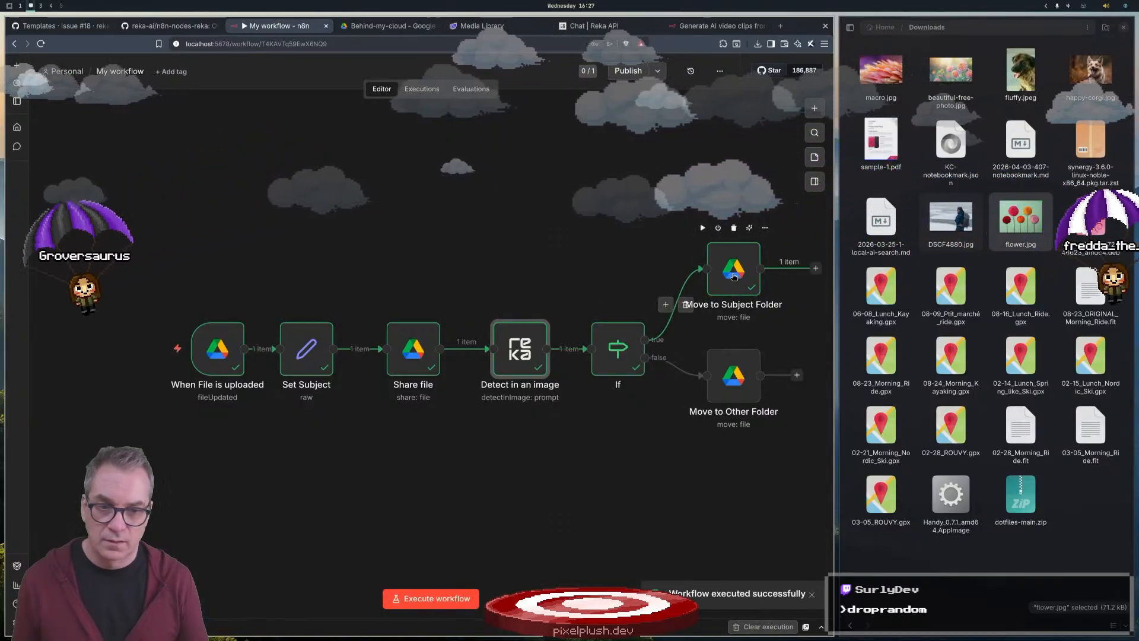
{"action": "double_click", "coordinate": [531, 351]}
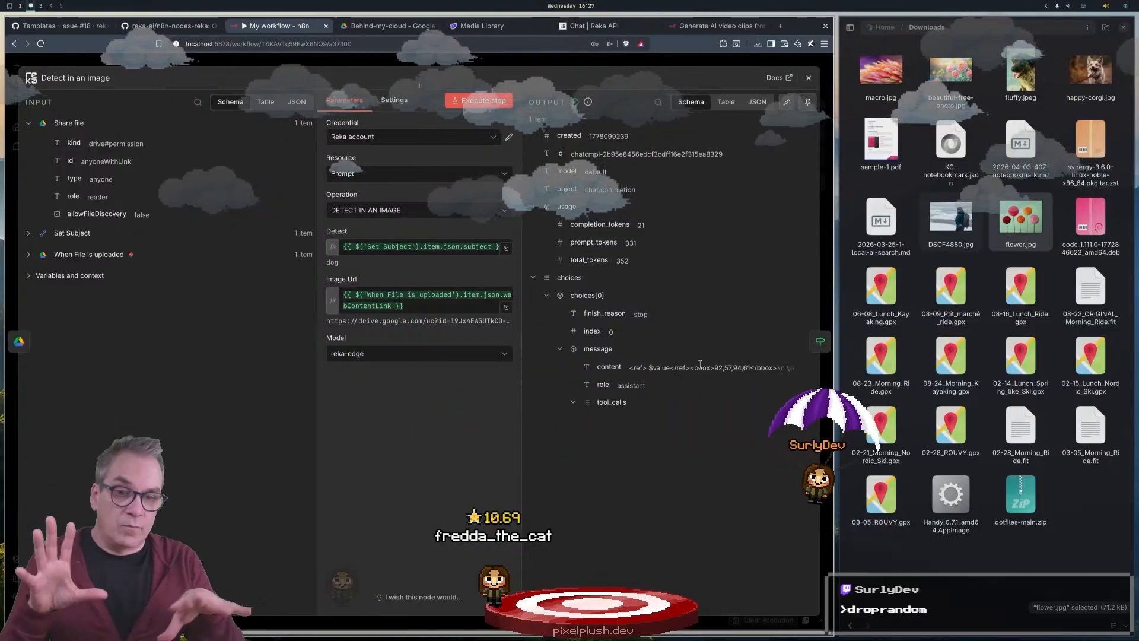
{"action": "left_click", "coordinate": [808, 78]}
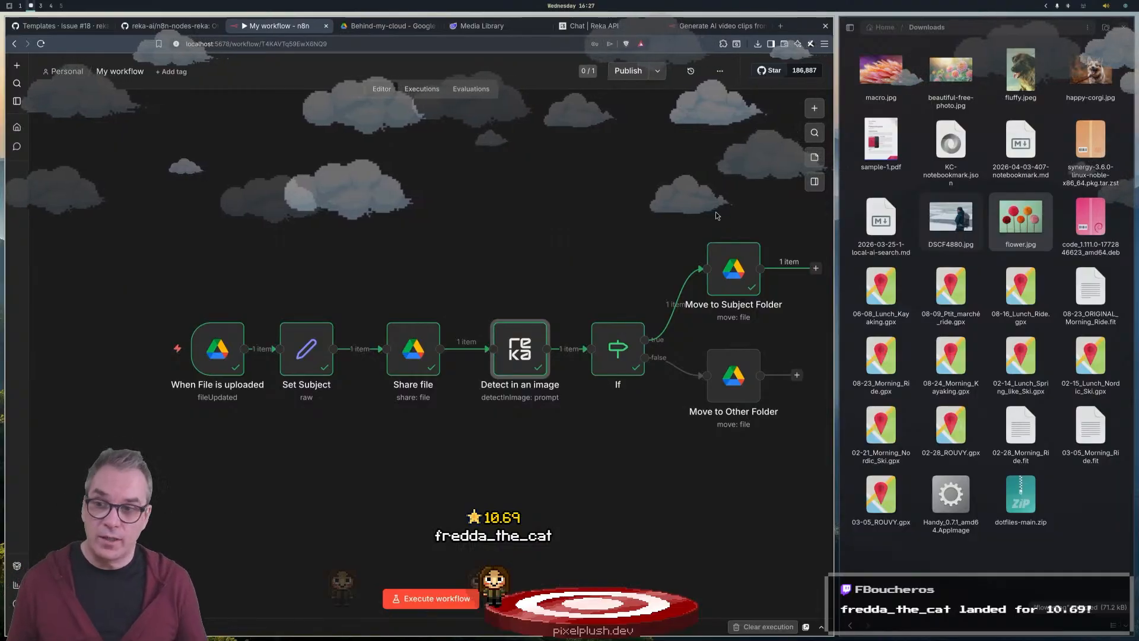
- Rename the workflow to "Sort image with detection"
{"action": "left_click", "coordinate": [131, 75]}
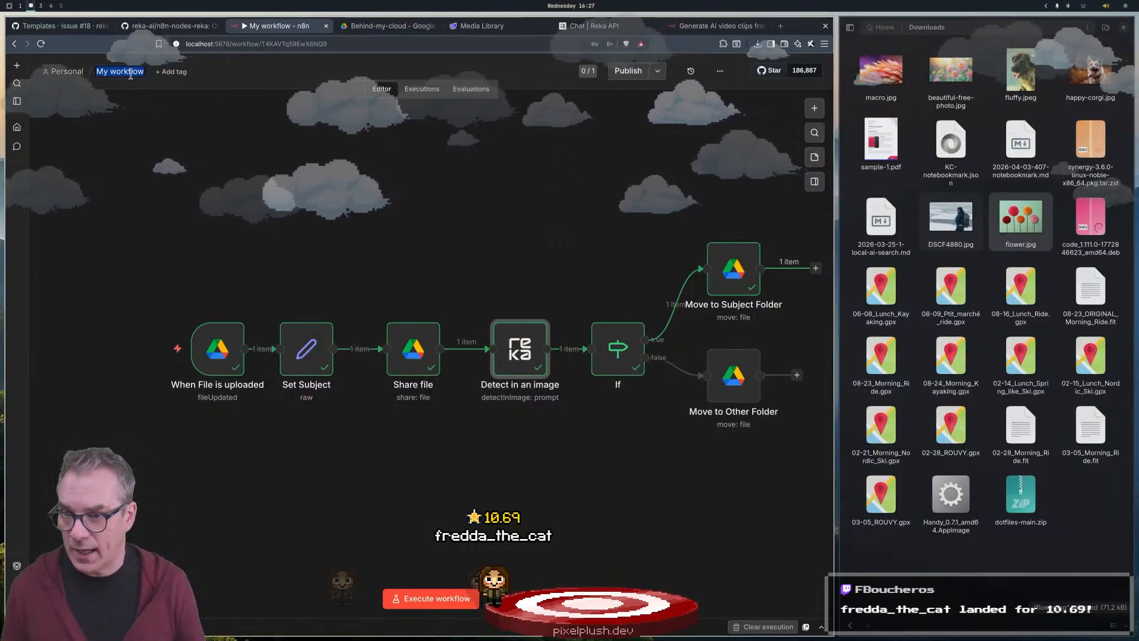
{"action": "type", "text": "Sor"}
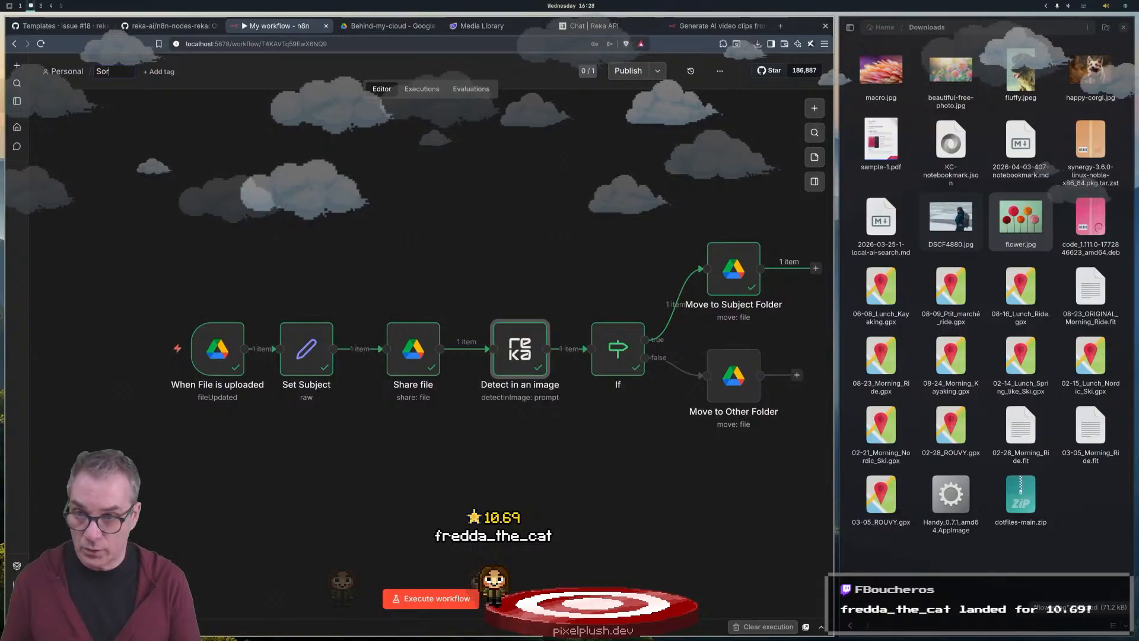
{"action": "type", "text": "t image"}
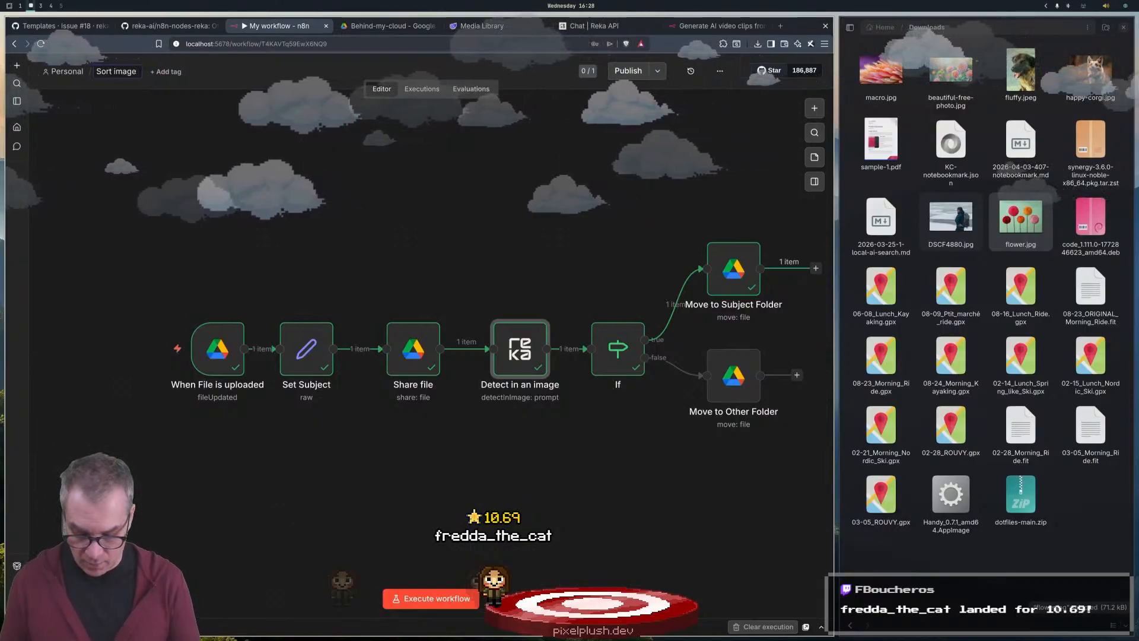
{"action": "type", "text": " with dect3e"}
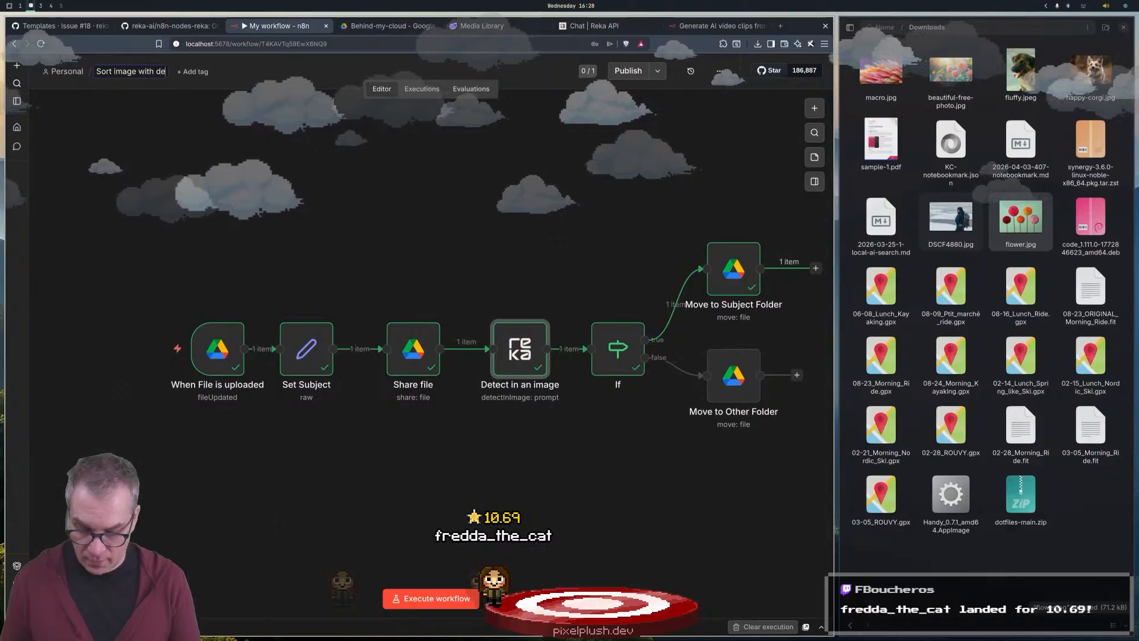
{"action": "key", "text": "BackSpace"}
{"action": "key", "text": "BackSpace"}
{"action": "key", "text": "BackSpace"}
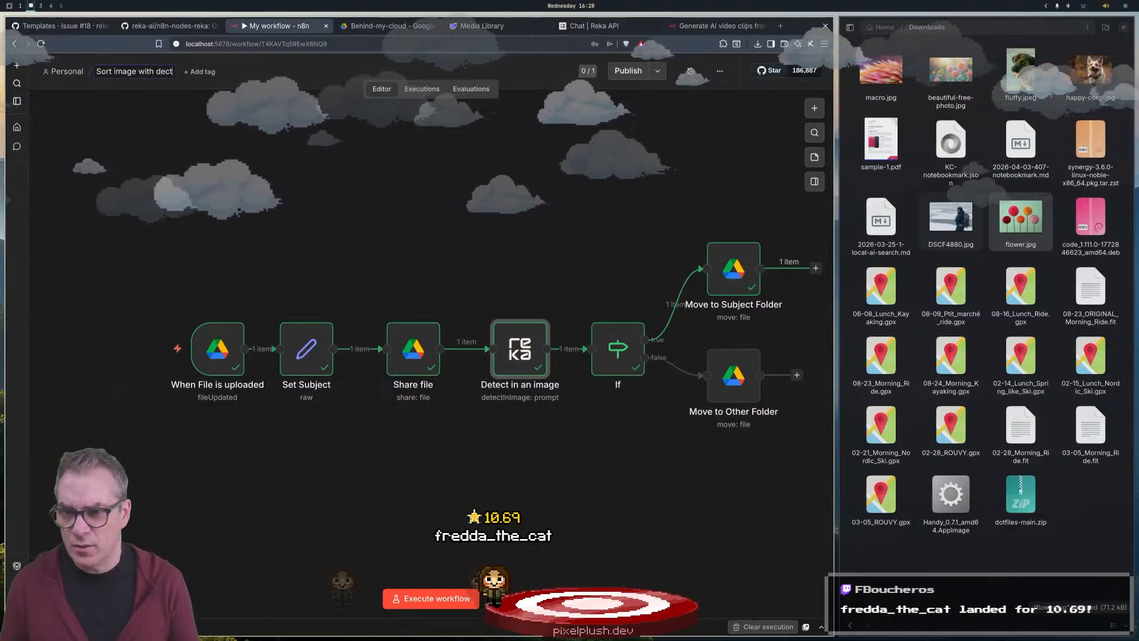
{"action": "type", "text": "tection"}
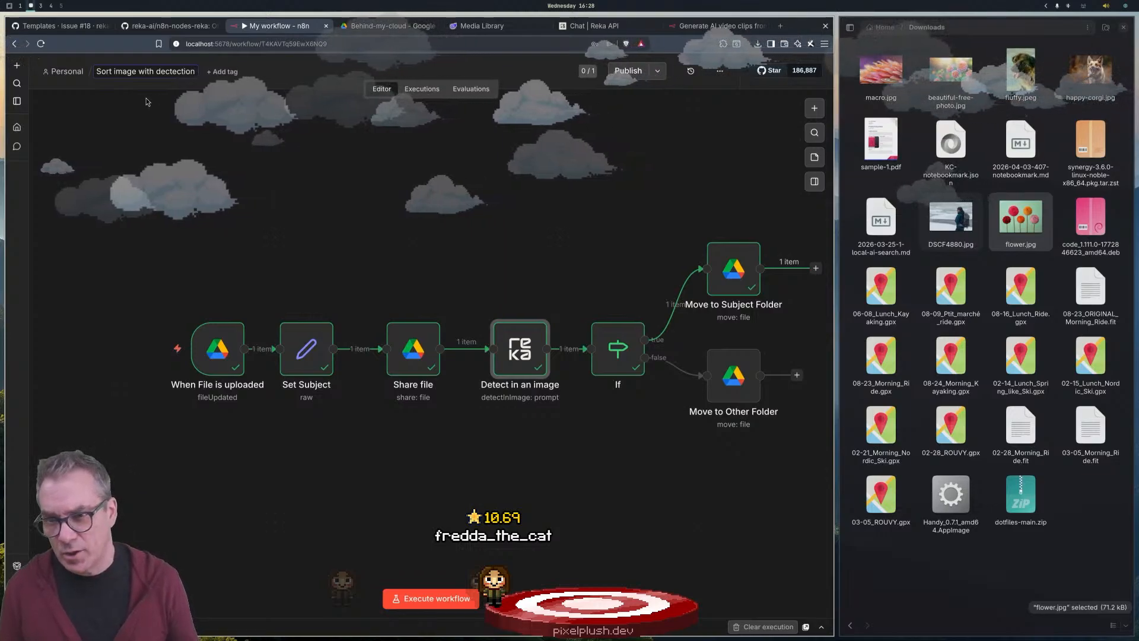
{"action": "left_click", "coordinate": [169, 72]}
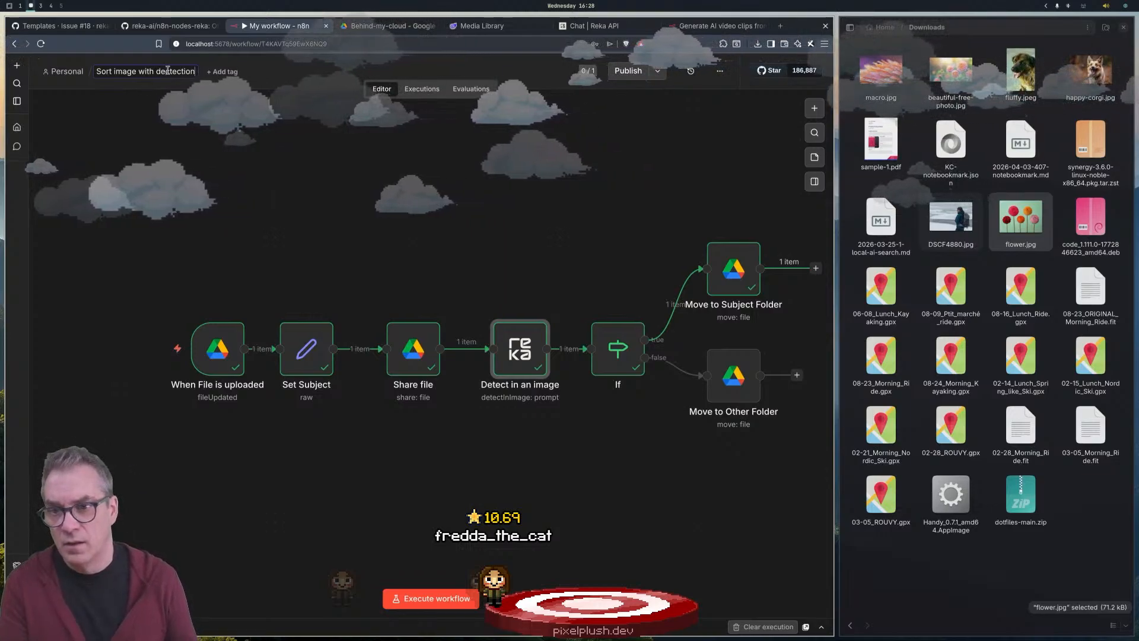
{"action": "key", "text": "BackSpace"}
{"action": "left_click", "coordinate": [204, 146]}
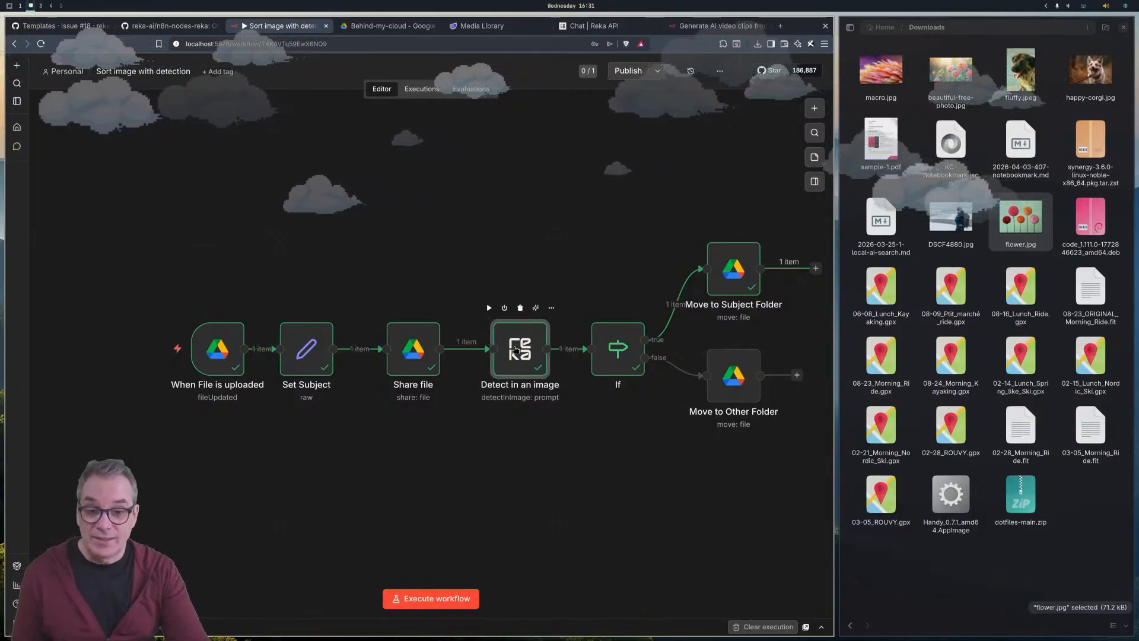
- Review the Detect in an image node's parameters and output, and check the contents of the Behind-my-cloud Drive folder
{"action": "double_click", "coordinate": [516, 349]}
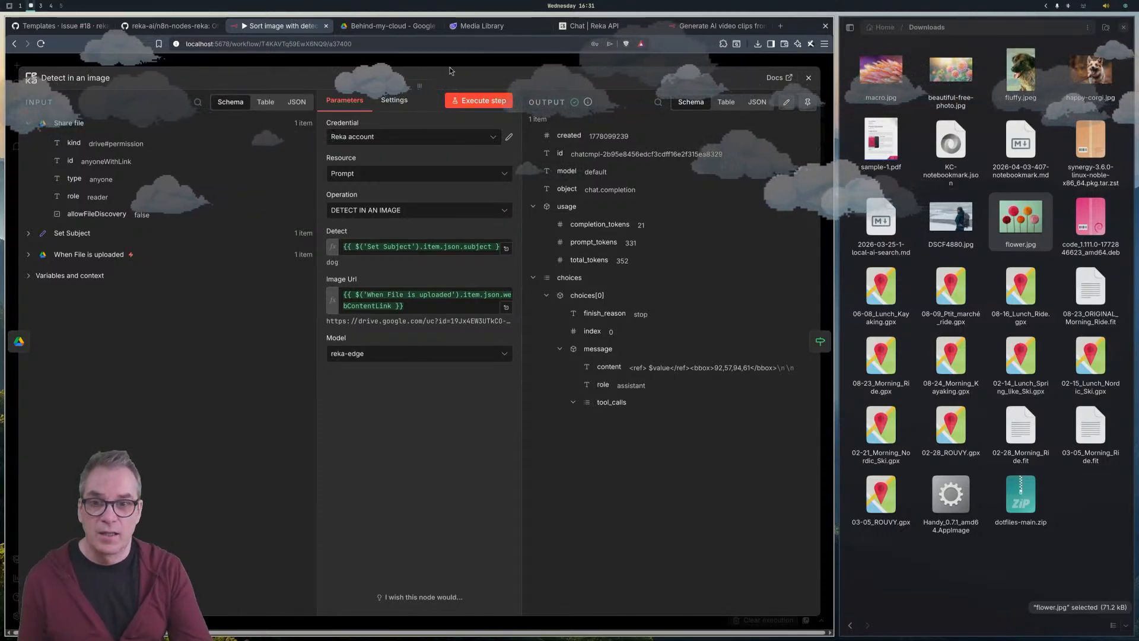
{"action": "left_click", "coordinate": [385, 25]}
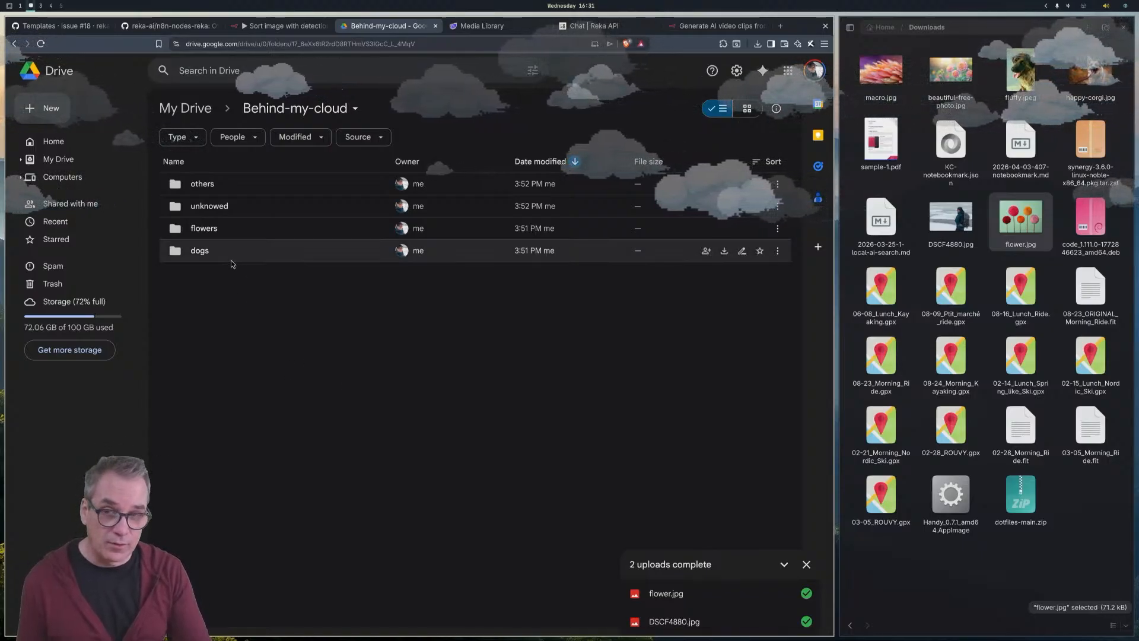
{"action": "left_click", "coordinate": [280, 28]}
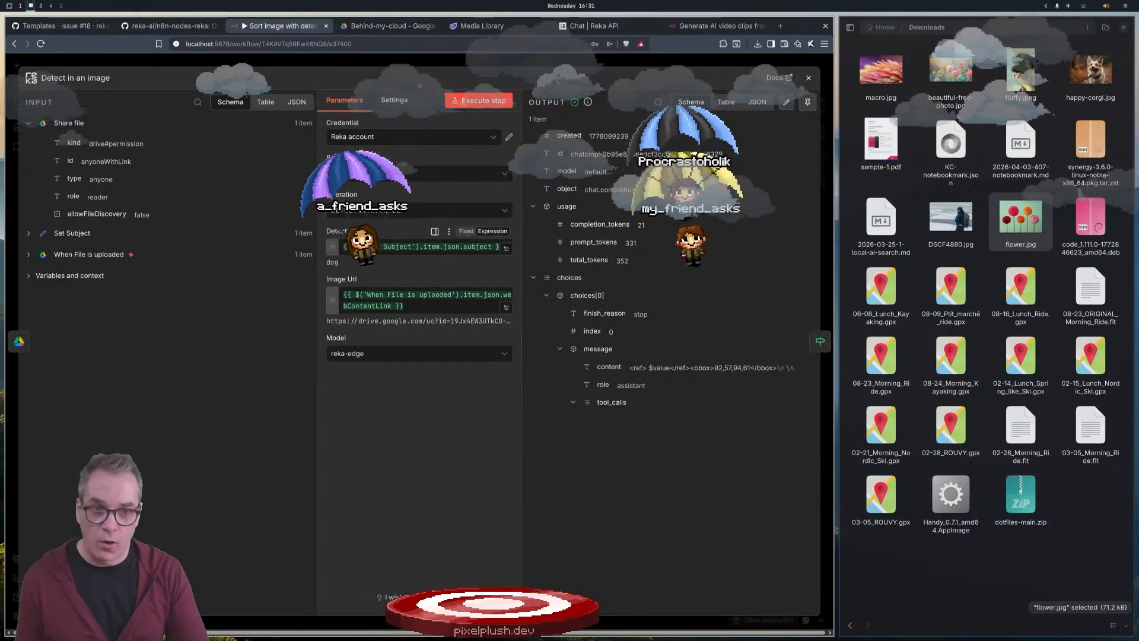
{"action": "left_click", "coordinate": [808, 77]}
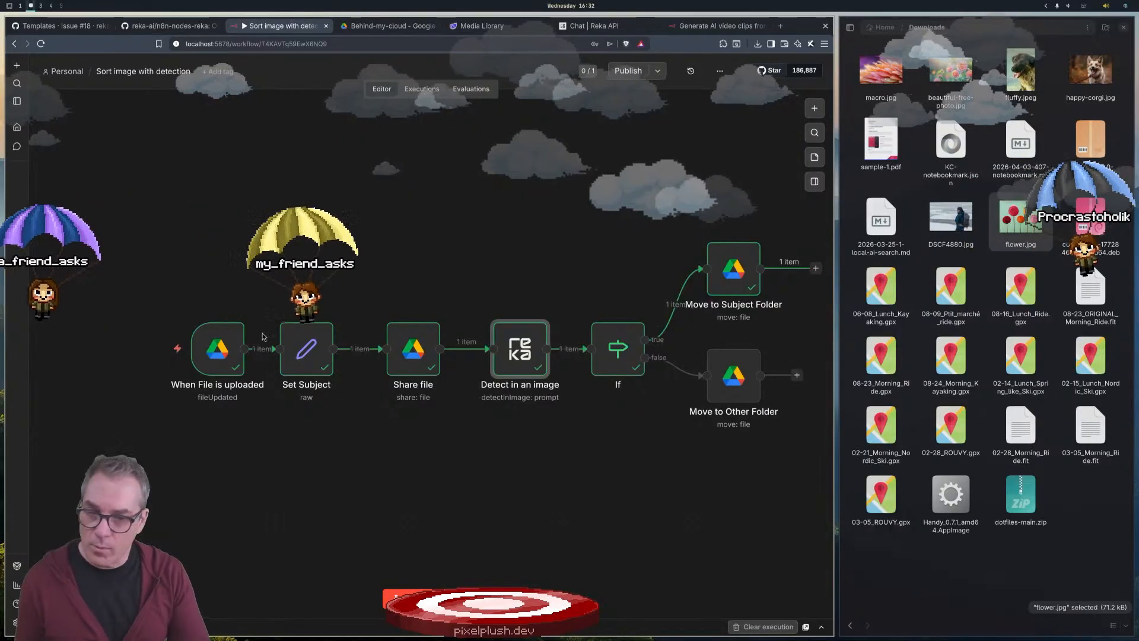
- In the Media Library app, view the dog and flower entries in DSCF4880.jpg's detection history
{"action": "left_click", "coordinate": [482, 26]}
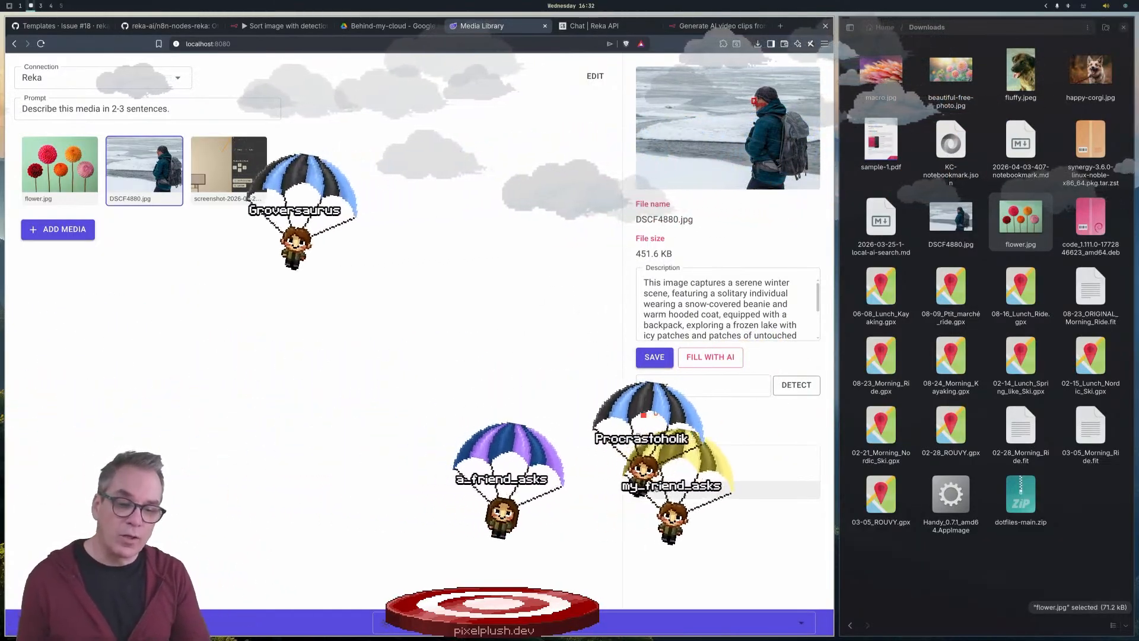
{"action": "left_click", "coordinate": [664, 473]}
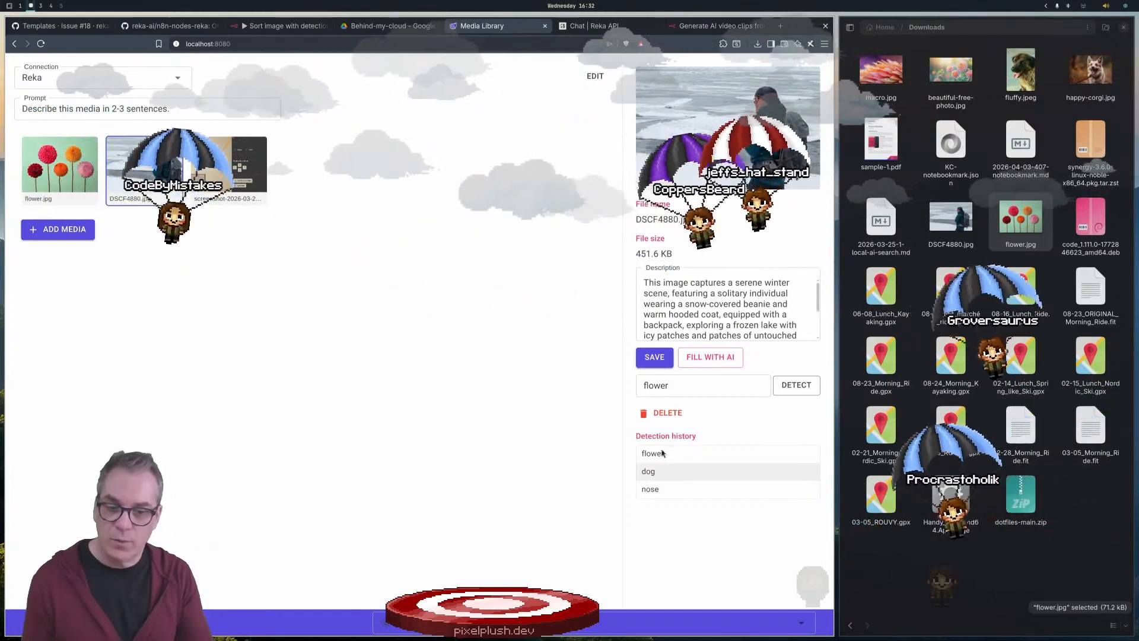
{"action": "left_click", "coordinate": [695, 453]}
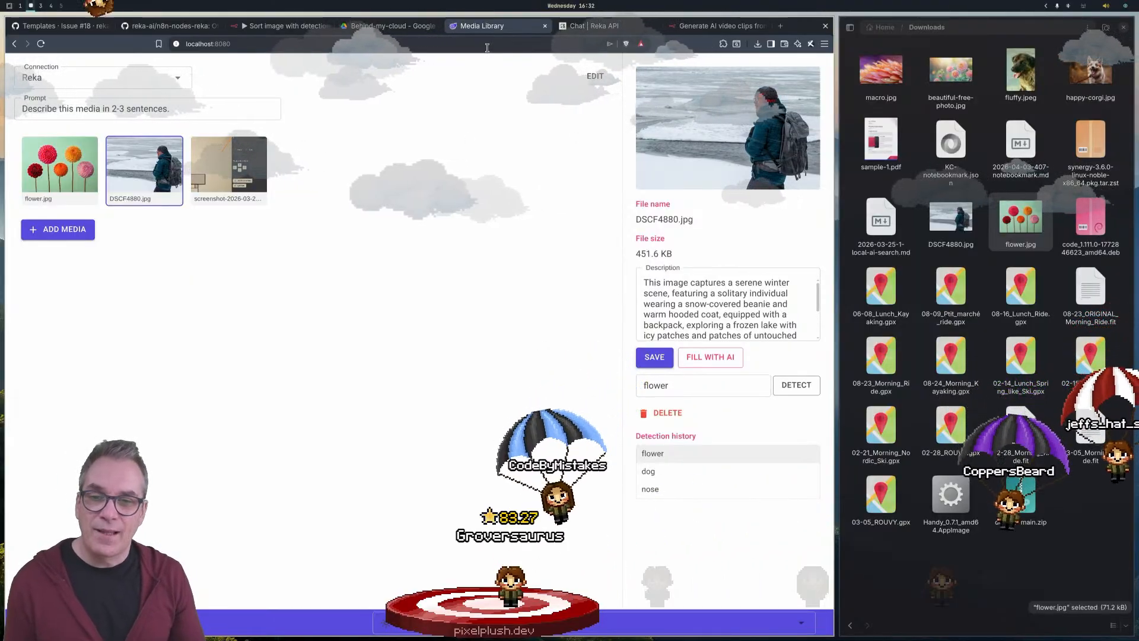
{"action": "left_click", "coordinate": [285, 26]}
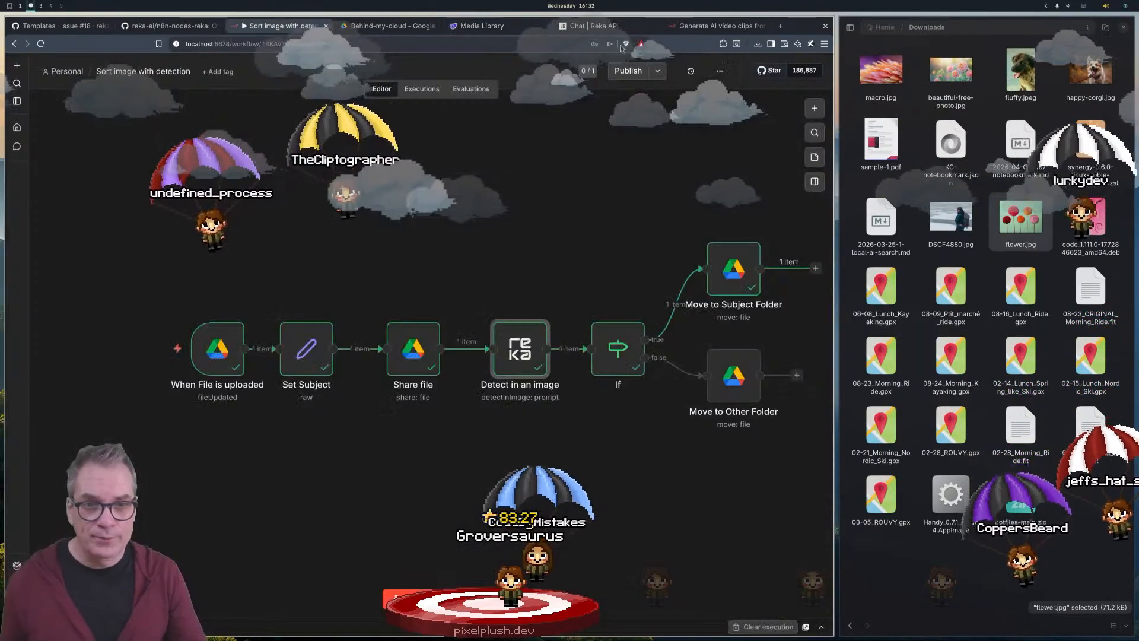
- Check the temperature parameter in the Reka Chat API docs, and compare it with the options in n8n's Detect in an image node
{"action": "left_click", "coordinate": [621, 27]}
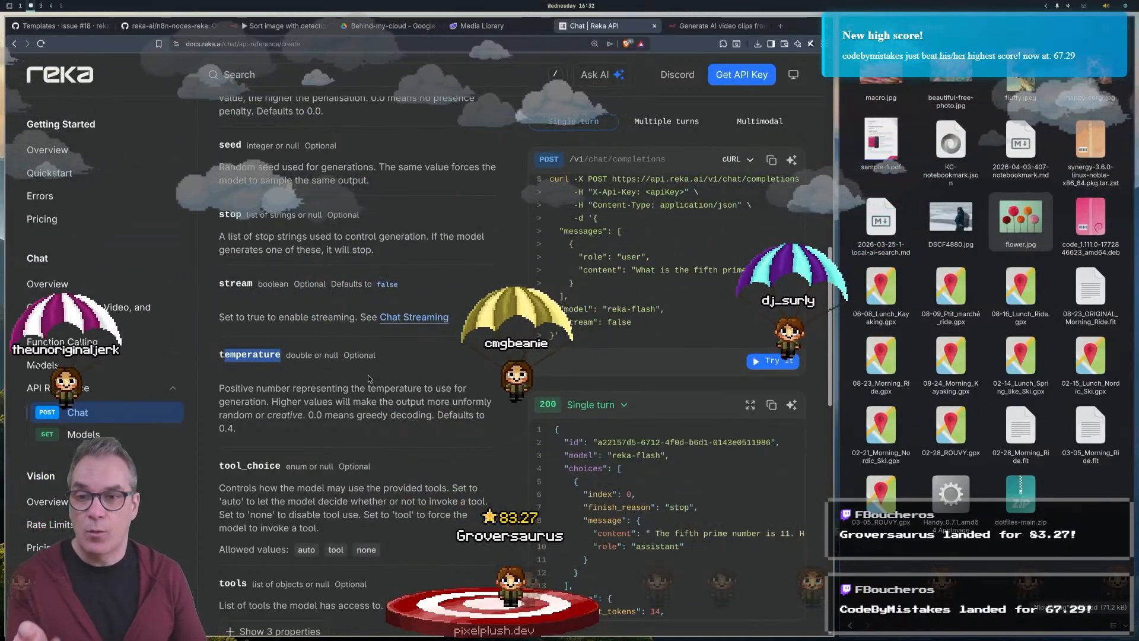
{"action": "left_click", "coordinate": [286, 26]}
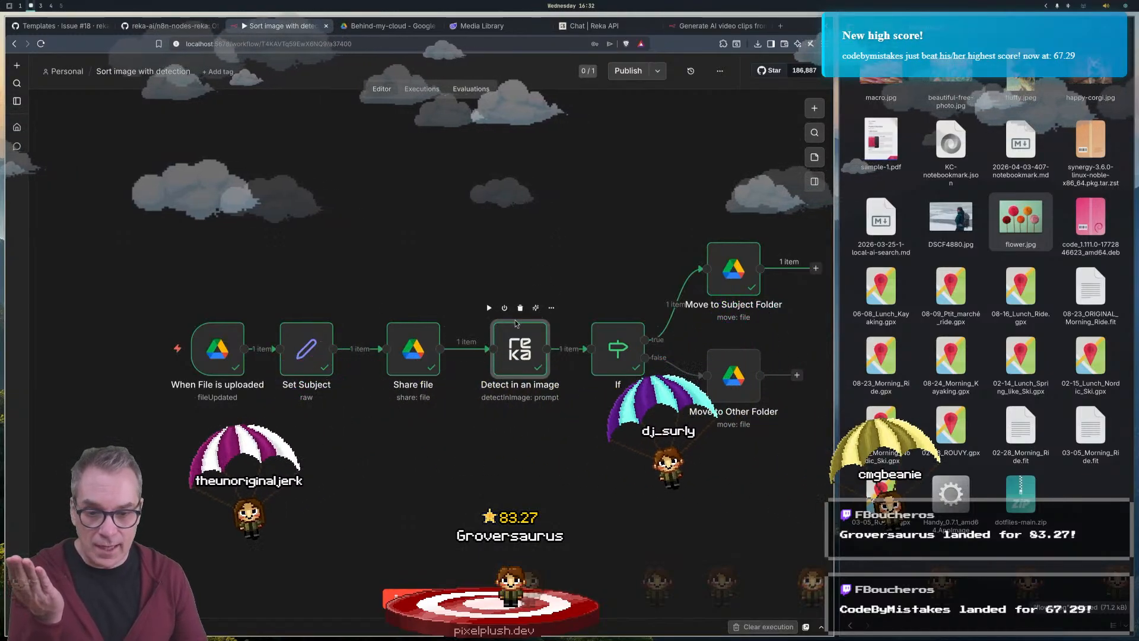
{"action": "double_click", "coordinate": [520, 362]}
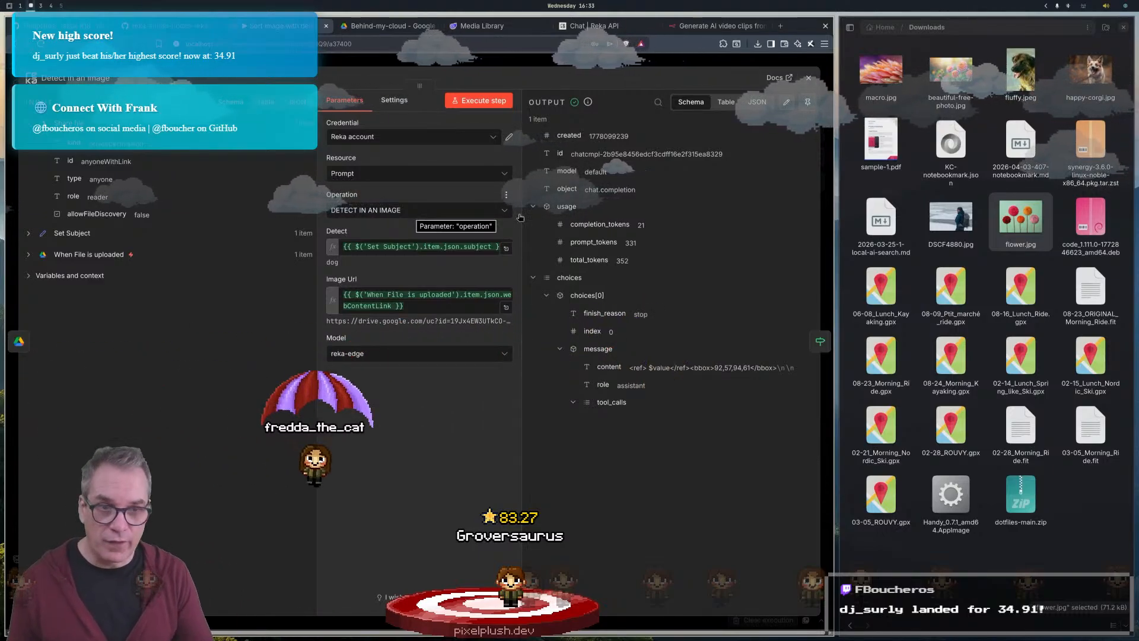
{"action": "left_click", "coordinate": [808, 78]}
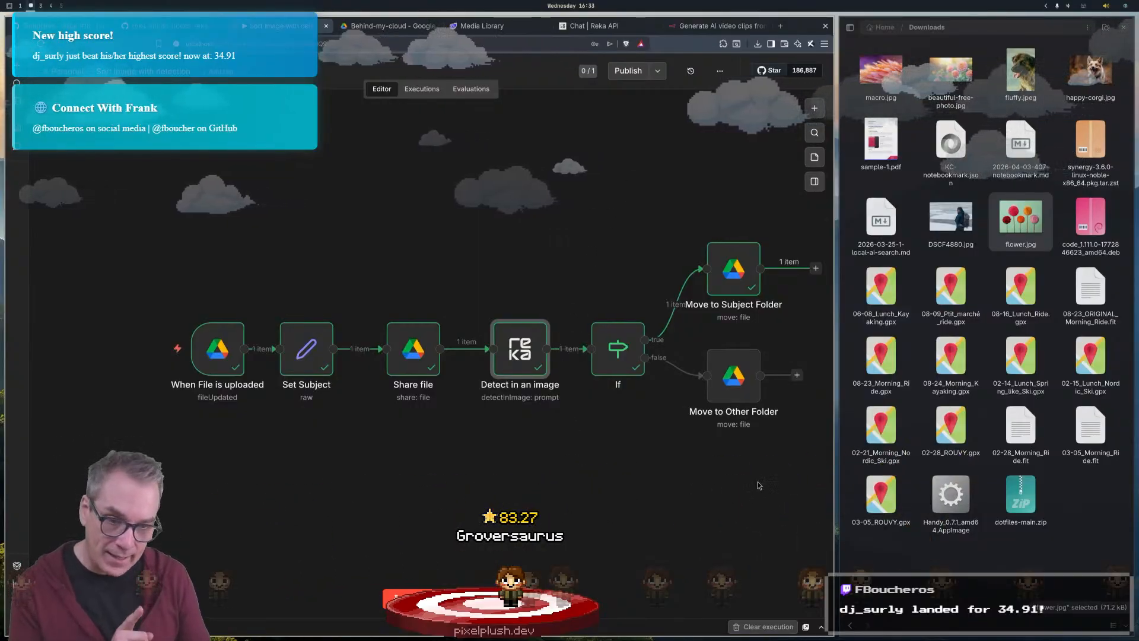
- Copy all nodes of the Sort image with detection workflow into a newly created workflow in the Personal project
{"action": "left_click_drag", "start_coordinate": [765, 487], "coordinate": [178, 231]}
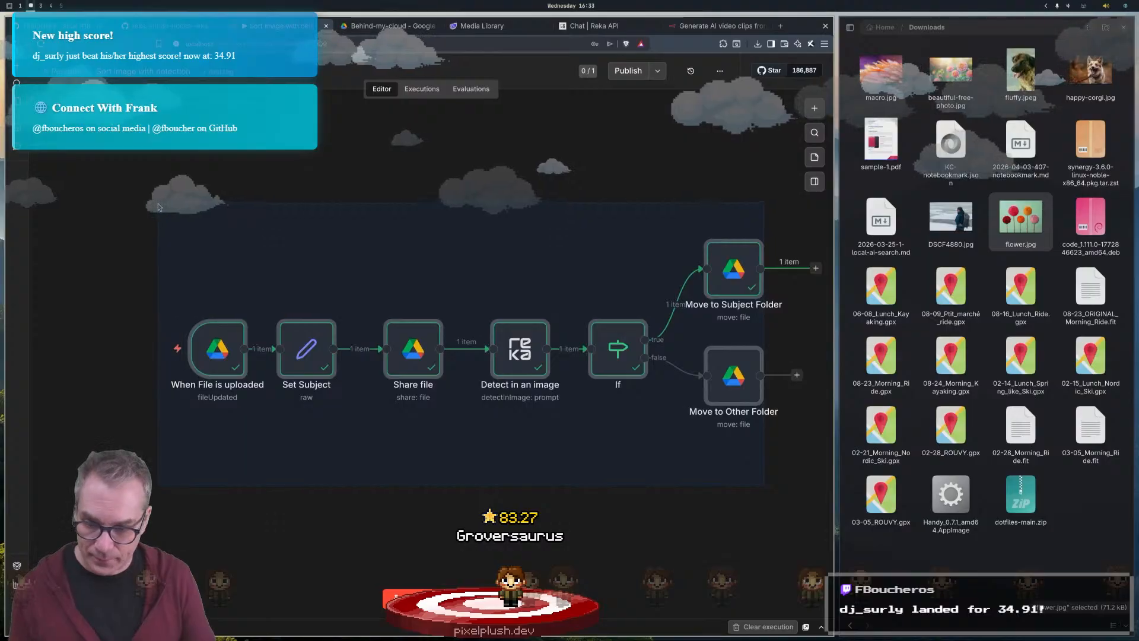
{"action": "key", "text": "ctrl+c"}
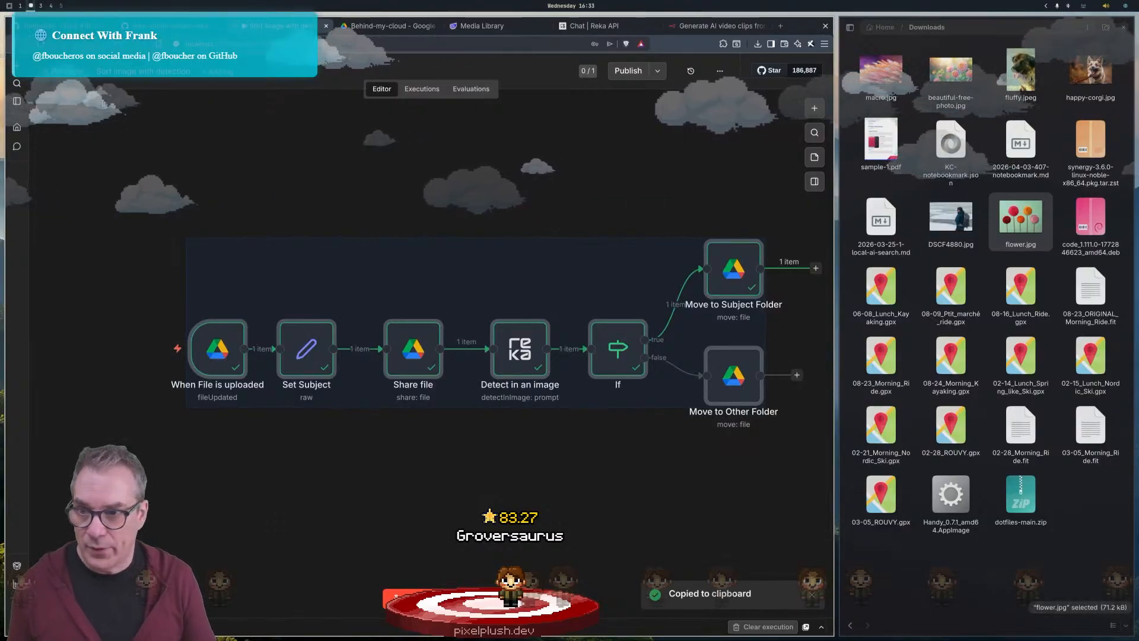
{"action": "left_click", "coordinate": [68, 72]}
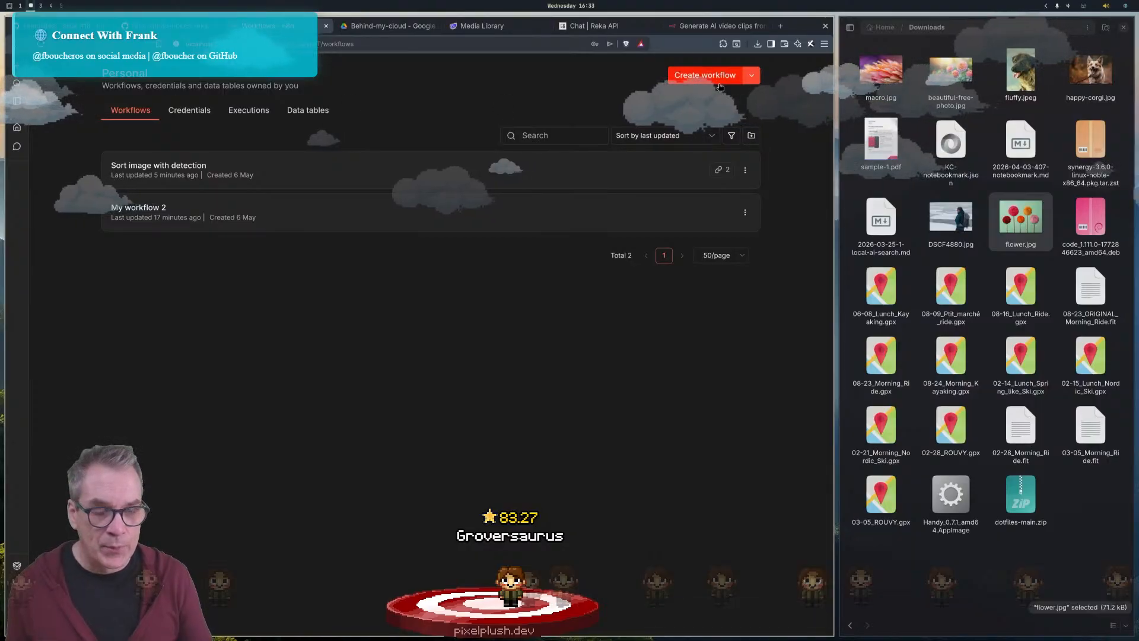
{"action": "left_click", "coordinate": [703, 75]}
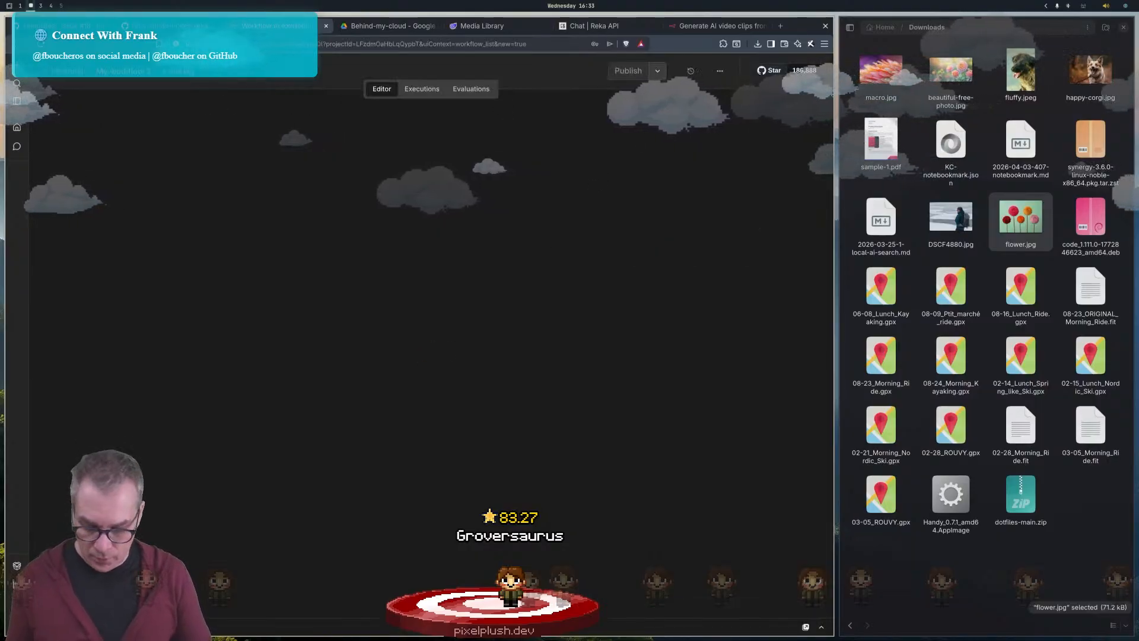
{"action": "key", "text": "ctrl+v"}
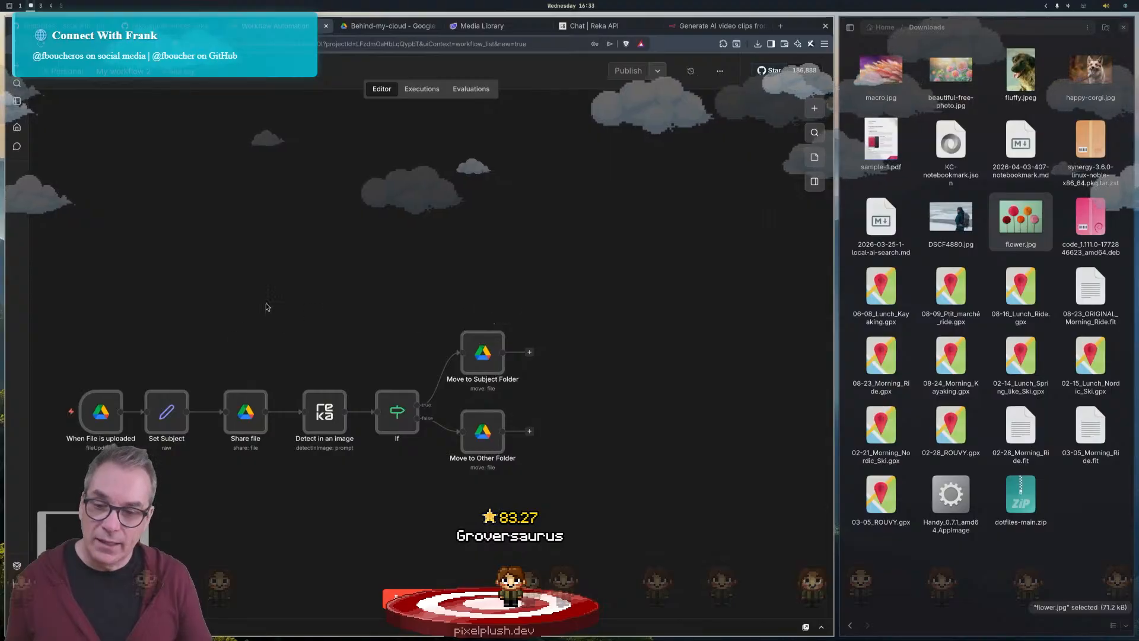
{"action": "left_click_drag", "start_coordinate": [257, 307], "coordinate": [397, 197]}
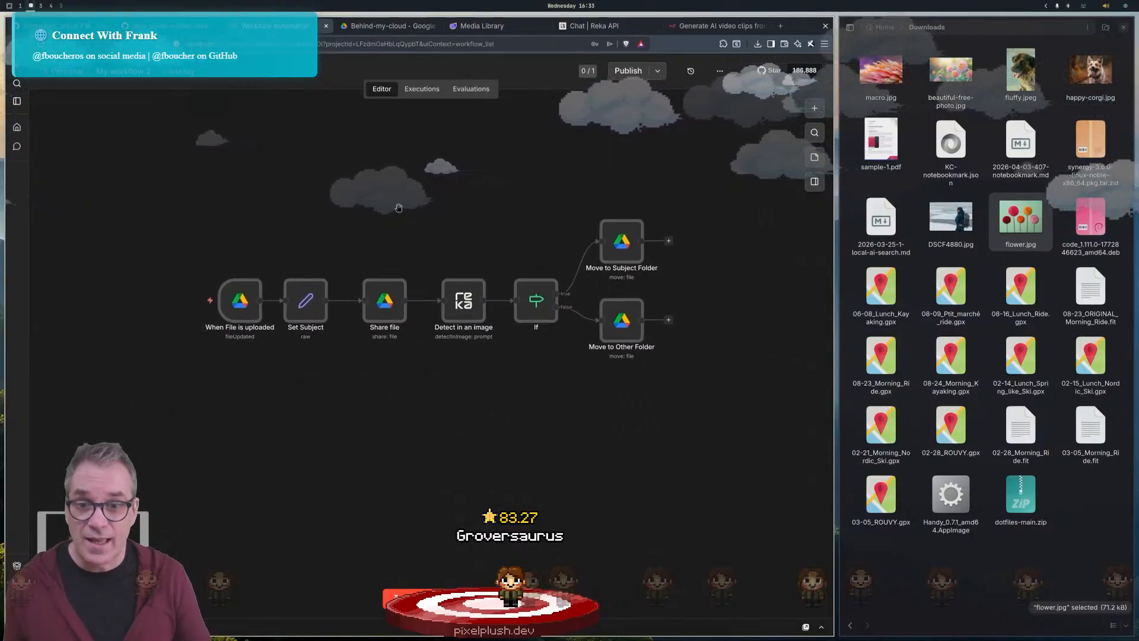
{"action": "scroll", "coordinate": [399, 208], "scroll_direction": "up", "scroll_amount": 3}
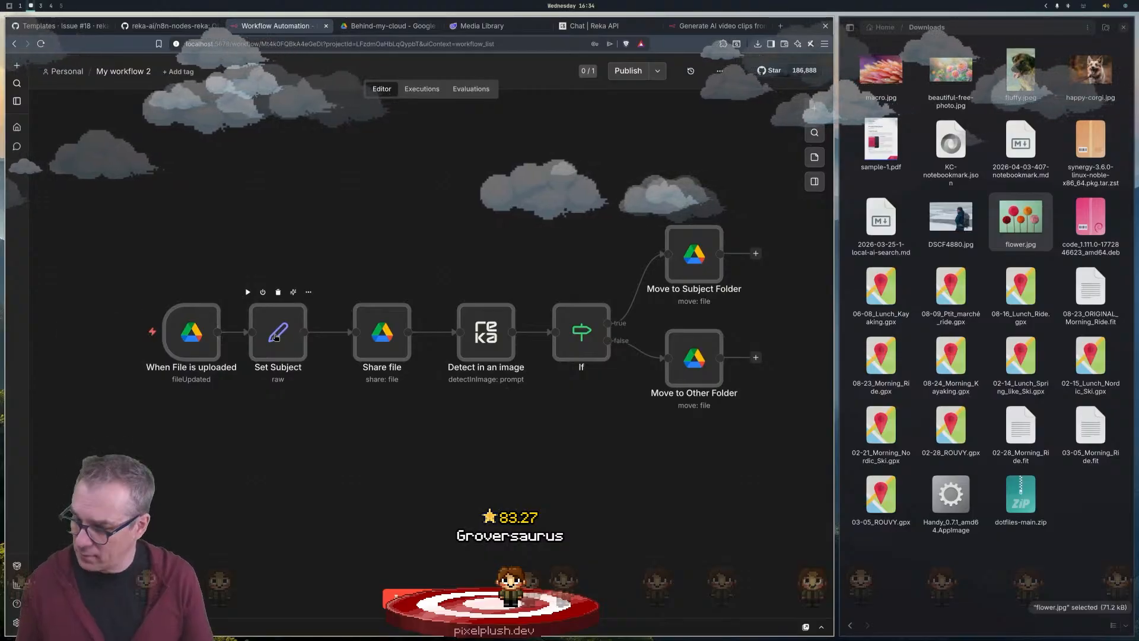
- Switch the Detect in an image node's operation to PROMPT ABOUT AN IMAGE with the prompt "Describe this image"
{"action": "left_click", "coordinate": [480, 328]}
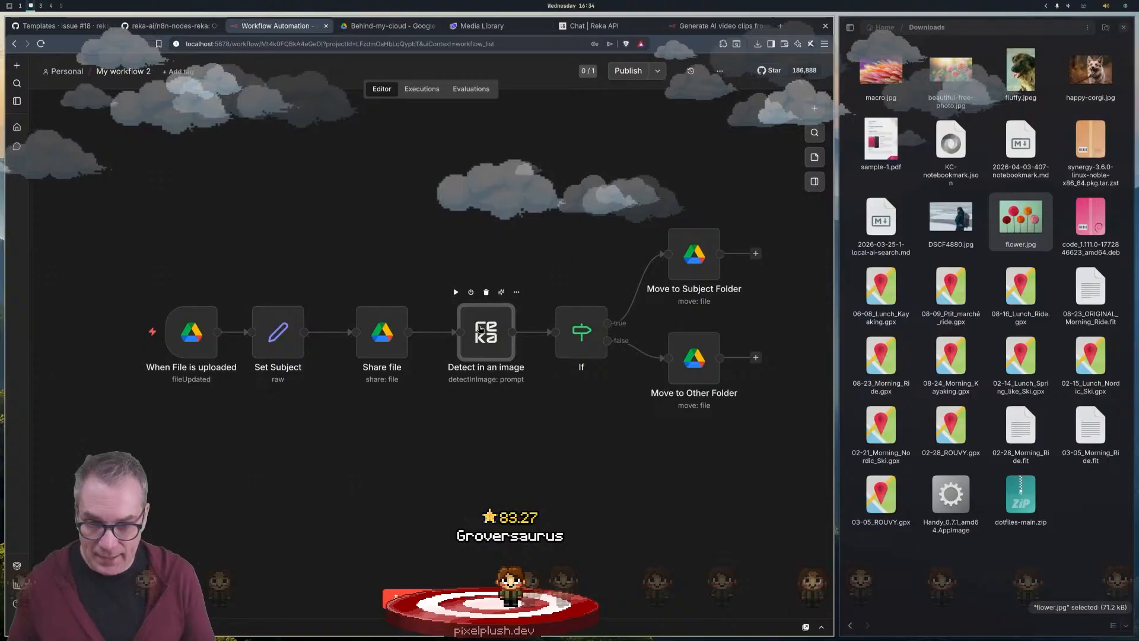
{"action": "double_click", "coordinate": [480, 328]}
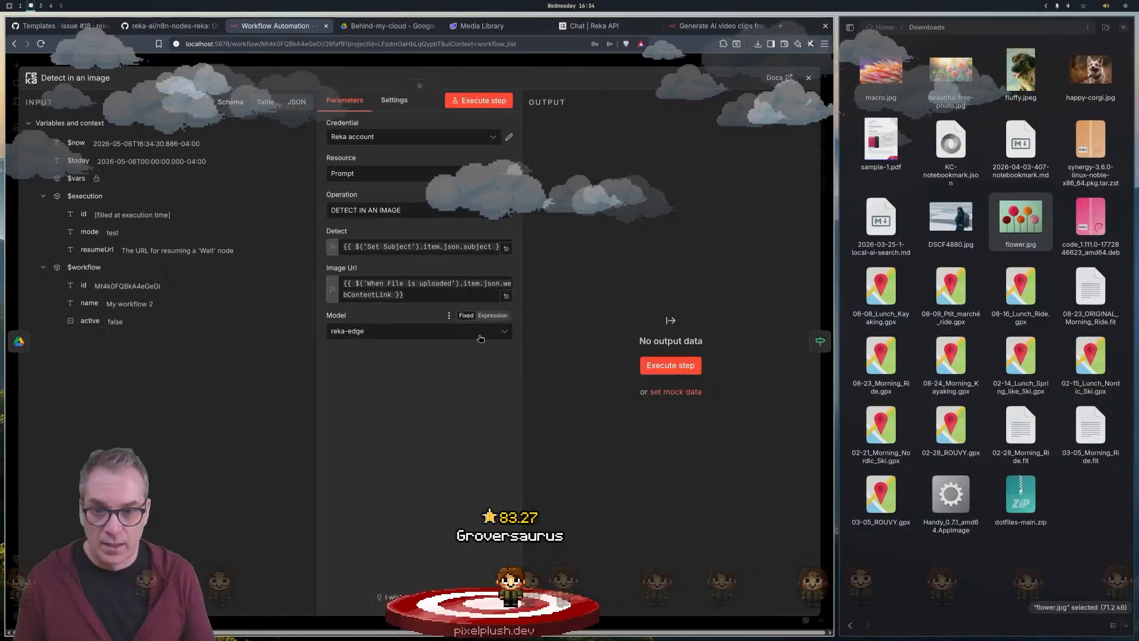
{"action": "left_click", "coordinate": [493, 213]}
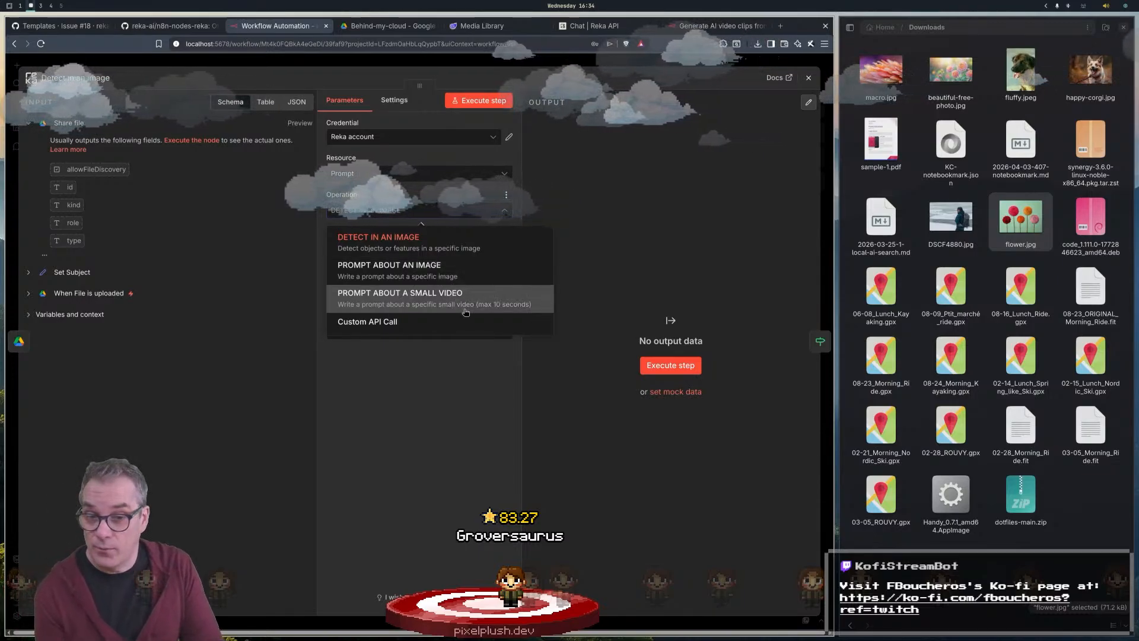
{"action": "left_click", "coordinate": [463, 277]}
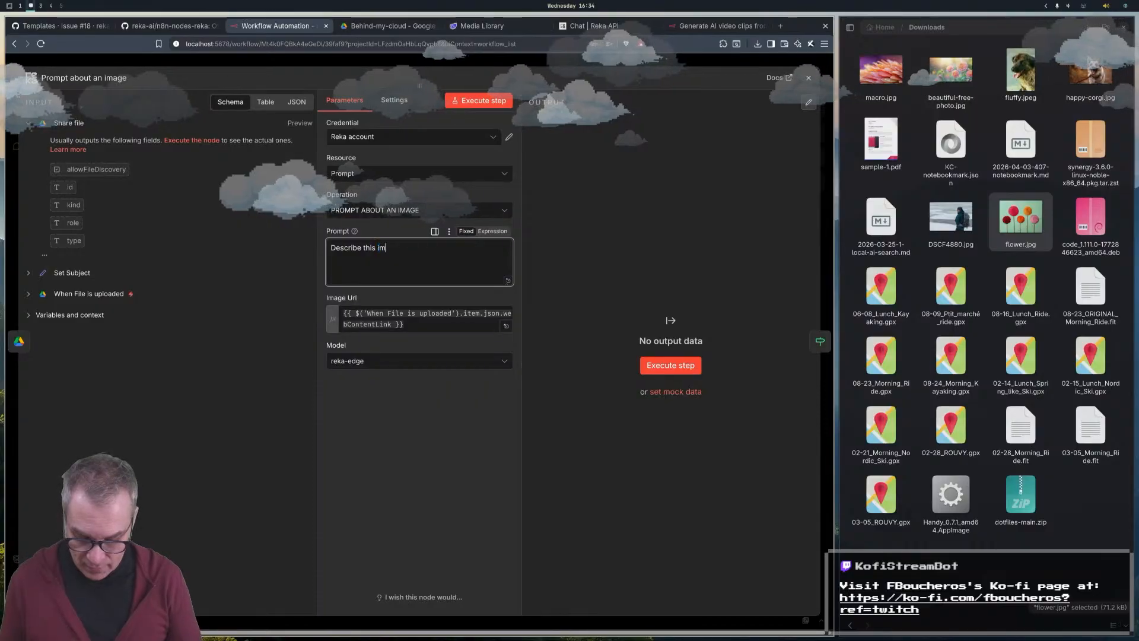
{"action": "type", "text": "ge"}
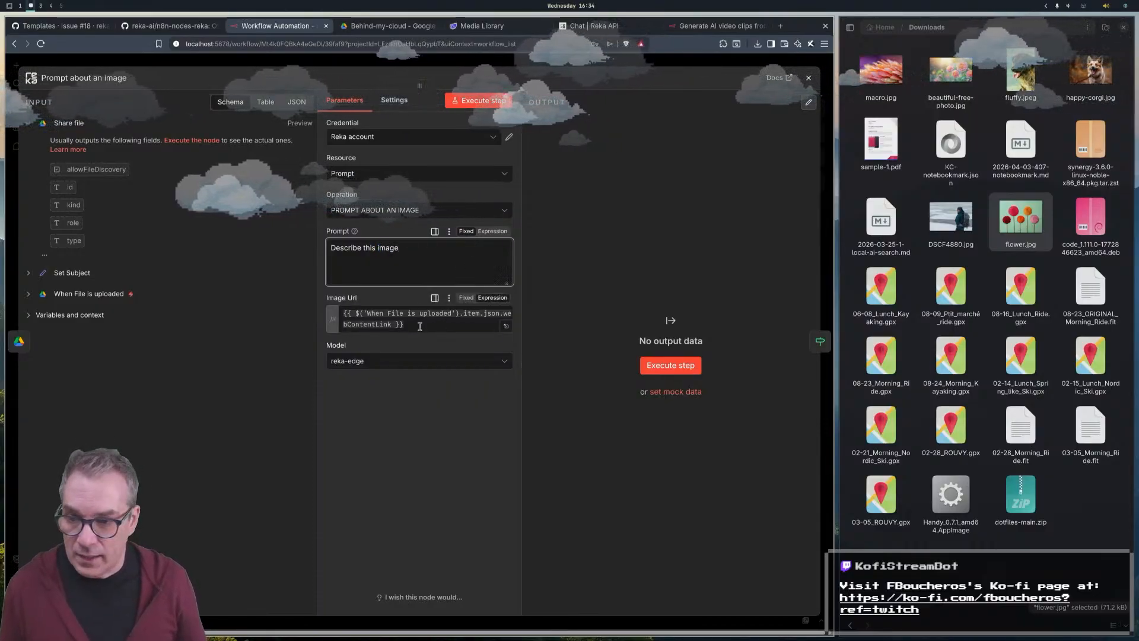
{"action": "left_click", "coordinate": [71, 294]}
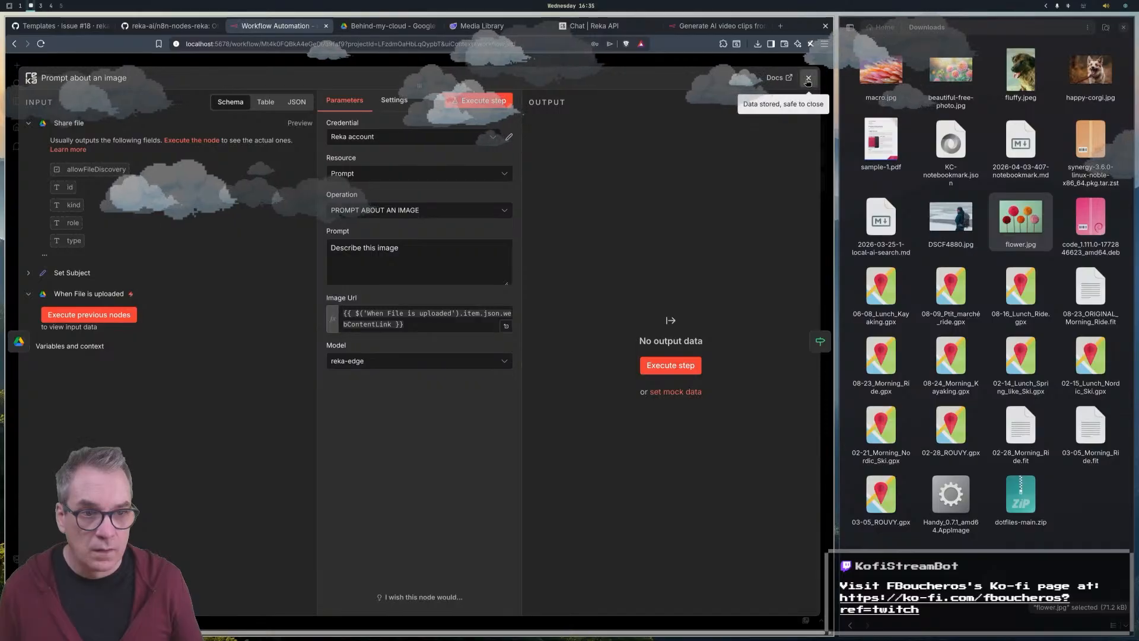
- Upload DSCF4880.jpg to the Behind-my-cloud folder in Google Drive, and execute the nodes preceding Prompt about an image in n8n
{"action": "left_click", "coordinate": [389, 25]}
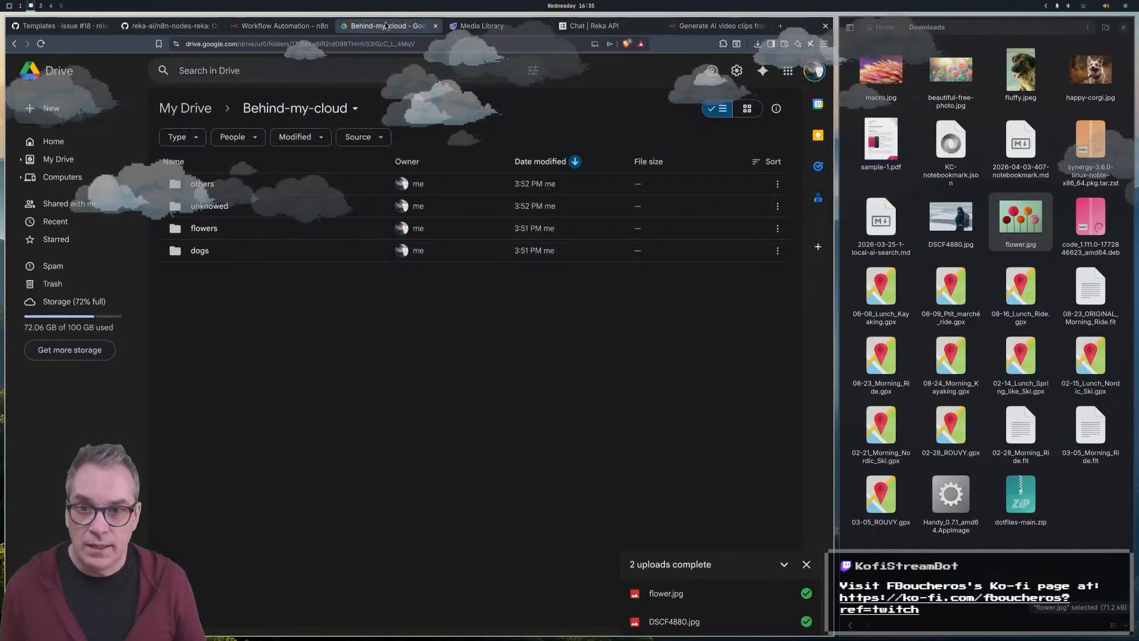
{"action": "left_click_drag", "start_coordinate": [949, 225], "coordinate": [435, 345]}
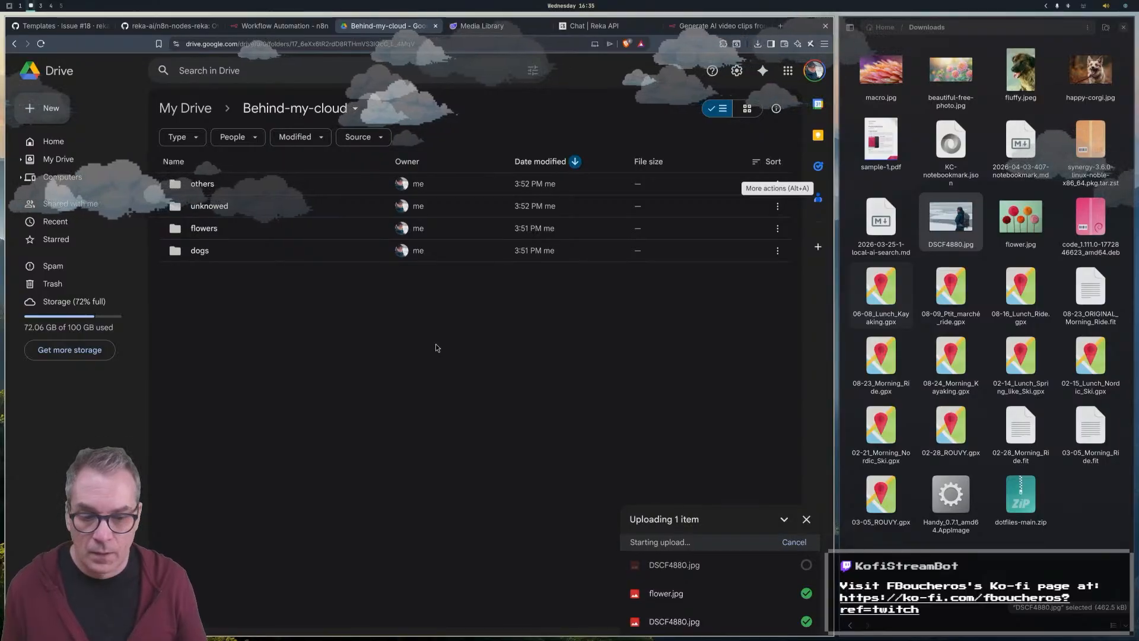
{"action": "left_click", "coordinate": [272, 27]}
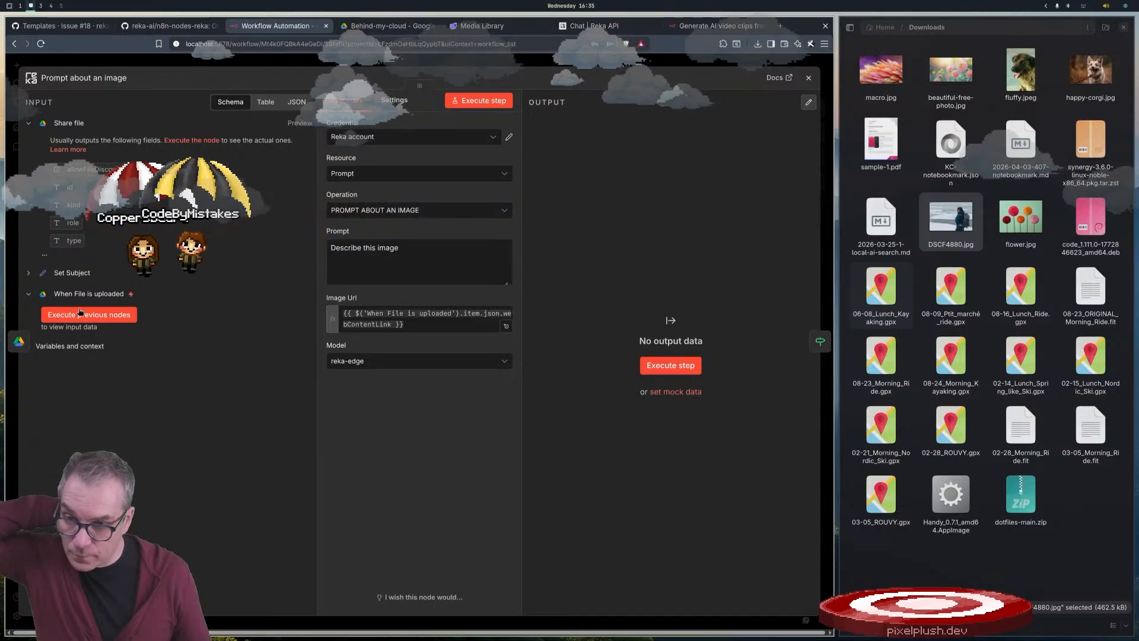
{"action": "left_click", "coordinate": [80, 313]}
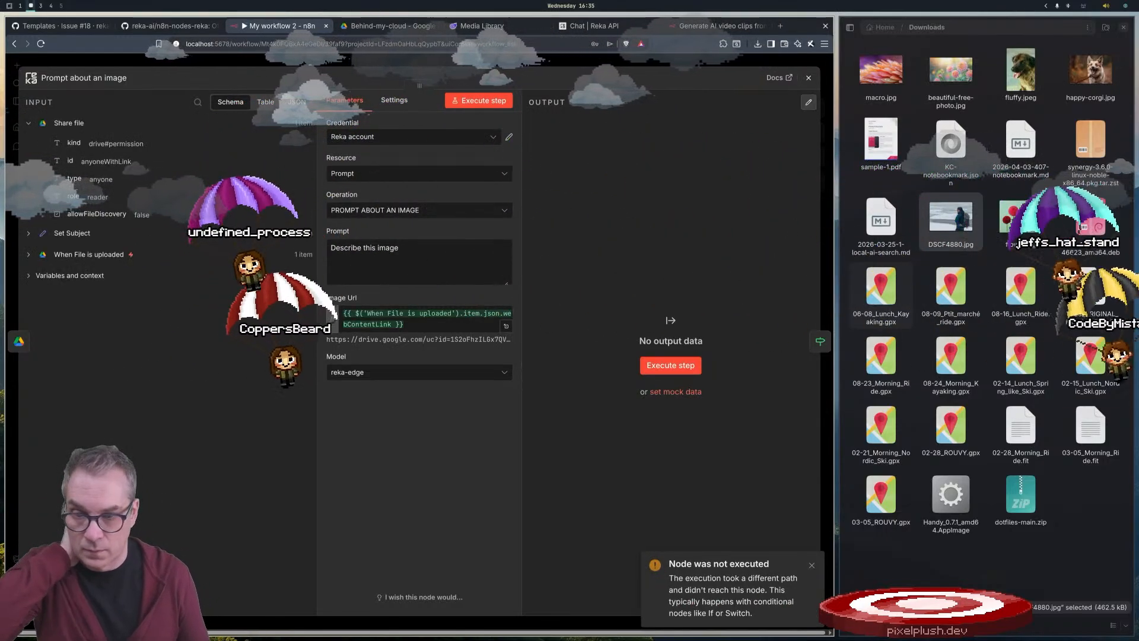
- Look through the When File is uploaded input fields, and execute the Prompt about an image step
{"action": "left_click", "coordinate": [28, 256]}
{"action": "scroll", "coordinate": [27, 256], "scroll_direction": "down", "scroll_amount": 8}
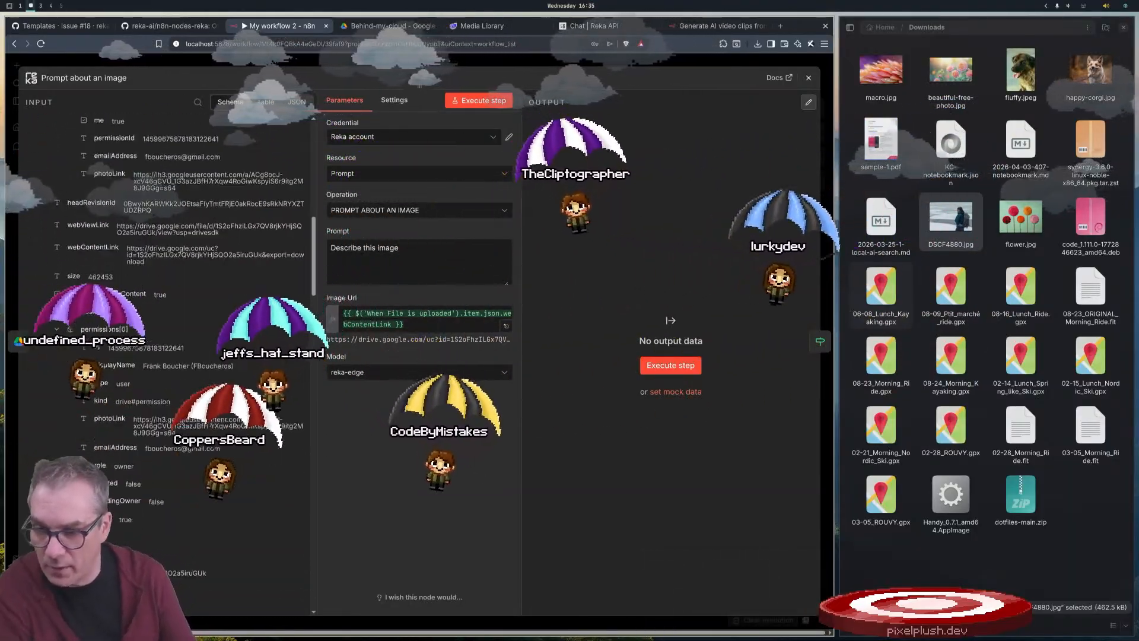
{"action": "scroll", "coordinate": [103, 293], "scroll_direction": "down", "scroll_amount": 10}
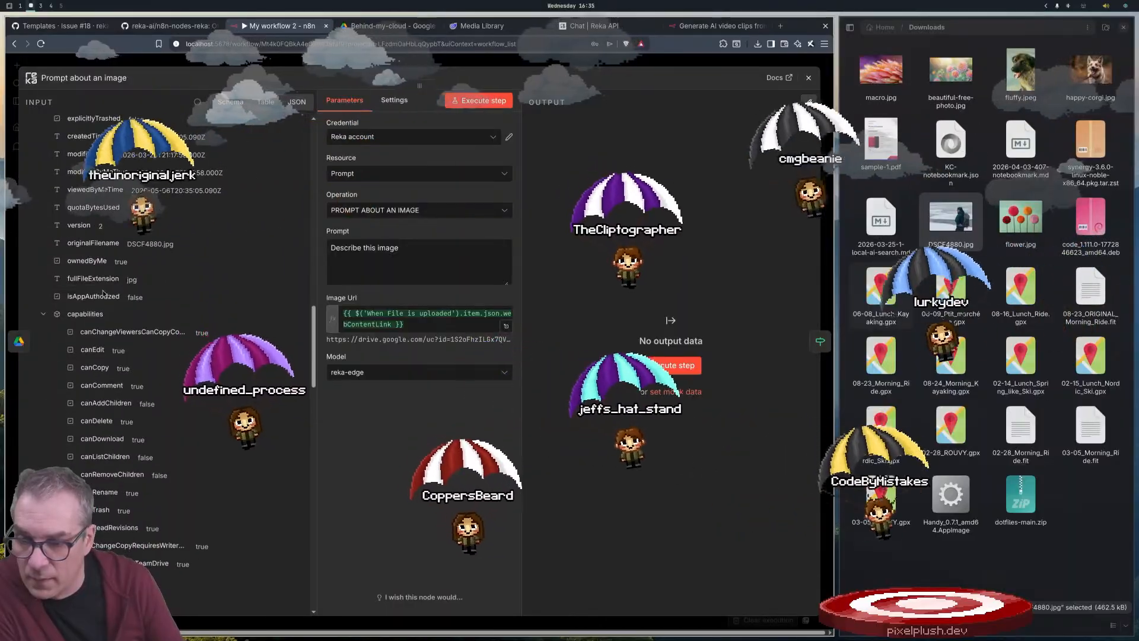
{"action": "scroll", "coordinate": [103, 293], "scroll_direction": "down", "scroll_amount": 5}
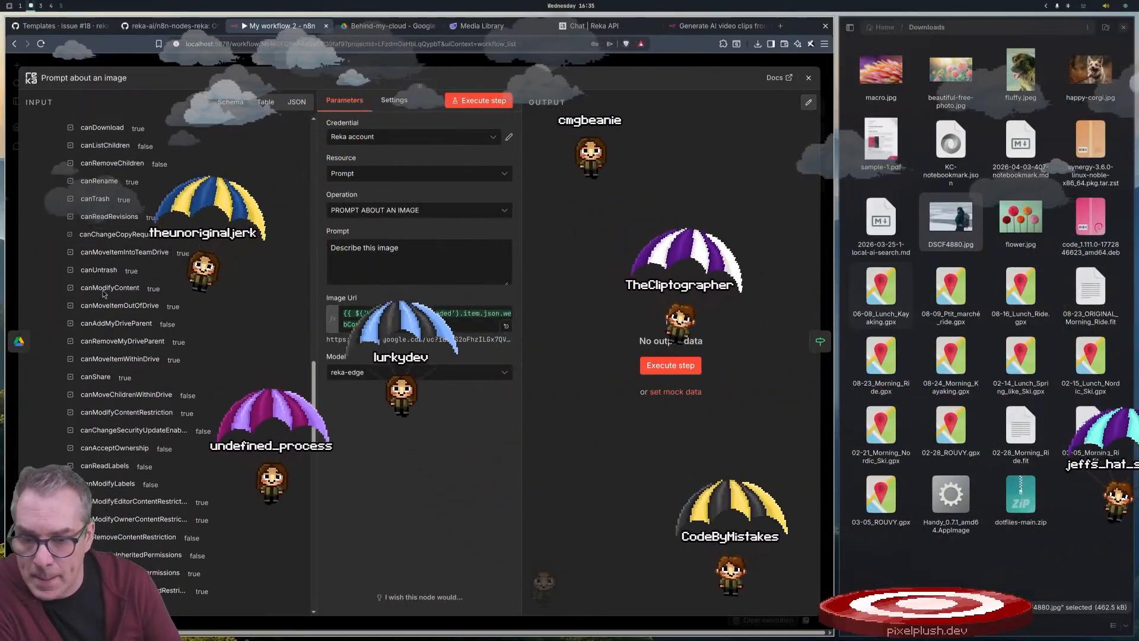
{"action": "scroll", "coordinate": [103, 293], "scroll_direction": "down", "scroll_amount": 2}
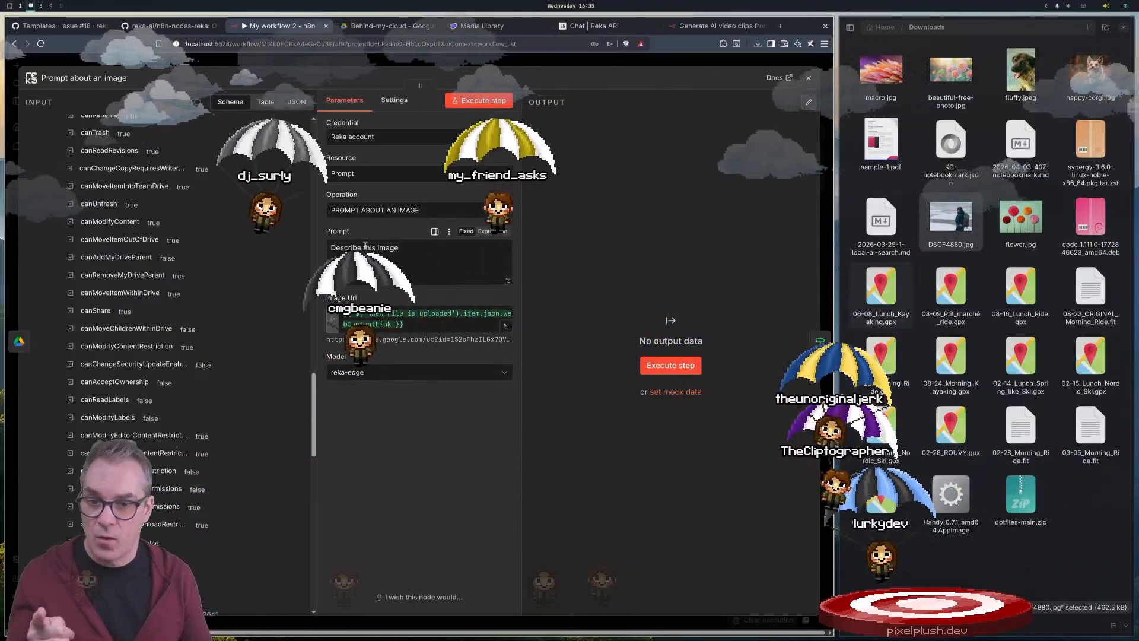
{"action": "left_click", "coordinate": [666, 366]}
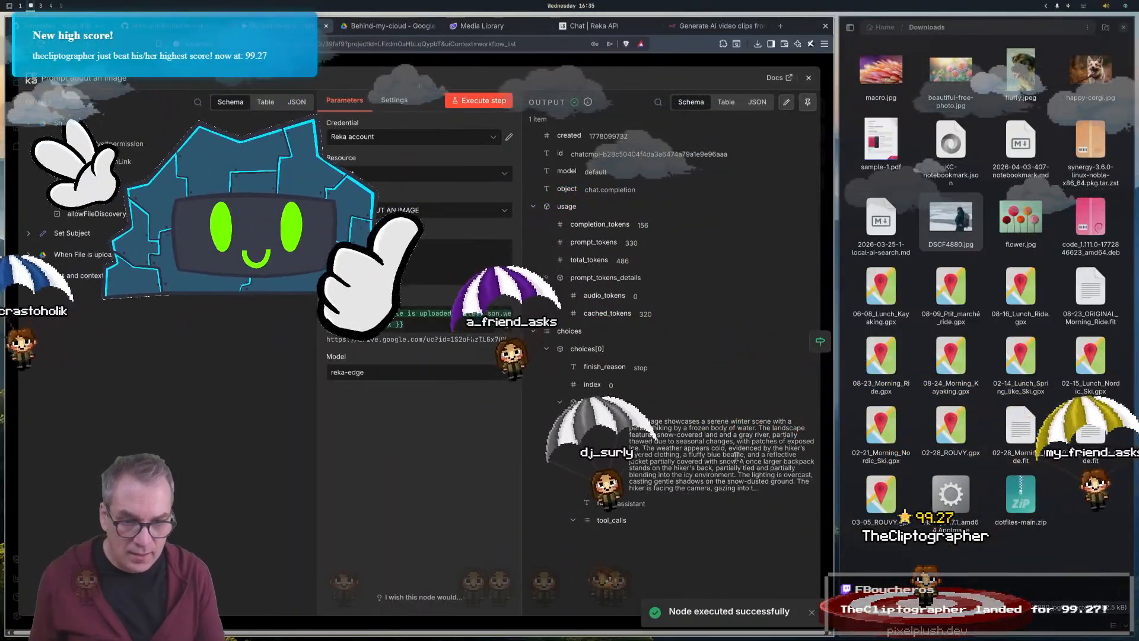
- Set the If node's condition to message content contains the subject field from Set Subject, and execute the workflow
{"action": "left_click", "coordinate": [820, 341]}
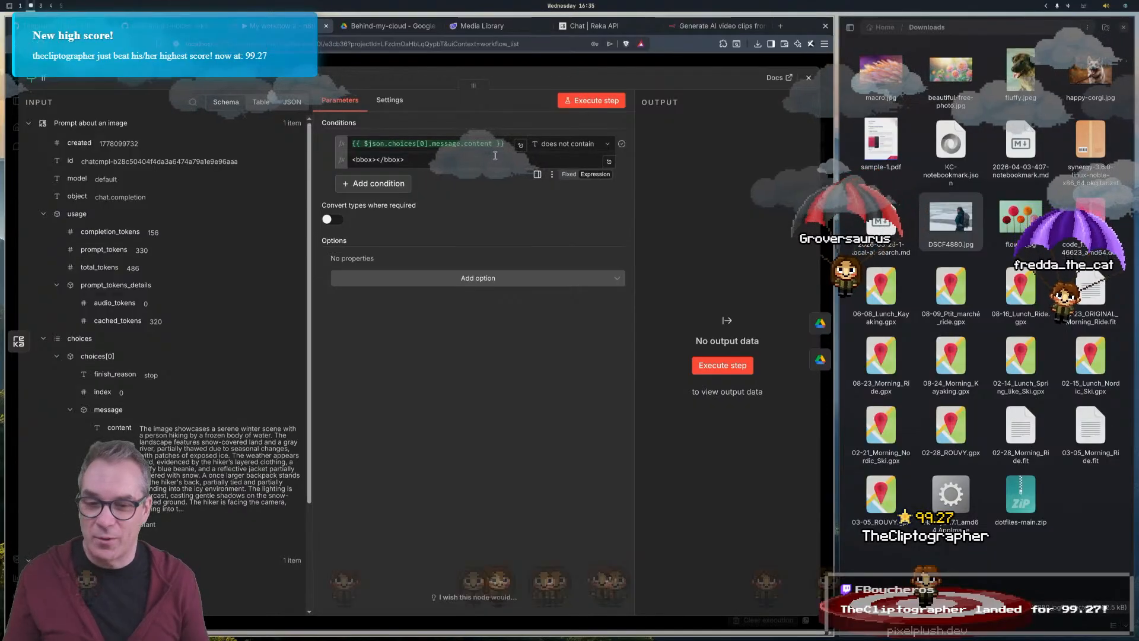
{"action": "left_click", "coordinate": [607, 147]}
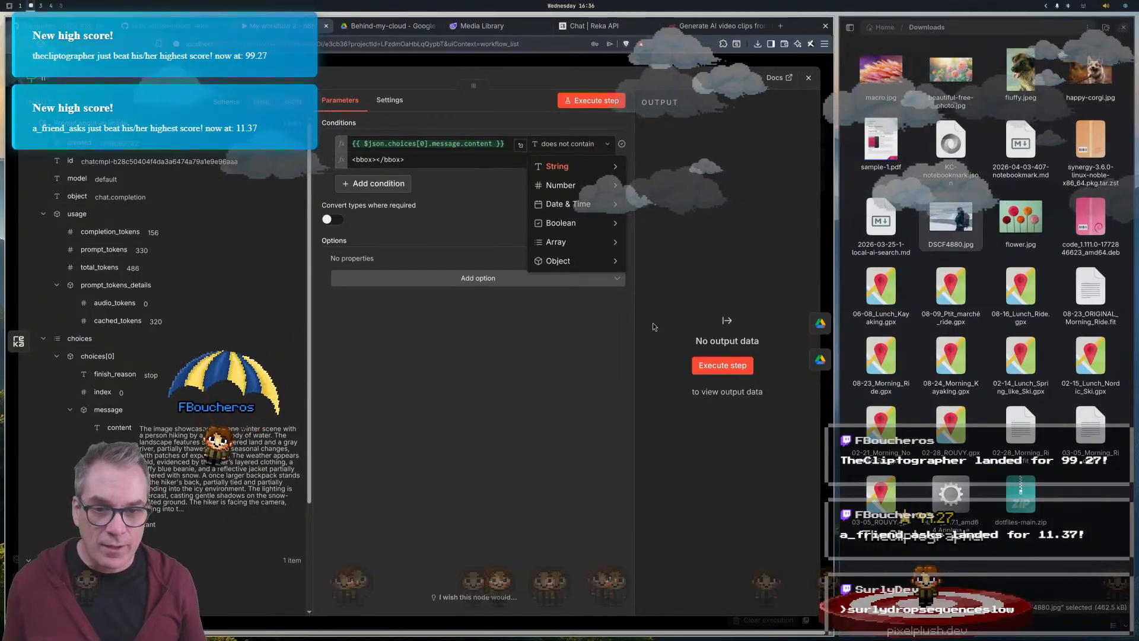
{"action": "mouse_move", "coordinate": [596, 177]}
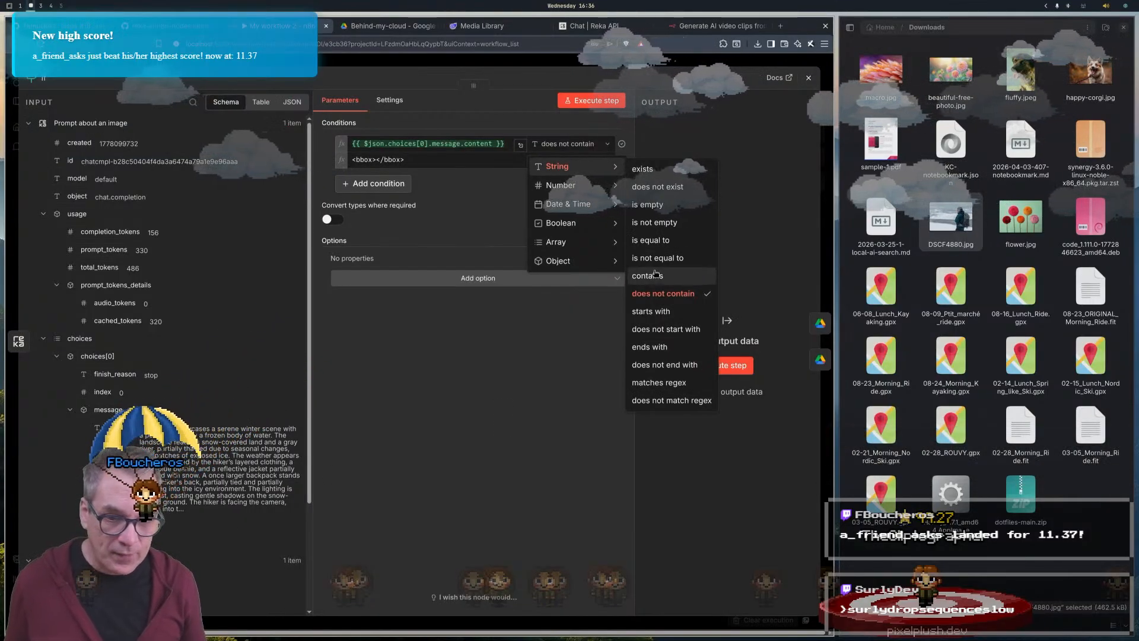
{"action": "left_click", "coordinate": [655, 273]}
{"action": "left_click_drag", "start_coordinate": [405, 159], "coordinate": [388, 159]}
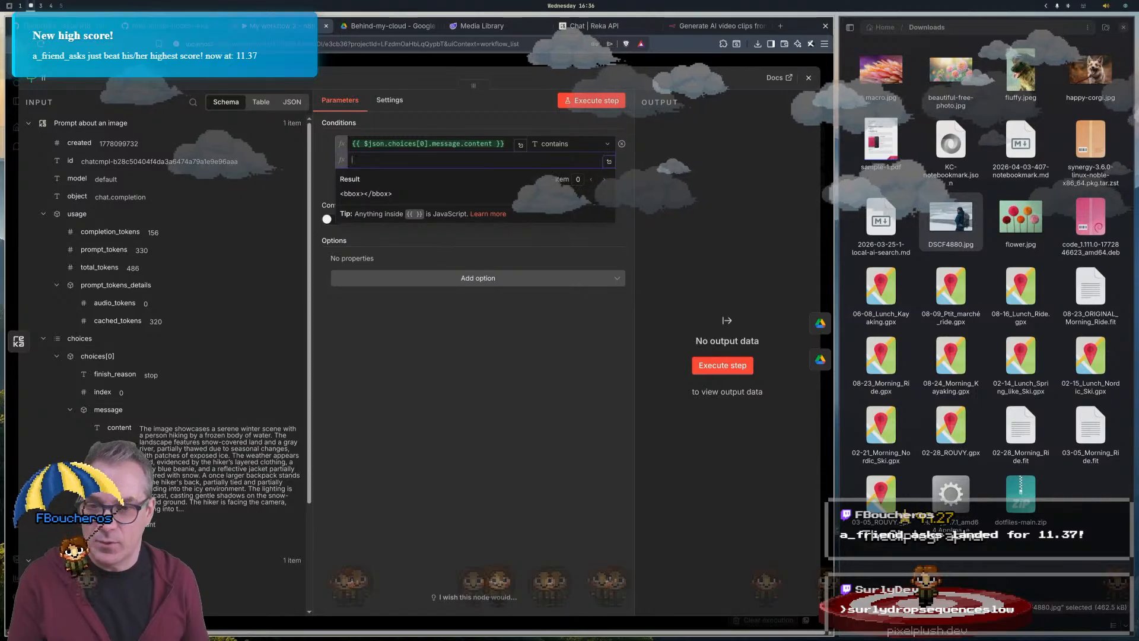
{"action": "left_click", "coordinate": [26, 121]}
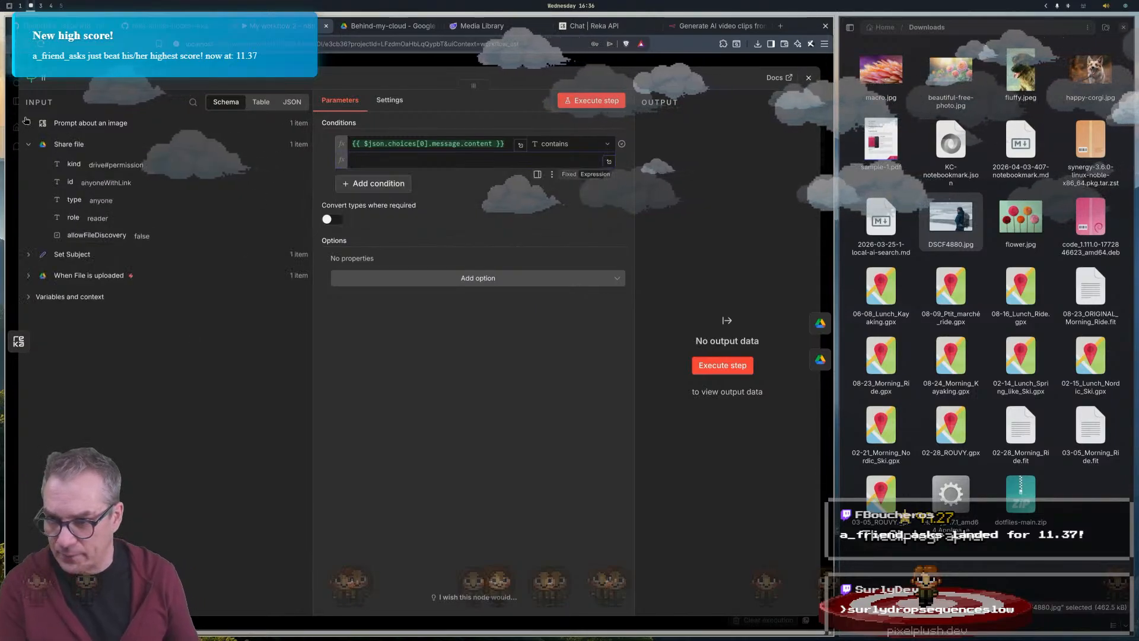
{"action": "left_click", "coordinate": [29, 255]}
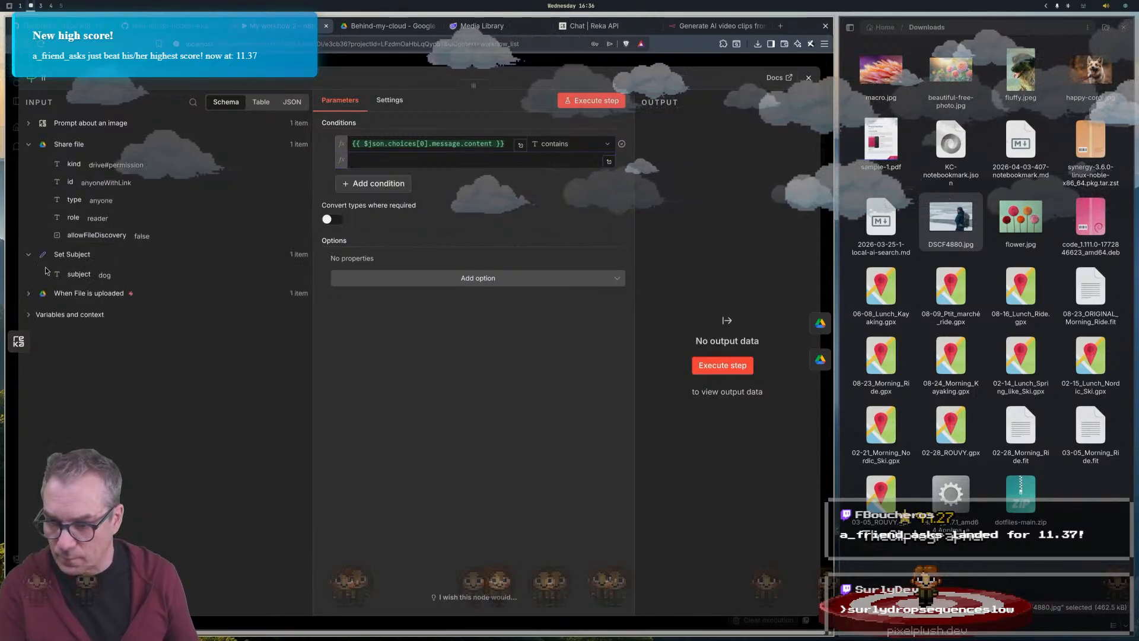
{"action": "left_click_drag", "start_coordinate": [70, 277], "coordinate": [413, 155]}
{"action": "left_click", "coordinate": [461, 432]}
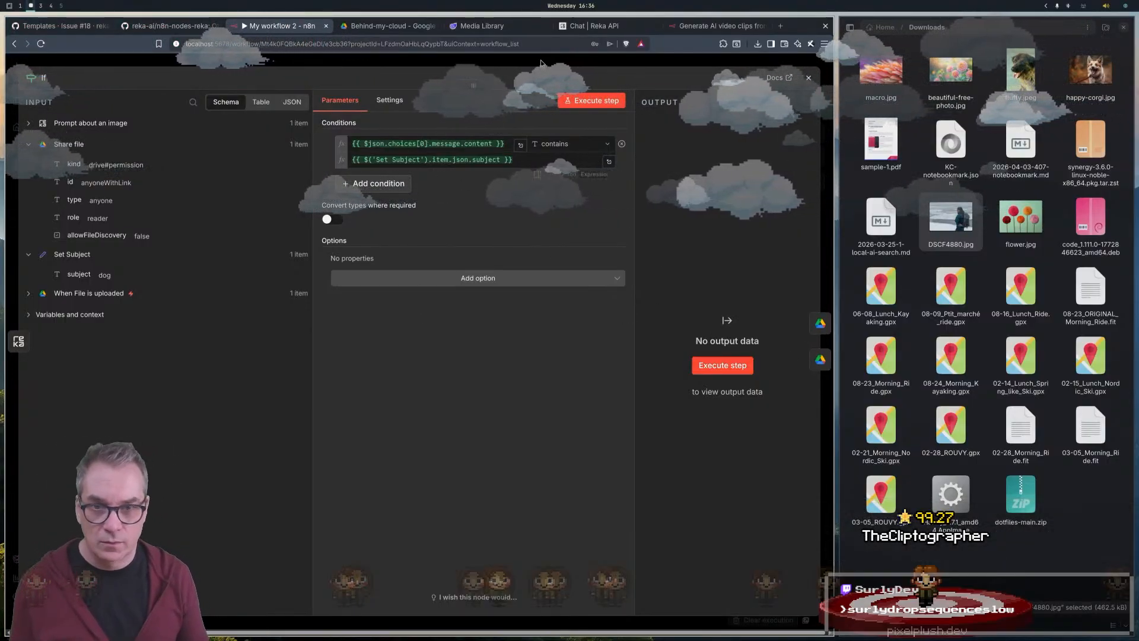
{"action": "left_click", "coordinate": [807, 79]}
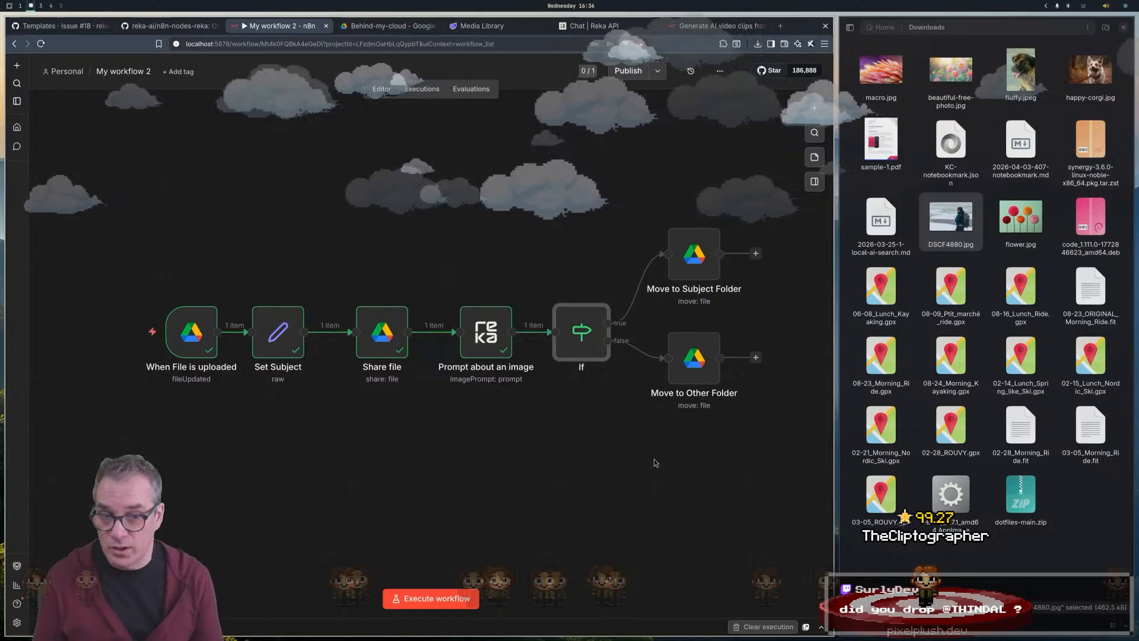
{"action": "left_click", "coordinate": [417, 600]}
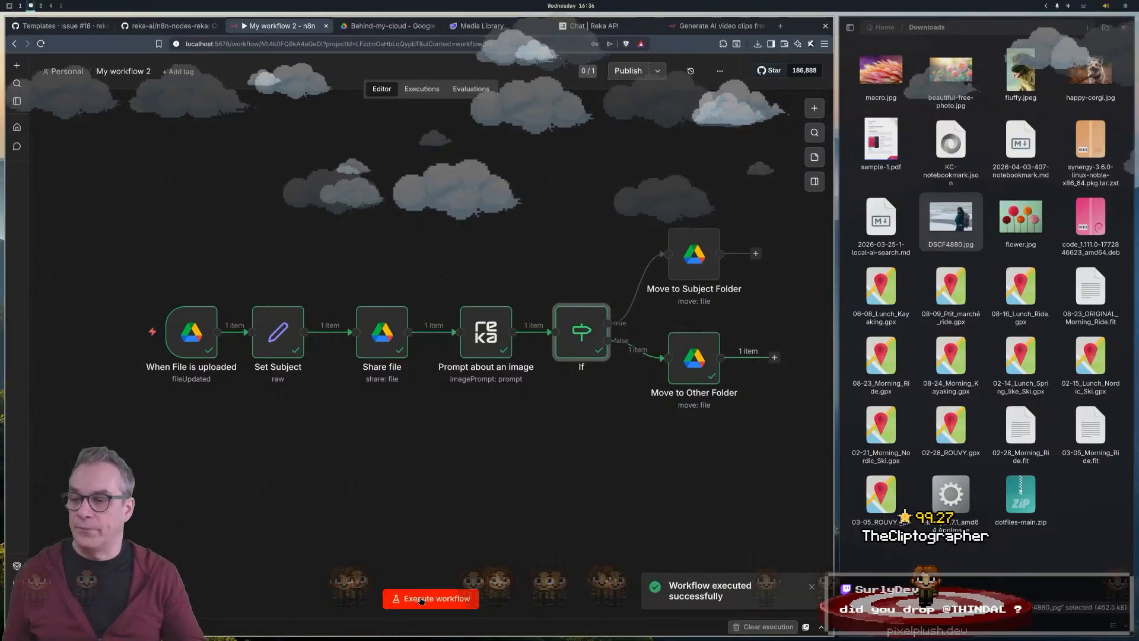
- Upload fluffy.jpeg and beautiful-free-photo.jpg to Google Drive's Behind-my-cloud folder, and execute the n8n workflow
{"action": "left_click", "coordinate": [381, 26]}
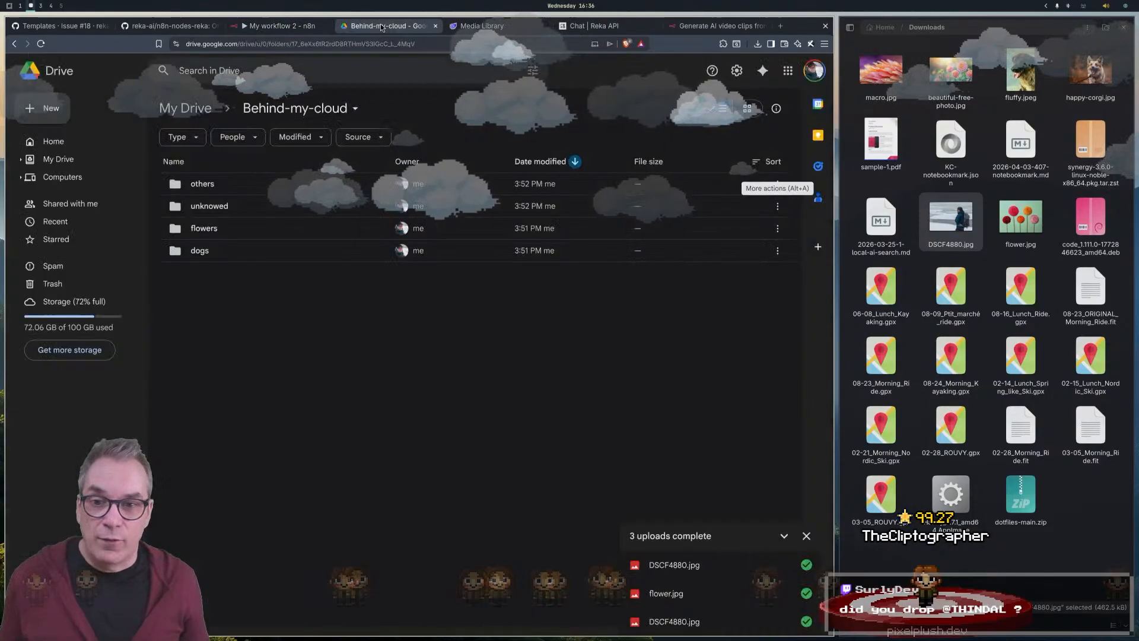
{"action": "left_click_drag", "start_coordinate": [1021, 71], "coordinate": [463, 386]}
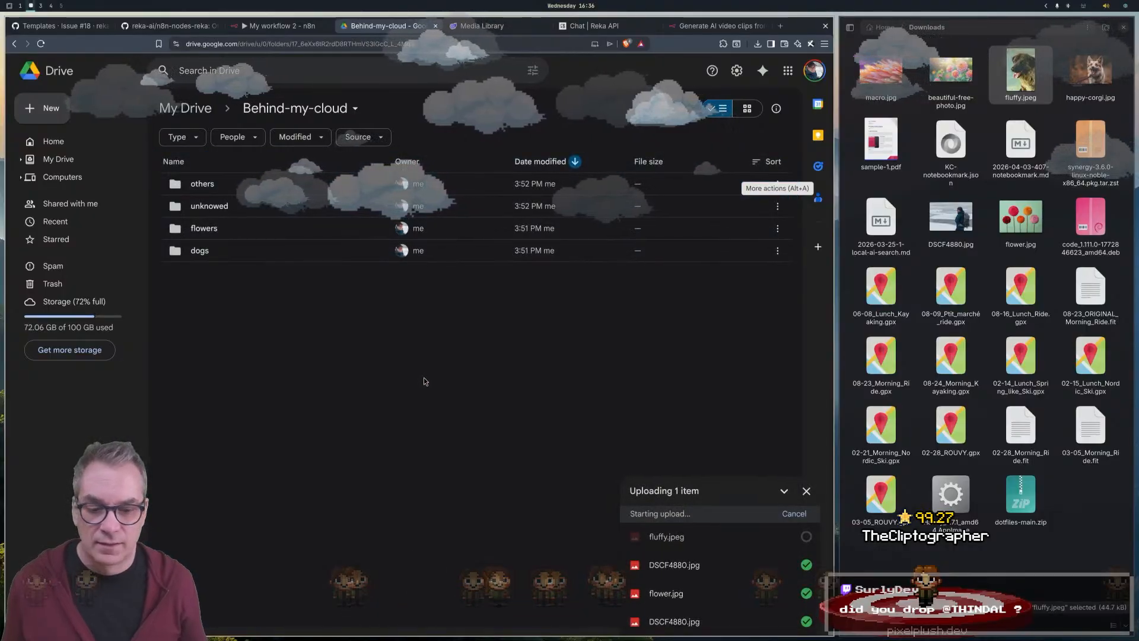
{"action": "left_click_drag", "start_coordinate": [951, 72], "coordinate": [393, 390]}
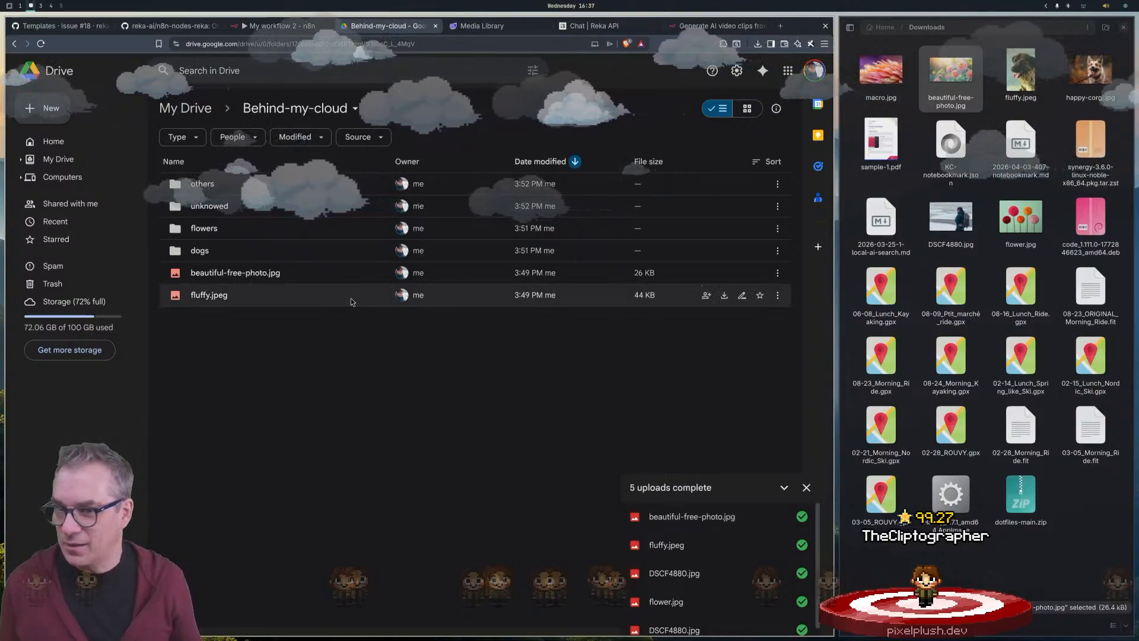
{"action": "left_click", "coordinate": [264, 26]}
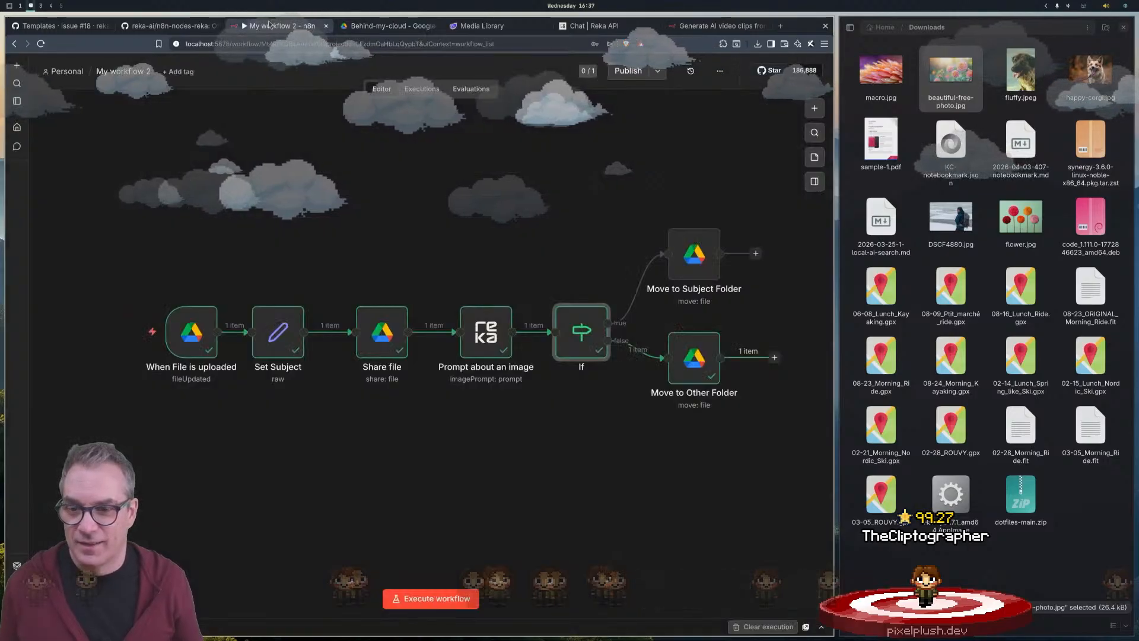
{"action": "left_click", "coordinate": [431, 598]}
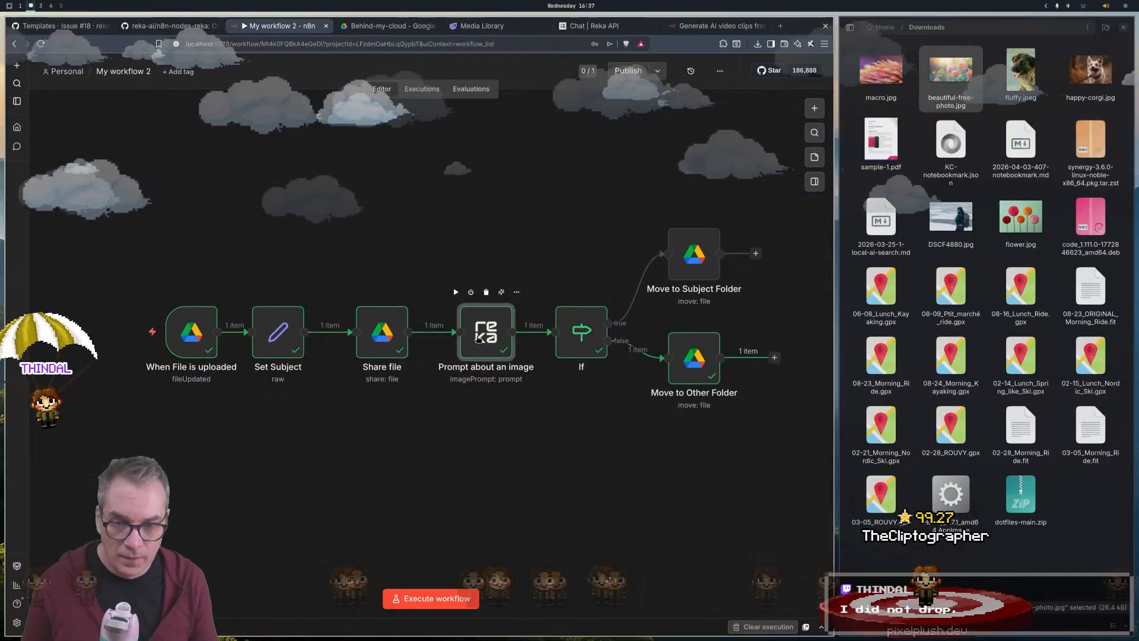
- Check the Prompt about an image node's output and the Behind-my-cloud folder in Drive, and execute the n8n workflow again
{"action": "double_click", "coordinate": [479, 338]}
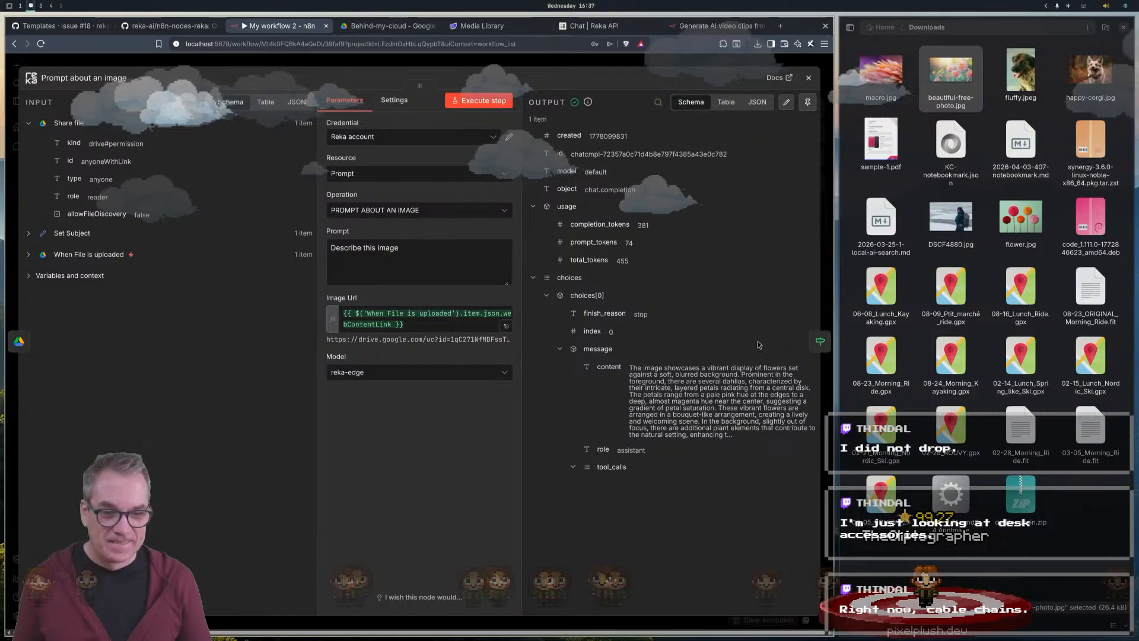
{"action": "left_click", "coordinate": [808, 79]}
{"action": "left_click", "coordinate": [392, 30]}
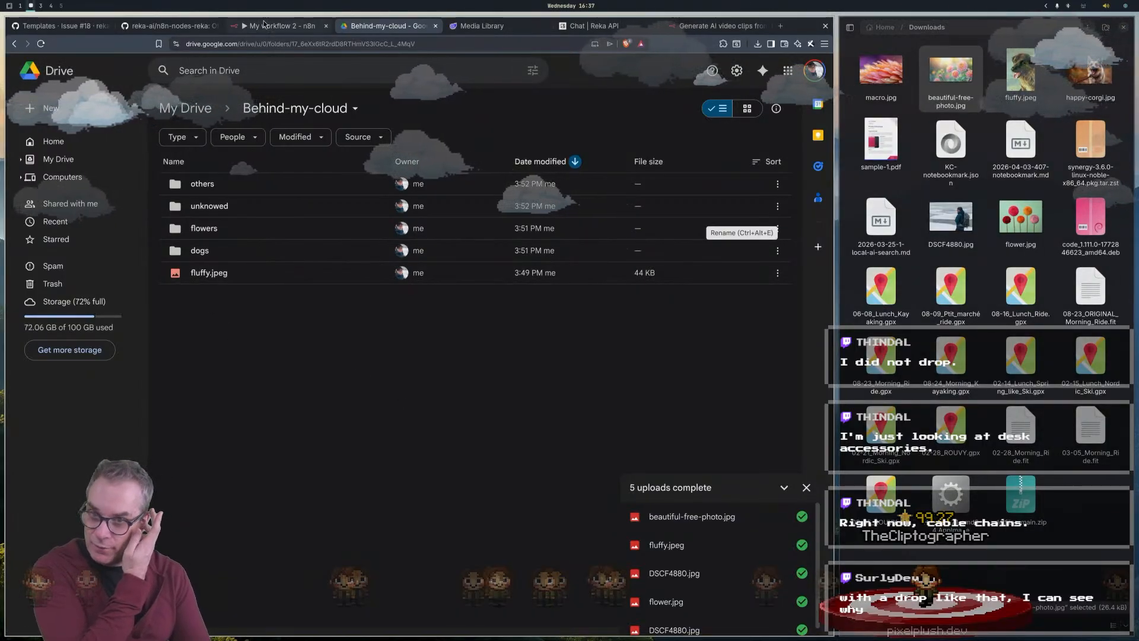
{"action": "left_click", "coordinate": [265, 25]}
{"action": "left_click", "coordinate": [451, 600]}
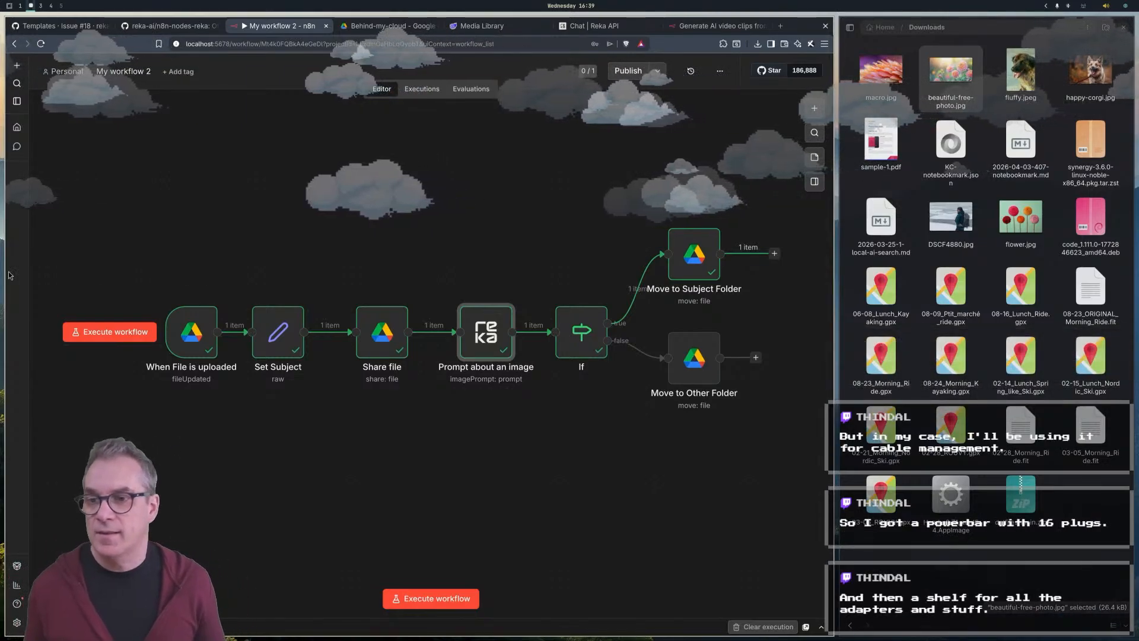
- Rename the workflow as "Sort images by description"
{"action": "left_click", "coordinate": [121, 72]}
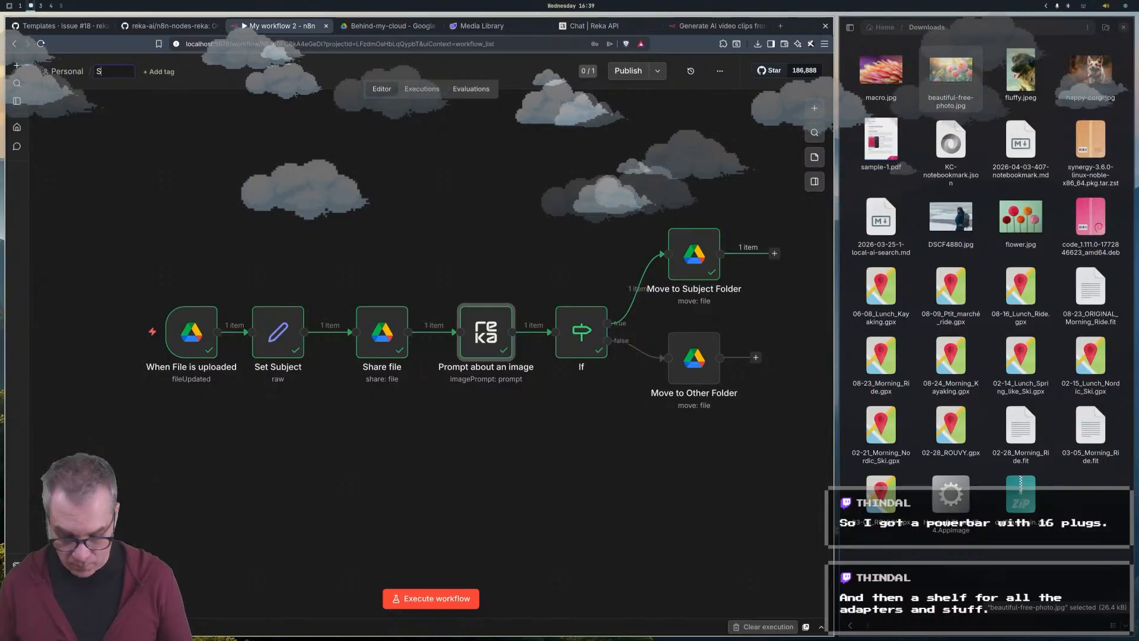
{"action": "type", "text": "Sort by"}
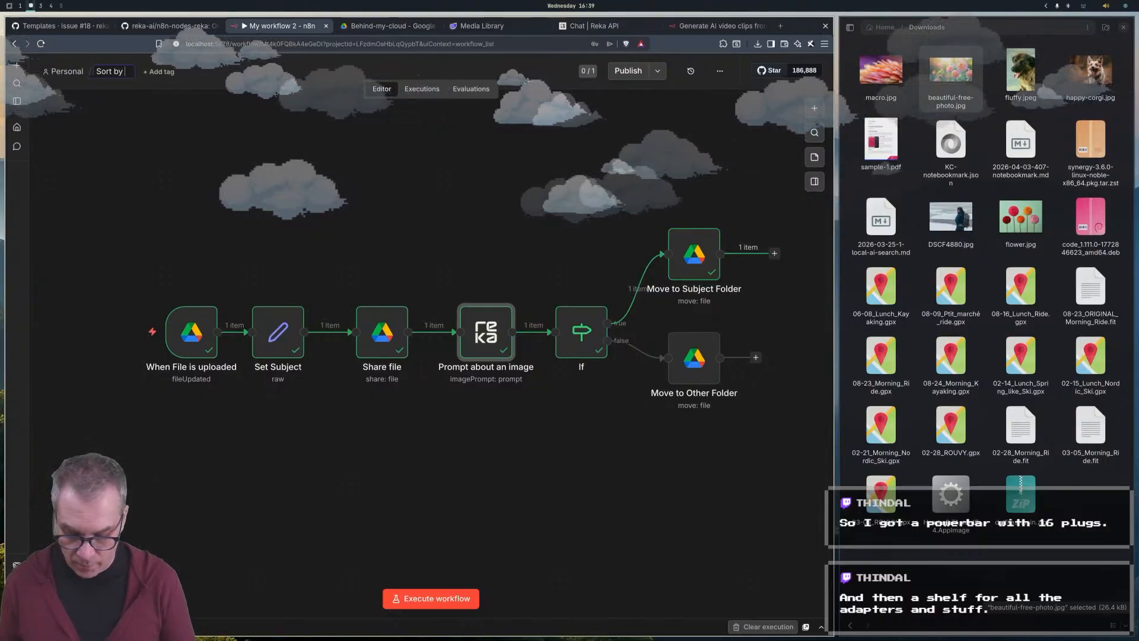
{"action": "key", "text": "BackSpace"}
{"action": "key", "text": "BackSpace"}
{"action": "type", "text": "ima"}
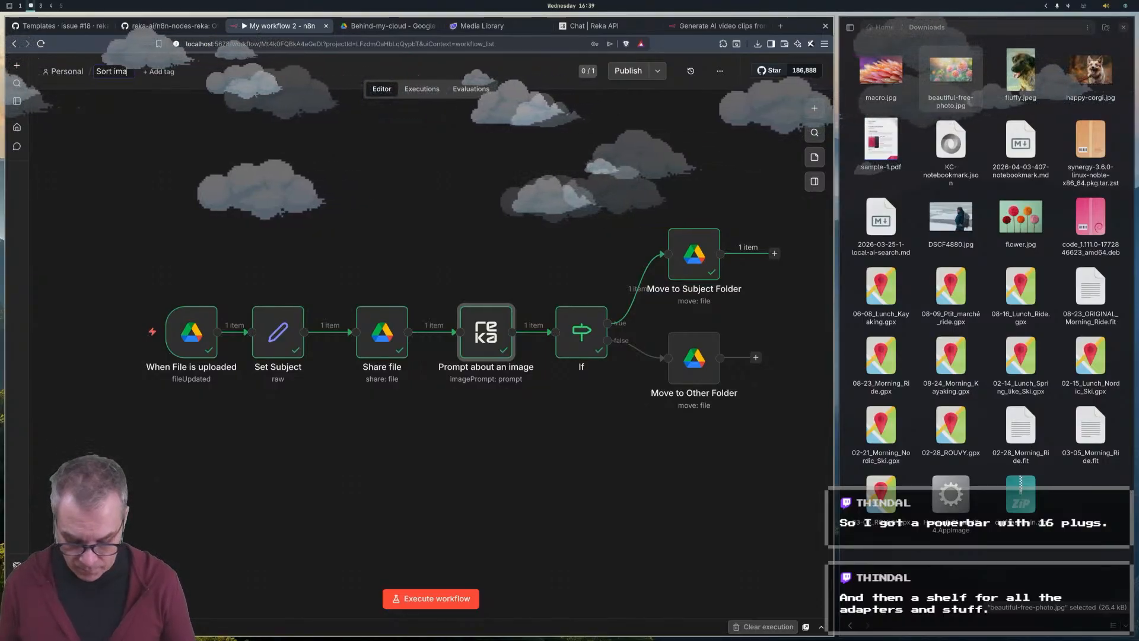
{"action": "type", "text": "ges by"}
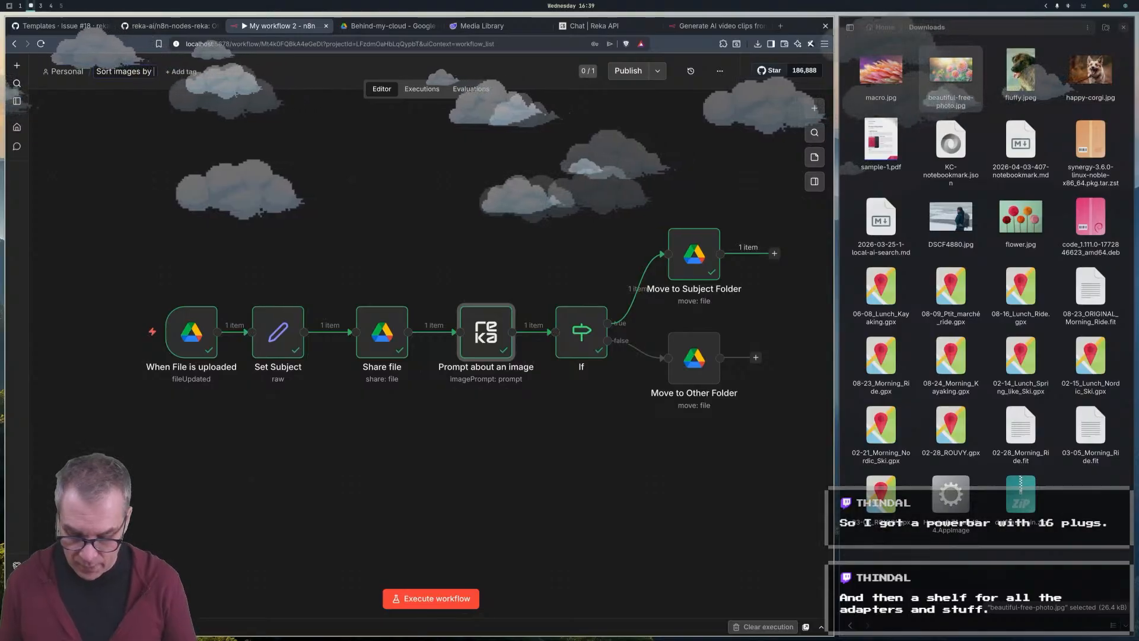
{"action": "type", "text": " description"}
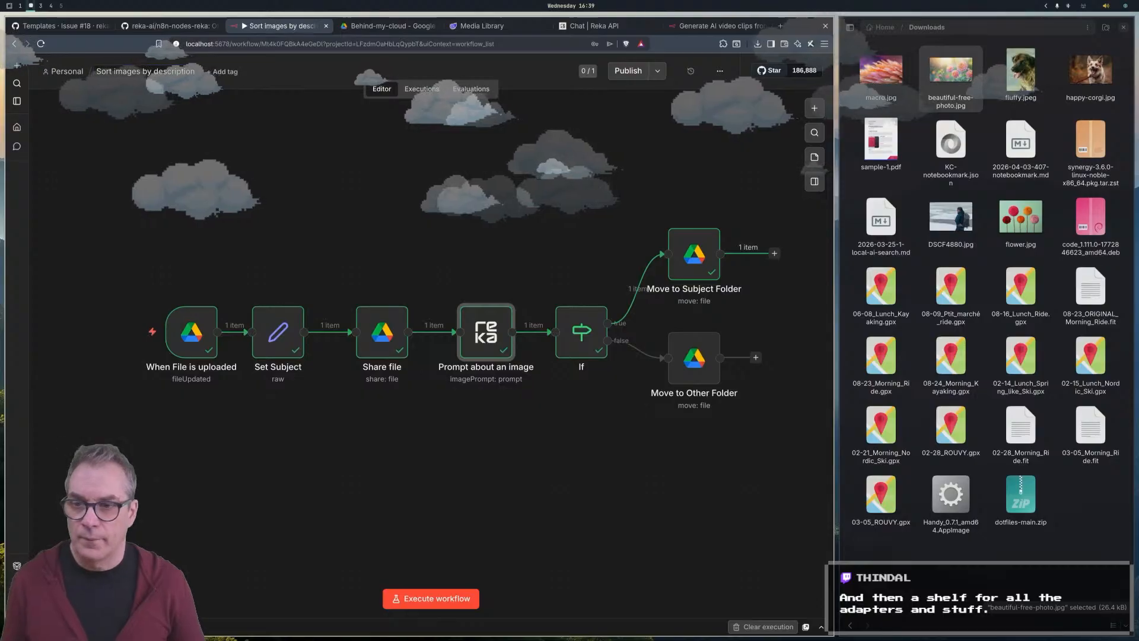
{"action": "left_click", "coordinate": [157, 133]}
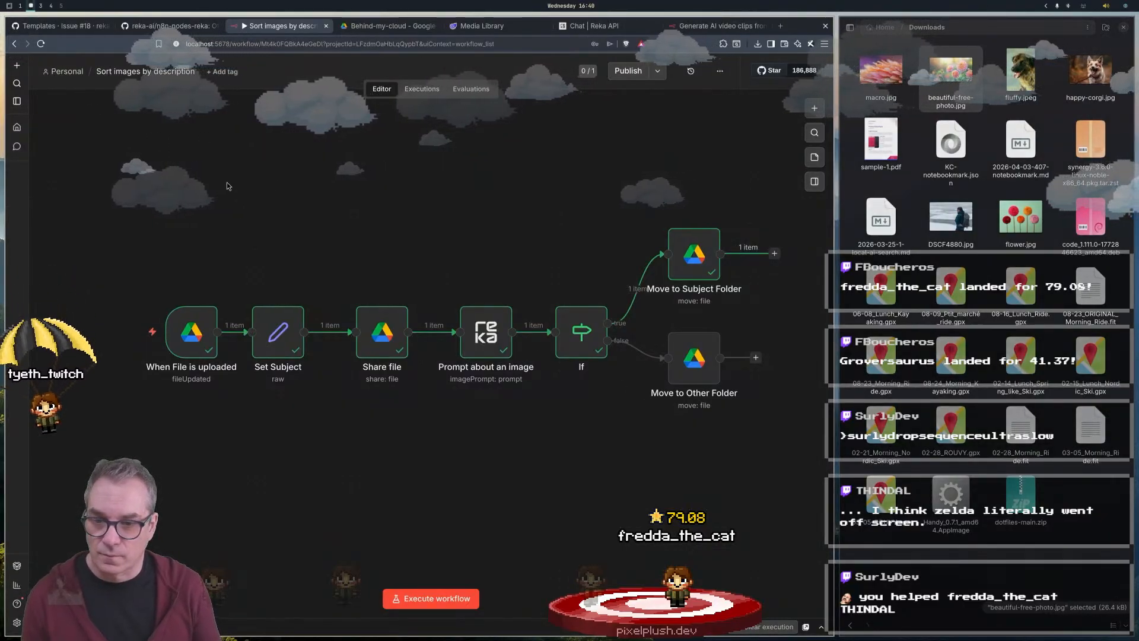
- Copy all nodes of the "Sort images by description" workflow and paste them into a new workflow in the Personal project
{"action": "left_click_drag", "start_coordinate": [87, 130], "coordinate": [854, 536]}
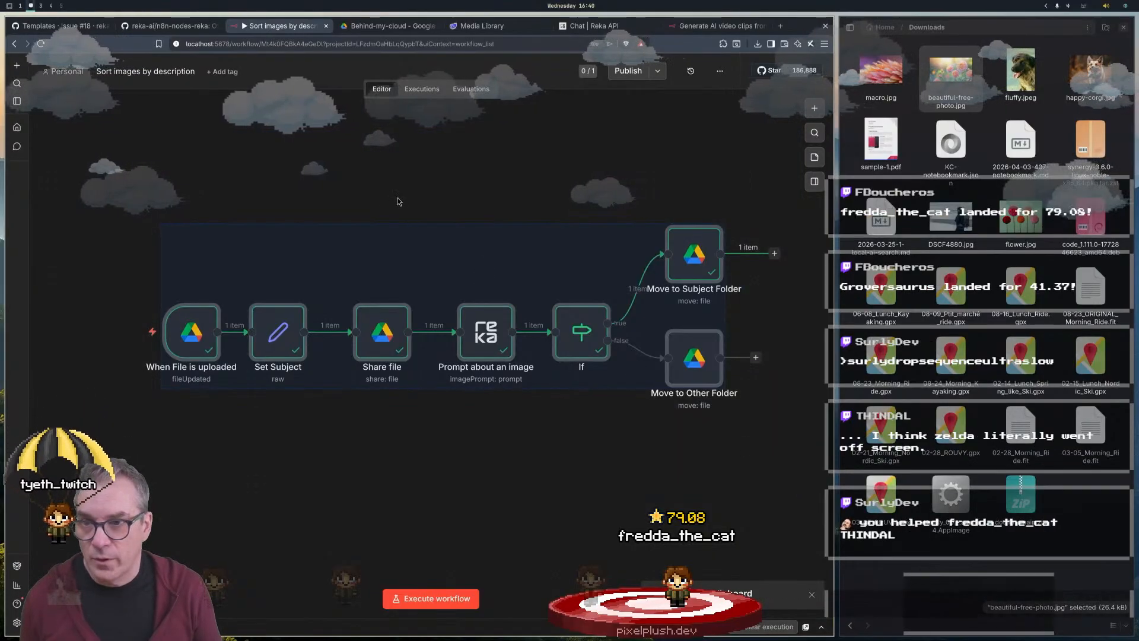
{"action": "left_click", "coordinate": [72, 71]}
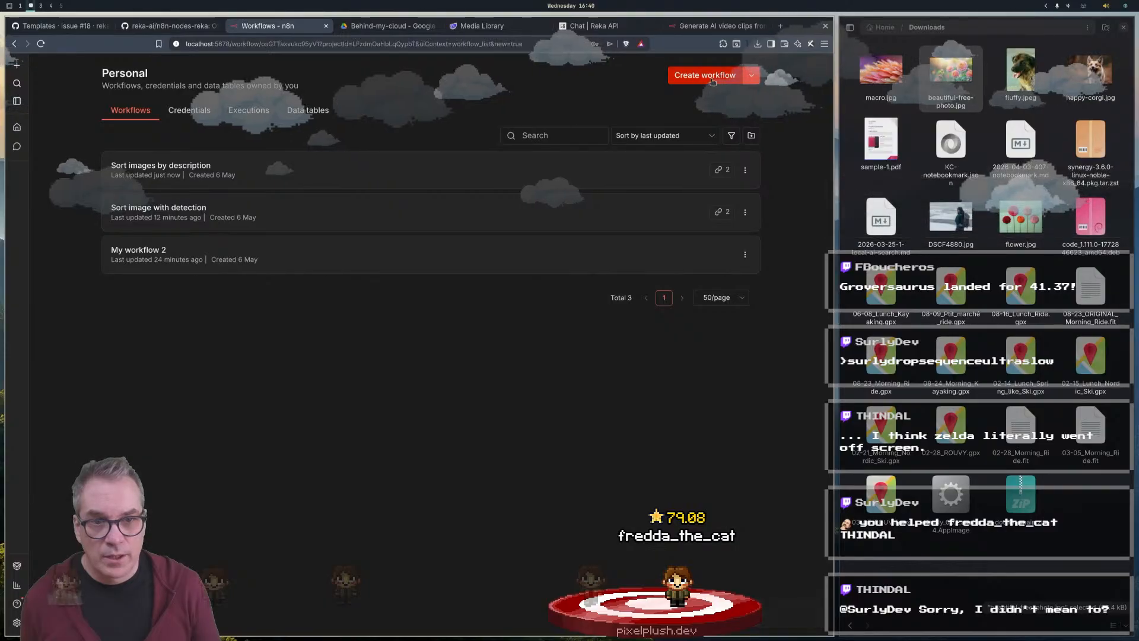
{"action": "left_click", "coordinate": [705, 75]}
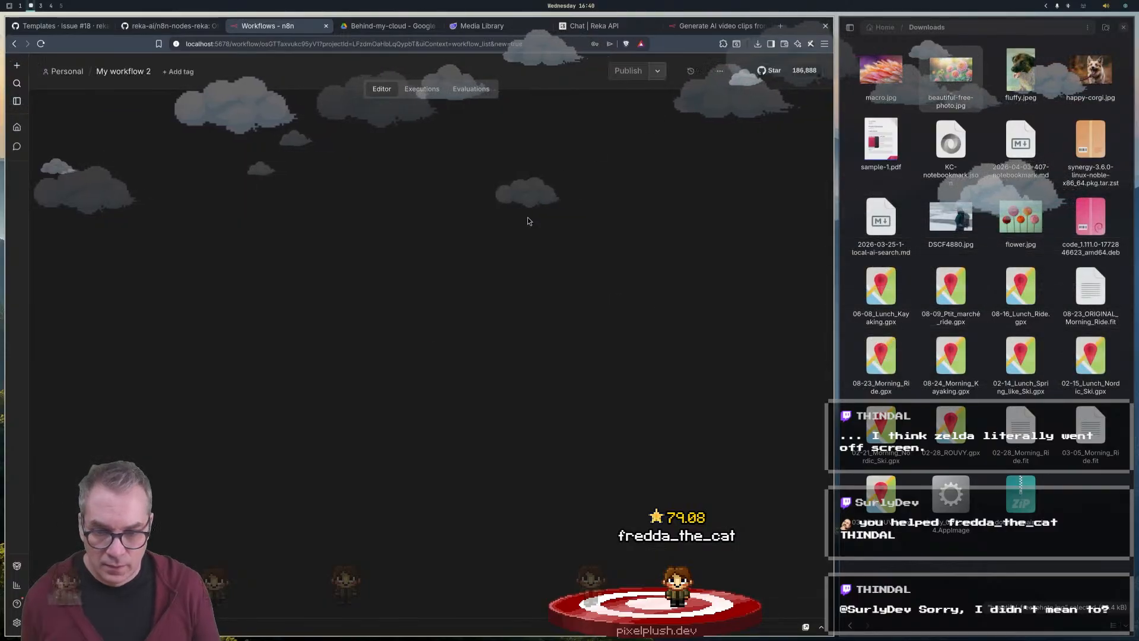
{"action": "key", "text": "ctrl+v"}
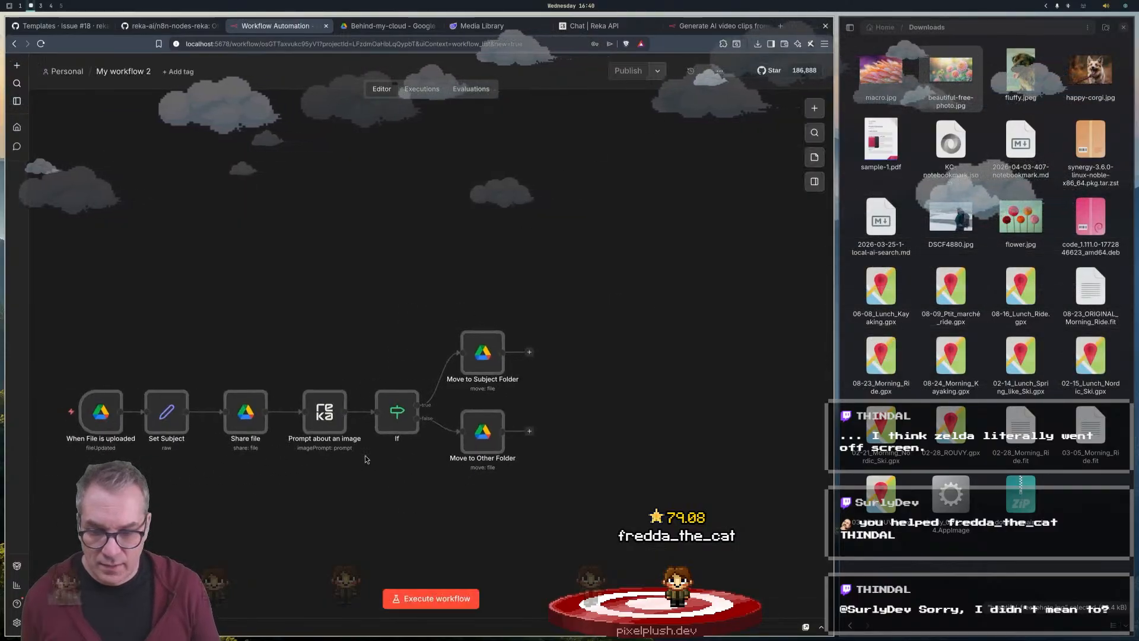
{"action": "scroll", "coordinate": [365, 459], "scroll_direction": "right", "scroll_amount": 5}
{"action": "scroll", "coordinate": [366, 459], "scroll_direction": "left", "scroll_amount": 9}
{"action": "scroll", "coordinate": [442, 422], "scroll_direction": "down", "scroll_amount": 3}
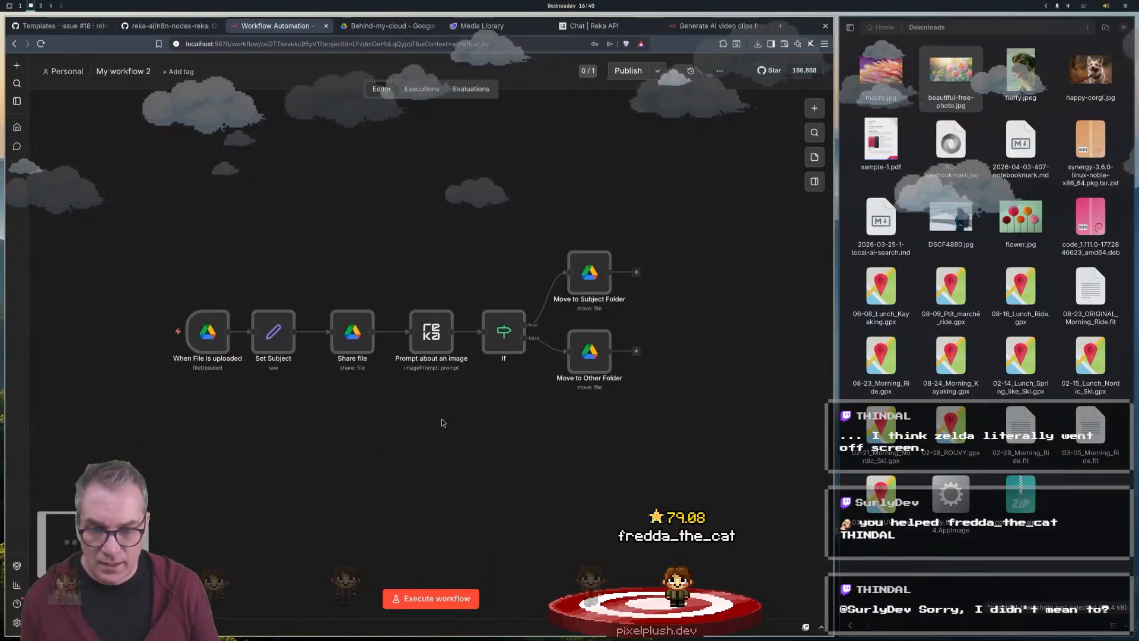
- Change the Reka node's operation to PROMPT ABOUT A SMALL VIDEO and expand the input data of When File is uploaded
{"action": "left_click", "coordinate": [439, 330]}
{"action": "double_click", "coordinate": [437, 327]}
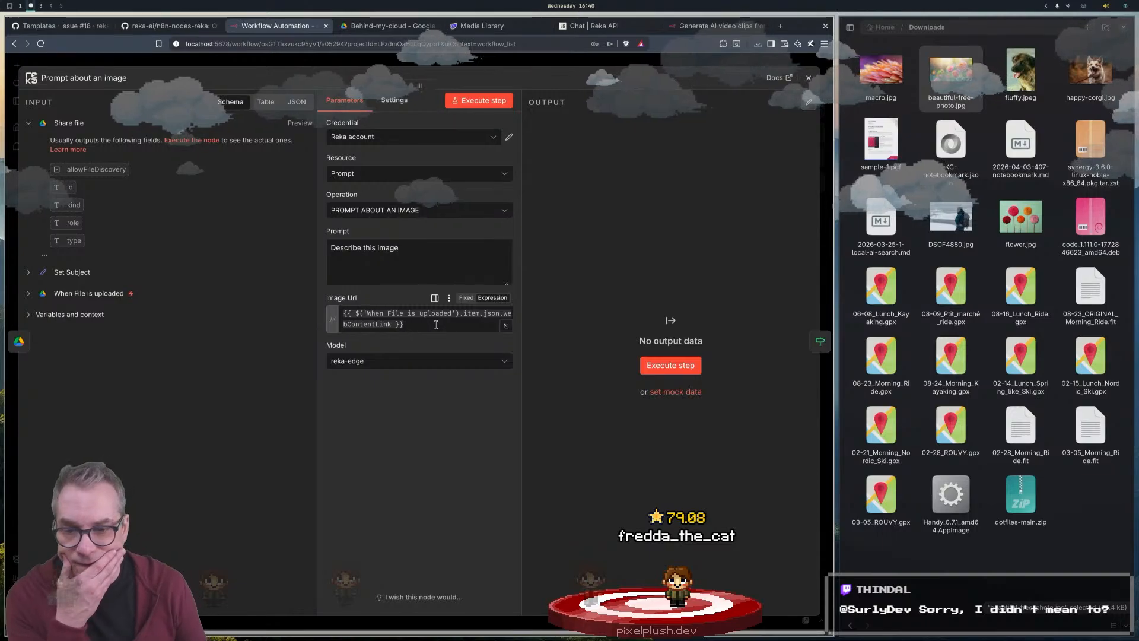
{"action": "left_click", "coordinate": [461, 211]}
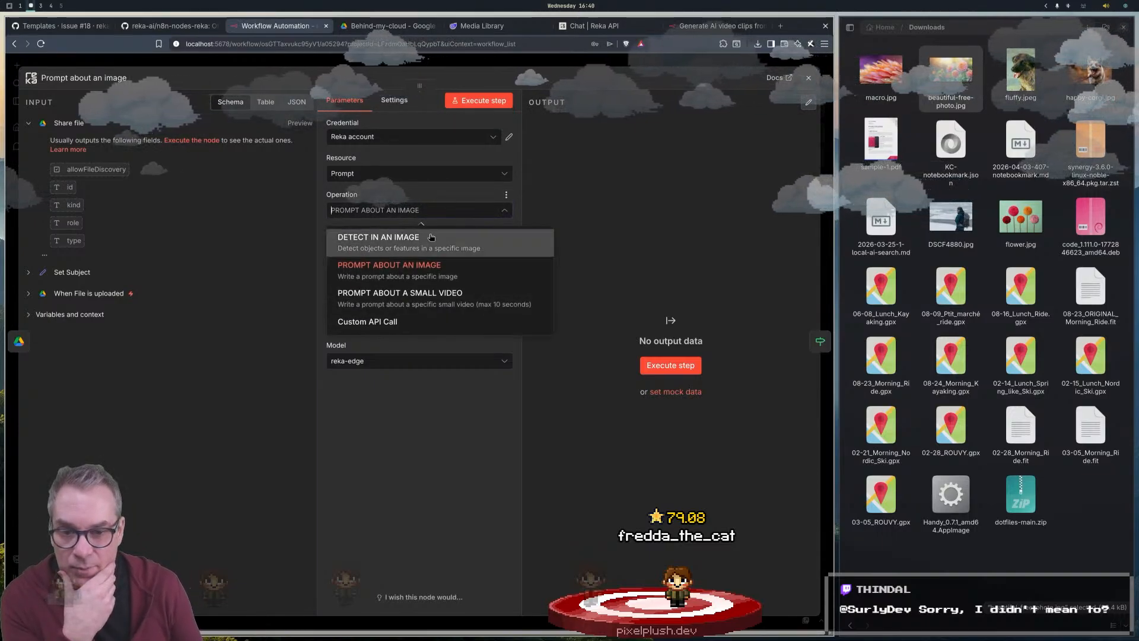
{"action": "left_click", "coordinate": [444, 295]}
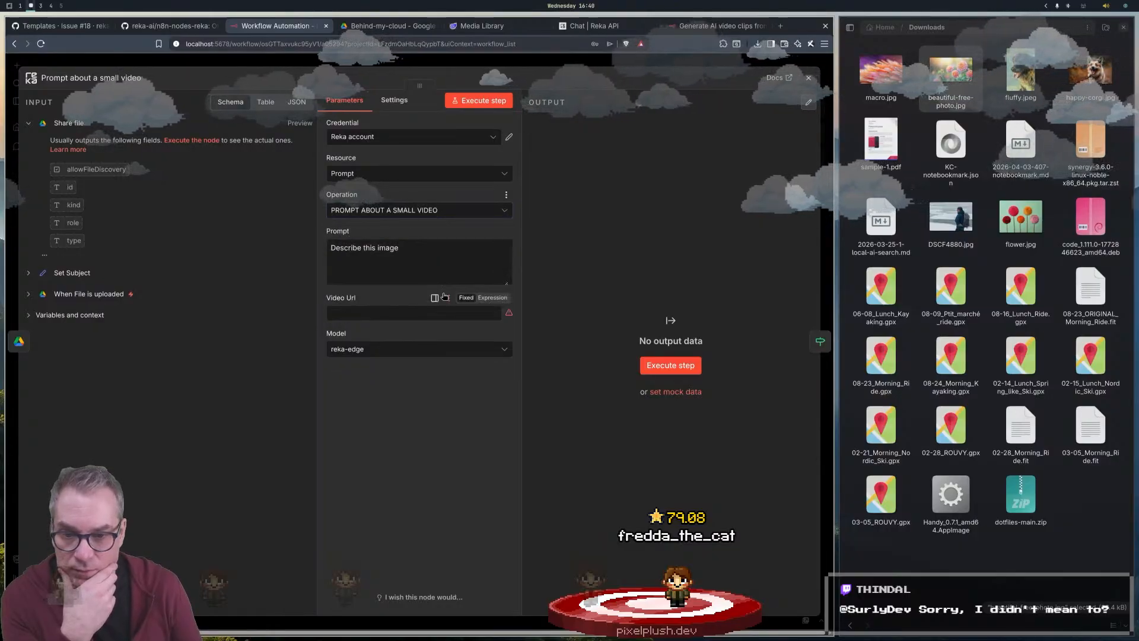
{"action": "left_click", "coordinate": [350, 310]}
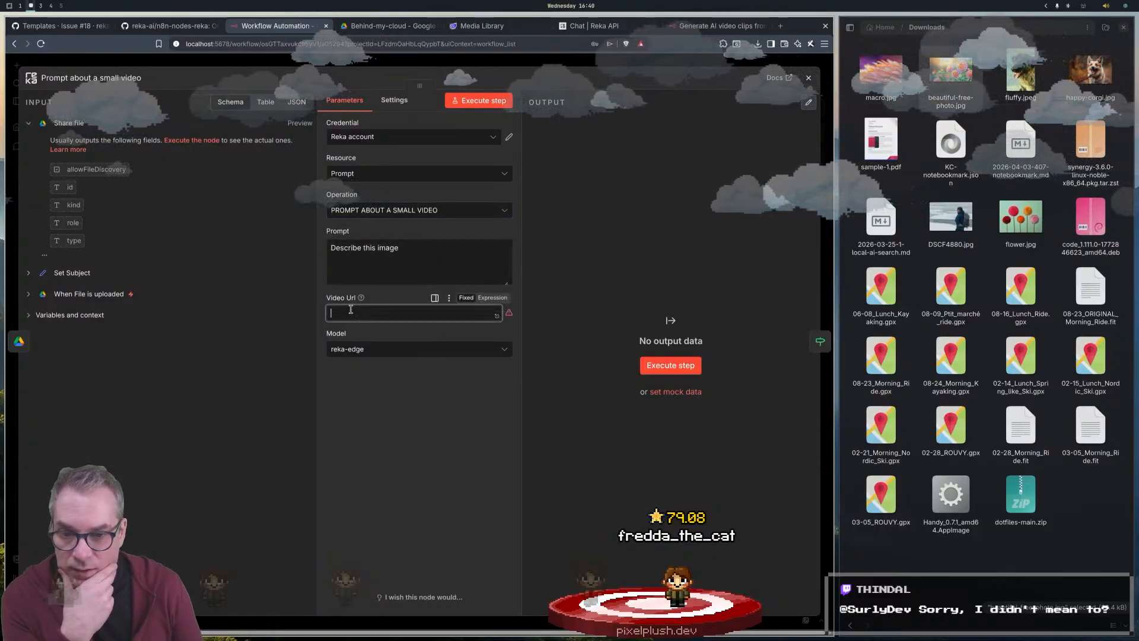
{"action": "left_click", "coordinate": [29, 295]}
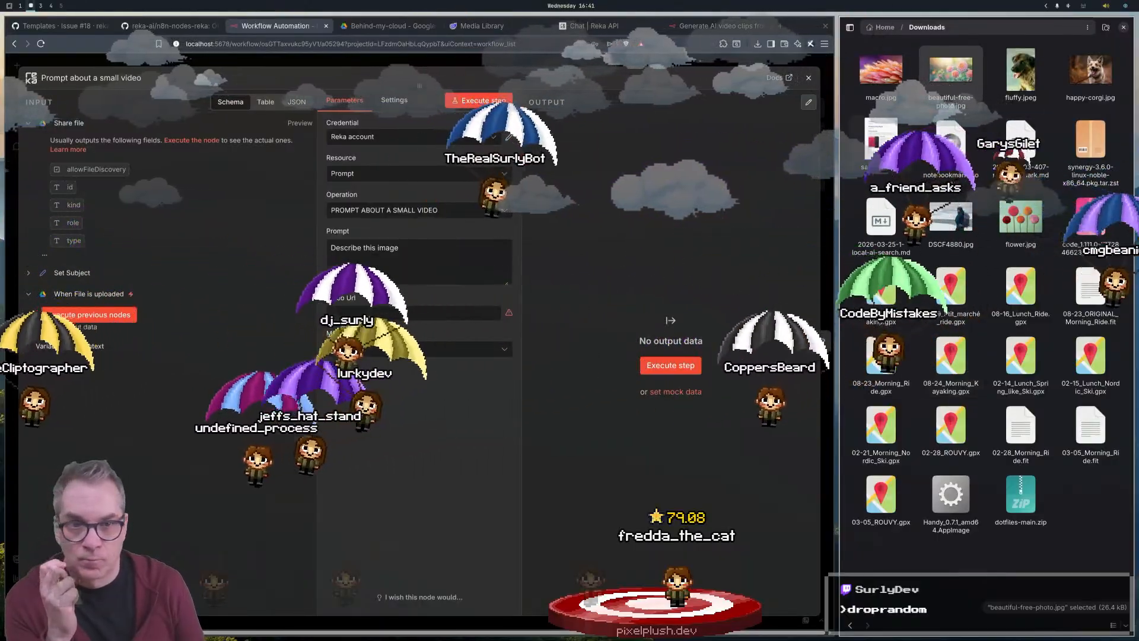
- Search the web for "5 sec video" in a separate tab, look through the results for a short sample clip, and close the tab
{"action": "left_click", "coordinate": [779, 27]}
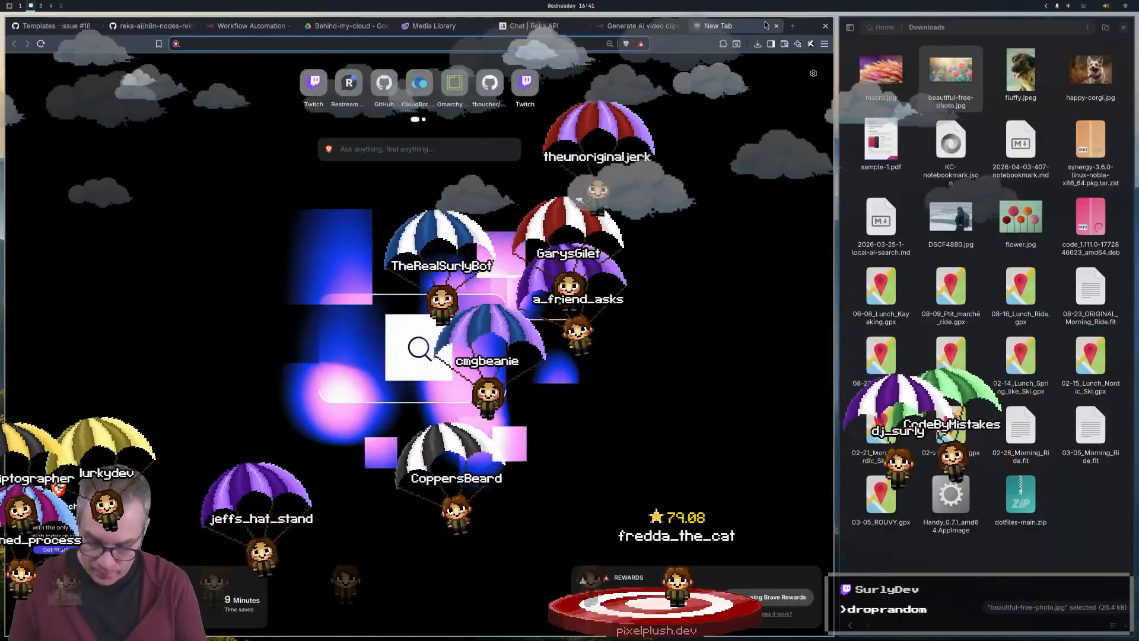
{"action": "type", "text": "5 sec "}
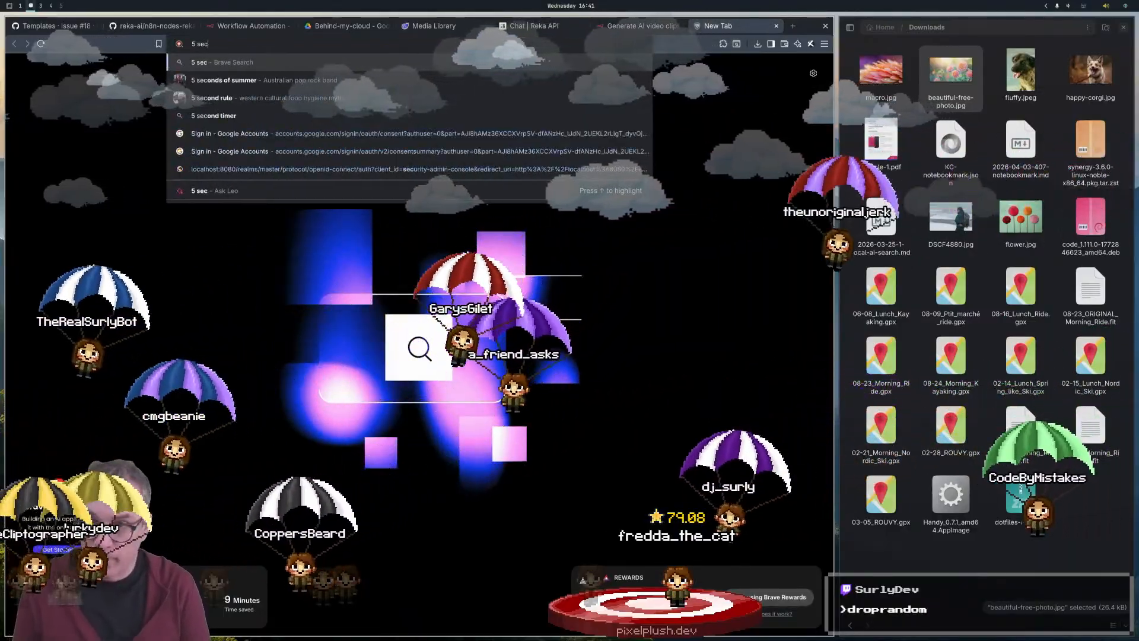
{"action": "type", "text": "video"}
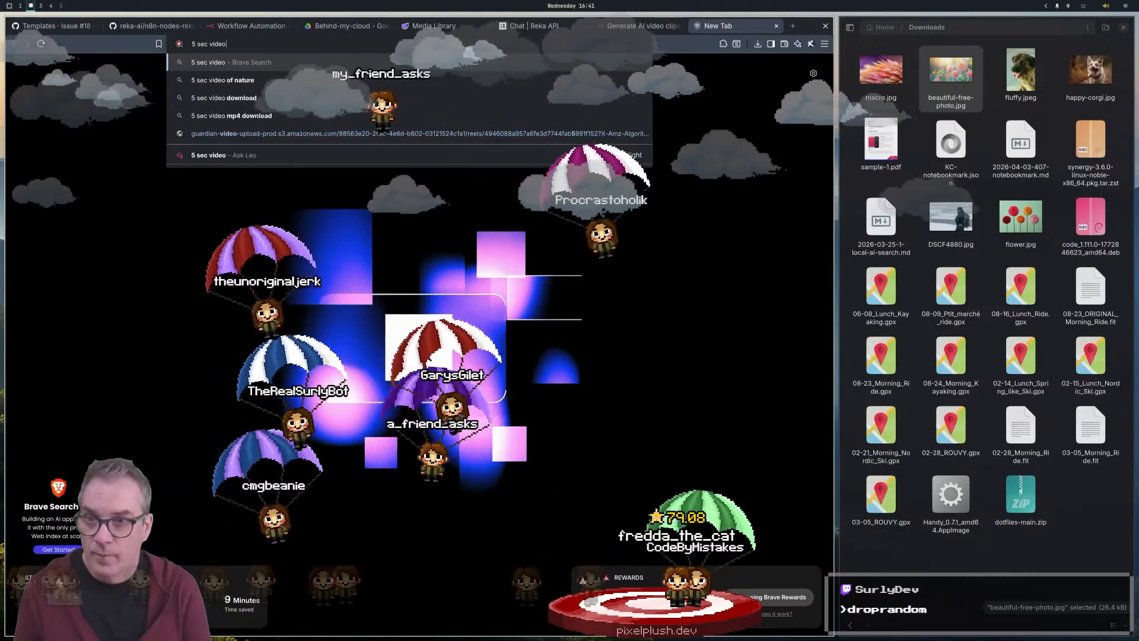
{"action": "key", "text": "Return"}
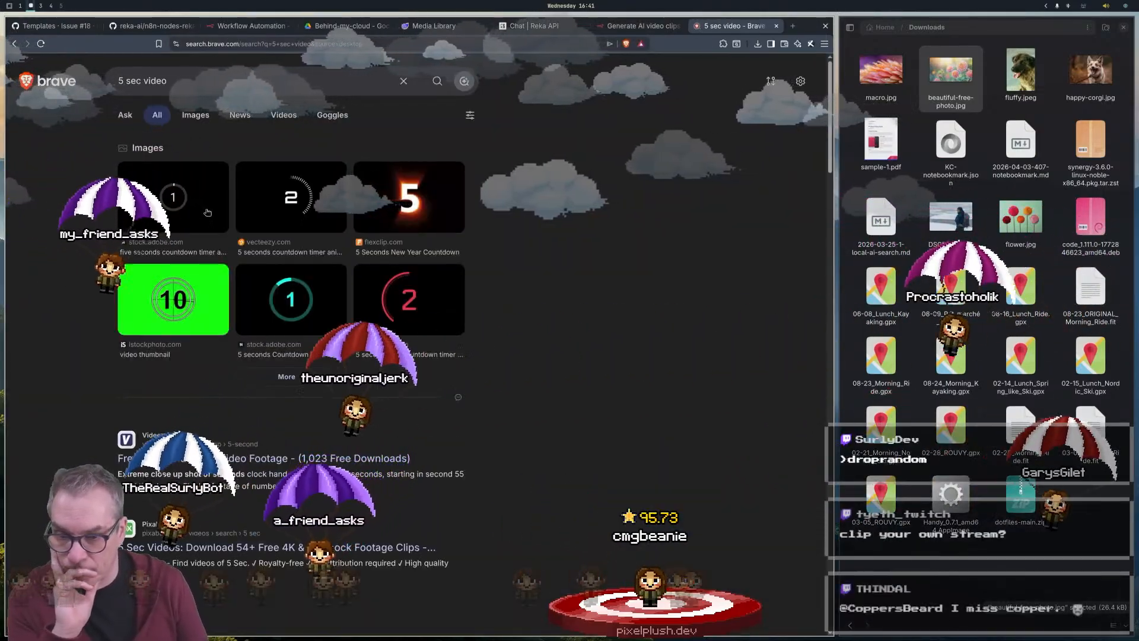
{"action": "scroll", "coordinate": [355, 217], "scroll_direction": "down", "scroll_amount": 6}
{"action": "scroll", "coordinate": [355, 217], "scroll_direction": "down", "scroll_amount": 7}
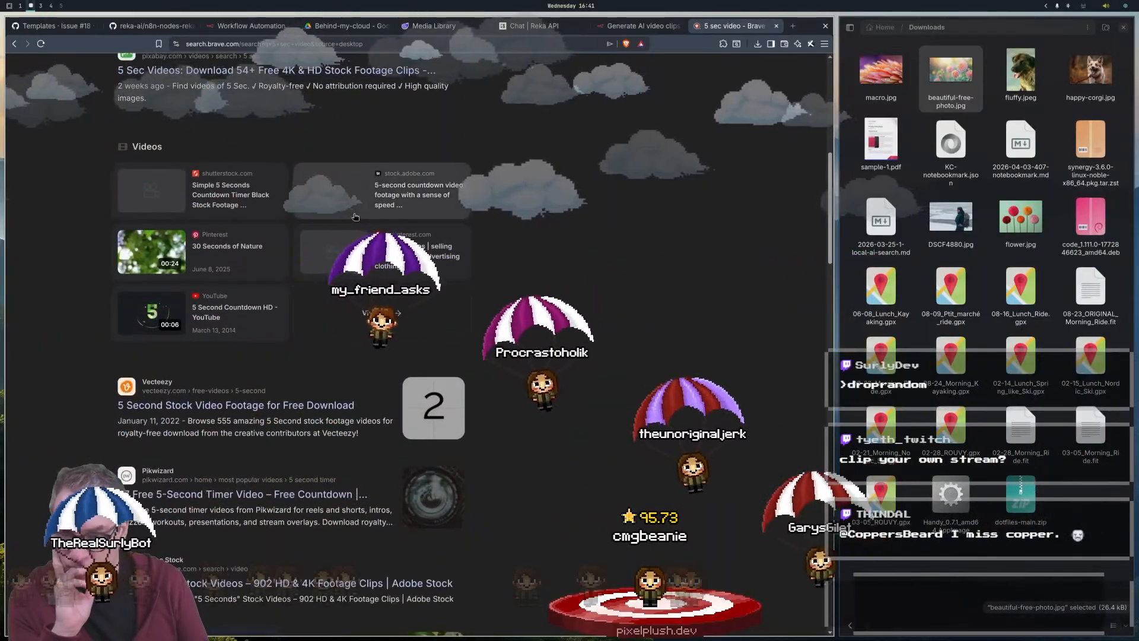
{"action": "scroll", "coordinate": [354, 217], "scroll_direction": "down", "scroll_amount": 3}
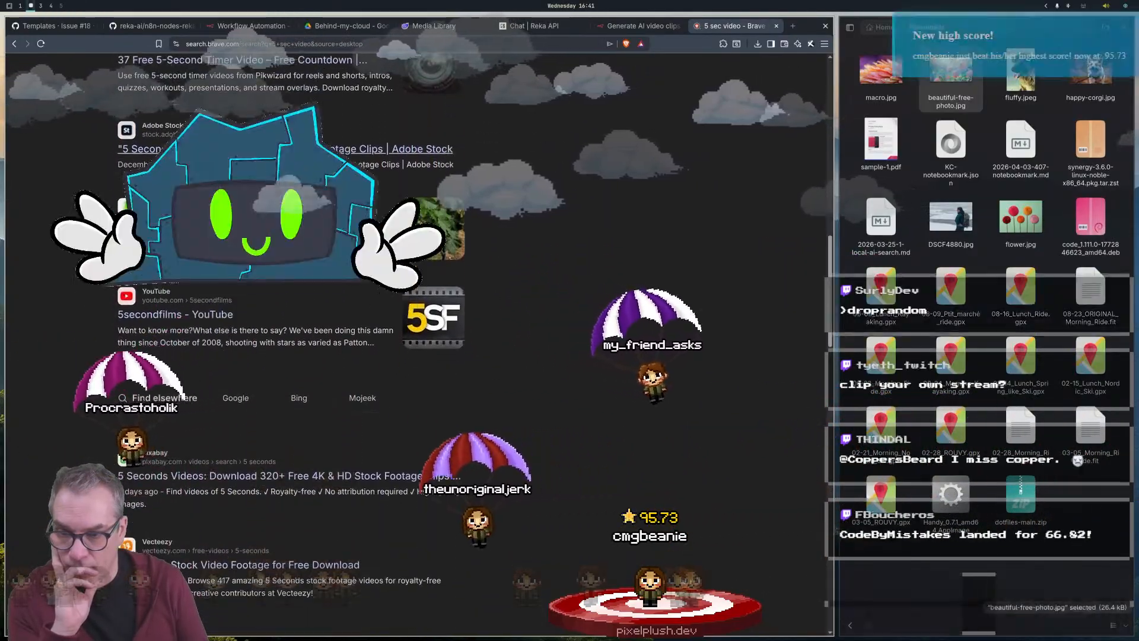
{"action": "scroll", "coordinate": [355, 217], "scroll_direction": "up", "scroll_amount": 5}
{"action": "scroll", "coordinate": [354, 217], "scroll_direction": "down", "scroll_amount": 3}
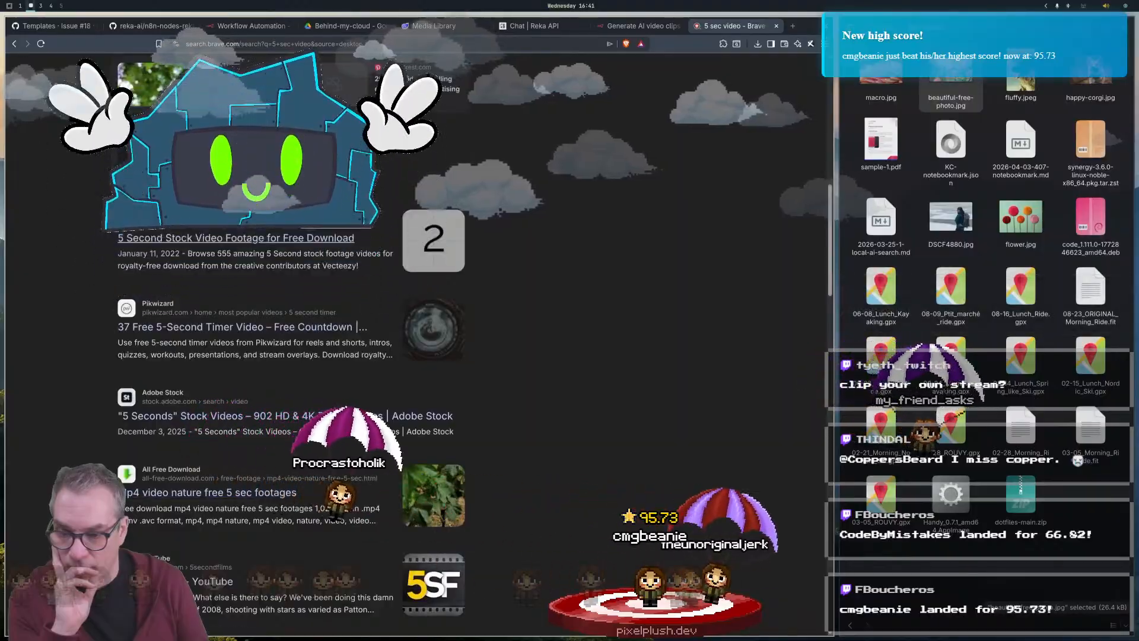
{"action": "scroll", "coordinate": [355, 217], "scroll_direction": "down", "scroll_amount": 2}
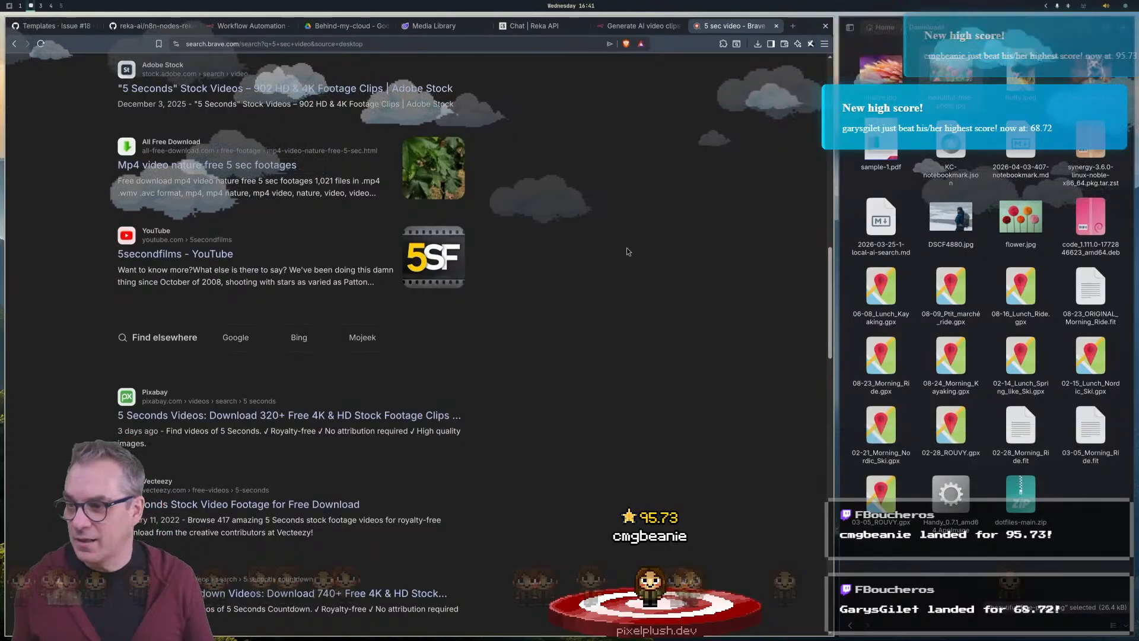
{"action": "left_click", "coordinate": [777, 26]}
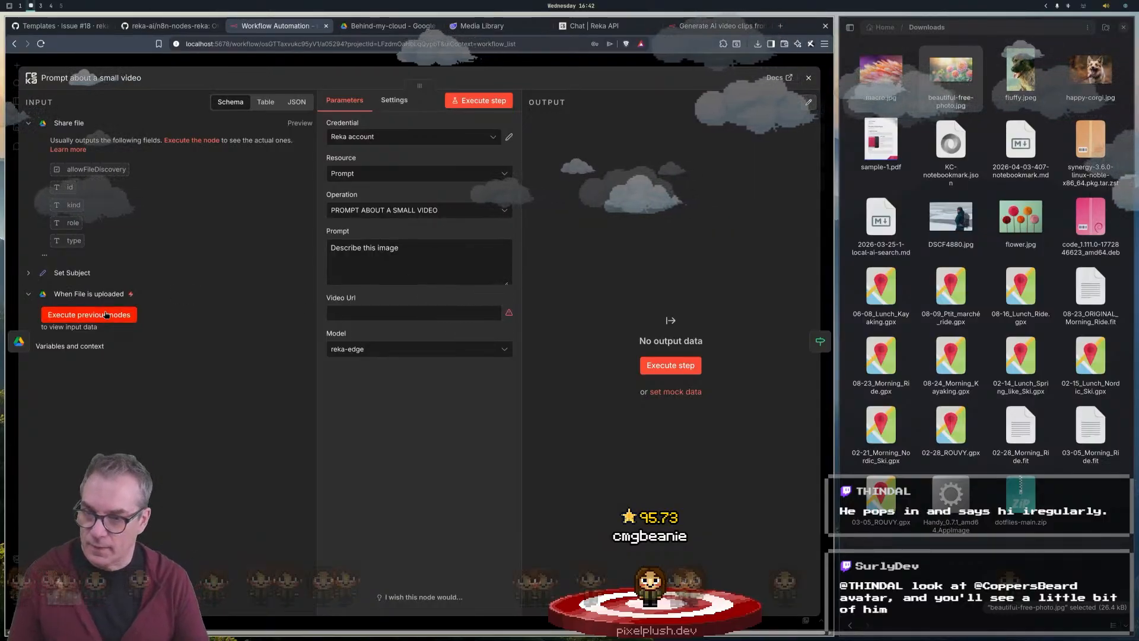
- Upload beautiful-free-photo.jpg to Google Drive's Behind-my-cloud folder, and execute the nodes preceding the n8n video prompt node
{"action": "left_click", "coordinate": [389, 26]}
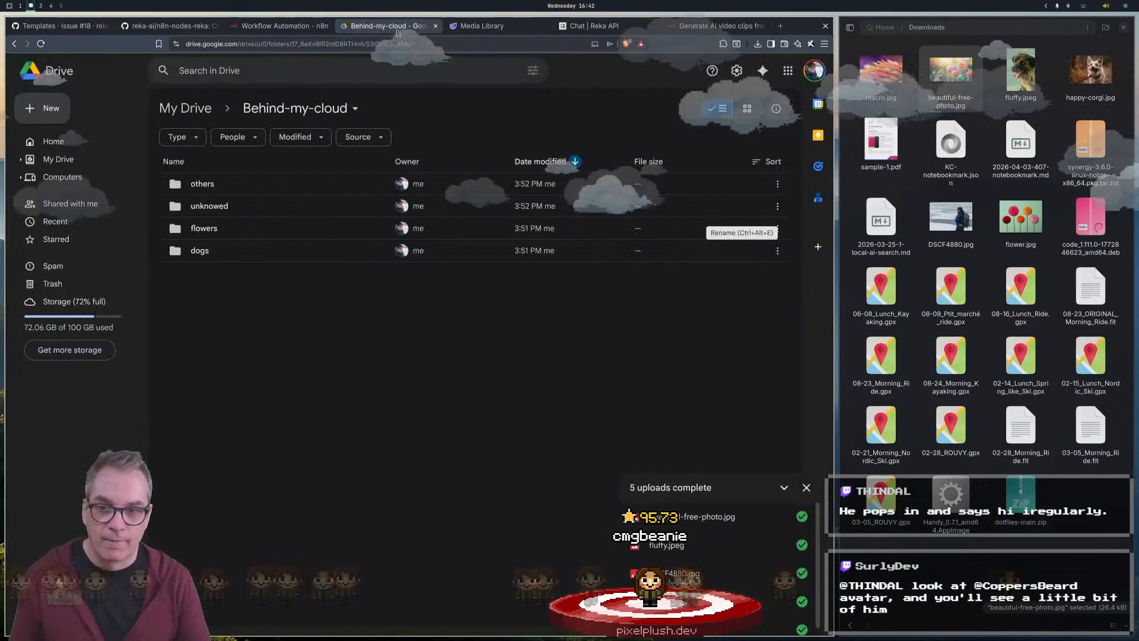
{"action": "left_click_drag", "start_coordinate": [948, 69], "coordinate": [396, 319]}
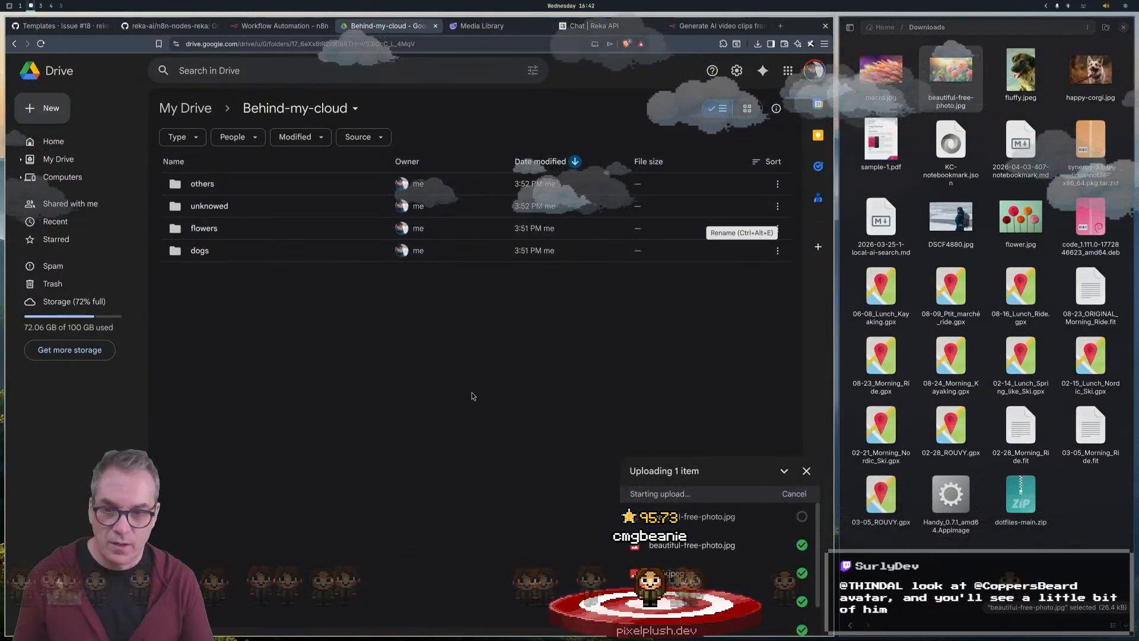
{"action": "left_click", "coordinate": [279, 26]}
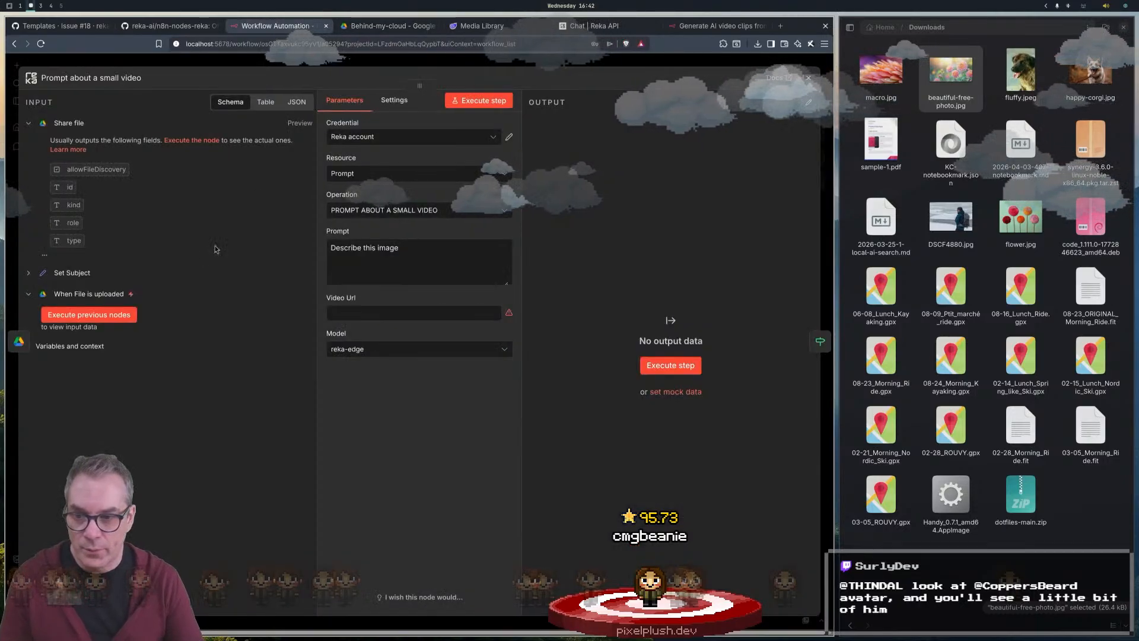
{"action": "left_click", "coordinate": [116, 315]}
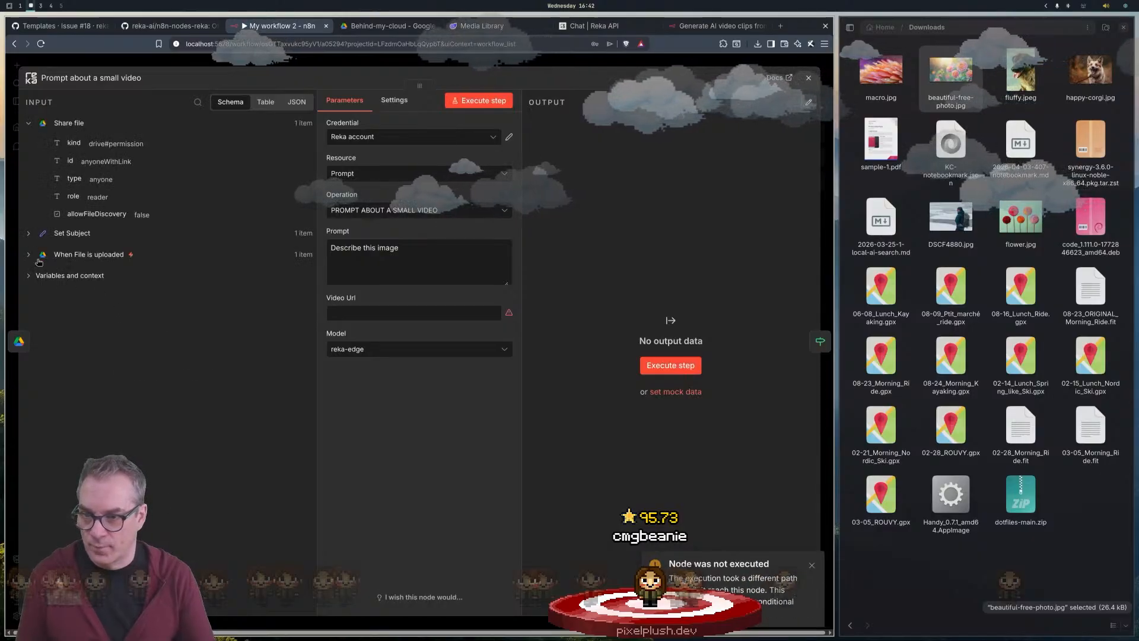
- Expand the When File is uploaded input data and examine its fields for a link usable as the video URL
{"action": "left_click", "coordinate": [28, 256]}
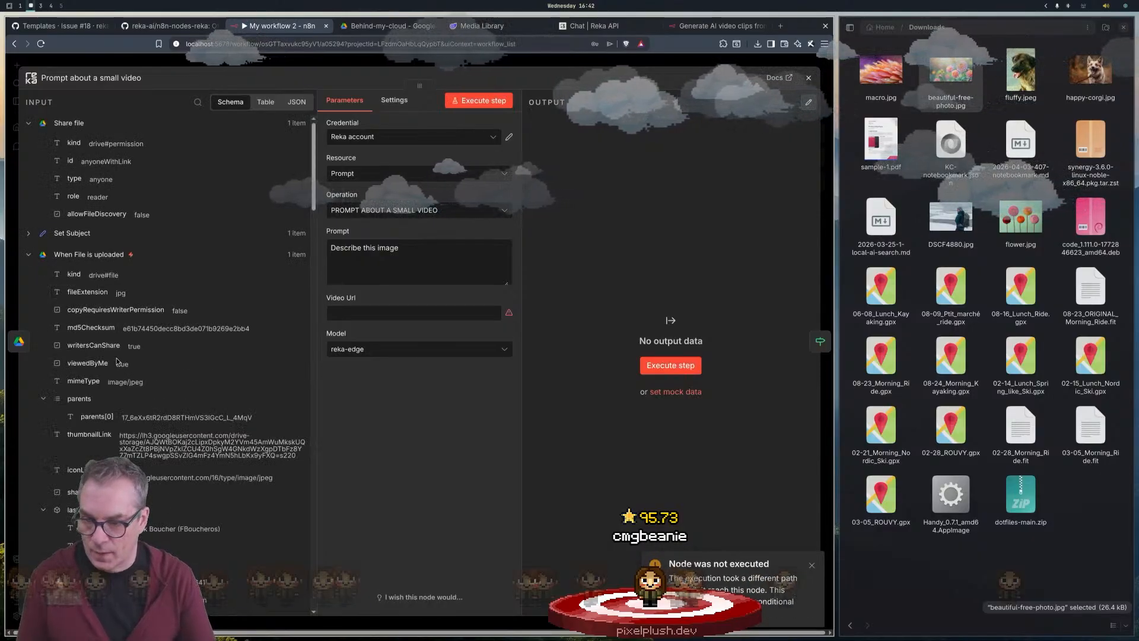
{"action": "left_click", "coordinate": [372, 316]}
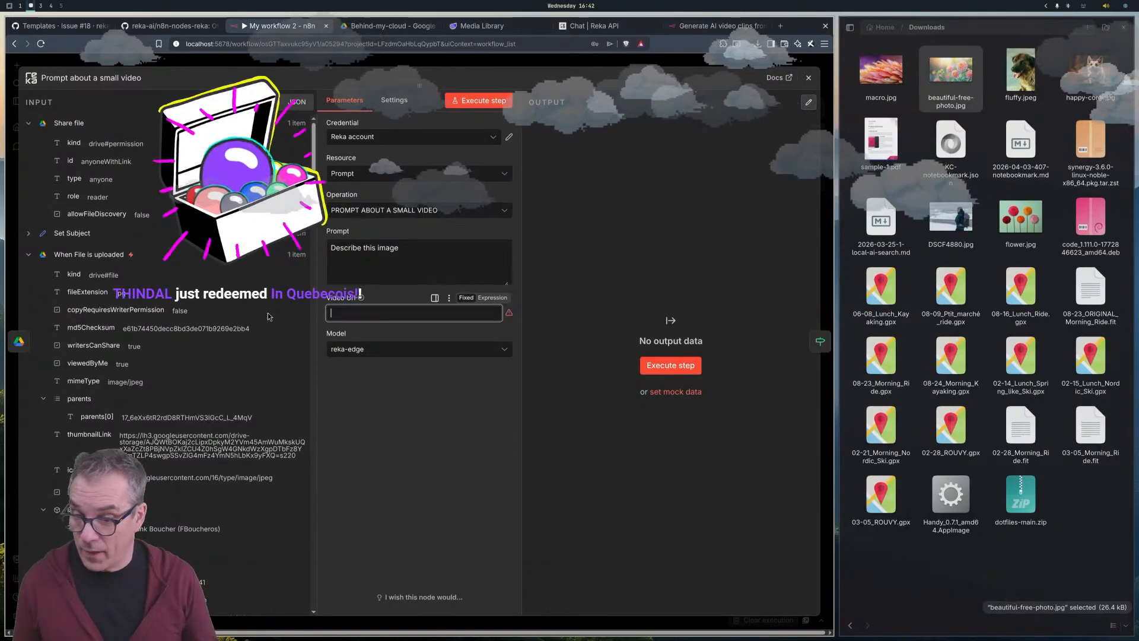
{"action": "scroll", "coordinate": [186, 377], "scroll_direction": "down", "scroll_amount": 10}
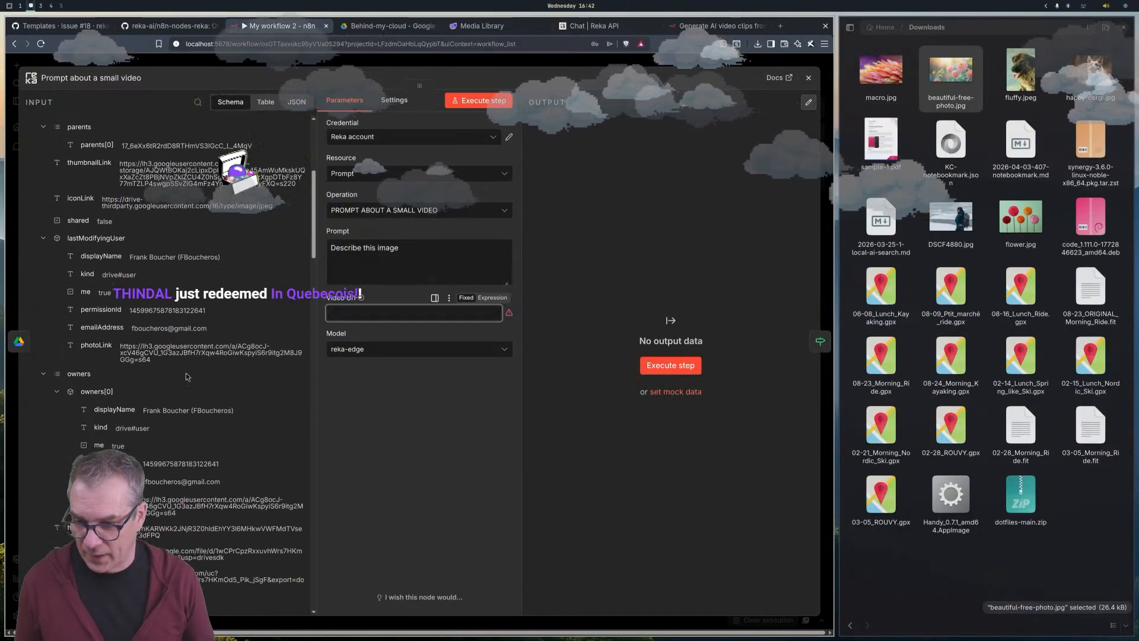
{"action": "scroll", "coordinate": [186, 373], "scroll_direction": "down", "scroll_amount": 5}
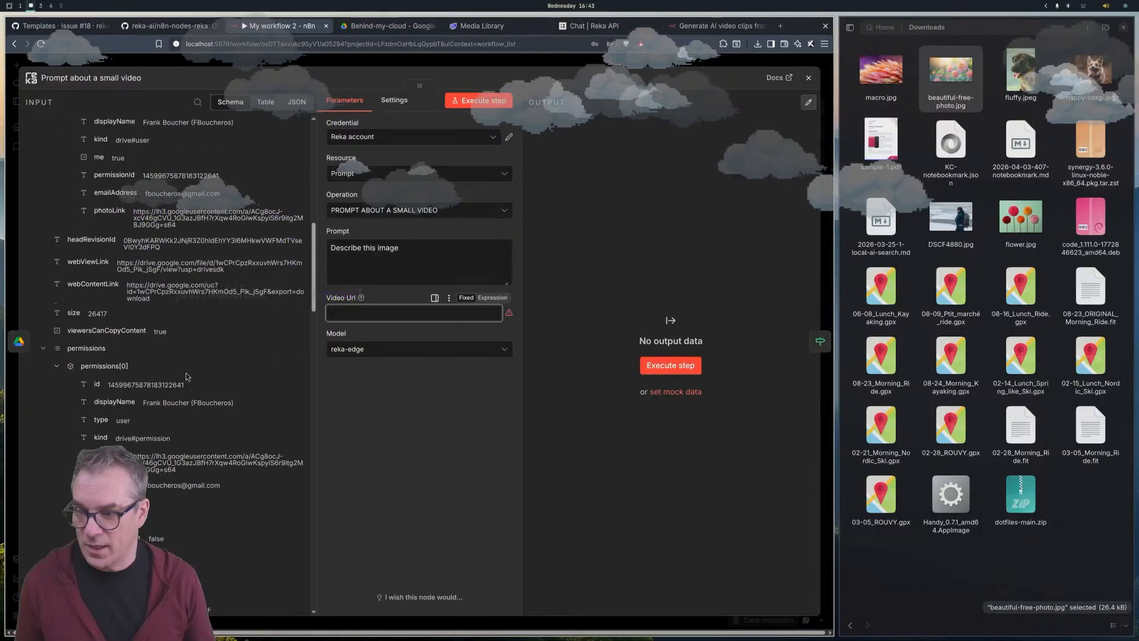
{"action": "scroll", "coordinate": [186, 376], "scroll_direction": "down", "scroll_amount": 6}
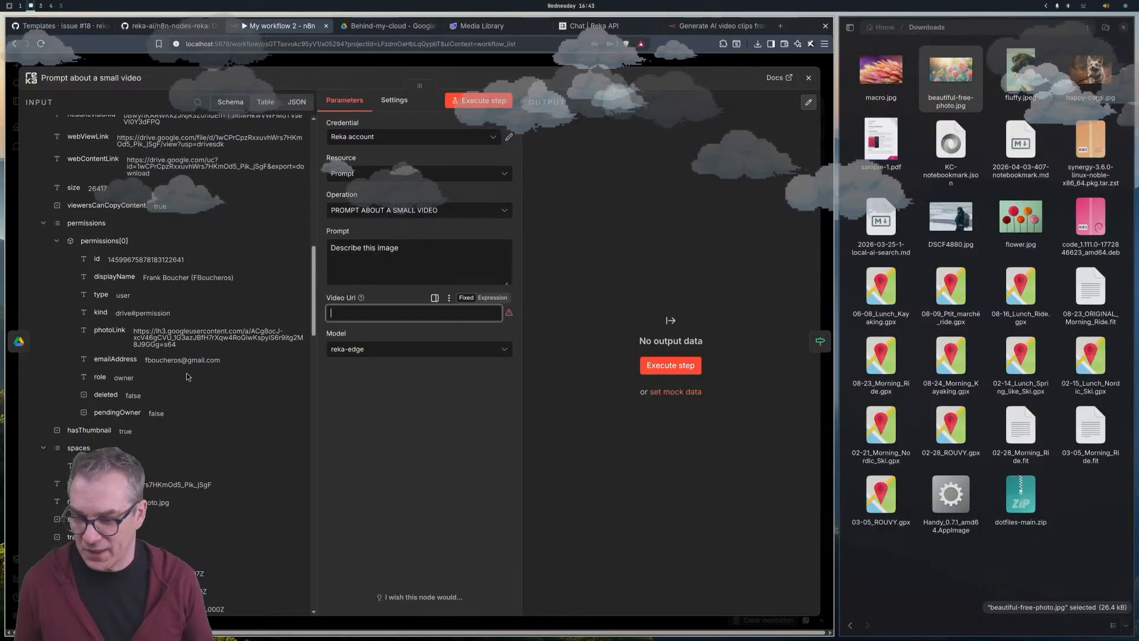
{"action": "scroll", "coordinate": [186, 376], "scroll_direction": "down", "scroll_amount": 6}
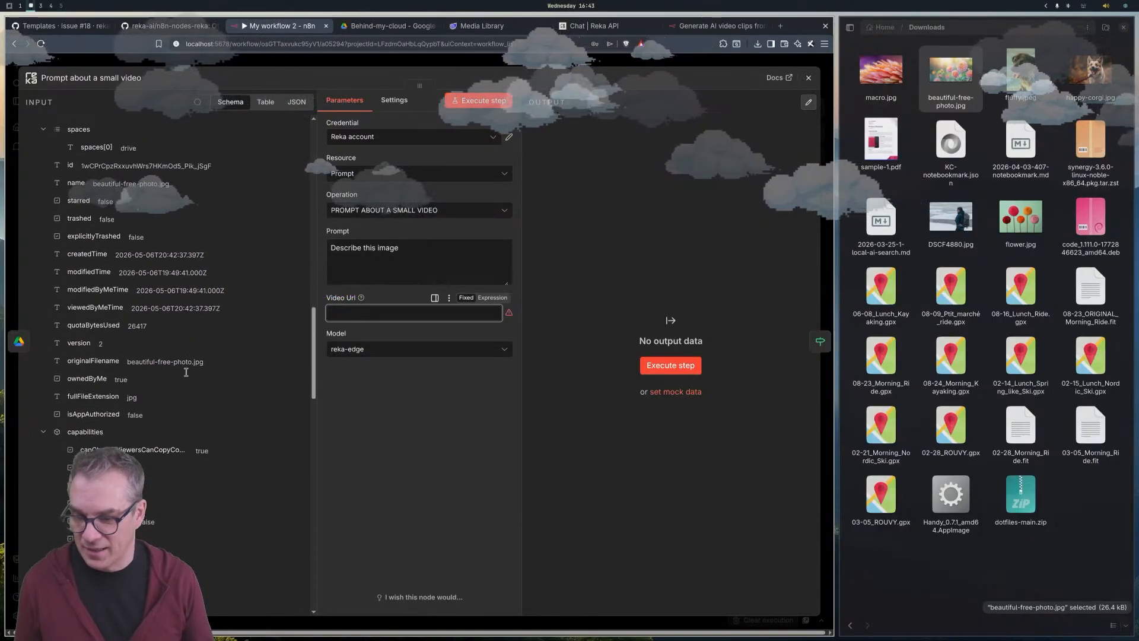
{"action": "scroll", "coordinate": [186, 373], "scroll_direction": "down", "scroll_amount": 6}
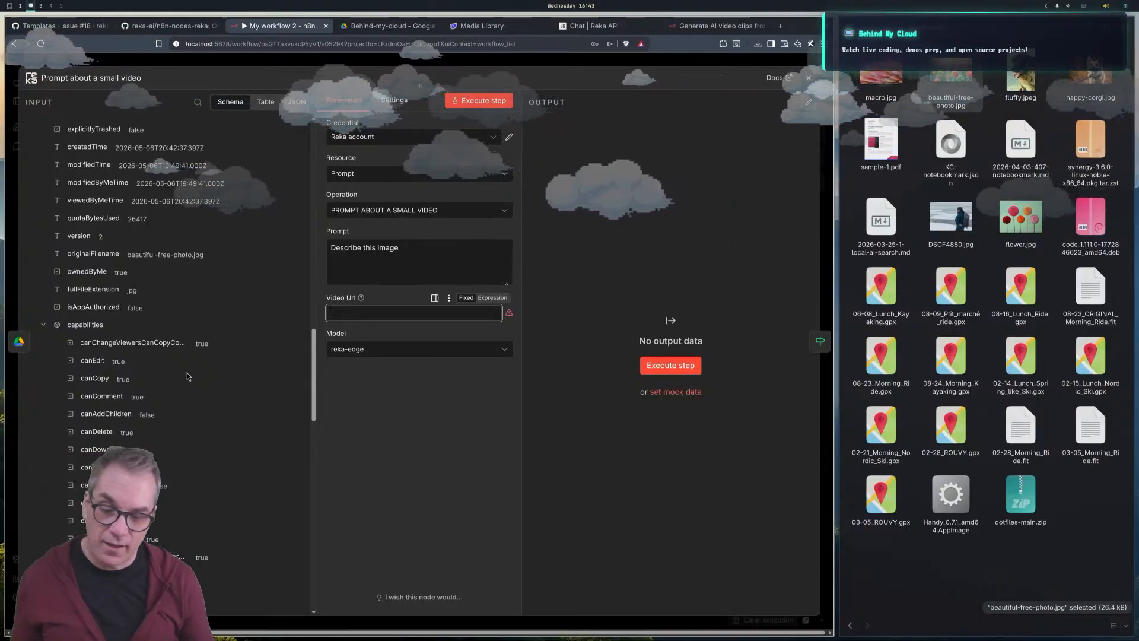
{"action": "scroll", "coordinate": [187, 373], "scroll_direction": "down", "scroll_amount": 4}
{"action": "scroll", "coordinate": [187, 373], "scroll_direction": "down", "scroll_amount": 6}
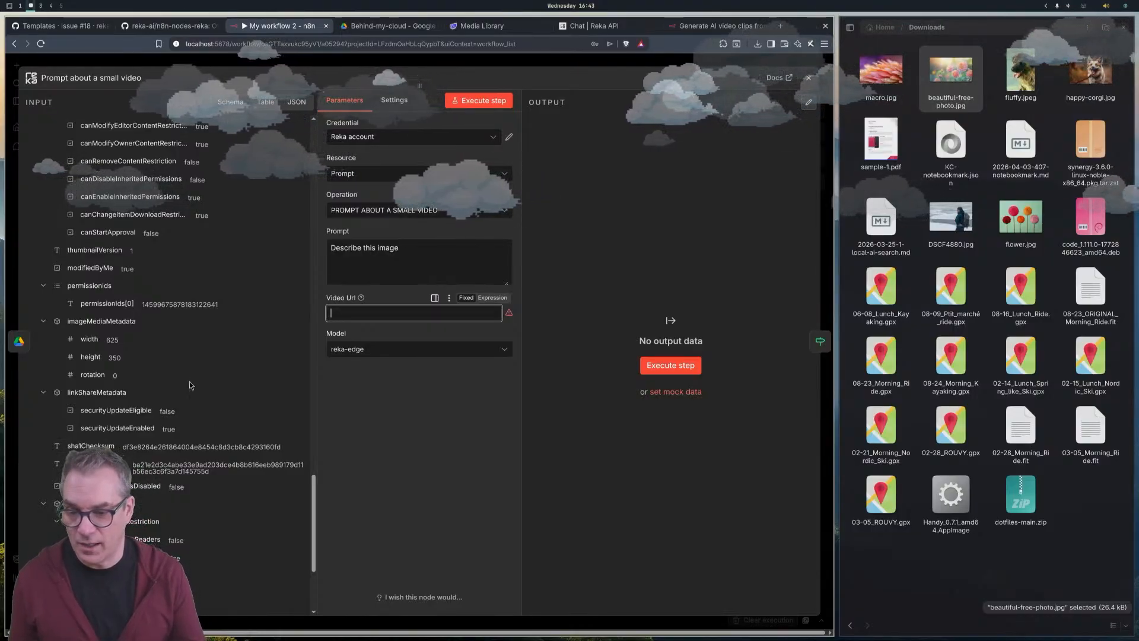
{"action": "scroll", "coordinate": [190, 386], "scroll_direction": "down", "scroll_amount": 3}
{"action": "scroll", "coordinate": [188, 388], "scroll_direction": "down", "scroll_amount": 3}
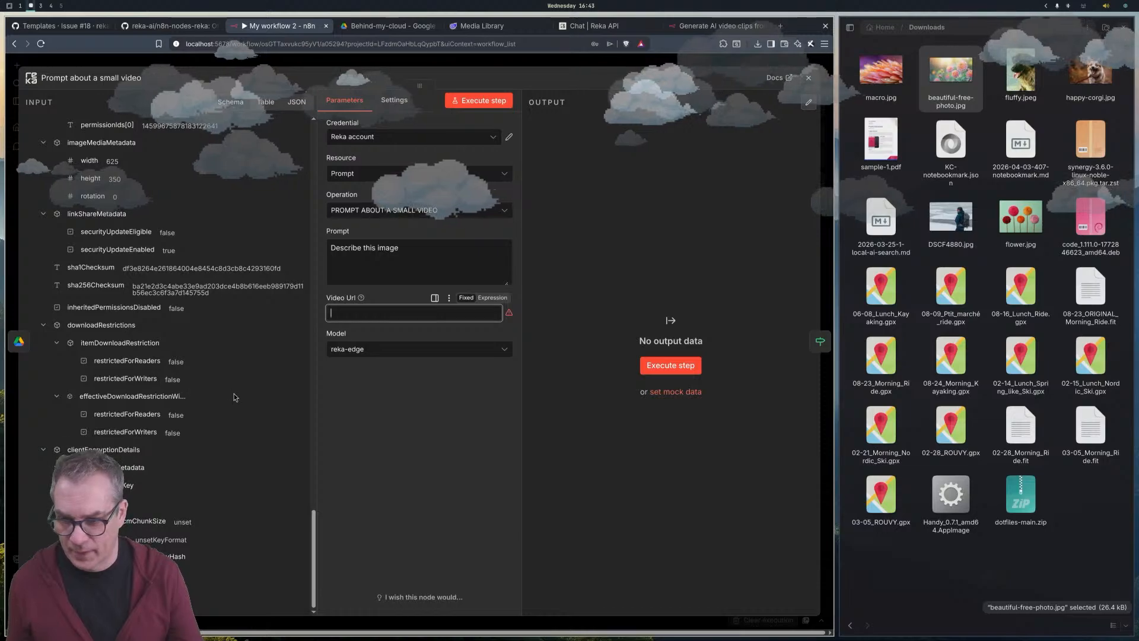
- Map webContentLink from When File is uploaded to the Video Url, and view the available models
{"action": "scroll", "coordinate": [226, 387], "scroll_direction": "up", "scroll_amount": 4}
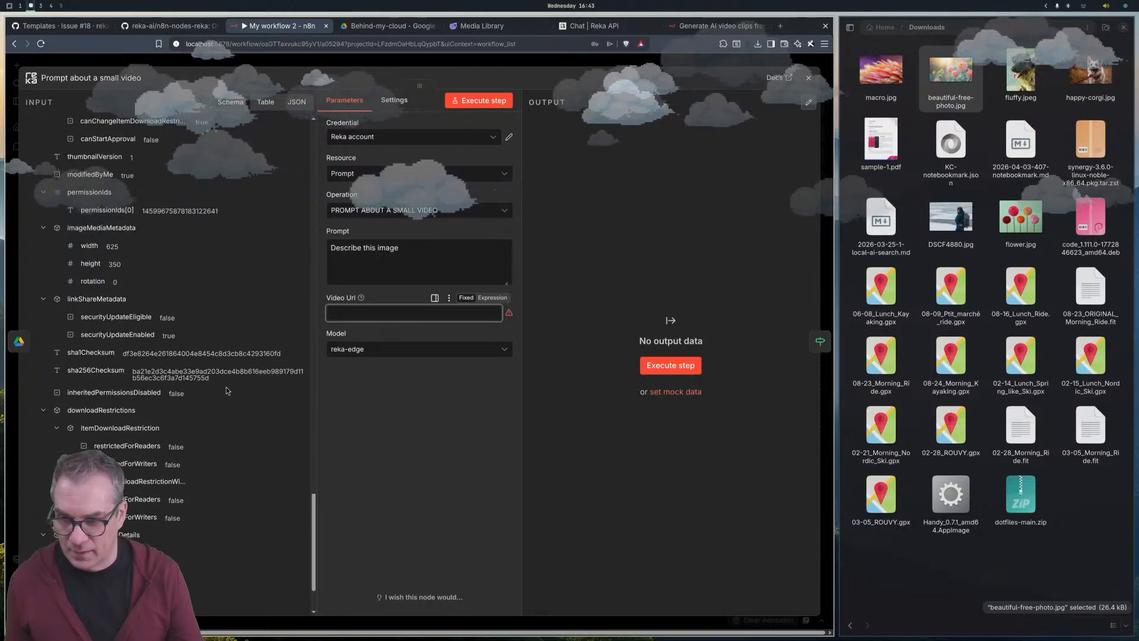
{"action": "scroll", "coordinate": [226, 390], "scroll_direction": "up", "scroll_amount": 10}
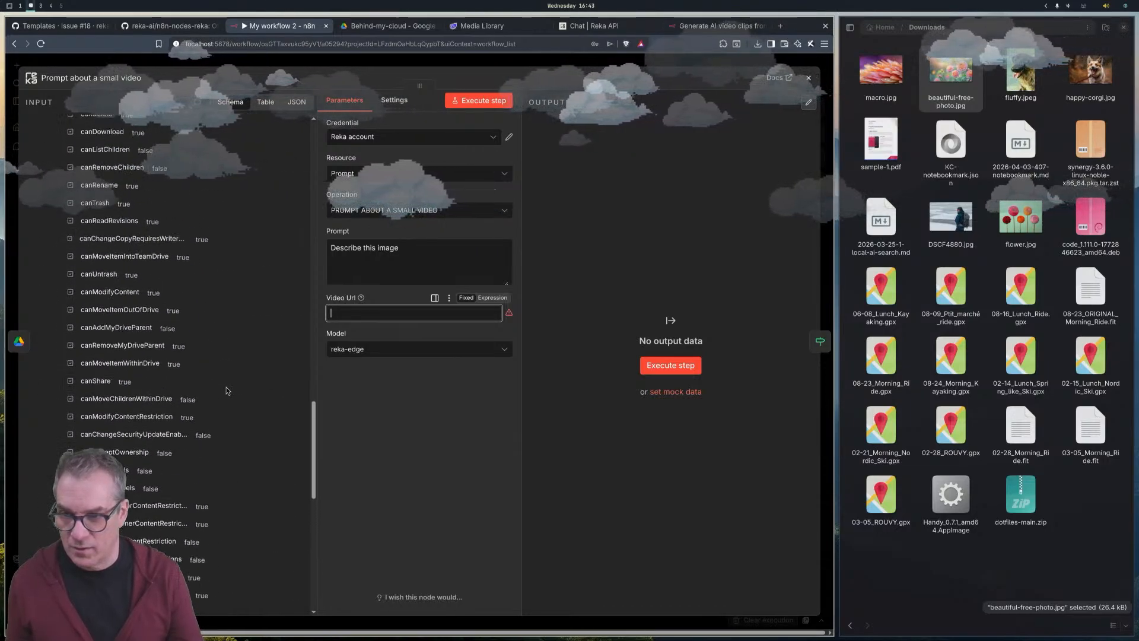
{"action": "scroll", "coordinate": [226, 389], "scroll_direction": "up", "scroll_amount": 10}
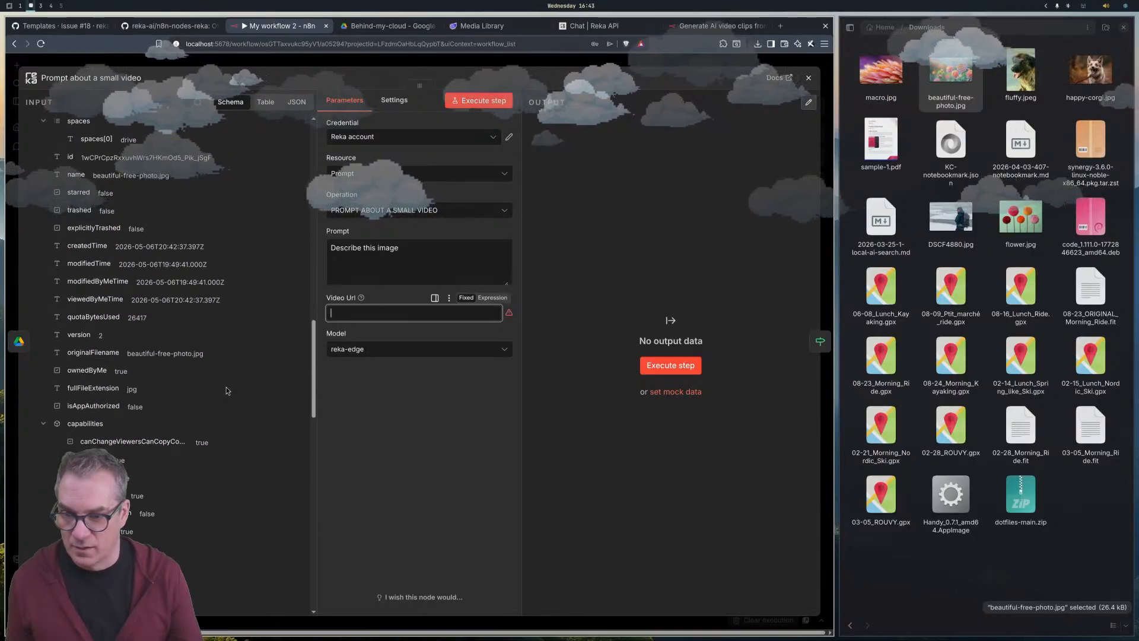
{"action": "scroll", "coordinate": [226, 390], "scroll_direction": "up", "scroll_amount": 4}
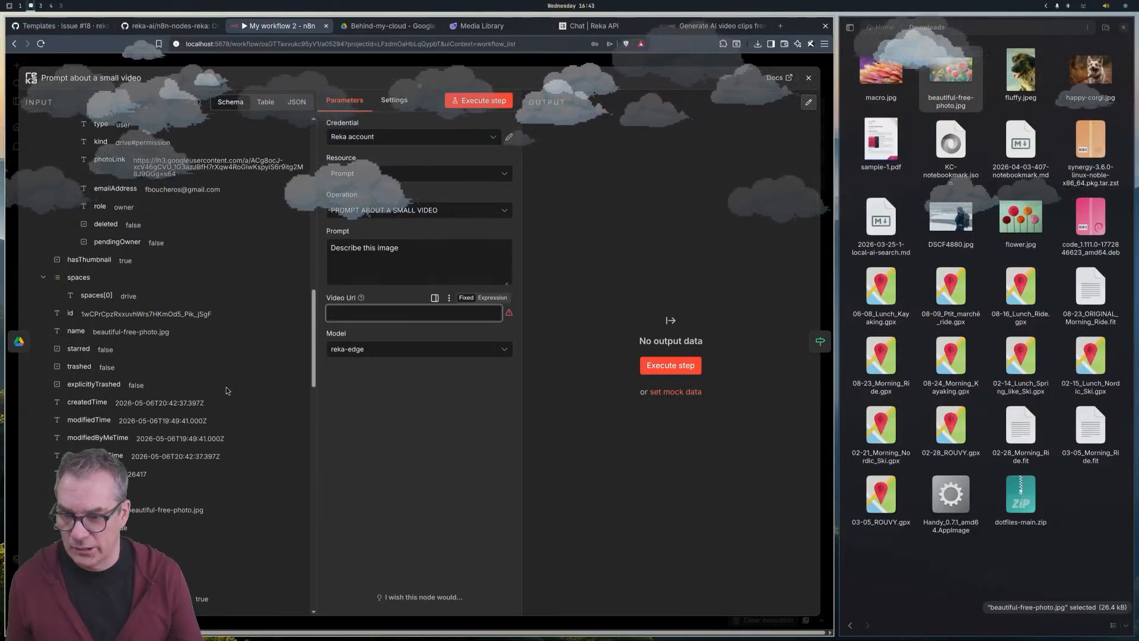
{"action": "scroll", "coordinate": [226, 390], "scroll_direction": "up", "scroll_amount": 3}
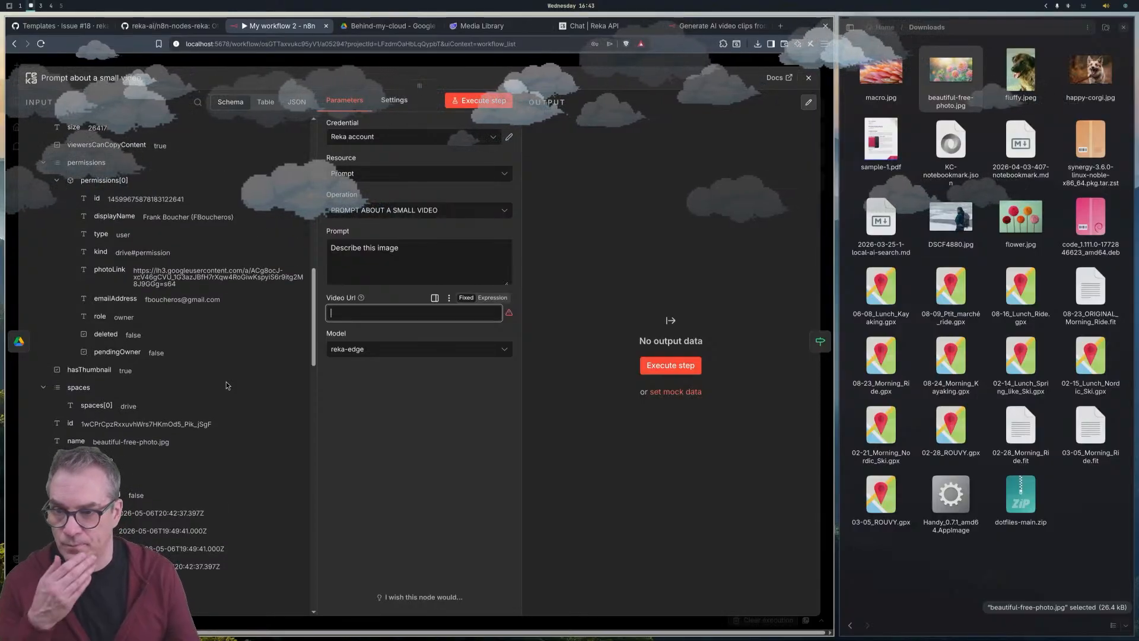
{"action": "scroll", "coordinate": [216, 372], "scroll_direction": "up", "scroll_amount": 3}
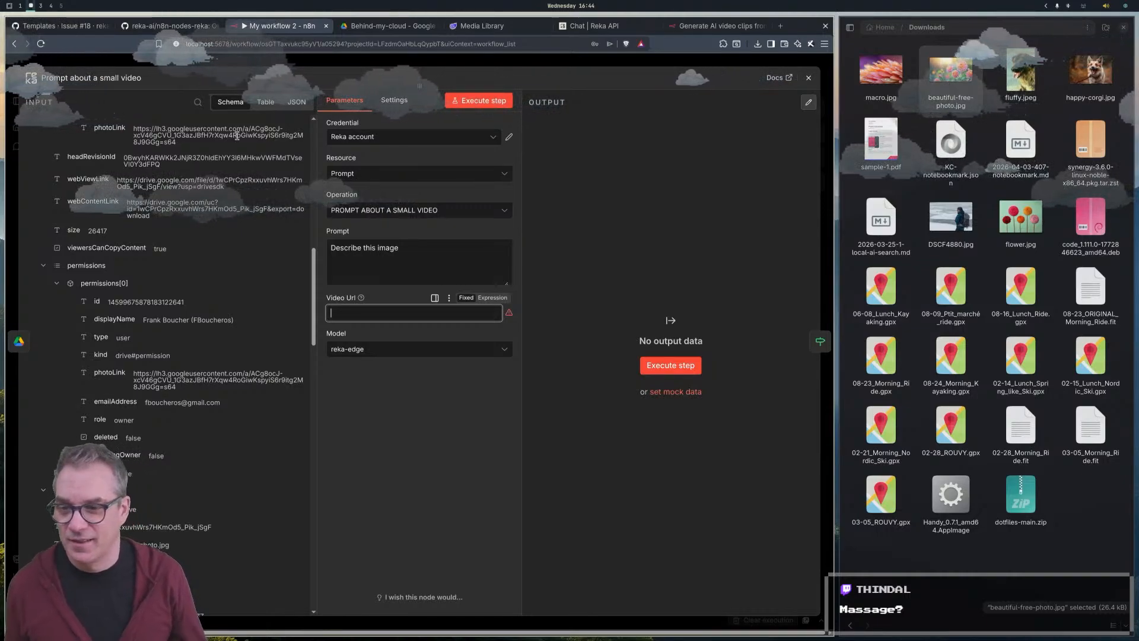
{"action": "left_click_drag", "start_coordinate": [111, 204], "coordinate": [375, 318]}
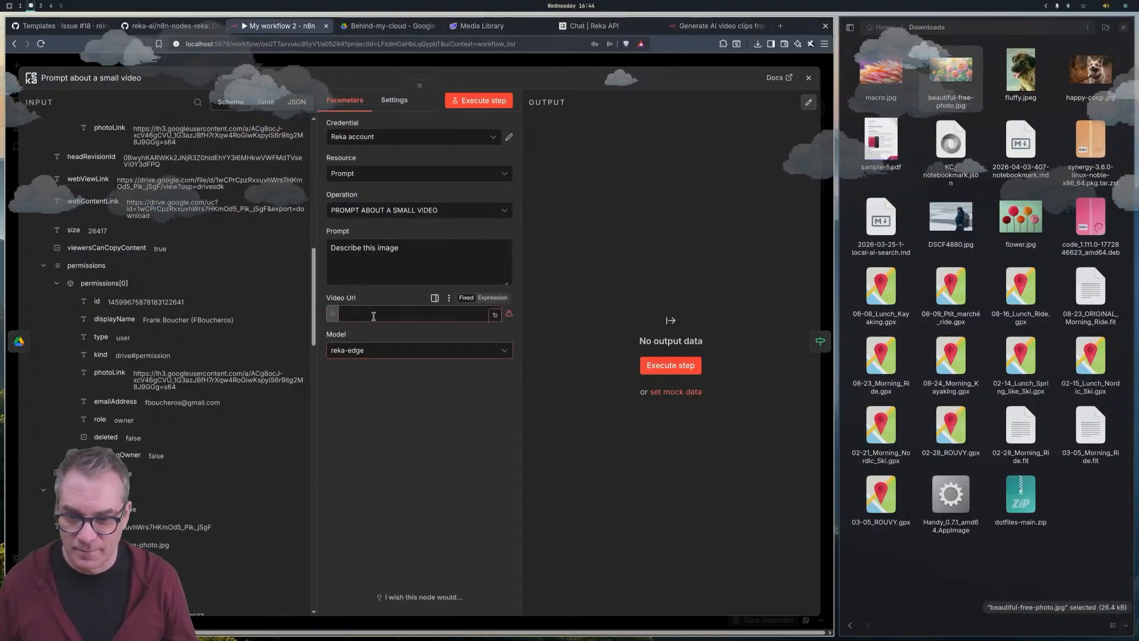
{"action": "left_click", "coordinate": [568, 394]}
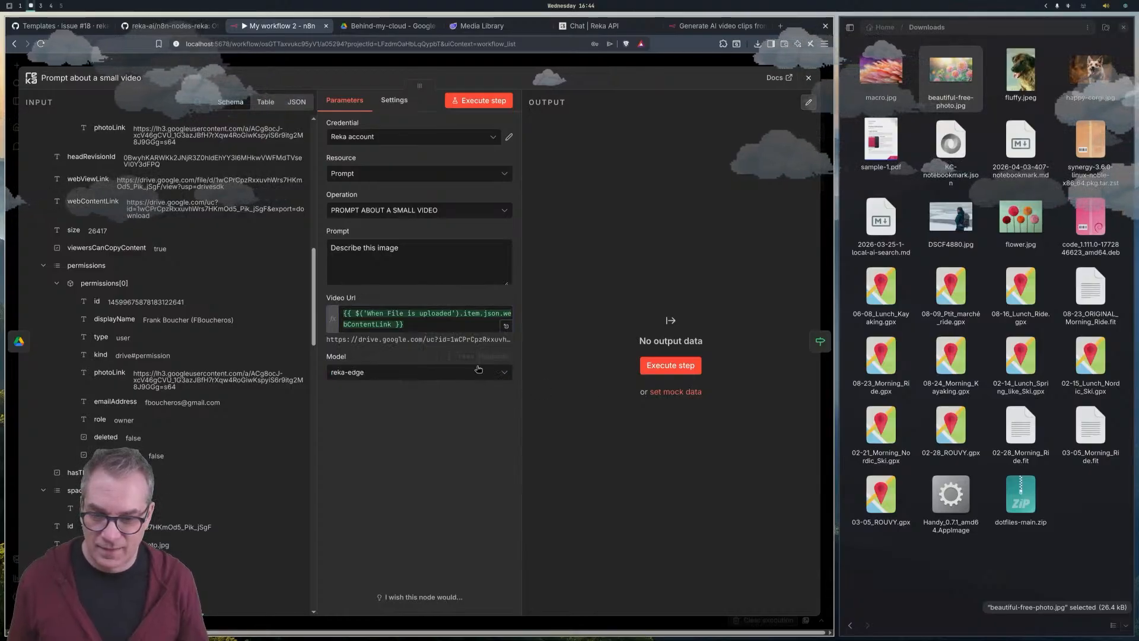
{"action": "left_click", "coordinate": [433, 372]}
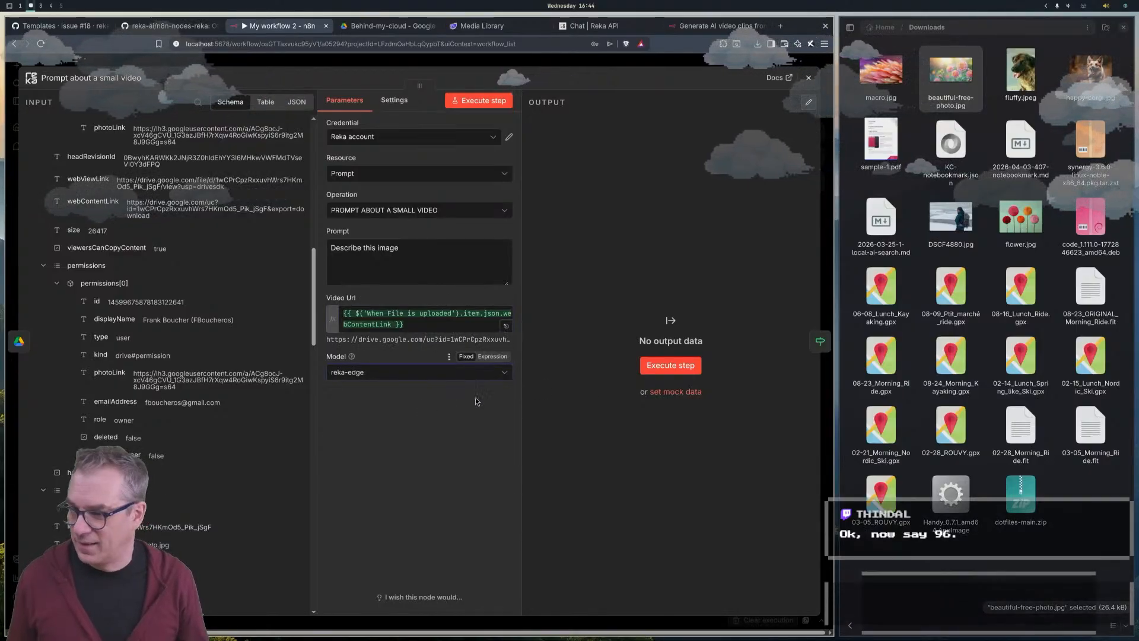
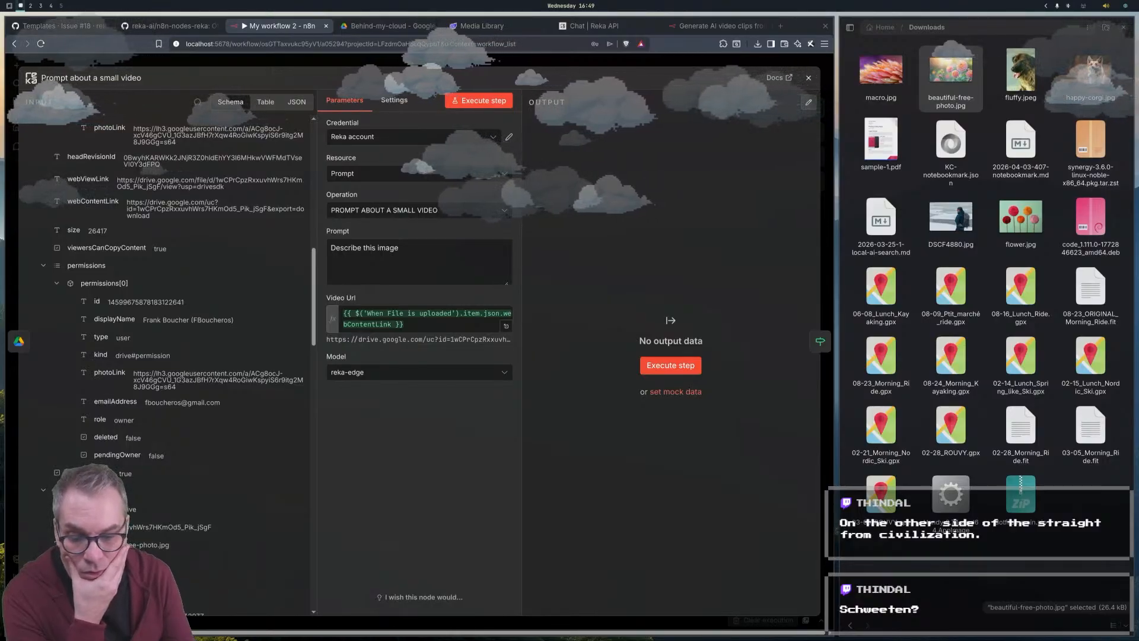
- Switch to Google Maps in a separate tab and examine Sweden and the Baltic coast around Stockholm
{"action": "left_click_drag", "start_coordinate": [649, 439], "coordinate": [739, 28]}
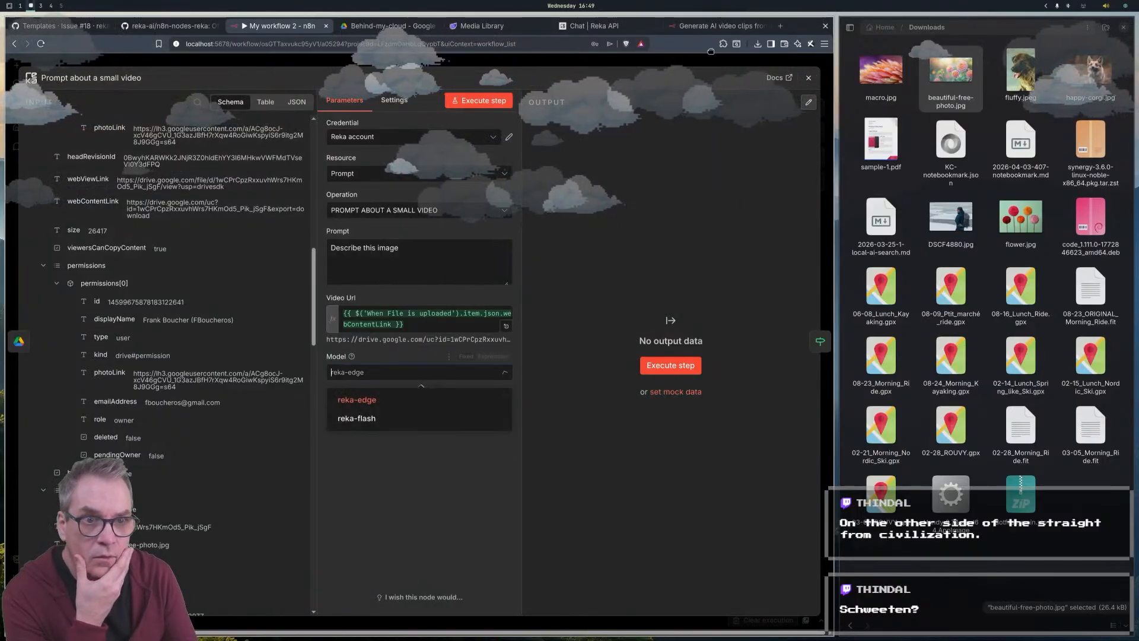
{"action": "scroll", "coordinate": [394, 374], "scroll_direction": "down", "scroll_amount": 2}
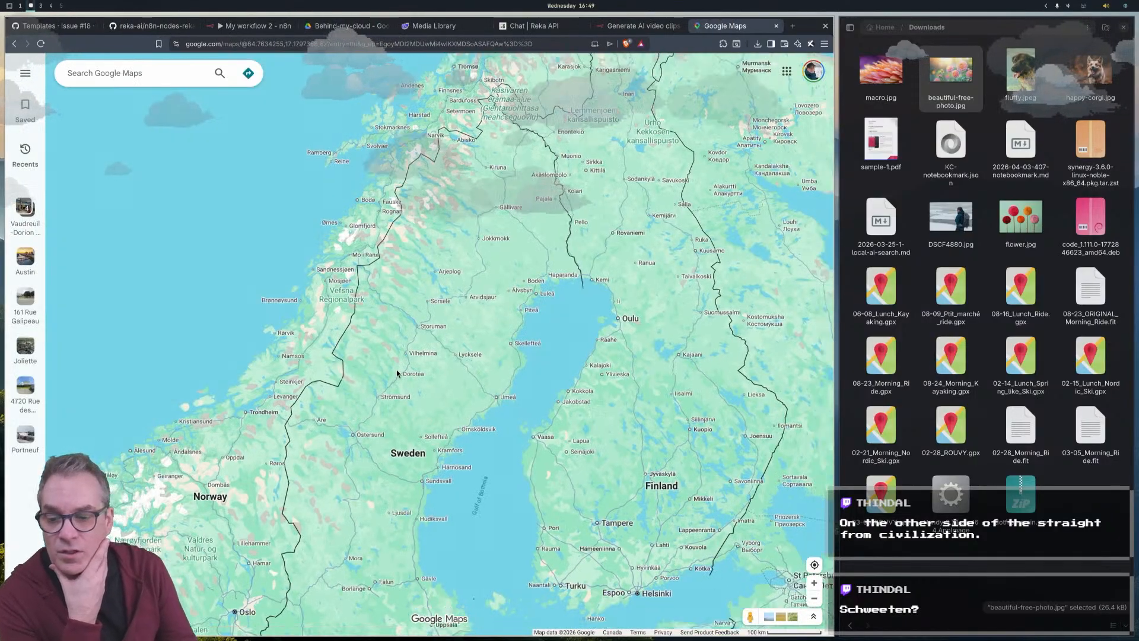
{"action": "left_click_drag", "start_coordinate": [443, 372], "coordinate": [412, 281]}
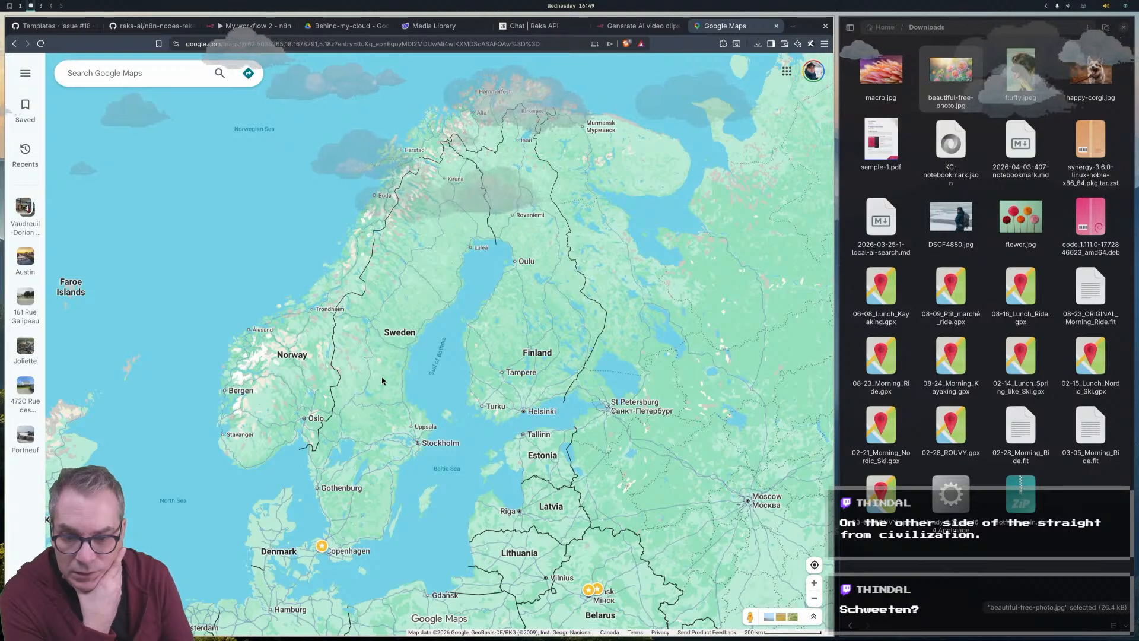
{"action": "mouse_move", "coordinate": [434, 450]}
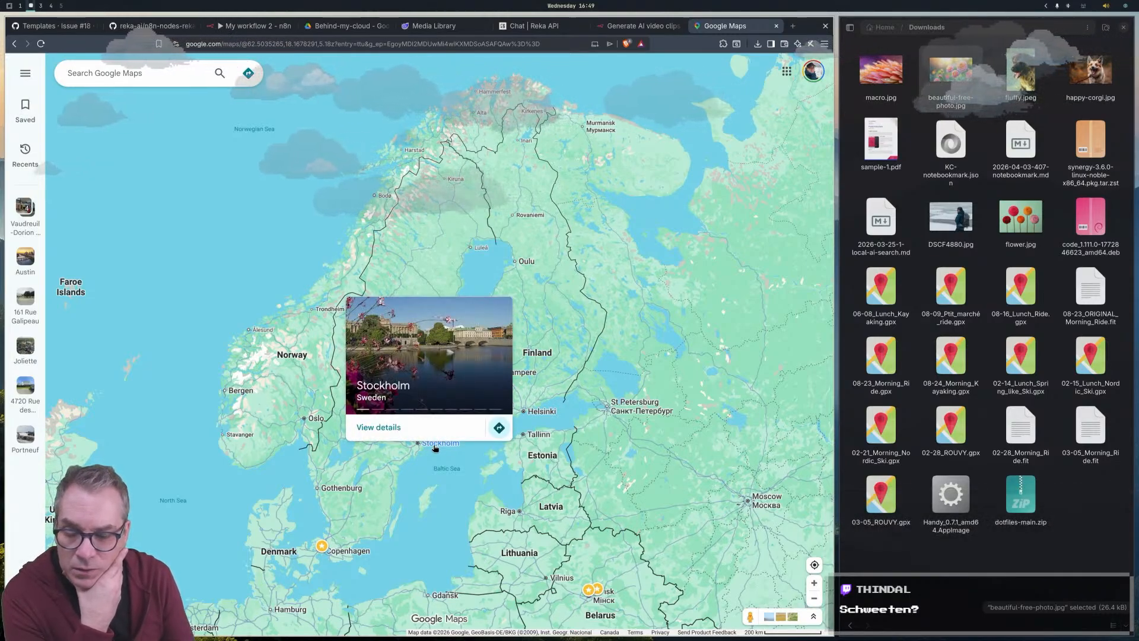
{"action": "scroll", "coordinate": [435, 448], "scroll_direction": "up", "scroll_amount": 4}
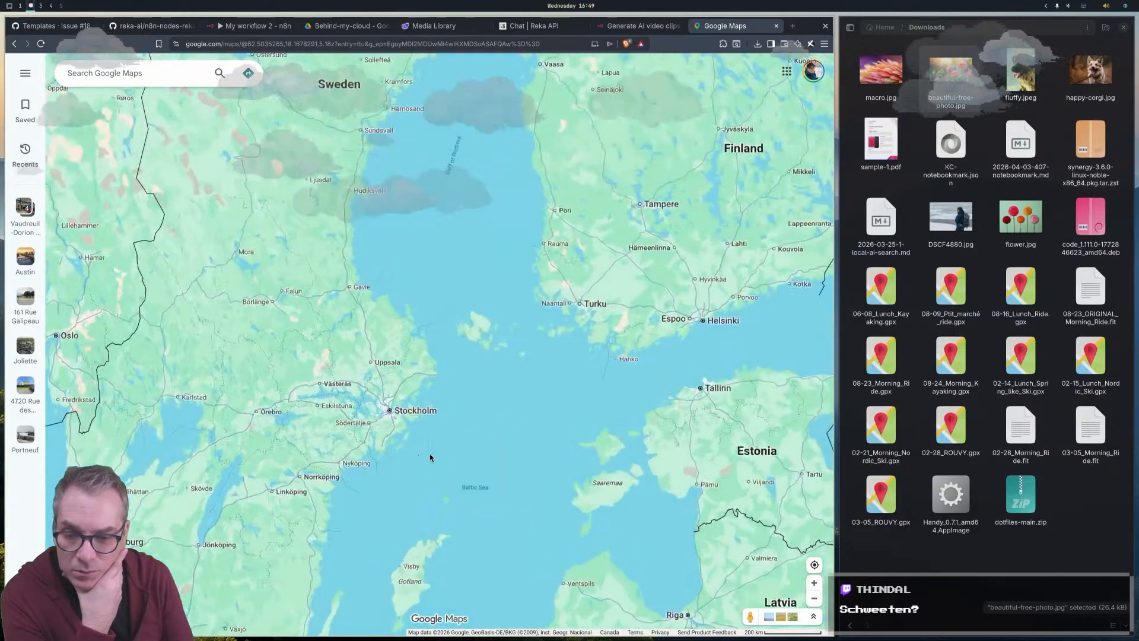
{"action": "left_click_drag", "start_coordinate": [354, 470], "coordinate": [595, 326]}
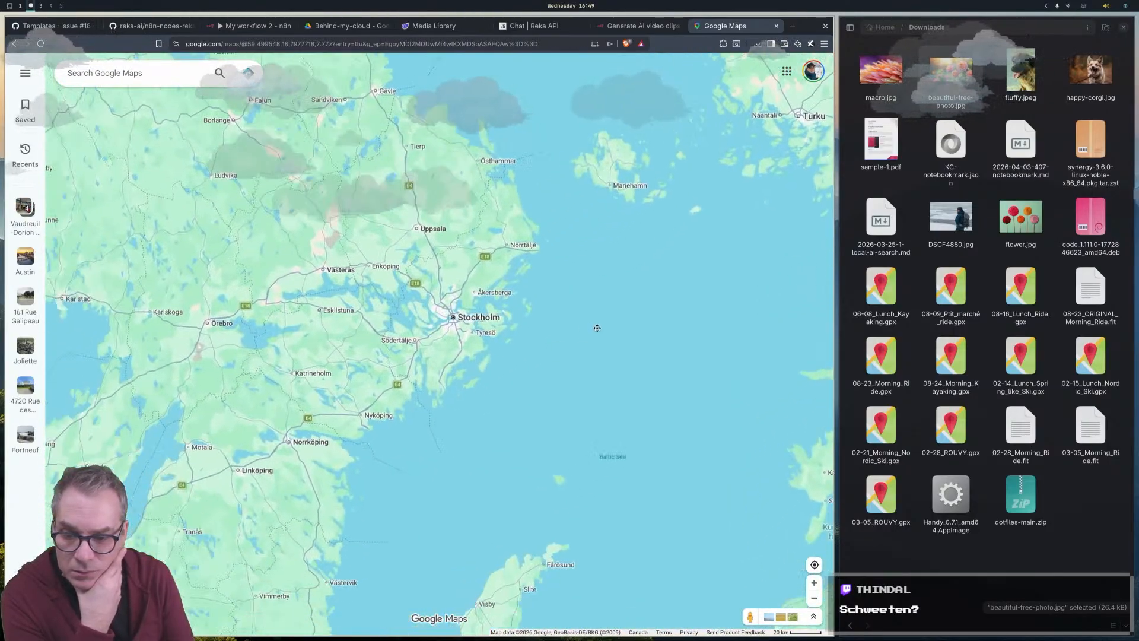
{"action": "left_click_drag", "start_coordinate": [387, 486], "coordinate": [398, 463]}
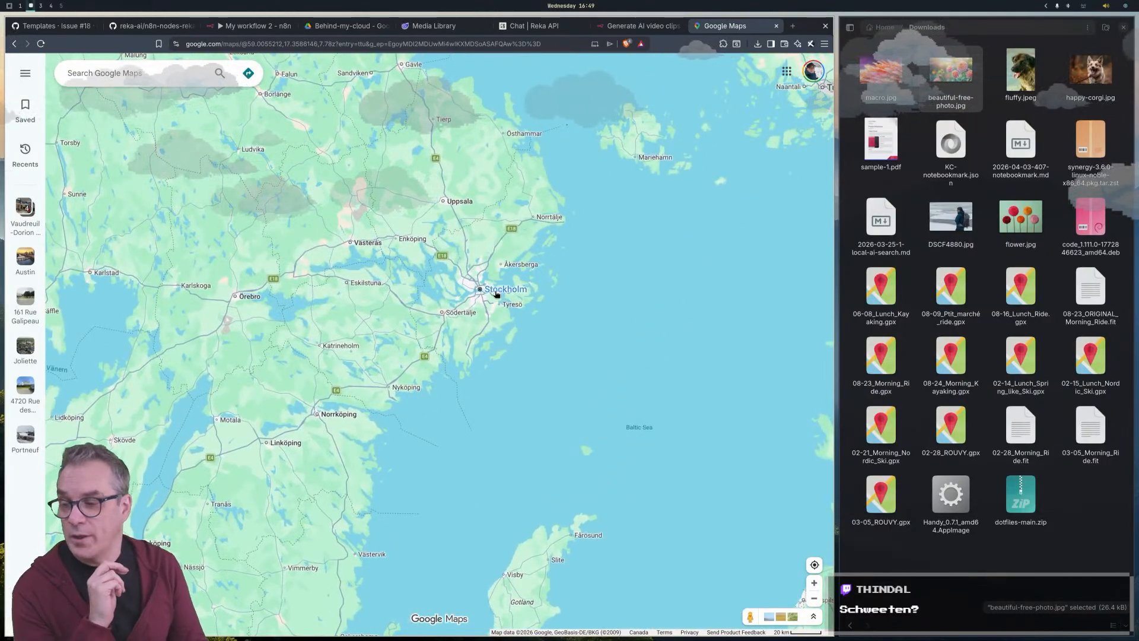
{"action": "mouse_move", "coordinate": [496, 294]}
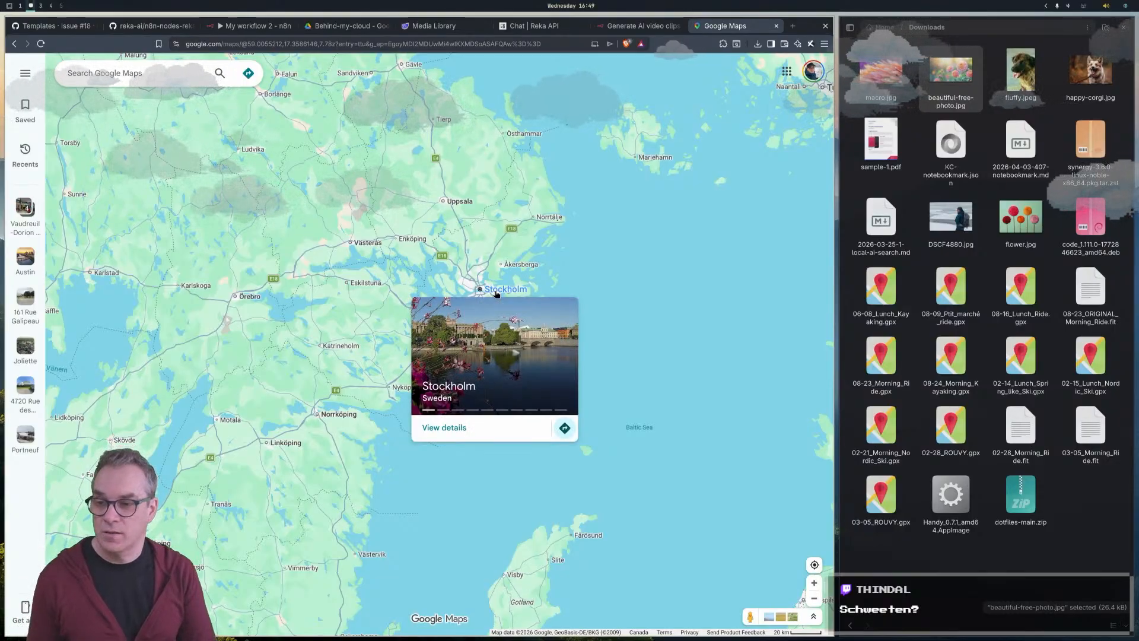
{"action": "scroll", "coordinate": [374, 244], "scroll_direction": "down", "scroll_amount": 5}
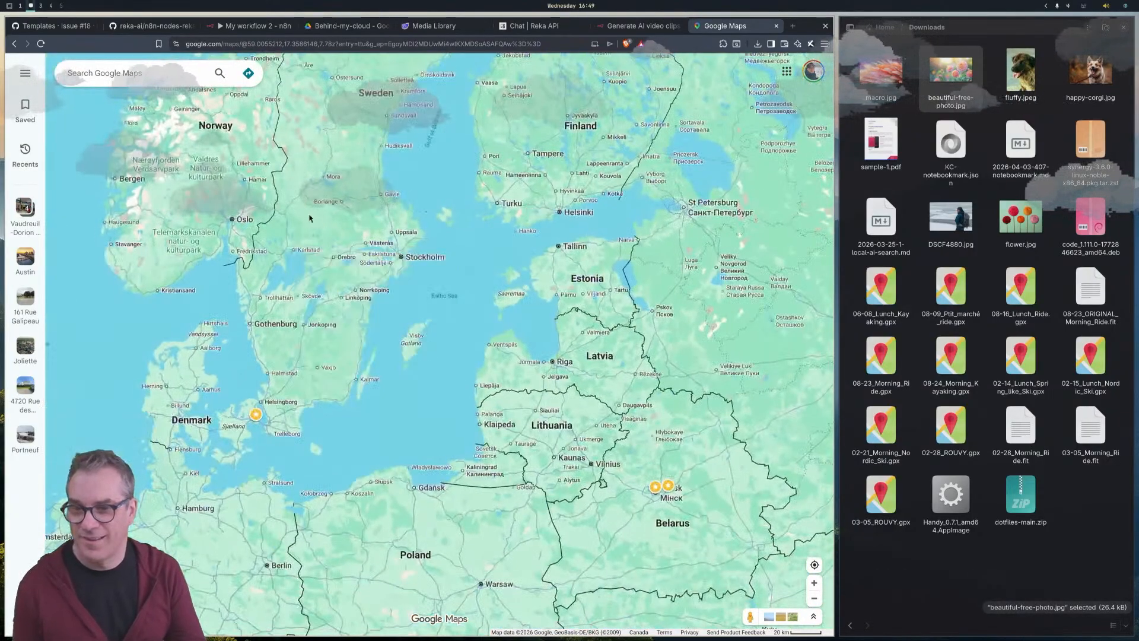
{"action": "scroll", "coordinate": [342, 190], "scroll_direction": "down", "scroll_amount": 2}
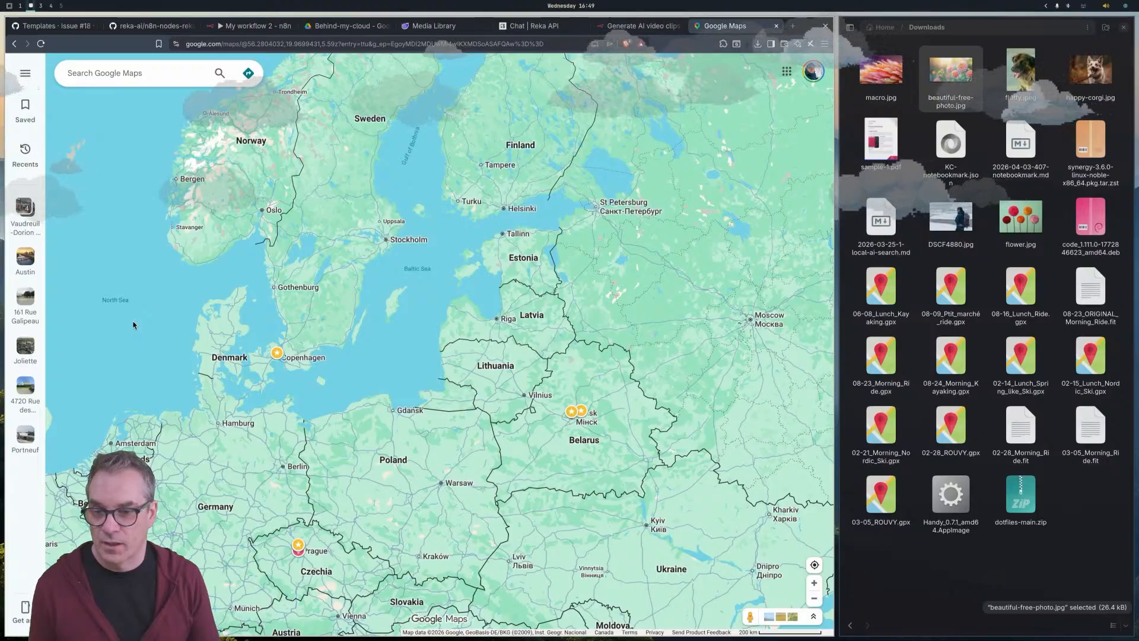
- Locate Bella Center Copenhagen on the map and examine its neighbourhood and the wider Denmark region
{"action": "left_click_drag", "start_coordinate": [133, 325], "coordinate": [498, 362]}
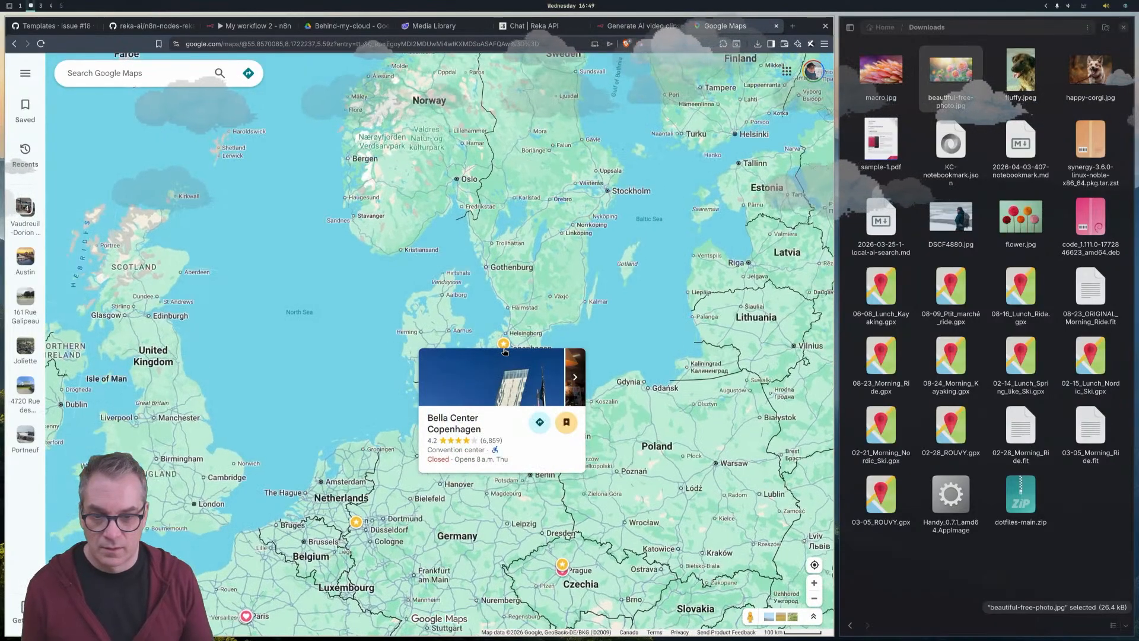
{"action": "scroll", "coordinate": [522, 346], "scroll_direction": "up", "scroll_amount": 3}
{"action": "scroll", "coordinate": [522, 344], "scroll_direction": "up", "scroll_amount": 3}
{"action": "left_click_drag", "start_coordinate": [276, 428], "coordinate": [651, 294]}
{"action": "scroll", "coordinate": [553, 412], "scroll_direction": "up", "scroll_amount": 5}
{"action": "scroll", "coordinate": [520, 409], "scroll_direction": "up", "scroll_amount": 2}
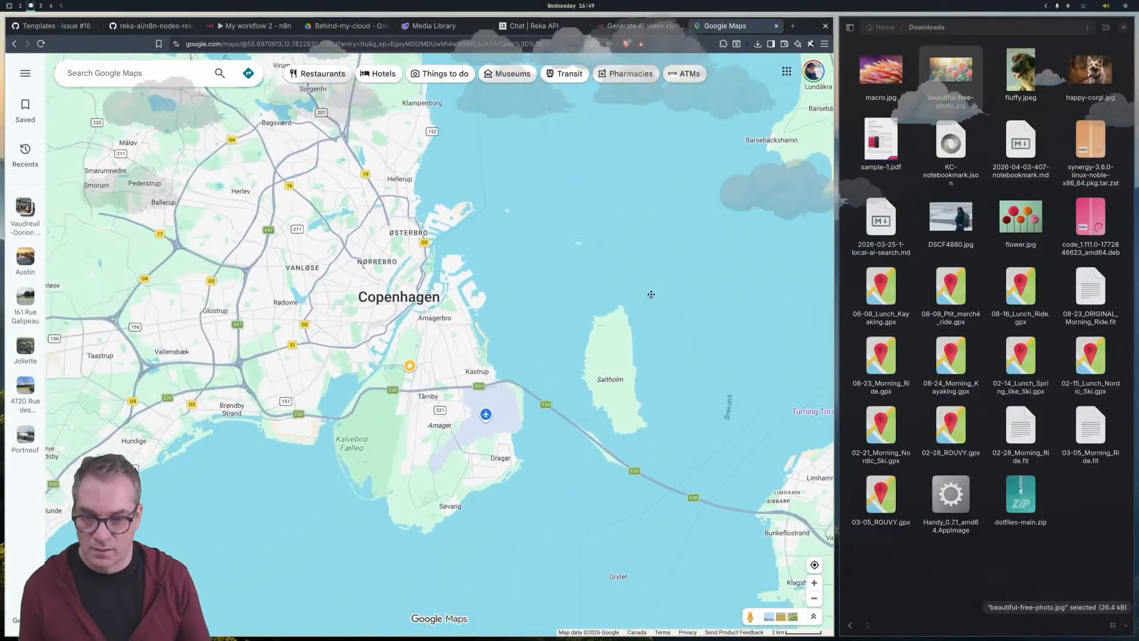
{"action": "mouse_move", "coordinate": [409, 366]}
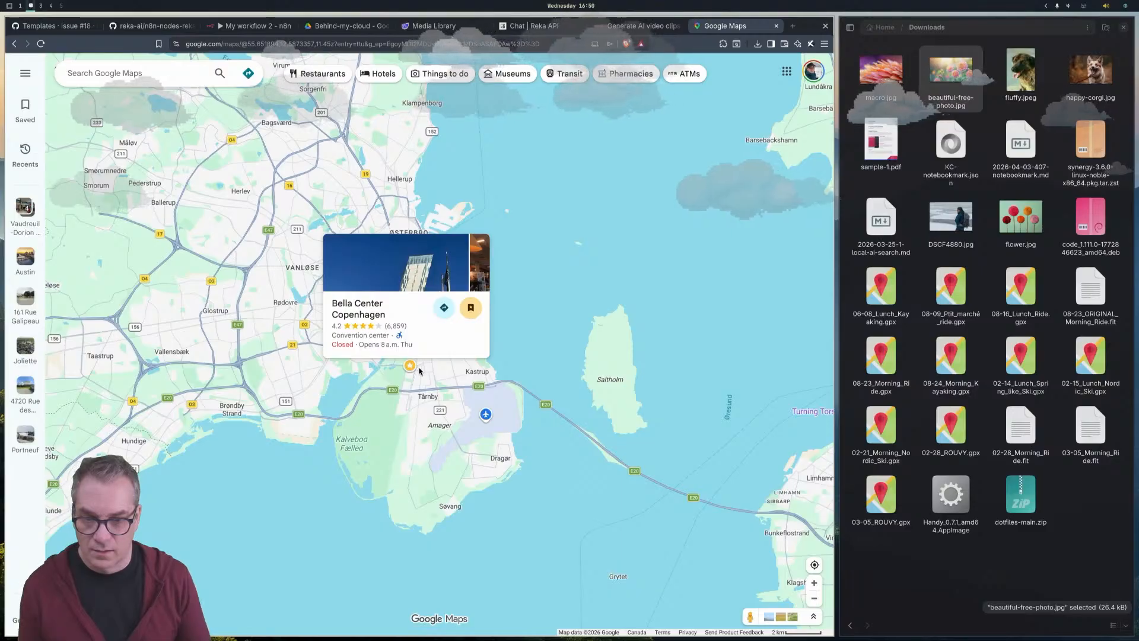
{"action": "scroll", "coordinate": [419, 370], "scroll_direction": "up", "scroll_amount": 5}
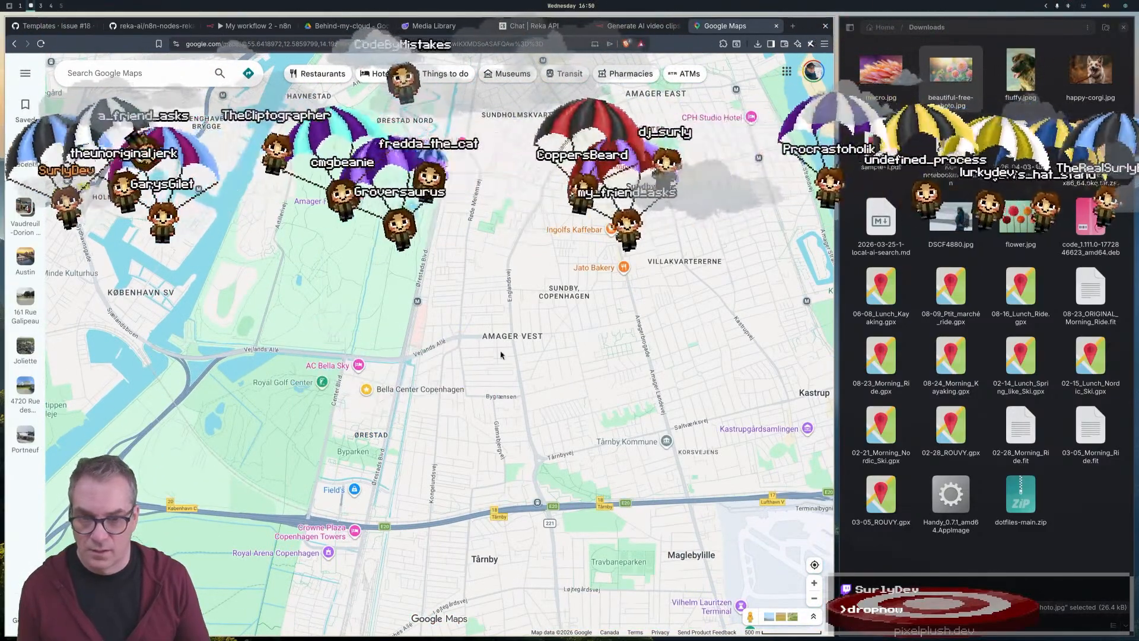
{"action": "scroll", "coordinate": [501, 354], "scroll_direction": "down", "scroll_amount": 10}
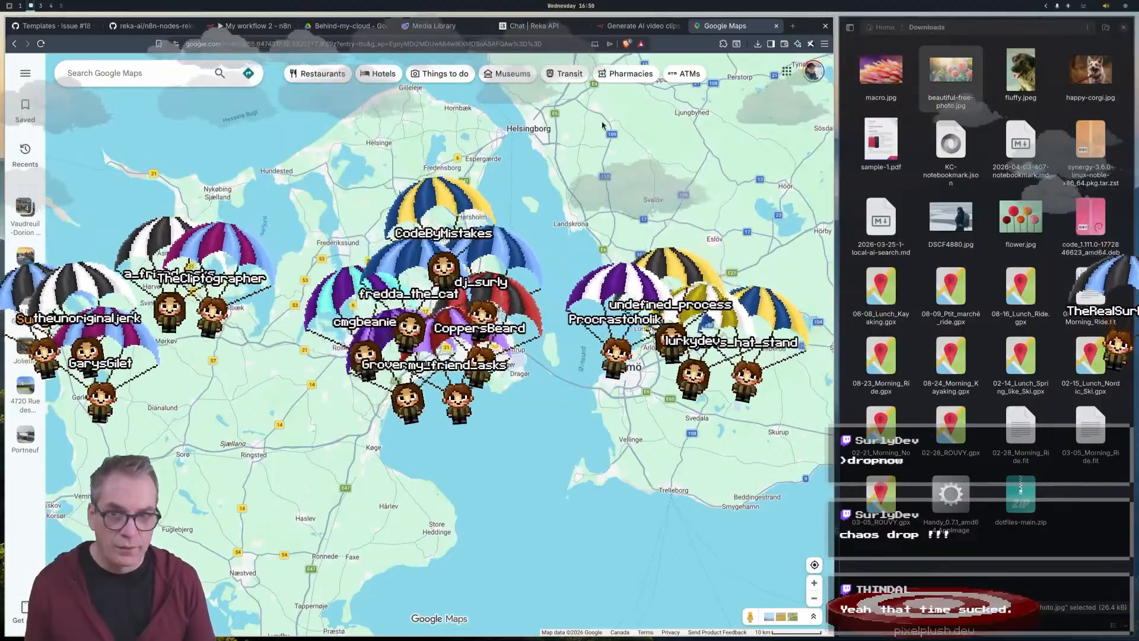
{"action": "scroll", "coordinate": [431, 433], "scroll_direction": "down", "scroll_amount": 3}
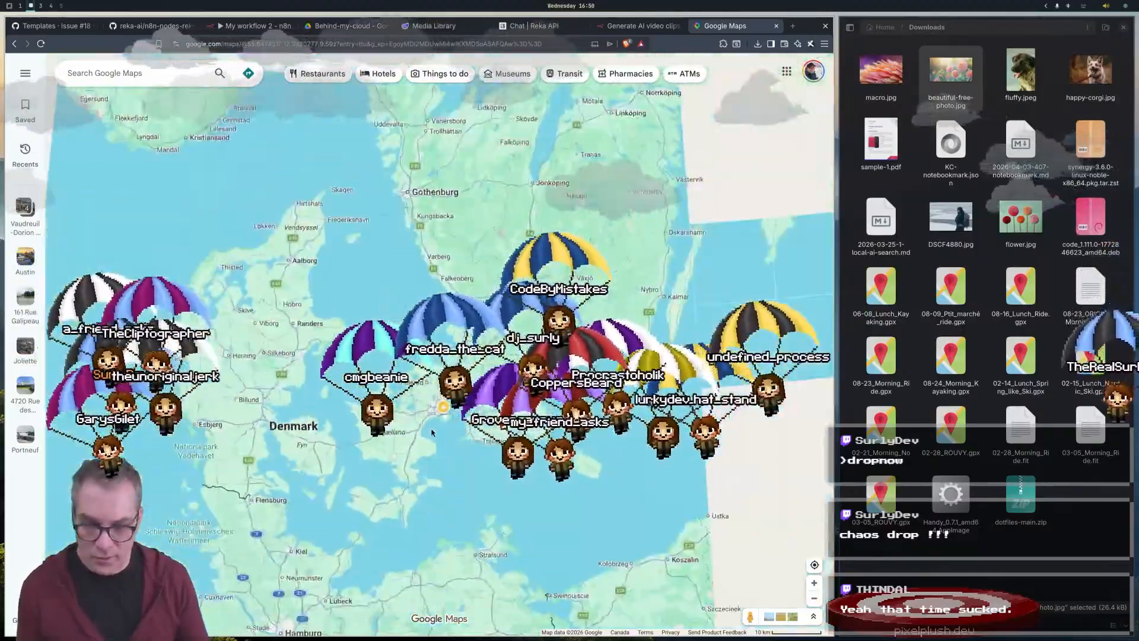
- Examine the map of Europe from the Baltic through Germany and Switzerland to France
{"action": "scroll", "coordinate": [475, 308], "scroll_direction": "down", "scroll_amount": 3}
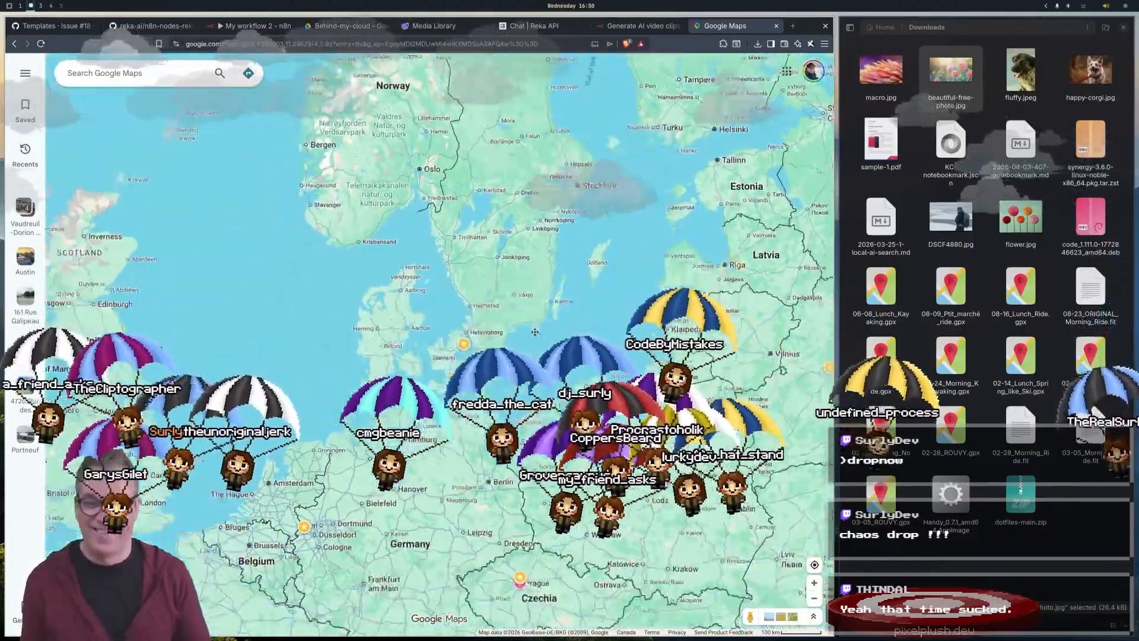
{"action": "left_click_drag", "start_coordinate": [535, 332], "coordinate": [557, 289]}
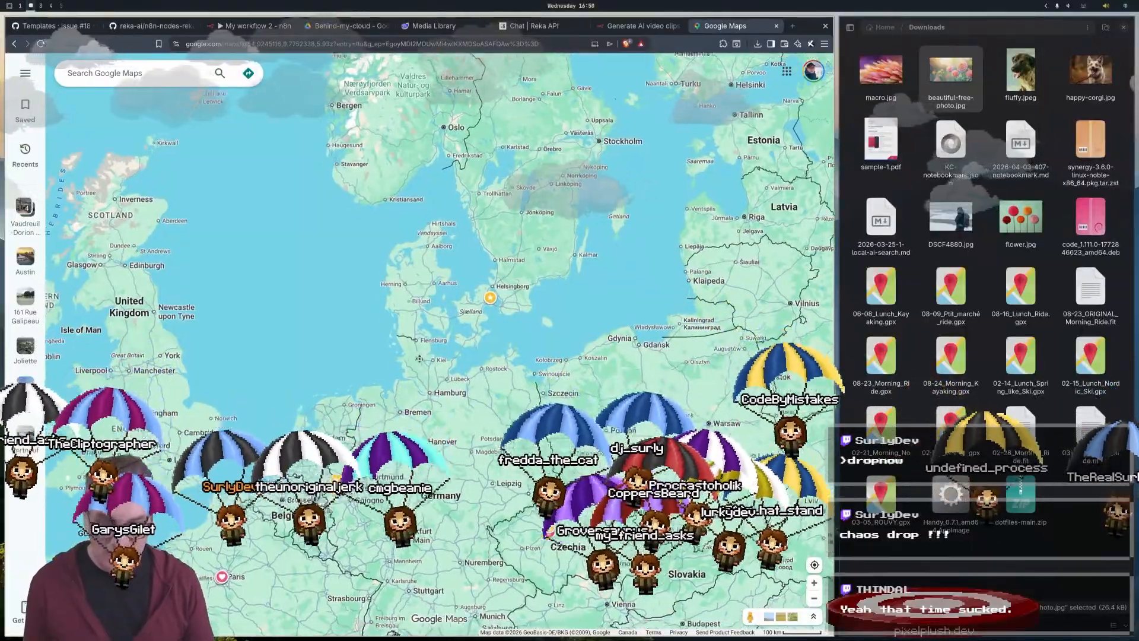
{"action": "left_click_drag", "start_coordinate": [419, 359], "coordinate": [458, 138]}
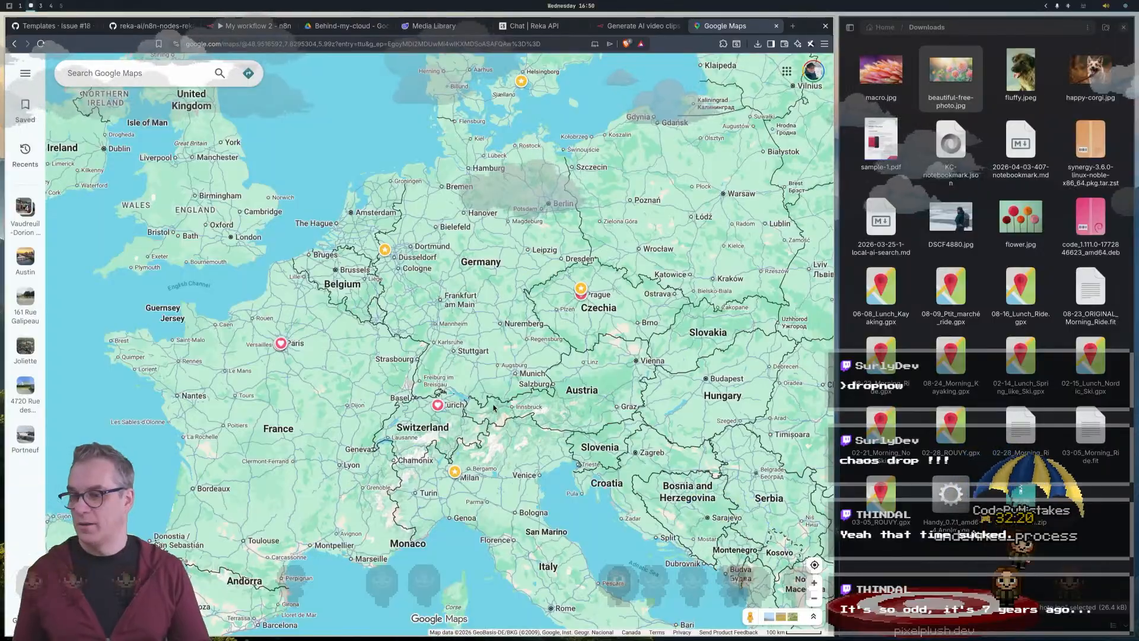
{"action": "mouse_move", "coordinate": [436, 384]}
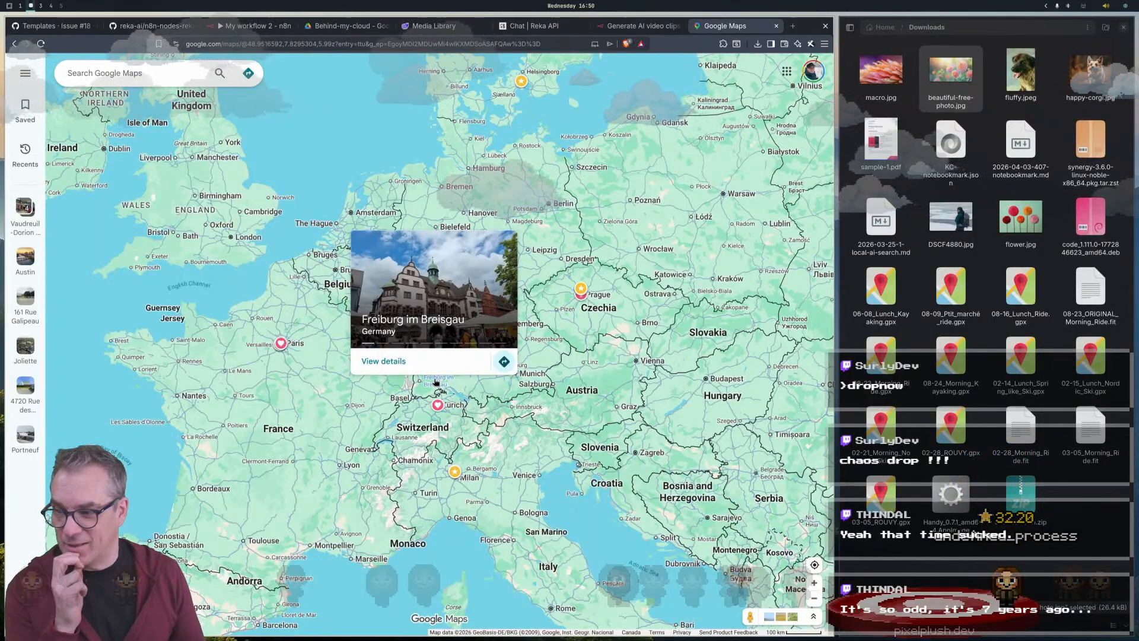
{"action": "left_click_drag", "start_coordinate": [323, 407], "coordinate": [493, 411]}
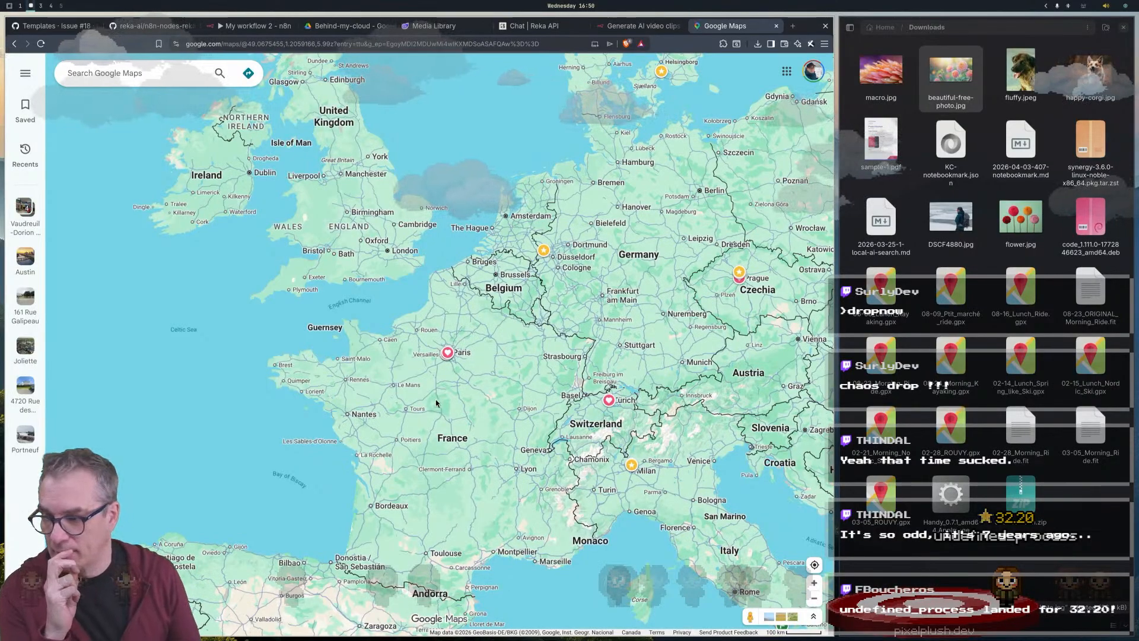
- Close Google Maps, dismiss the Use template dialog, and close the n8n page about generating AI video clips
{"action": "left_click", "coordinate": [776, 26]}
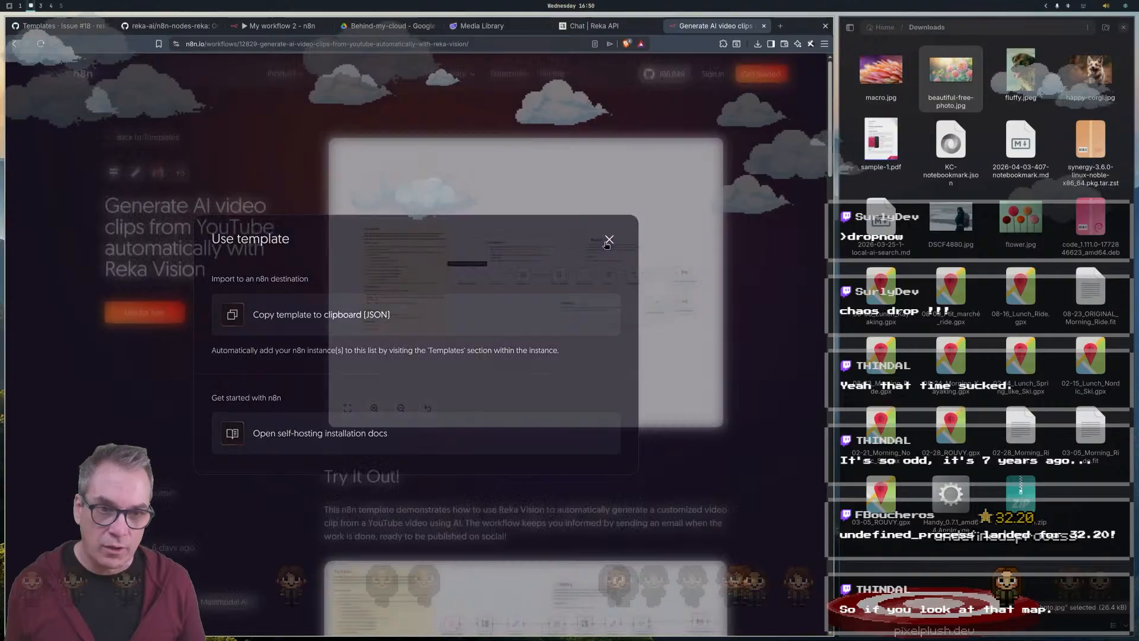
{"action": "left_click", "coordinate": [608, 240]}
{"action": "left_click", "coordinate": [764, 26]}
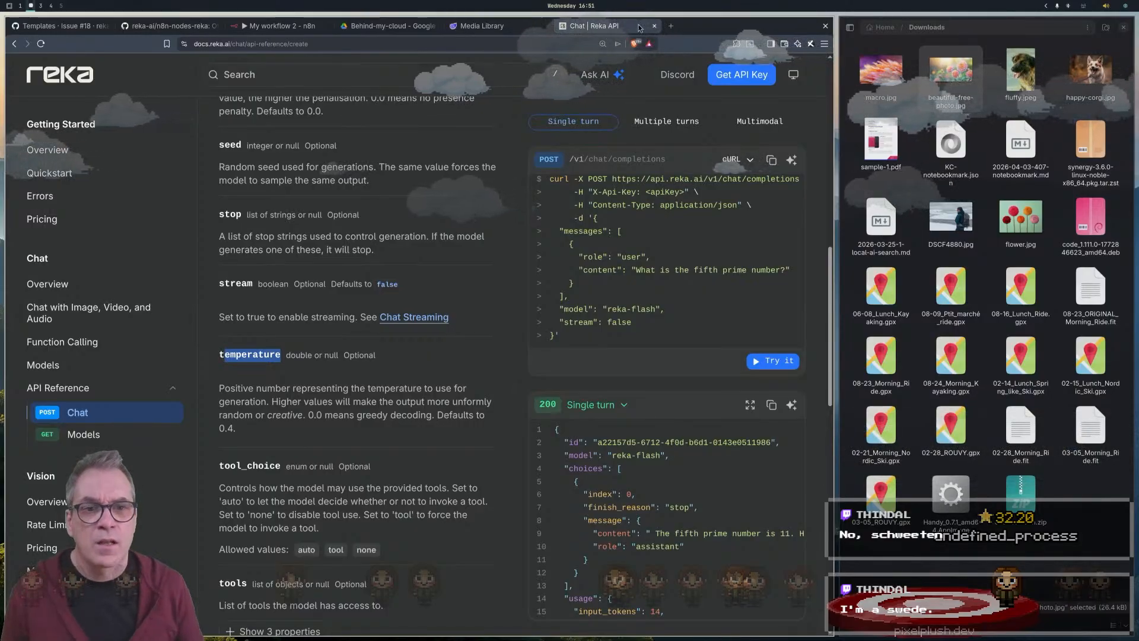
- Open Google Maps in a new tab and bring Europe into view
{"action": "left_click", "coordinate": [669, 27]}
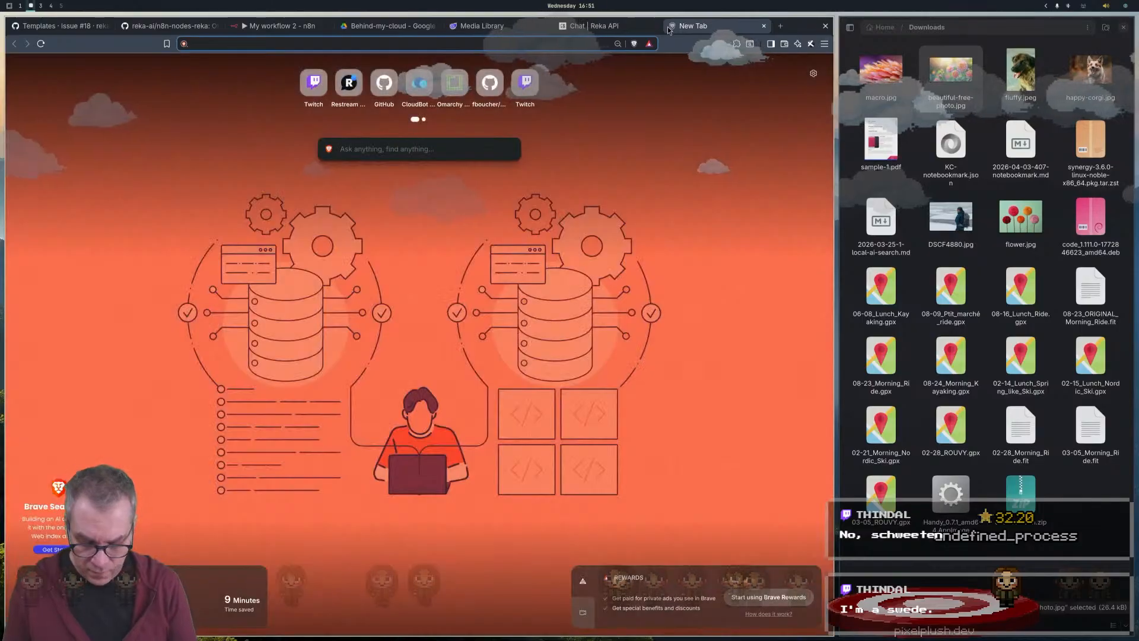
{"action": "type", "text": "maps"}
{"action": "key", "text": "Return"}
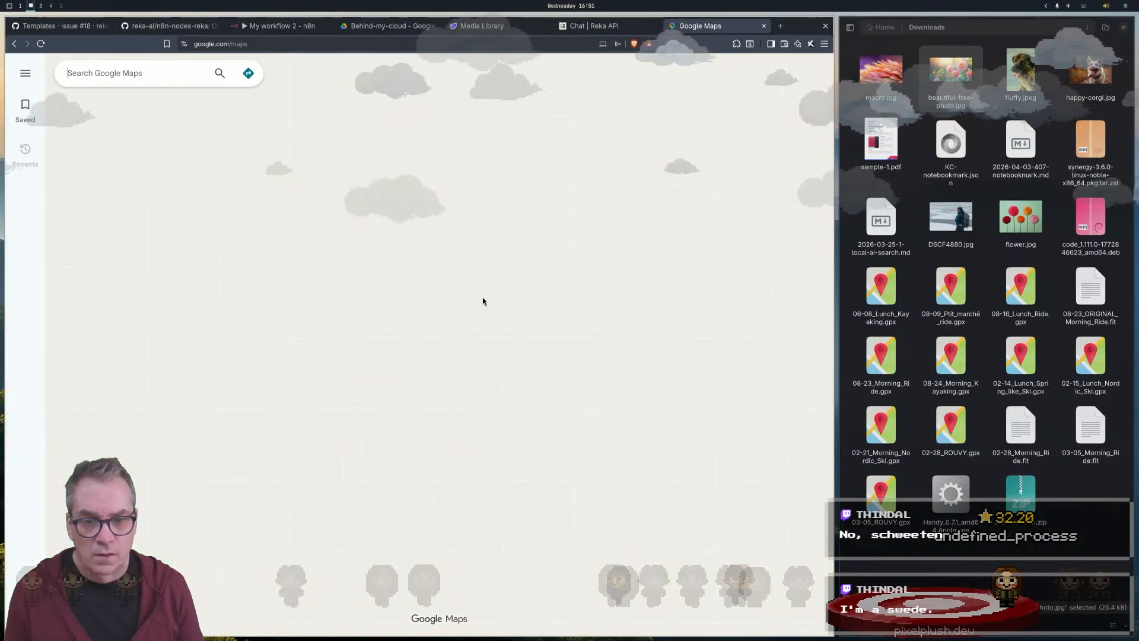
{"action": "scroll", "coordinate": [610, 321], "scroll_direction": "down", "scroll_amount": 5}
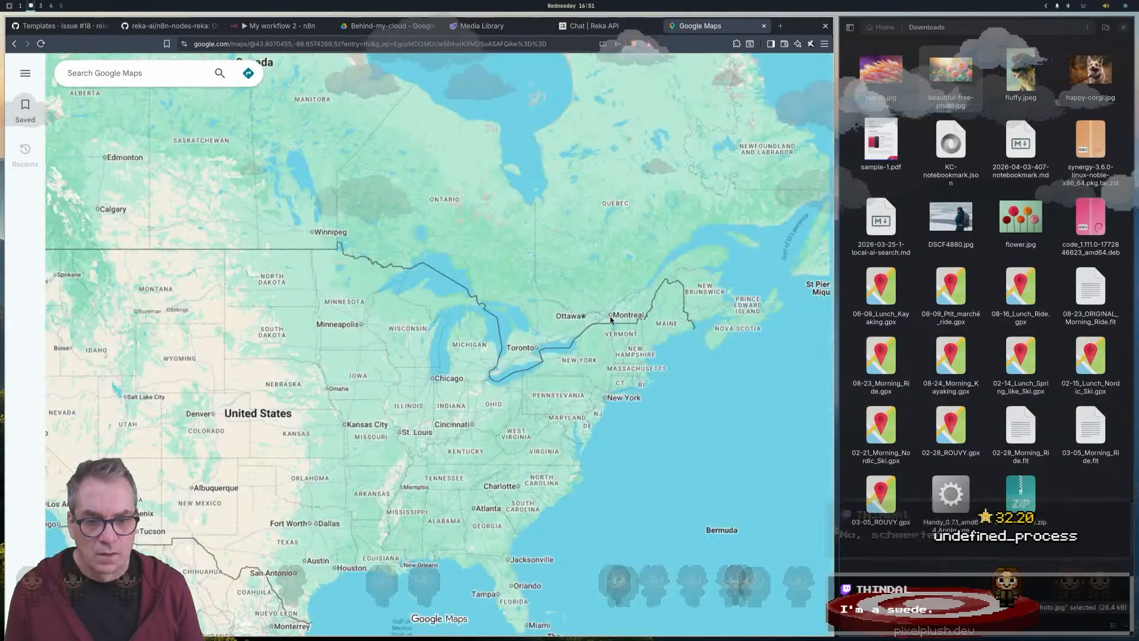
{"action": "left_click_drag", "start_coordinate": [610, 321], "coordinate": [290, 257]}
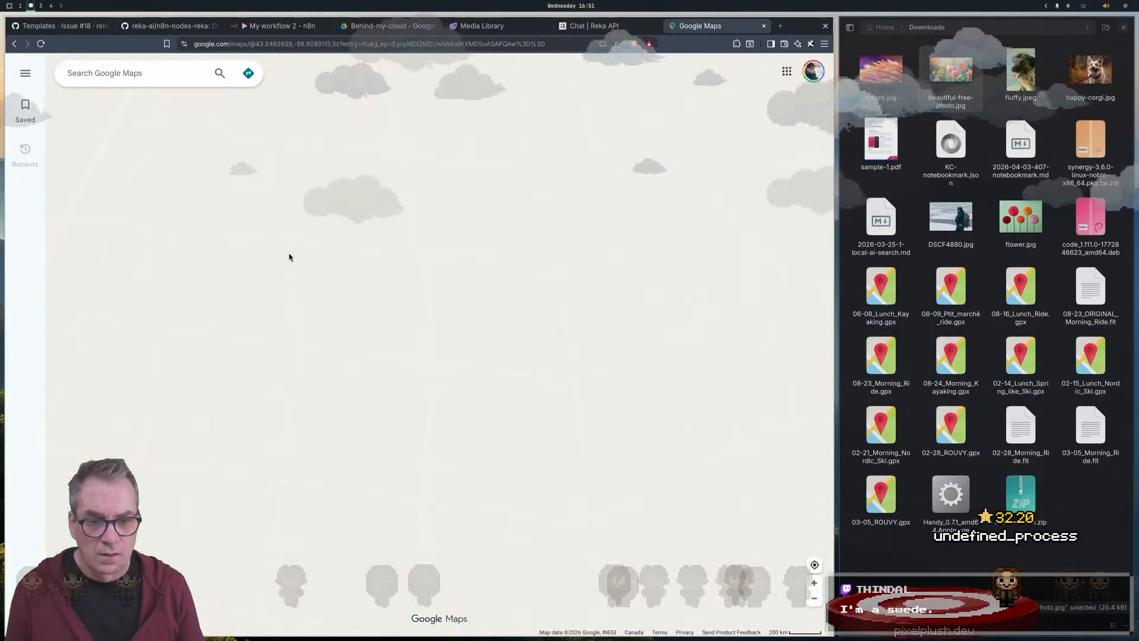
{"action": "scroll", "coordinate": [474, 273], "scroll_direction": "down", "scroll_amount": 5}
{"action": "left_click_drag", "start_coordinate": [586, 294], "coordinate": [277, 335]}
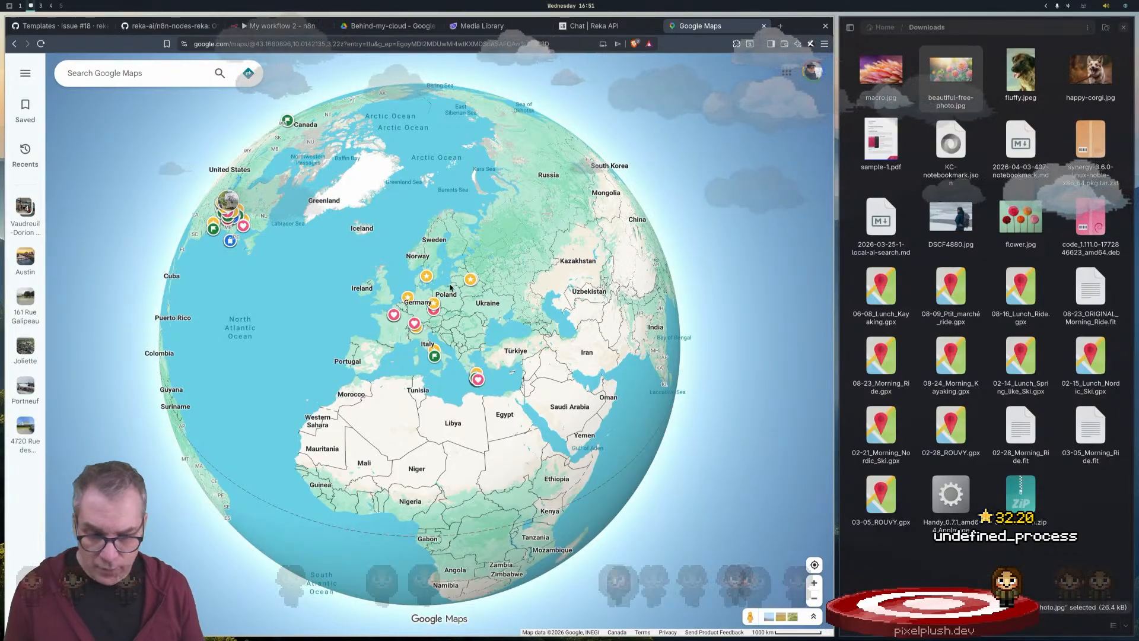
{"action": "scroll", "coordinate": [449, 288], "scroll_direction": "up", "scroll_amount": 3}
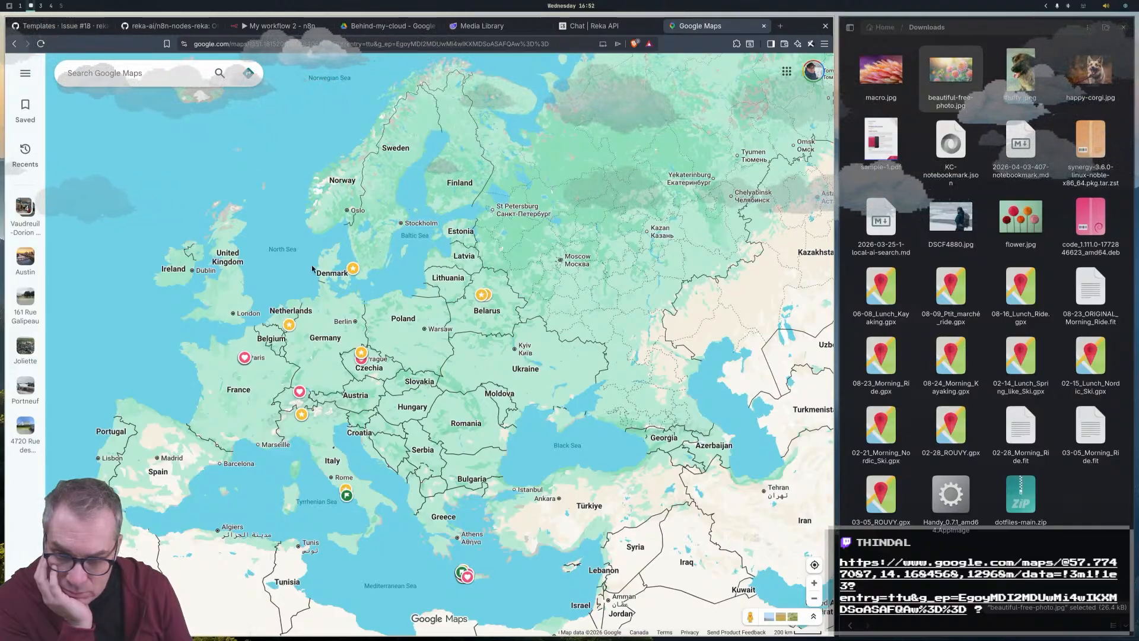
- Examine the Netherlands, Belgium and western Germany on the map, down to the area around Viersen and Düsseldorf
{"action": "left_click_drag", "start_coordinate": [275, 285], "coordinate": [340, 262]}
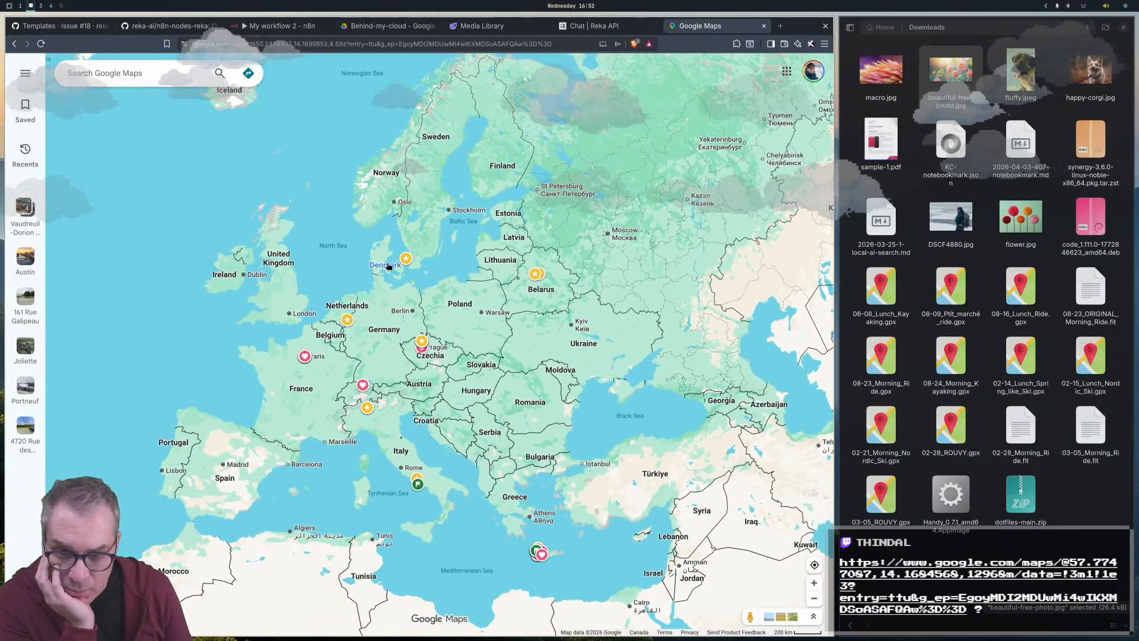
{"action": "scroll", "coordinate": [371, 300], "scroll_direction": "up", "scroll_amount": 5}
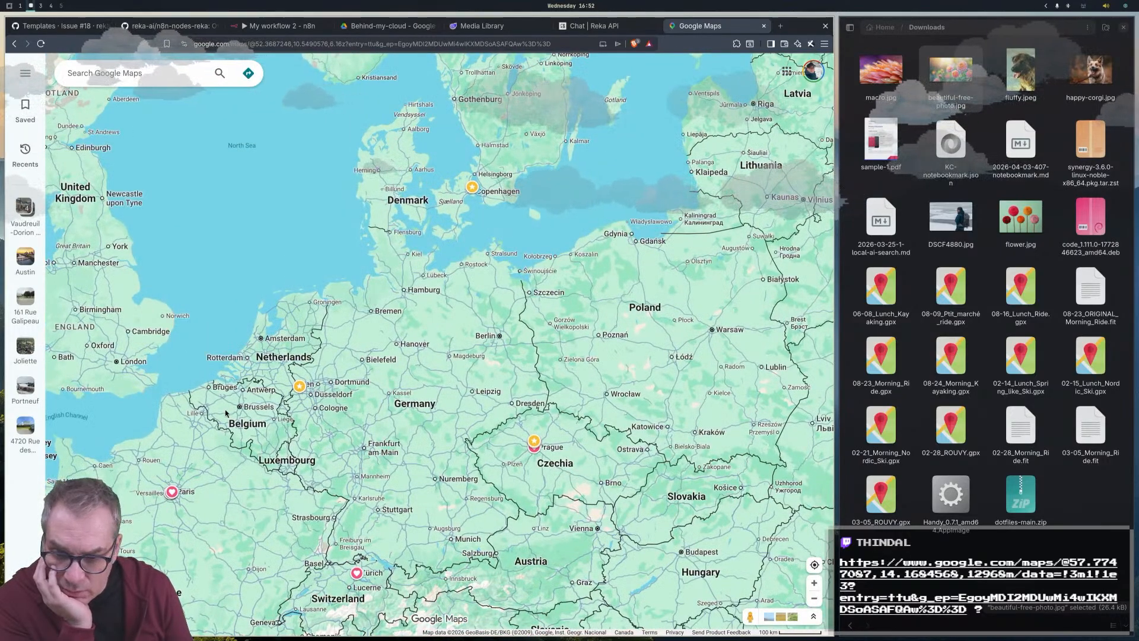
{"action": "left_click_drag", "start_coordinate": [187, 357], "coordinate": [203, 291]}
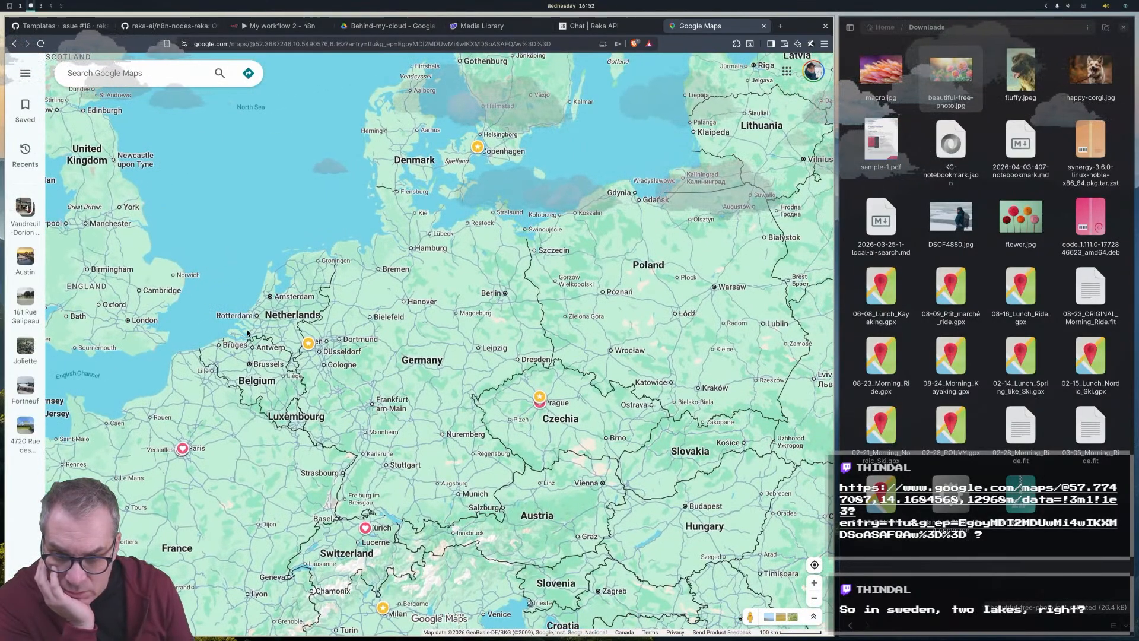
{"action": "scroll", "coordinate": [309, 345], "scroll_direction": "up", "scroll_amount": 3}
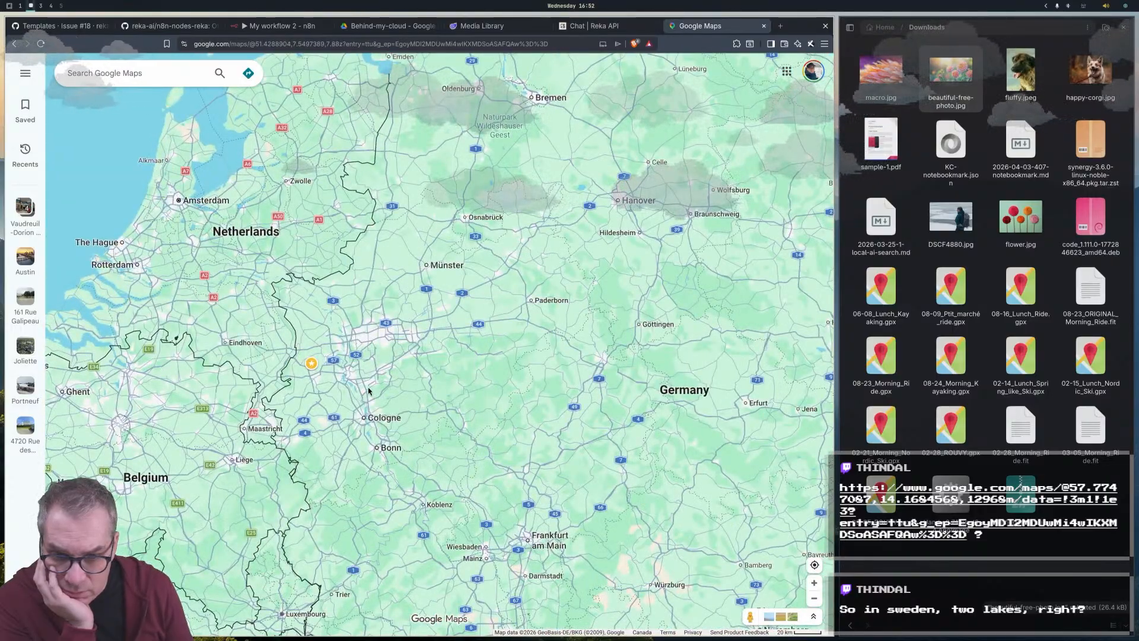
{"action": "scroll", "coordinate": [367, 391], "scroll_direction": "down", "scroll_amount": 4}
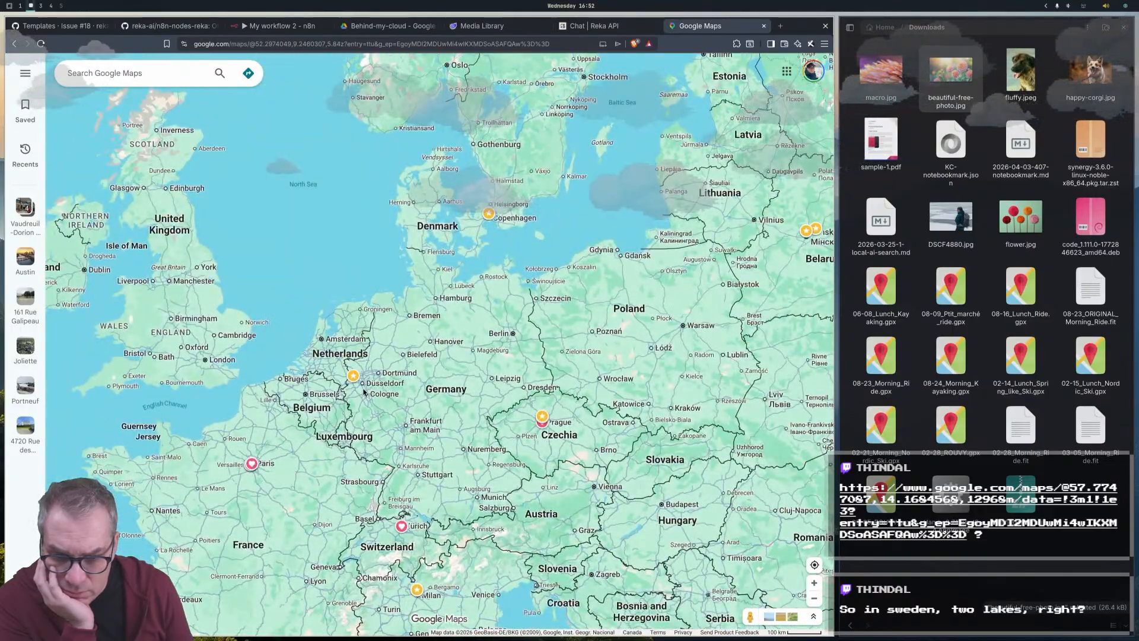
{"action": "scroll", "coordinate": [363, 391], "scroll_direction": "up", "scroll_amount": 8}
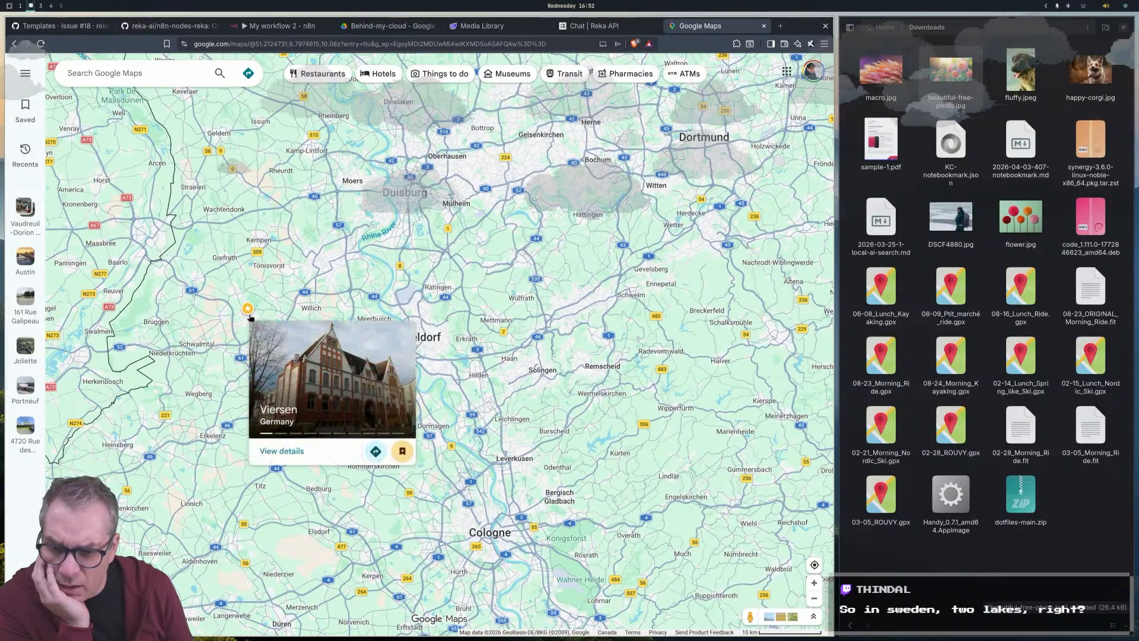
{"action": "scroll", "coordinate": [403, 334], "scroll_direction": "down", "scroll_amount": 8}
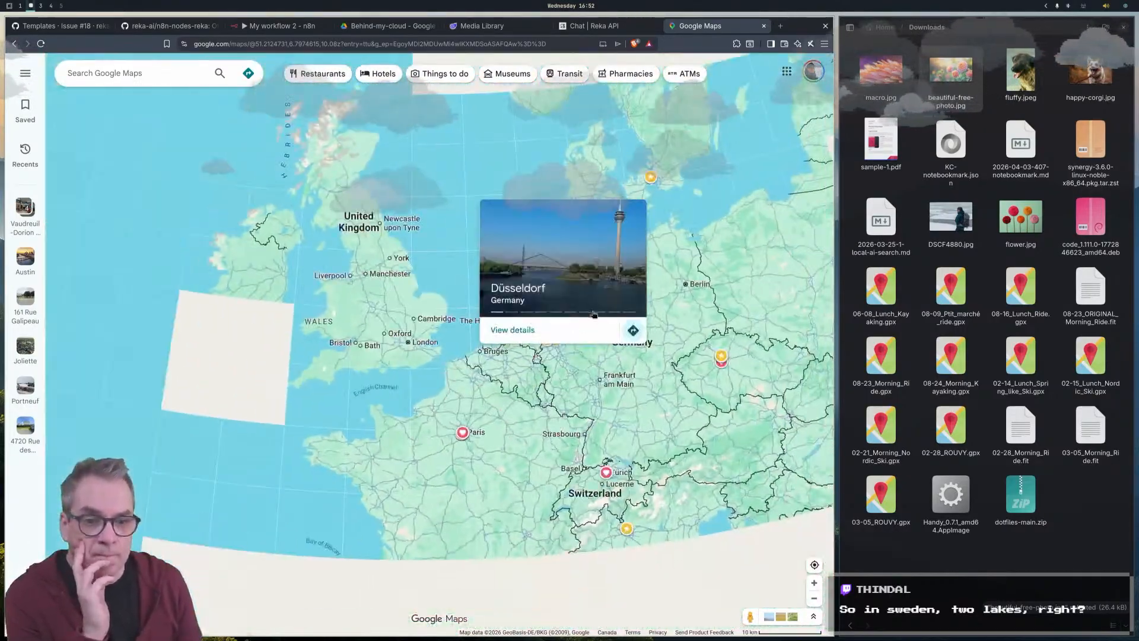
- Locate Sweden on the map and examine the two large lakes Vänern and Vättern around Jönköping
{"action": "left_click_drag", "start_coordinate": [749, 280], "coordinate": [499, 541]}
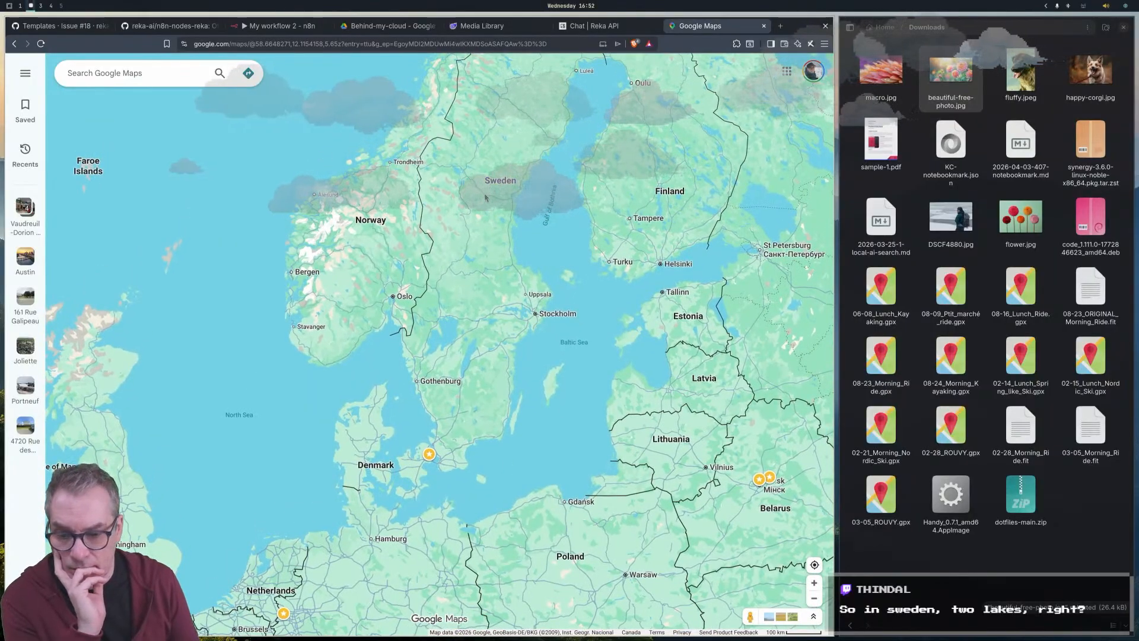
{"action": "left_click_drag", "start_coordinate": [579, 317], "coordinate": [422, 354]}
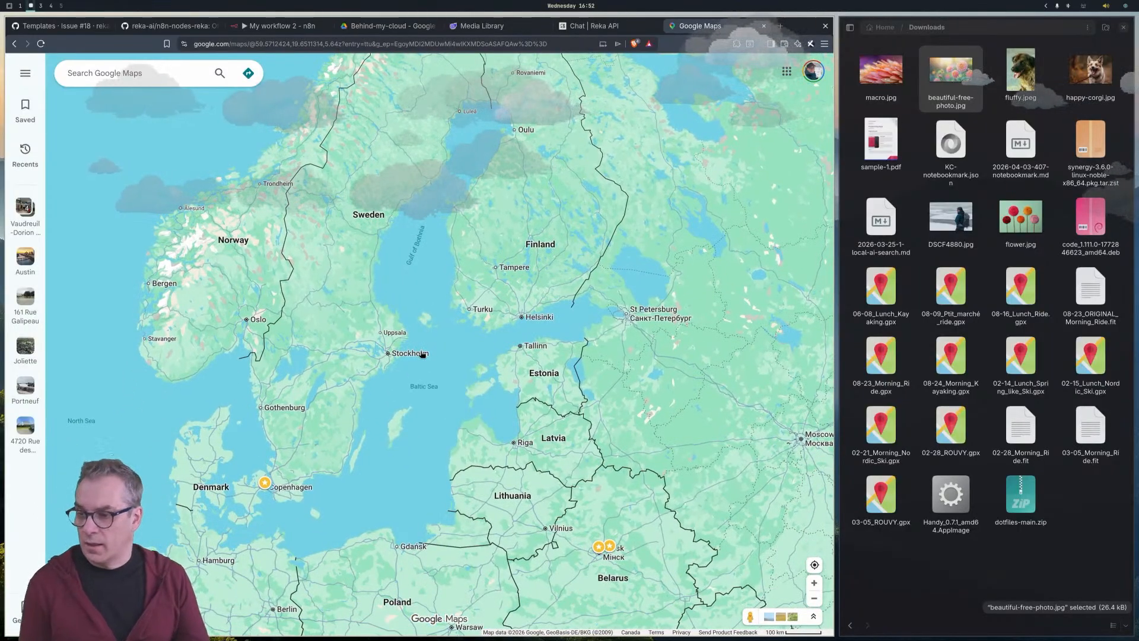
{"action": "mouse_move", "coordinate": [422, 354]}
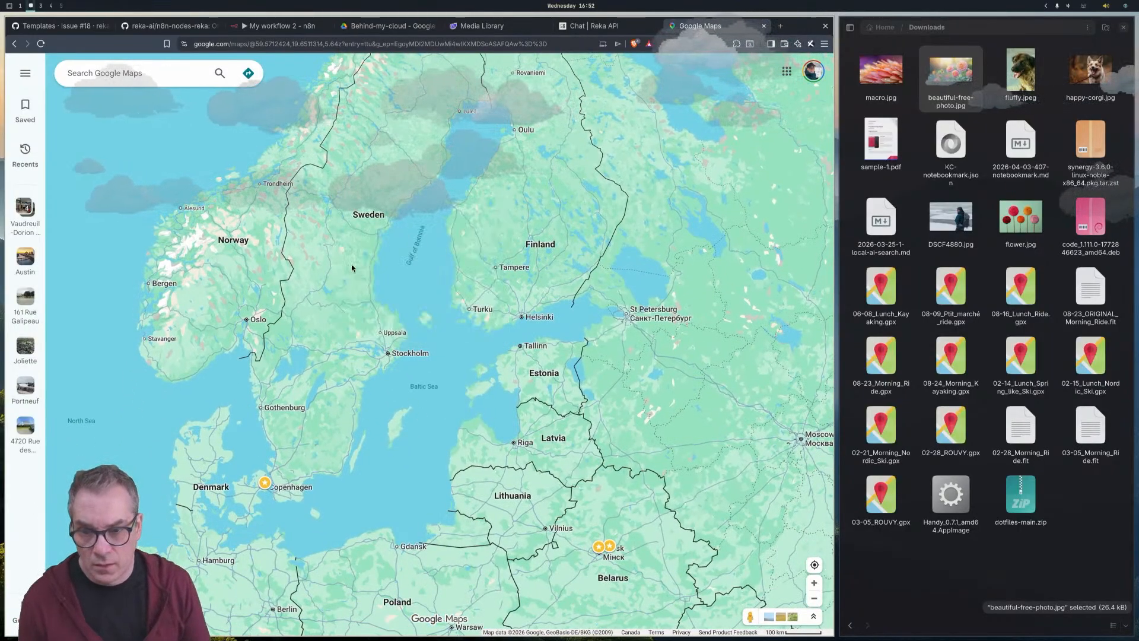
{"action": "scroll", "coordinate": [312, 403], "scroll_direction": "up", "scroll_amount": 5}
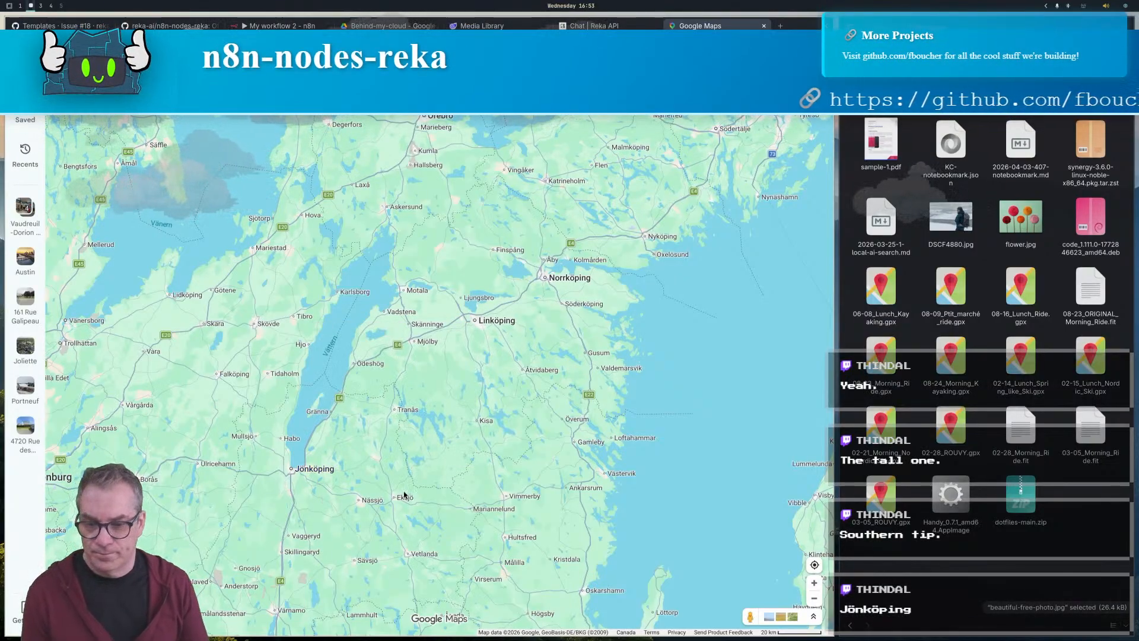
{"action": "scroll", "coordinate": [406, 486], "scroll_direction": "down", "scroll_amount": 2}
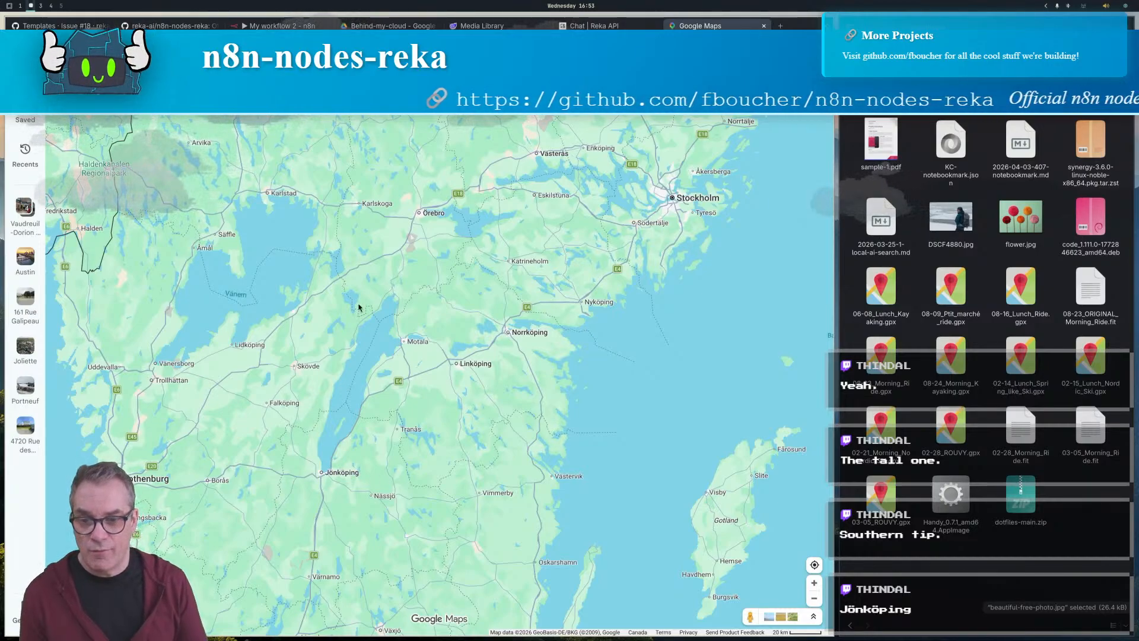
{"action": "scroll", "coordinate": [212, 448], "scroll_direction": "down", "scroll_amount": 1}
{"action": "scroll", "coordinate": [212, 448], "scroll_direction": "down", "scroll_amount": 2}
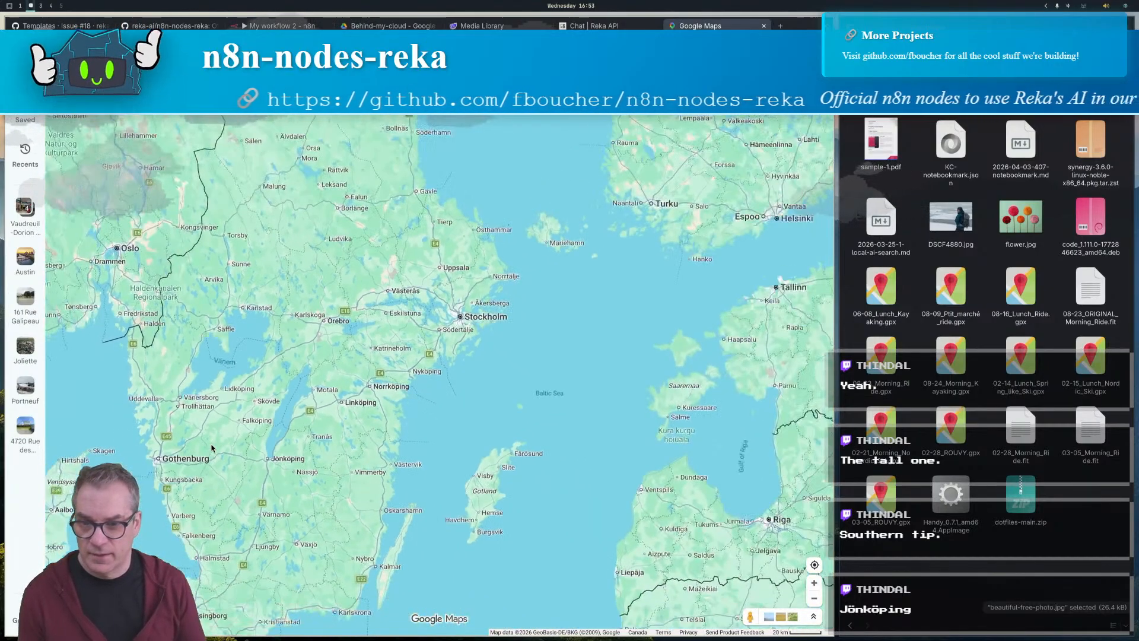
- Cross the Atlantic on the map from Sweden to the region between Gatineau and Montreal in Canada
{"action": "left_click_drag", "start_coordinate": [212, 448], "coordinate": [653, 415]}
{"action": "left_click_drag", "start_coordinate": [207, 440], "coordinate": [658, 375]}
{"action": "scroll", "coordinate": [656, 375], "scroll_direction": "down", "scroll_amount": 2}
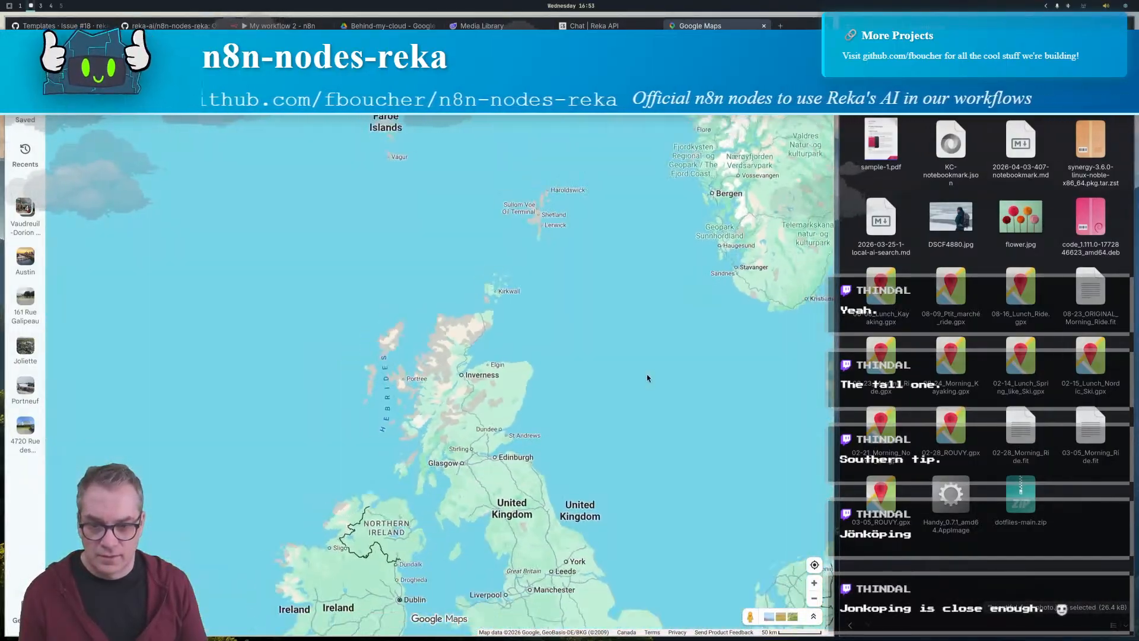
{"action": "left_click_drag", "start_coordinate": [213, 445], "coordinate": [650, 364]}
{"action": "left_click_drag", "start_coordinate": [368, 377], "coordinate": [647, 380]}
{"action": "left_click_drag", "start_coordinate": [278, 365], "coordinate": [652, 394]}
{"action": "left_click_drag", "start_coordinate": [315, 400], "coordinate": [560, 249]}
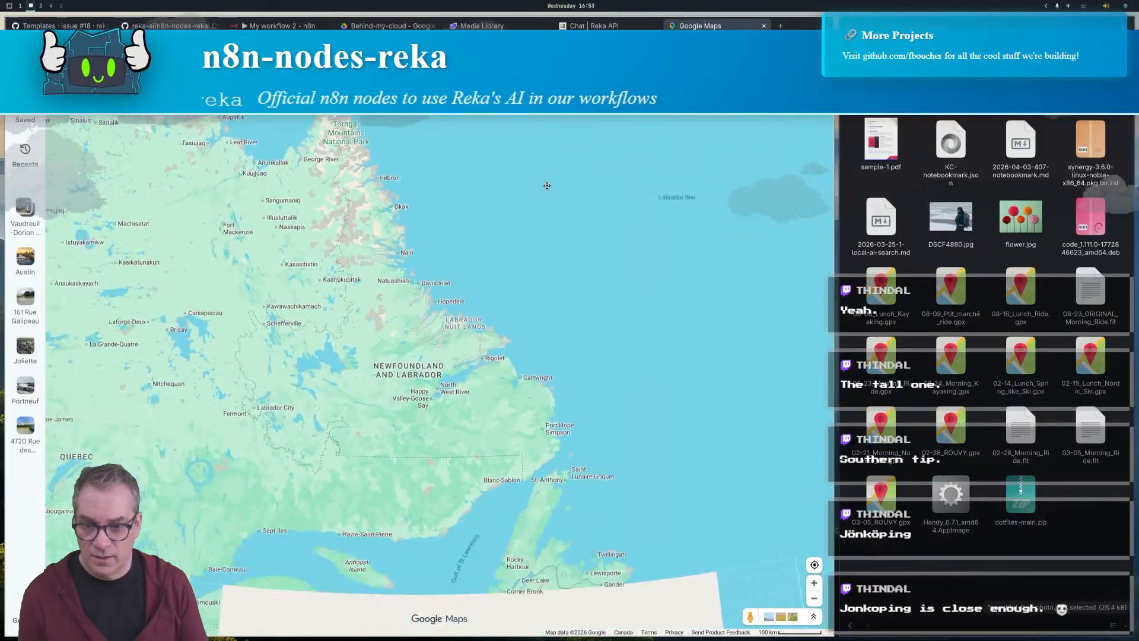
{"action": "left_click_drag", "start_coordinate": [260, 336], "coordinate": [504, 224]}
{"action": "scroll", "coordinate": [418, 458], "scroll_direction": "up", "scroll_amount": 5}
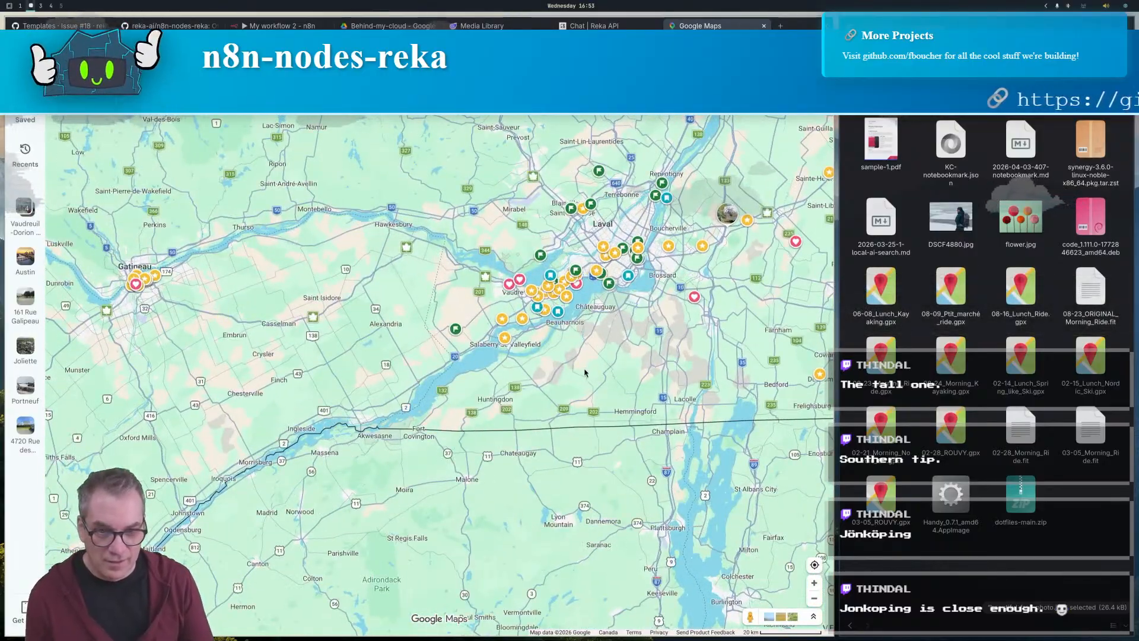
- Examine the Montreal area on the map, including the Lake of Two Mountains and the St. Lawrence River
{"action": "left_click_drag", "start_coordinate": [585, 372], "coordinate": [458, 450]}
{"action": "scroll", "coordinate": [460, 428], "scroll_direction": "up", "scroll_amount": 1}
{"action": "scroll", "coordinate": [461, 428], "scroll_direction": "up", "scroll_amount": 3}
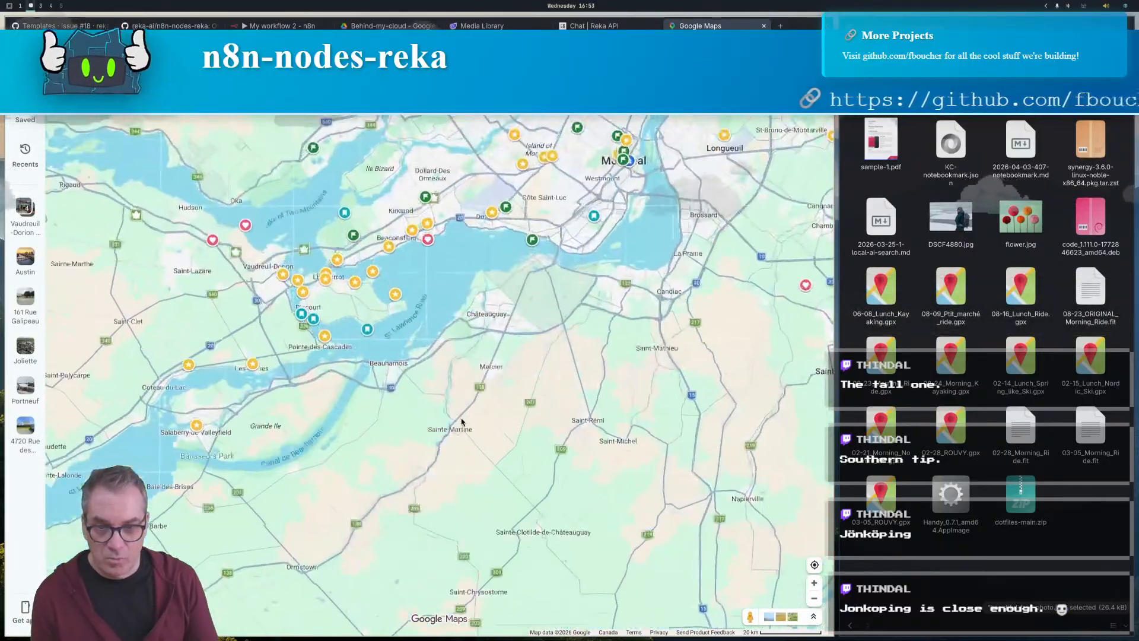
{"action": "left_click_drag", "start_coordinate": [532, 420], "coordinate": [528, 563]}
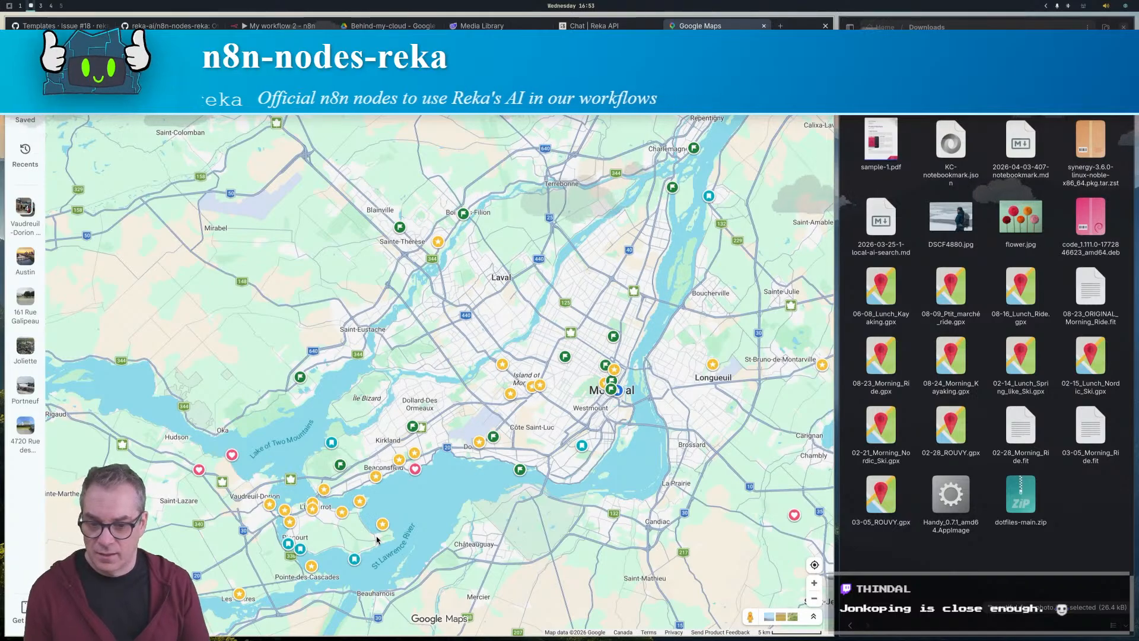
{"action": "scroll", "coordinate": [376, 533], "scroll_direction": "up", "scroll_amount": 2}
{"action": "left_click_drag", "start_coordinate": [440, 490], "coordinate": [513, 457]}
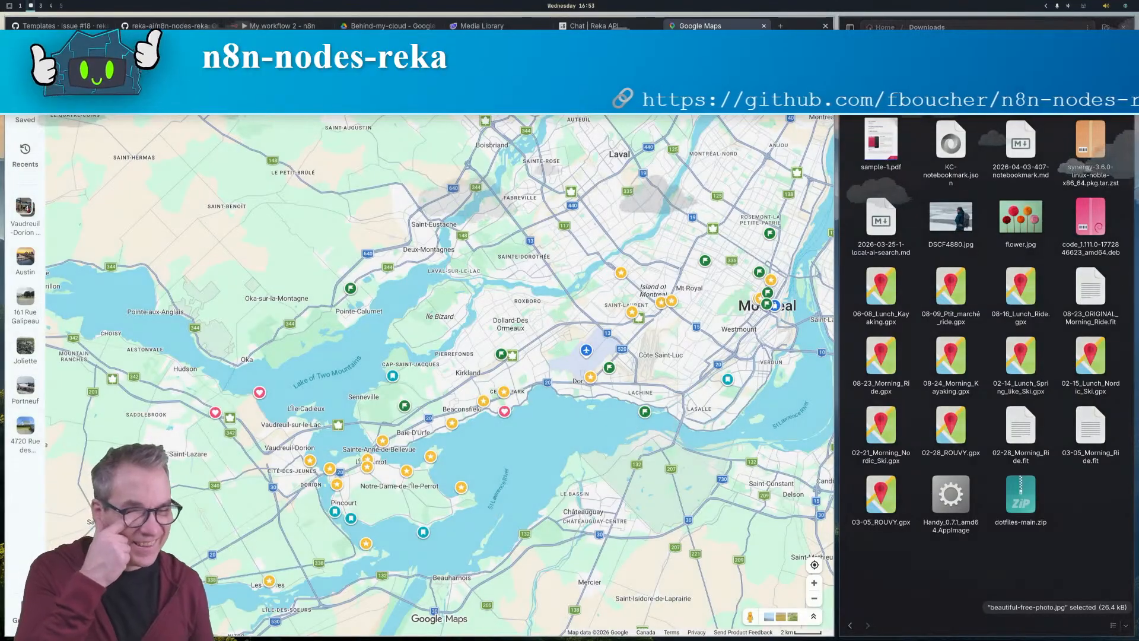
- Close Google Maps, switch back to My workflow 2 in n8n, and leave the small video prompt node's settings
{"action": "left_click", "coordinate": [765, 27]}
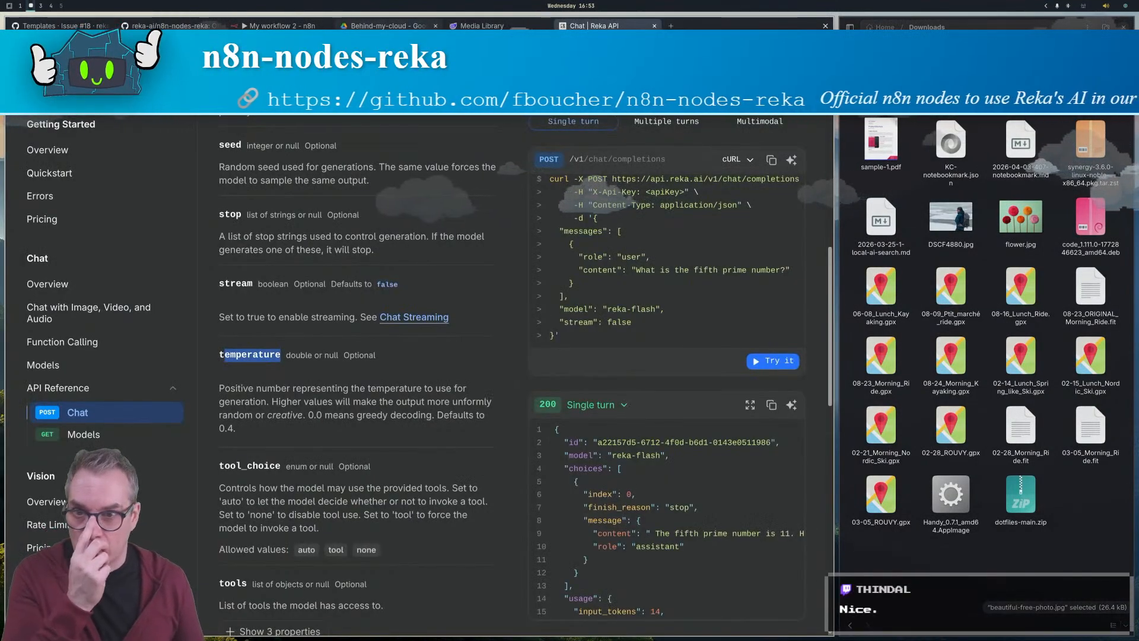
{"action": "left_click", "coordinate": [263, 27]}
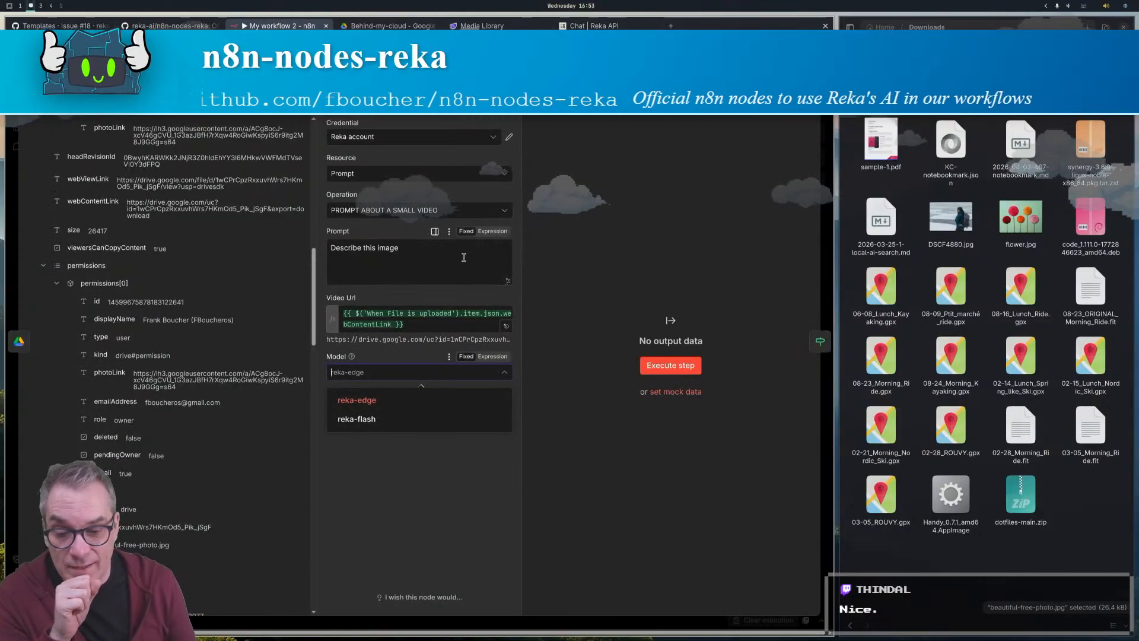
{"action": "left_click", "coordinate": [578, 389]}
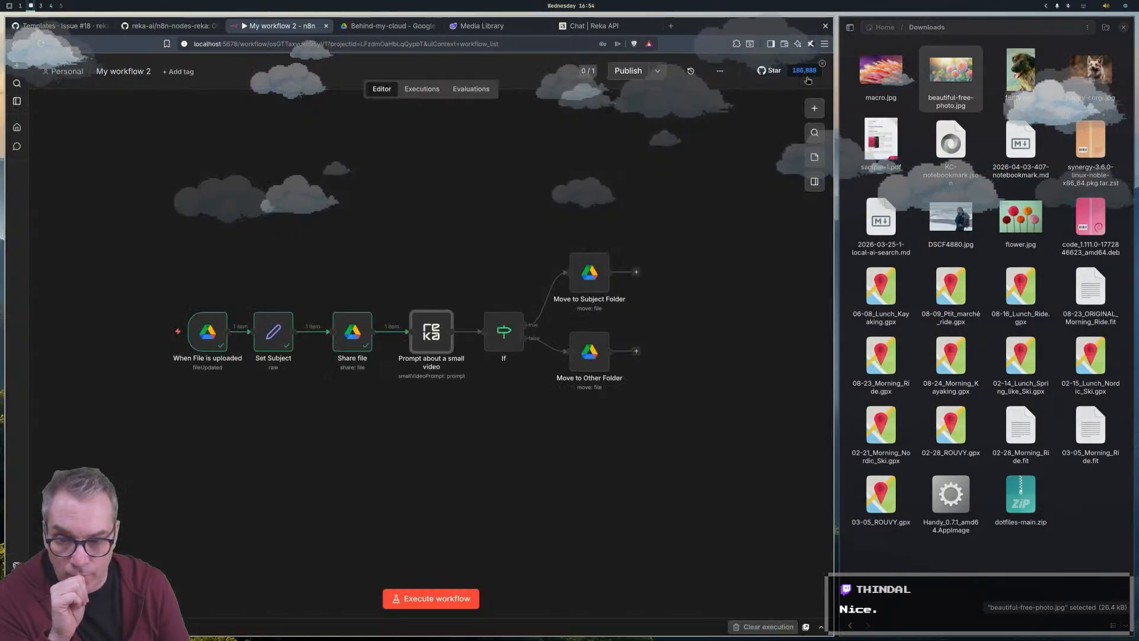
- Rename the small video workflow as "Sort video by description"
{"action": "left_click", "coordinate": [808, 79]}
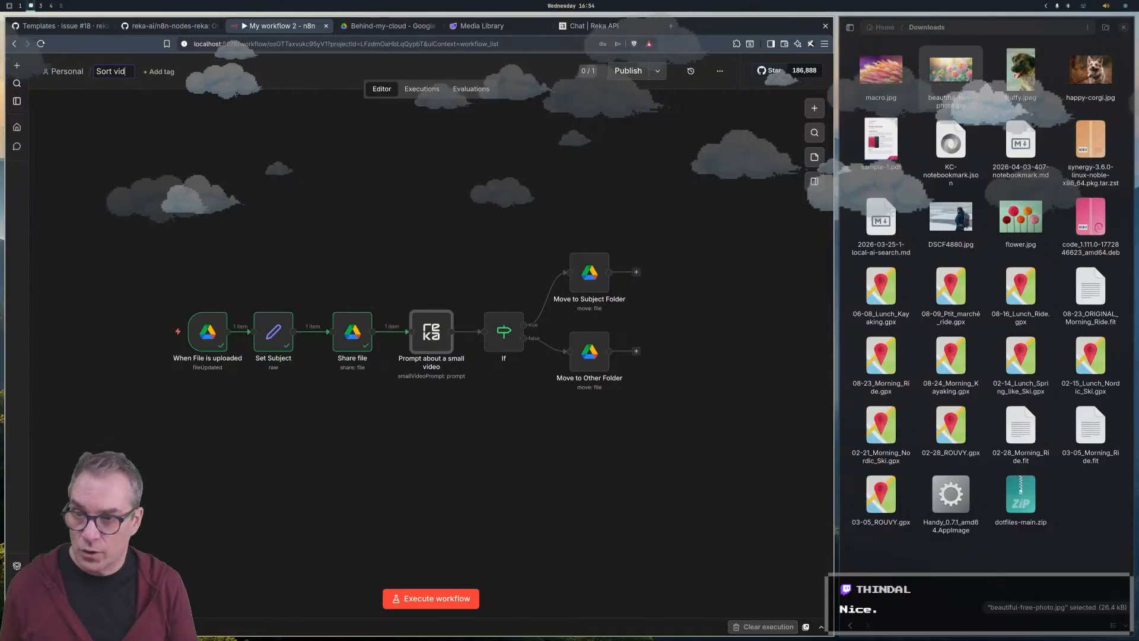
{"action": "type", "text": "Sort"}
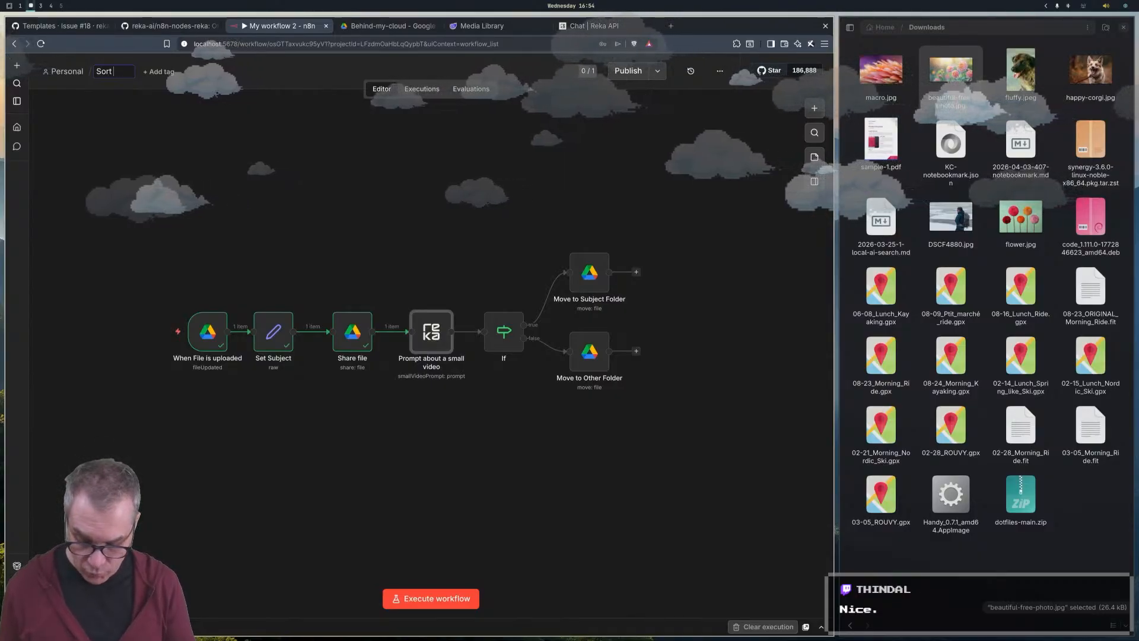
{"action": "type", "text": " video"}
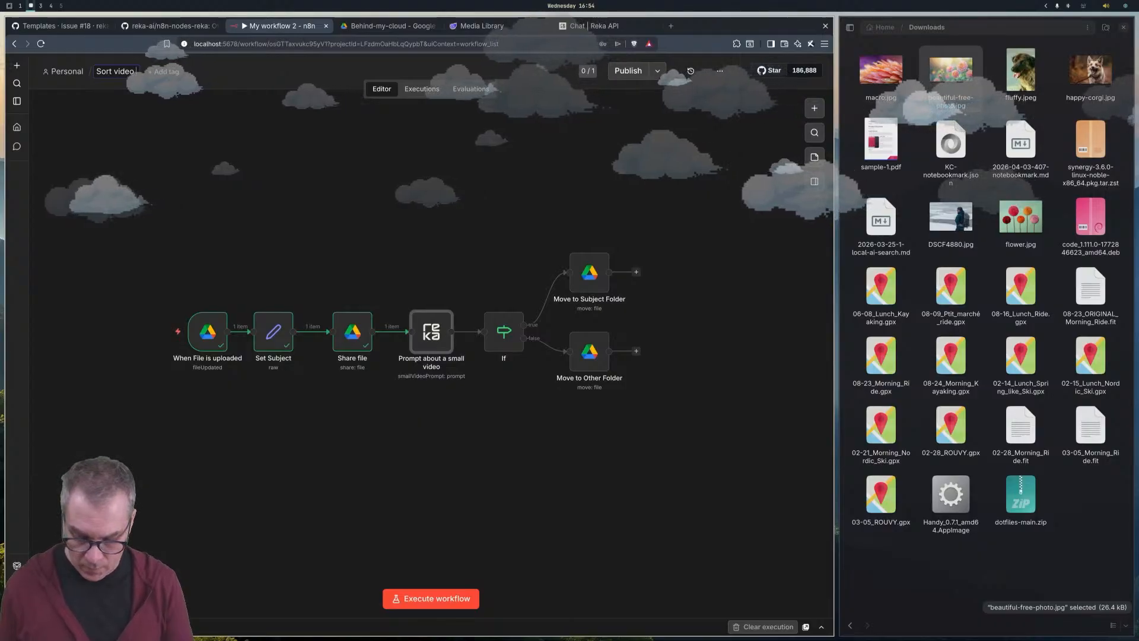
{"action": "type", "text": " by desc"}
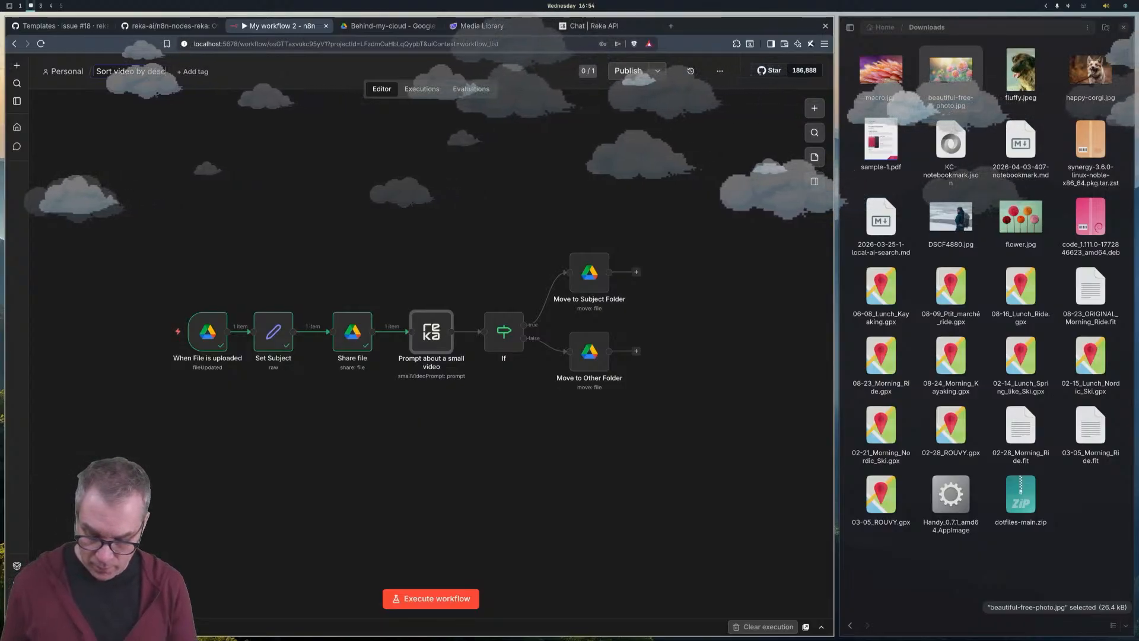
{"action": "type", "text": "ription"}
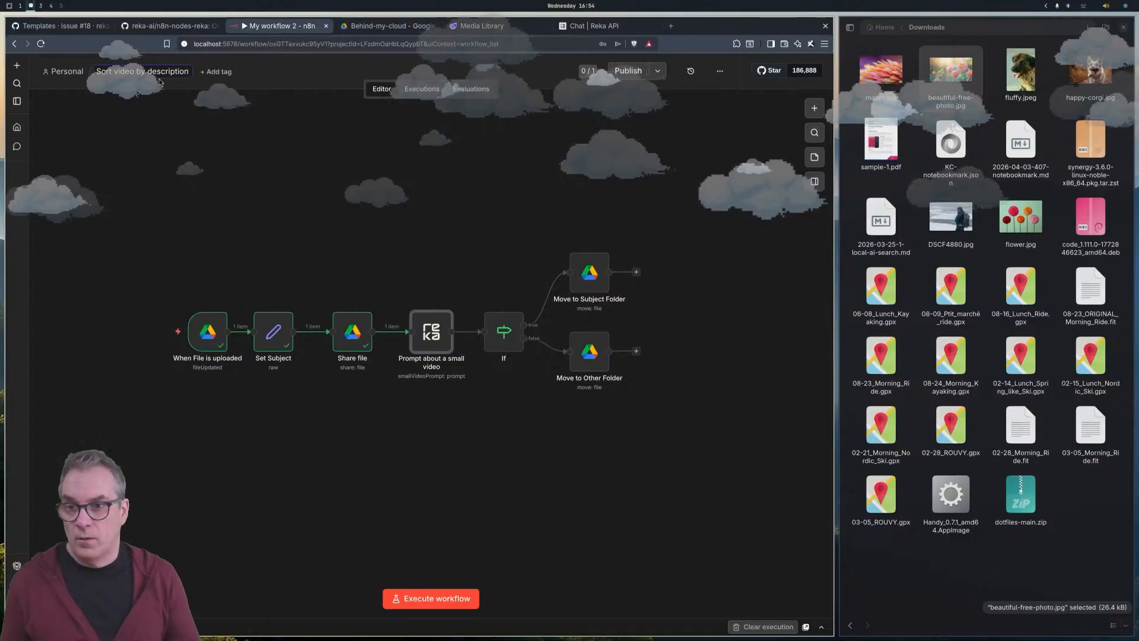
{"action": "left_click", "coordinate": [217, 180]}
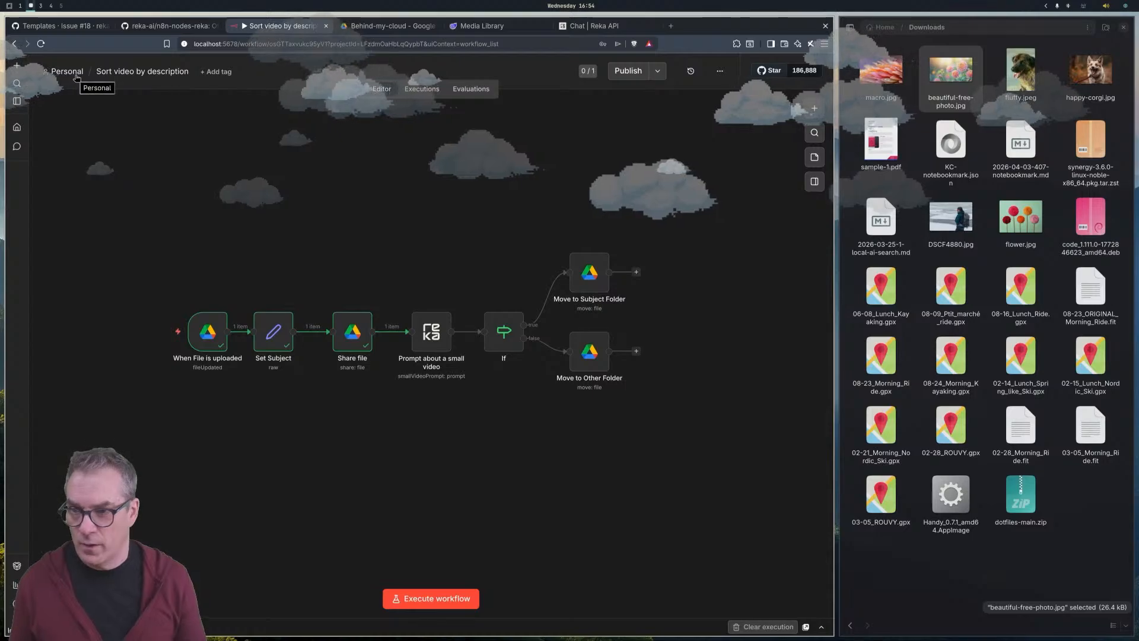
- Copy all nodes of the video workflow and paste them into a newly created workflow in the Personal project
{"action": "left_click_drag", "start_coordinate": [150, 188], "coordinate": [722, 504]}
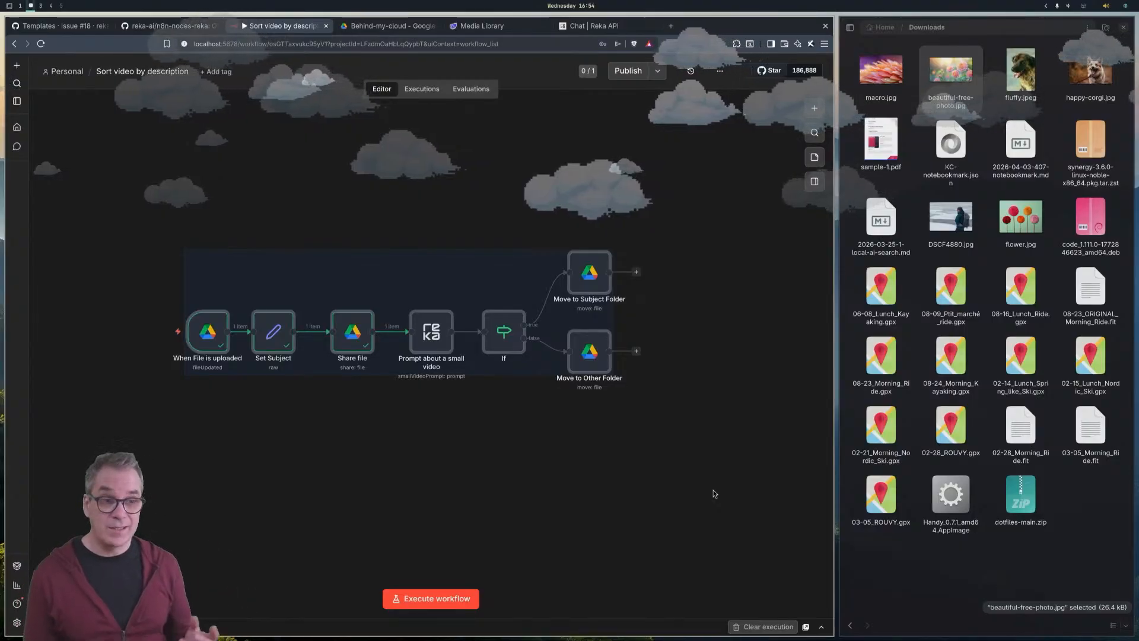
{"action": "key", "text": "ctrl+c"}
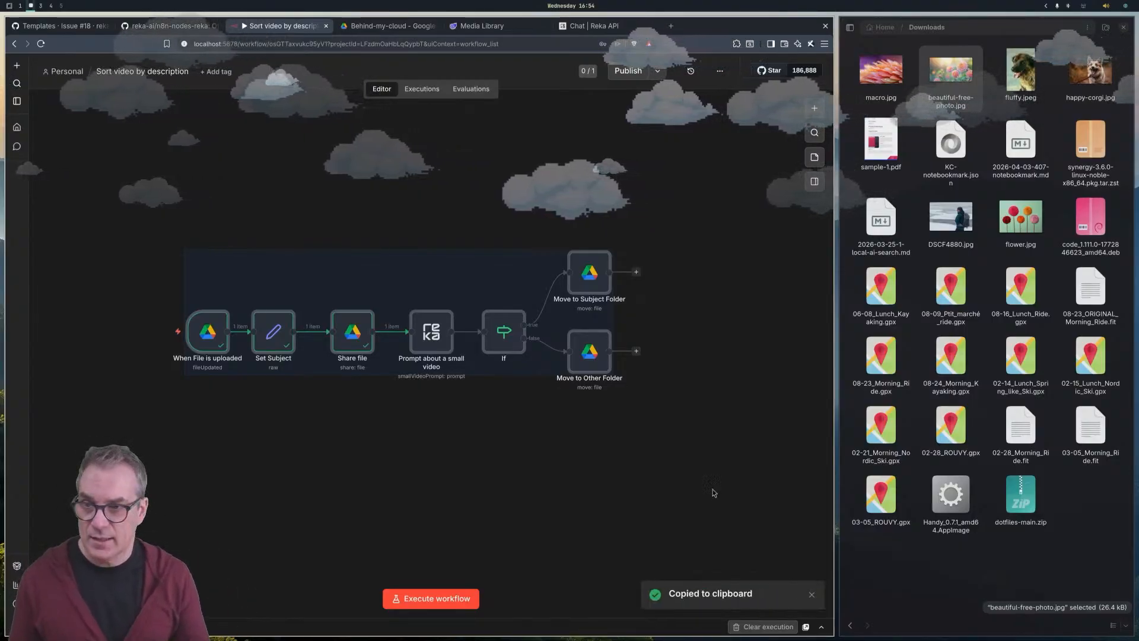
{"action": "left_click", "coordinate": [63, 71]}
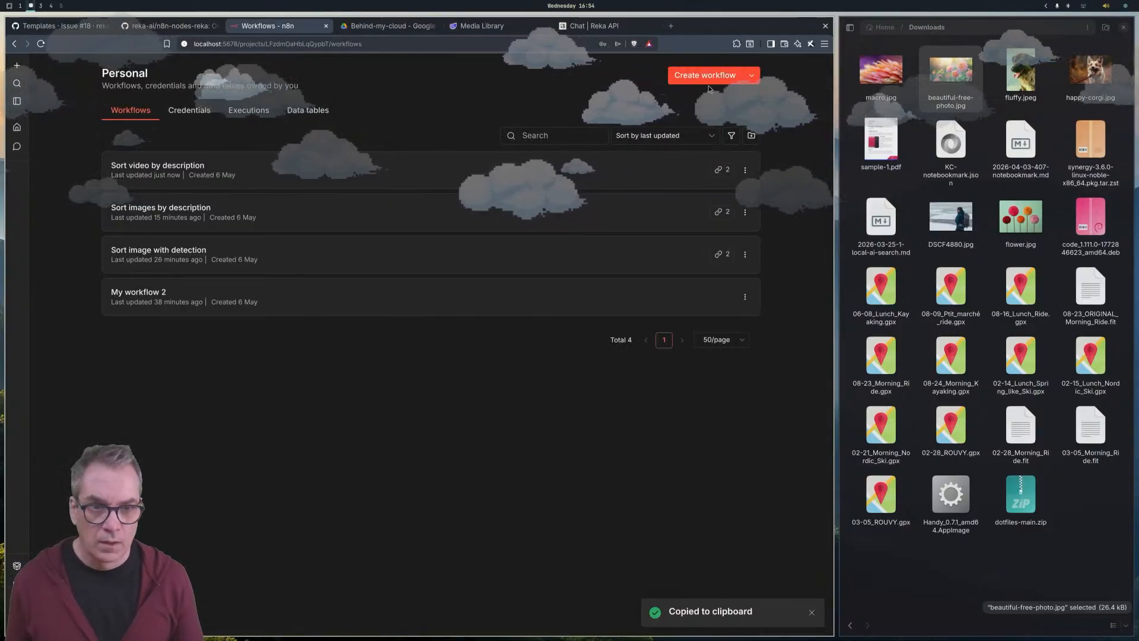
{"action": "left_click", "coordinate": [706, 78]}
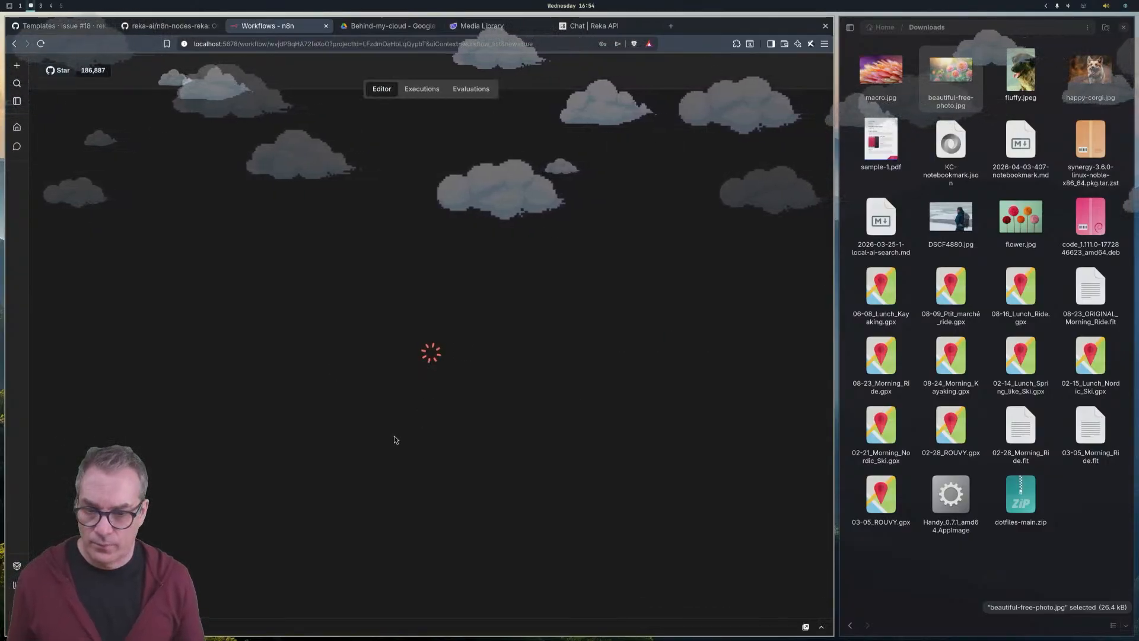
{"action": "key", "text": "ctrl+v"}
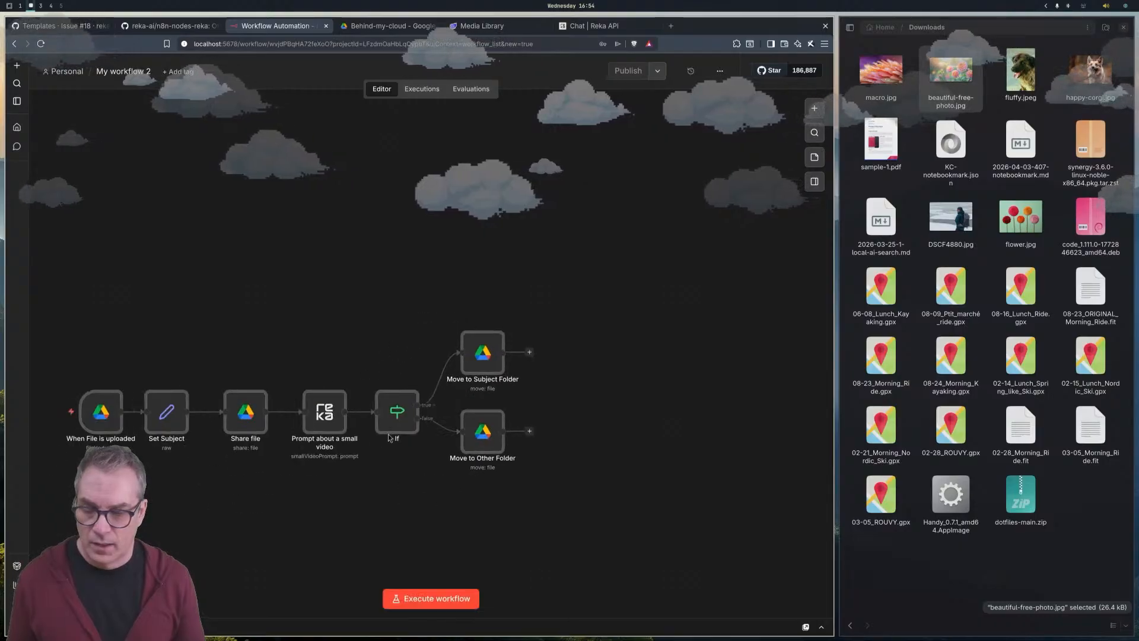
- Name the new workflow "Auto sort images by subject"
{"action": "left_click", "coordinate": [121, 72]}
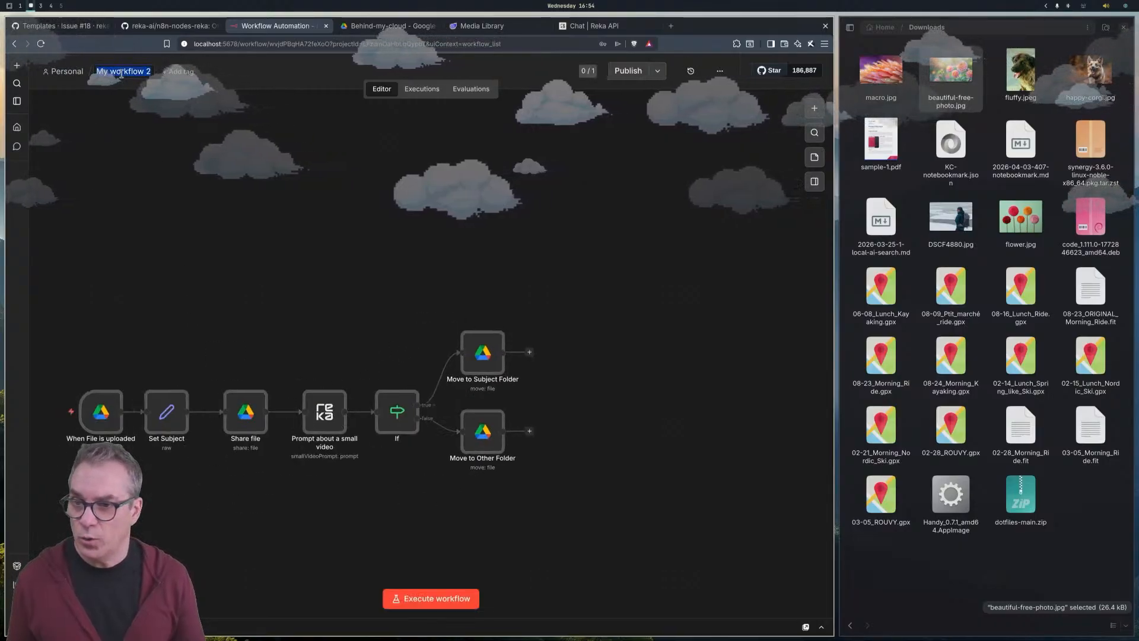
{"action": "type", "text": "Auto"}
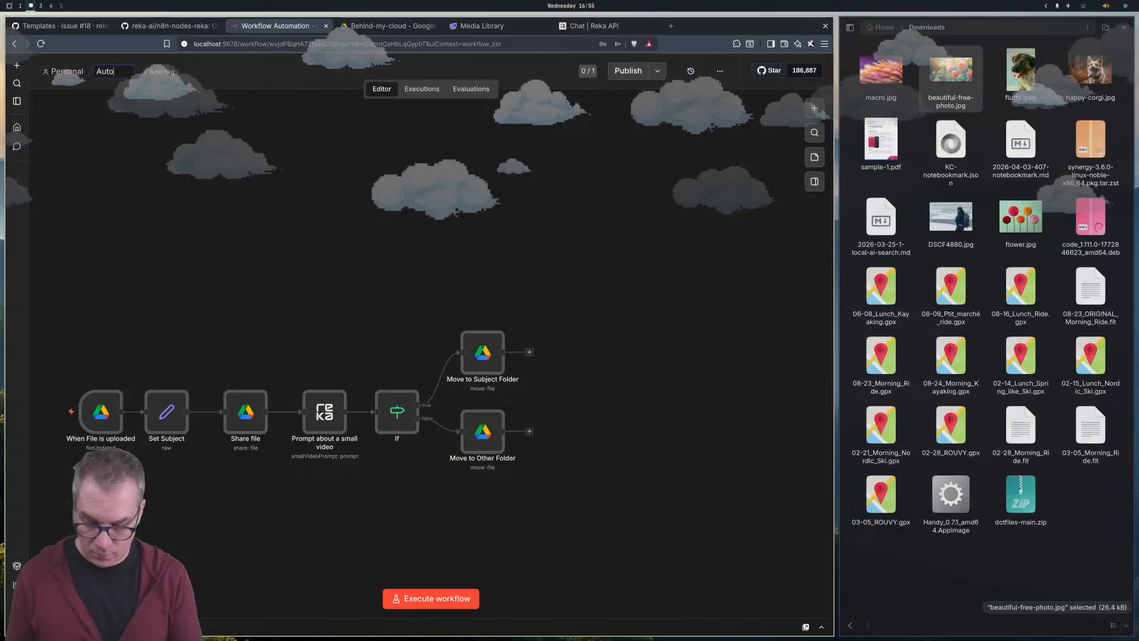
{"action": "type", "text": " sort"}
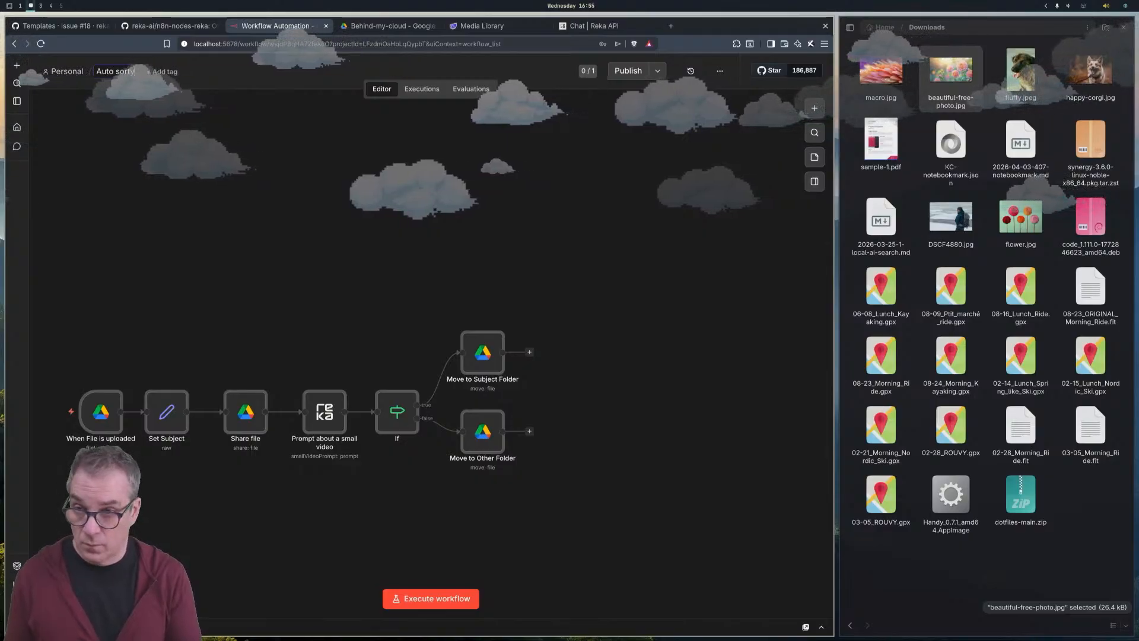
{"action": "type", "text": " ima"}
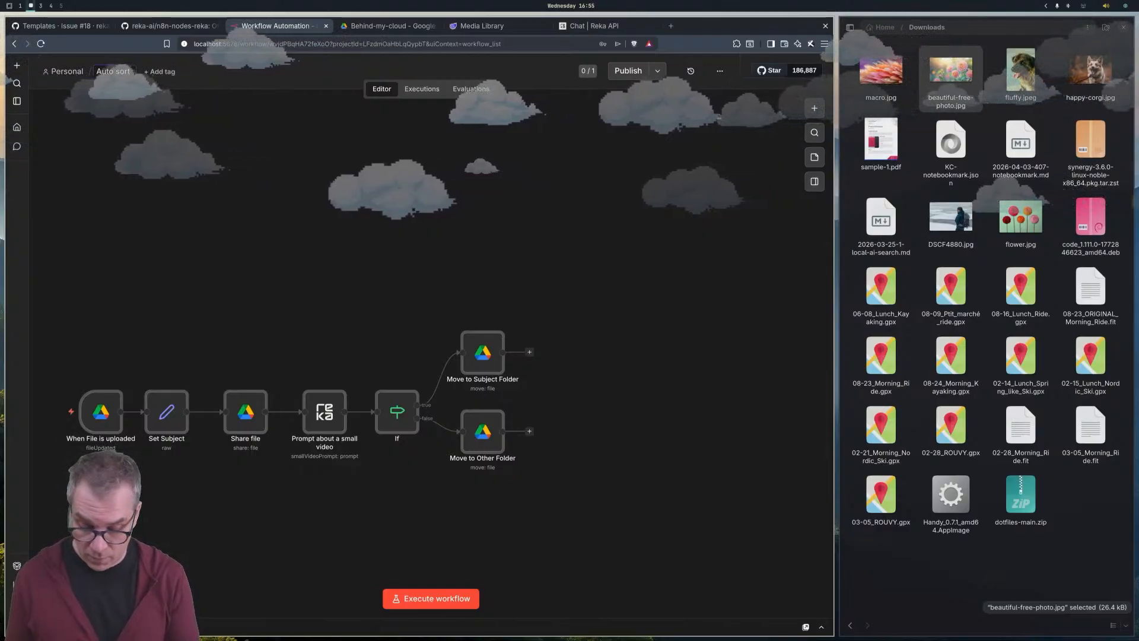
{"action": "type", "text": "ges"}
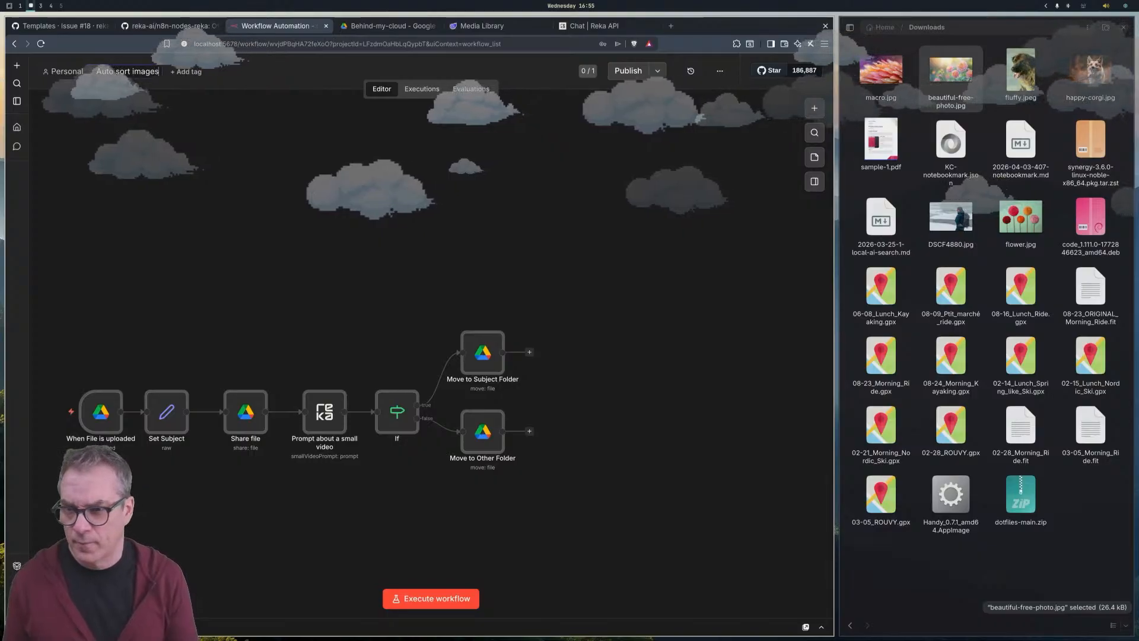
{"action": "type", "text": " by desc"}
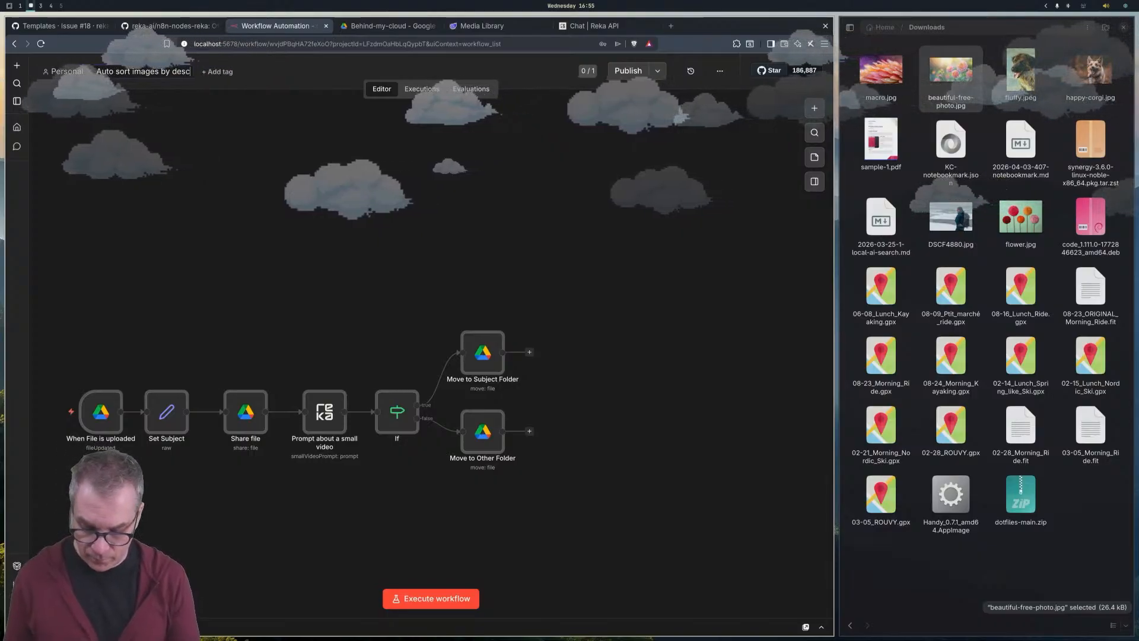
{"action": "key", "text": "BackSpace"}
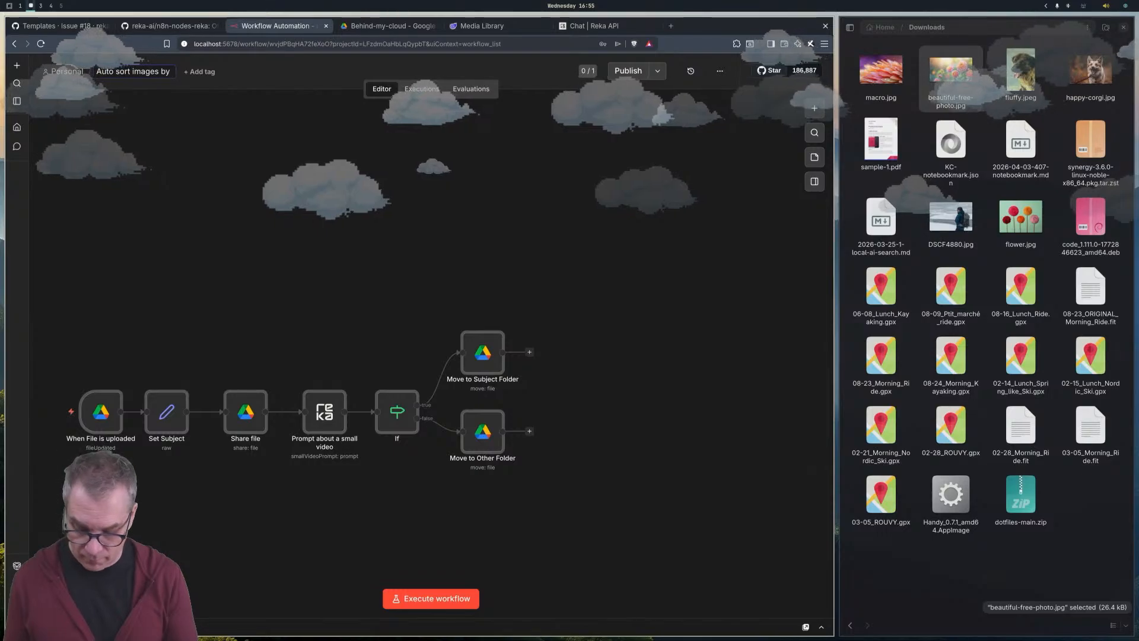
{"action": "type", "text": "subject"}
{"action": "key", "text": "Return"}
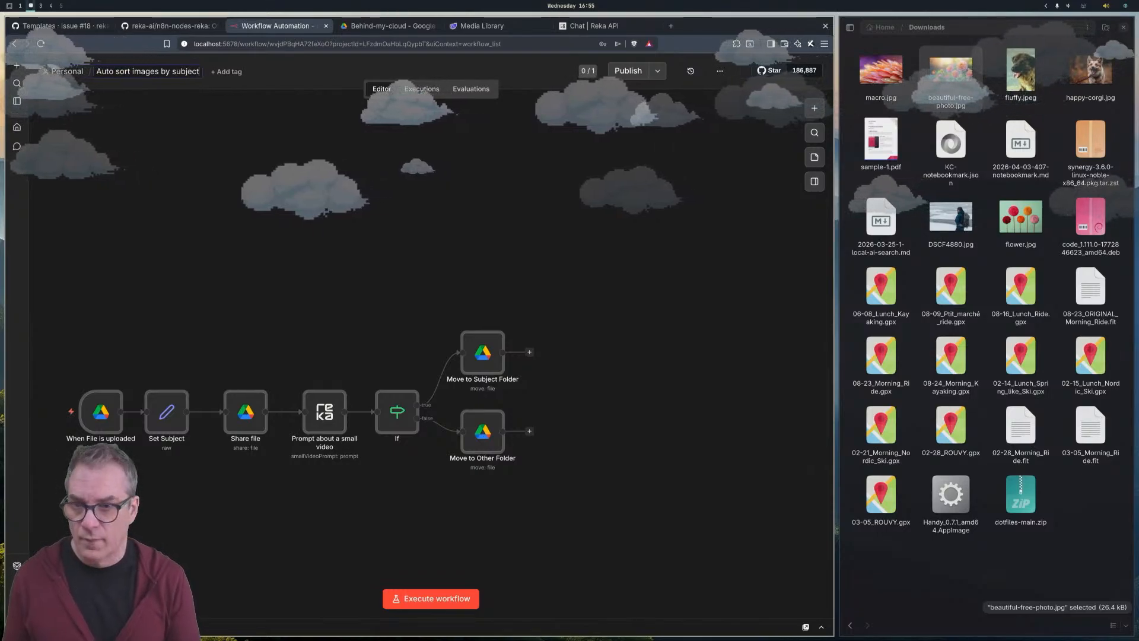
- Switch the Reka node's operation to Prompt About An Image and set its prompt to "What is the subject of this image in one word"
{"action": "scroll", "coordinate": [267, 282], "scroll_direction": "right", "scroll_amount": 1}
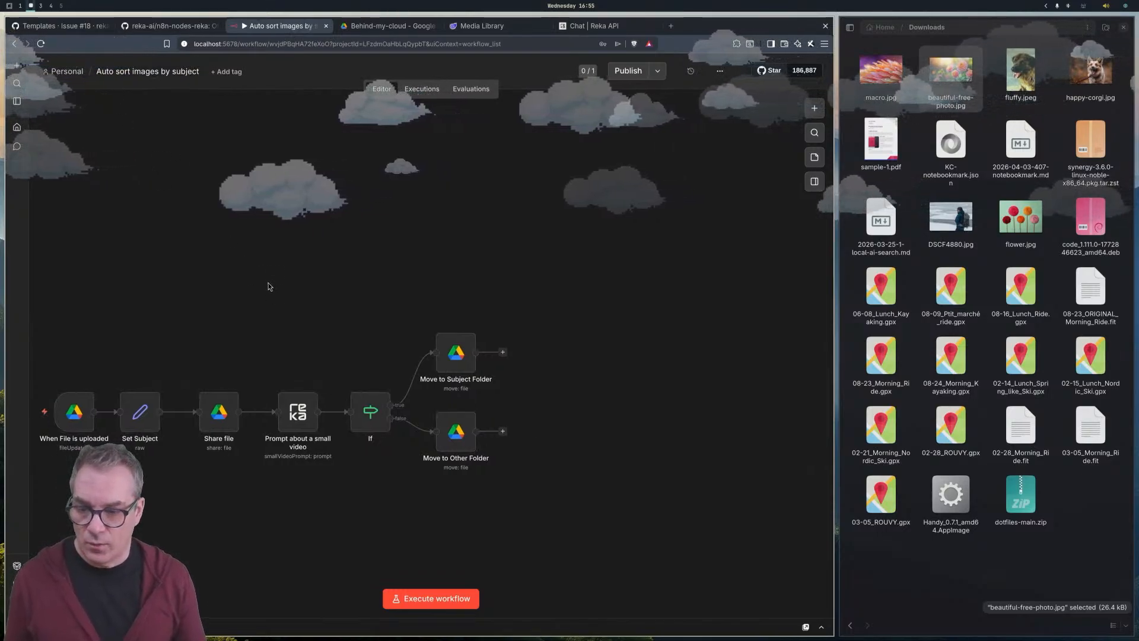
{"action": "scroll", "coordinate": [270, 286], "scroll_direction": "left", "scroll_amount": 3}
{"action": "scroll", "coordinate": [261, 296], "scroll_direction": "down", "scroll_amount": 2}
{"action": "left_click", "coordinate": [219, 354]}
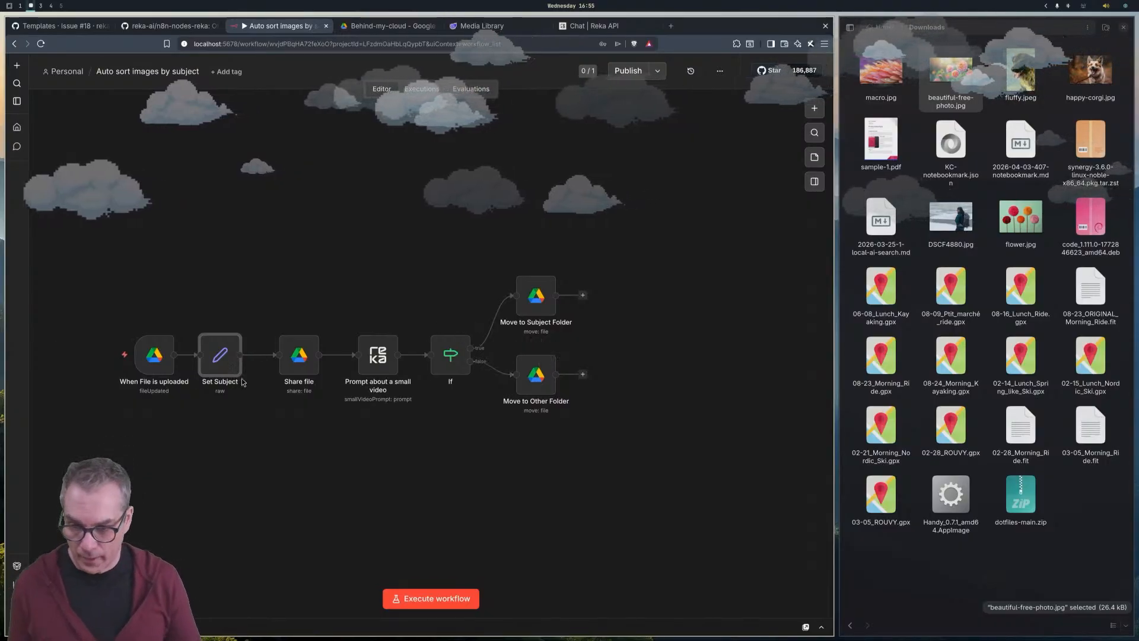
{"action": "mouse_move", "coordinate": [236, 370]}
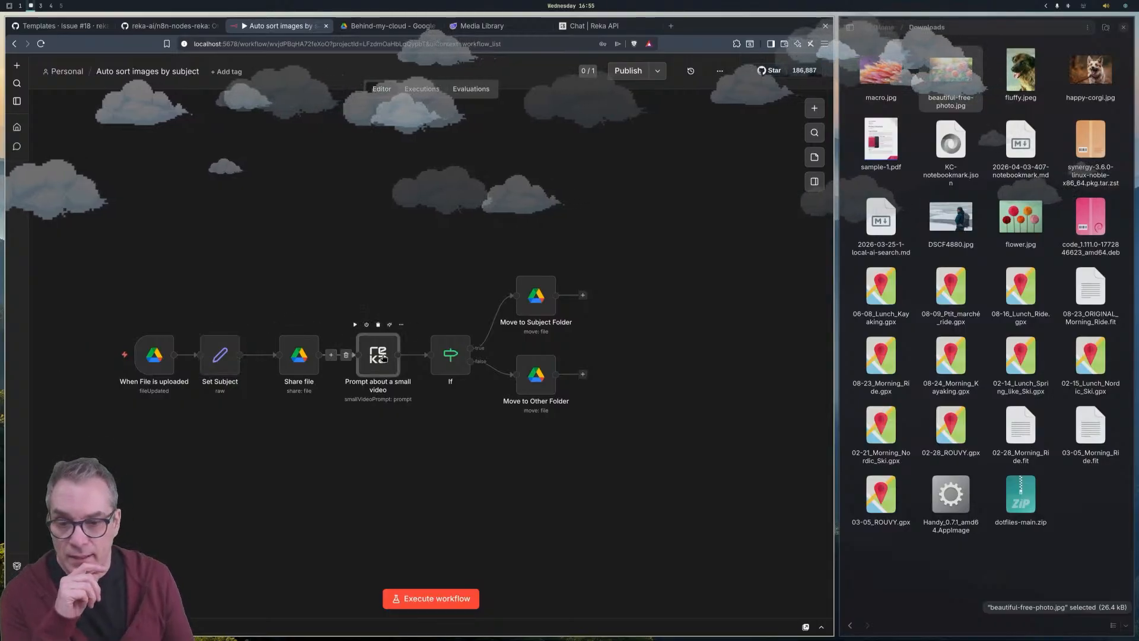
{"action": "double_click", "coordinate": [384, 359]}
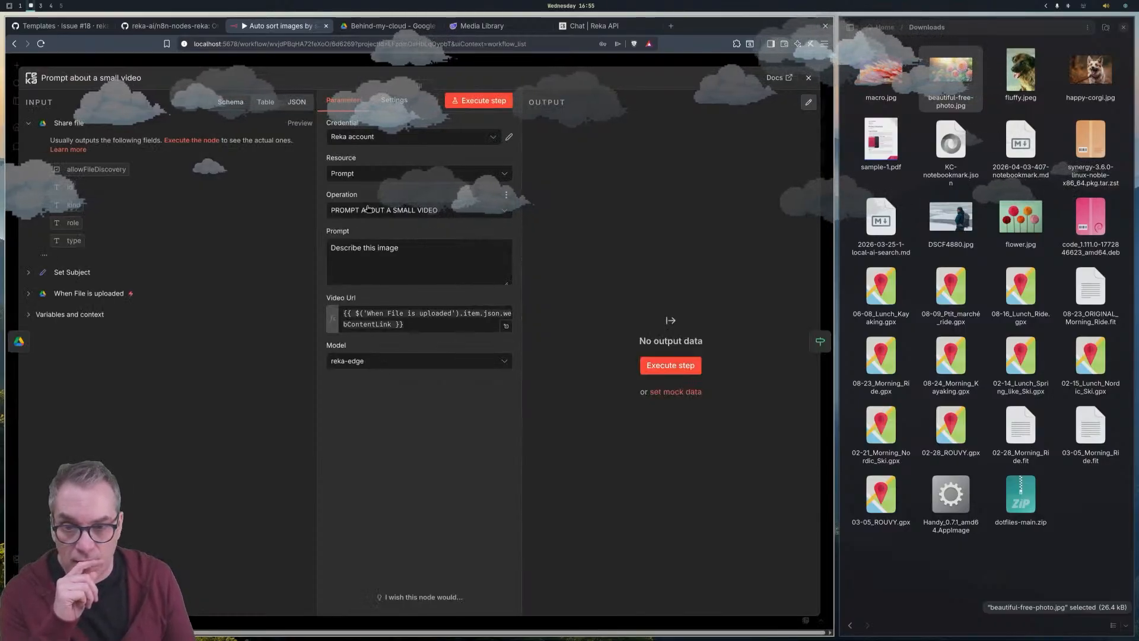
{"action": "left_click", "coordinate": [393, 211]}
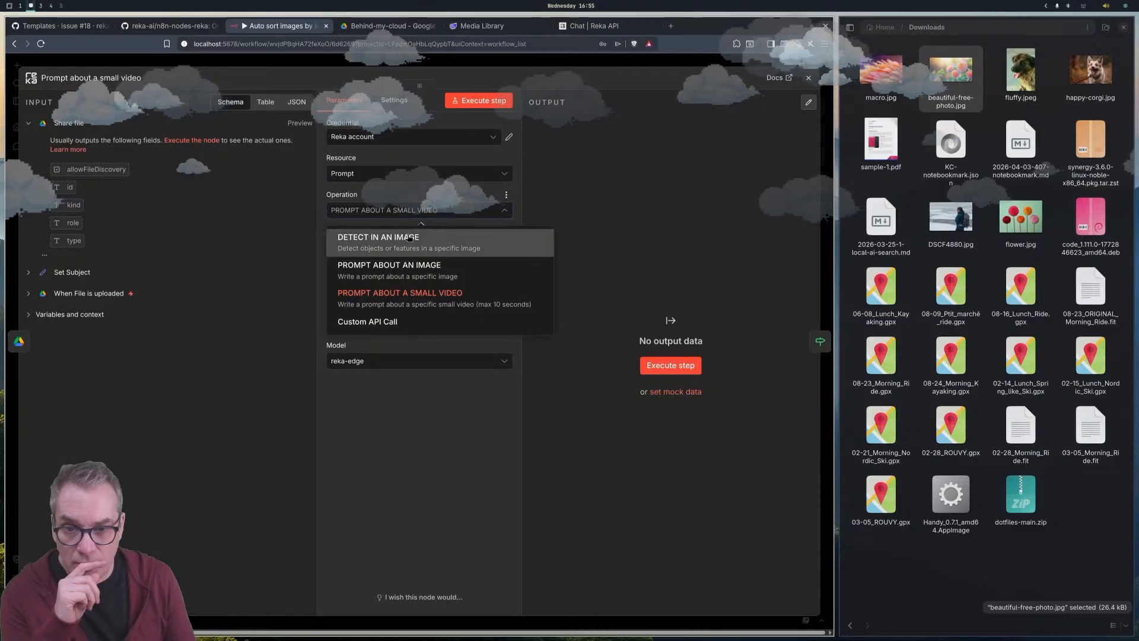
{"action": "left_click_drag", "start_coordinate": [430, 245], "coordinate": [330, 248]}
{"action": "left_click", "coordinate": [432, 276]}
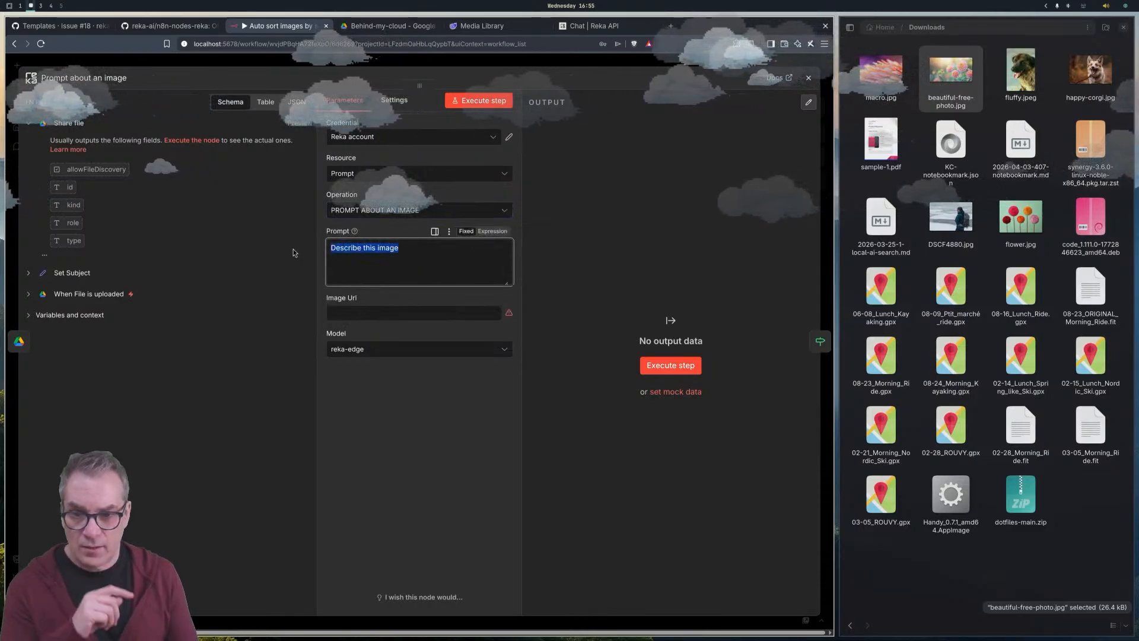
{"action": "type", "text": "What is the subject of"}
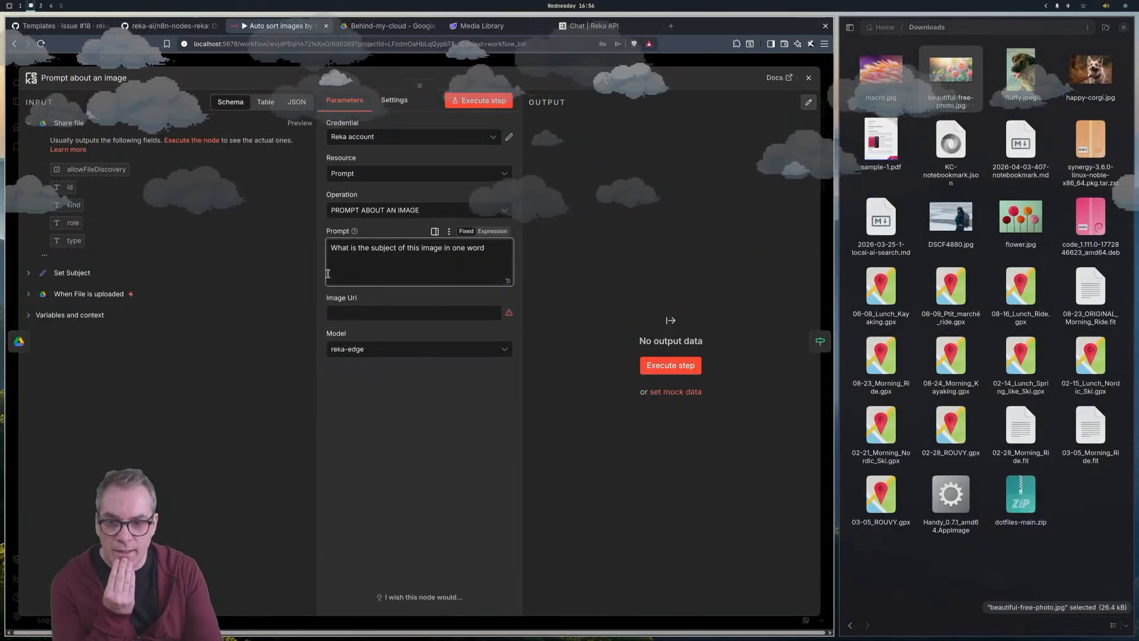
{"action": "left_click", "coordinate": [808, 78]}
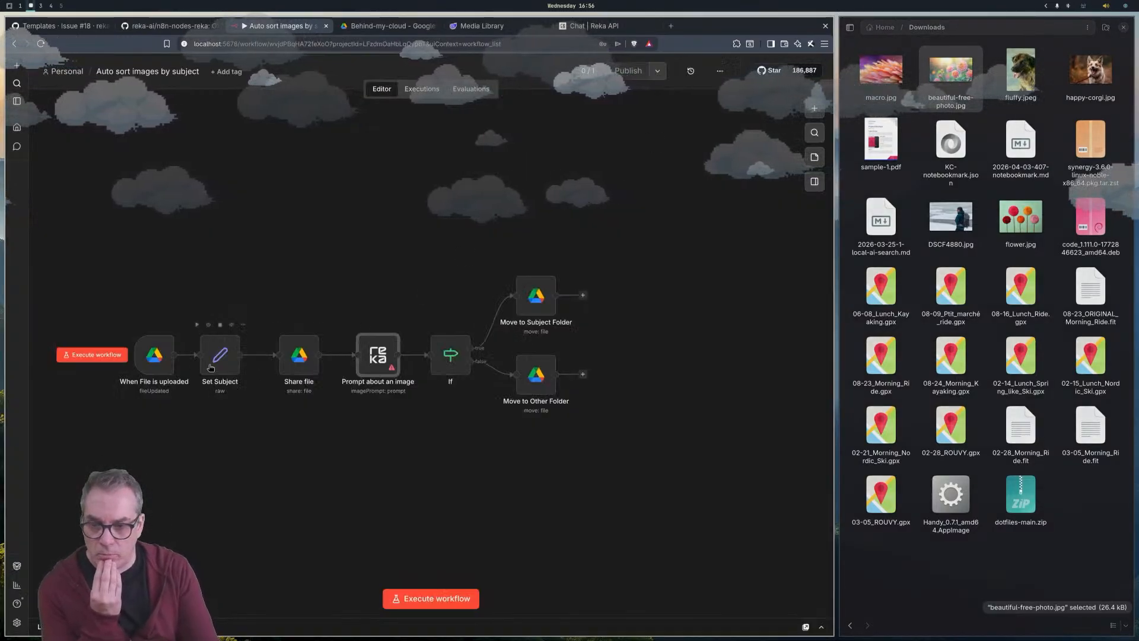
- Delete the Set Subject node and rearrange the nodes, closing up the main chain and placing Move to Subject Folder farther from If
{"action": "left_click", "coordinate": [219, 325]}
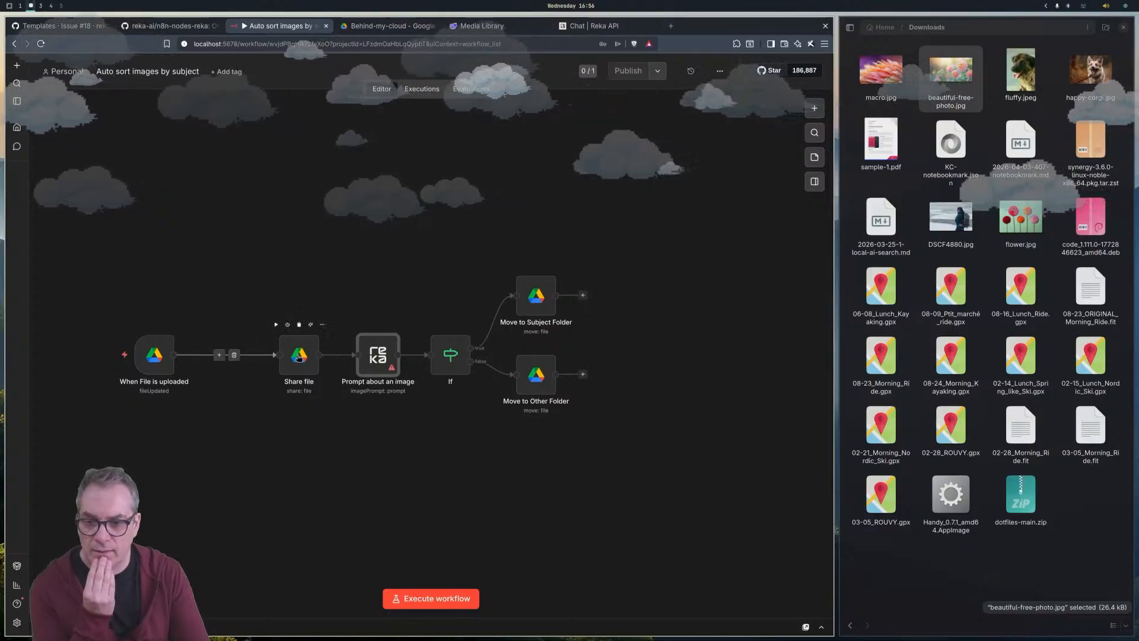
{"action": "left_click_drag", "start_coordinate": [295, 354], "coordinate": [229, 359]}
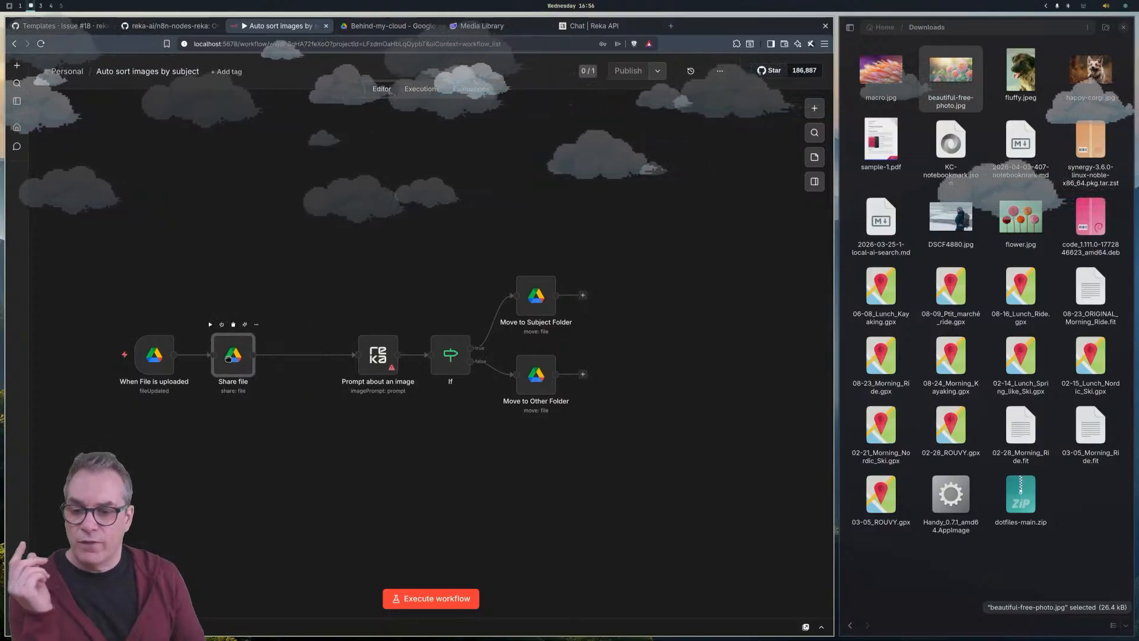
{"action": "left_click_drag", "start_coordinate": [382, 358], "coordinate": [313, 357]}
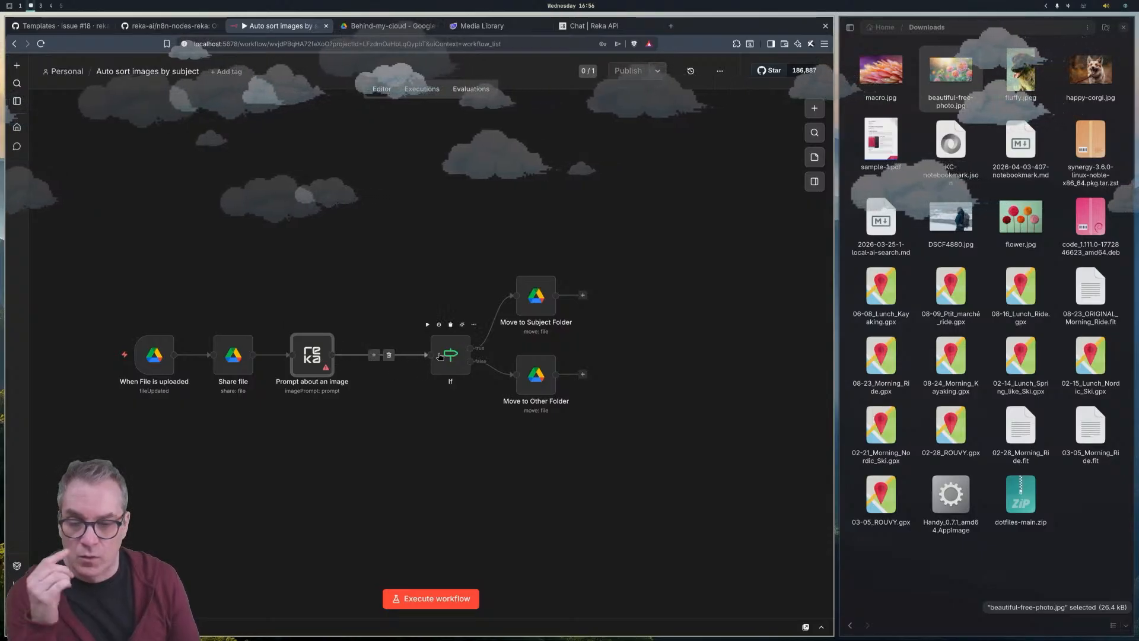
{"action": "left_click_drag", "start_coordinate": [448, 356], "coordinate": [403, 355]}
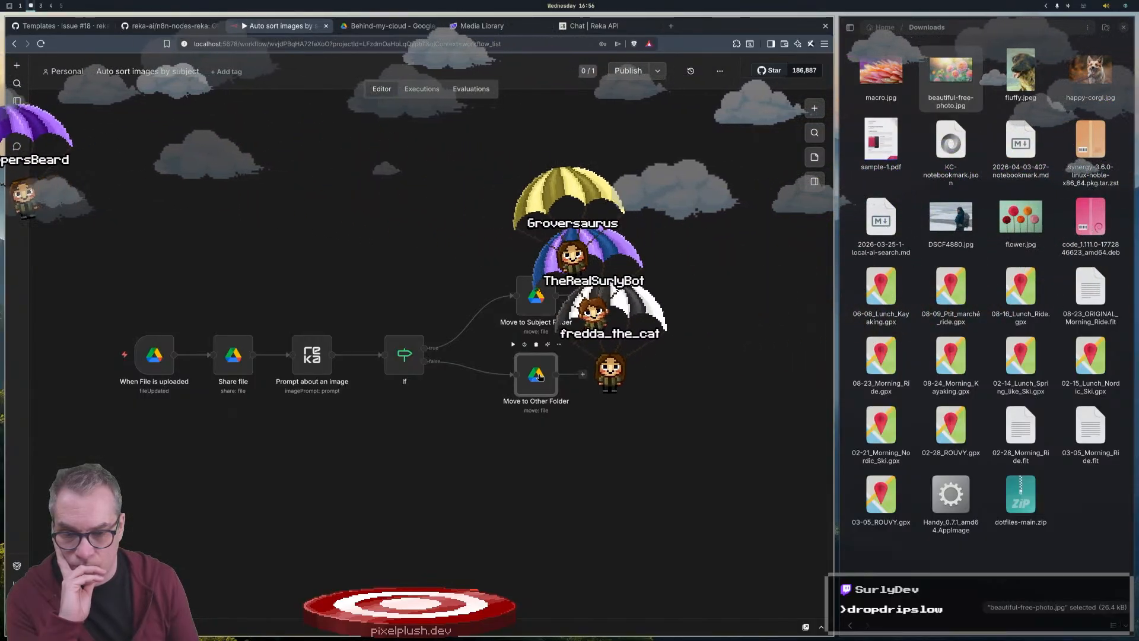
{"action": "left_click_drag", "start_coordinate": [535, 289], "coordinate": [674, 289]}
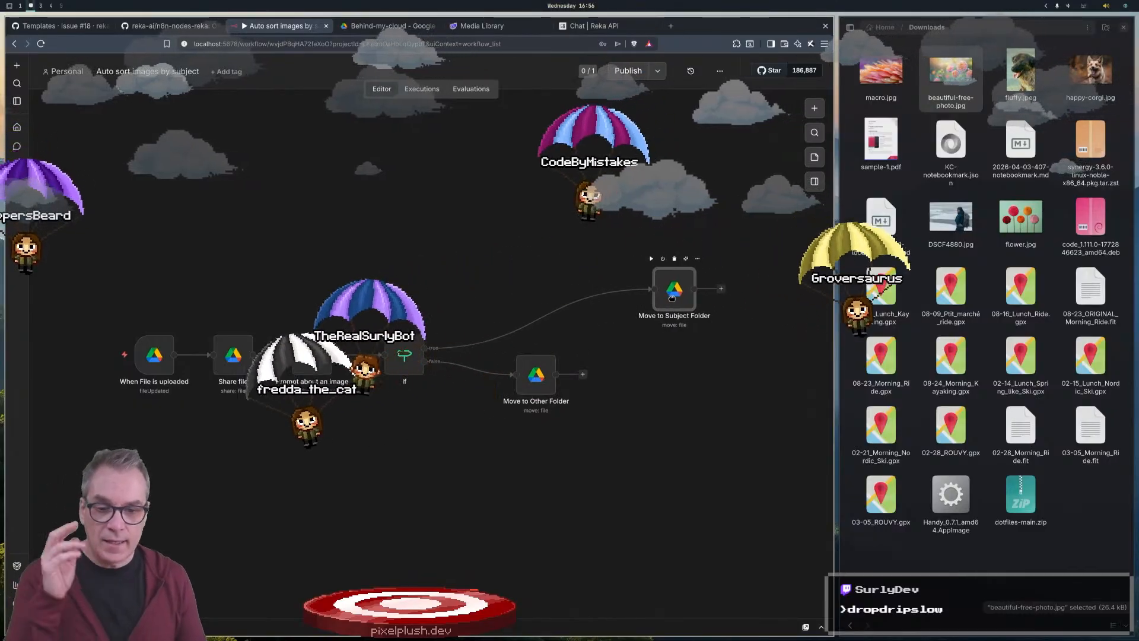
- Review the file operations available in the Move to Other Folder node, leaving its settings as they are
{"action": "left_click", "coordinate": [539, 377]}
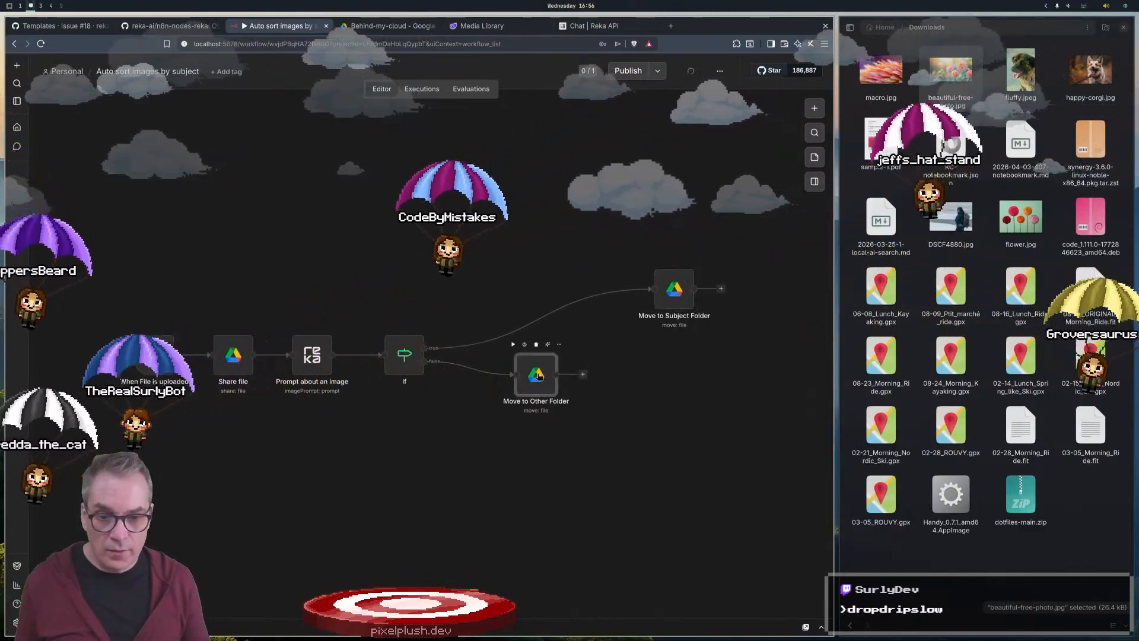
{"action": "double_click", "coordinate": [537, 375]}
{"action": "left_click", "coordinate": [386, 210]}
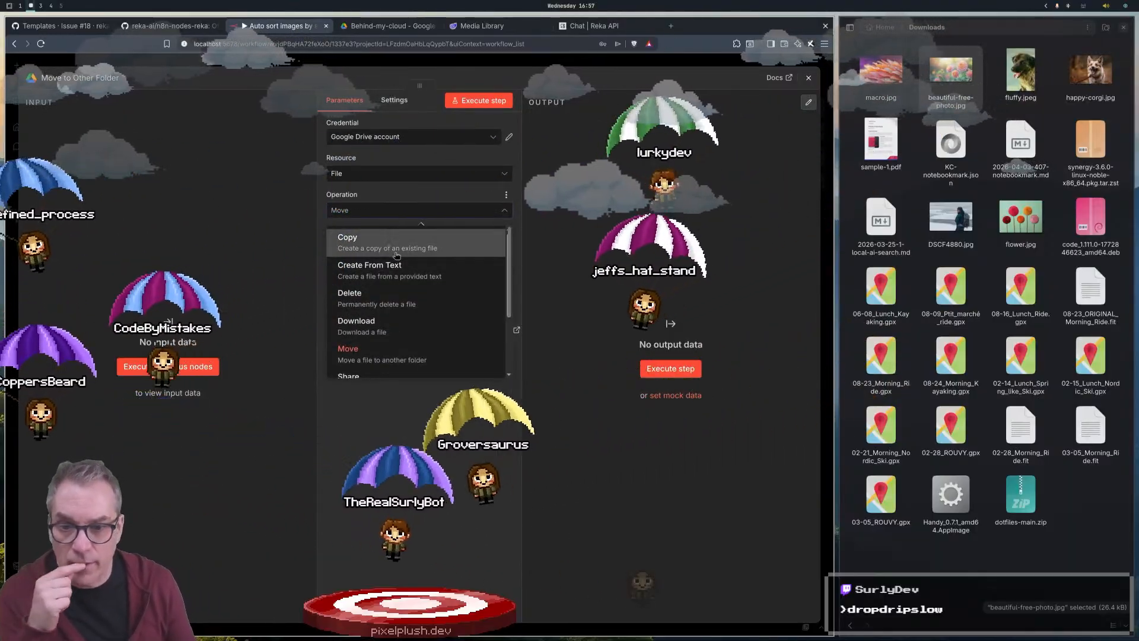
{"action": "scroll", "coordinate": [393, 321], "scroll_direction": "down", "scroll_amount": 3}
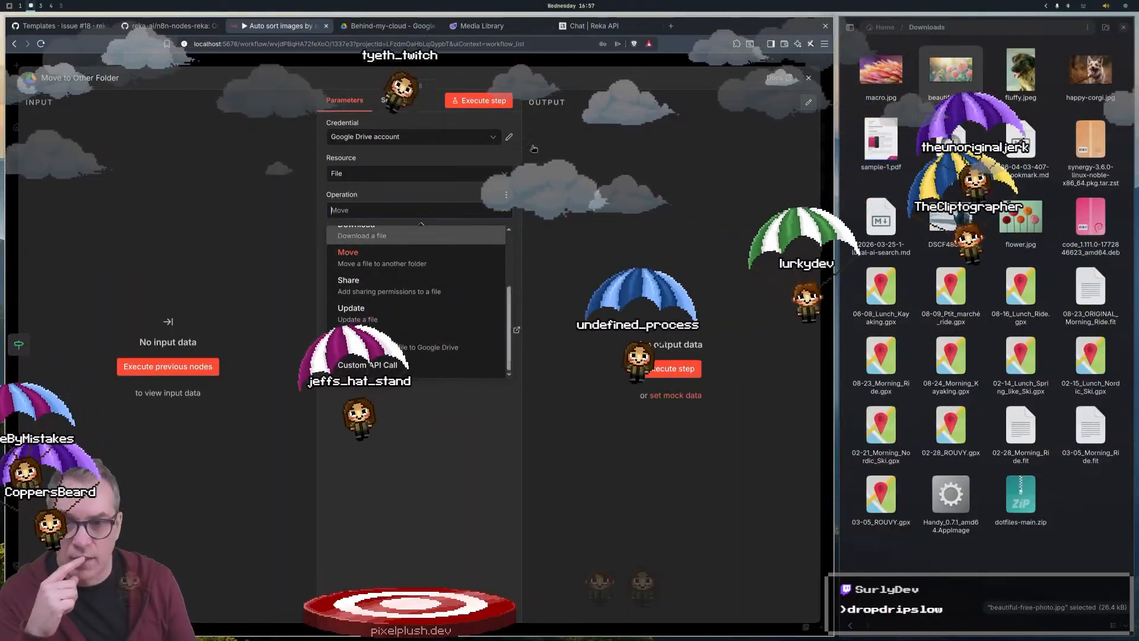
{"action": "left_click", "coordinate": [809, 77]}
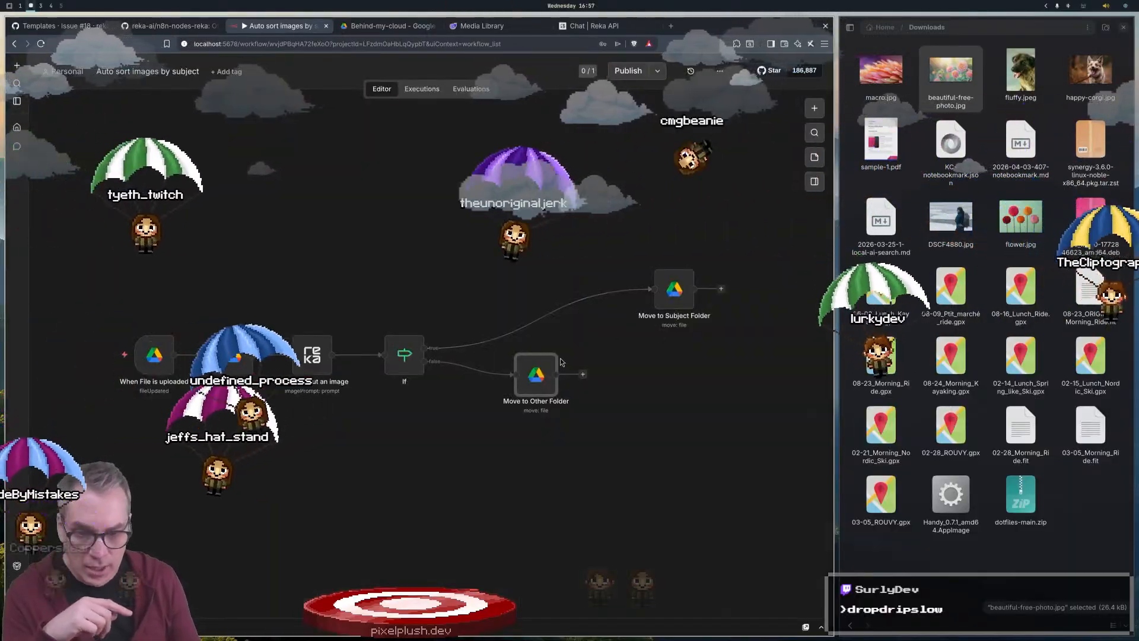
- Delete the Move to Other Folder node and shift the If node farther from the Reka node to make room between them
{"action": "left_click", "coordinate": [535, 344]}
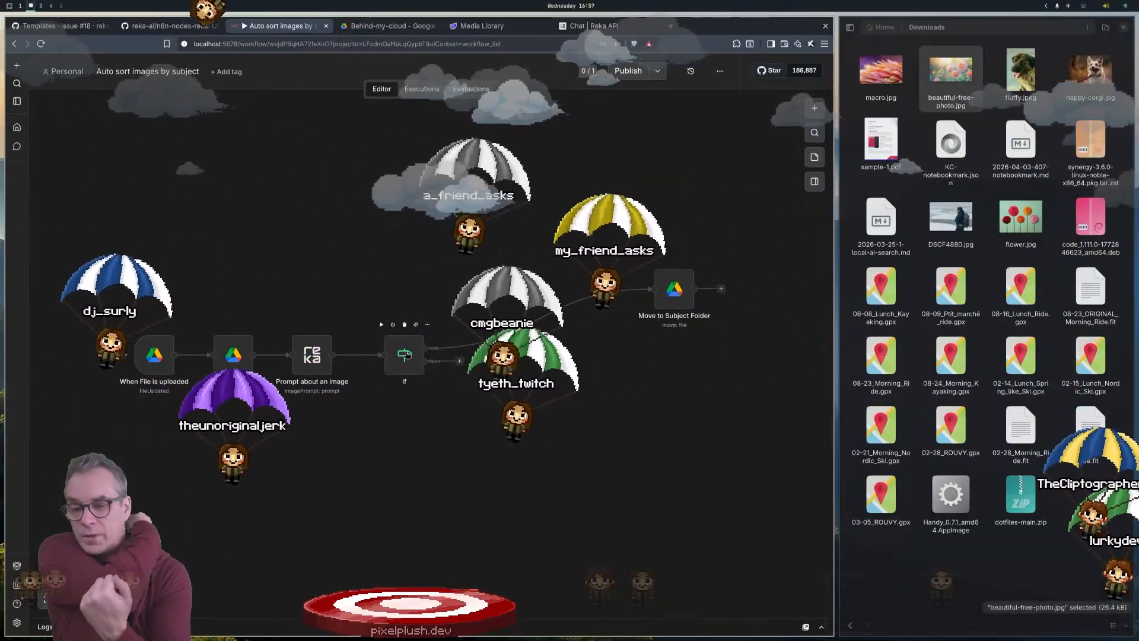
{"action": "left_click_drag", "start_coordinate": [407, 355], "coordinate": [488, 357]}
{"action": "left_click_drag", "start_coordinate": [475, 362], "coordinate": [442, 362]}
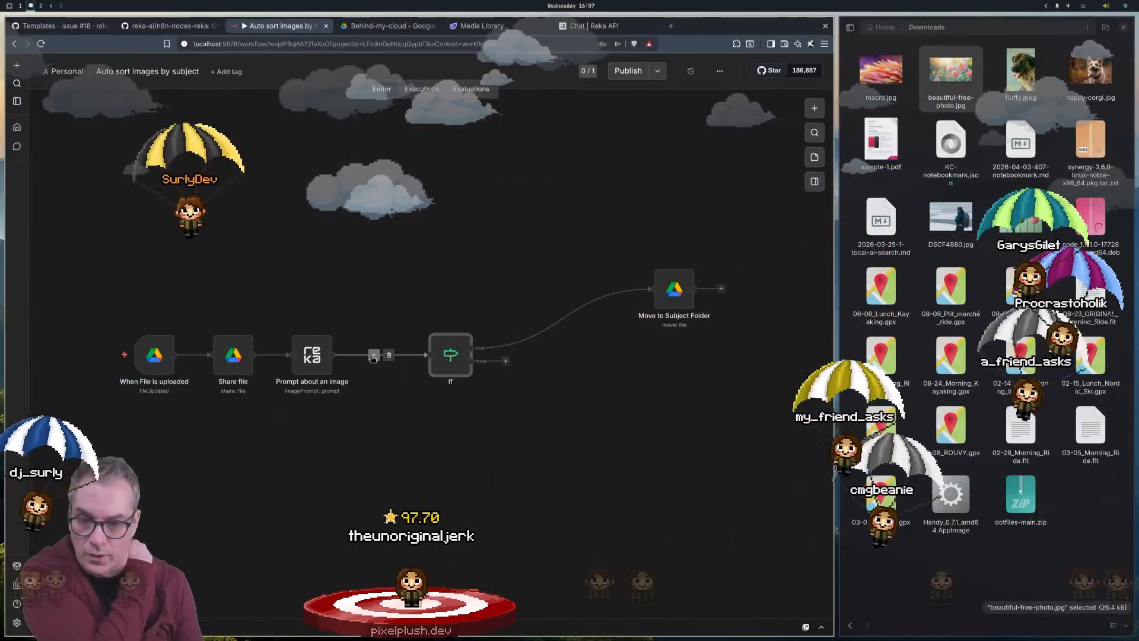
- Insert a Google Drive Search files and folders node between the Prompt about an image node and the If node
{"action": "left_click", "coordinate": [373, 355]}
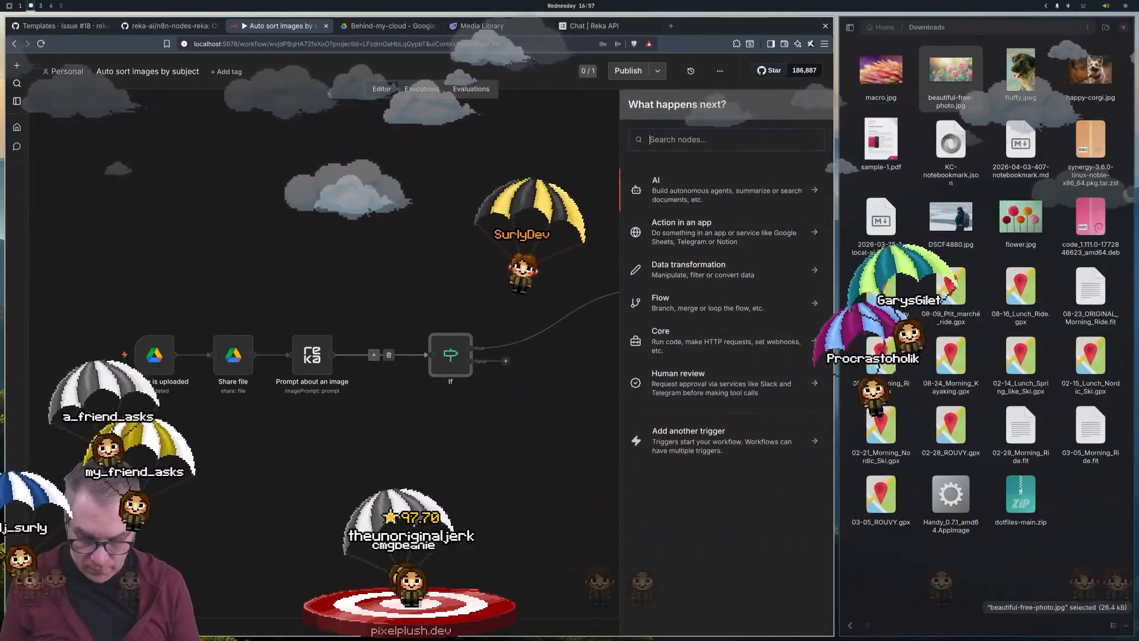
{"action": "type", "text": "go"}
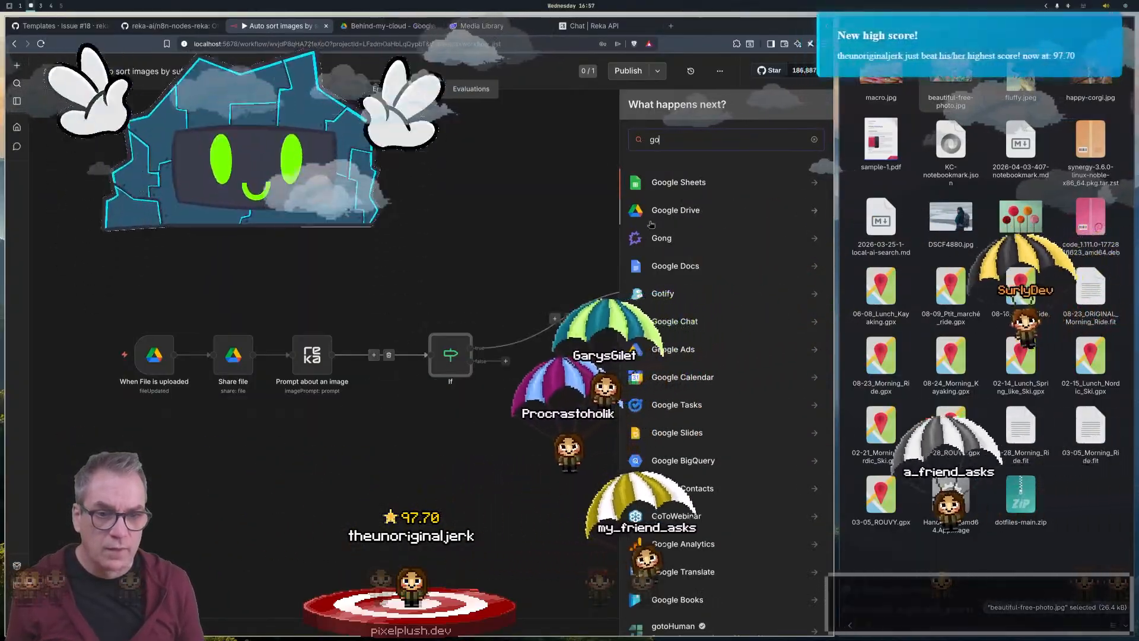
{"action": "key", "text": "Down"}
{"action": "key", "text": "Return"}
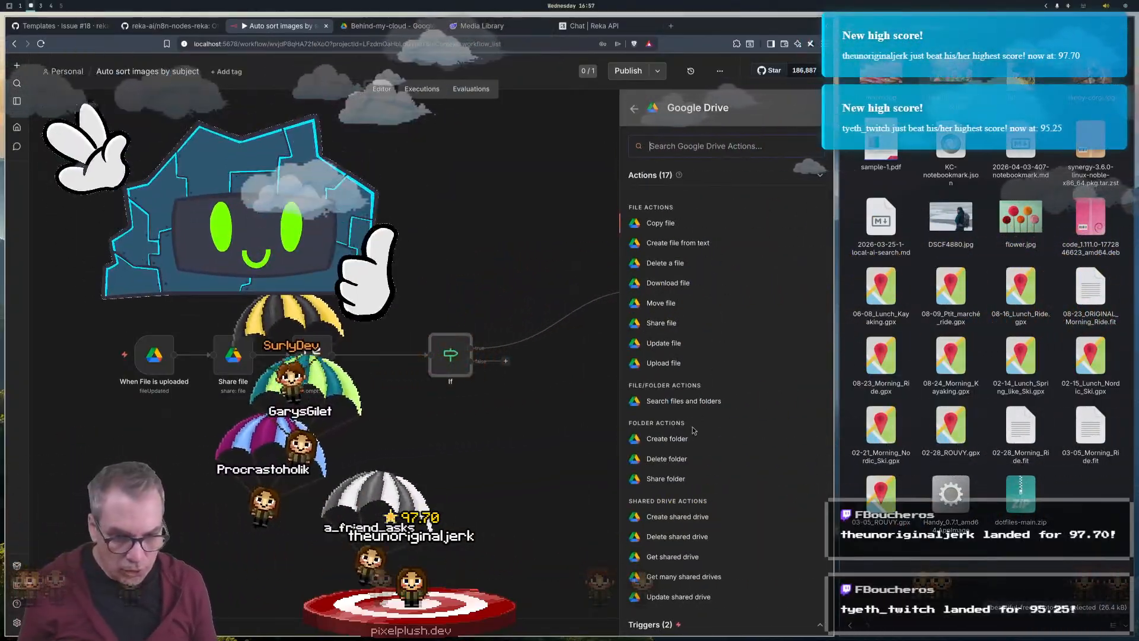
{"action": "left_click", "coordinate": [685, 401]}
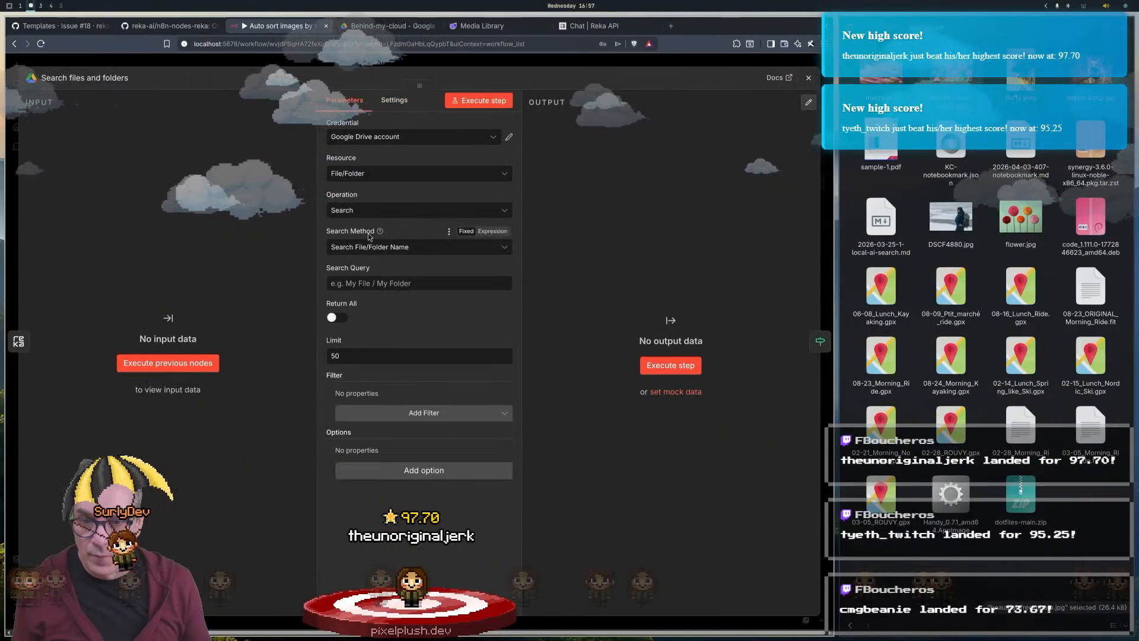
- Set the result limit of the Google Drive search node to 1
{"action": "left_click", "coordinate": [392, 283]}
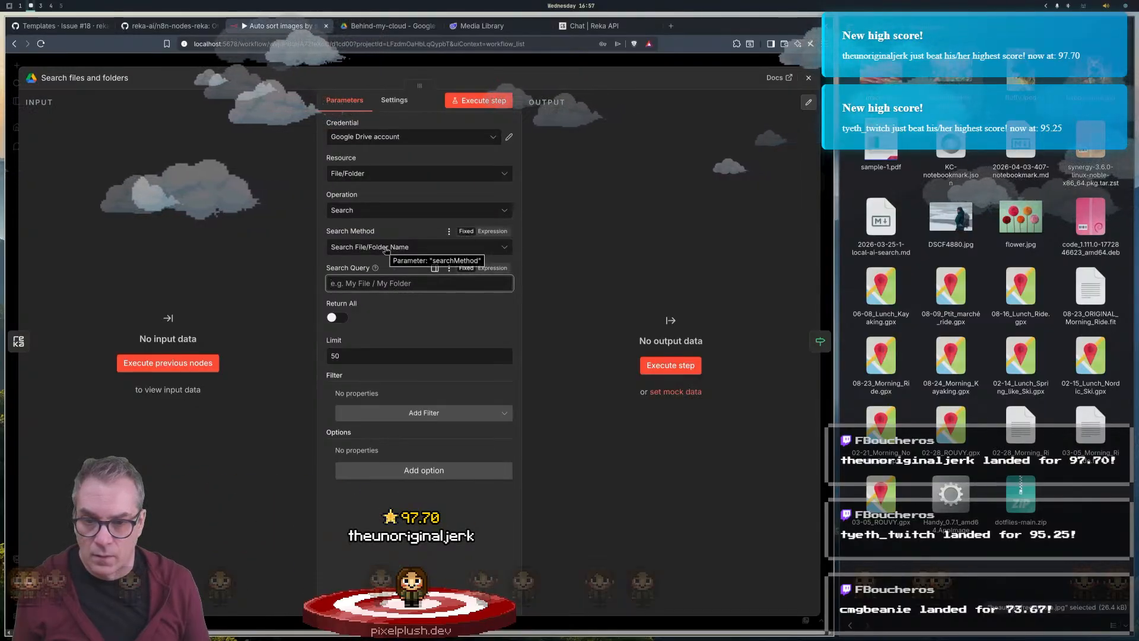
{"action": "left_click", "coordinate": [344, 355]}
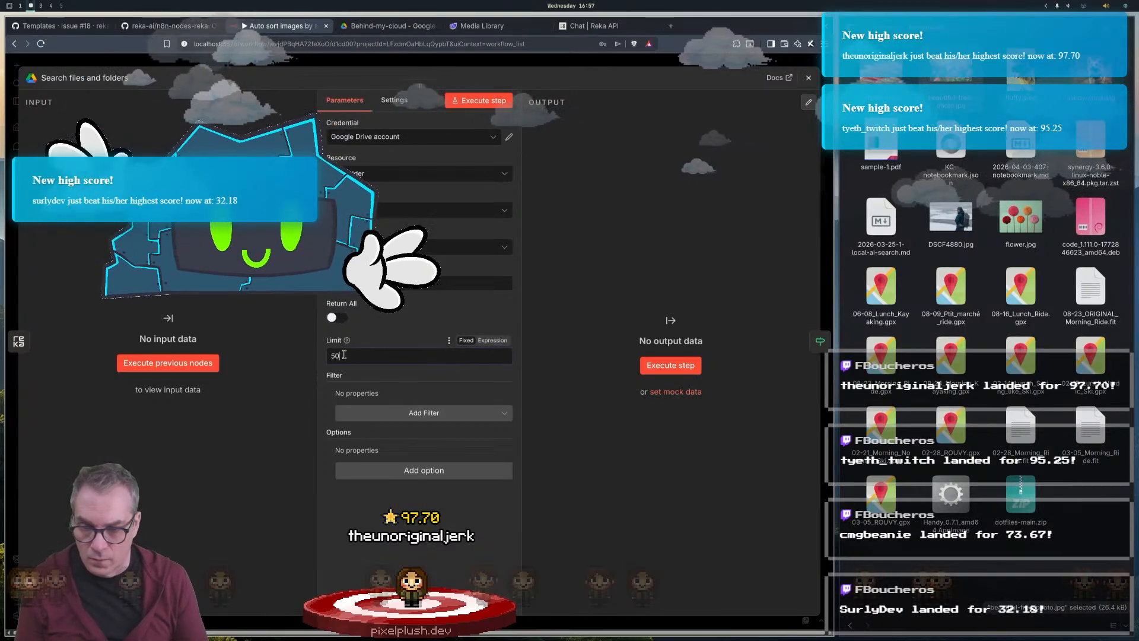
{"action": "left_click_drag", "start_coordinate": [344, 355], "coordinate": [327, 351]}
{"action": "type", "text": "1"}
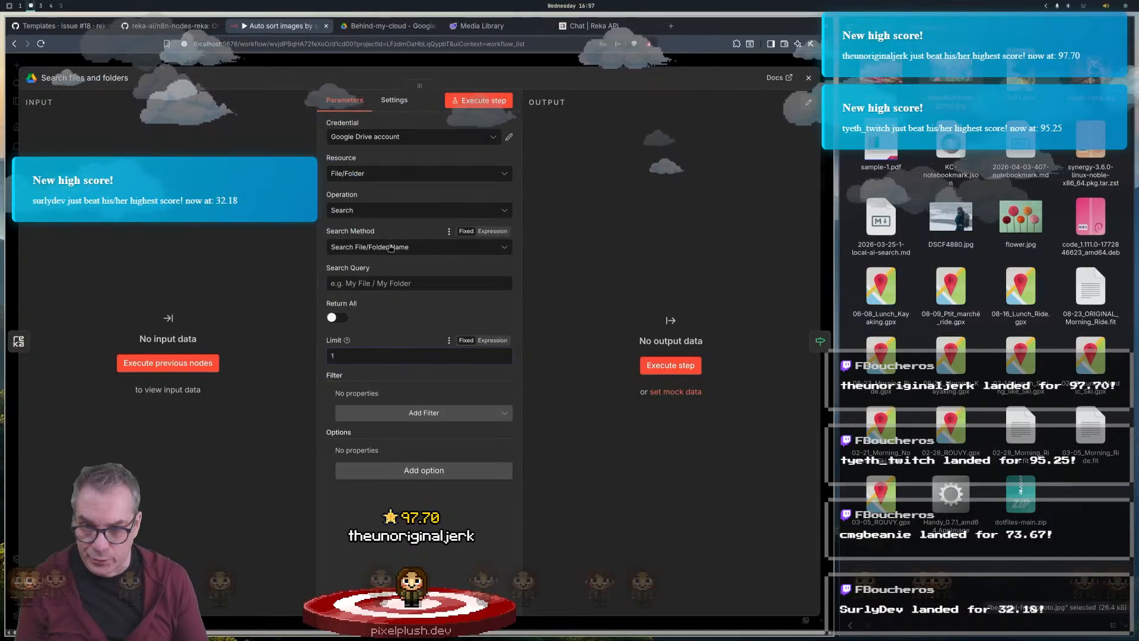
- Compare the operations offered for the Folder and File/Folder resources, and return the node's resource to File/Folder
{"action": "left_click", "coordinate": [405, 247]}
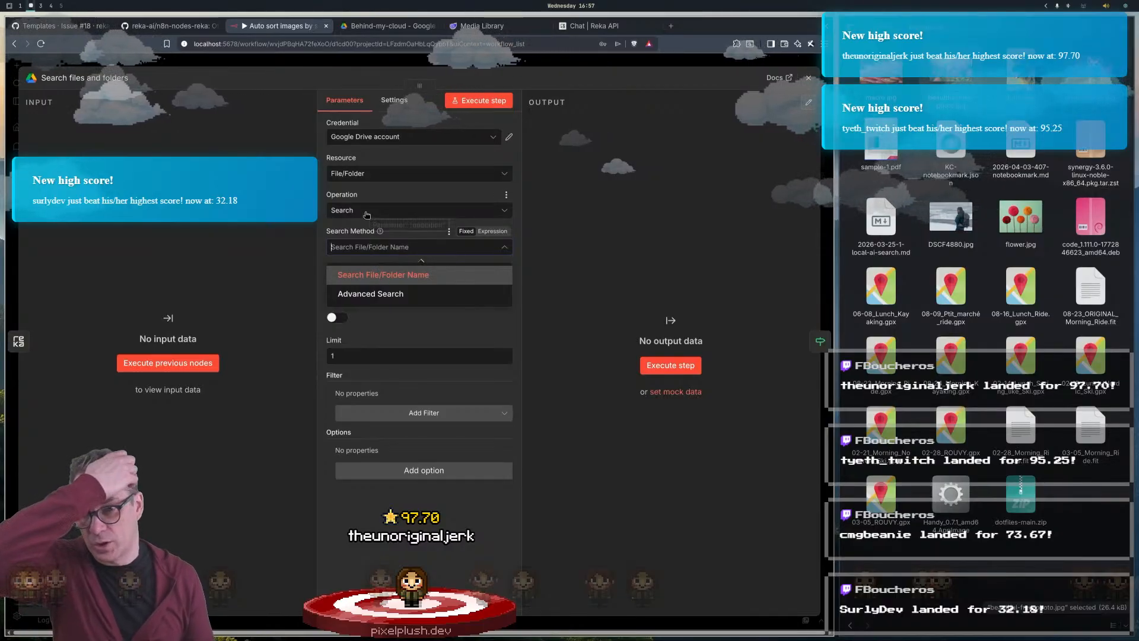
{"action": "left_click", "coordinate": [368, 173]}
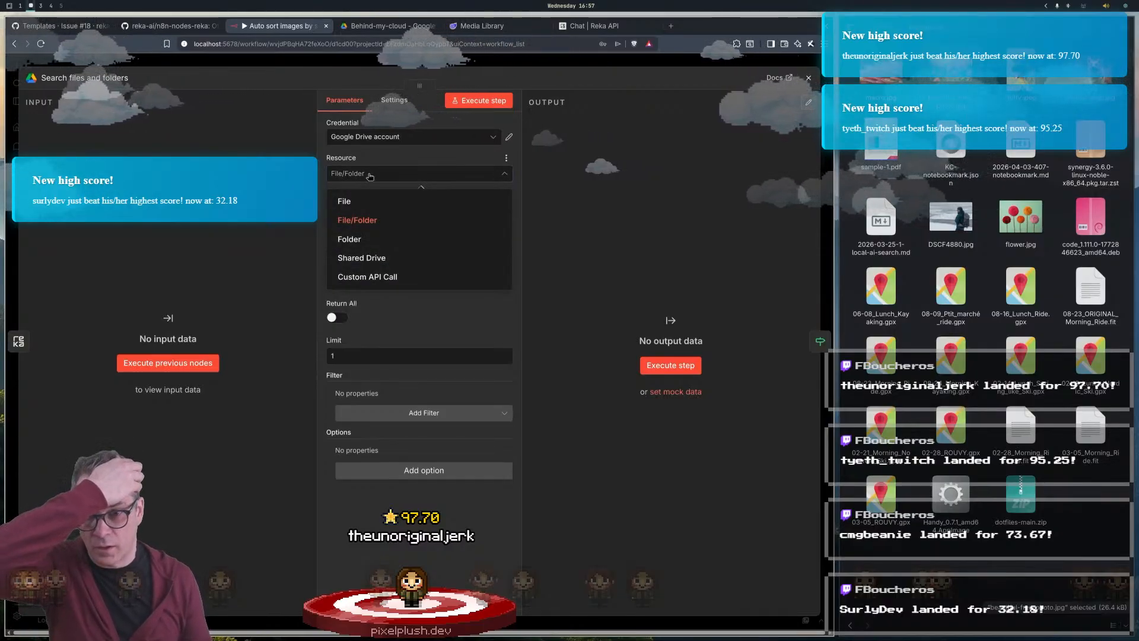
{"action": "left_click", "coordinate": [368, 240]}
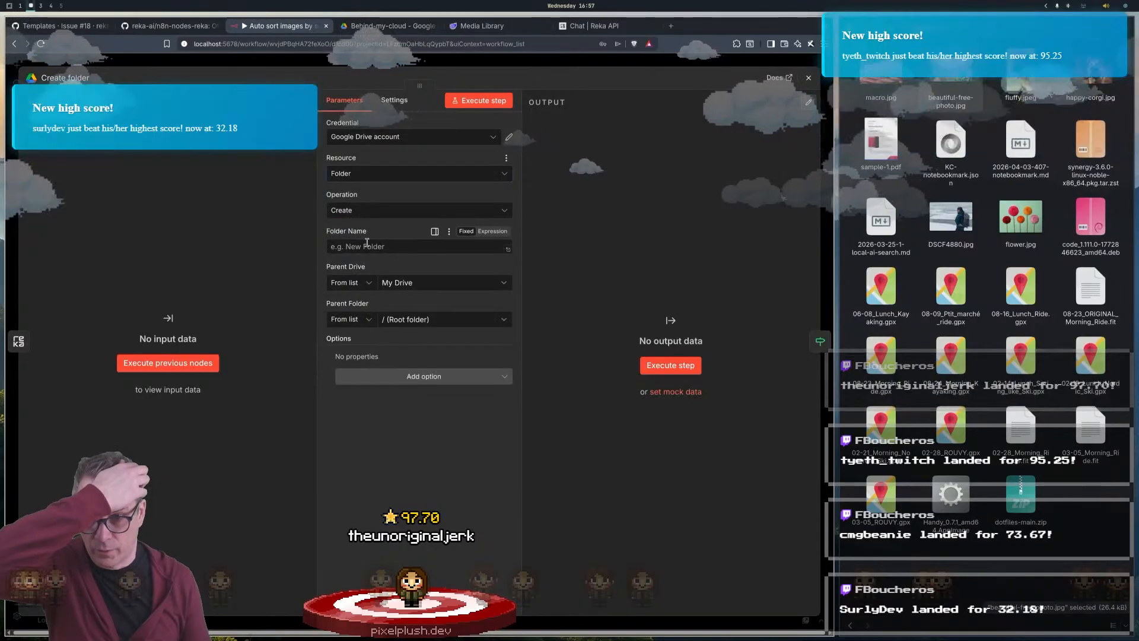
{"action": "left_click", "coordinate": [372, 211]}
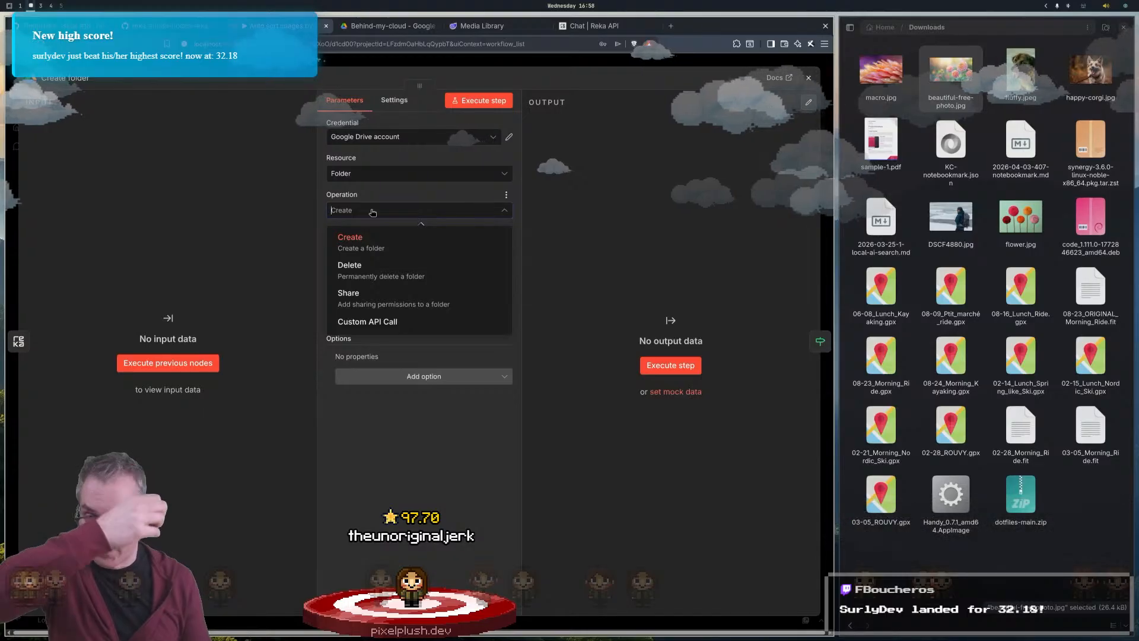
{"action": "left_click", "coordinate": [574, 214]}
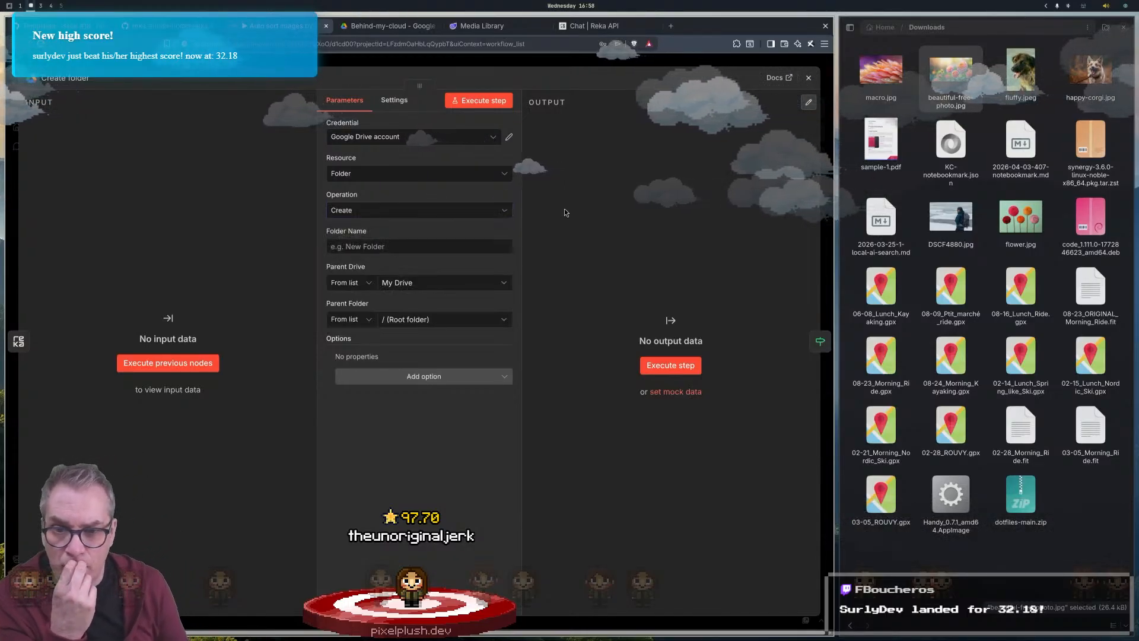
{"action": "left_click", "coordinate": [485, 175]}
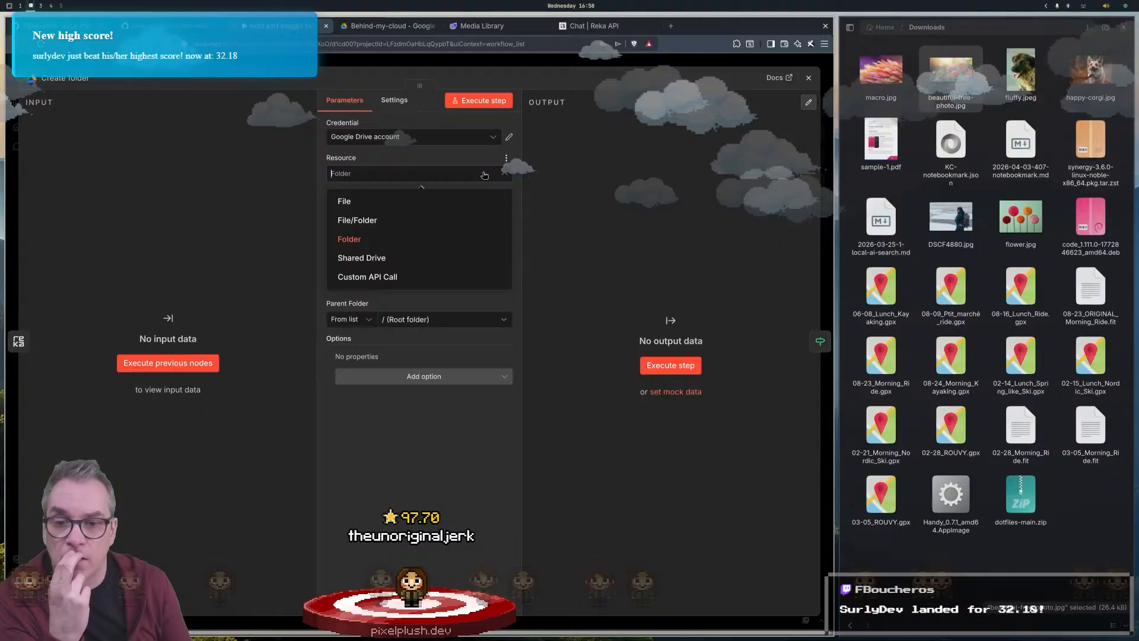
{"action": "left_click", "coordinate": [381, 219]}
{"action": "left_click", "coordinate": [381, 217]}
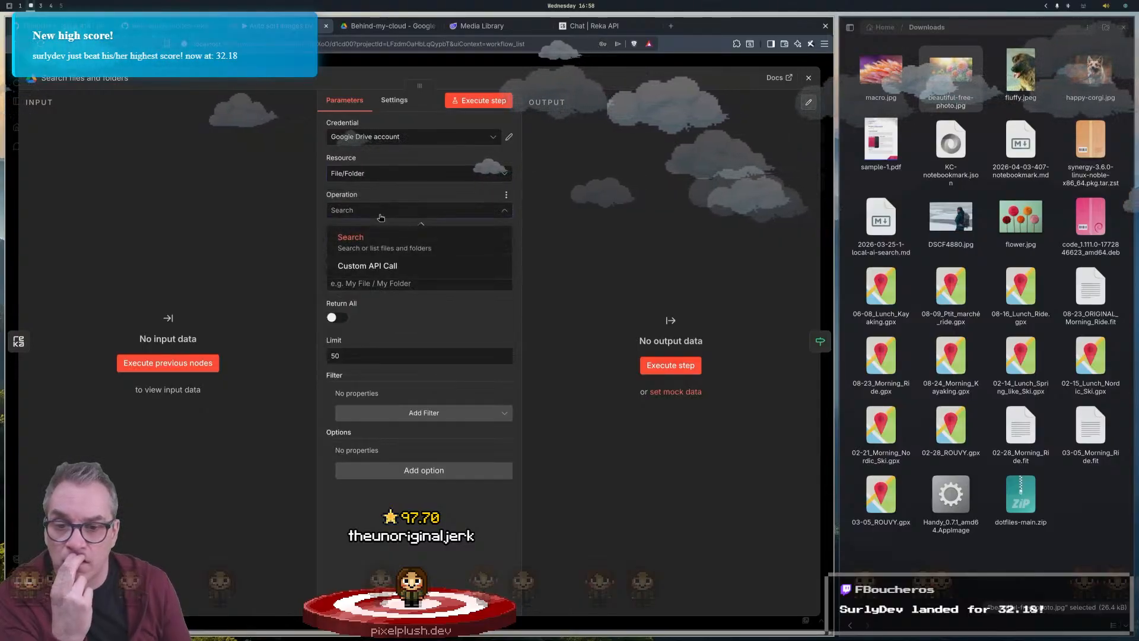
{"action": "left_click", "coordinate": [381, 211]}
{"action": "left_click", "coordinate": [408, 172]}
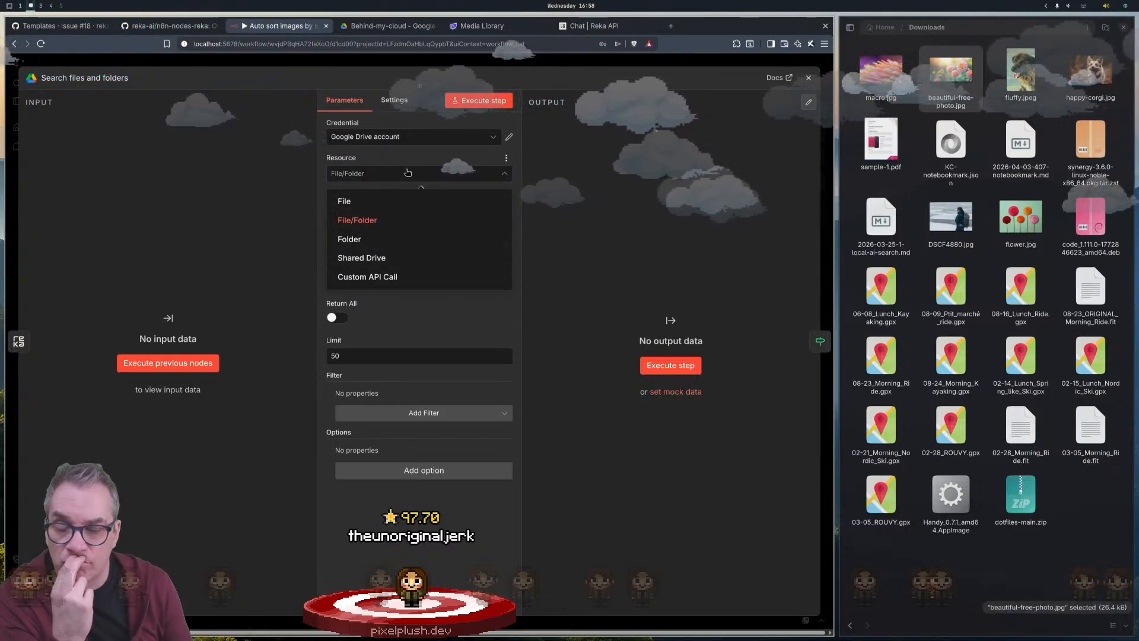
{"action": "left_click", "coordinate": [359, 239]}
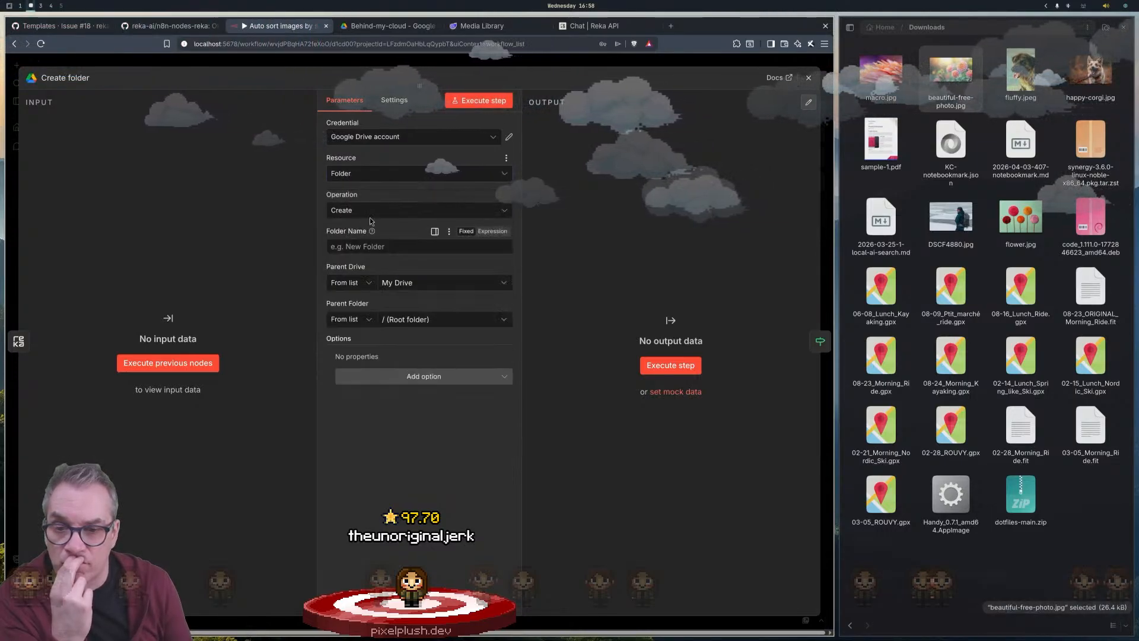
{"action": "left_click", "coordinate": [386, 210]}
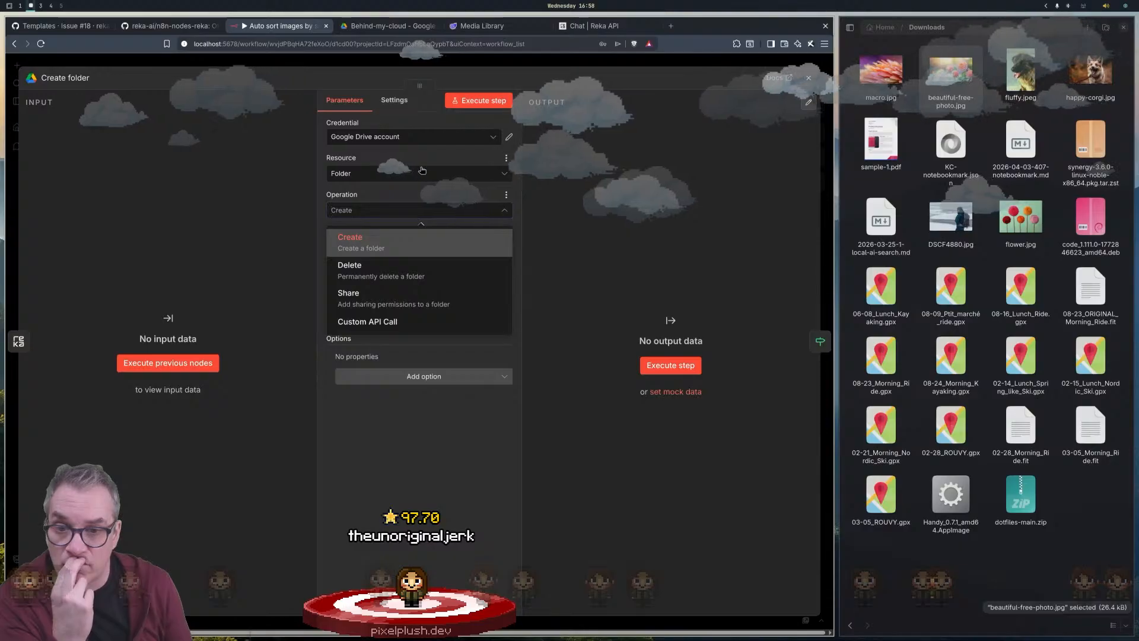
{"action": "left_click", "coordinate": [397, 174]}
{"action": "left_click", "coordinate": [387, 220]}
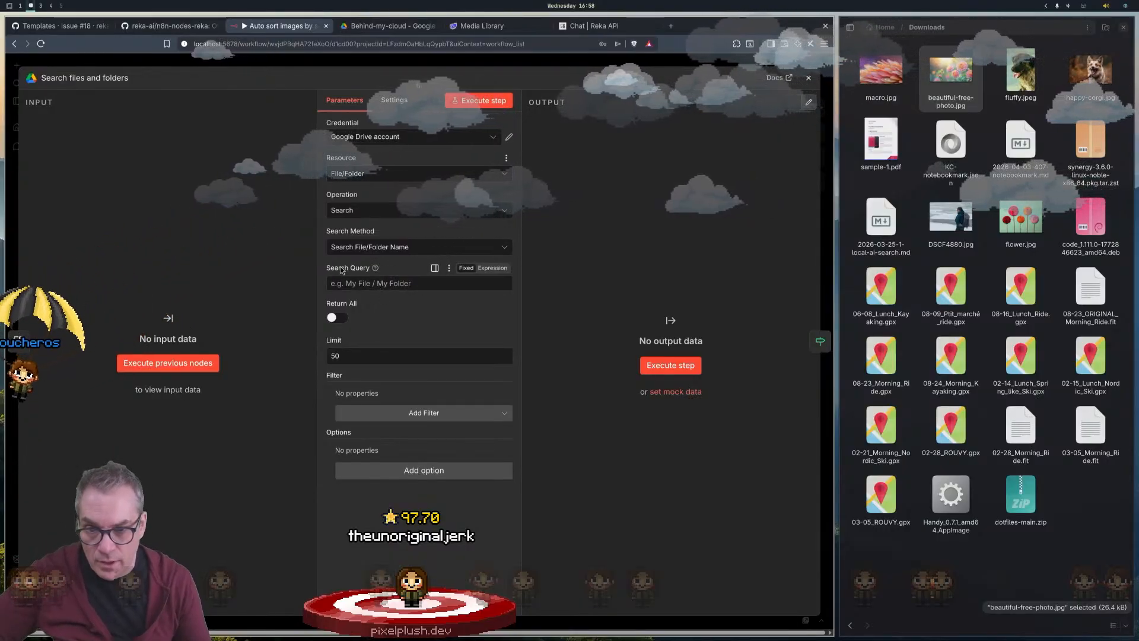
- Check the description of the search query parameter and add a Folder filter to the file and folder search
{"action": "mouse_move", "coordinate": [377, 268]}
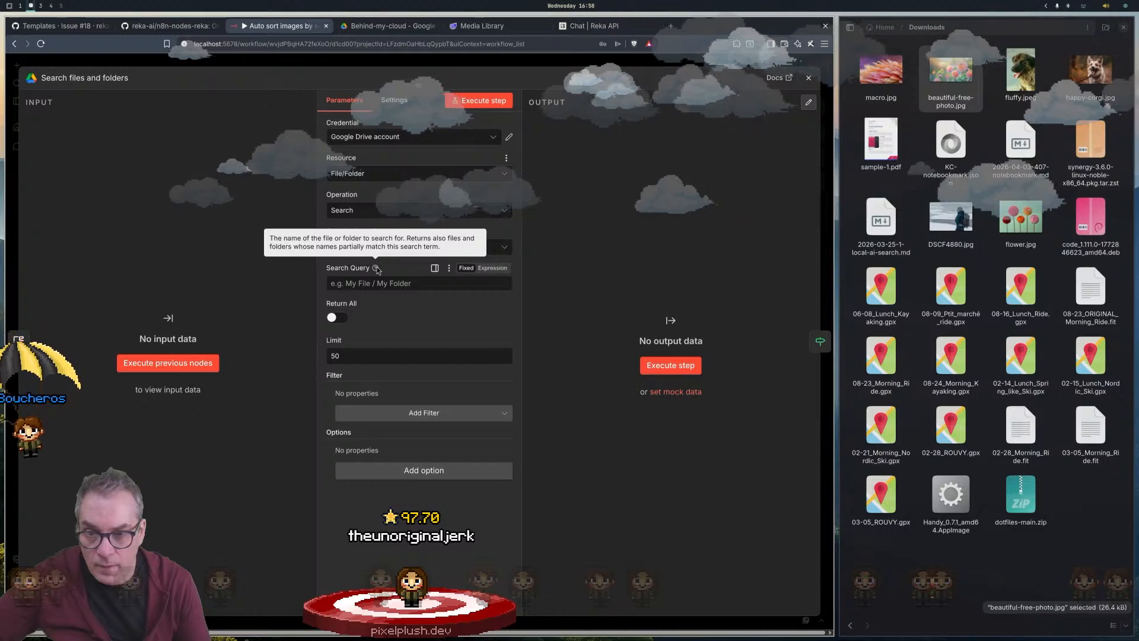
{"action": "left_click", "coordinate": [450, 284]}
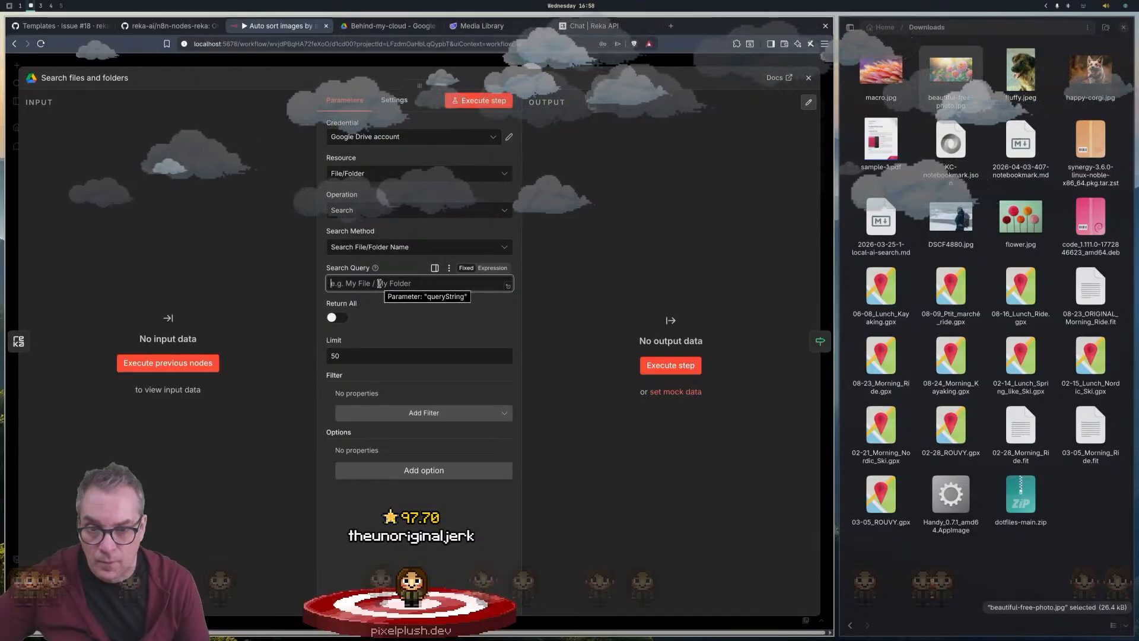
{"action": "mouse_move", "coordinate": [377, 272]}
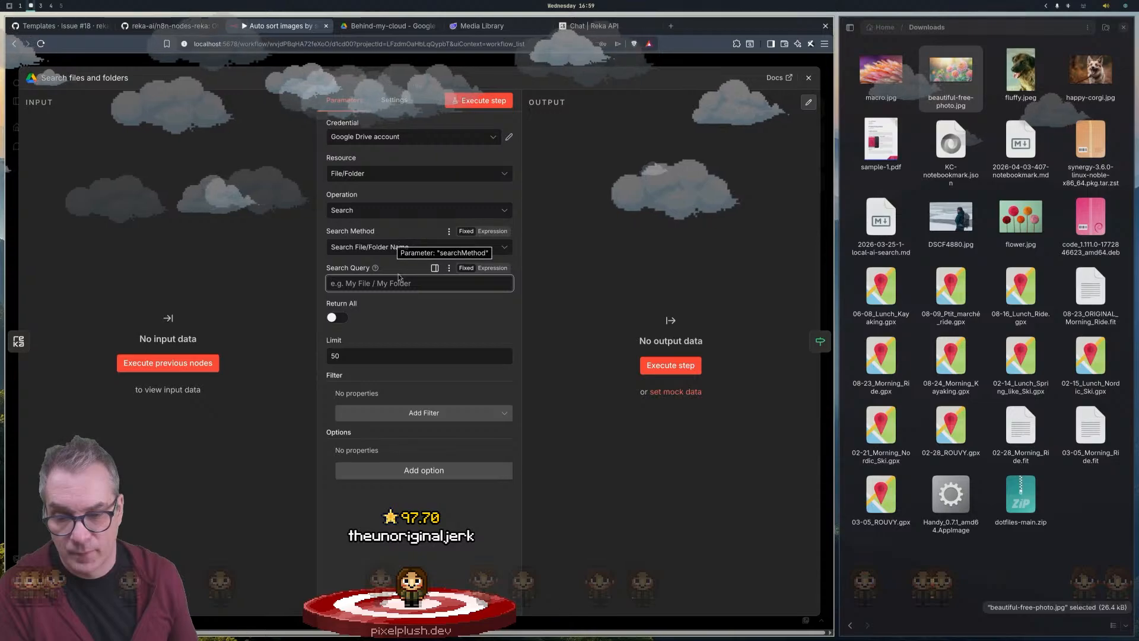
{"action": "left_click", "coordinate": [401, 413]}
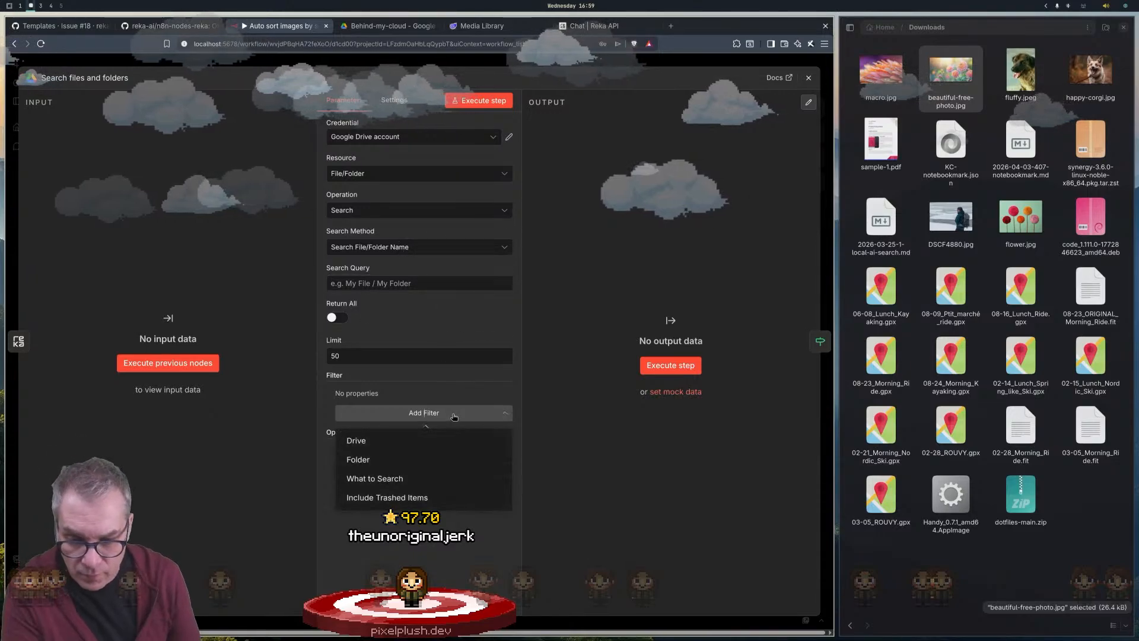
{"action": "left_click", "coordinate": [390, 460]}
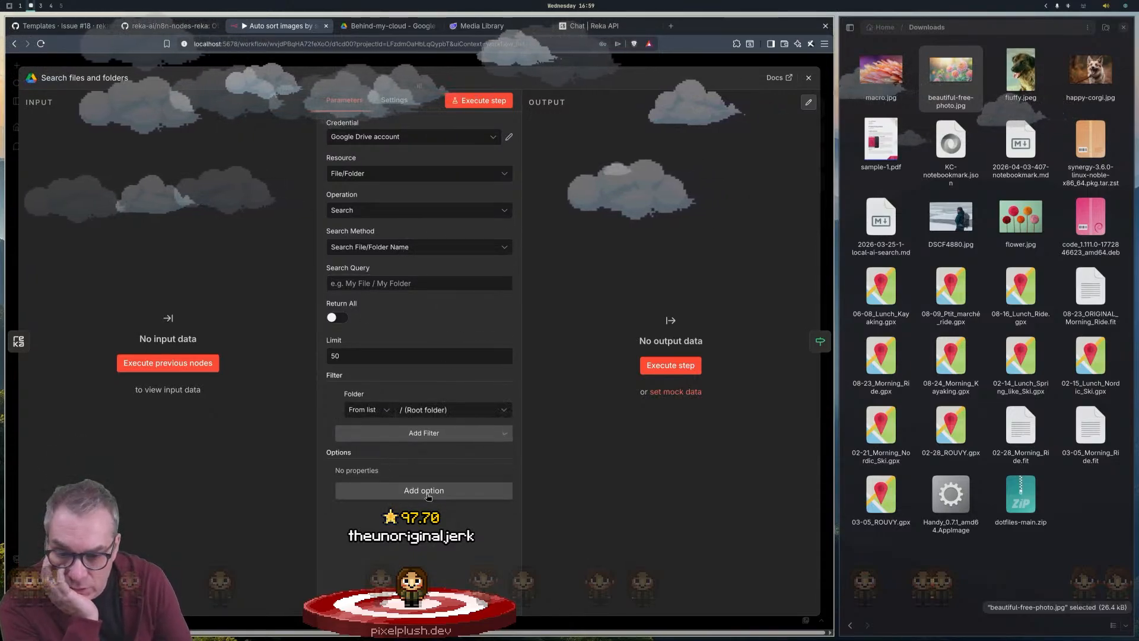
- Add the Fields option to the file and folder search and look over its available fields without choosing any
{"action": "left_click", "coordinate": [429, 494]}
{"action": "left_click", "coordinate": [499, 487]}
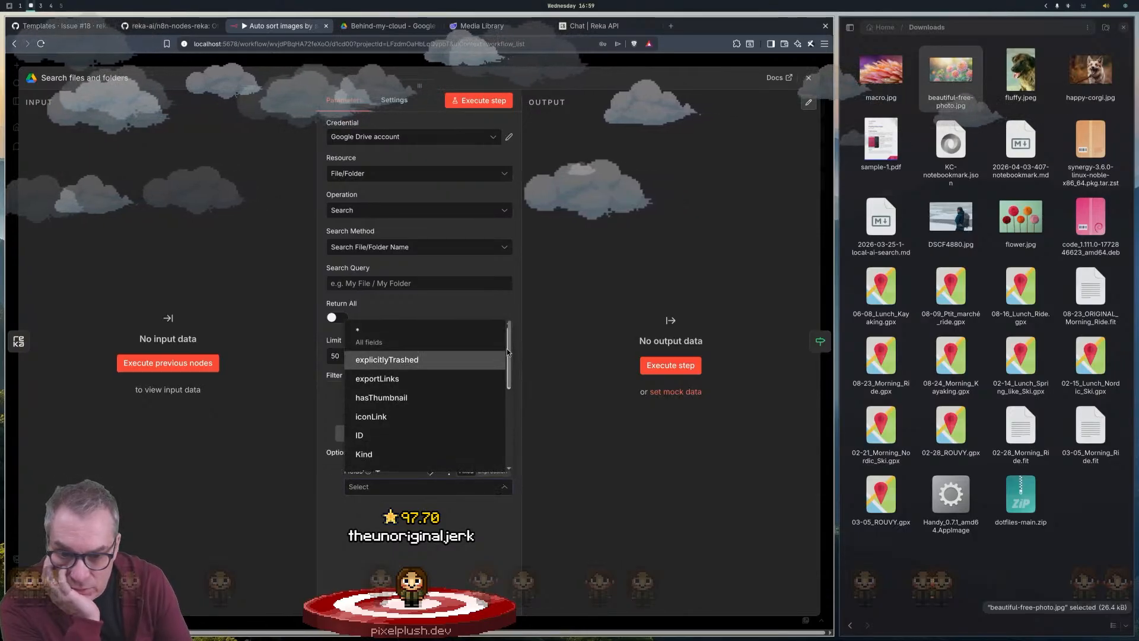
{"action": "mouse_move", "coordinate": [507, 352]}
{"action": "left_mouse_down"}
{"action": "mouse_move", "coordinate": [518, 435]}
{"action": "mouse_move", "coordinate": [522, 342]}
{"action": "left_mouse_up"}
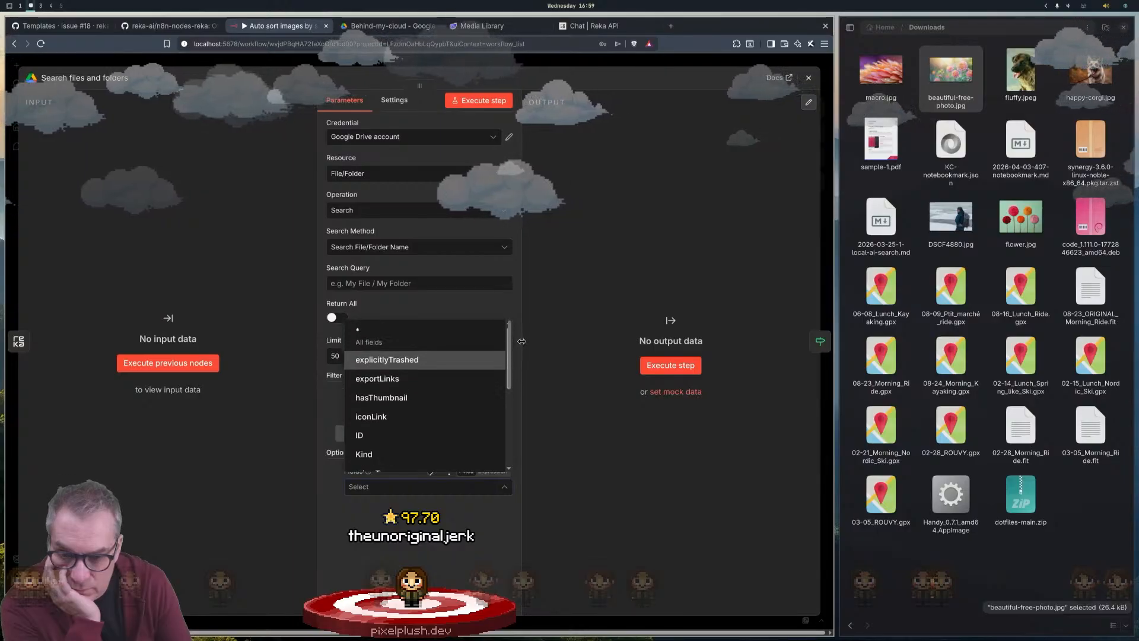
{"action": "left_click", "coordinate": [603, 354]}
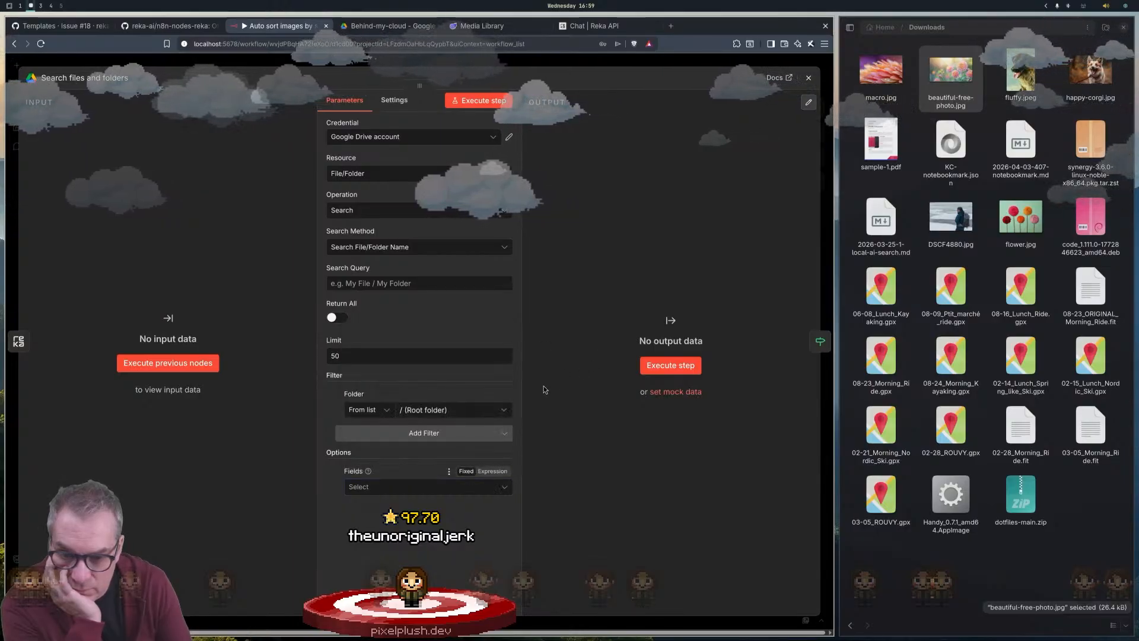
- Filter the file and folder search to My Drive and the Behind-my-cloud folder, and close the node's settings
{"action": "left_click", "coordinate": [430, 436]}
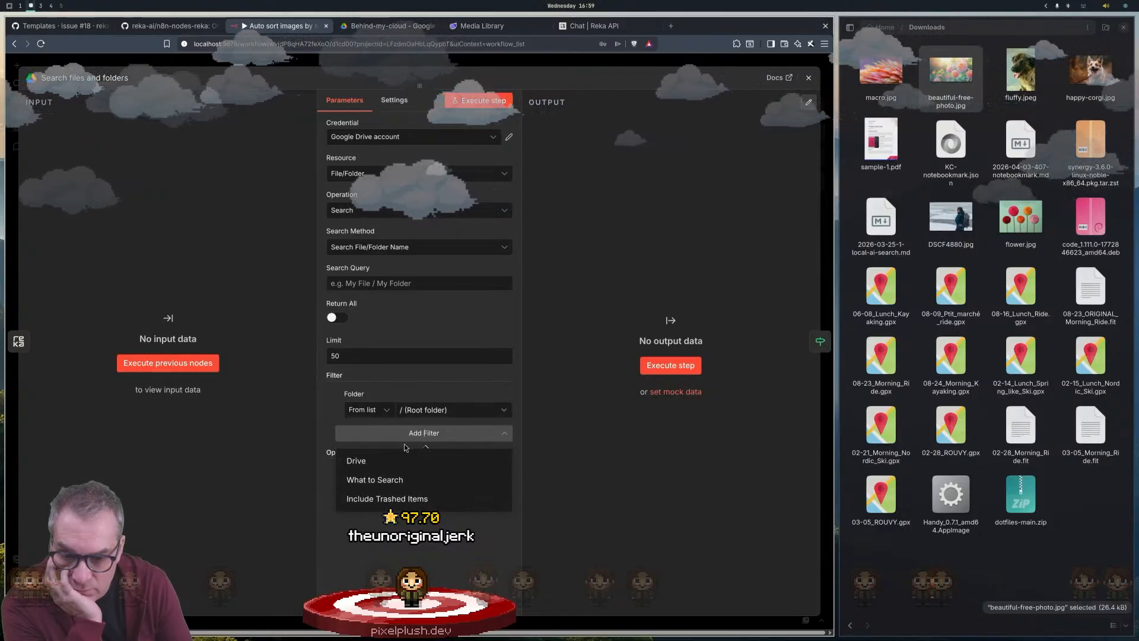
{"action": "left_click", "coordinate": [370, 461]}
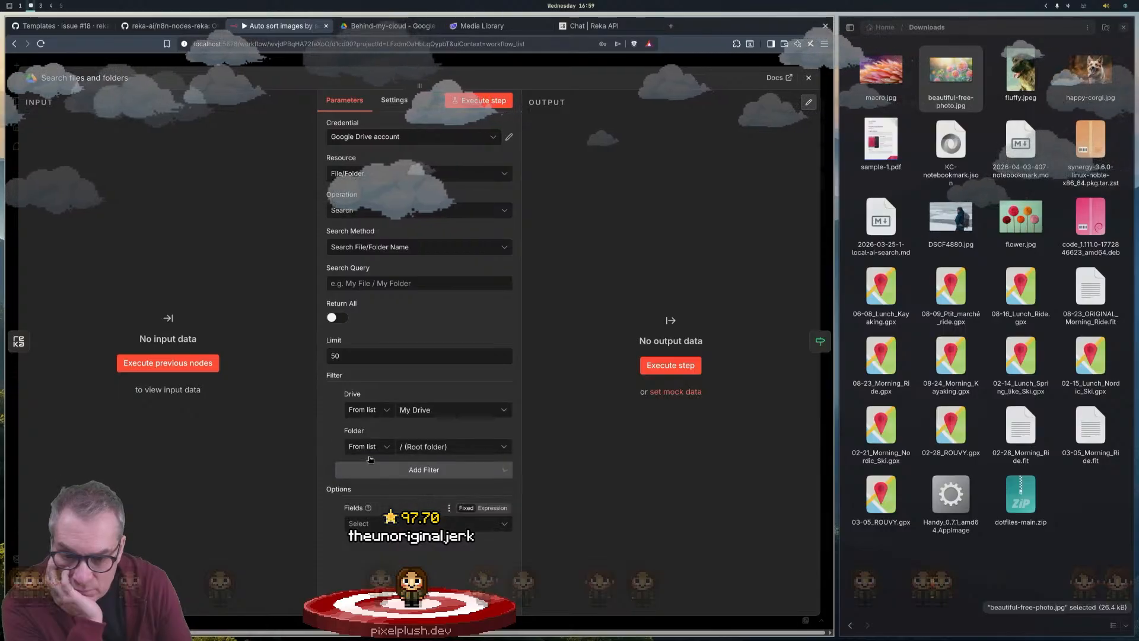
{"action": "left_click", "coordinate": [473, 451]}
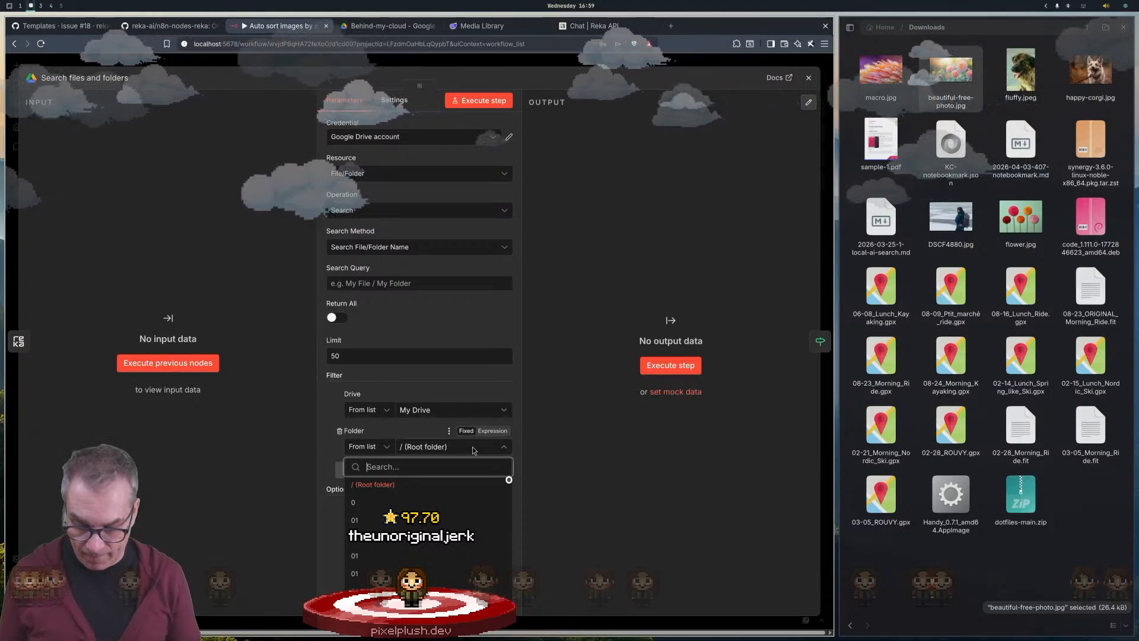
{"action": "type", "text": "be"}
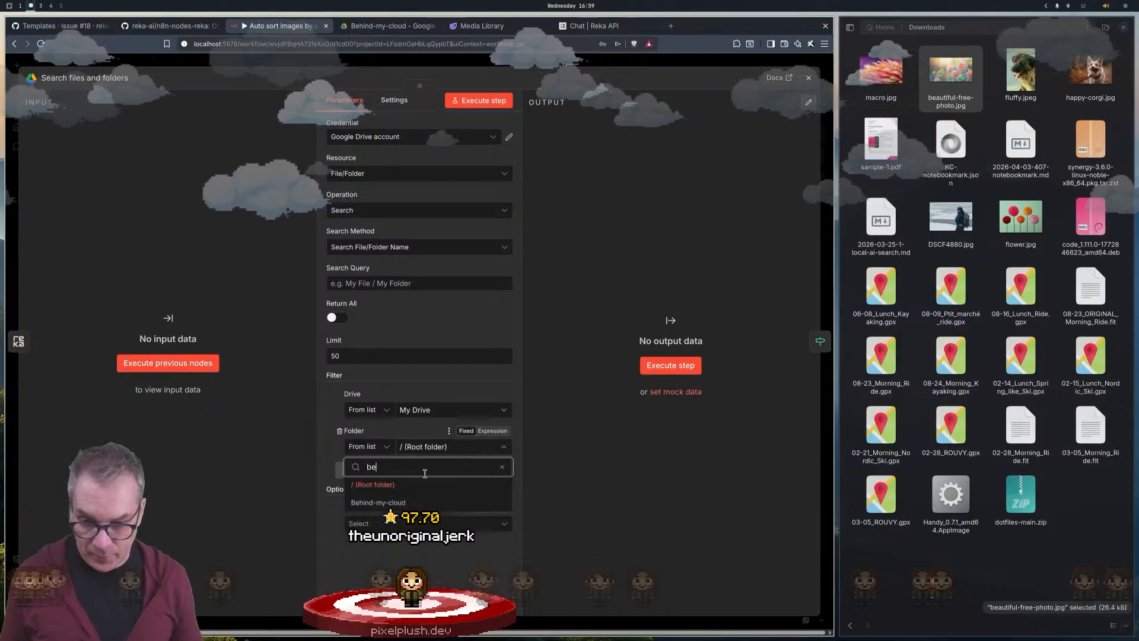
{"action": "left_click", "coordinate": [383, 503]}
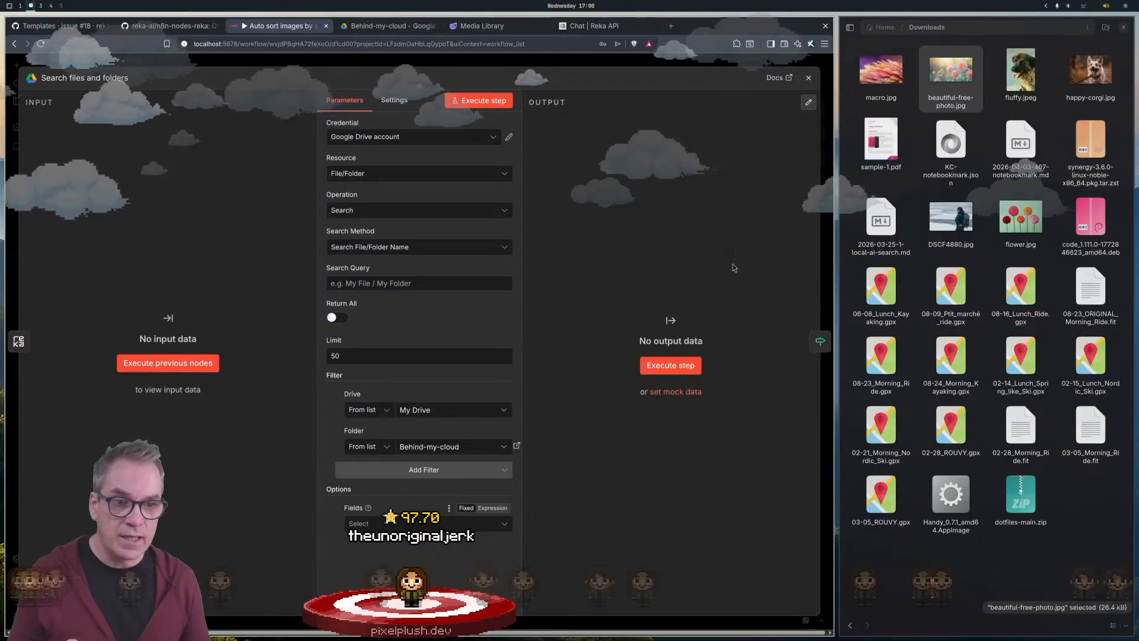
{"action": "left_click", "coordinate": [807, 80]}
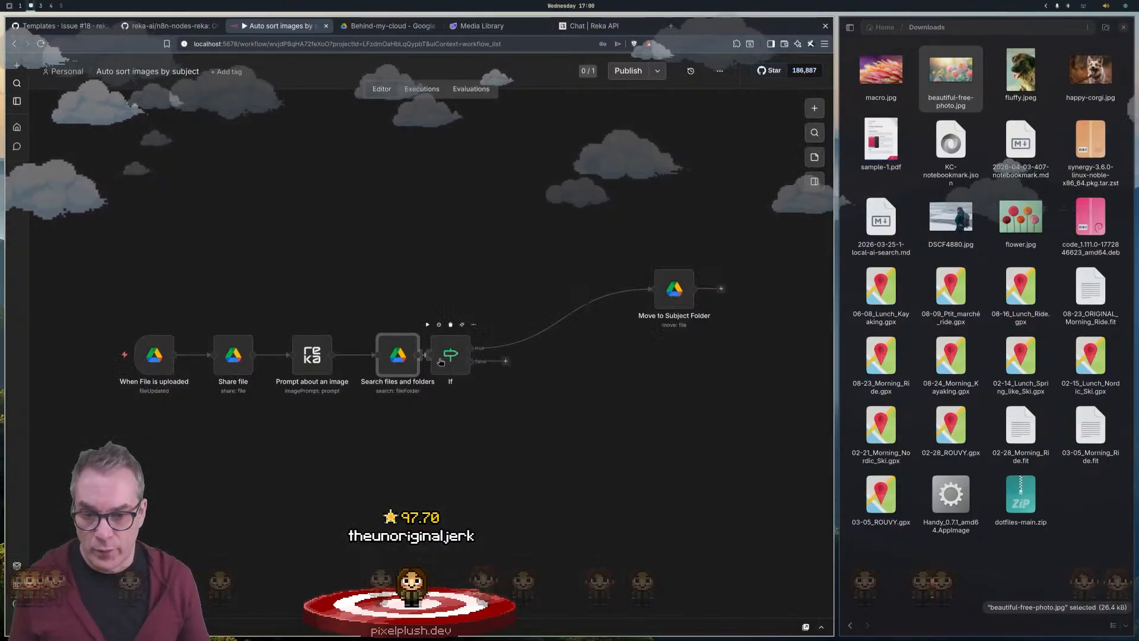
- Adjust the spacing of the If and Move to Subject Folder nodes and add a Google Drive Create folder node to If's false output
{"action": "left_click_drag", "start_coordinate": [441, 361], "coordinate": [461, 360]}
{"action": "mouse_move", "coordinate": [680, 294]}
{"action": "left_mouse_down"}
{"action": "mouse_move", "coordinate": [617, 299]}
{"action": "mouse_move", "coordinate": [660, 295]}
{"action": "left_mouse_up"}
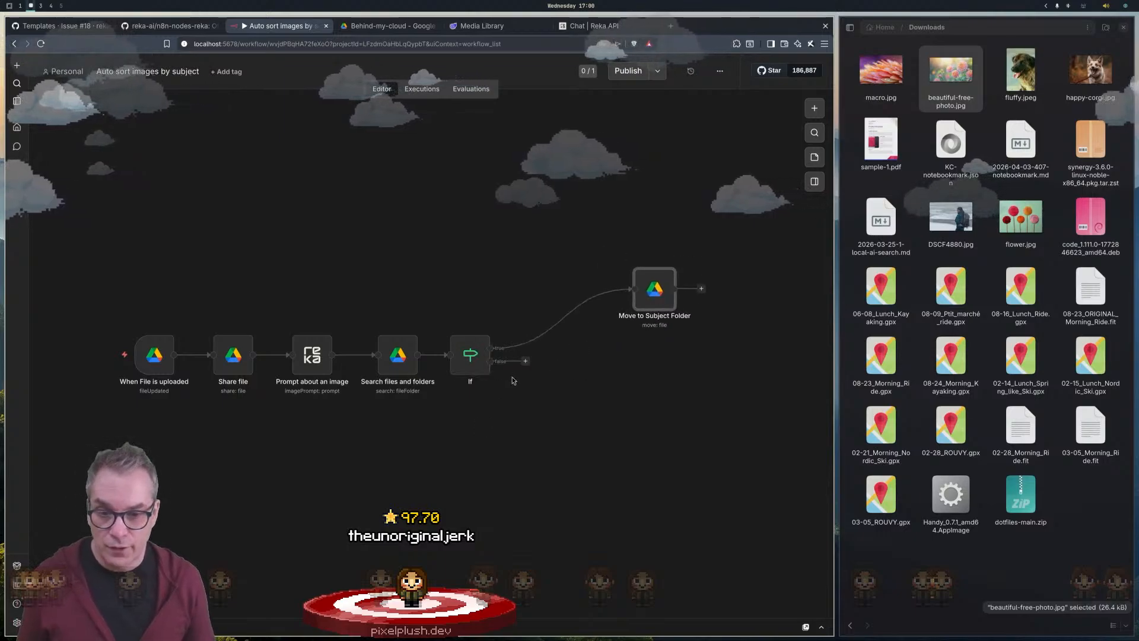
{"action": "left_click", "coordinate": [525, 362]}
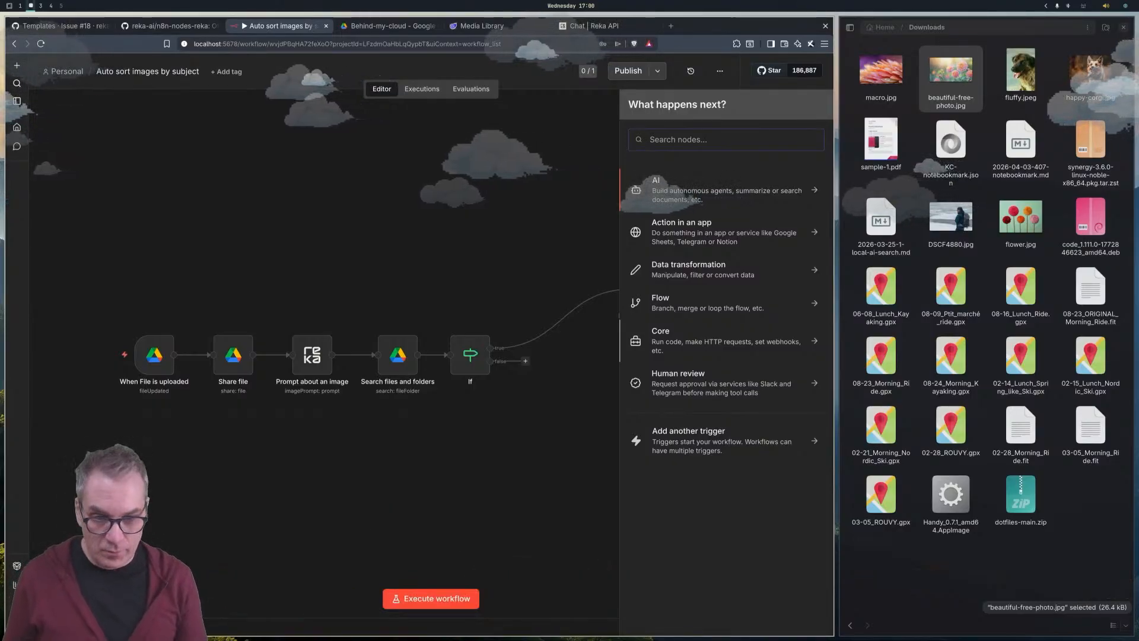
{"action": "type", "text": "cre"}
{"action": "key", "text": "BackSpace"}
{"action": "key", "text": "BackSpace"}
{"action": "key", "text": "BackSpace"}
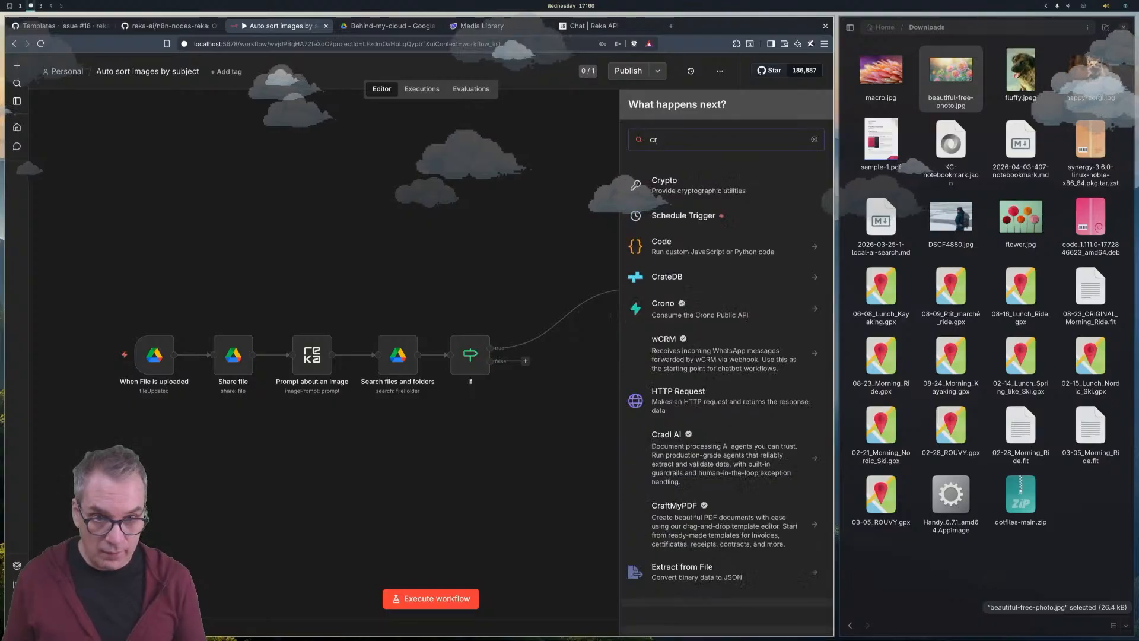
{"action": "type", "text": "google"}
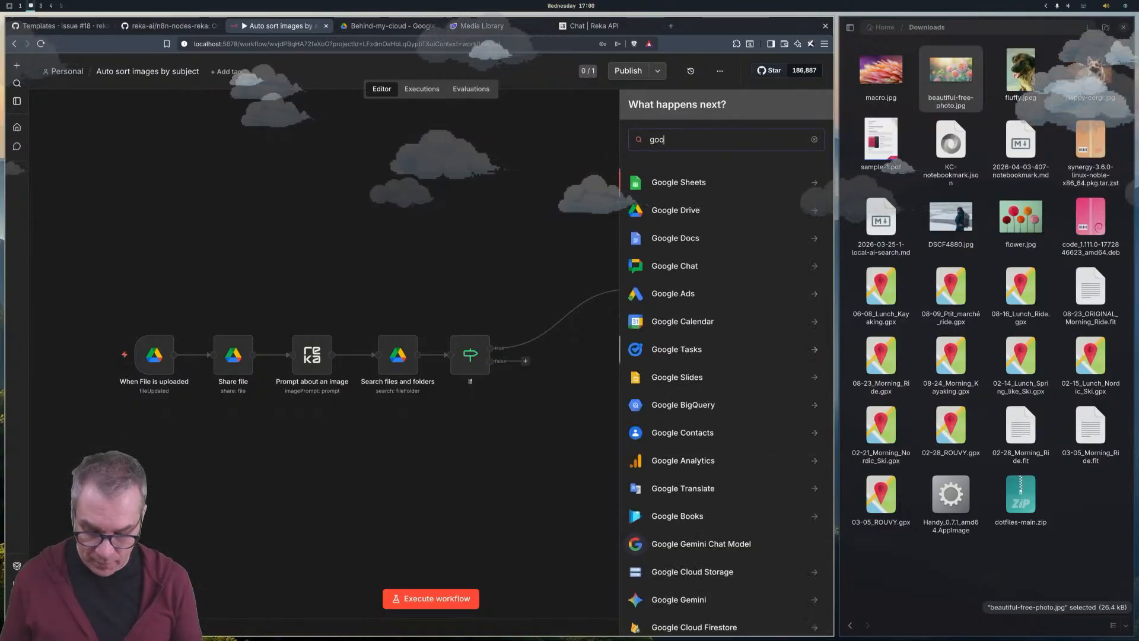
{"action": "left_click", "coordinate": [682, 209]}
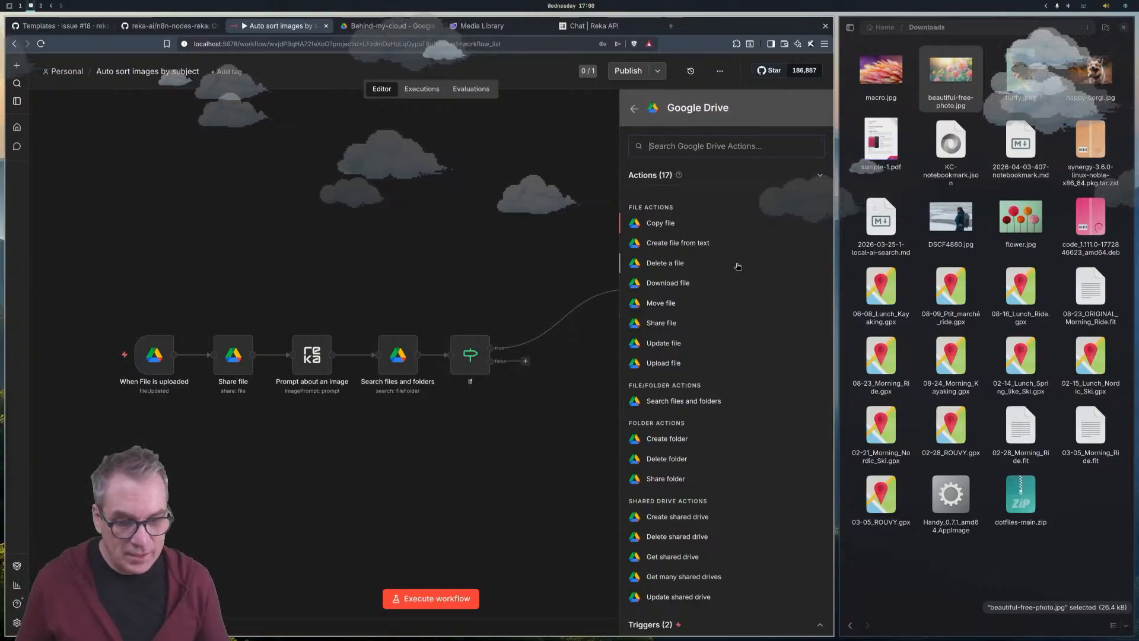
{"action": "left_click", "coordinate": [681, 440]}
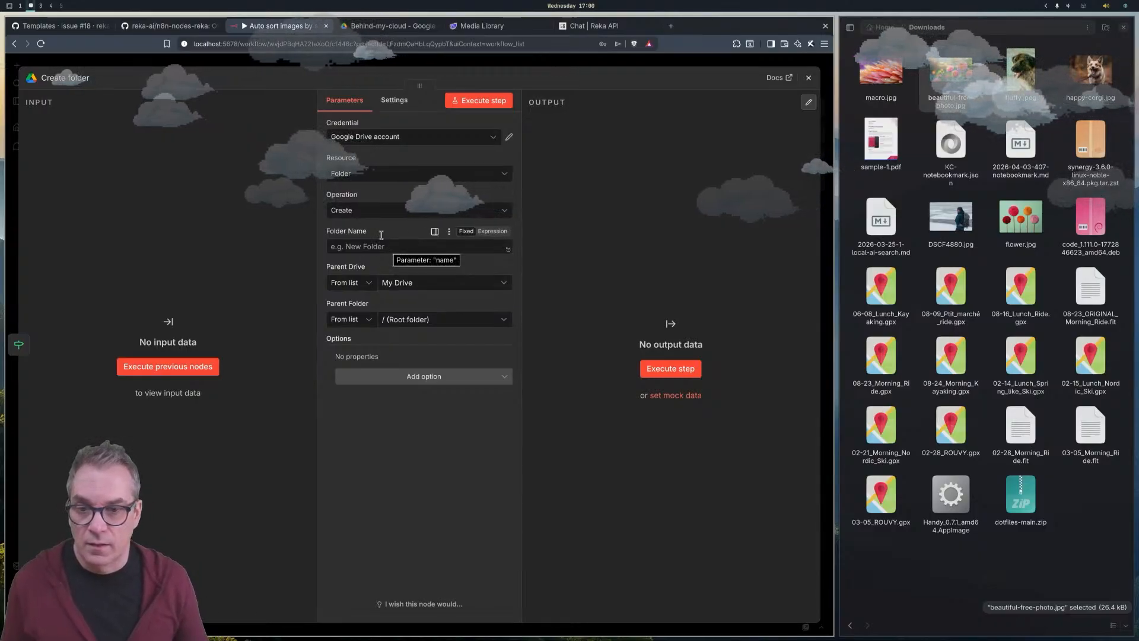
- Set the Create folder node's parent folder to Behind-my-cloud and return to the workflow canvas
{"action": "left_click", "coordinate": [433, 321]}
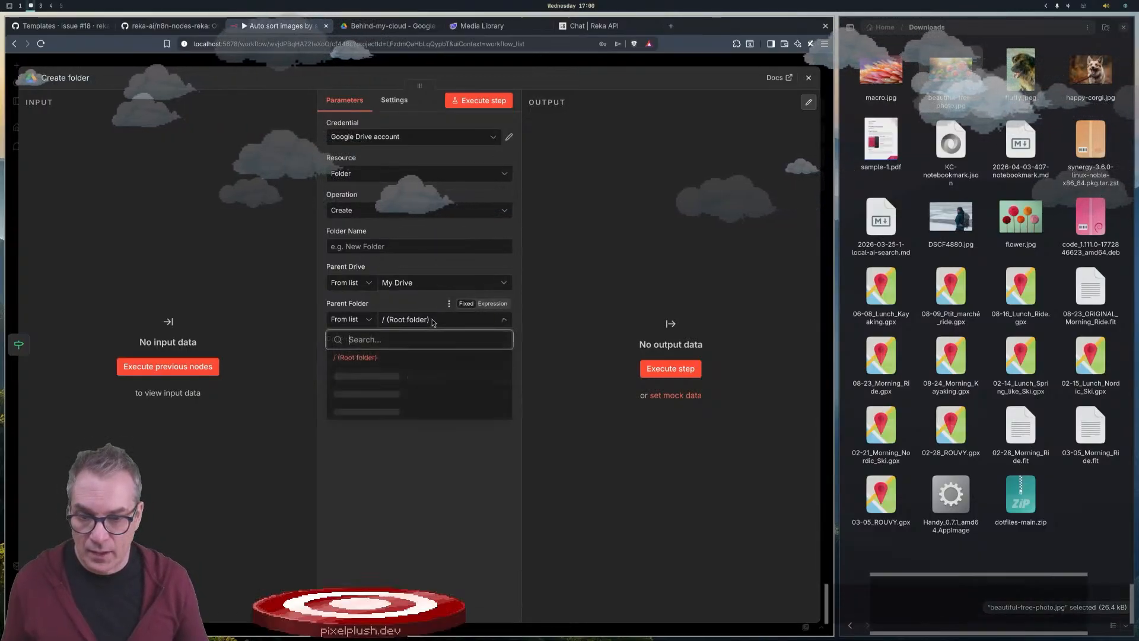
{"action": "type", "text": "behi"}
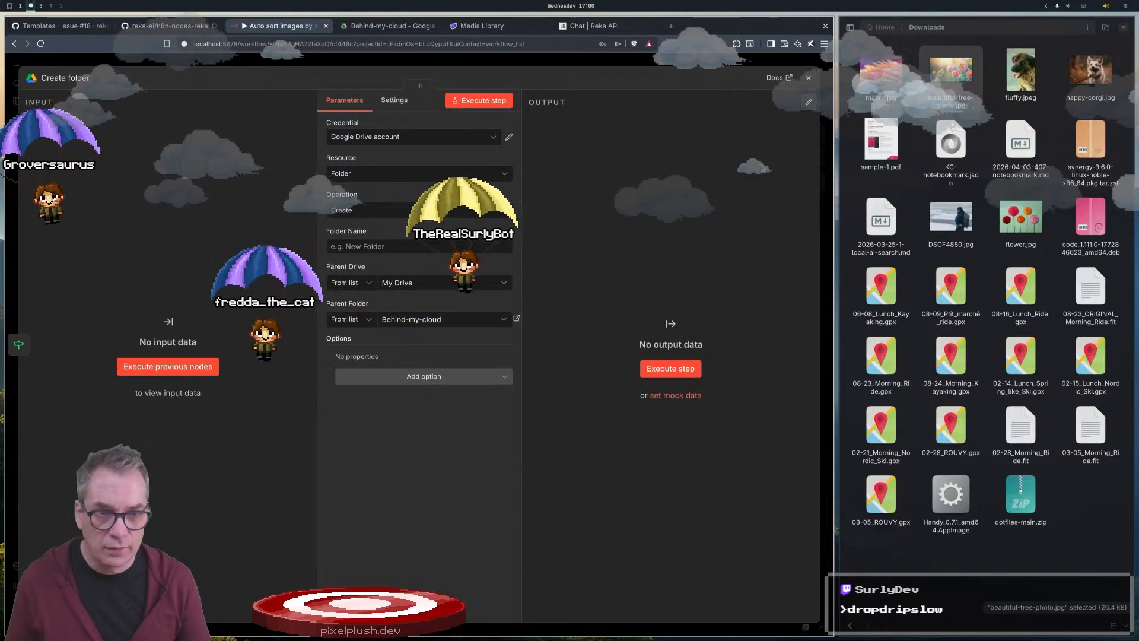
{"action": "left_click", "coordinate": [808, 77]}
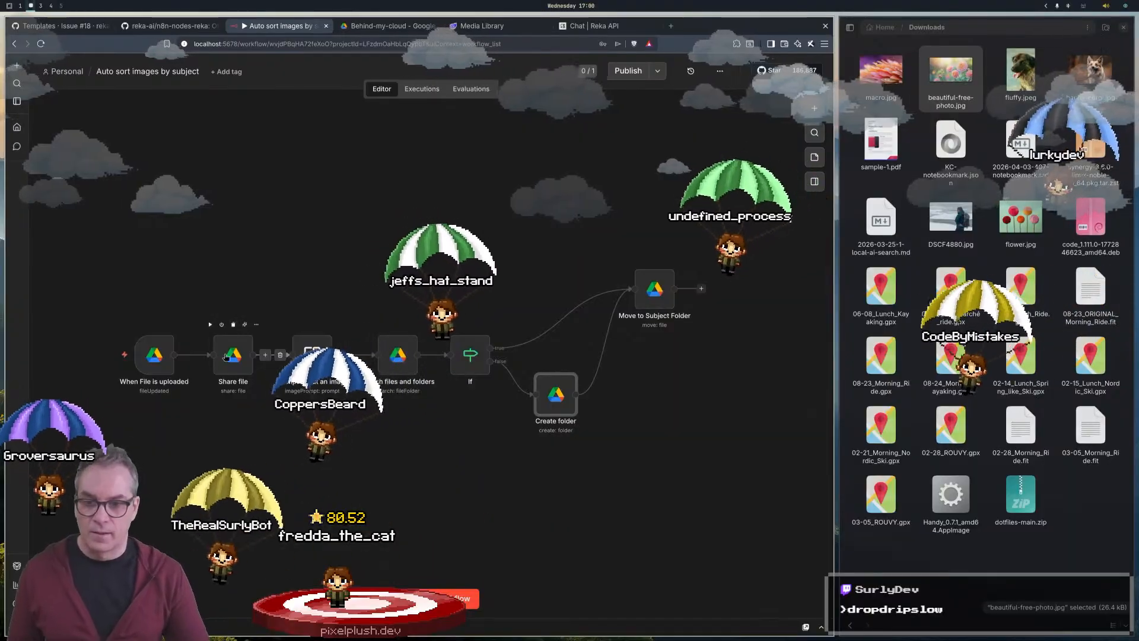
- Switch to Google Drive to view beautiful-free-photo.jpg in the Behind-my-cloud folder, and return to the n8n workflow
{"action": "left_click", "coordinate": [374, 24]}
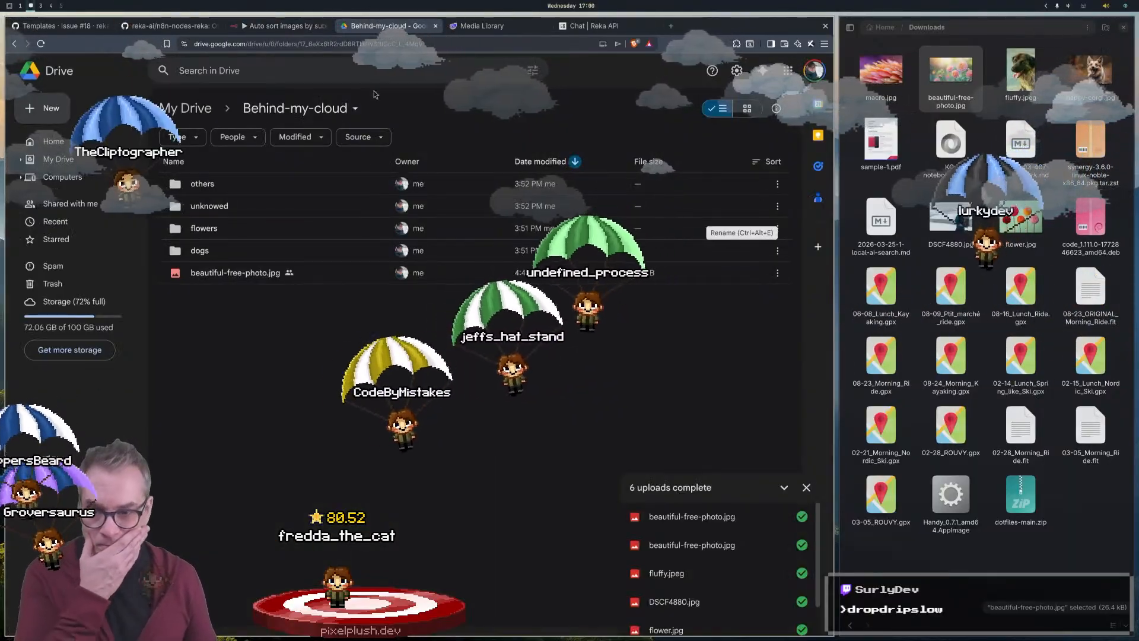
{"action": "double_click", "coordinate": [231, 273]}
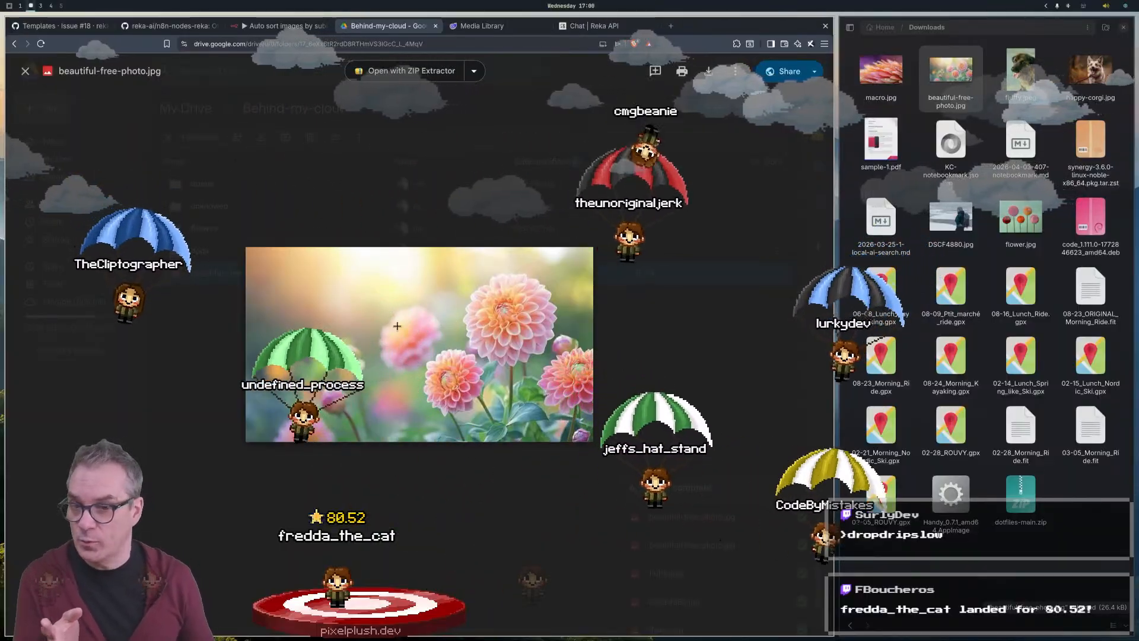
{"action": "left_click", "coordinate": [283, 30]}
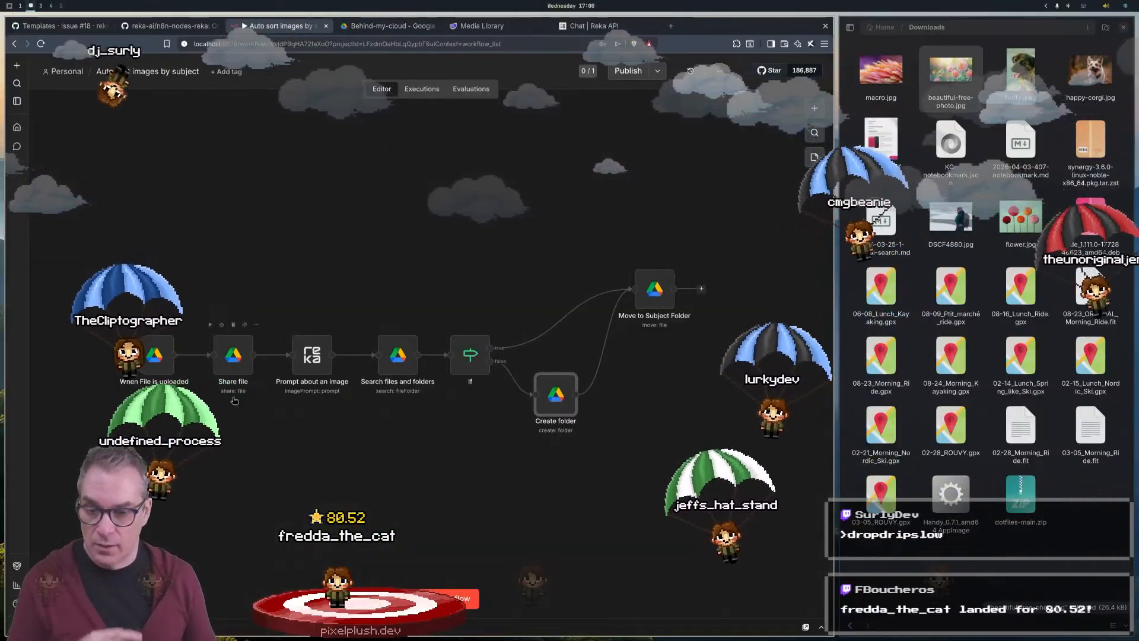
- Fetch a test event for the When File is uploaded trigger and execute the Share file node with it
{"action": "double_click", "coordinate": [311, 367]}
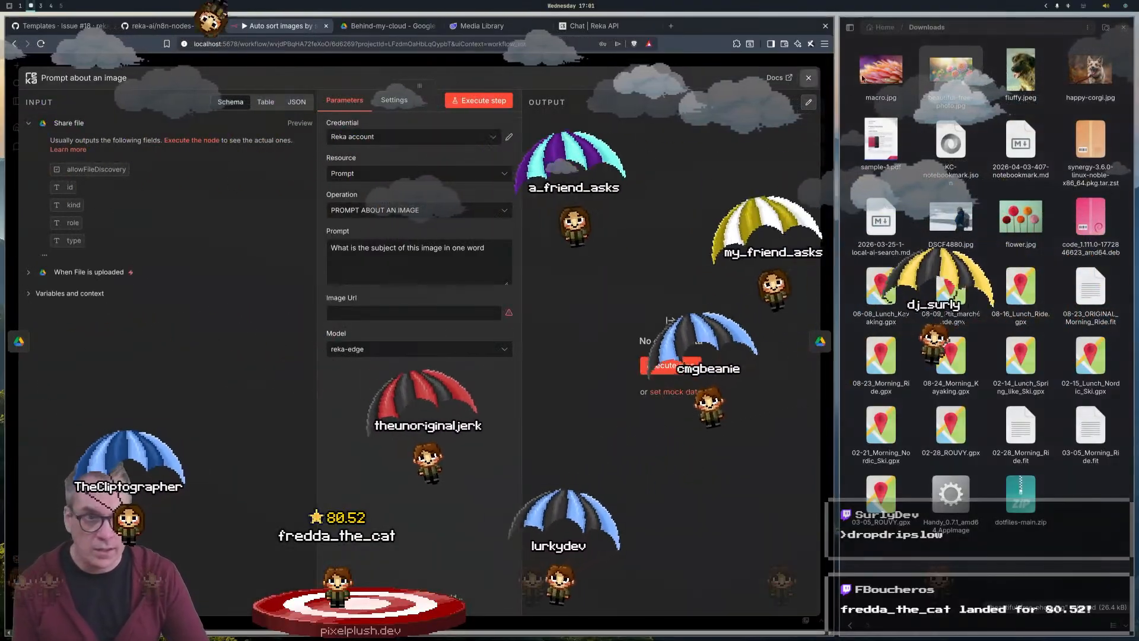
{"action": "left_click", "coordinate": [19, 343]}
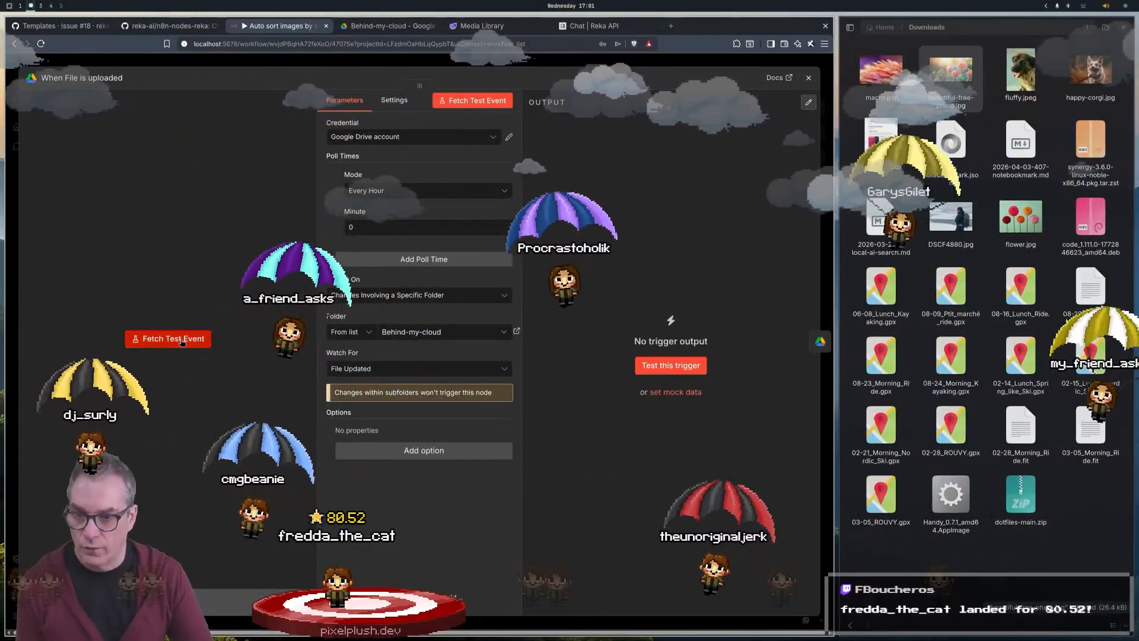
{"action": "left_click", "coordinate": [172, 339]}
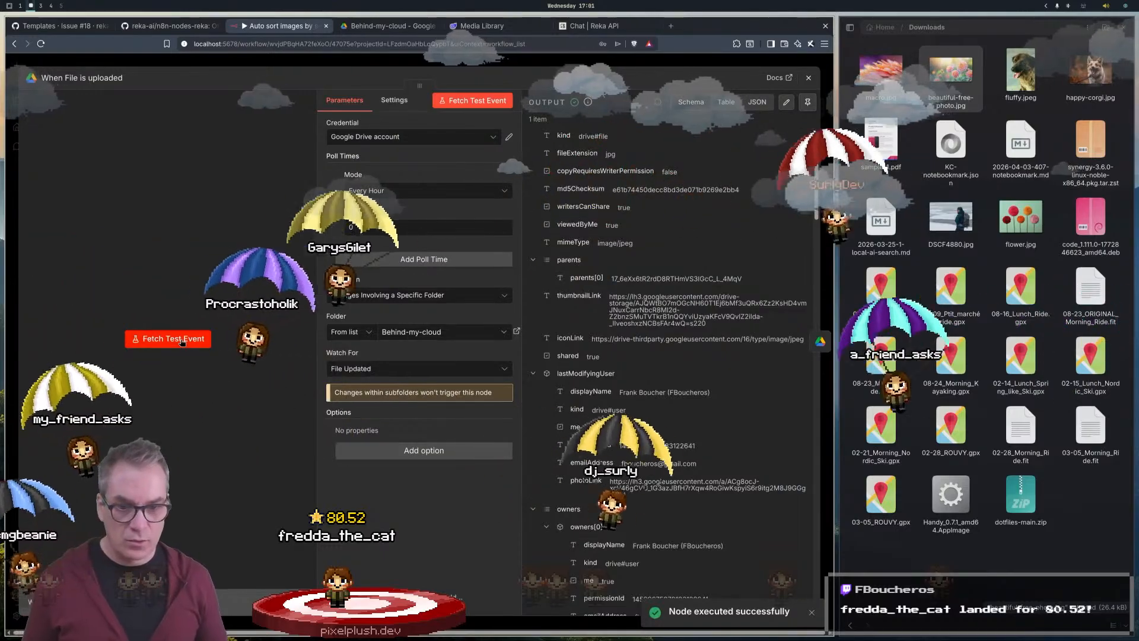
{"action": "left_click", "coordinate": [819, 342]}
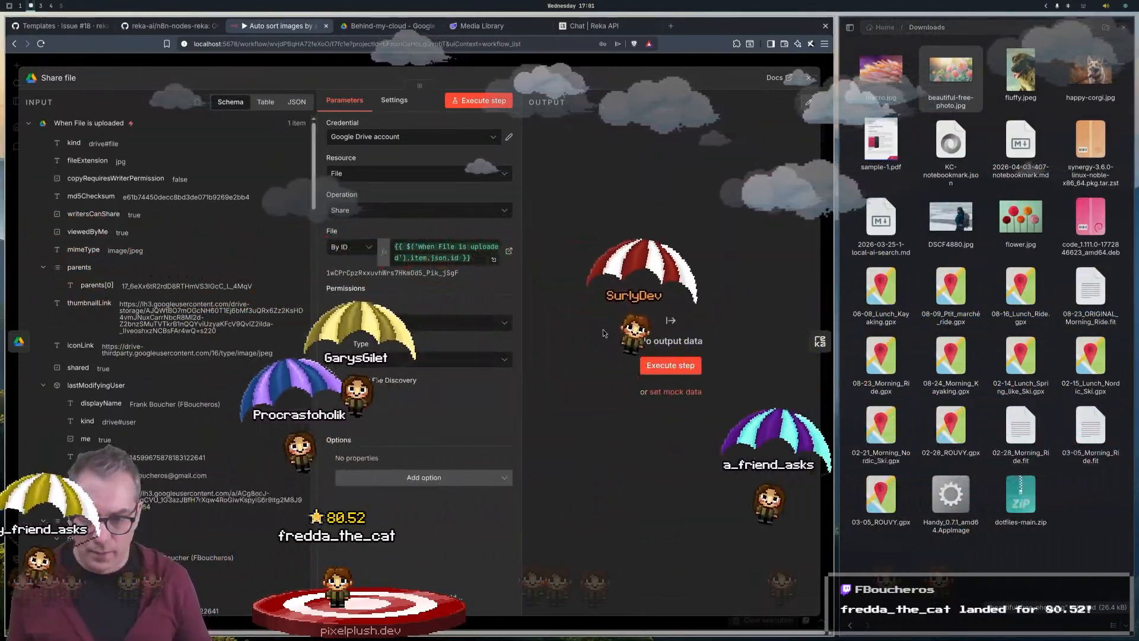
{"action": "left_click", "coordinate": [480, 99]}
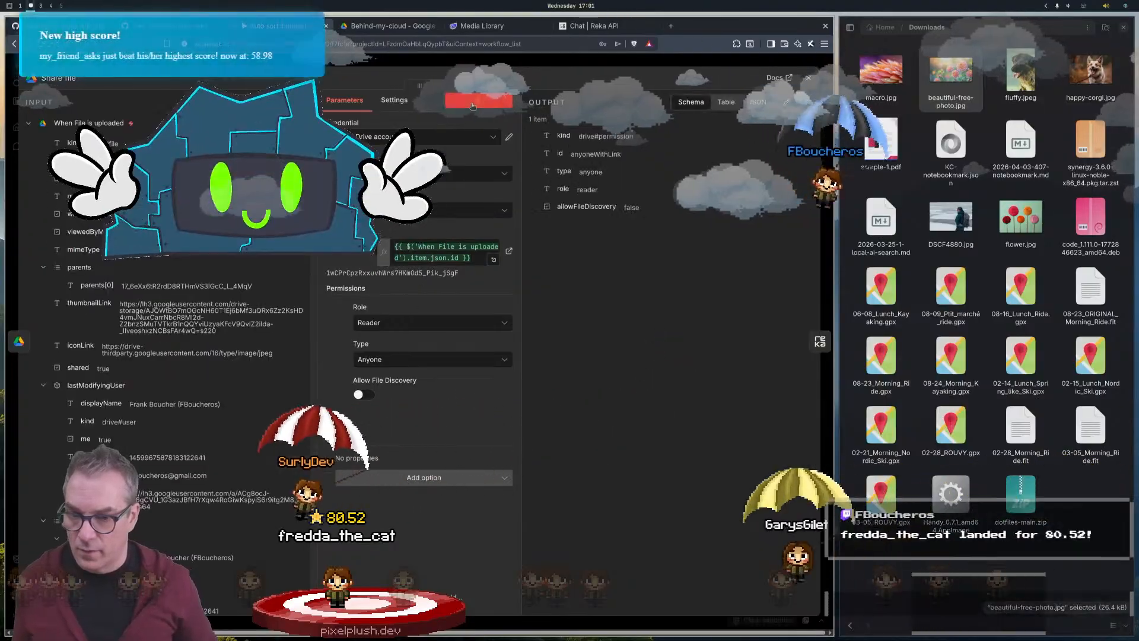
- Map the uploaded file's webContentLink to the image prompt's Image Url and execute the prompt node
{"action": "left_click", "coordinate": [820, 342]}
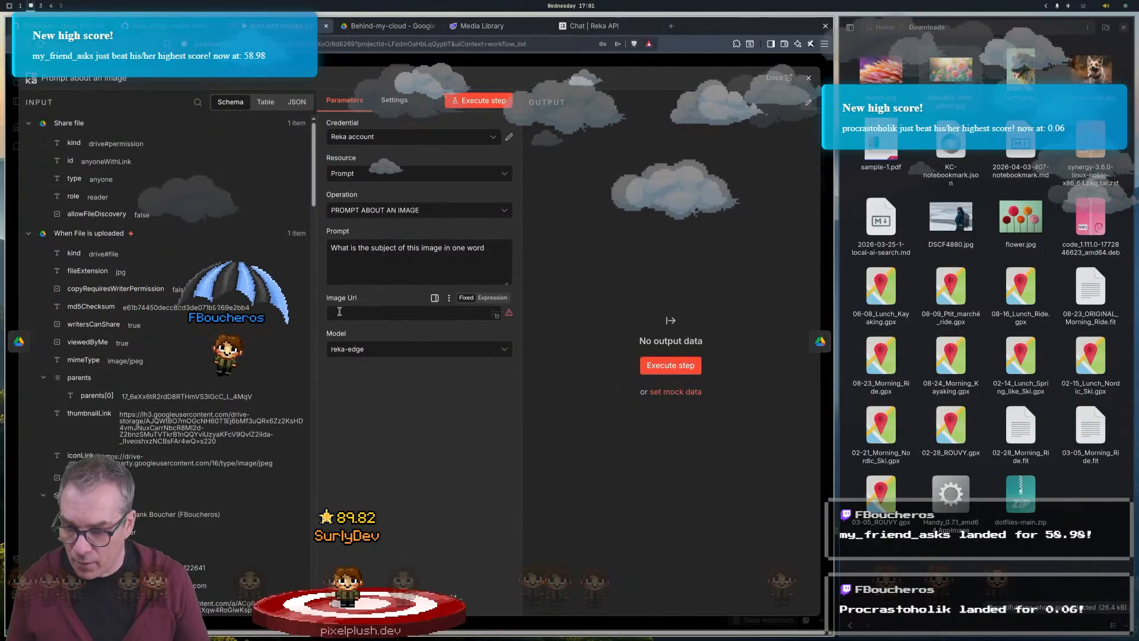
{"action": "scroll", "coordinate": [240, 376], "scroll_direction": "down", "scroll_amount": 3}
{"action": "scroll", "coordinate": [240, 376], "scroll_direction": "down", "scroll_amount": 4}
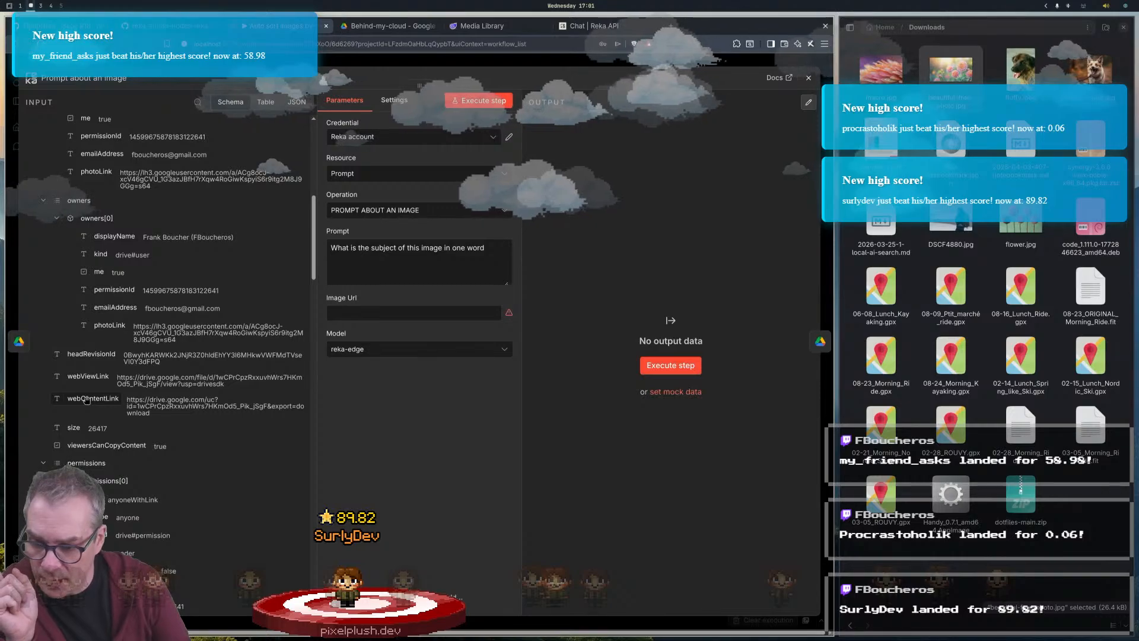
{"action": "left_click_drag", "start_coordinate": [172, 389], "coordinate": [424, 314]}
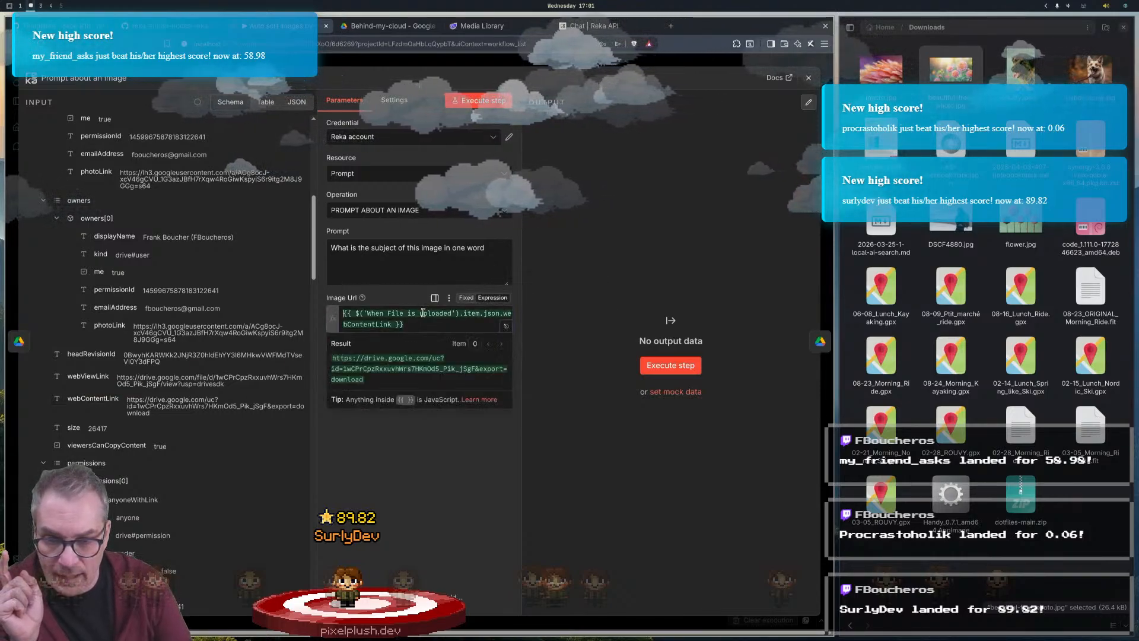
{"action": "left_click", "coordinate": [670, 366]}
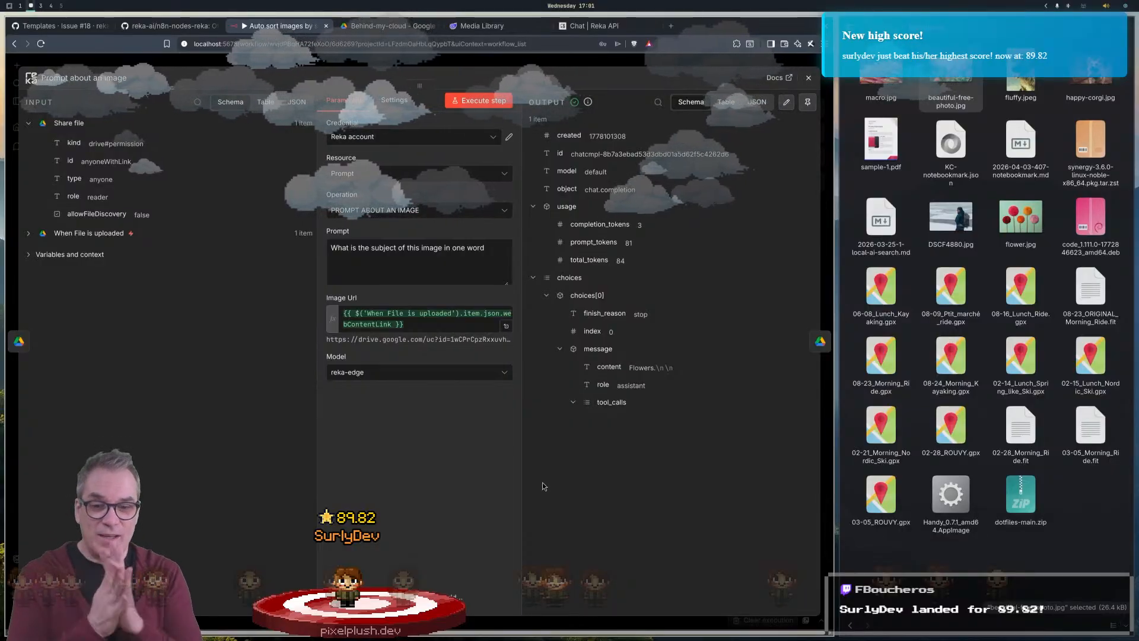
- Map the image prompt's message content to the Search Query of the Search files and folders node
{"action": "left_click", "coordinate": [820, 341]}
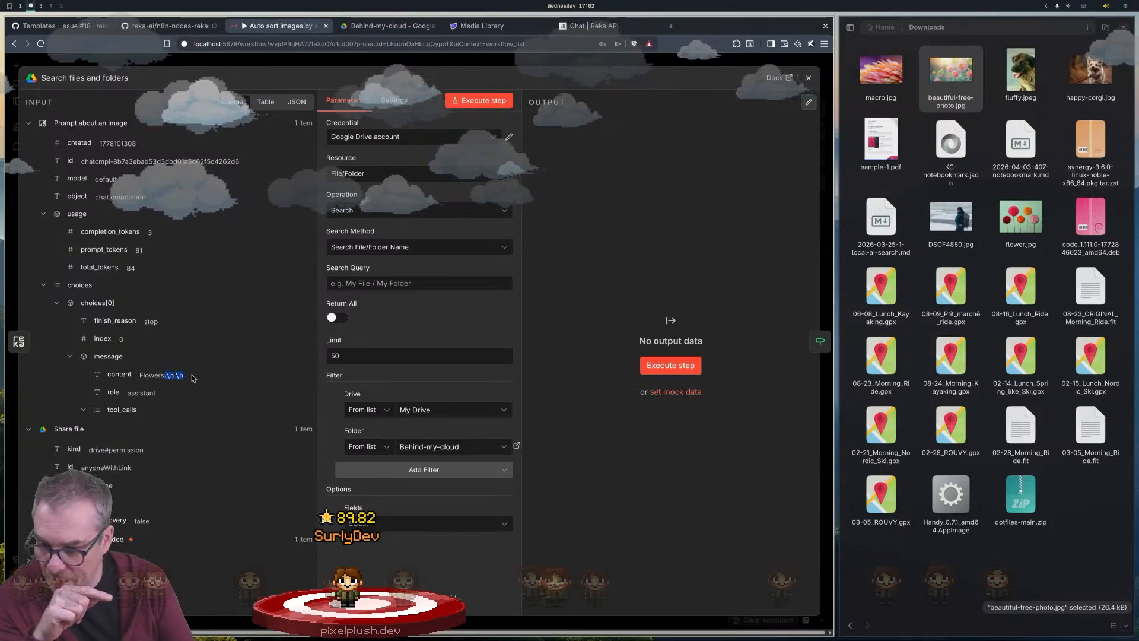
{"action": "left_click_drag", "start_coordinate": [110, 378], "coordinate": [300, 346]}
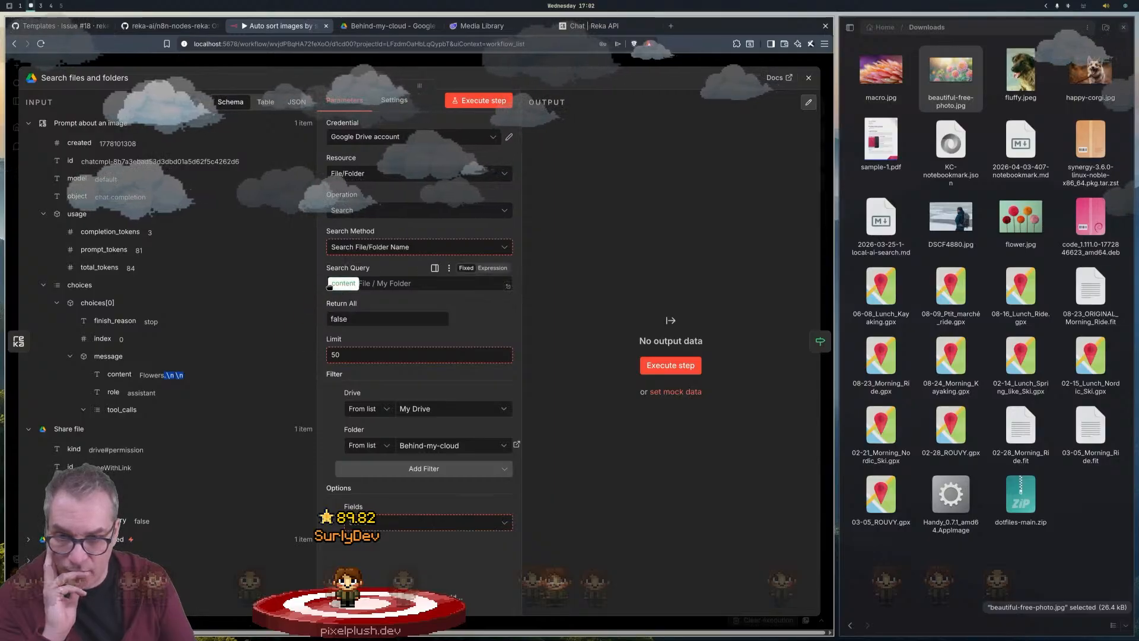
{"action": "left_click_drag", "start_coordinate": [330, 287], "coordinate": [366, 288]}
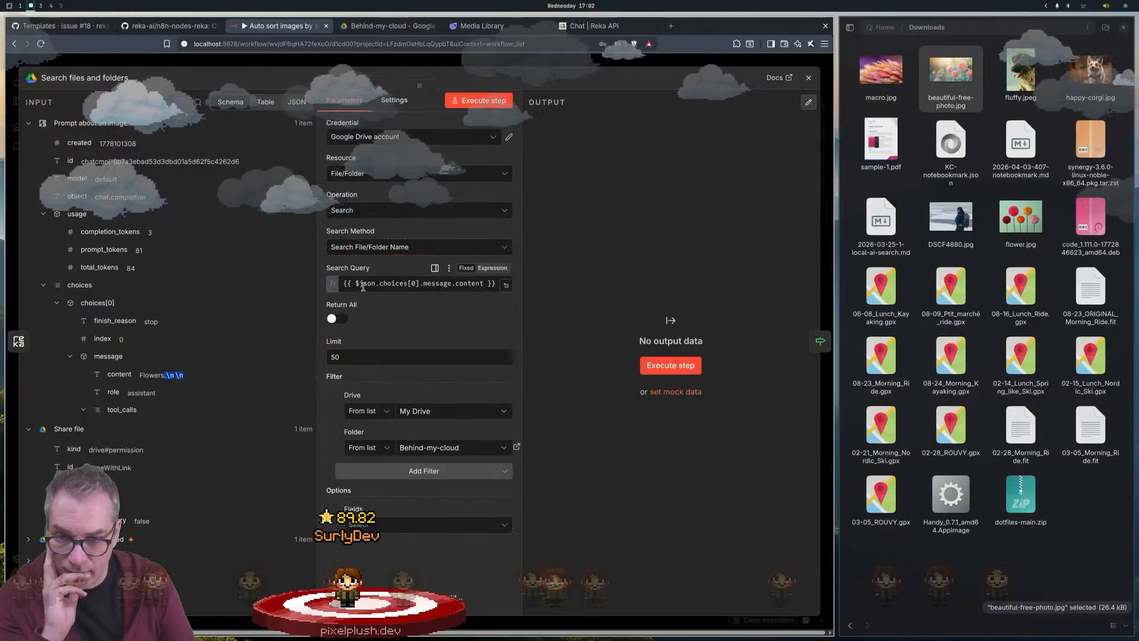
- Append the trimEnd() function to the message content in the Search Query expression
{"action": "left_click", "coordinate": [482, 283]}
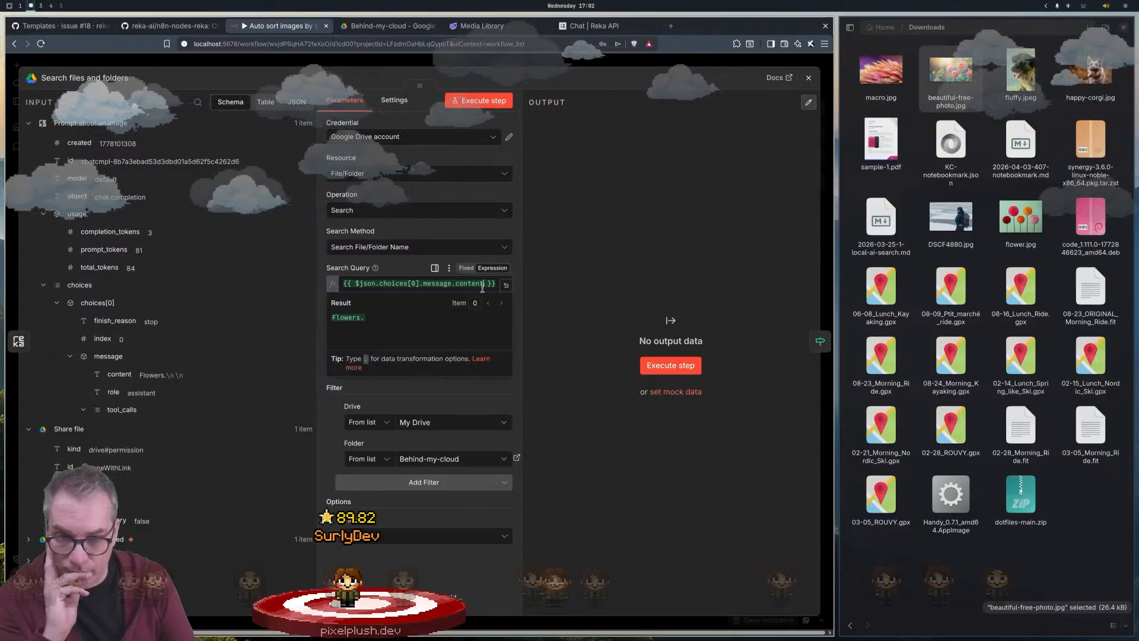
{"action": "type", "text": "."}
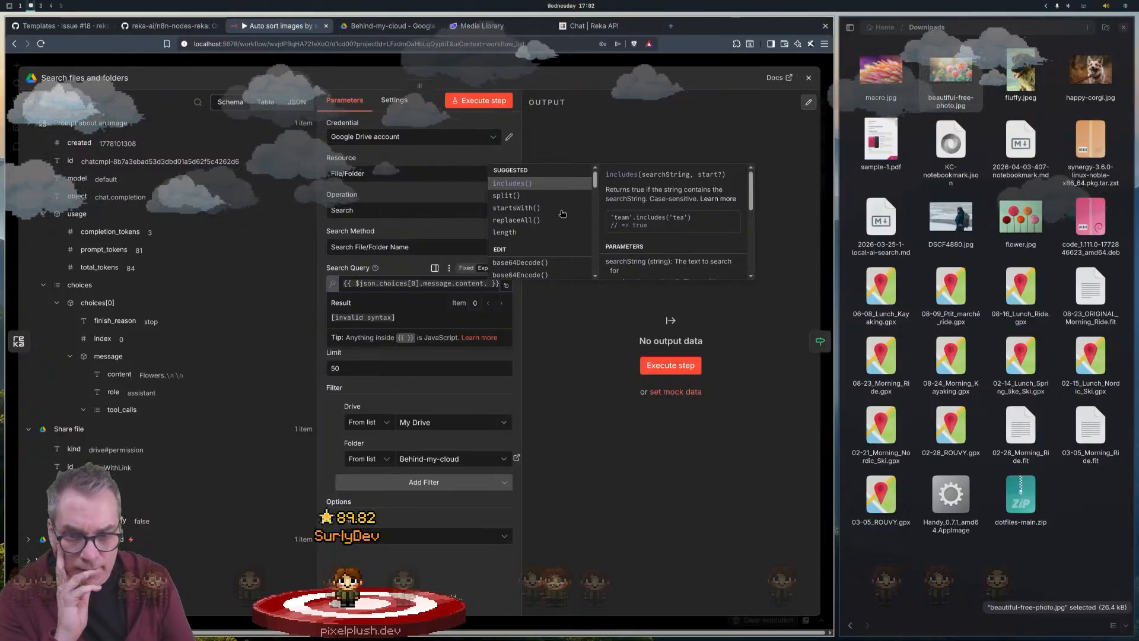
{"action": "scroll", "coordinate": [560, 217], "scroll_direction": "down", "scroll_amount": 2}
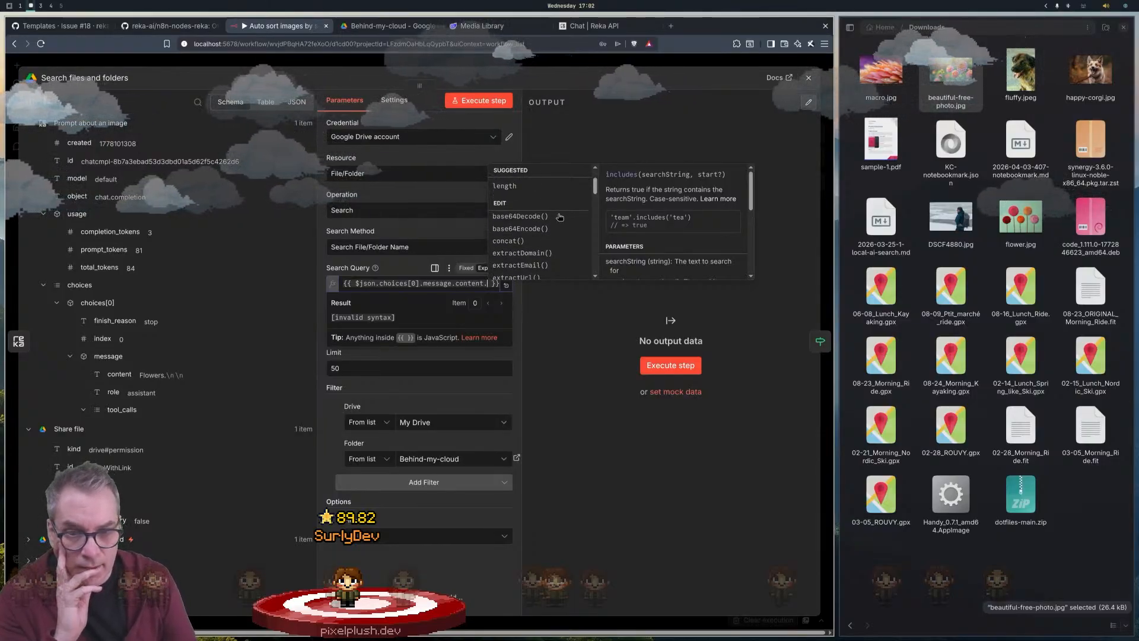
{"action": "scroll", "coordinate": [560, 218], "scroll_direction": "down", "scroll_amount": 2}
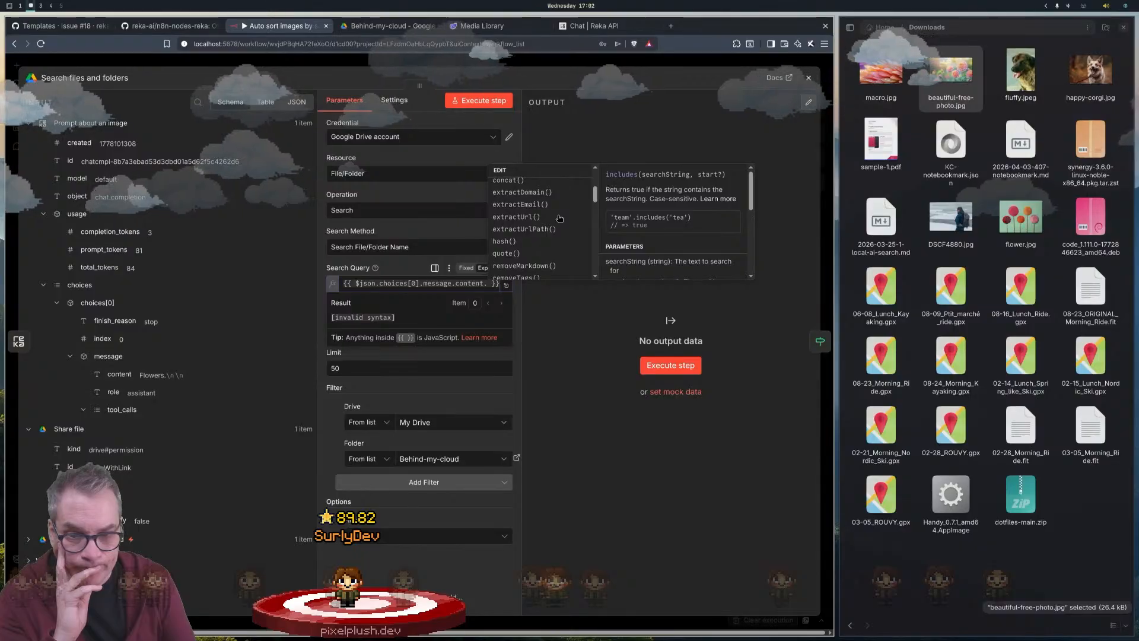
{"action": "scroll", "coordinate": [559, 218], "scroll_direction": "down", "scroll_amount": 2}
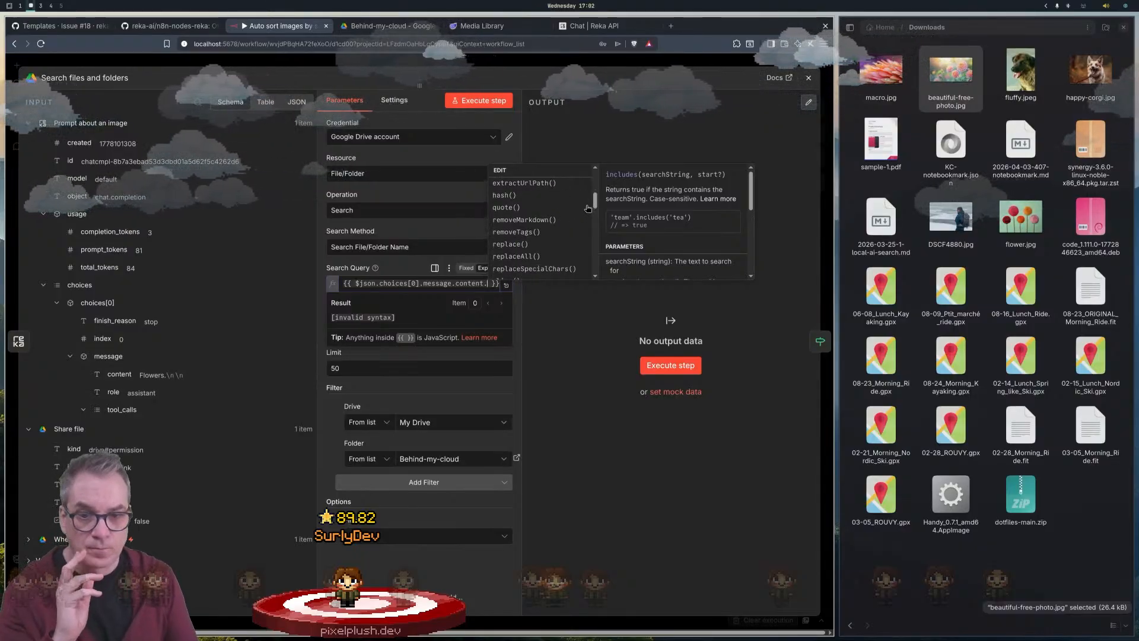
{"action": "scroll", "coordinate": [586, 210], "scroll_direction": "down", "scroll_amount": 2}
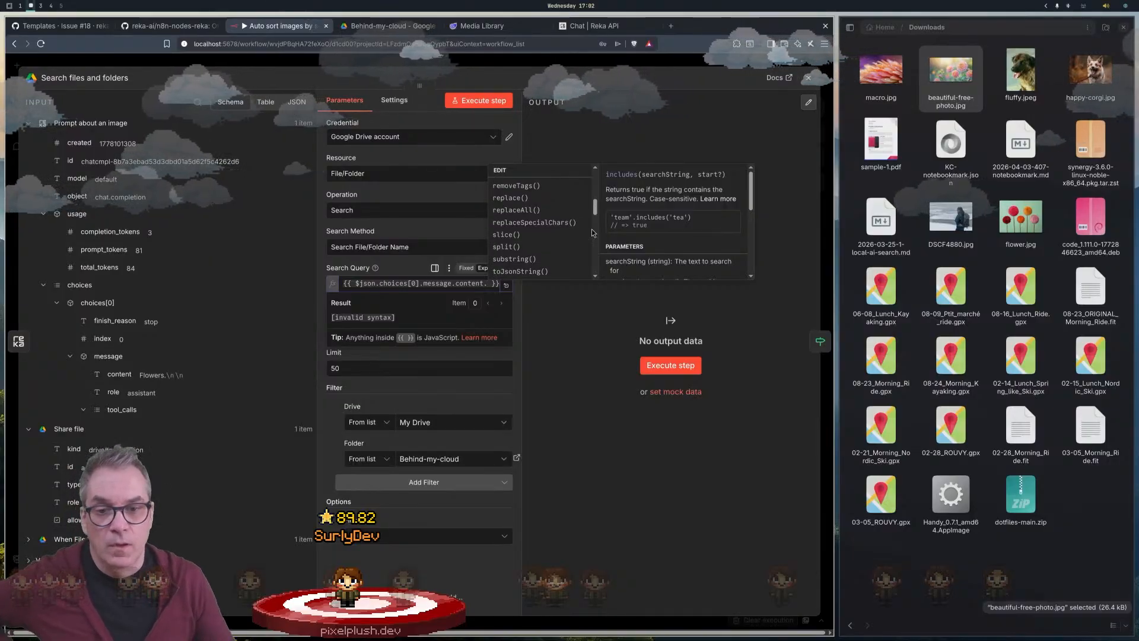
{"action": "scroll", "coordinate": [578, 230], "scroll_direction": "down", "scroll_amount": 2}
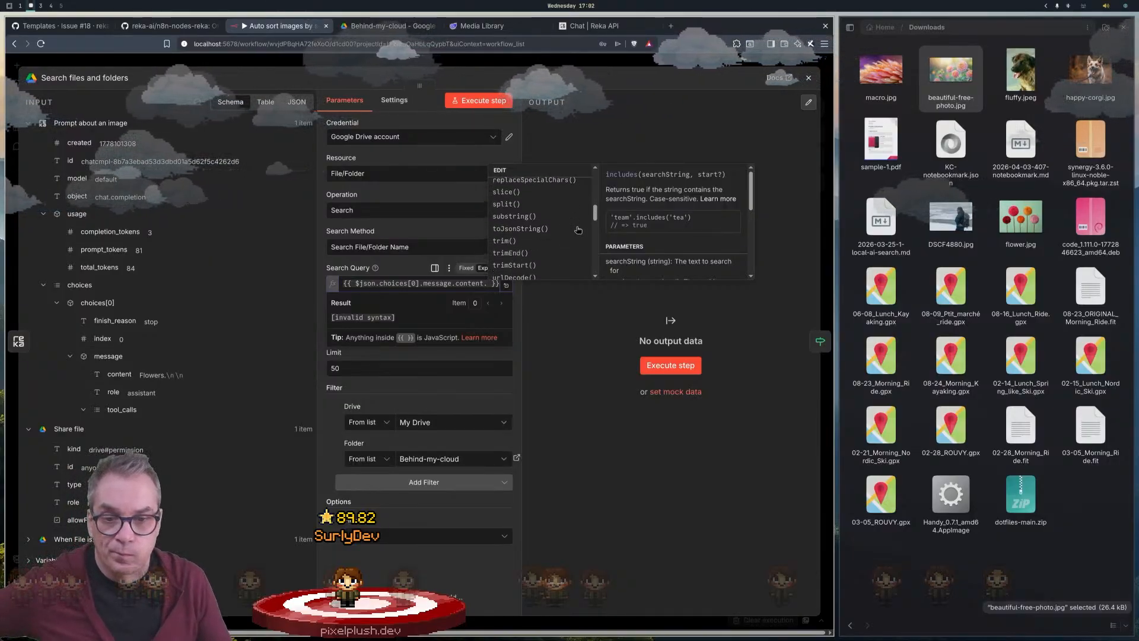
{"action": "left_click", "coordinate": [508, 253]}
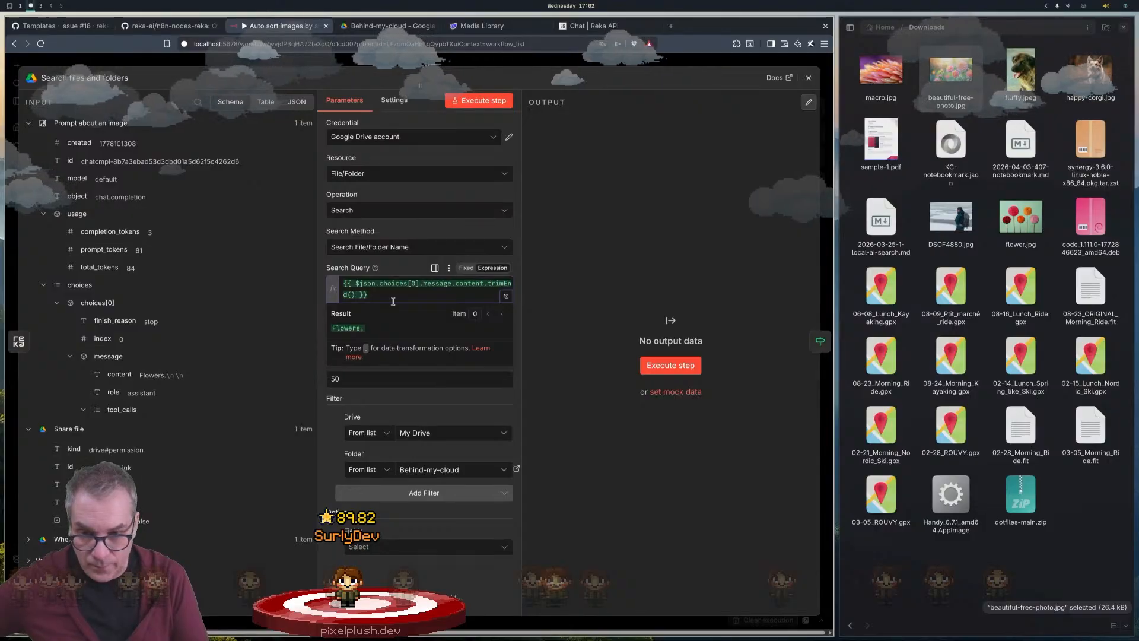
- Append replaceAll(".","") to the Search Query expression and execute the search node
{"action": "type", "text": "."}
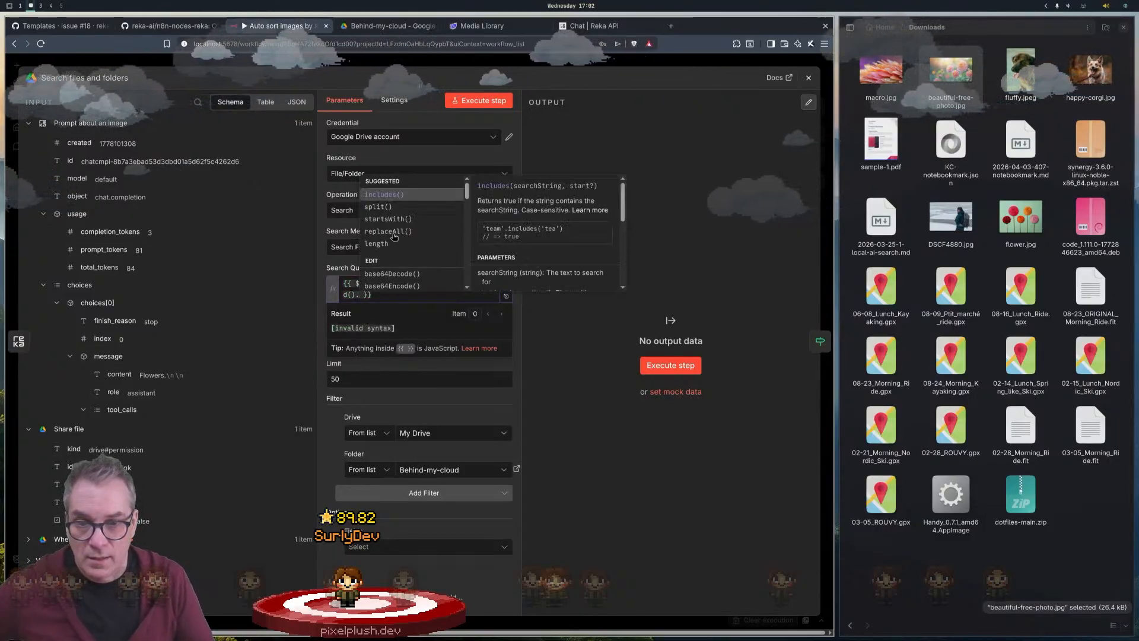
{"action": "left_click", "coordinate": [394, 236]}
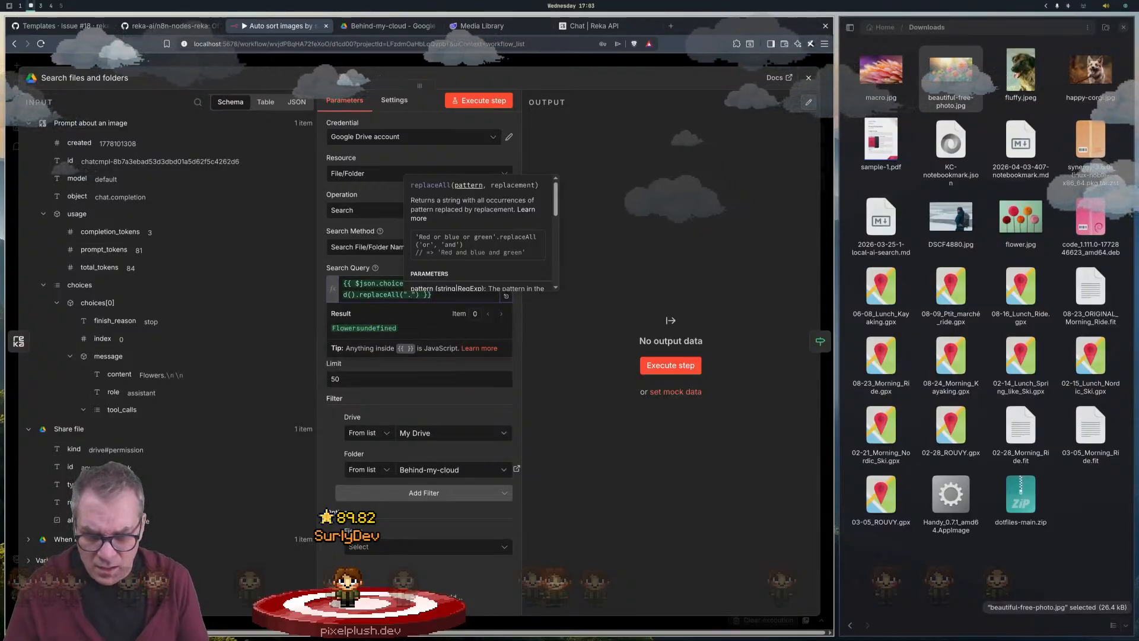
{"action": "type", "text": ",\""}
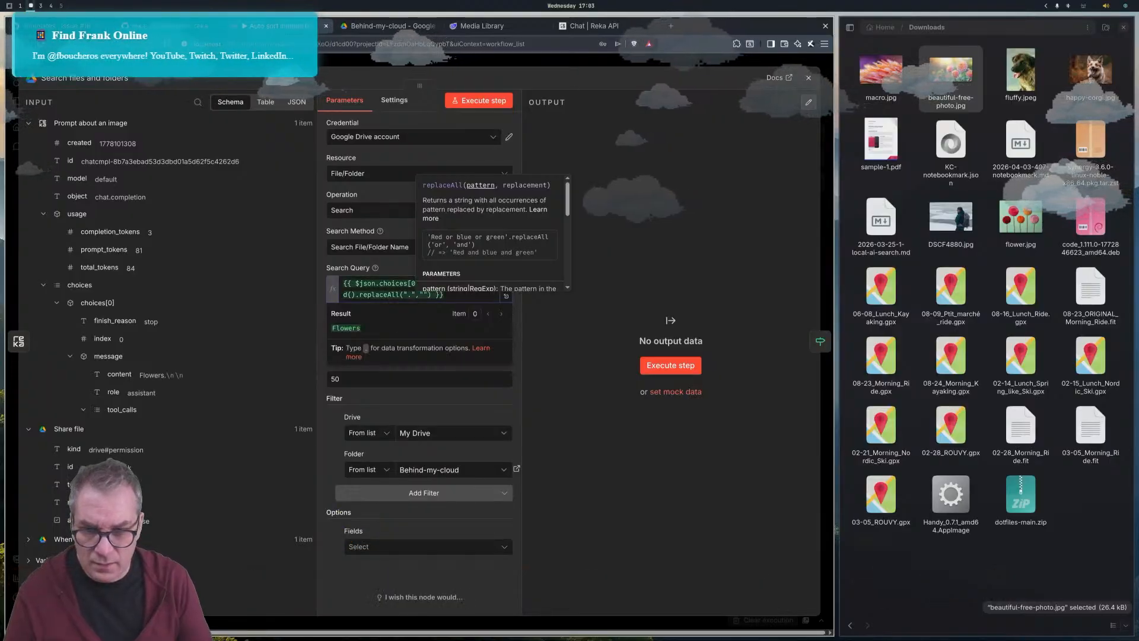
{"action": "left_click", "coordinate": [606, 356]}
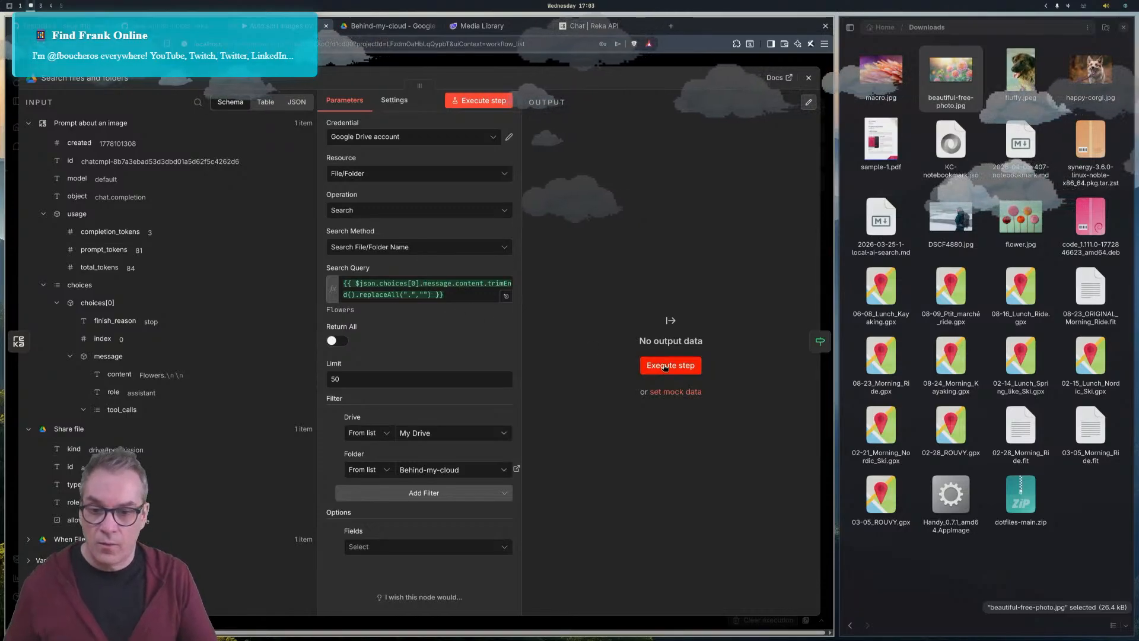
{"action": "left_click", "coordinate": [665, 367]}
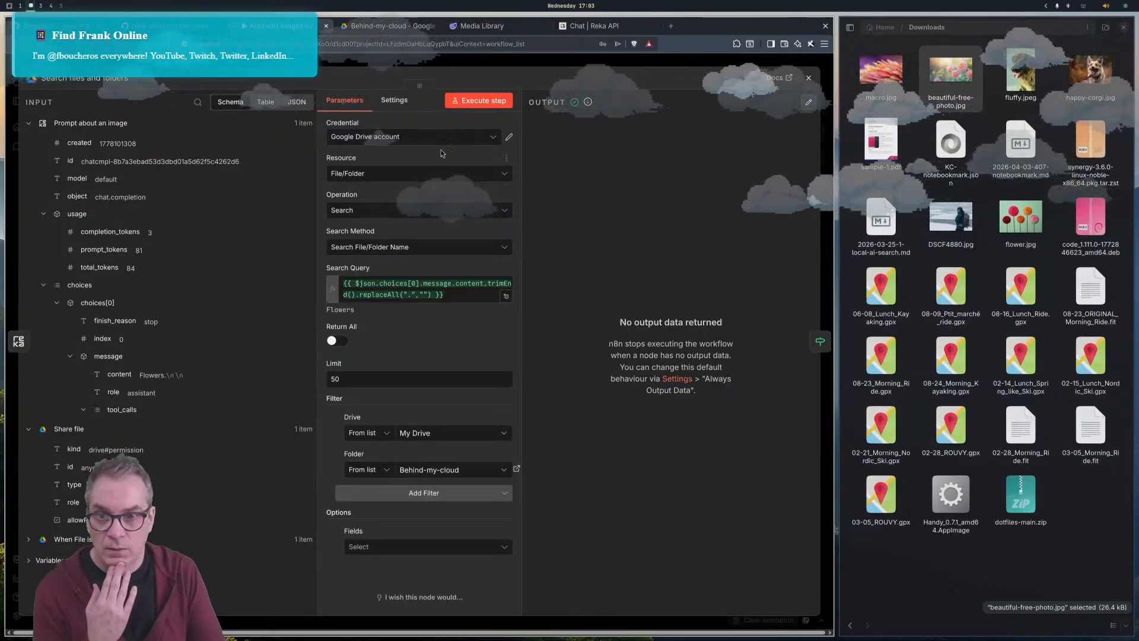
- Pin the output data of the Prompt about an image node and execute the Search files and folders node again
{"action": "left_click", "coordinate": [394, 100]}
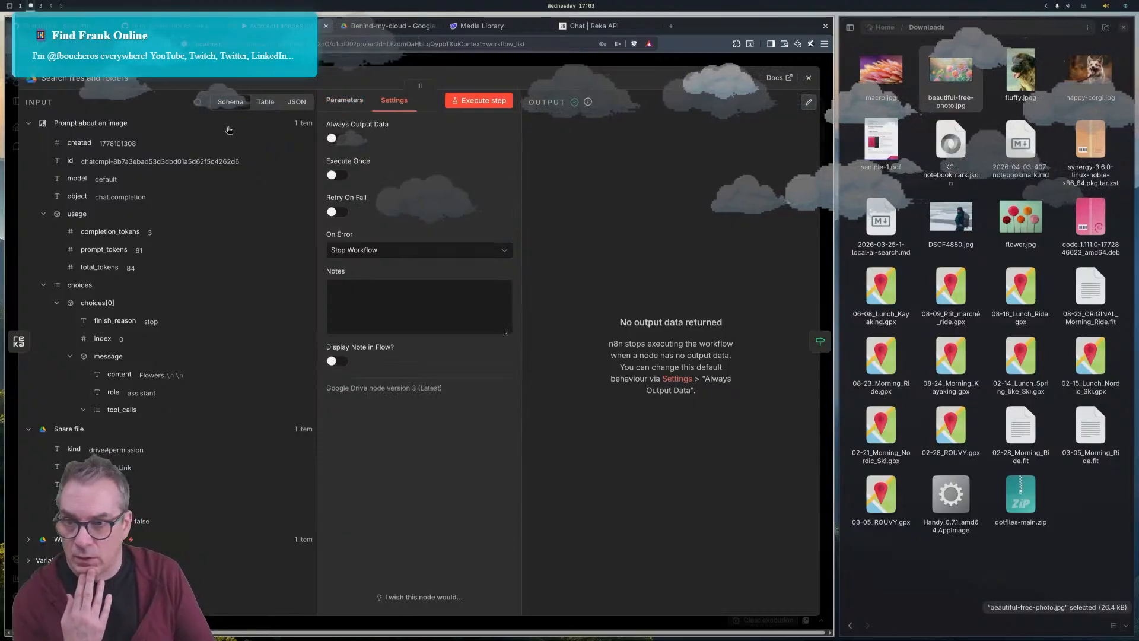
{"action": "left_click", "coordinate": [17, 341]}
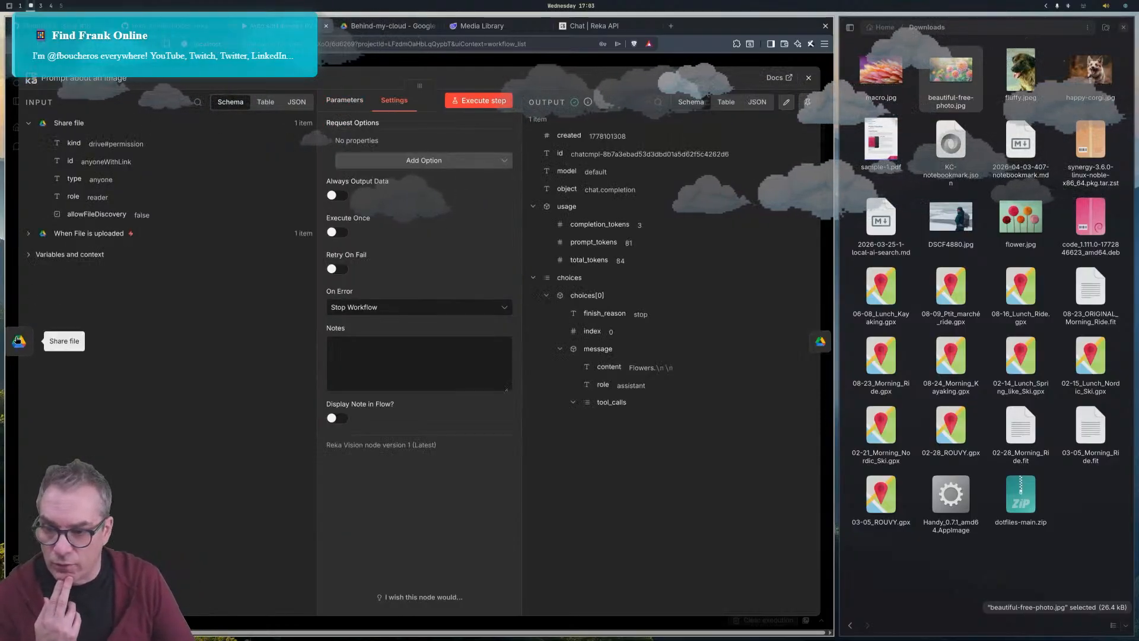
{"action": "left_click", "coordinate": [806, 103]}
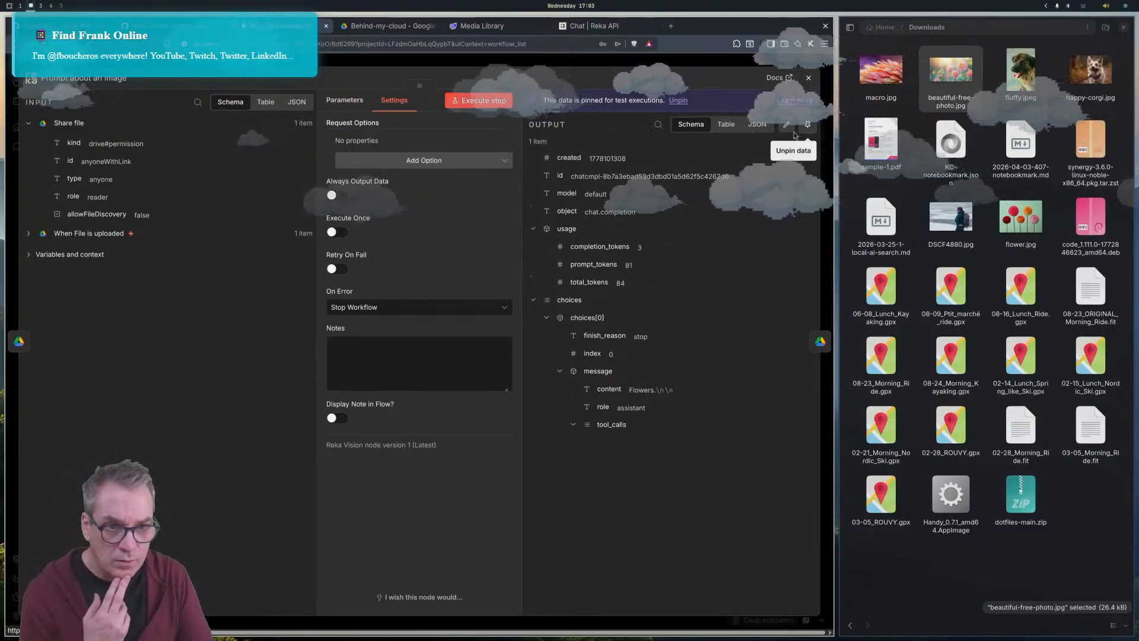
{"action": "left_click", "coordinate": [820, 342]}
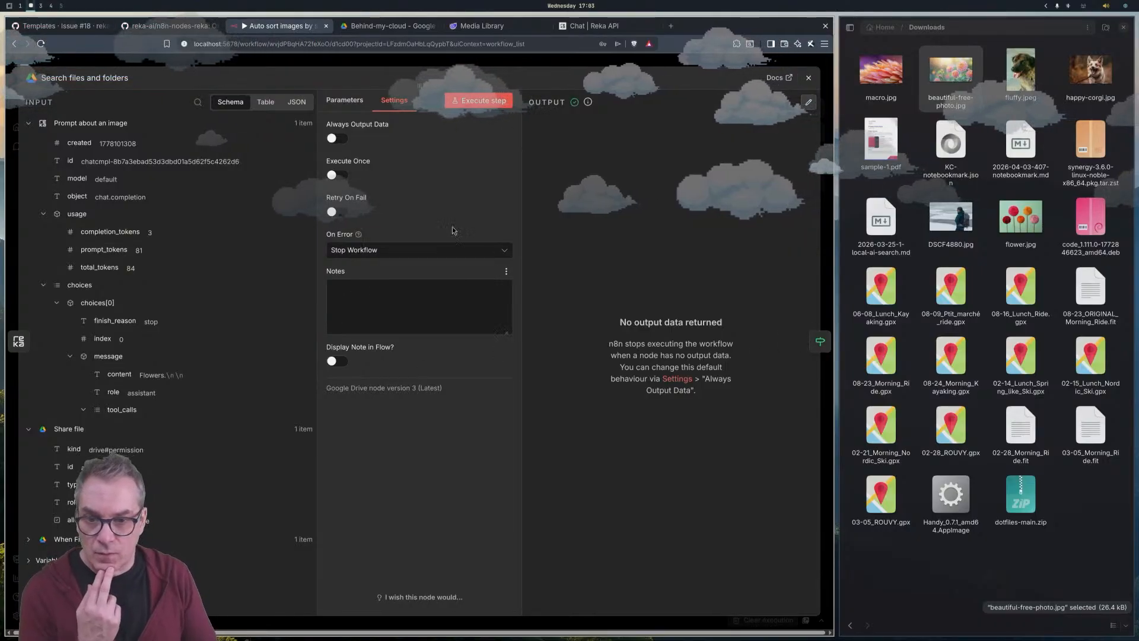
{"action": "left_click", "coordinate": [345, 101]}
{"action": "left_click", "coordinate": [479, 101]}
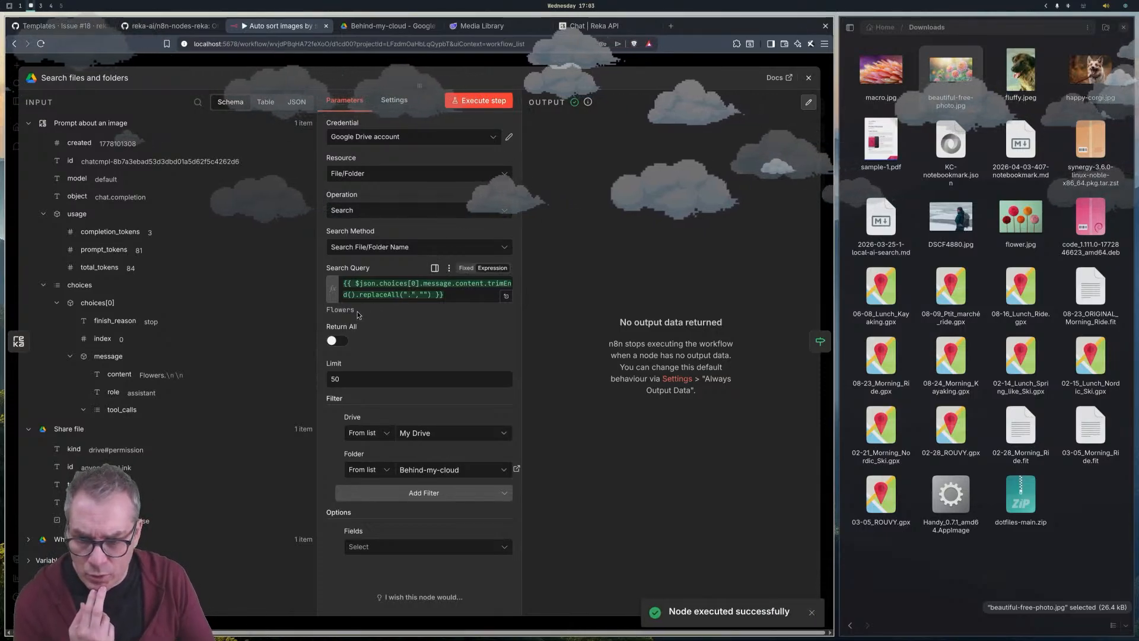
- Enable Always Output Data for the Search files and folders node and execute it
{"action": "left_click_drag", "start_coordinate": [358, 313], "coordinate": [325, 312]}
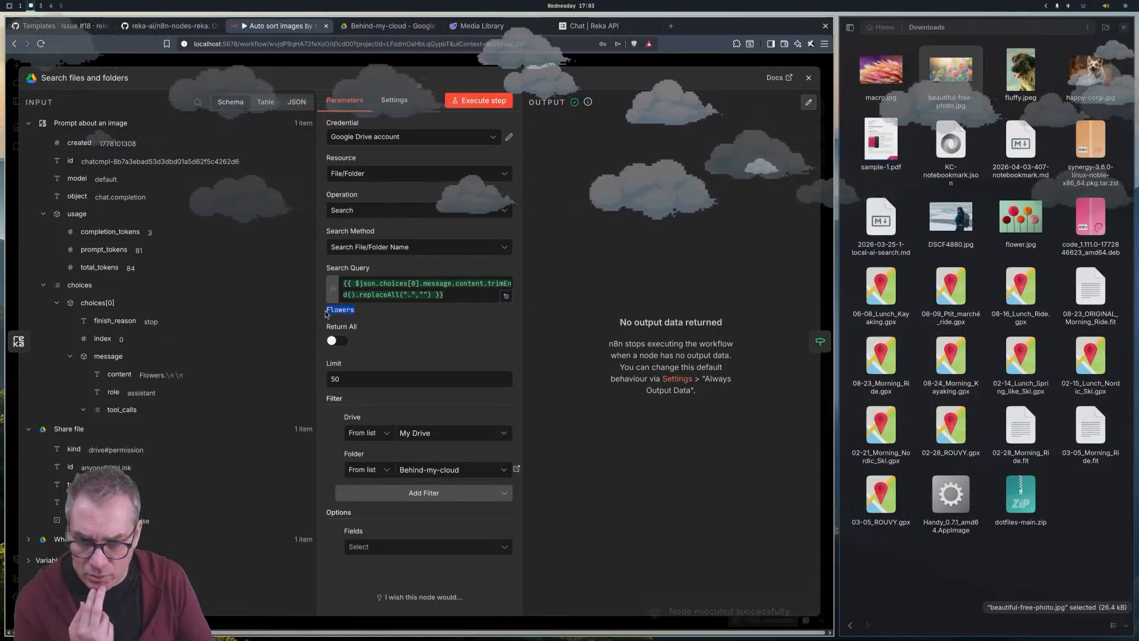
{"action": "left_click", "coordinate": [396, 100]}
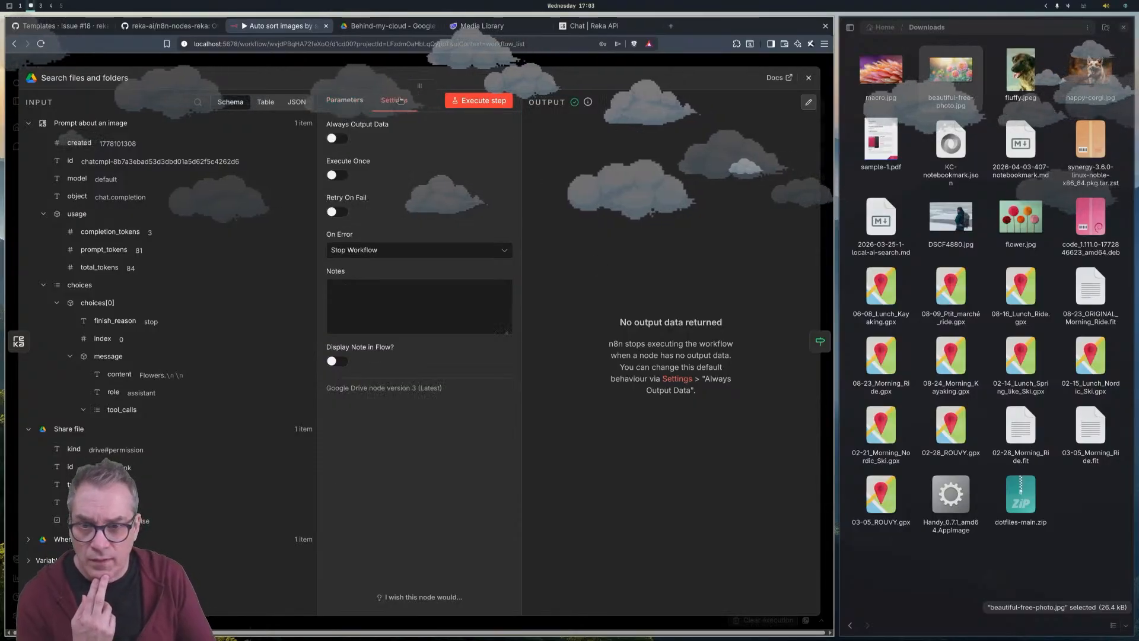
{"action": "left_click", "coordinate": [340, 139]}
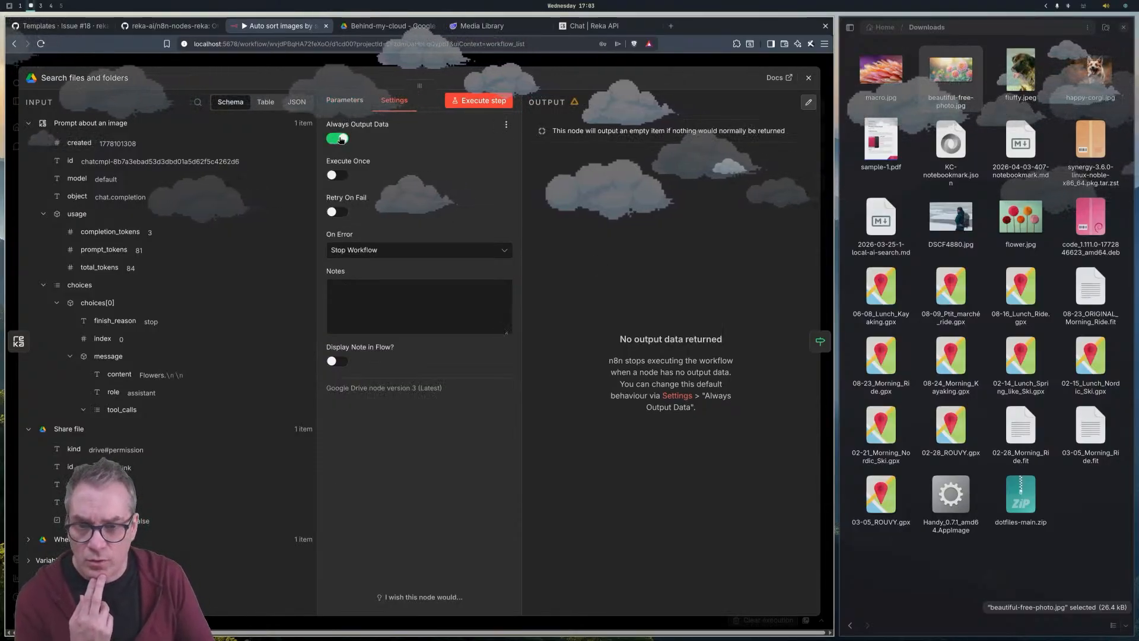
{"action": "left_click", "coordinate": [484, 101]}
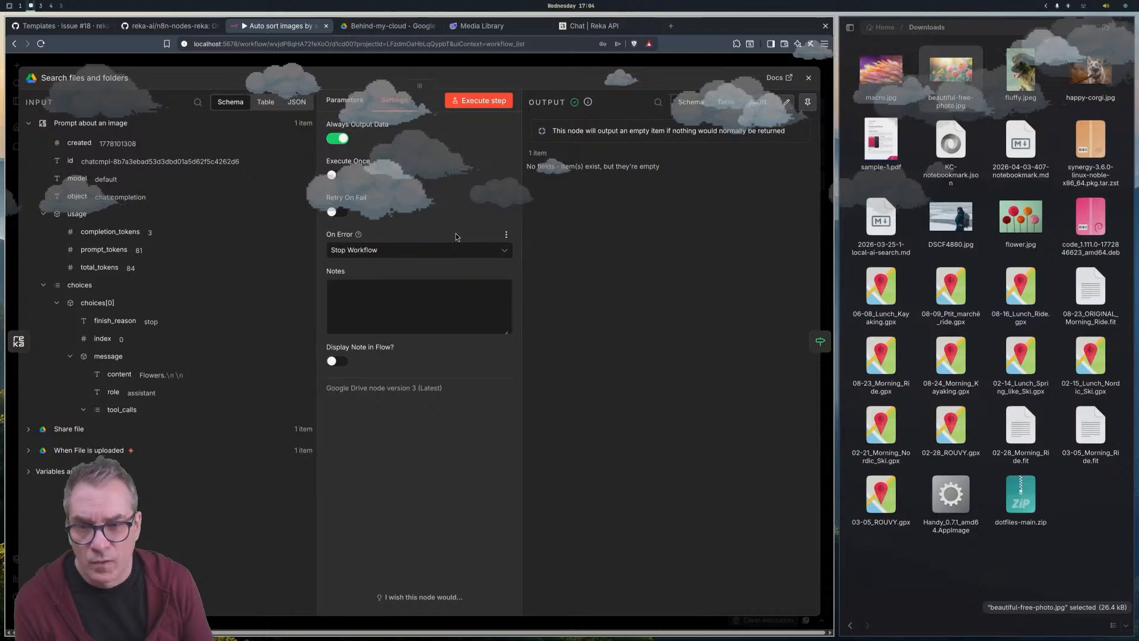
- Set the search node's result limit to 1, execute it and examine its output
{"action": "left_click", "coordinate": [344, 101]}
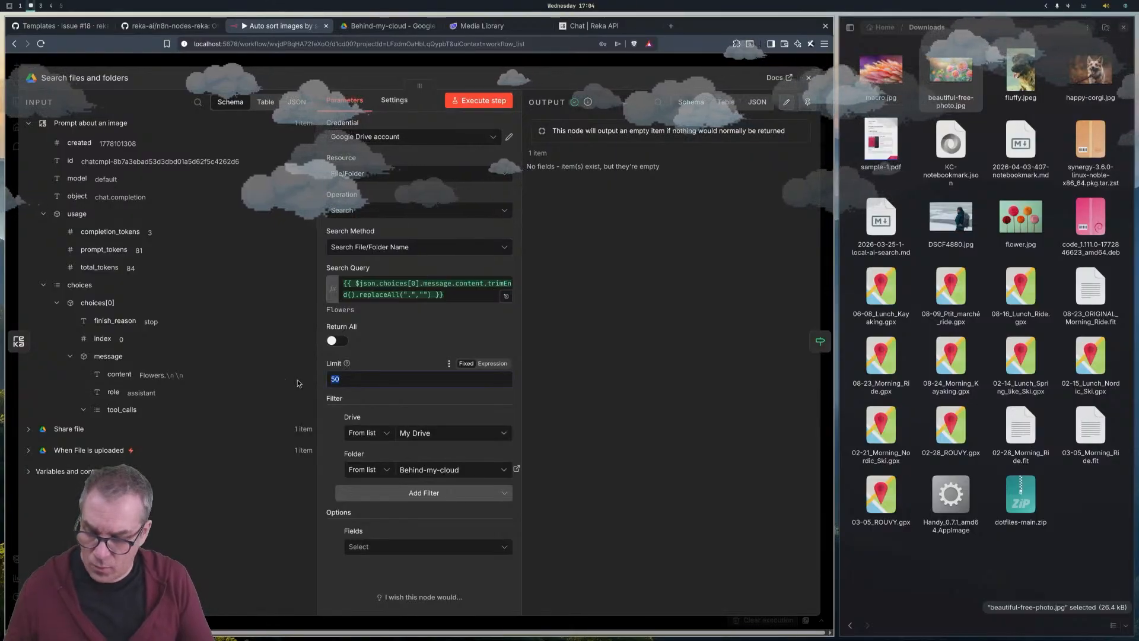
{"action": "type", "text": "1"}
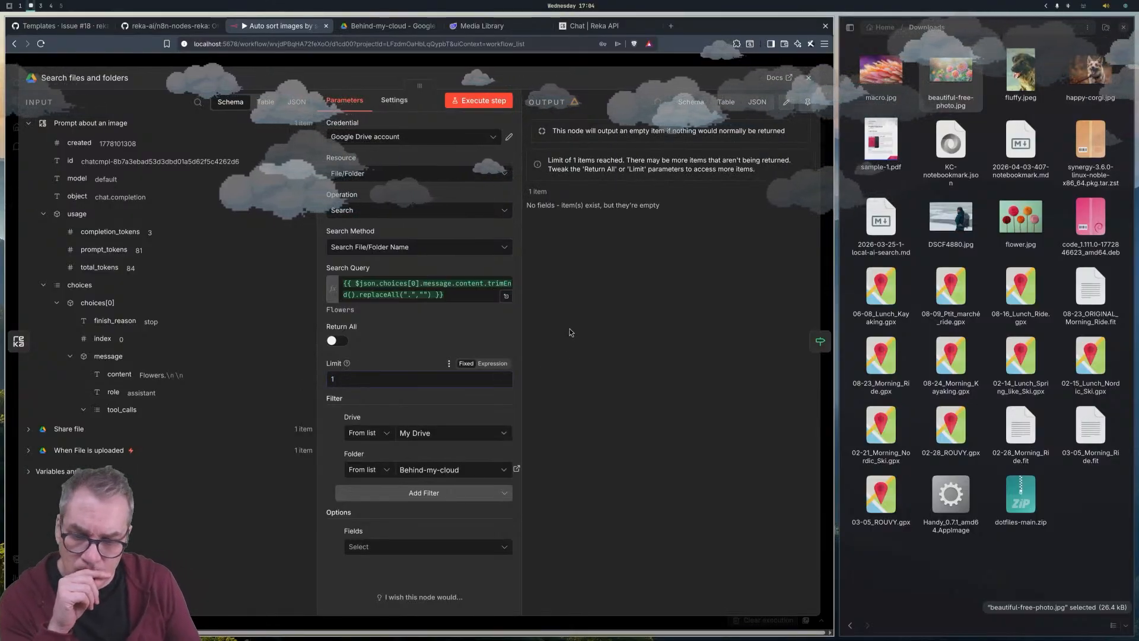
{"action": "left_click", "coordinate": [479, 103]}
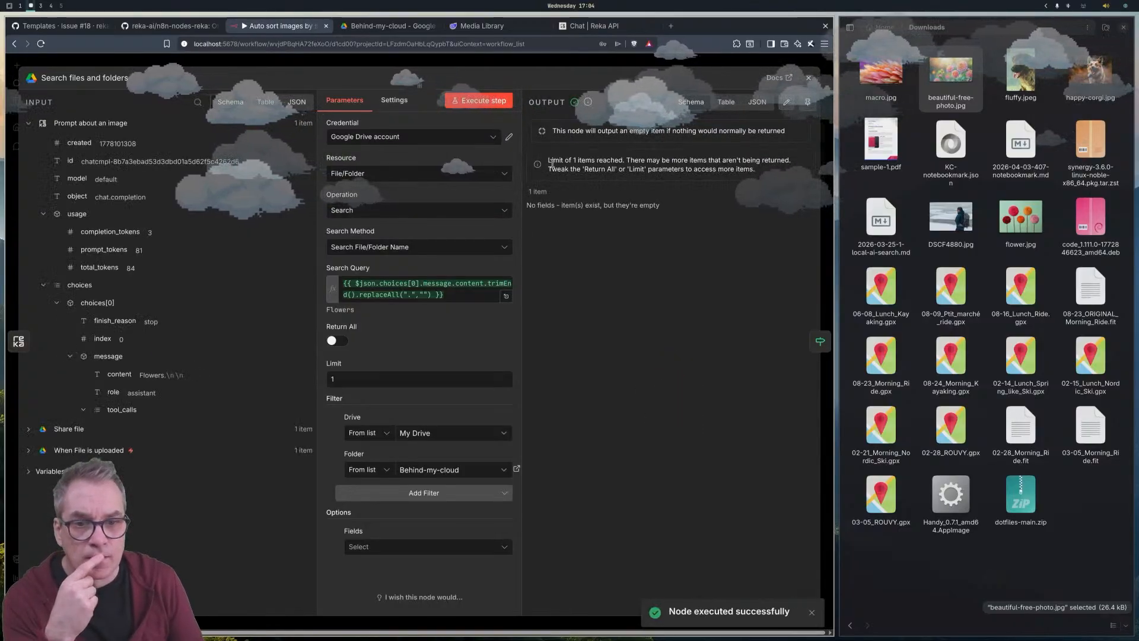
{"action": "left_click_drag", "start_coordinate": [531, 206], "coordinate": [660, 206]}
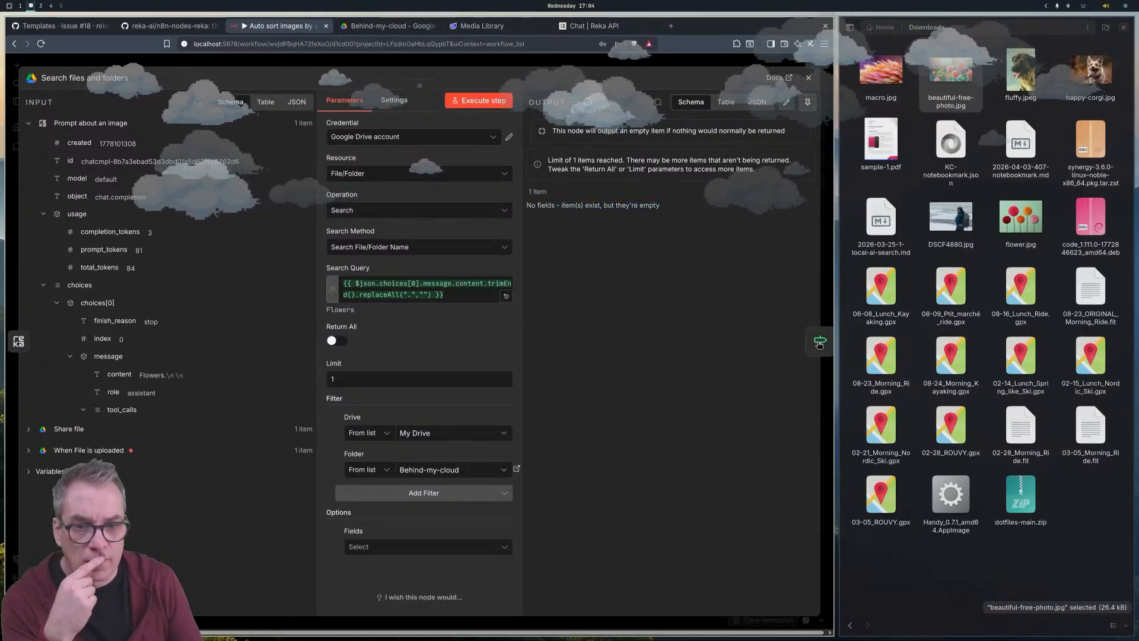
- Clear both value expressions of the existing condition in the If node
{"action": "left_click", "coordinate": [819, 341]}
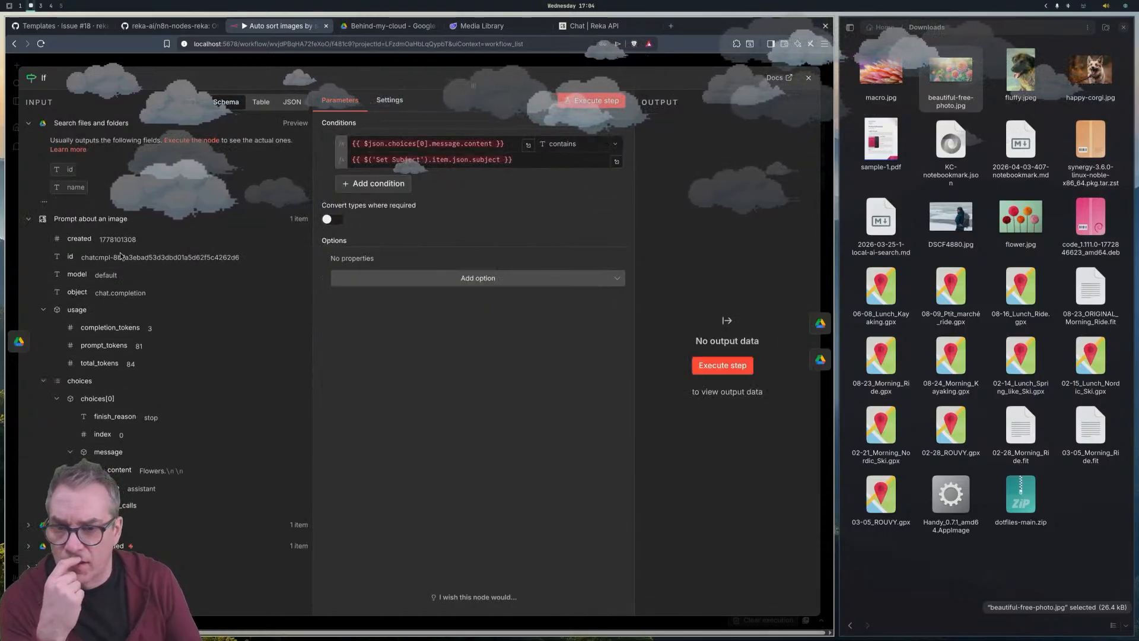
{"action": "left_click_drag", "start_coordinate": [512, 160], "coordinate": [204, 166]}
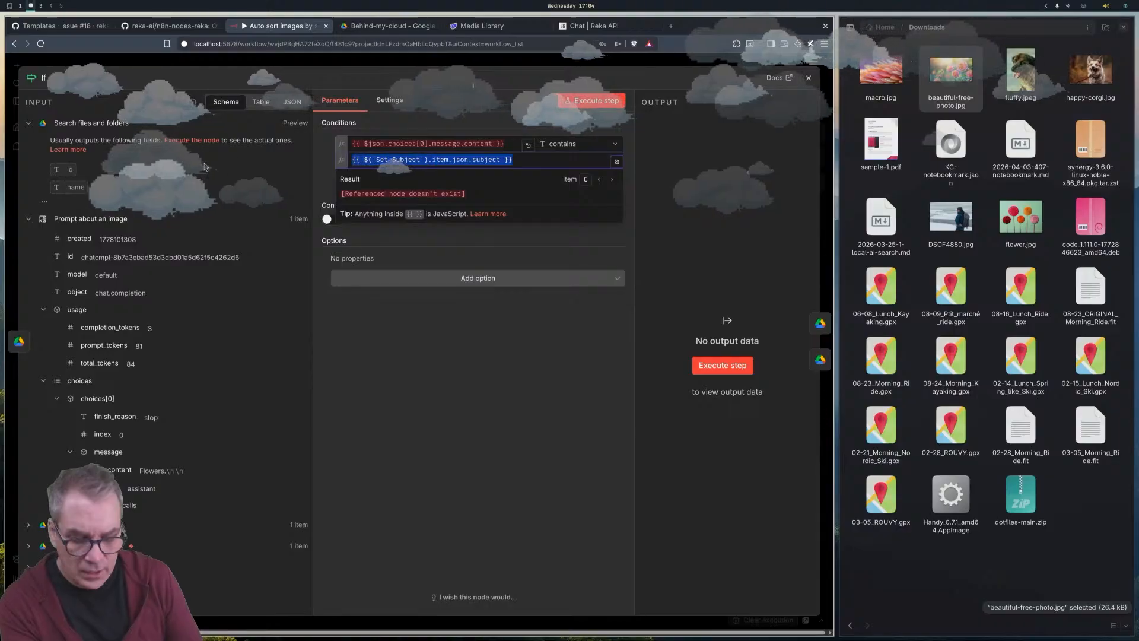
{"action": "key", "text": "BackSpace"}
{"action": "left_click", "coordinate": [510, 143]}
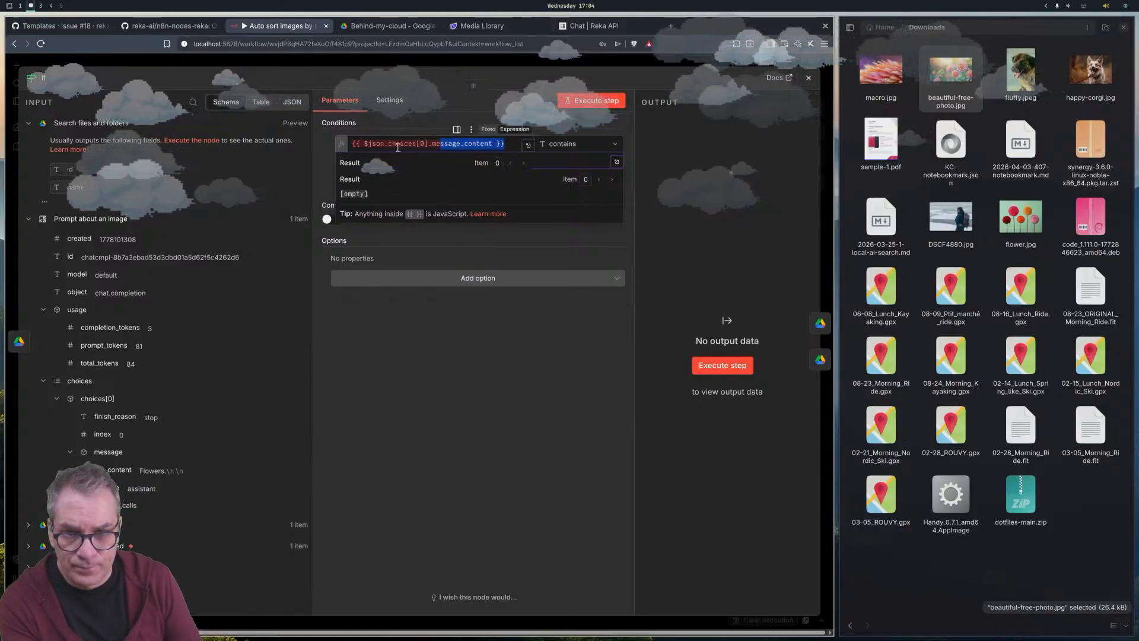
{"action": "left_click_drag", "start_coordinate": [454, 143], "coordinate": [322, 146]}
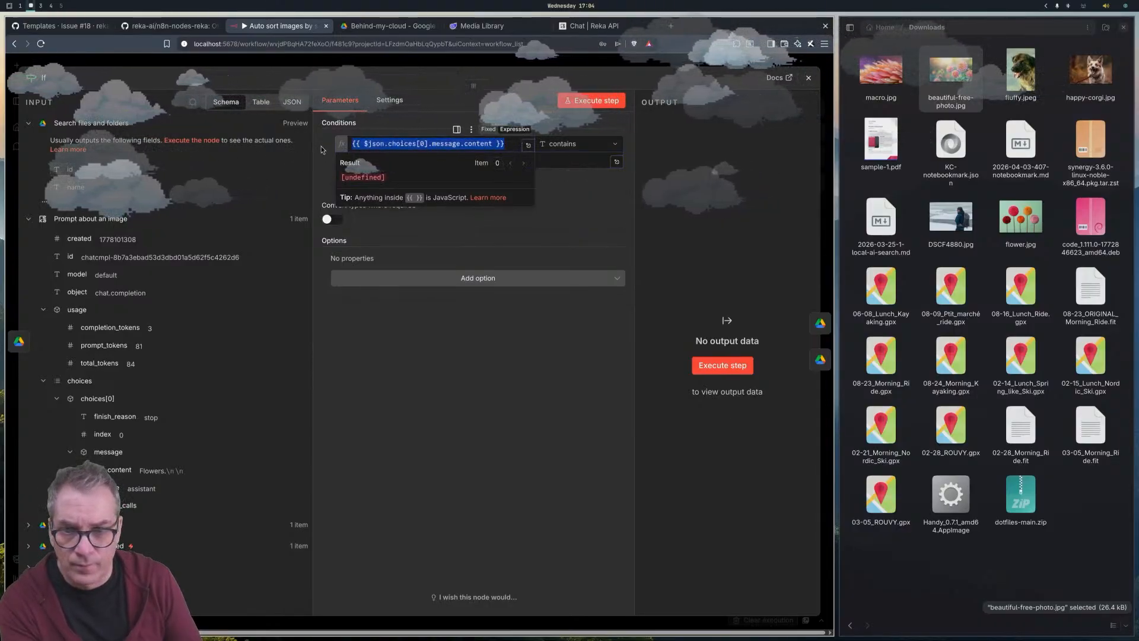
{"action": "key", "text": "BackSpace"}
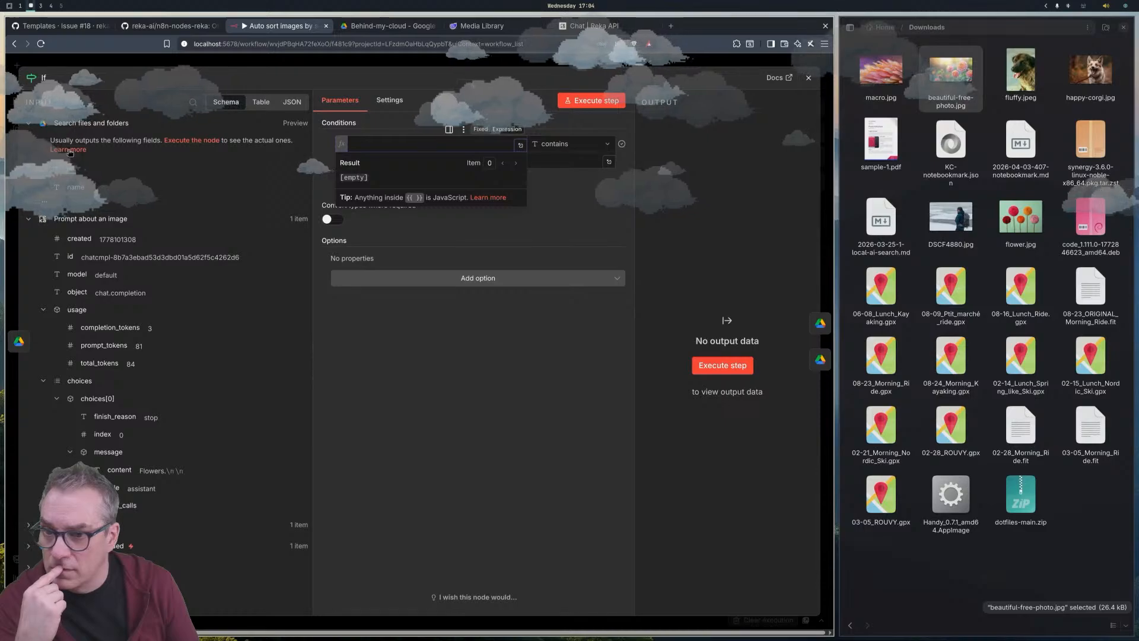
- Set the If condition to Number exists for the search result's {{ $json.id }}, execute the node and check its False Branch
{"action": "left_click_drag", "start_coordinate": [63, 169], "coordinate": [282, 155]}
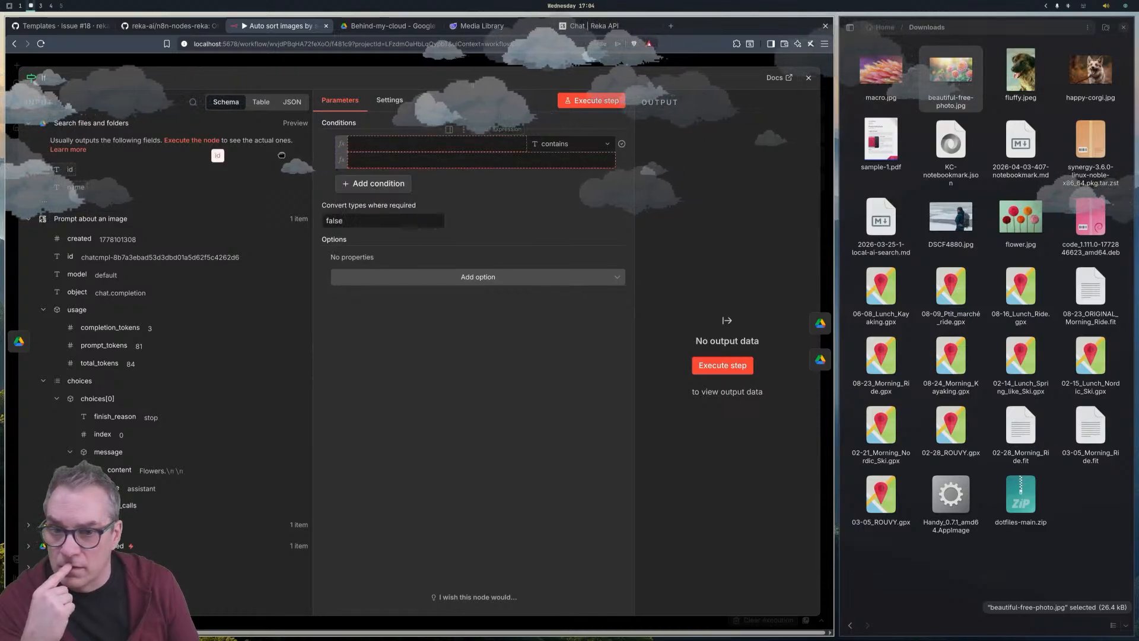
{"action": "left_click_drag", "start_coordinate": [450, 146], "coordinate": [452, 144]}
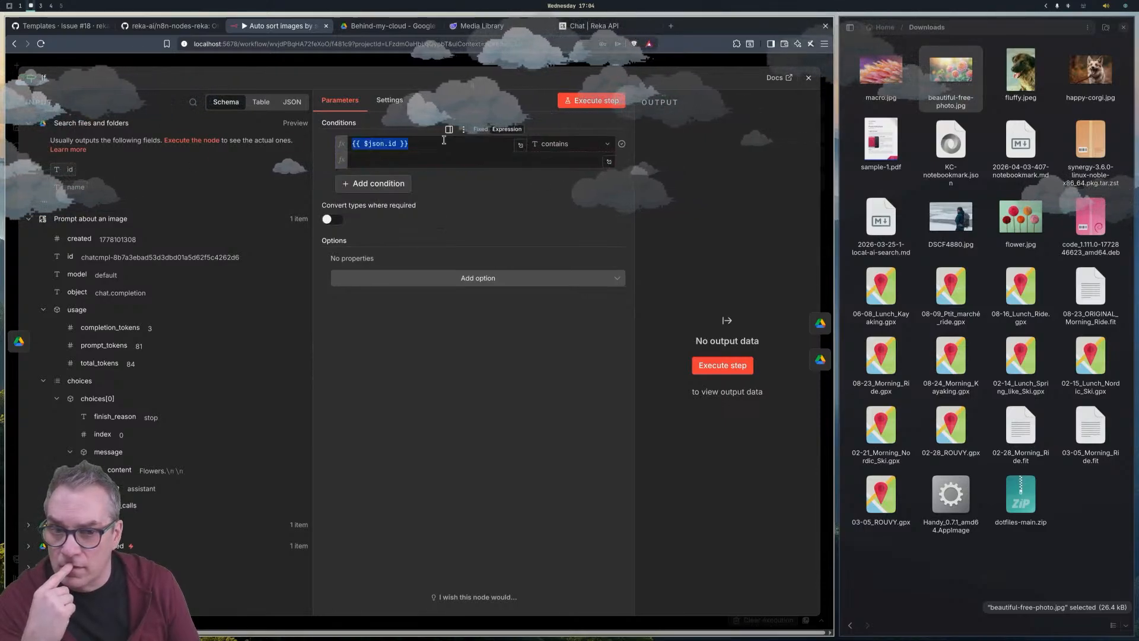
{"action": "left_click", "coordinate": [596, 147]}
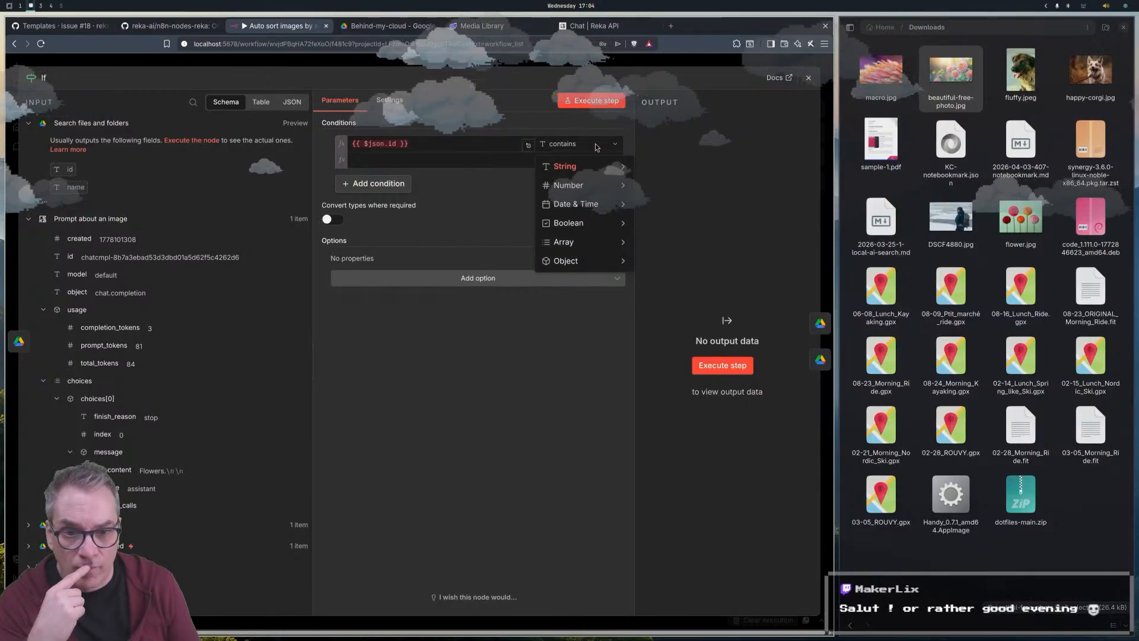
{"action": "mouse_move", "coordinate": [611, 187]}
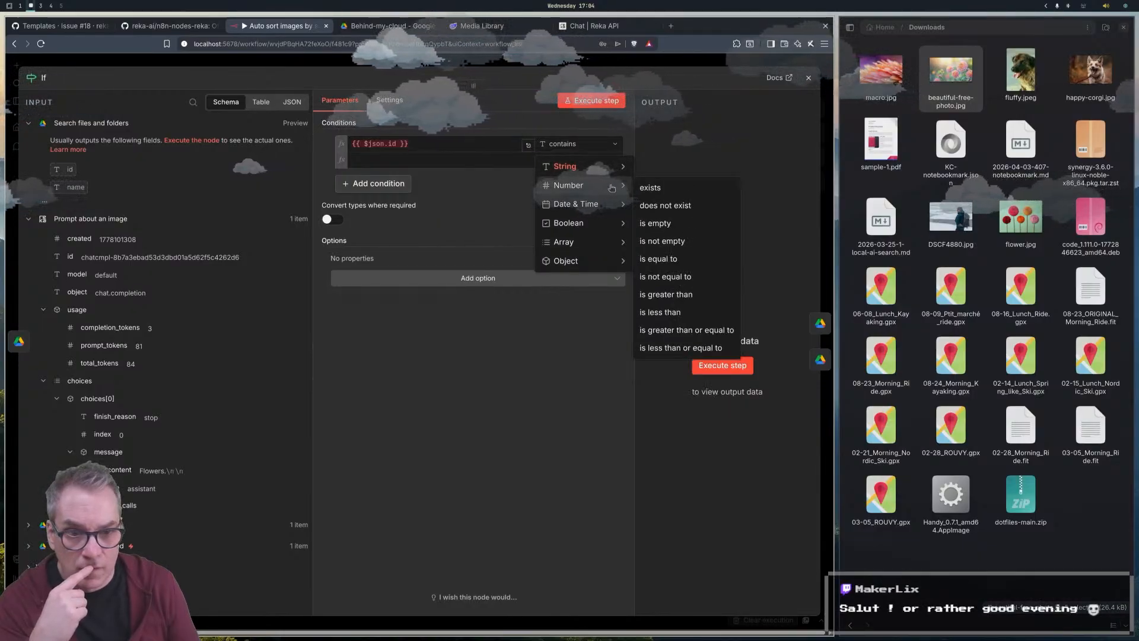
{"action": "left_click", "coordinate": [655, 189]}
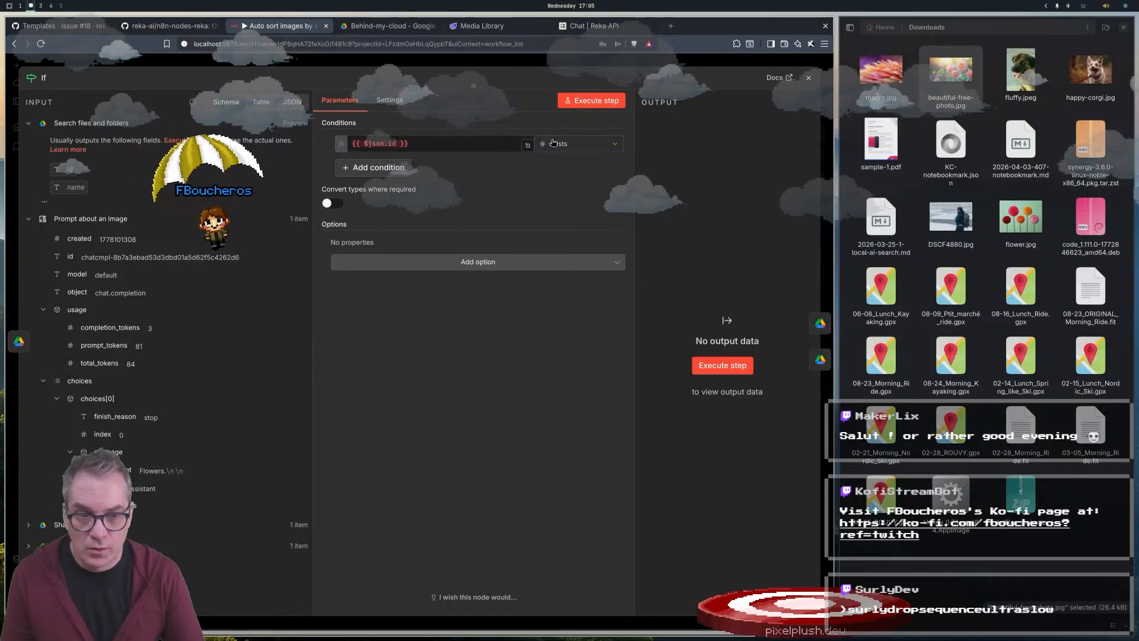
{"action": "left_click", "coordinate": [573, 100]}
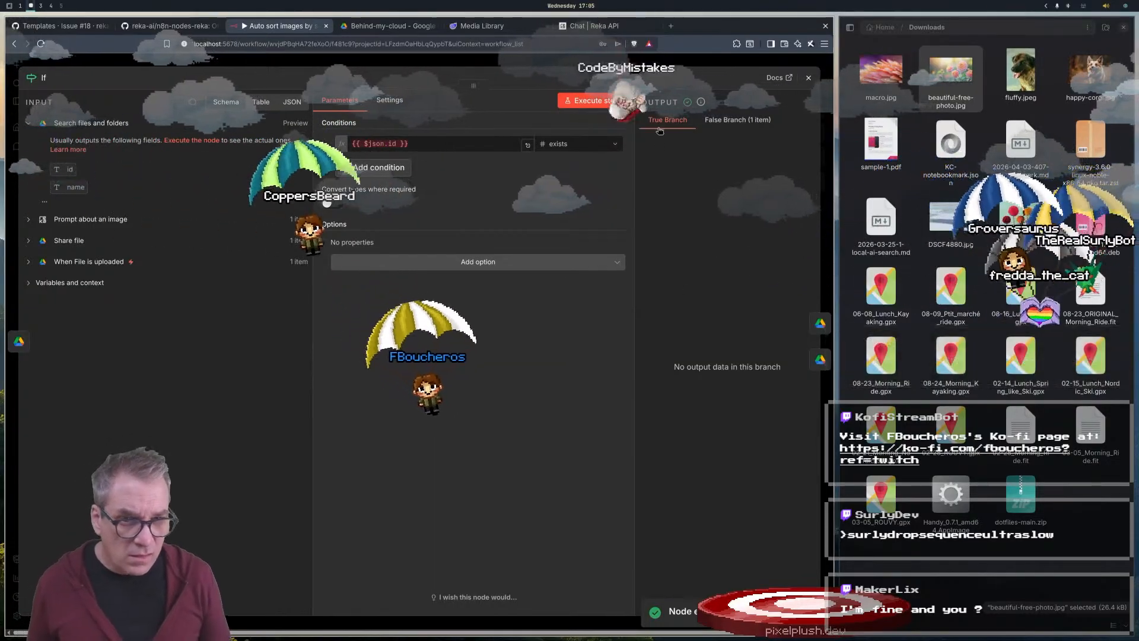
{"action": "left_click", "coordinate": [734, 119]}
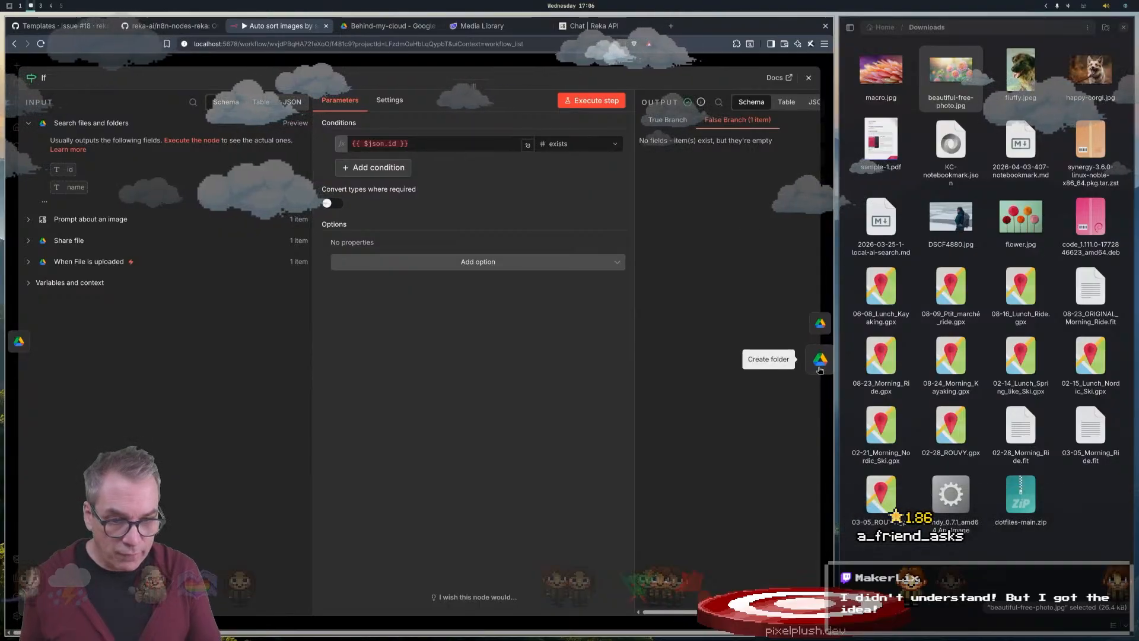
- Examine the Prompt about an image data available as input to the Create folder node
{"action": "left_click", "coordinate": [819, 366]}
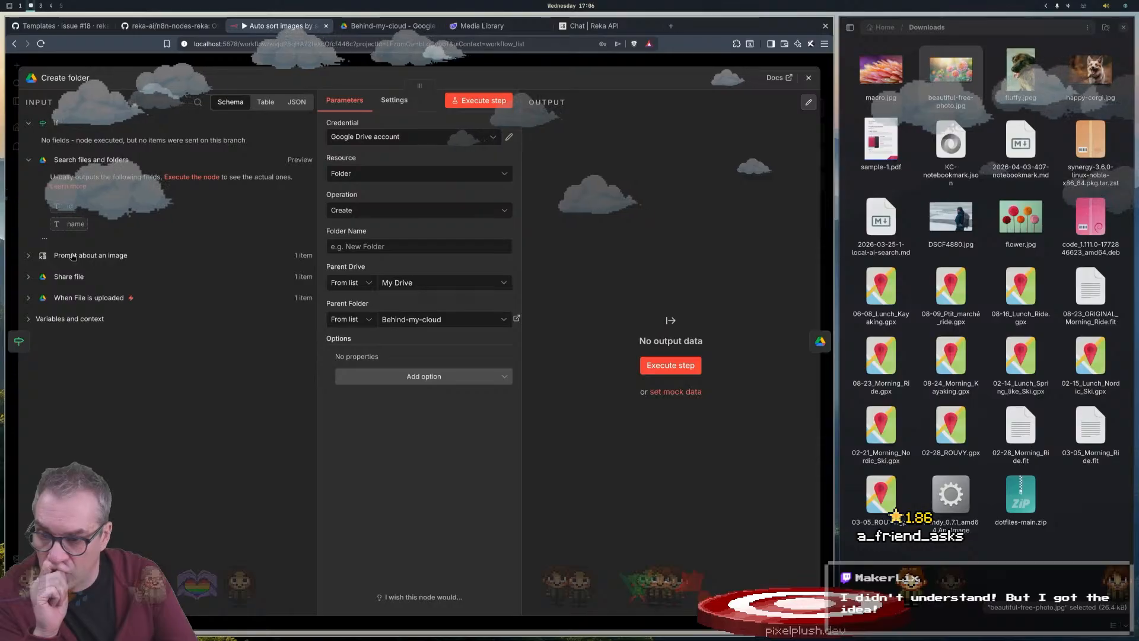
{"action": "left_click", "coordinate": [27, 256]}
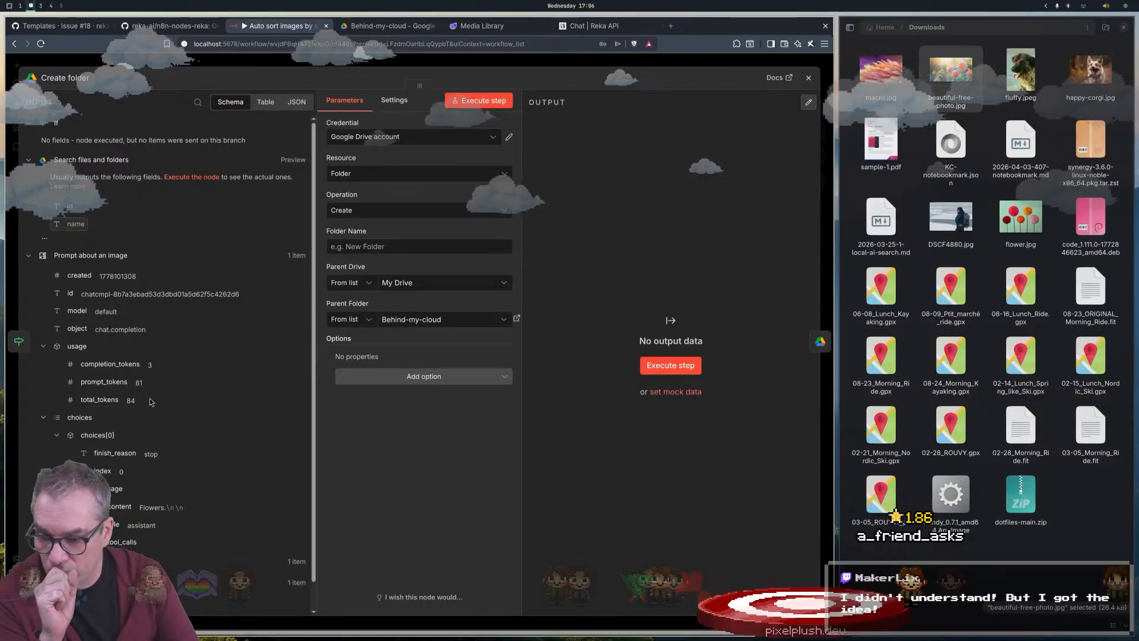
{"action": "left_click", "coordinate": [808, 79]}
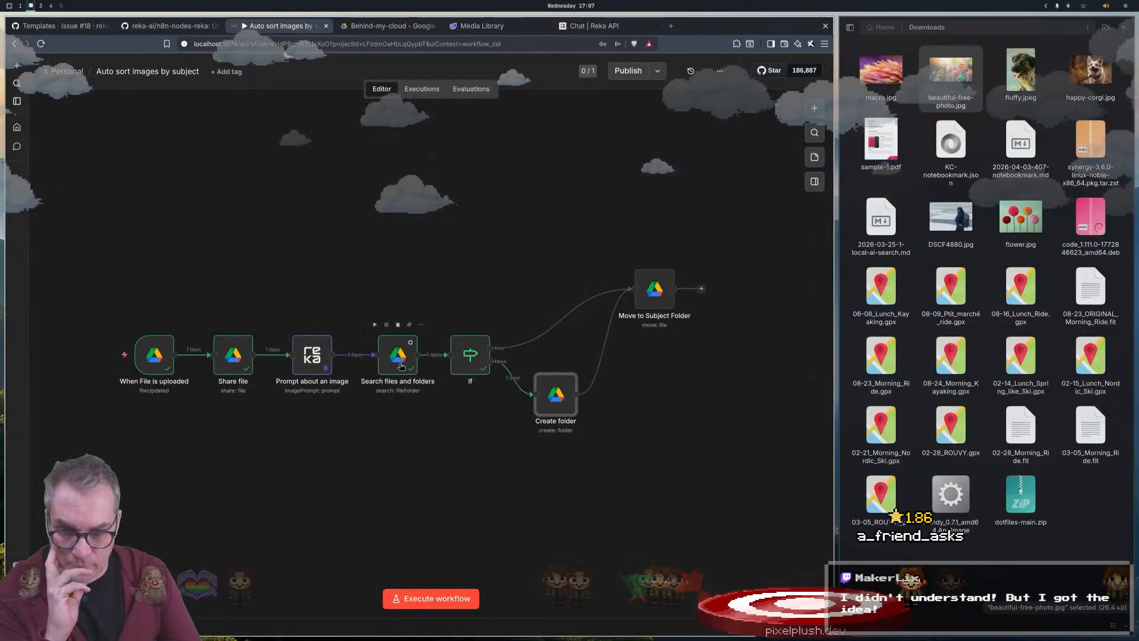
- Rearrange the workflow nodes to make room between Prompt about an image and Search files and folders
{"action": "left_click_drag", "start_coordinate": [463, 355], "coordinate": [490, 355]}
{"action": "left_click_drag", "start_coordinate": [390, 355], "coordinate": [383, 354]}
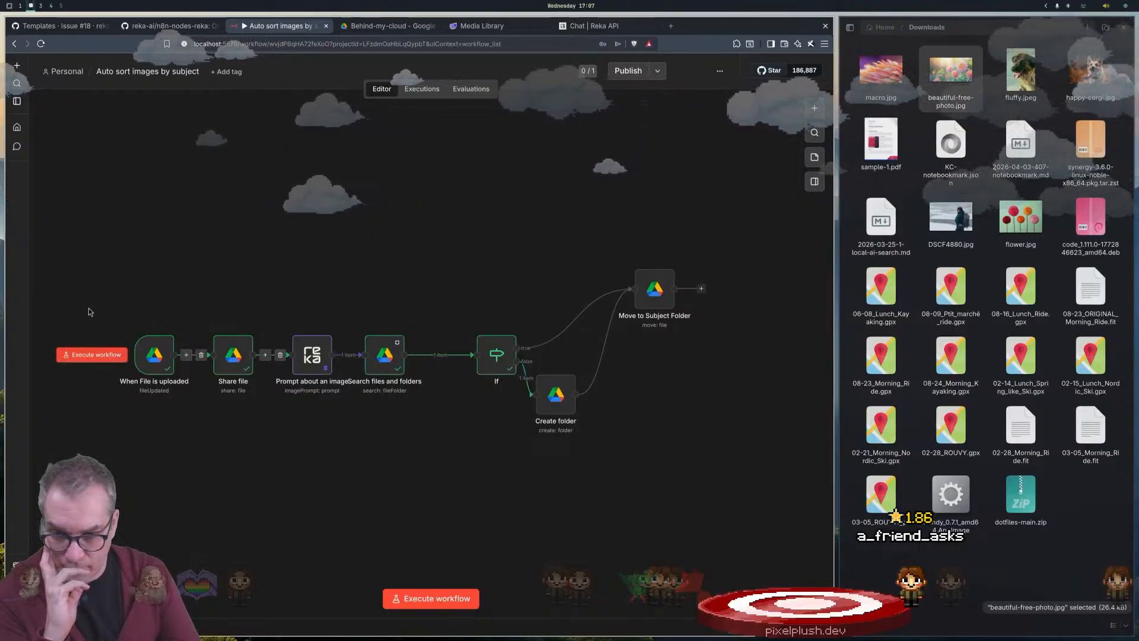
{"action": "left_click_drag", "start_coordinate": [77, 292], "coordinate": [354, 444]}
{"action": "left_click_drag", "start_coordinate": [313, 365], "coordinate": [254, 365]}
{"action": "left_click", "coordinate": [169, 290]}
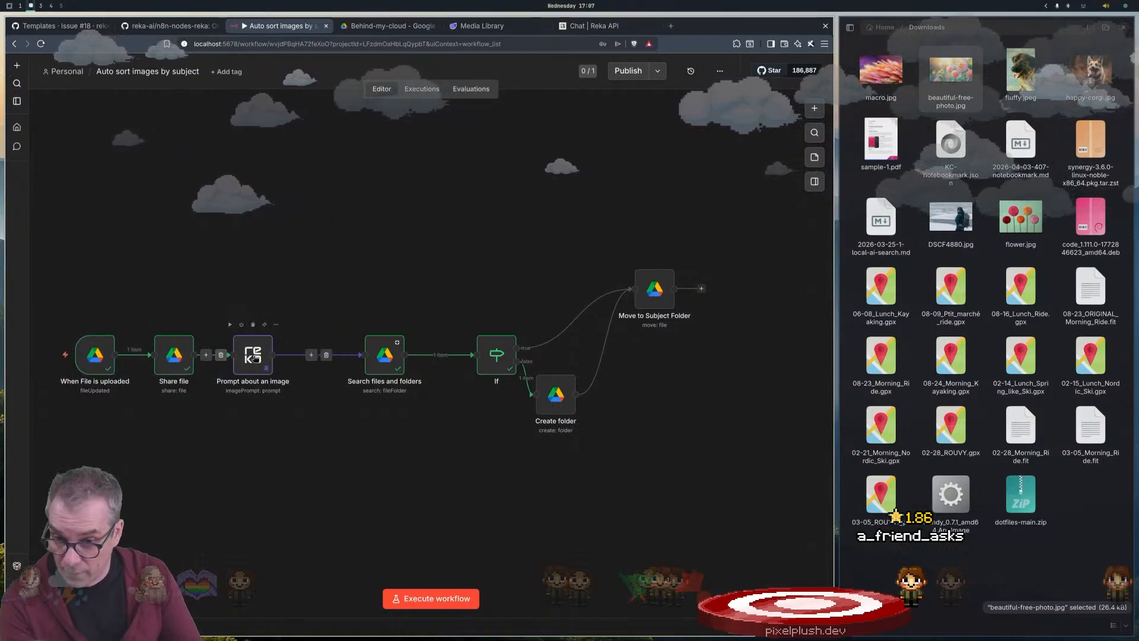
{"action": "left_click_drag", "start_coordinate": [386, 364], "coordinate": [415, 363]}
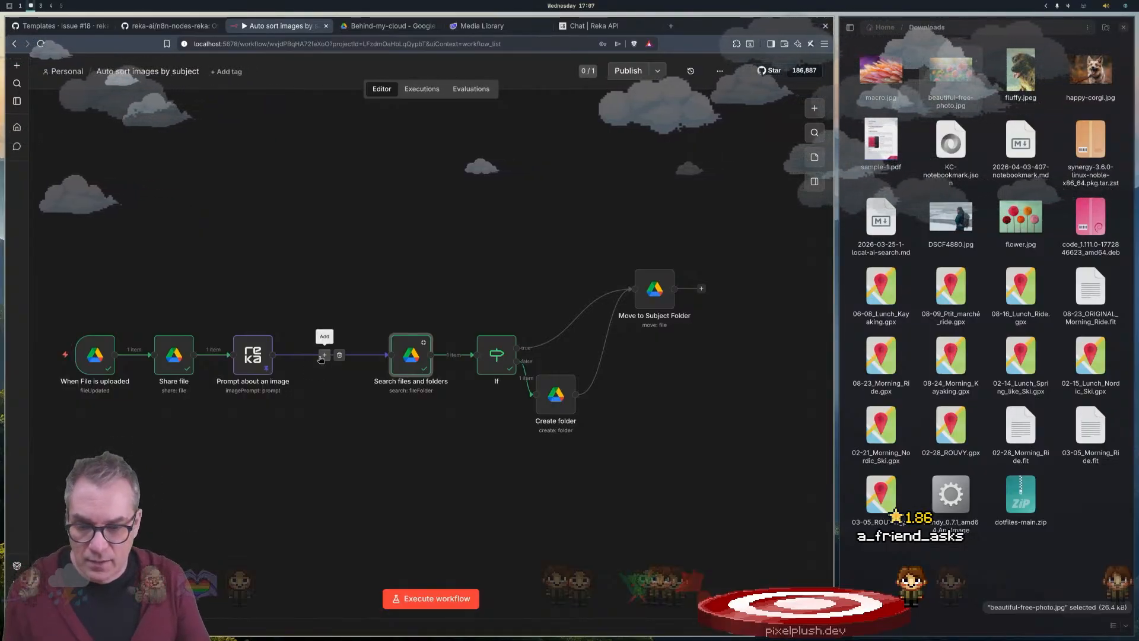
- Insert an Edit Fields (Set) node between Prompt about an image and Search files and folders, with its mode set to JSON
{"action": "left_click", "coordinate": [324, 355]}
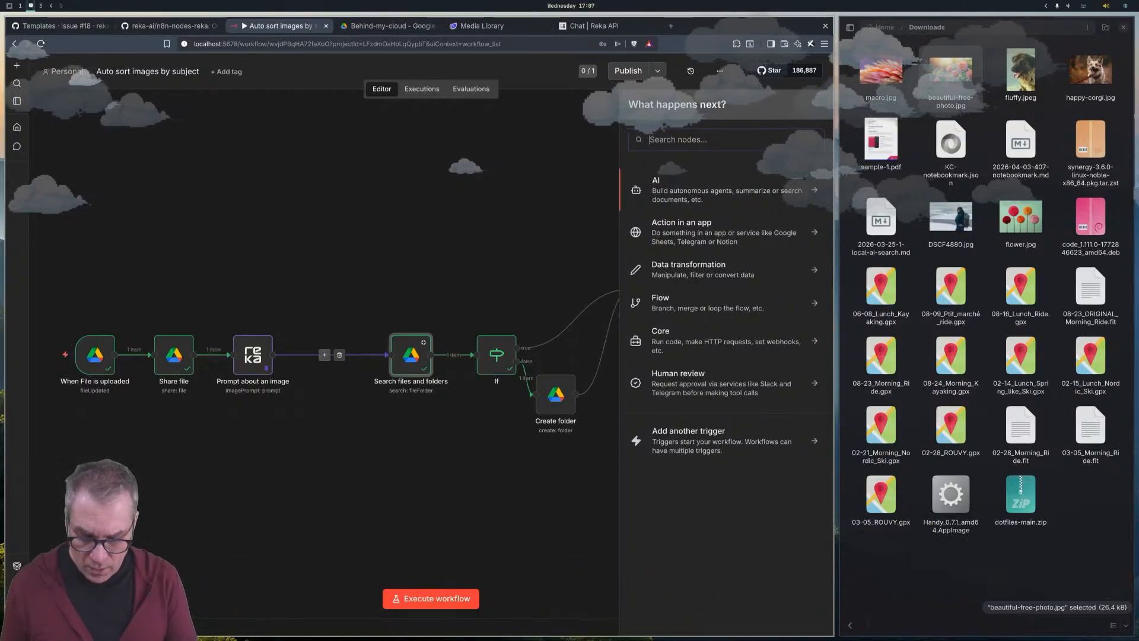
{"action": "type", "text": "e"}
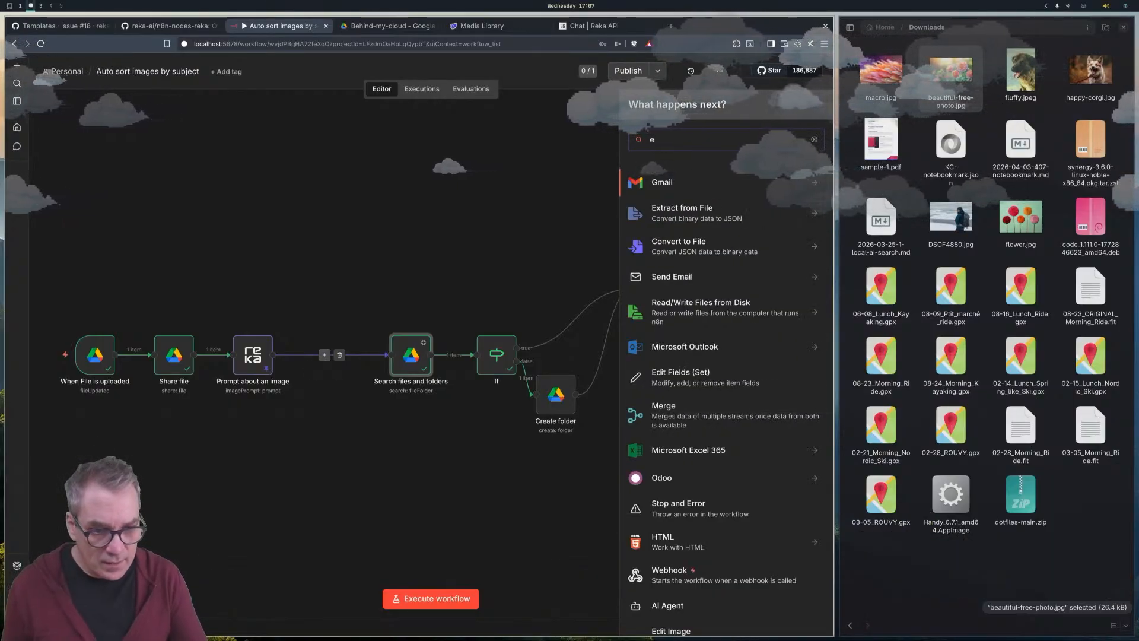
{"action": "left_click", "coordinate": [676, 373]}
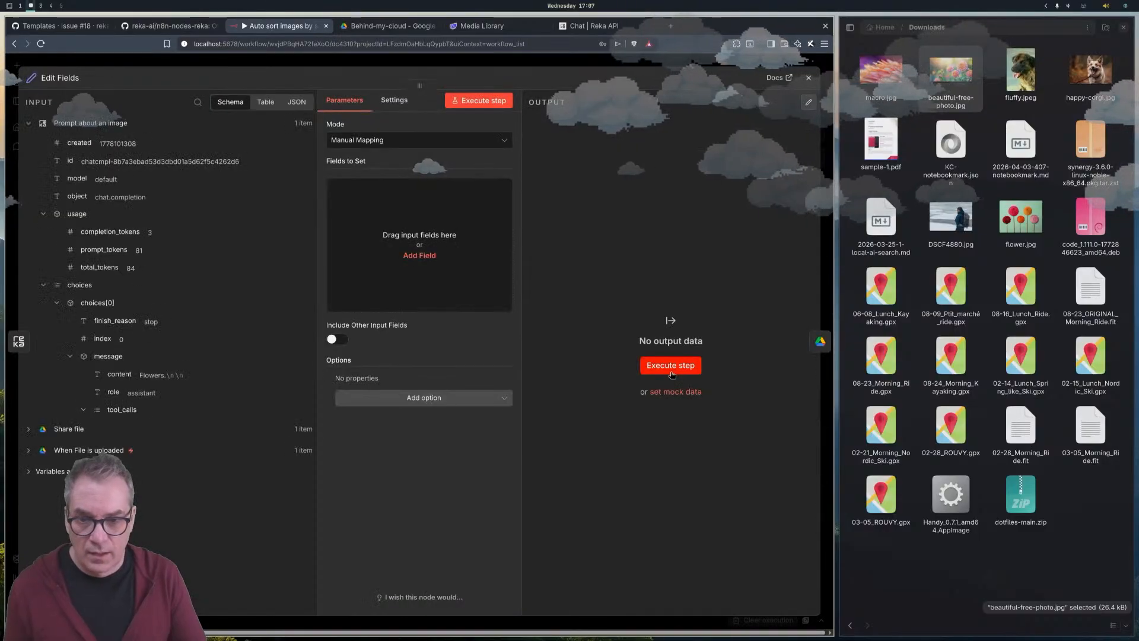
{"action": "left_click", "coordinate": [405, 140]}
{"action": "left_click", "coordinate": [374, 193]}
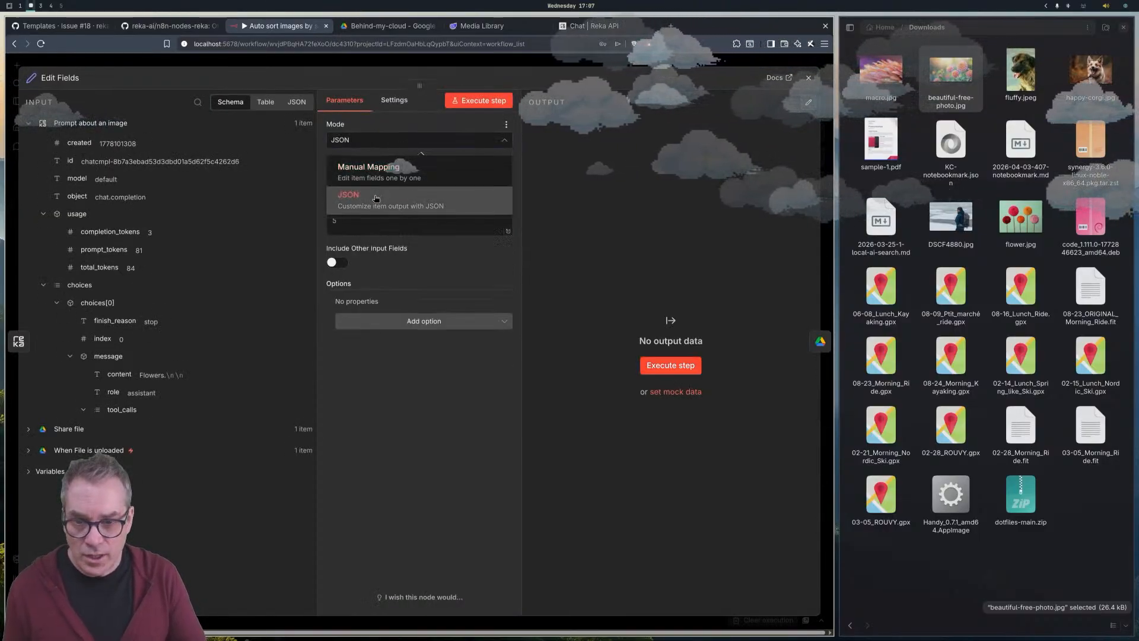
- Reduce the JSON to a single "subject" field and map it to the expression {{ $json.choices[0].message.content }}
{"action": "left_click_drag", "start_coordinate": [374, 188], "coordinate": [392, 189]}
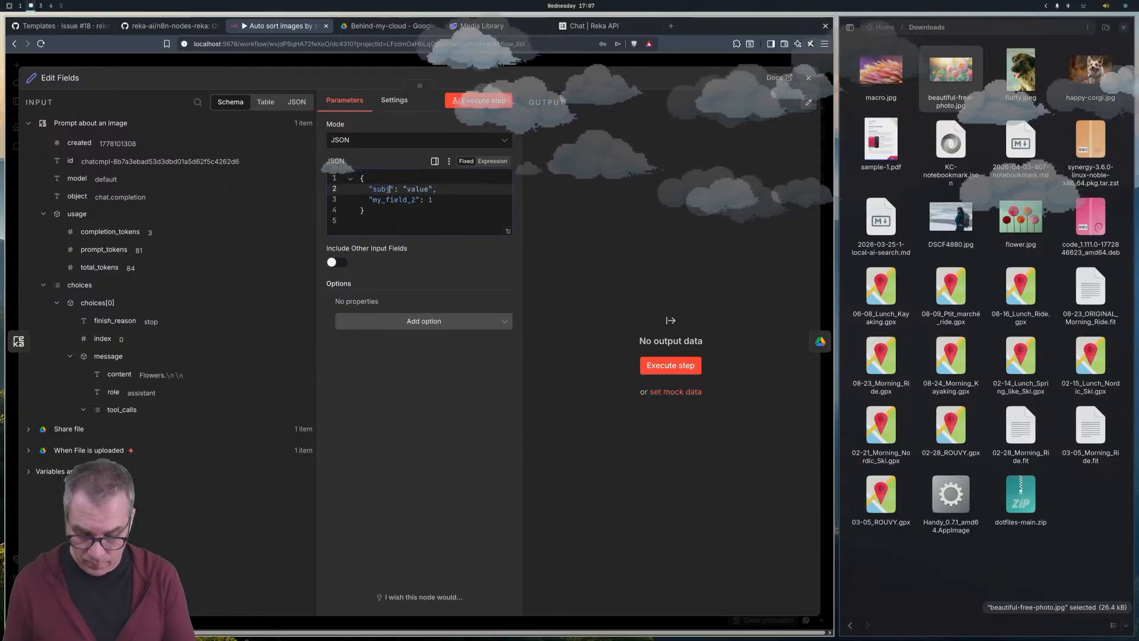
{"action": "left_click_drag", "start_coordinate": [450, 200], "coordinate": [452, 189]}
{"action": "key", "text": "BackSpace"}
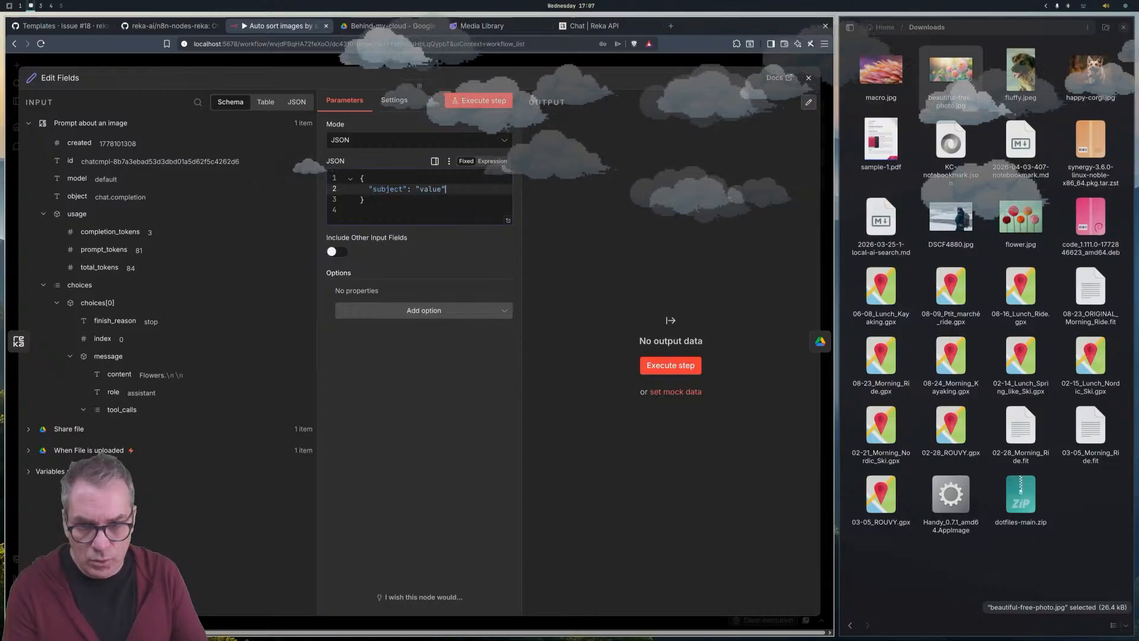
{"action": "left_click", "coordinate": [499, 163]}
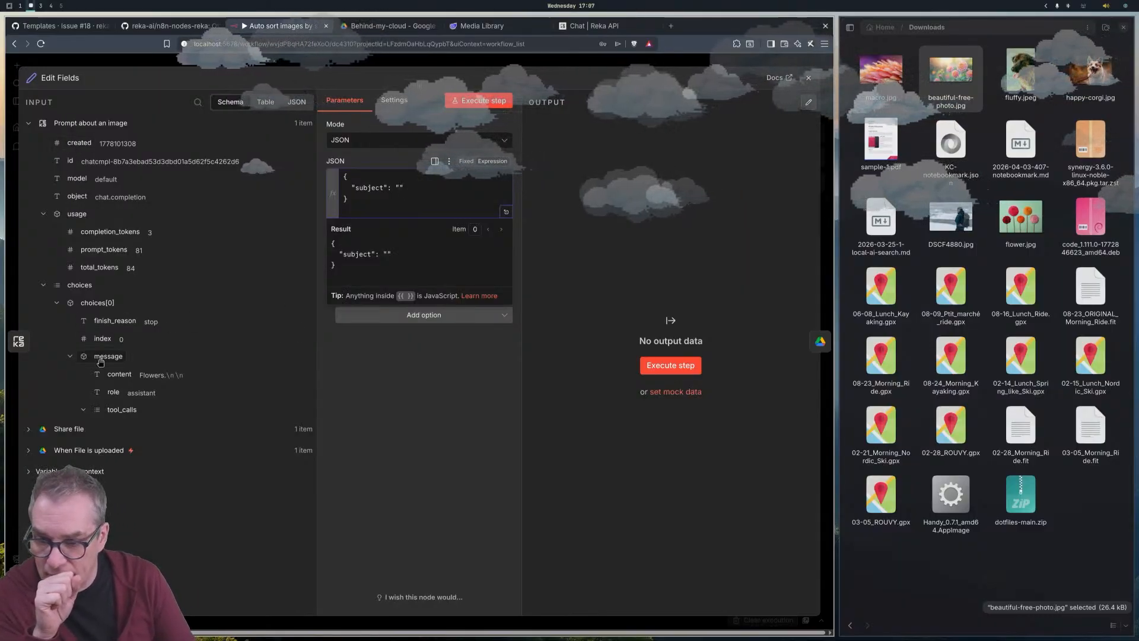
{"action": "left_click_drag", "start_coordinate": [114, 373], "coordinate": [398, 191]}
- Append .trimEnd().replaceAll(".","") to the subject expression and execute the Edit Fields node
{"action": "left_click", "coordinate": [372, 200]}
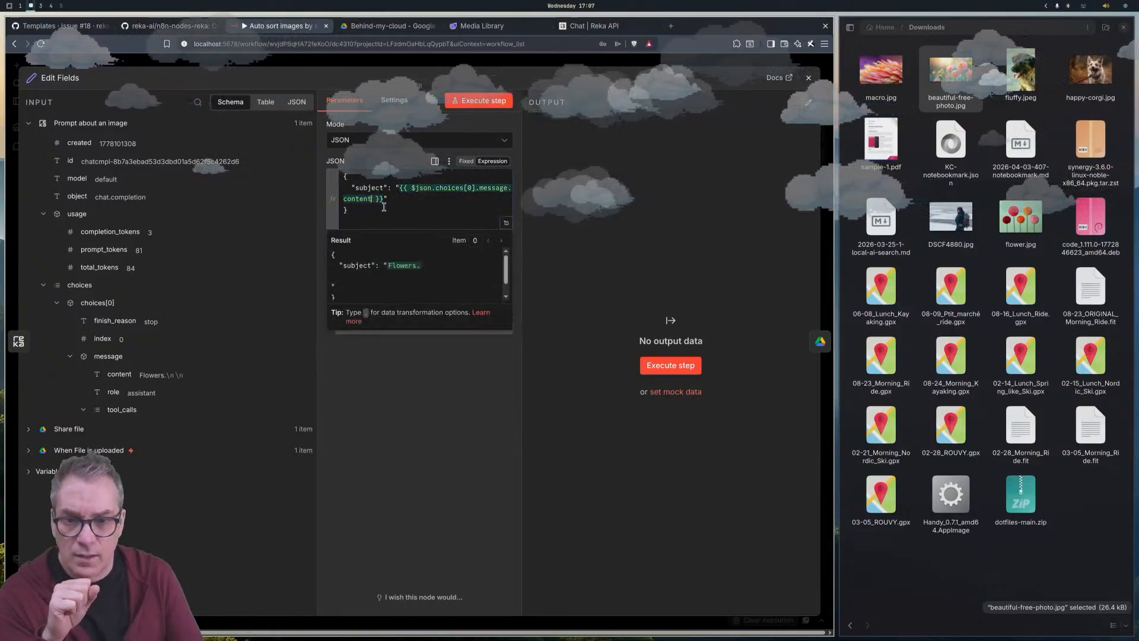
{"action": "type", "text": "."}
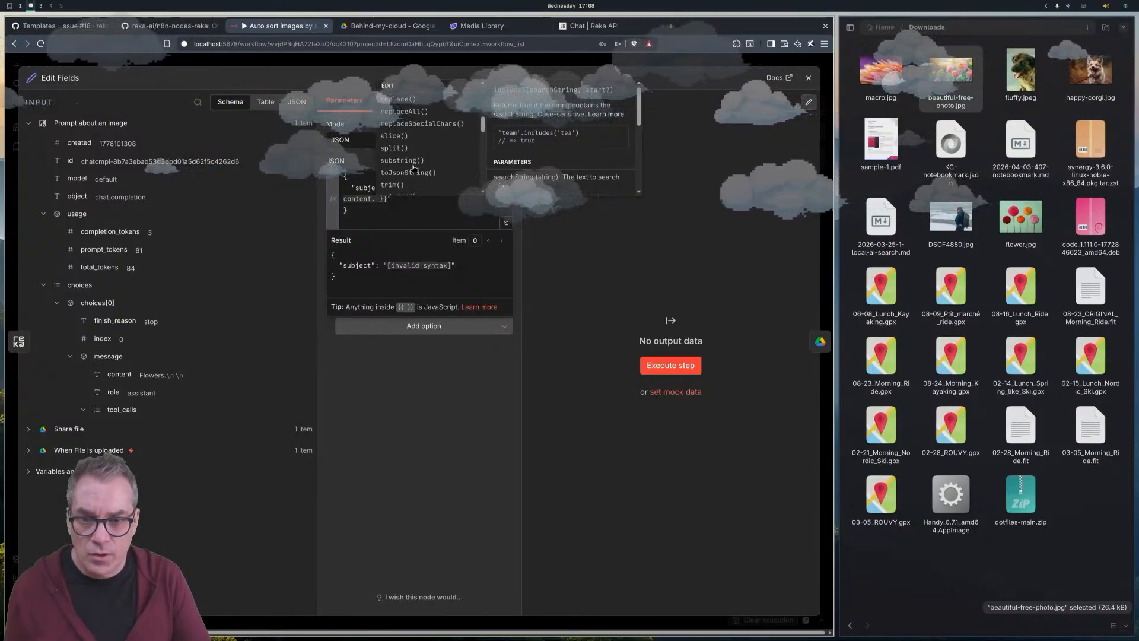
{"action": "scroll", "coordinate": [431, 154], "scroll_direction": "down", "scroll_amount": 2}
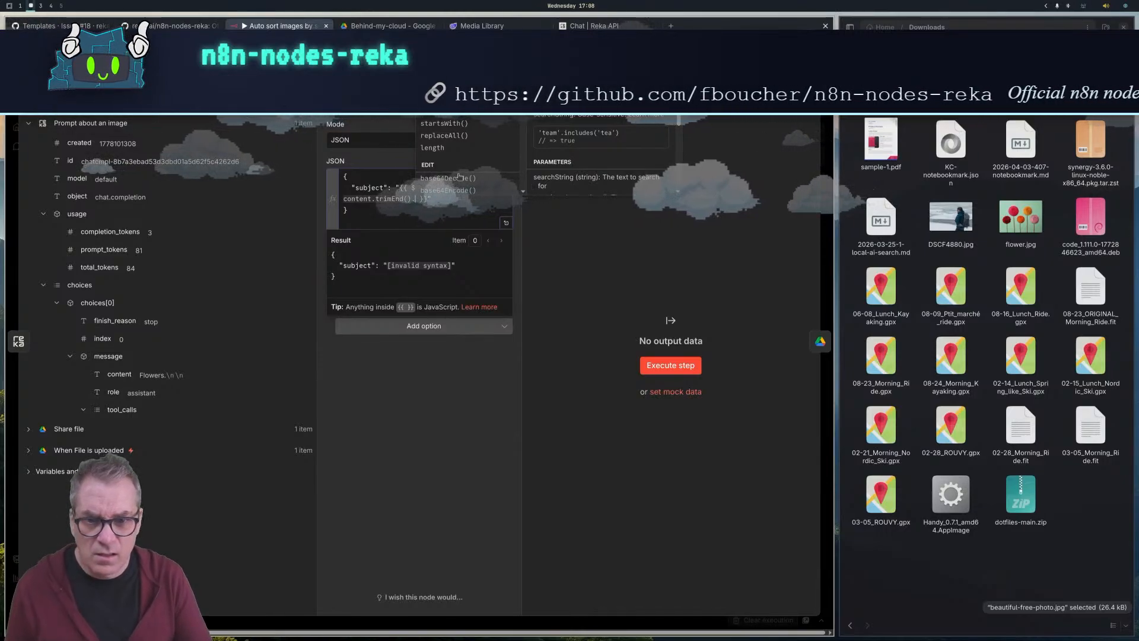
{"action": "left_click", "coordinate": [445, 136]}
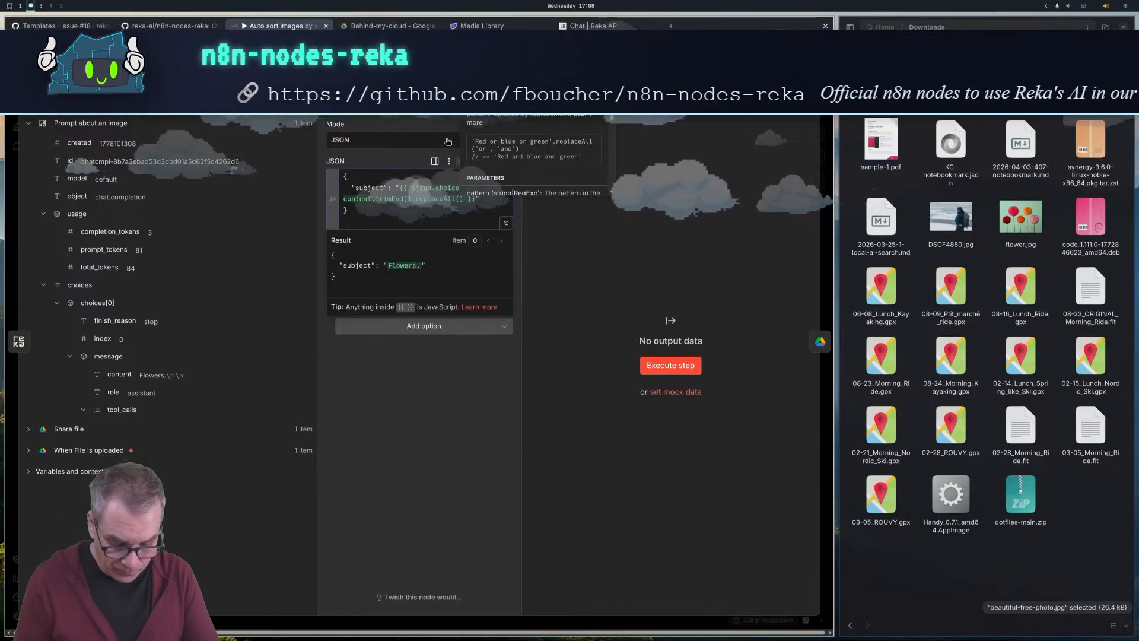
{"action": "type", "text": "\""}
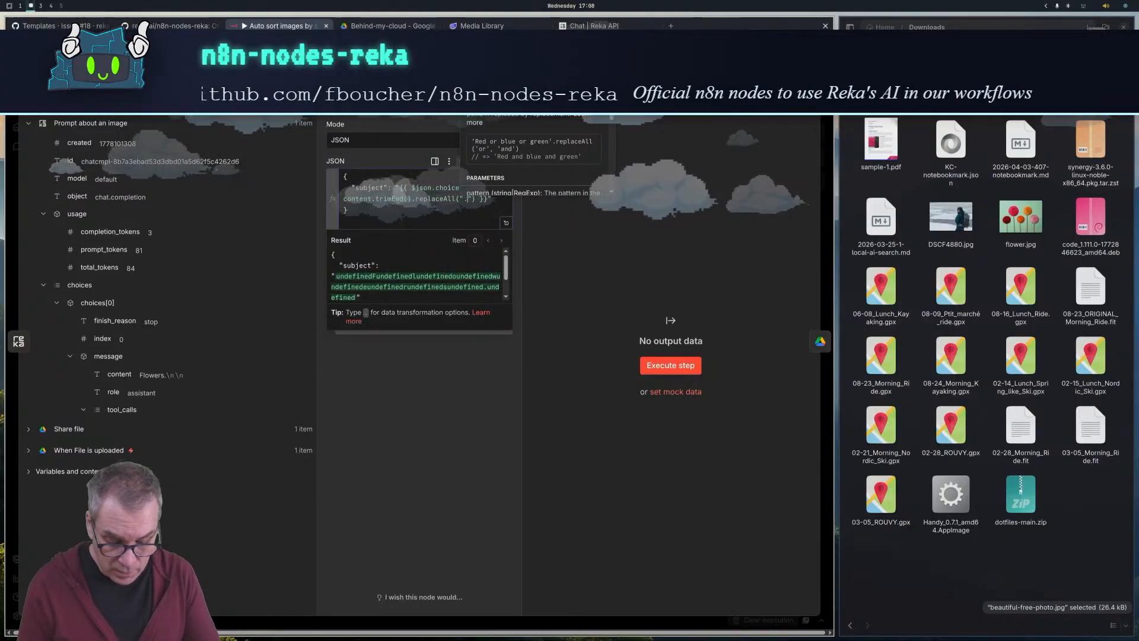
{"action": "type", "text": ".\""}
{"action": "type", "text": ","}
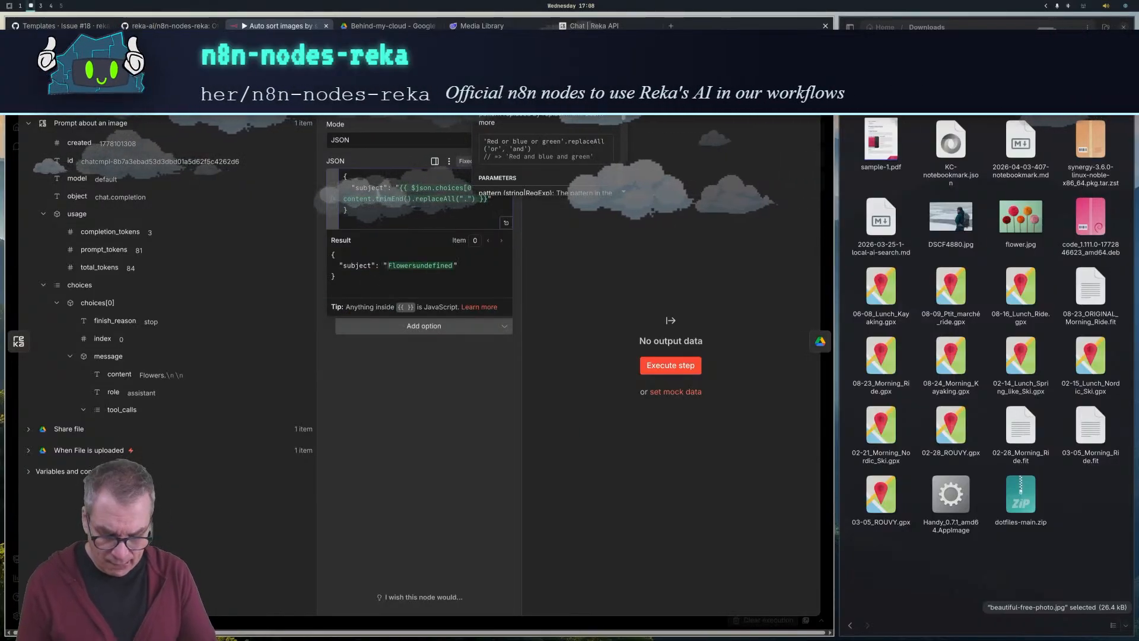
{"action": "type", "text": "\""}
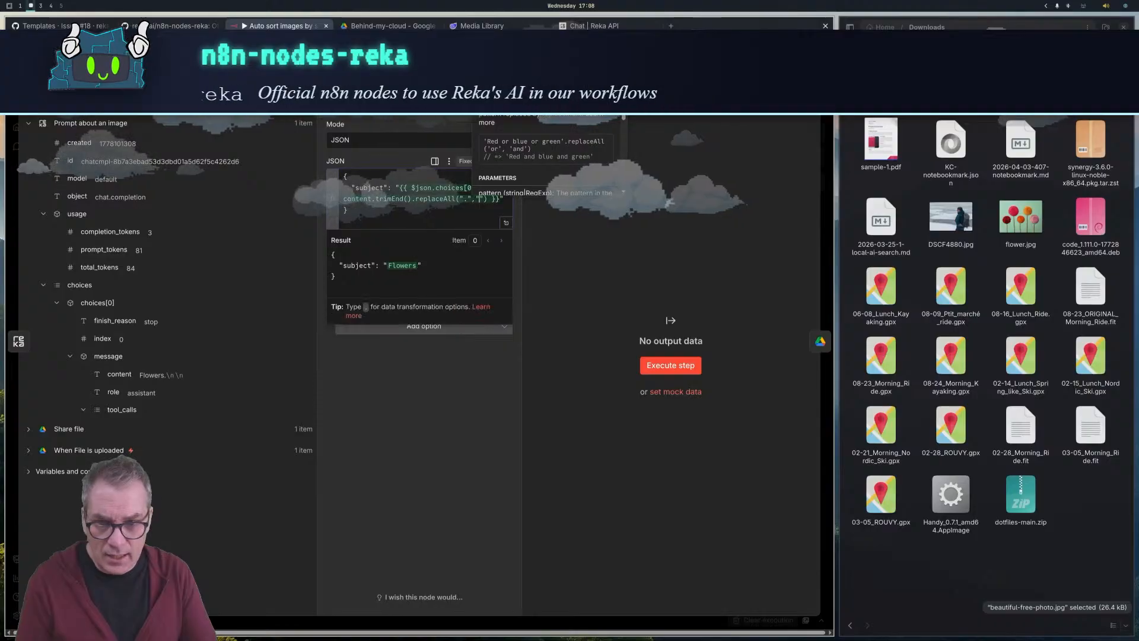
{"action": "left_click", "coordinate": [591, 279]}
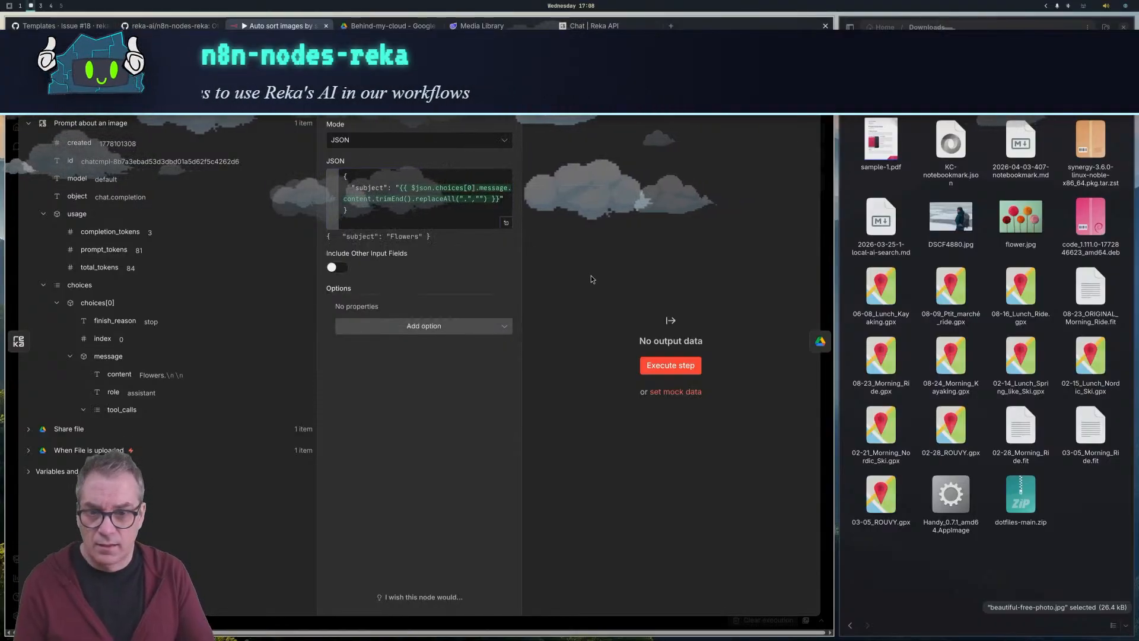
{"action": "left_click", "coordinate": [688, 370]}
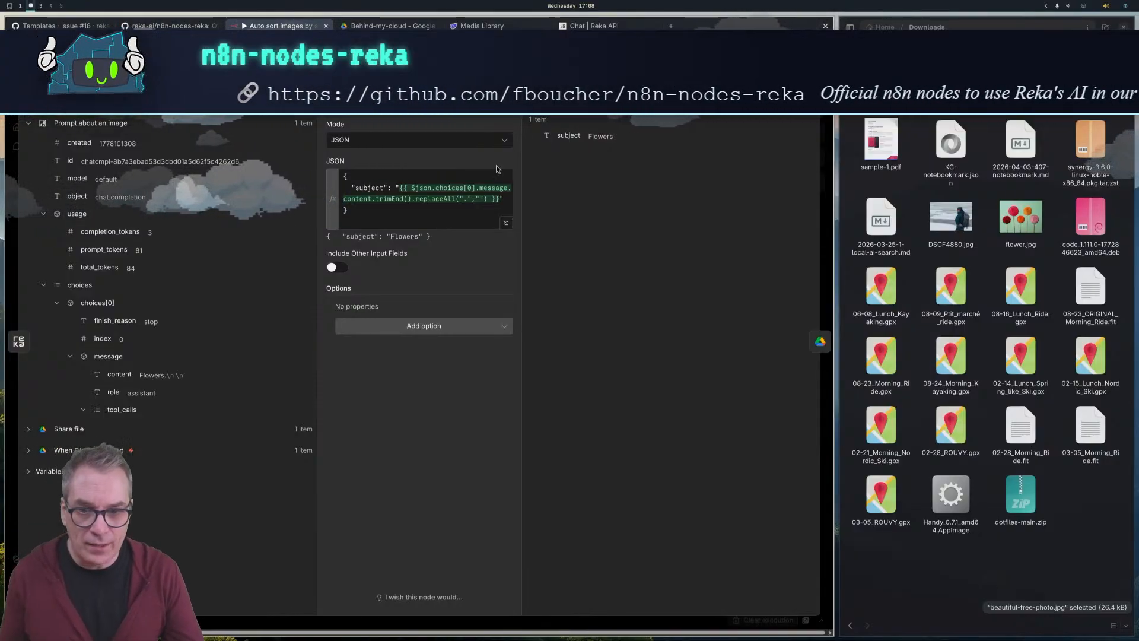
{"action": "left_click", "coordinate": [488, 198]}
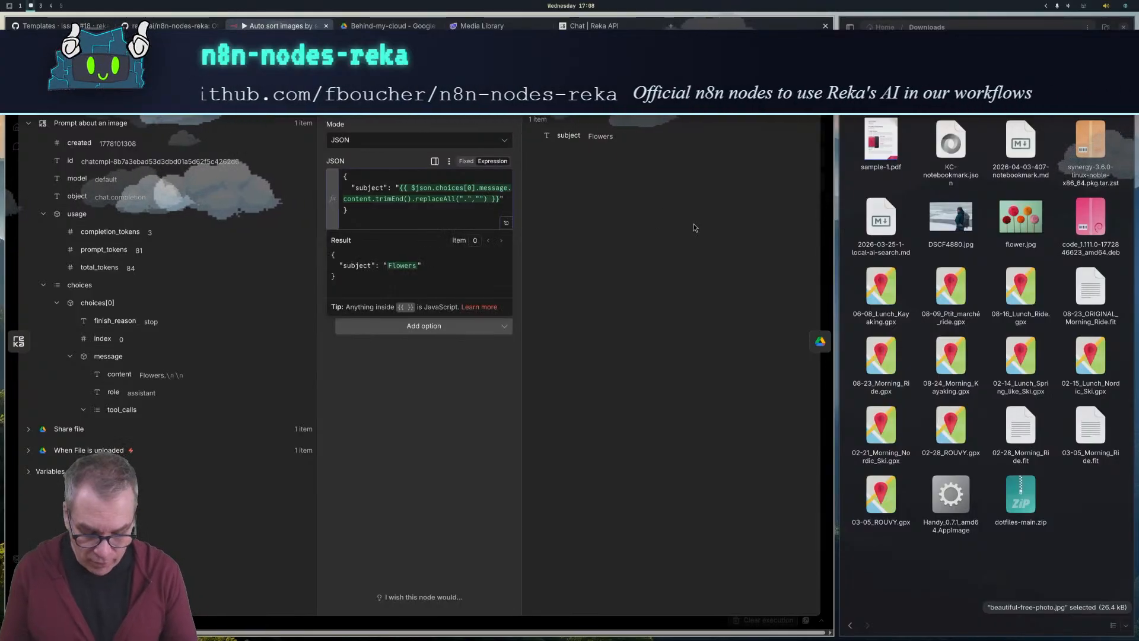
- Append .toLowerCase() to the subject expression, then re-execute and close the Edit Fields node
{"action": "type", "text": ".lo"}
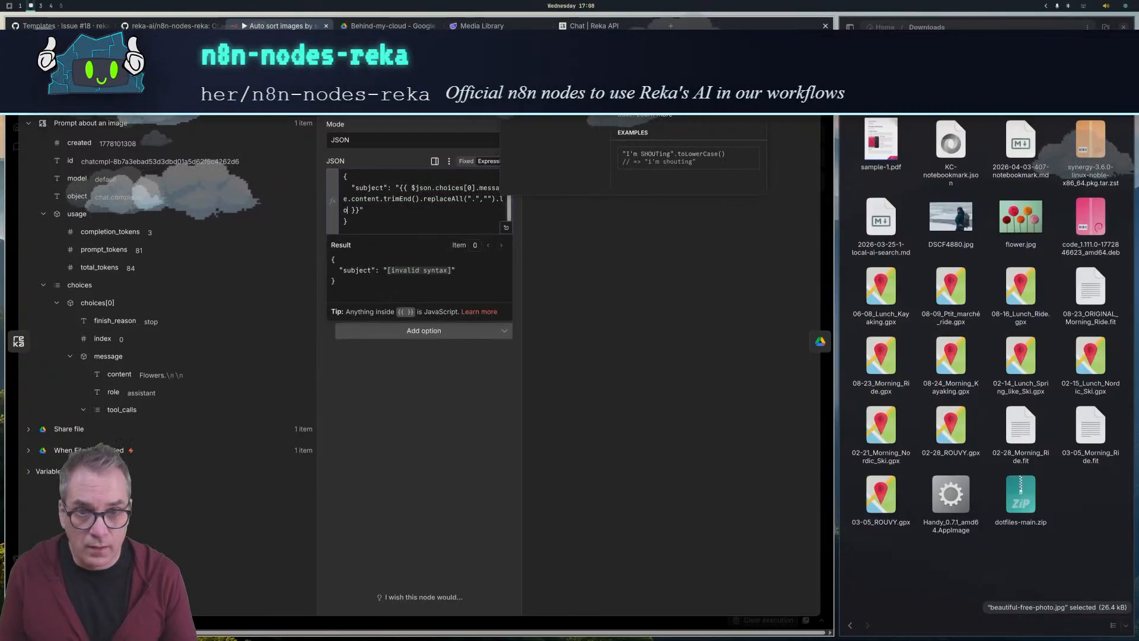
{"action": "key", "text": "Return"}
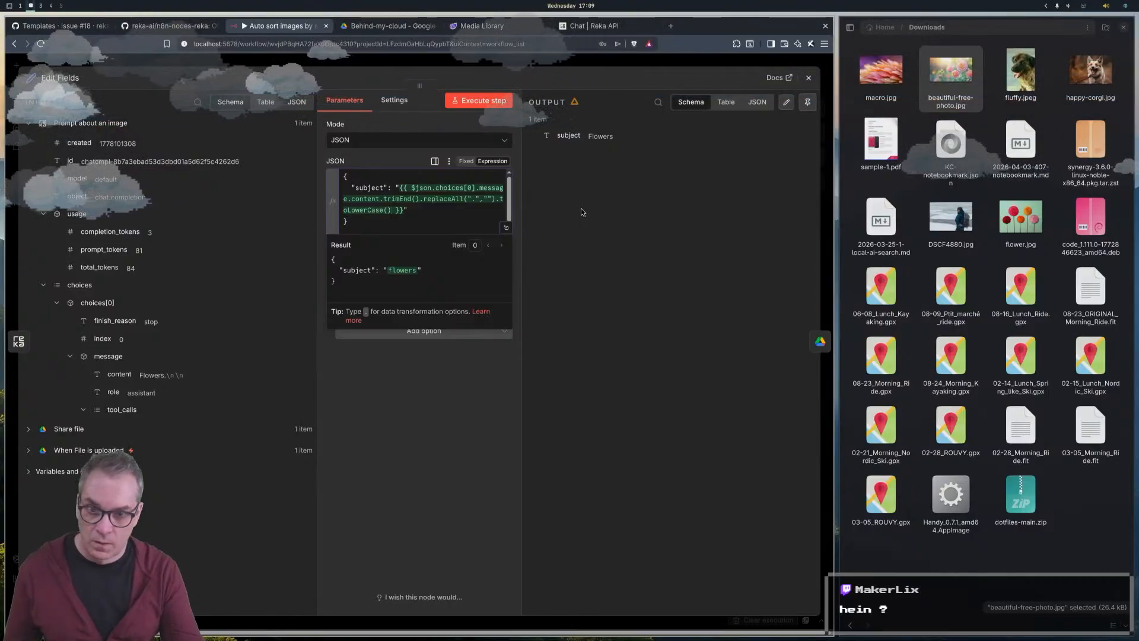
{"action": "left_click", "coordinate": [598, 237]}
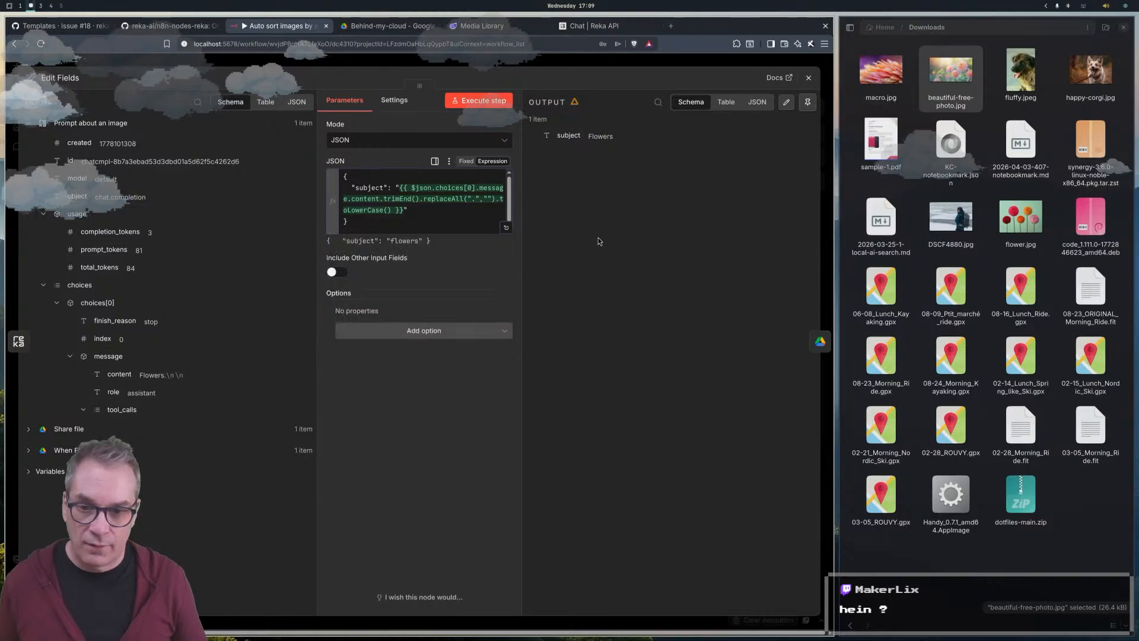
{"action": "left_click", "coordinate": [475, 104]}
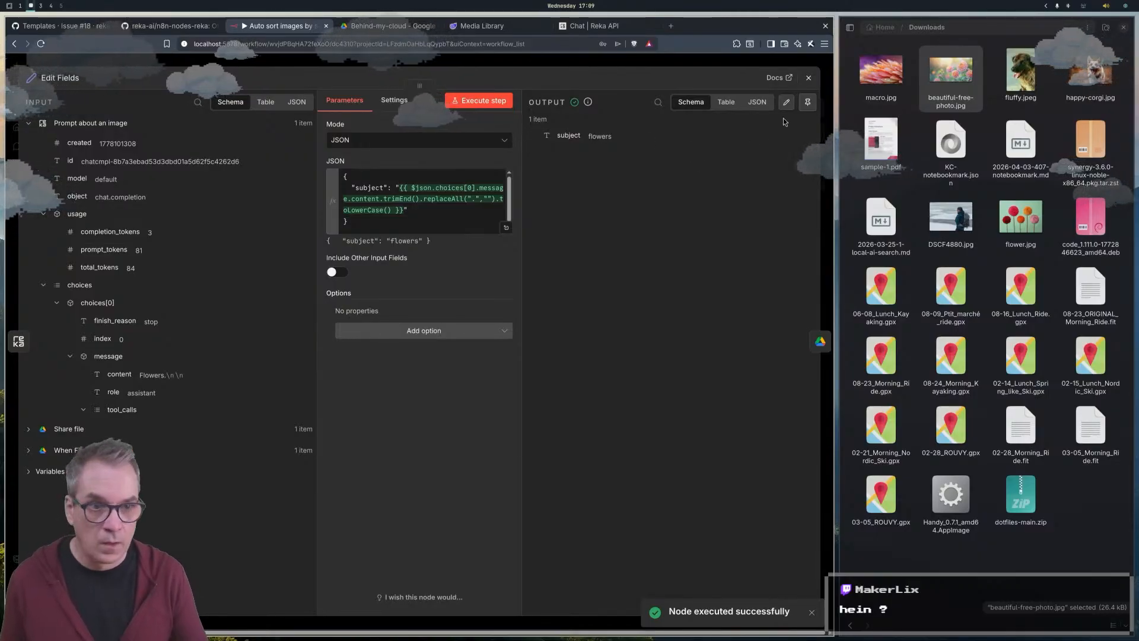
{"action": "left_click", "coordinate": [808, 78]}
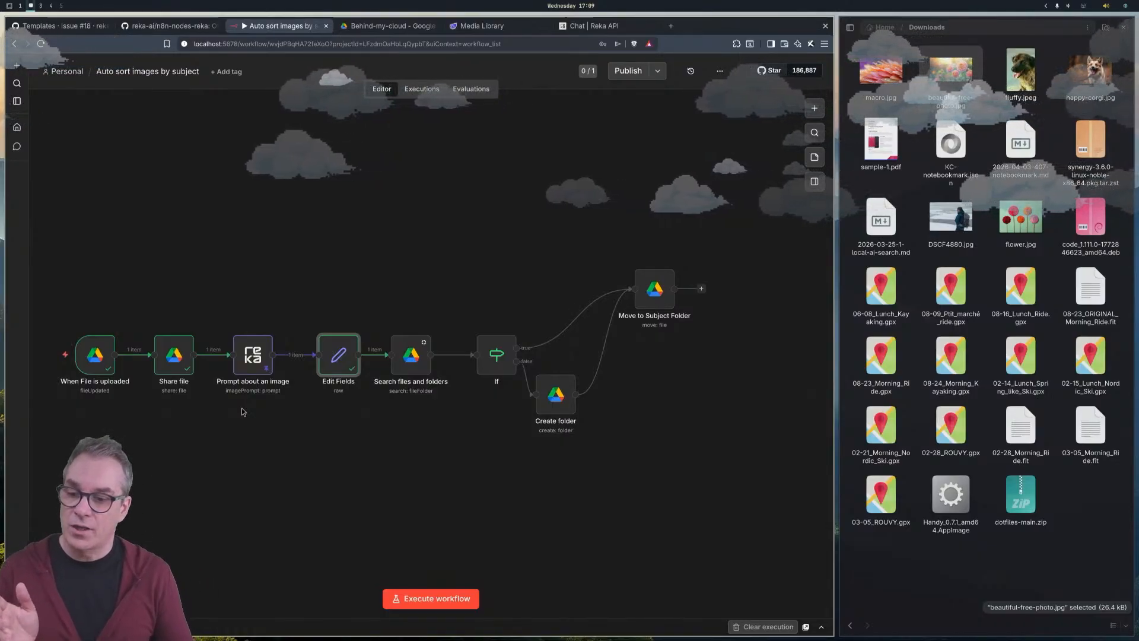
- Preview beautiful-free-photo.jpg and check the subject folders inside Behind-my-cloud in Google Drive
{"action": "mouse_move", "coordinate": [77, 371]}
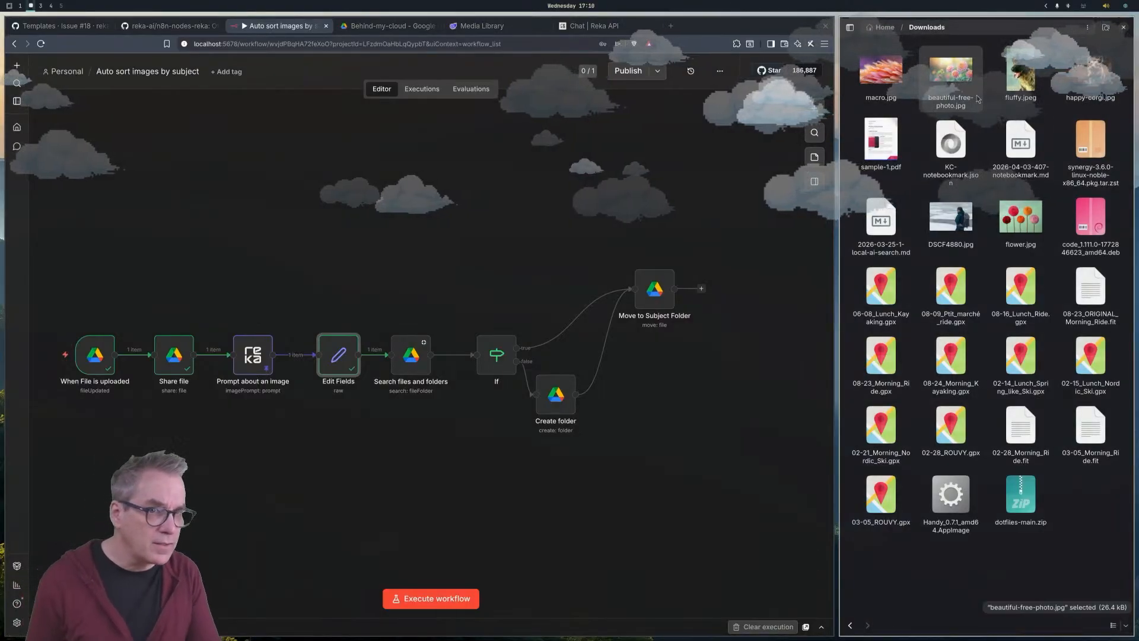
{"action": "key", "text": "space"}
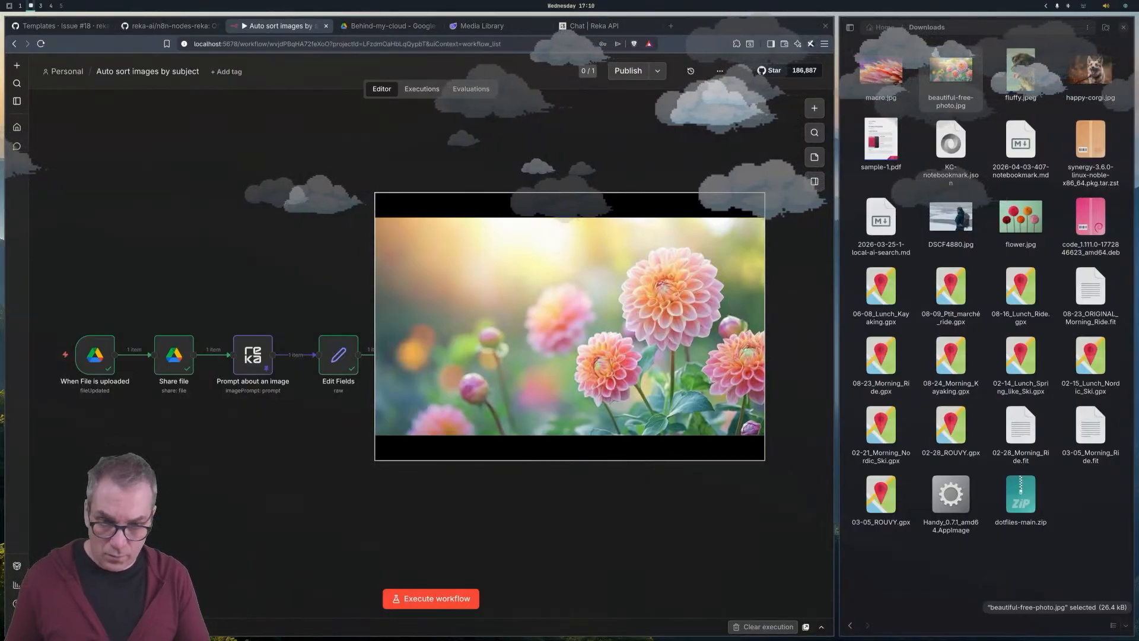
{"action": "key", "text": "space"}
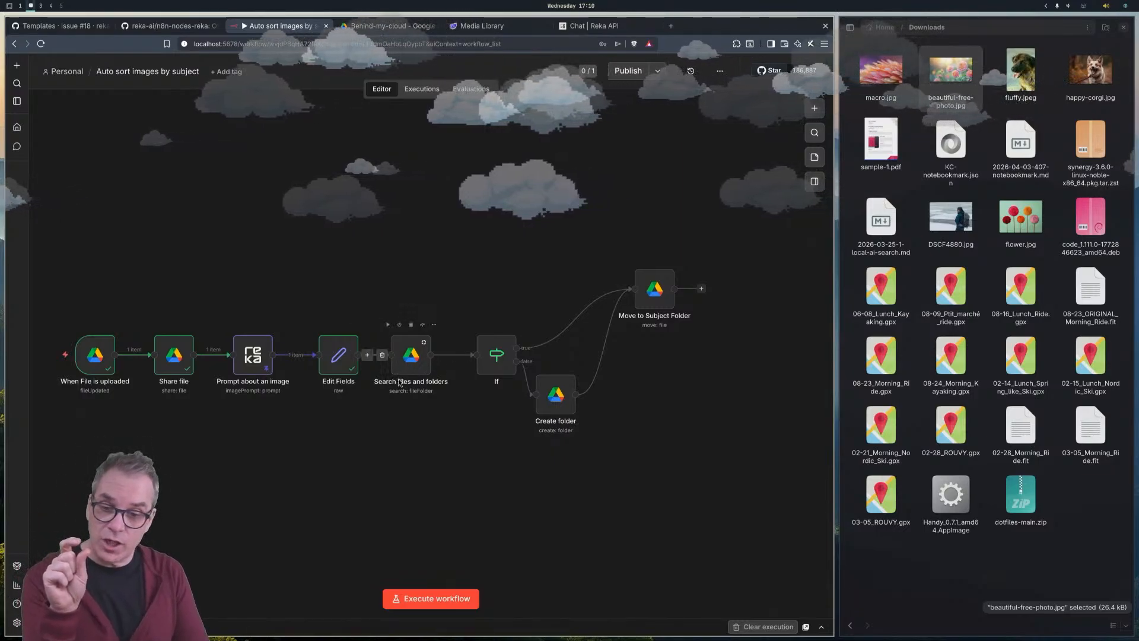
{"action": "left_click", "coordinate": [388, 26]}
{"action": "left_click", "coordinate": [353, 223]}
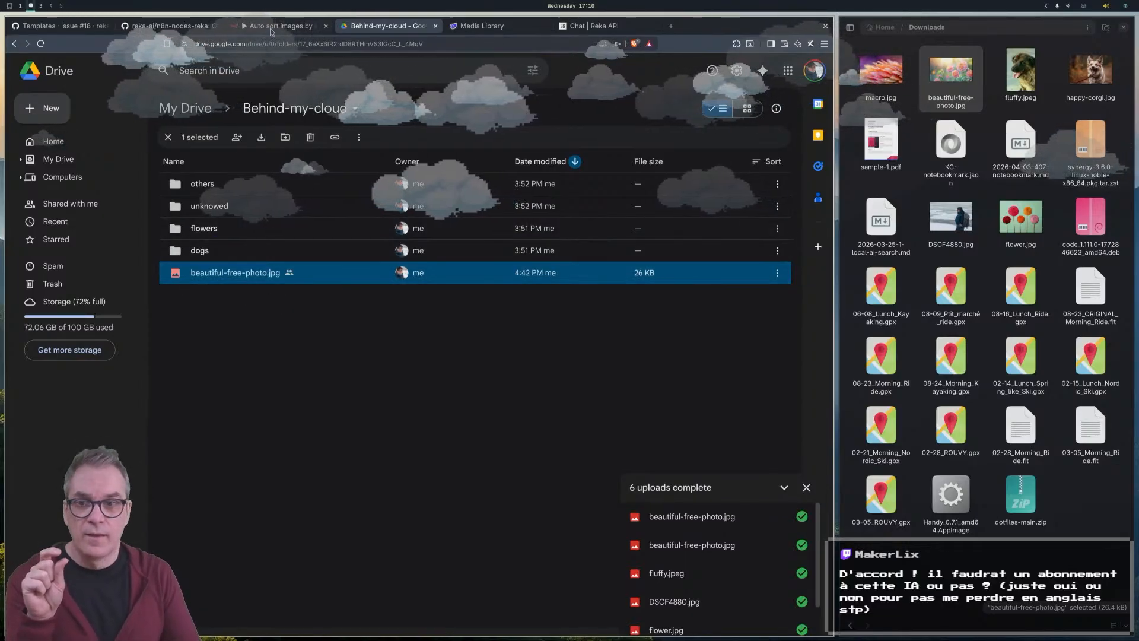
{"action": "left_click", "coordinate": [303, 26]}
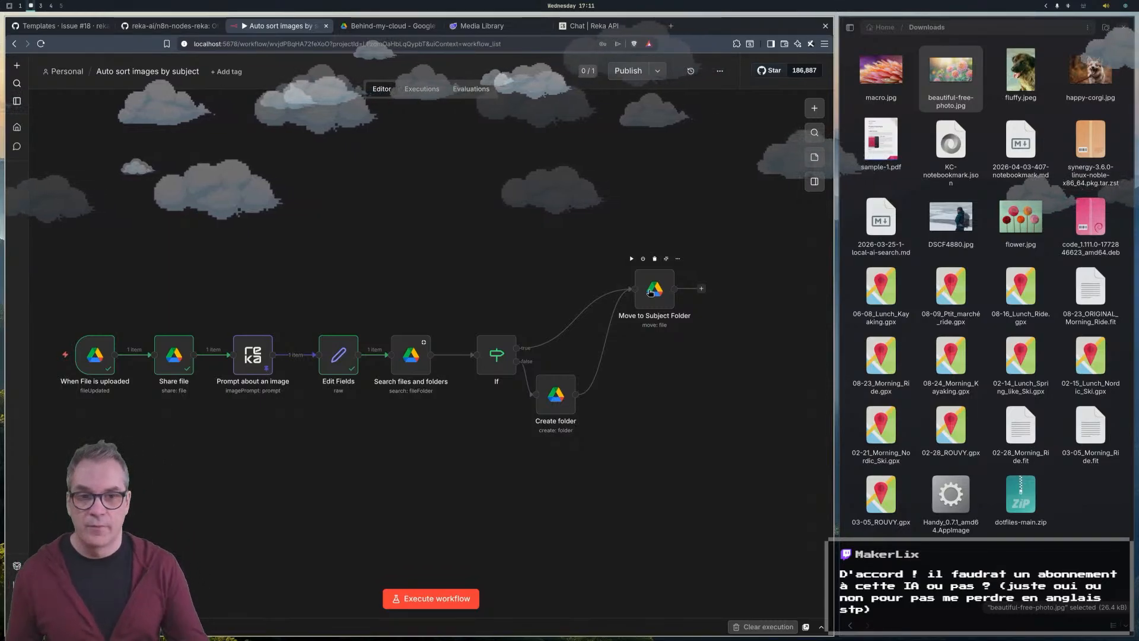
- View the platform.reka.ai sign-in page in a separate browser tab and close it
{"action": "left_click", "coordinate": [672, 27]}
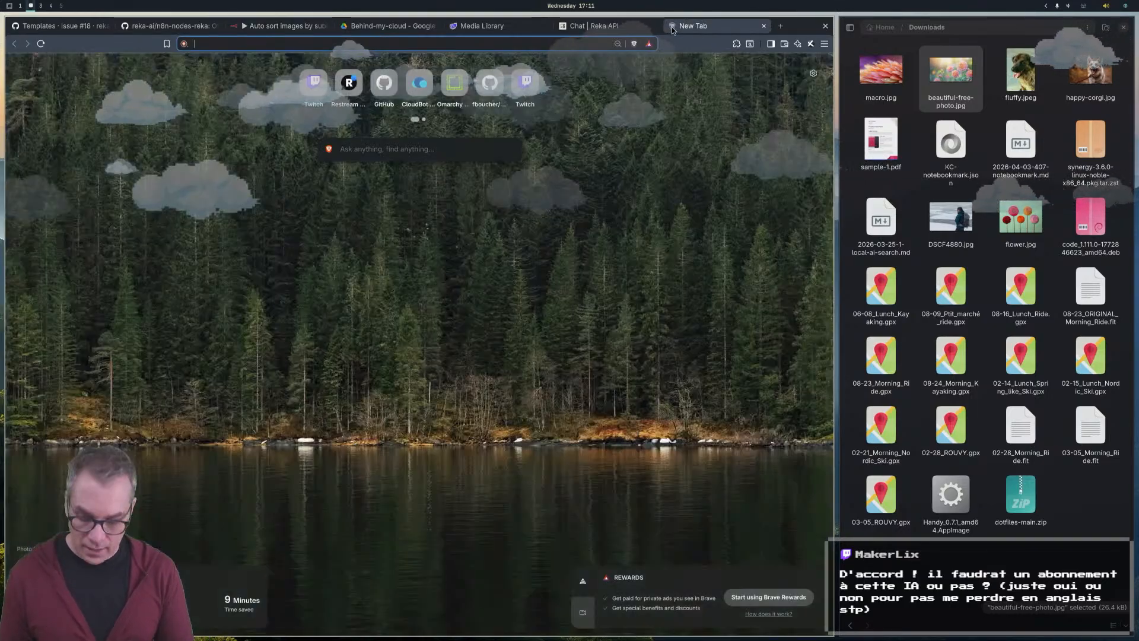
{"action": "type", "text": "platform.reka.ai"}
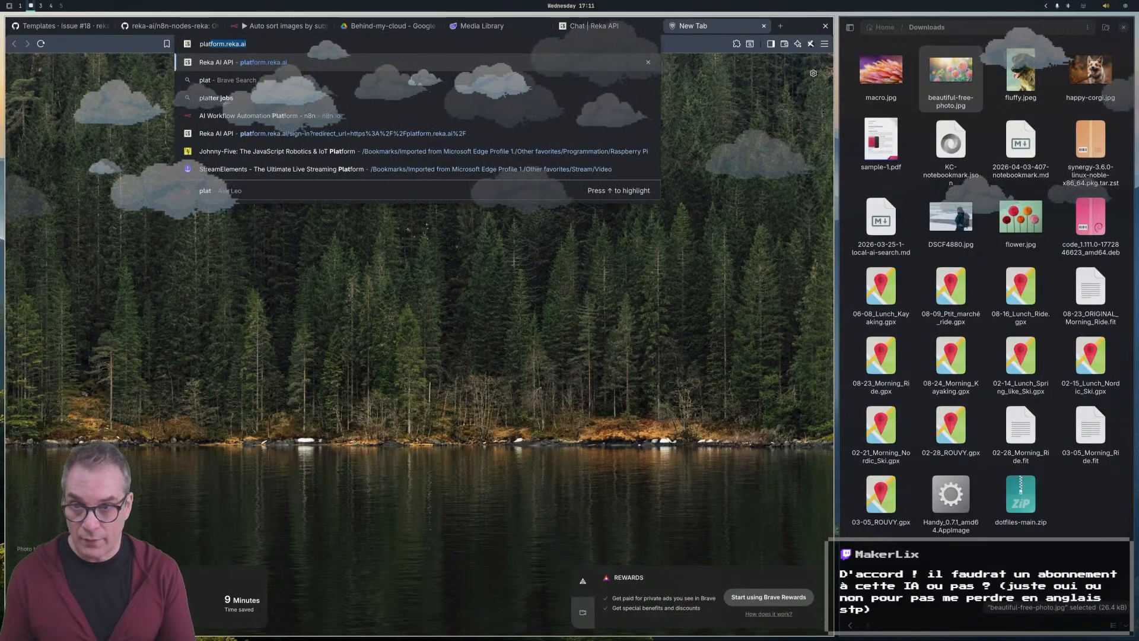
{"action": "key", "text": "Return"}
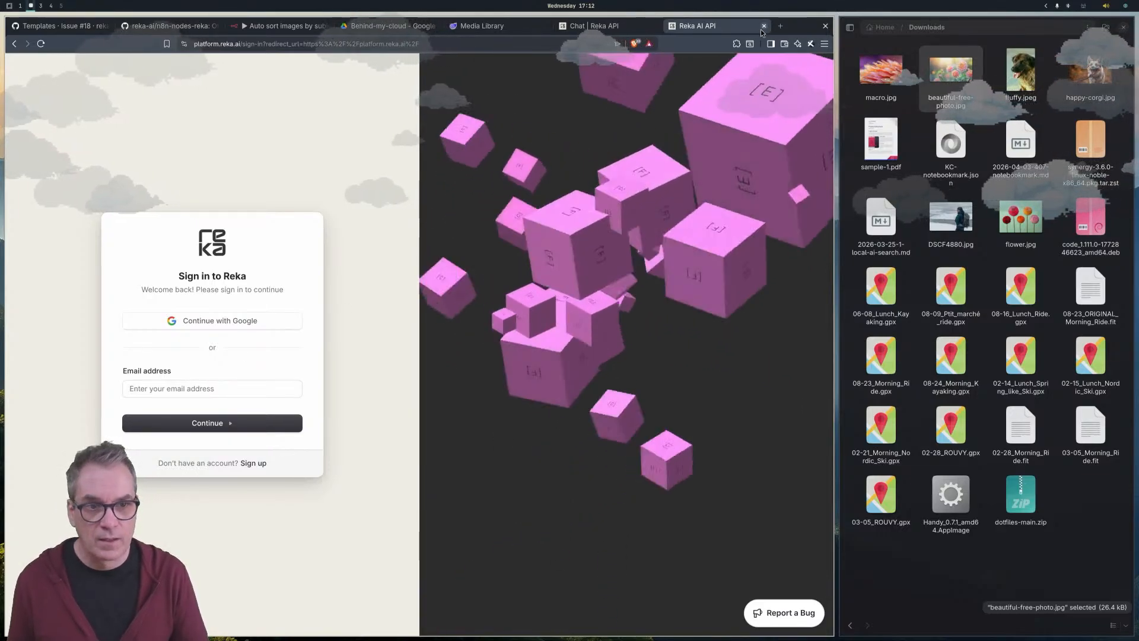
{"action": "left_click", "coordinate": [764, 26]}
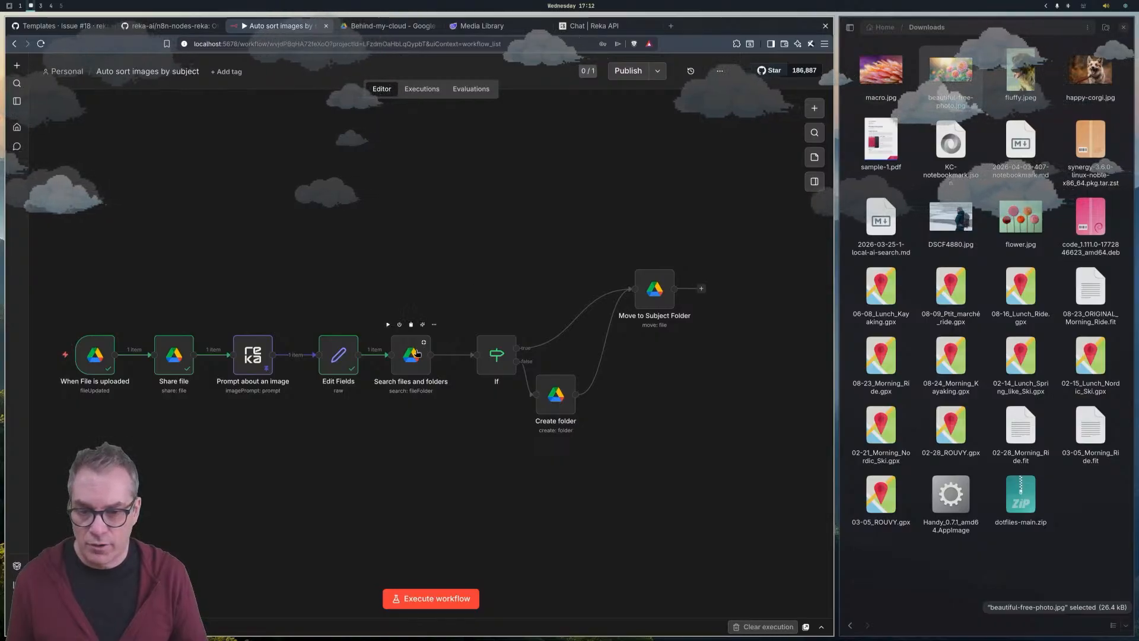
- Replace the search query of Search files and folders with the Edit Fields subject, {{ $json.subject }}
{"action": "left_click_drag", "start_coordinate": [417, 353], "coordinate": [423, 352]}
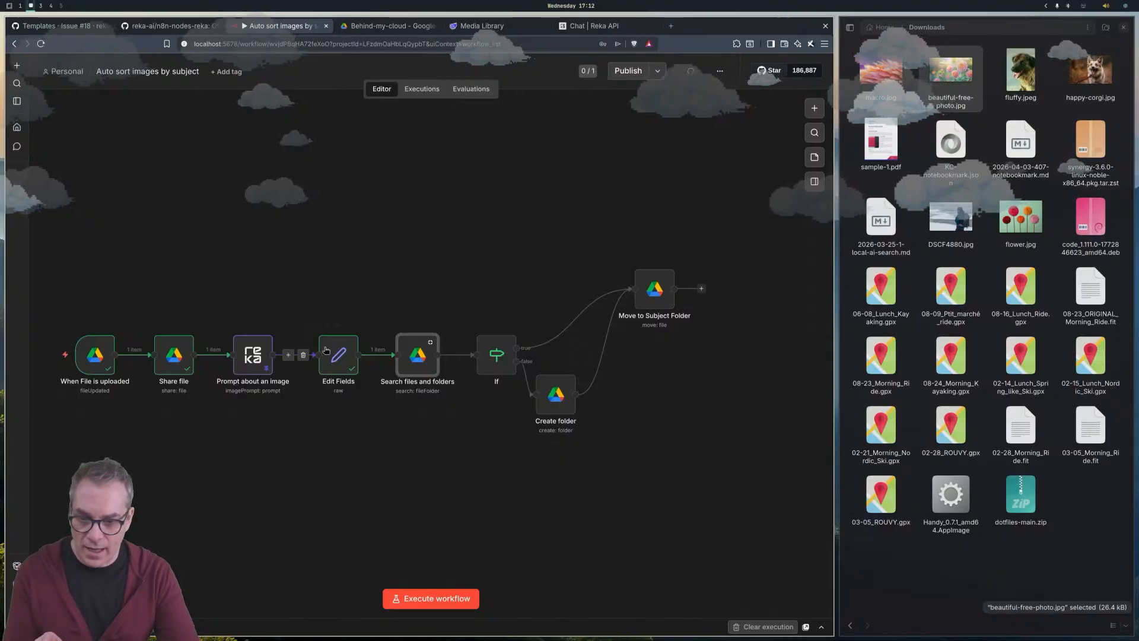
{"action": "left_click_drag", "start_coordinate": [325, 350], "coordinate": [323, 354]}
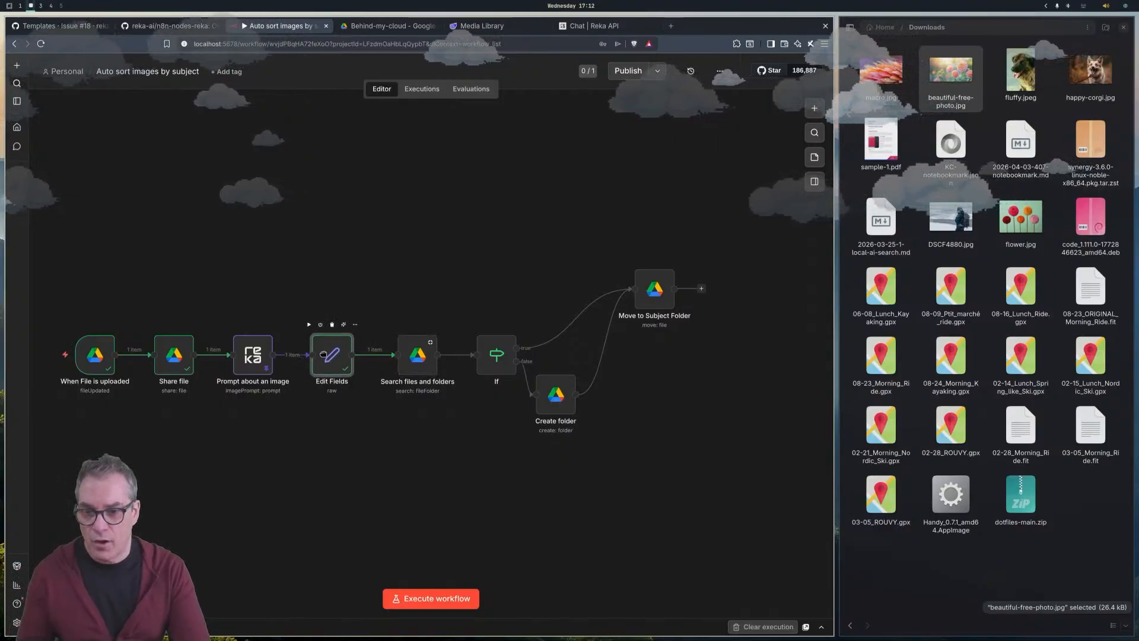
{"action": "double_click", "coordinate": [418, 356]}
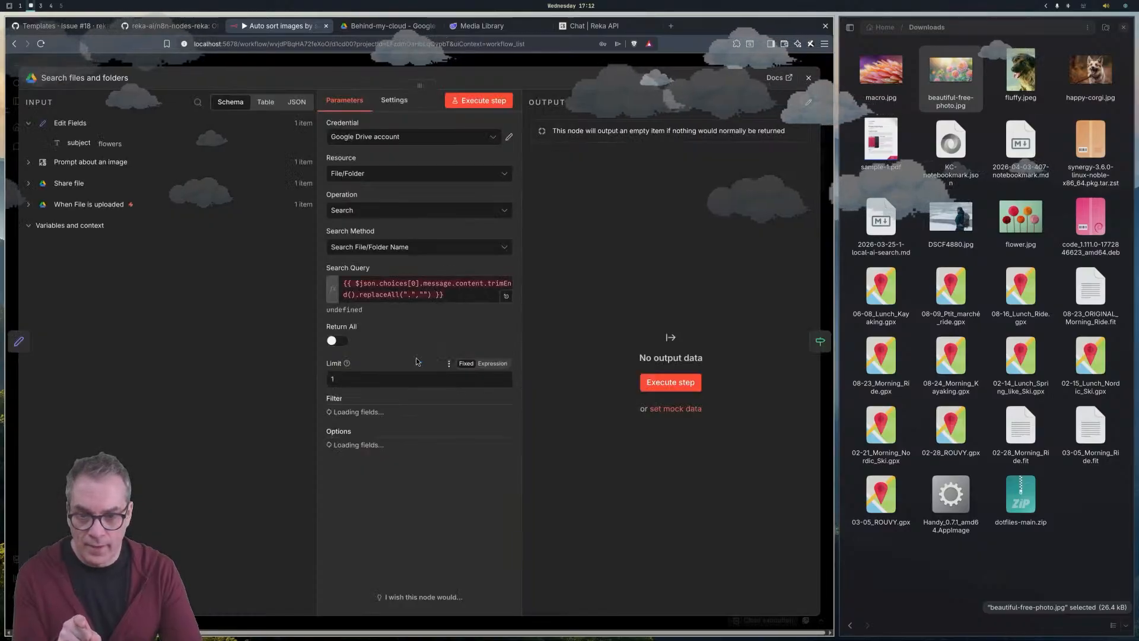
{"action": "left_click_drag", "start_coordinate": [453, 294], "coordinate": [284, 275]}
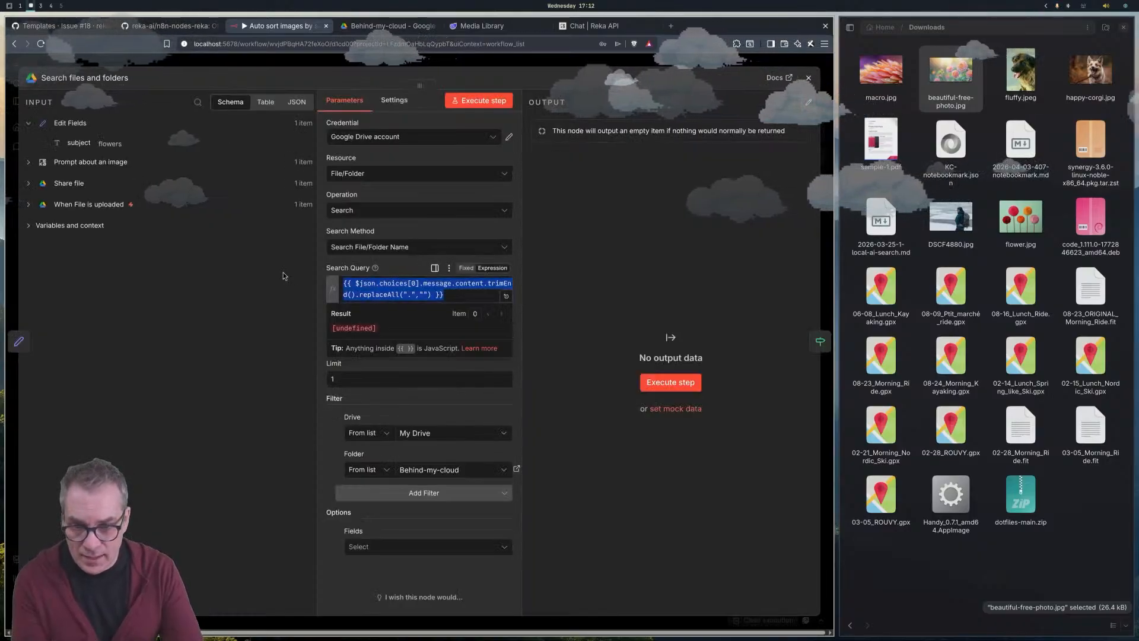
{"action": "key", "text": "BackSpace"}
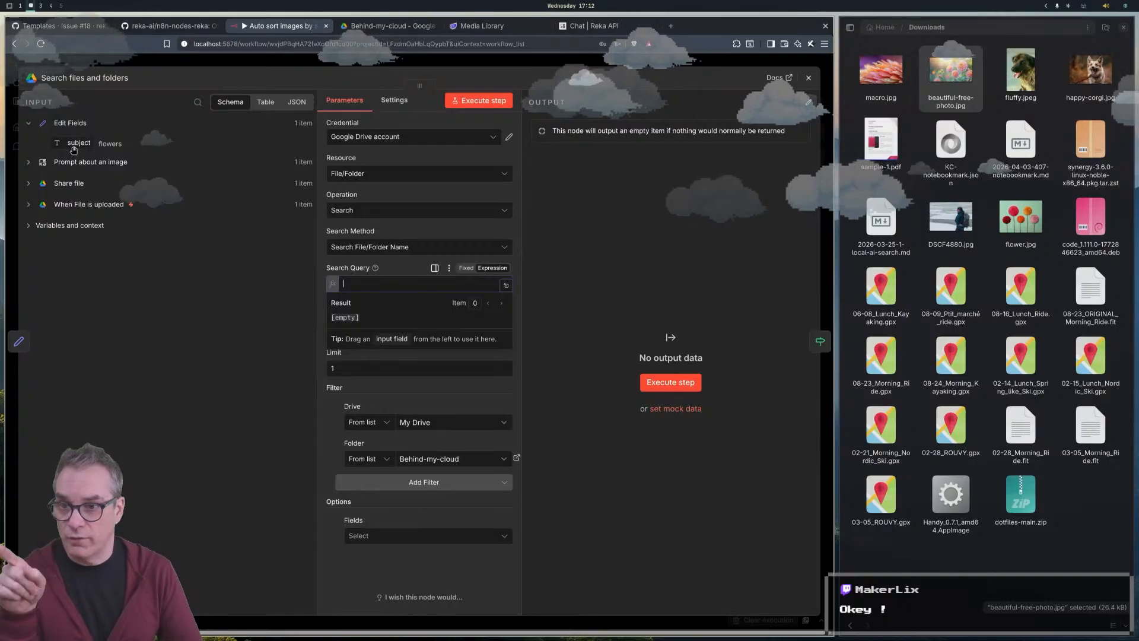
{"action": "left_click_drag", "start_coordinate": [70, 145], "coordinate": [387, 285]}
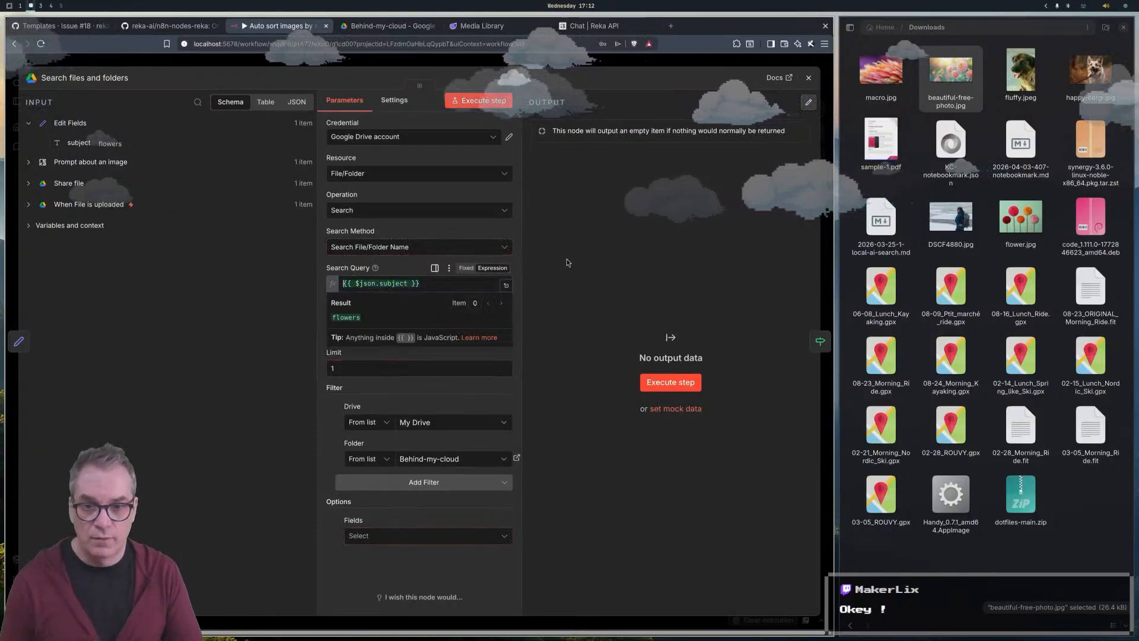
{"action": "left_click", "coordinate": [549, 217]}
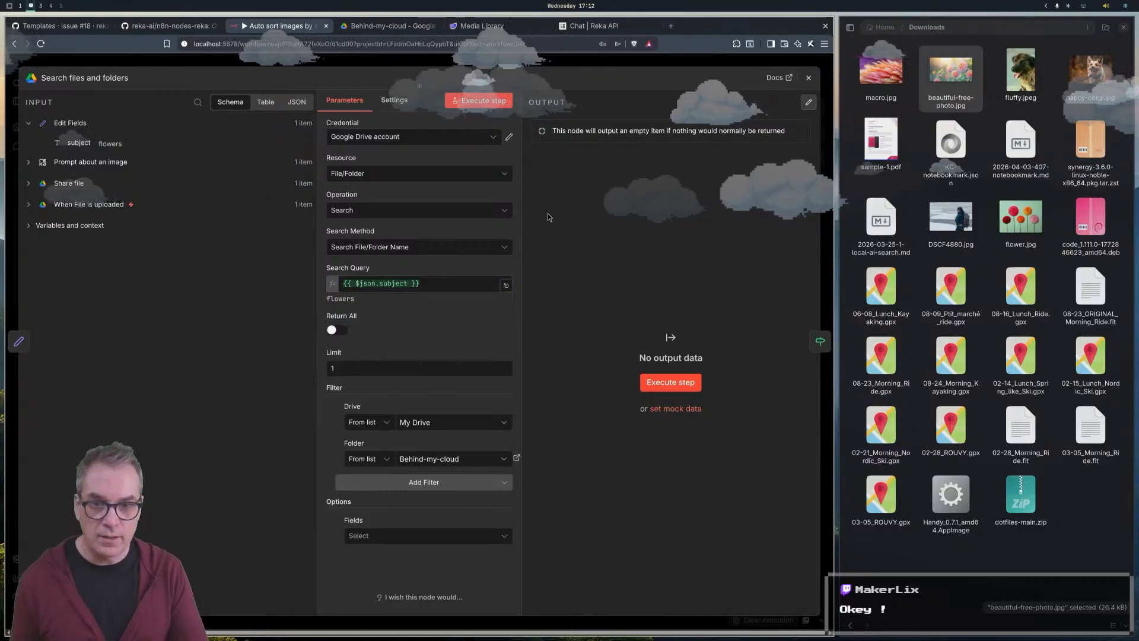
- Map the folder name of the Create folder node to the subject from Edit Fields
{"action": "left_click", "coordinate": [812, 340]}
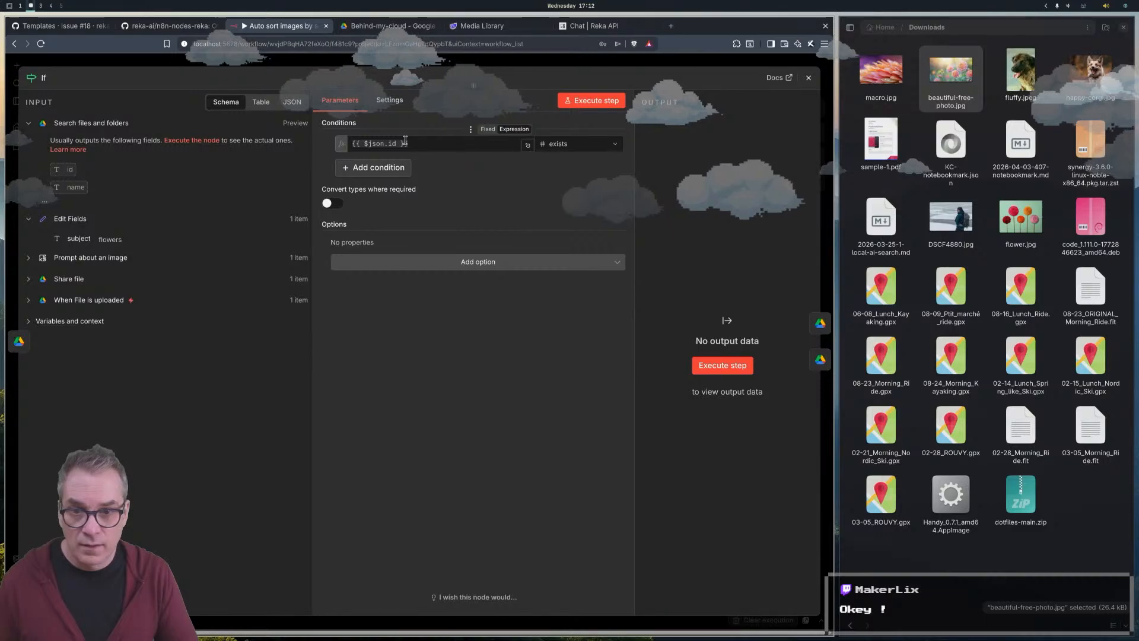
{"action": "left_click", "coordinate": [820, 359]}
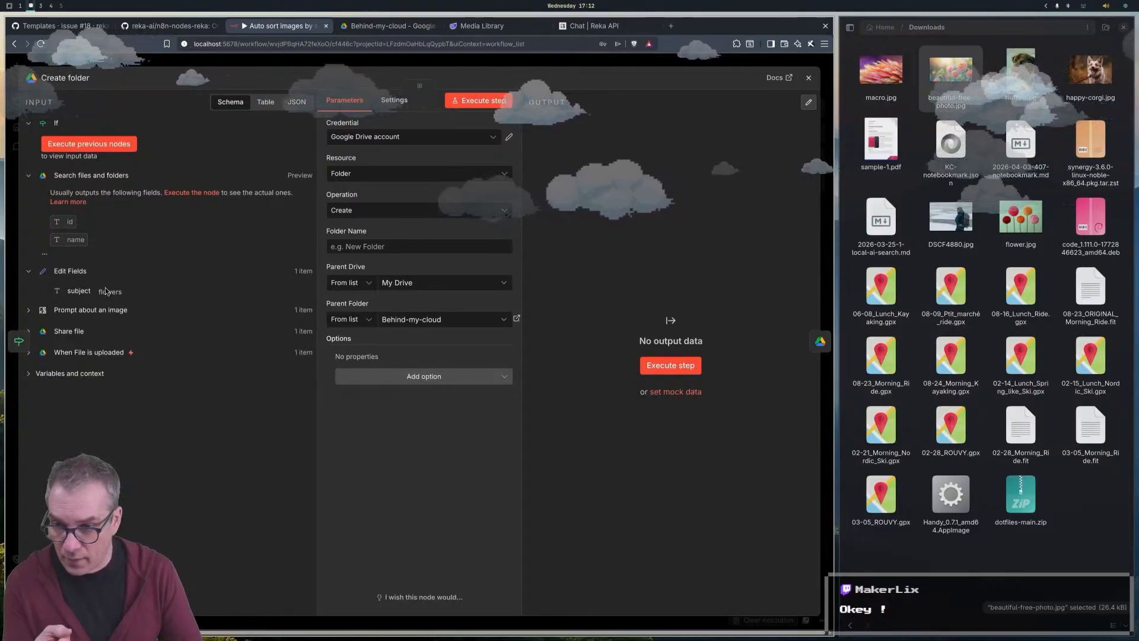
{"action": "left_click_drag", "start_coordinate": [79, 291], "coordinate": [392, 247]}
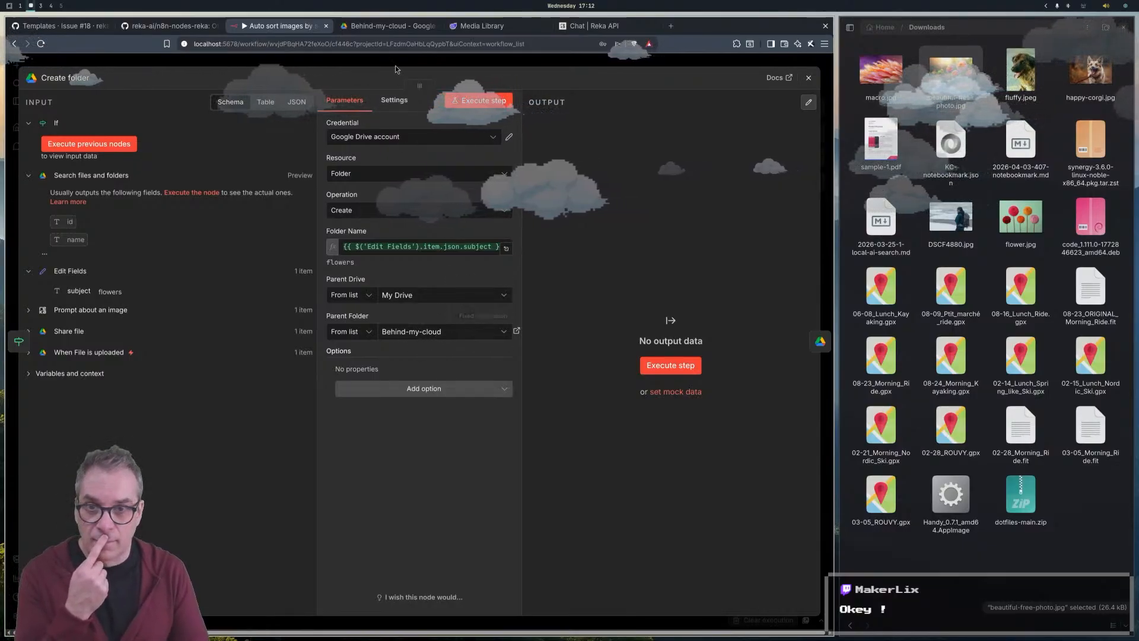
- Try to map the Edit Fields subject to the parent folder of the Move to Subject Folder node
{"action": "left_click", "coordinate": [822, 342]}
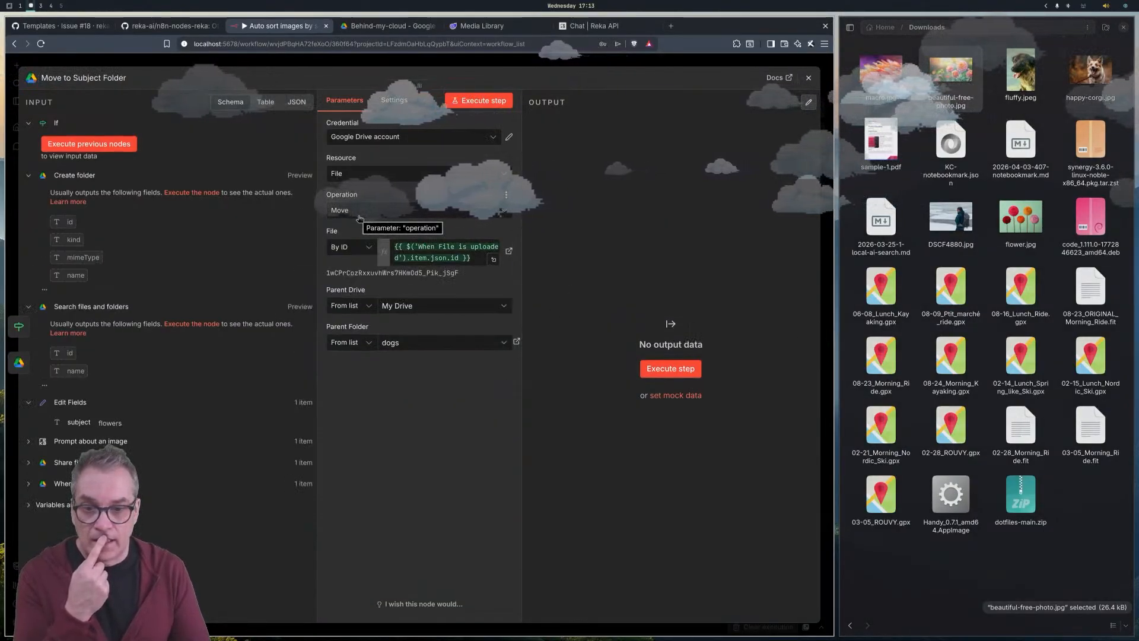
{"action": "left_click", "coordinate": [433, 343]}
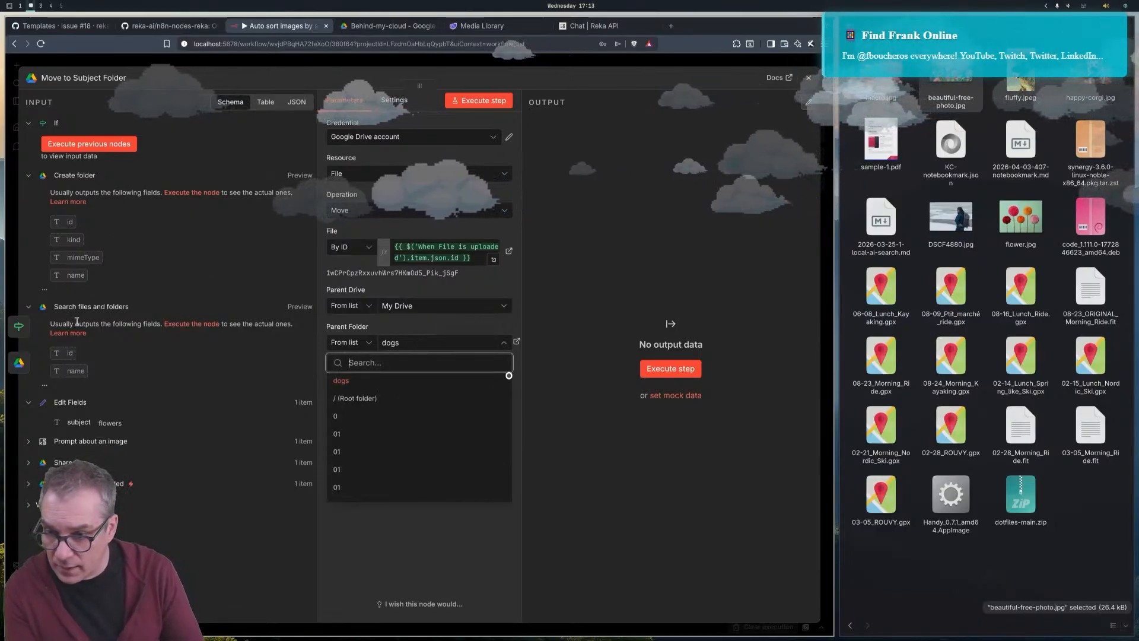
{"action": "left_click_drag", "start_coordinate": [79, 422], "coordinate": [404, 368]}
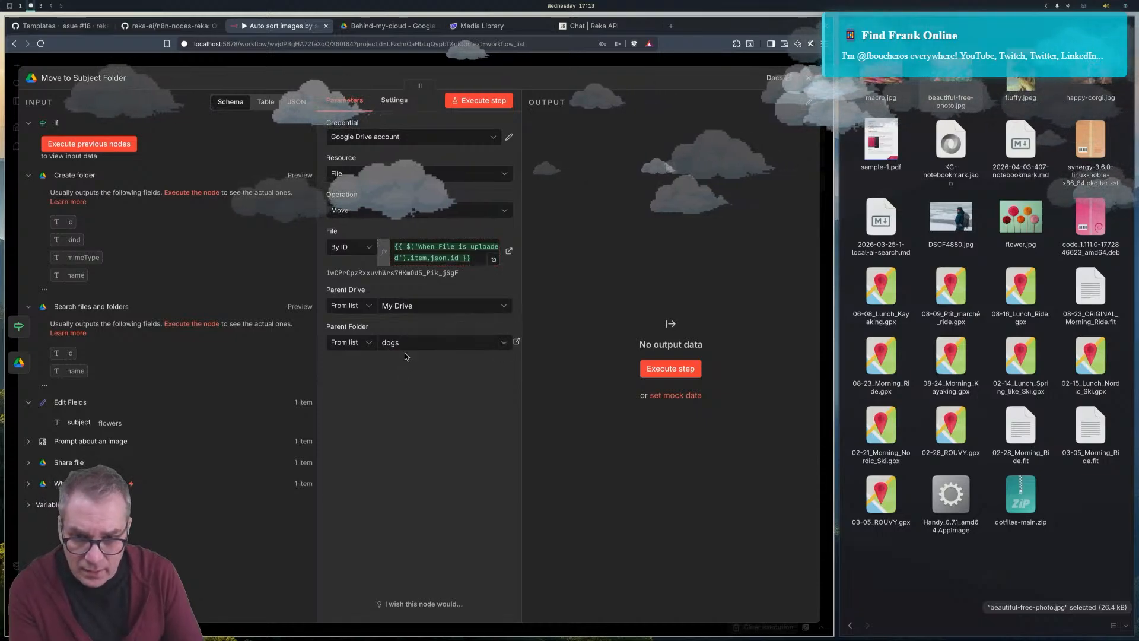
{"action": "left_click", "coordinate": [405, 347]}
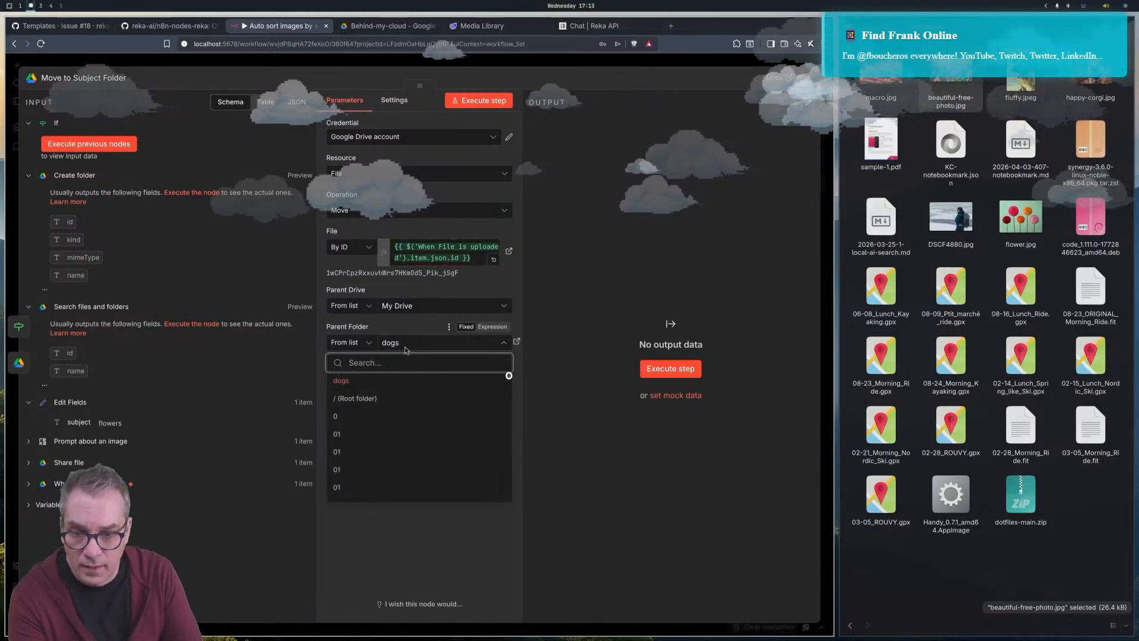
{"action": "left_click", "coordinate": [367, 345]}
{"action": "left_click", "coordinate": [369, 345]}
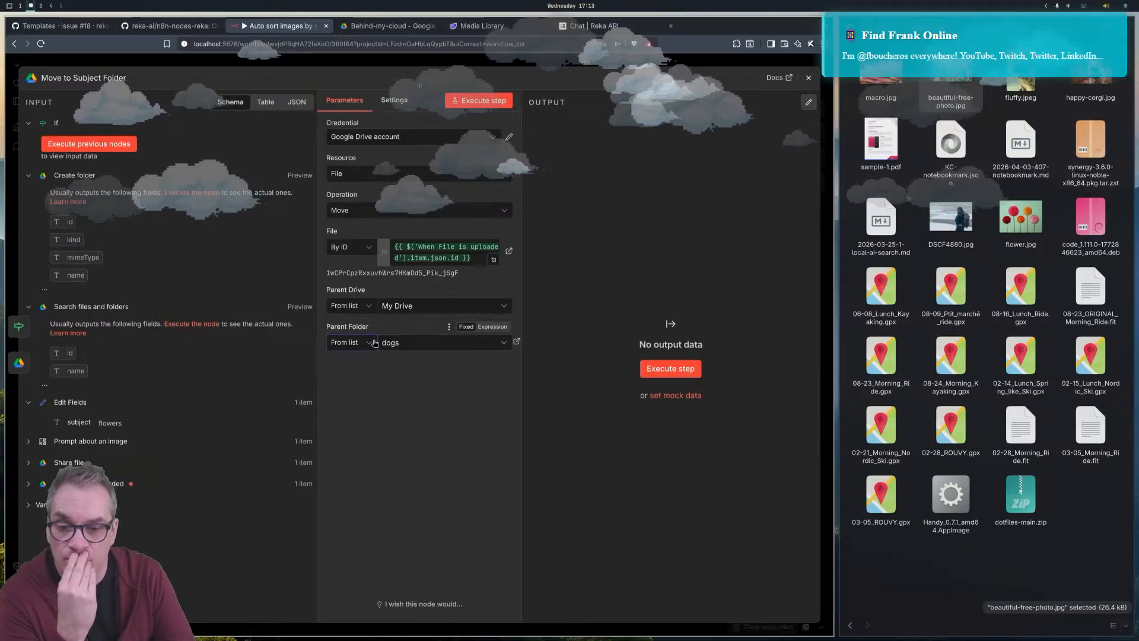
{"action": "left_click", "coordinate": [410, 344]}
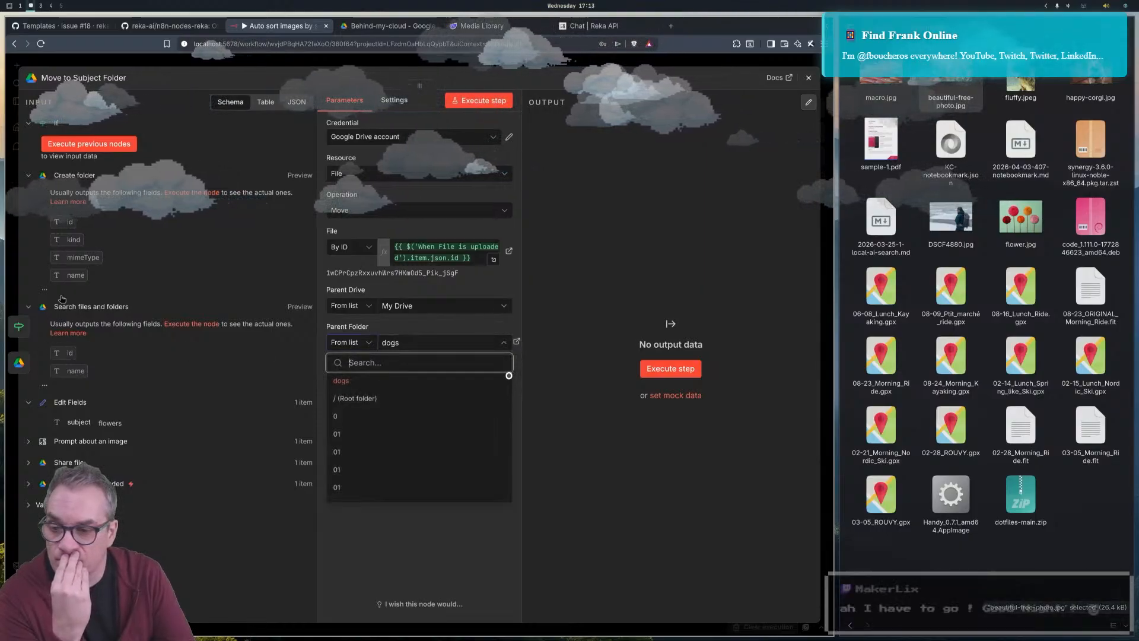
{"action": "left_click_drag", "start_coordinate": [76, 426], "coordinate": [414, 366]}
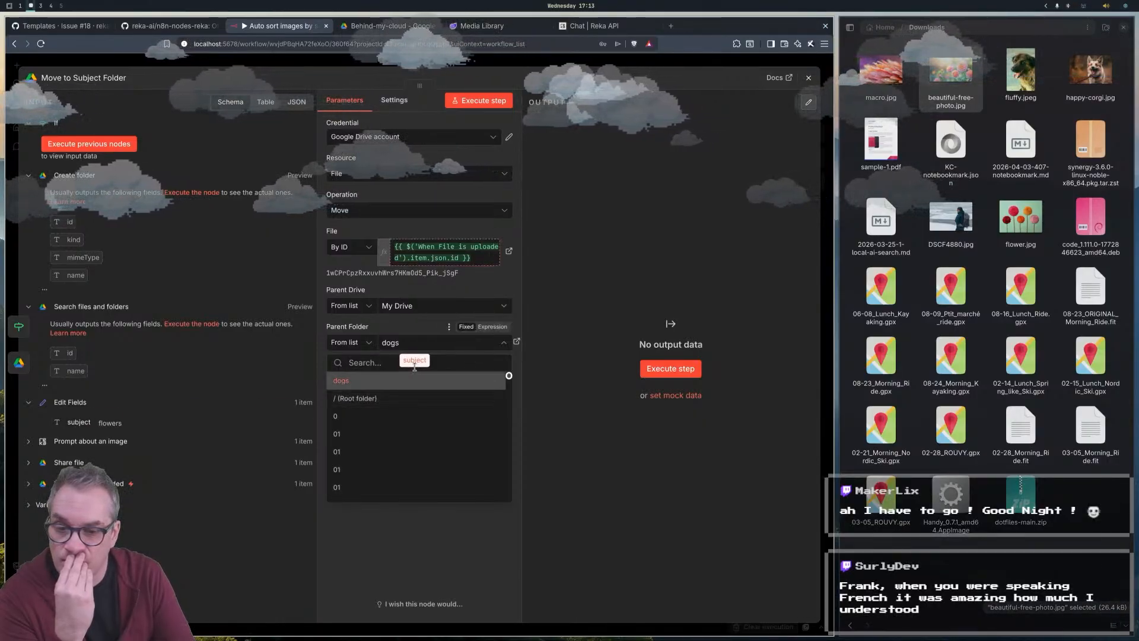
{"action": "left_click_drag", "start_coordinate": [414, 366], "coordinate": [376, 349]}
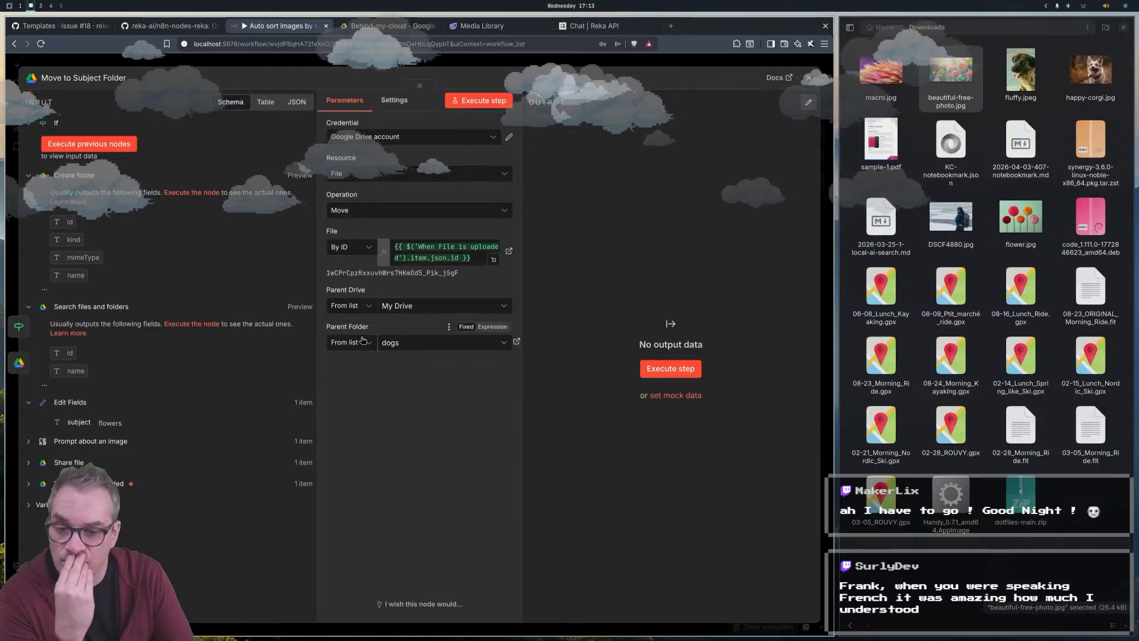
{"action": "left_click", "coordinate": [363, 341]}
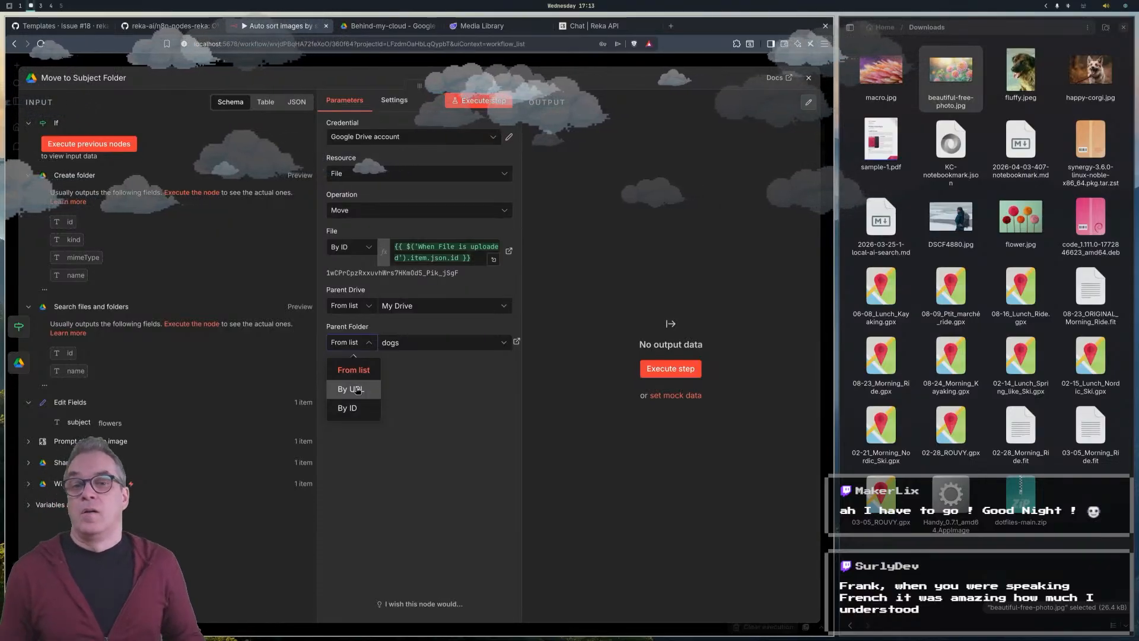
{"action": "left_click", "coordinate": [810, 77]}
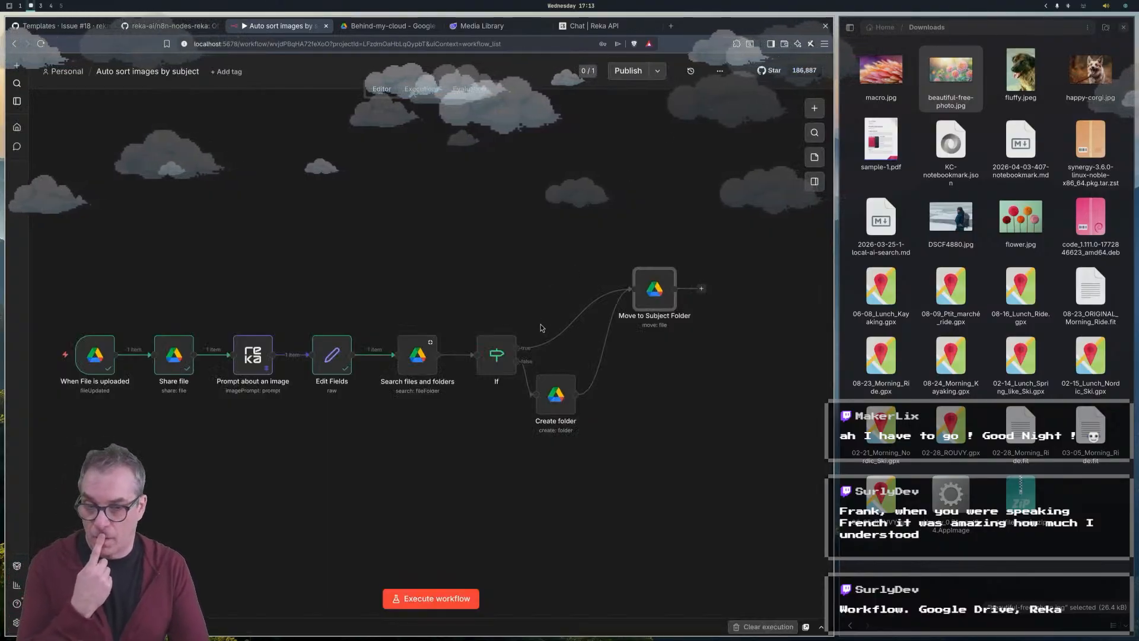
- Spread out the Create folder, If, Search files and folders, and Move to Subject Folder nodes to make room before and after If
{"action": "left_click_drag", "start_coordinate": [557, 403], "coordinate": [596, 403]}
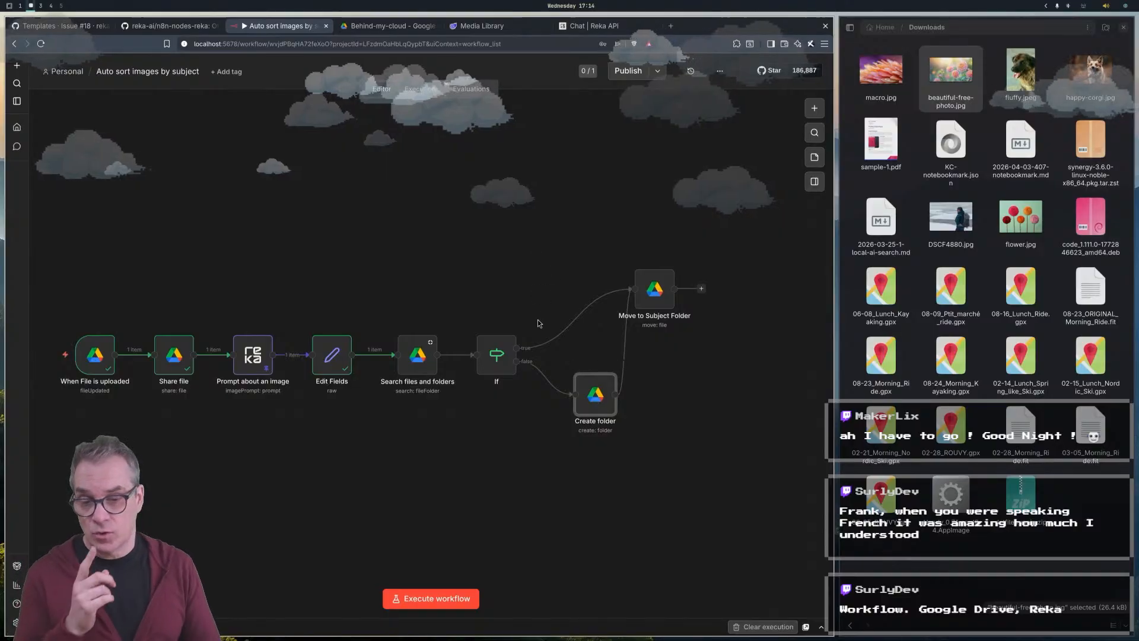
{"action": "left_click_drag", "start_coordinate": [503, 351], "coordinate": [519, 353]}
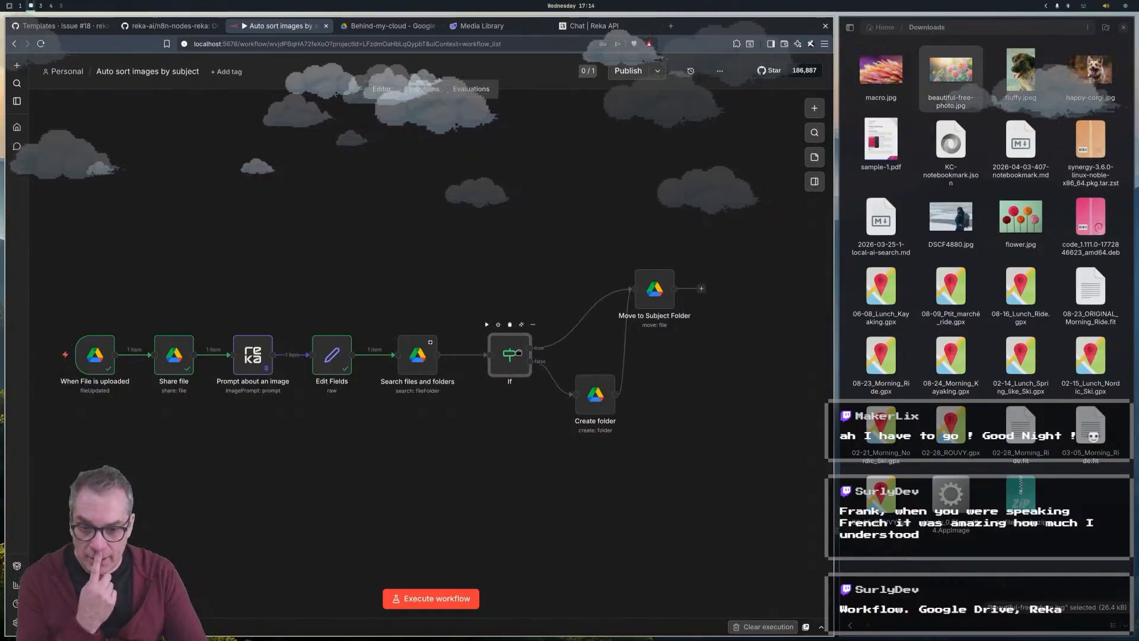
{"action": "mouse_move", "coordinate": [471, 359]}
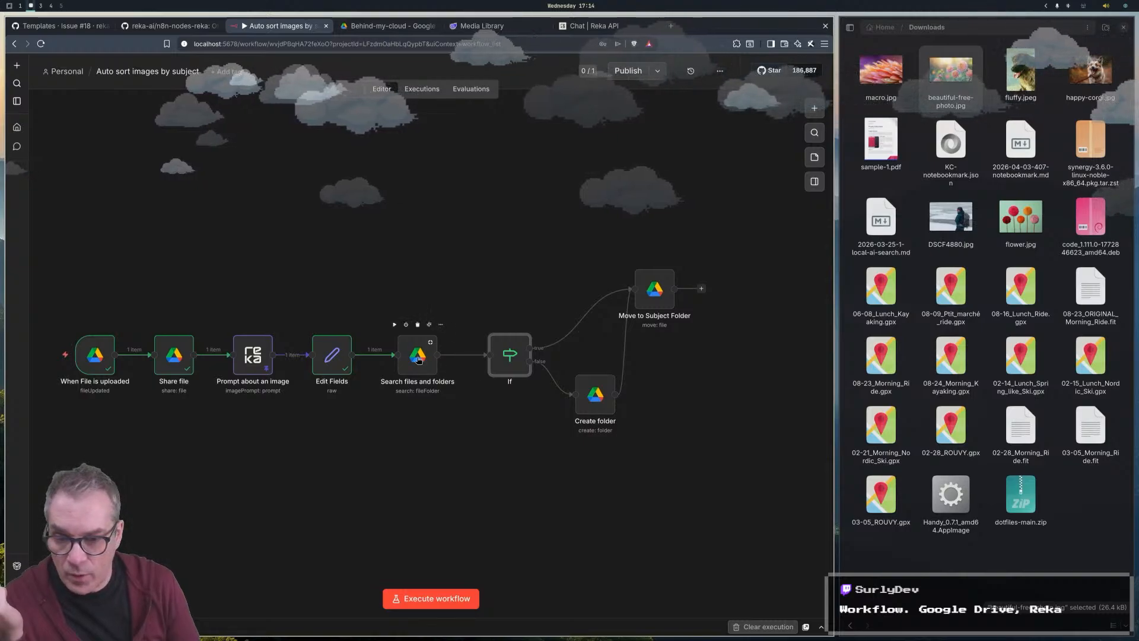
{"action": "left_click_drag", "start_coordinate": [418, 360], "coordinate": [403, 360]}
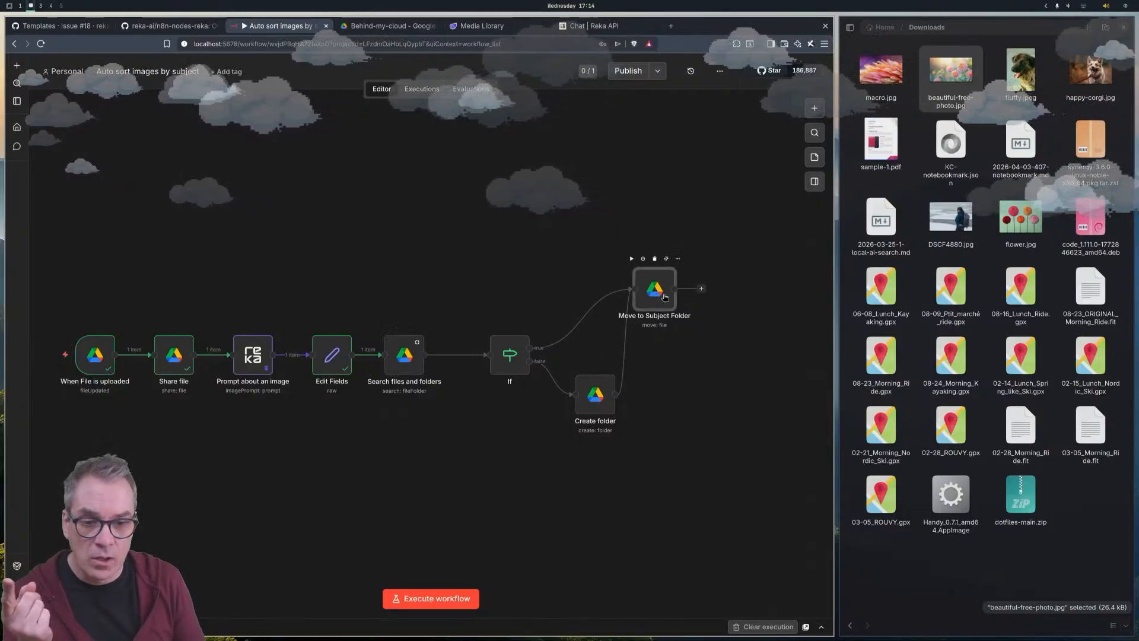
{"action": "left_click_drag", "start_coordinate": [658, 295], "coordinate": [710, 300]}
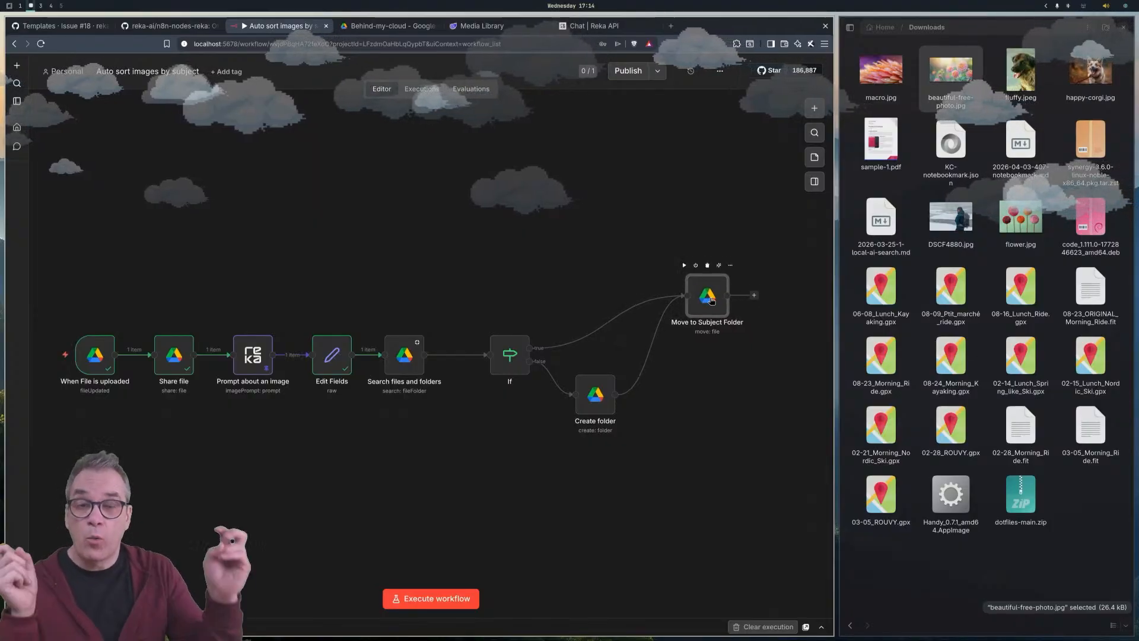
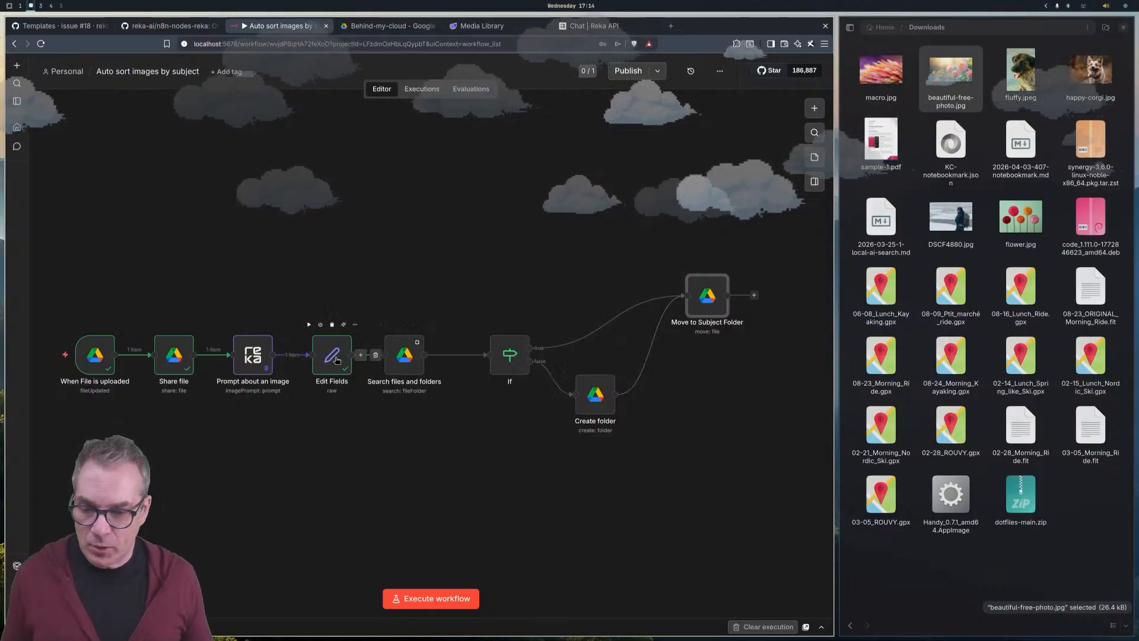
- Duplicate the Edit Fields node and wire the copy between Search files and folders and If
{"action": "key", "text": "ctrl+c"}
{"action": "key", "text": "ctrl+v"}
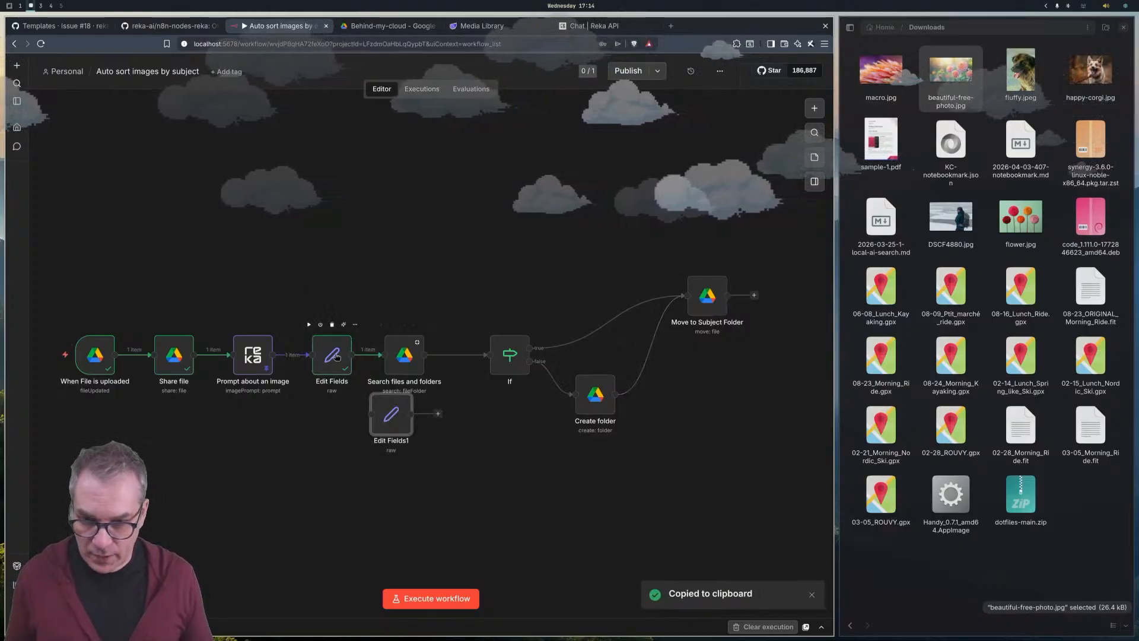
{"action": "left_click_drag", "start_coordinate": [399, 420], "coordinate": [455, 427]}
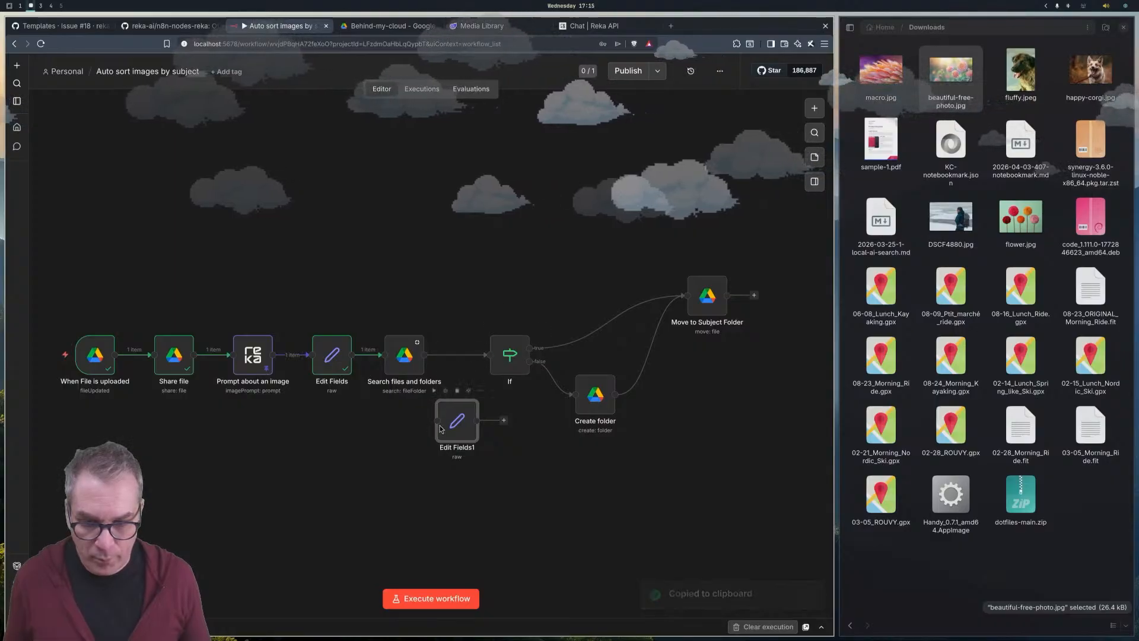
{"action": "left_click_drag", "start_coordinate": [425, 354], "coordinate": [520, 357]}
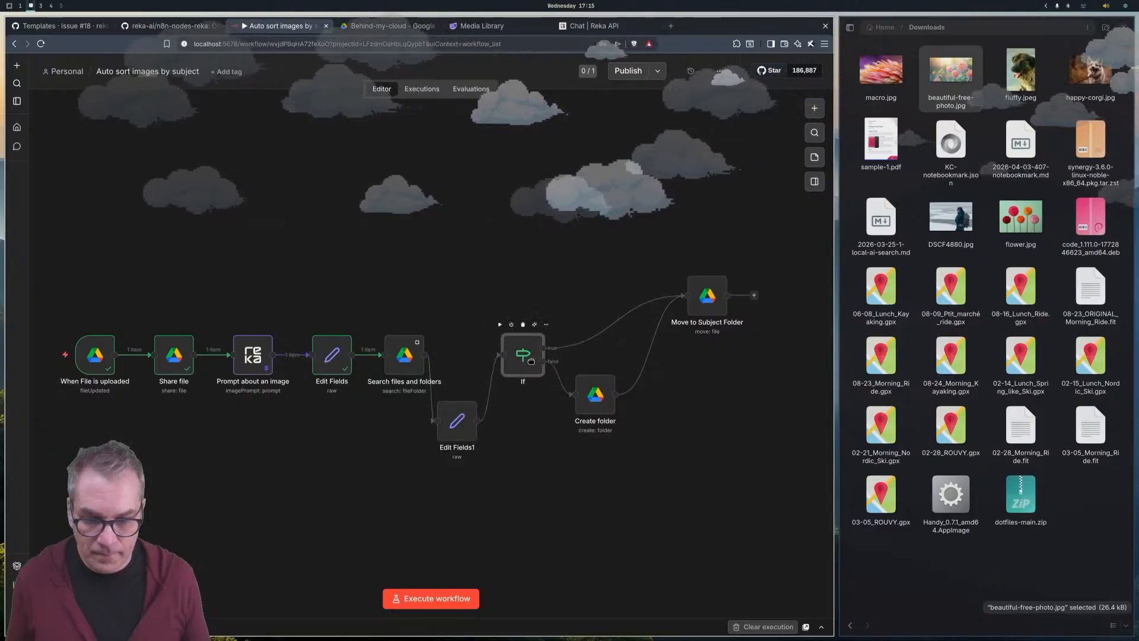
{"action": "left_click_drag", "start_coordinate": [453, 426], "coordinate": [461, 359]}
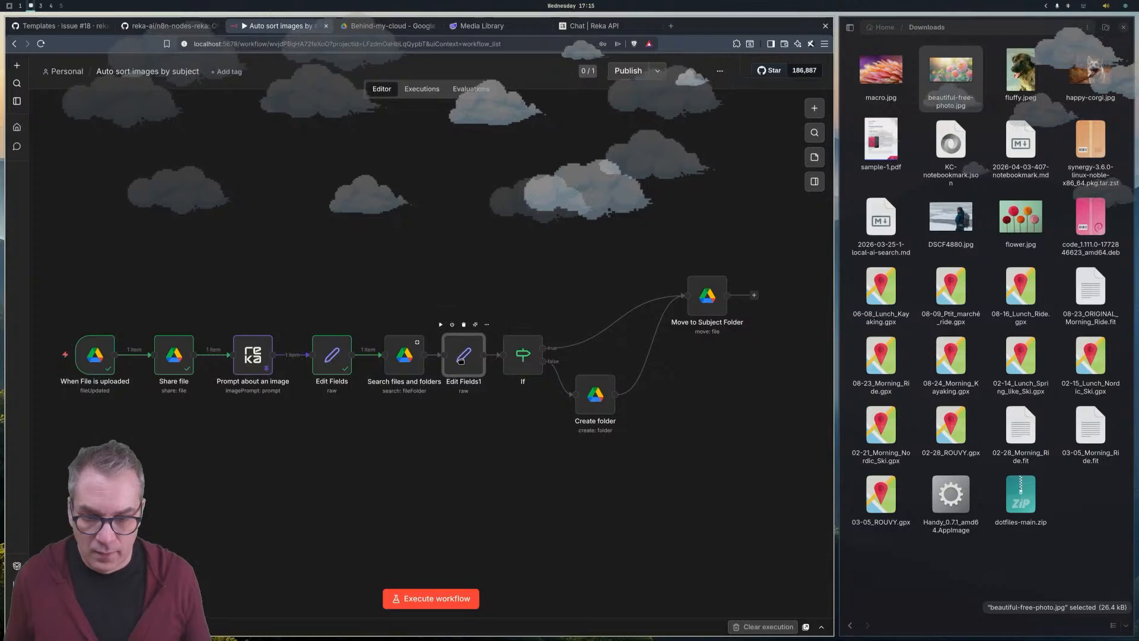
- Rename the original Edit Fields node after Prompt about an image to Set Subject
{"action": "double_click", "coordinate": [334, 369]}
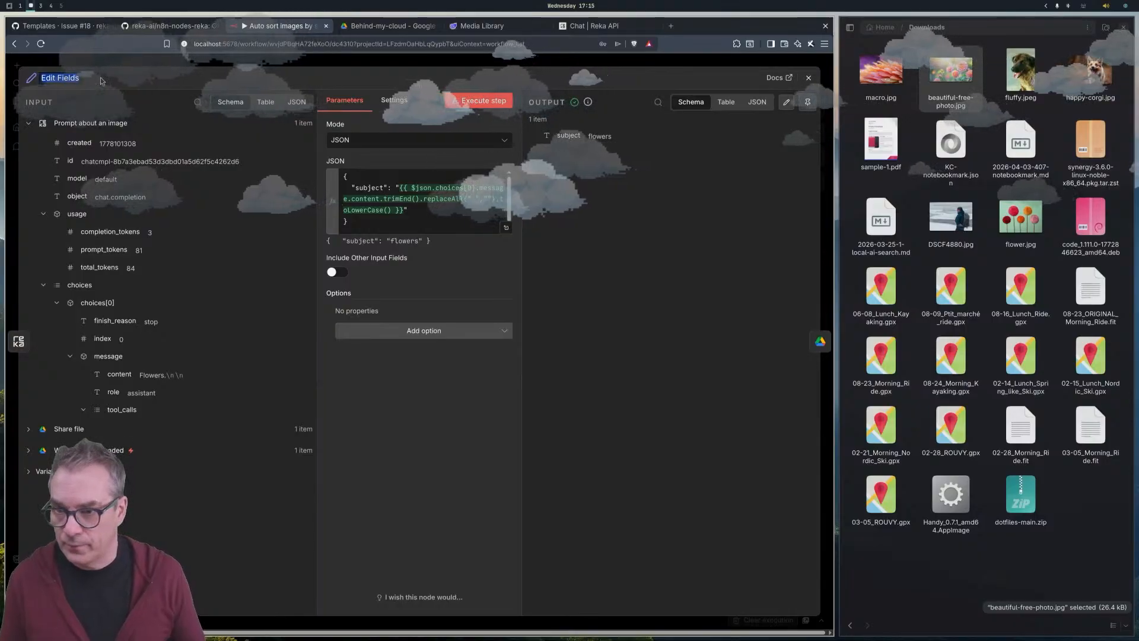
{"action": "type", "text": "Set"}
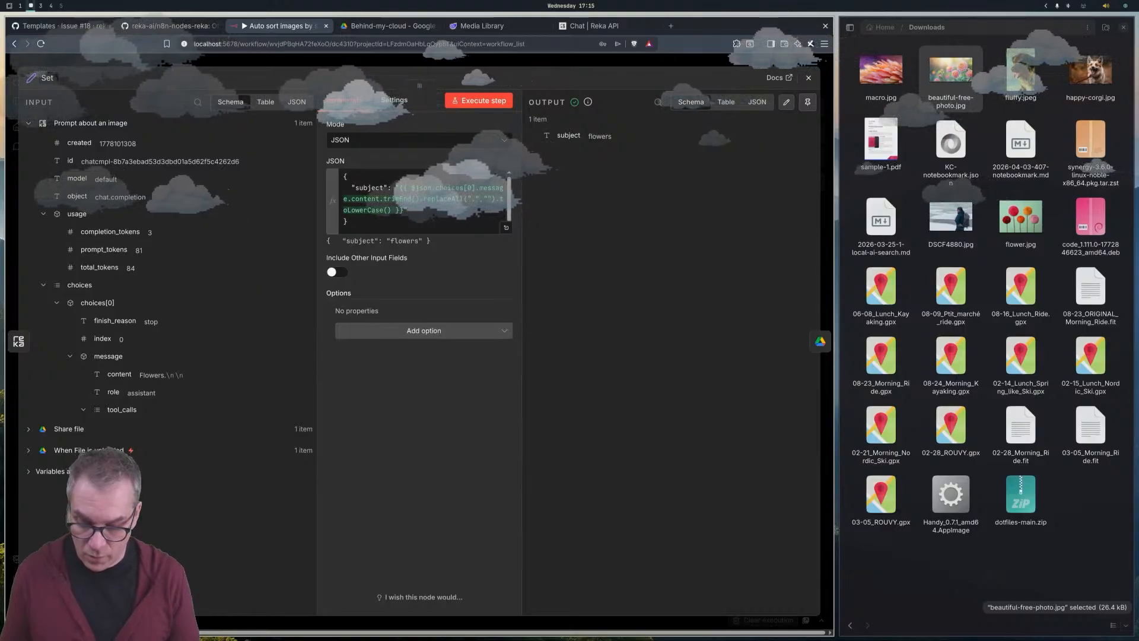
{"action": "type", "text": " Subject"}
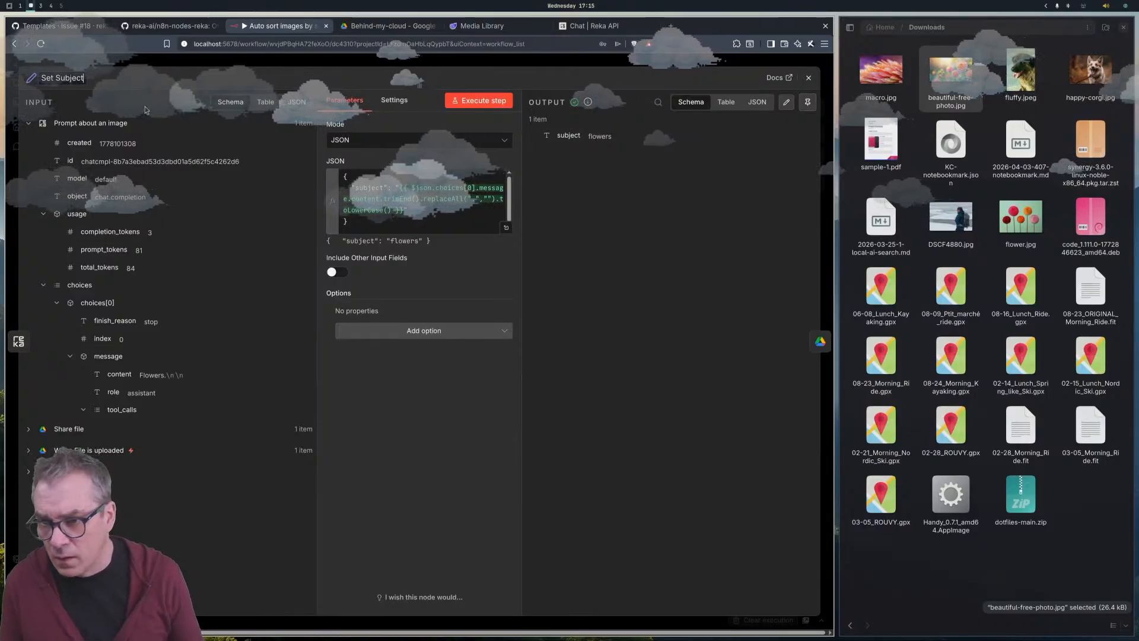
{"action": "left_click", "coordinate": [809, 78]}
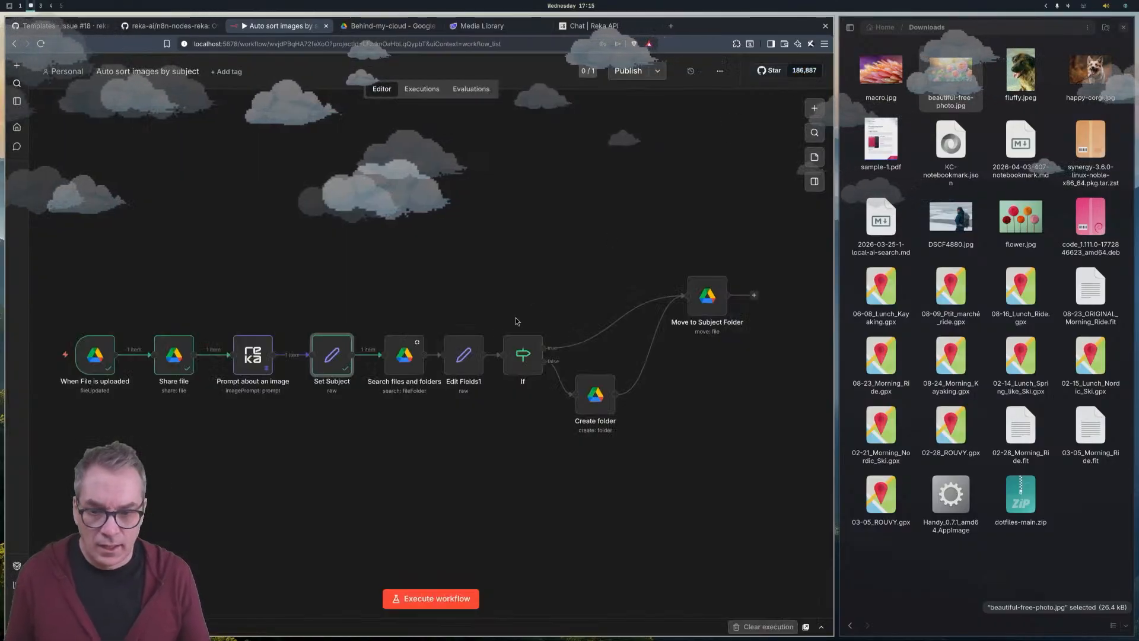
- Rename the copied Edit Fields1 node to Set FolderID
{"action": "double_click", "coordinate": [466, 359]}
{"action": "left_click", "coordinate": [75, 78]}
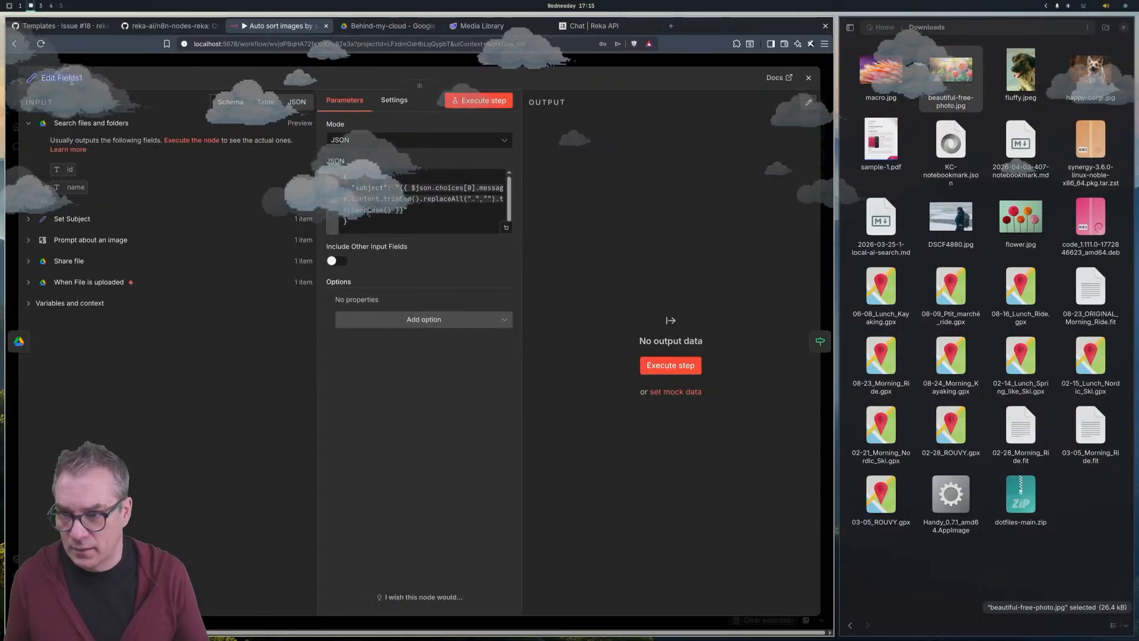
{"action": "type", "text": "Set FolderID"}
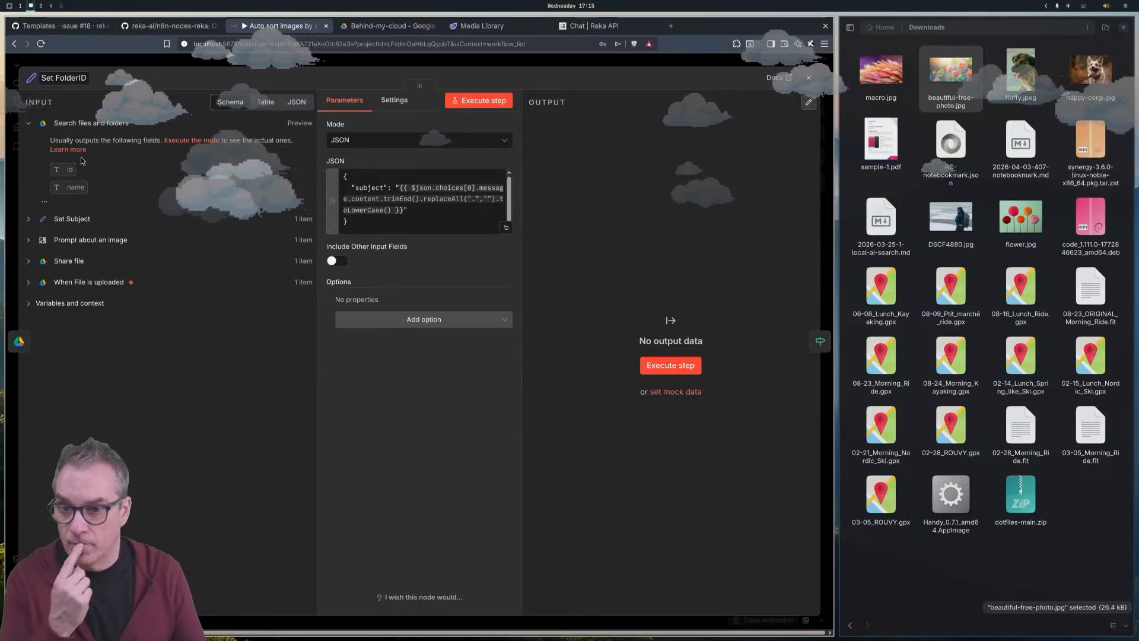
- Replace the subject entry in the Set FolderID JSON with "folderID": "{{ $json.id }}", using the id from Search files and folders
{"action": "double_click", "coordinate": [366, 187]}
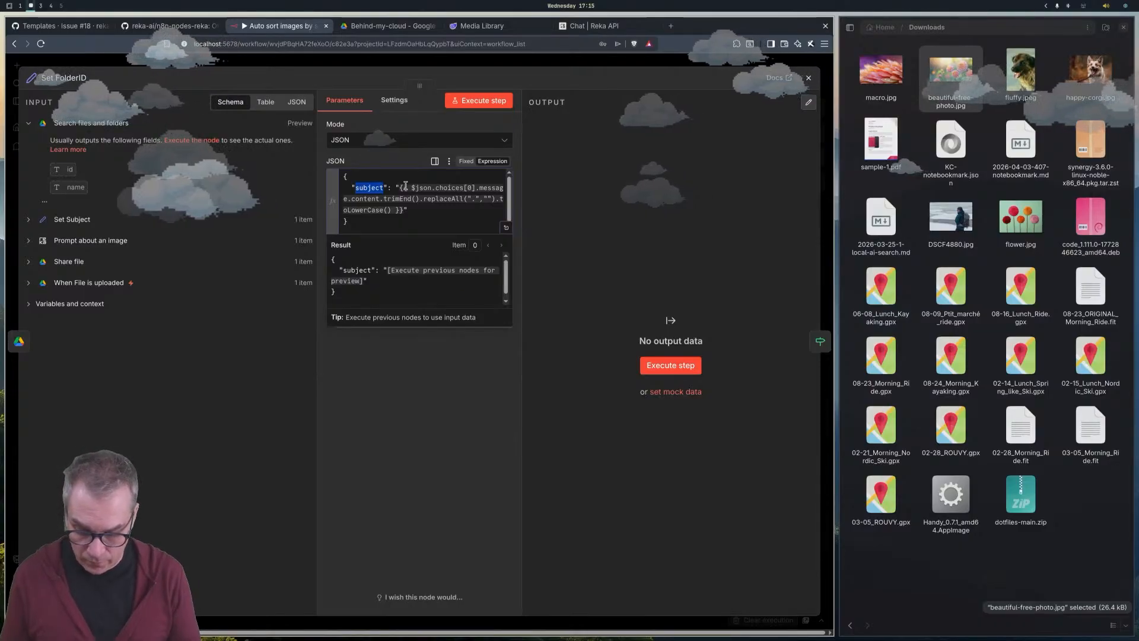
{"action": "type", "text": "folder"}
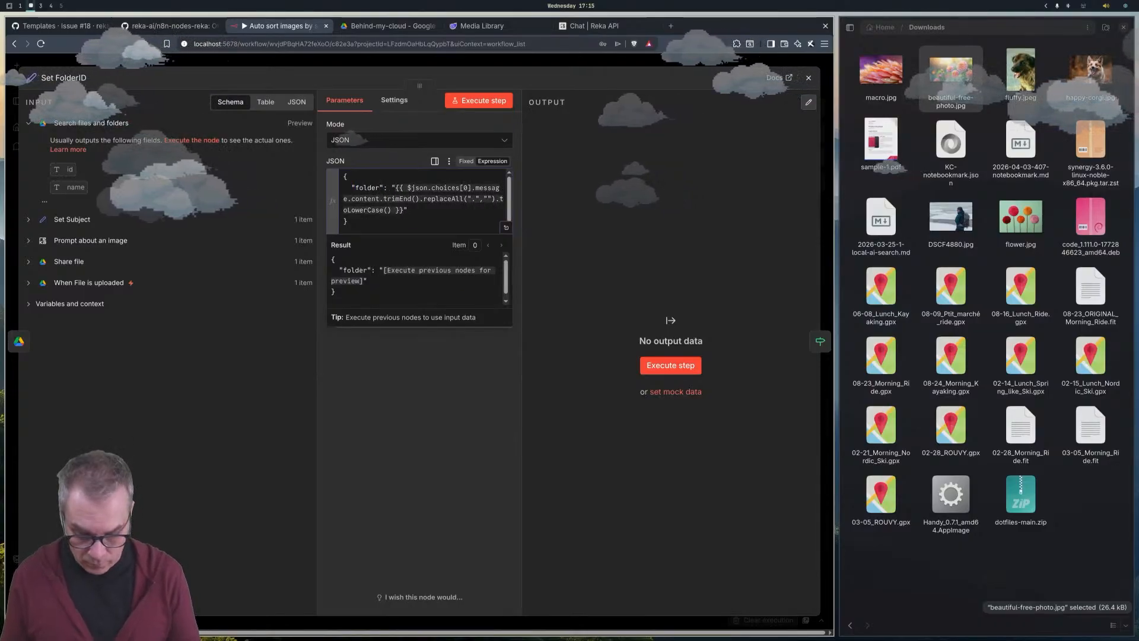
{"action": "type", "text": "ID"}
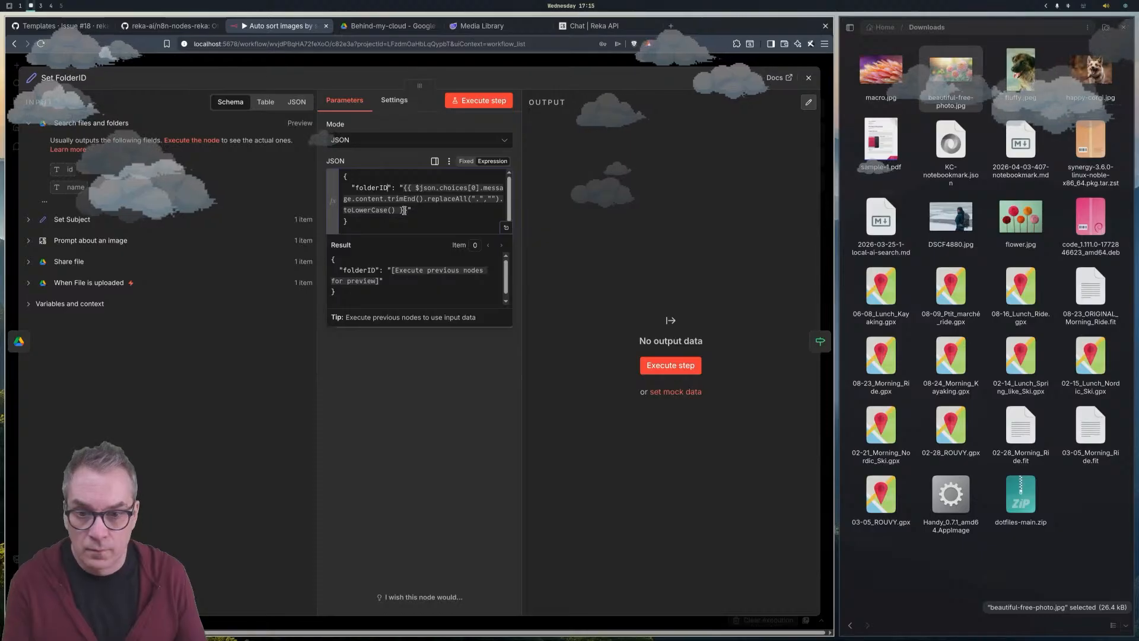
{"action": "left_click_drag", "start_coordinate": [407, 211], "coordinate": [404, 187]}
{"action": "key", "text": "BackSpace"}
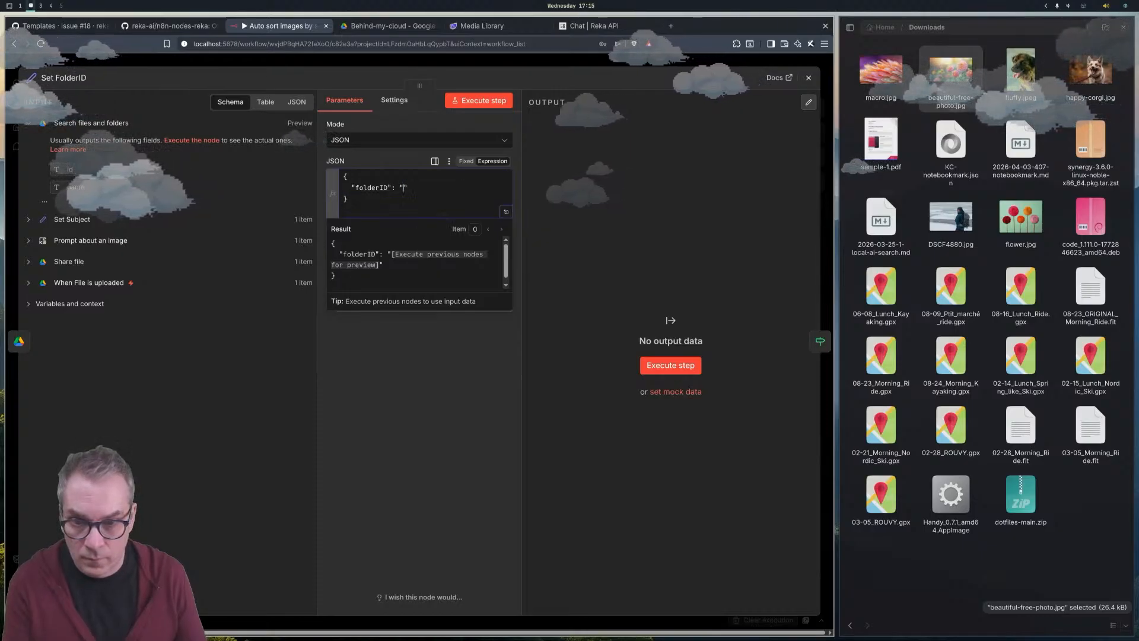
{"action": "left_click_drag", "start_coordinate": [61, 174], "coordinate": [404, 188]}
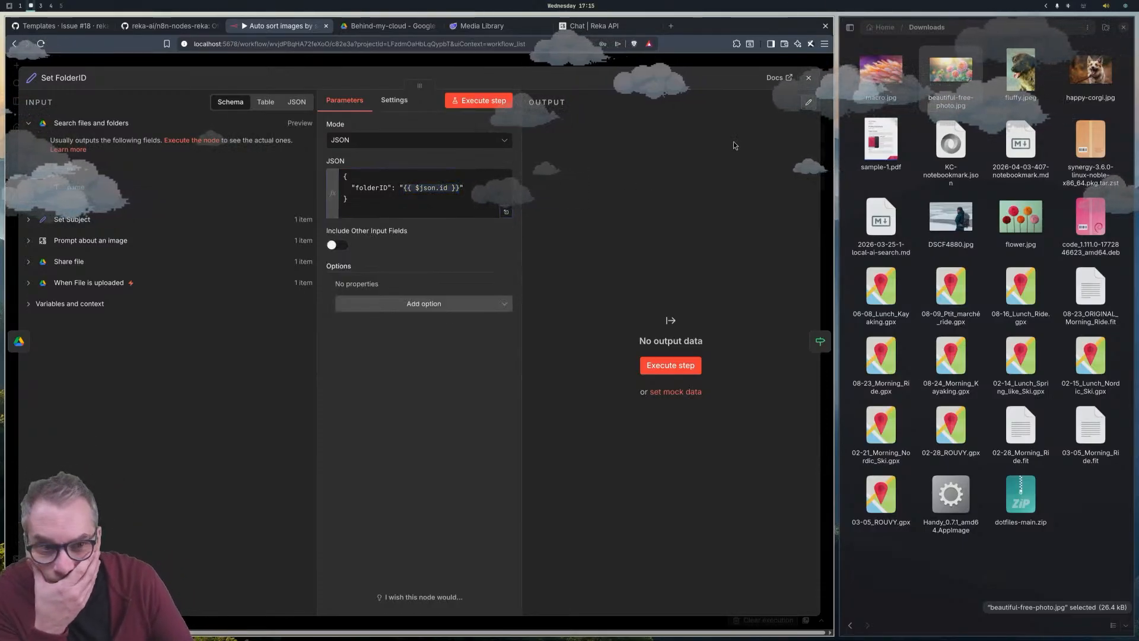
{"action": "left_click", "coordinate": [808, 79]}
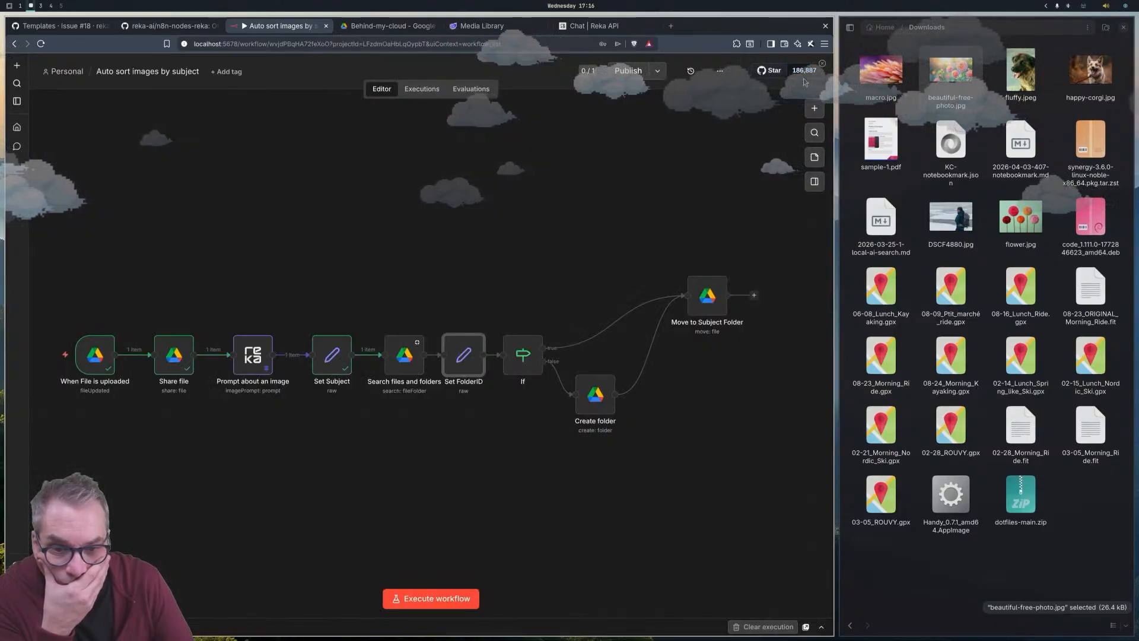
- Move Set FolderID above the main flow and remove its connections to Search files and folders and If
{"action": "left_click_drag", "start_coordinate": [460, 358], "coordinate": [486, 239]}
{"action": "left_click", "coordinate": [454, 295]}
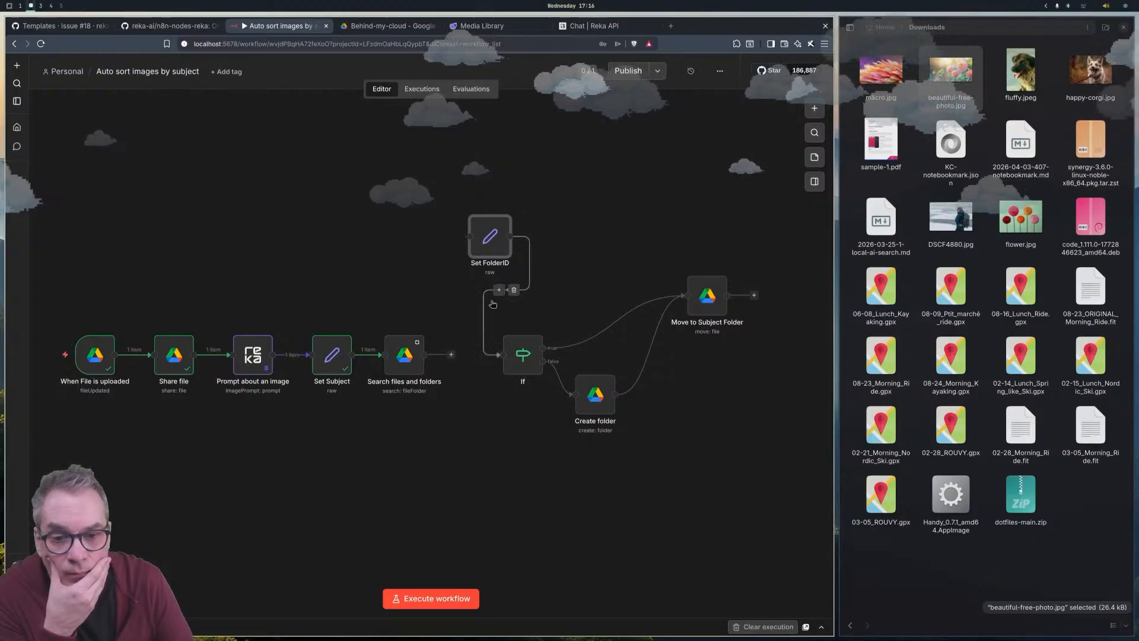
{"action": "left_click", "coordinate": [514, 295]}
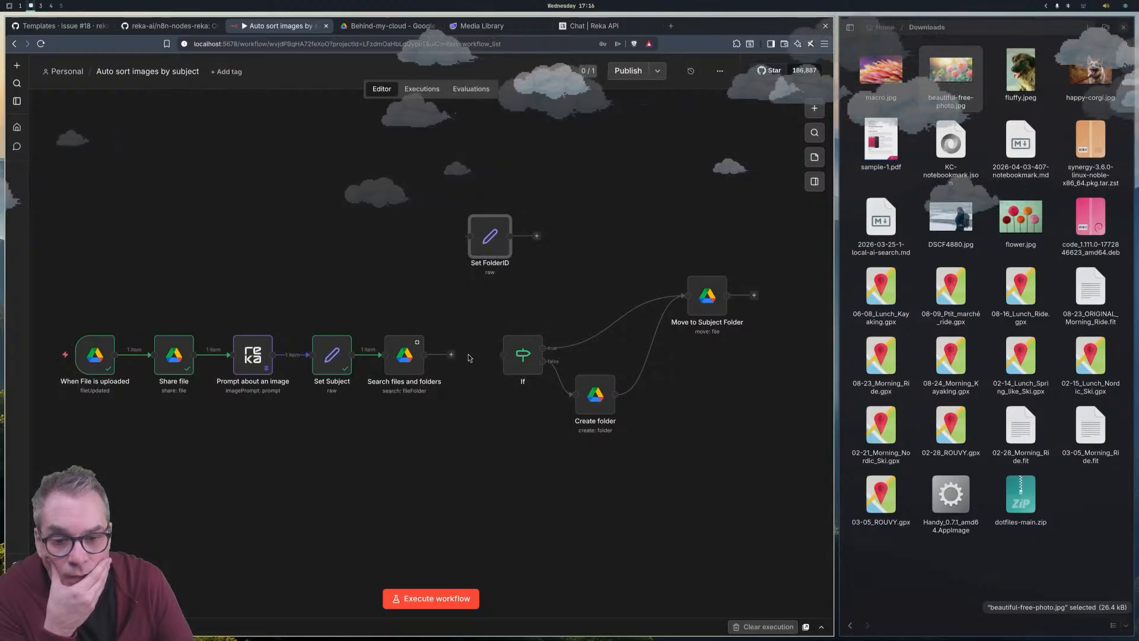
- Connect Search files and folders to If, and route If's true branch through Set FolderID to Move to Subject Folder instead of directly
{"action": "left_click_drag", "start_coordinate": [522, 354], "coordinate": [490, 353]}
{"action": "left_click_drag", "start_coordinate": [499, 238], "coordinate": [572, 292]}
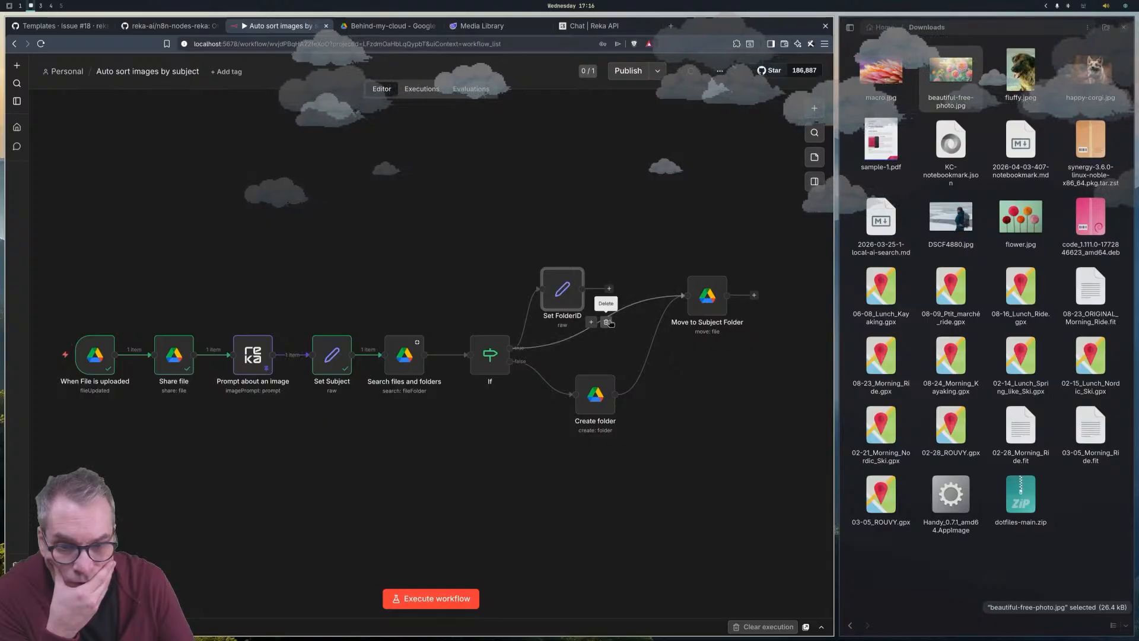
{"action": "left_click", "coordinate": [606, 322]}
{"action": "left_click_drag", "start_coordinate": [583, 289], "coordinate": [685, 295]}
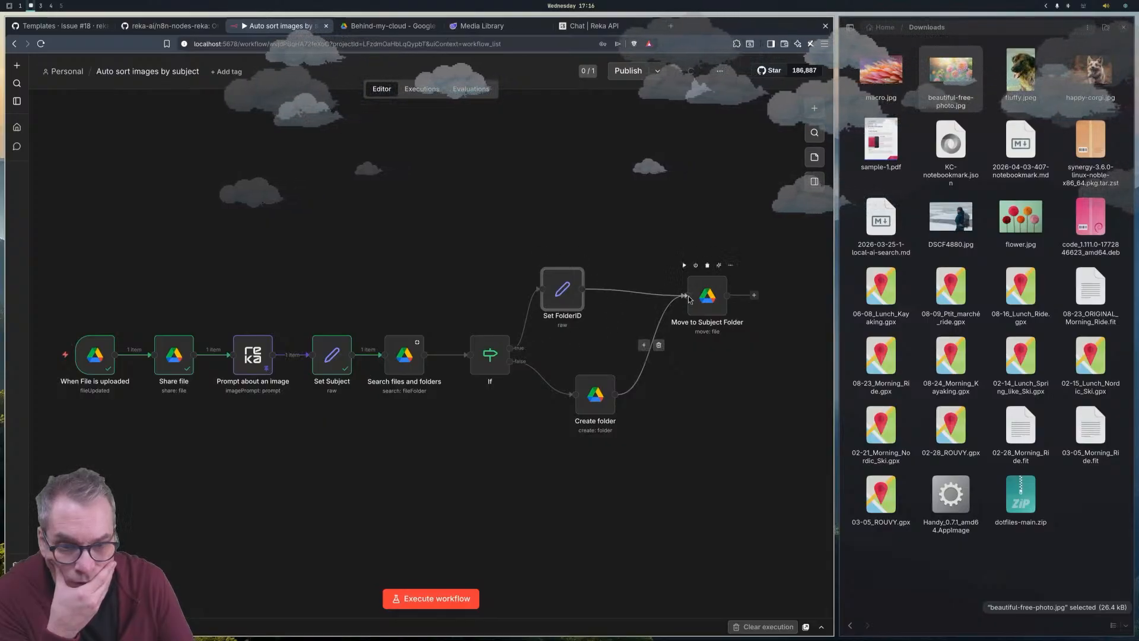
{"action": "left_click_drag", "start_coordinate": [568, 292], "coordinate": [569, 305]}
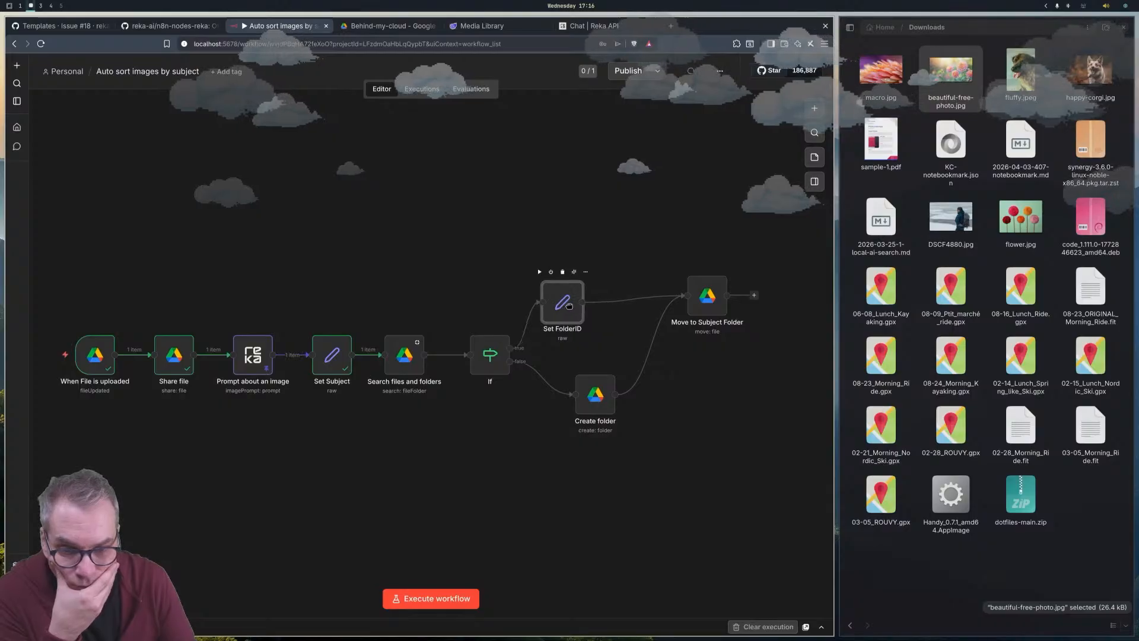
- Set folderID to {{ $('Search files and folders').item.json.id }} in Set FolderID, and align that node vertically with Create folder
{"action": "double_click", "coordinate": [569, 306]}
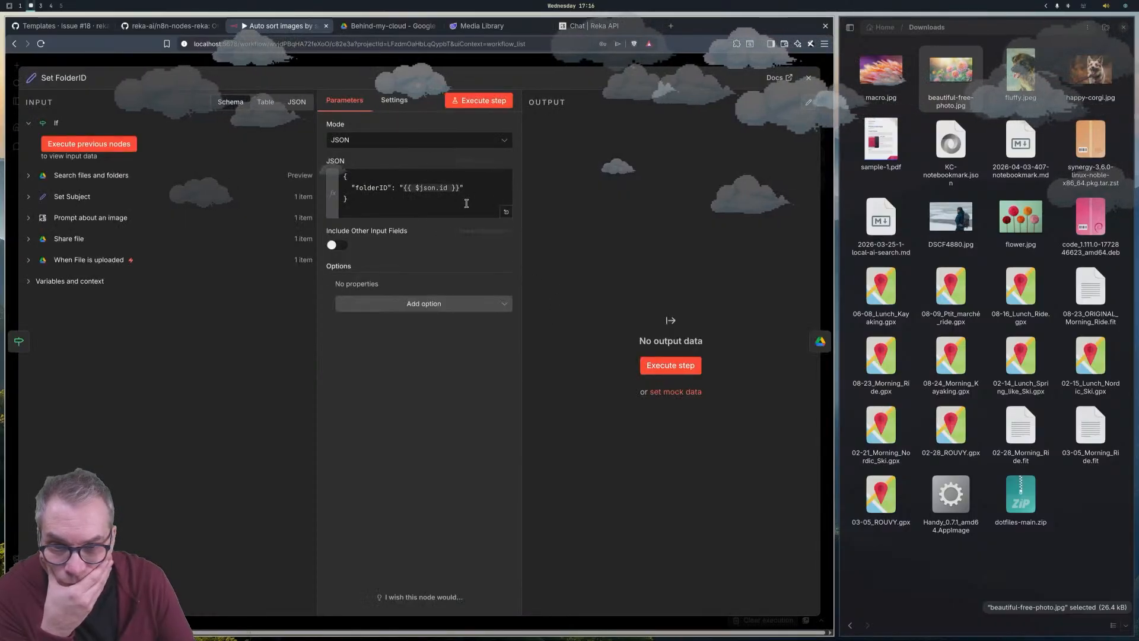
{"action": "left_click_drag", "start_coordinate": [463, 188], "coordinate": [404, 185]}
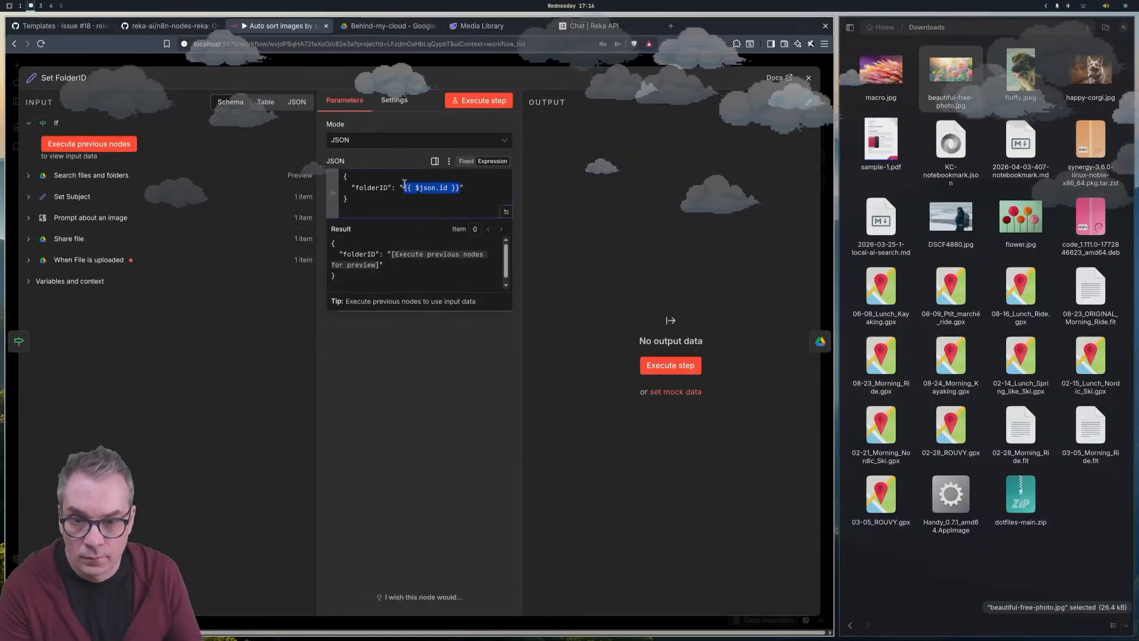
{"action": "key", "text": "BackSpace"}
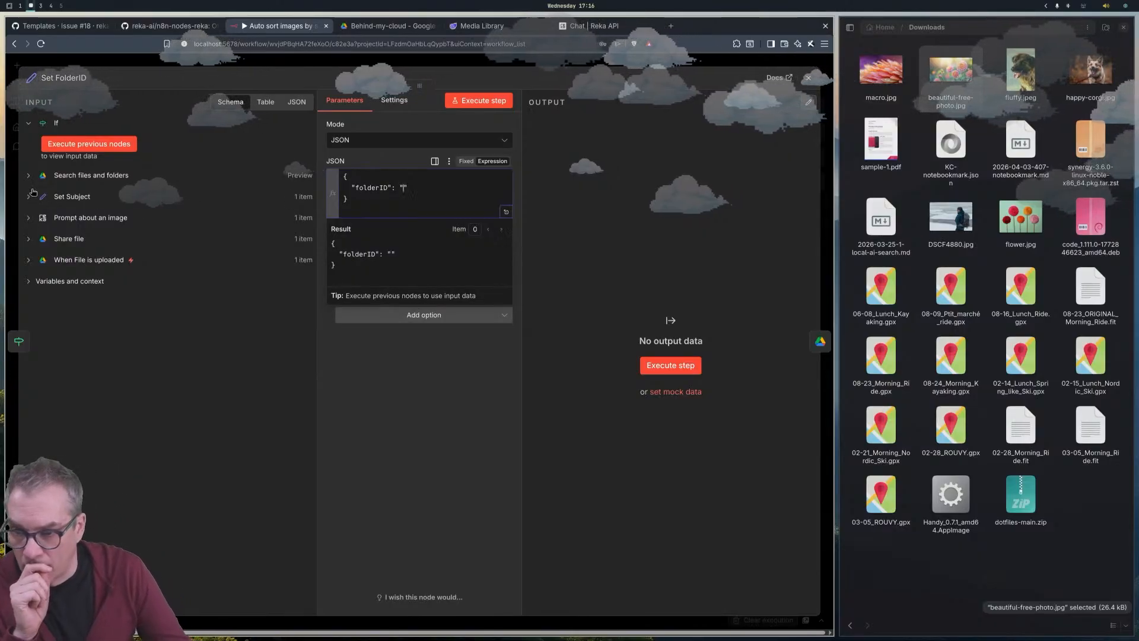
{"action": "left_click", "coordinate": [30, 176]}
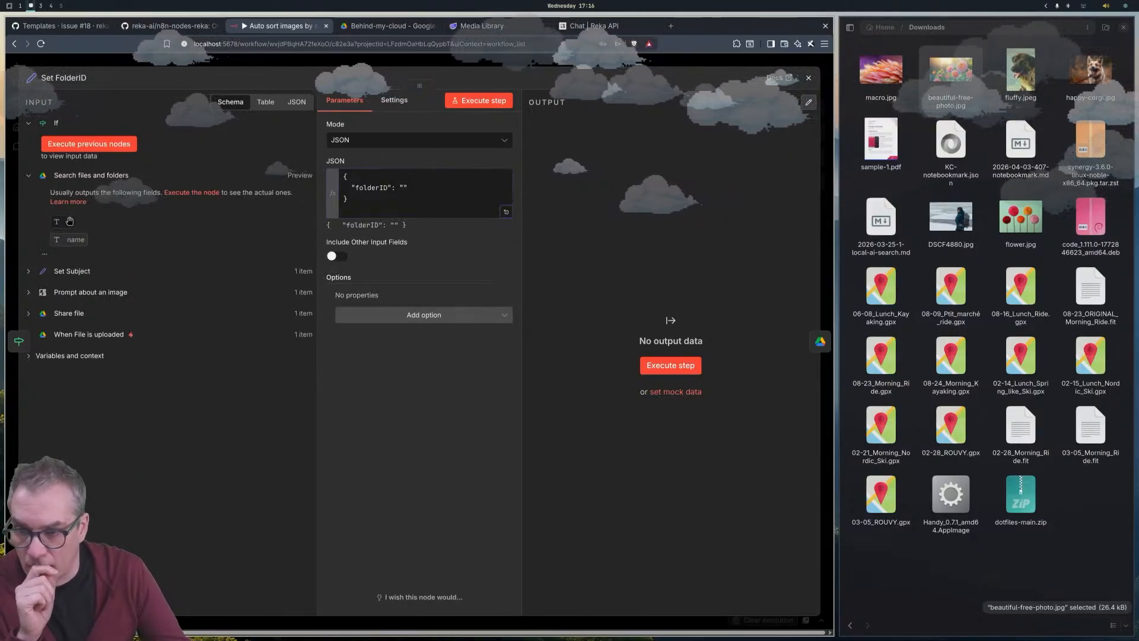
{"action": "left_click_drag", "start_coordinate": [70, 220], "coordinate": [406, 190]}
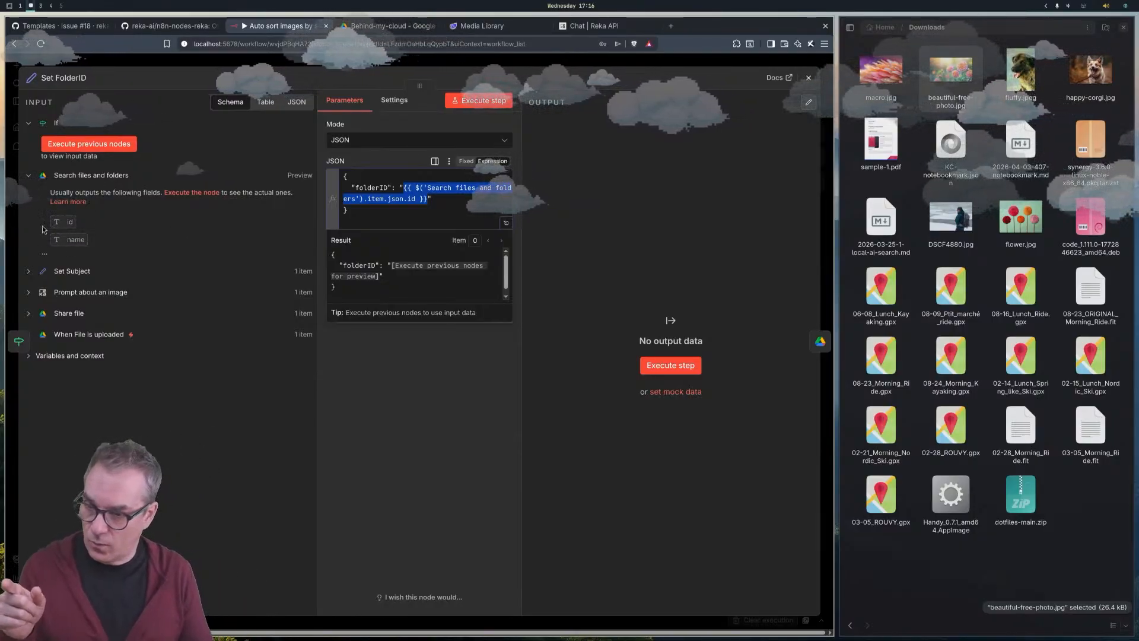
{"action": "left_click", "coordinate": [653, 210]}
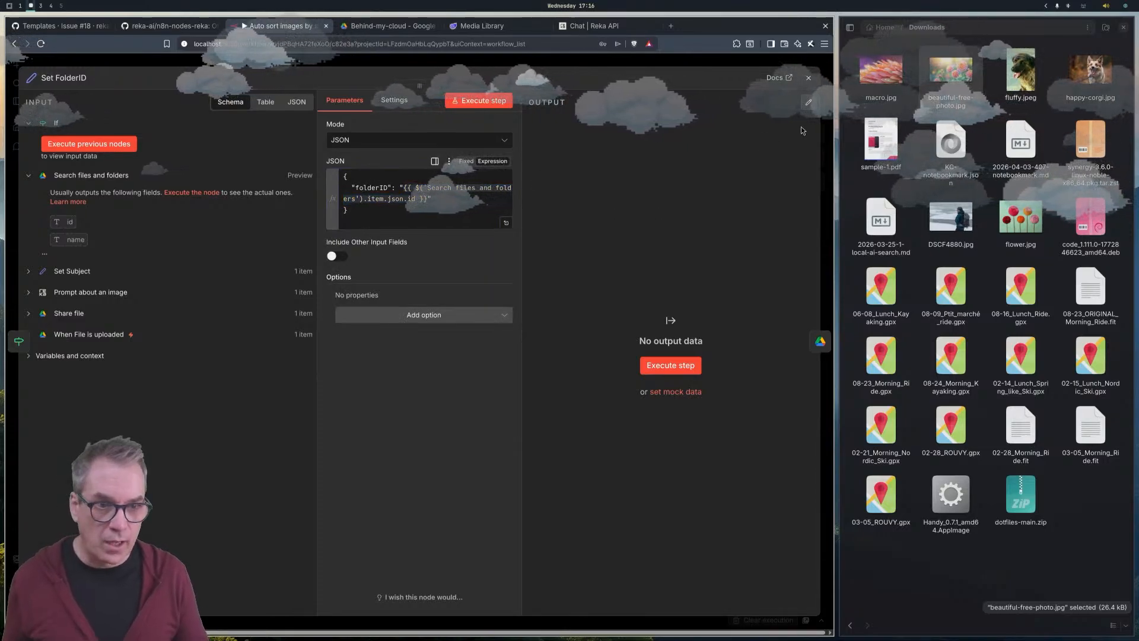
{"action": "left_click", "coordinate": [809, 78]}
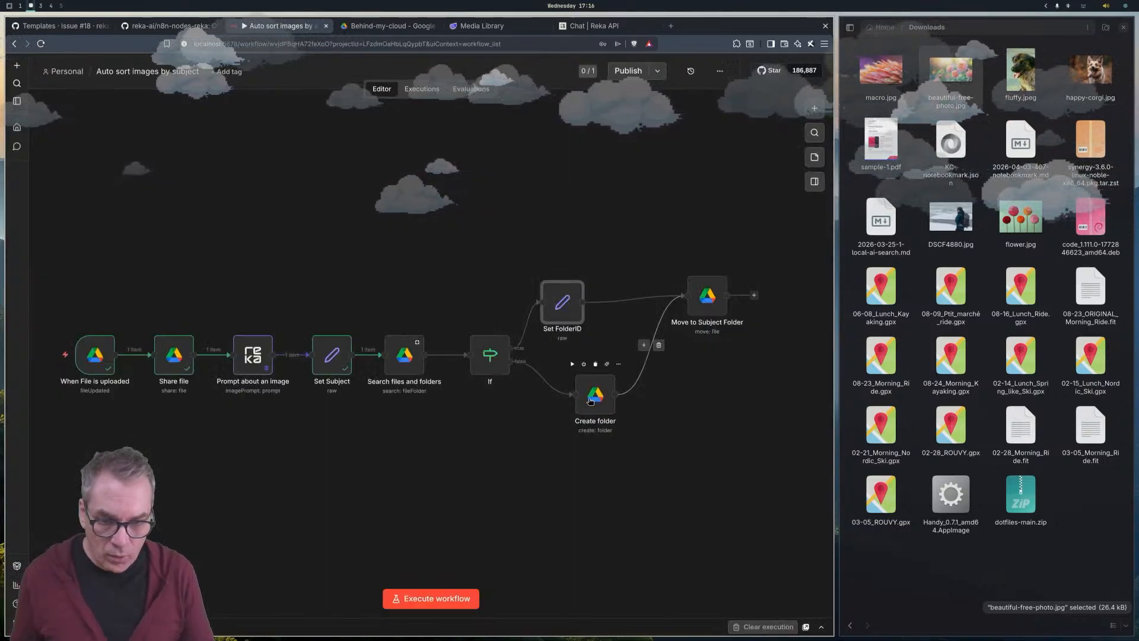
{"action": "left_click_drag", "start_coordinate": [590, 401], "coordinate": [565, 403]}
{"action": "left_click_drag", "start_coordinate": [559, 305], "coordinate": [572, 305]}
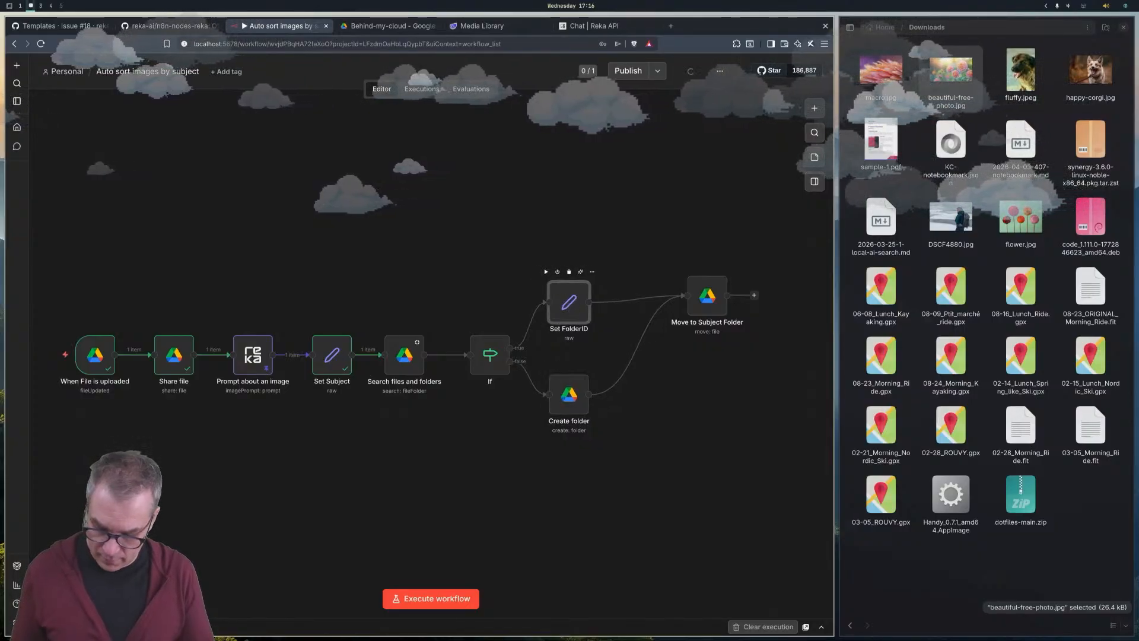
- Duplicate the Set FolderID node and insert the copy between Create folder and Move to Subject Folder
{"action": "key", "text": "ctrl+c"}
{"action": "key", "text": "ctrl+v"}
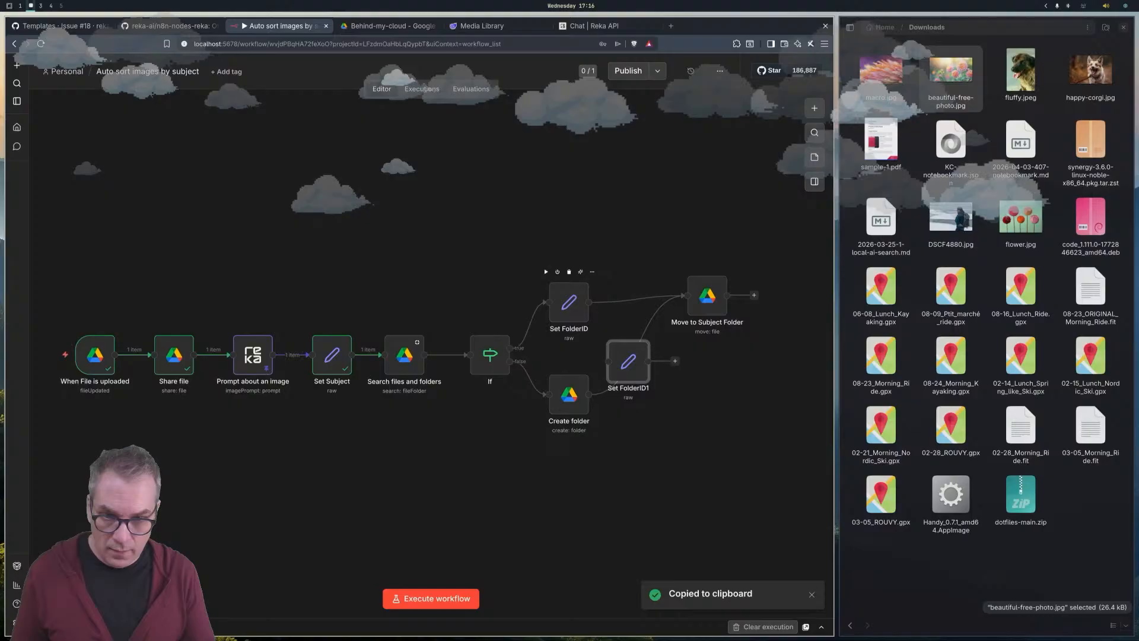
{"action": "left_click_drag", "start_coordinate": [637, 364], "coordinate": [682, 295]}
{"action": "left_click", "coordinate": [646, 346]}
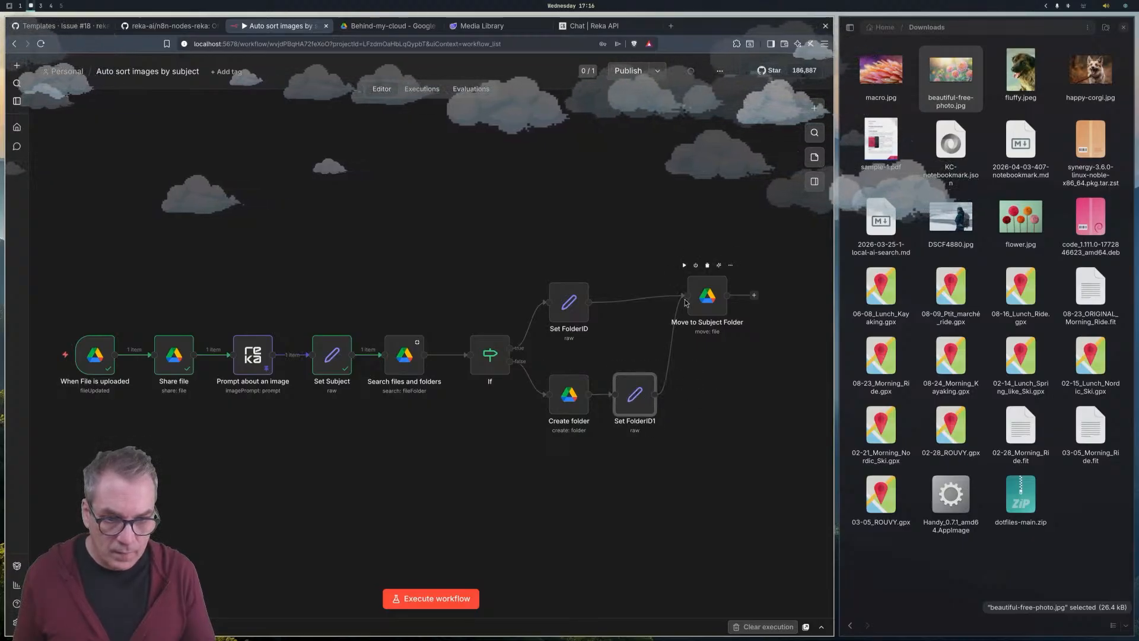
- Switch to Google Drive and move the others, unknowed, flowers and dogs folders in Behind-my-cloud to the trash
{"action": "left_click", "coordinate": [389, 26]}
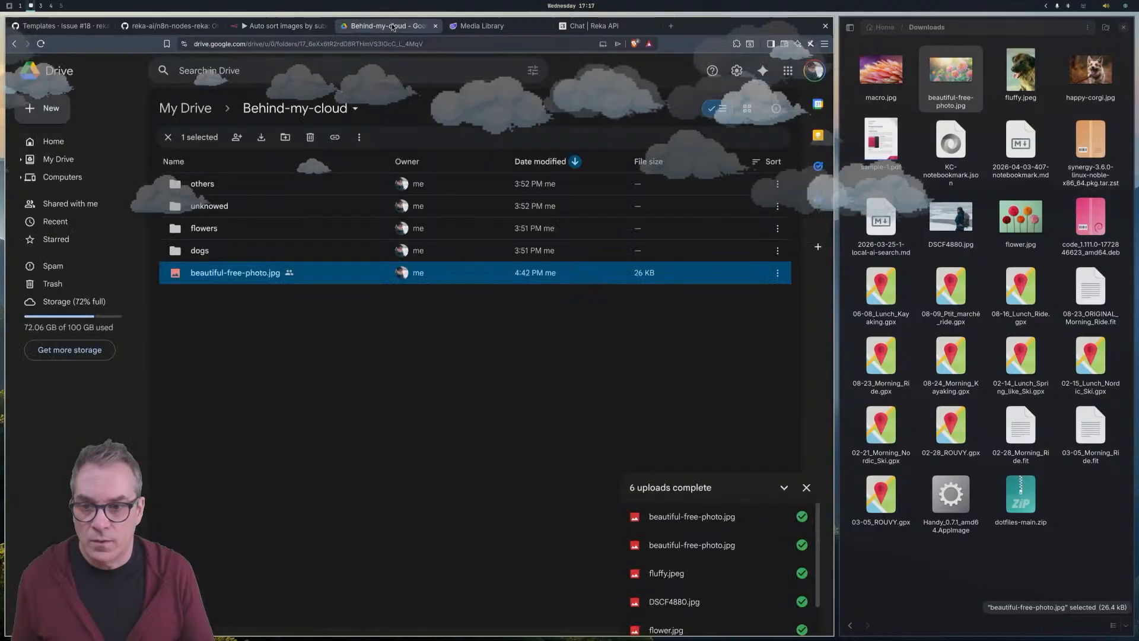
{"action": "left_click", "coordinate": [265, 326]}
{"action": "left_click", "coordinate": [218, 249]}
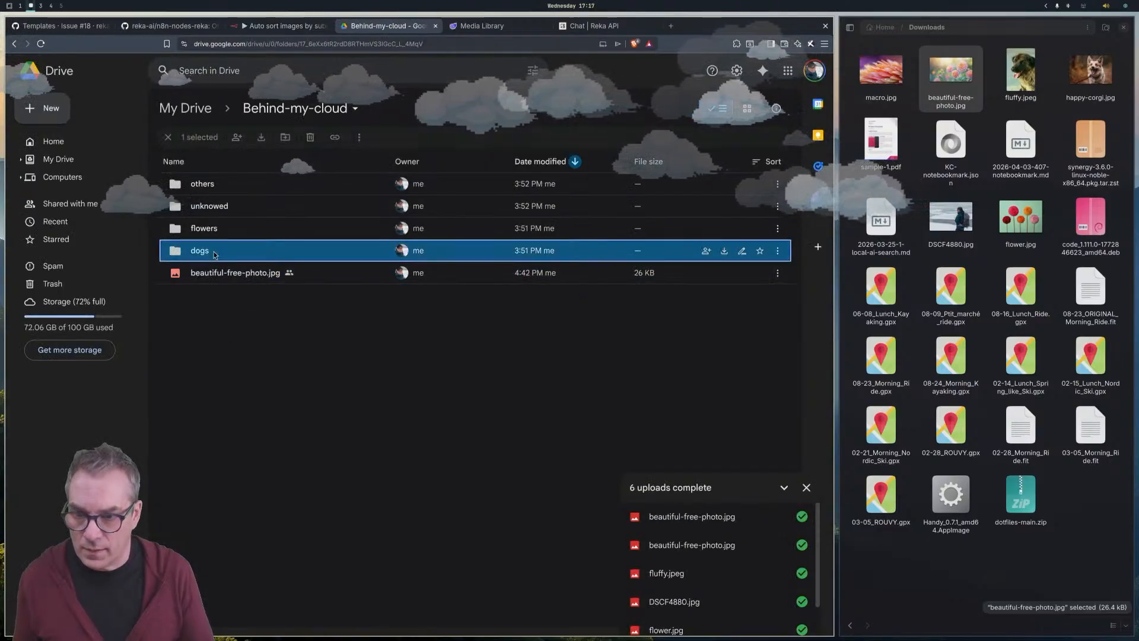
{"action": "left_click", "coordinate": [216, 233], "text": "ctrl"}
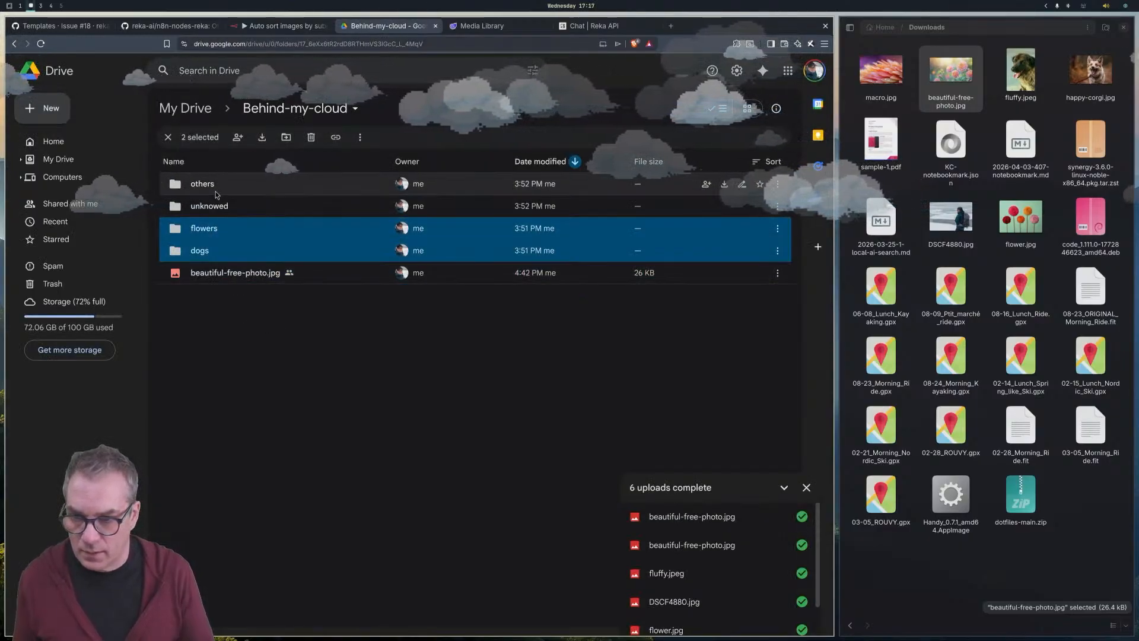
{"action": "left_click", "coordinate": [211, 185], "text": "shift"}
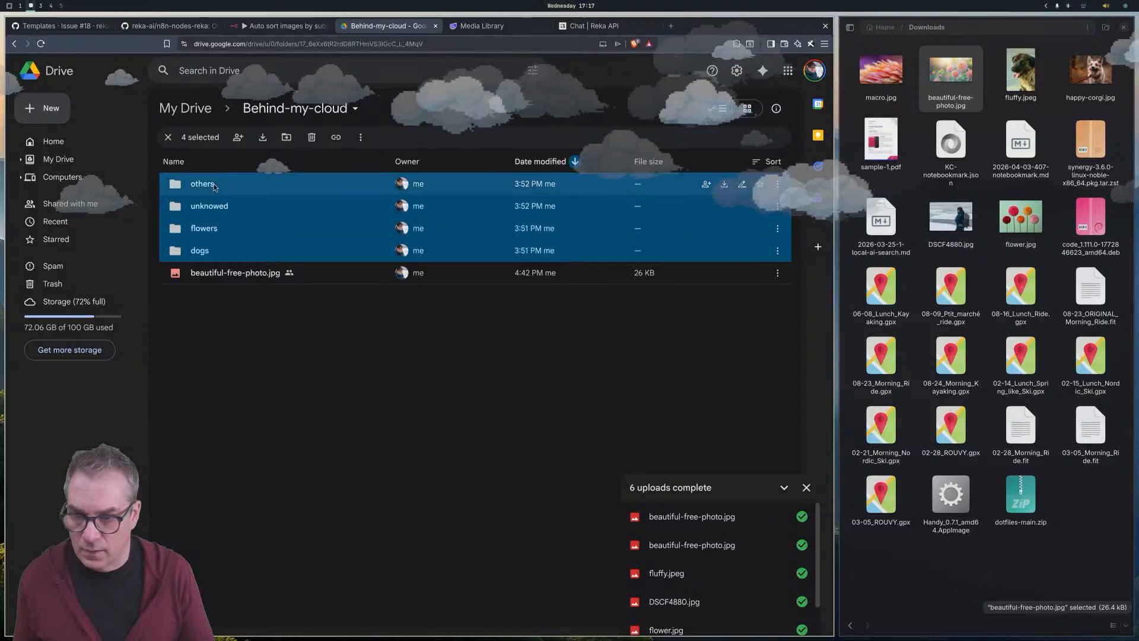
{"action": "left_click", "coordinate": [312, 138]}
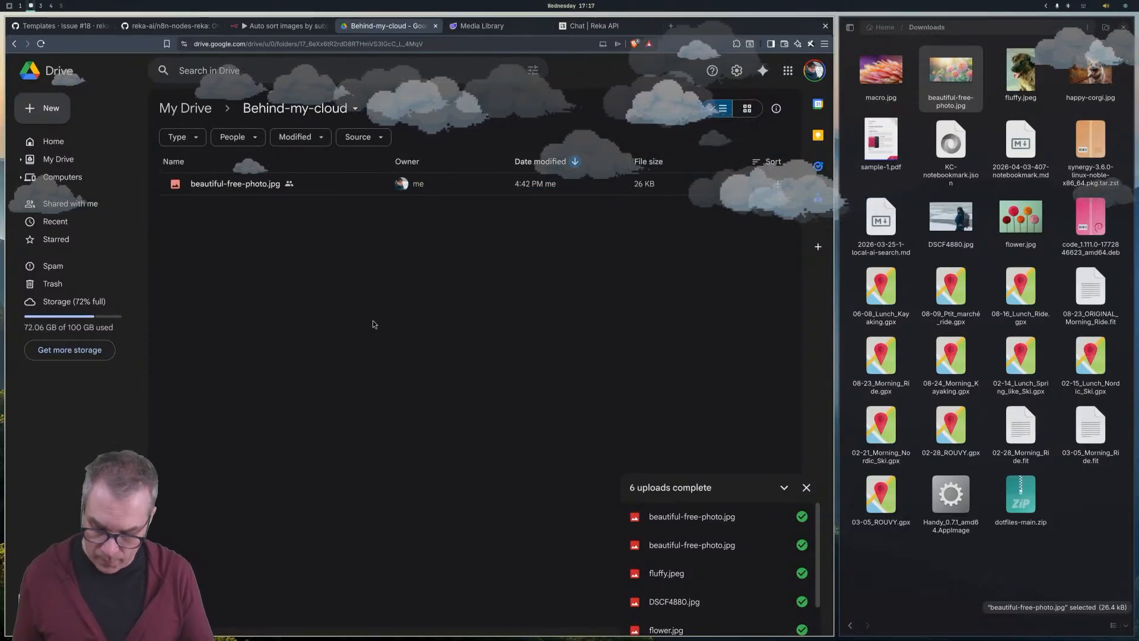
- Return to the n8n workflow and run only the Search files and folders node
{"action": "left_click", "coordinate": [287, 26]}
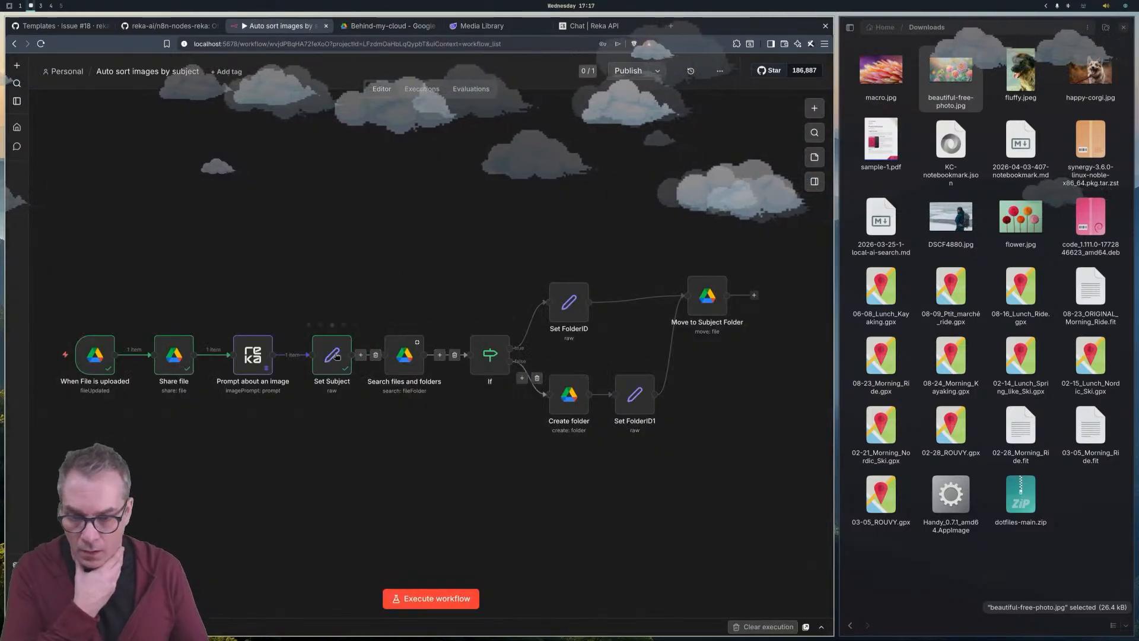
{"action": "left_click", "coordinate": [405, 354]}
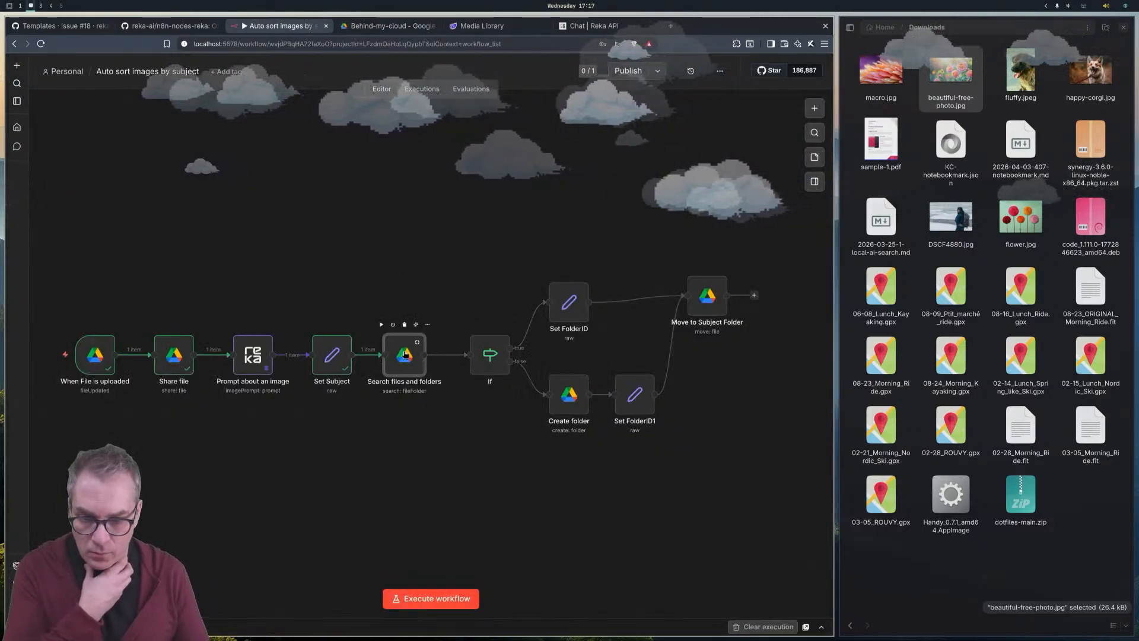
{"action": "double_click", "coordinate": [405, 354]}
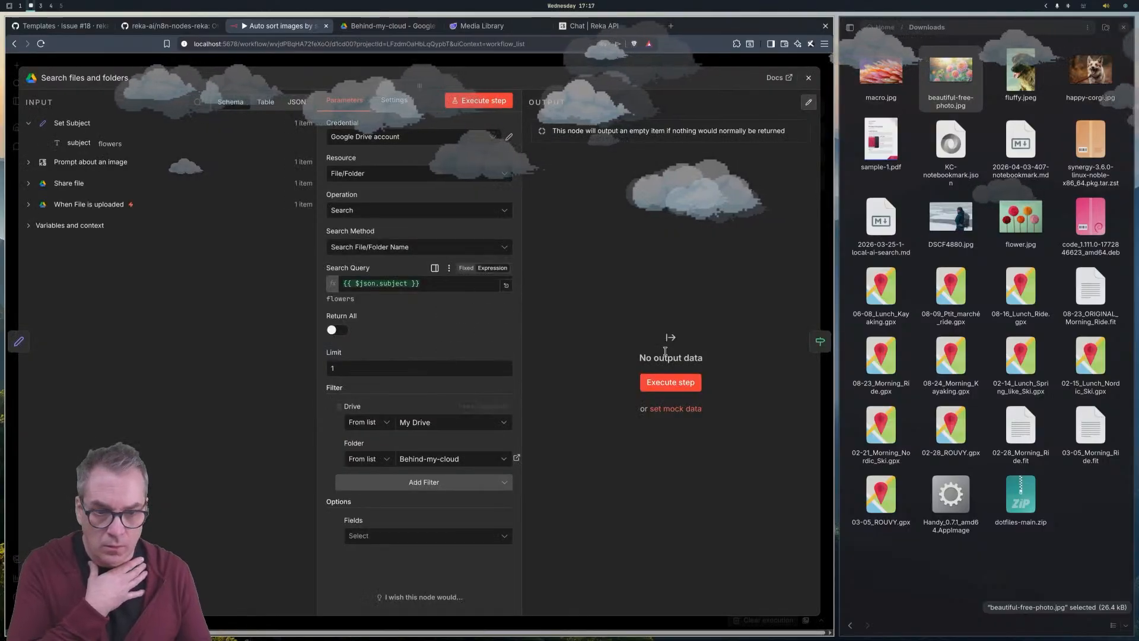
{"action": "left_click", "coordinate": [487, 101]}
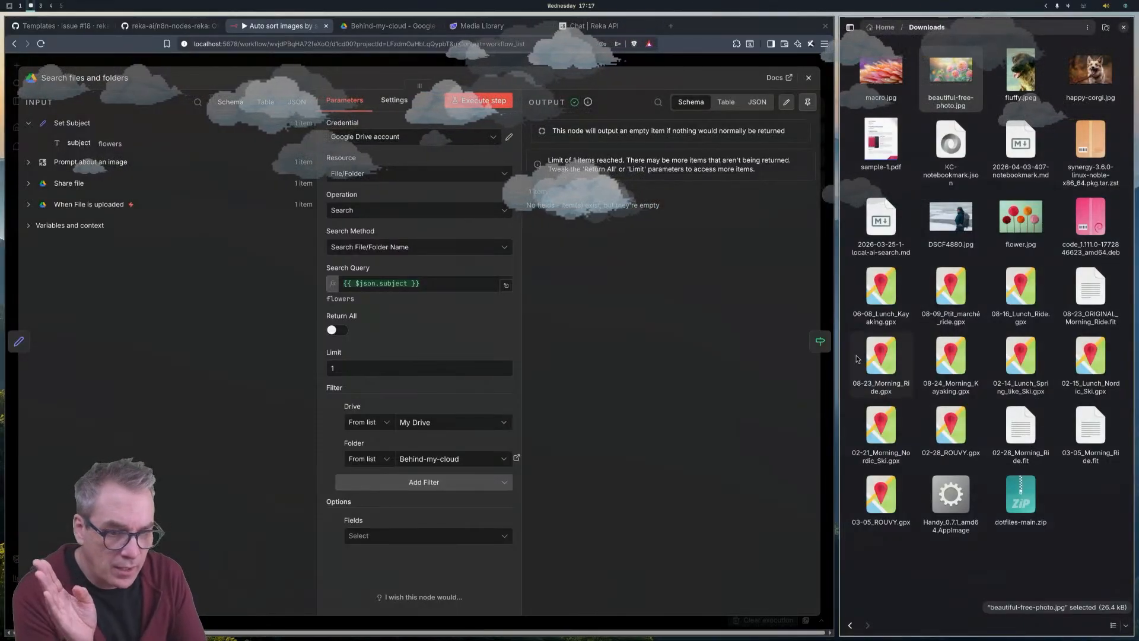
- Run the If node on the search output, followed by the Create folder node on its false branch
{"action": "left_click", "coordinate": [819, 341]}
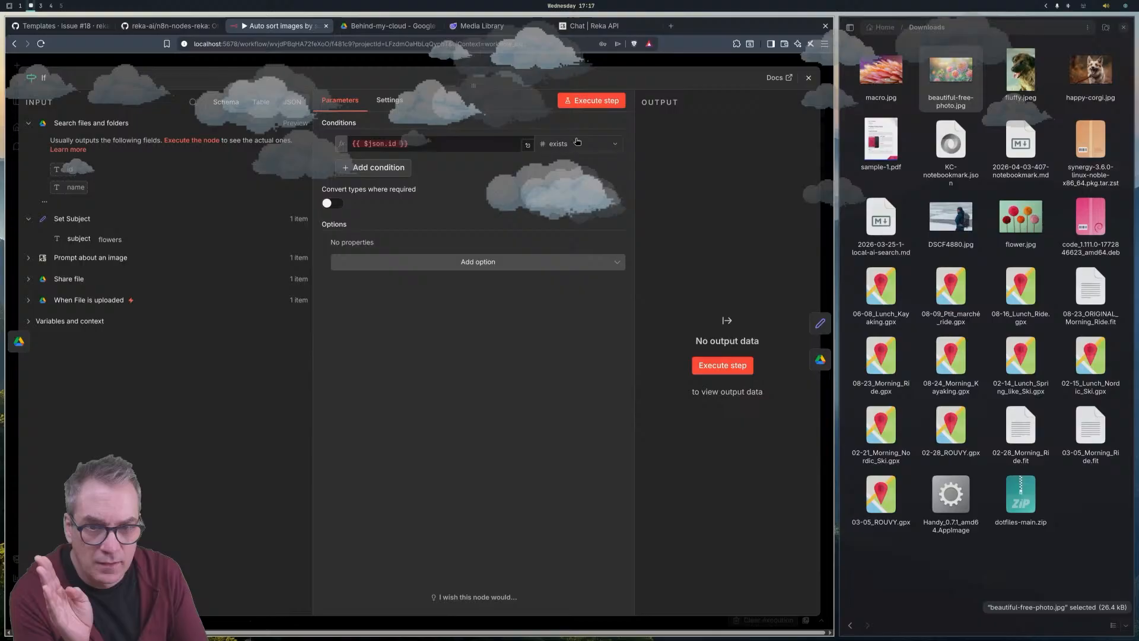
{"action": "left_click", "coordinate": [590, 101]}
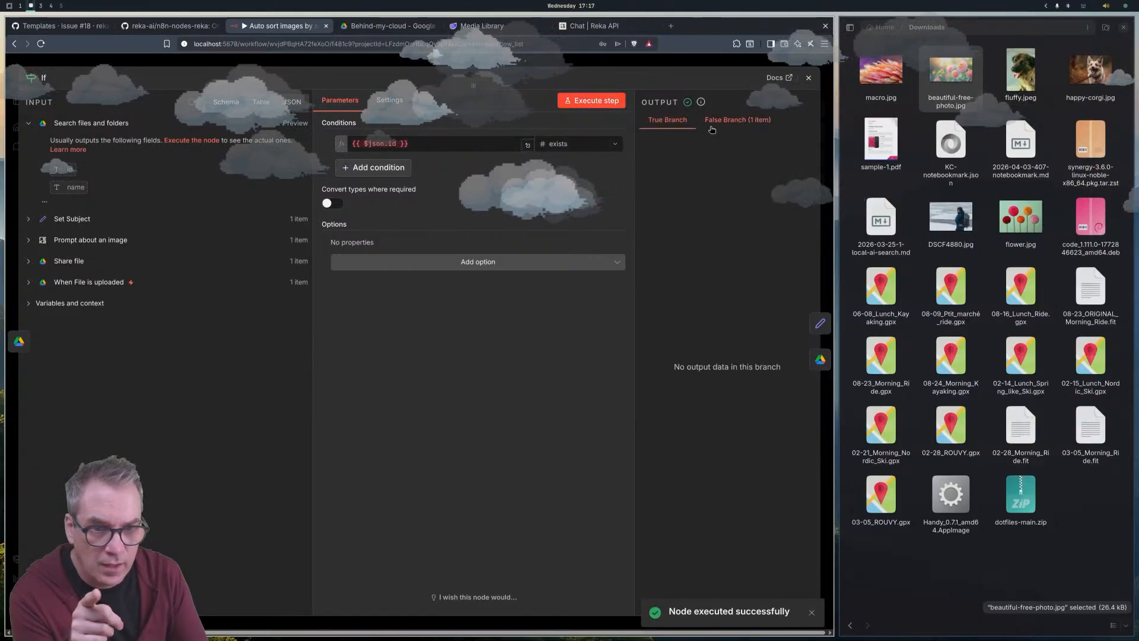
{"action": "left_click", "coordinate": [820, 362]}
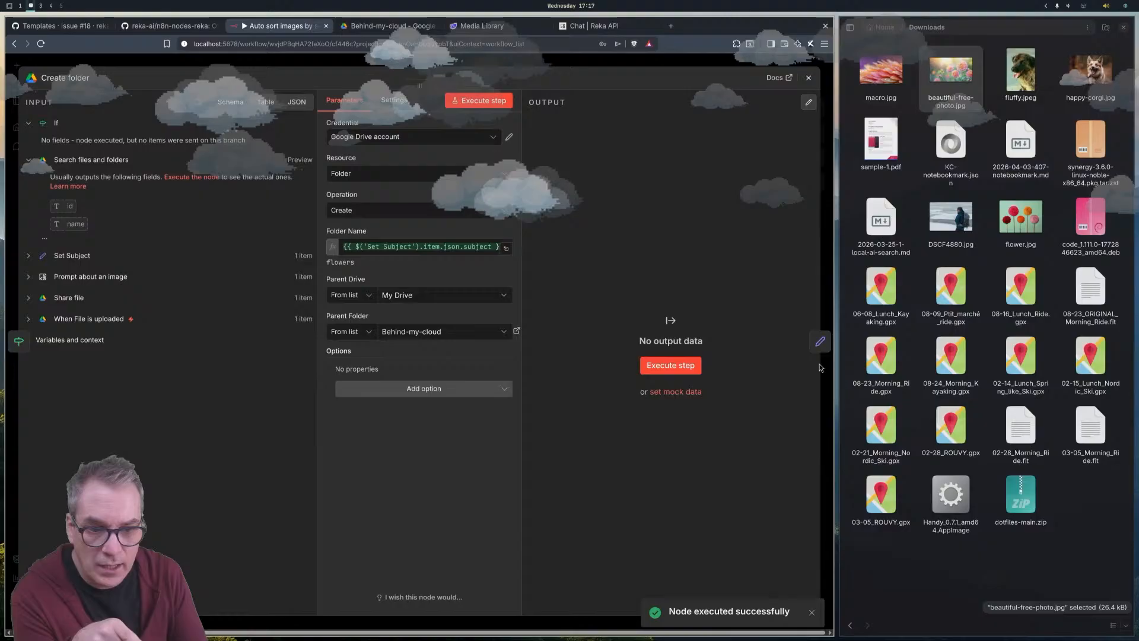
{"action": "left_click", "coordinate": [484, 101]}
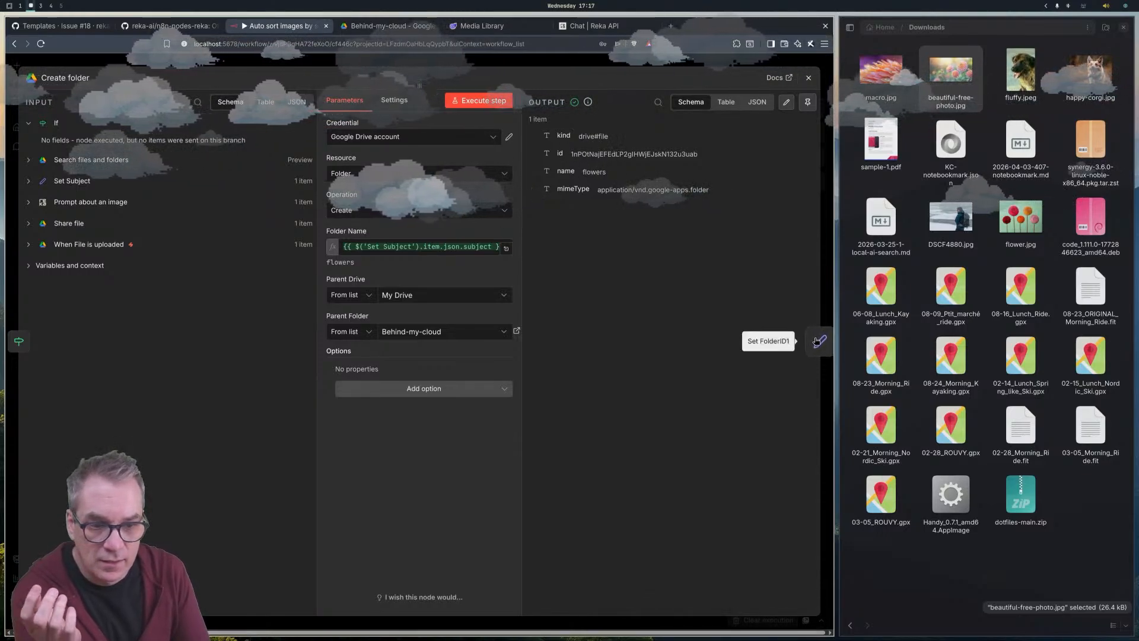
- Set folderID to {{ $json.id }} from Create folder in the Set FolderID1 JSON, and run that node
{"action": "left_click", "coordinate": [819, 341]}
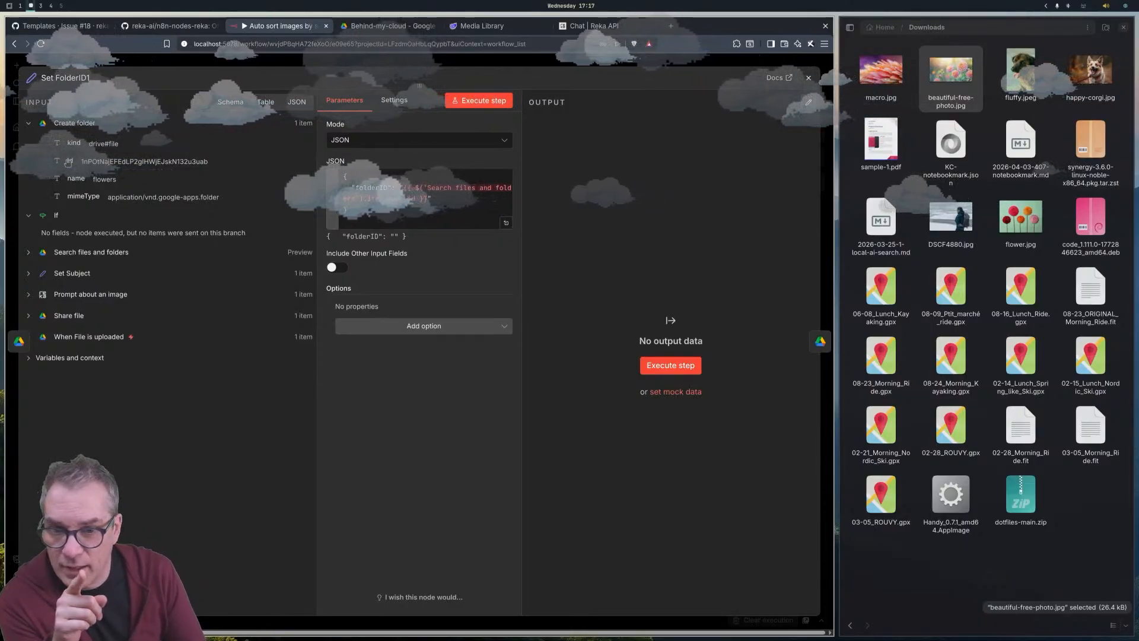
{"action": "left_click", "coordinate": [425, 199]}
{"action": "left_click_drag", "start_coordinate": [428, 199], "coordinate": [404, 188]}
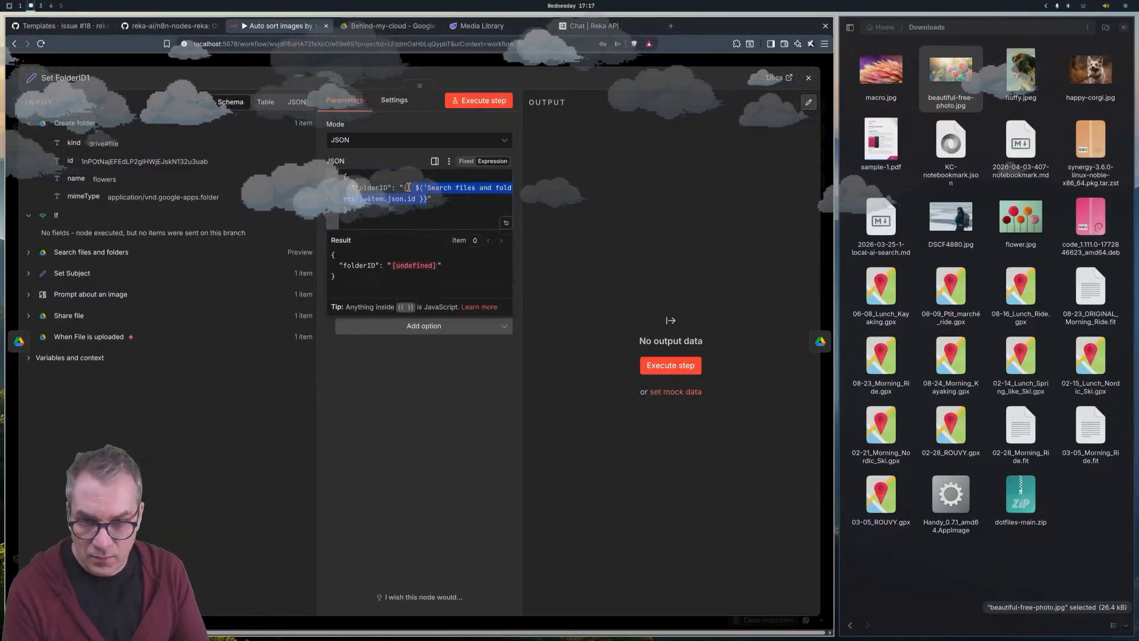
{"action": "key", "text": "BackSpace"}
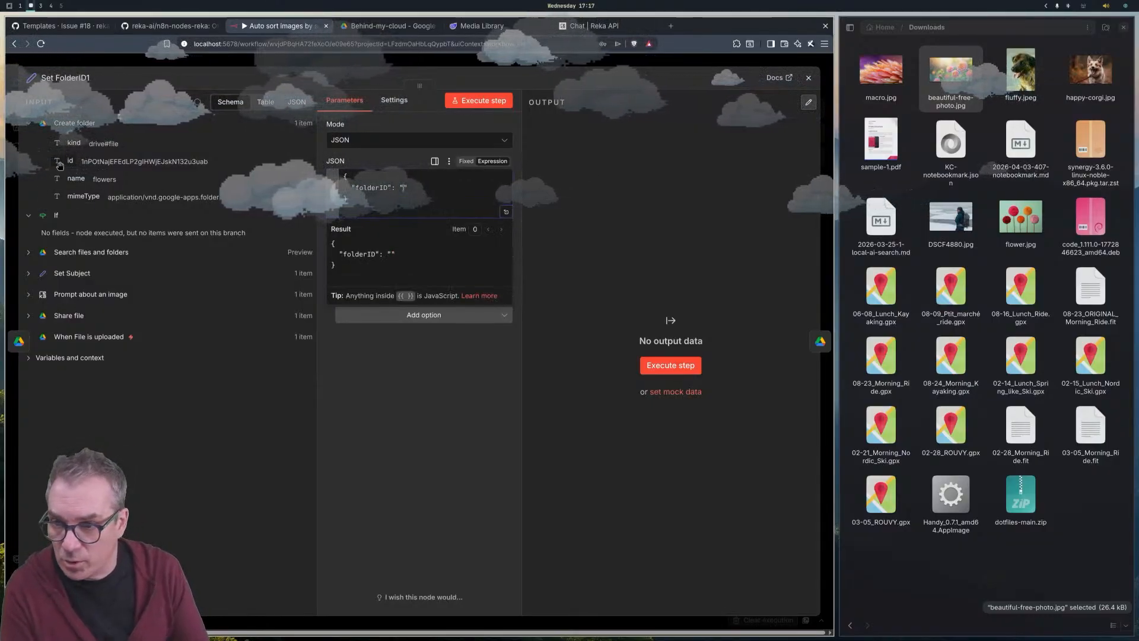
{"action": "left_click_drag", "start_coordinate": [70, 160], "coordinate": [403, 188]}
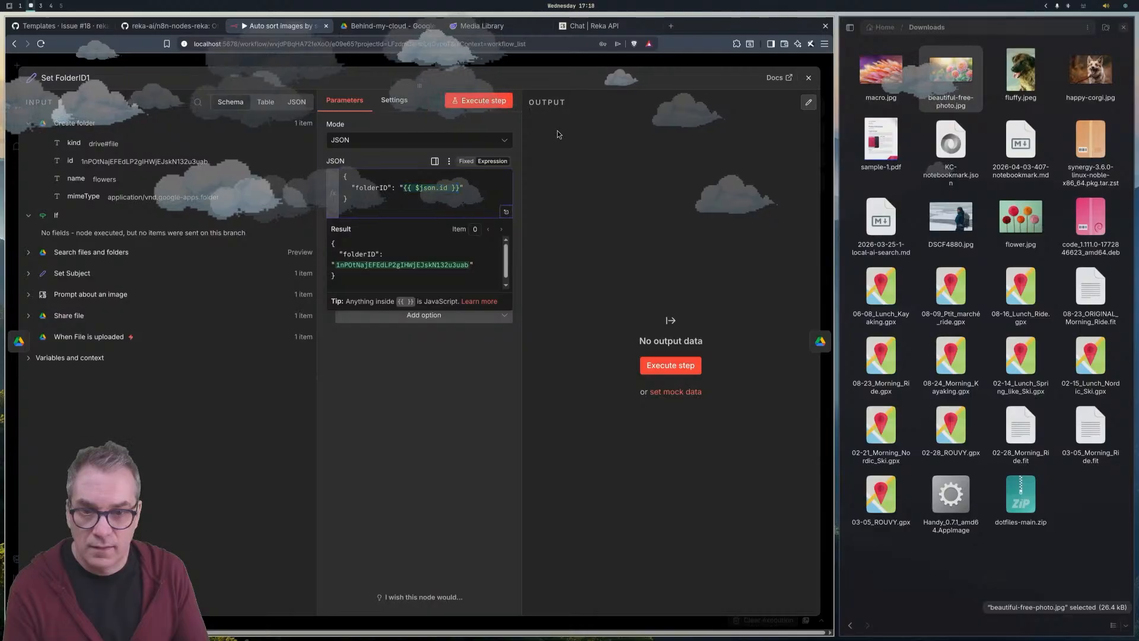
{"action": "left_click", "coordinate": [485, 102]}
{"action": "left_click", "coordinate": [481, 102]}
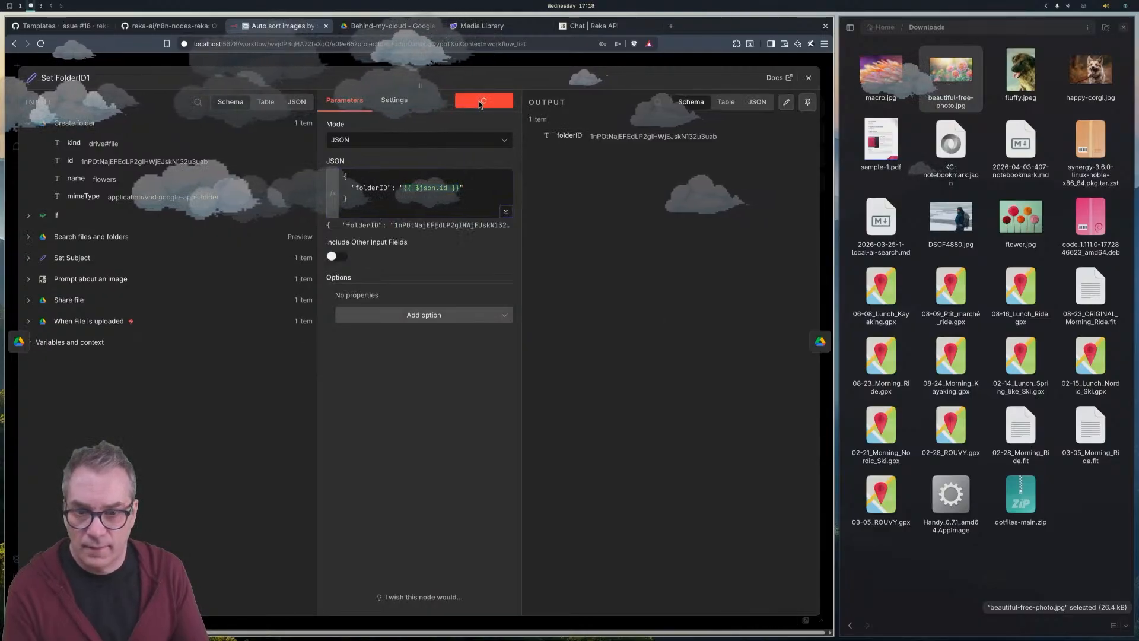
- Set the Parent Folder of Move to Subject Folder to By ID with {{ $json.folderID }}, and run the node
{"action": "left_click", "coordinate": [818, 347]}
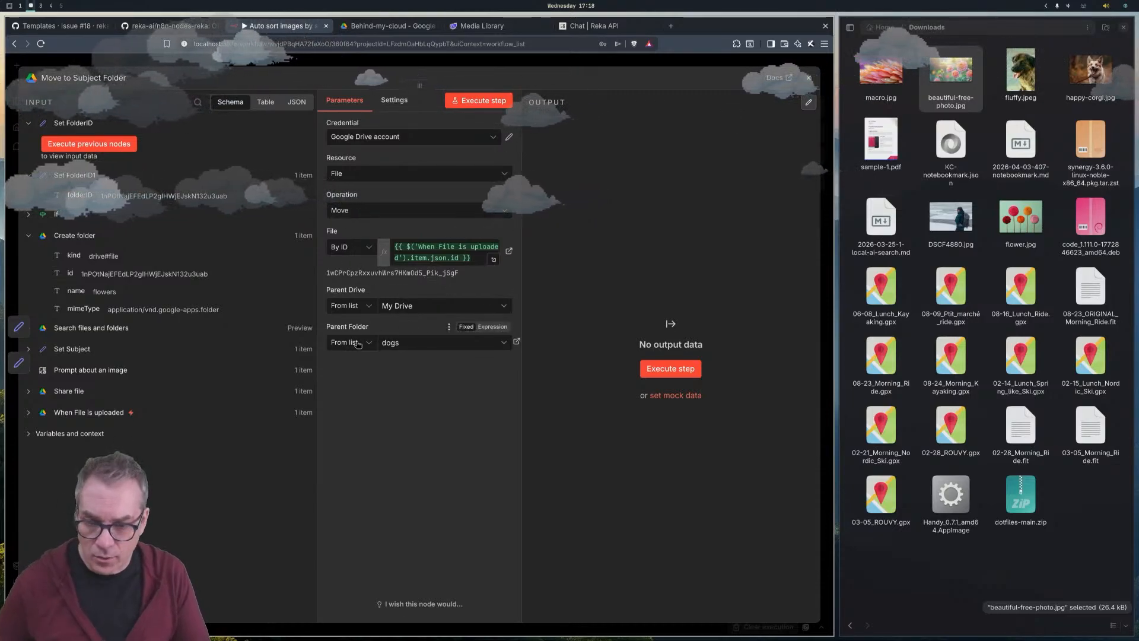
{"action": "left_click", "coordinate": [359, 344]}
{"action": "left_click", "coordinate": [347, 408]}
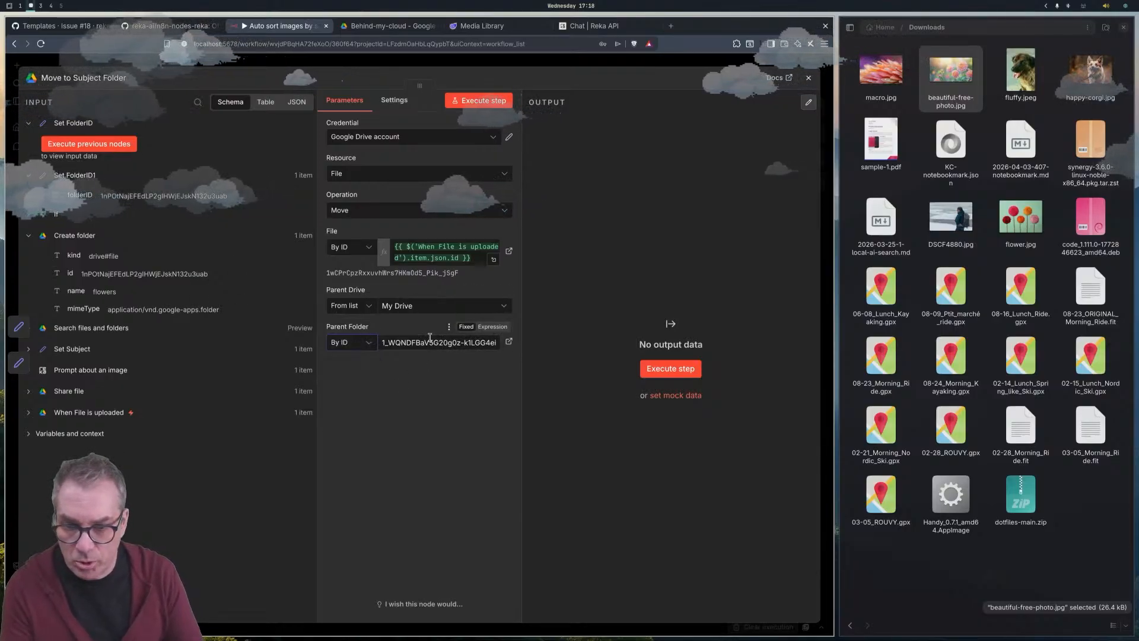
{"action": "left_click_drag", "start_coordinate": [59, 196], "coordinate": [397, 344]}
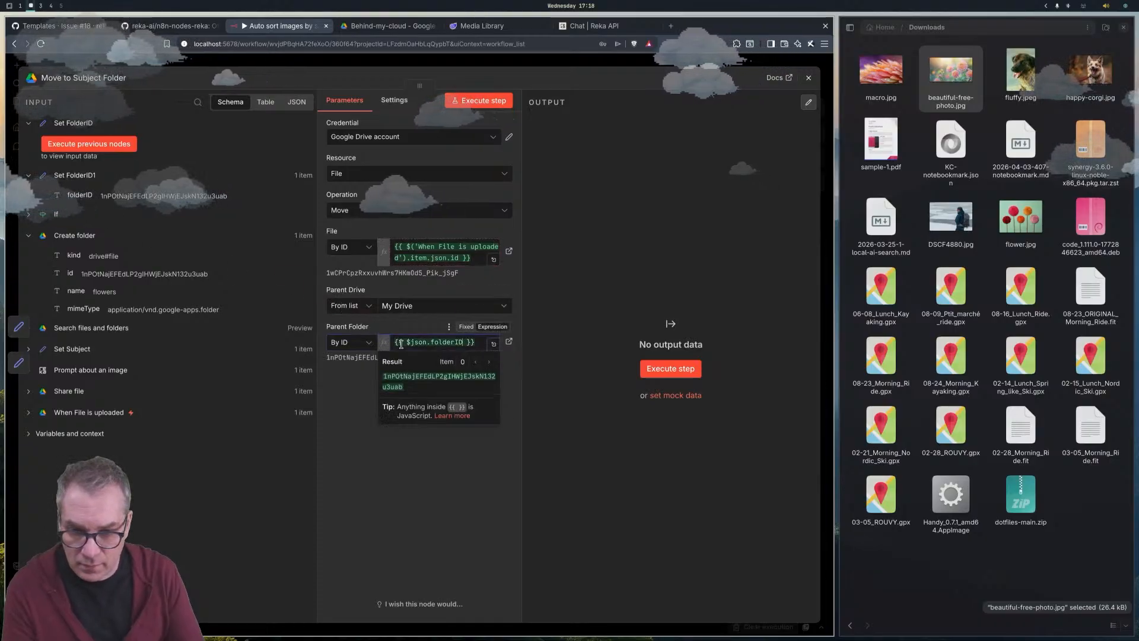
{"action": "left_click", "coordinate": [350, 468]}
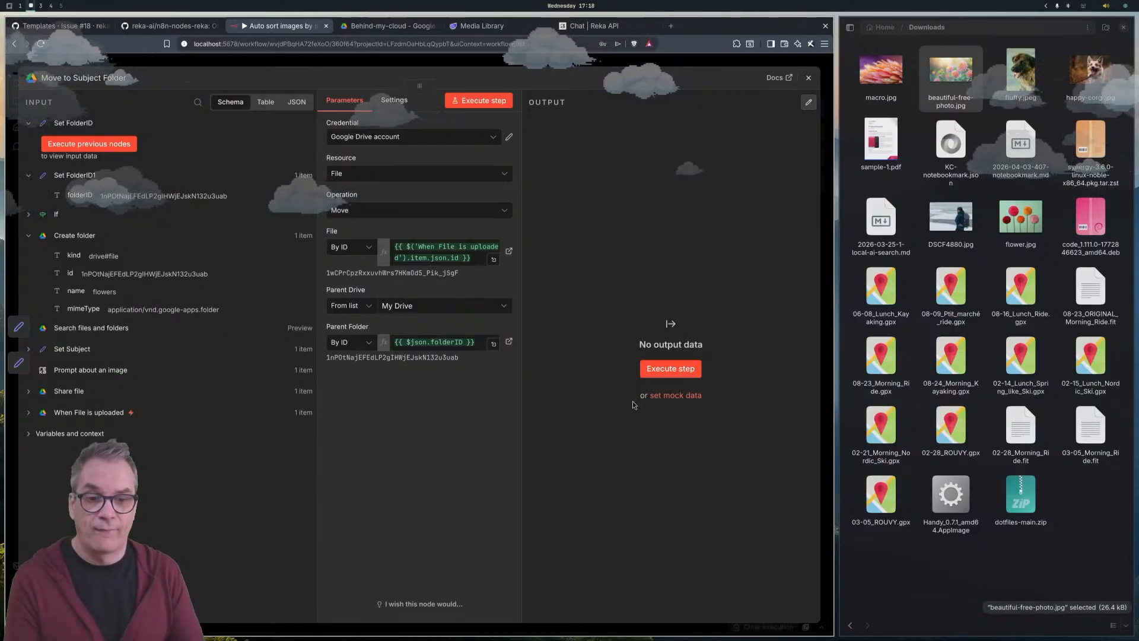
{"action": "left_click", "coordinate": [478, 103]}
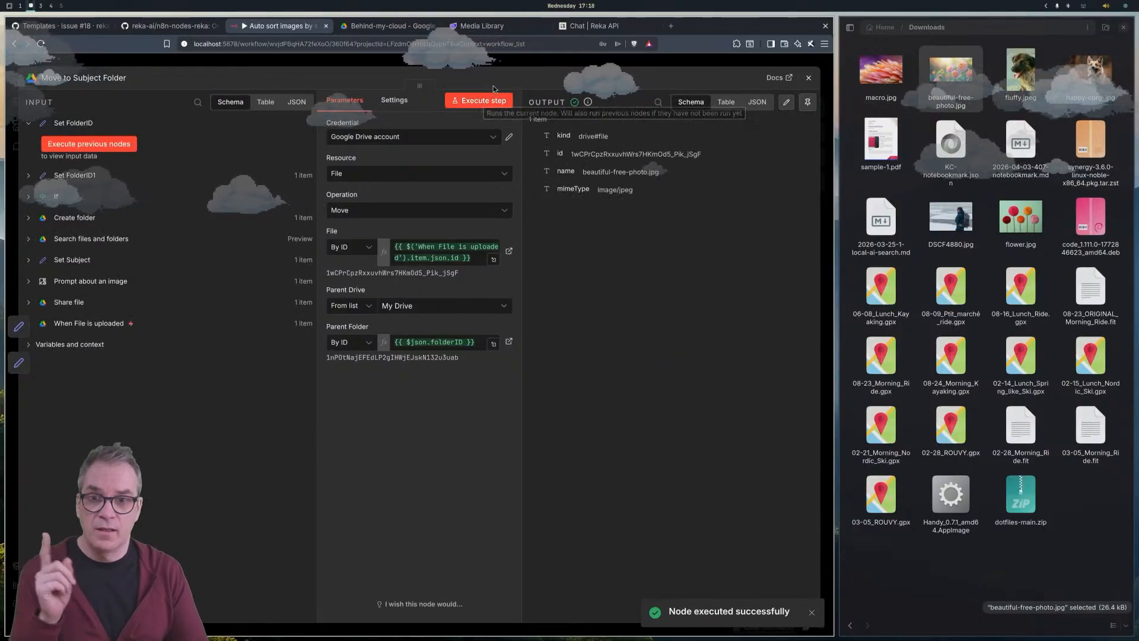
- Switch to Google Drive and open the flowers folder to check where the image was moved
{"action": "left_click", "coordinate": [392, 26]}
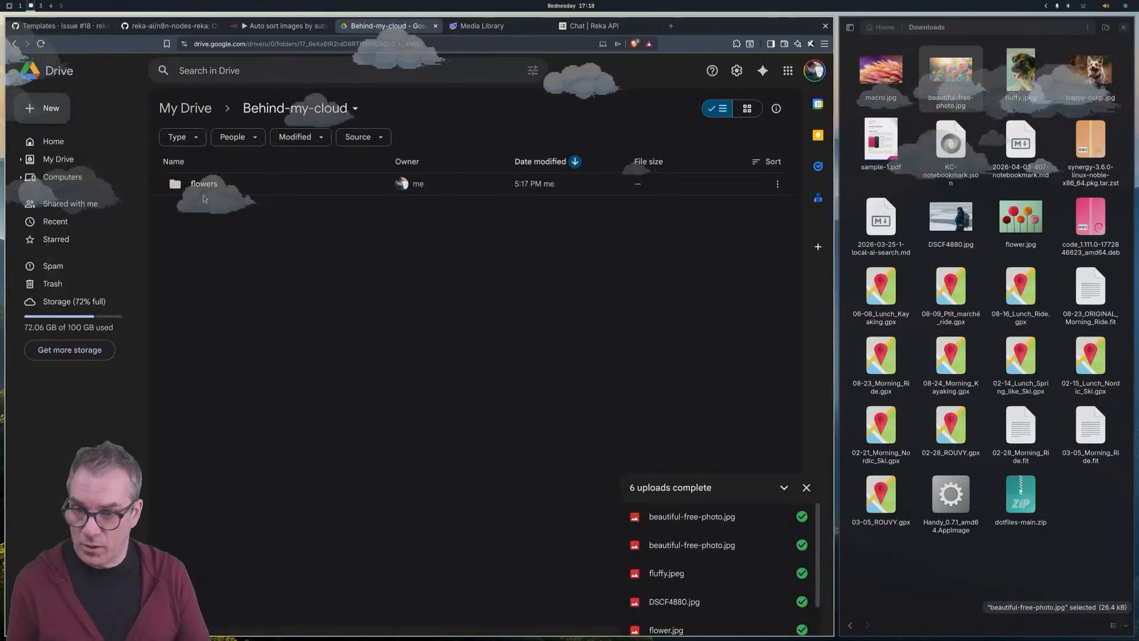
{"action": "double_click", "coordinate": [204, 187]}
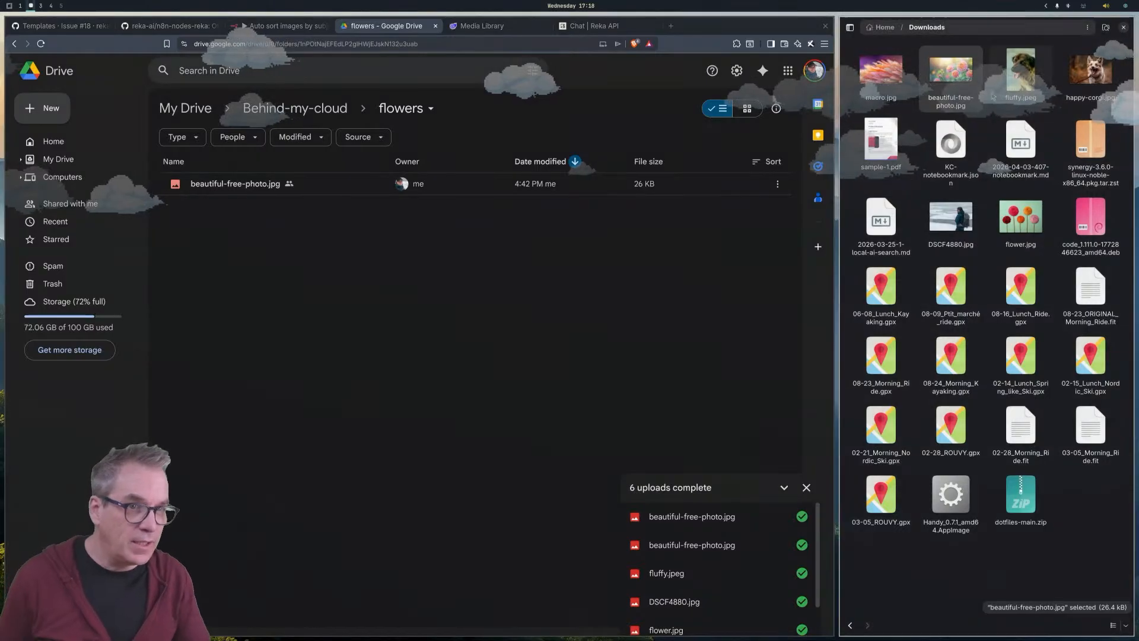
{"action": "left_click_drag", "start_coordinate": [1009, 80], "coordinate": [406, 302]}
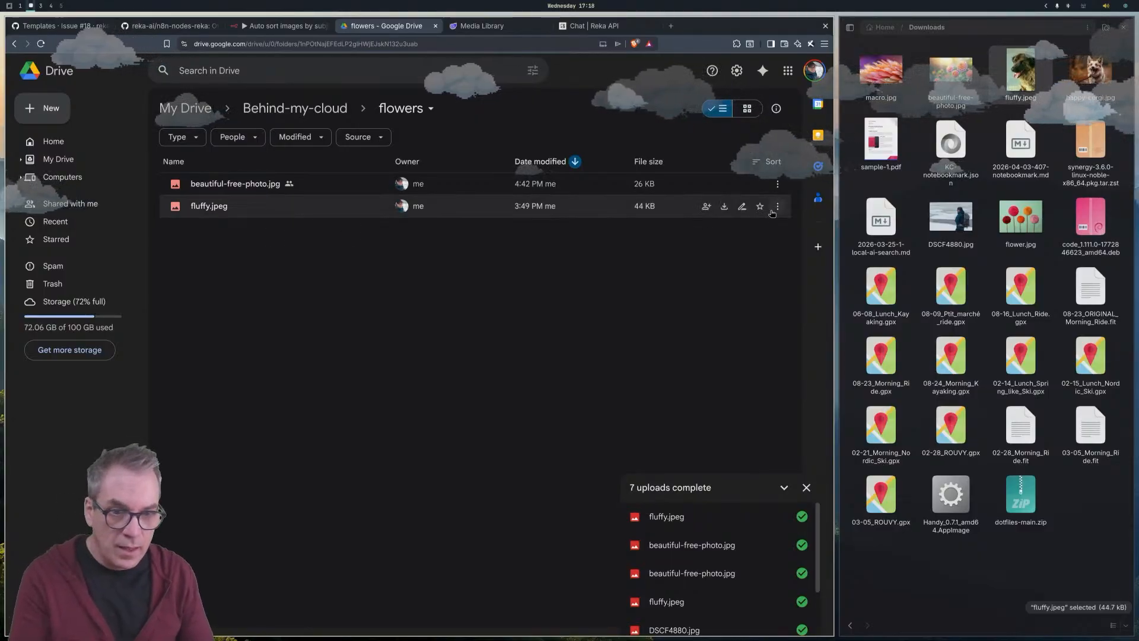
{"action": "left_click", "coordinate": [777, 207]}
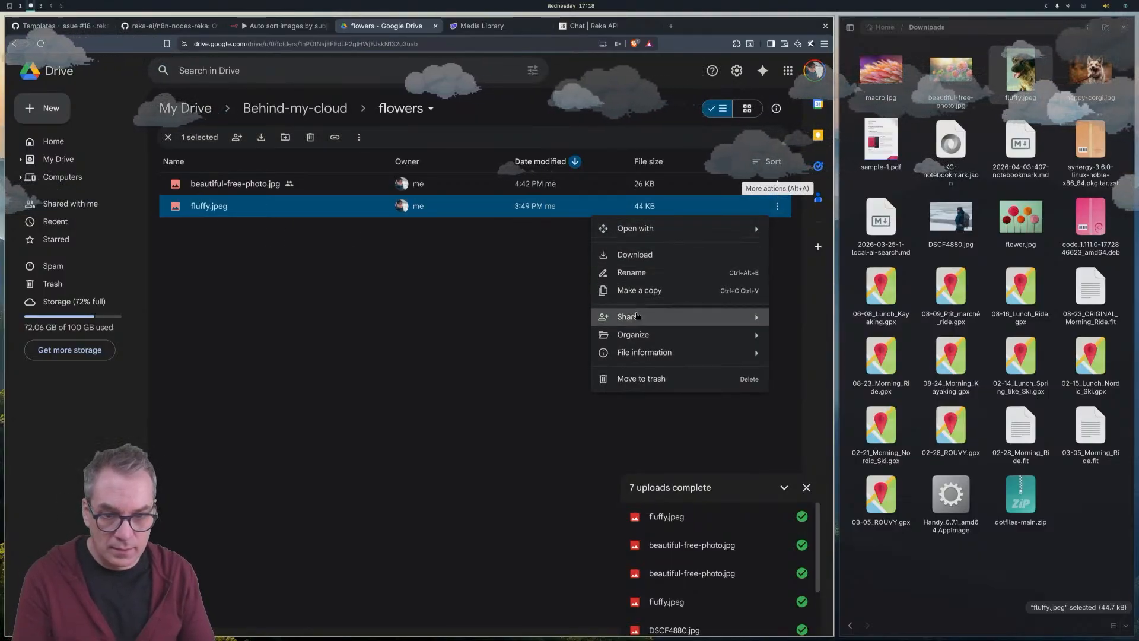
{"action": "left_click", "coordinate": [641, 378]}
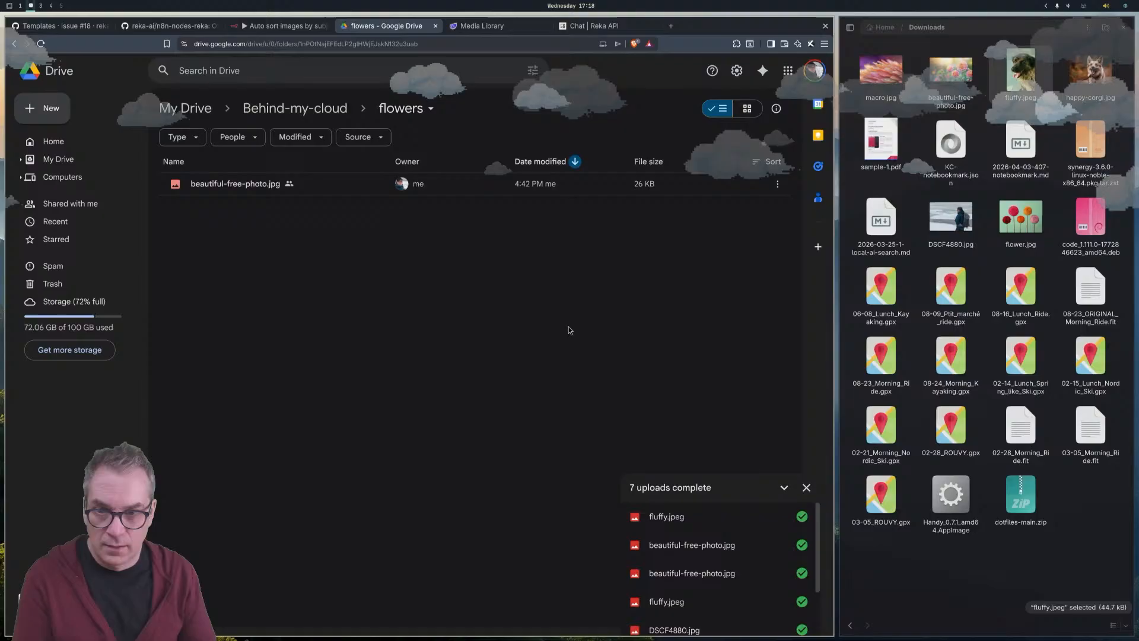
- Go back to the Behind-my-cloud folder and upload fluffy.jpeg there from Downloads
{"action": "left_click", "coordinate": [335, 113]}
{"action": "left_click_drag", "start_coordinate": [1023, 70], "coordinate": [420, 276]}
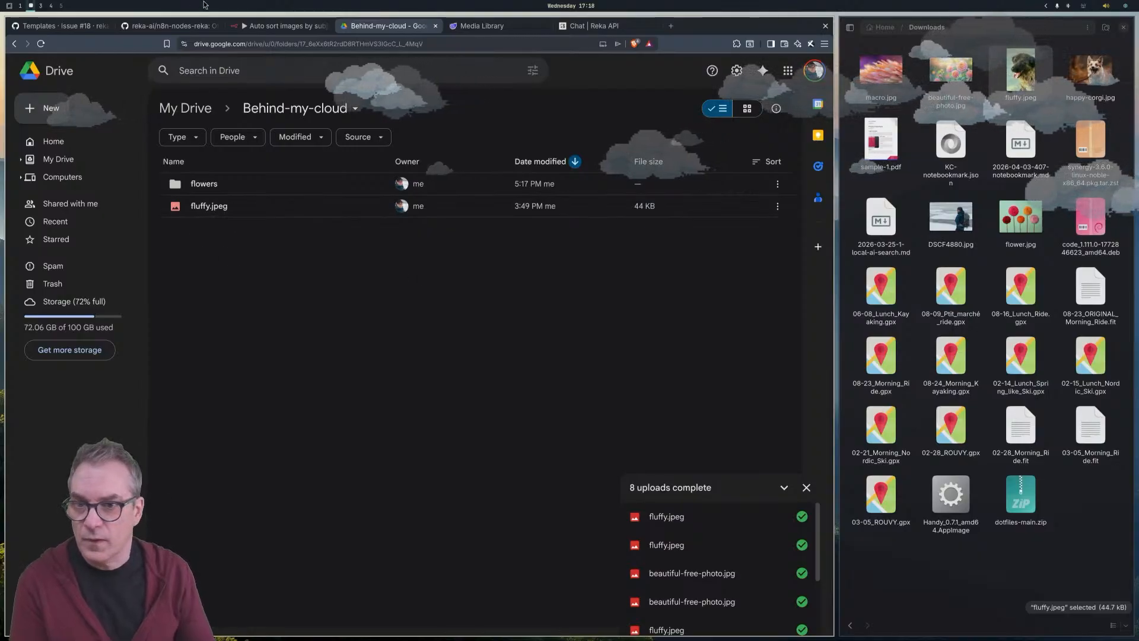
- Return to the n8n workflow and unpin the output data of the Prompt about an image node
{"action": "left_click", "coordinate": [274, 26]}
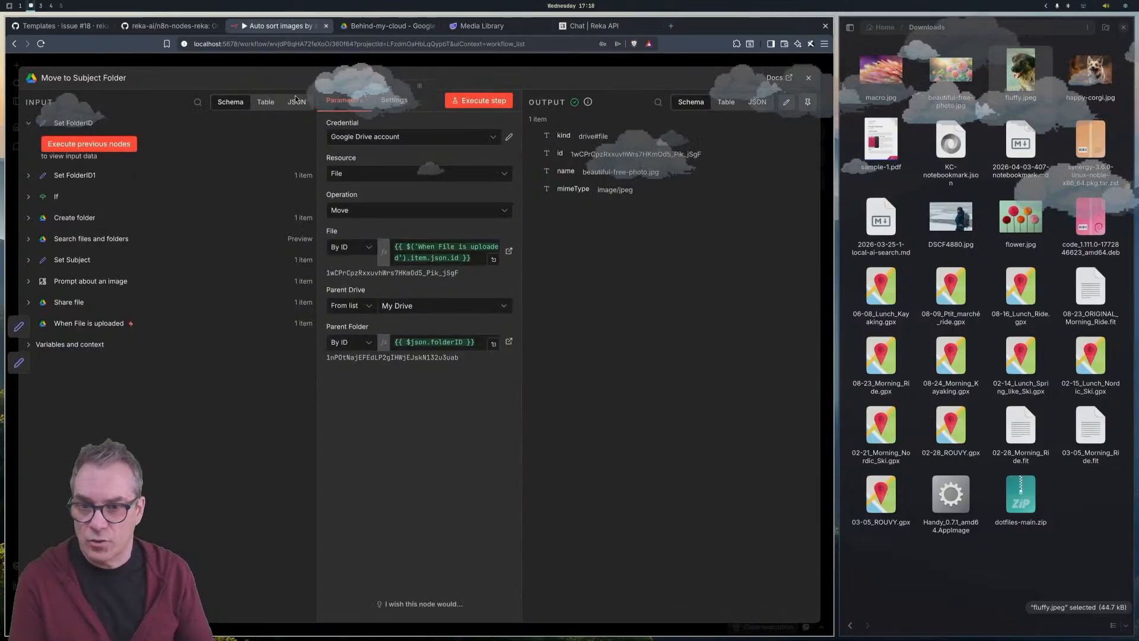
{"action": "left_click", "coordinate": [809, 78]}
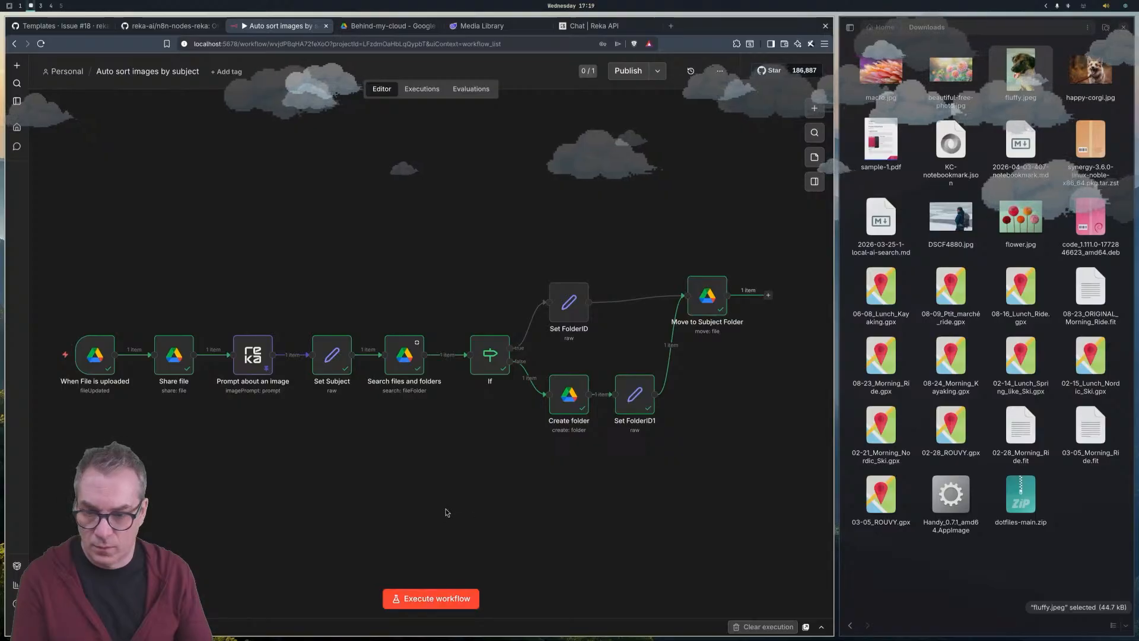
{"action": "left_click", "coordinate": [264, 368]}
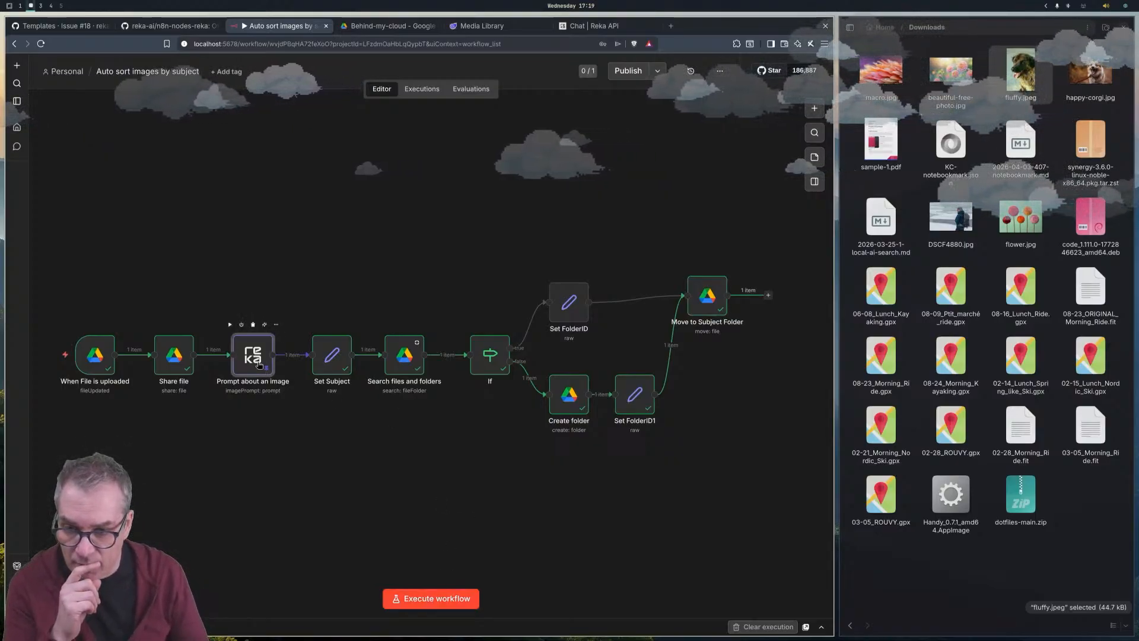
{"action": "left_click", "coordinate": [276, 324]}
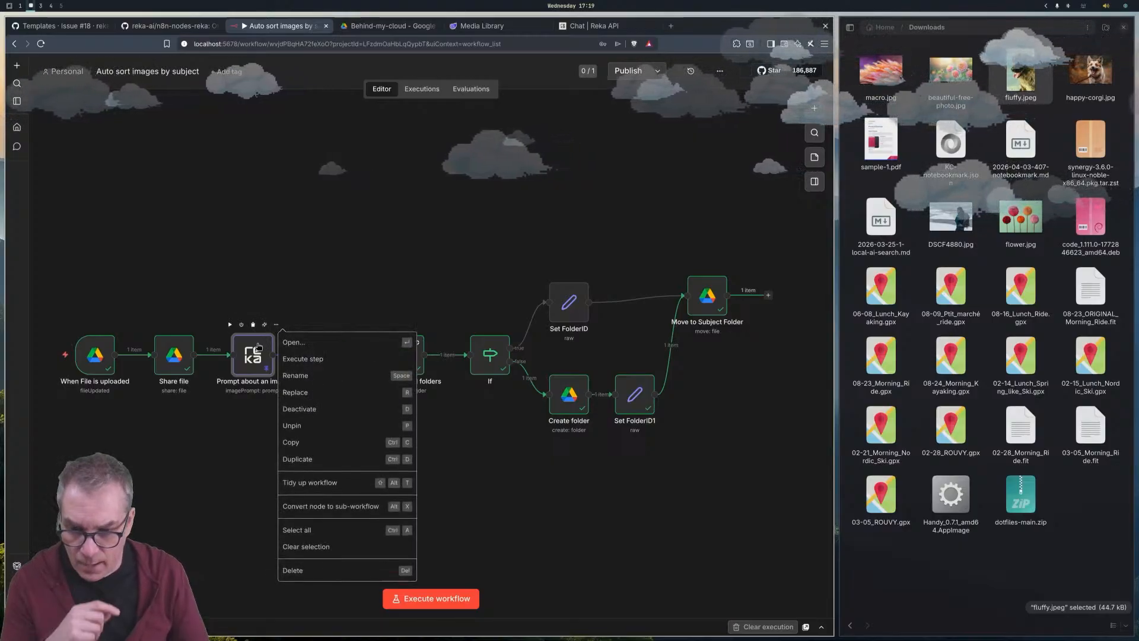
{"action": "left_click", "coordinate": [253, 350]}
{"action": "double_click", "coordinate": [253, 354]}
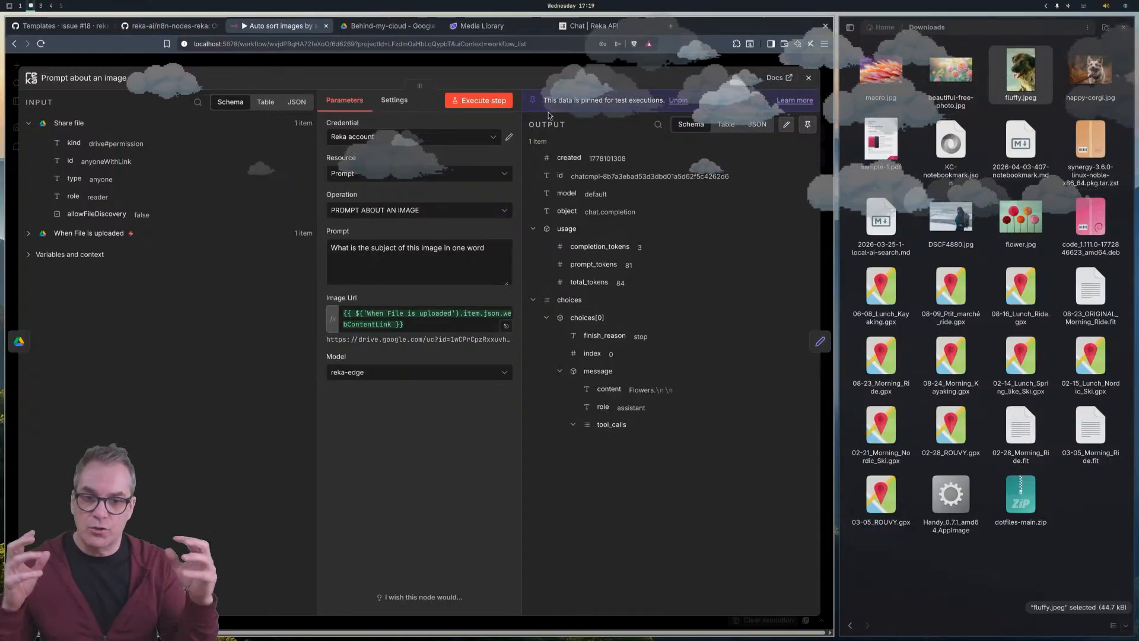
{"action": "left_click", "coordinate": [678, 100]}
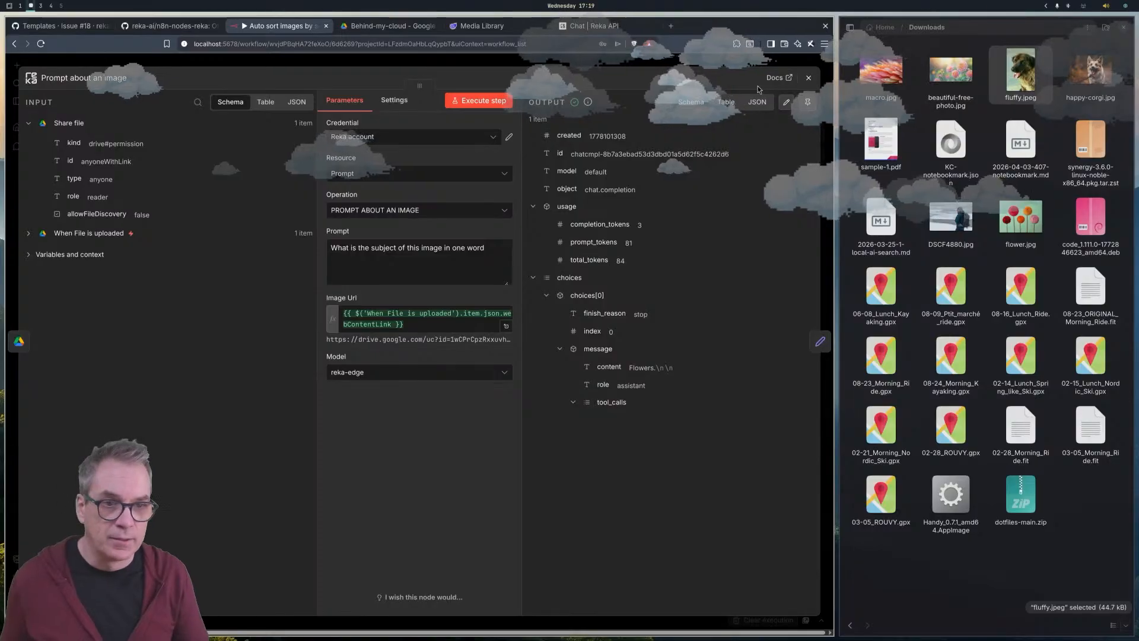
{"action": "left_click", "coordinate": [809, 77]}
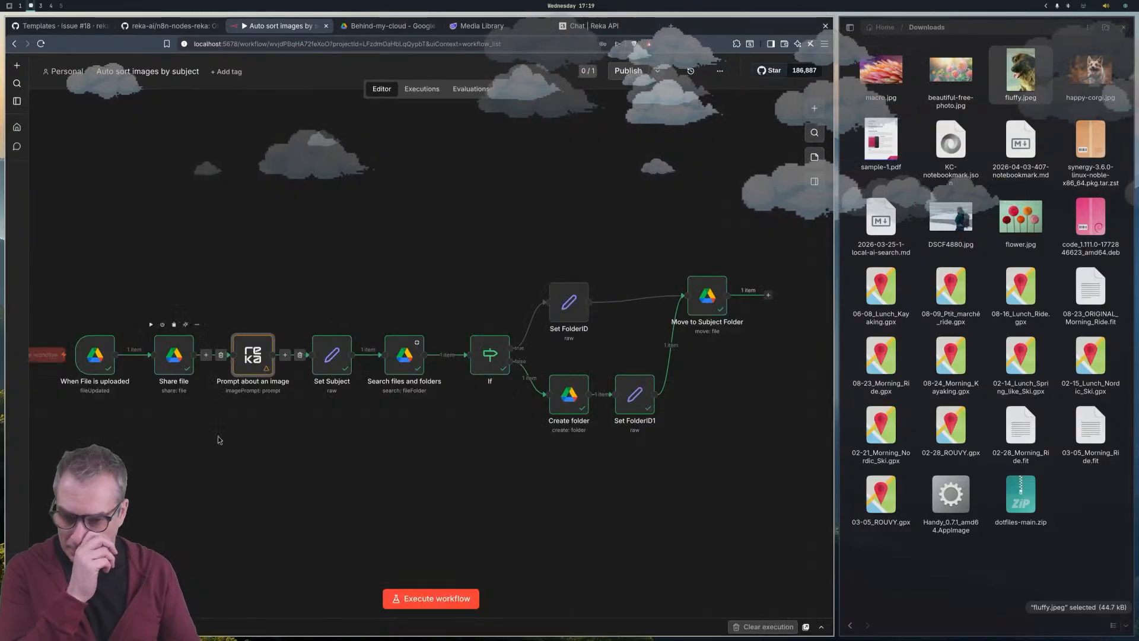
- Execute the whole workflow and open the dog folder in Google Drive to check where fluffy.jpeg was moved
{"action": "left_click", "coordinate": [426, 599]}
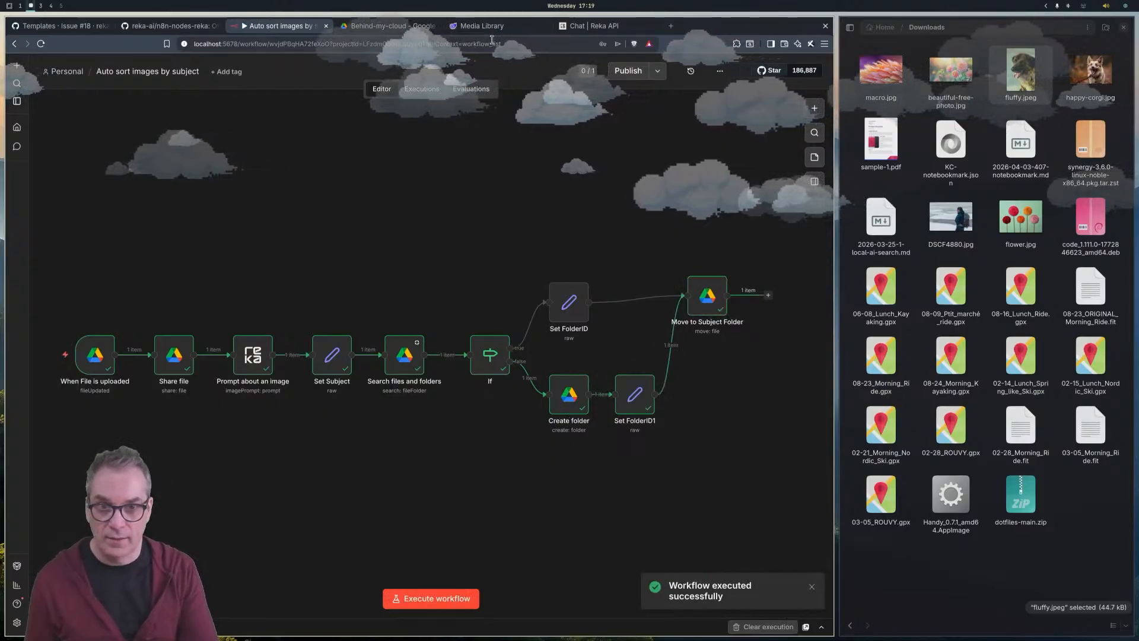
{"action": "left_click", "coordinate": [386, 26]}
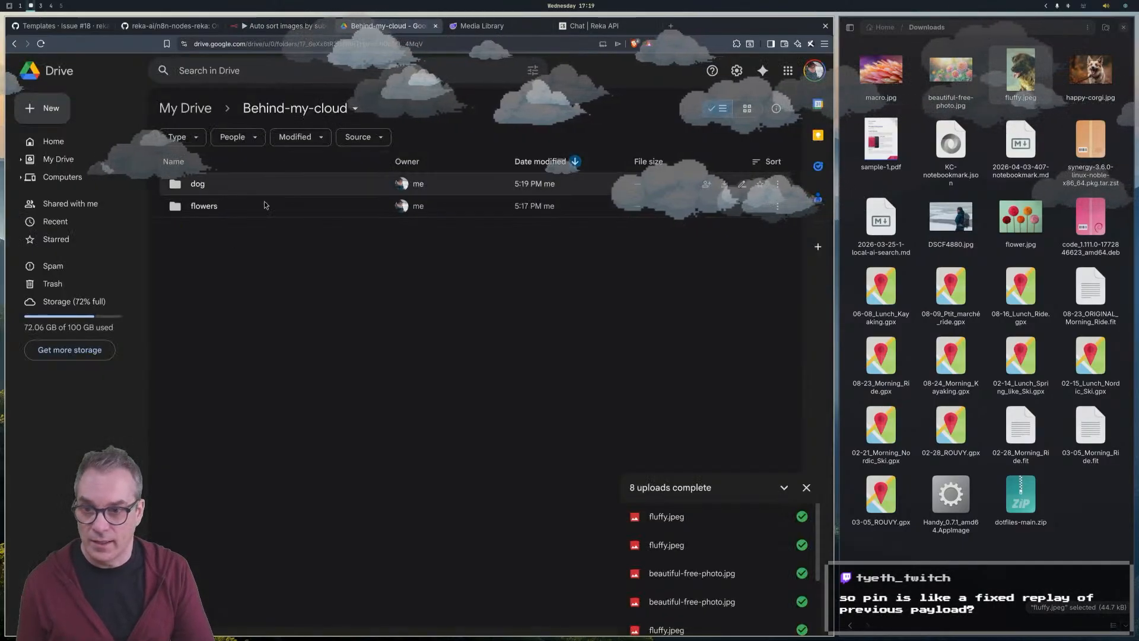
{"action": "double_click", "coordinate": [195, 186]}
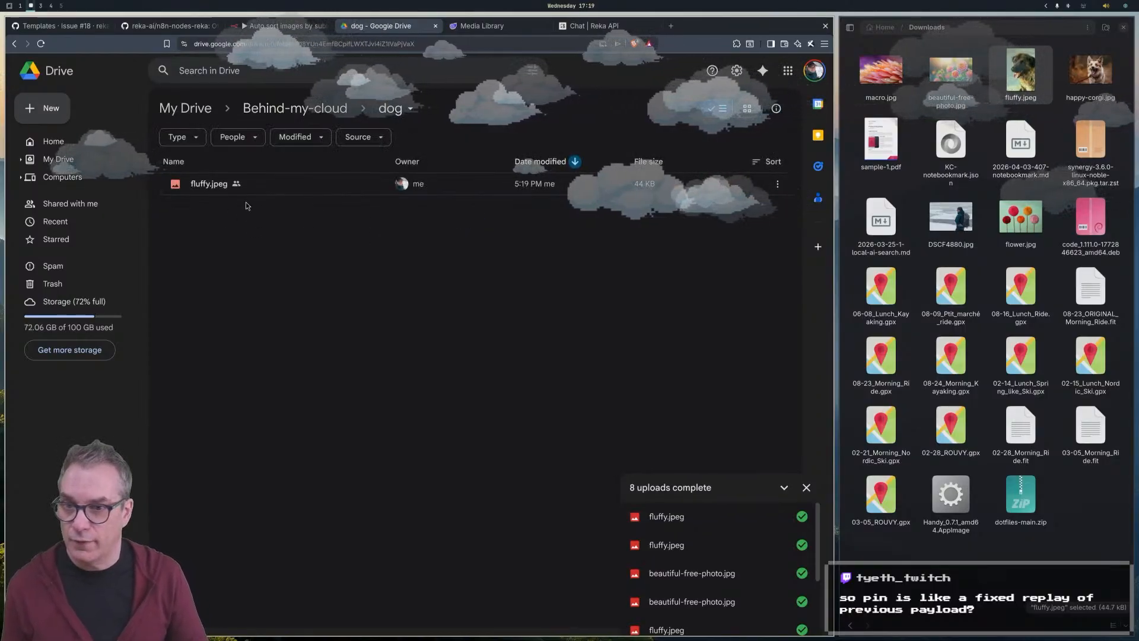
- Go back to the Behind-my-cloud folder and upload happy-corgi.jpg there from Downloads
{"action": "left_click", "coordinate": [287, 28]}
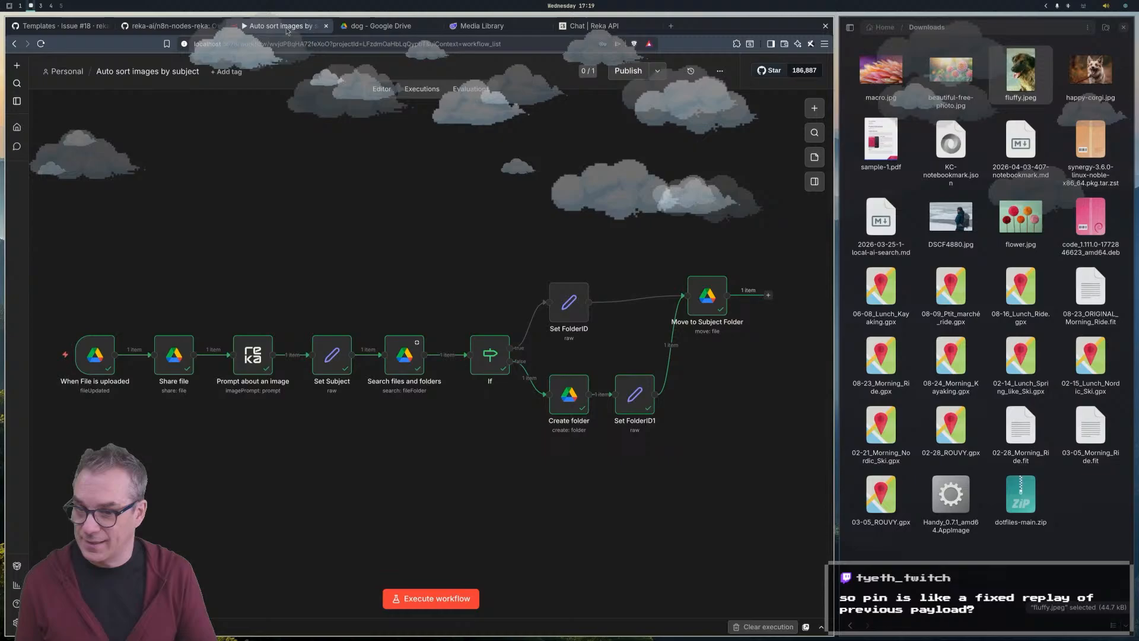
{"action": "left_click", "coordinate": [387, 26]}
{"action": "left_click", "coordinate": [295, 108]}
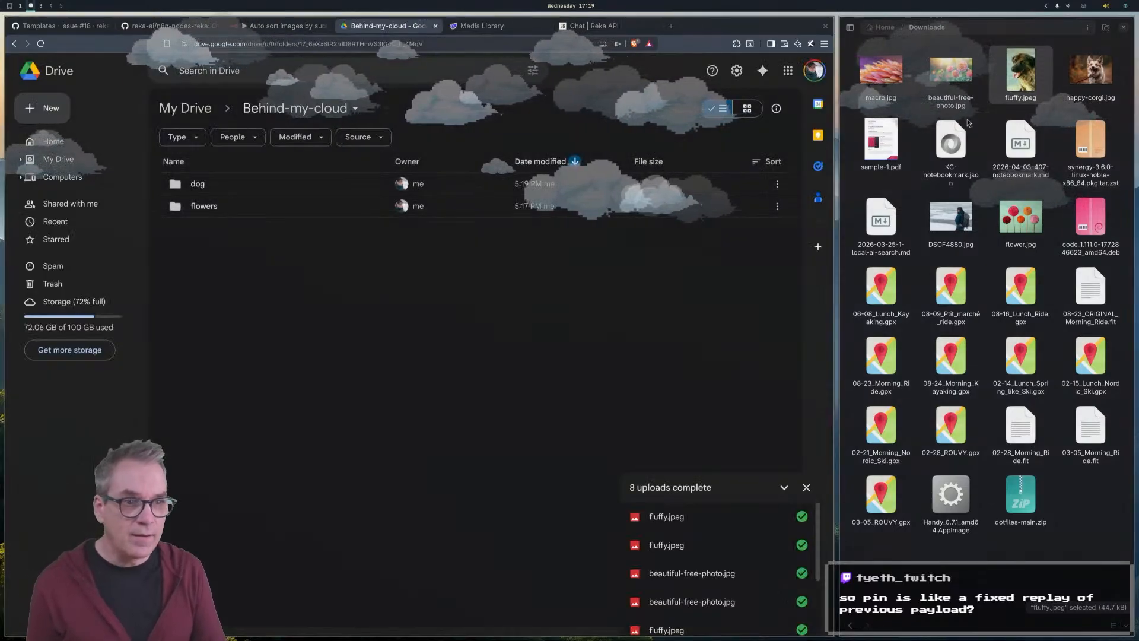
{"action": "left_click_drag", "start_coordinate": [1090, 70], "coordinate": [364, 305]}
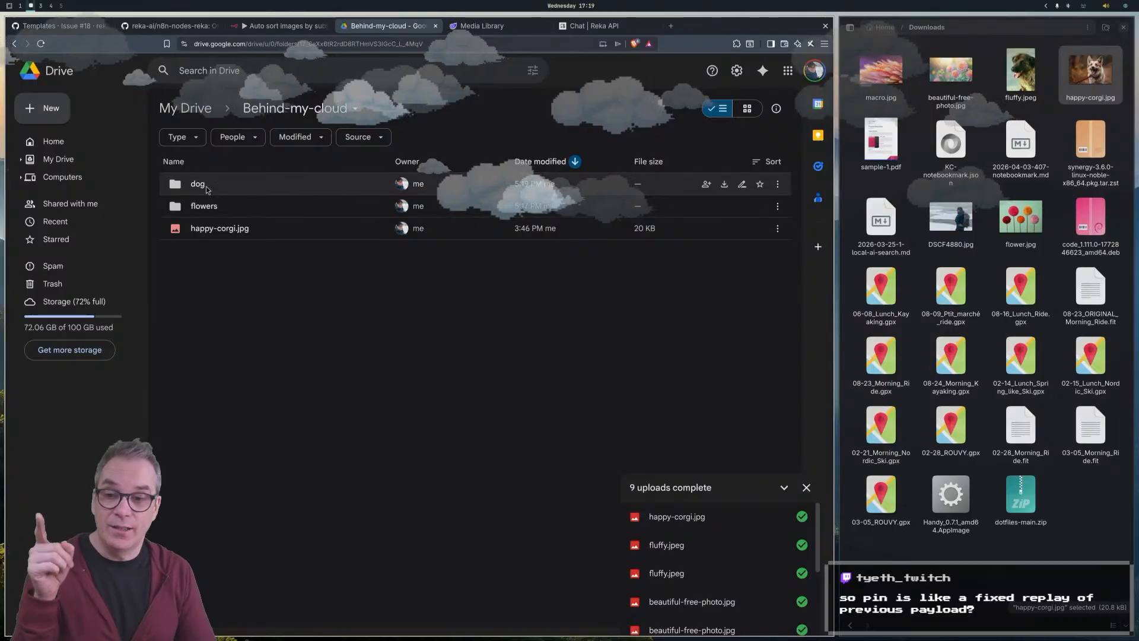
- Execute the n8n workflow on the new upload and check the Behind-my-cloud folder in Google Drive
{"action": "left_click", "coordinate": [272, 28]}
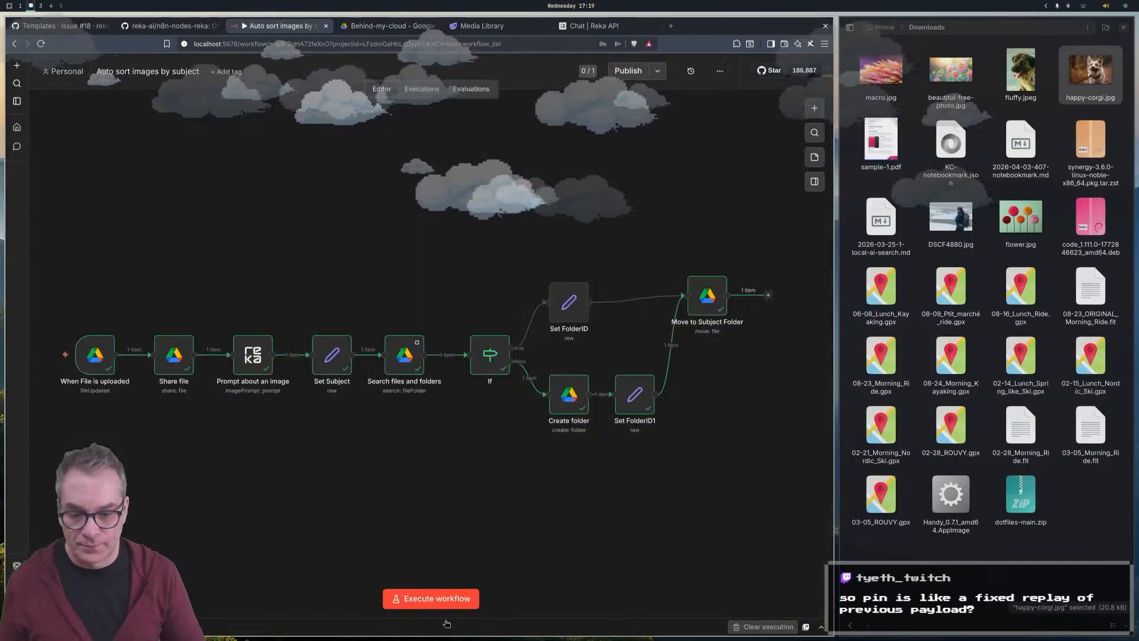
{"action": "left_click", "coordinate": [446, 600]}
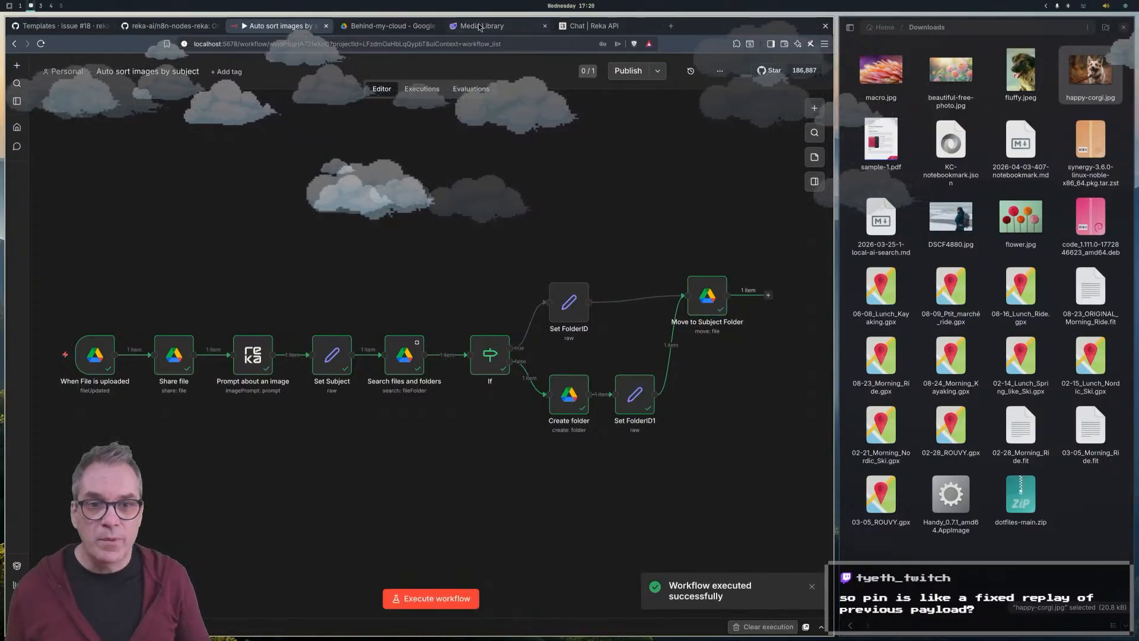
{"action": "left_click", "coordinate": [595, 27]}
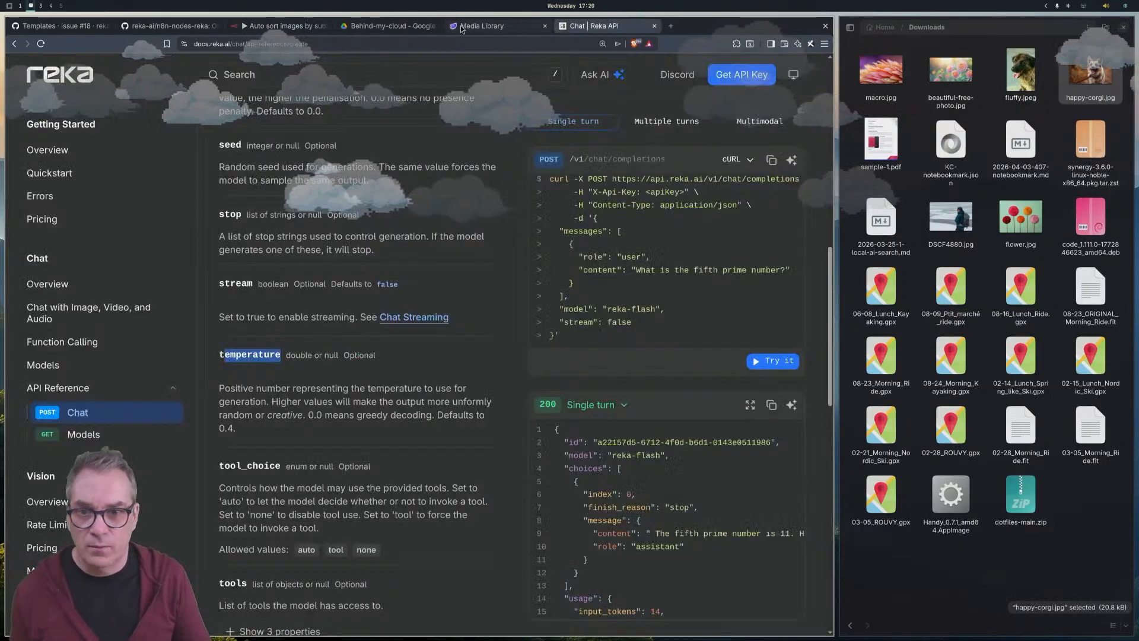
{"action": "left_click", "coordinate": [370, 27]}
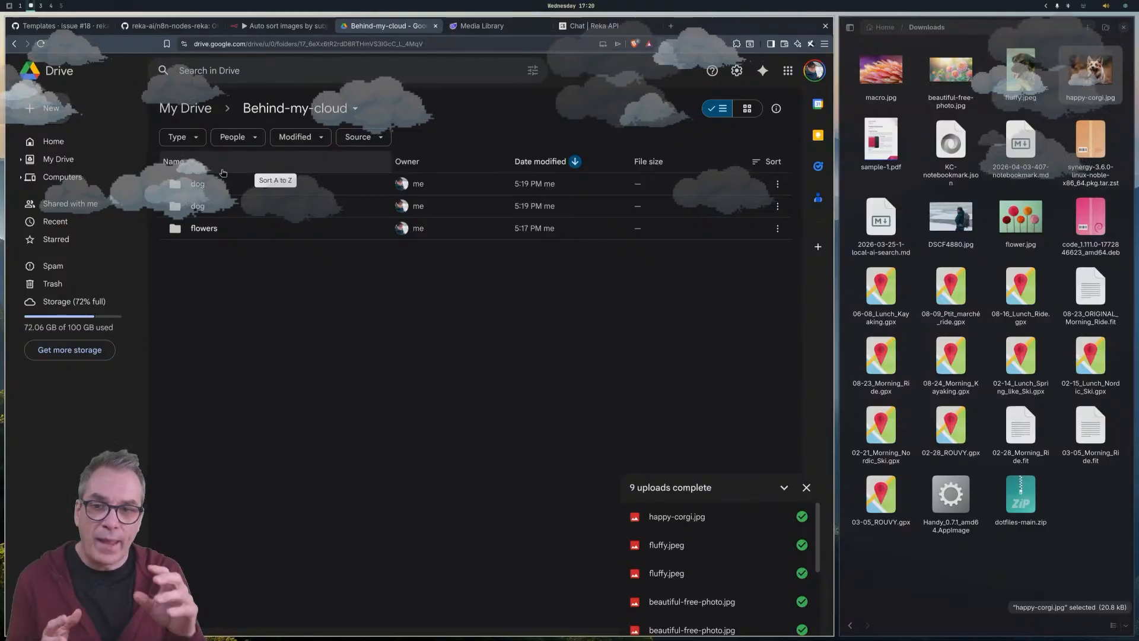
- Open the Search files and folders node in n8n and examine its search query and output notice
{"action": "left_click", "coordinate": [281, 26]}
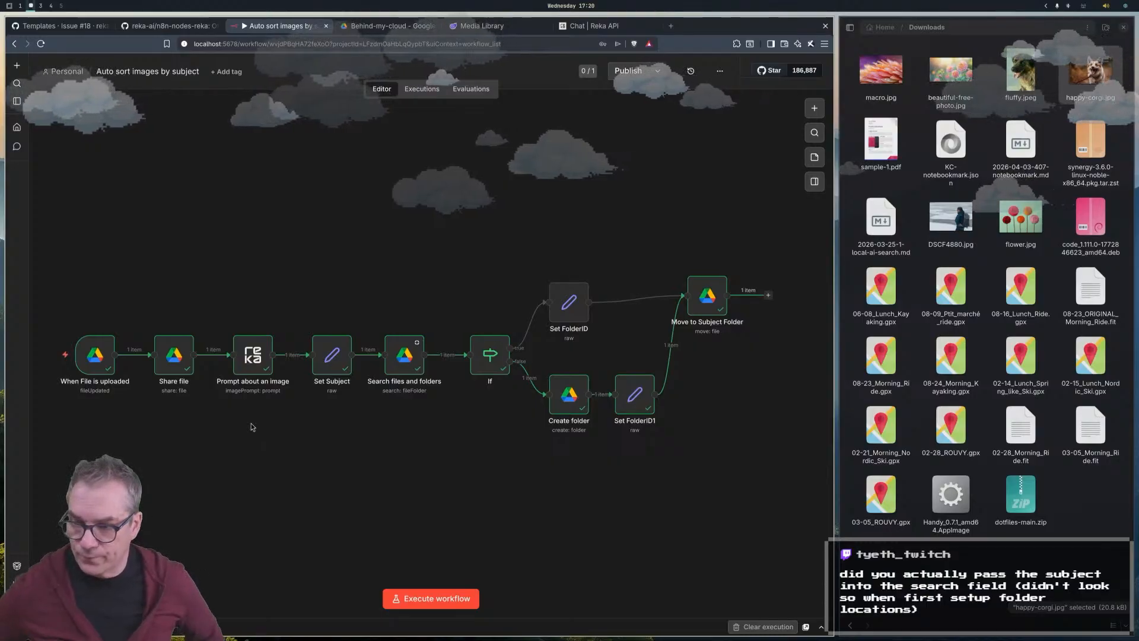
{"action": "left_click", "coordinate": [404, 362]}
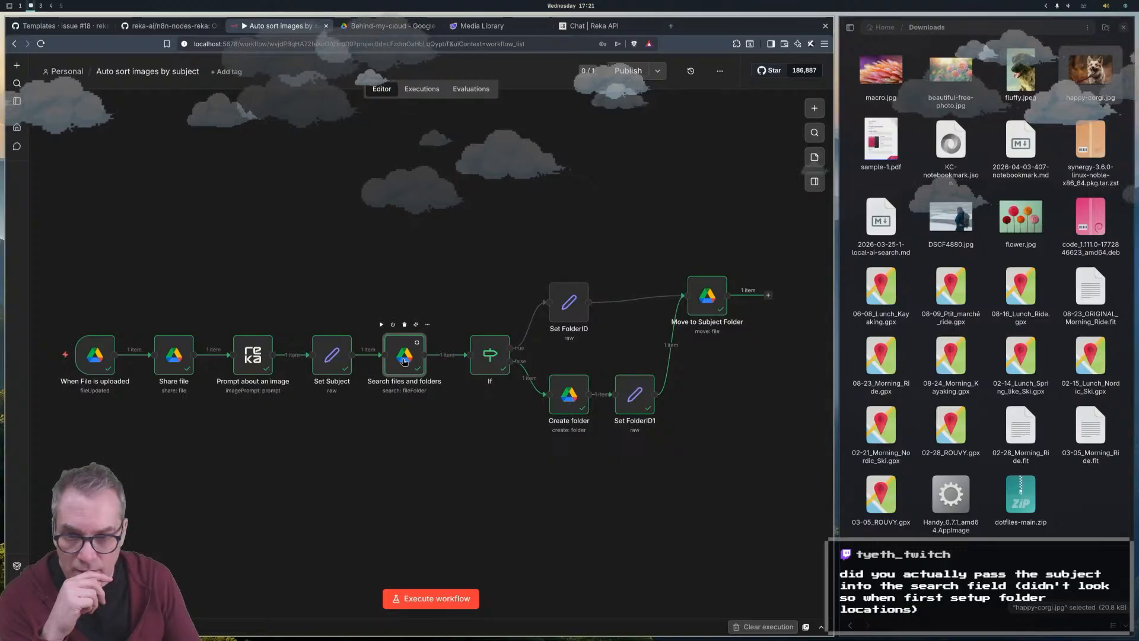
{"action": "double_click", "coordinate": [404, 359]}
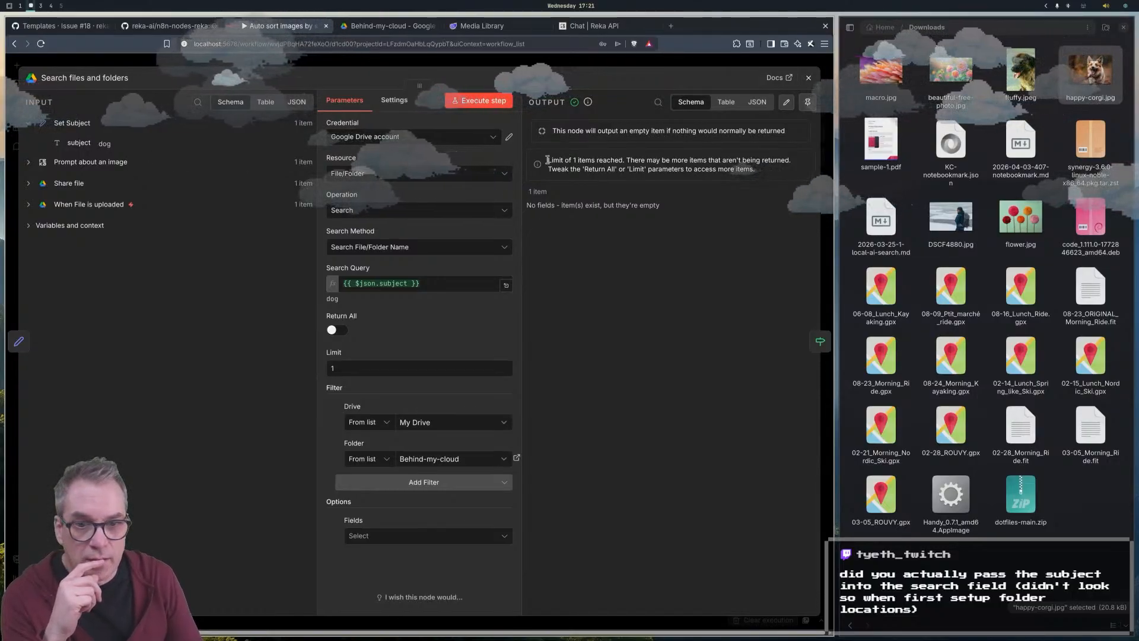
{"action": "left_click_drag", "start_coordinate": [601, 160], "coordinate": [652, 161]}
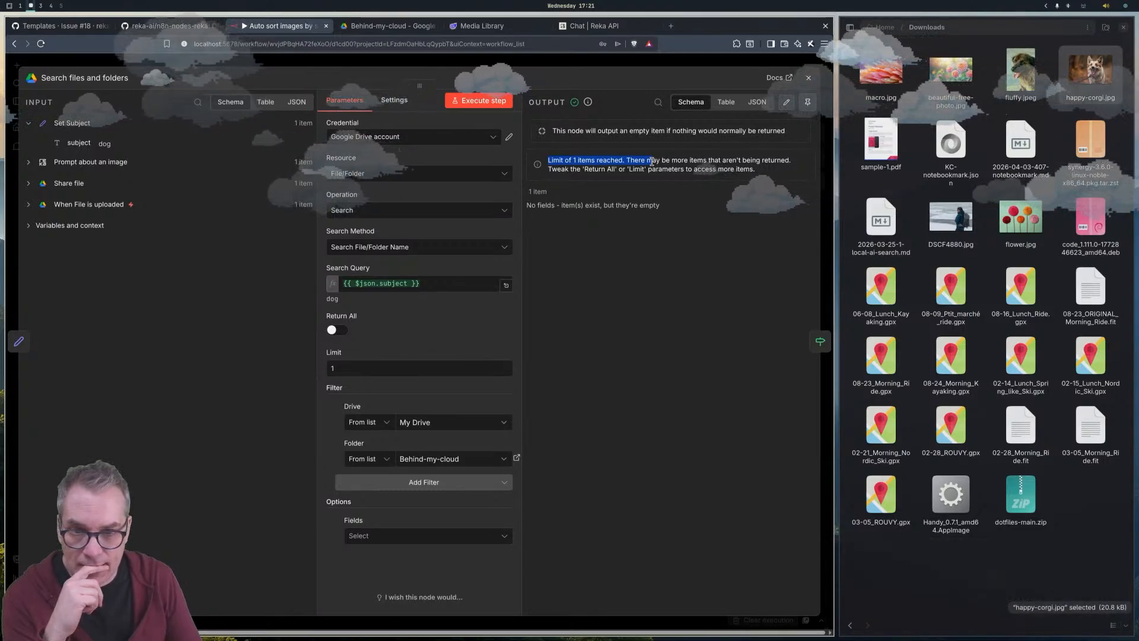
{"action": "left_click_drag", "start_coordinate": [683, 160], "coordinate": [734, 169]}
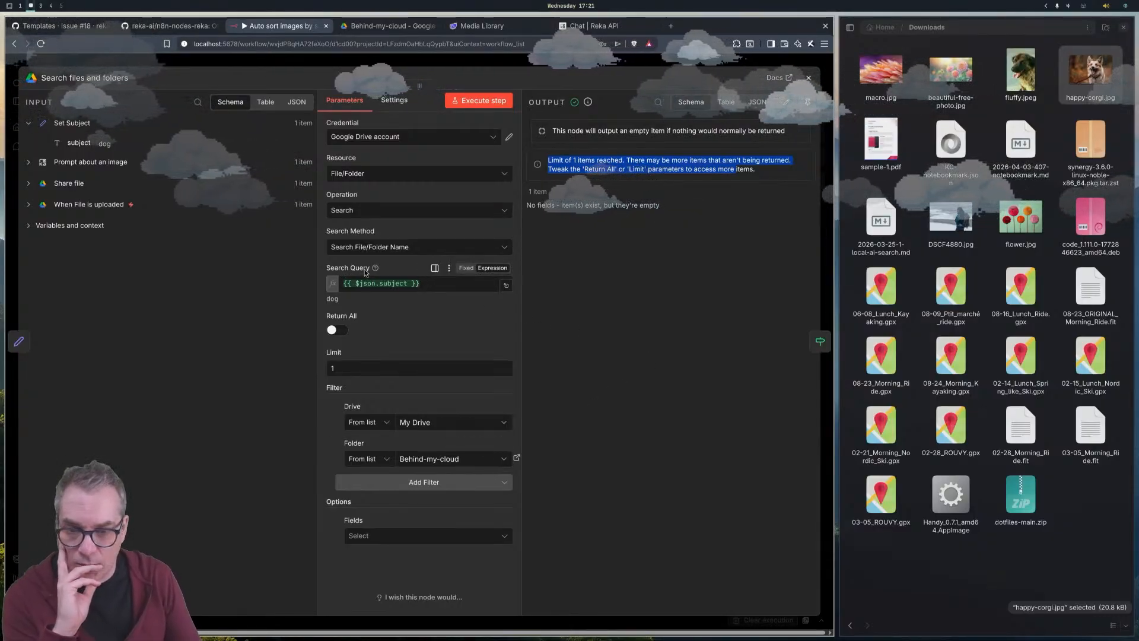
- Run the Search files and folders node, turn on Return All, and run it again
{"action": "left_click", "coordinate": [482, 102]}
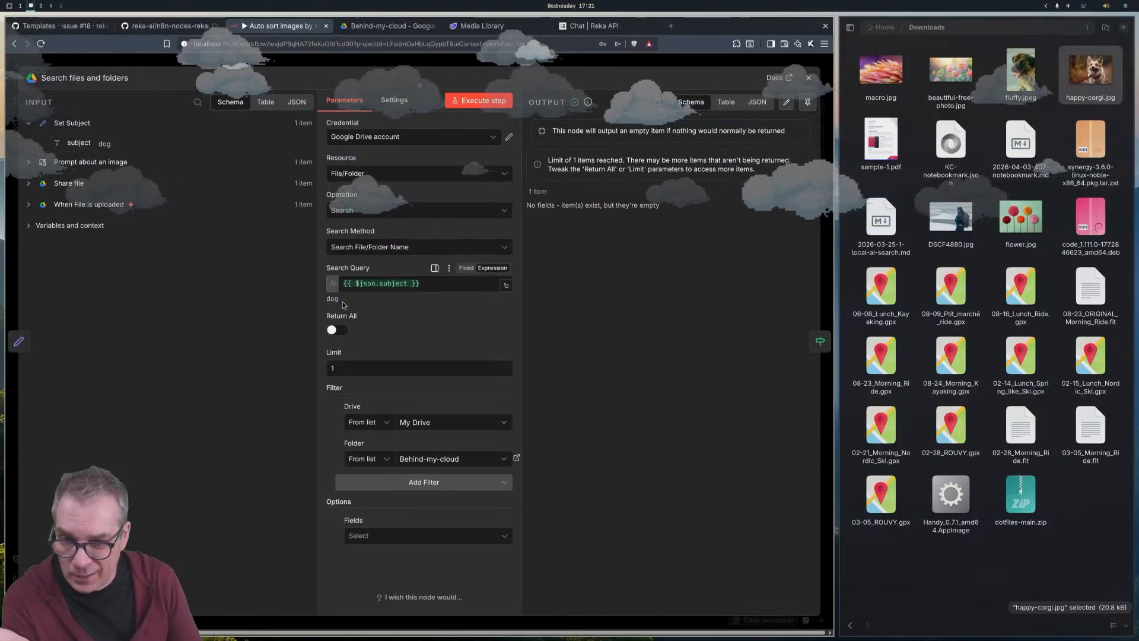
{"action": "left_click", "coordinate": [332, 332]}
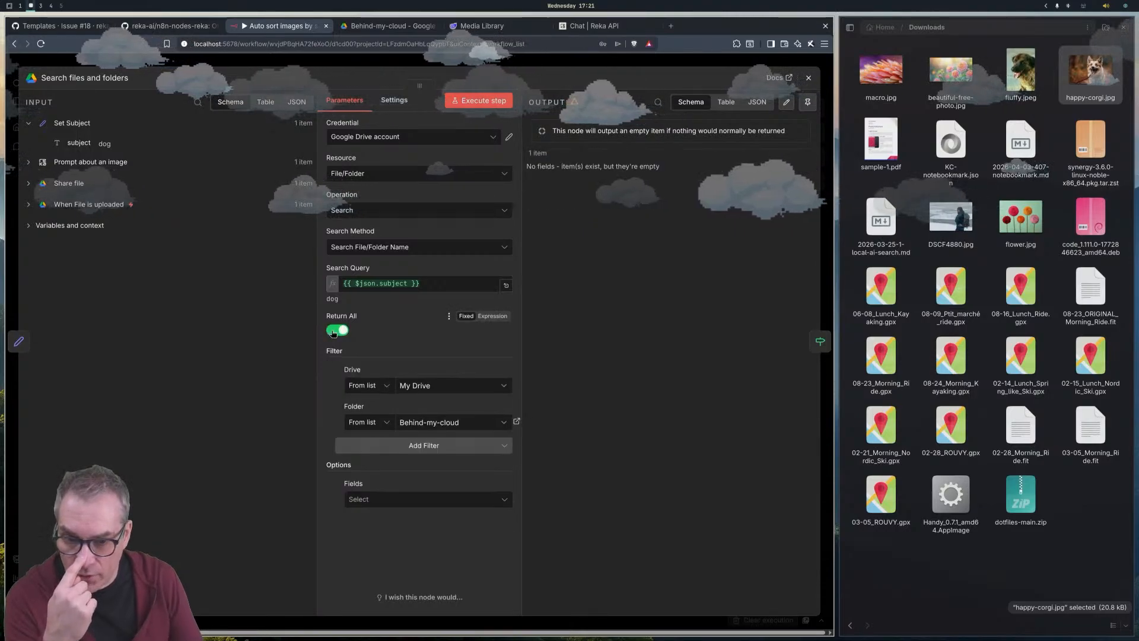
{"action": "left_click", "coordinate": [490, 105]}
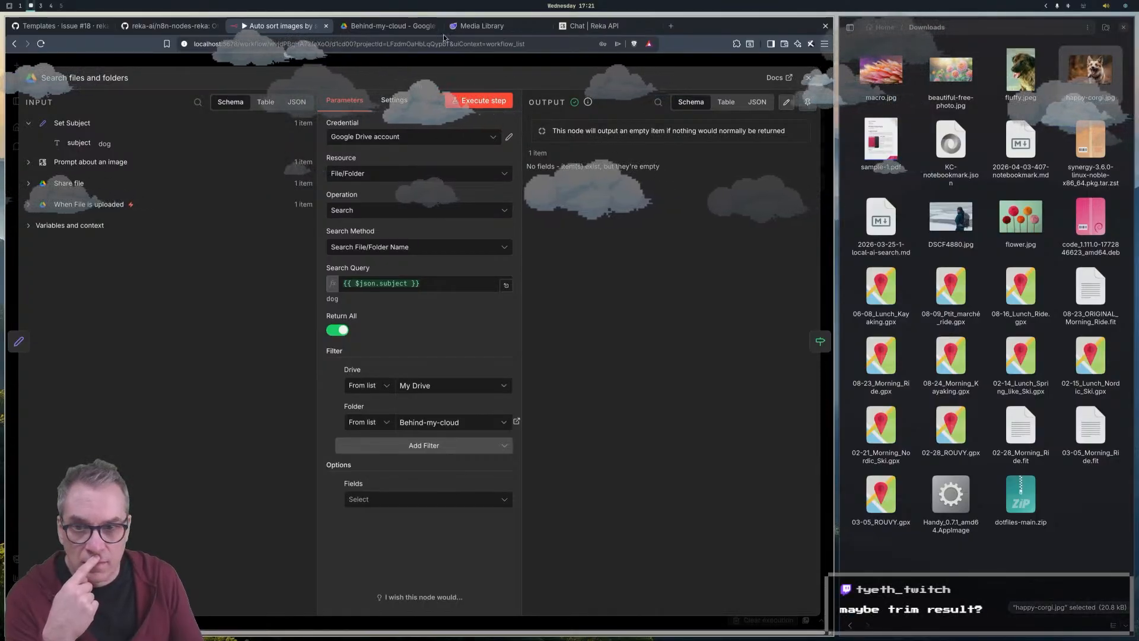
- Switch to Google Drive and inspect the contents of both dog folders in Behind-my-cloud
{"action": "left_click", "coordinate": [375, 27]}
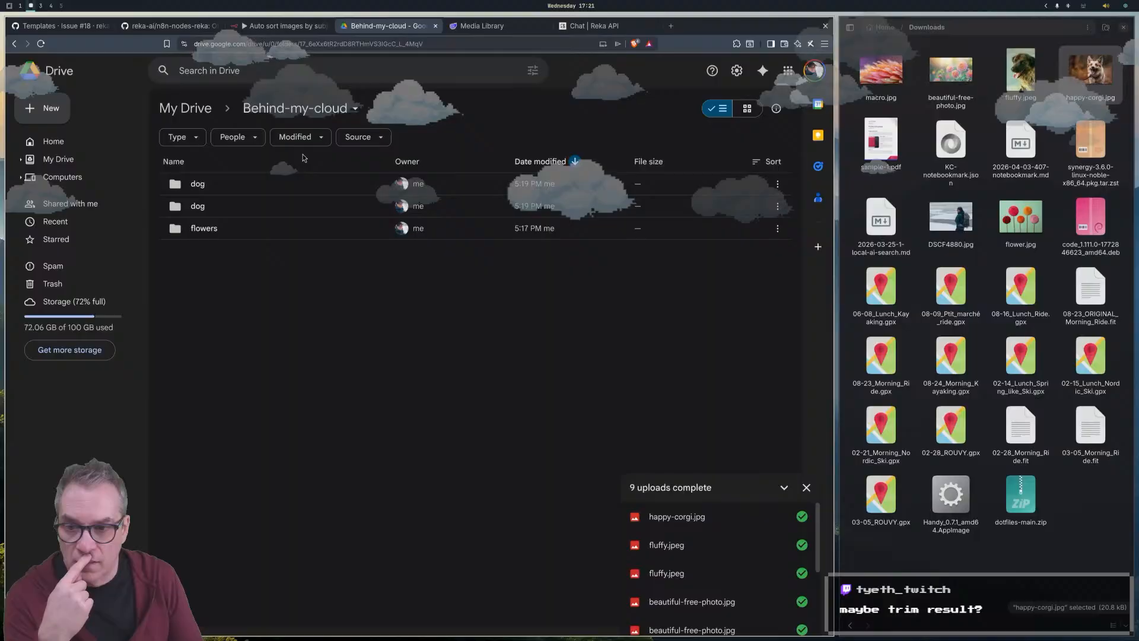
{"action": "double_click", "coordinate": [191, 206]}
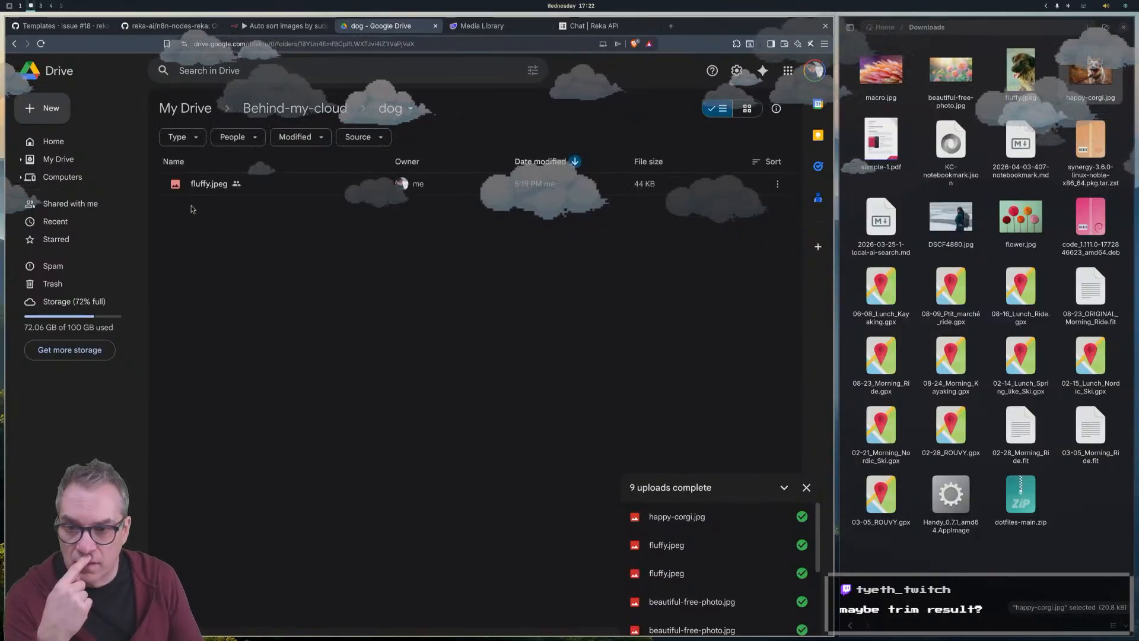
{"action": "left_click", "coordinate": [319, 111]}
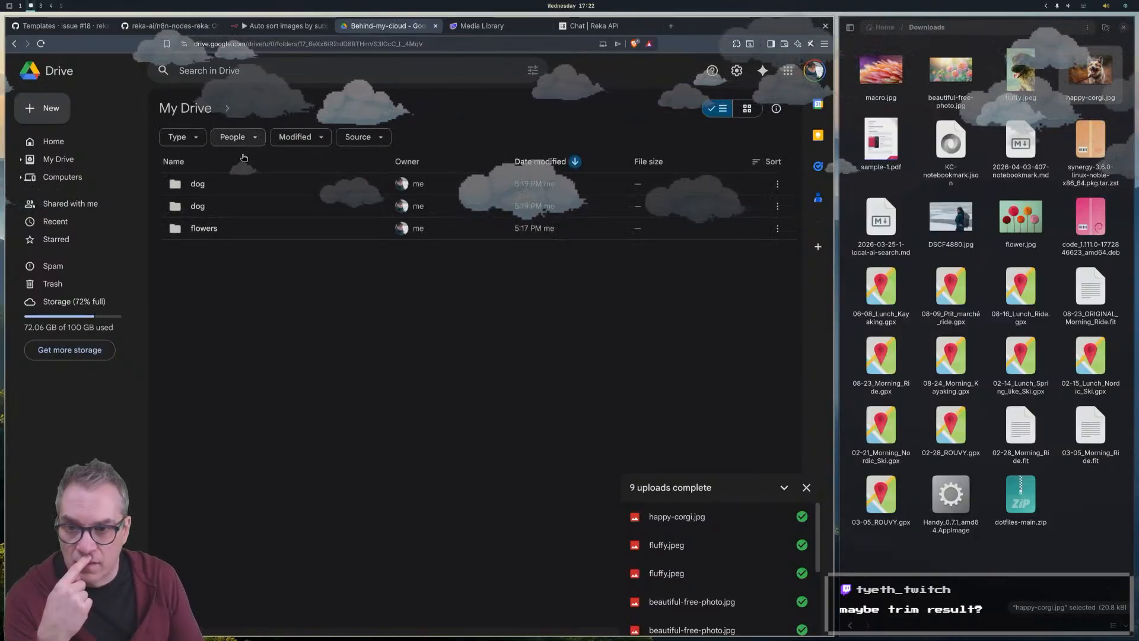
{"action": "double_click", "coordinate": [196, 186]}
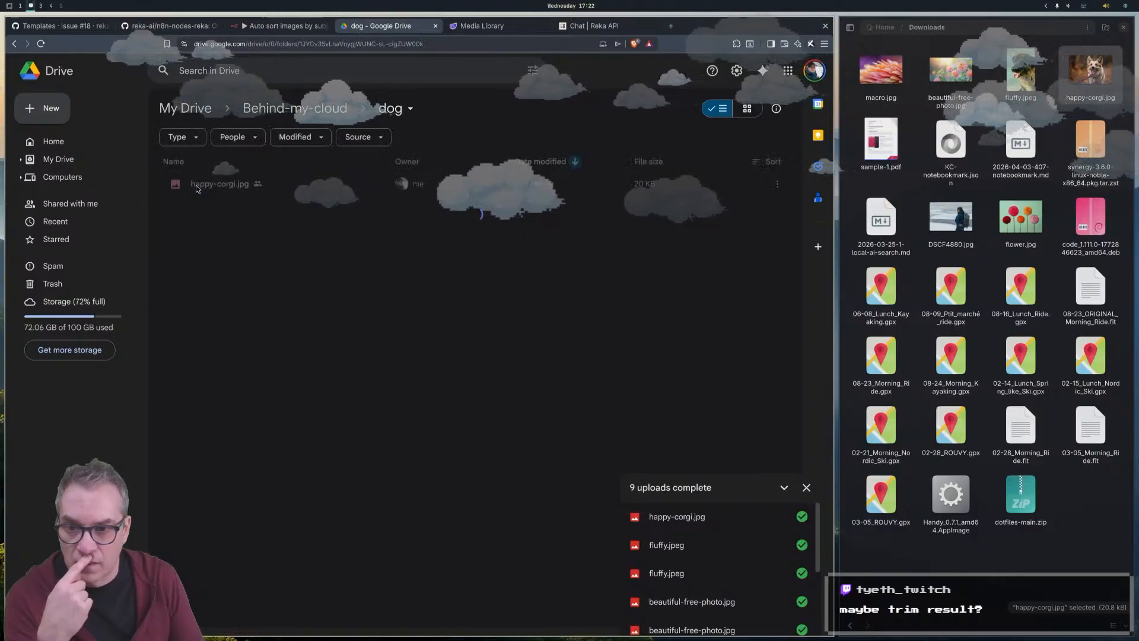
{"action": "left_click", "coordinate": [322, 108]}
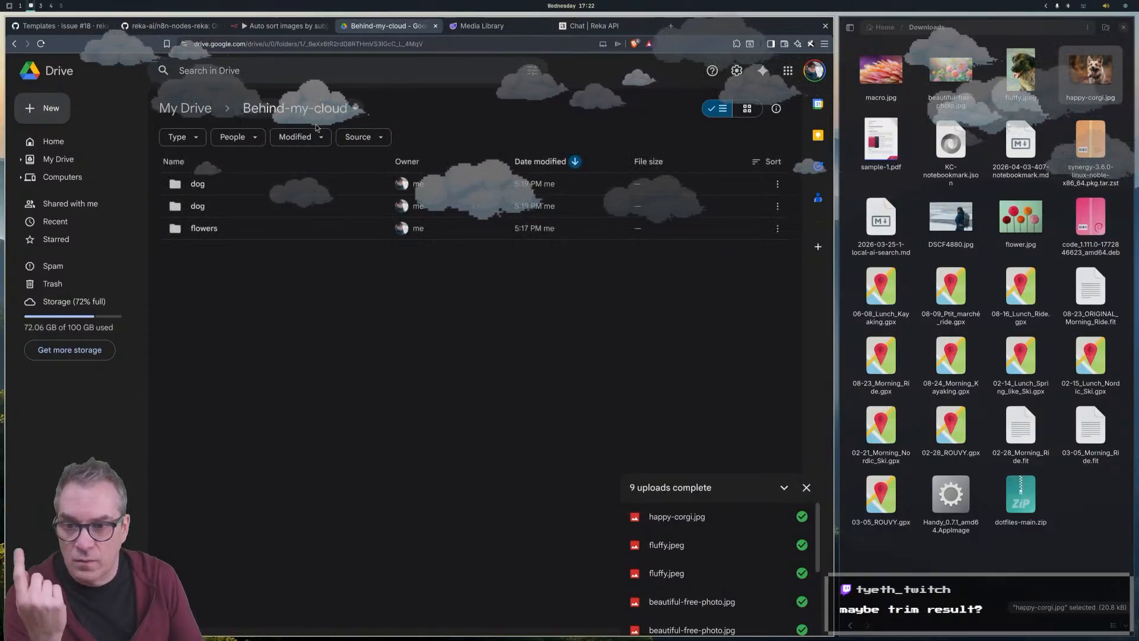
- Move the dog folder that contains fluffy.jpeg to the trash
{"action": "left_click", "coordinate": [179, 207]}
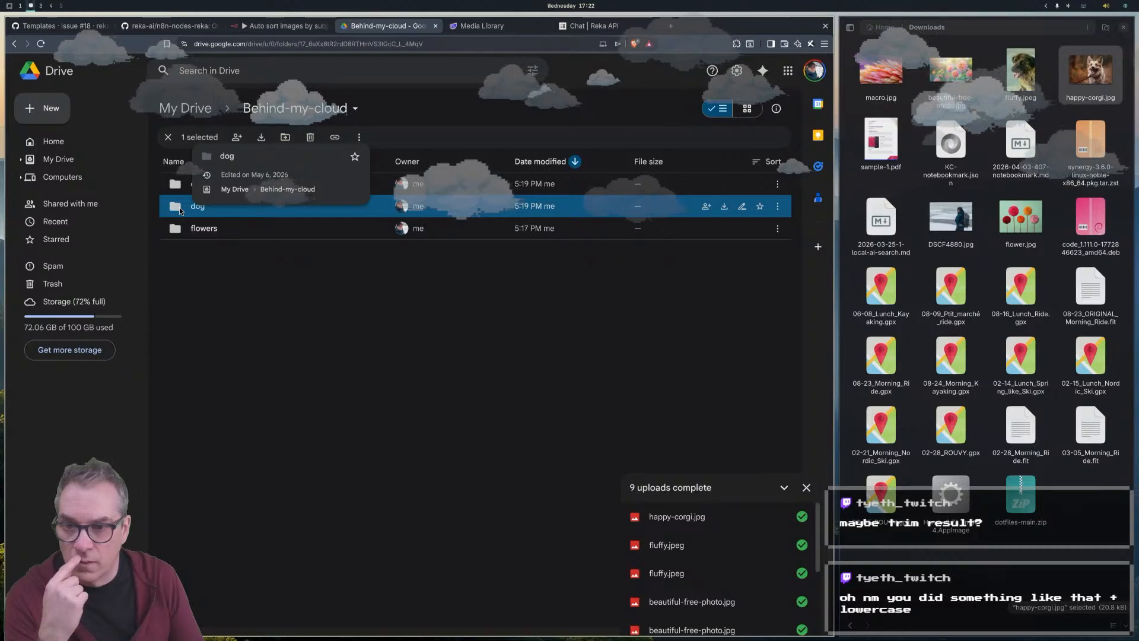
{"action": "right_click", "coordinate": [189, 207]}
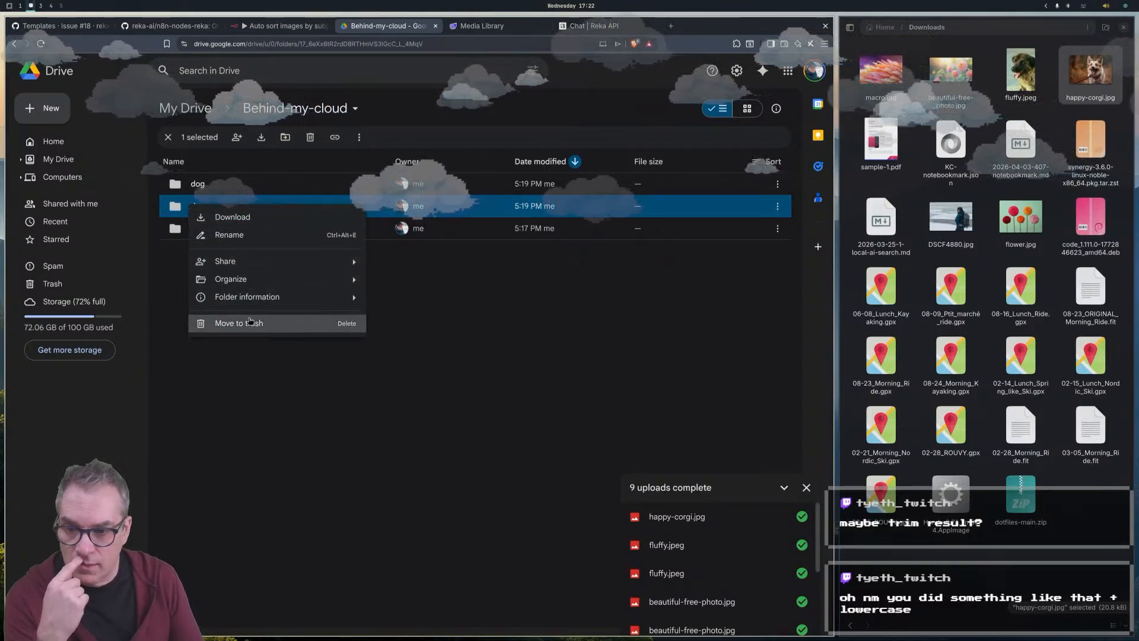
{"action": "left_click", "coordinate": [250, 324]}
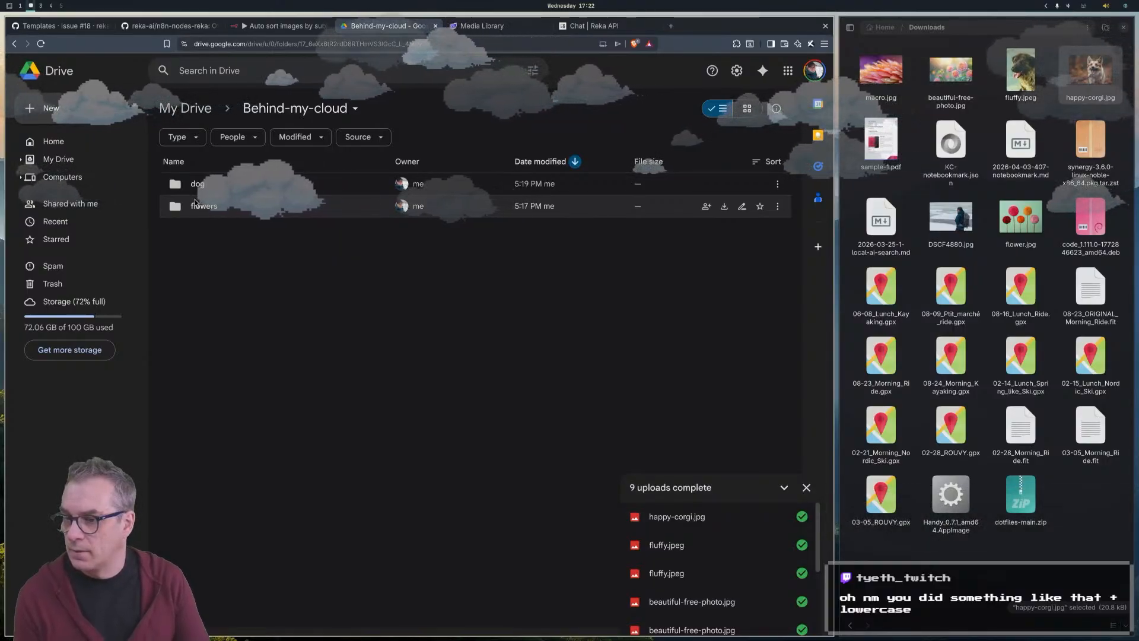
- In n8n, remove the empty Fields option from the Search files and folders node and run the node again
{"action": "left_click", "coordinate": [295, 30]}
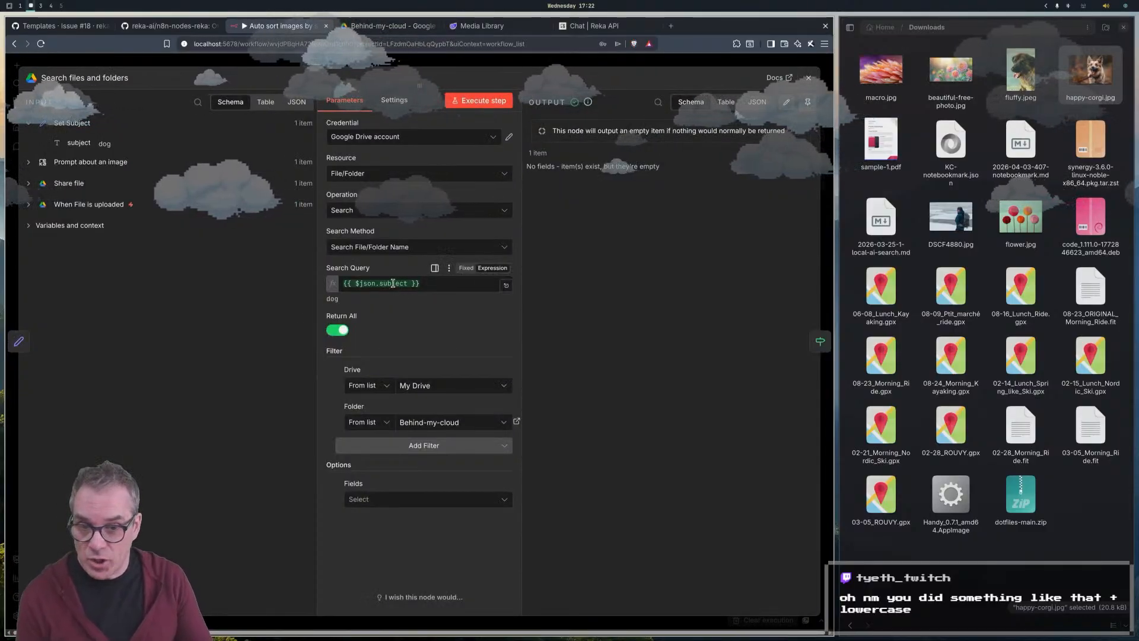
{"action": "double_click", "coordinate": [327, 300]}
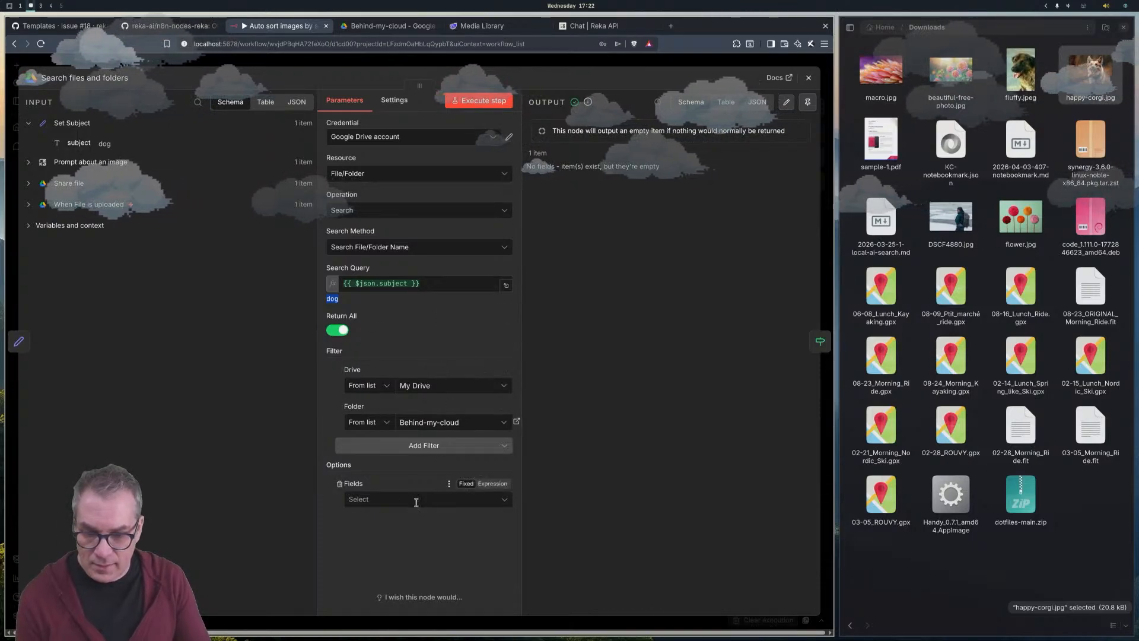
{"action": "left_click", "coordinate": [368, 499]}
{"action": "left_click", "coordinate": [340, 486]}
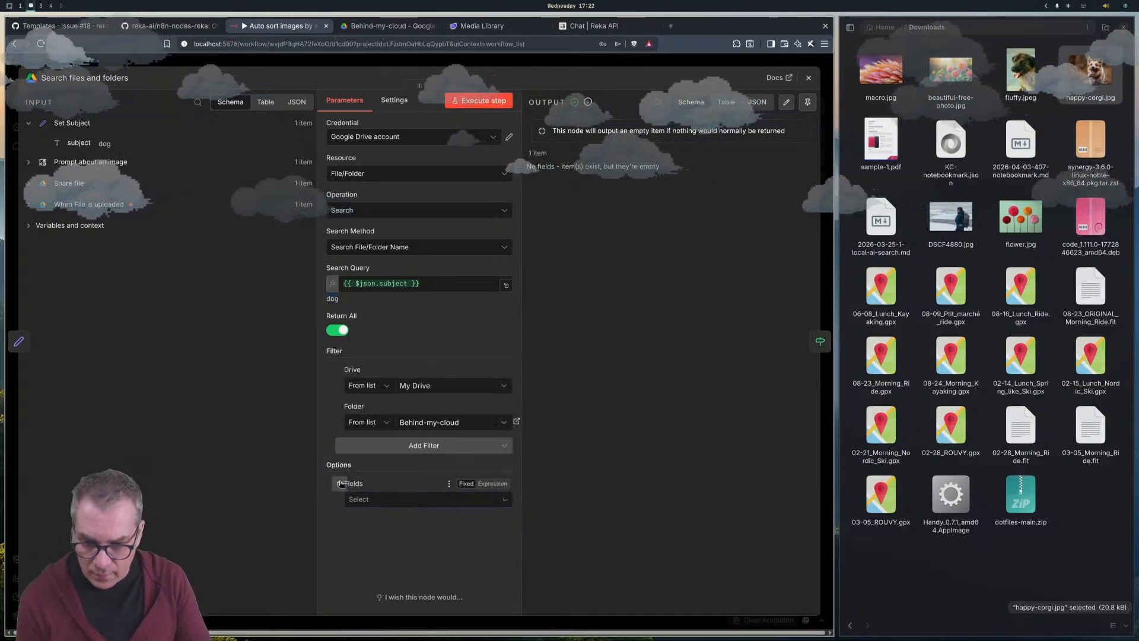
{"action": "left_click", "coordinate": [340, 485]}
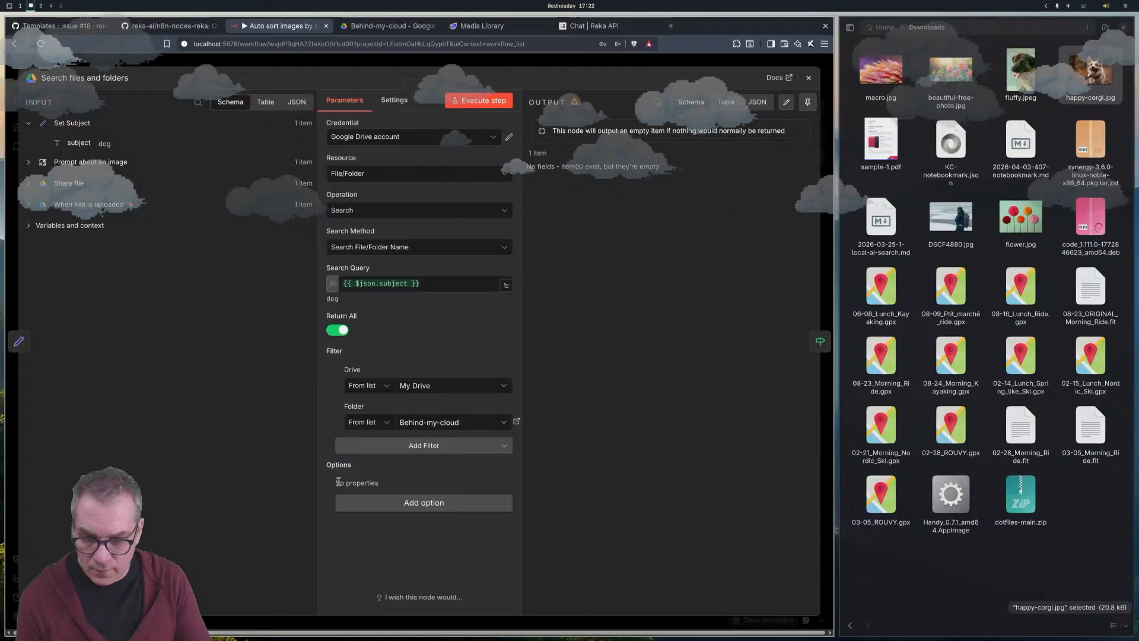
{"action": "left_click", "coordinate": [500, 102]}
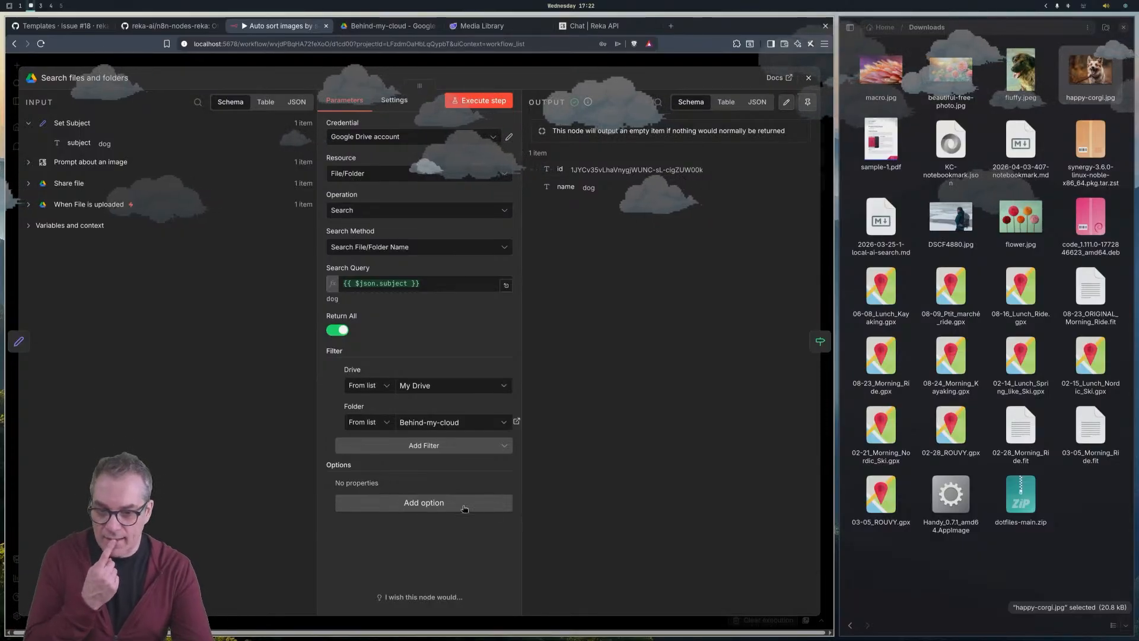
{"action": "left_click", "coordinate": [808, 79]}
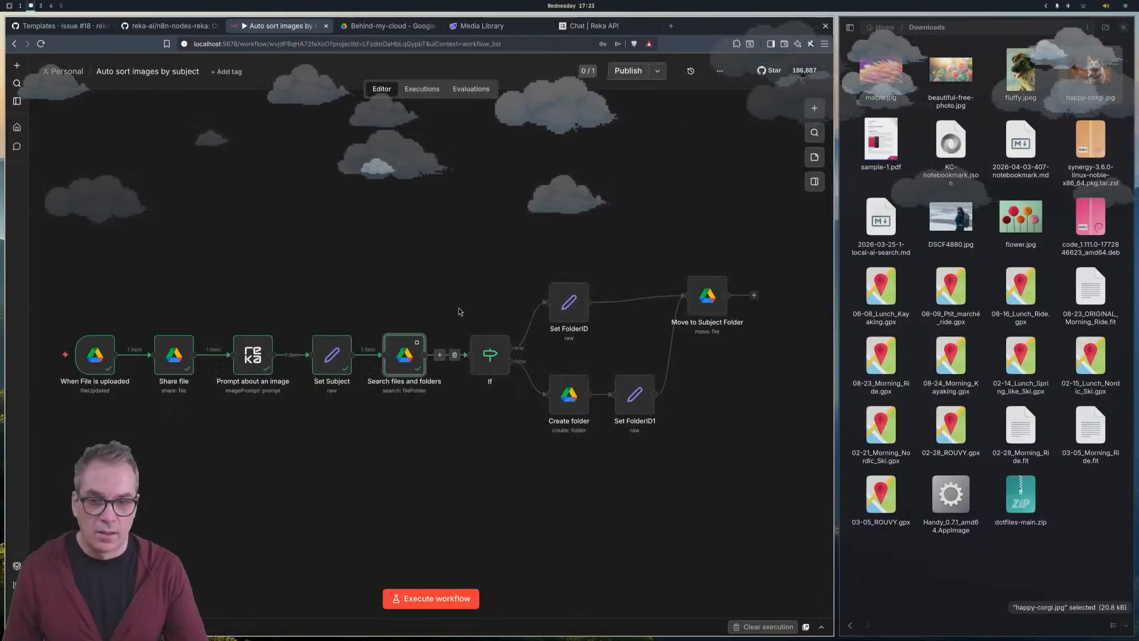
- Upload fluffy.jpeg from Downloads to the Behind-my-cloud folder in Google Drive and execute the n8n workflow
{"action": "left_click", "coordinate": [394, 28]}
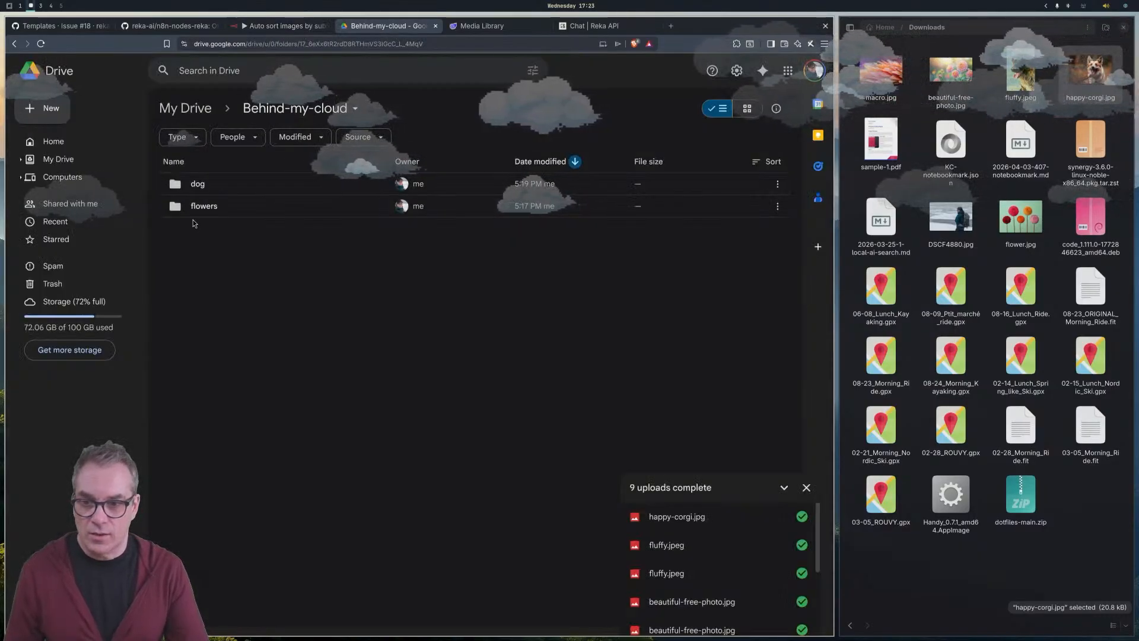
{"action": "left_click_drag", "start_coordinate": [1021, 74], "coordinate": [372, 349]}
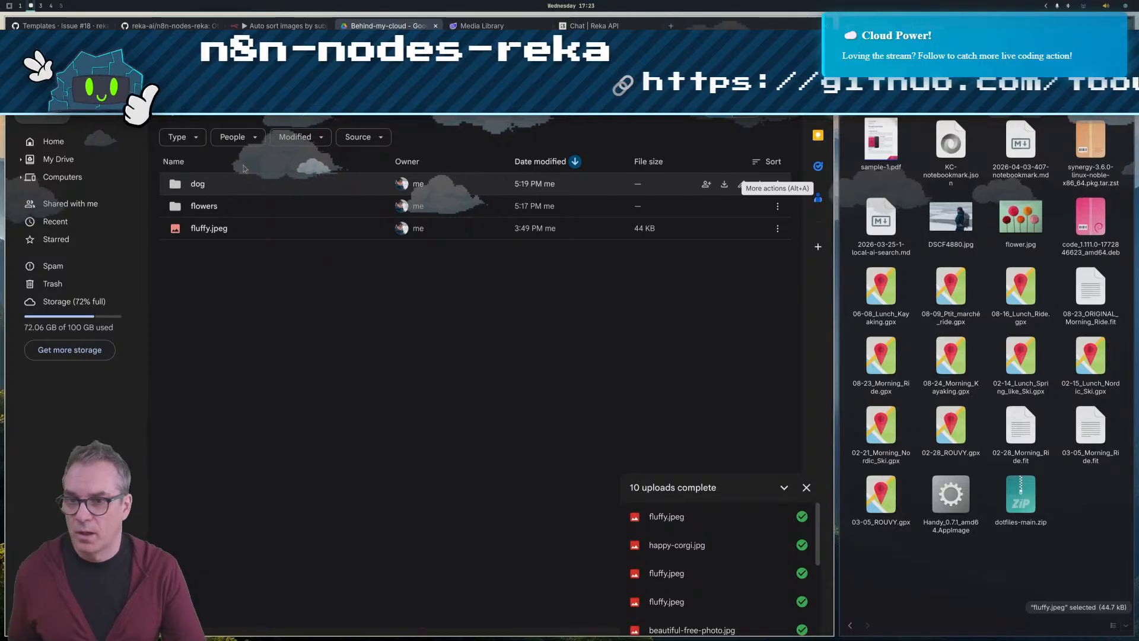
{"action": "left_click", "coordinate": [269, 26]}
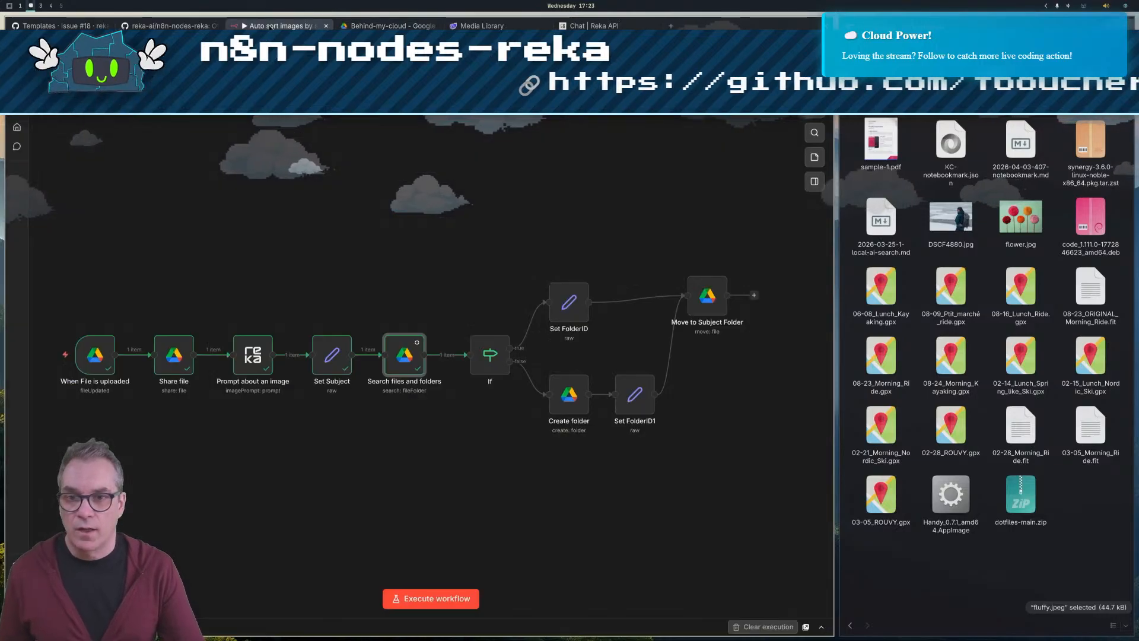
{"action": "left_click", "coordinate": [431, 598]}
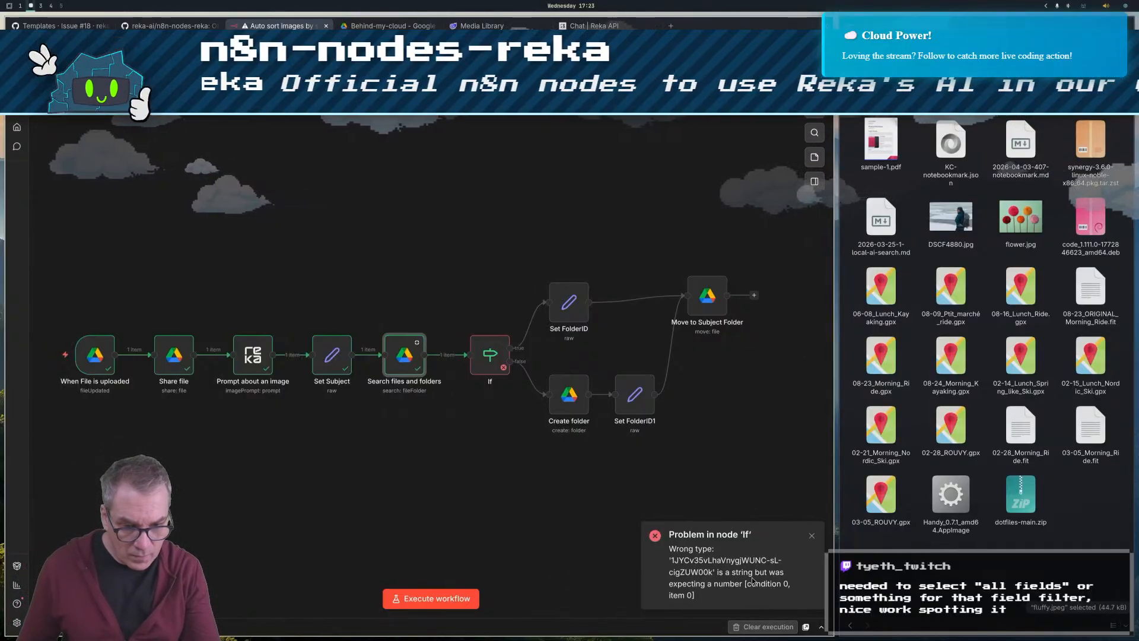
- Change the If node's condition on {{ $json.id }} to the String type's exists check and rerun the workflow
{"action": "left_click", "coordinate": [489, 361]}
{"action": "double_click", "coordinate": [489, 359]}
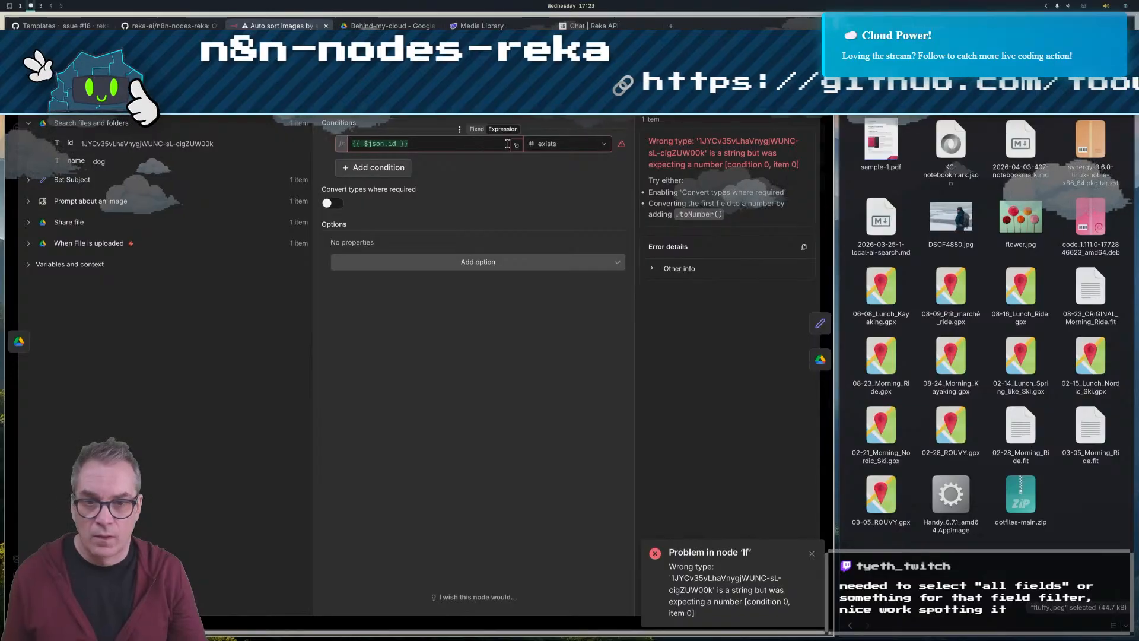
{"action": "left_click", "coordinate": [565, 144]}
{"action": "mouse_move", "coordinate": [563, 165]}
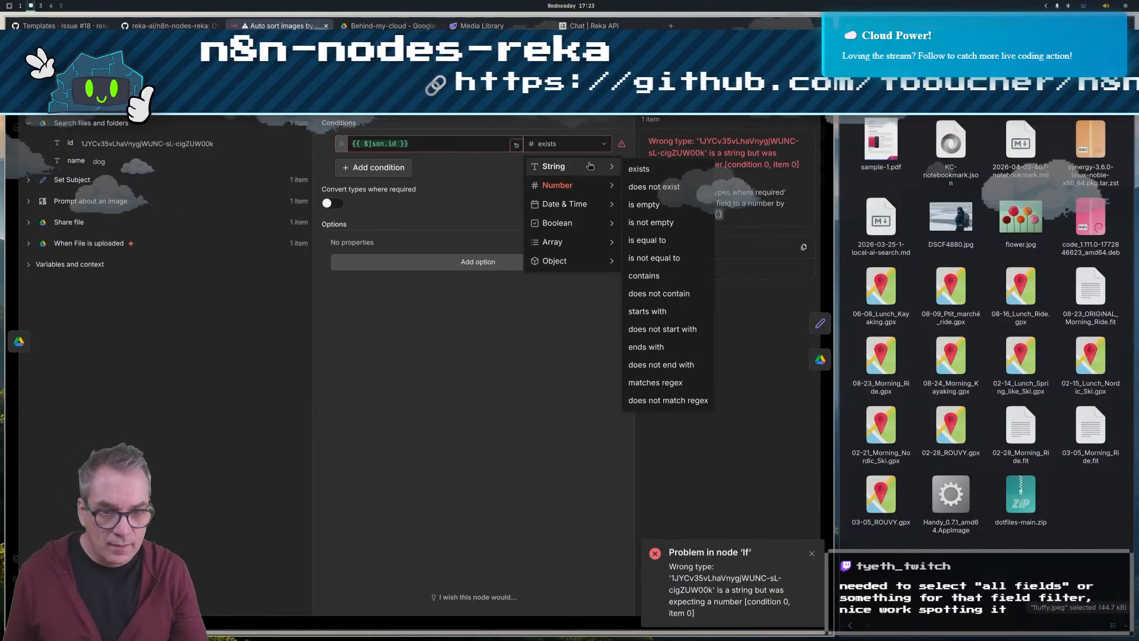
{"action": "left_click", "coordinate": [632, 169]}
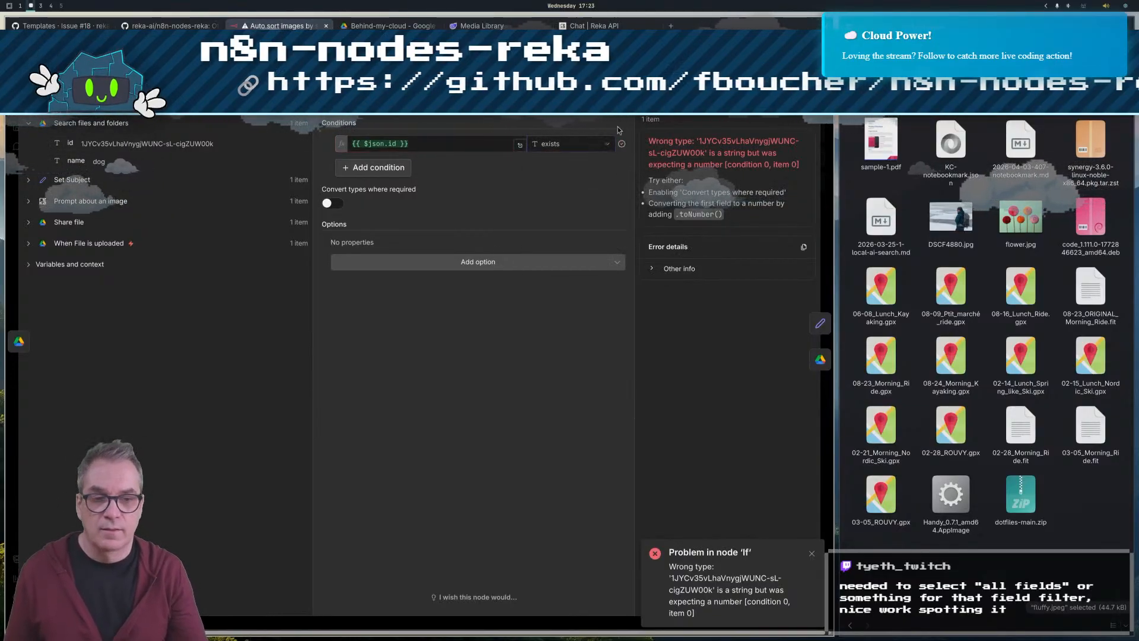
{"action": "key", "text": "Escape"}
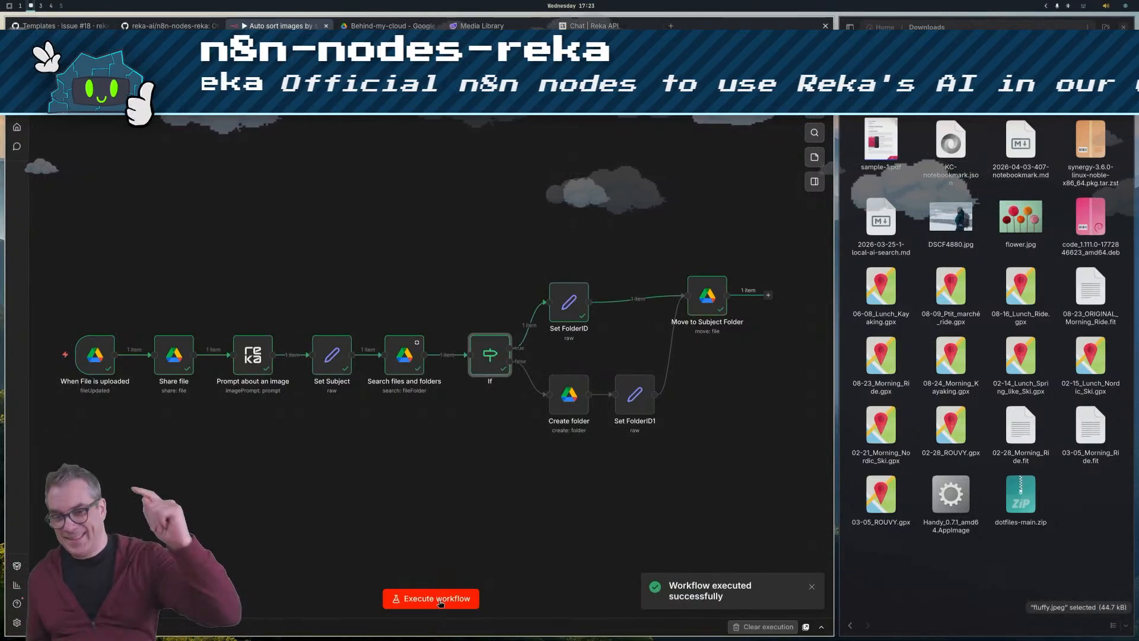
- Upload happy-corgi.jpg from Downloads to Behind-my-cloud in Google Drive and run the n8n workflow on it
{"action": "left_click", "coordinate": [377, 25]}
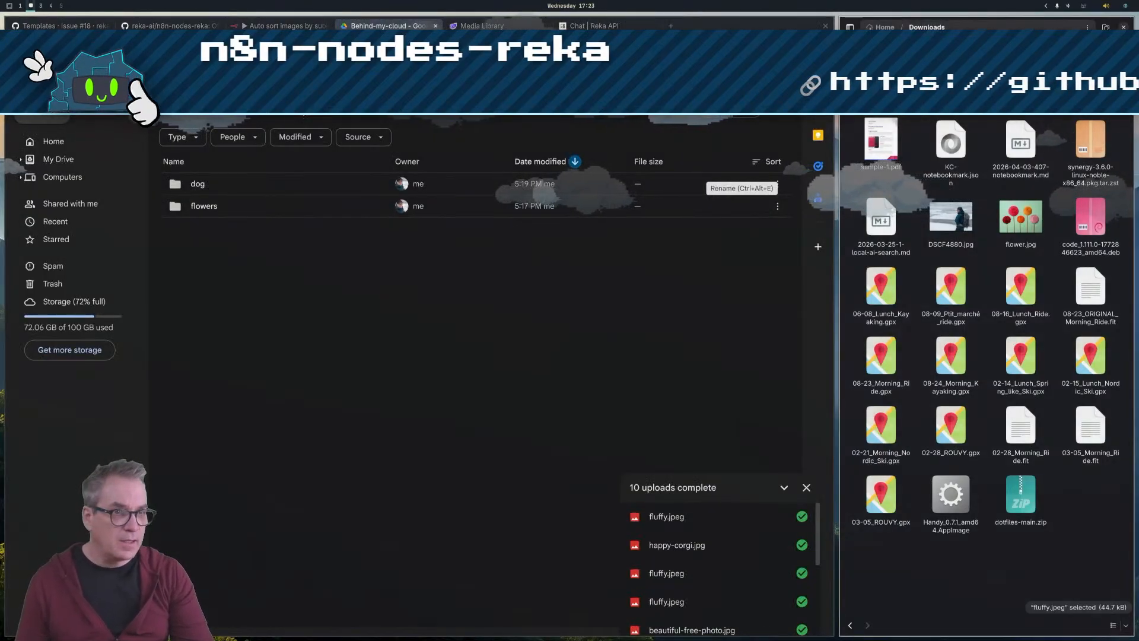
{"action": "left_click_drag", "start_coordinate": [951, 70], "coordinate": [432, 306]}
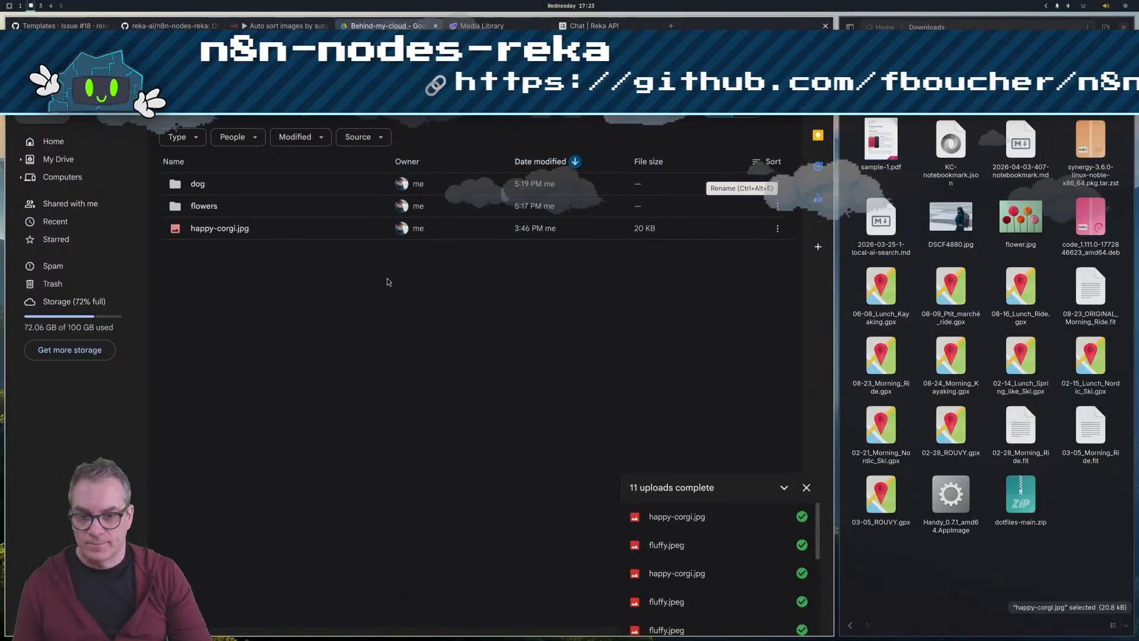
{"action": "key", "text": "ctrl+shift+Tab"}
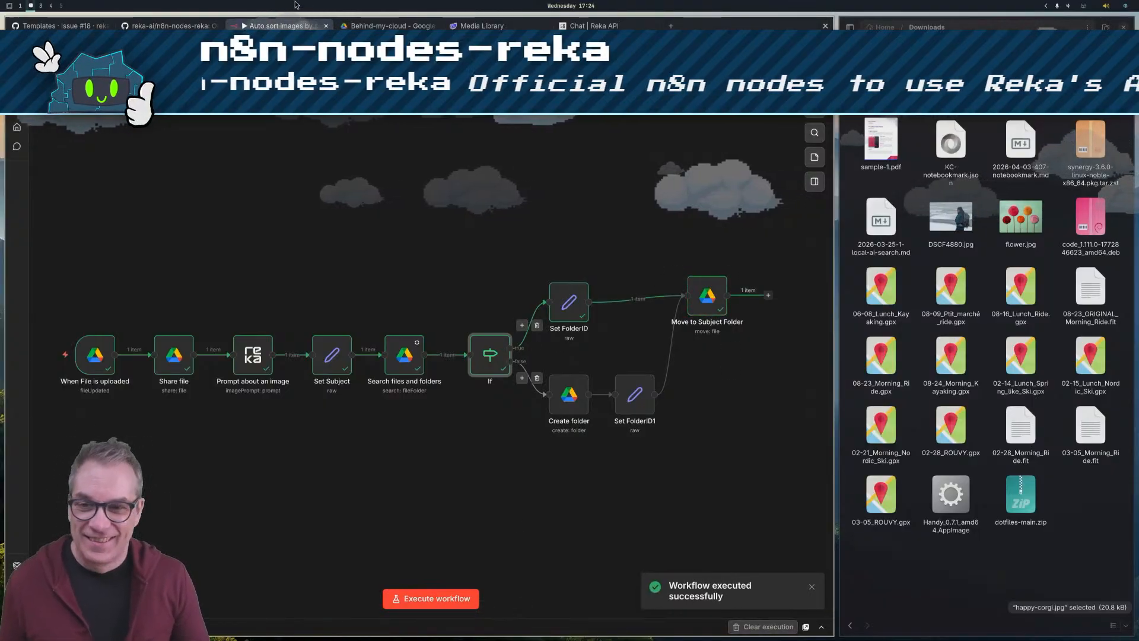
- Switch to Google Drive and check which images are inside the dog folder
{"action": "key", "text": "ctrl+Tab"}
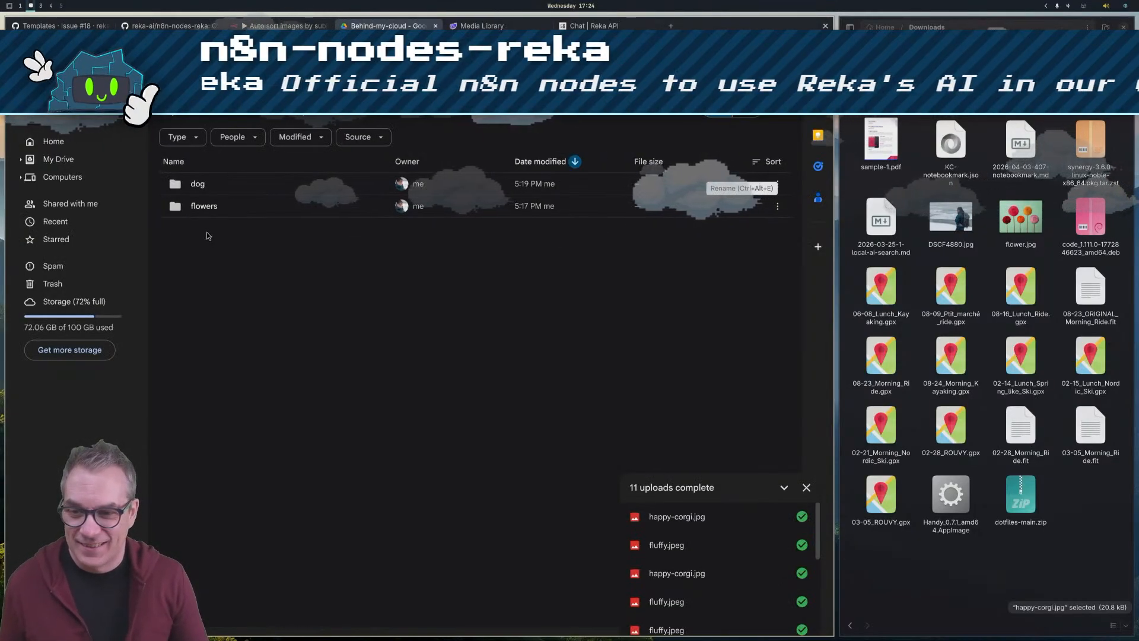
{"action": "double_click", "coordinate": [196, 184]}
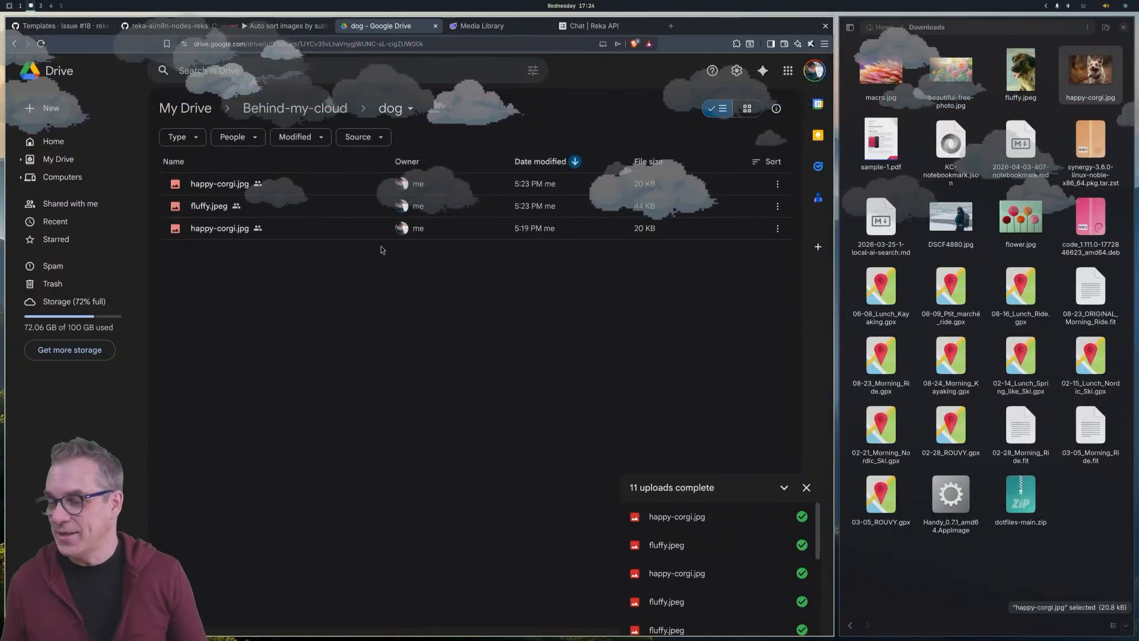
{"action": "left_click", "coordinate": [270, 27]}
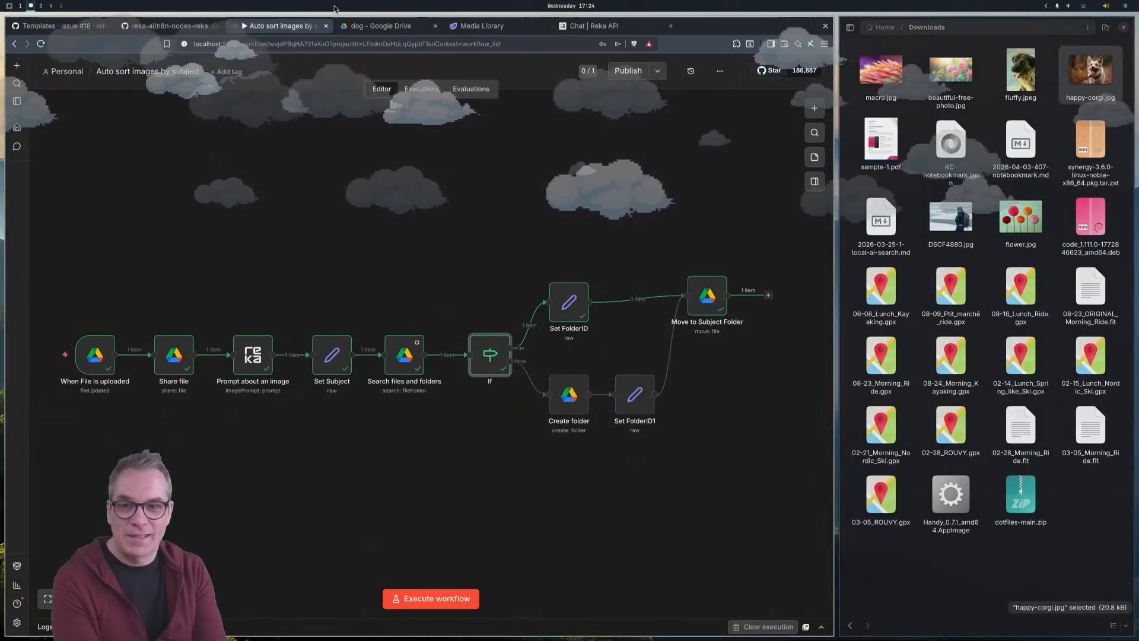
{"action": "left_click", "coordinate": [355, 27]}
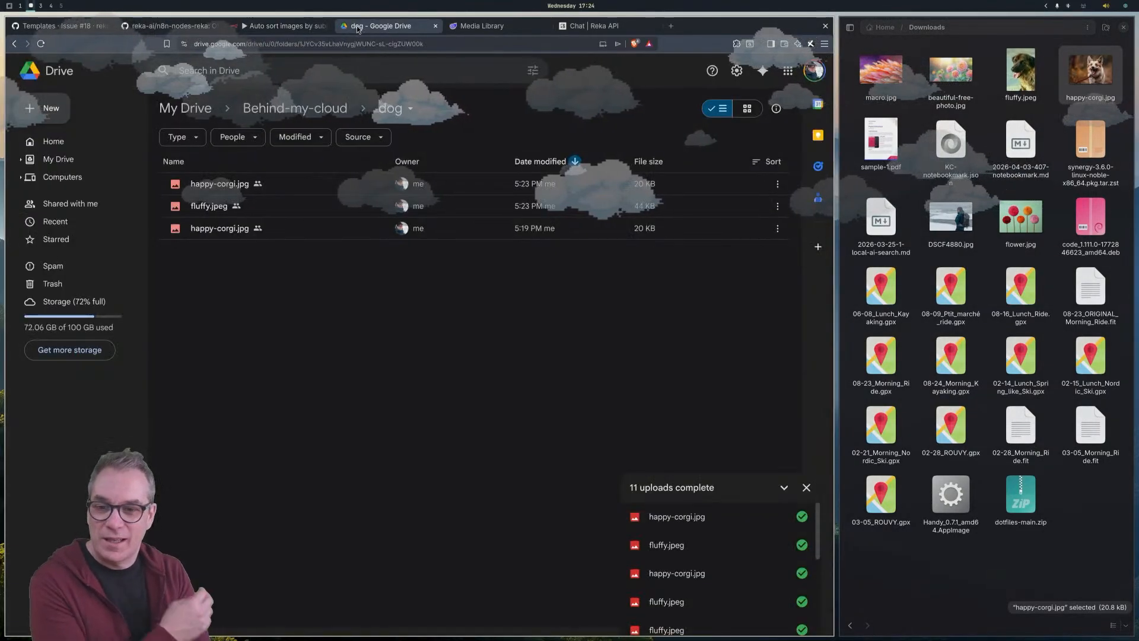
- Return to Behind-my-cloud, upload DSCF4880.jpg from Downloads, and execute the n8n workflow
{"action": "left_click", "coordinate": [302, 116]}
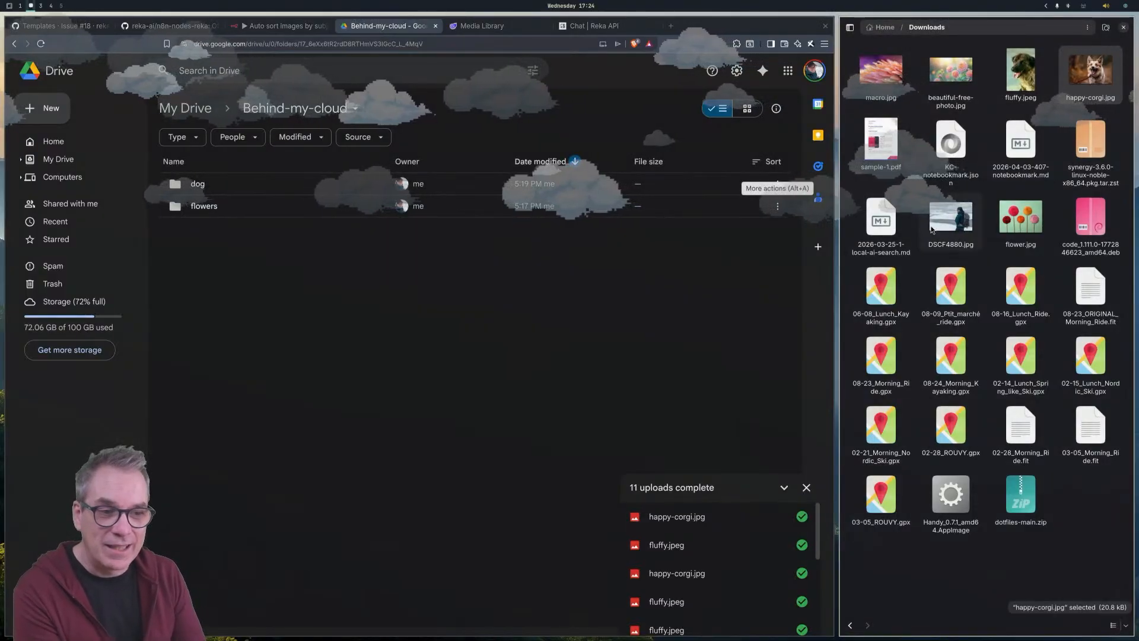
{"action": "left_click_drag", "start_coordinate": [948, 223], "coordinate": [348, 320]}
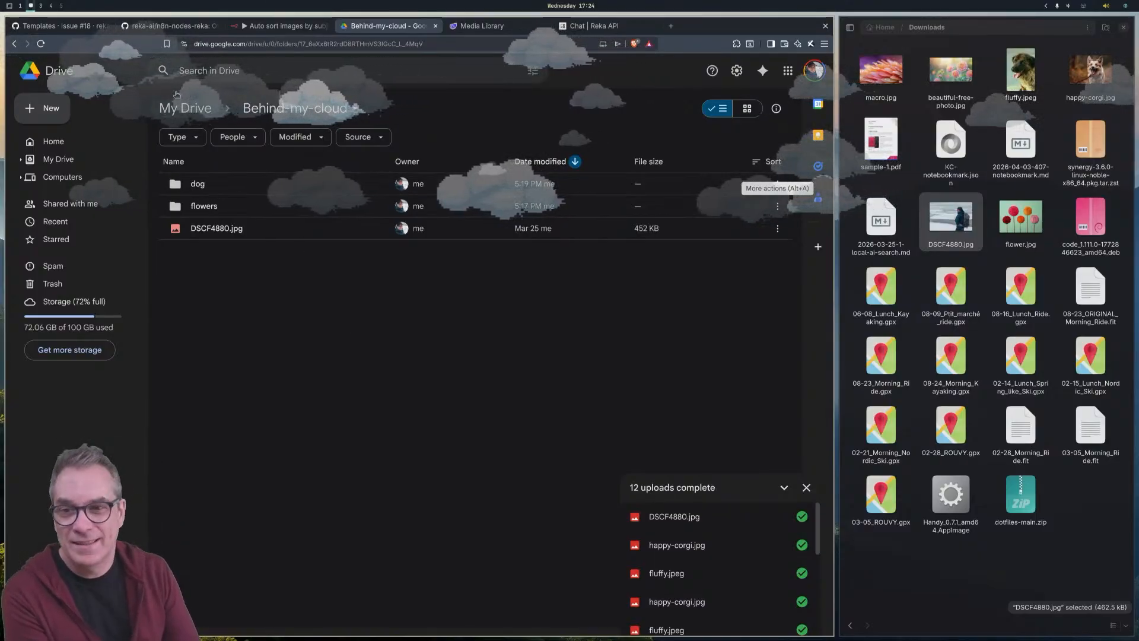
{"action": "left_click", "coordinate": [255, 27]}
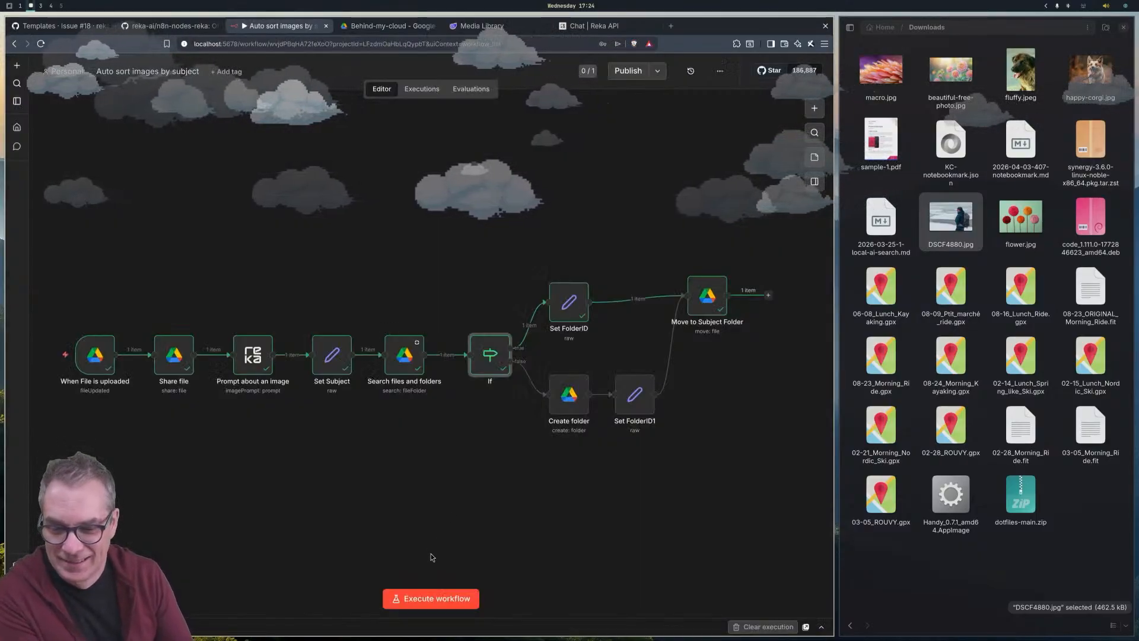
{"action": "left_click", "coordinate": [440, 600]}
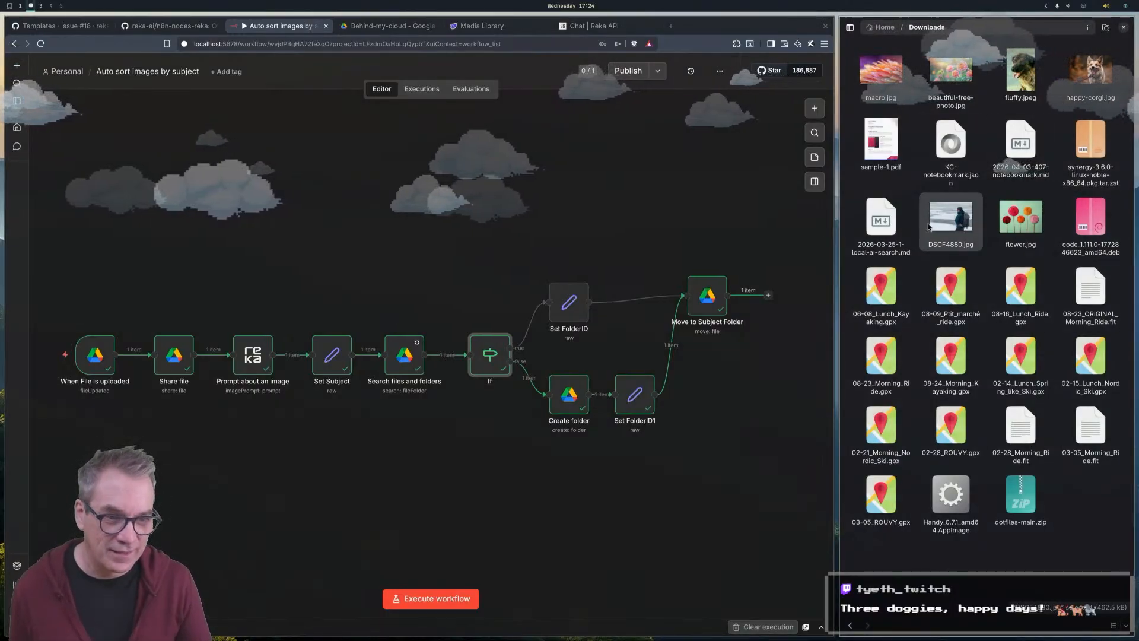
- Preview DSCF4880.jpg from Downloads and check the subject folders in Behind-my-cloud on Google Drive
{"action": "key", "text": "space"}
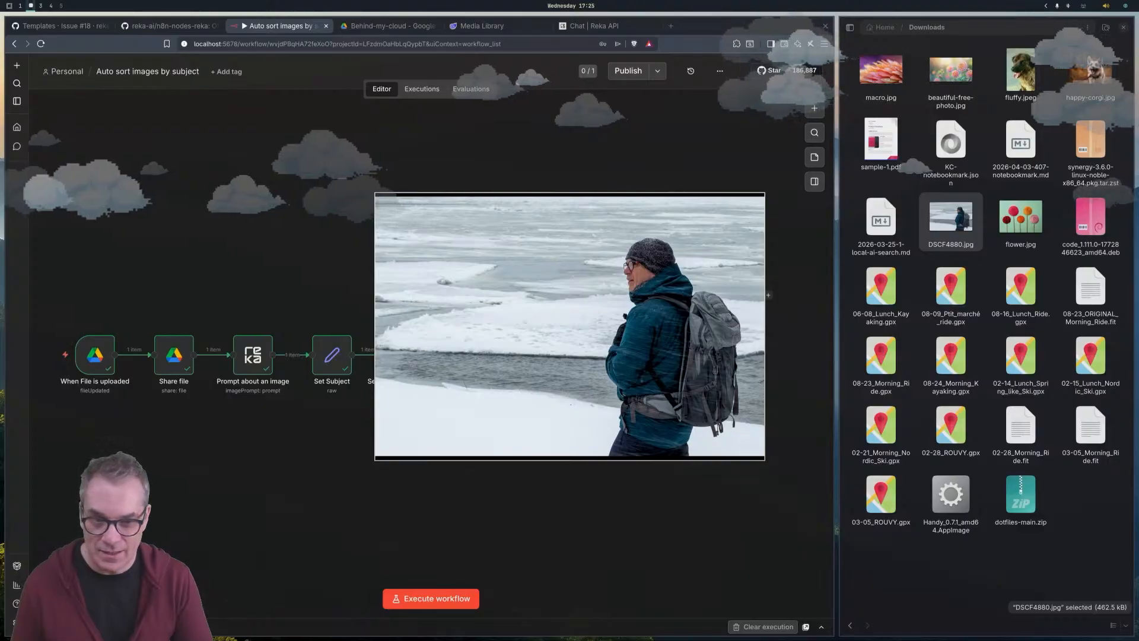
{"action": "key", "text": "space"}
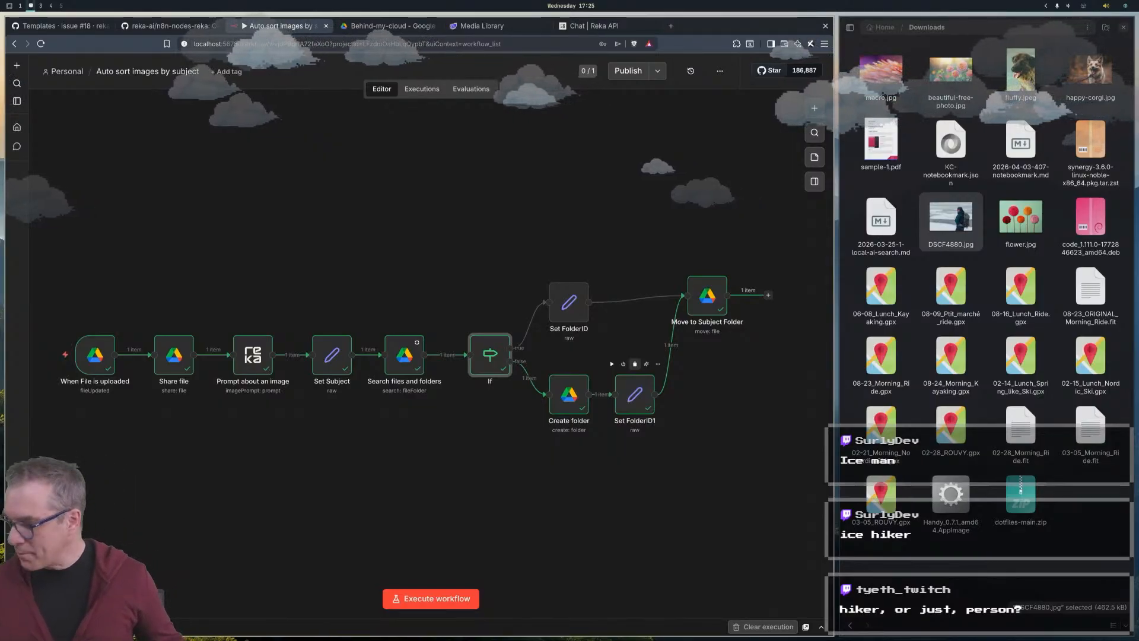
{"action": "left_click", "coordinate": [414, 18]}
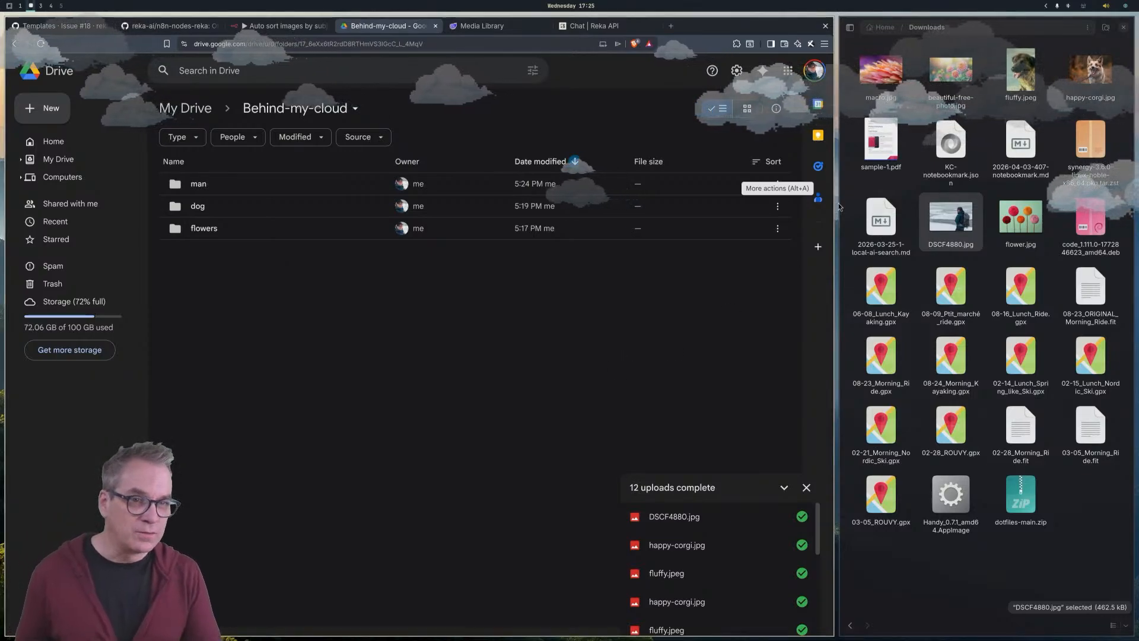
- Upload macro.jpg from Downloads to Behind-my-cloud and execute the n8n workflow on it
{"action": "left_click_drag", "start_coordinate": [876, 76], "coordinate": [331, 331]}
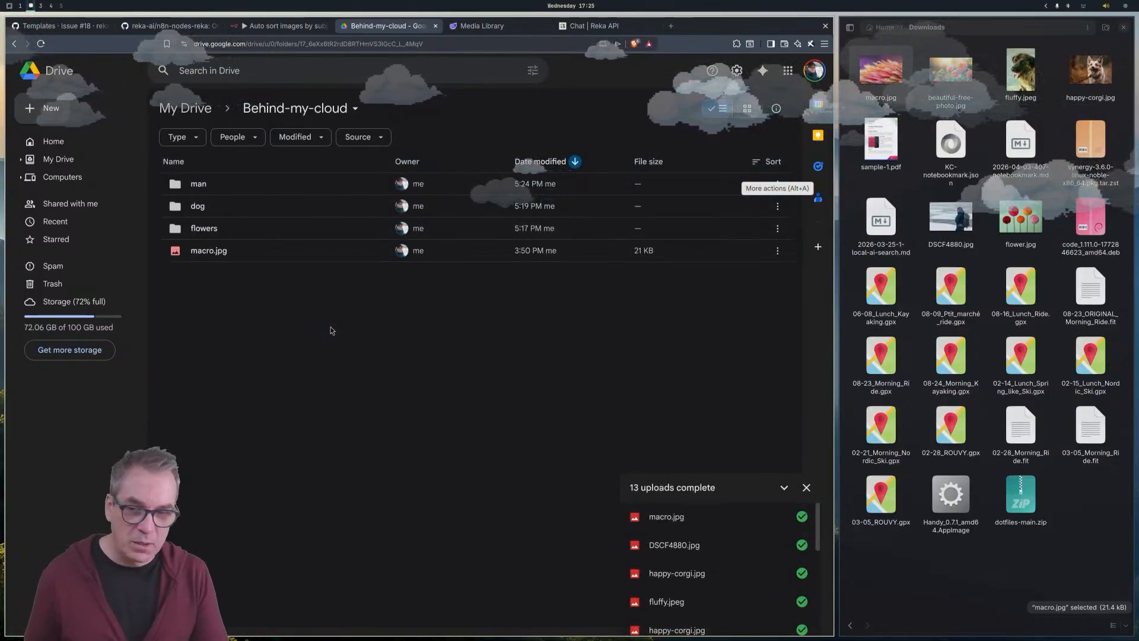
{"action": "left_click", "coordinate": [277, 26]}
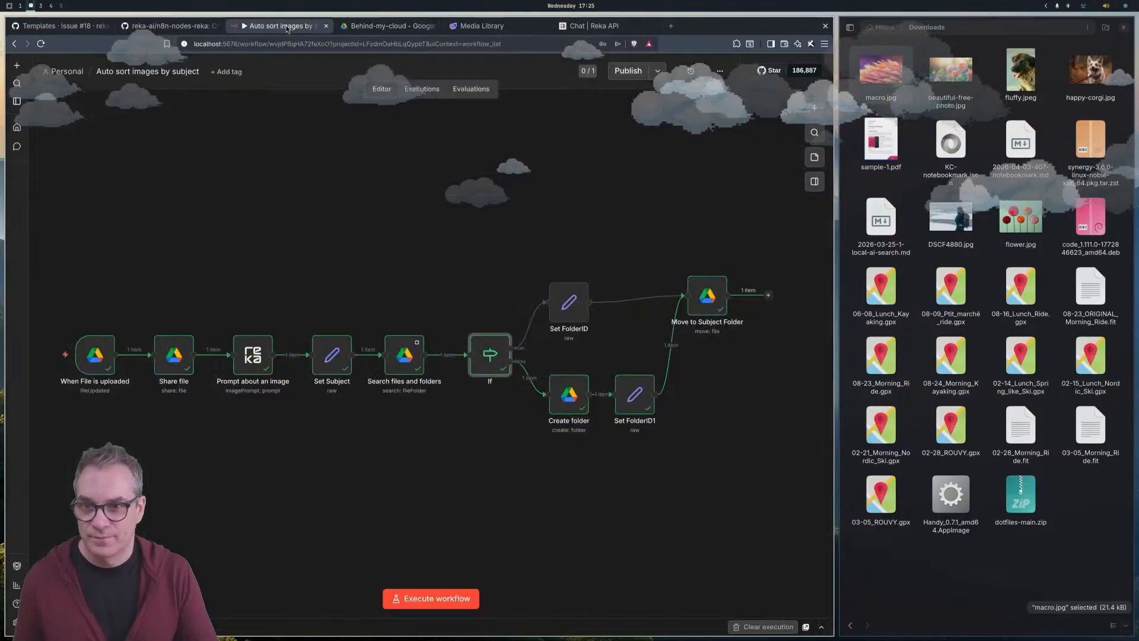
{"action": "left_click", "coordinate": [434, 599]}
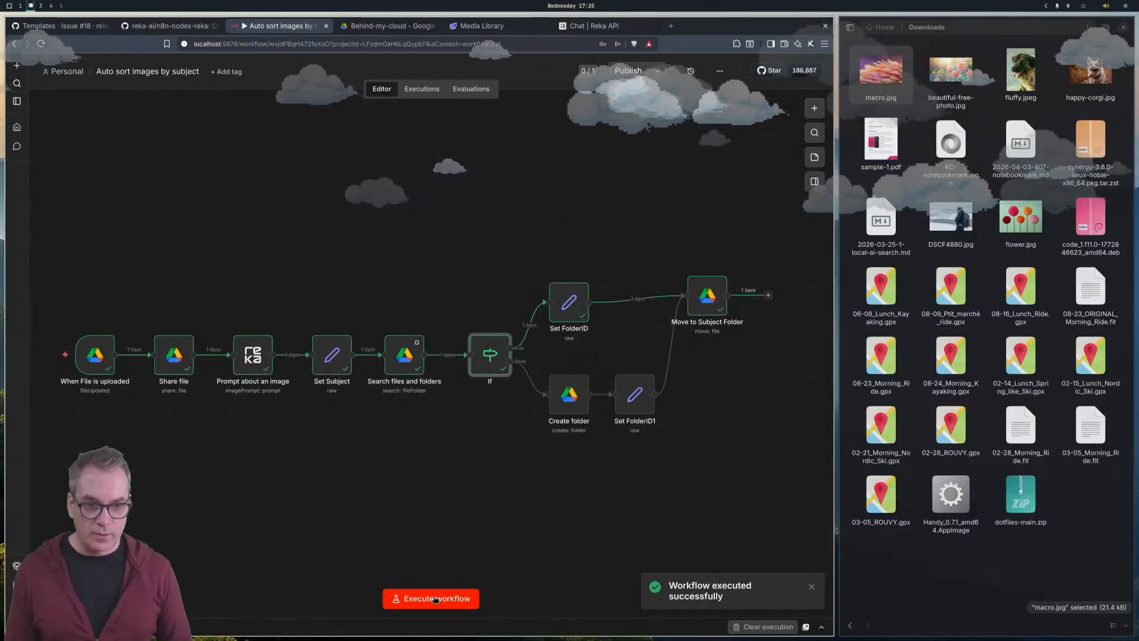
- Check the contents of the flowers folder in Google Drive, and return to the n8n workflow
{"action": "left_click", "coordinate": [436, 27]}
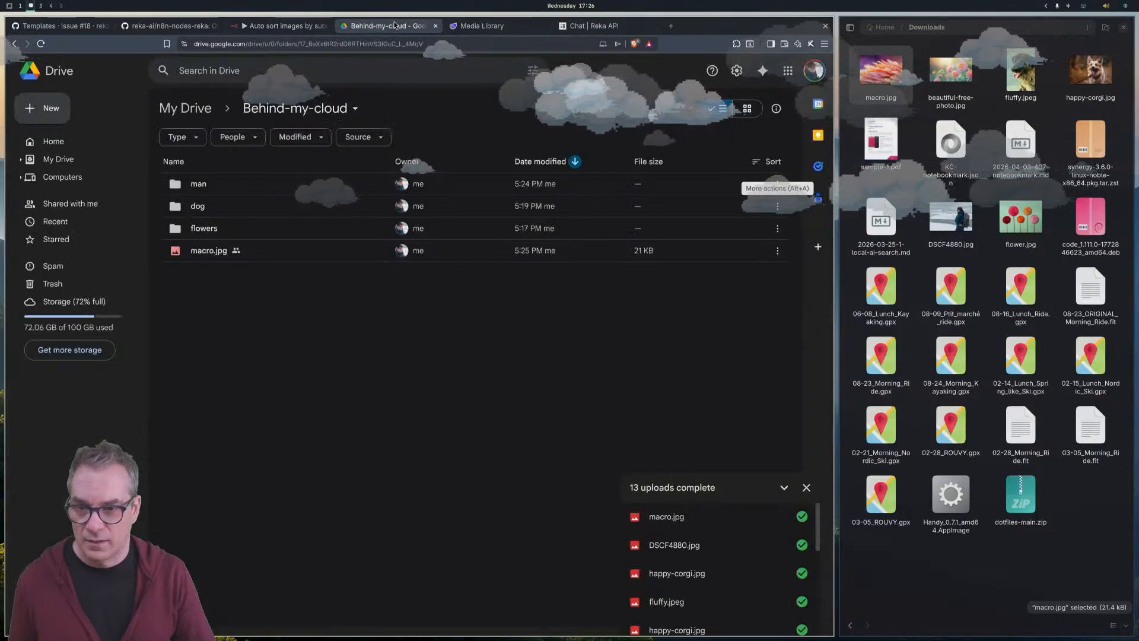
{"action": "double_click", "coordinate": [202, 229]}
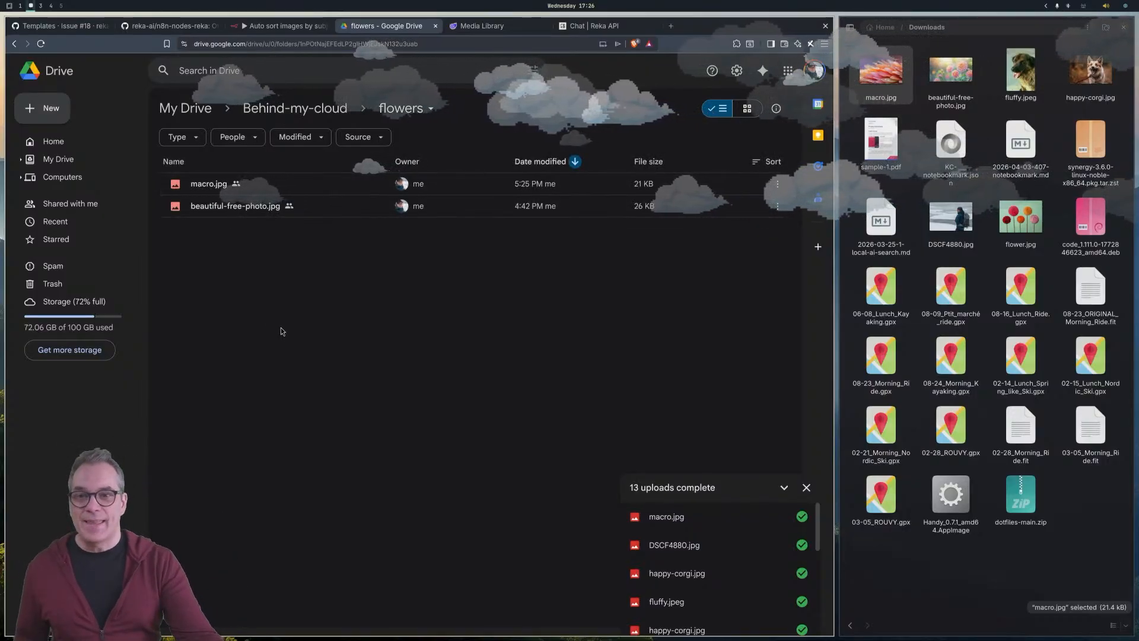
{"action": "left_click", "coordinate": [297, 27]}
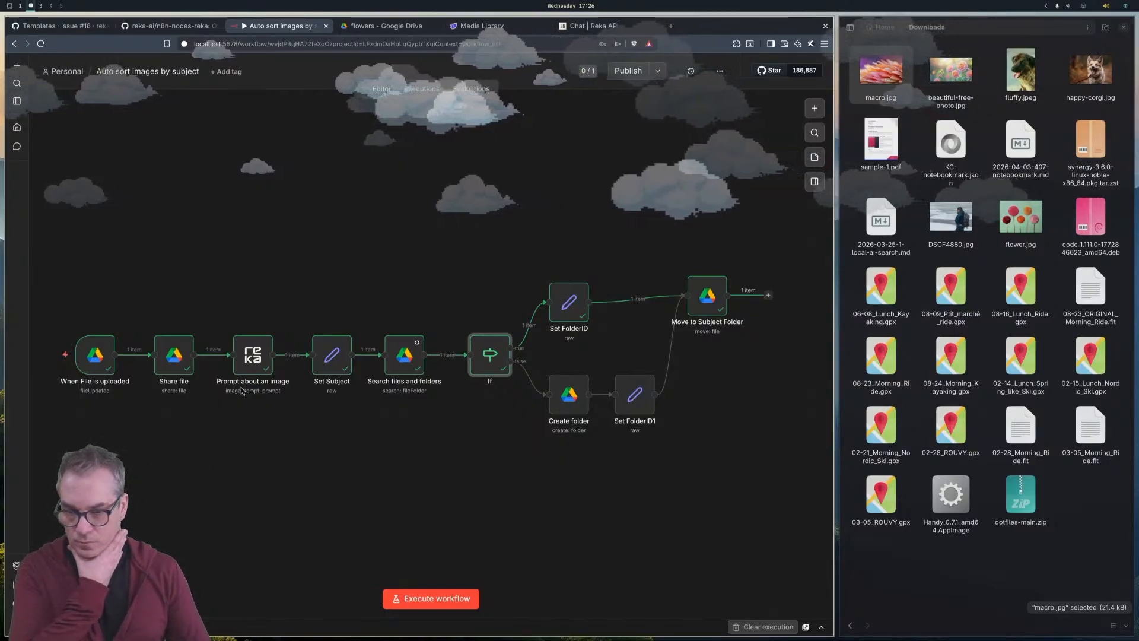
{"action": "mouse_move", "coordinate": [104, 389]}
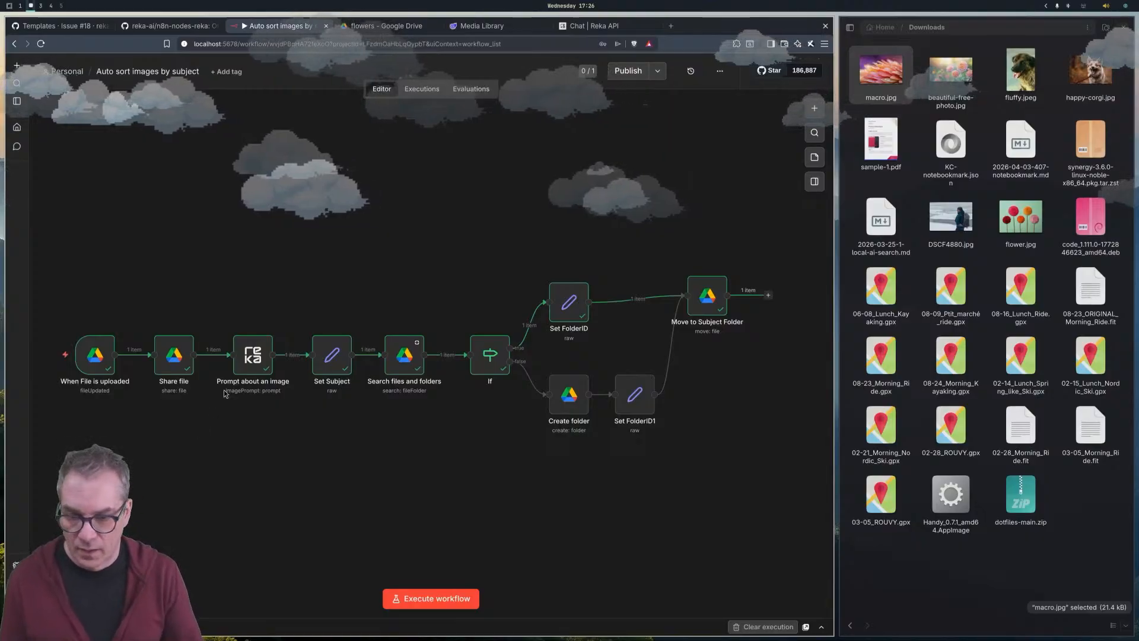
- Rename the "Prompt about an image" node to "Identify the subject"
{"action": "mouse_move", "coordinate": [261, 363]}
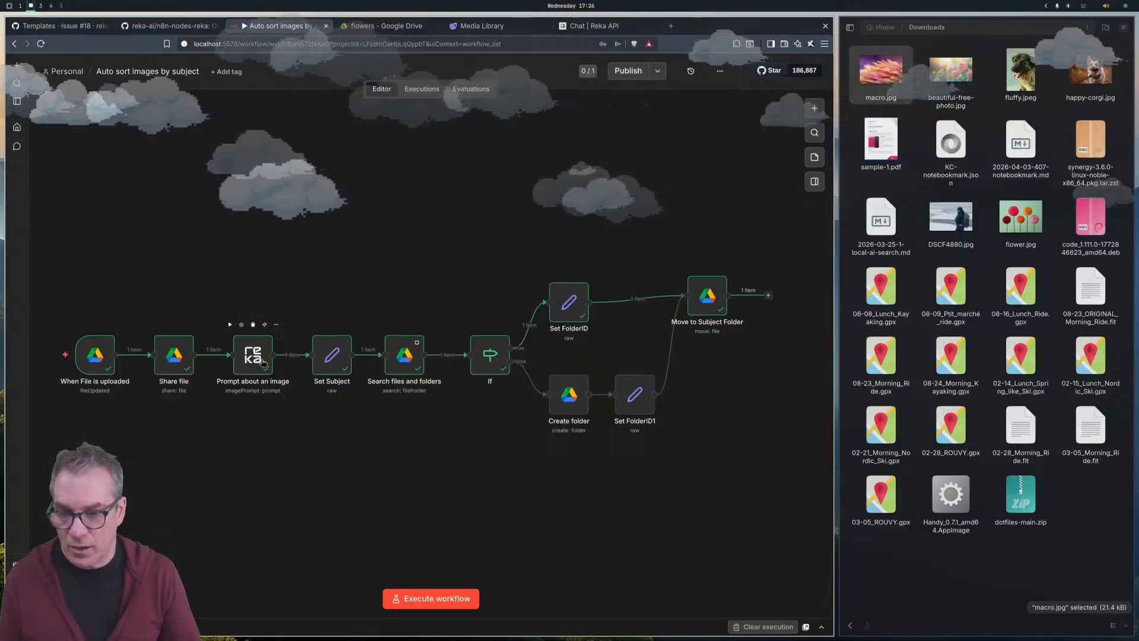
{"action": "left_click", "coordinate": [263, 362]}
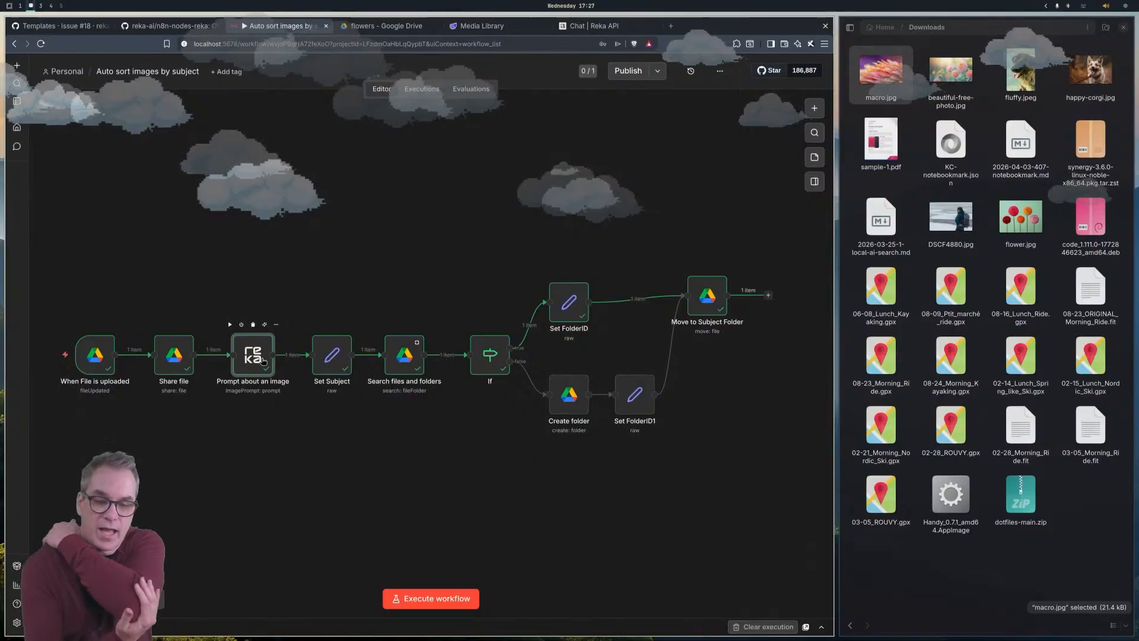
{"action": "key", "text": "F2"}
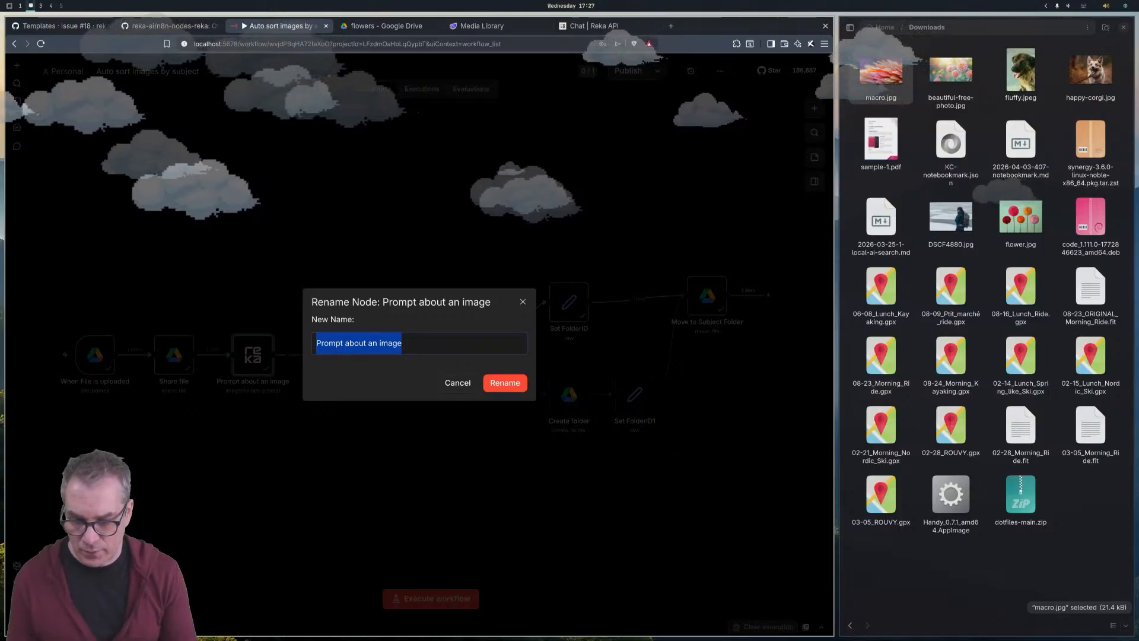
{"action": "key", "text": "BackSpace"}
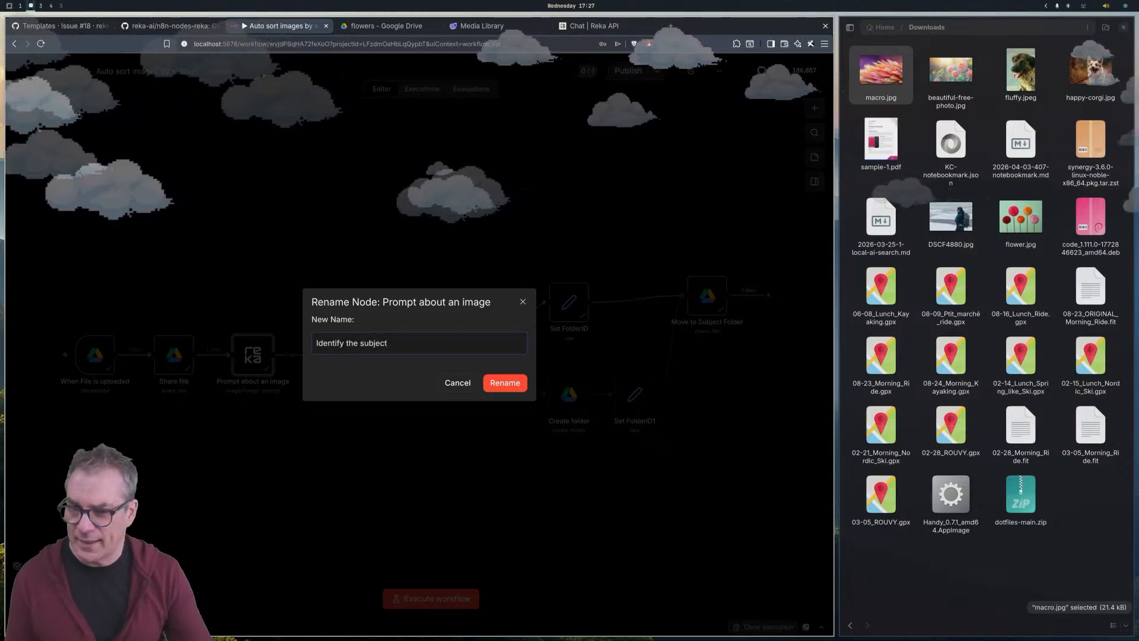
{"action": "left_click", "coordinate": [515, 384]}
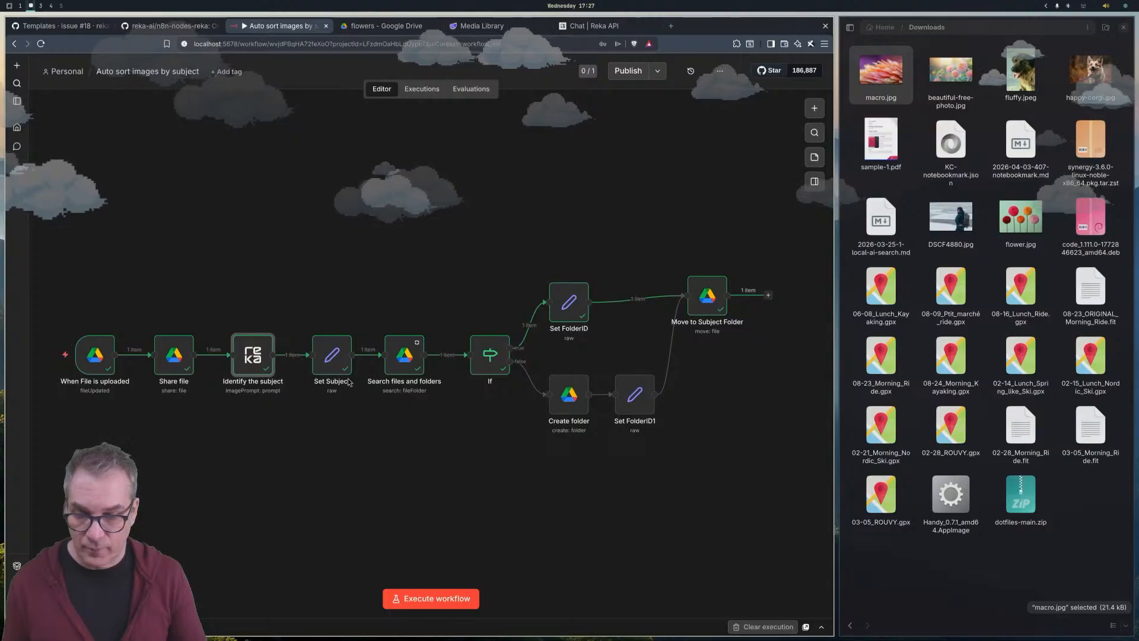
- Rename the "Search files and folders" node to "Search subject folder"
{"action": "left_click", "coordinate": [401, 385]}
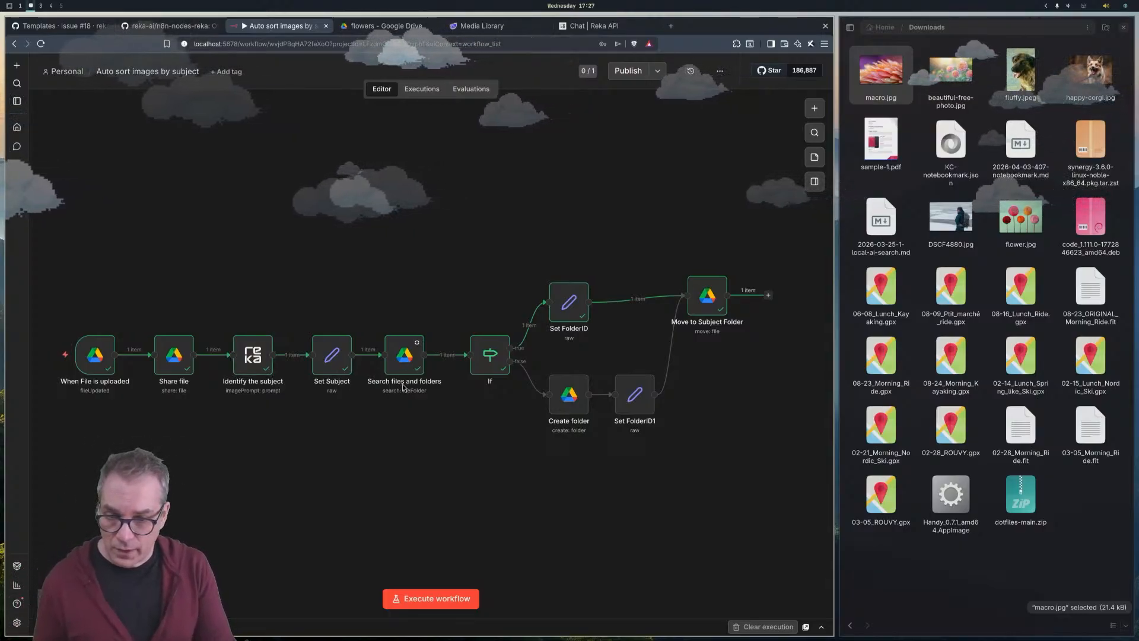
{"action": "left_click", "coordinate": [406, 363]}
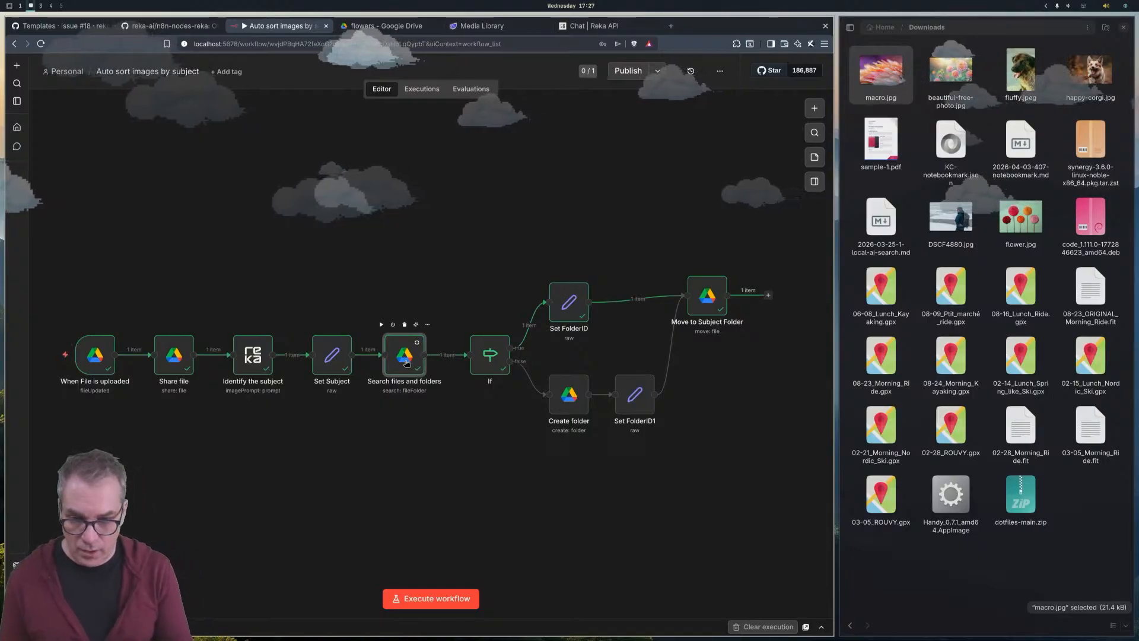
{"action": "key", "text": "F2"}
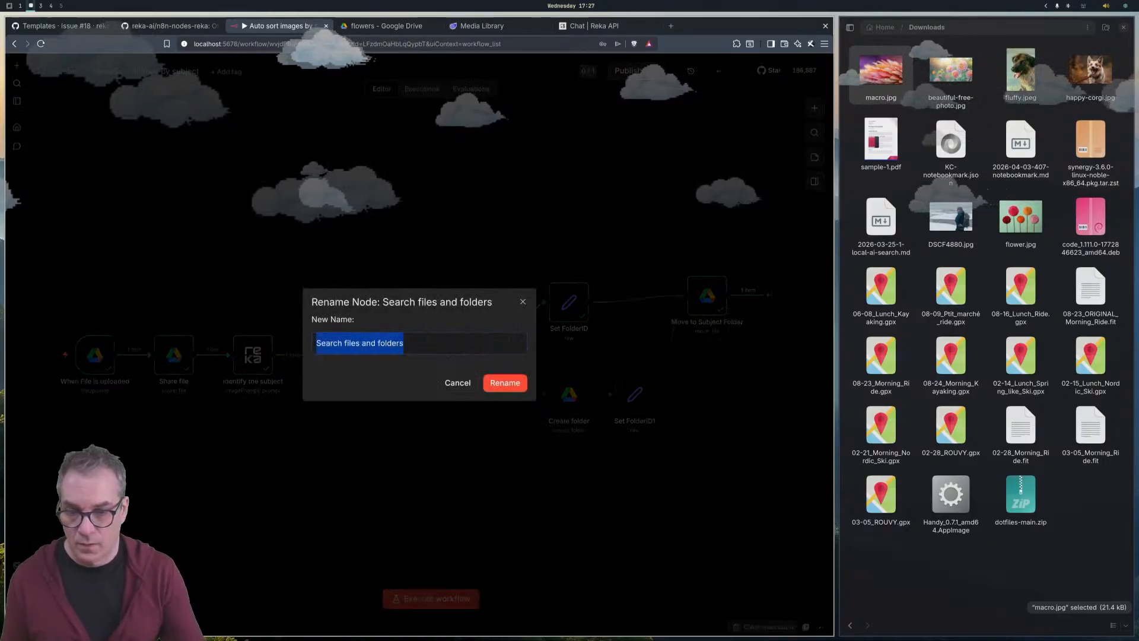
{"action": "left_click", "coordinate": [344, 342]}
{"action": "left_click_drag", "start_coordinate": [343, 342], "coordinate": [375, 342]}
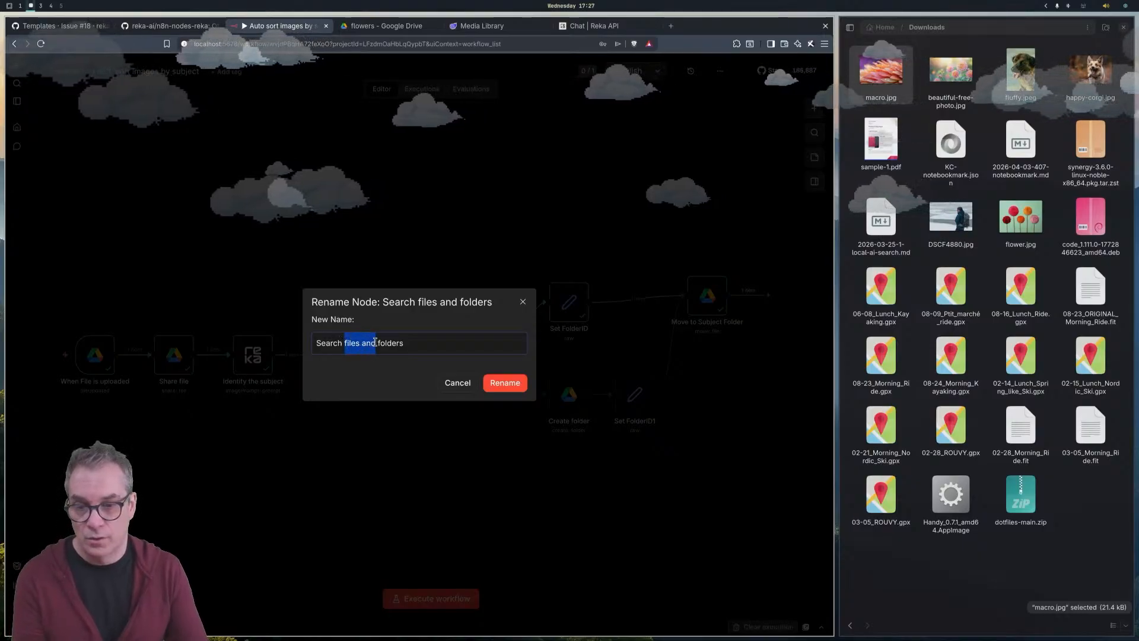
{"action": "type", "text": "subject"}
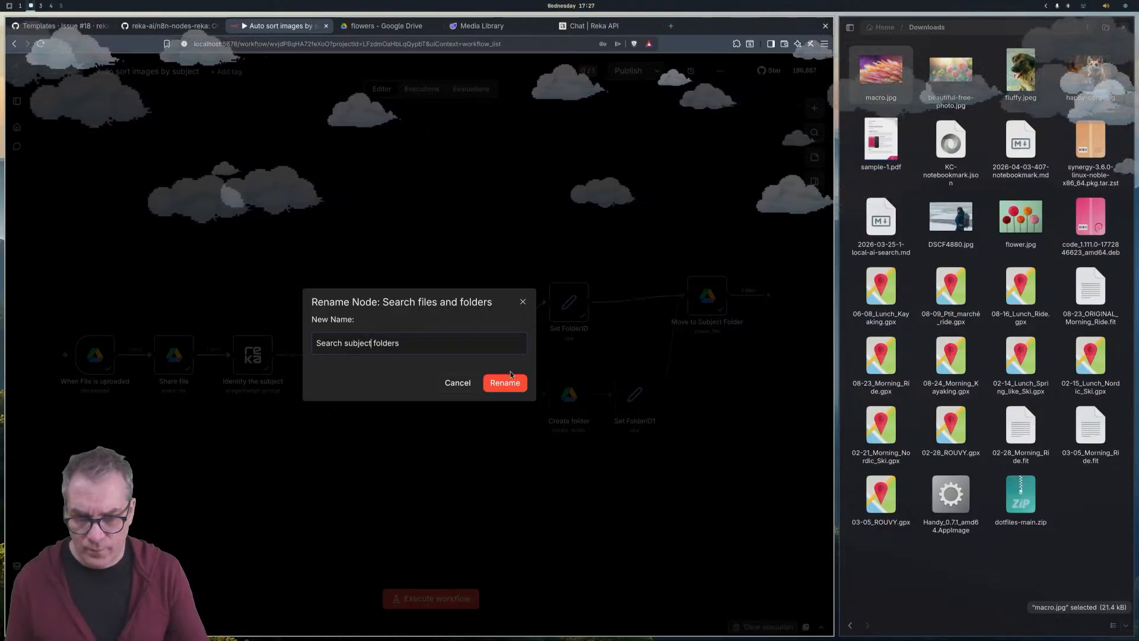
{"action": "left_click", "coordinate": [434, 345]}
{"action": "key", "text": "BackSpace"}
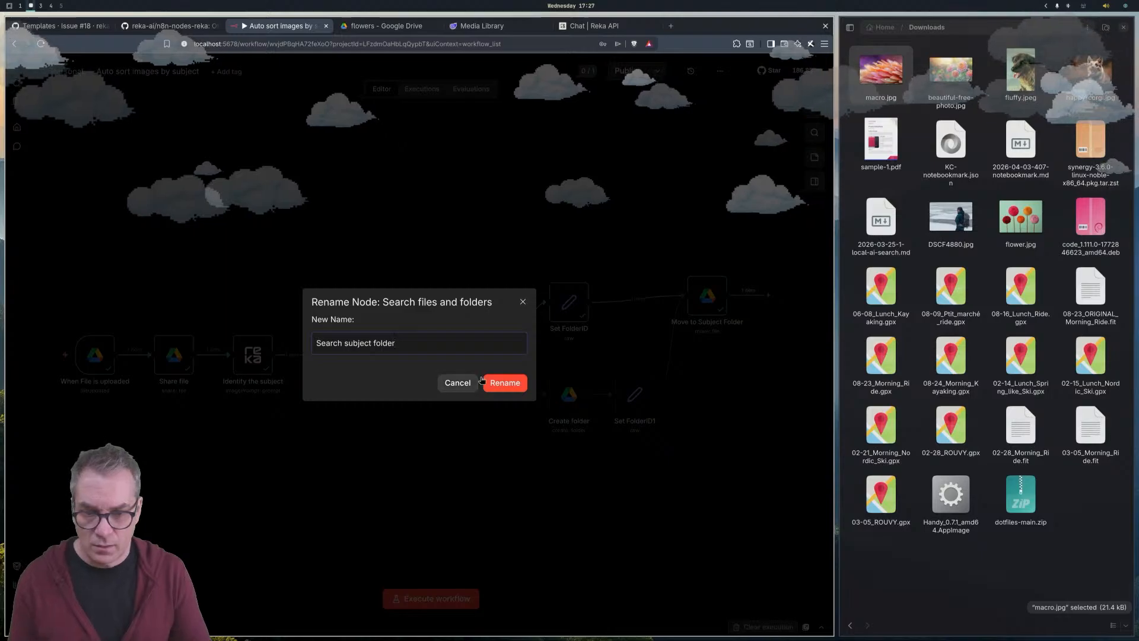
{"action": "left_click", "coordinate": [503, 383]}
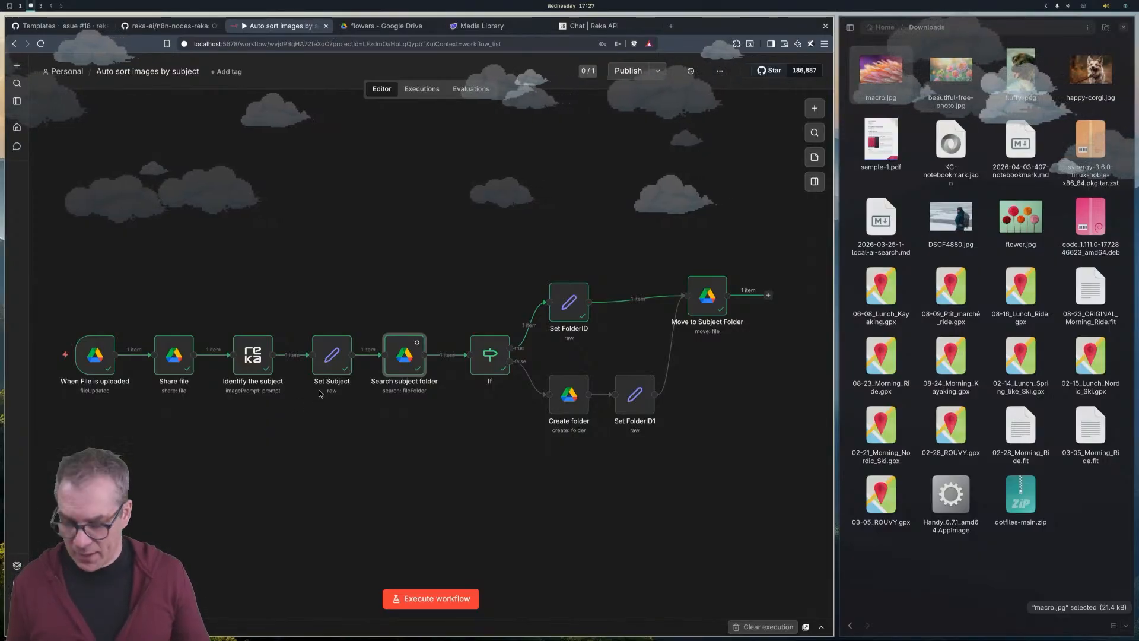
- Rename the node after "Identify the subject" to "Set subject", with a lowercase s in the second word
{"action": "scroll", "coordinate": [330, 400], "scroll_direction": "up", "scroll_amount": 3}
{"action": "scroll", "coordinate": [330, 400], "scroll_direction": "up", "scroll_amount": 4}
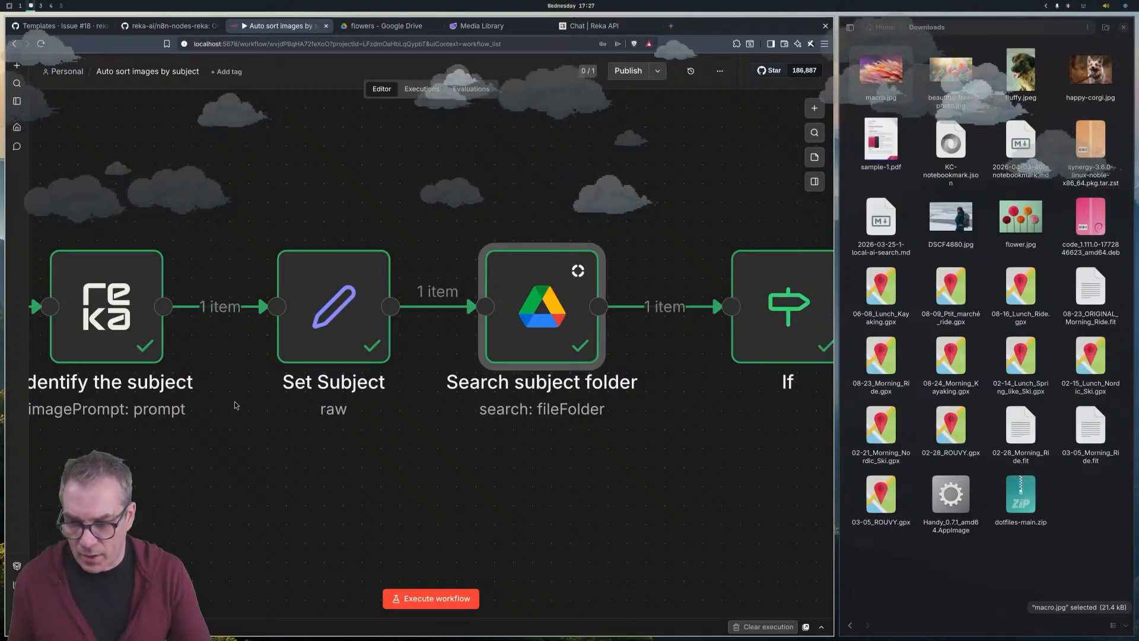
{"action": "scroll", "coordinate": [233, 403], "scroll_direction": "left", "scroll_amount": 5}
{"action": "scroll", "coordinate": [231, 407], "scroll_direction": "left", "scroll_amount": 10}
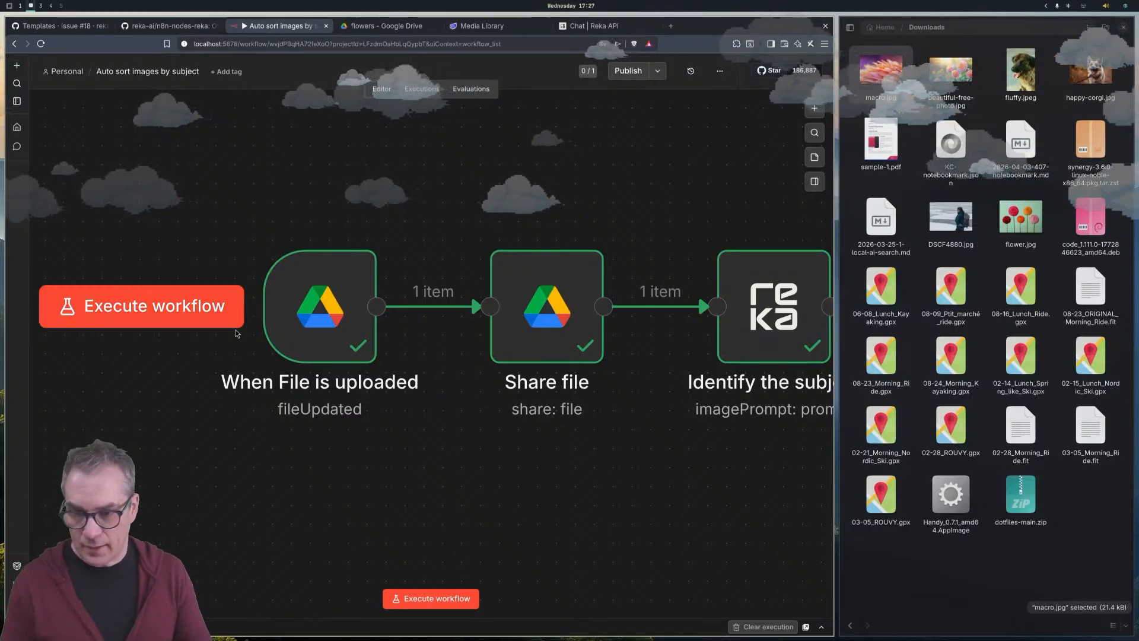
{"action": "scroll", "coordinate": [486, 418], "scroll_direction": "right", "scroll_amount": 5}
{"action": "scroll", "coordinate": [514, 395], "scroll_direction": "right", "scroll_amount": 3}
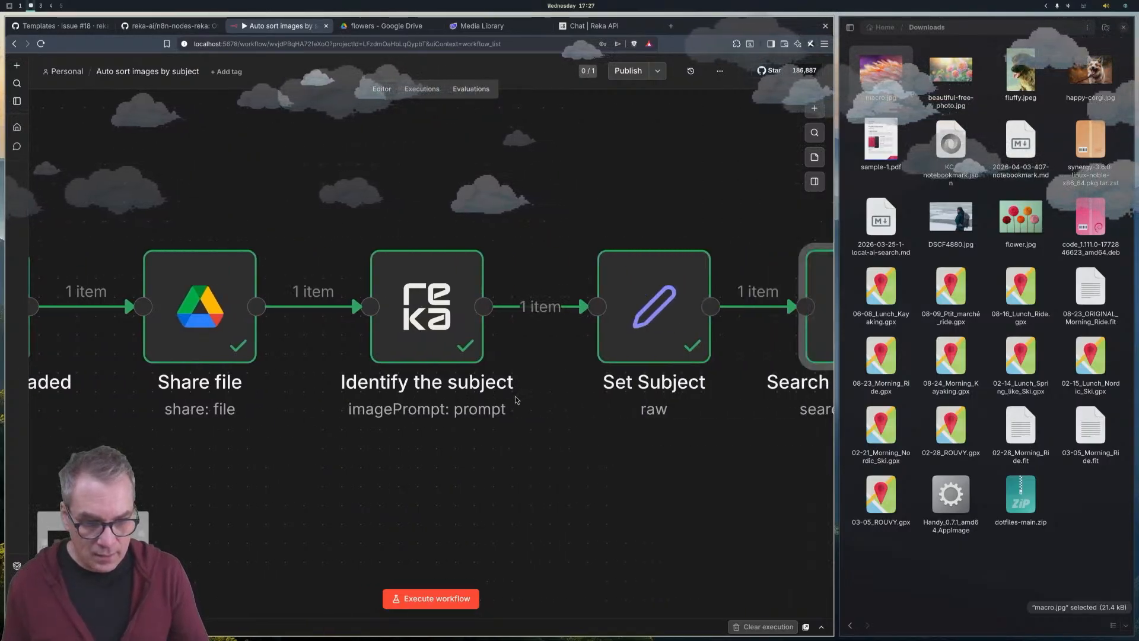
{"action": "left_click", "coordinate": [661, 313]}
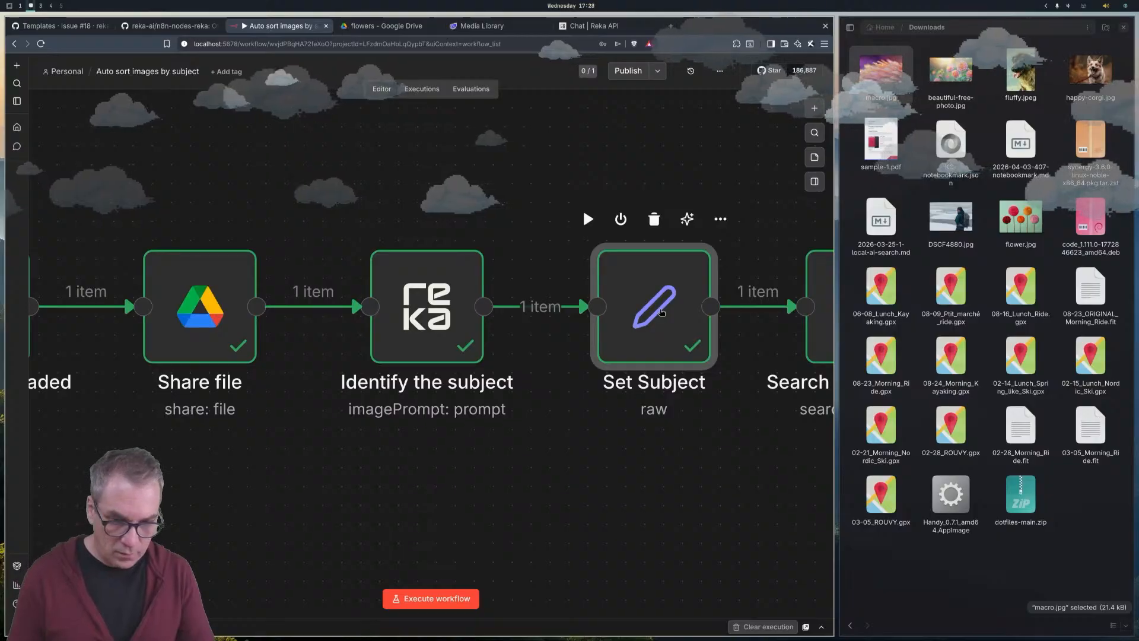
{"action": "key", "text": "F2"}
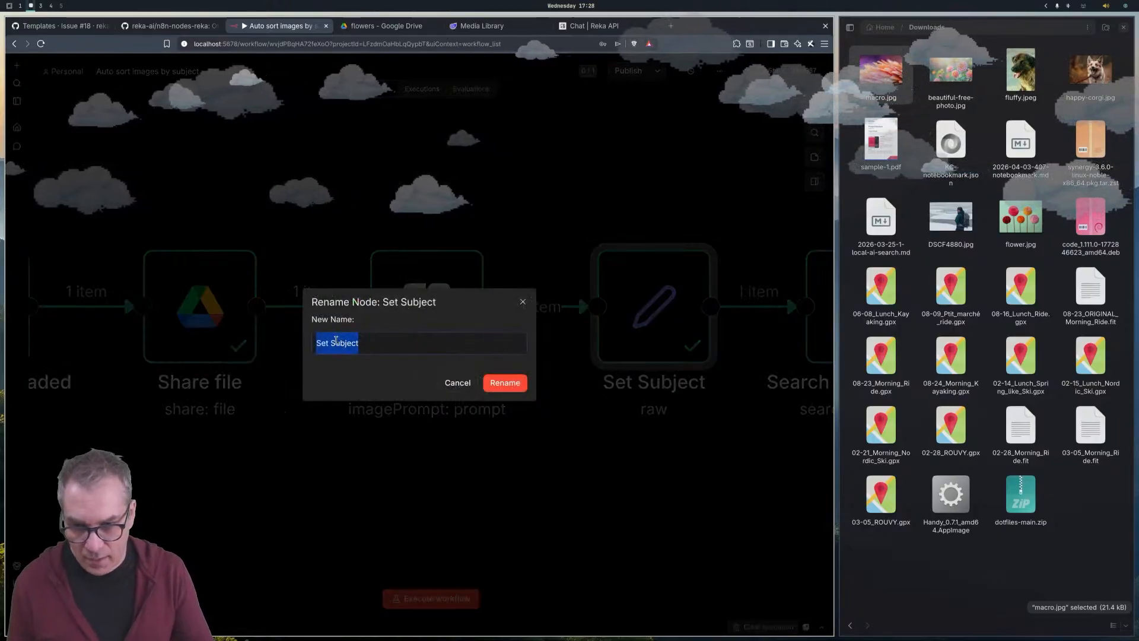
{"action": "left_click", "coordinate": [335, 343]}
{"action": "key", "text": "BackSpace"}
{"action": "type", "text": "s"}
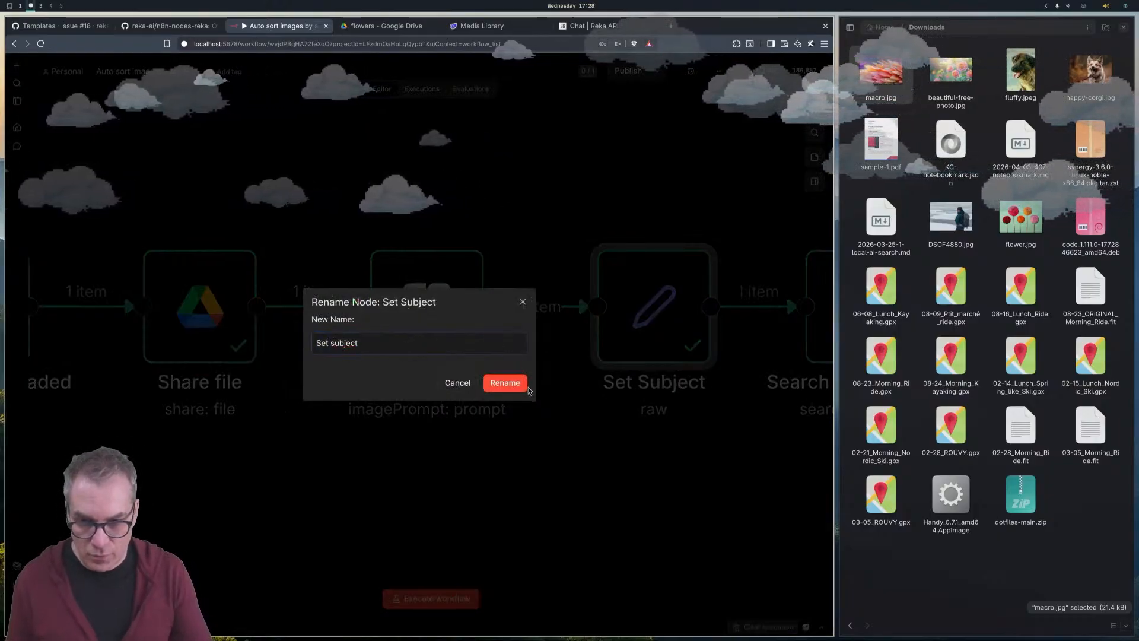
{"action": "key", "text": "Return"}
- Rename the If node after "Search subject folder" to "If folder exist"
{"action": "scroll", "coordinate": [523, 417], "scroll_direction": "left", "scroll_amount": 3}
{"action": "scroll", "coordinate": [523, 417], "scroll_direction": "right", "scroll_amount": 8}
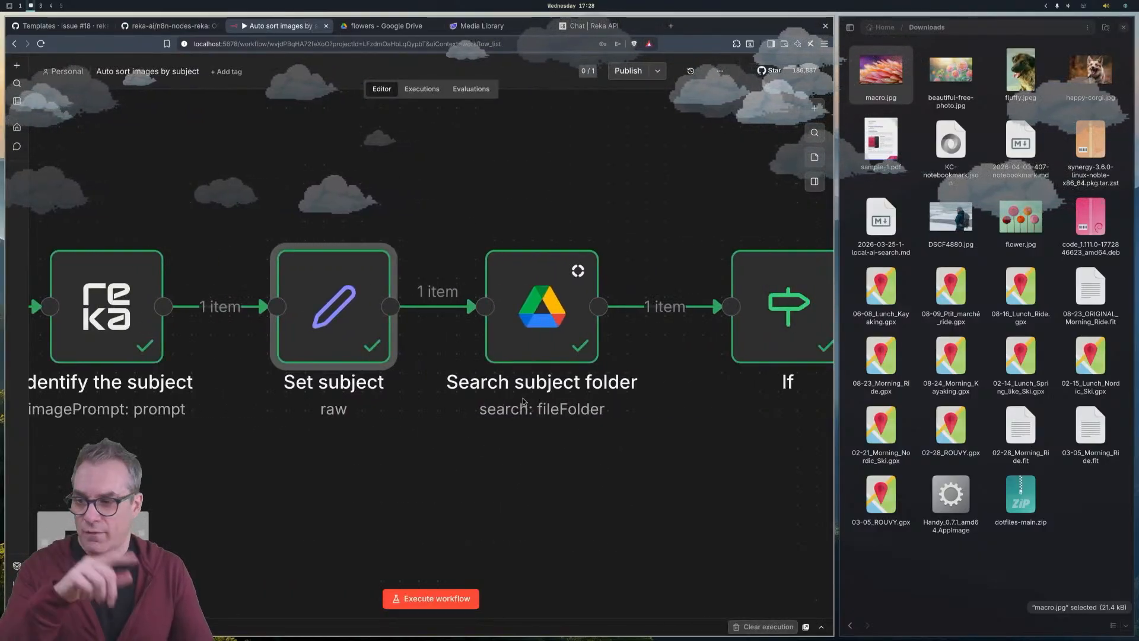
{"action": "scroll", "coordinate": [523, 401], "scroll_direction": "right", "scroll_amount": 1}
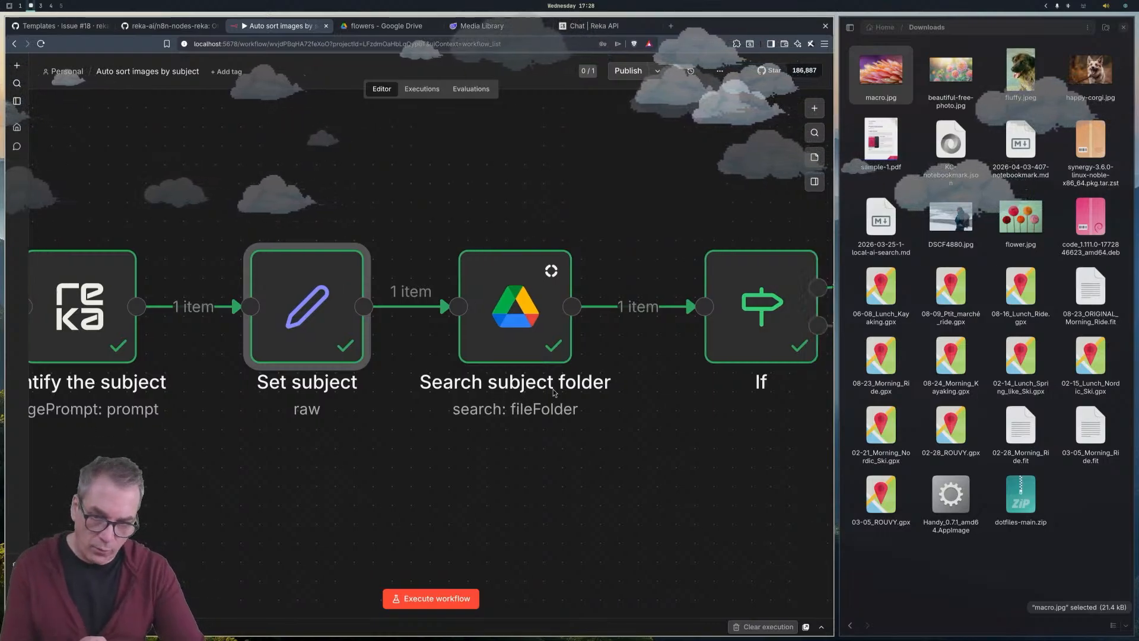
{"action": "scroll", "coordinate": [554, 391], "scroll_direction": "right", "scroll_amount": 4}
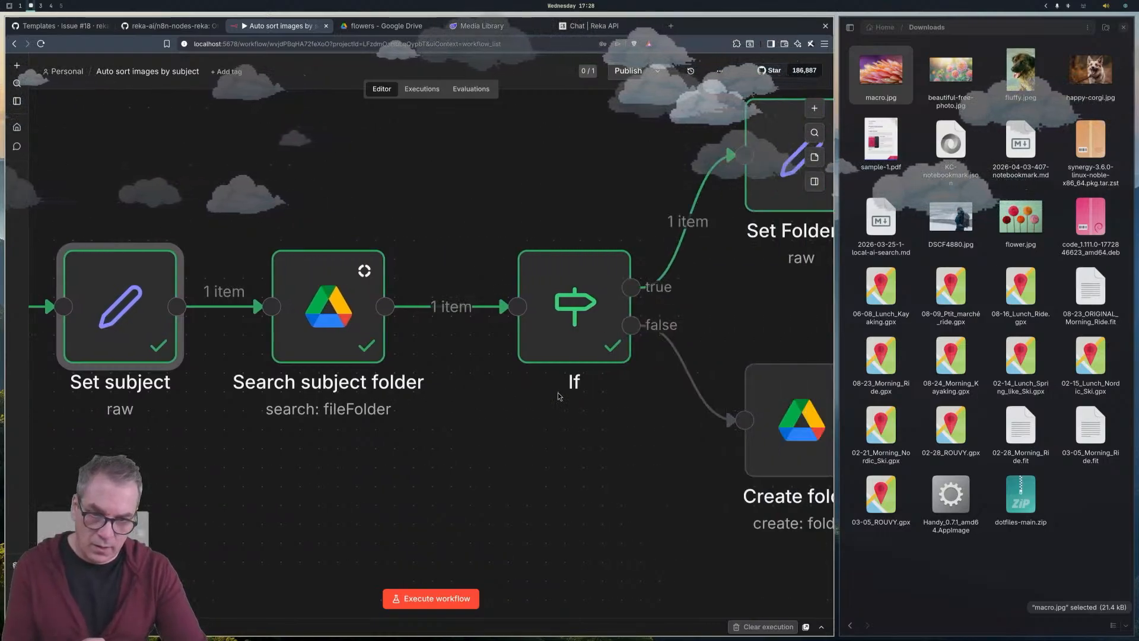
{"action": "mouse_move", "coordinate": [569, 374]}
{"action": "left_click", "coordinate": [574, 303]}
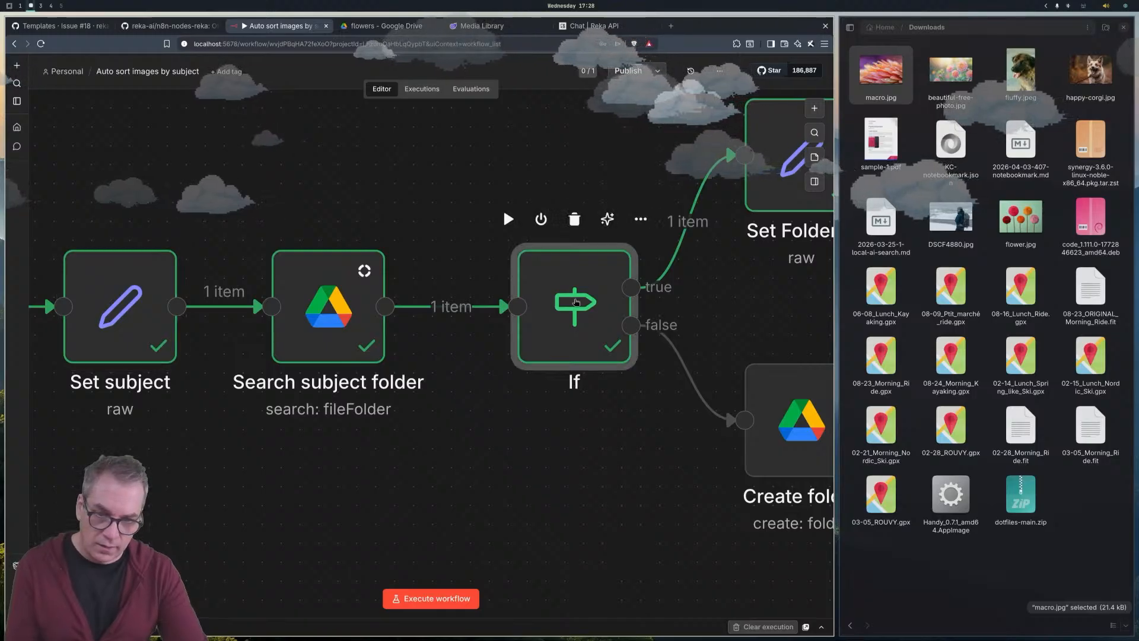
{"action": "key", "text": "F2"}
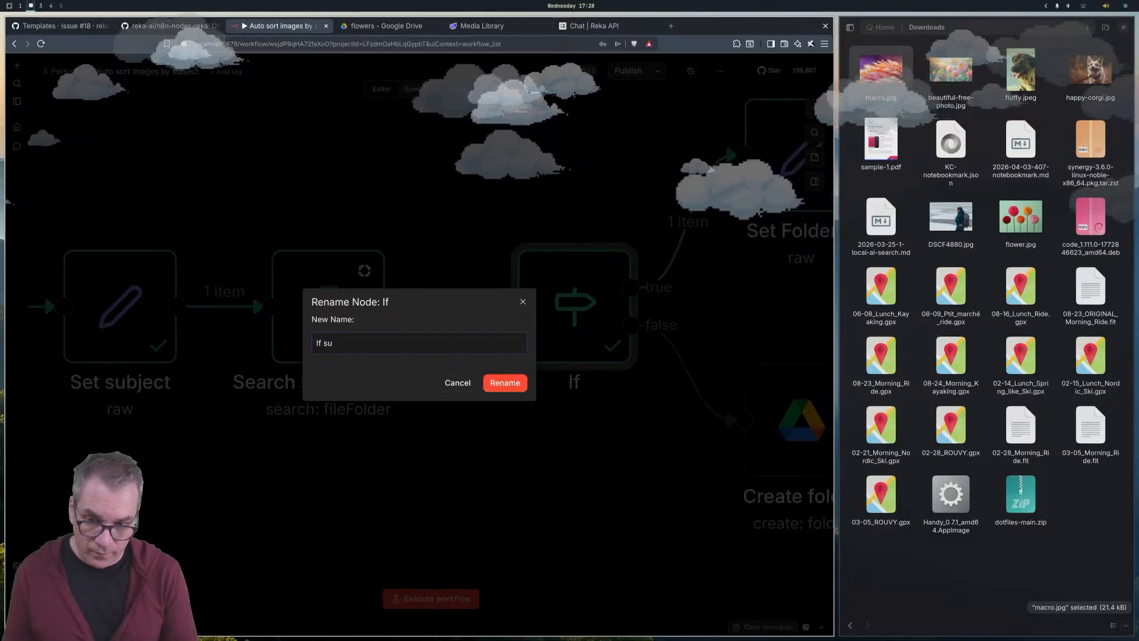
{"action": "key", "text": "BackSpace"}
{"action": "key", "text": "BackSpace"}
{"action": "type", "text": "fol"}
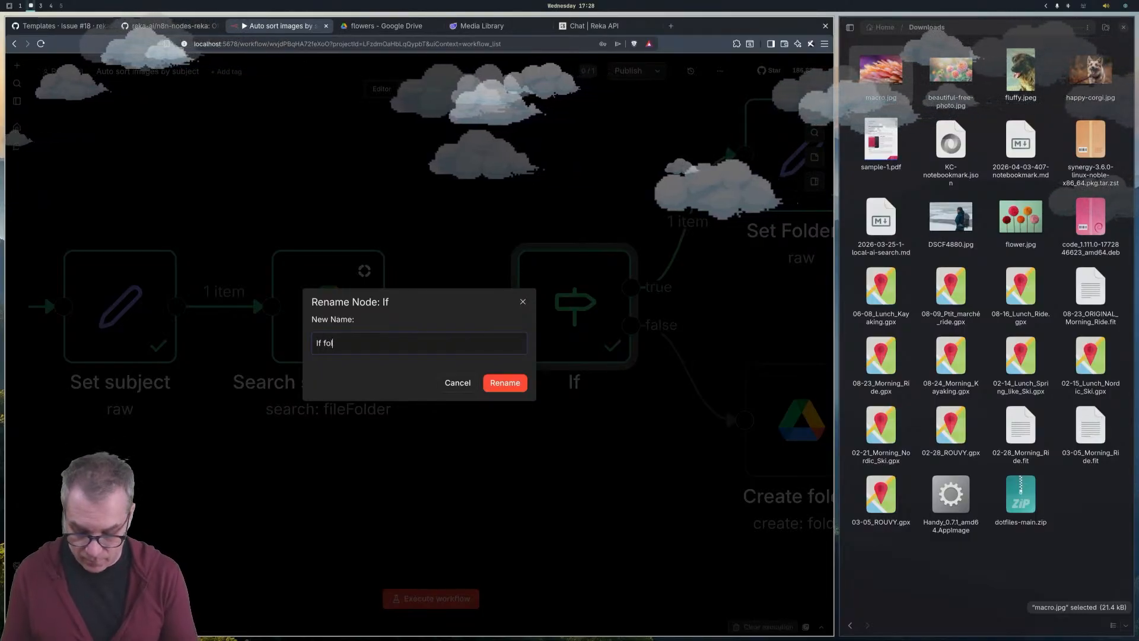
{"action": "type", "text": "der exist"}
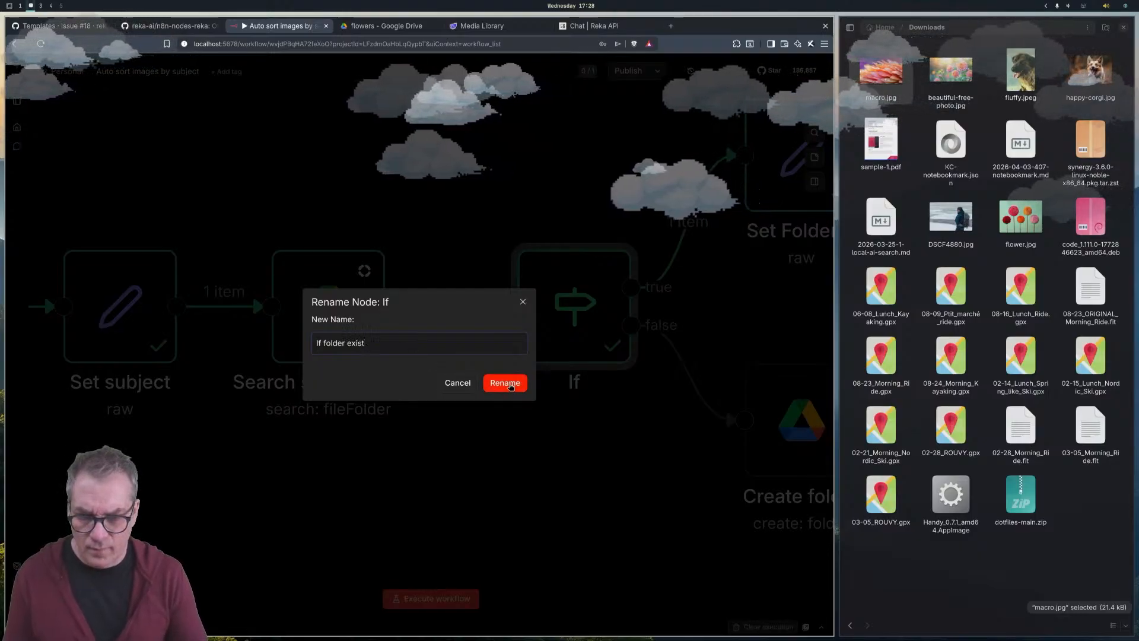
{"action": "left_click", "coordinate": [509, 383]}
{"action": "scroll", "coordinate": [492, 492], "scroll_direction": "left", "scroll_amount": 3}
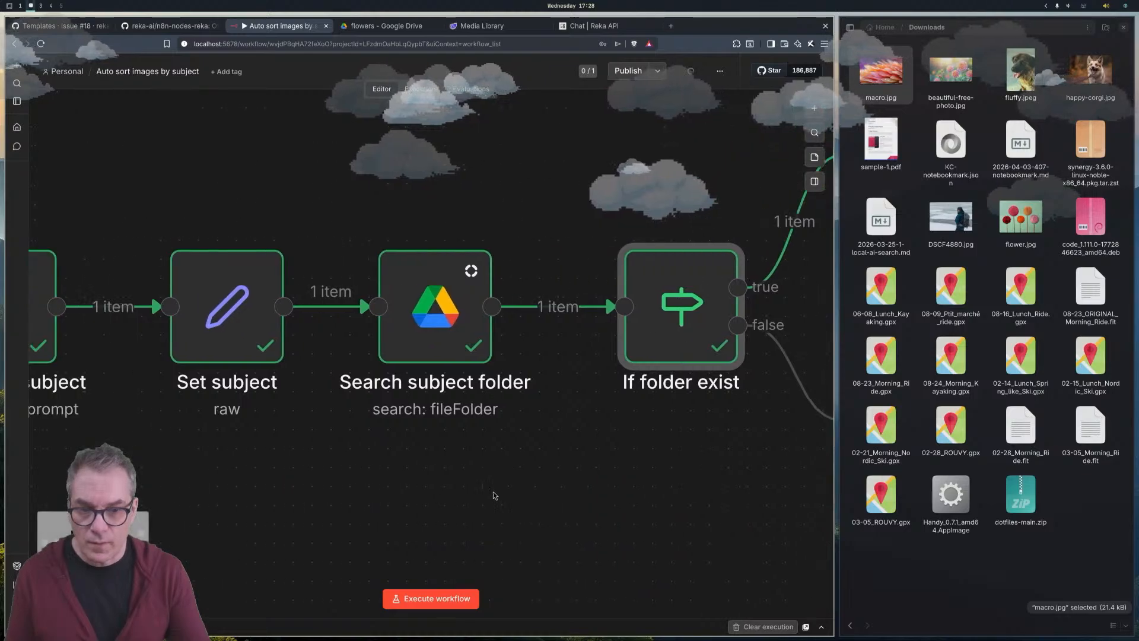
{"action": "scroll", "coordinate": [495, 496], "scroll_direction": "right", "scroll_amount": 10}
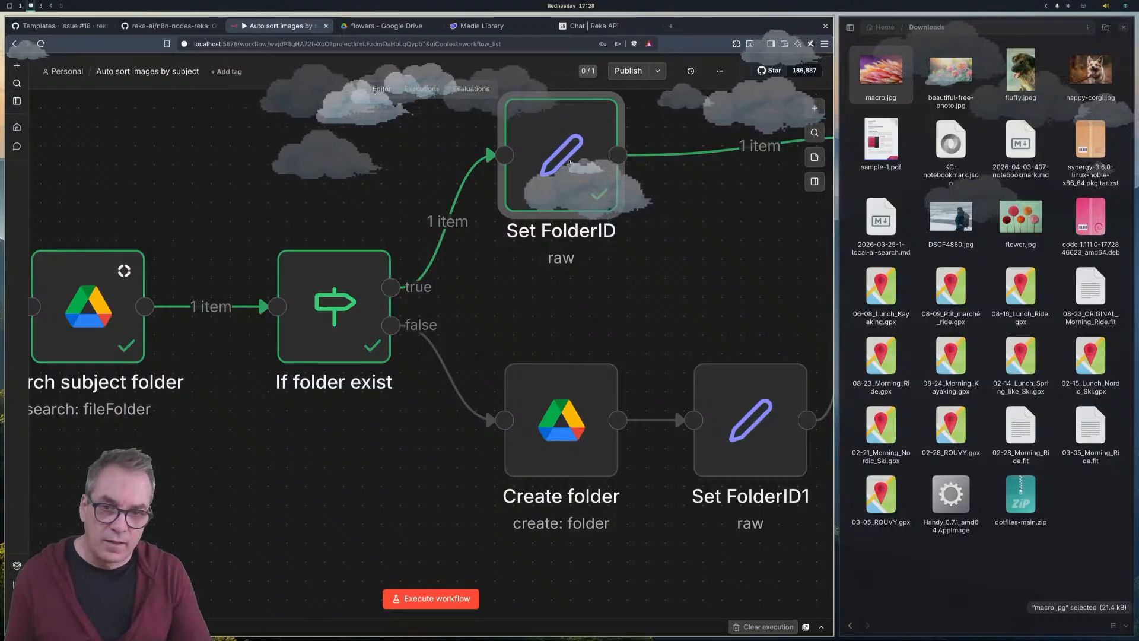
{"action": "key", "text": "F2"}
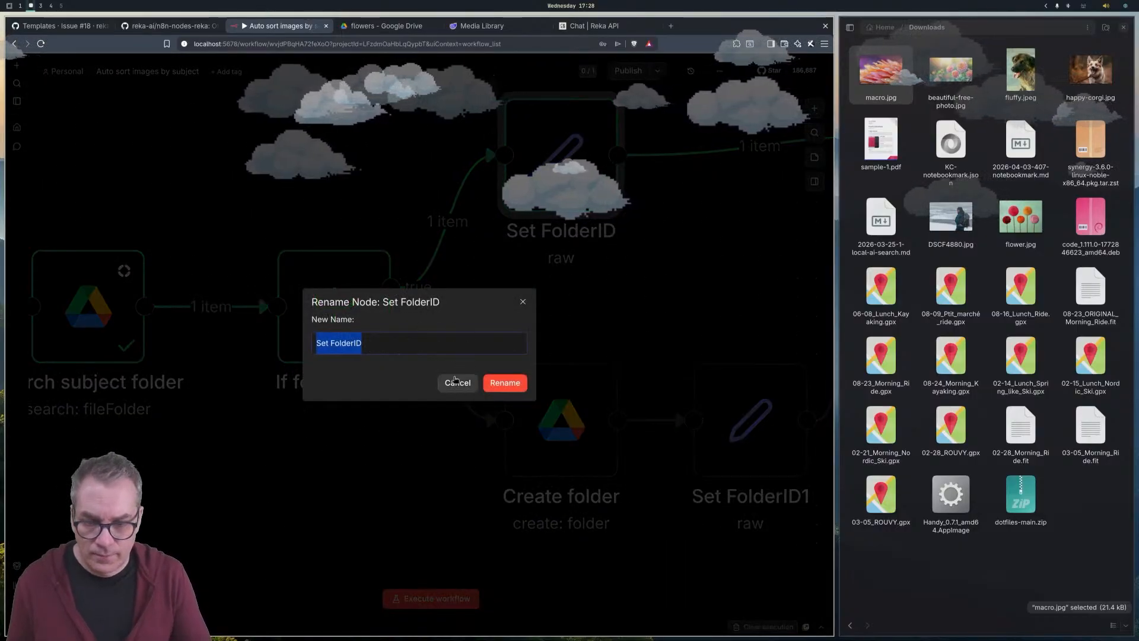
{"action": "left_click", "coordinate": [458, 383]}
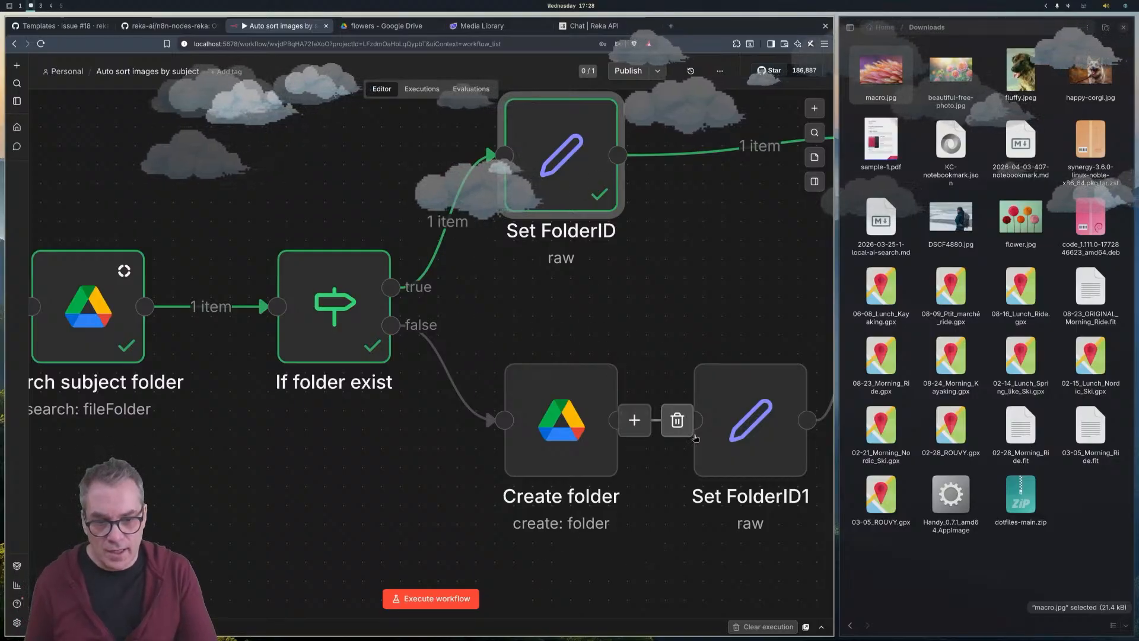
- Rename the "Set FolderID1" node after "Create folder" to "Assign FolderID"
{"action": "key", "text": "F2"}
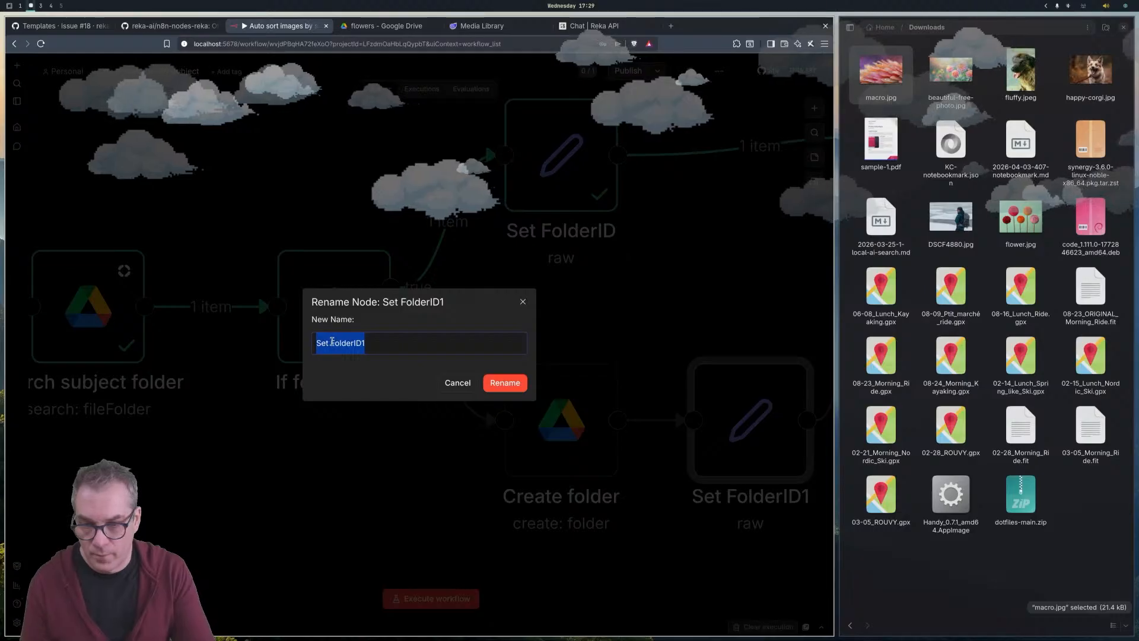
{"action": "left_click", "coordinate": [440, 343]}
{"action": "key", "text": "BackSpace"}
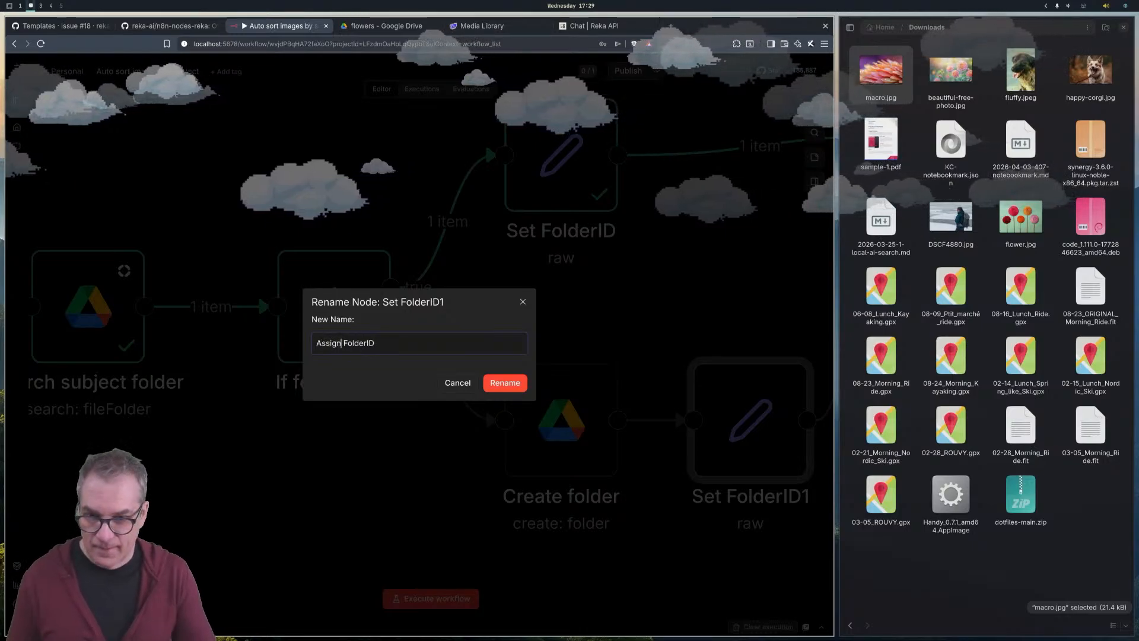
{"action": "left_click", "coordinate": [503, 383]}
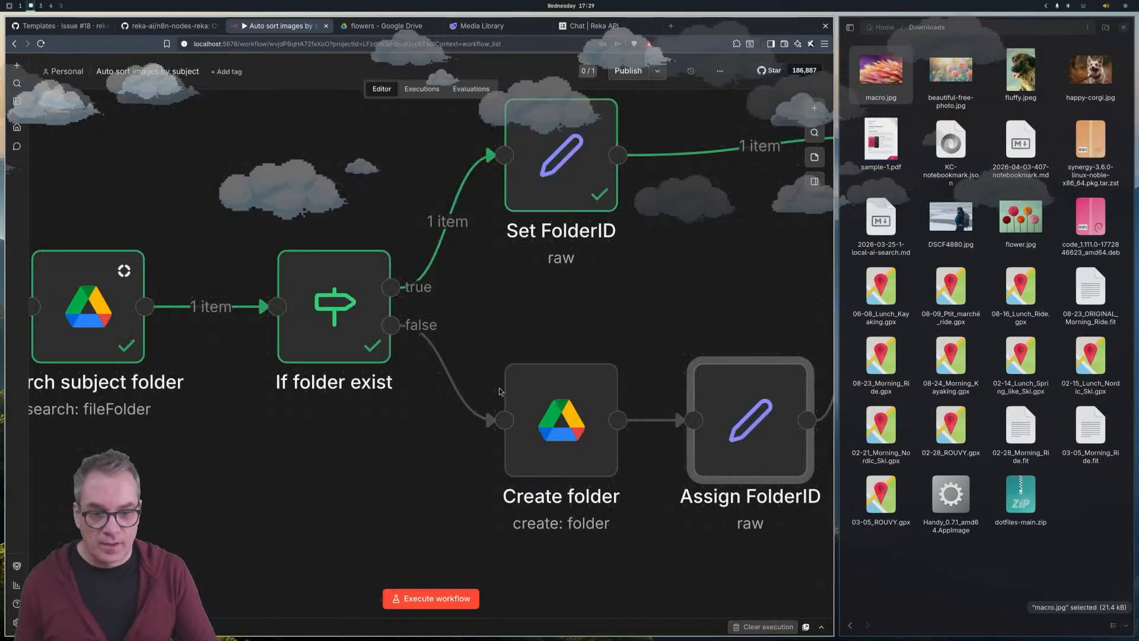
{"action": "scroll", "coordinate": [500, 392], "scroll_direction": "right", "scroll_amount": 10}
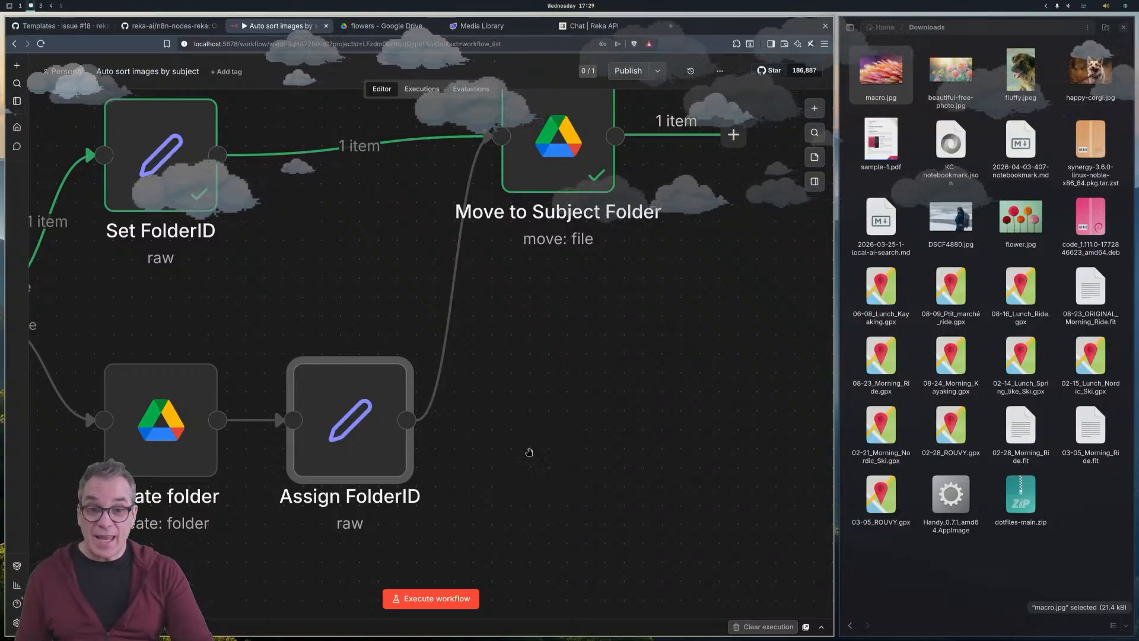
{"action": "scroll", "coordinate": [529, 453], "scroll_direction": "down", "scroll_amount": 6}
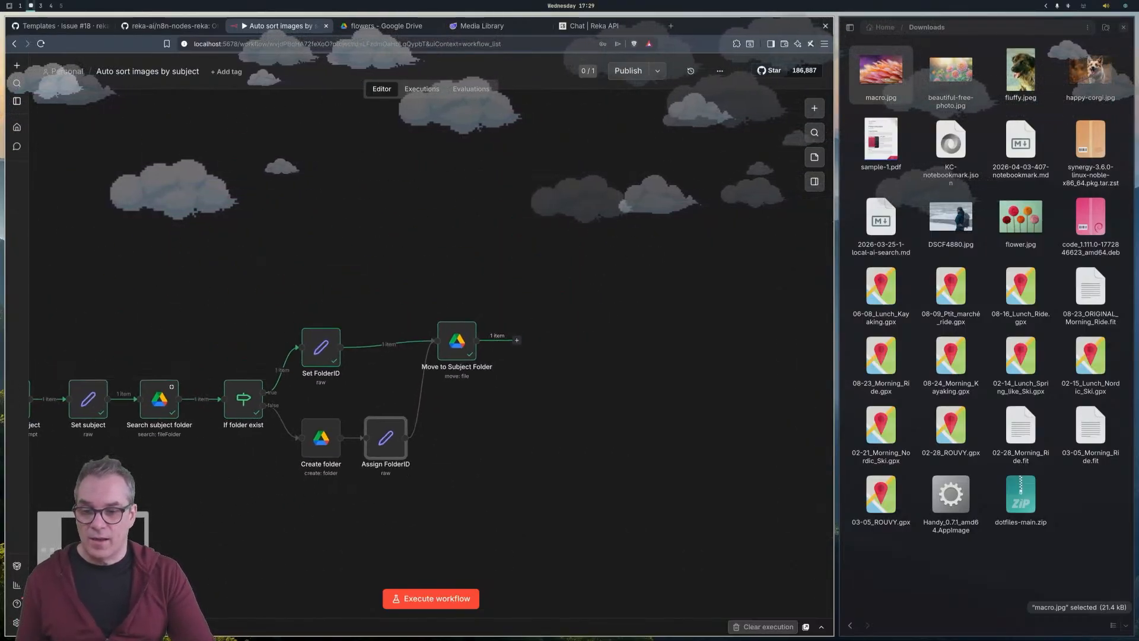
{"action": "scroll", "coordinate": [532, 449], "scroll_direction": "left", "scroll_amount": 11}
{"action": "scroll", "coordinate": [532, 449], "scroll_direction": "right", "scroll_amount": 1}
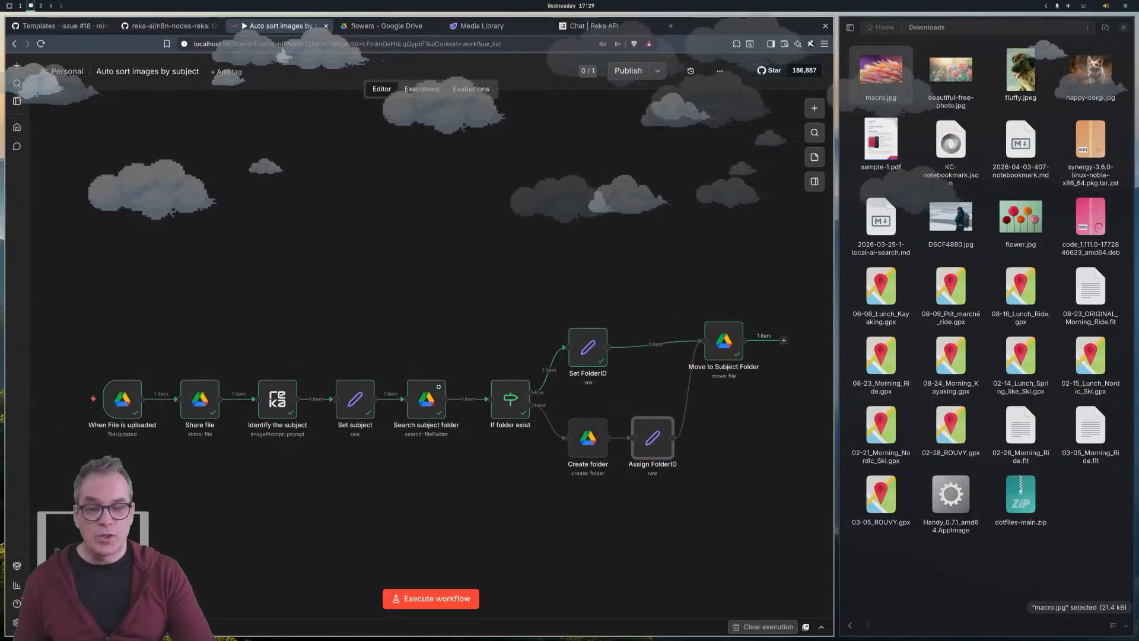
- Review the prompt, image URL, model and output of the "Identify the subject" node
{"action": "double_click", "coordinate": [283, 405]}
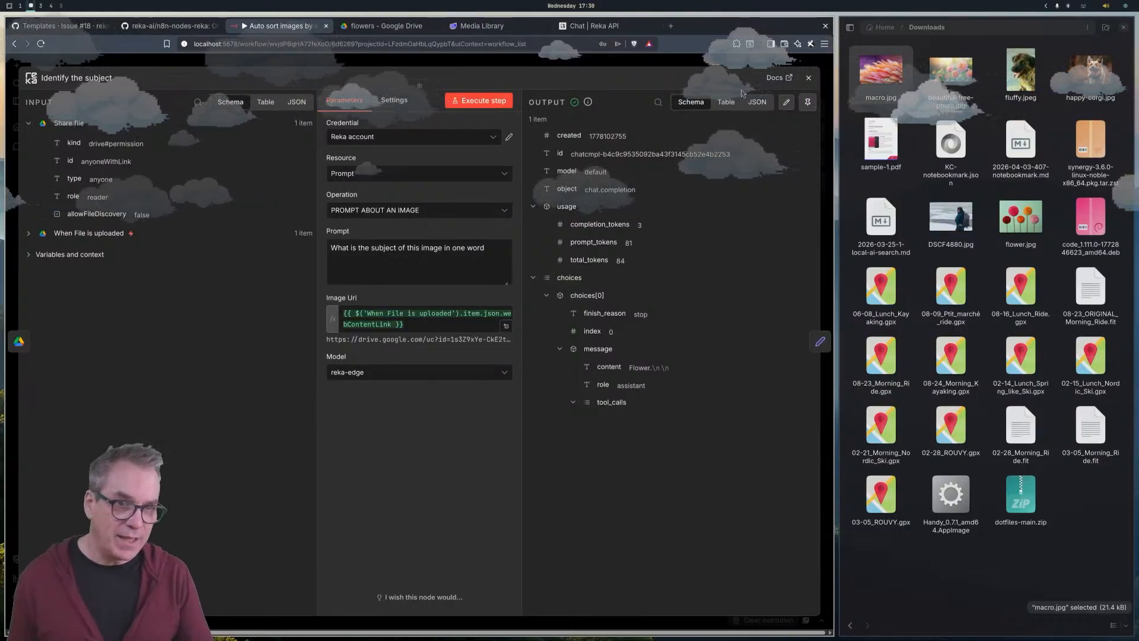
{"action": "left_click", "coordinate": [808, 79]}
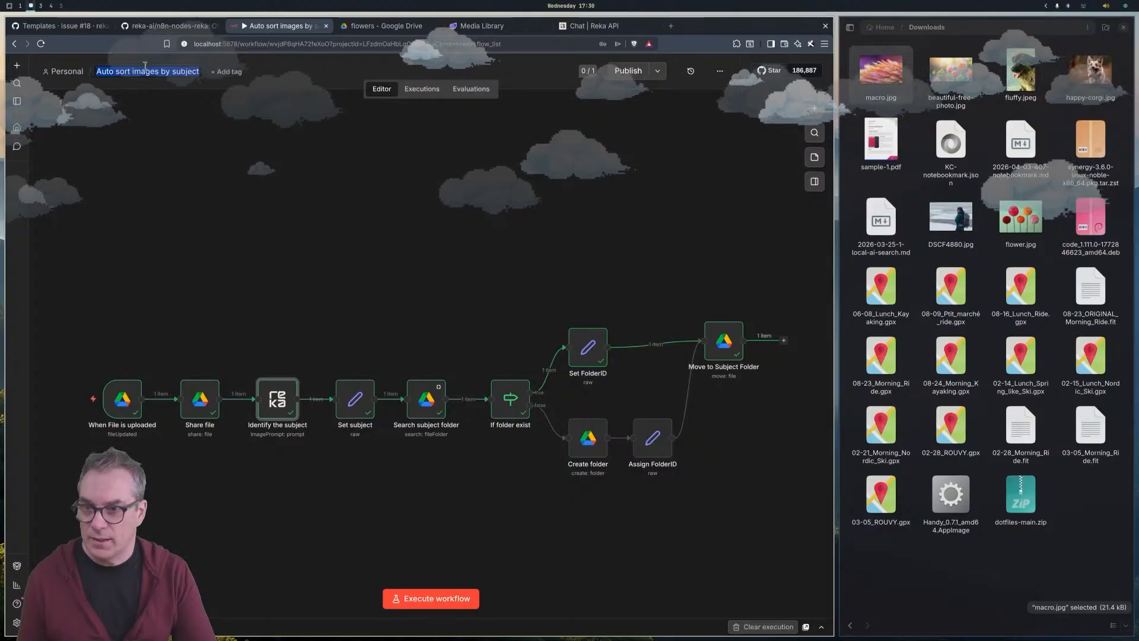
- Export the "Auto sort images by subject" workflow as "Auto sort images by subject.json" in the Downloads folder
{"action": "left_click", "coordinate": [719, 71]}
{"action": "left_click", "coordinate": [708, 132]}
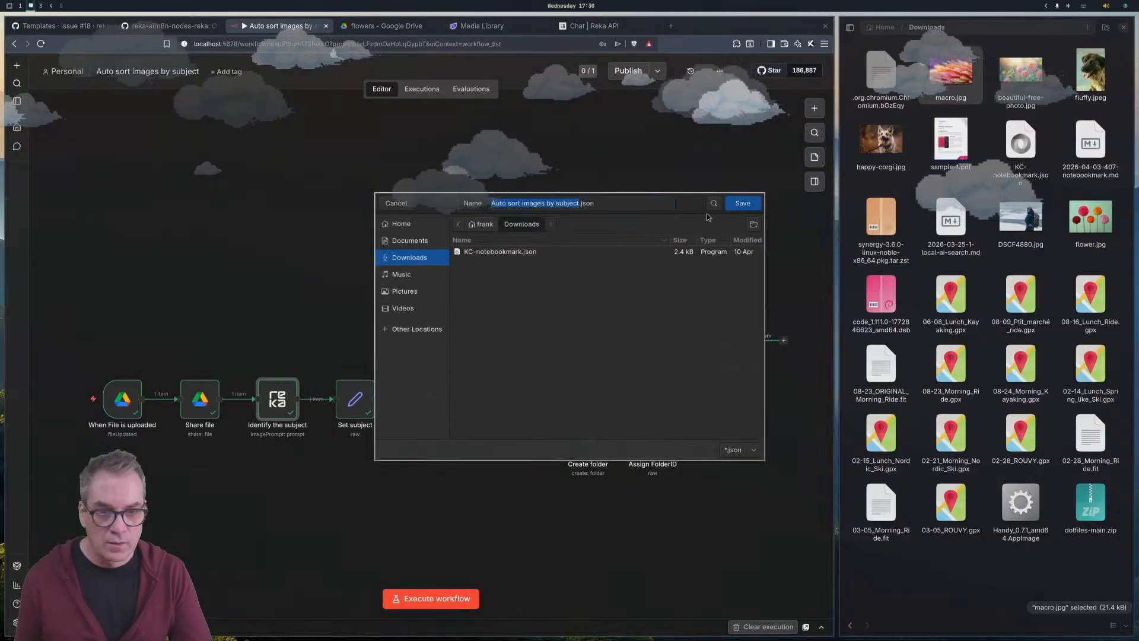
{"action": "left_click", "coordinate": [742, 204]}
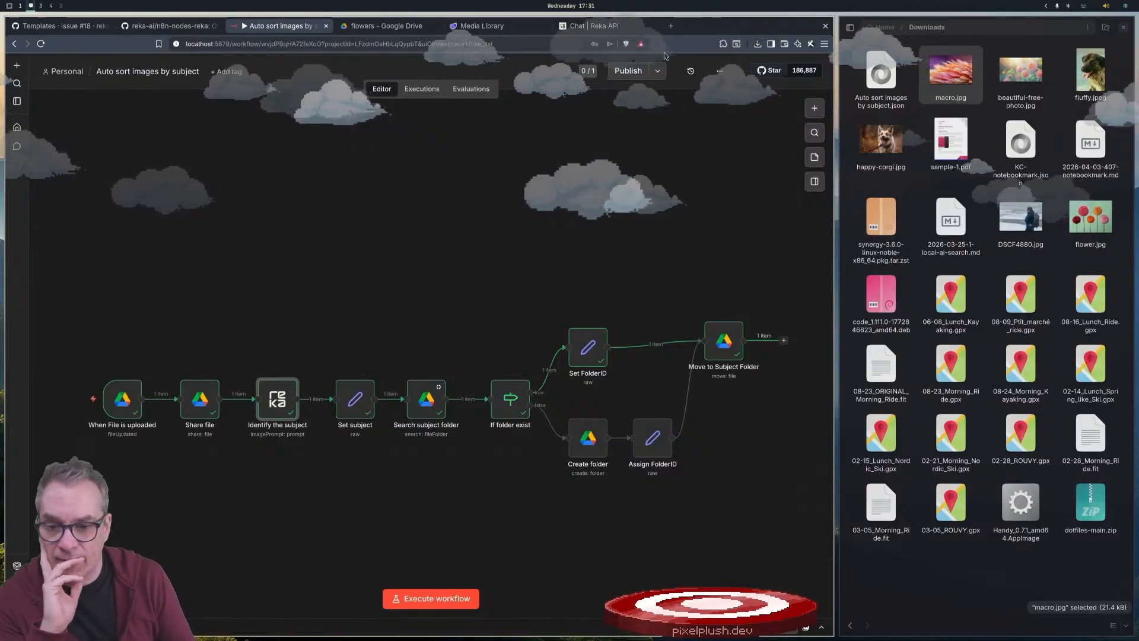
- Open the "Sort video by description" workflow and export it as "Sort video by description.json" in the Downloads folder
{"action": "left_click", "coordinate": [67, 72]}
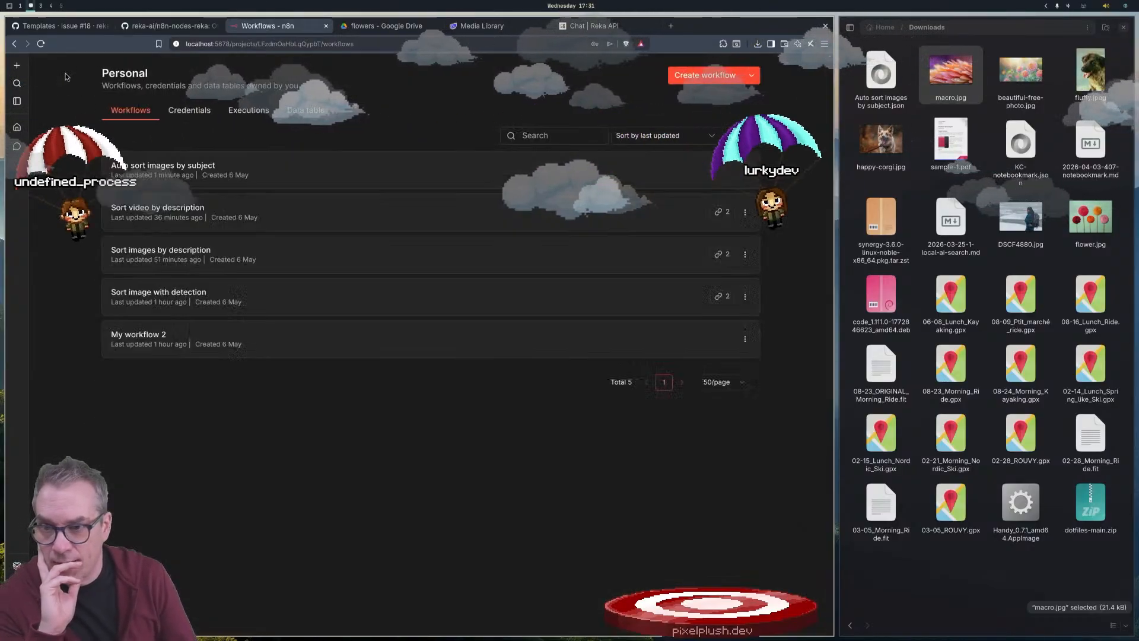
{"action": "left_click", "coordinate": [168, 210]}
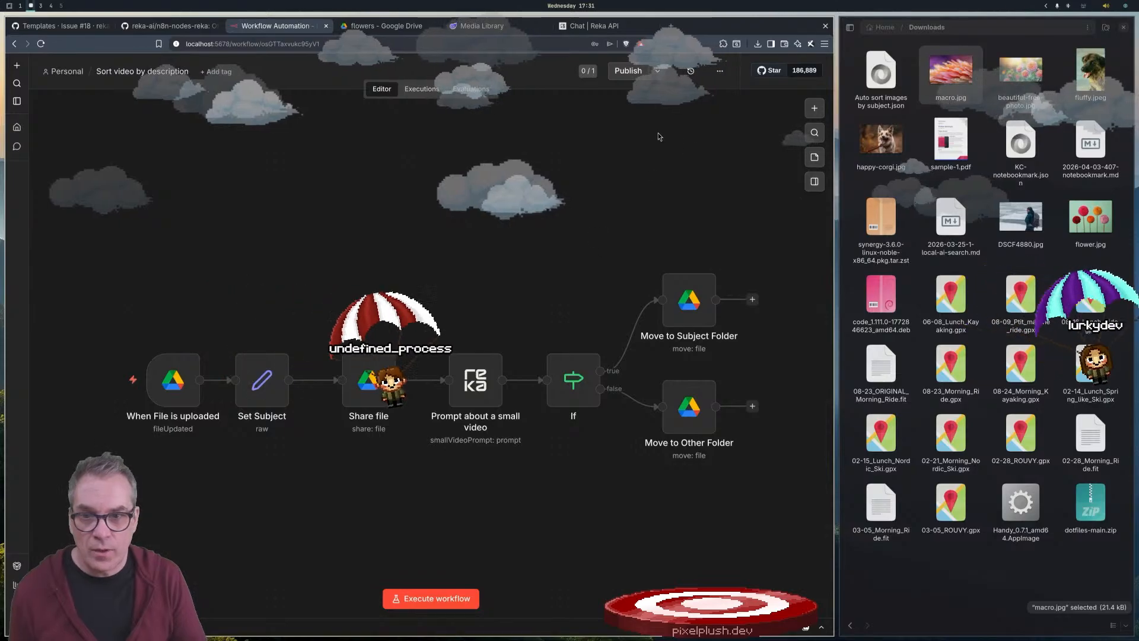
{"action": "left_click", "coordinate": [721, 72]}
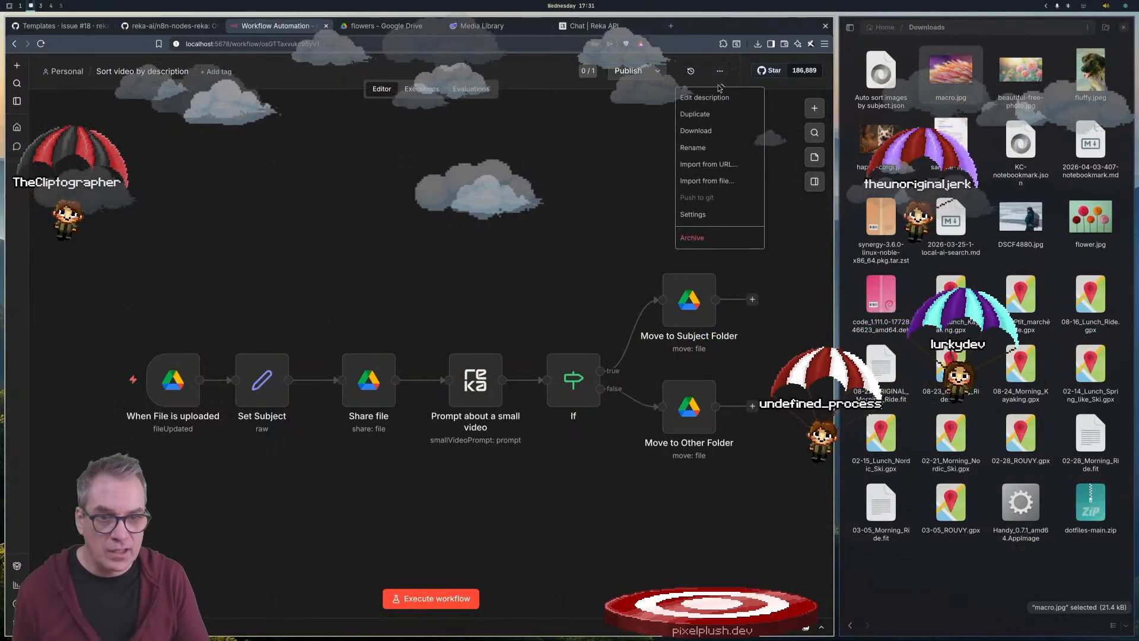
{"action": "left_click", "coordinate": [700, 131]}
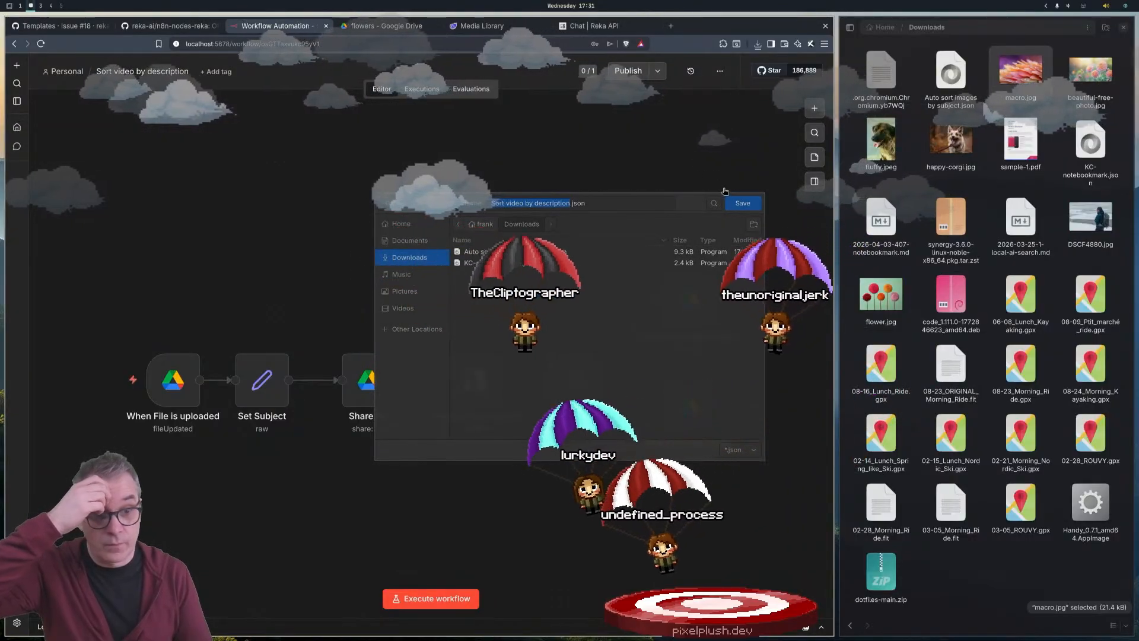
{"action": "key", "text": "Return"}
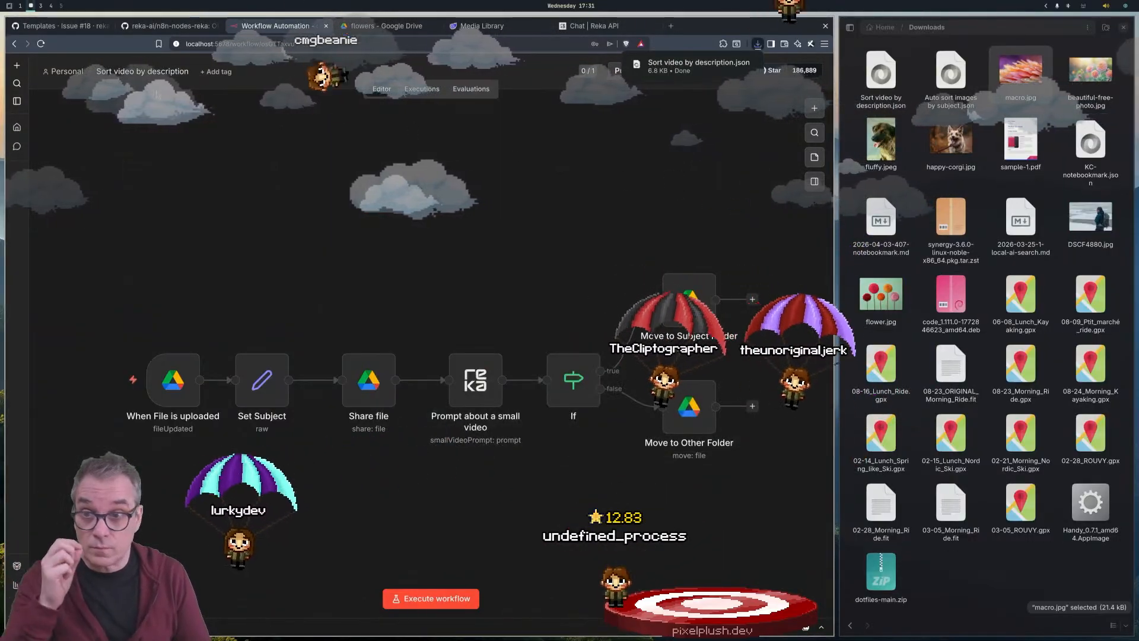
- Open the "Sort images by description" workflow and export it as "Sort images by description.json" in the Downloads folder
{"action": "left_click", "coordinate": [66, 71]}
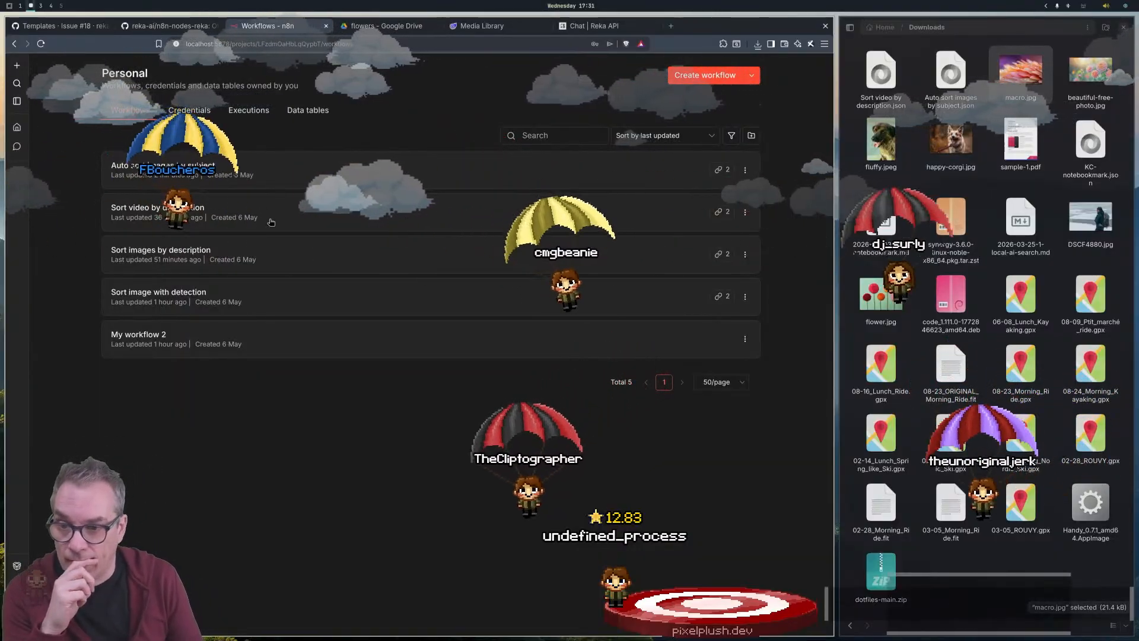
{"action": "left_click", "coordinate": [164, 257]}
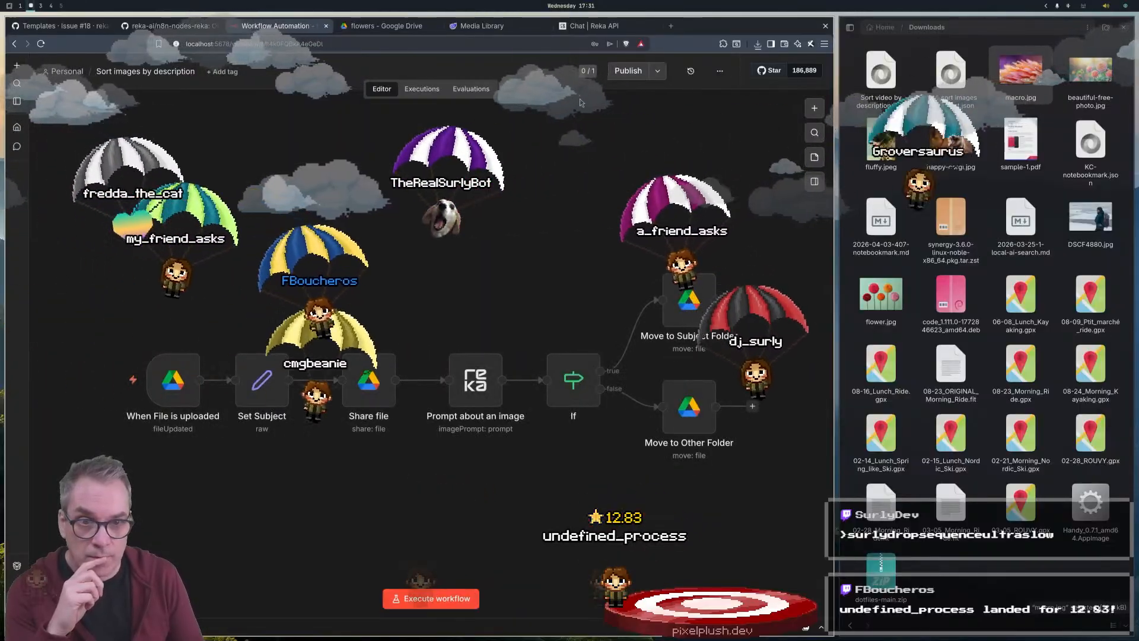
{"action": "left_click", "coordinate": [718, 72]}
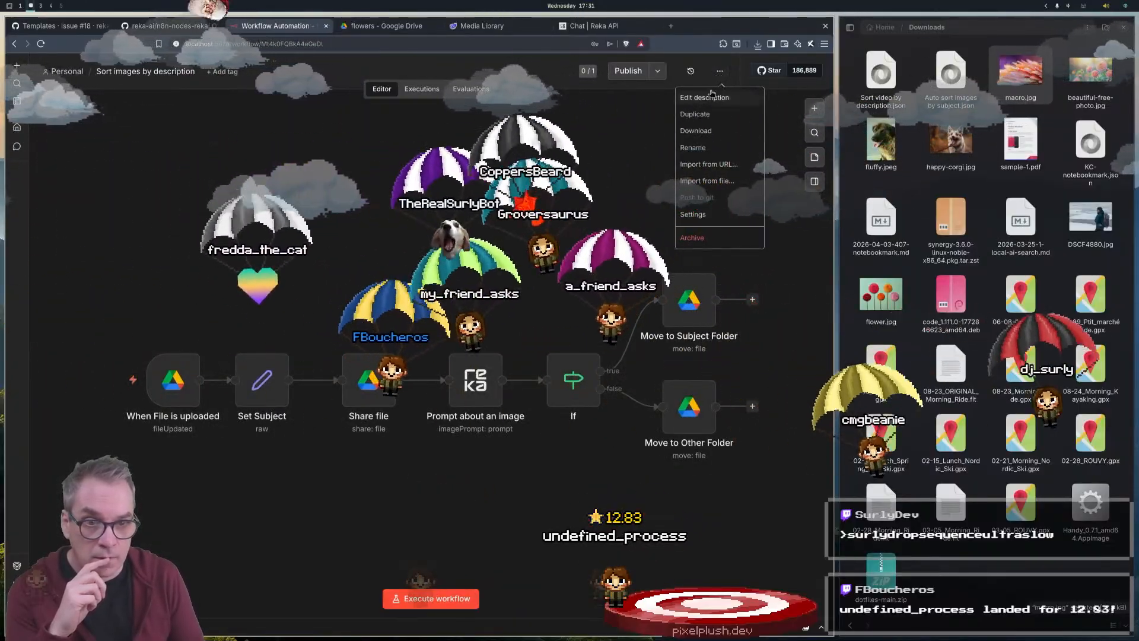
{"action": "left_click", "coordinate": [706, 130]}
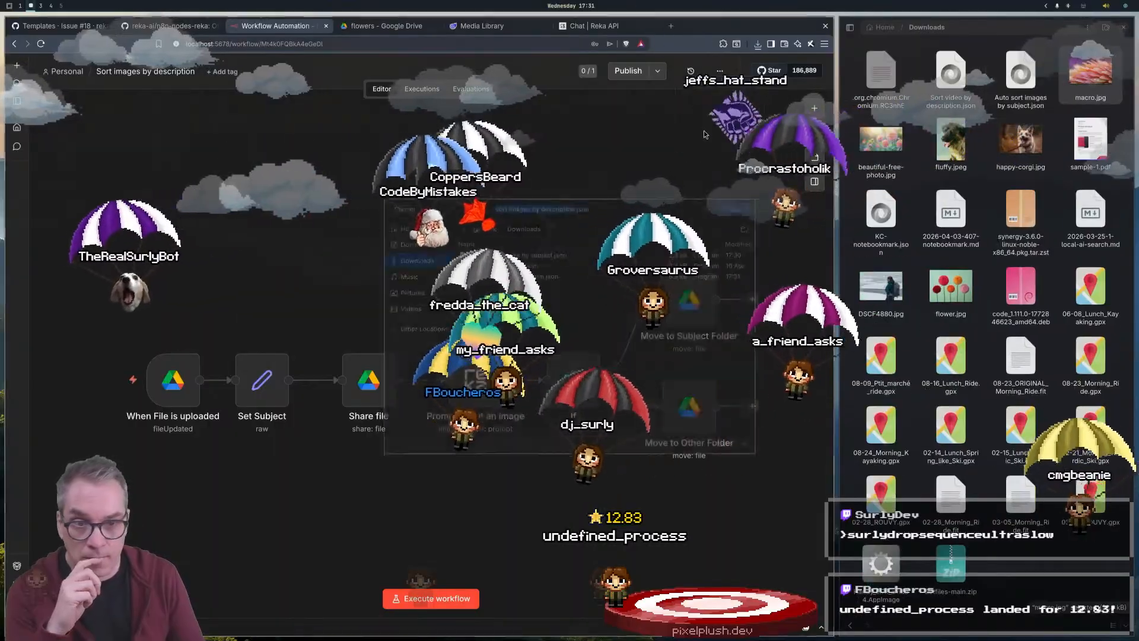
{"action": "left_click", "coordinate": [743, 205]}
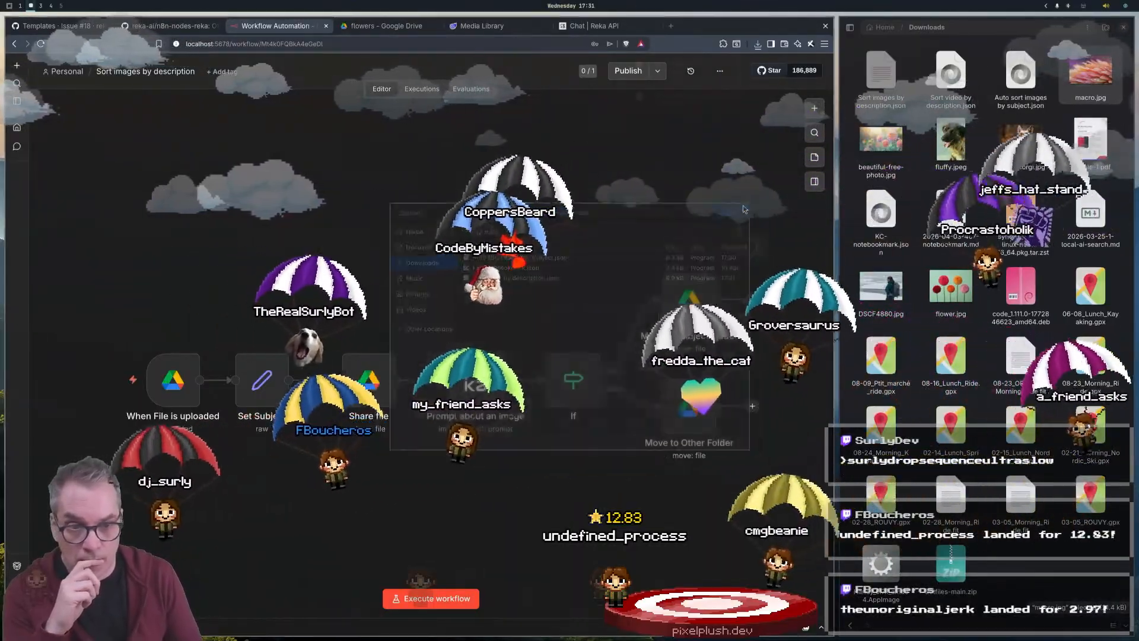
- Open the "Sort image with detection" workflow and export it as "Sort image with detection.json" in the Downloads folder
{"action": "left_click", "coordinate": [63, 71]}
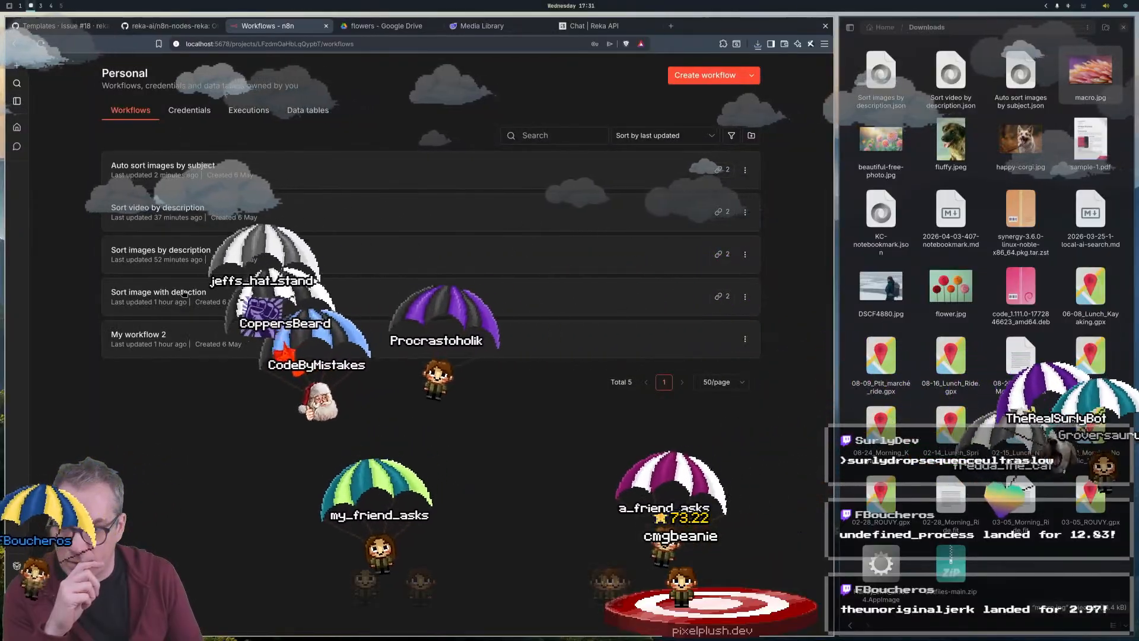
{"action": "left_click", "coordinate": [186, 298]}
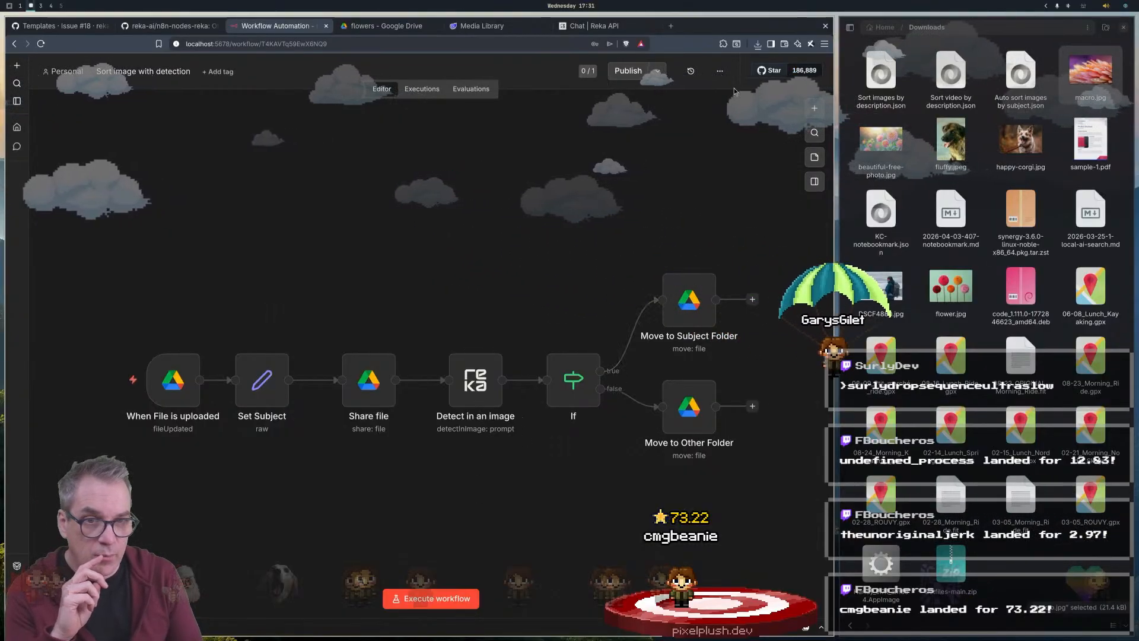
{"action": "left_click", "coordinate": [719, 71]}
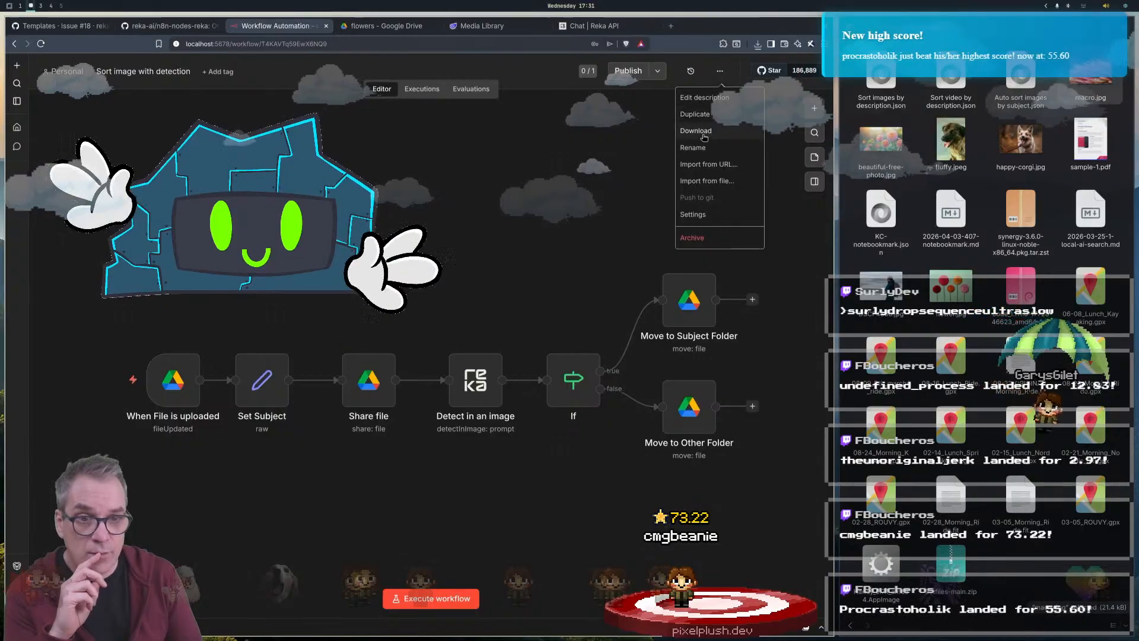
{"action": "left_click", "coordinate": [696, 130]}
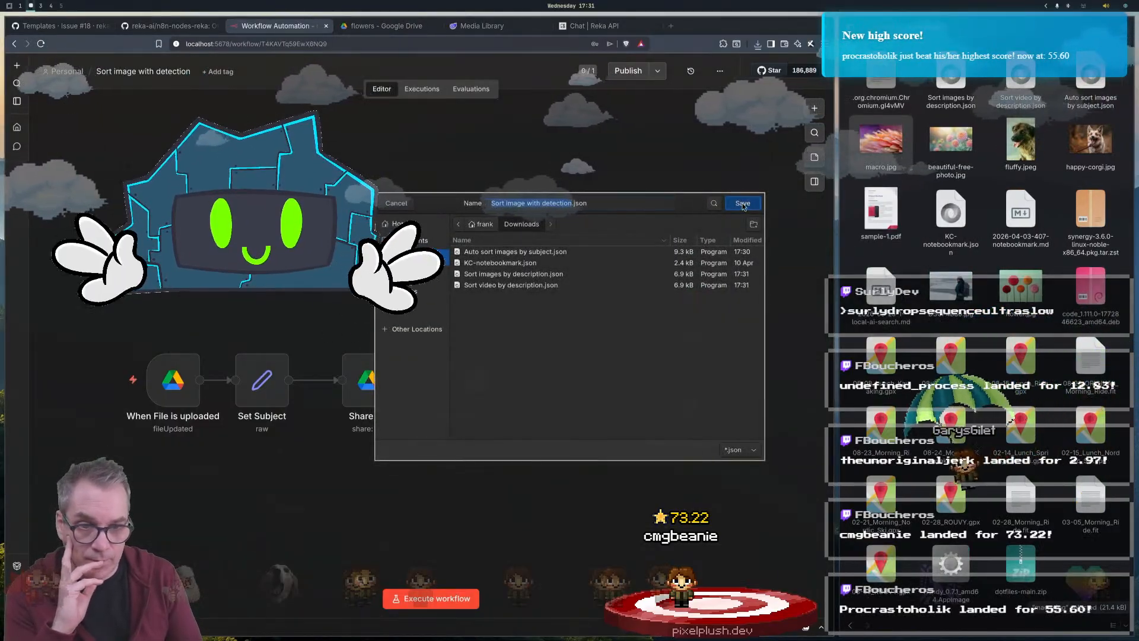
{"action": "left_click", "coordinate": [743, 203]}
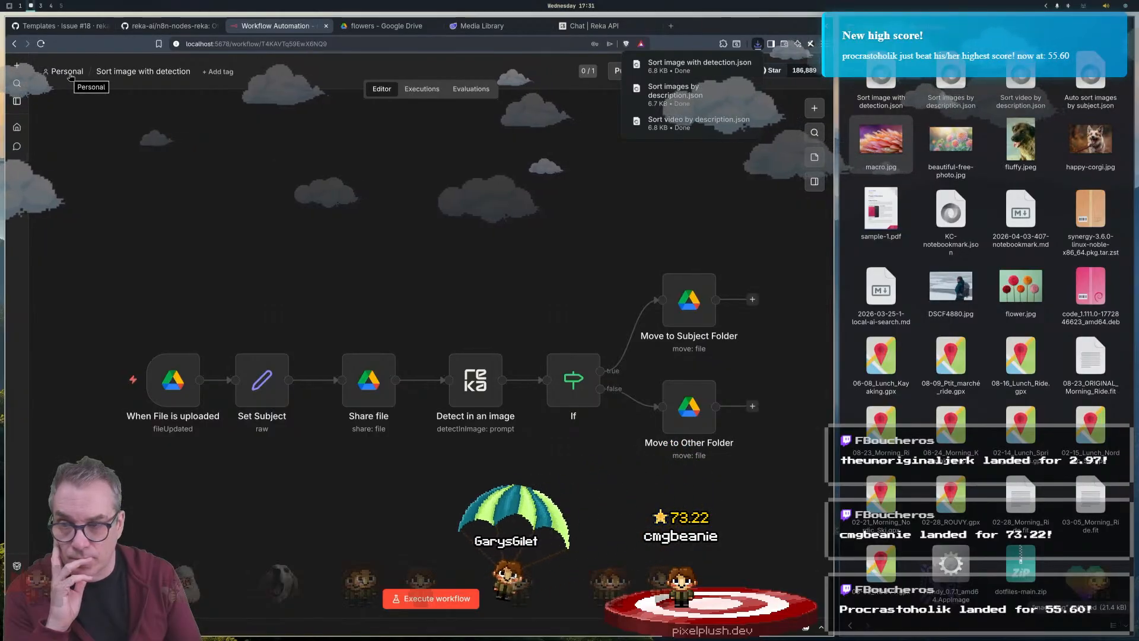
- Open the "My workflow 2" workflow from the personal workflow list
{"action": "left_click", "coordinate": [67, 71]}
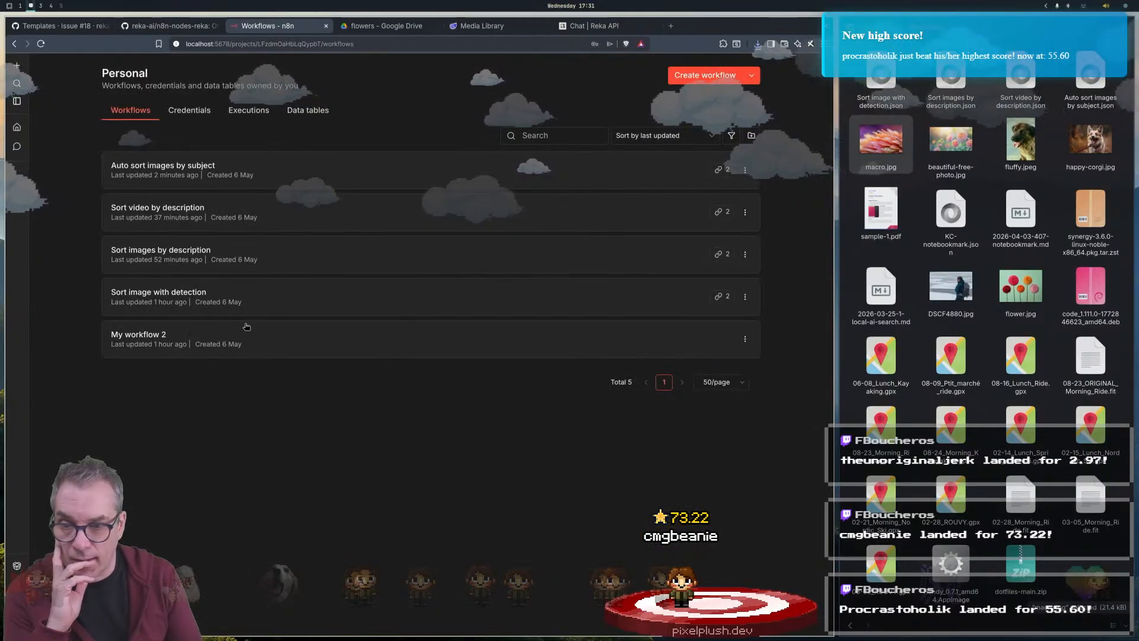
{"action": "left_click", "coordinate": [150, 337]}
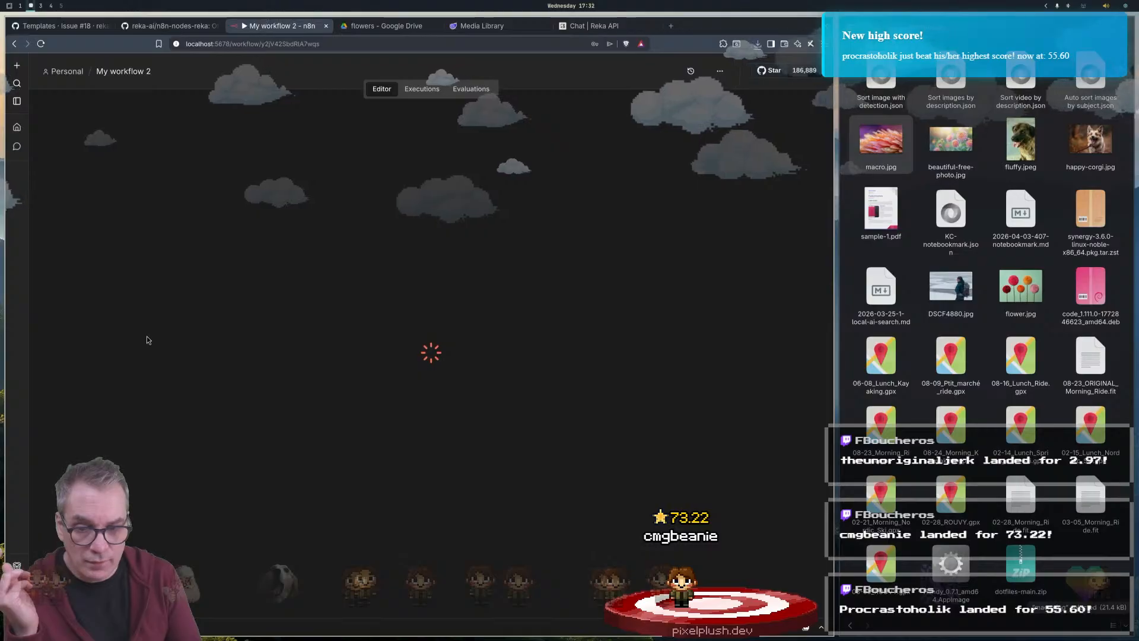